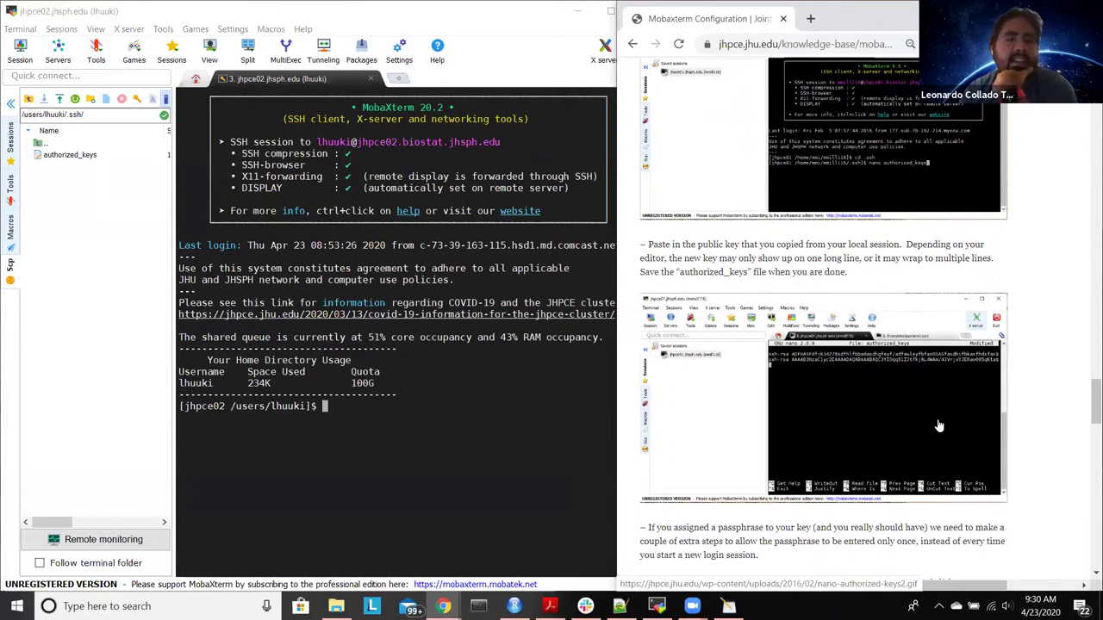
Step: Open MobaXterm's Settings > Configuration window and look over the SSH tab
scroll(939, 427, "down", 1)
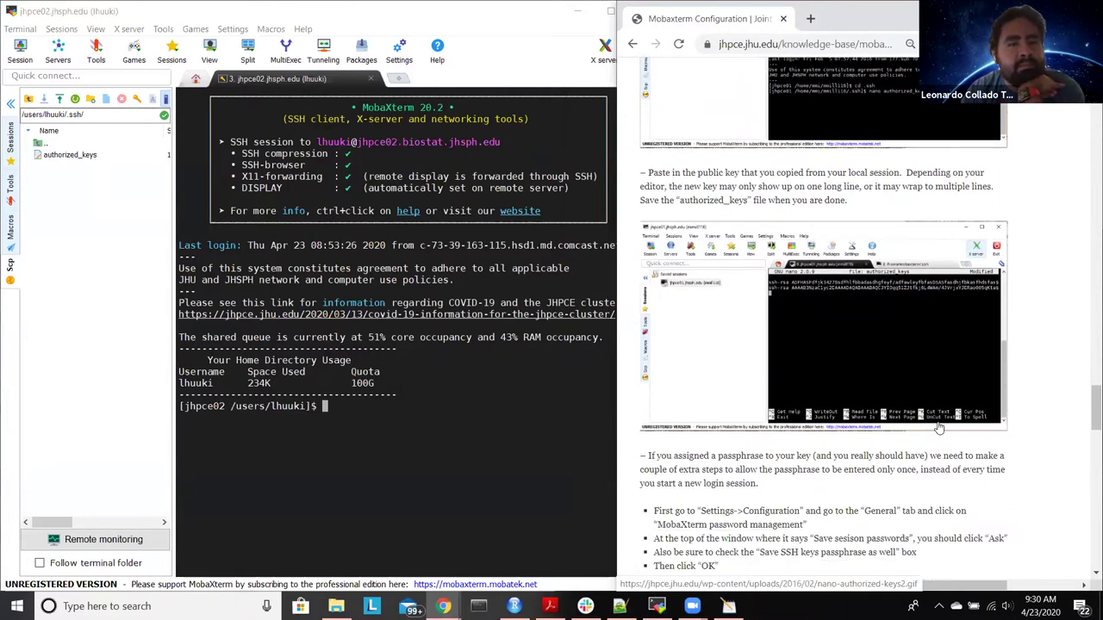
scroll(939, 427, "up", 1)
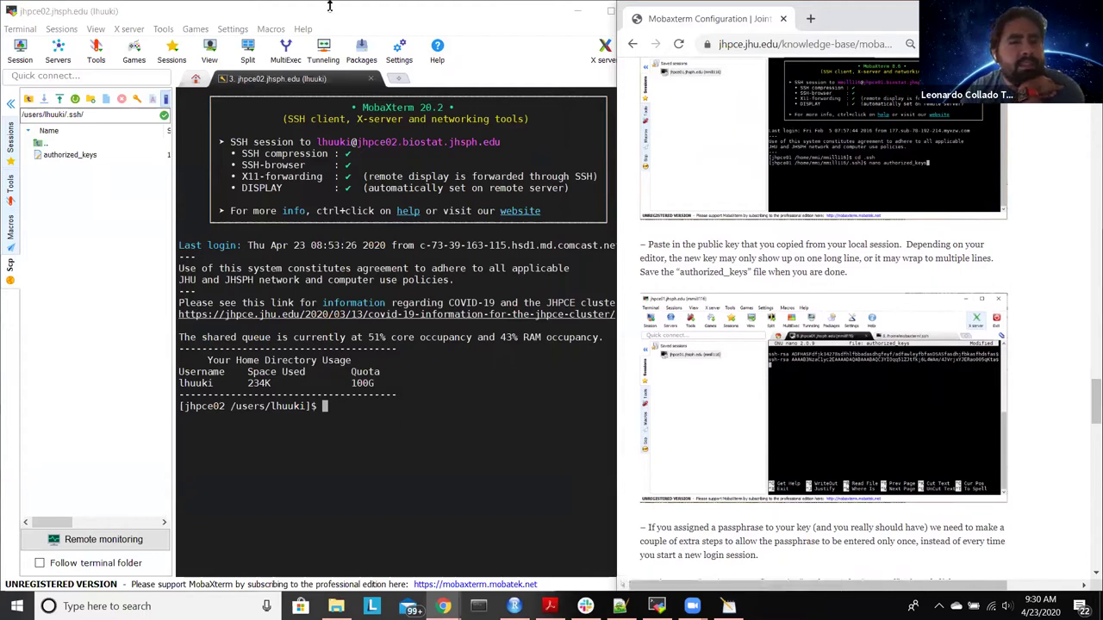
scroll(732, 343, "down", 3)
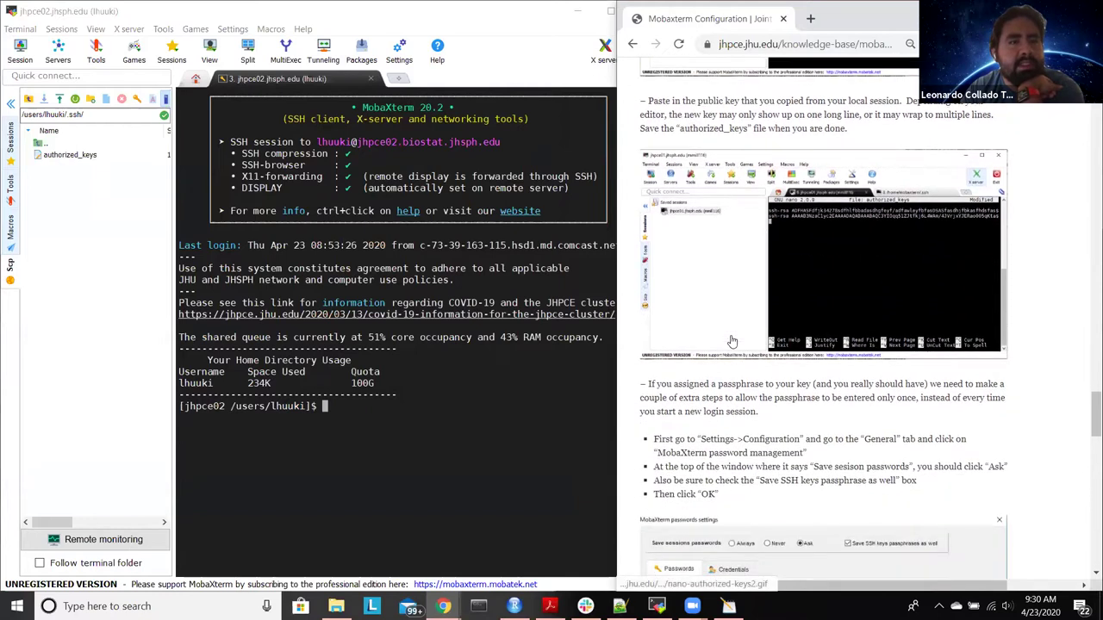
scroll(732, 342, "down", 3)
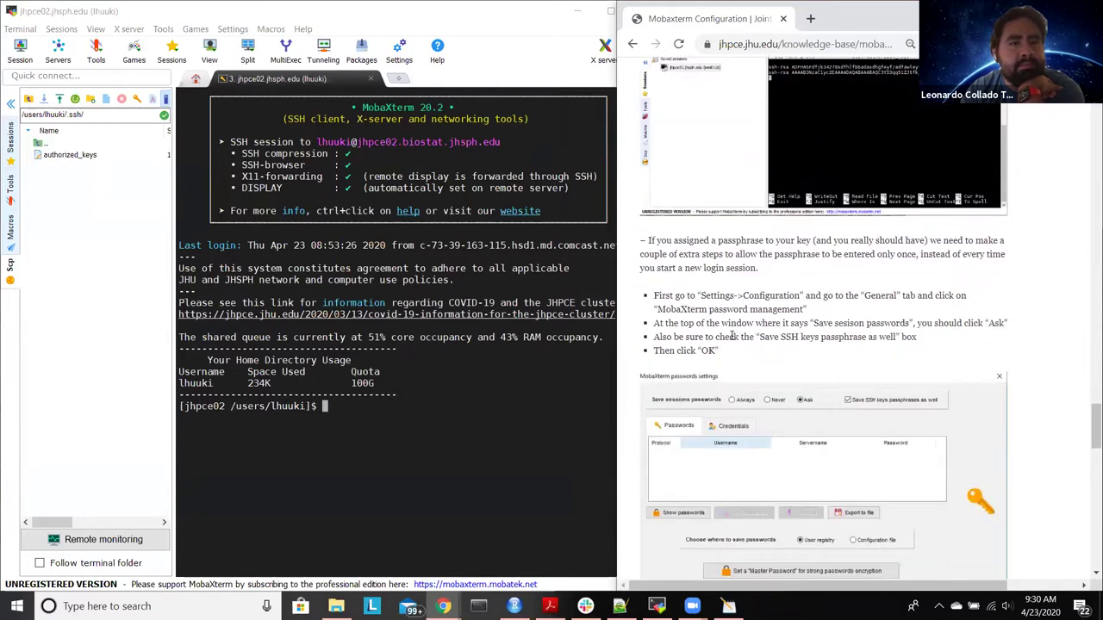
scroll(732, 336, "up", 1)
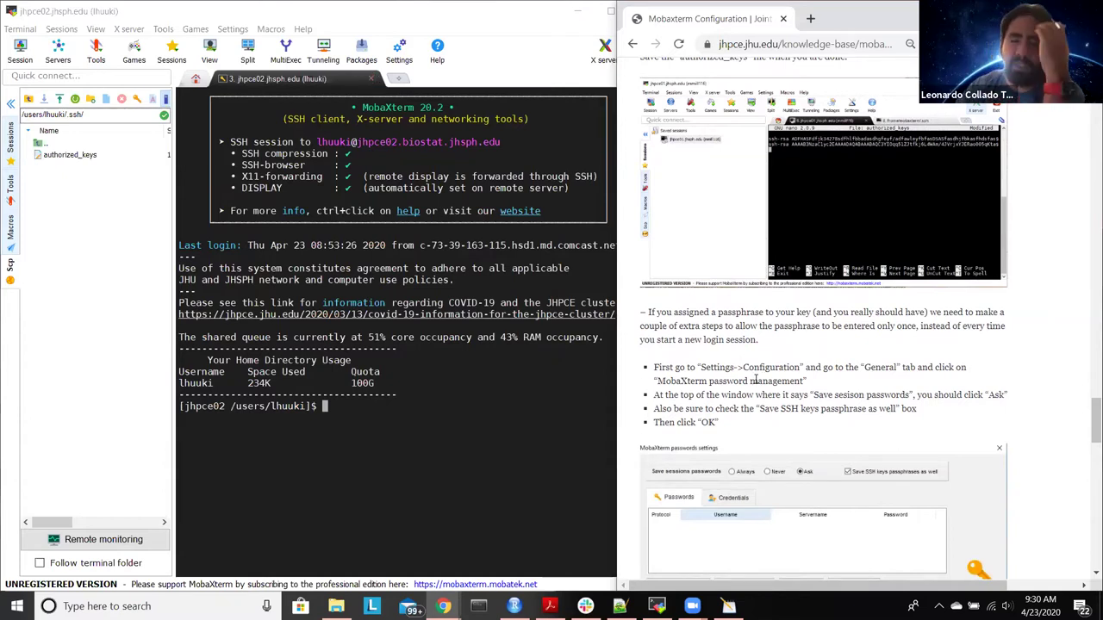
scroll(756, 381, "up", 2)
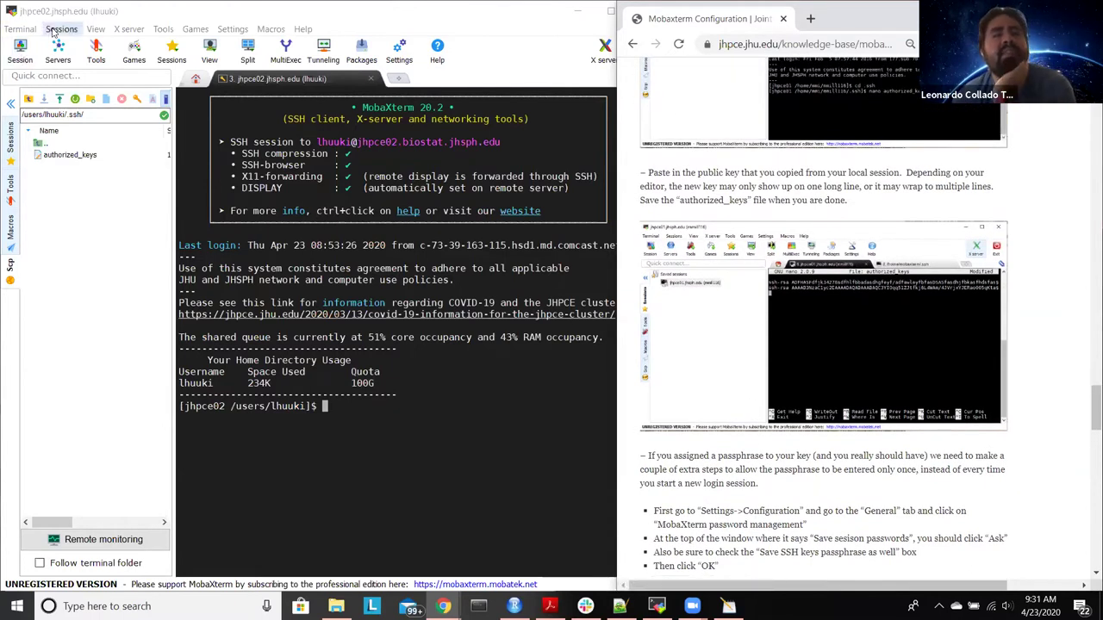
left_click(232, 29)
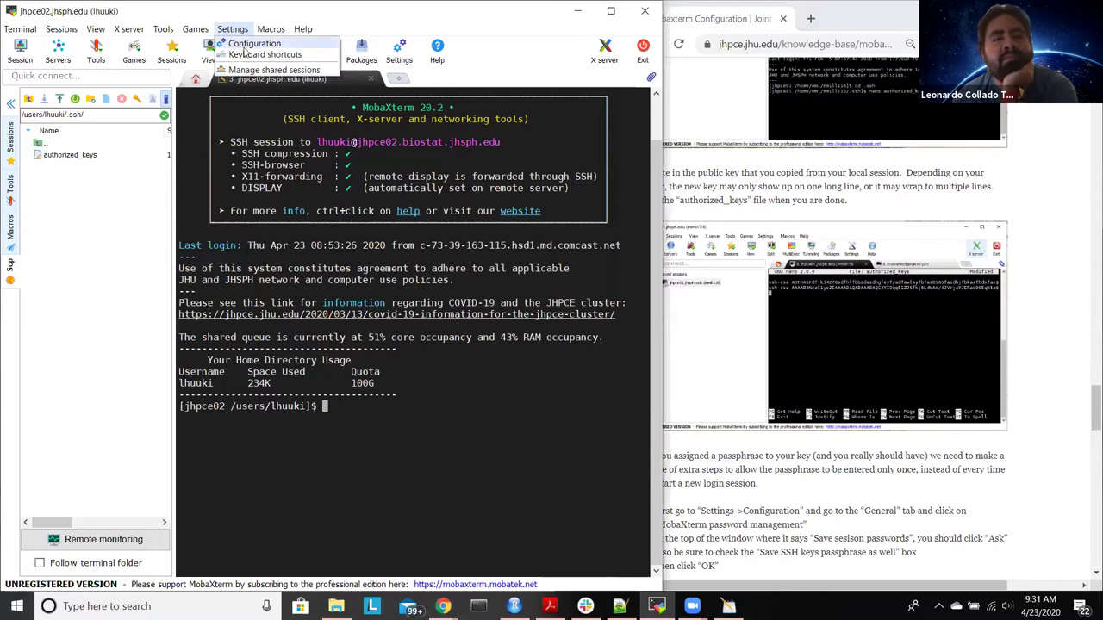
left_click(247, 45)
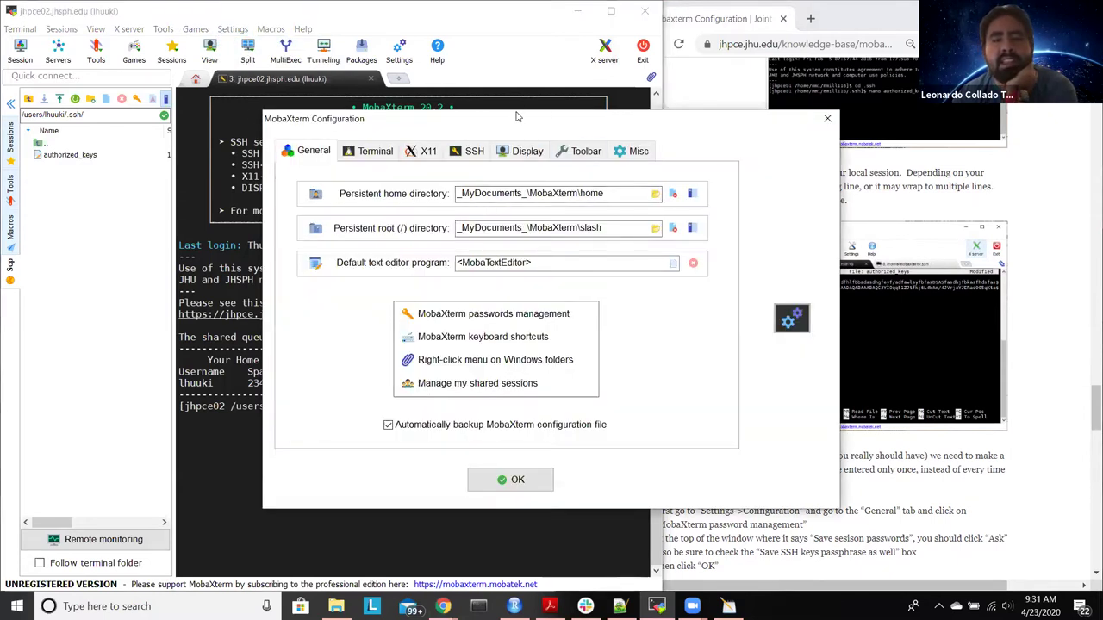
left_click(475, 150)
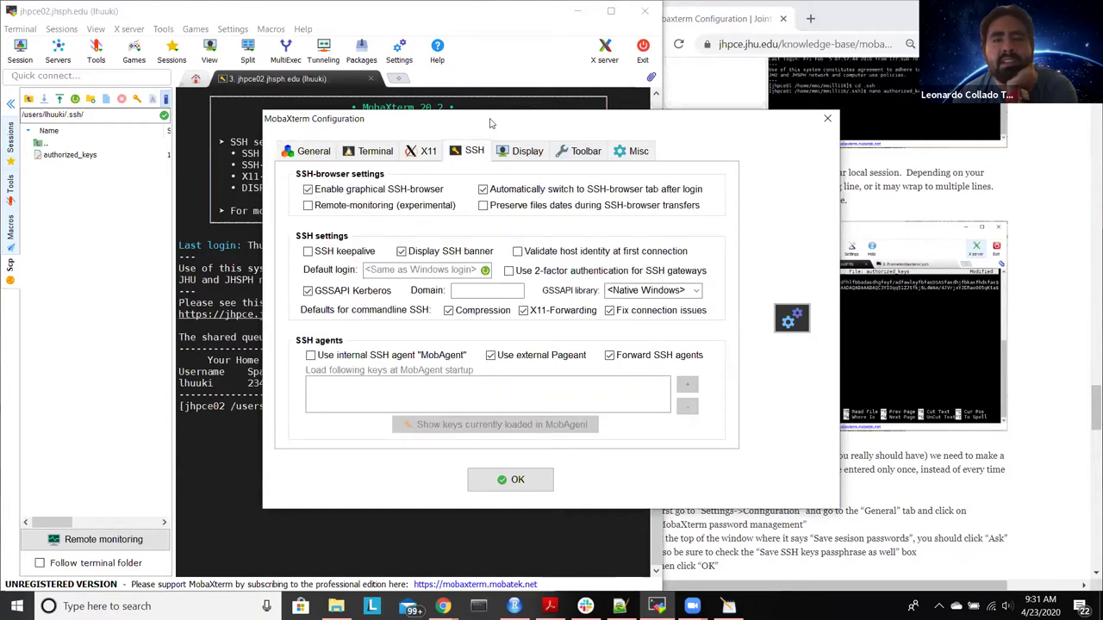
Step: Return to the General tab and bring up MobaXterm passwords management
left_click_drag(490, 123, 282, 89)
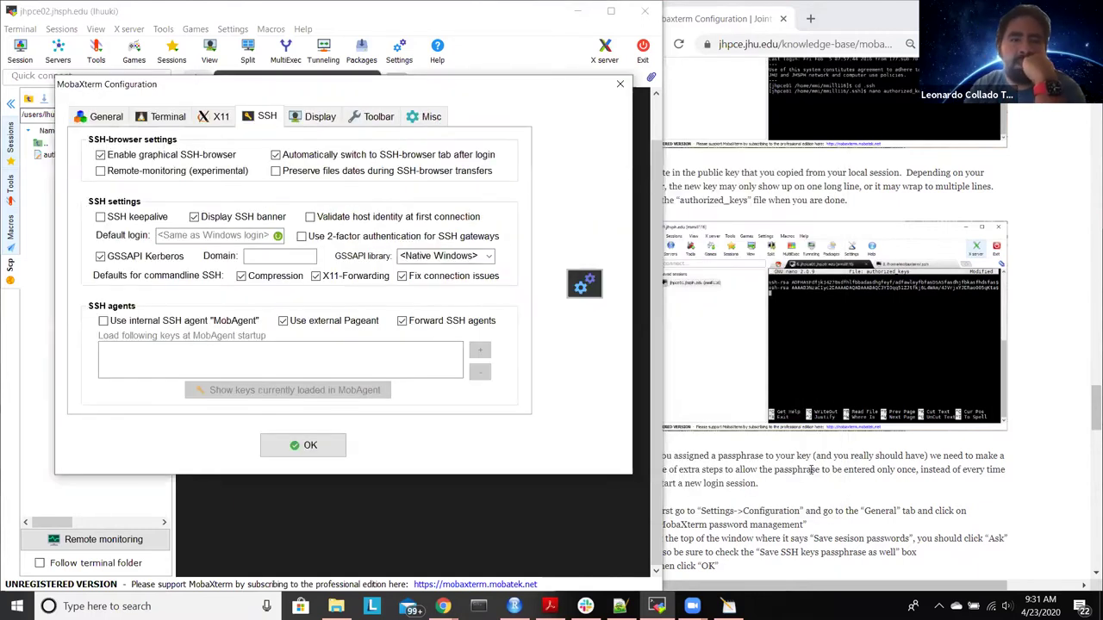
scroll(840, 564, "down", 2)
left_click(826, 590)
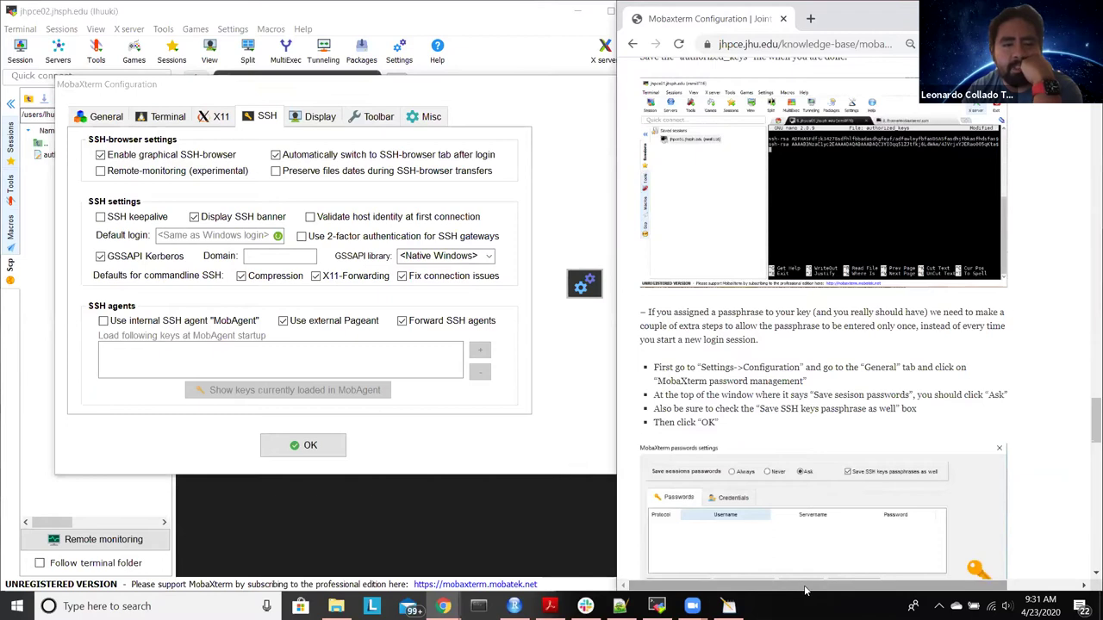
scroll(761, 437, "down", 1)
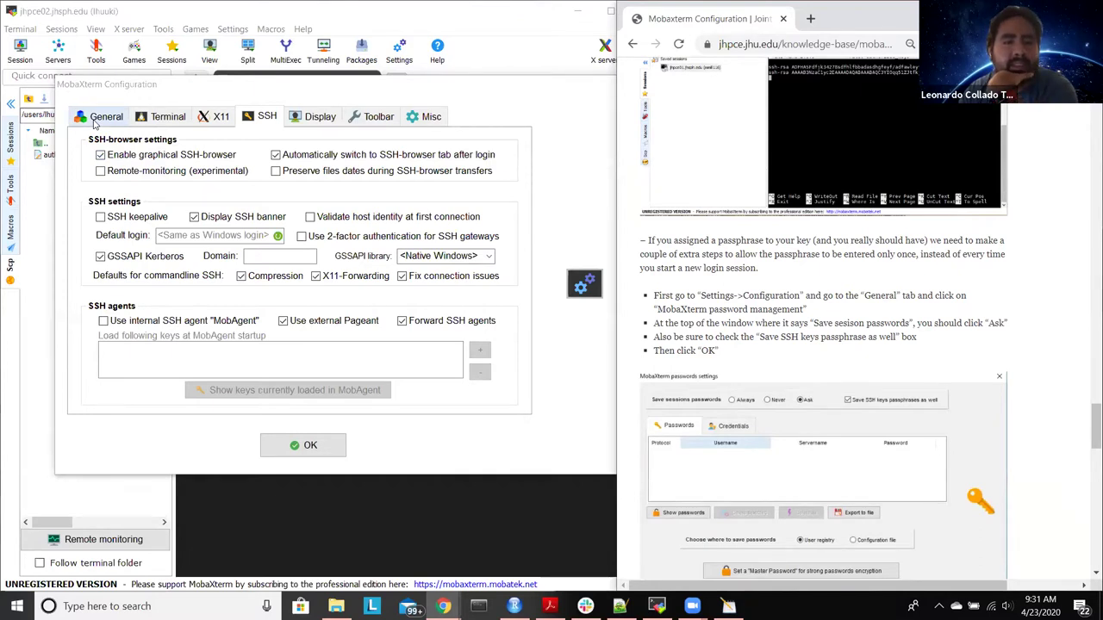
left_click(99, 118)
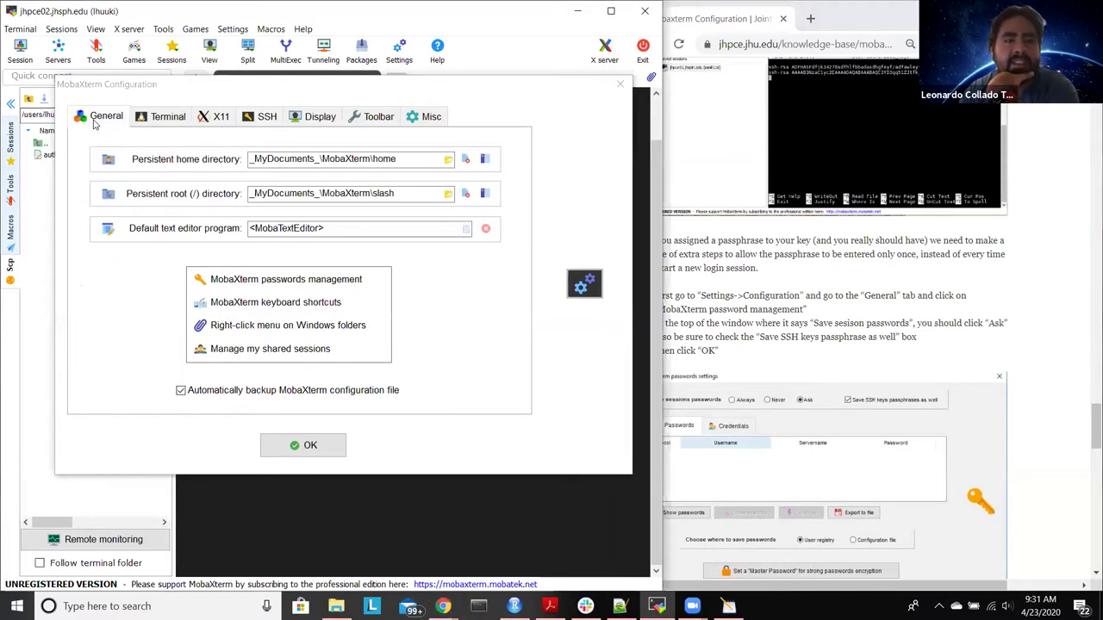
left_click(282, 285)
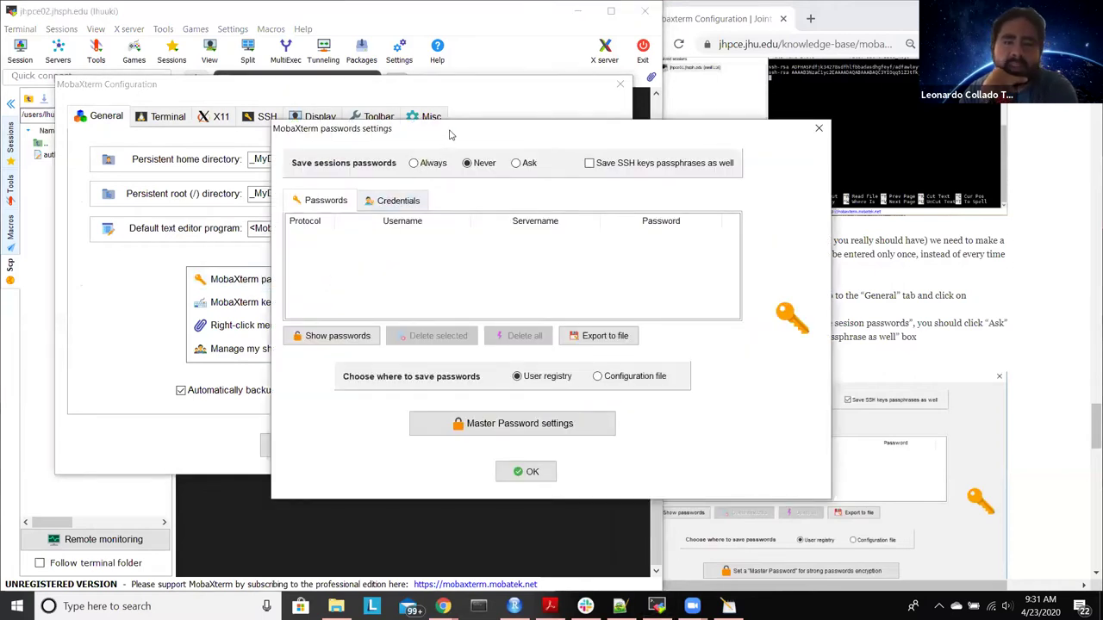
Step: Set Save sessions passwords to Ask instead of Never
left_click_drag(448, 133, 260, 141)
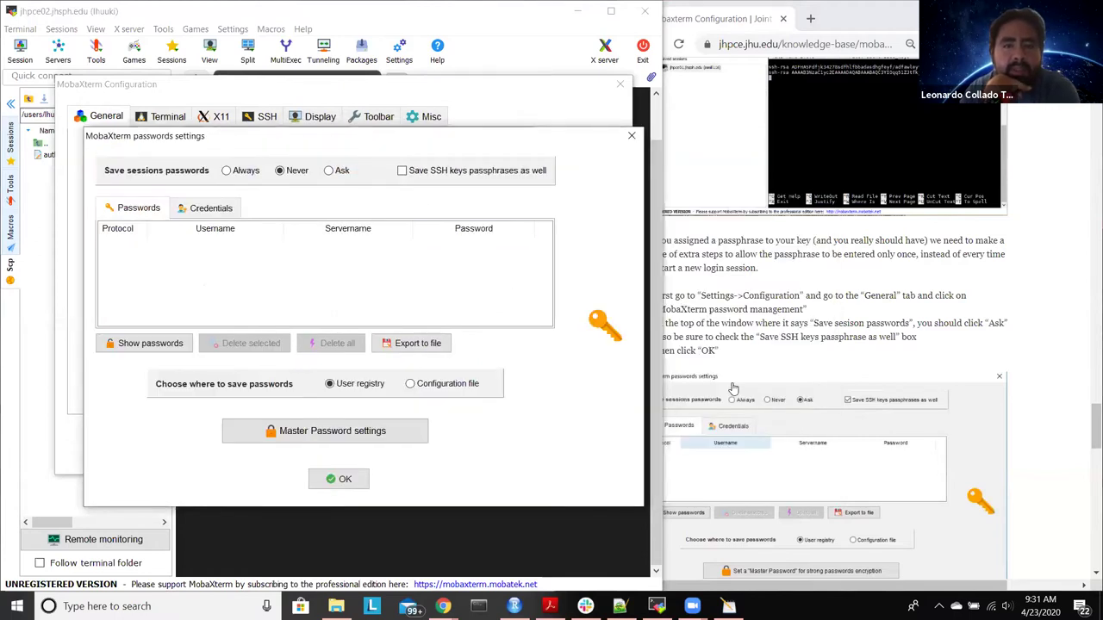
scroll(733, 389, "down", 3)
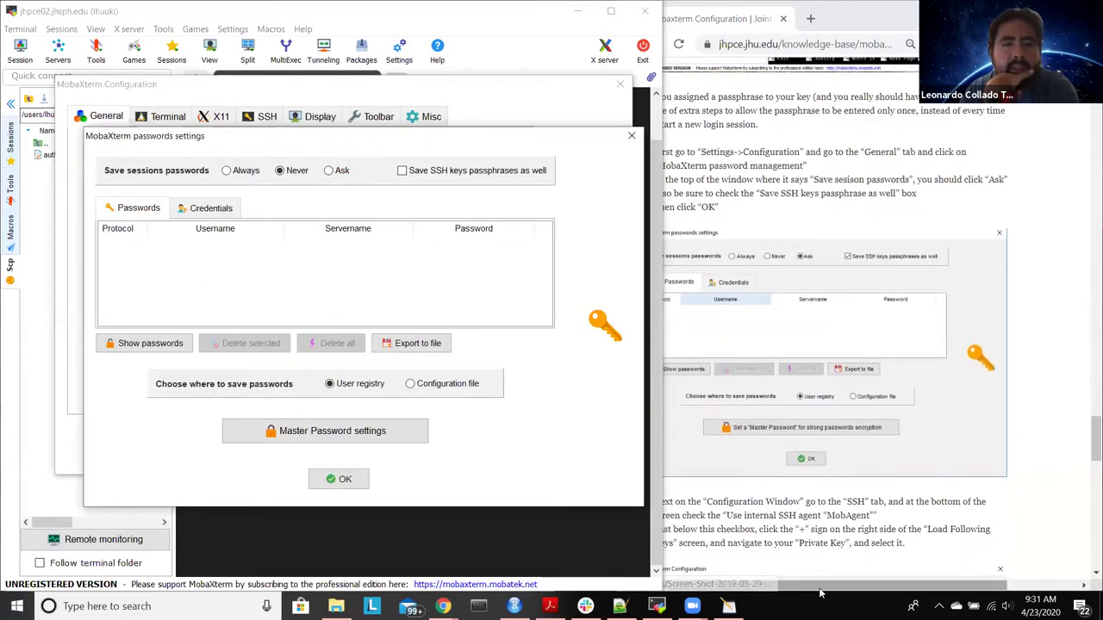
left_click(782, 586)
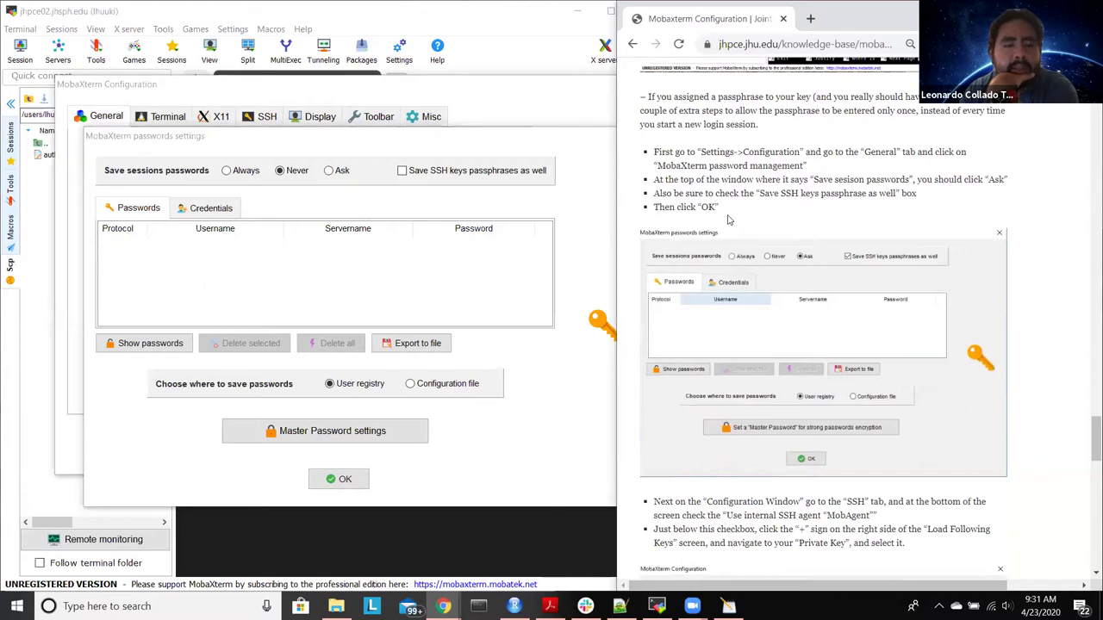
scroll(778, 222, "up", 3)
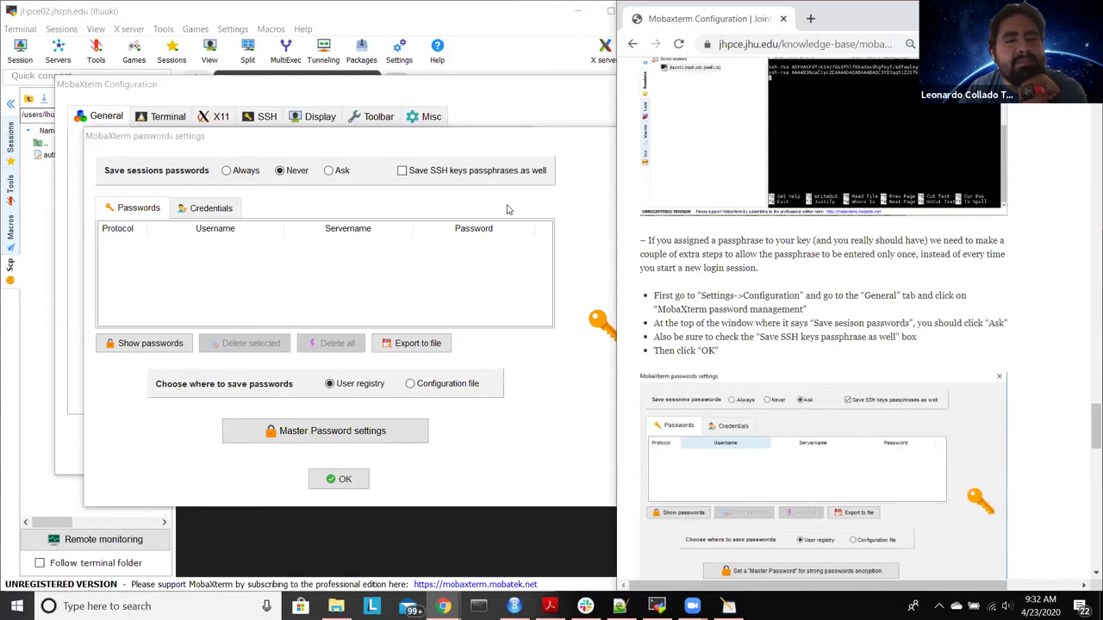
left_click(336, 175)
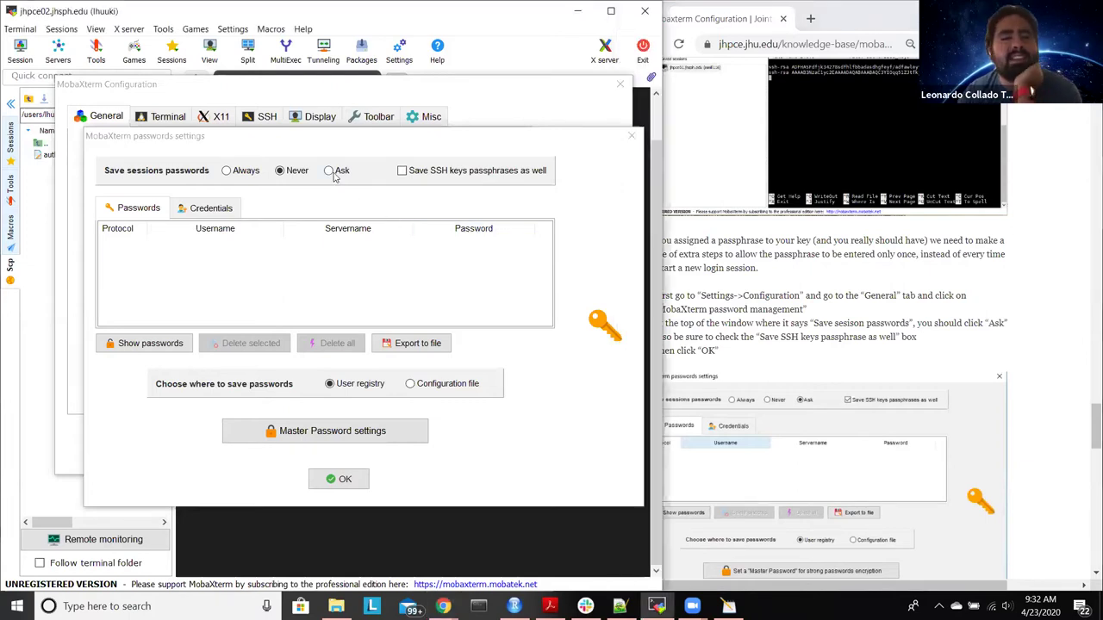
left_click(333, 172)
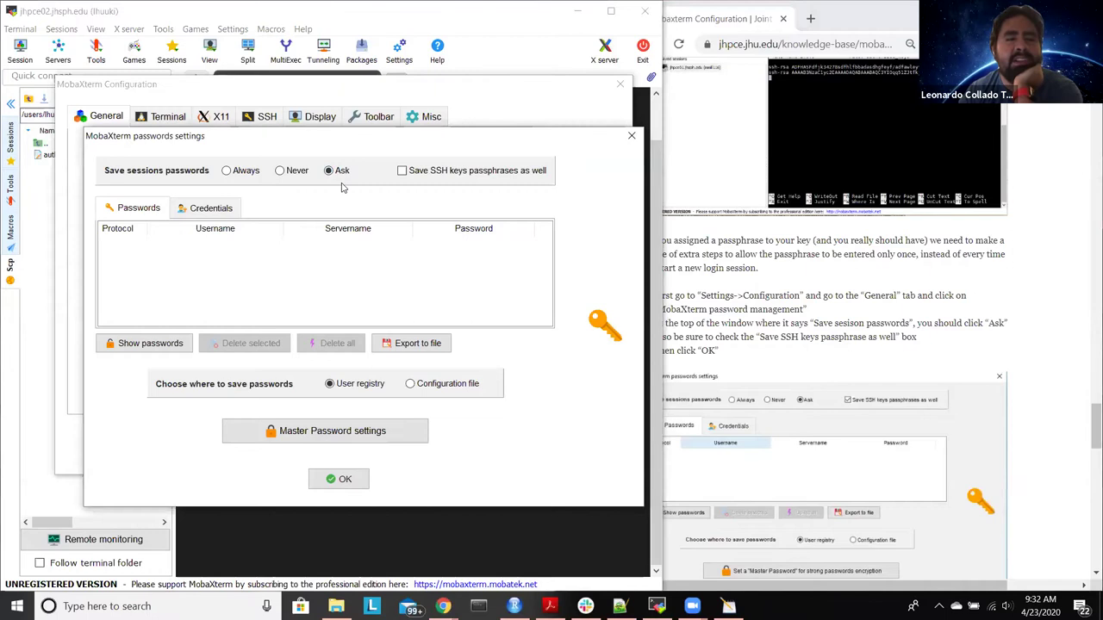
Step: Confirm the password settings with OK and switch to the SSH configuration tab
left_click(820, 590)
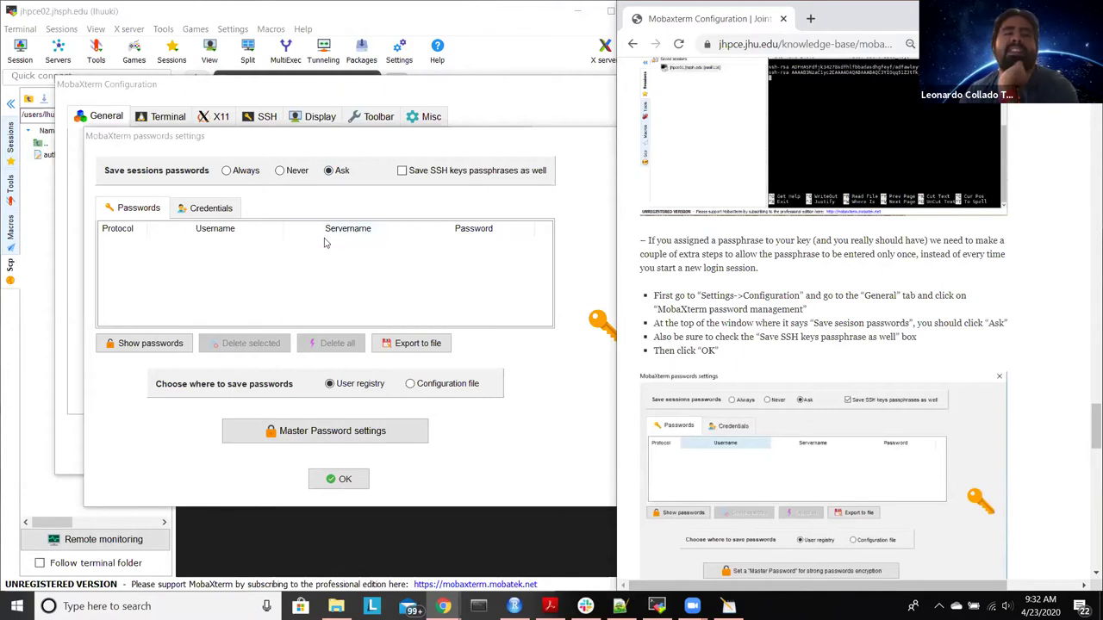
left_click(265, 121)
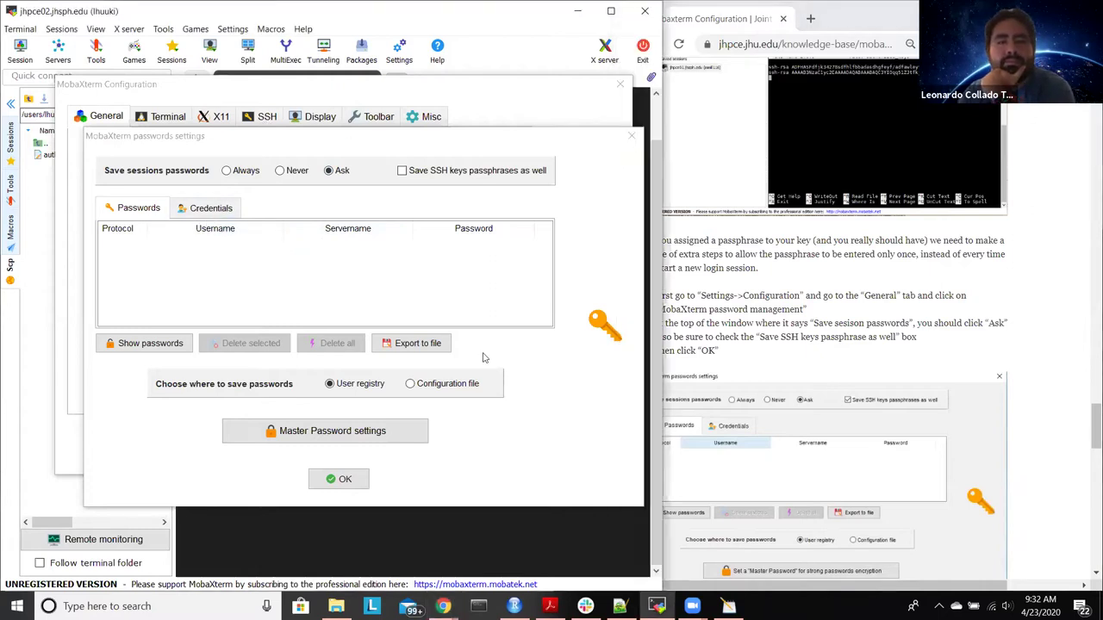
scroll(1013, 450, "down", 2)
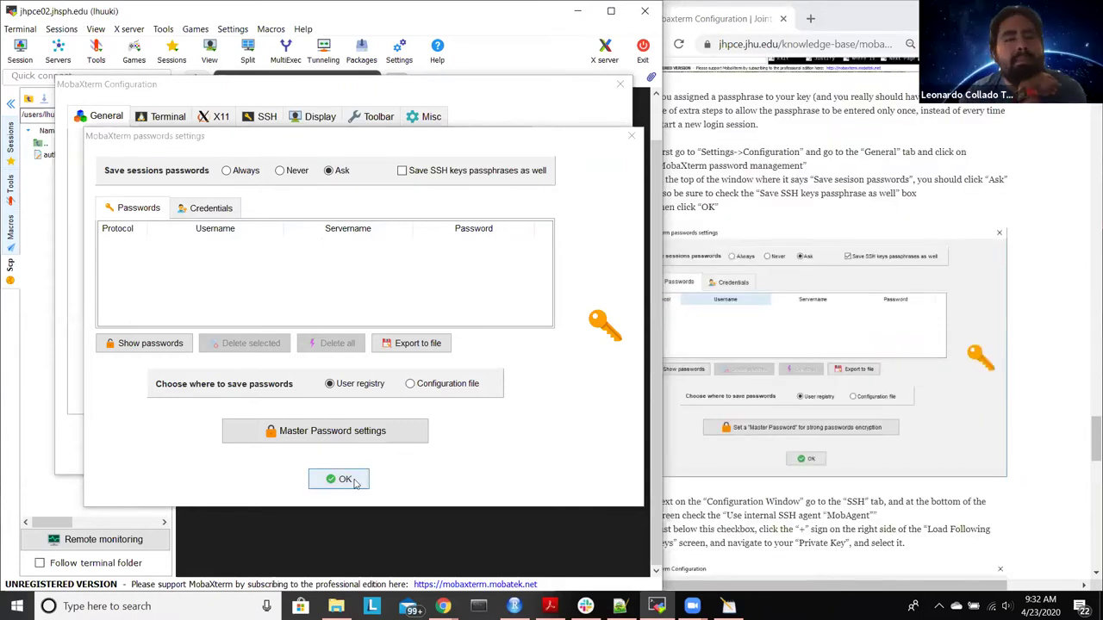
scroll(861, 412, "down", 1)
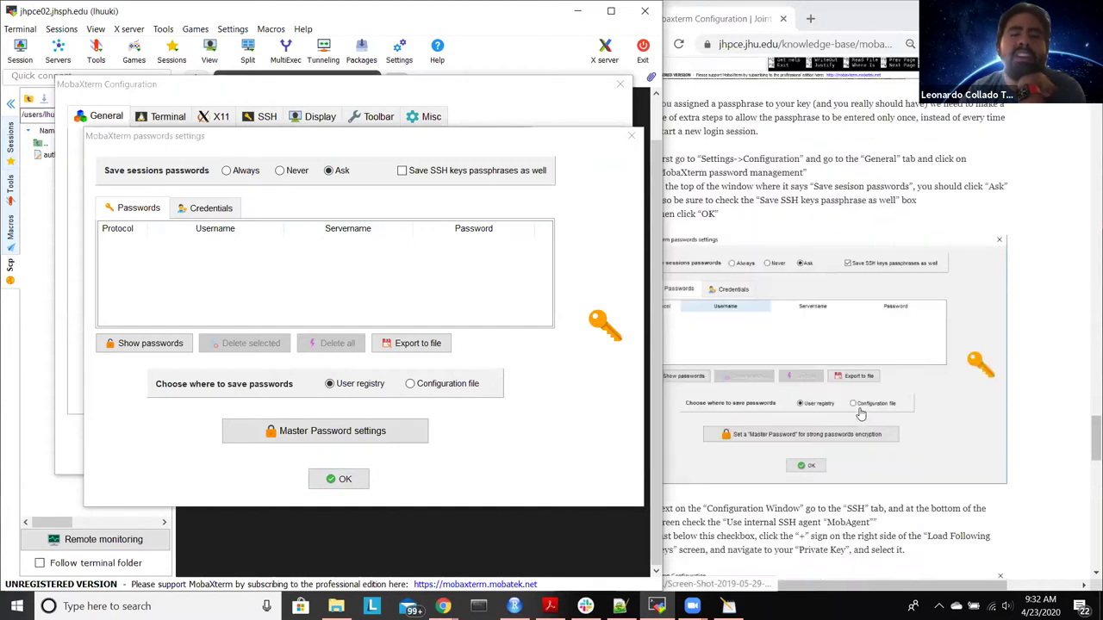
scroll(970, 534, "down", 1)
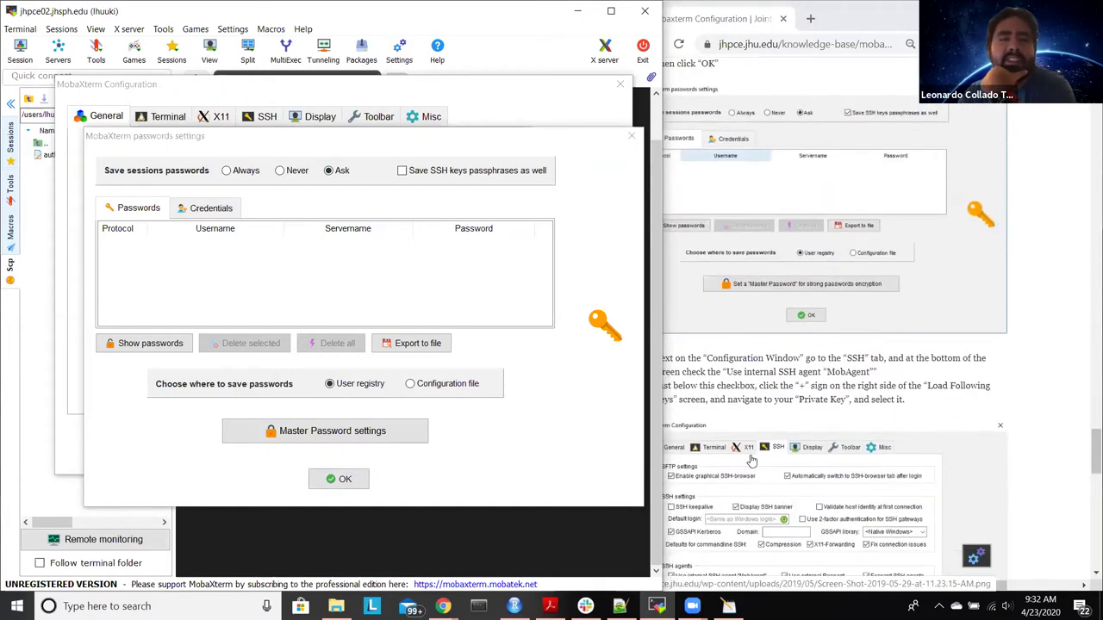
left_click(341, 478)
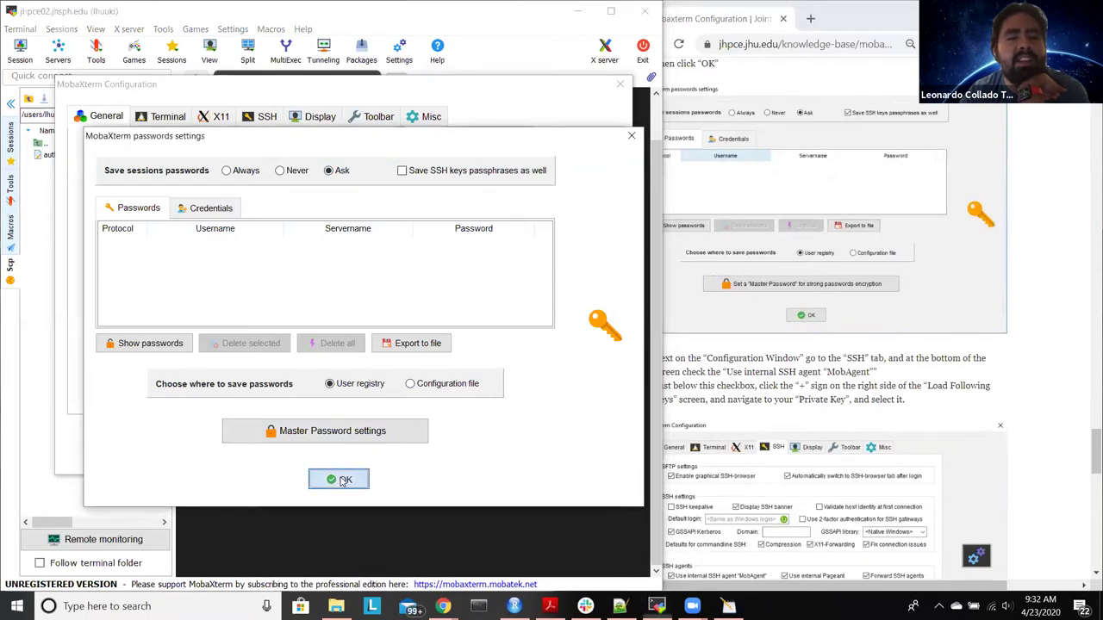
left_click(261, 122)
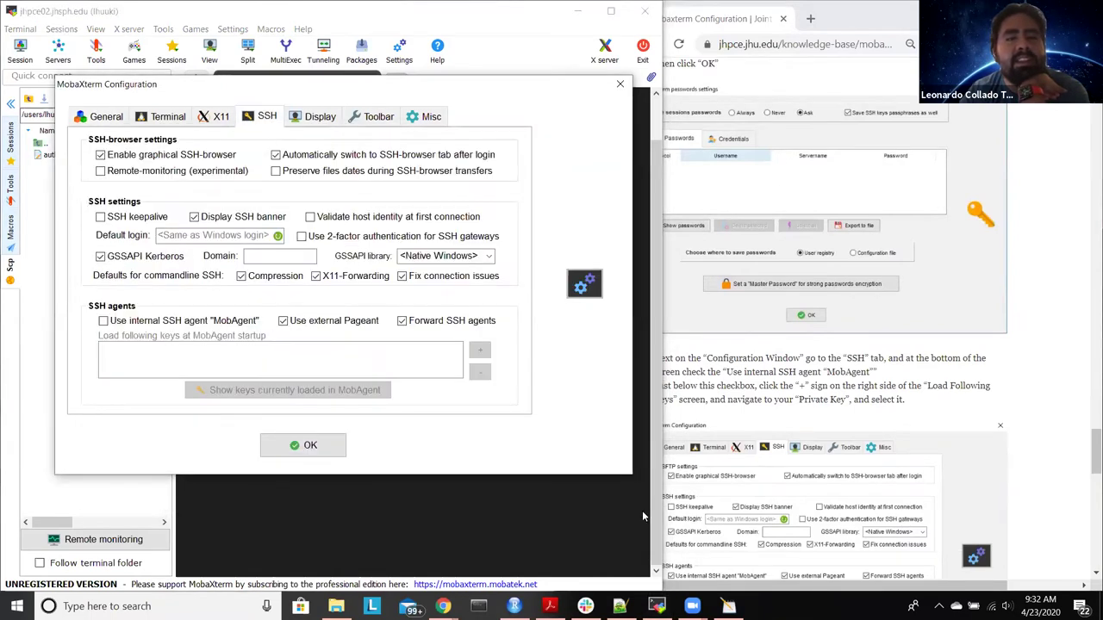
Step: Enable the internal SSH agent MobAgent and start adding a key to load at startup
left_click(857, 584)
scroll(862, 489, "down", 3)
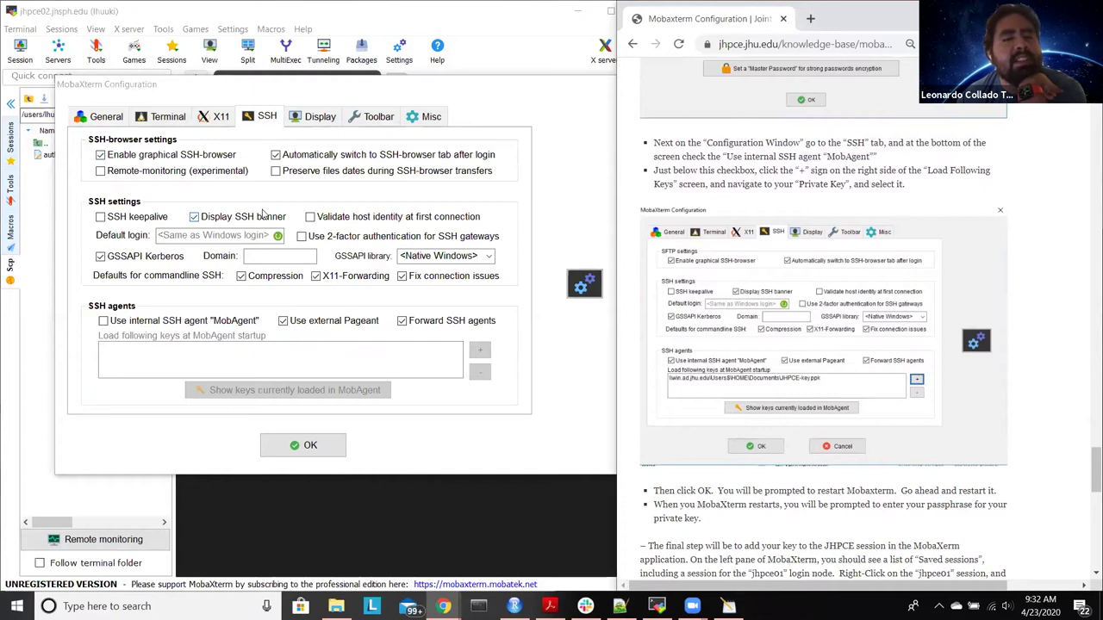
left_click(315, 276)
left_click(237, 326)
left_click(103, 321)
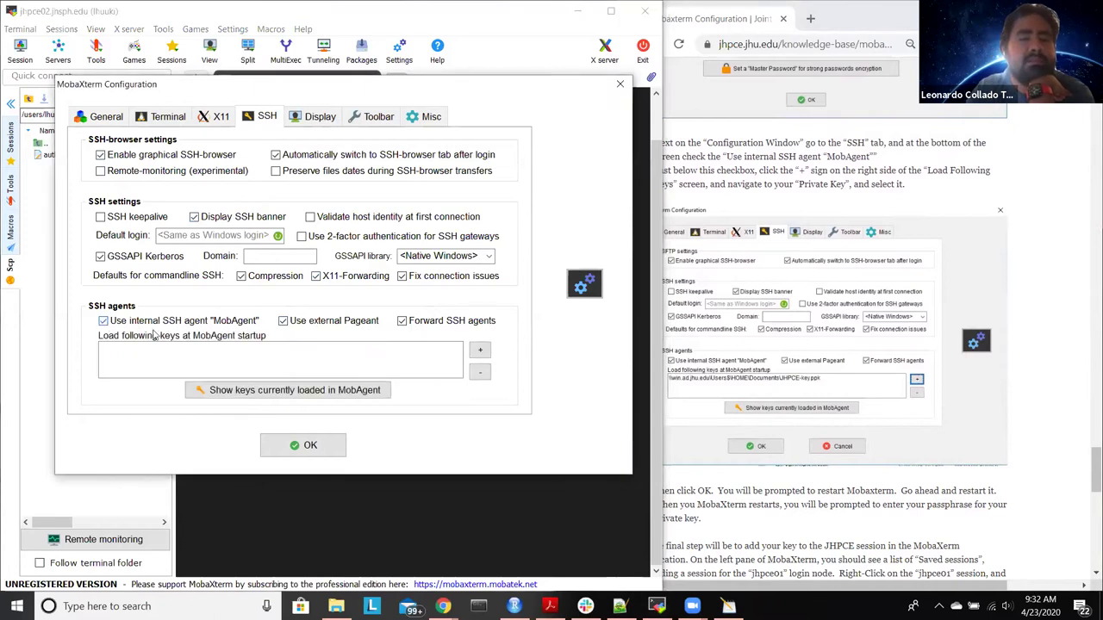
left_click(480, 352)
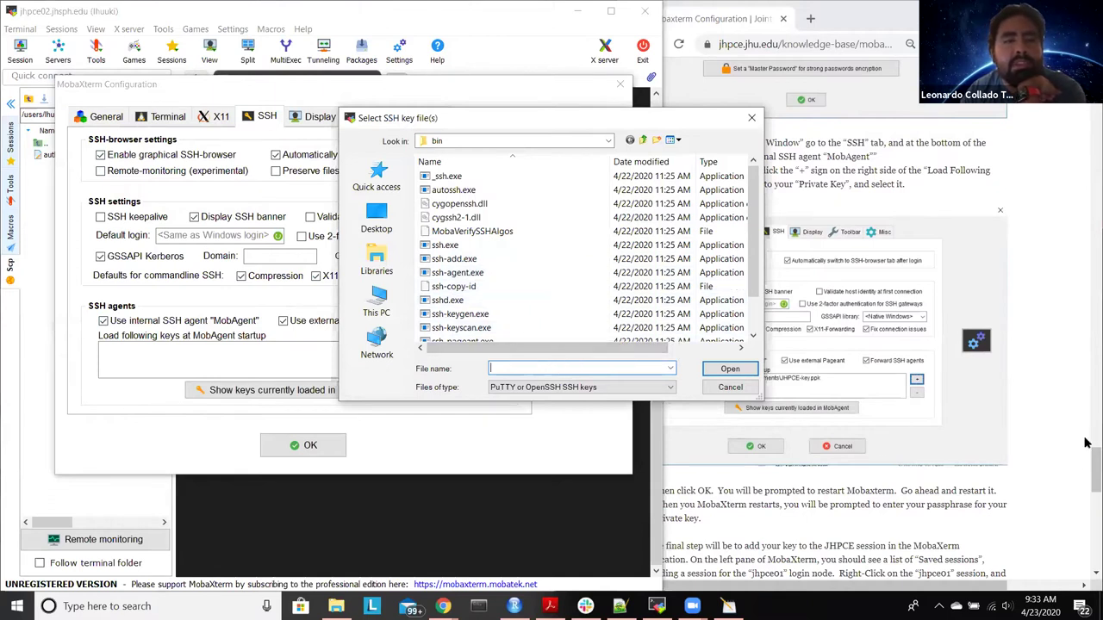
Step: In the key file picker, browse to Libraries and enter the Documents library
left_click(1043, 529)
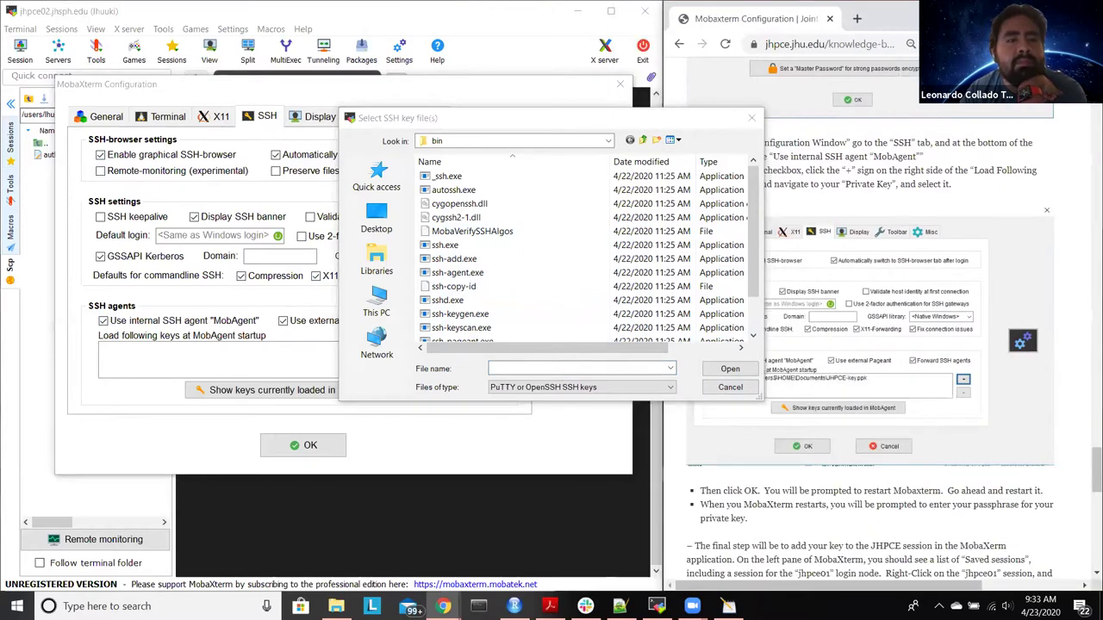
scroll(935, 420, "down", 1)
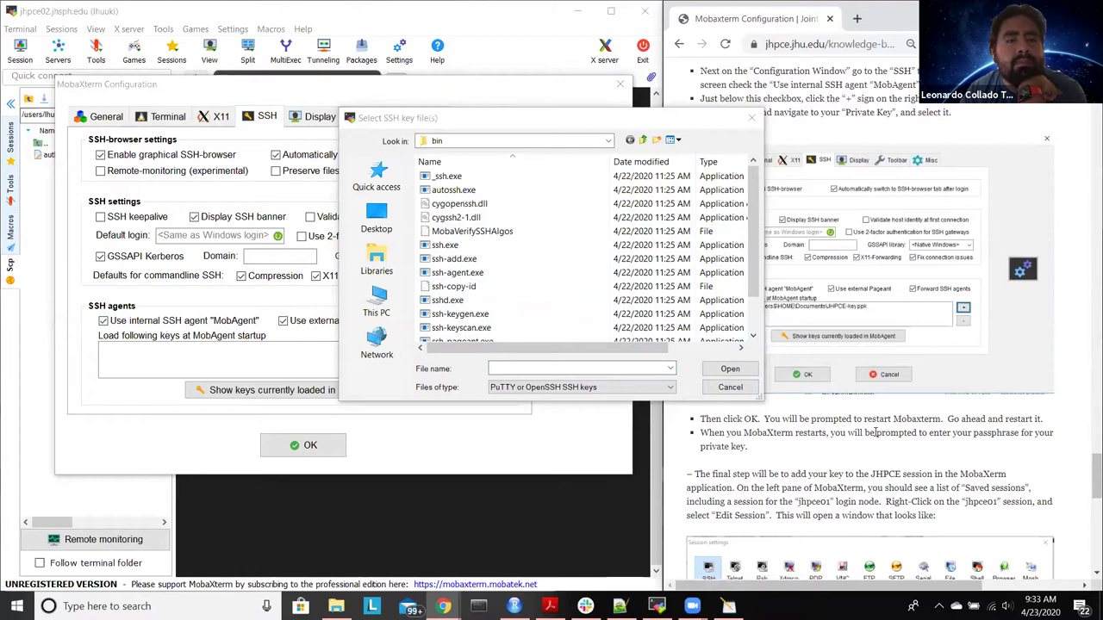
left_click_drag(652, 122, 464, 153)
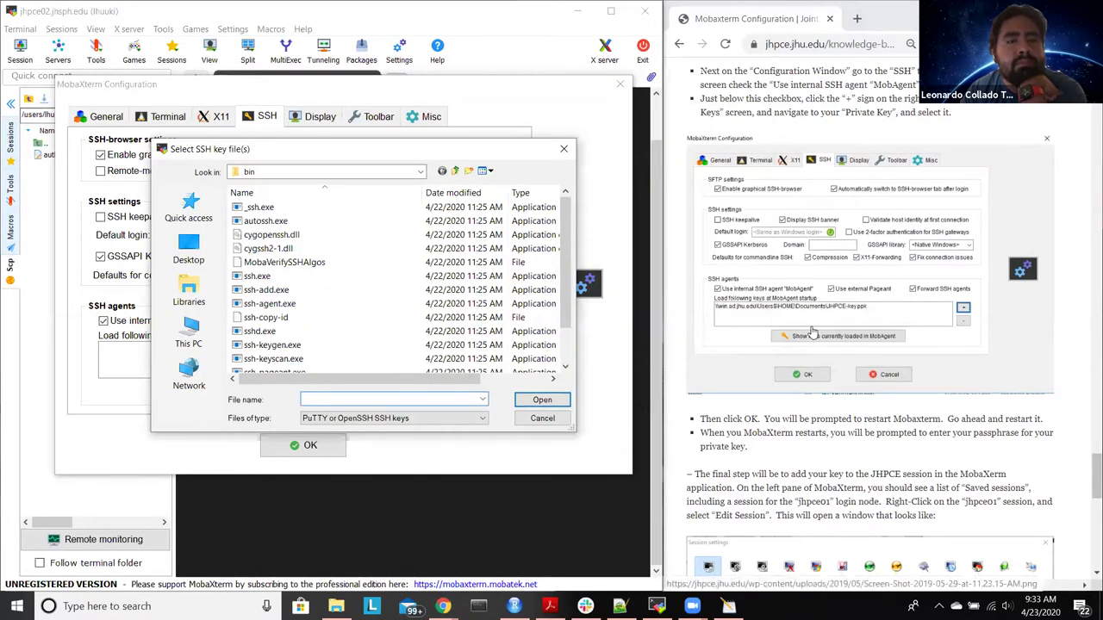
scroll(810, 332, "down", 2)
scroll(810, 331, "up", 2)
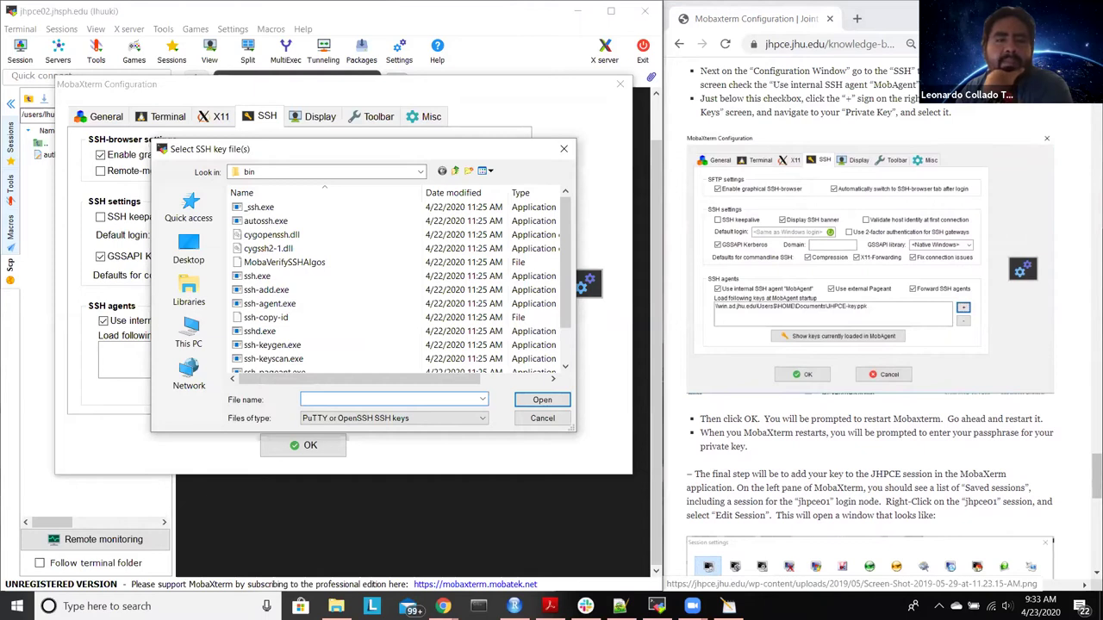
scroll(415, 240, "down", 1)
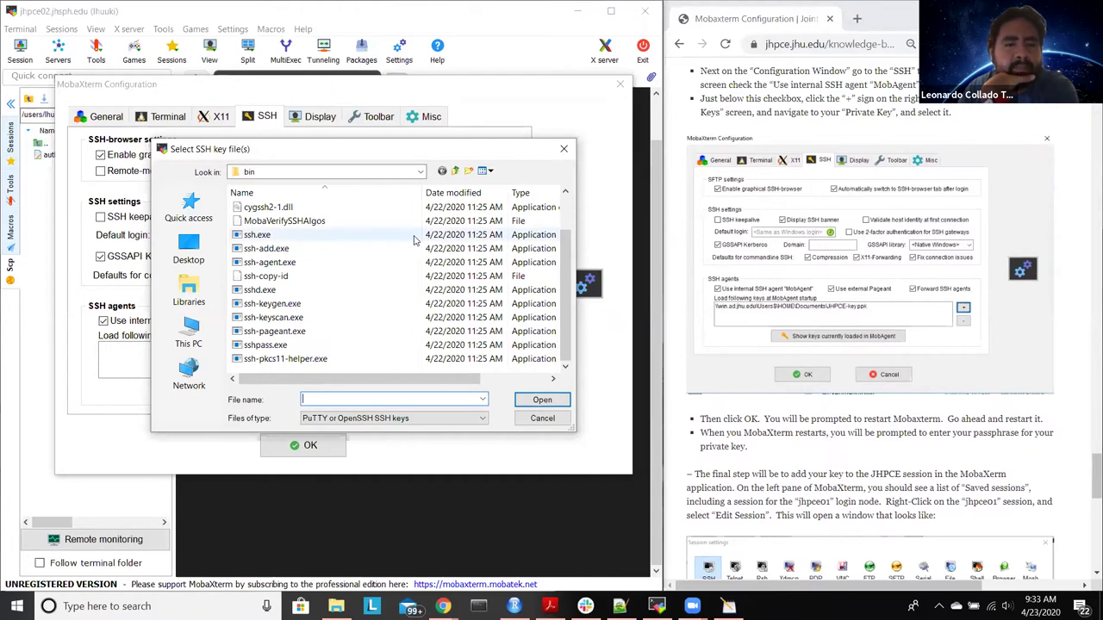
scroll(414, 240, "up", 1)
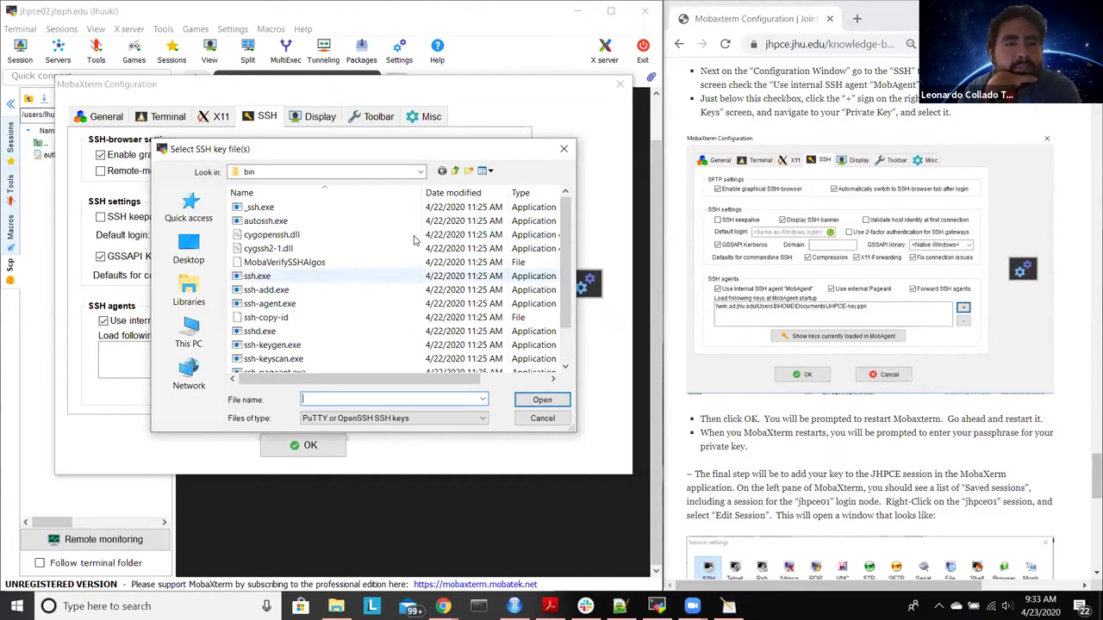
scroll(413, 241, "down", 1)
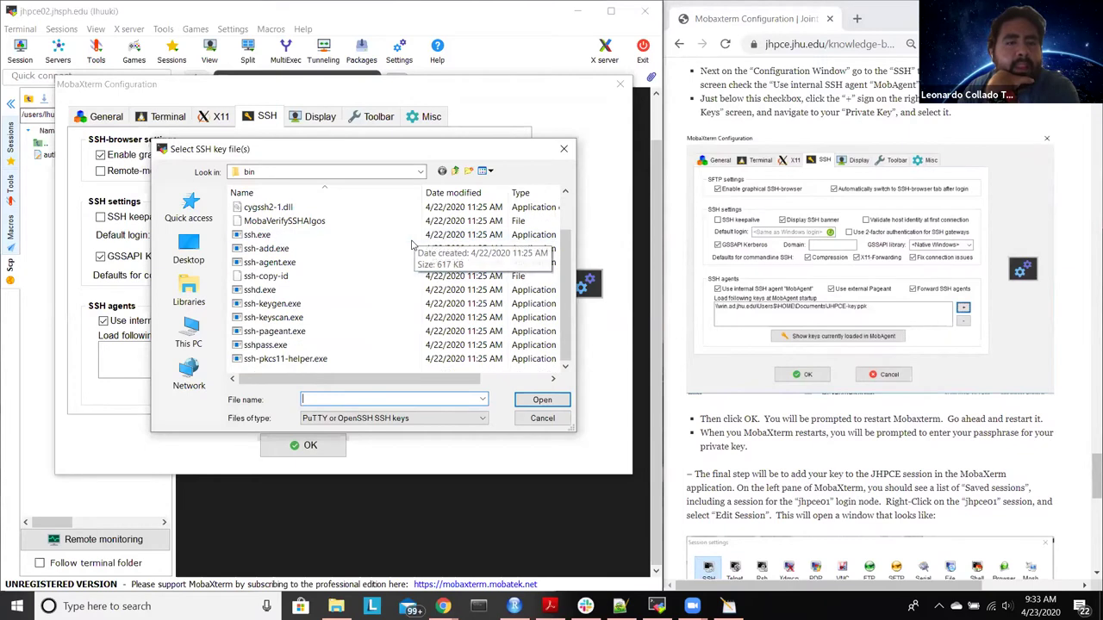
scroll(412, 245, "up", 1)
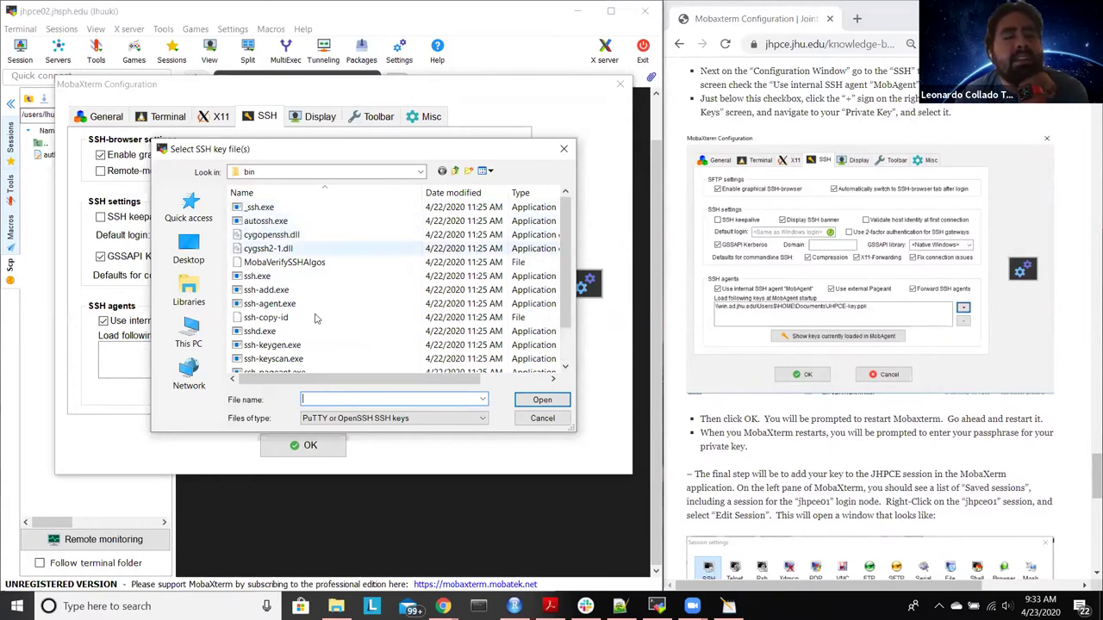
left_click(200, 294)
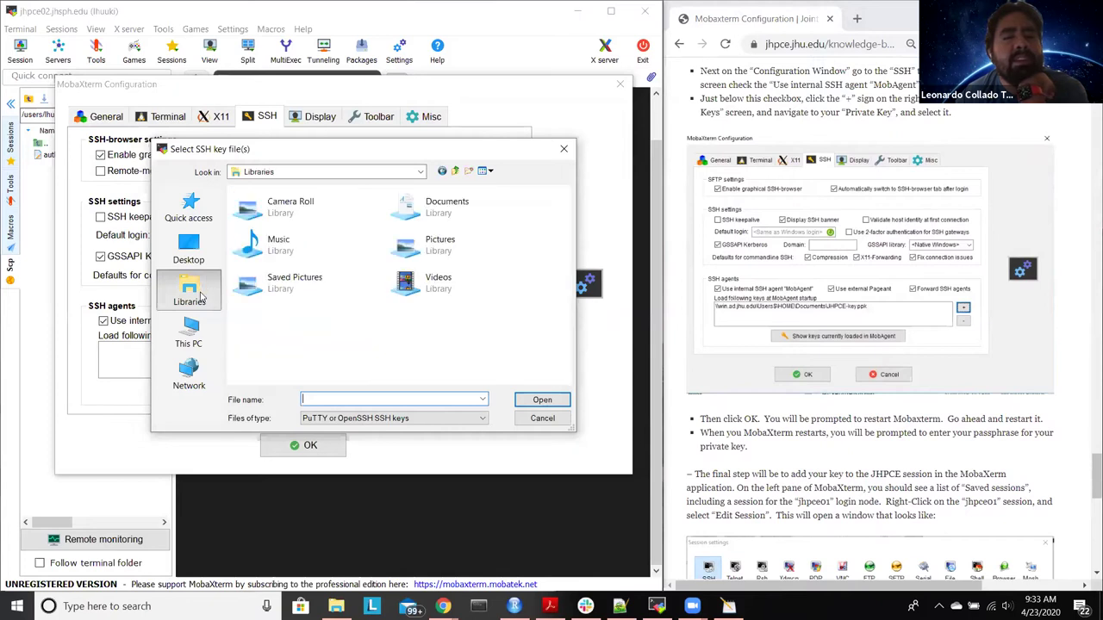
double_click(464, 206)
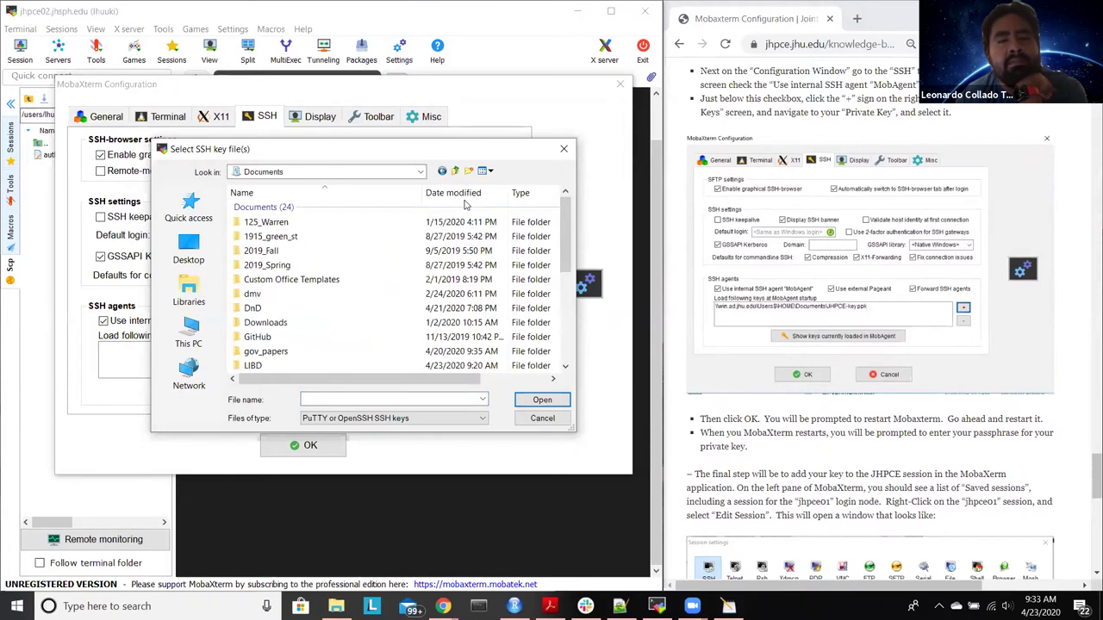
Step: Look through the MobaXterm home and slash folders, then cancel without choosing a key
scroll(446, 216, "down", 1)
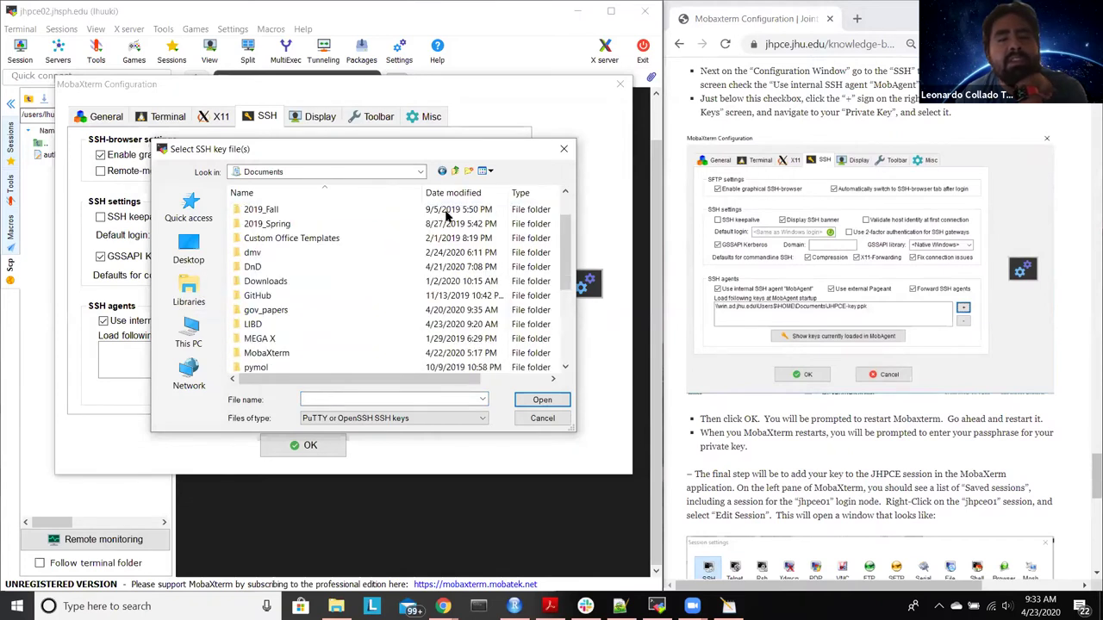
scroll(446, 215, "down", 2)
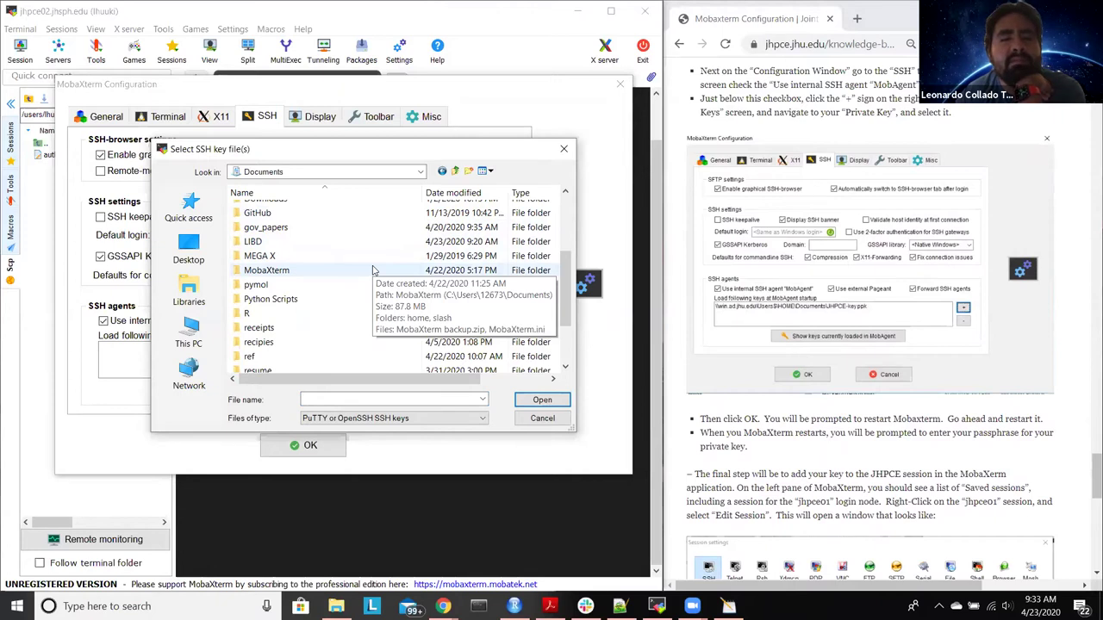
scroll(373, 270, "down", 2)
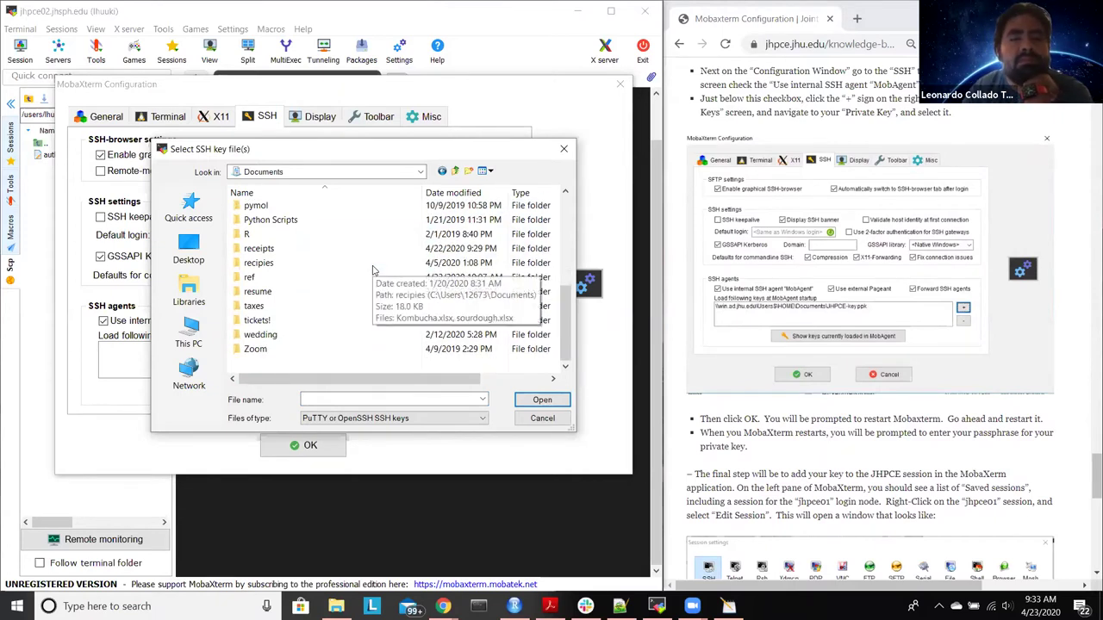
scroll(373, 269, "up", 3)
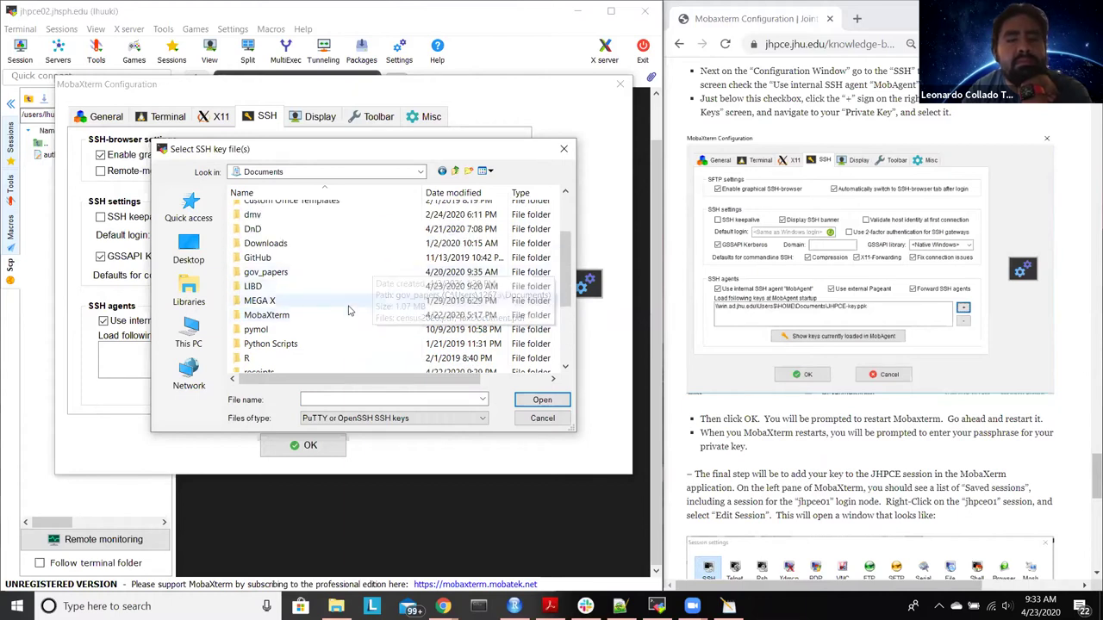
double_click(348, 313)
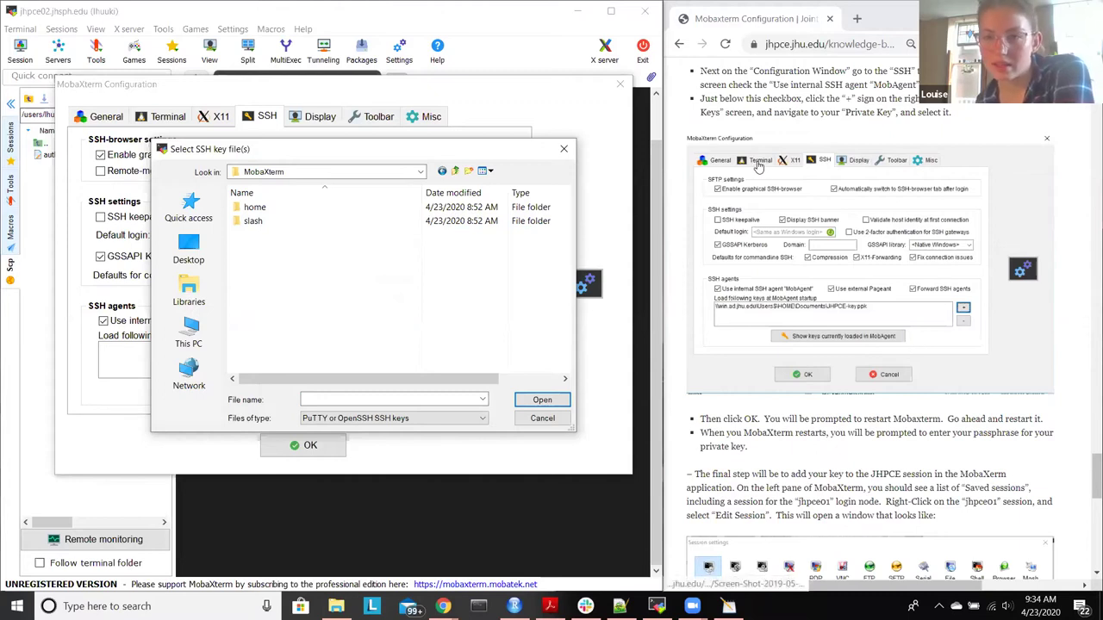
scroll(758, 167, "up", 1)
scroll(758, 167, "down", 1)
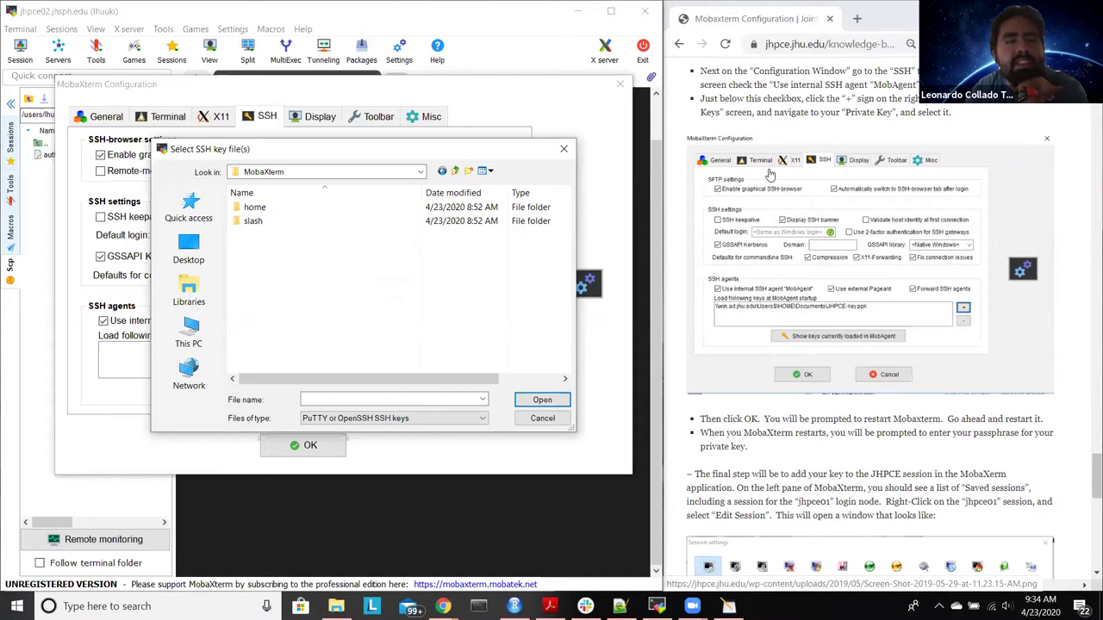
scroll(770, 171, "down", 1)
double_click(318, 209)
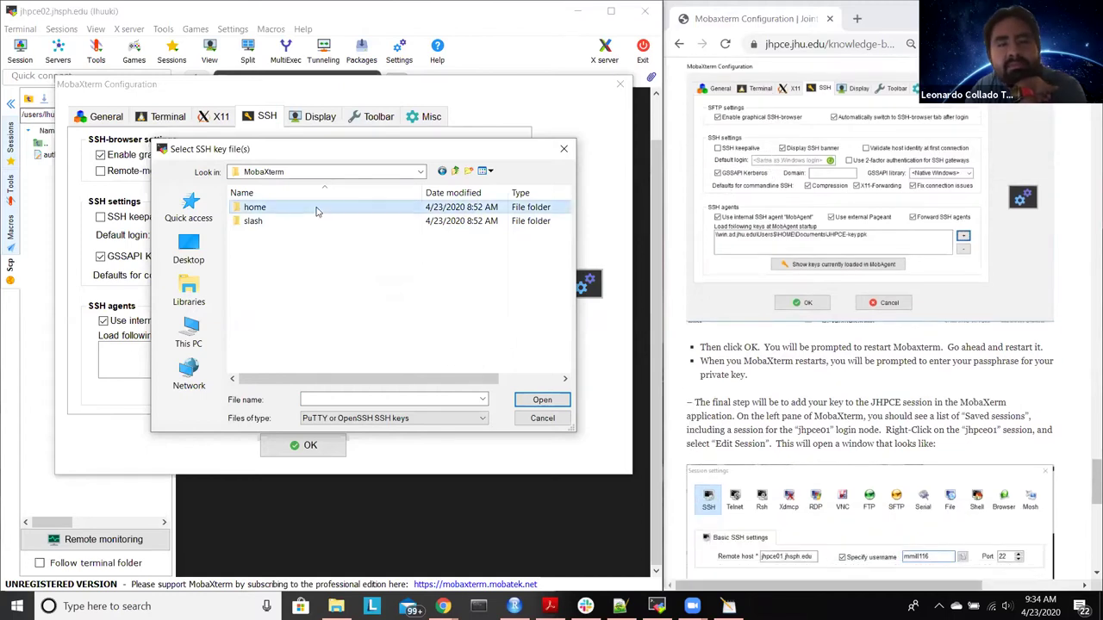
left_click(453, 173)
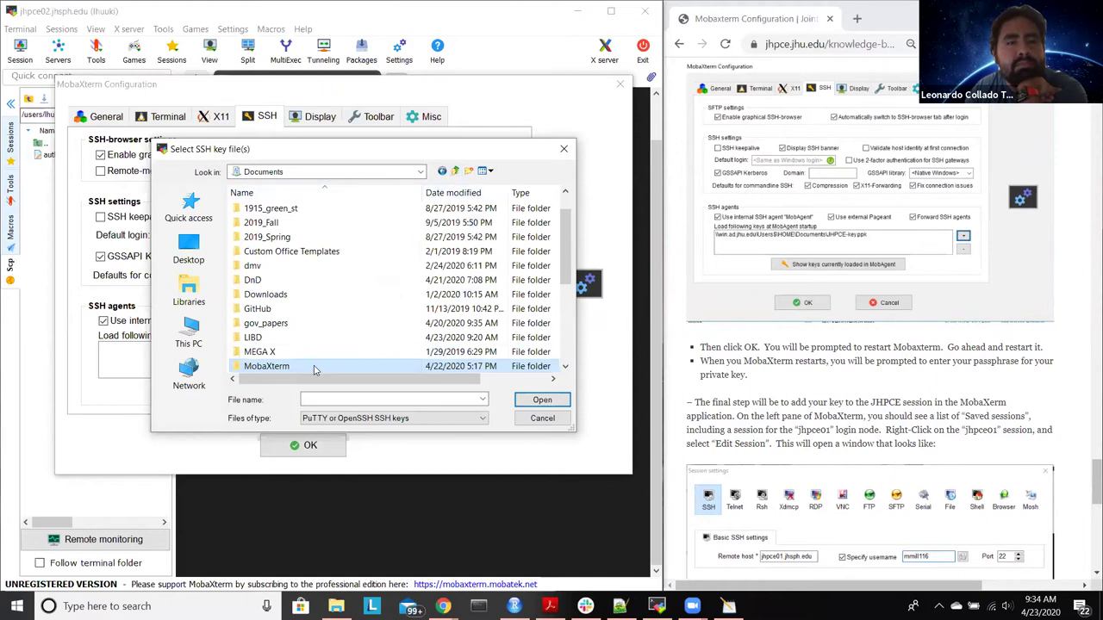
double_click(316, 369)
double_click(322, 220)
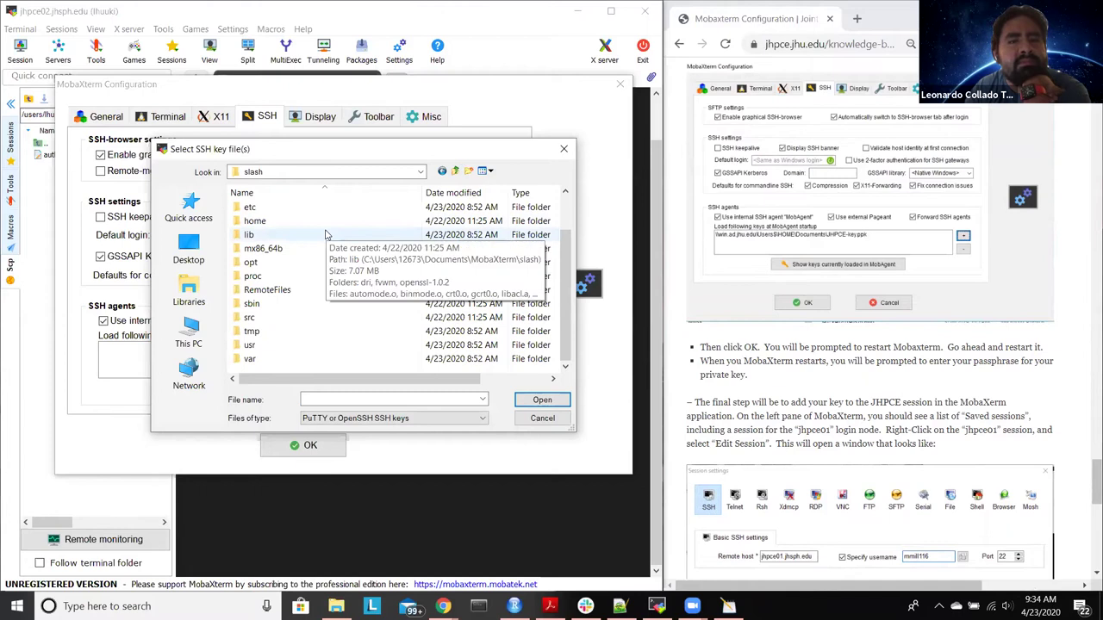
scroll(325, 235, "up", 1)
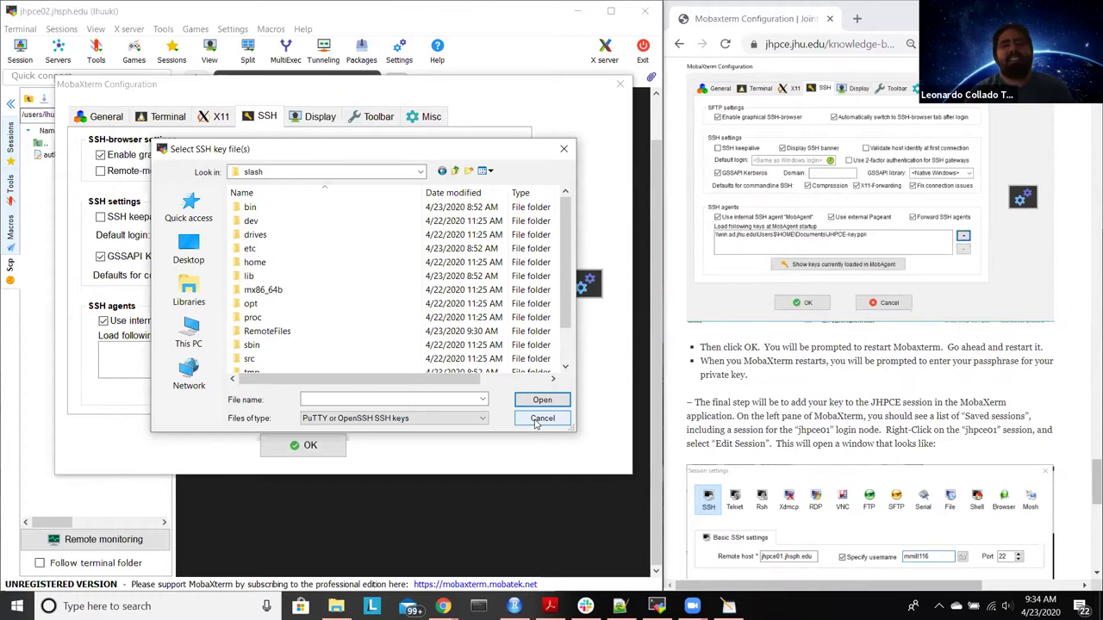
left_click(538, 420)
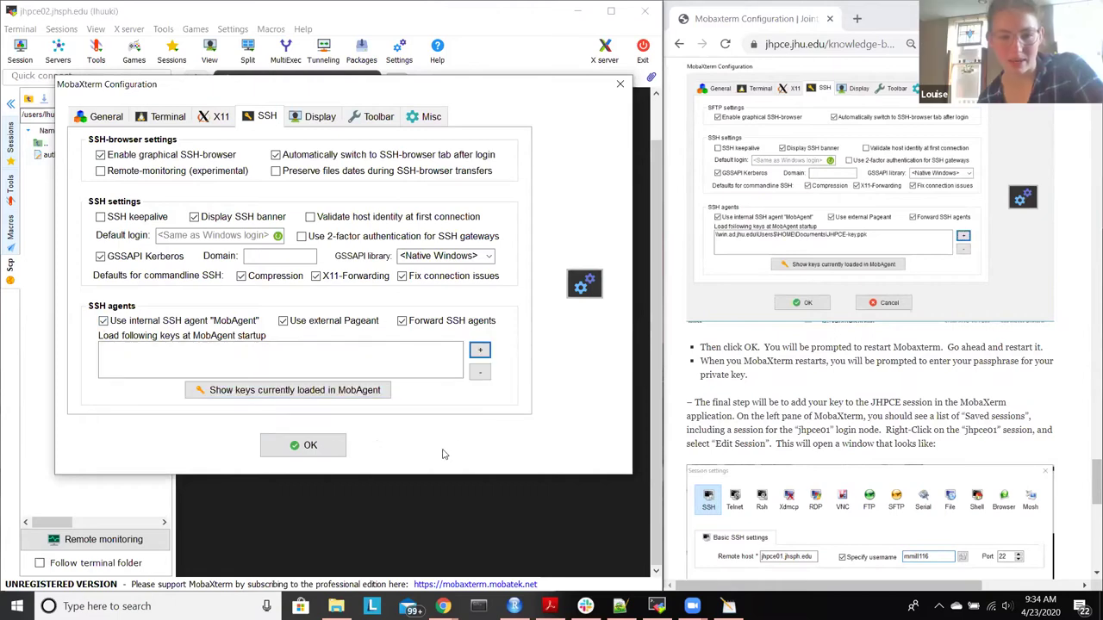
Step: Confirm the configuration with OK, decline restarting MobaXterm, and check the Settings and Tools menus
left_click(309, 446)
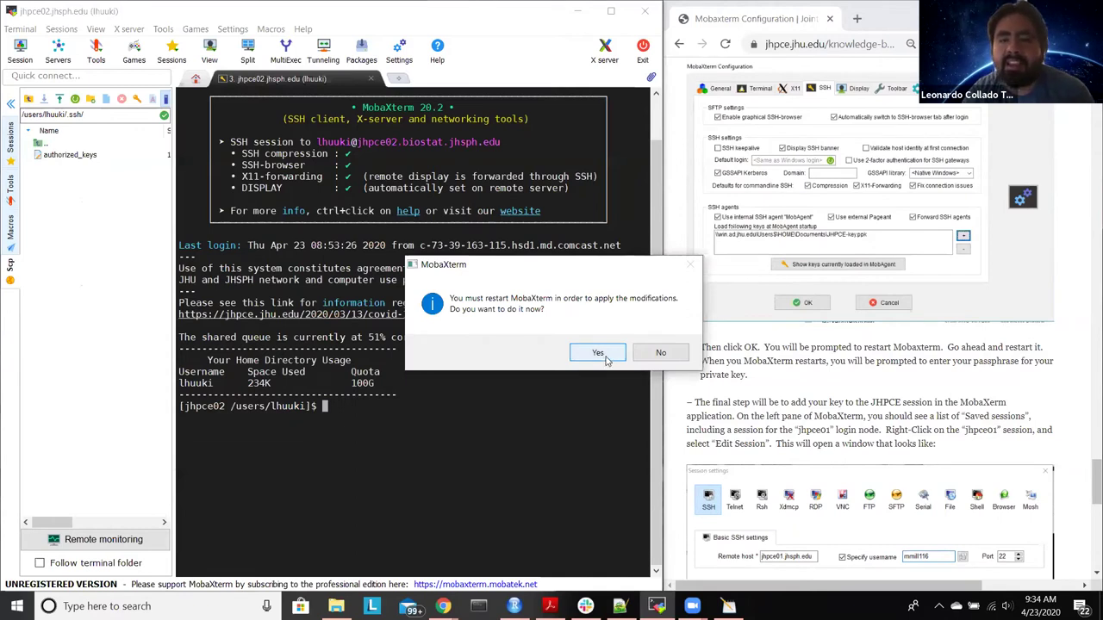
left_click(661, 353)
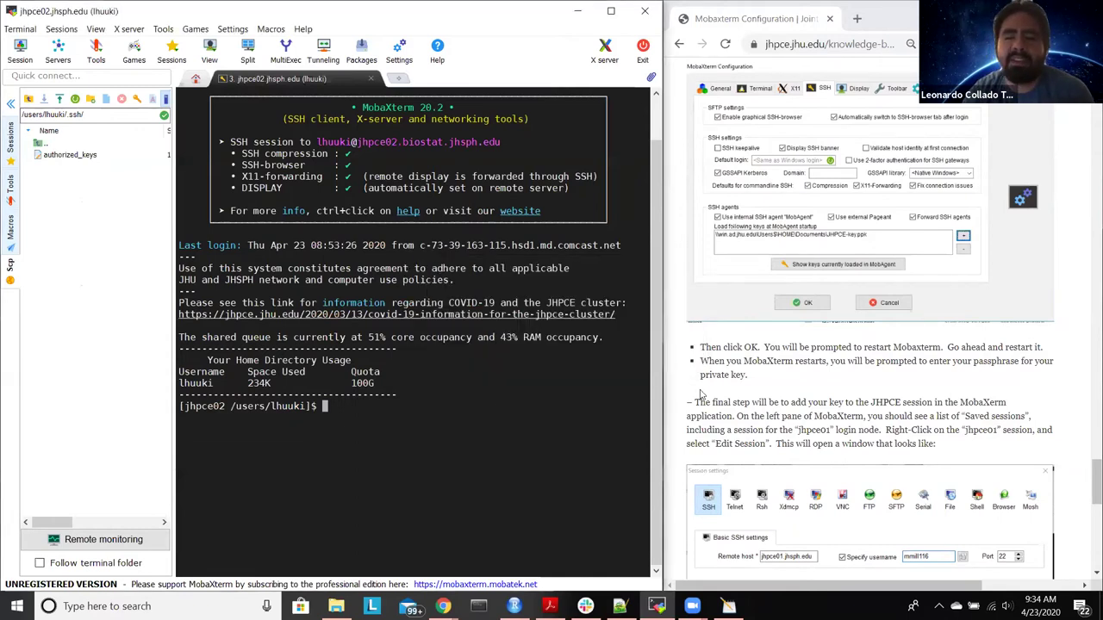
scroll(702, 394, "down", 3)
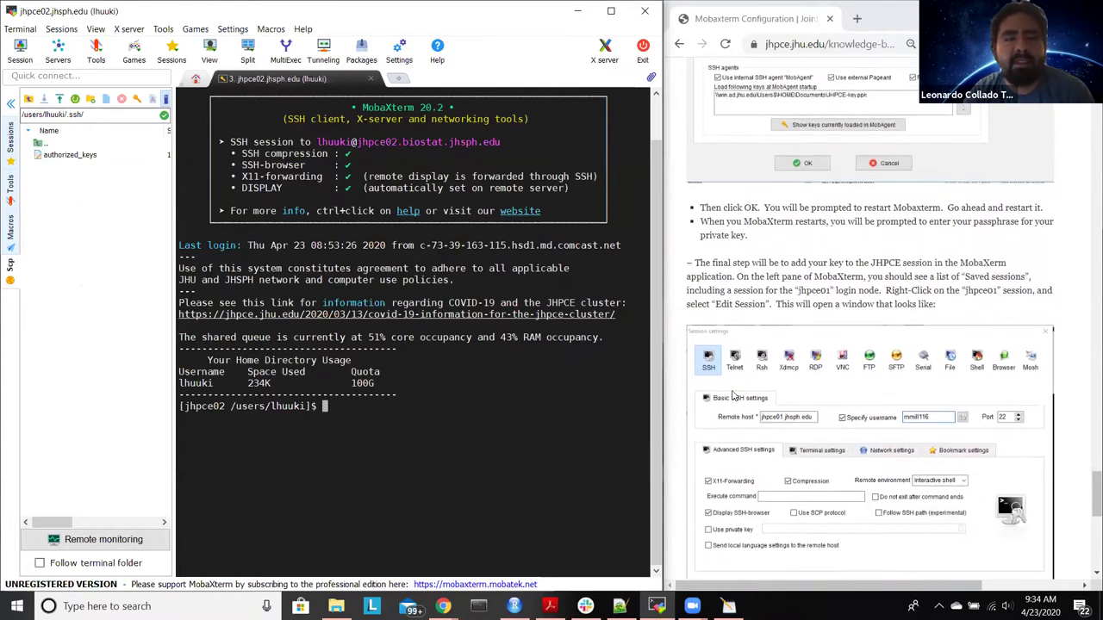
scroll(733, 394, "up", 5)
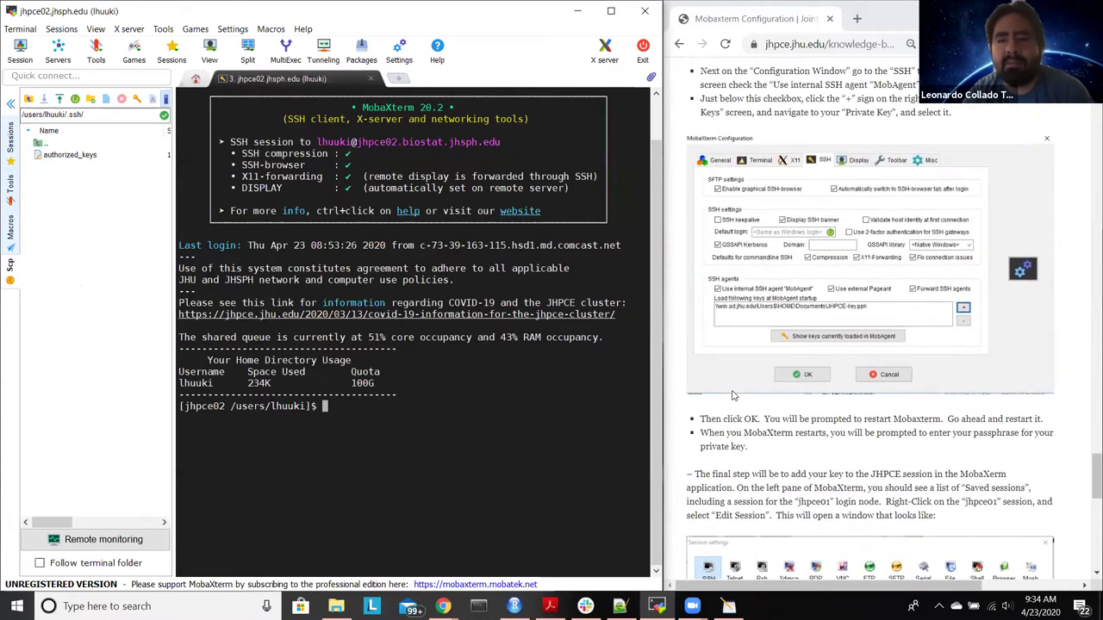
scroll(732, 395, "up", 3)
scroll(733, 394, "up", 7)
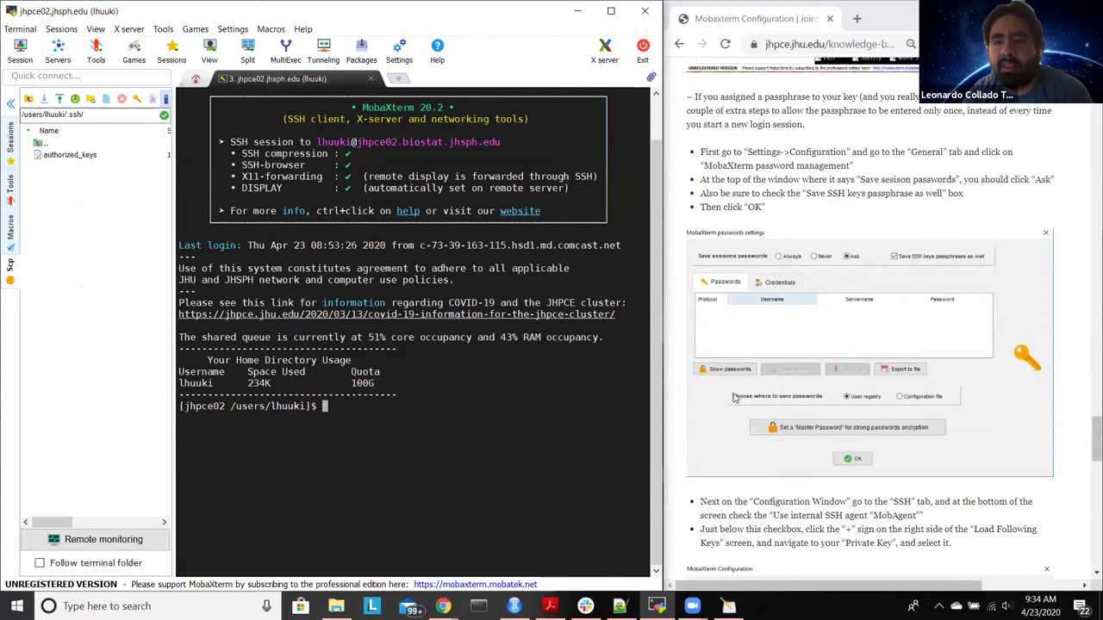
scroll(734, 401, "down", 6)
scroll(734, 401, "down", 2)
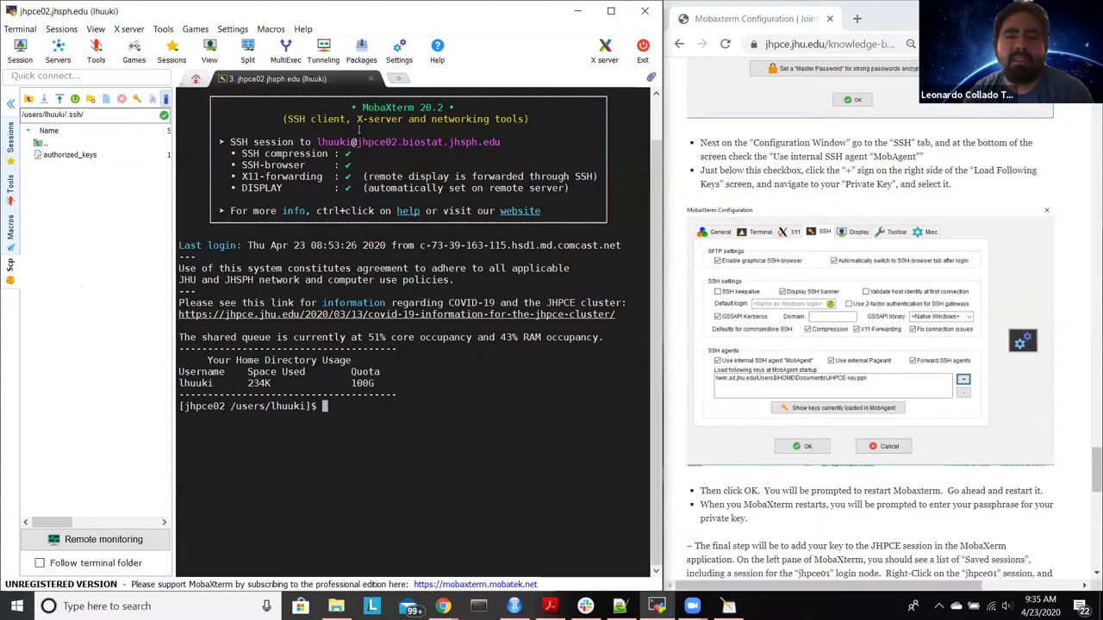
left_click(231, 30)
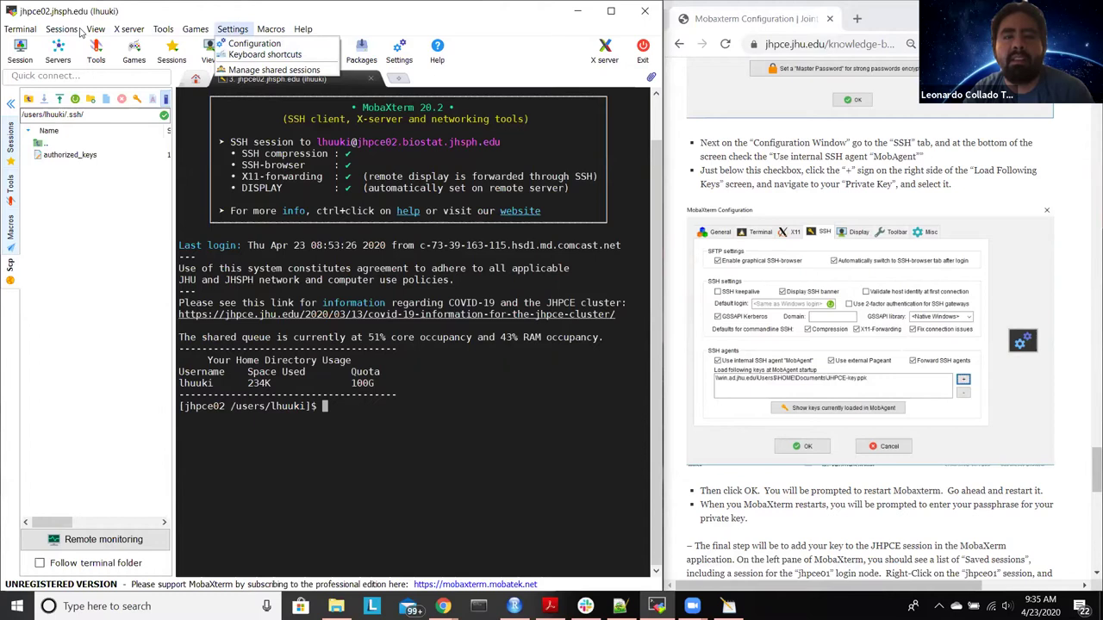
mouse_move(78, 31)
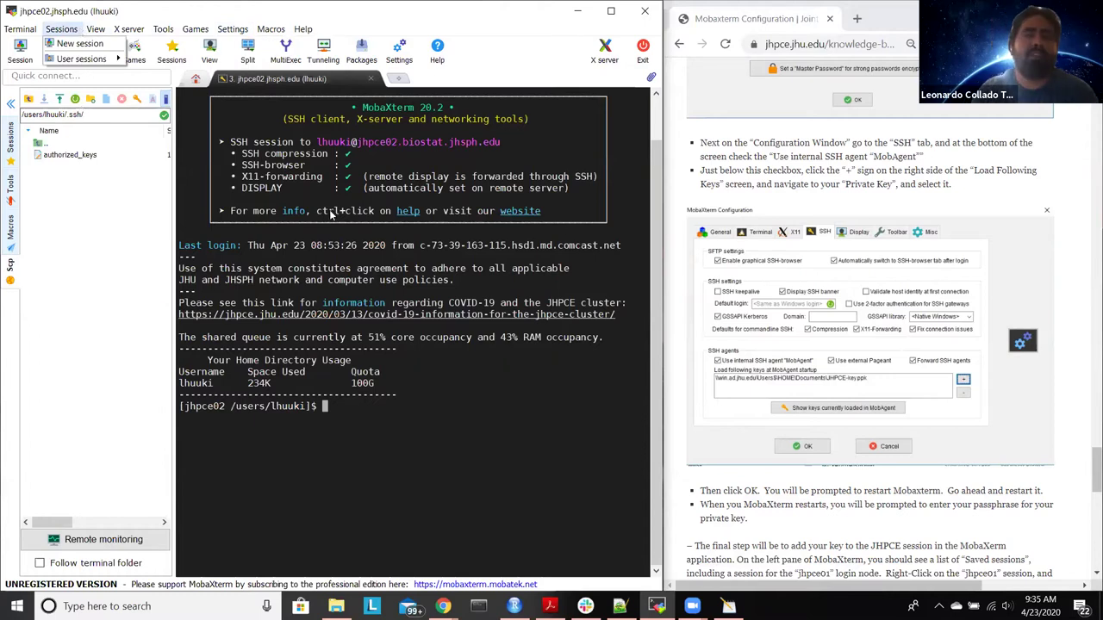
mouse_move(163, 29)
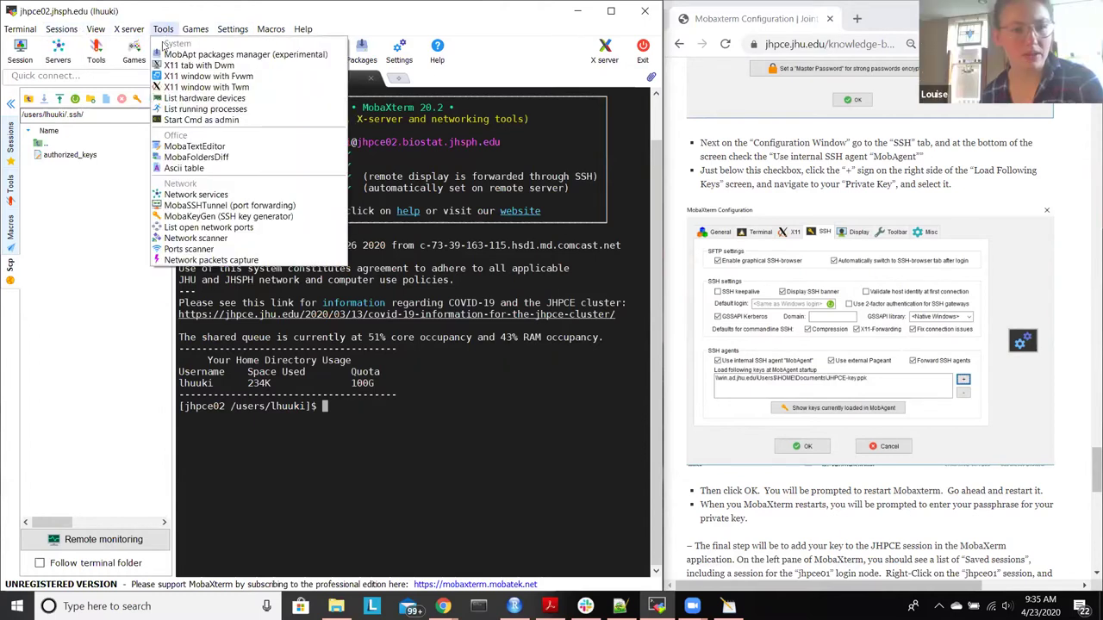
Step: Generate a 2048-bit RSA key pair in the SSH Key Generator and copy its public key
left_click(216, 216)
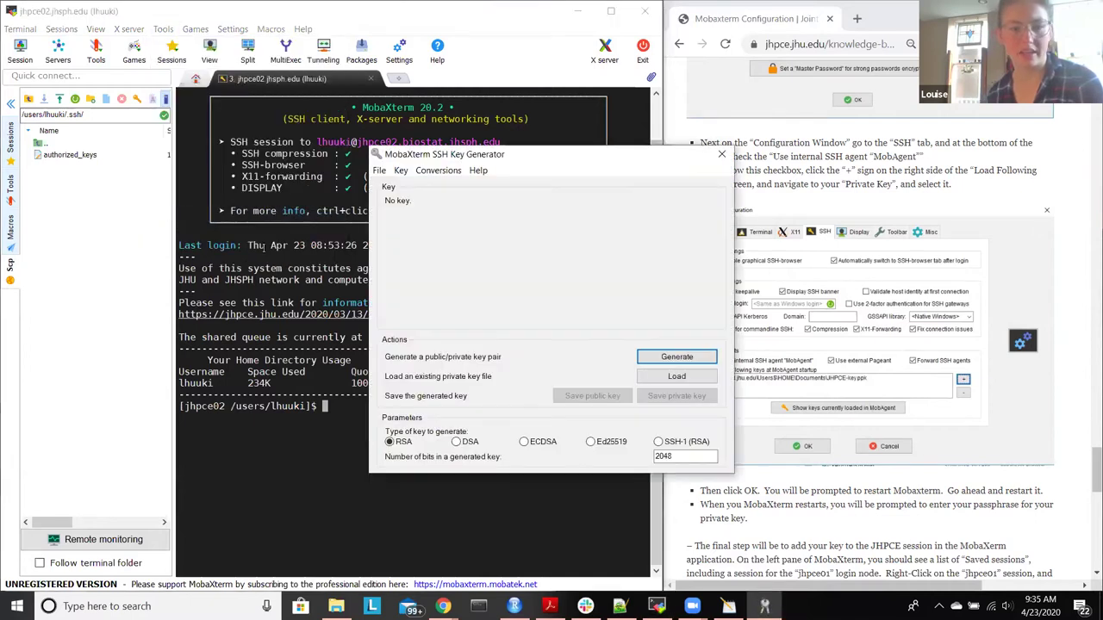
left_click(681, 362)
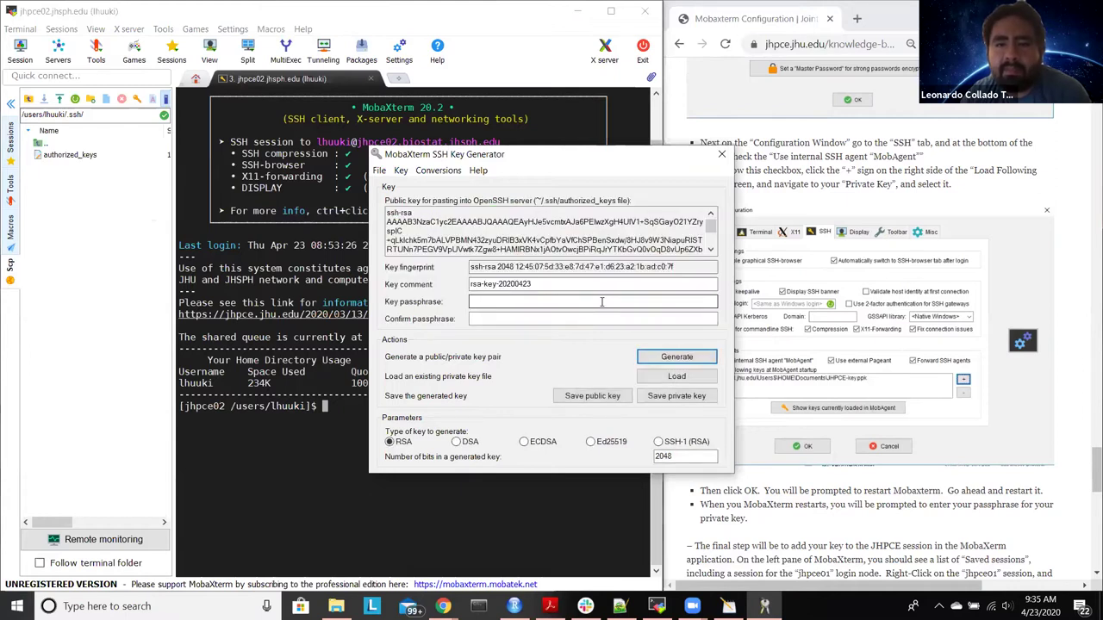
left_click(606, 226)
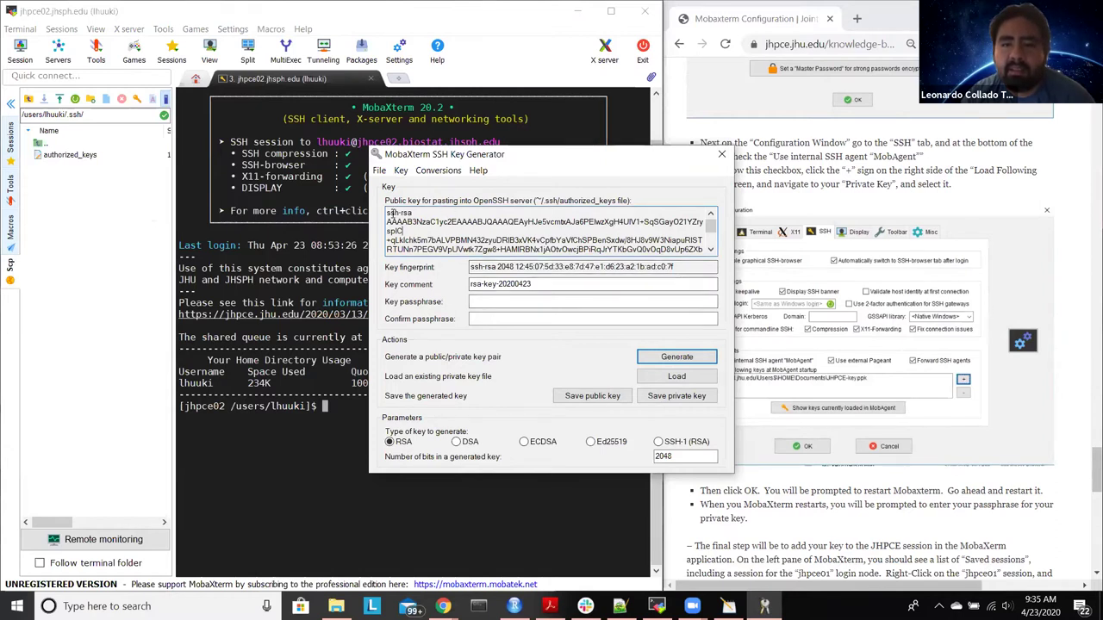
left_click_drag(387, 215, 629, 285)
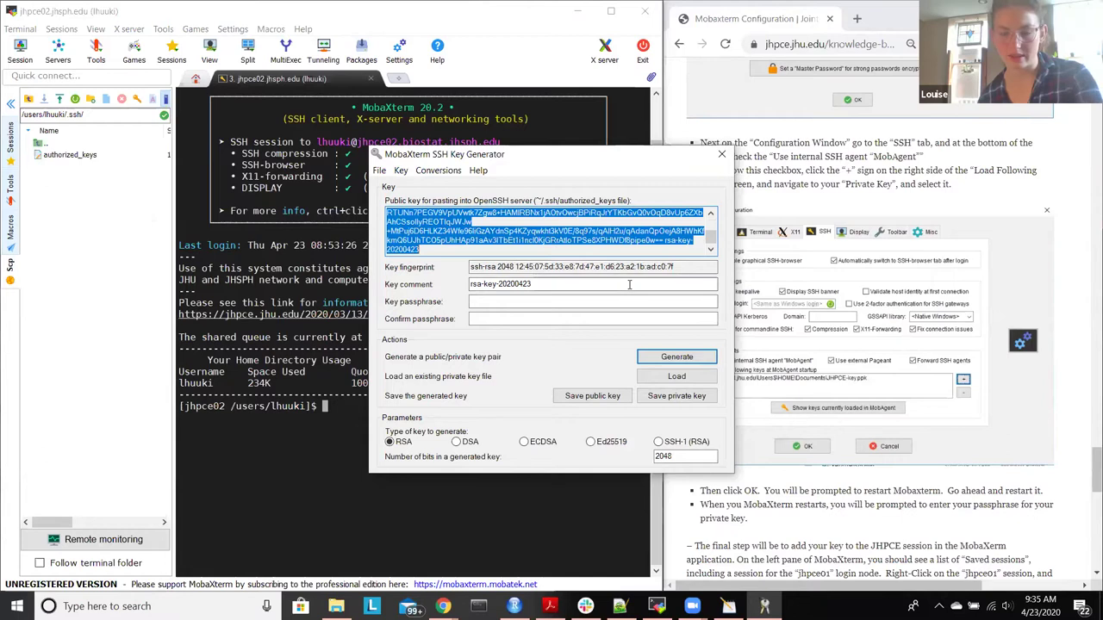
right_click(570, 229)
left_click(601, 271)
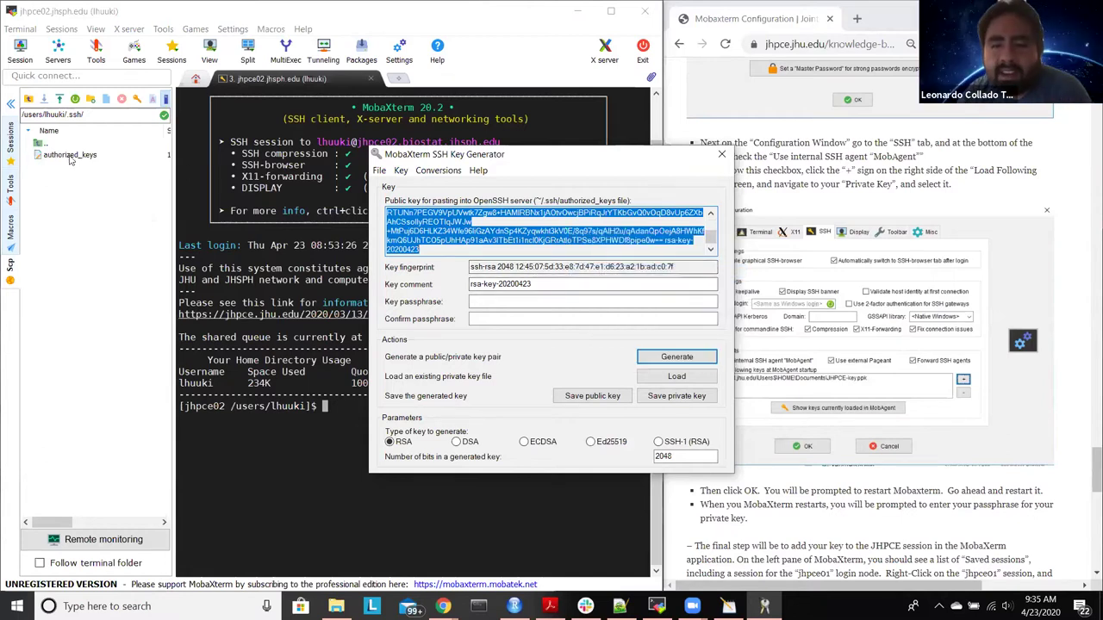
Step: Open authorized_keys, replace its contents with the new public key, and upload it
left_click(69, 157)
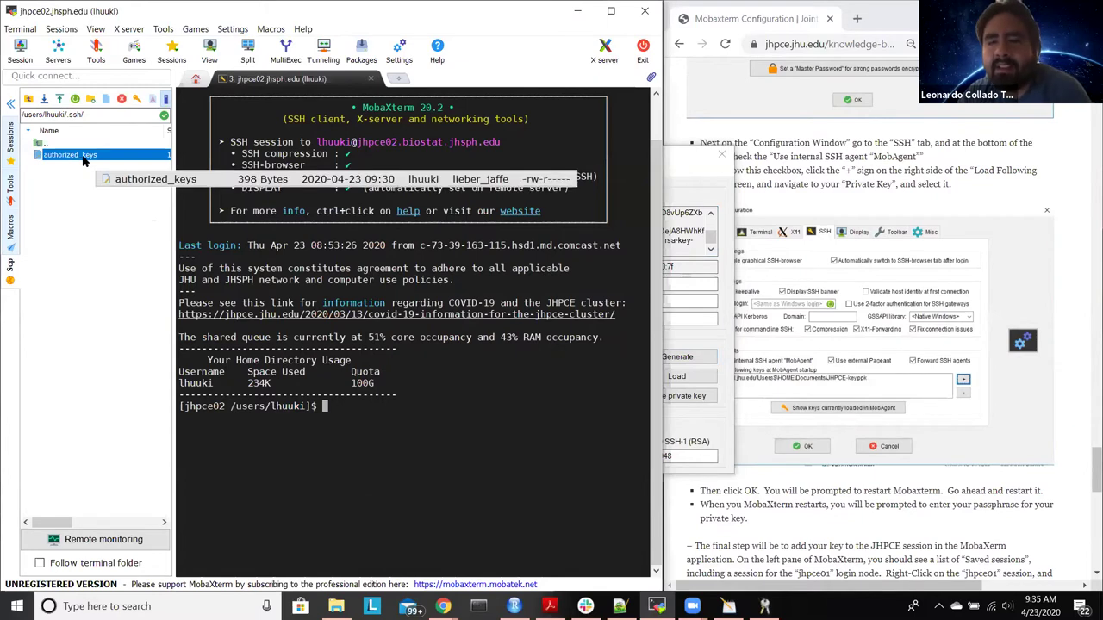
double_click(84, 158)
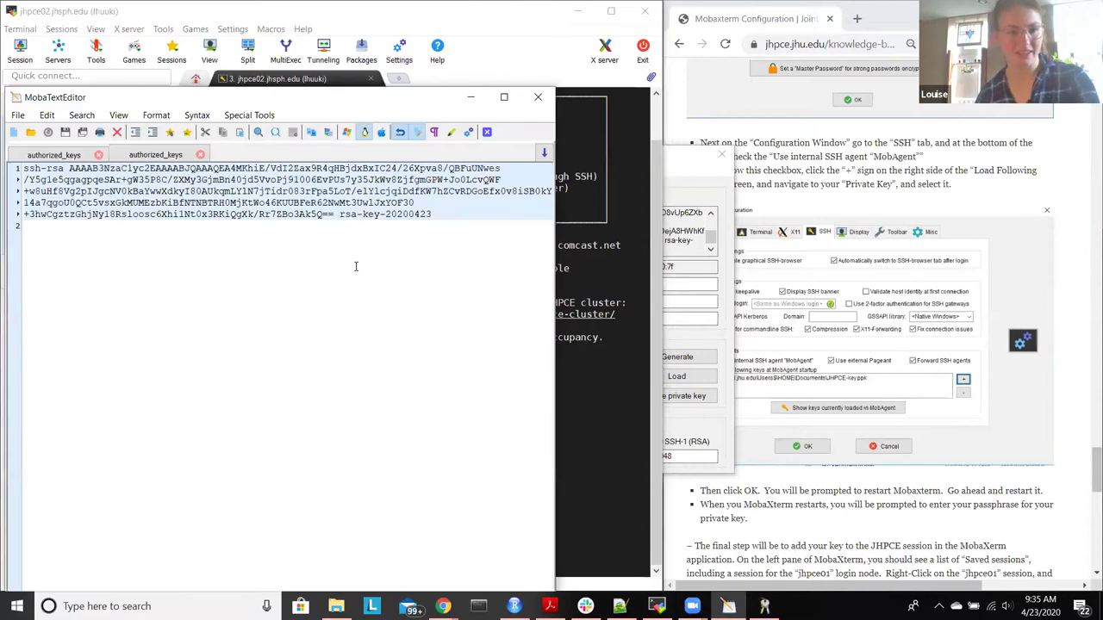
key("ctrl+a")
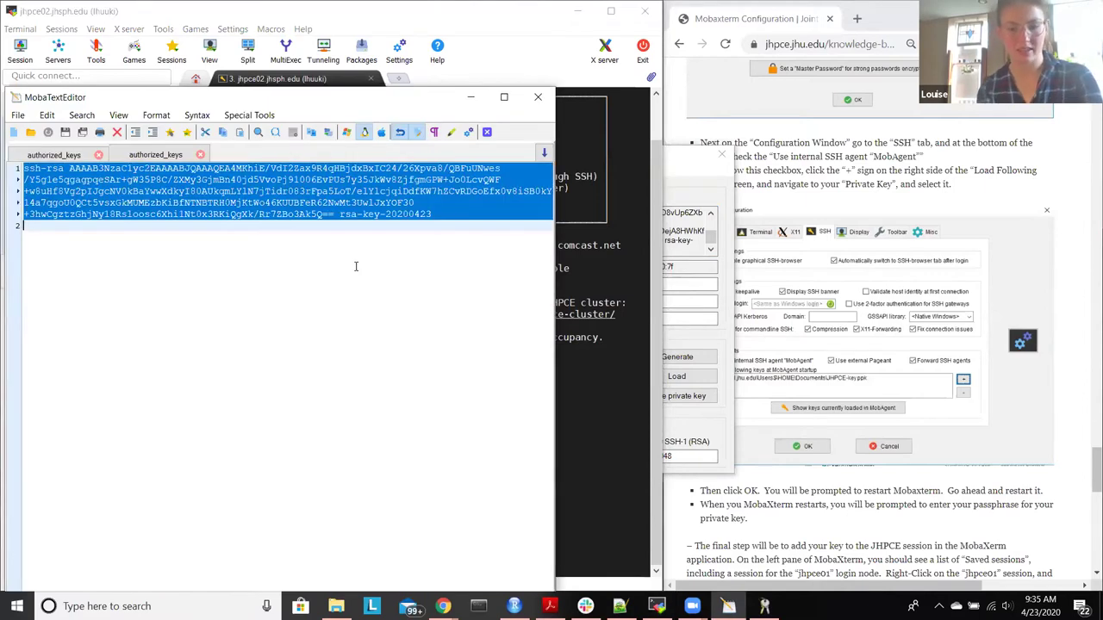
key("Delete")
key("ctrl+v")
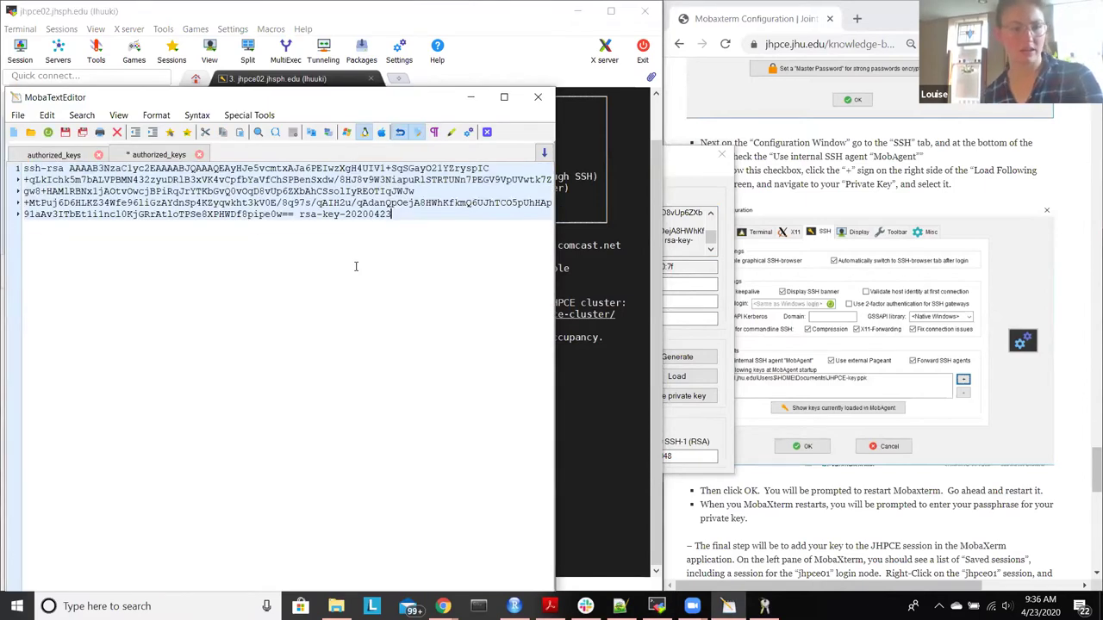
left_click(65, 134)
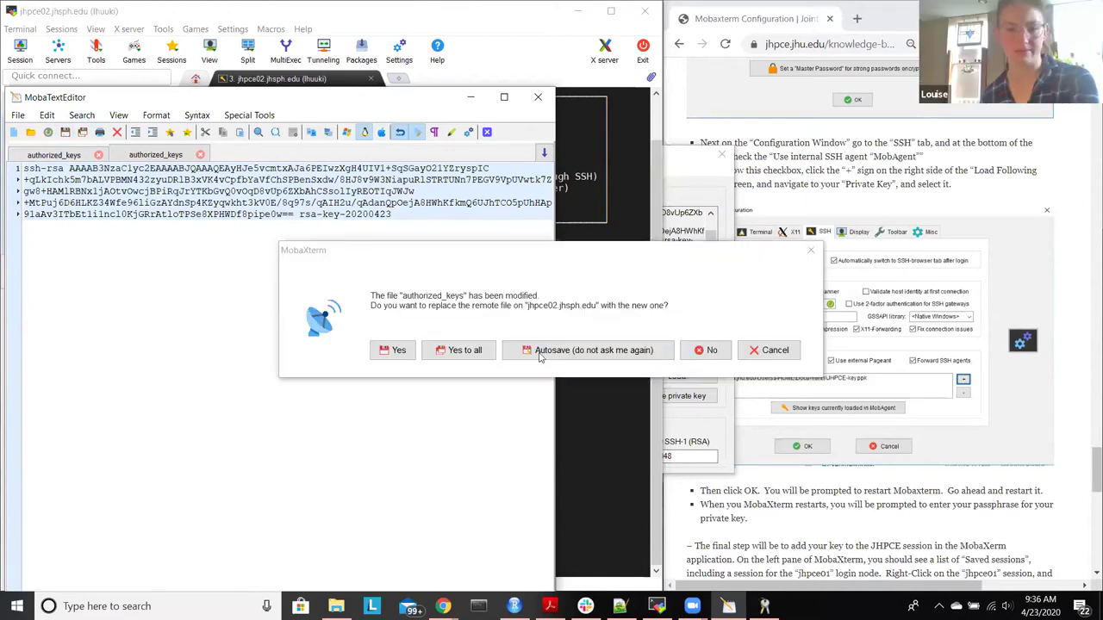
left_click(543, 359)
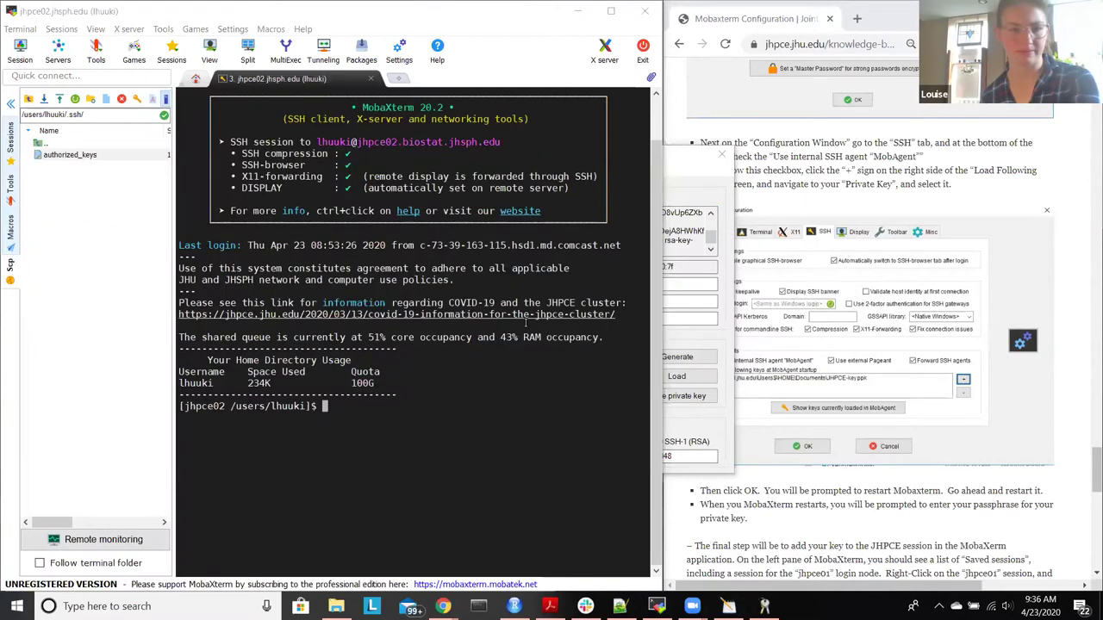
Step: Reopen authorized_keys, paste the new key over the old one, and save it to the server again
double_click(64, 155)
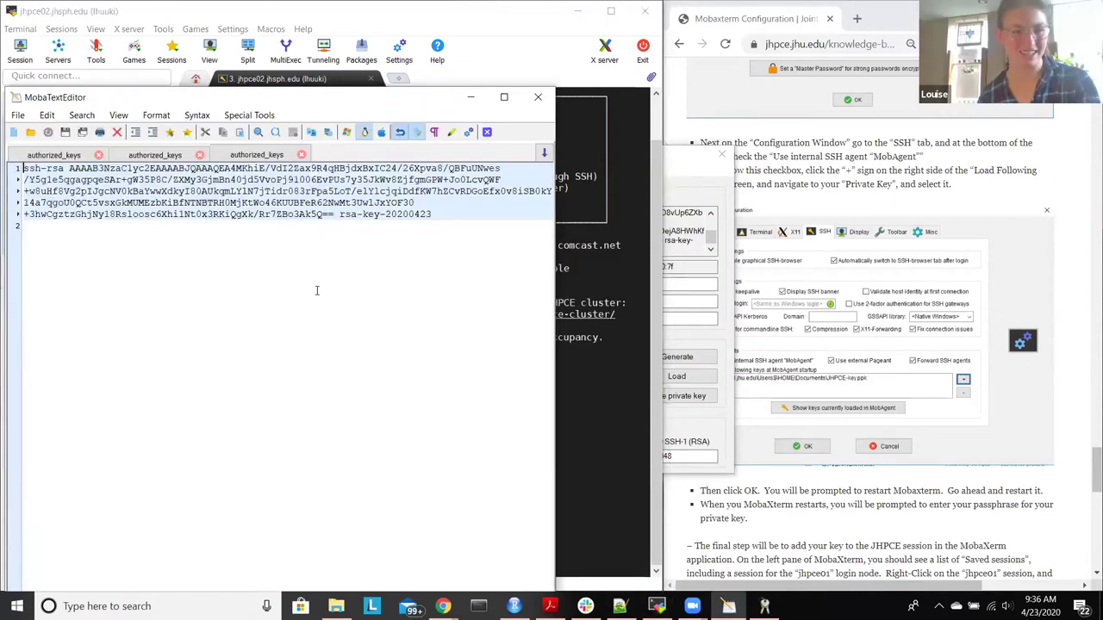
left_click_drag(452, 218, 7, 164)
key("ctrl+v")
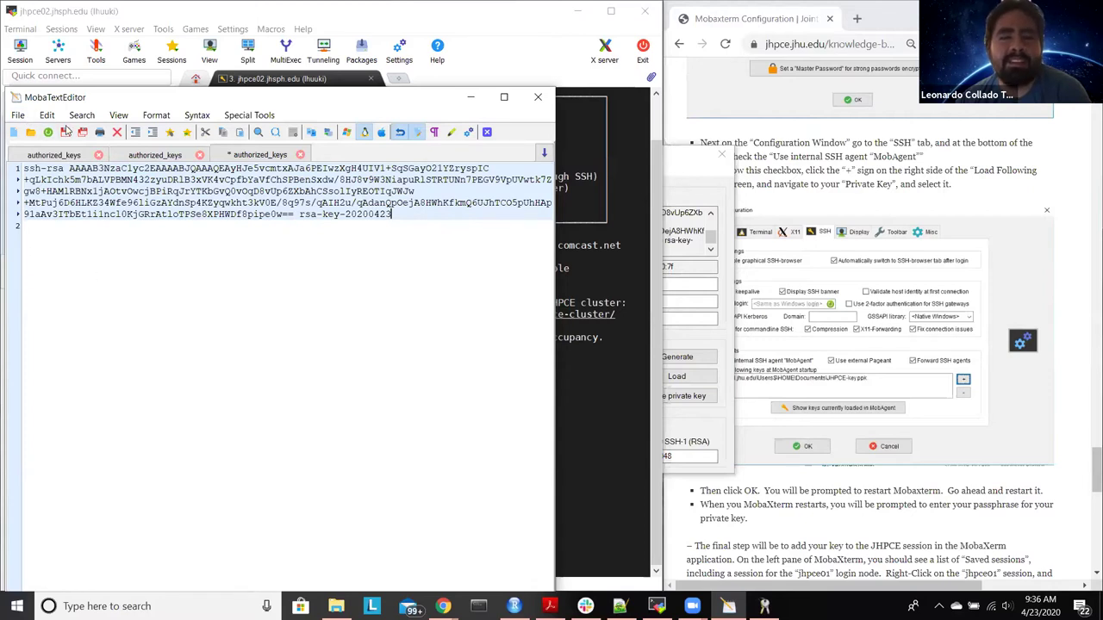
left_click(66, 132)
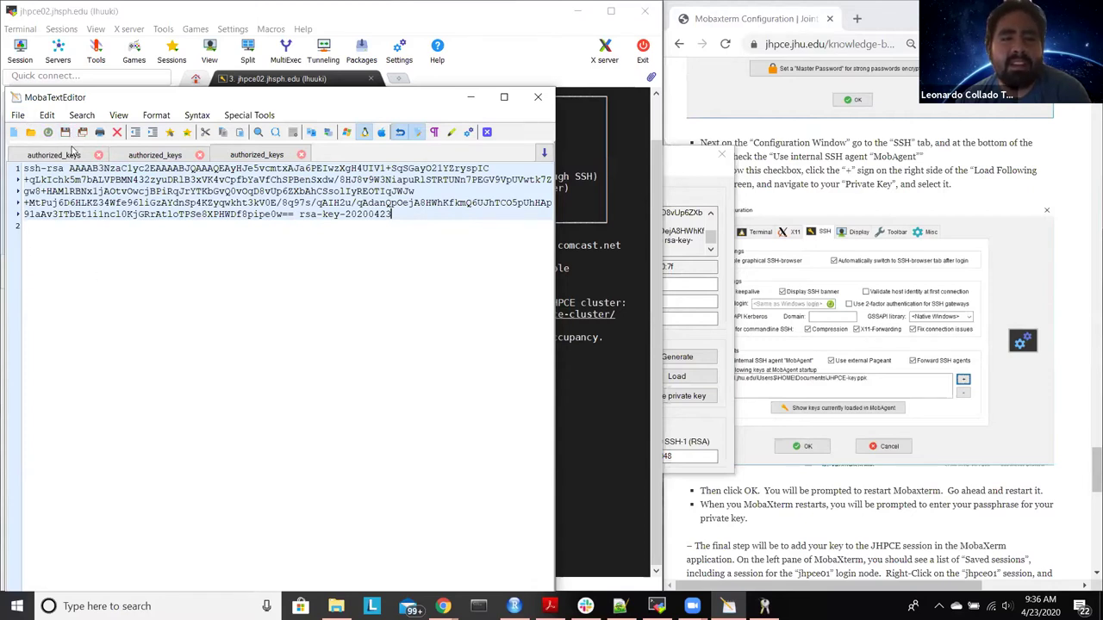
left_click(393, 350)
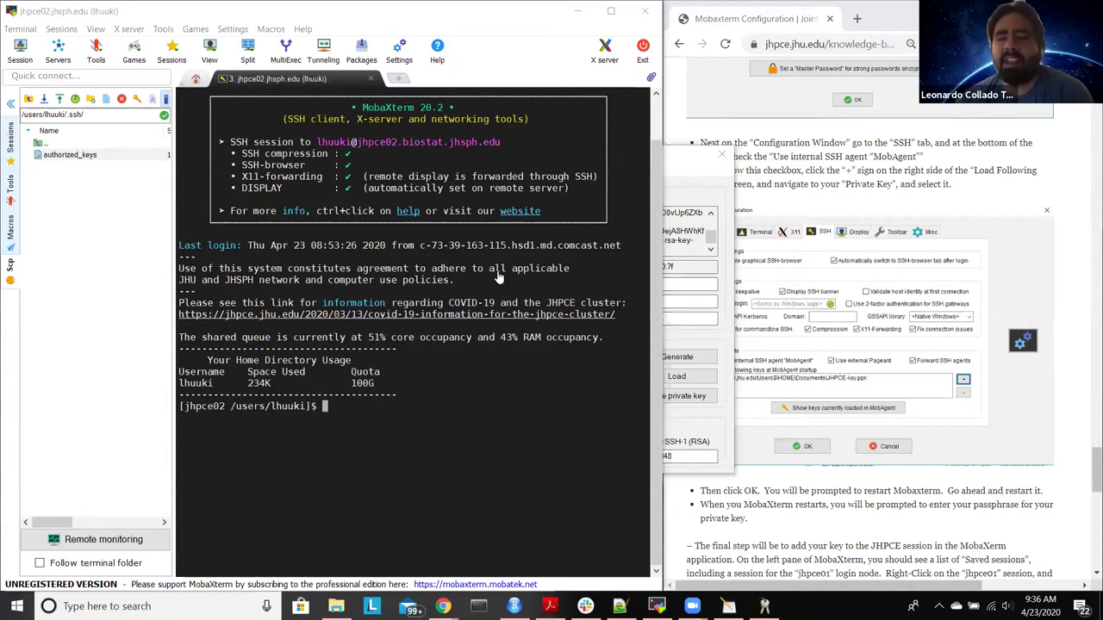
Step: From the Key Generator, start saving the public key in the Documents folder
left_click(699, 173)
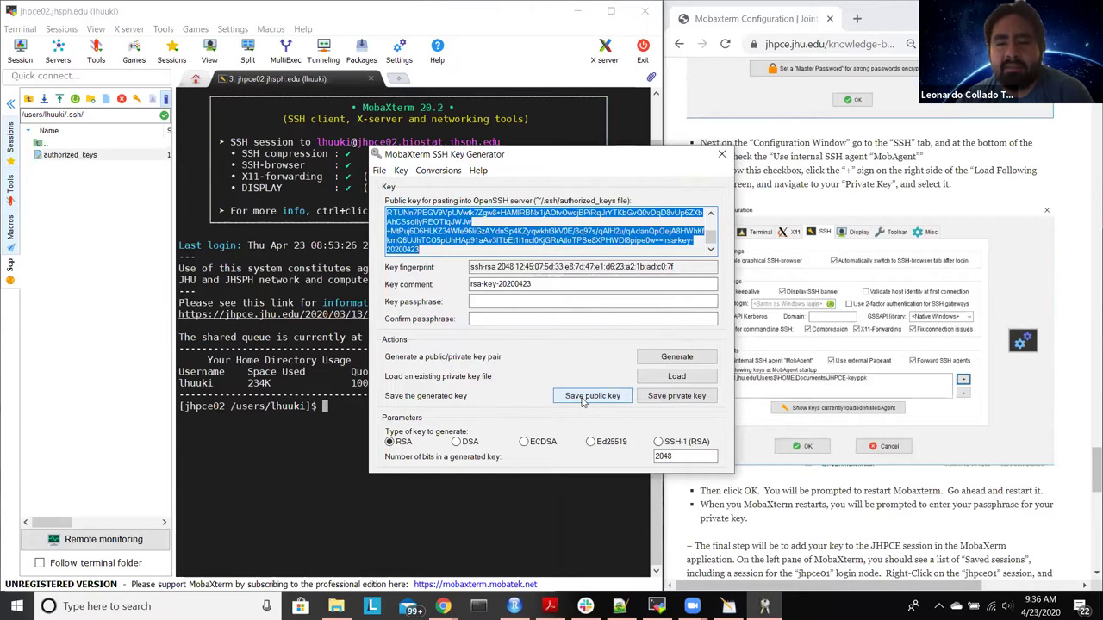
left_click(583, 401)
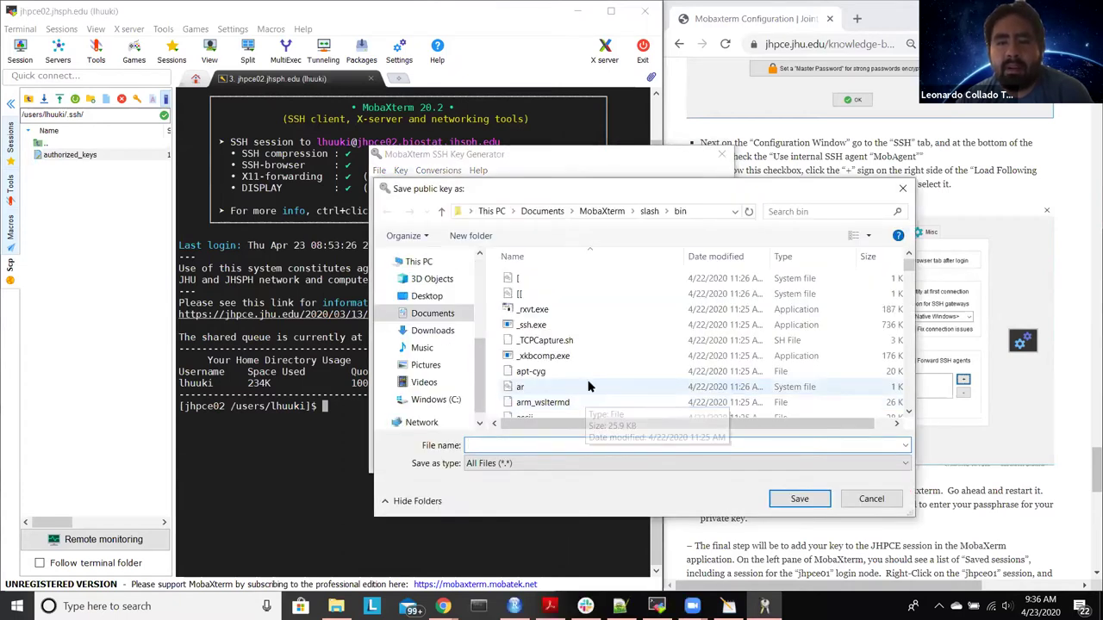
scroll(586, 397, "down", 4)
scroll(588, 387, "up", 4)
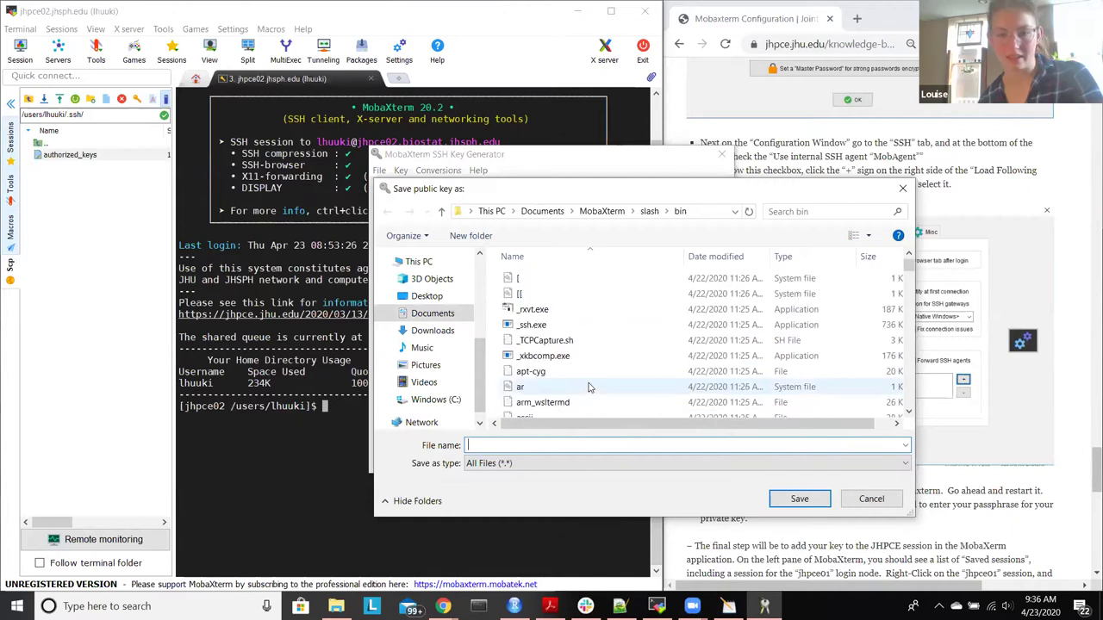
left_click(544, 212)
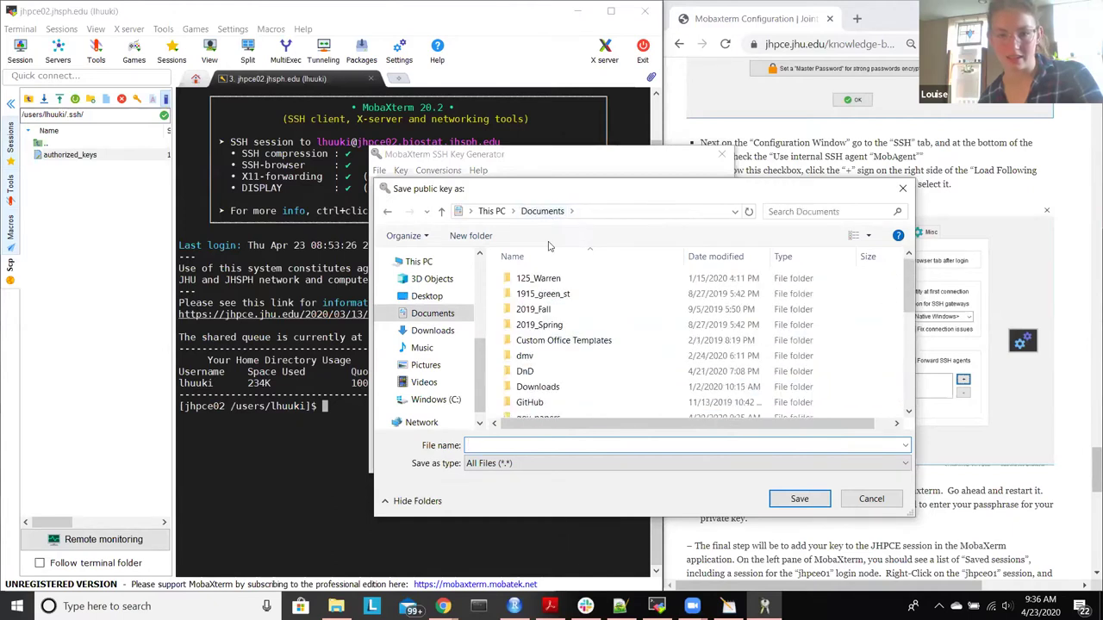
left_click(573, 444)
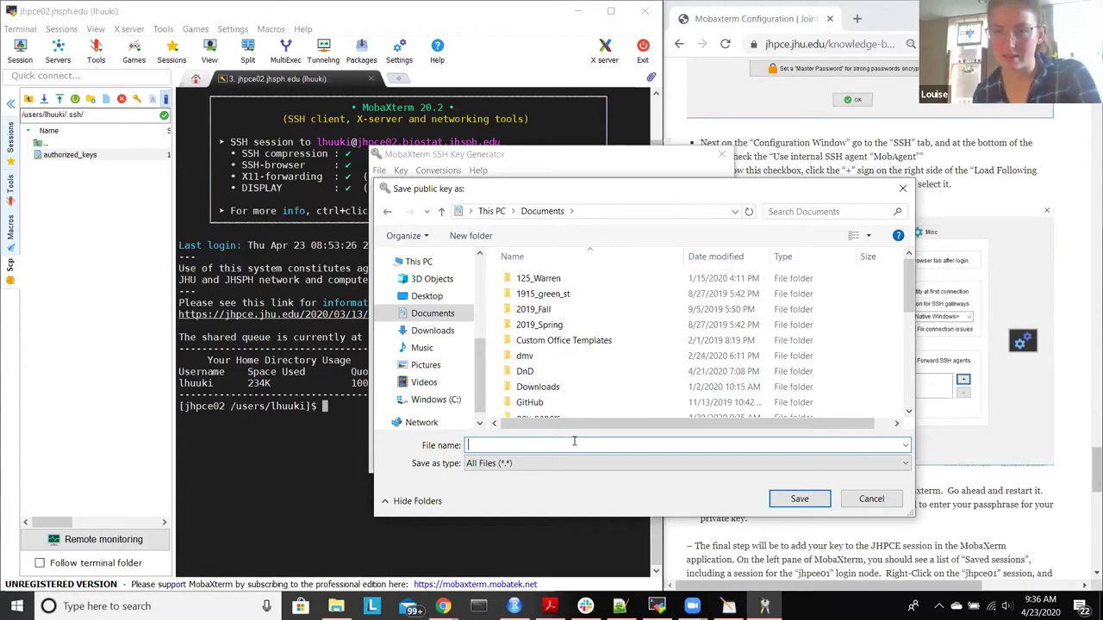
Step: After checking the guide, create a new folder in Documents with Ctrl+Shift+N
left_click(1059, 148)
scroll(1059, 149, "down", 8)
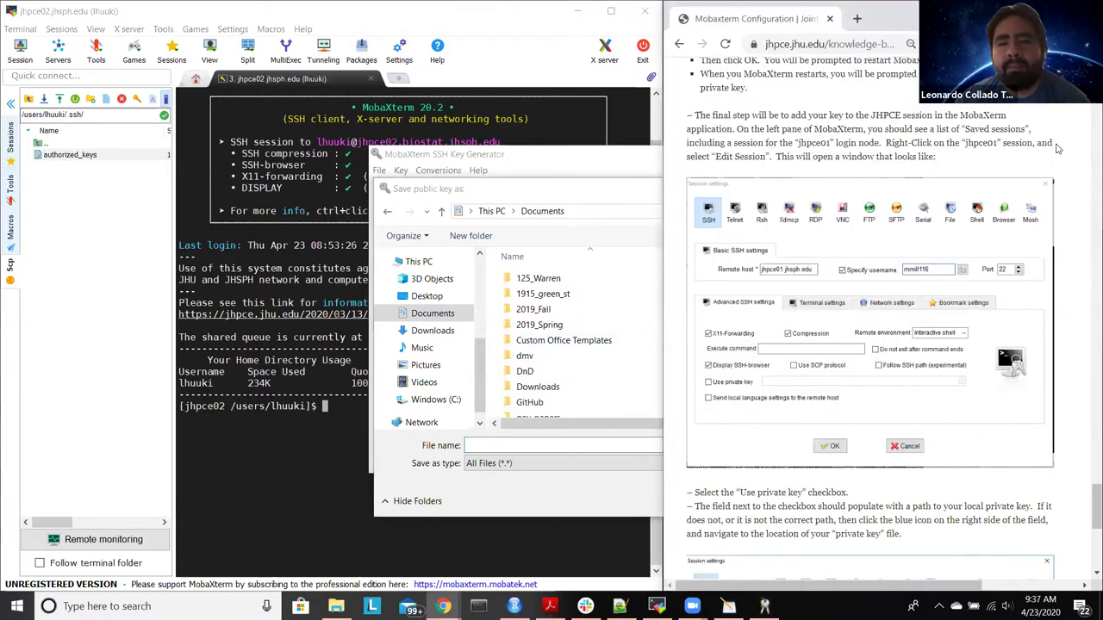
scroll(1058, 148, "down", 1)
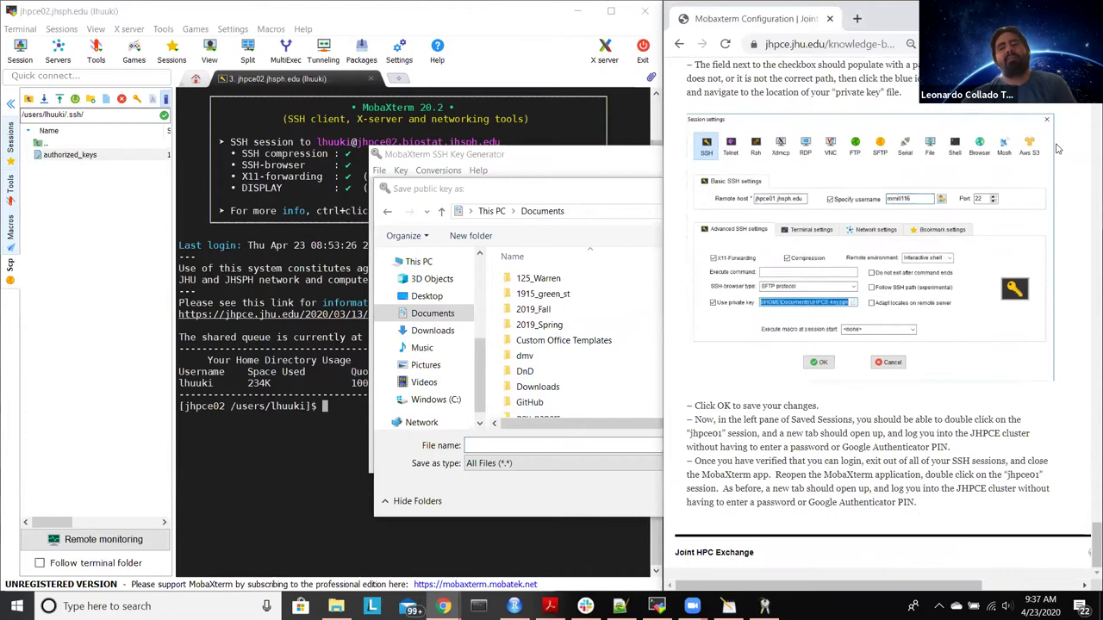
scroll(1058, 149, "up", 3)
scroll(1058, 148, "up", 2)
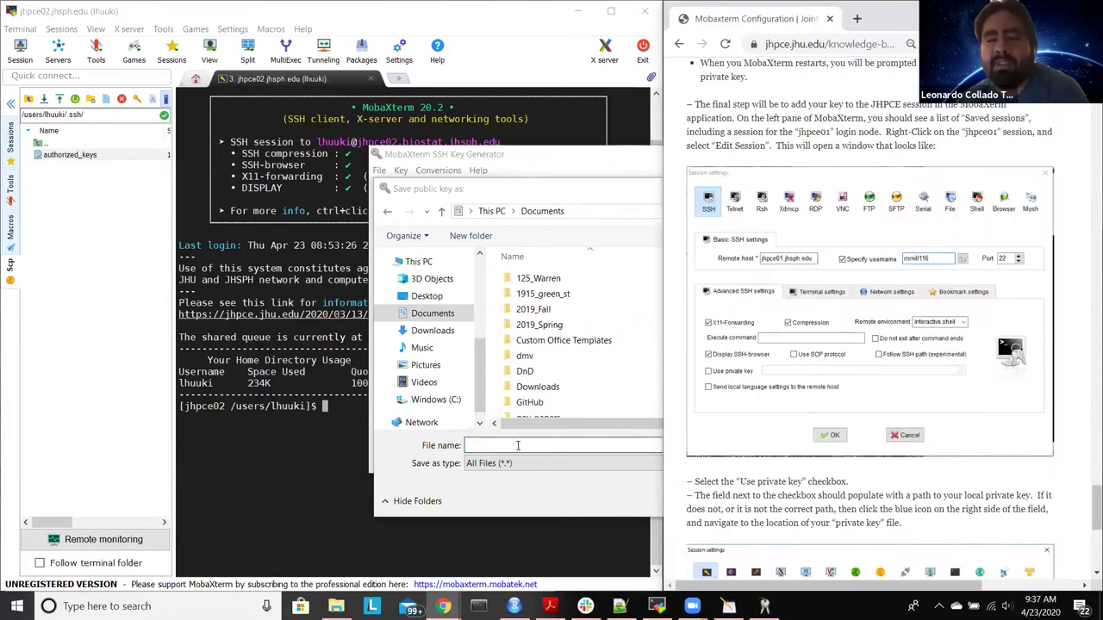
left_click(514, 191)
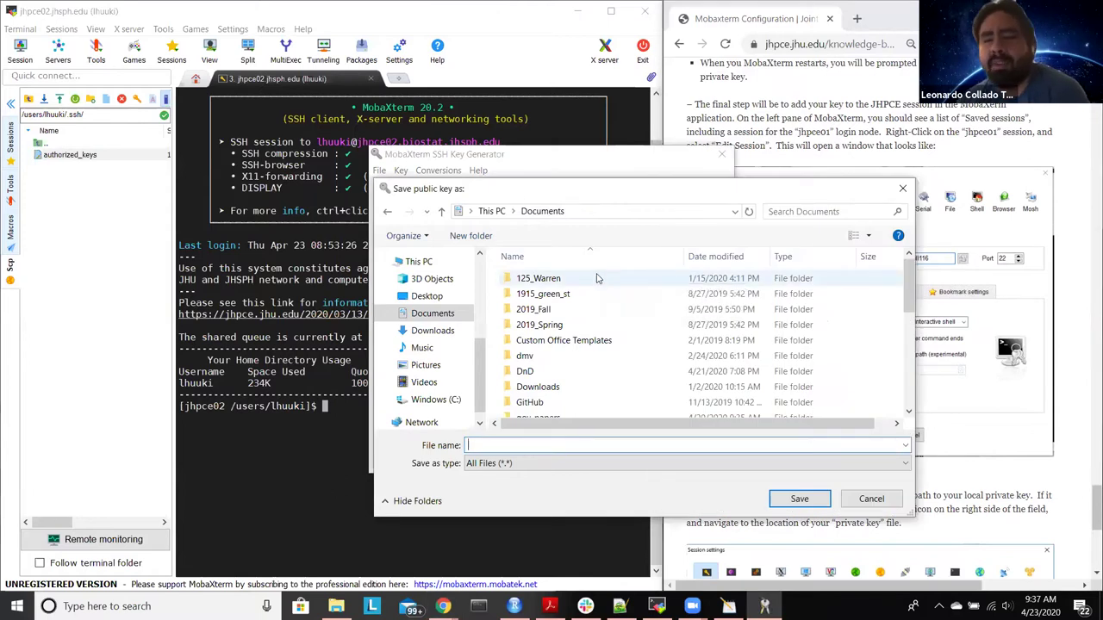
key("ctrl+shift+n")
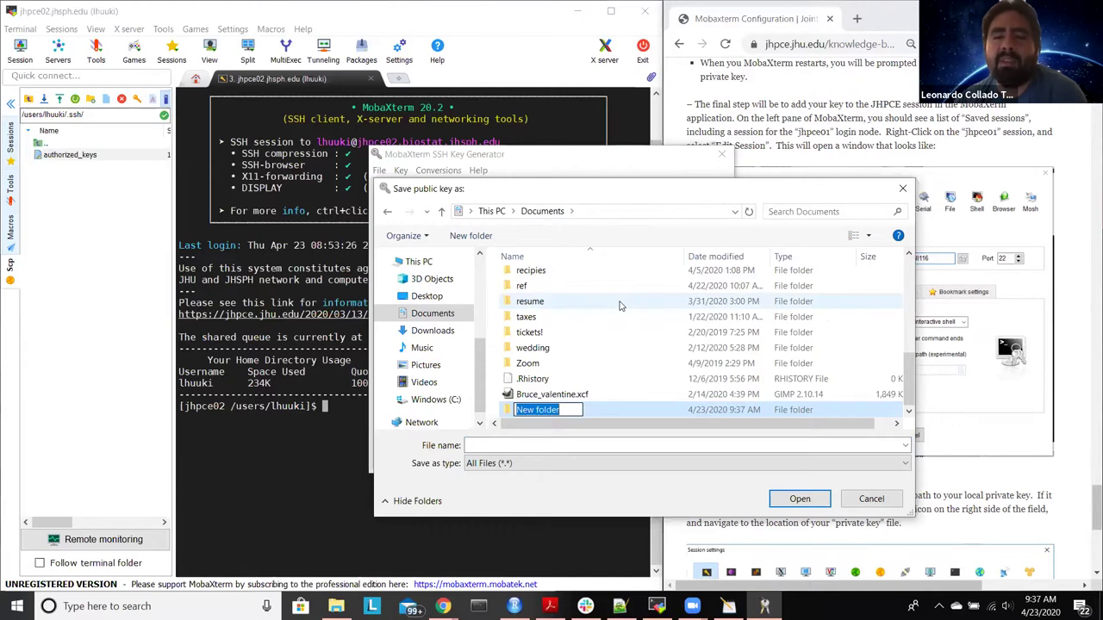
Step: Name the new folder ssh after Windows rejects the name .ssh
type(".ssh")
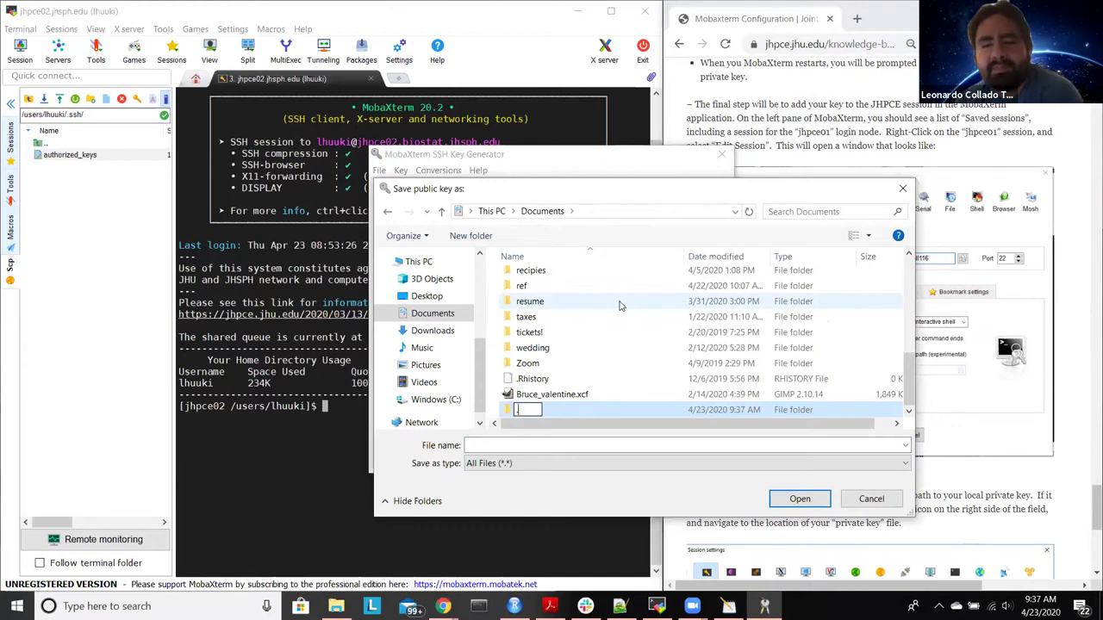
left_click(619, 417)
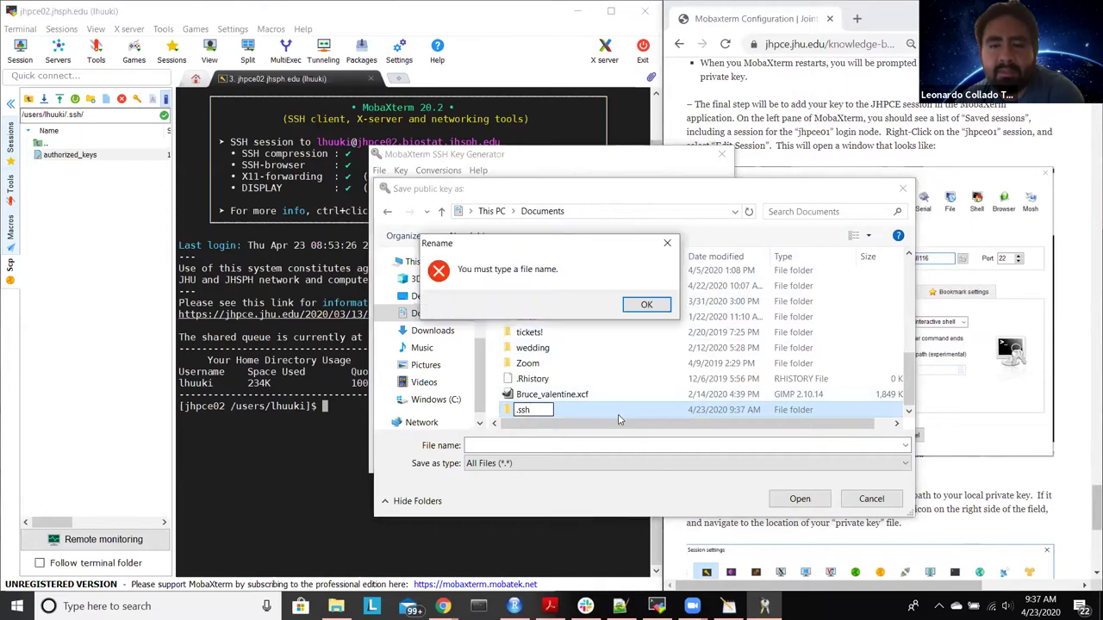
left_click(647, 305)
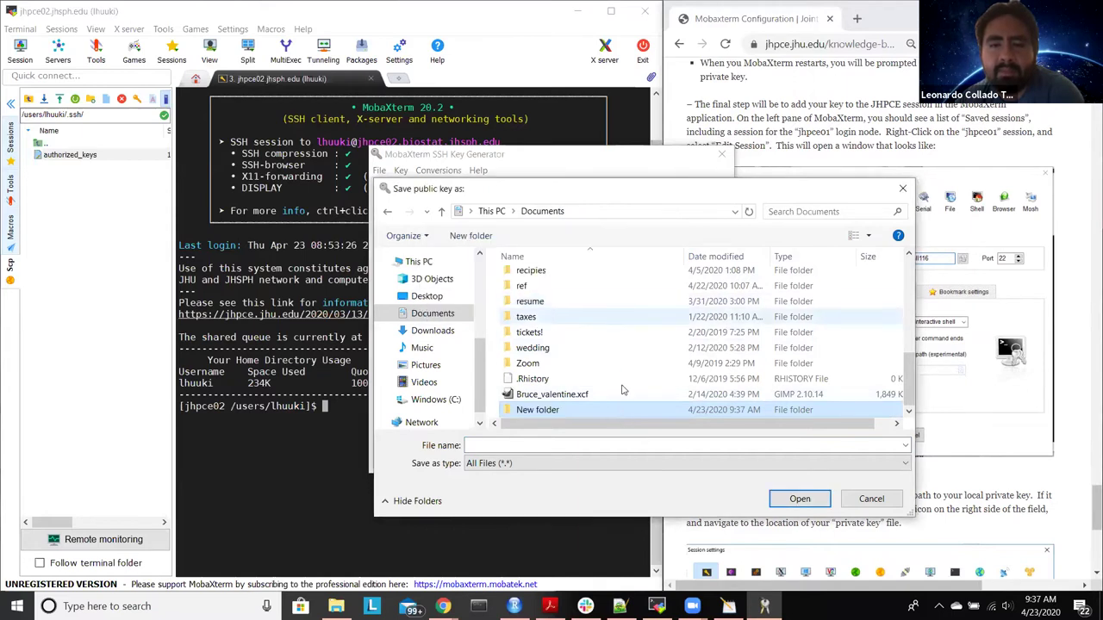
right_click(570, 405)
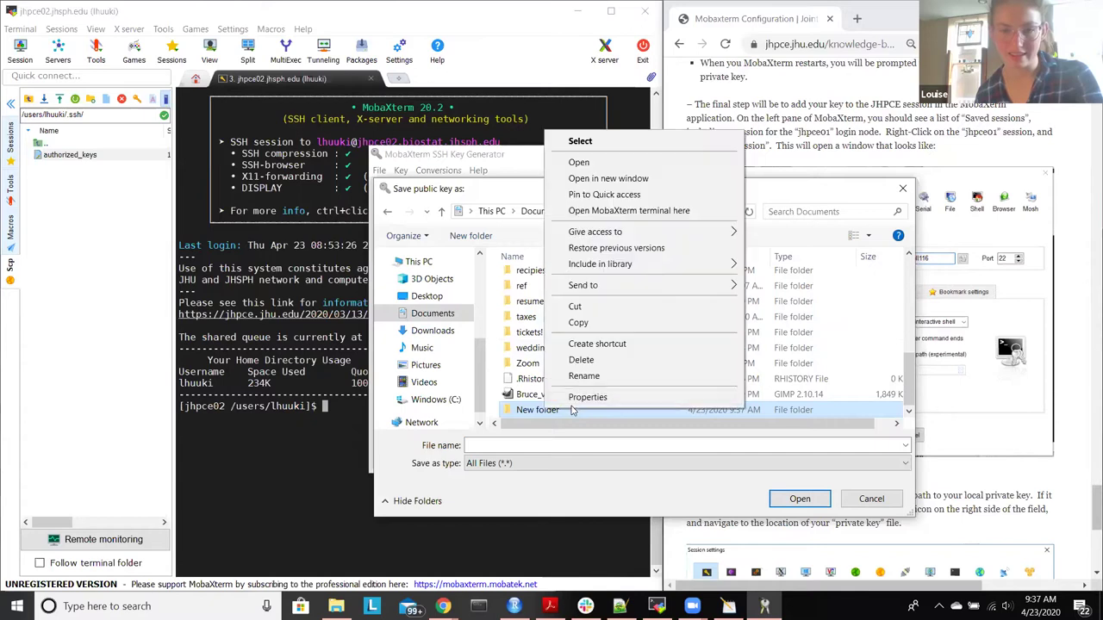
left_click(600, 384)
type(".ssh")
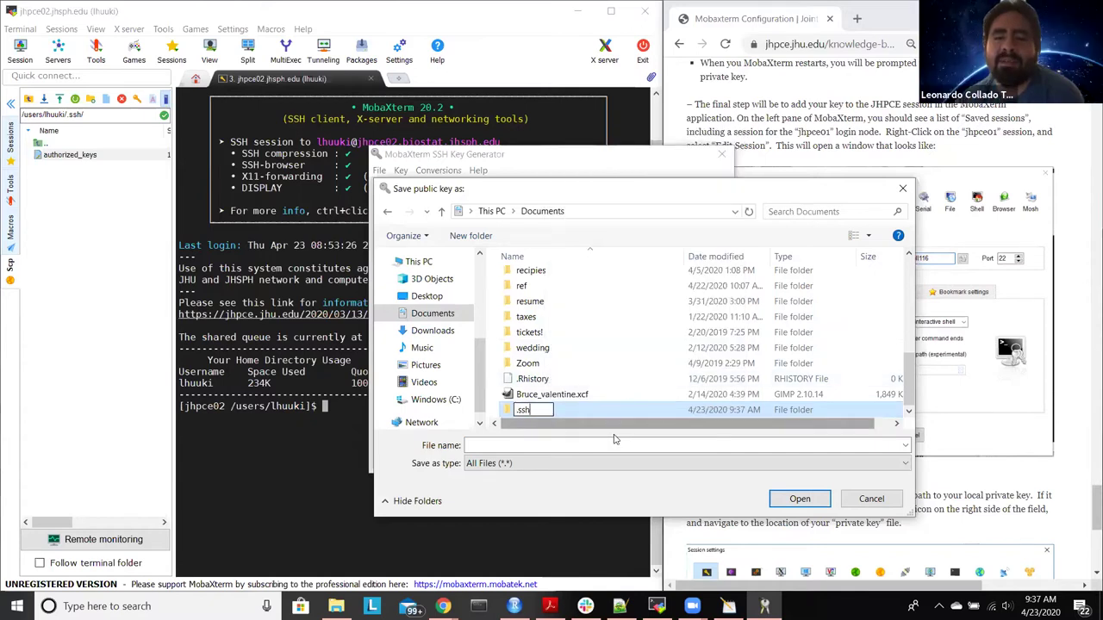
key("Return")
left_click(645, 308)
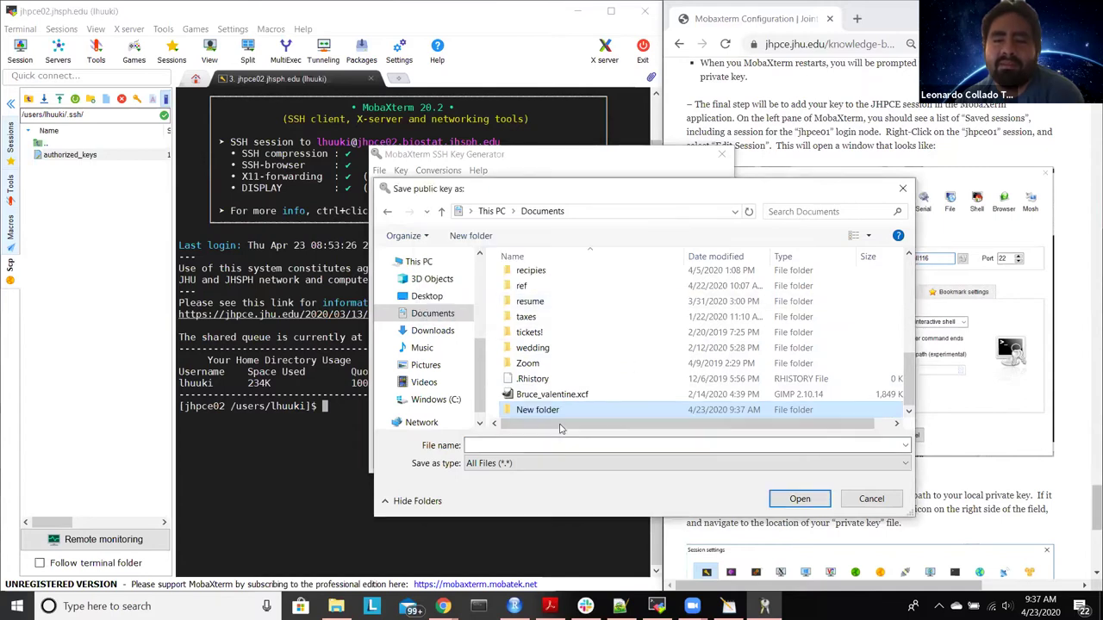
right_click(548, 409)
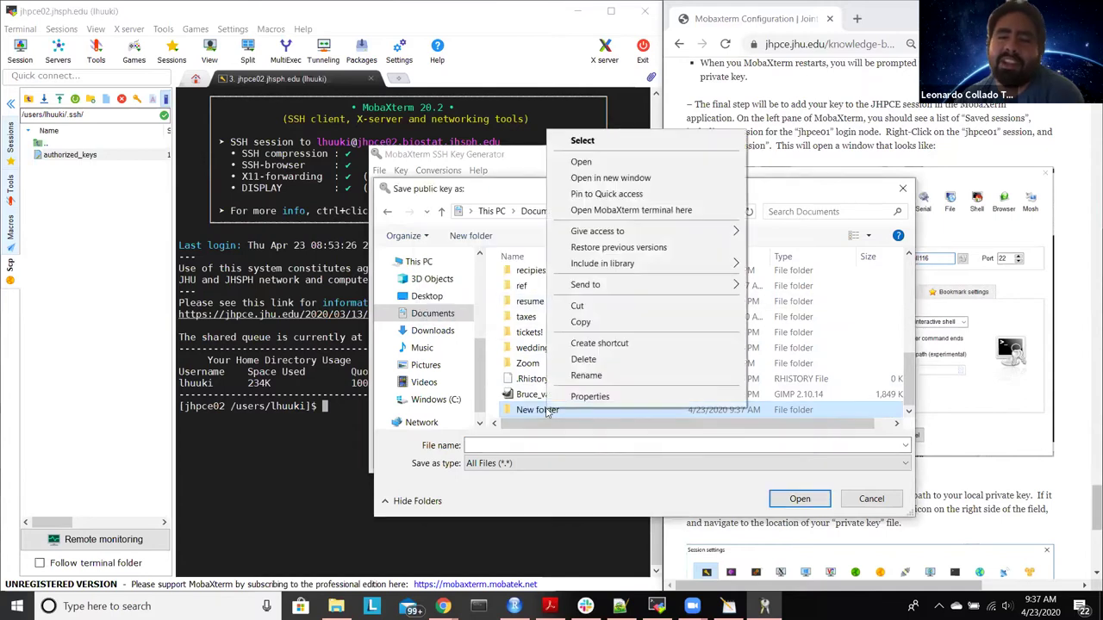
left_click(608, 376)
type("ssh")
key("Return")
Step: Save the public key as id_rsa.pub inside the ssh folder
double_click(603, 414)
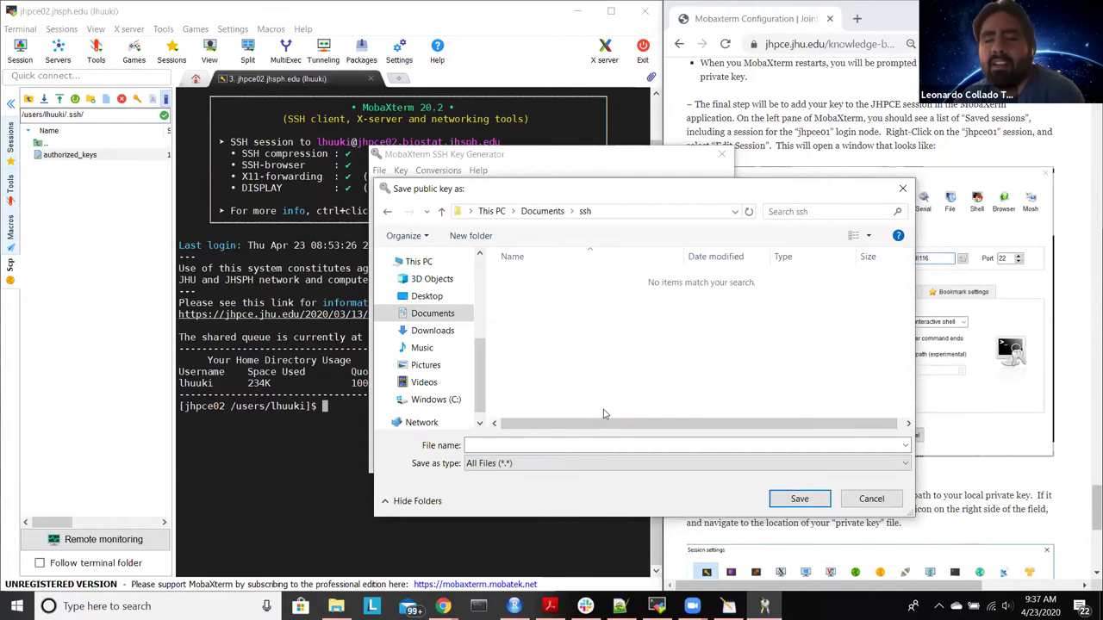
left_click(577, 444)
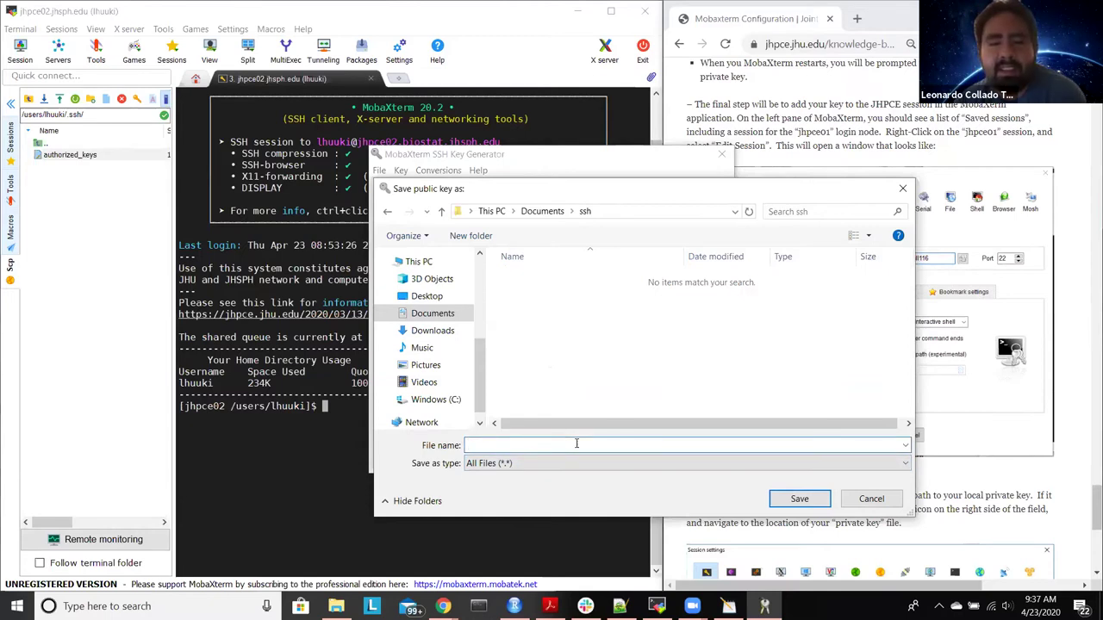
type("id_")
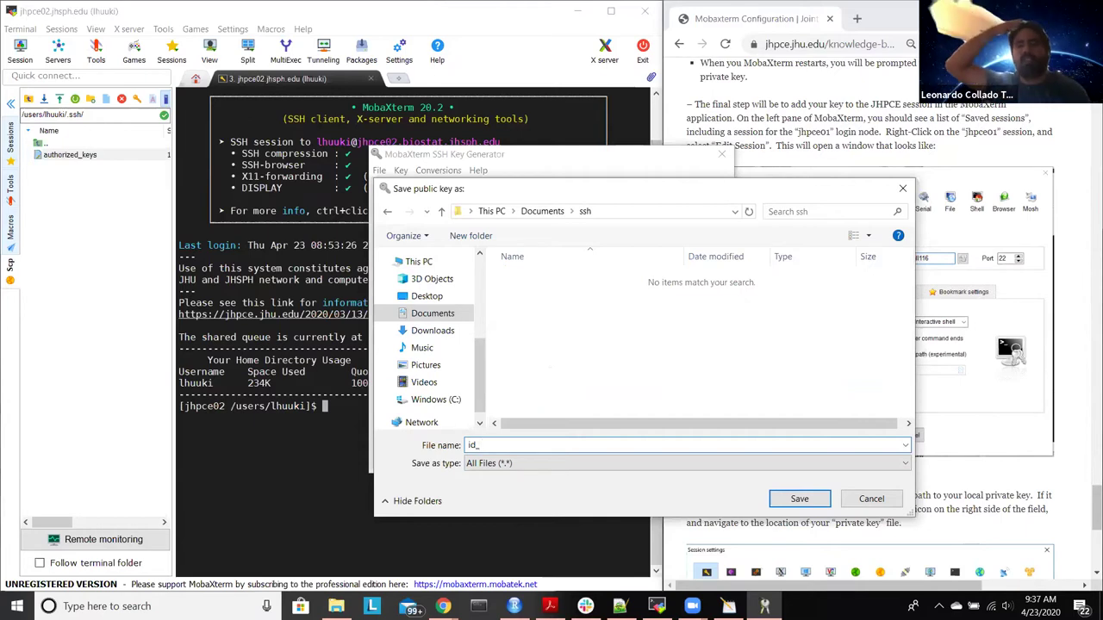
type("rsa")
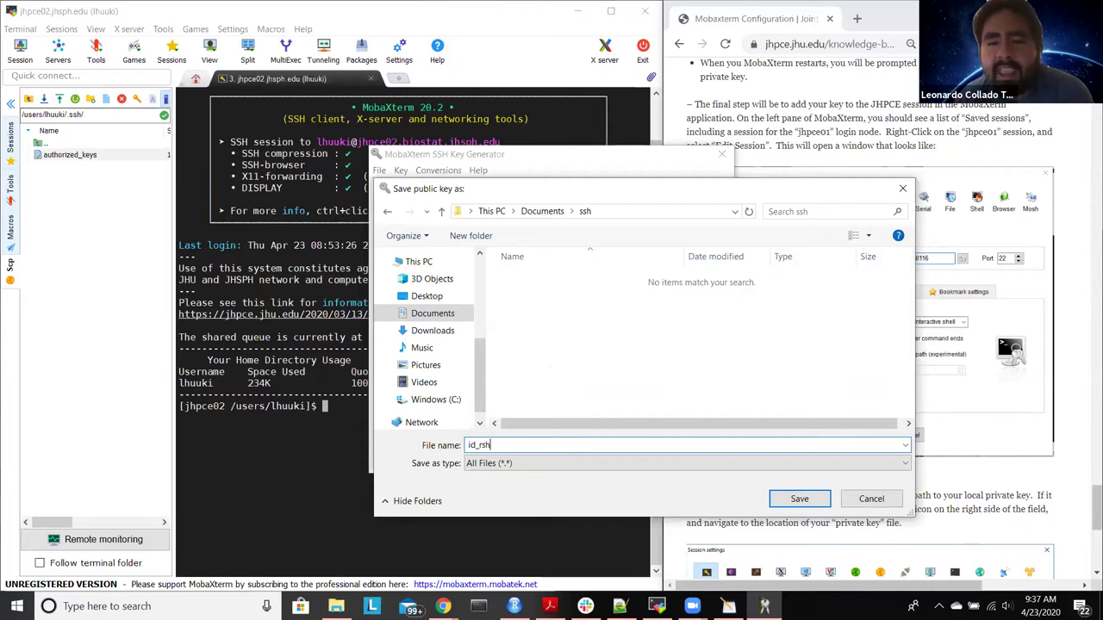
type("a")
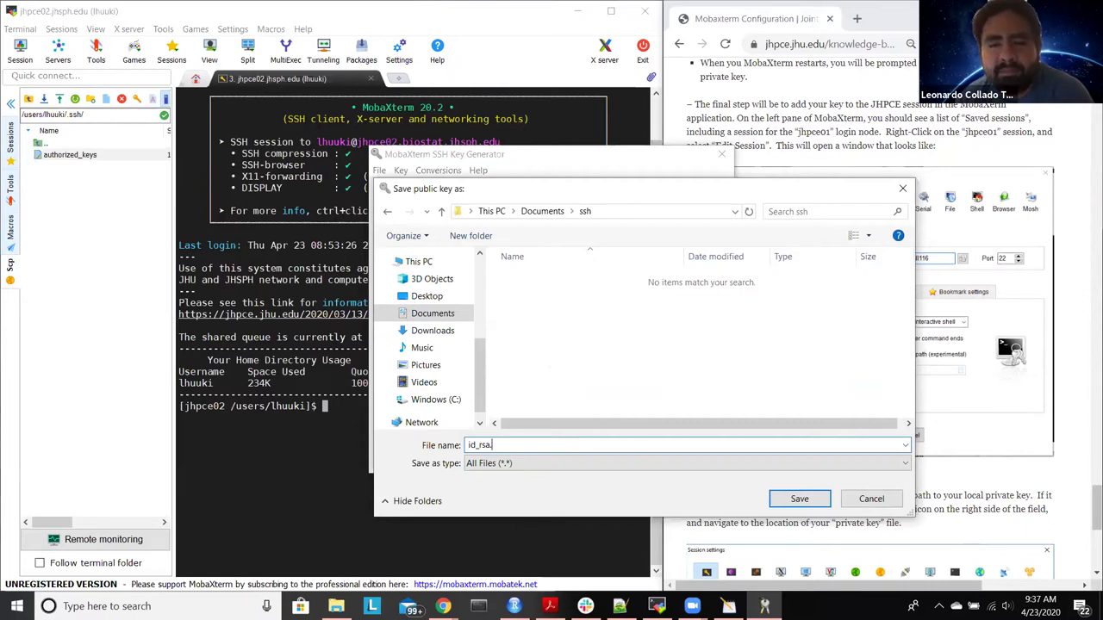
type(".publi")
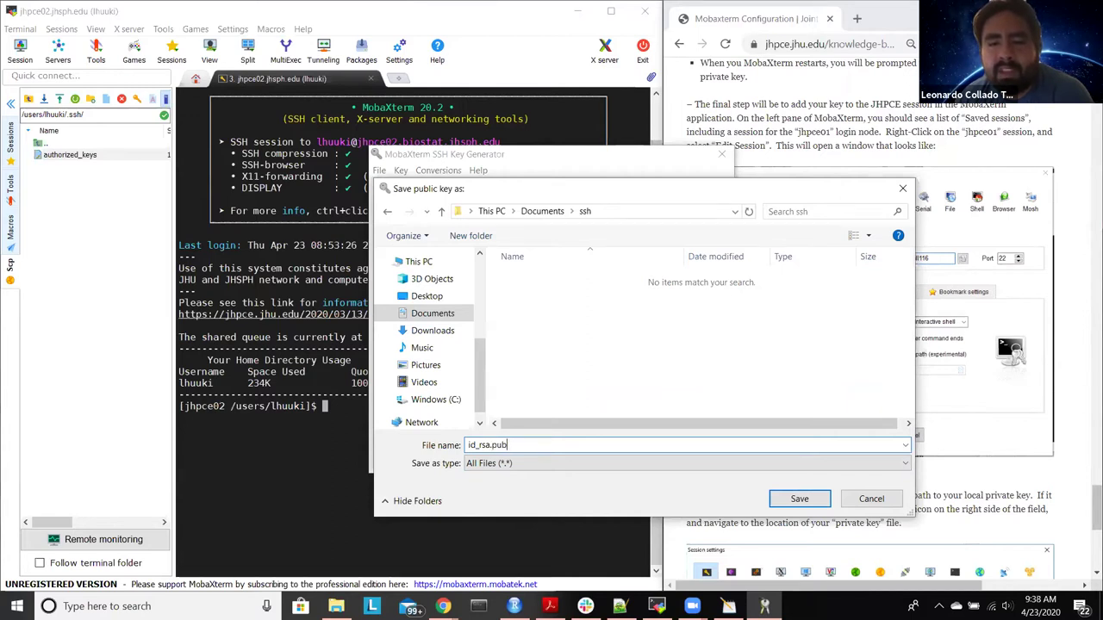
key("Return")
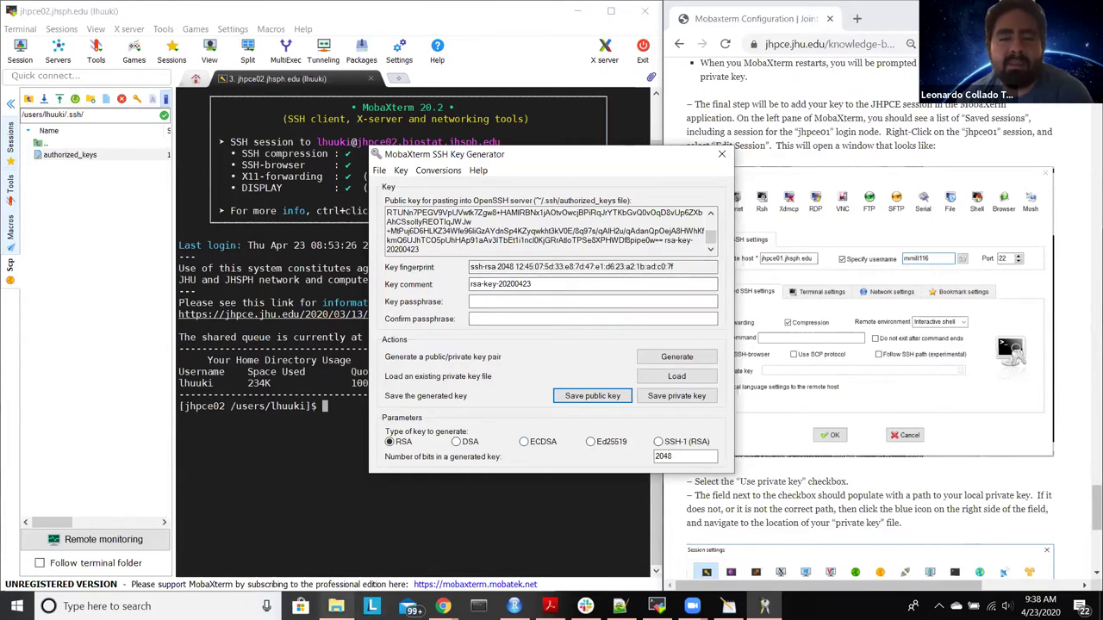
Step: Browse to Documents\ssh in File Explorer, check id_rsa.pub in Notepad++, then close it
left_click(336, 606)
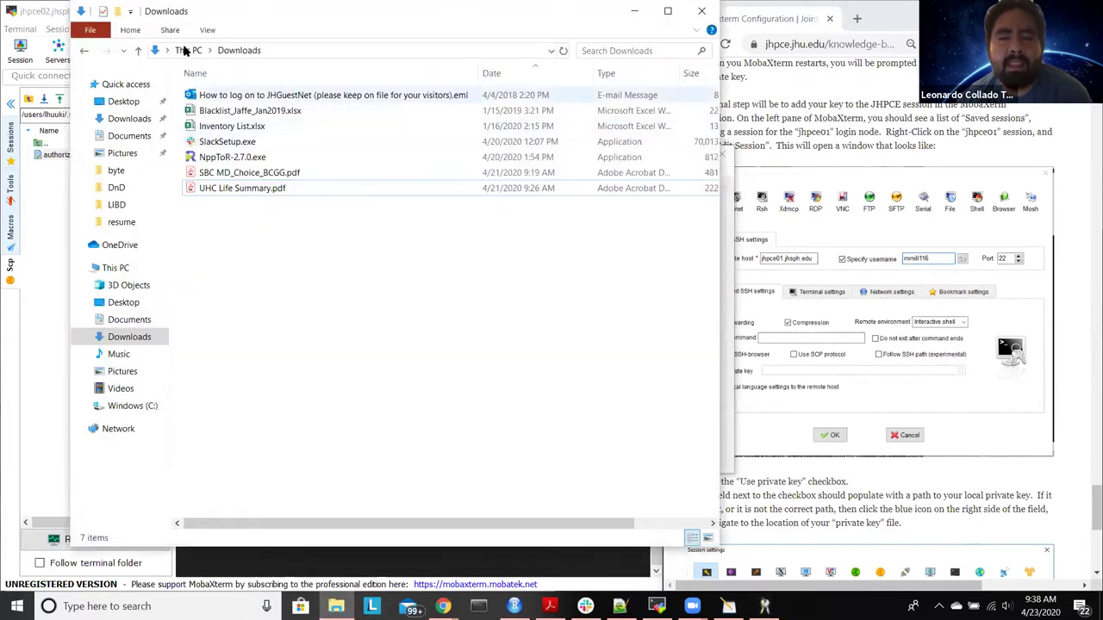
left_click(129, 136)
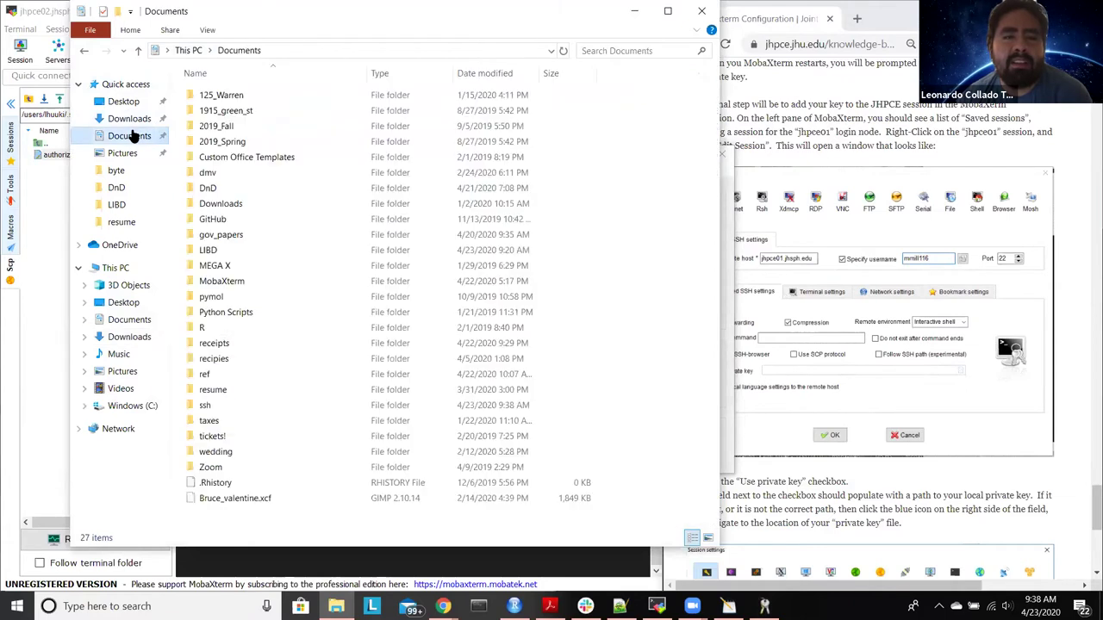
double_click(246, 405)
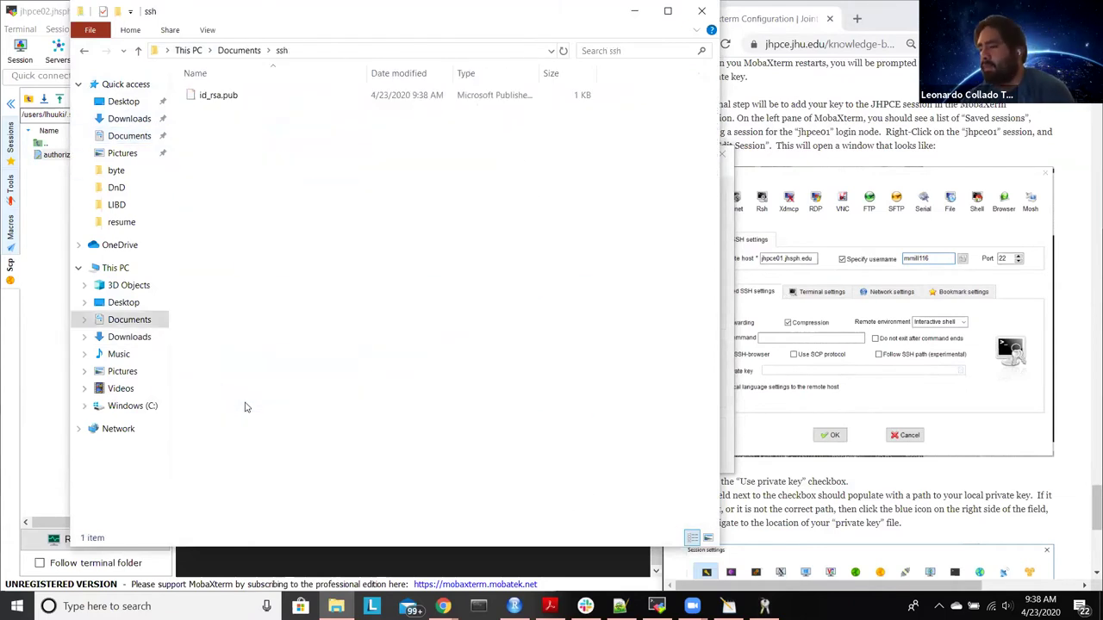
left_click(222, 97)
right_click(219, 102)
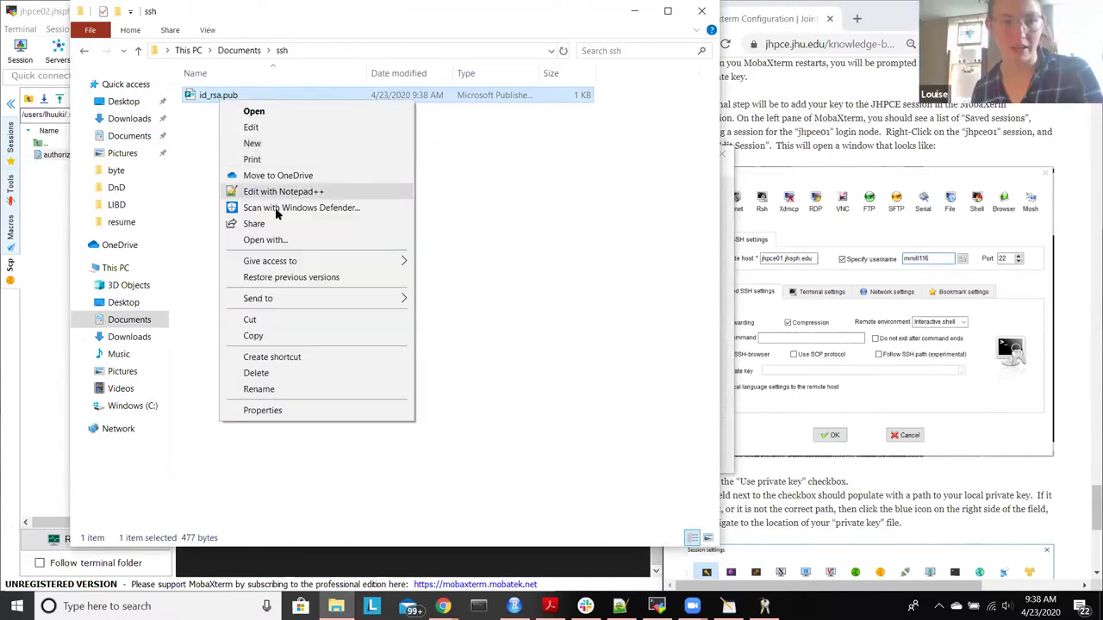
left_click(278, 191)
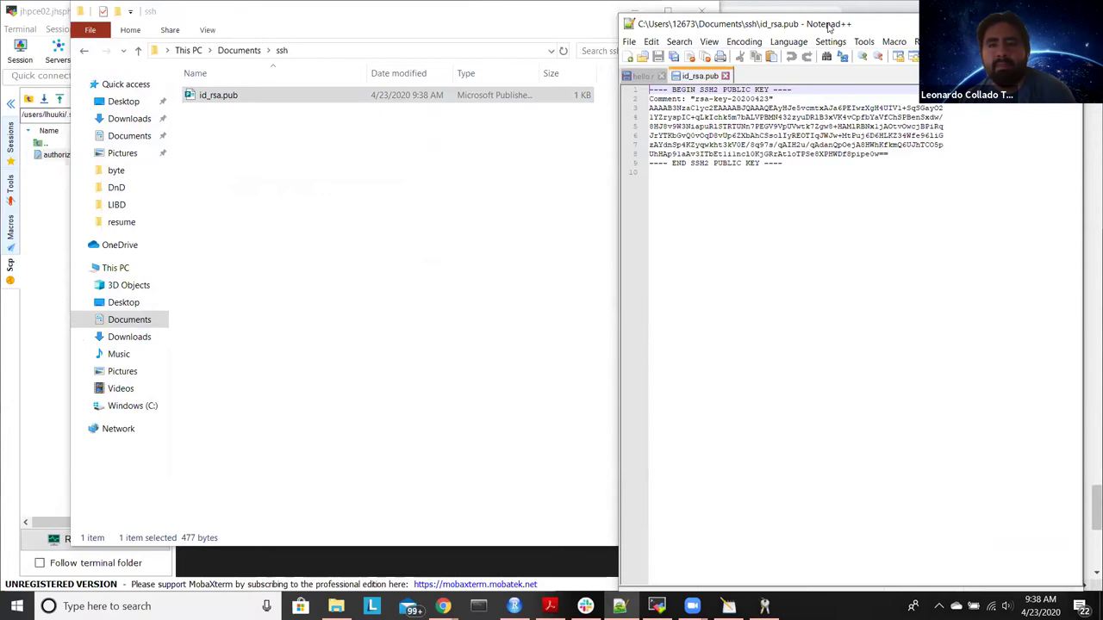
left_click_drag(827, 26, 700, 65)
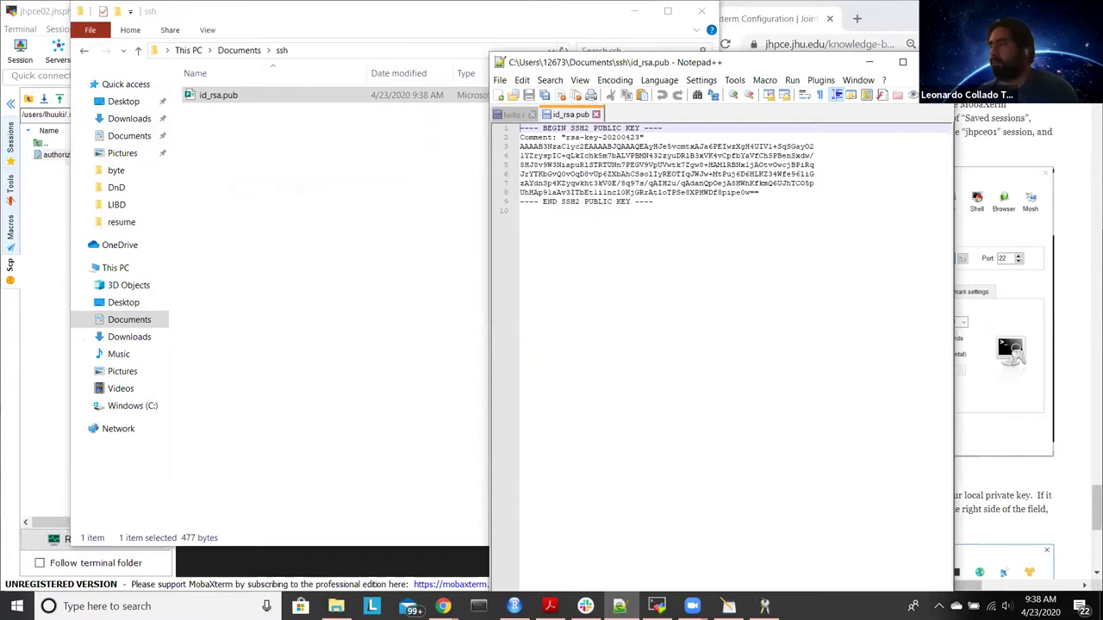
left_click(937, 62)
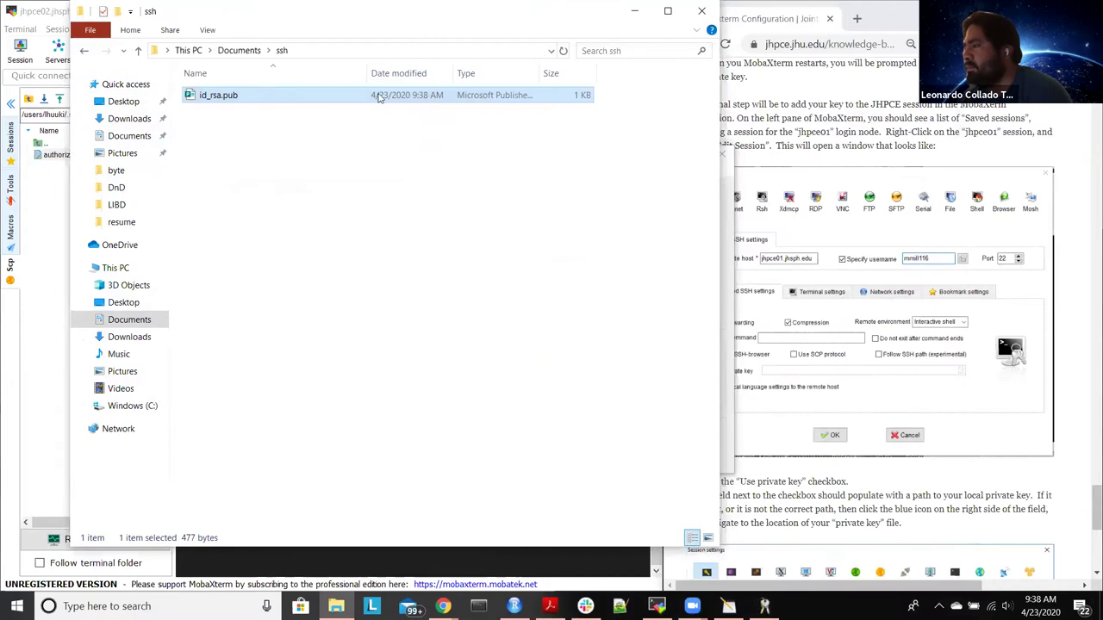
left_click_drag(623, 25, 588, 103)
Step: Save the generated private key without a passphrase as id_rsa.ppk, PuTTY Private Key Files type
left_click(600, 88)
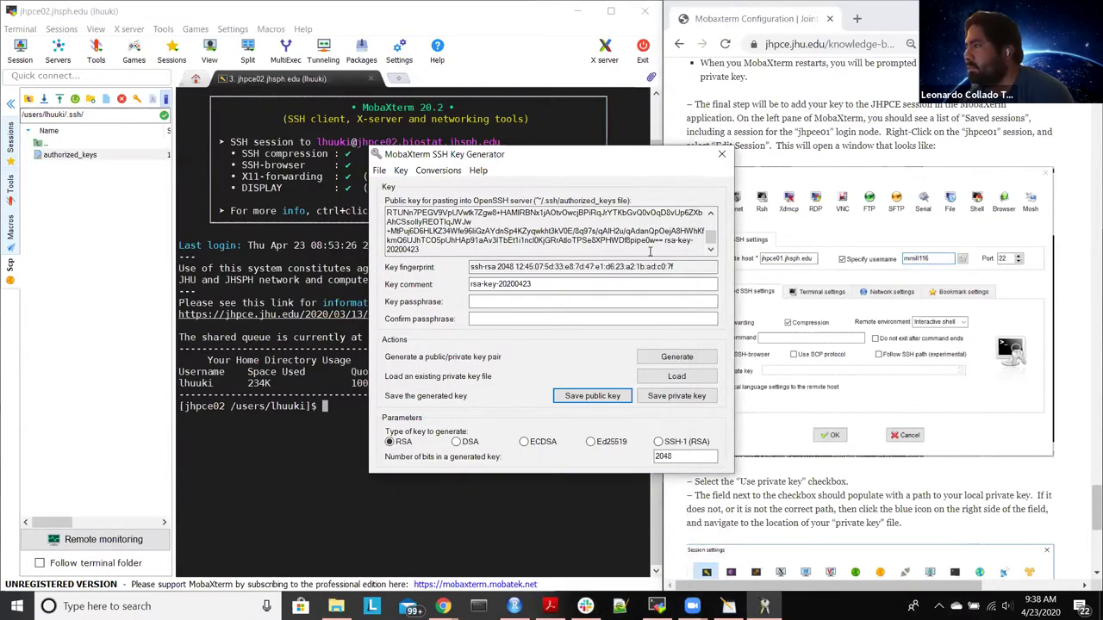
left_click(677, 395)
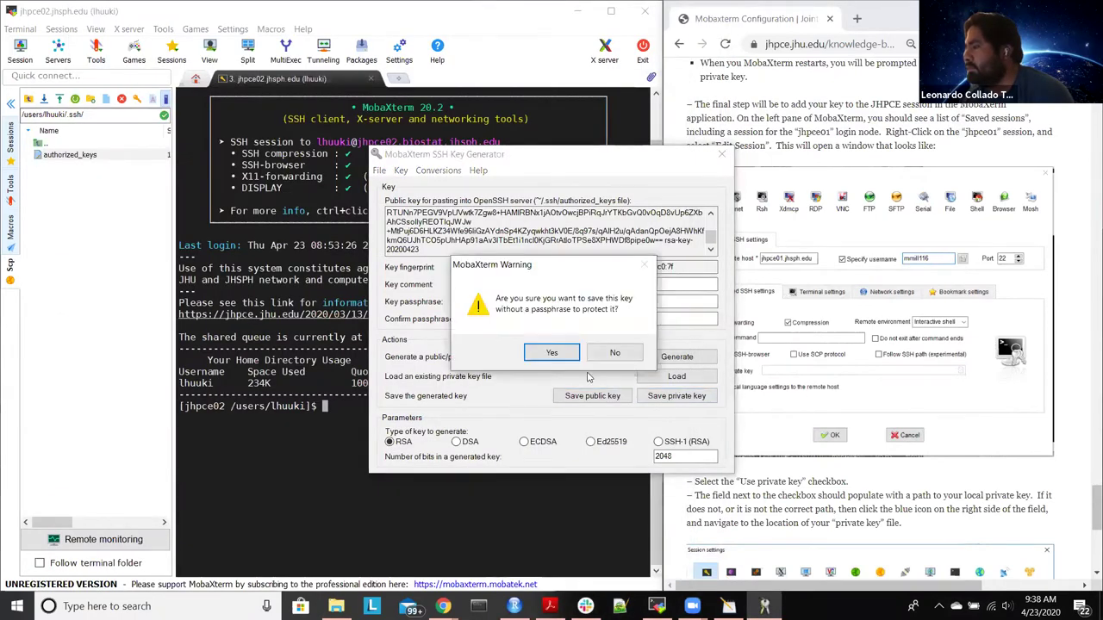
left_click(558, 354)
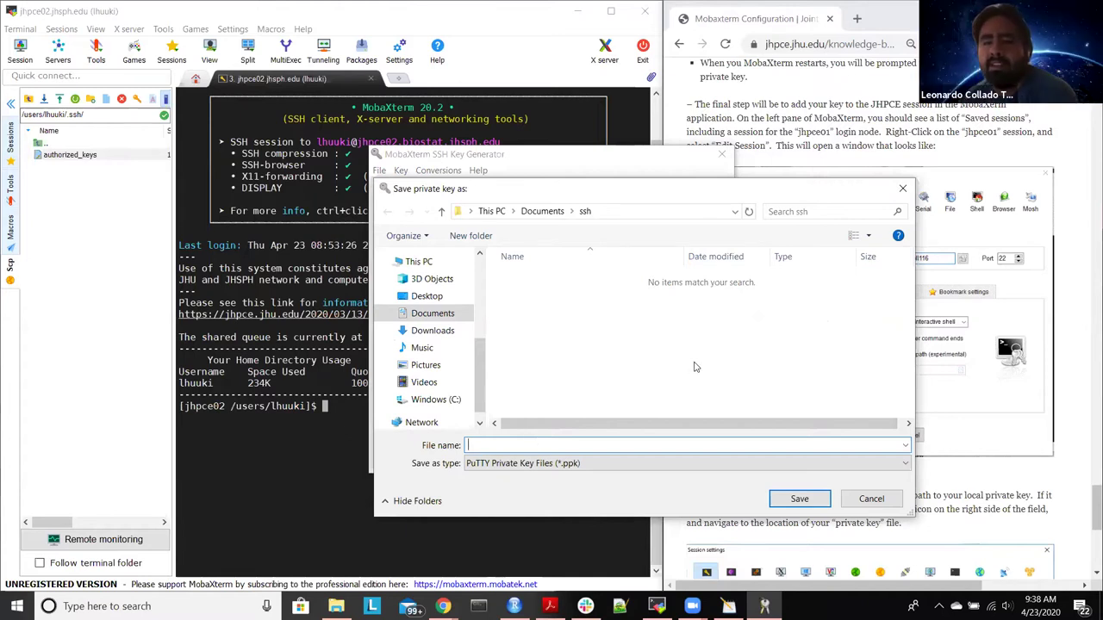
type("id_rsa.")
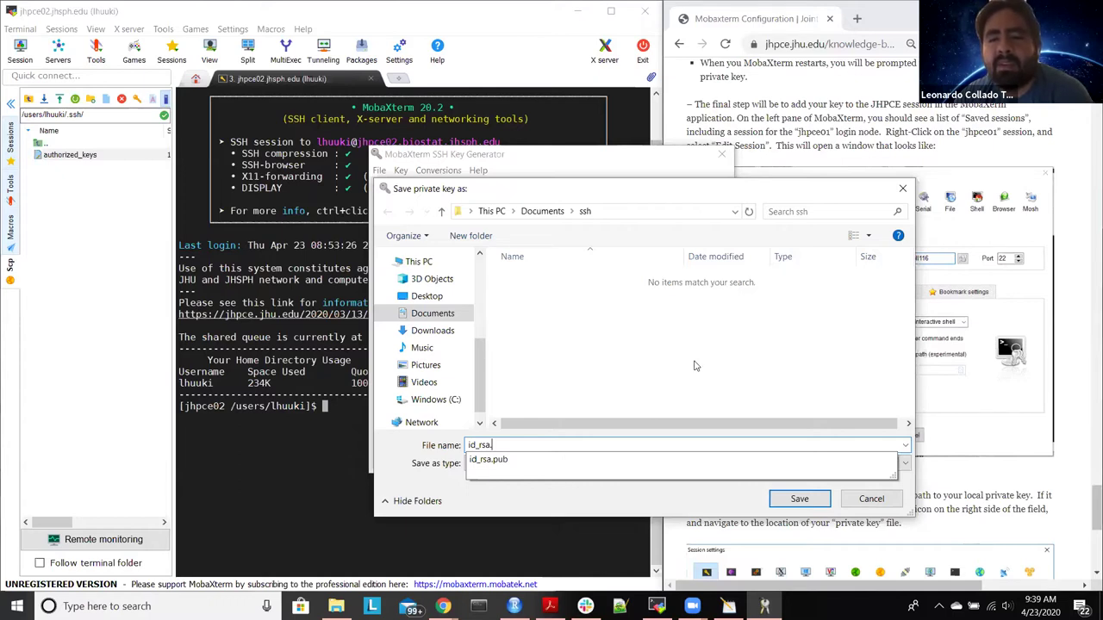
left_click(520, 465)
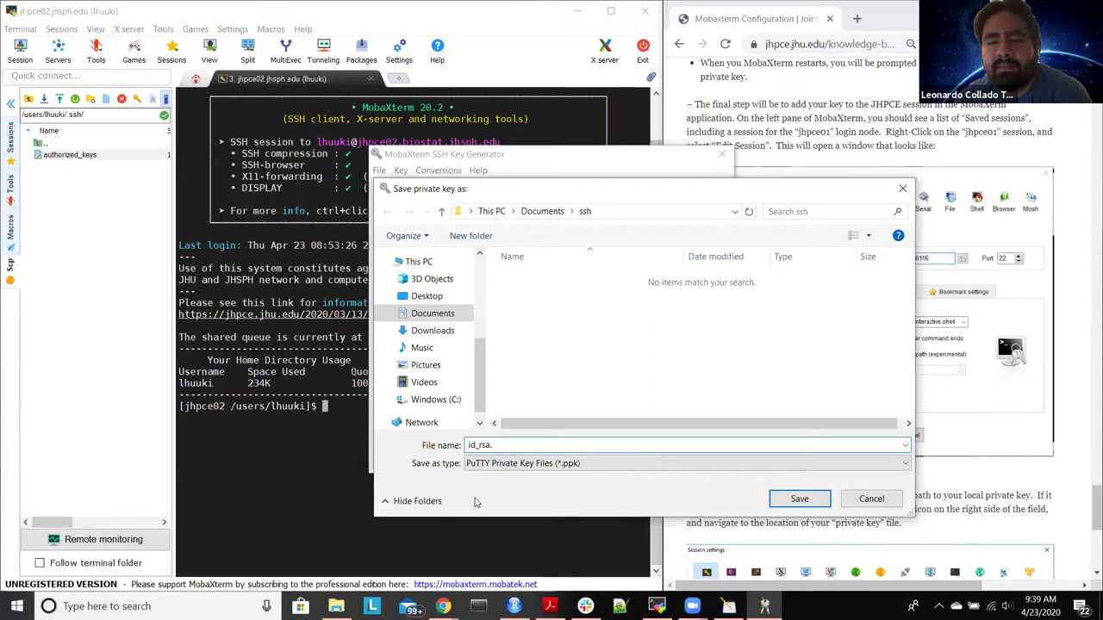
left_click(520, 465)
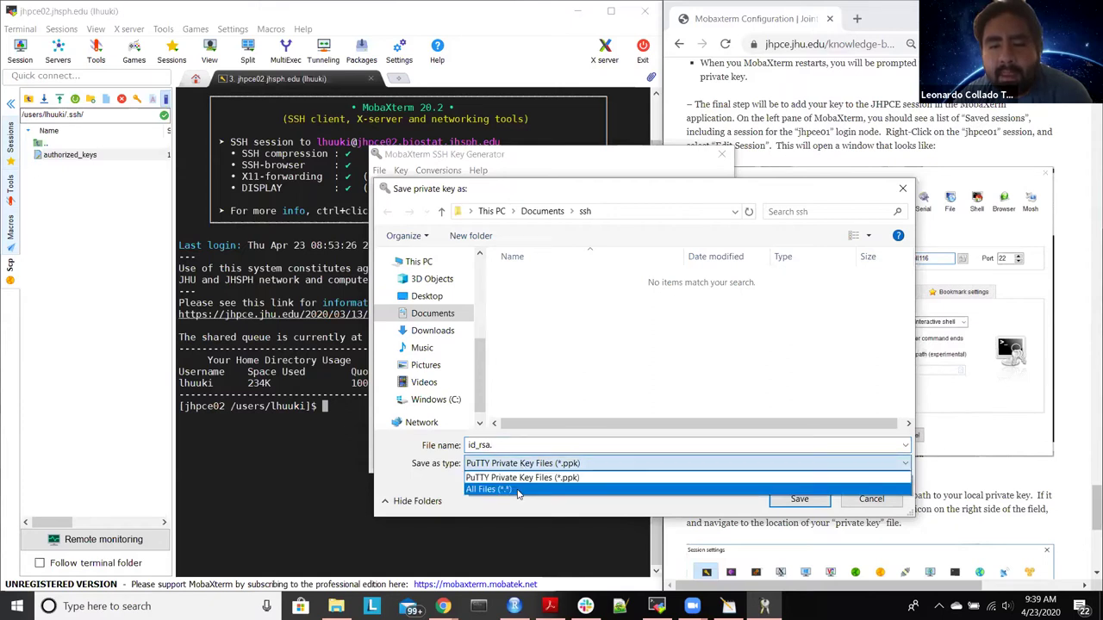
left_click(511, 448)
left_click(511, 447)
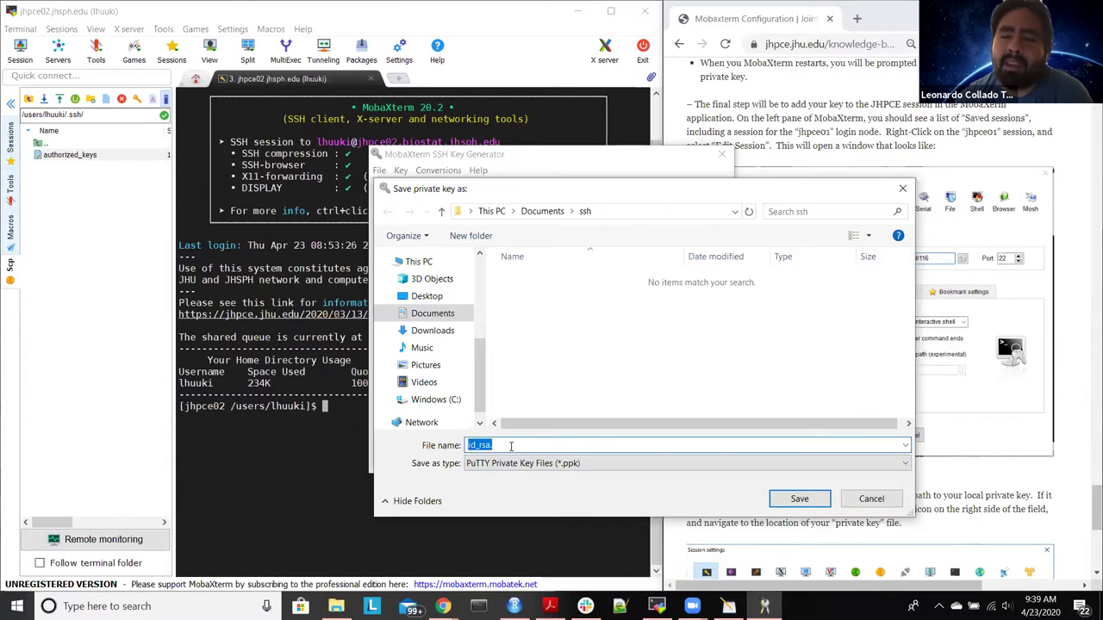
left_click(511, 447)
type("pp")
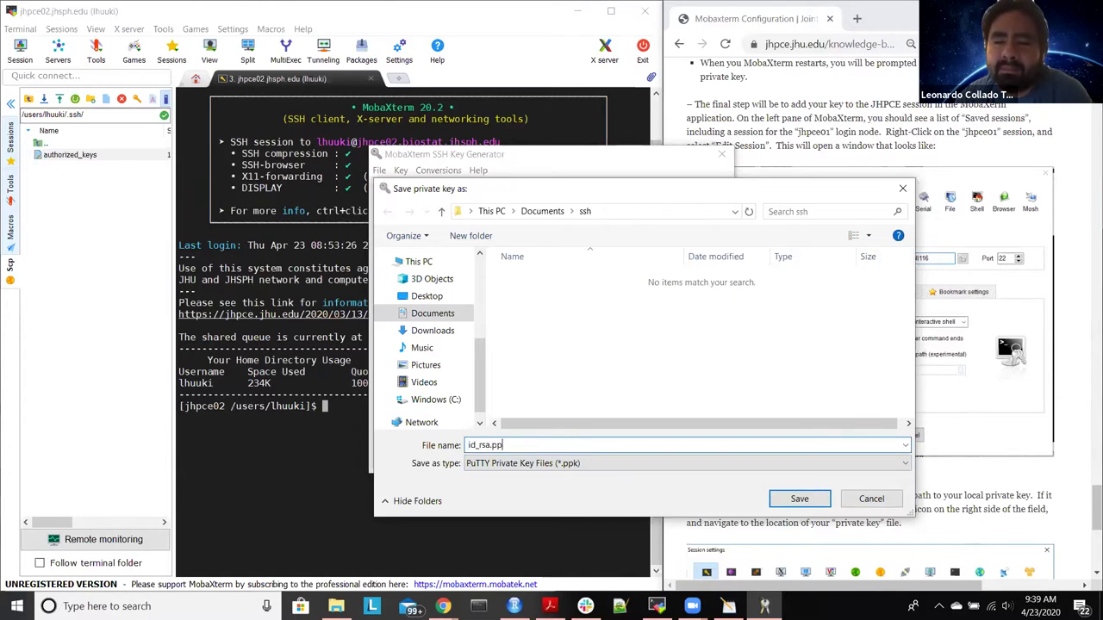
type("k")
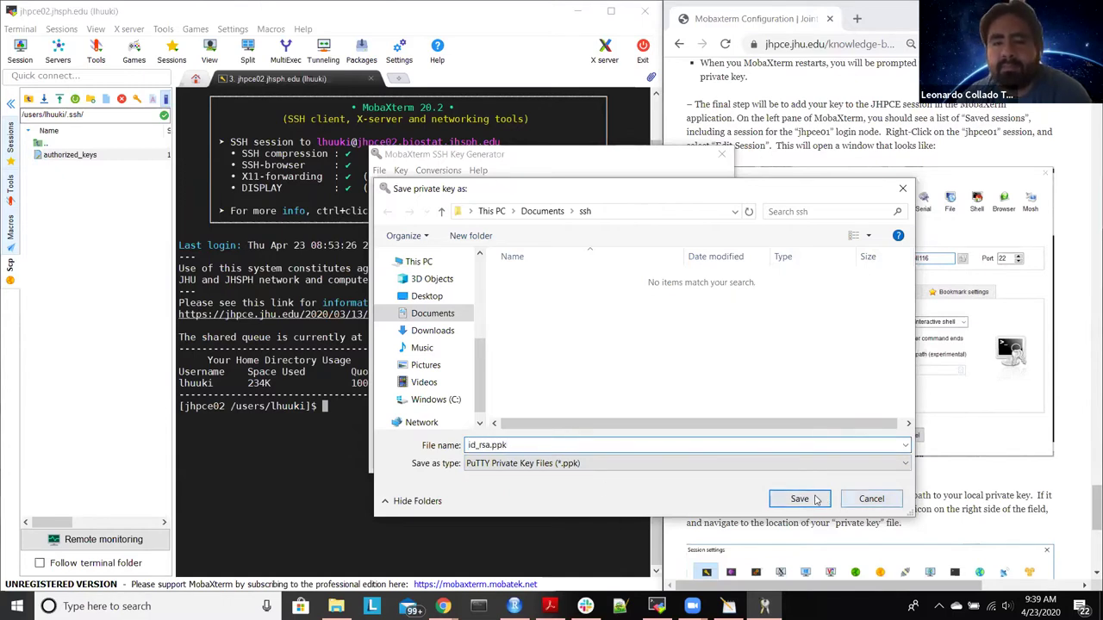
left_click(800, 499)
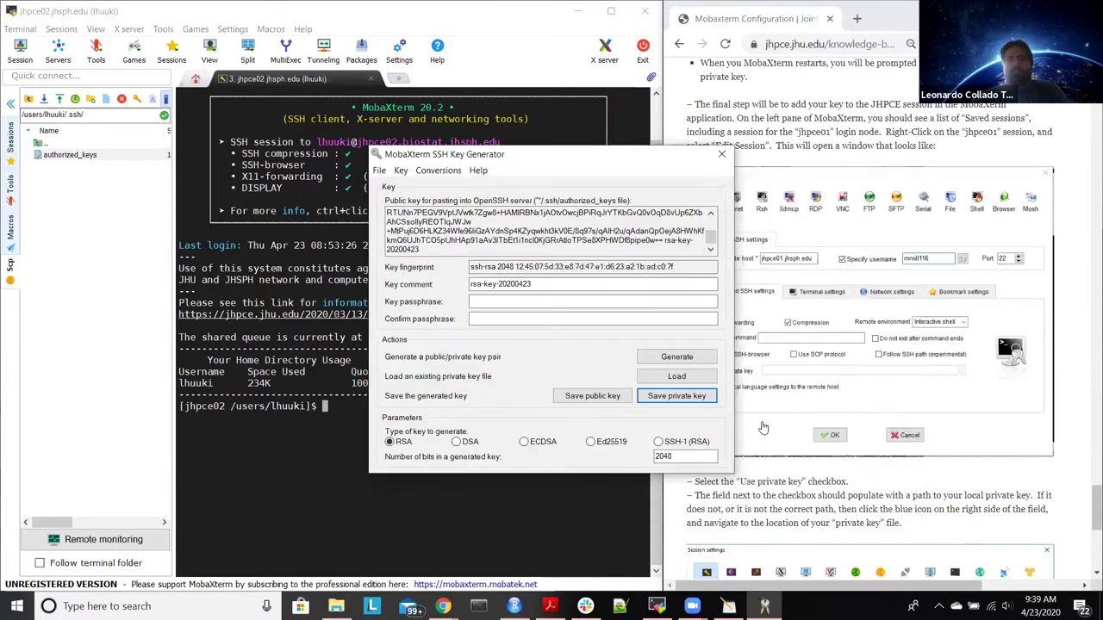
Step: Scroll the guide to the MobaXterm Configuration SSH section and close the SSH Key Generator
left_click(970, 477)
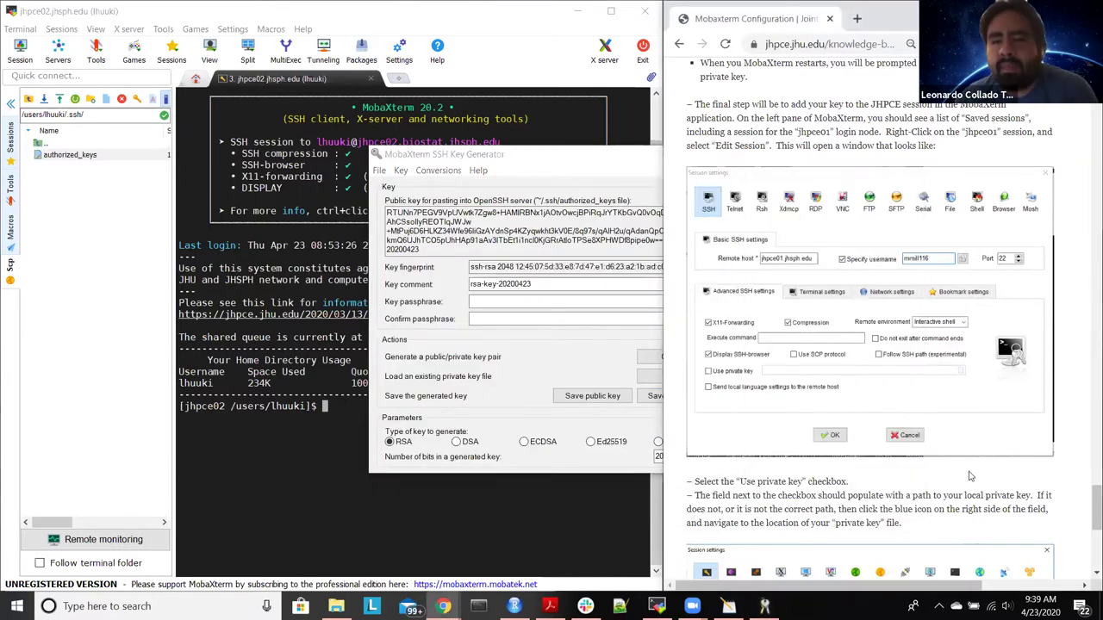
scroll(970, 477, "down", 2)
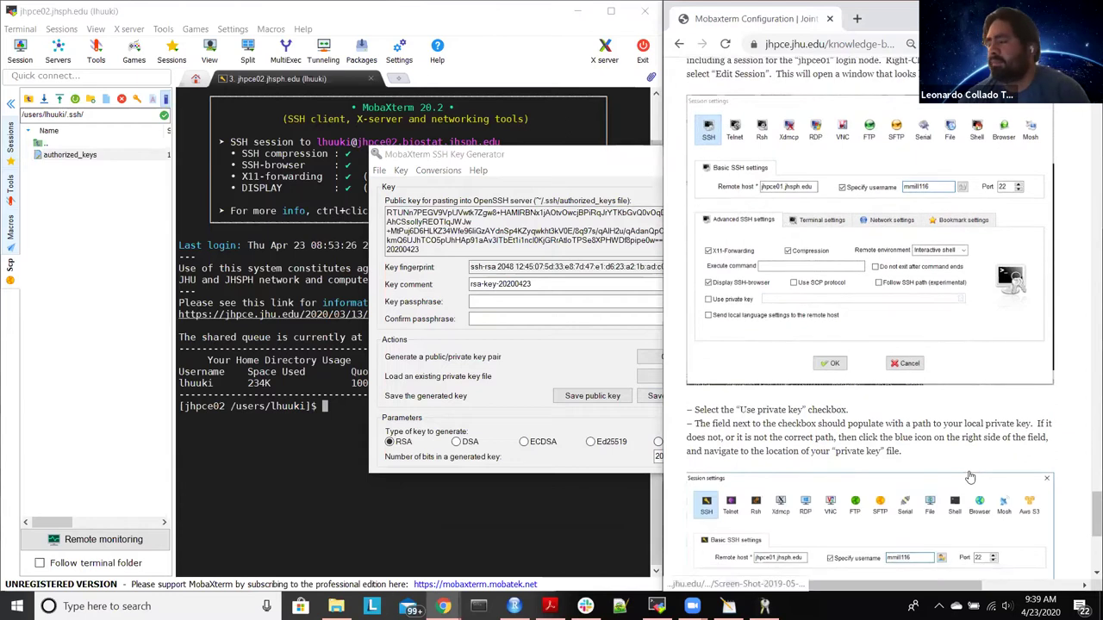
scroll(969, 476, "down", 2)
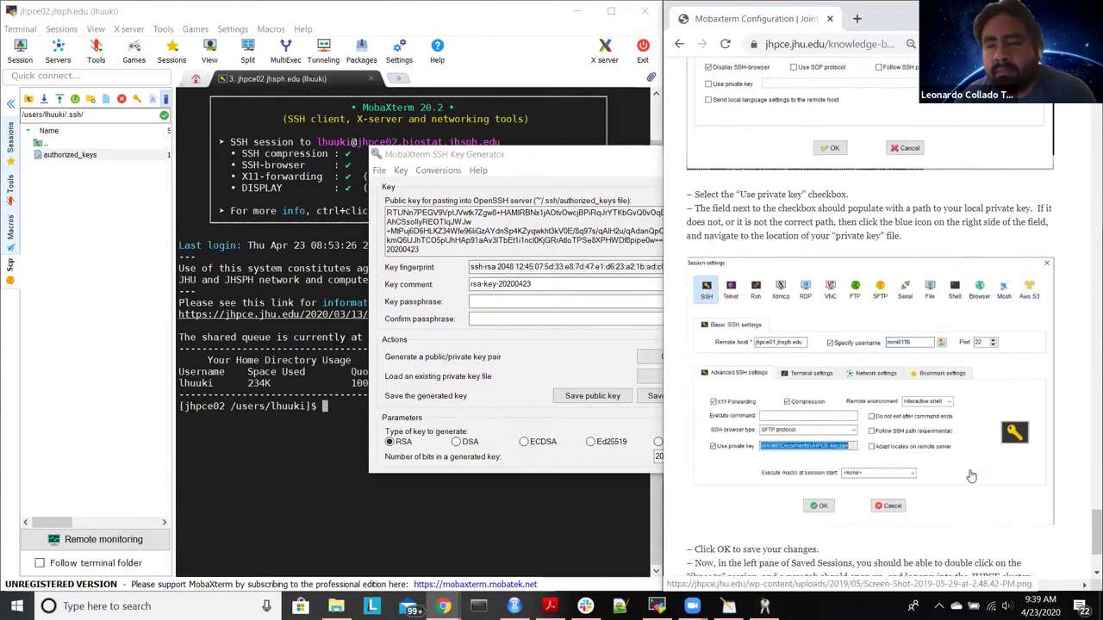
scroll(971, 476, "down", 2)
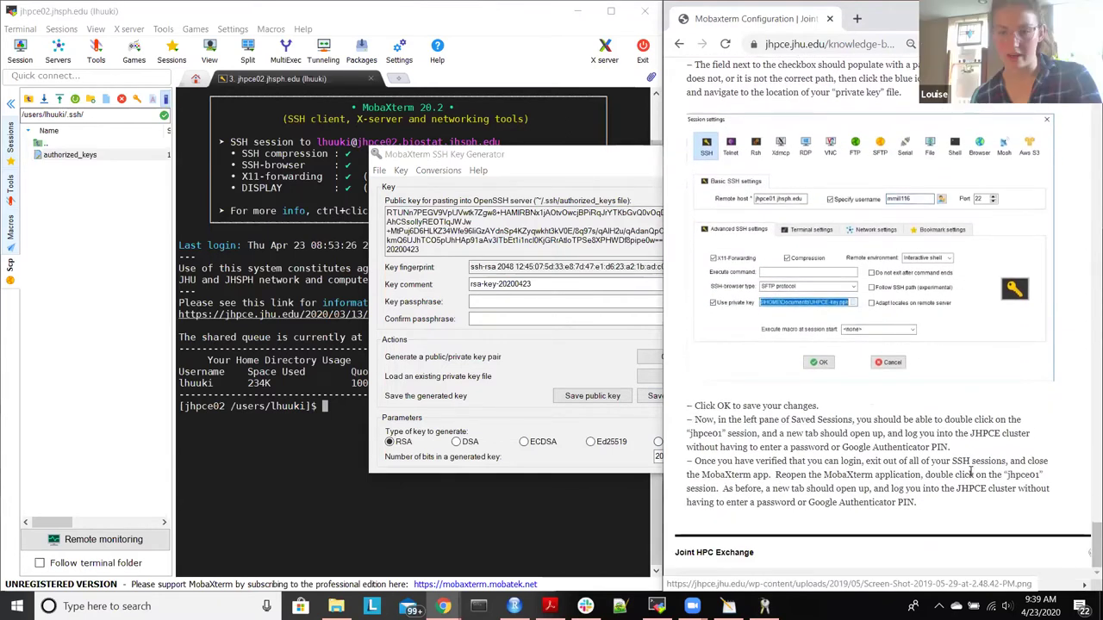
scroll(971, 471, "up", 3)
scroll(970, 471, "up", 9)
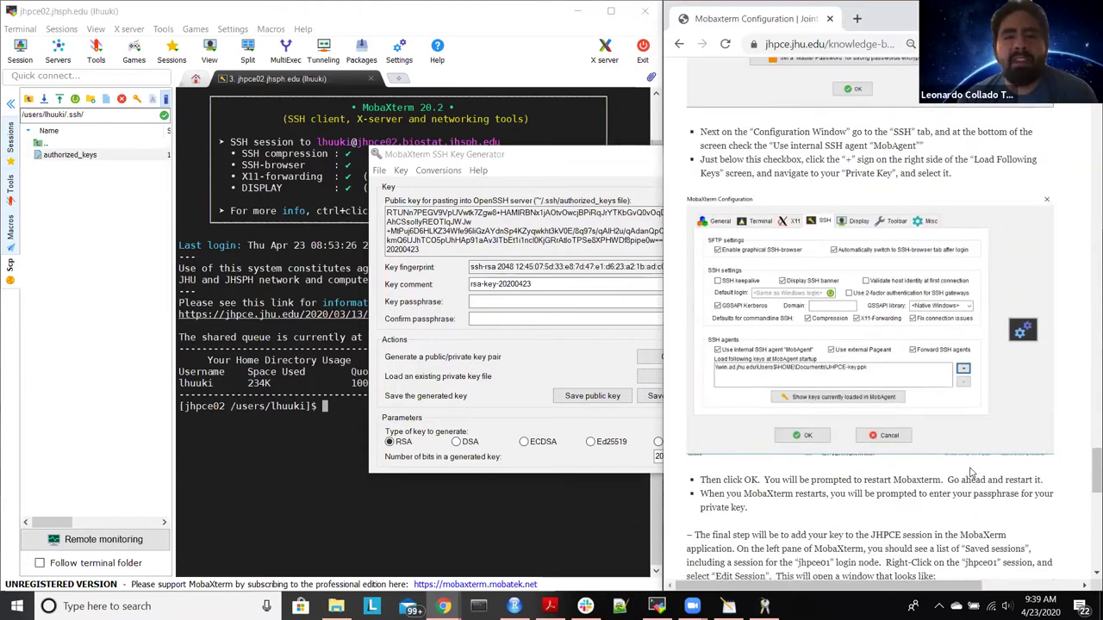
left_click(603, 155)
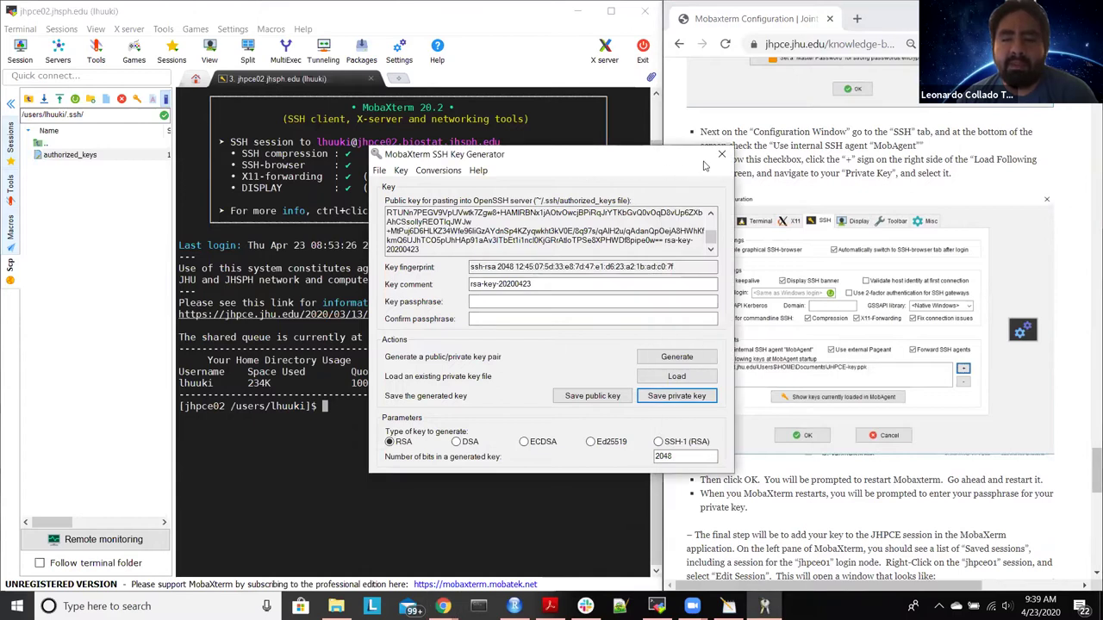
left_click(721, 154)
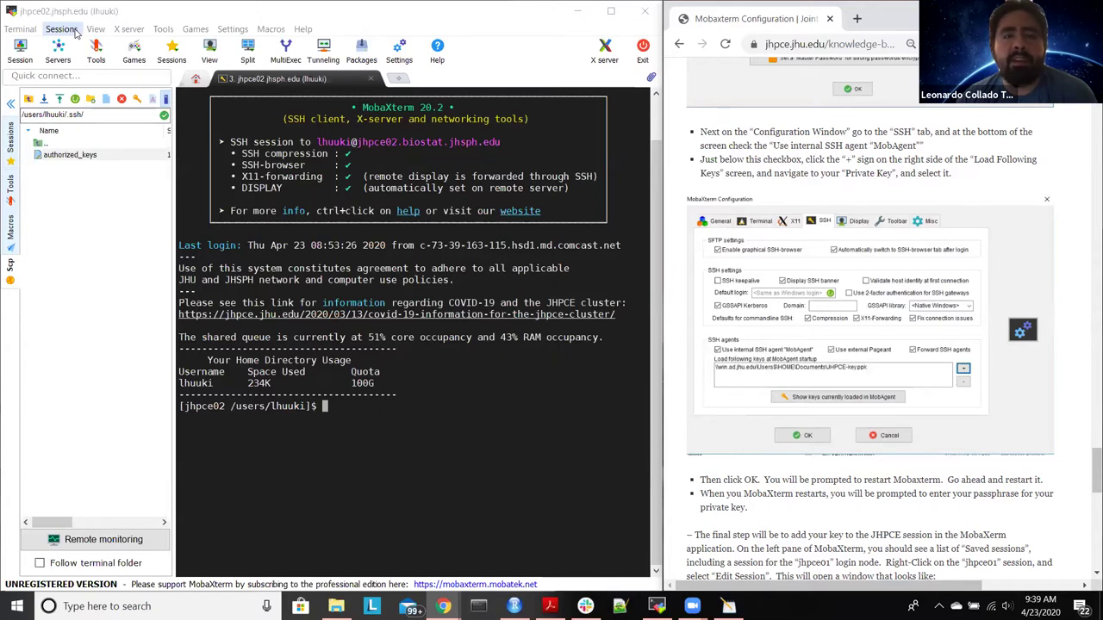
Step: Open MobaXterm's Configuration window and go to its SSH settings
left_click(233, 28)
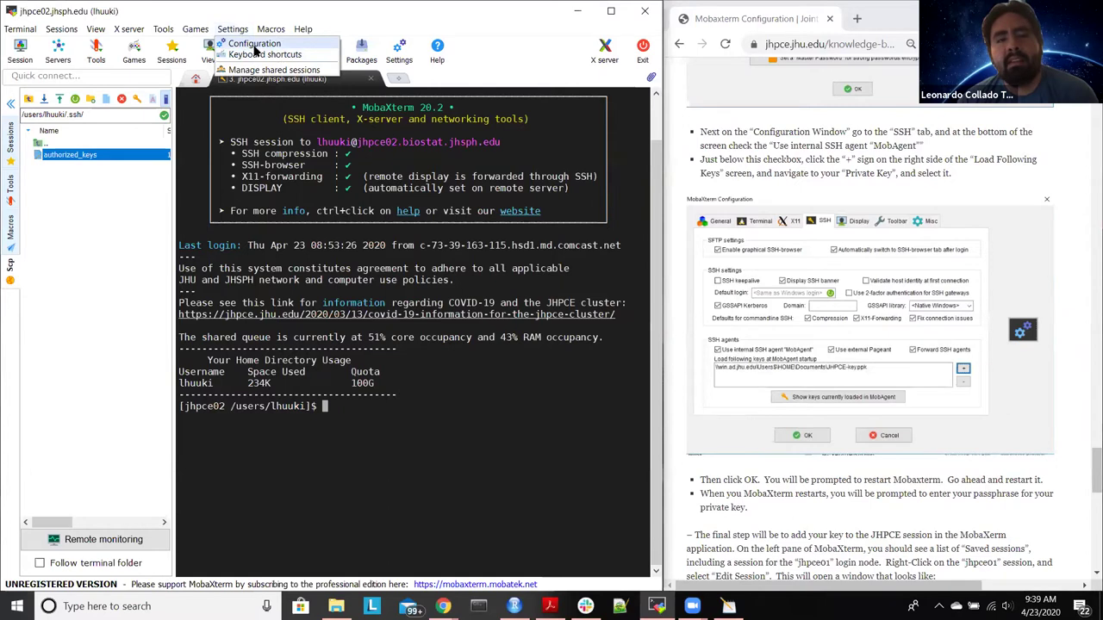
left_click(252, 44)
left_click(314, 151)
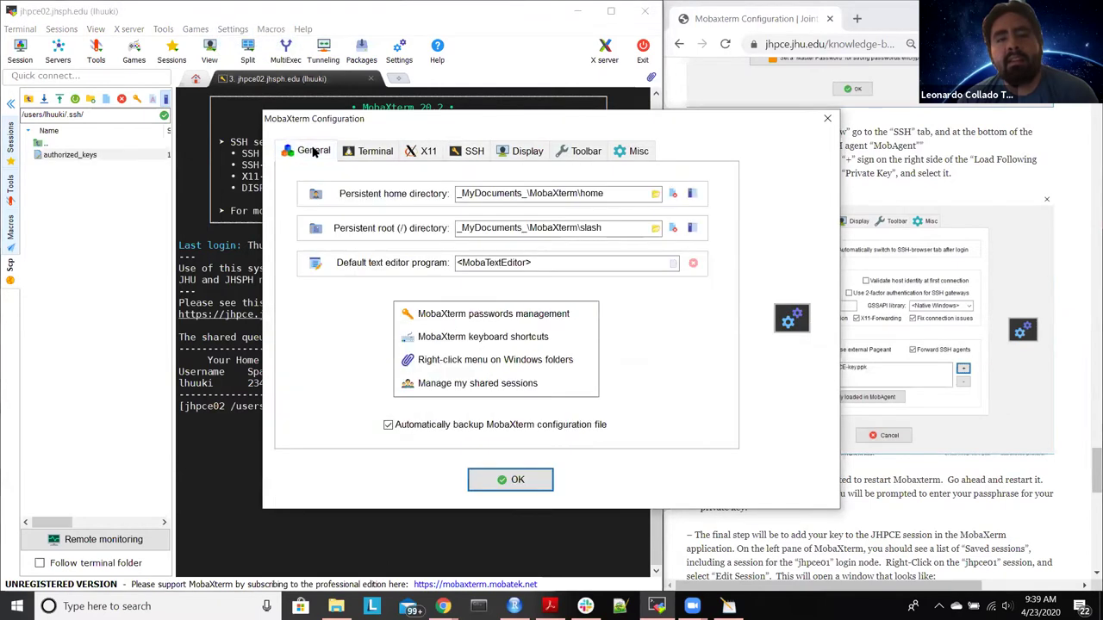
left_click(461, 315)
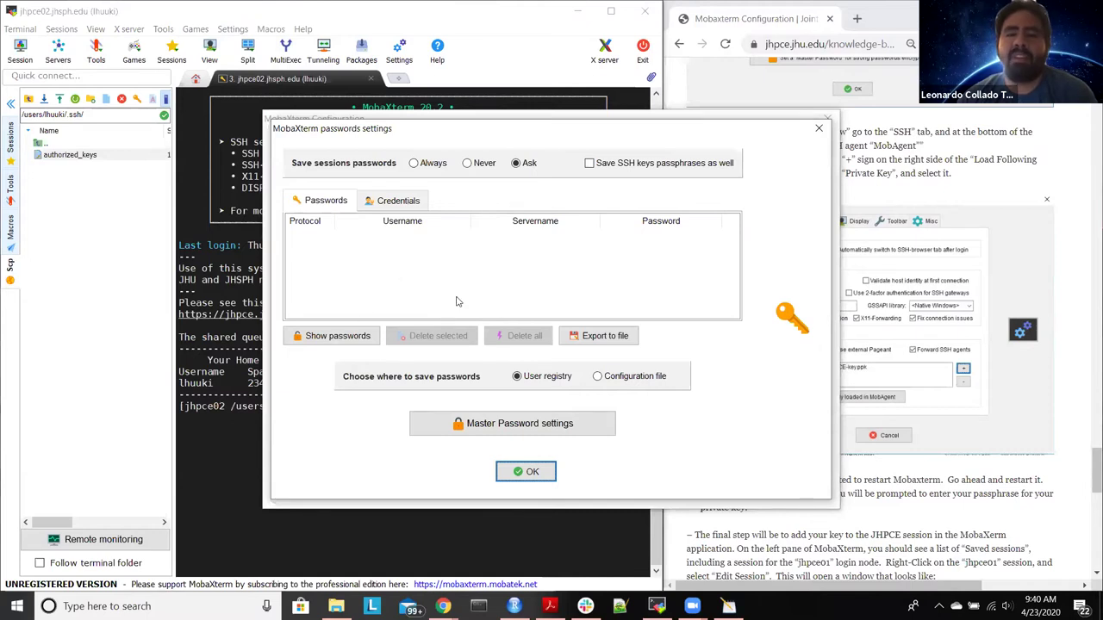
left_click(818, 128)
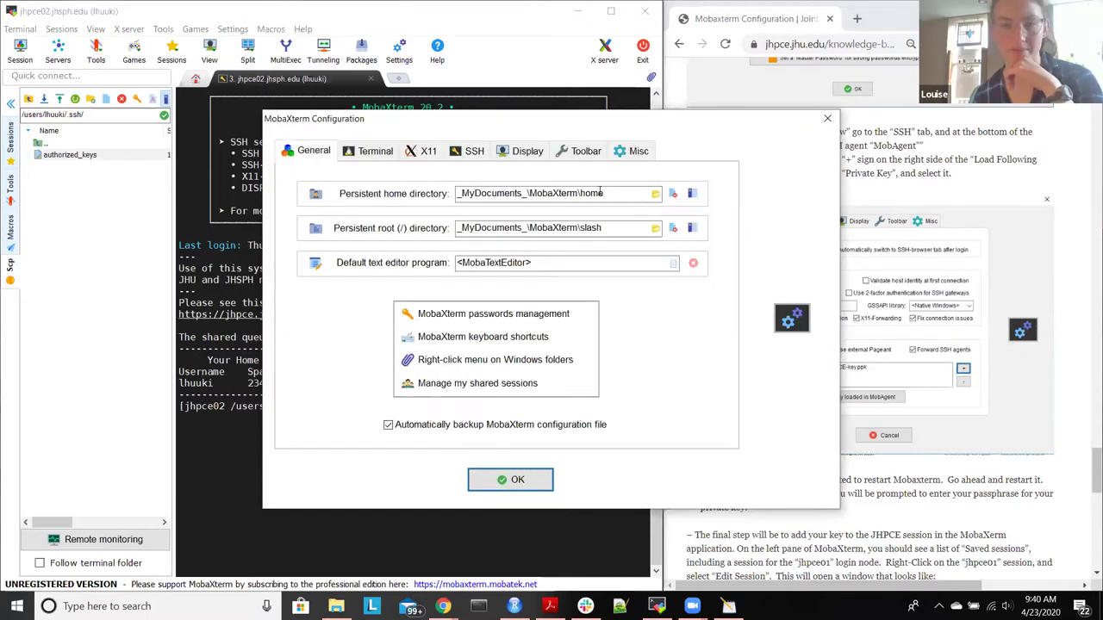
left_click(472, 151)
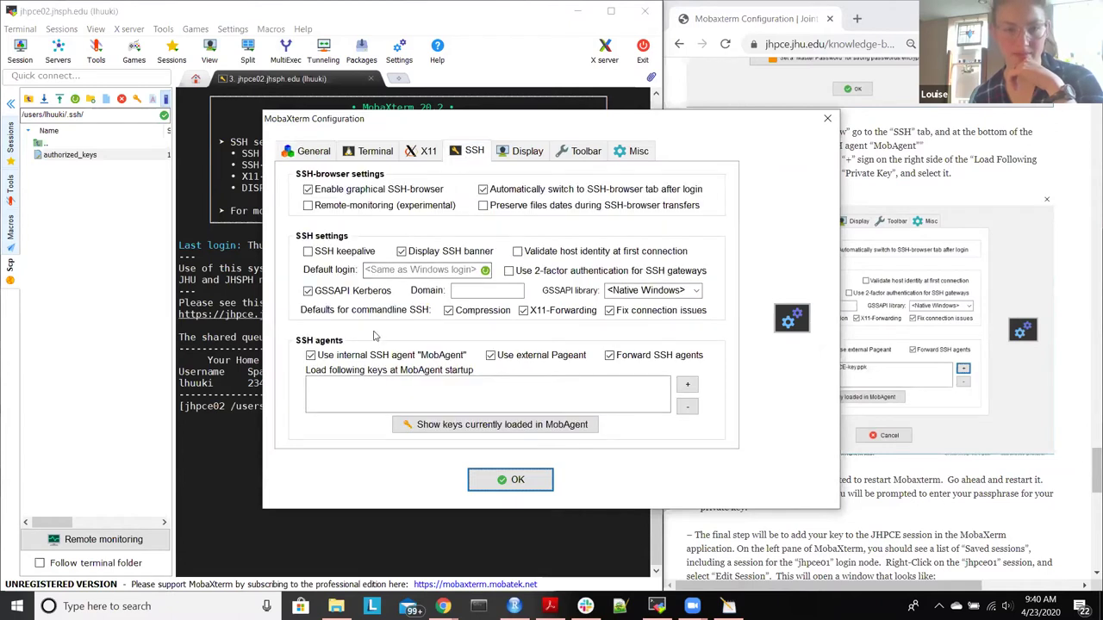
Step: Add Documents\ssh\id_rsa.ppk to the MobAgent startup keys and confirm with OK
left_click(687, 385)
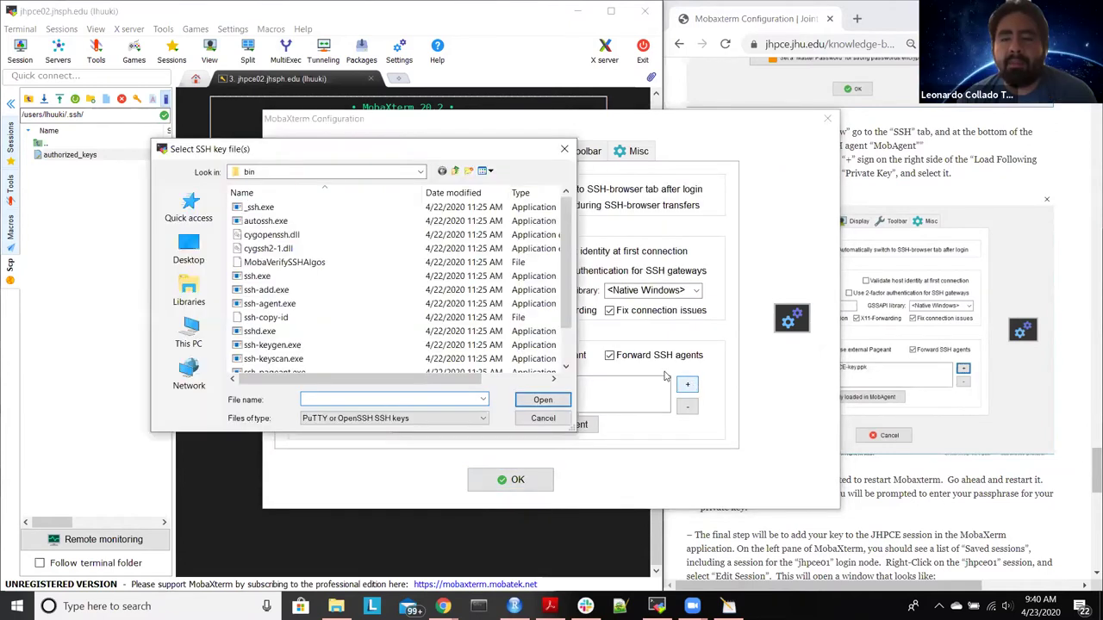
left_click(456, 171)
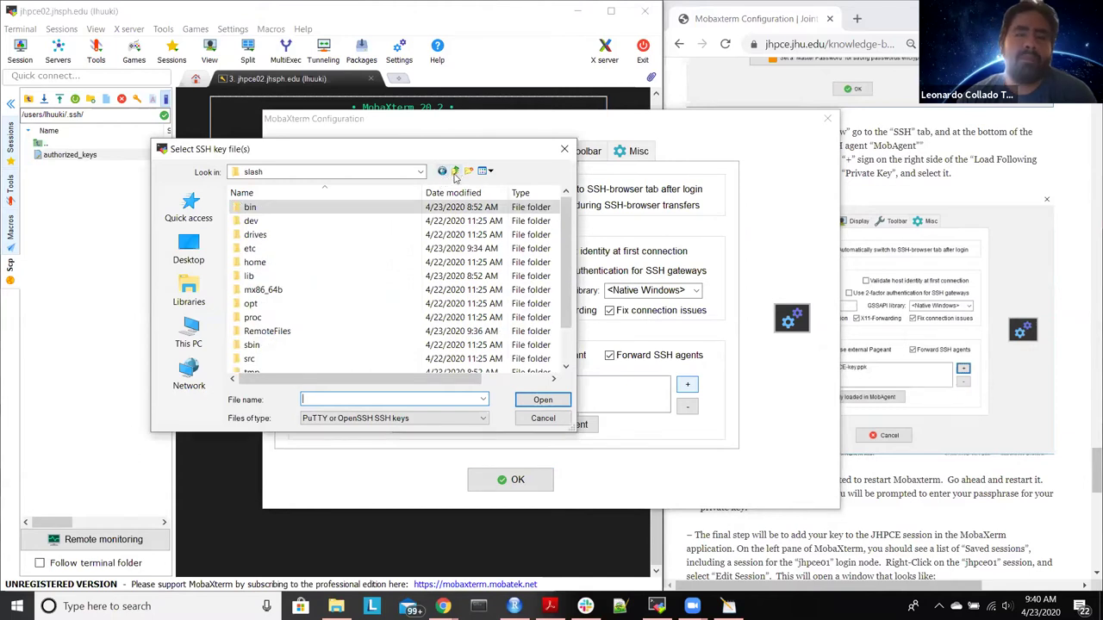
left_click(456, 171)
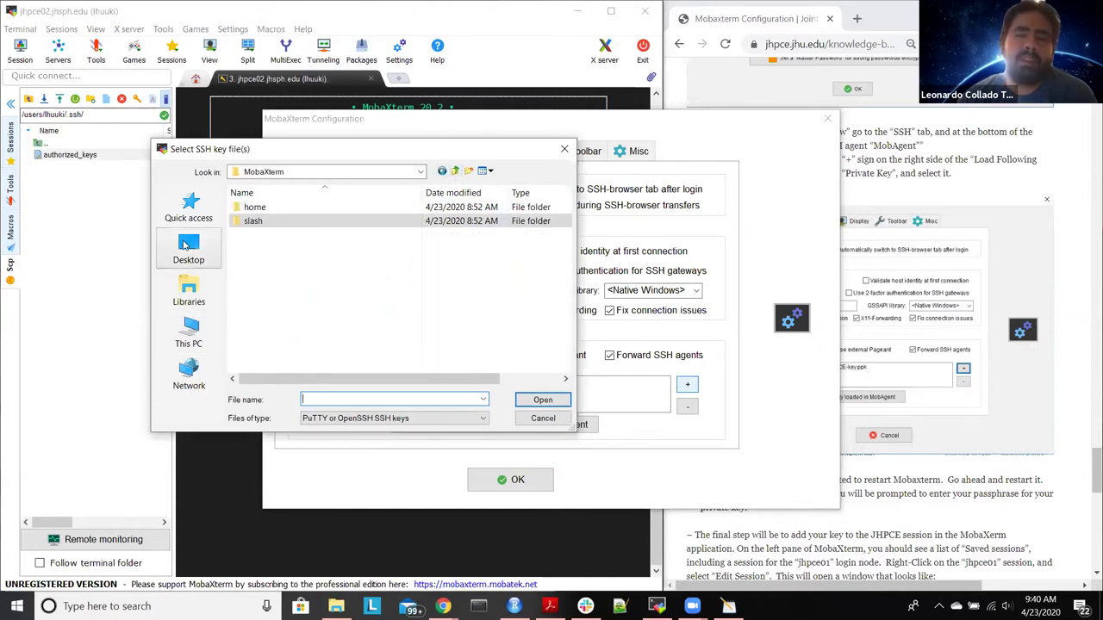
left_click(189, 210)
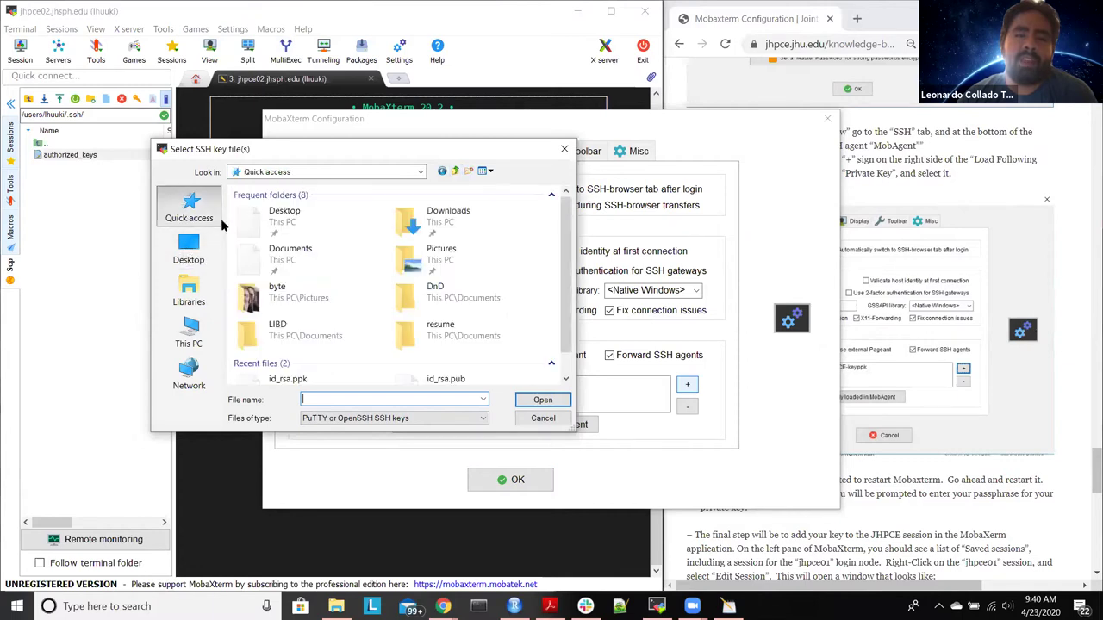
double_click(280, 251)
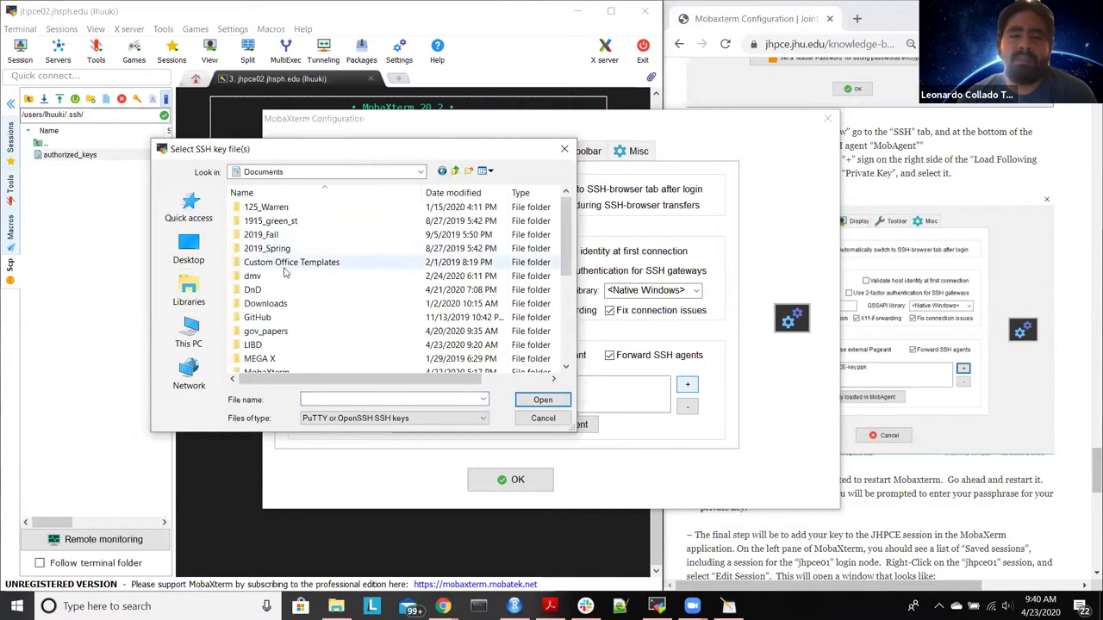
scroll(286, 305, "down", 1)
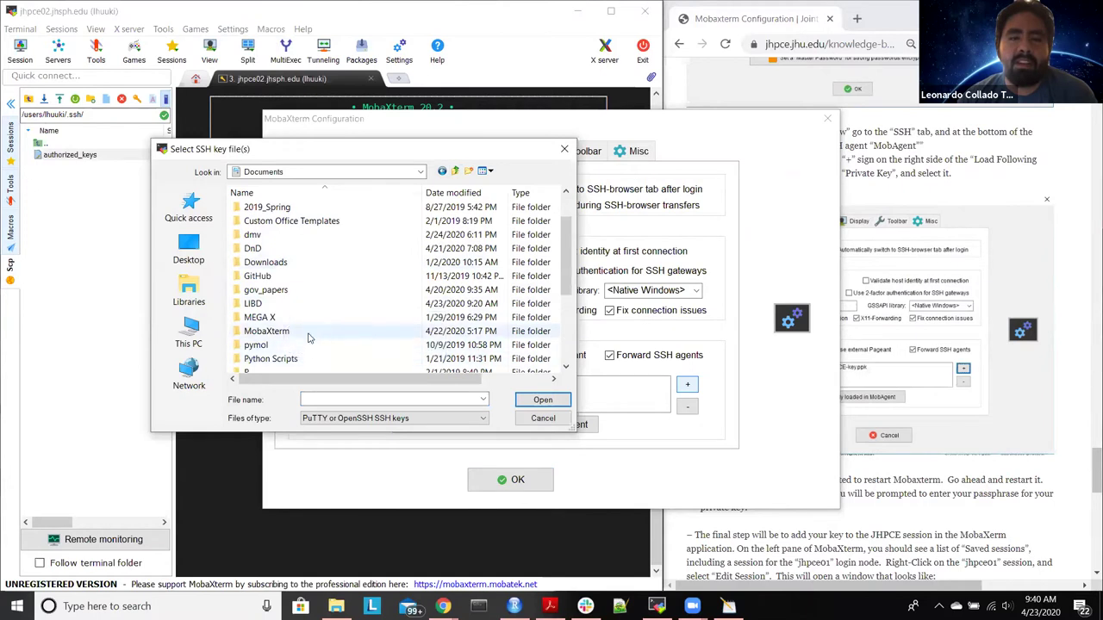
scroll(305, 325, "down", 3)
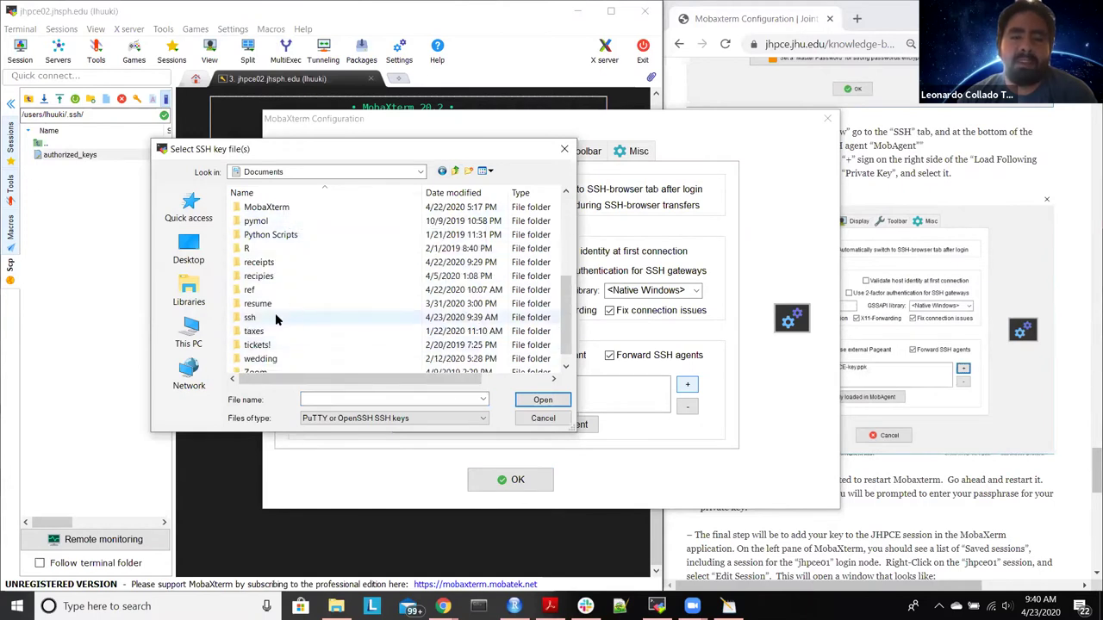
double_click(275, 313)
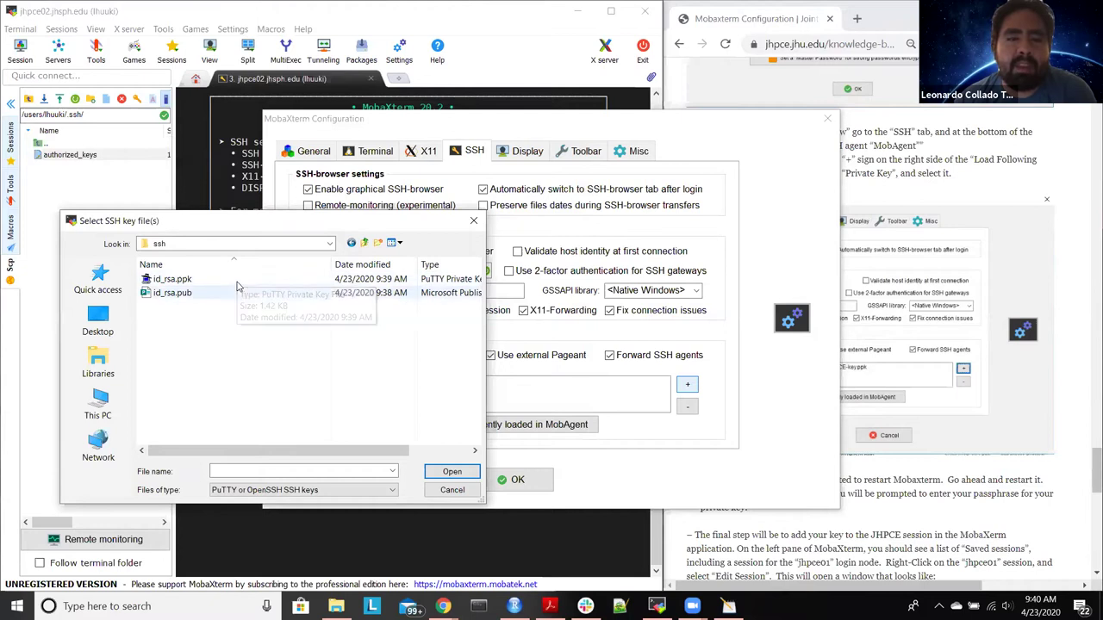
left_click(240, 283)
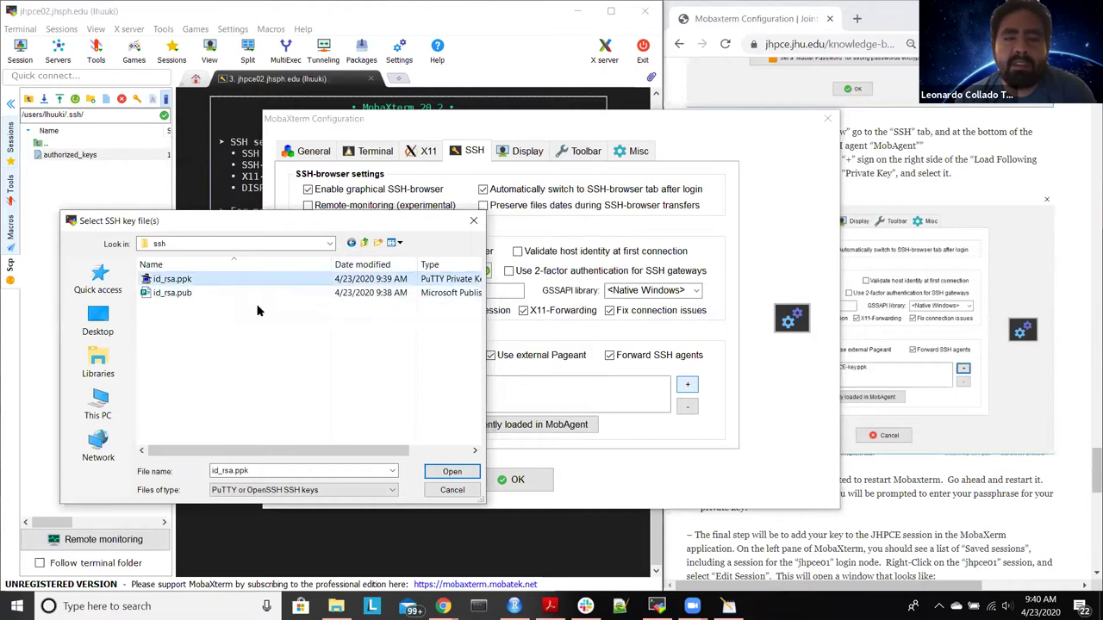
left_click(453, 473)
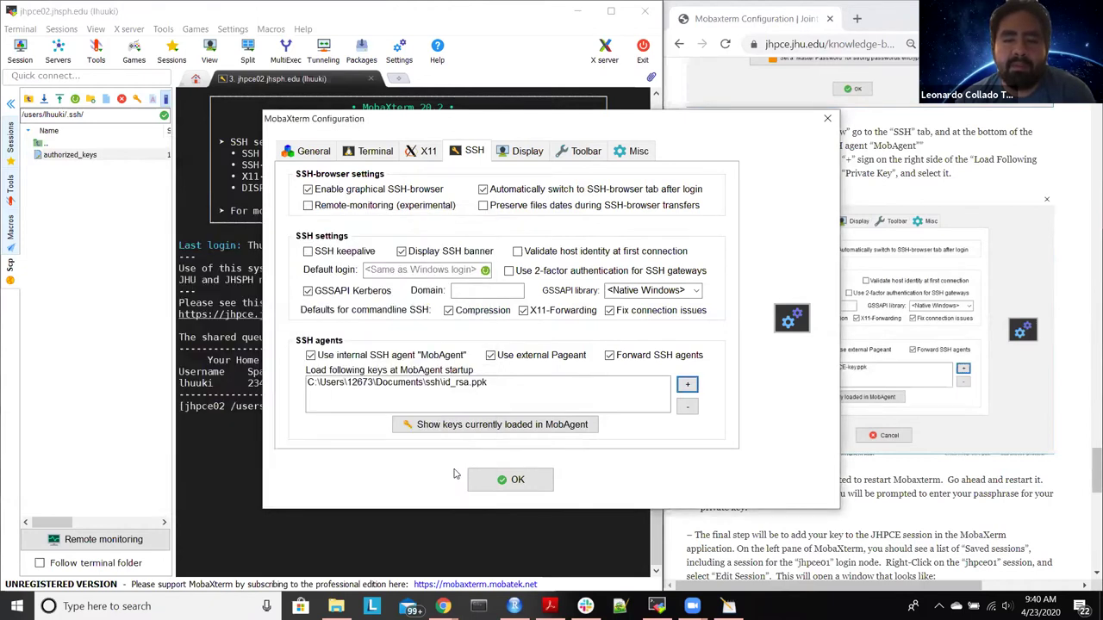
left_click(509, 483)
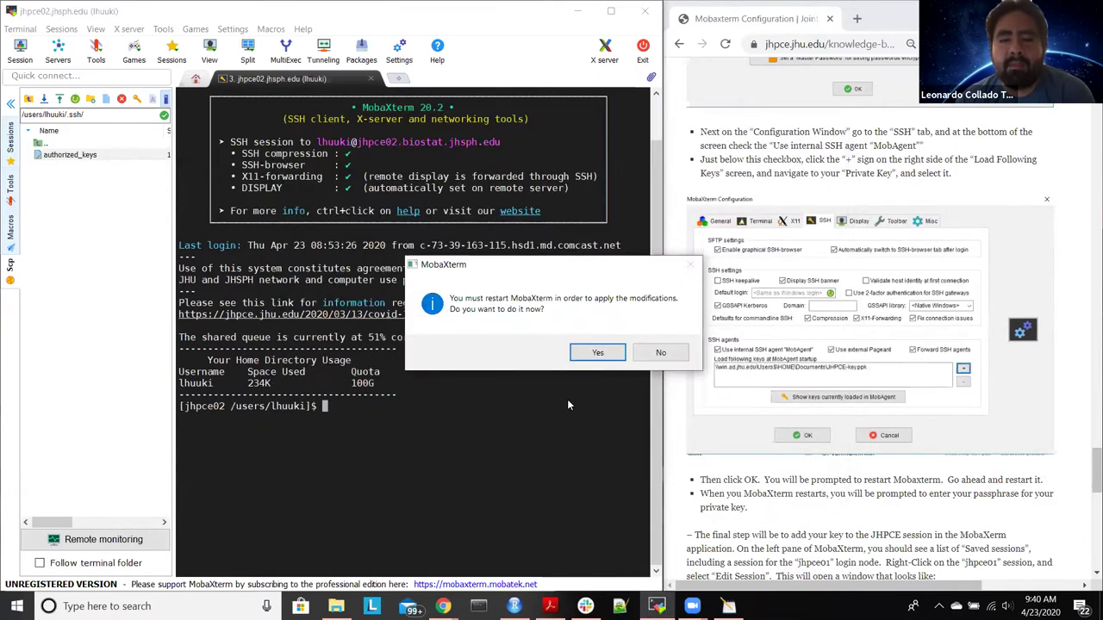
Step: Restart MobaXterm to apply the key setting and reconnect to the saved jhpce02 session
left_click(597, 353)
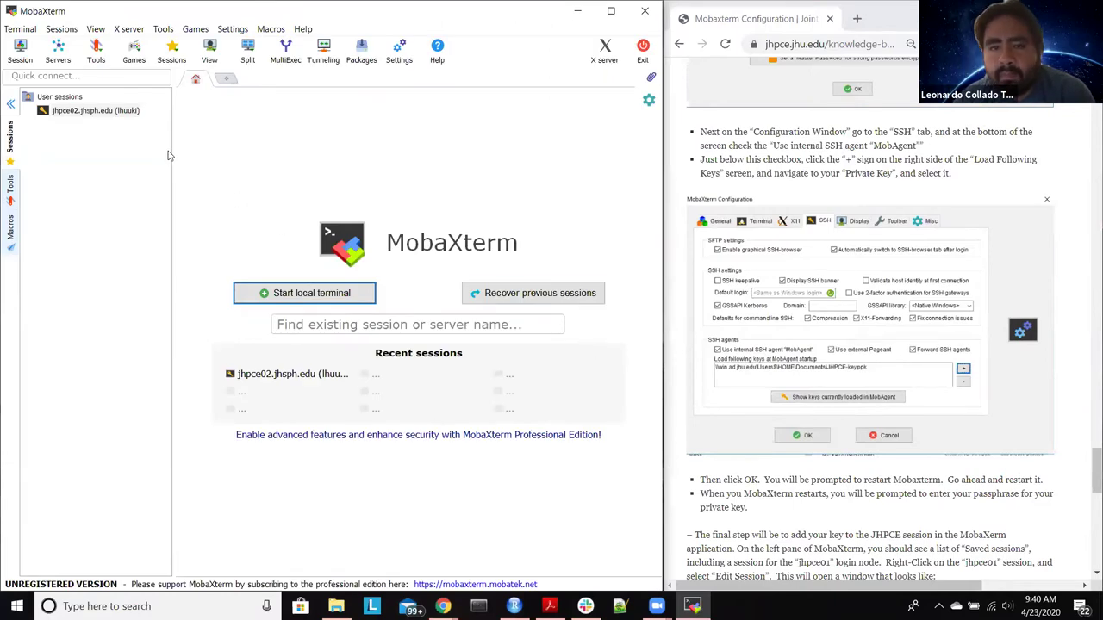
double_click(112, 113)
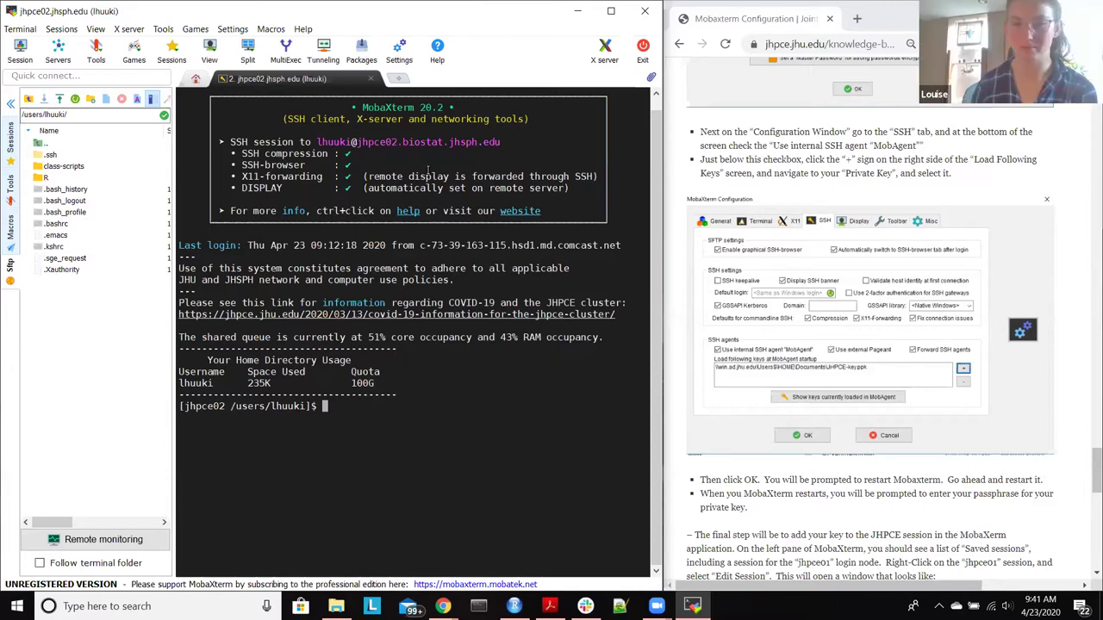
key("super+Down")
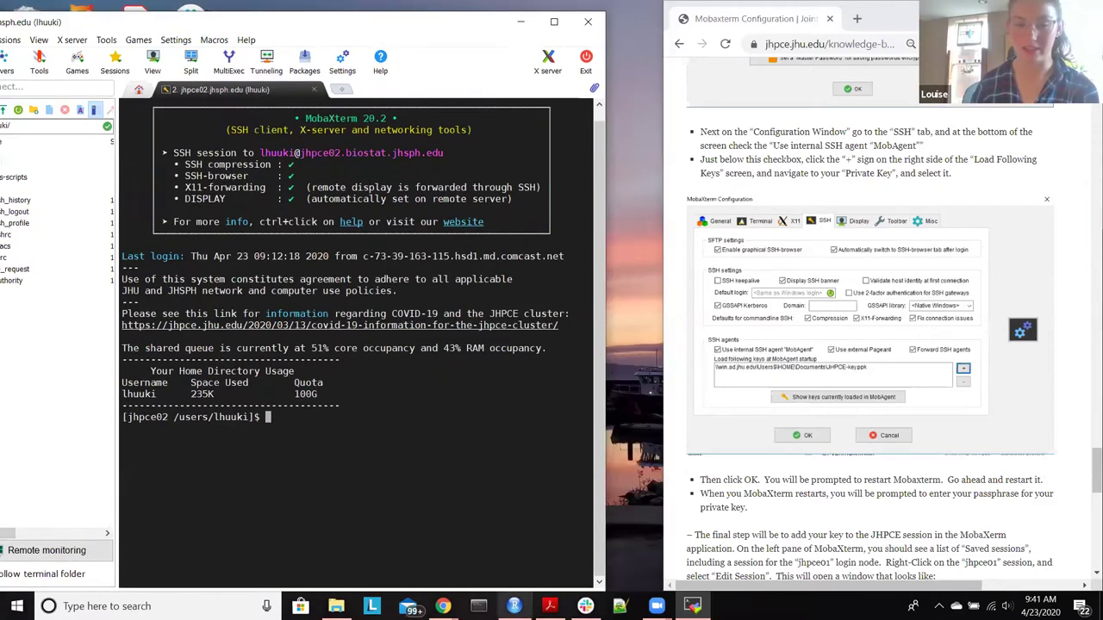
Step: Bring RStudio forward, move it to the left side, and show its Help menu
left_click(514, 605)
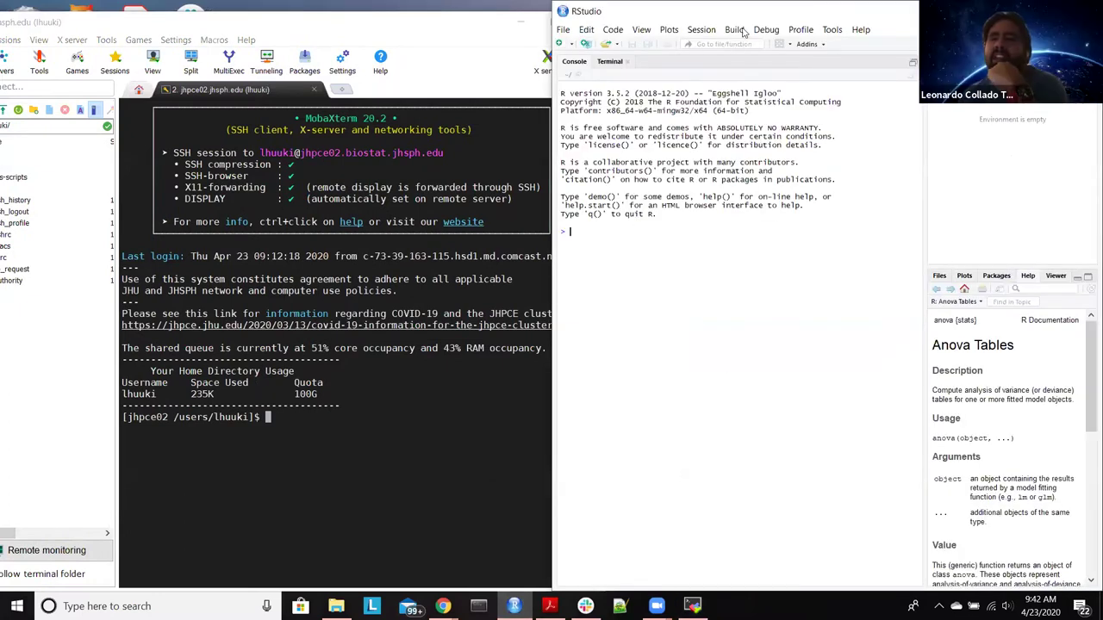
left_click_drag(804, 20, 316, 32)
left_click(373, 40)
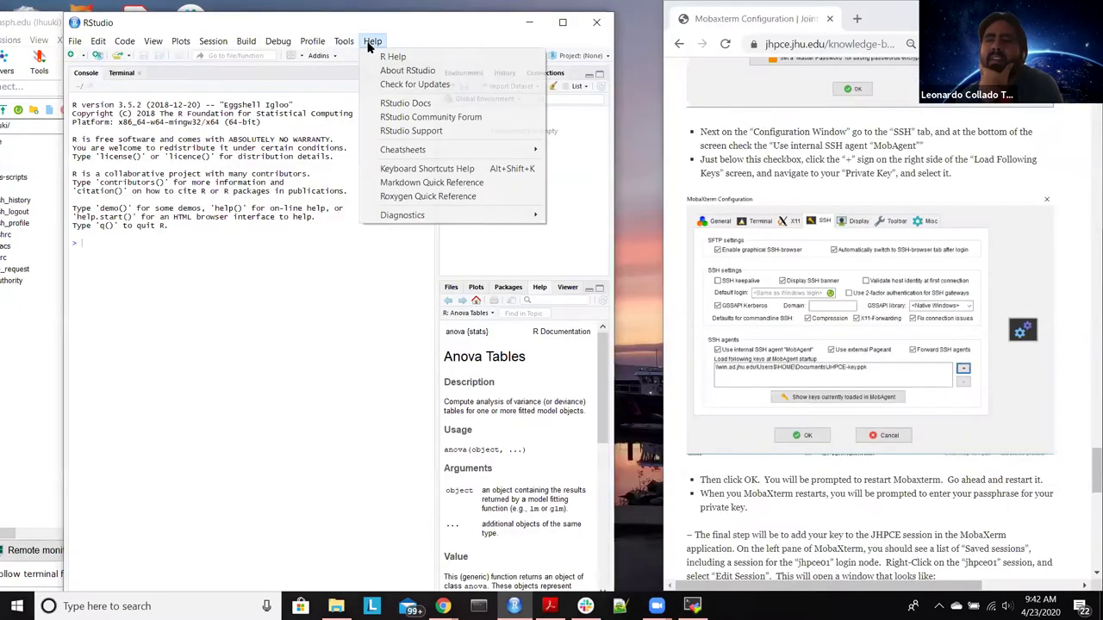
Step: Check the installed RStudio version (1.1.463), then quit to download the 1.2.5042 update
left_click(431, 73)
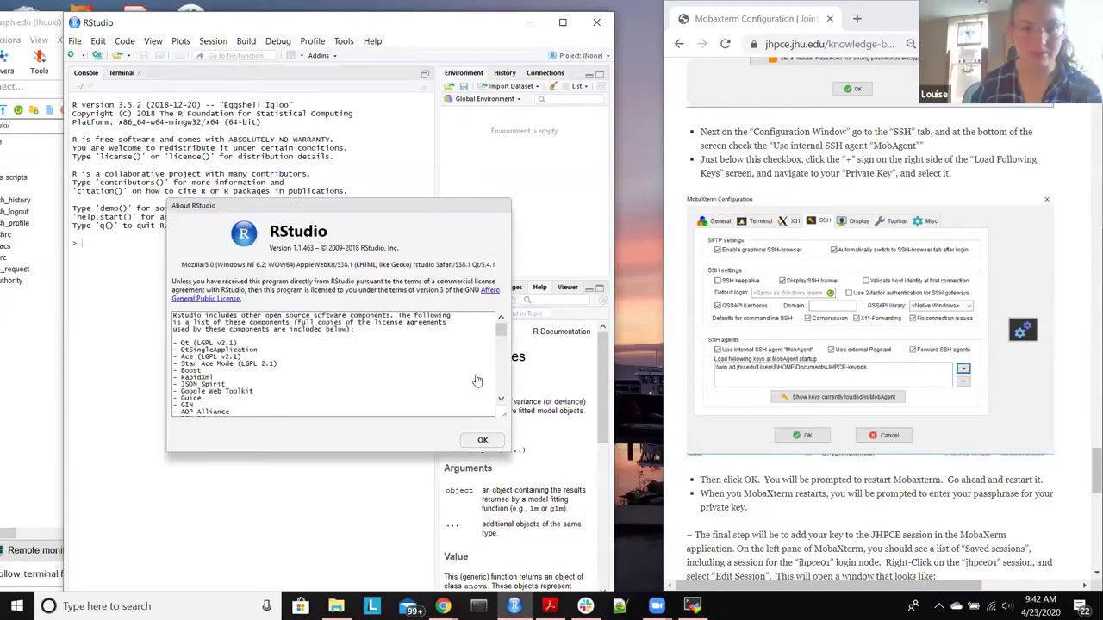
left_click(488, 446)
left_click(373, 40)
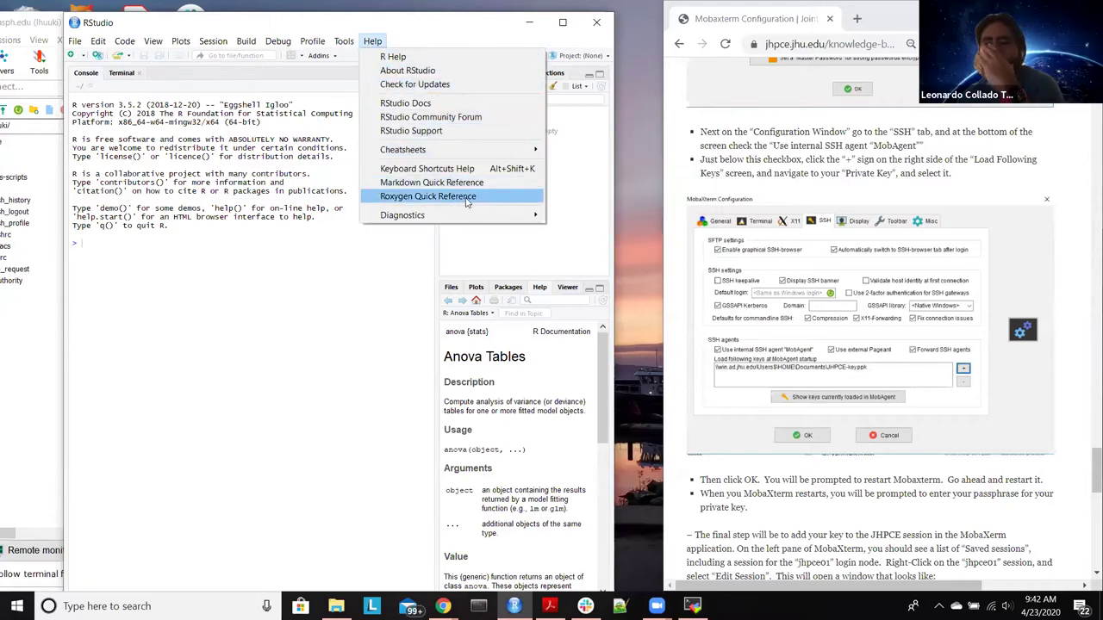
left_click(372, 40)
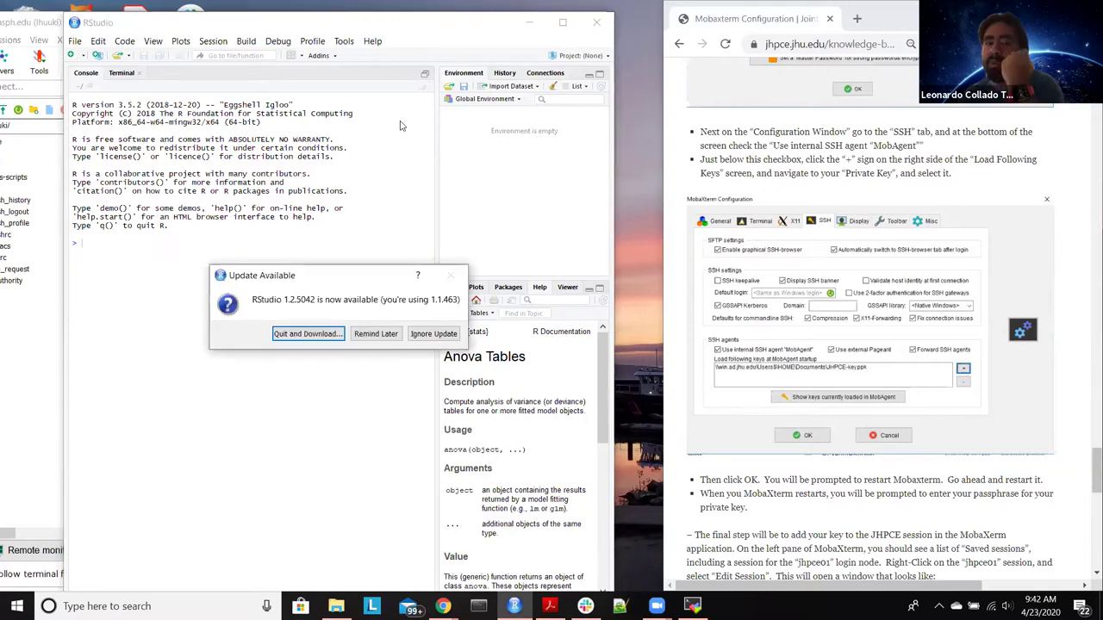
left_click(308, 335)
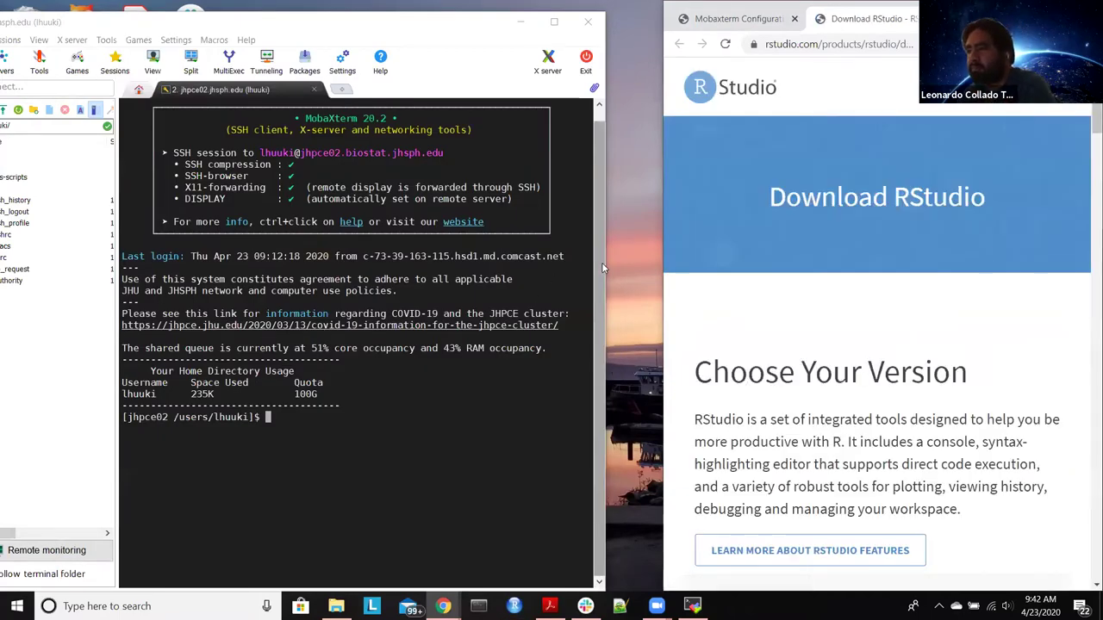
Step: Download the free RStudio Desktop 1.2.5042 installer for Windows
scroll(781, 251, "down", 3)
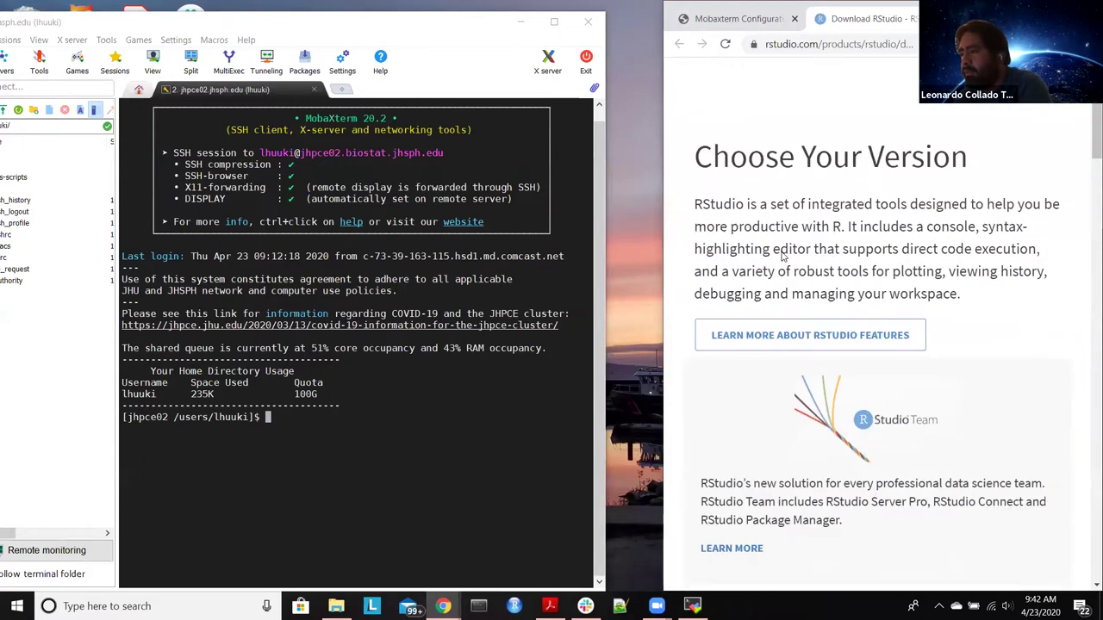
scroll(783, 255, "down", 3)
scroll(782, 255, "down", 1)
scroll(783, 255, "up", 1)
scroll(783, 255, "down", 1)
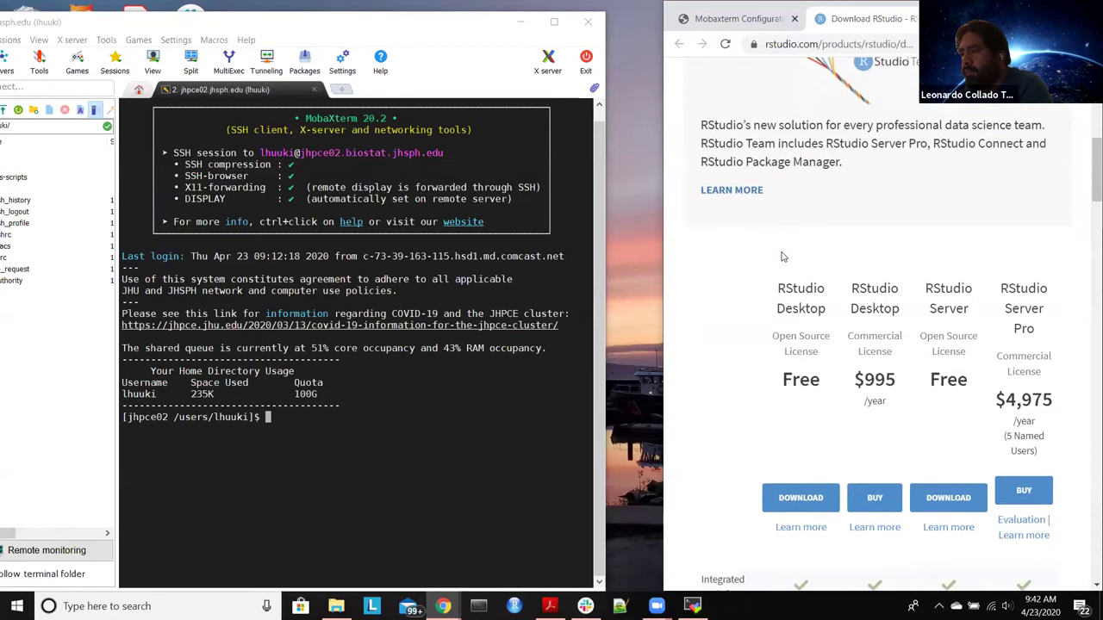
left_click(801, 498)
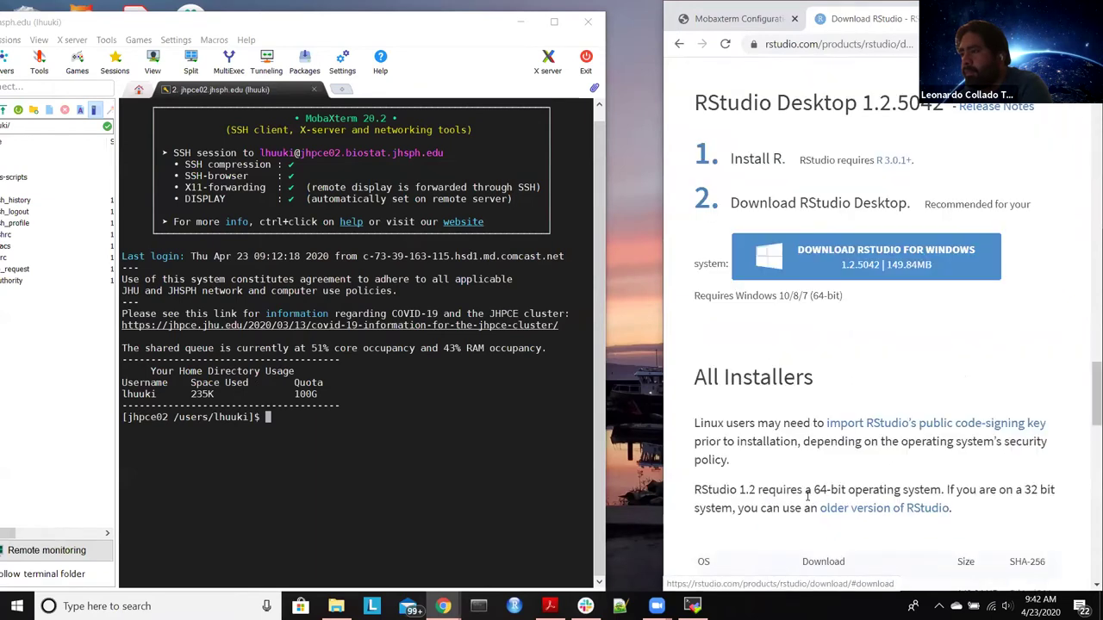
left_click(812, 277)
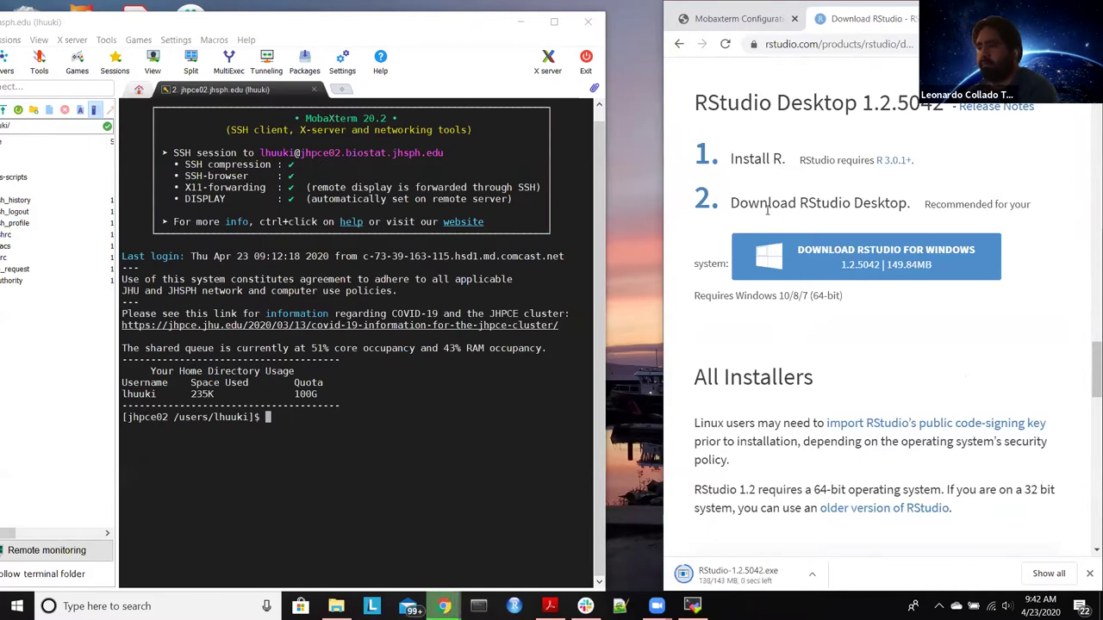
Step: Run RStudio-1.2.5042.exe from the Downloads folder in File Explorer
mouse_move(336, 606)
left_click(336, 551)
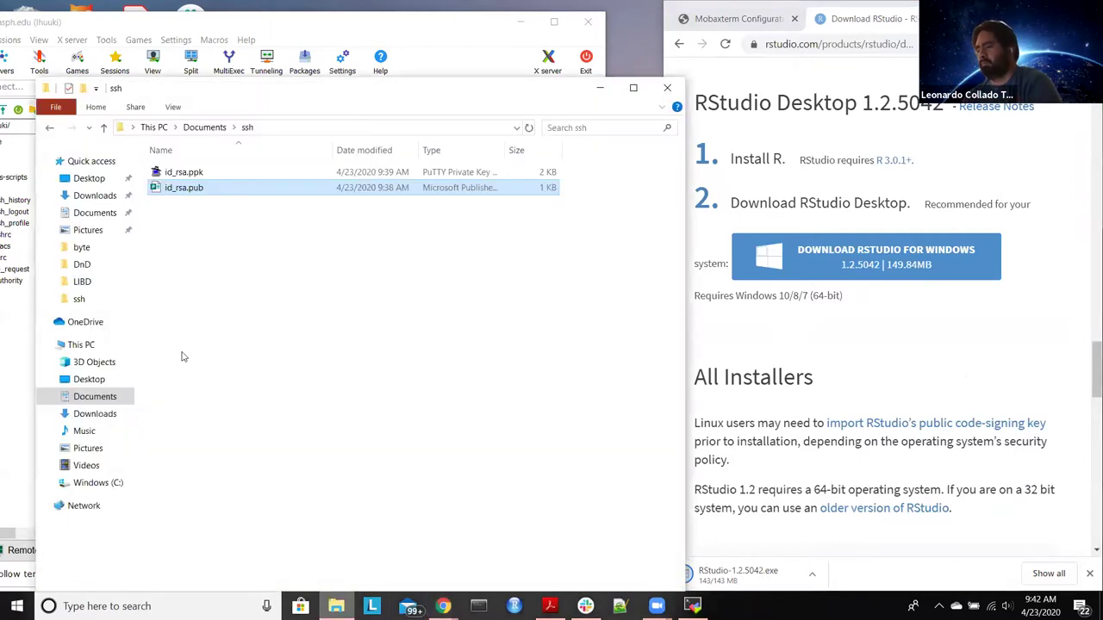
left_click(91, 197)
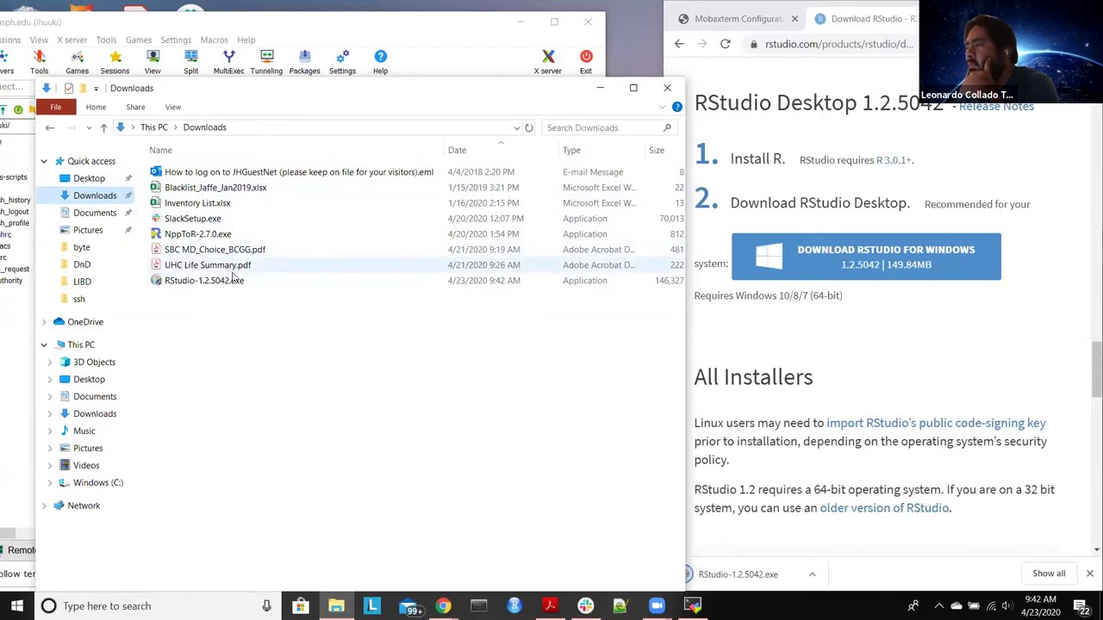
left_click(230, 285)
double_click(230, 283)
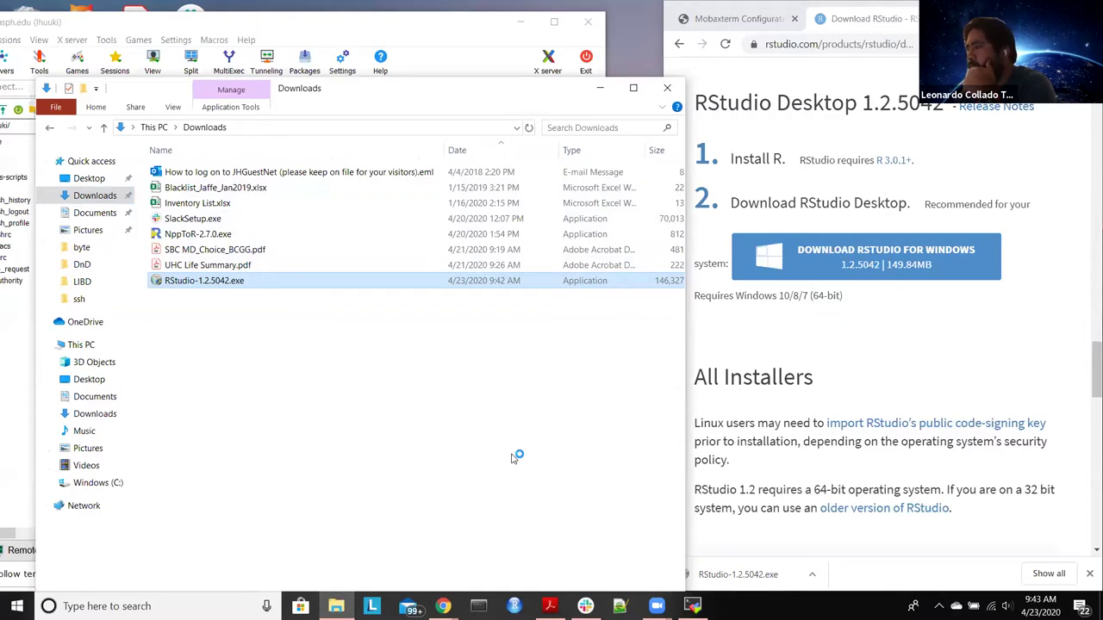
Step: Install RStudio into C:\Program Files\RStudio with the default Start Menu folder
left_click(601, 90)
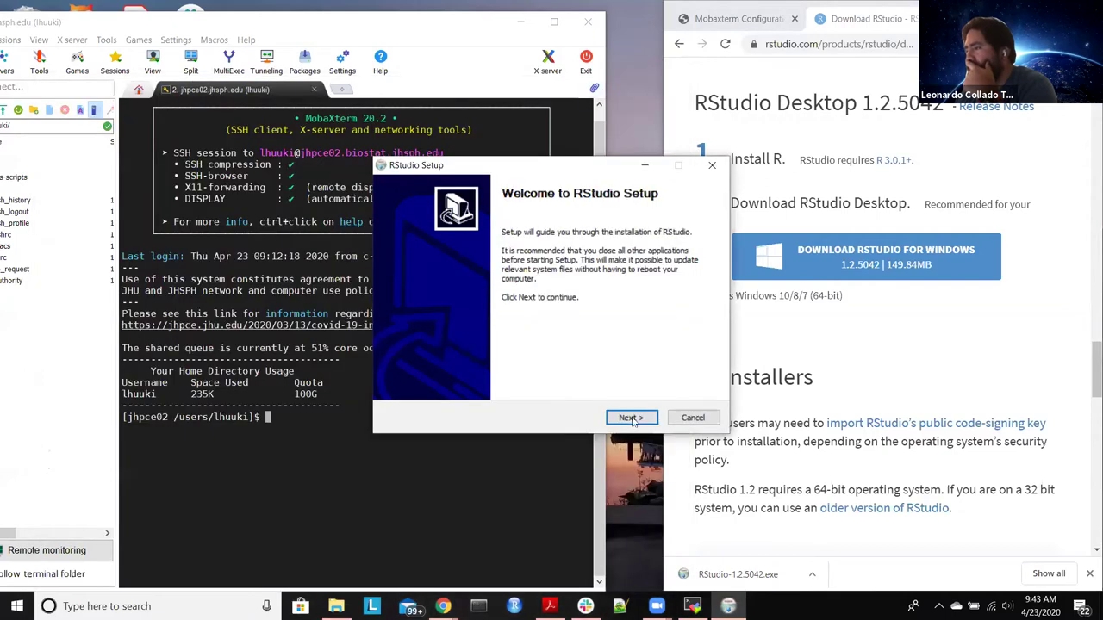
left_click(634, 418)
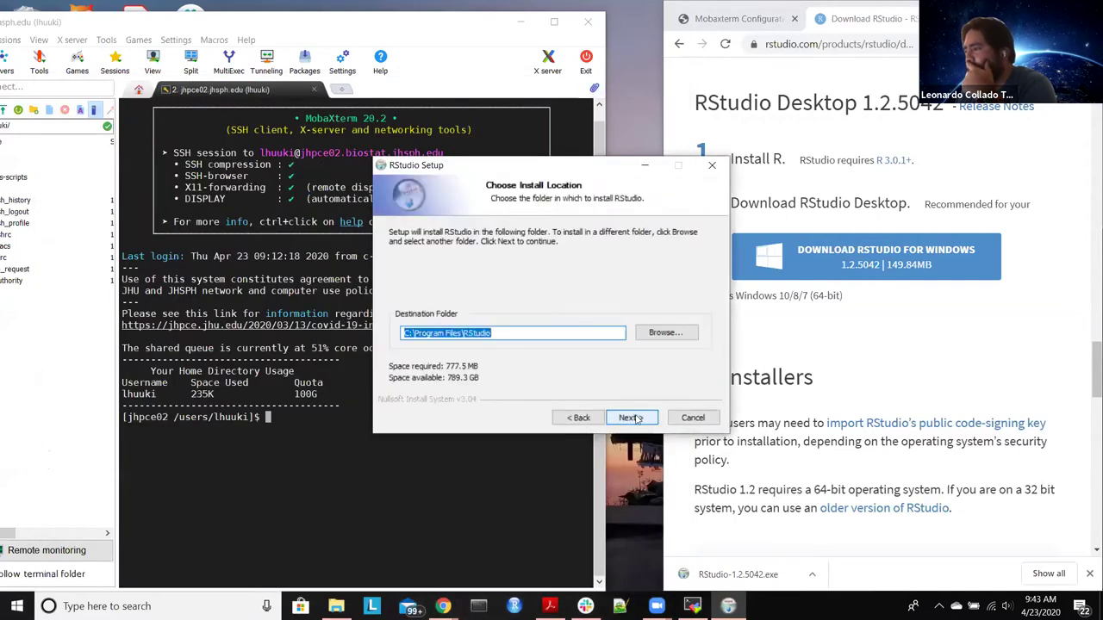
left_click(634, 417)
left_click(634, 418)
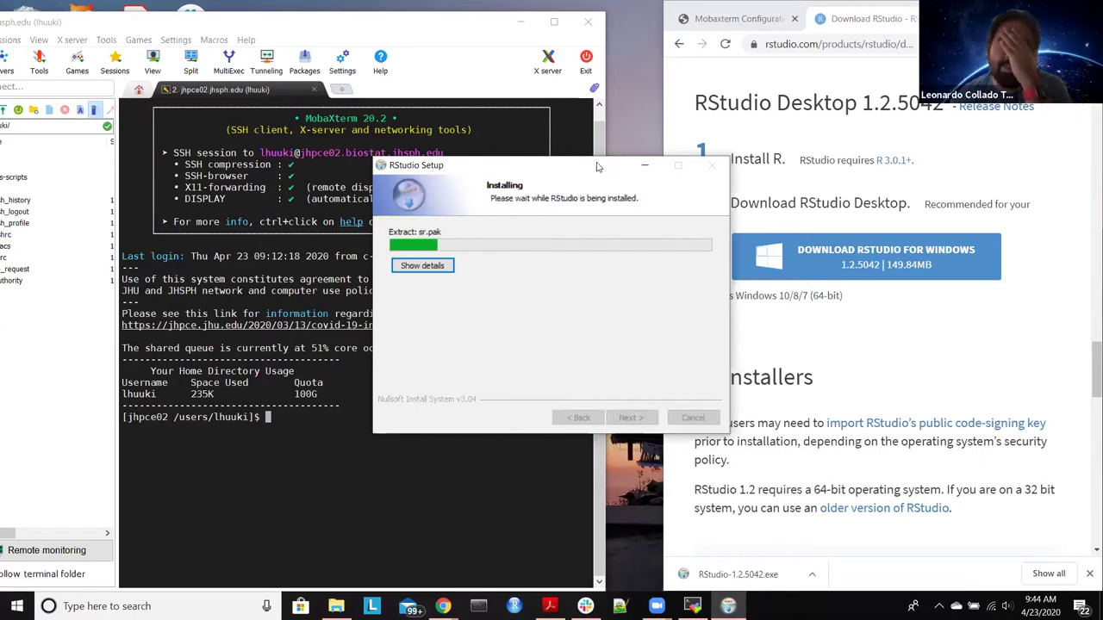
left_click_drag(598, 166, 512, 146)
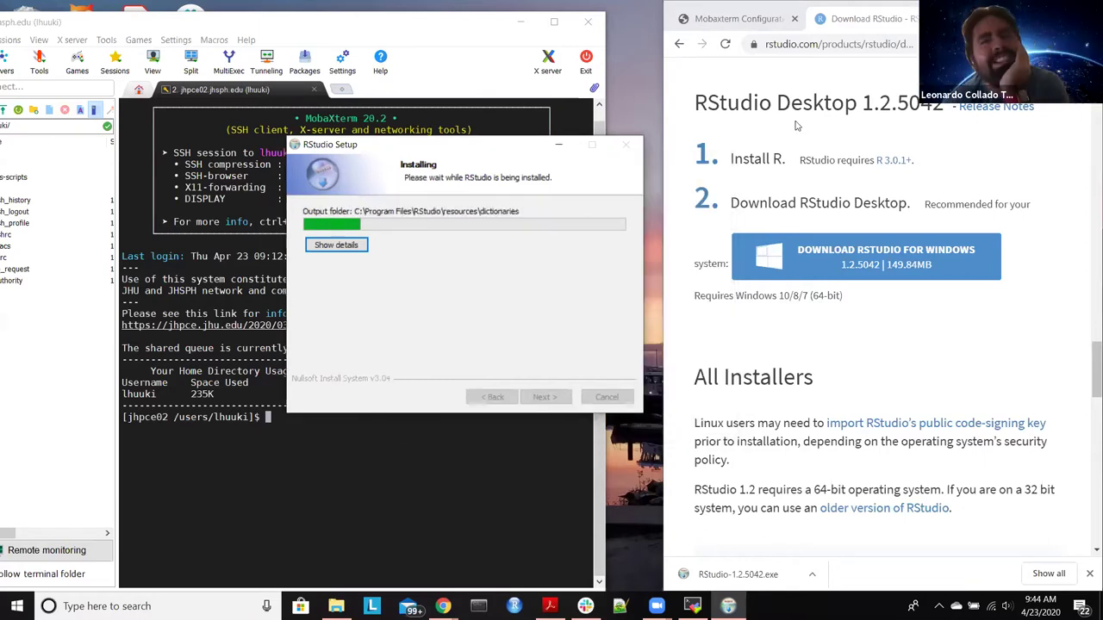
Step: Move the JHPCE Windows Setup notes tab into the other browser window and minimize the PDF window
mouse_move(442, 606)
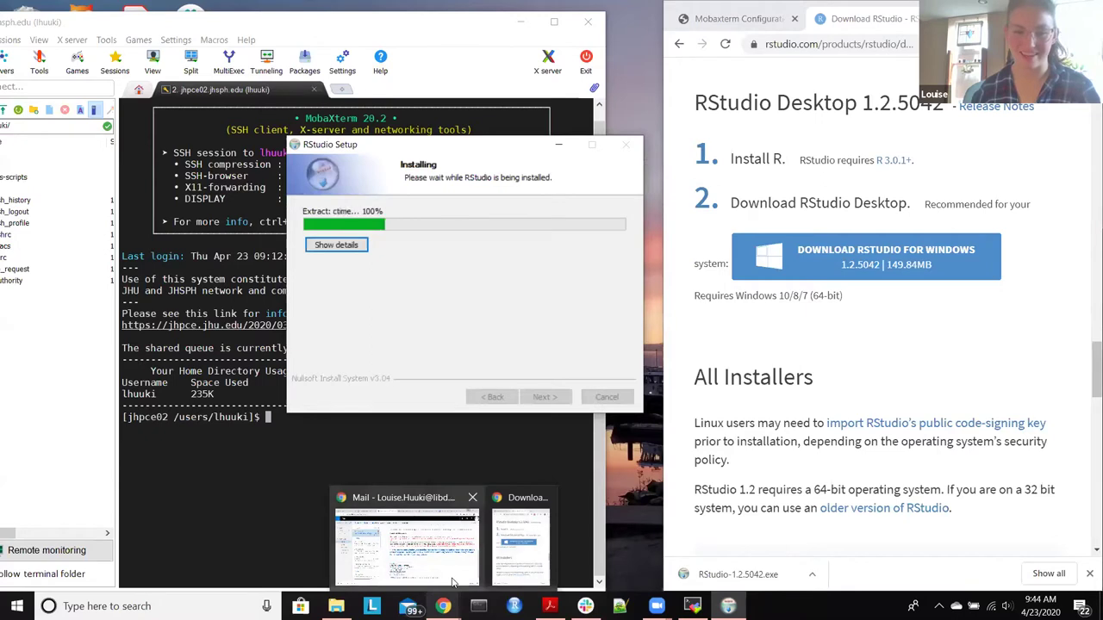
mouse_move(452, 583)
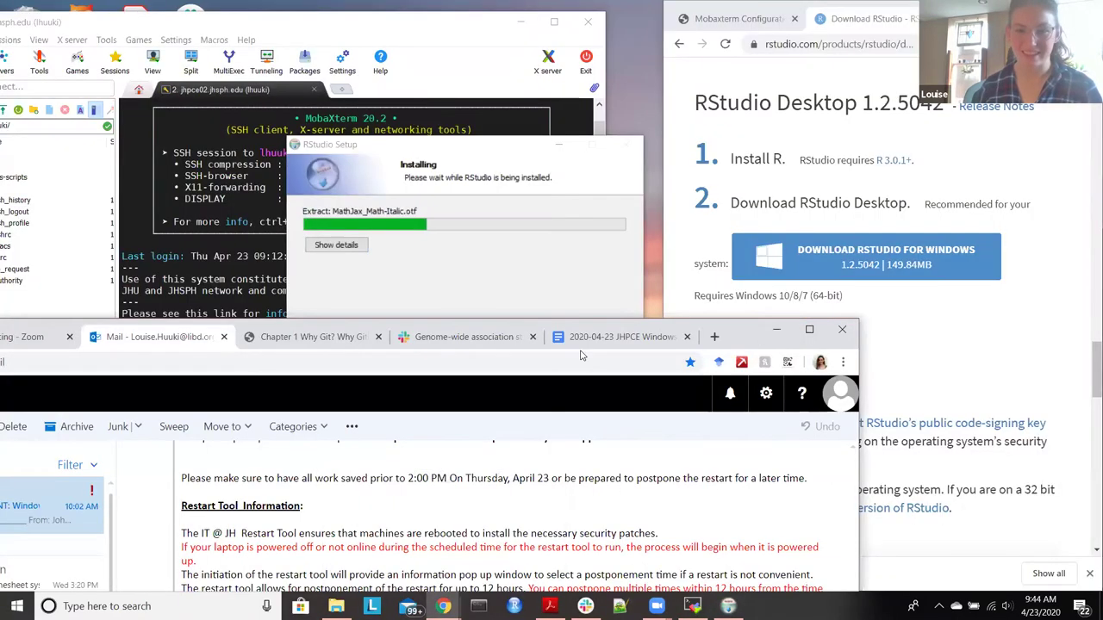
left_click(619, 336)
key("ctrl+w")
left_click(910, 10)
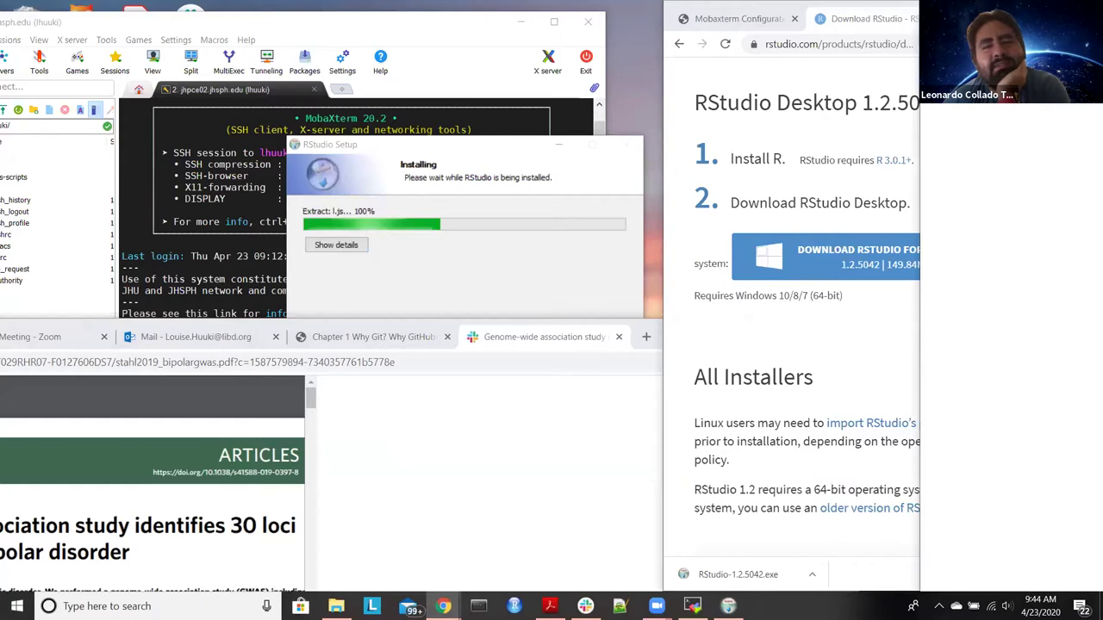
key("ctrl+shift+t")
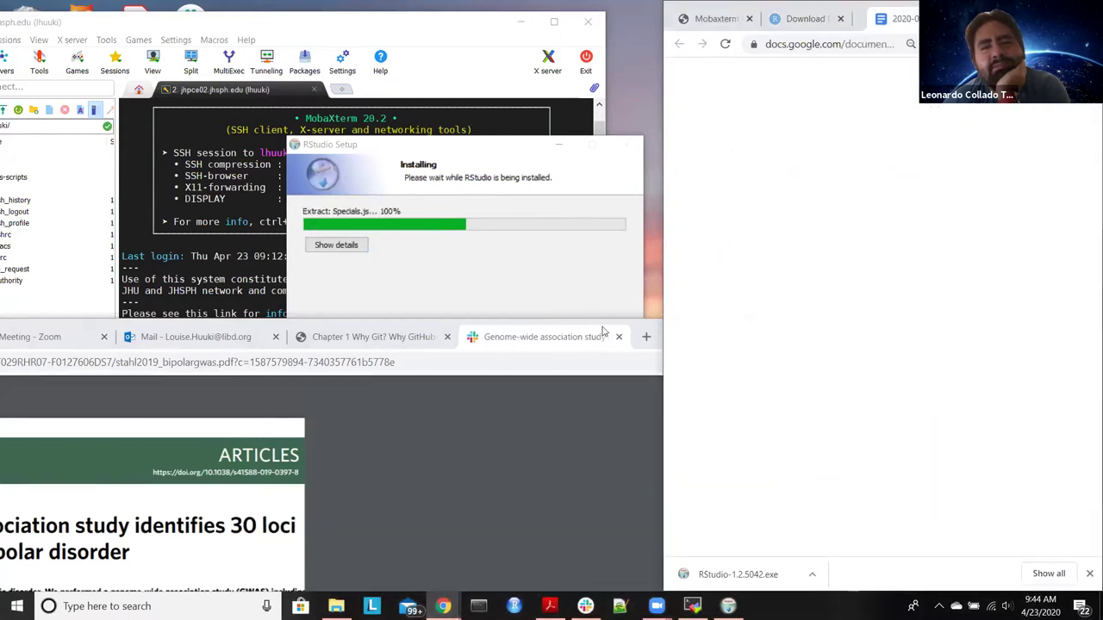
left_click(638, 330)
left_click_drag(638, 330, 659, 334)
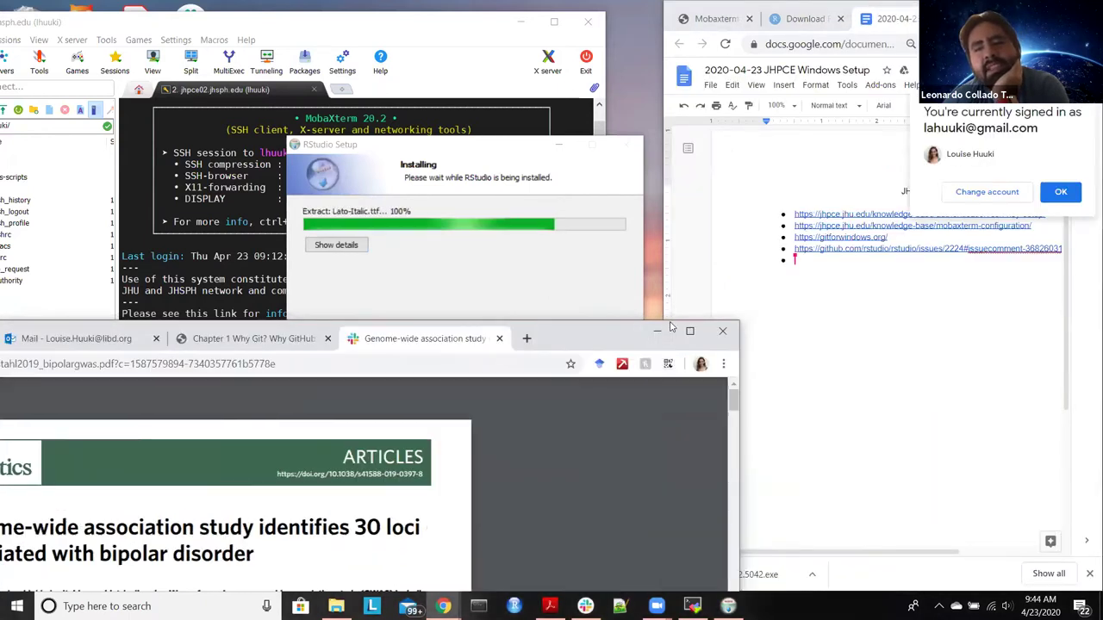
left_click(666, 337)
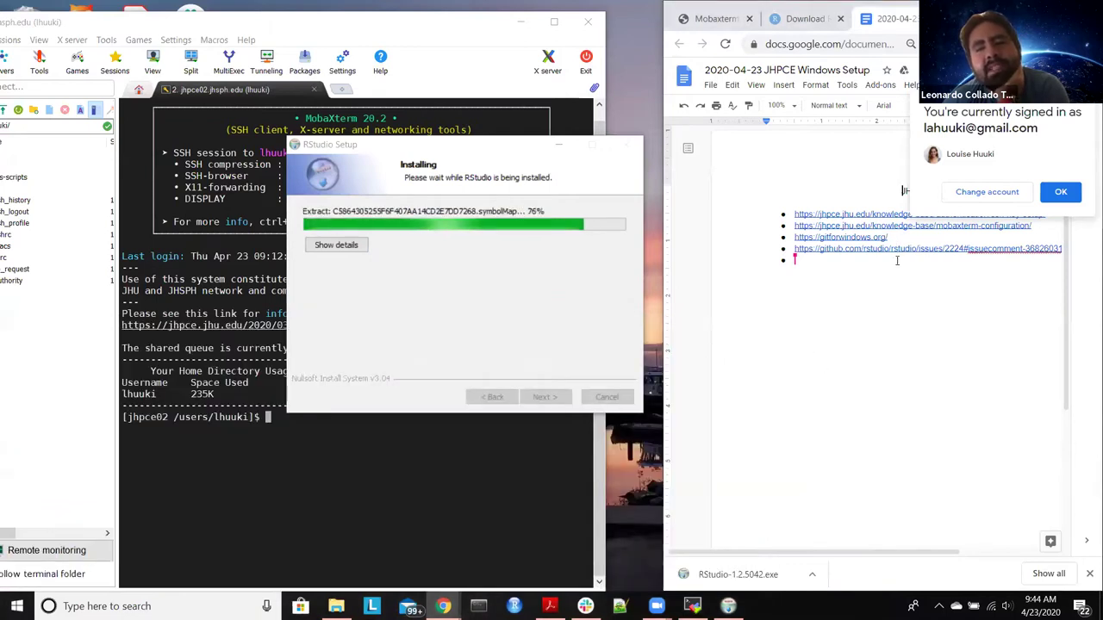
left_click_drag(791, 552, 840, 551)
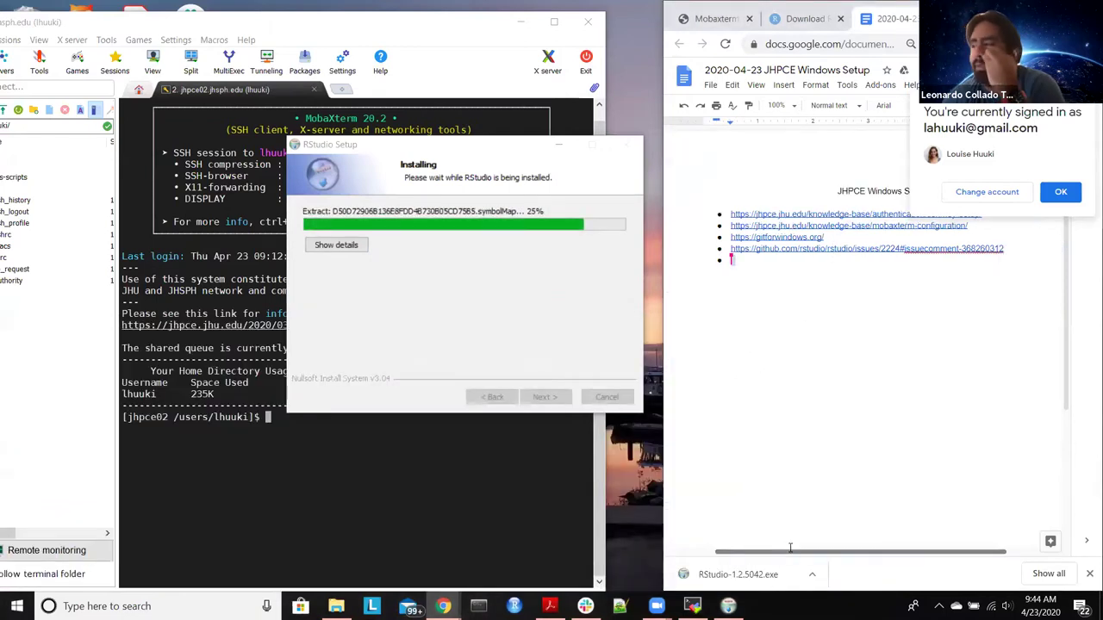
Step: Open the GitHub issue #2224 link from the notes in a new tab and read it
left_click(840, 250)
left_click(818, 266)
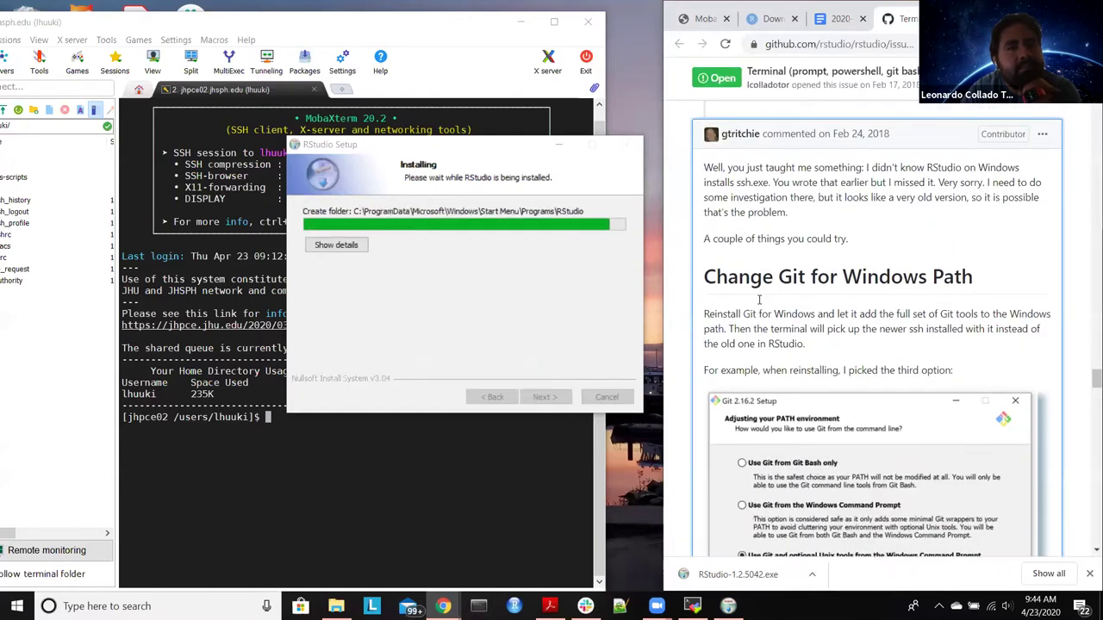
scroll(758, 296, "up", 6)
scroll(760, 305, "up", 3)
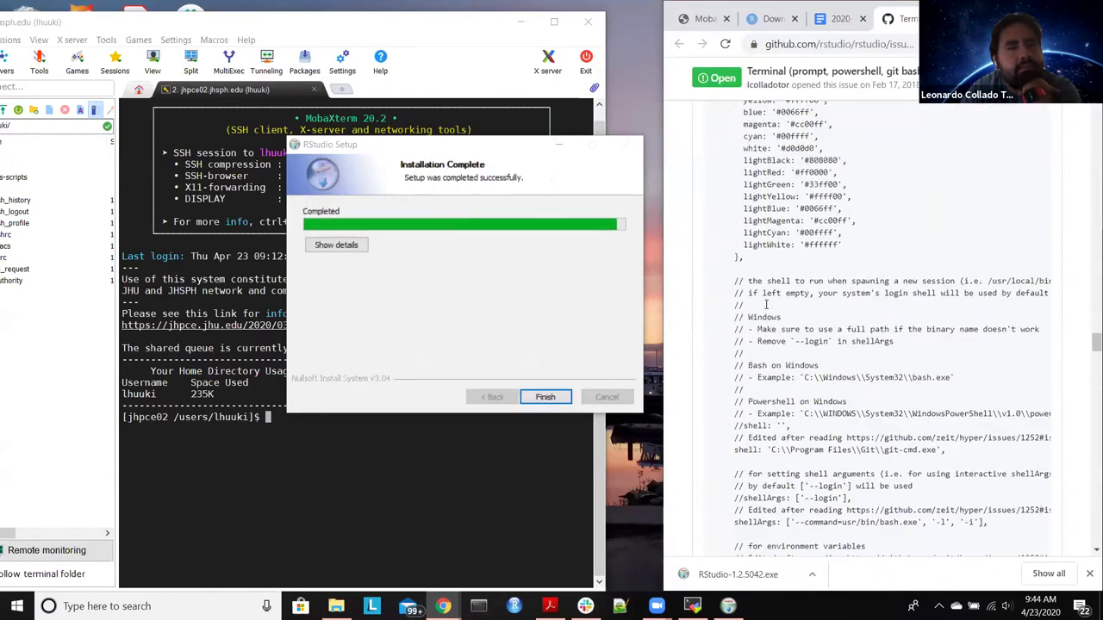
scroll(724, 298, "down", 9)
scroll(696, 293, "down", 10)
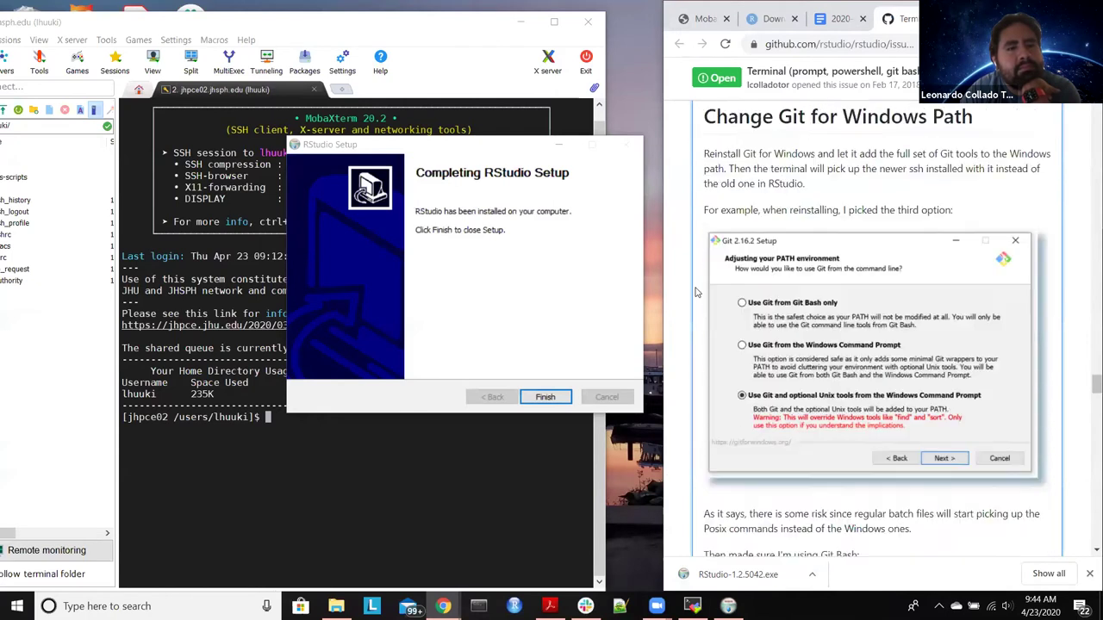
scroll(728, 304, "up", 5)
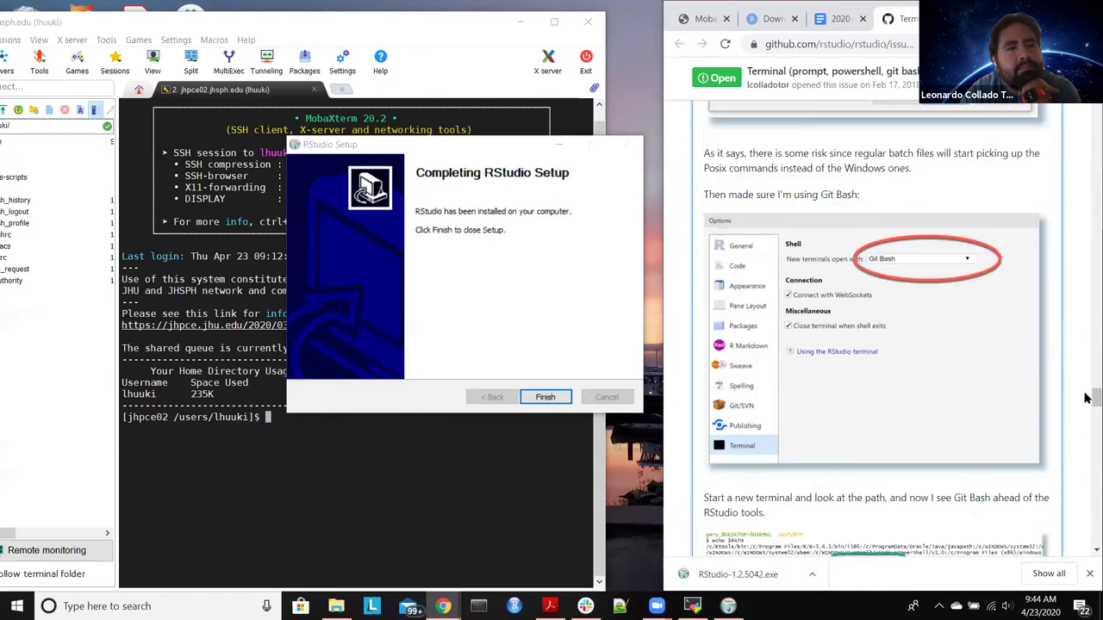
scroll(1086, 314, "up", 15)
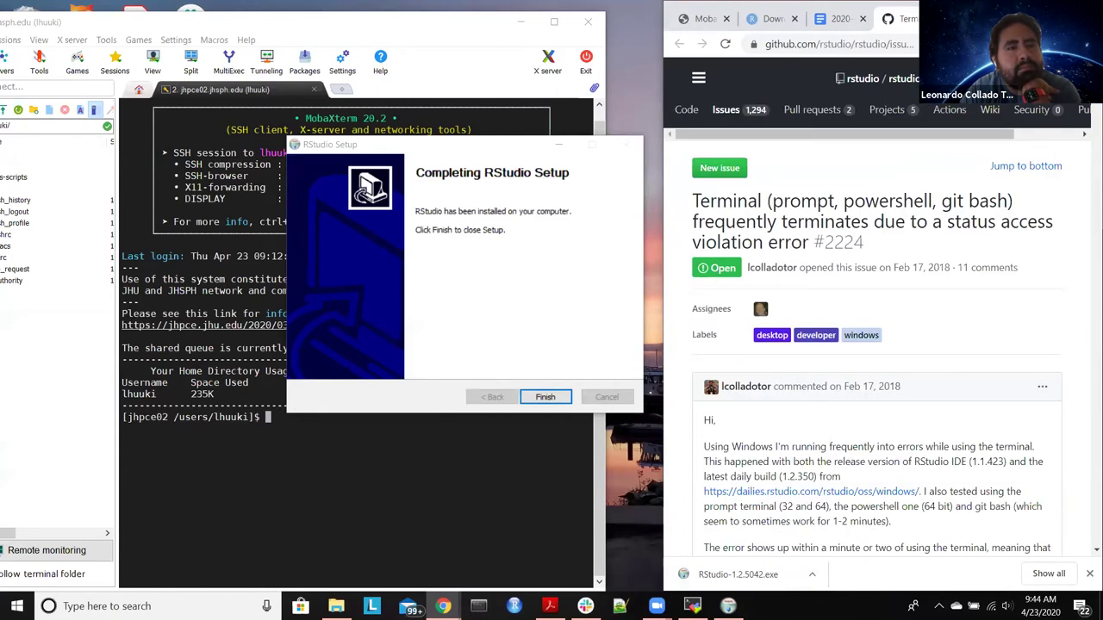
left_click_drag(657, 446, 606, 437)
Step: Close the completed RStudio Setup wizard with Finish
left_click(517, 172)
left_click(539, 398)
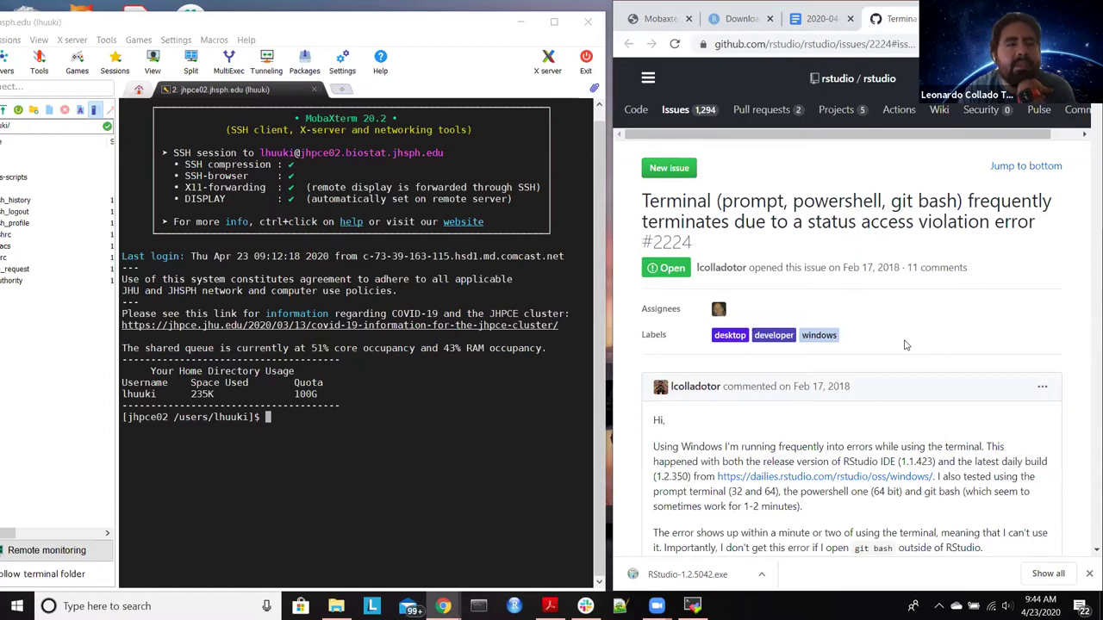
scroll(905, 345, "down", 3)
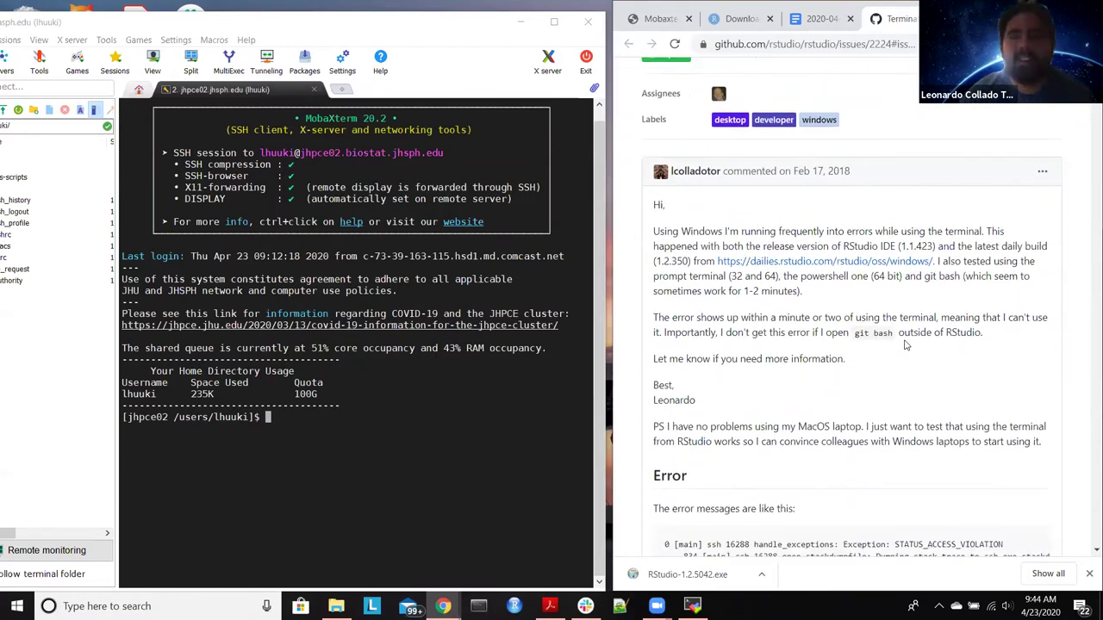
scroll(905, 345, "down", 2)
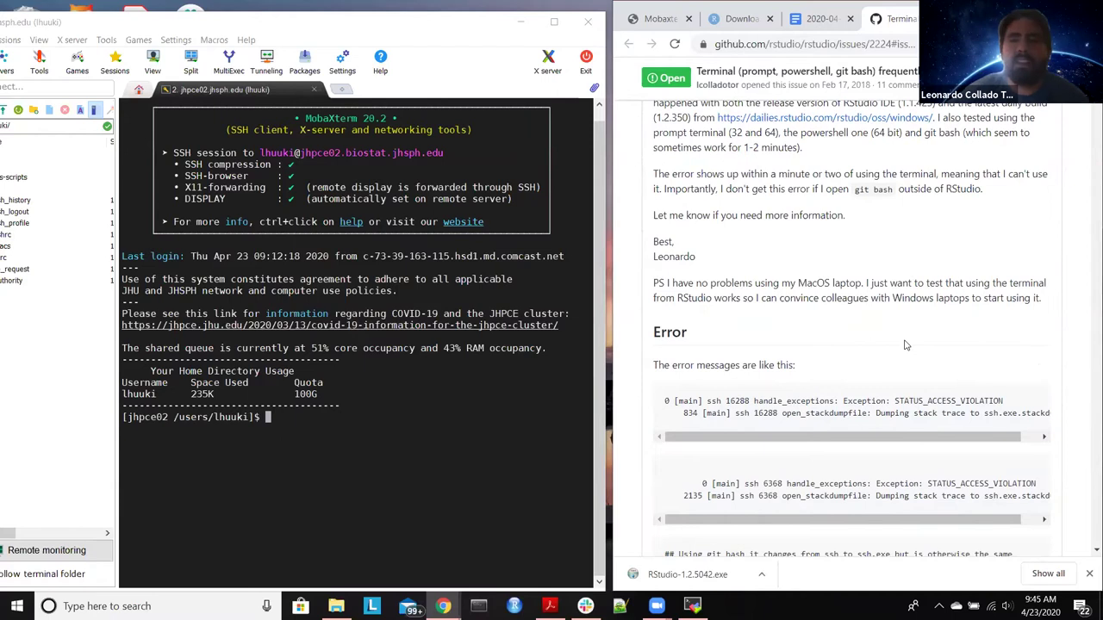
scroll(905, 345, "down", 6)
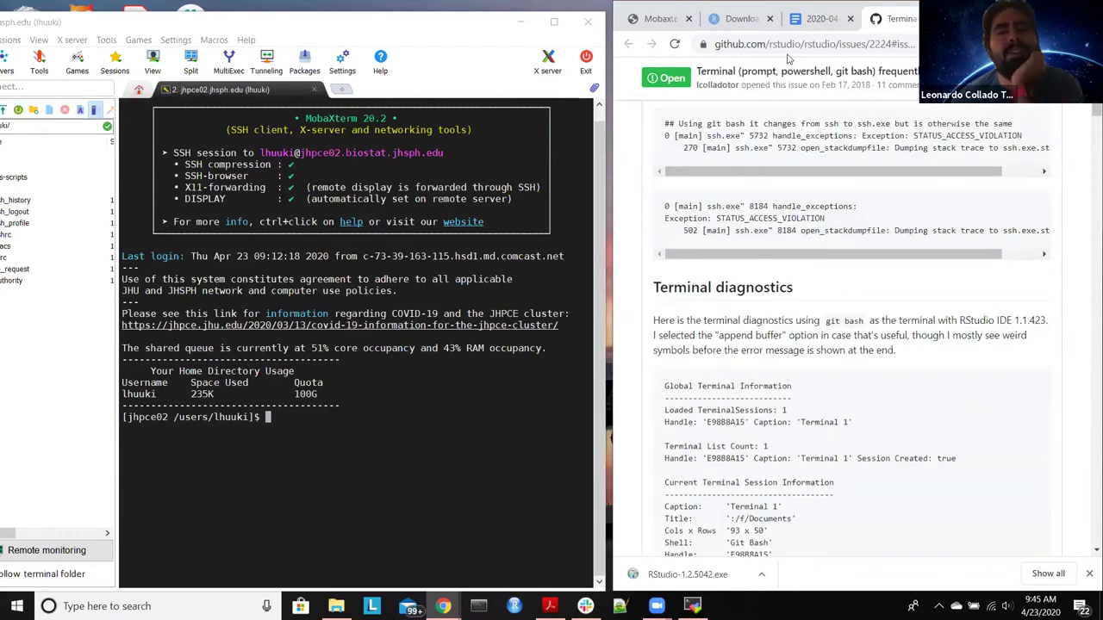
Step: Download the Git for Windows 2.26.2 64-bit installer from gitforwindows.org and open Downloads
key("ctrl+shift+Tab")
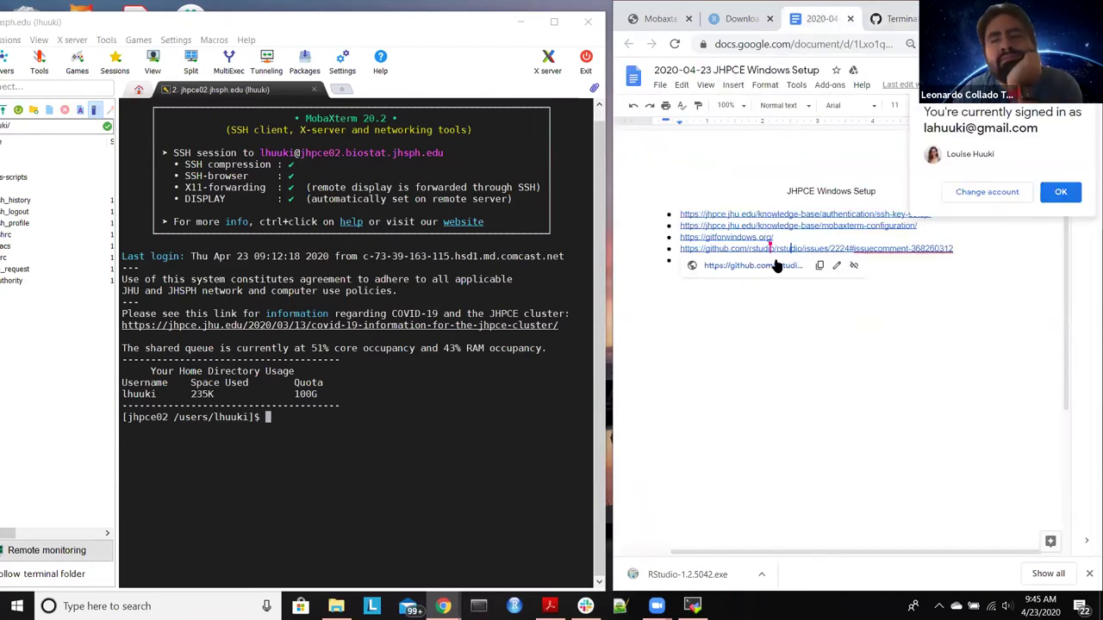
left_click(763, 269)
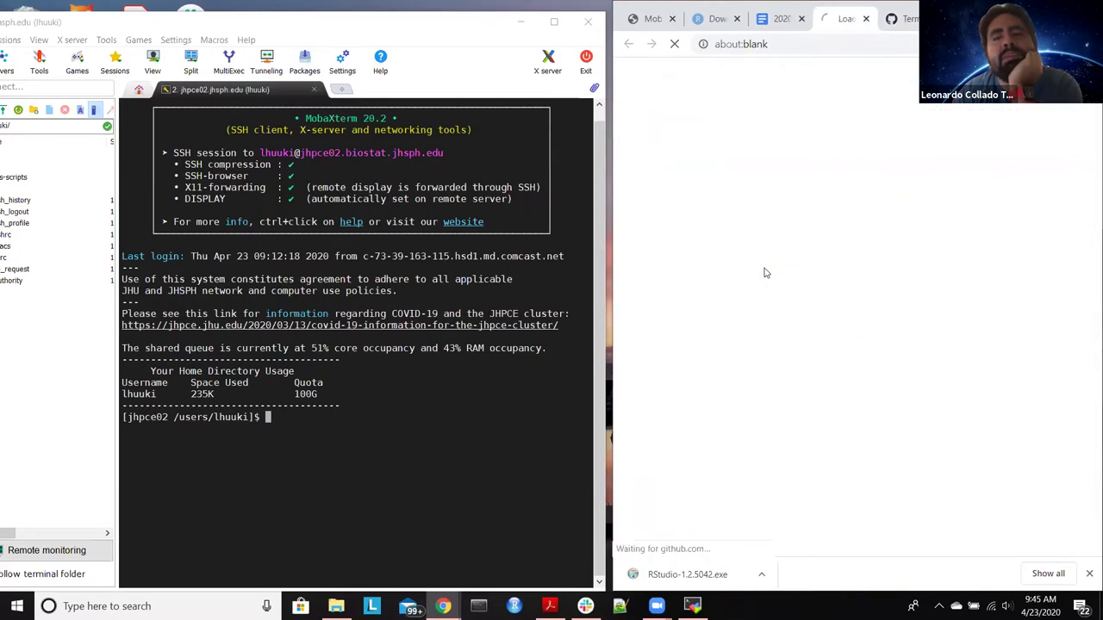
left_click(867, 18)
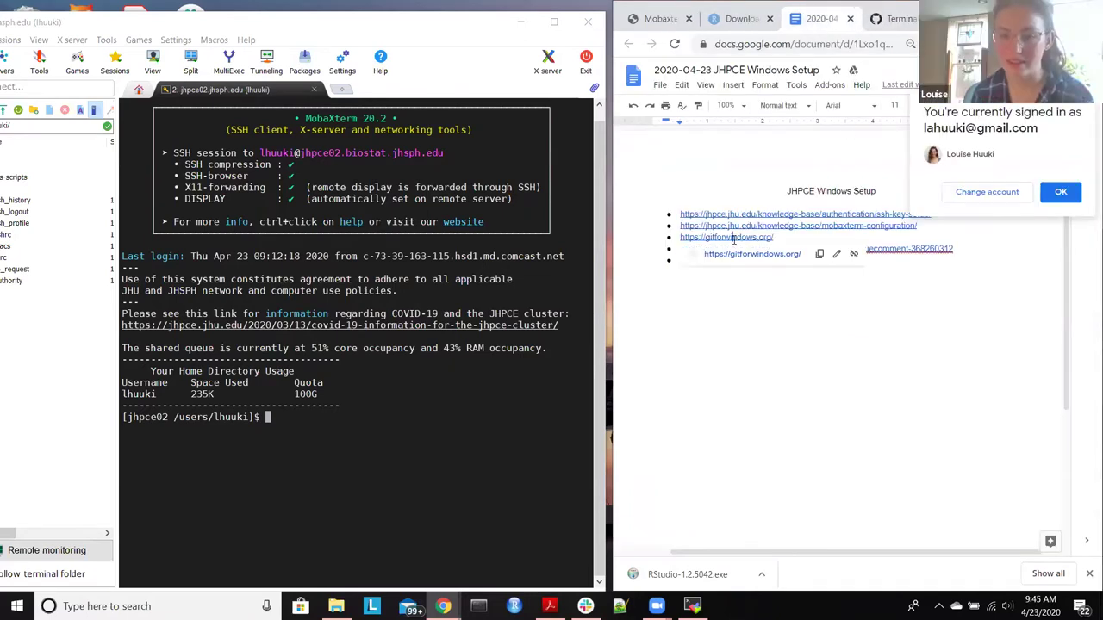
left_click(750, 254)
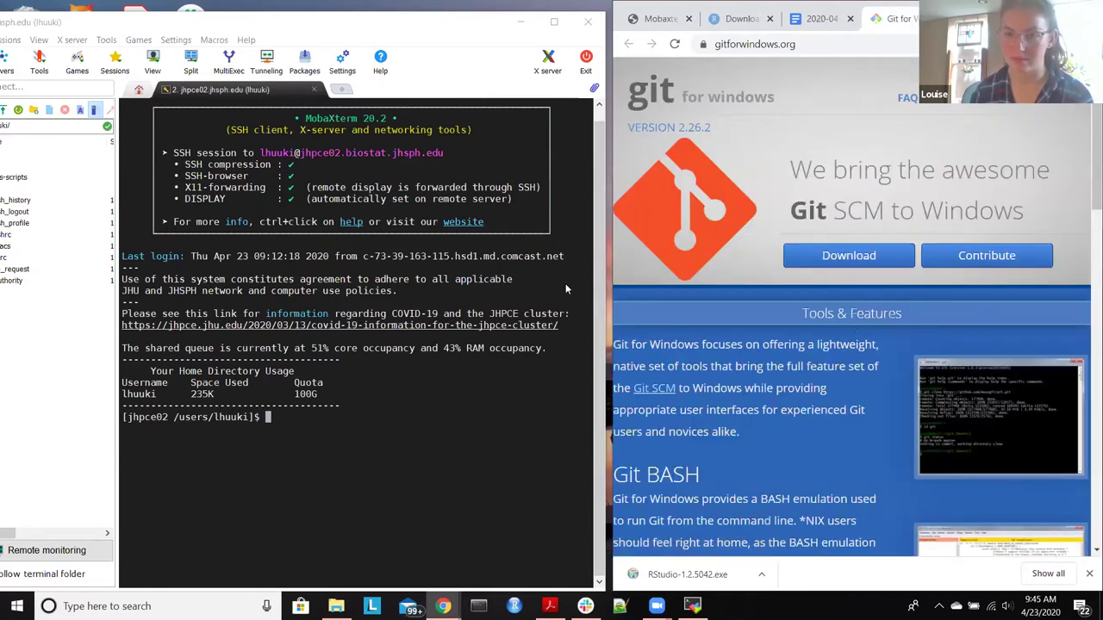
left_click_drag(566, 283, 534, 285)
left_click(877, 332)
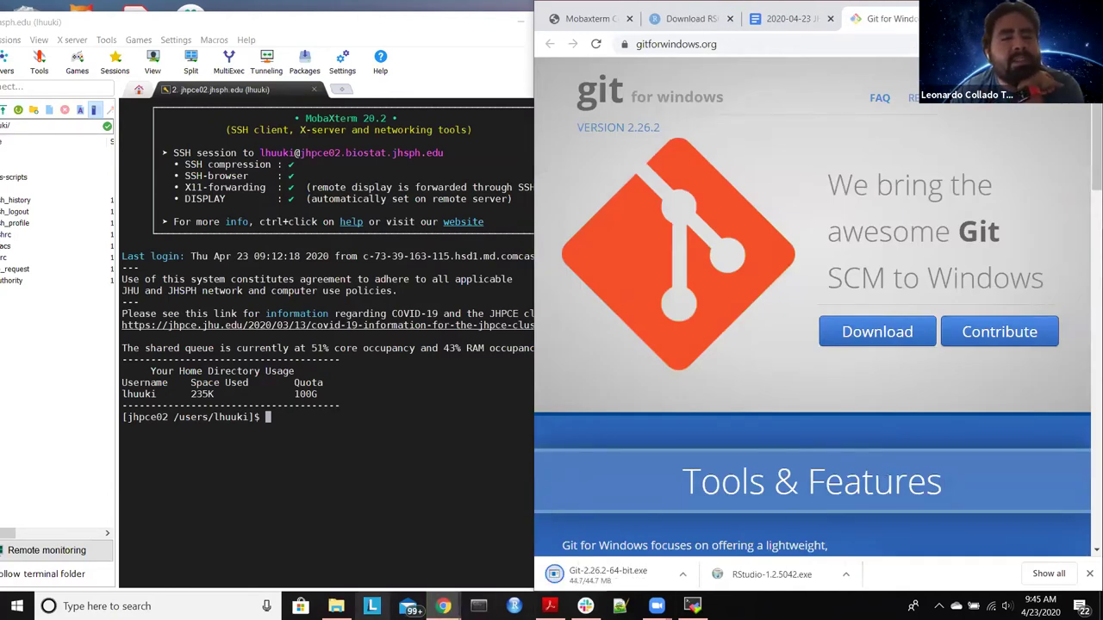
mouse_move(336, 606)
left_click(353, 560)
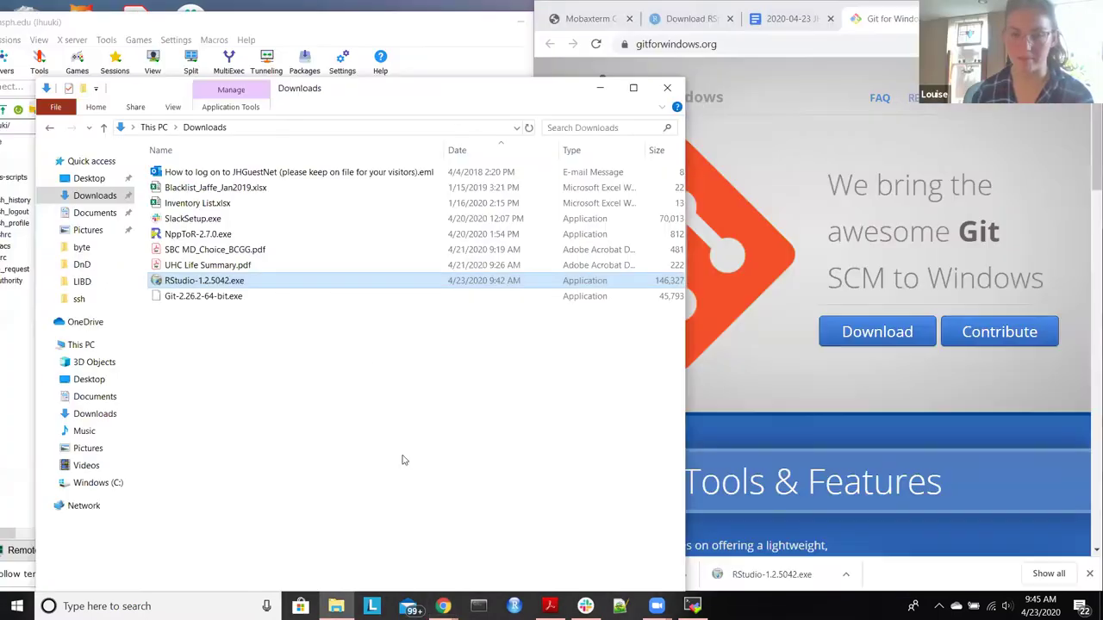
Step: Run Git-2.26.2-64-bit.exe from Downloads so setup opens on the GNU license page
double_click(248, 300)
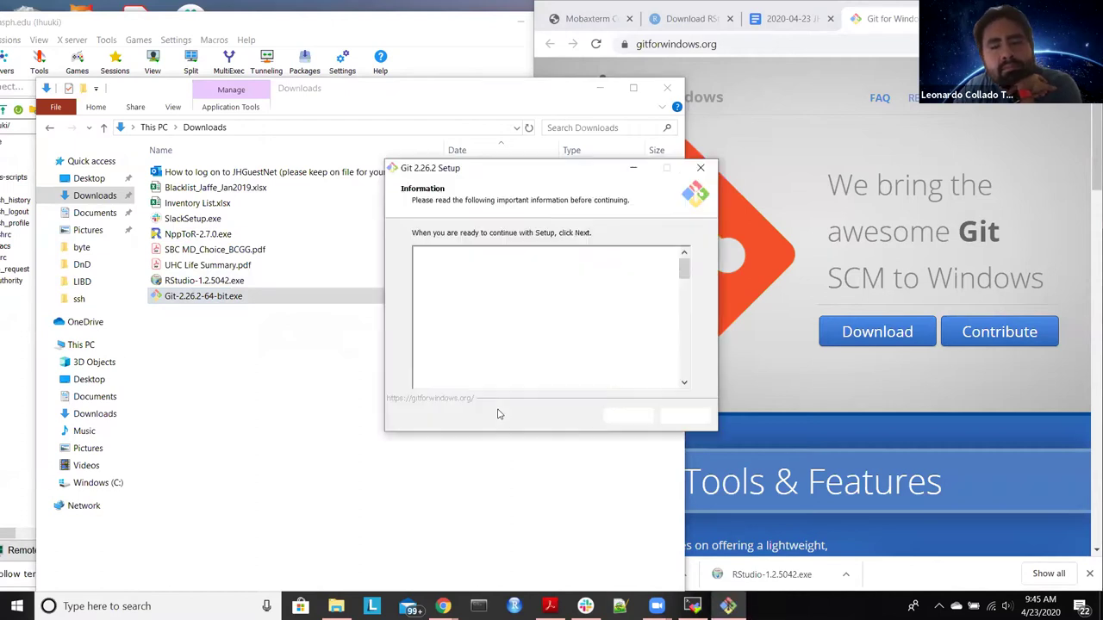
scroll(569, 319, "down", 8)
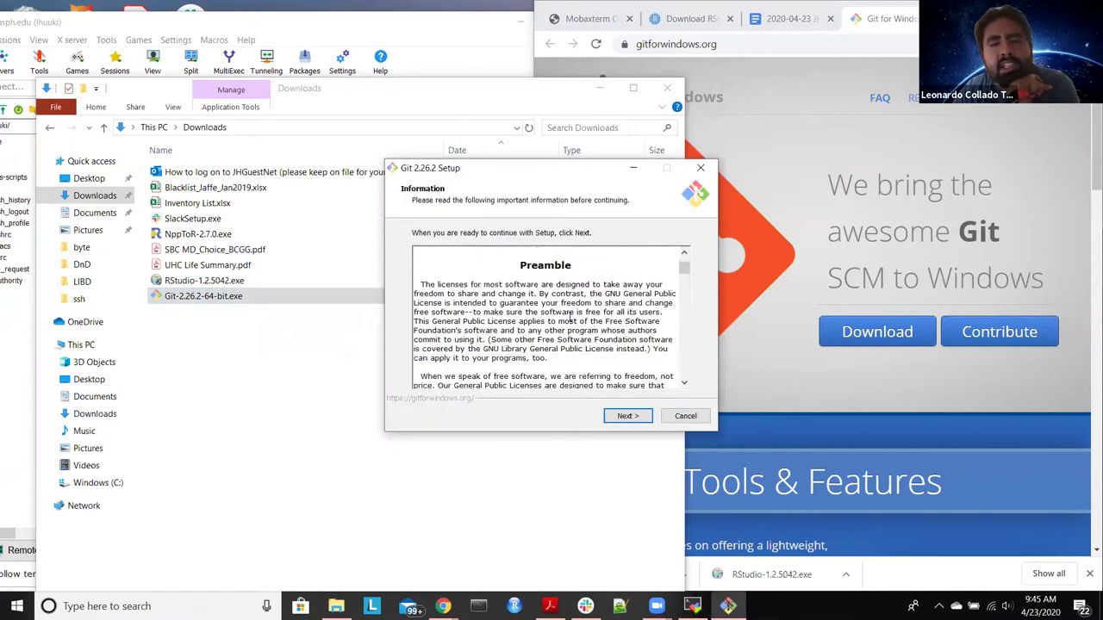
Step: Accept the license and keep the default install location, components and Start Menu folder
left_click(619, 415)
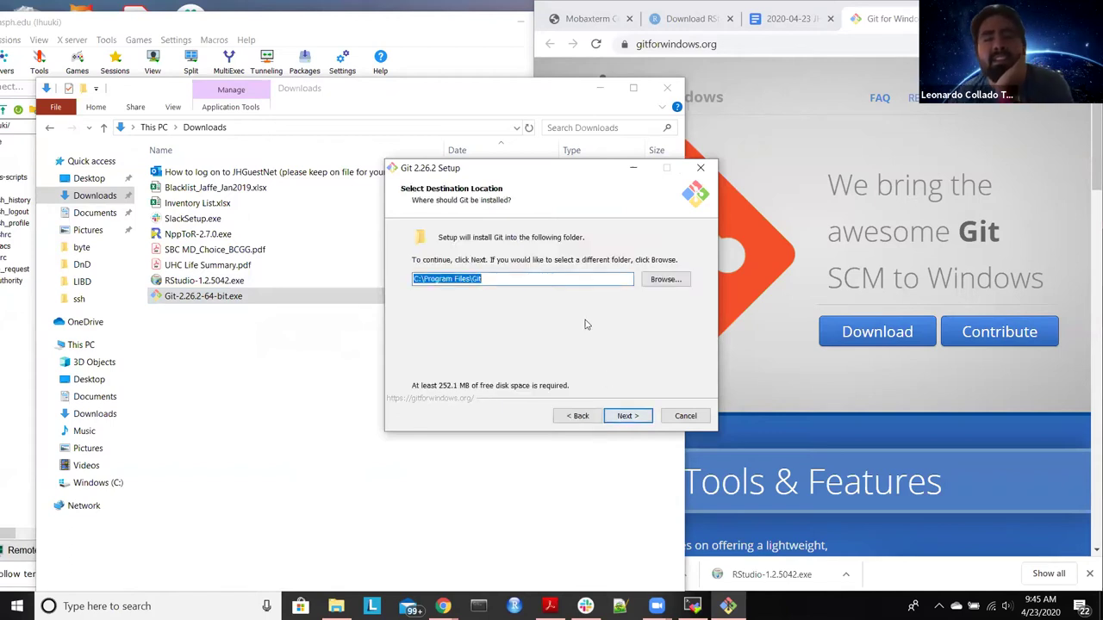
left_click(573, 280)
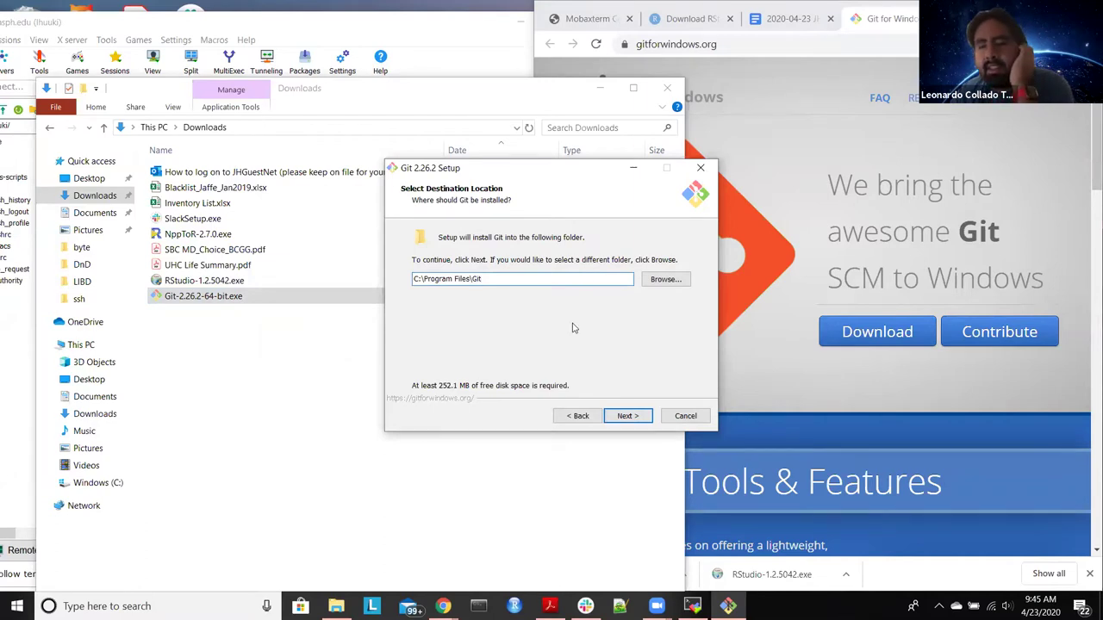
left_click(636, 418)
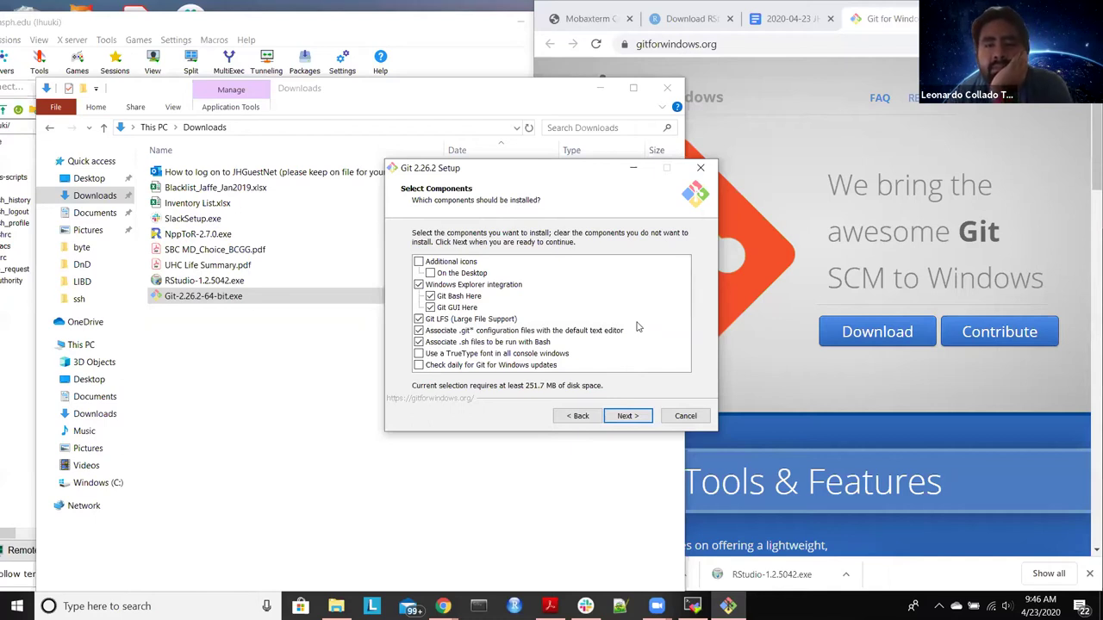
left_click(646, 415)
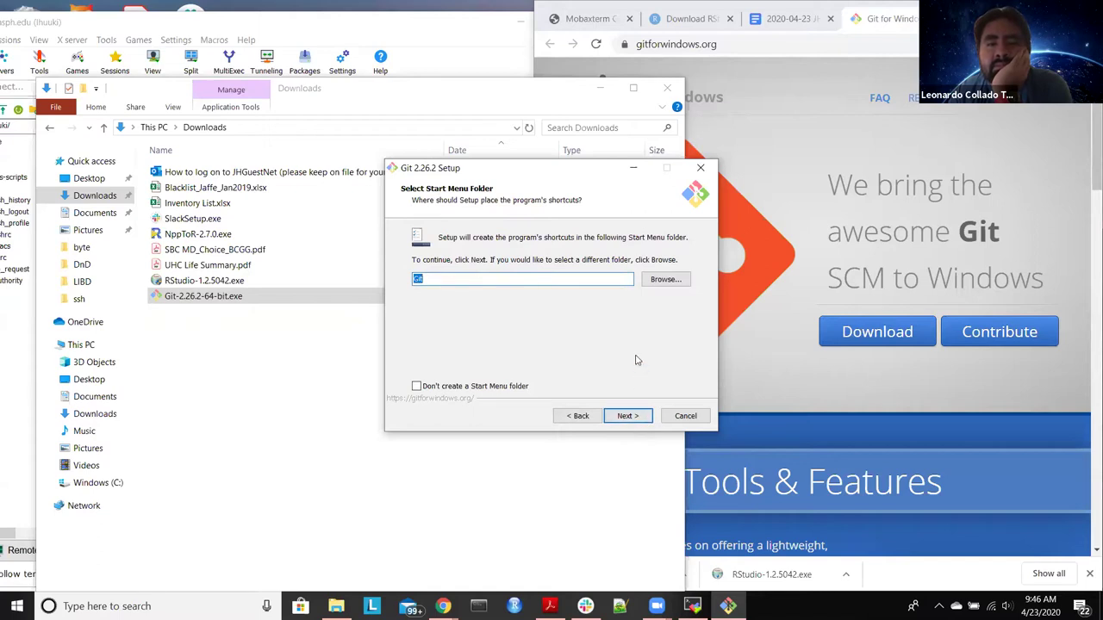
left_click(640, 420)
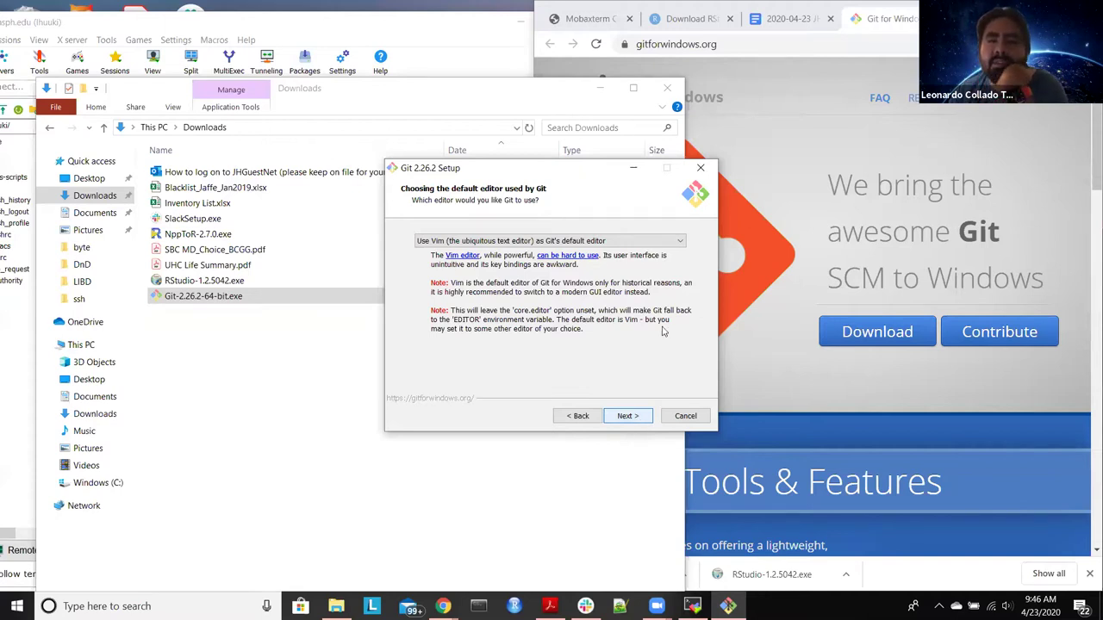
Step: Make Notepad++ Git's default editor
left_click(666, 242)
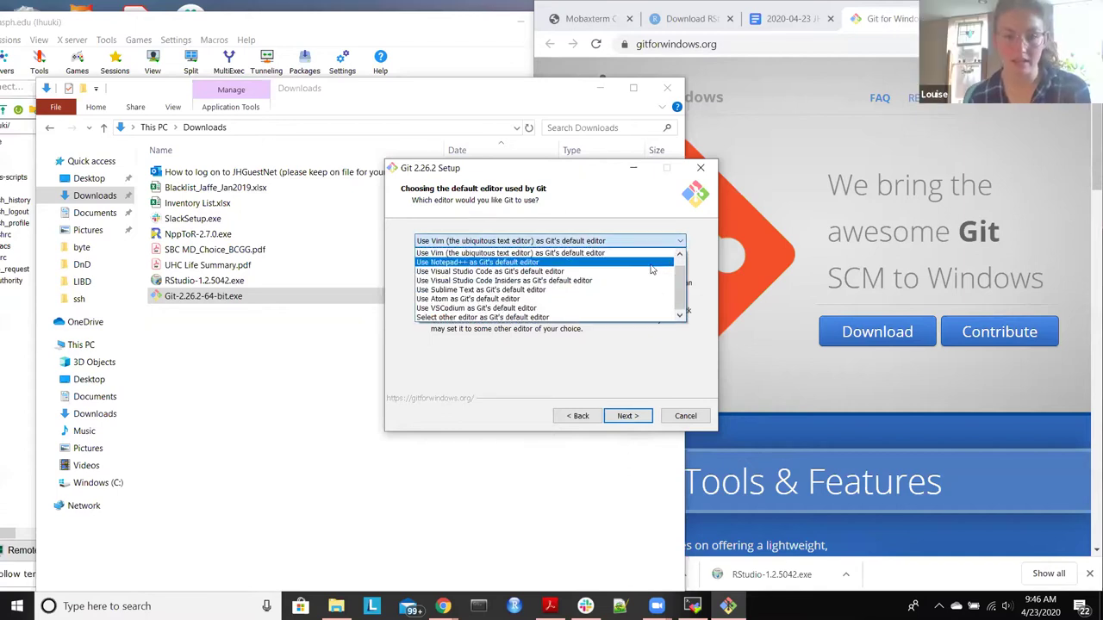
left_click(650, 263)
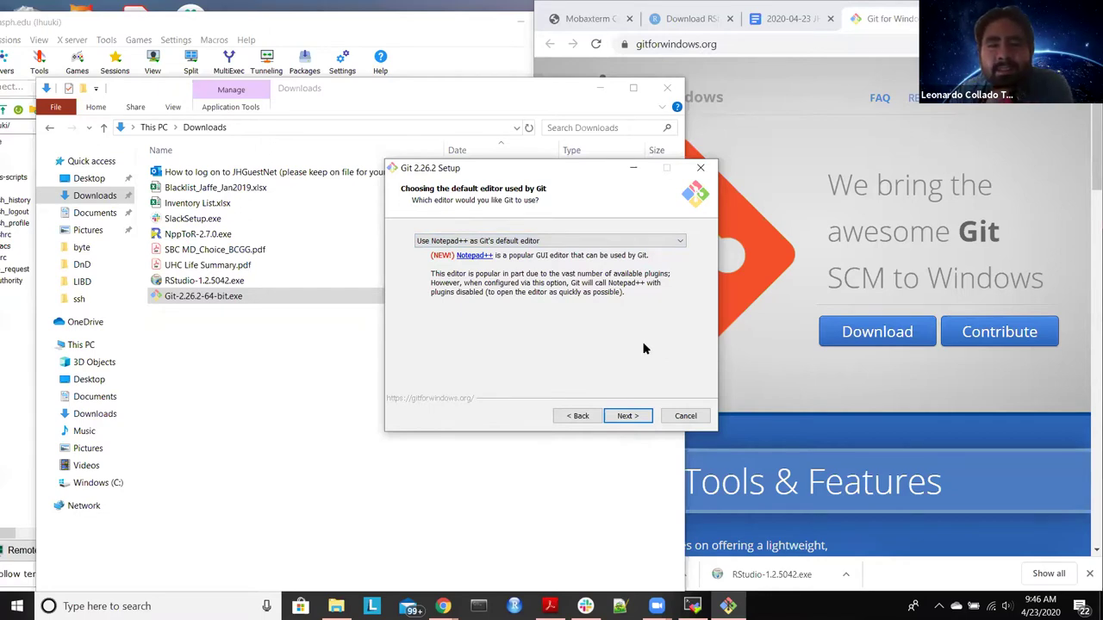
left_click(641, 416)
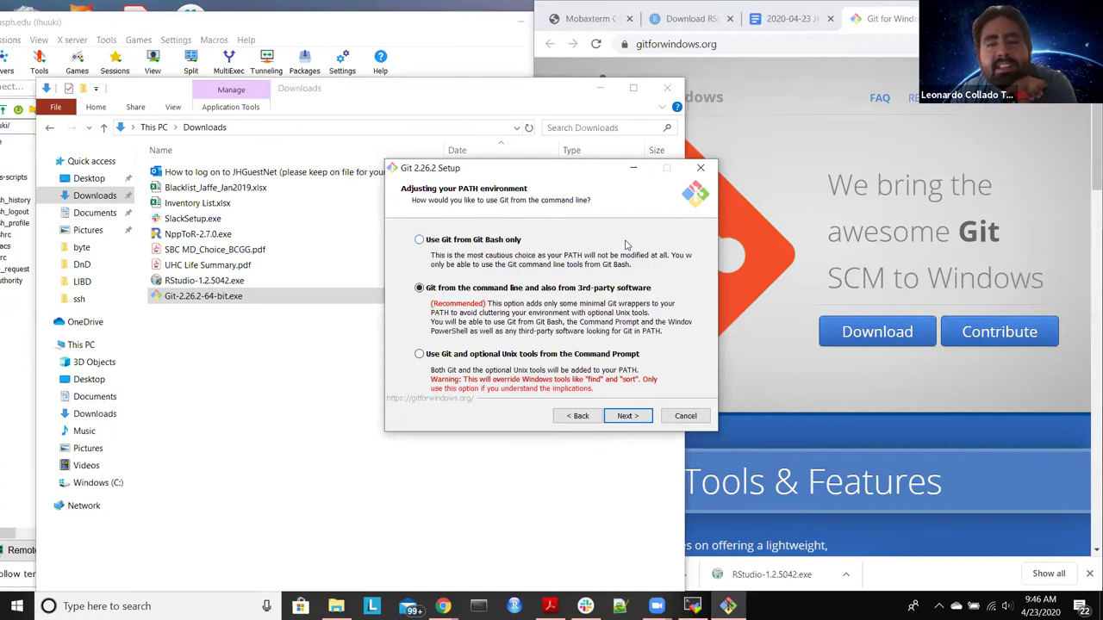
Step: Add Git and optional Unix tools to PATH, and keep OpenSSH and OpenSSL
left_click(420, 355)
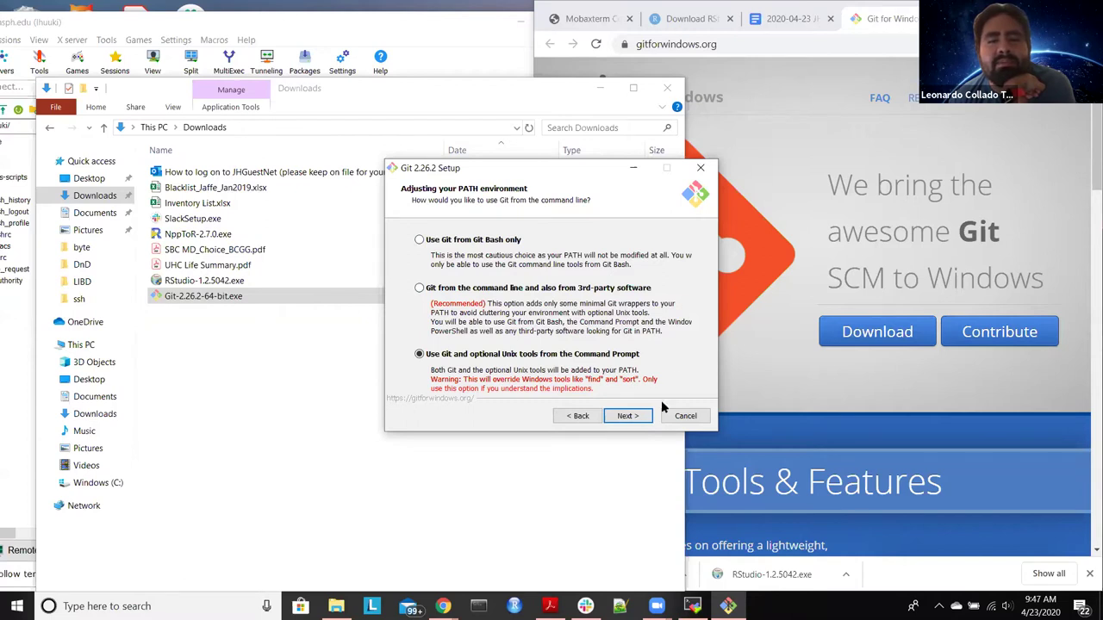
left_click(650, 418)
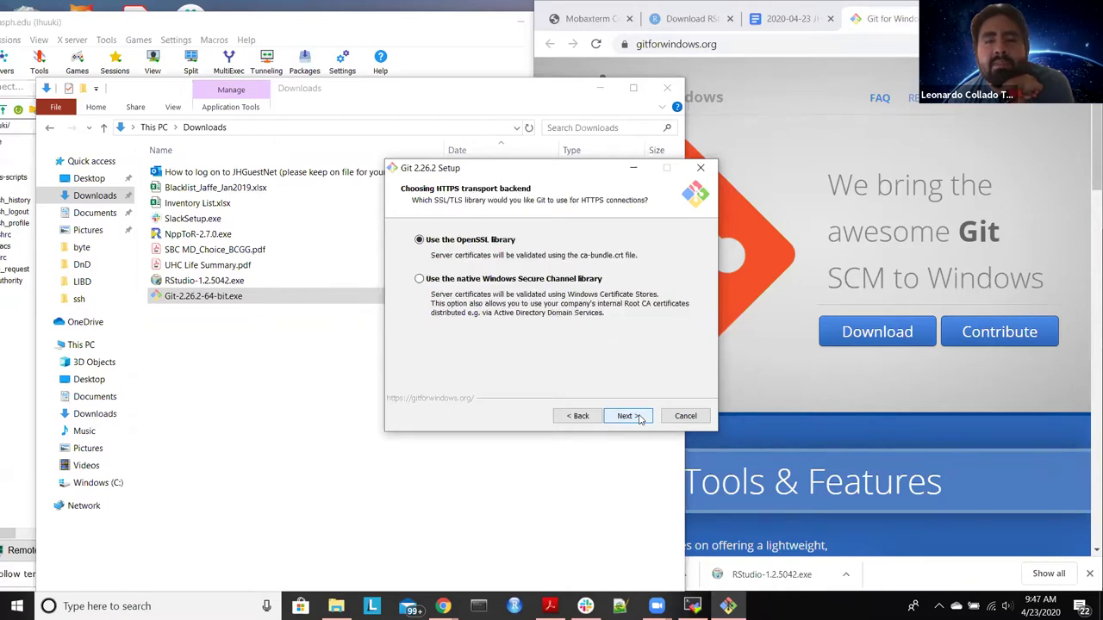
left_click(586, 420)
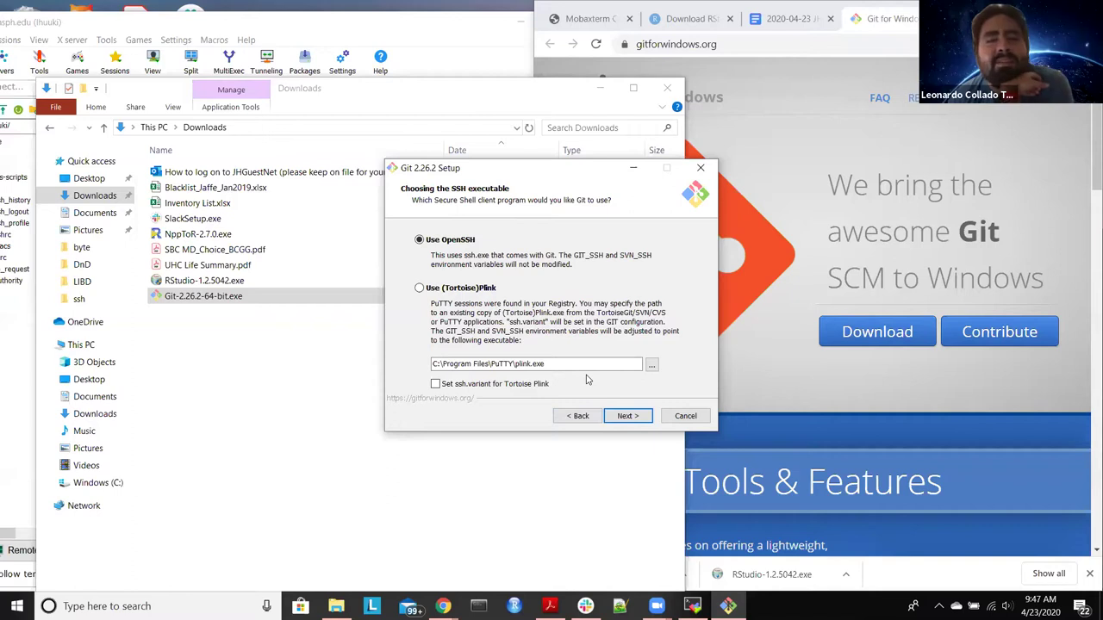
left_click(627, 416)
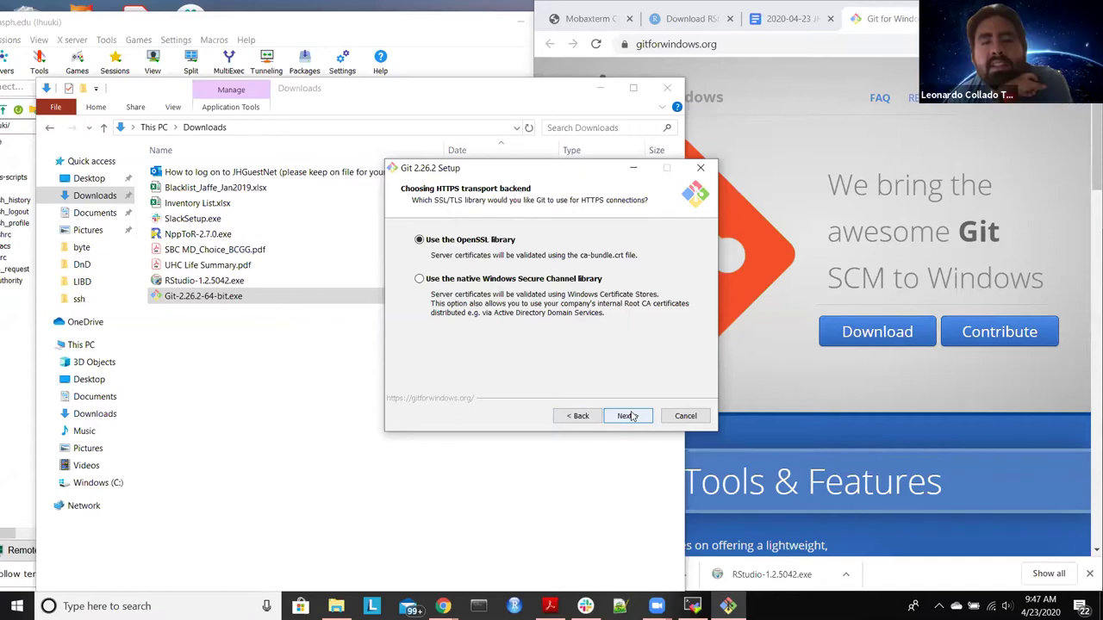
left_click(627, 416)
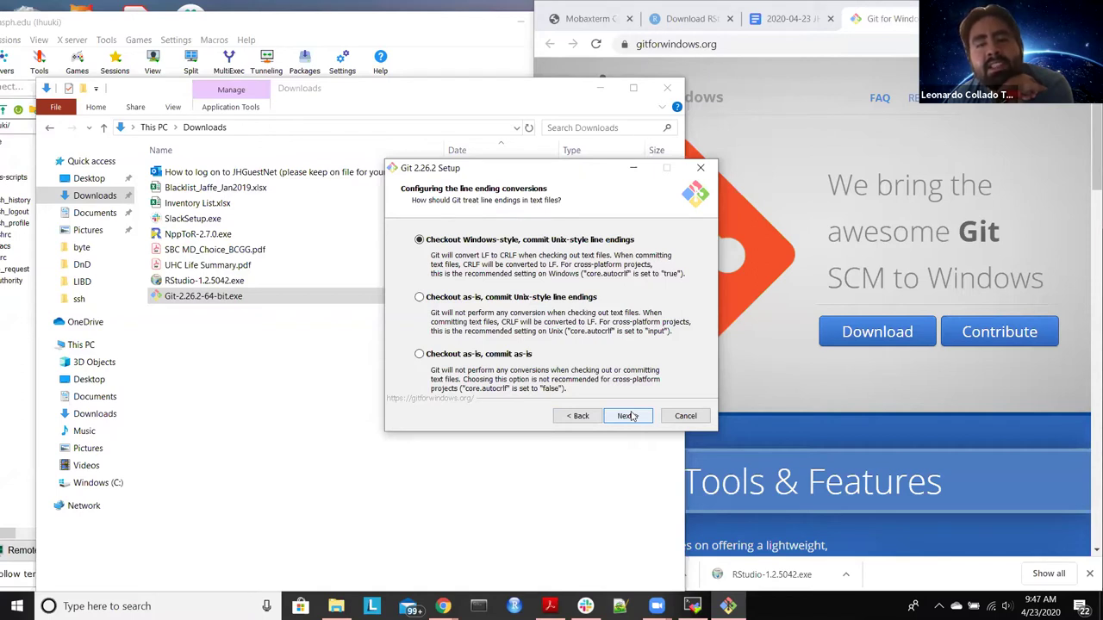
Step: Choose 'Checkout as-is, commit Unix-style line endings' and keep MinTTY as the terminal
left_click(419, 297)
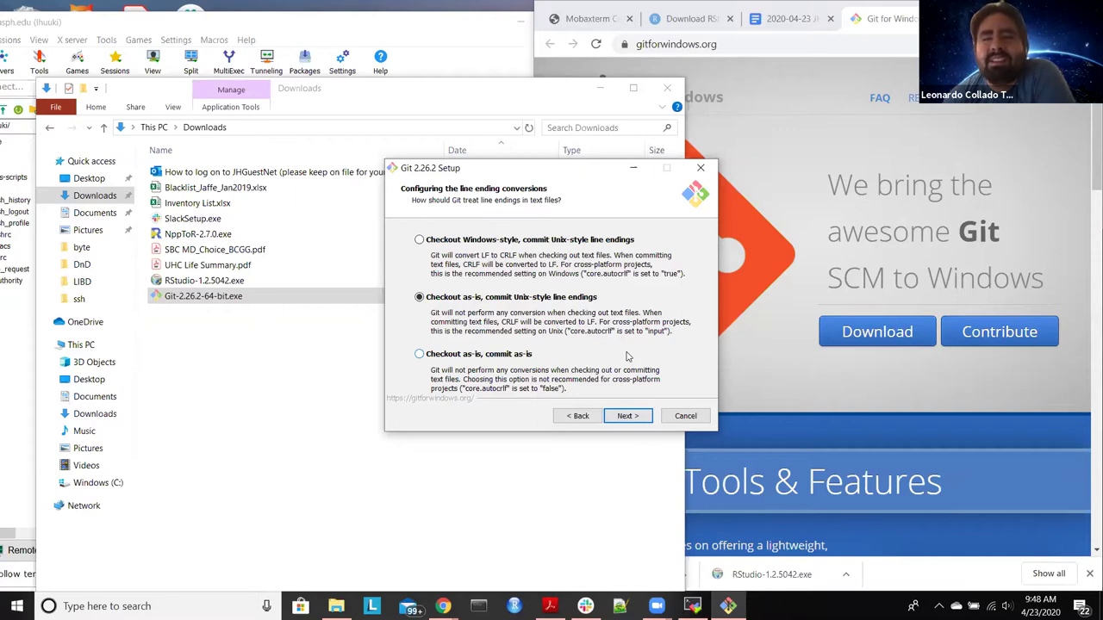
left_click(630, 416)
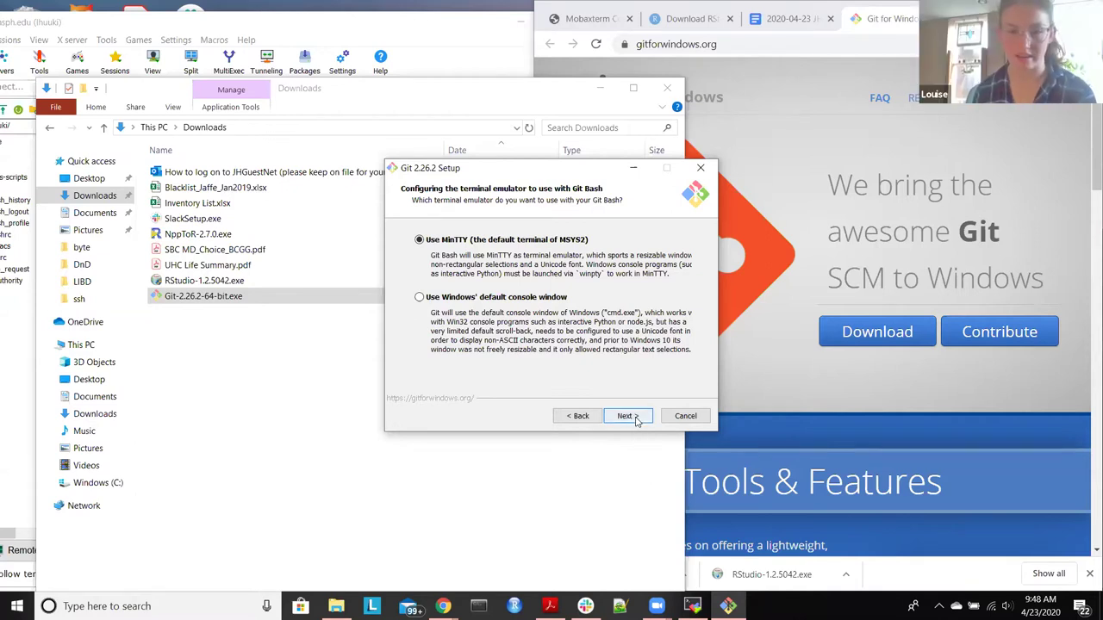
left_click(626, 416)
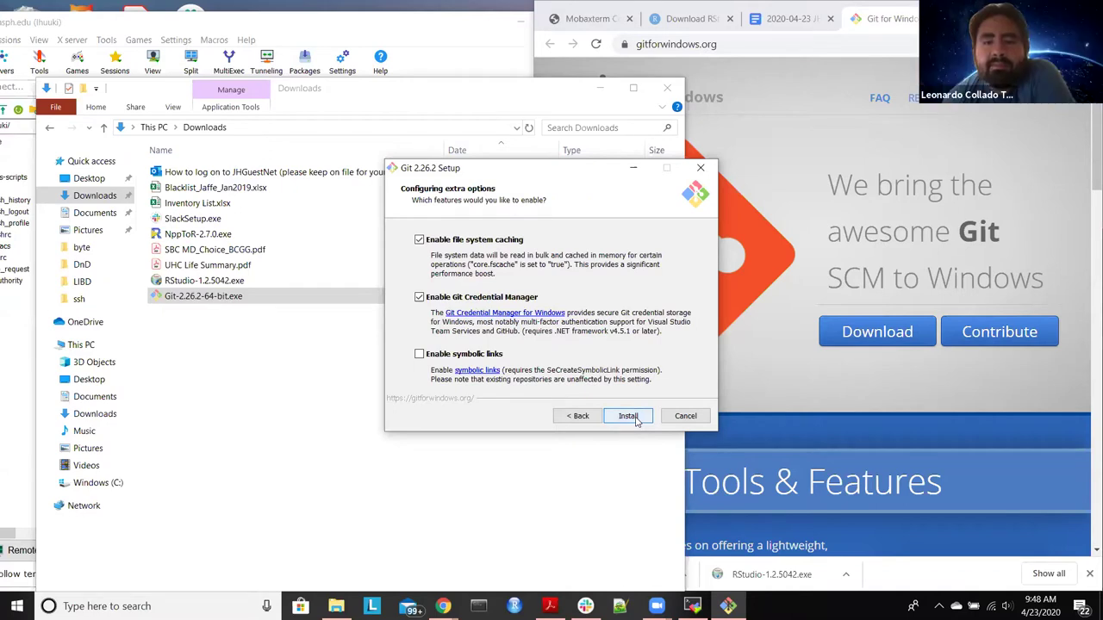
Step: Start the Git installation and launch PuTTYgen by searching 'puttygen' in the Start menu
left_click(631, 417)
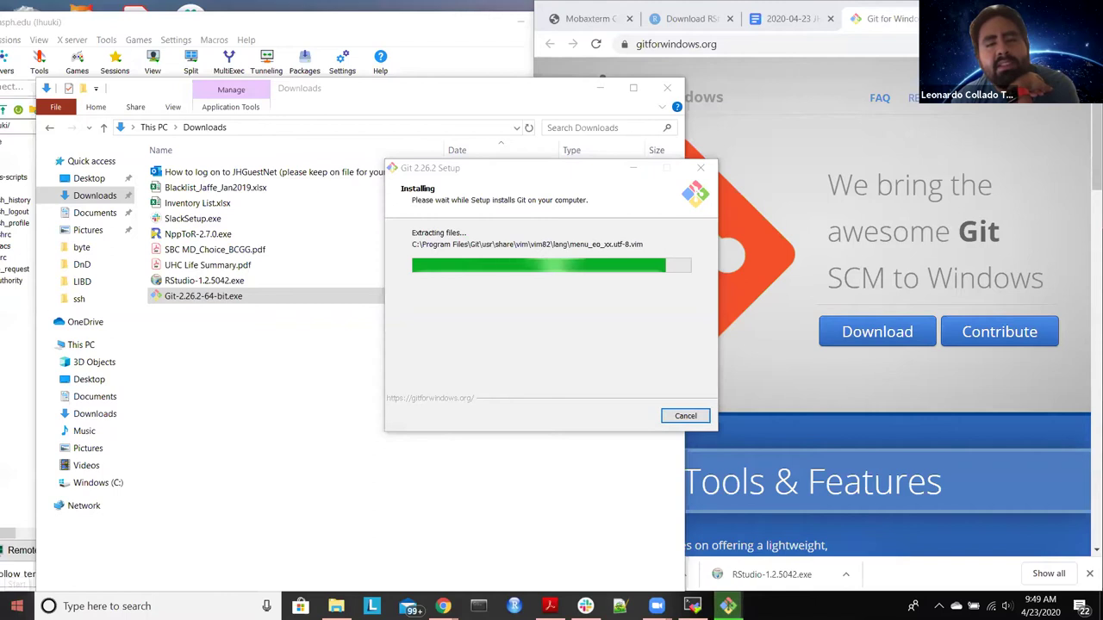
left_click(17, 605)
type("putty")
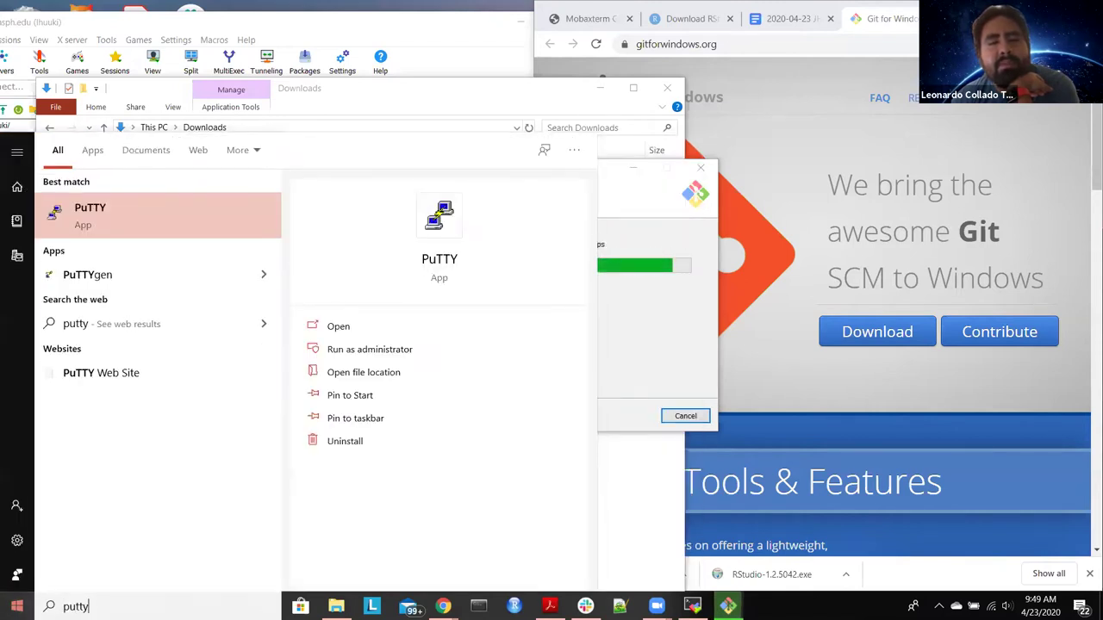
type("_k")
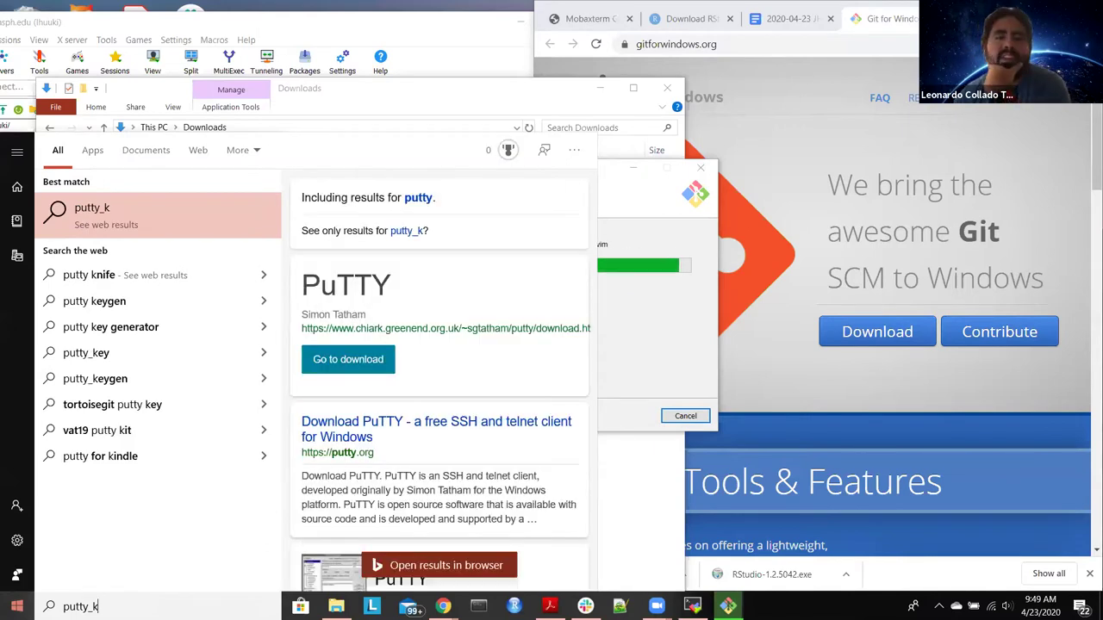
key("BackSpace")
type("gen")
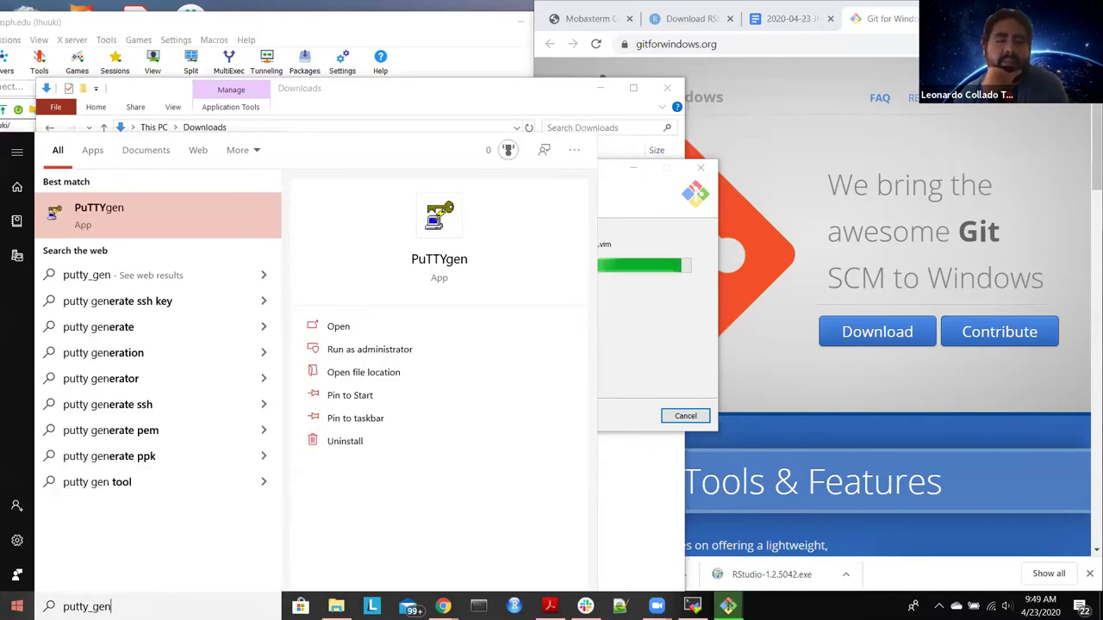
left_click(109, 223)
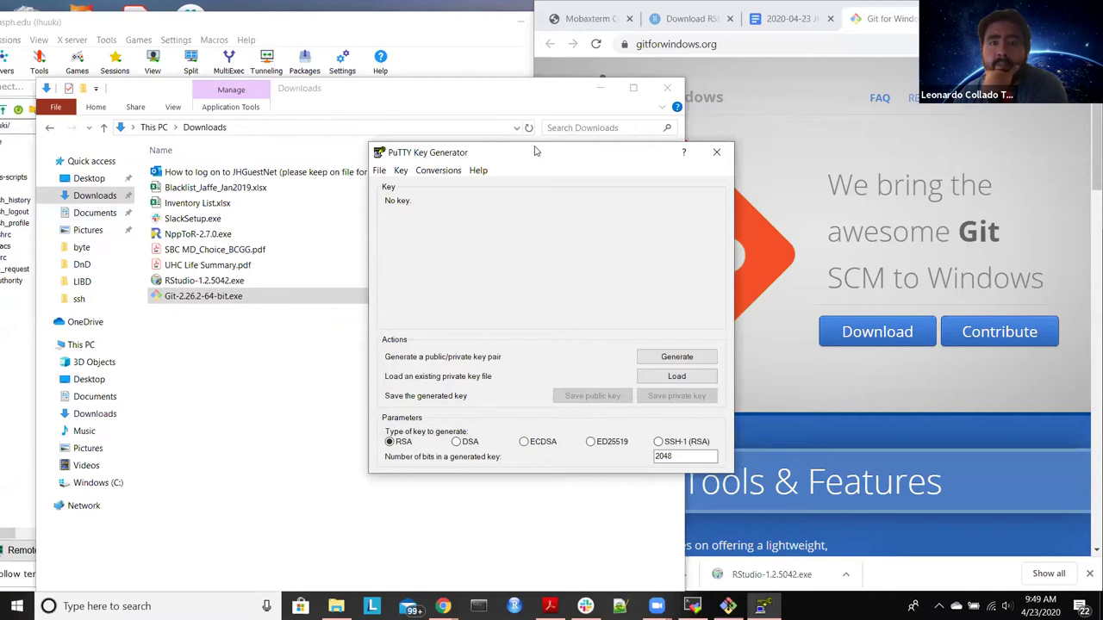
Step: Finish Git setup with Launch Git Bash and View Release Notes both unchecked
left_click_drag(534, 151, 898, 129)
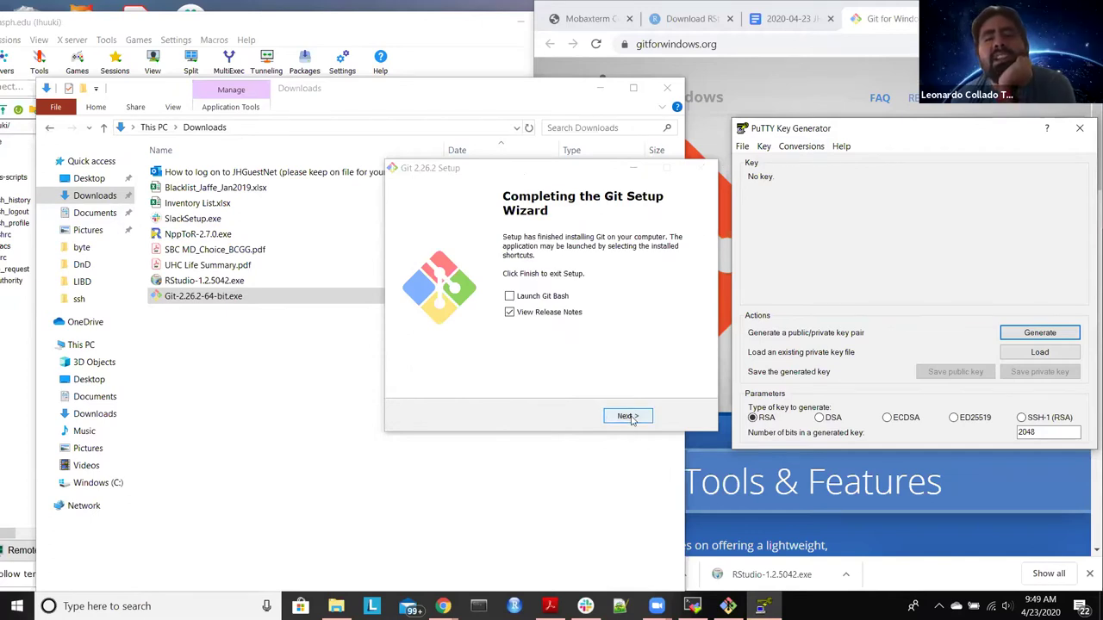
left_click(552, 297)
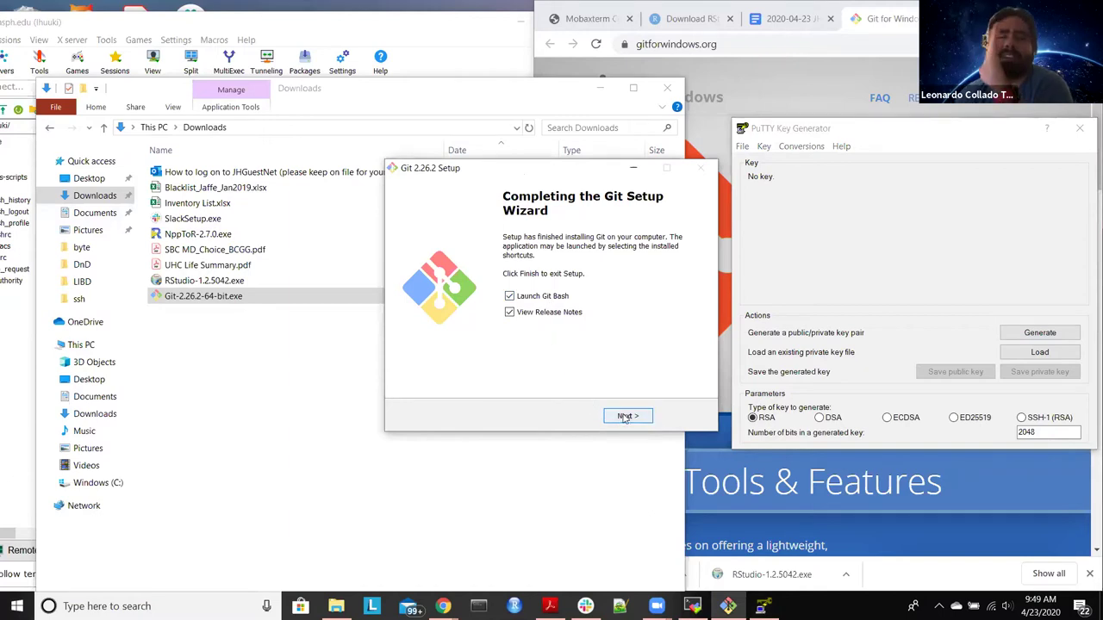
left_click(542, 297)
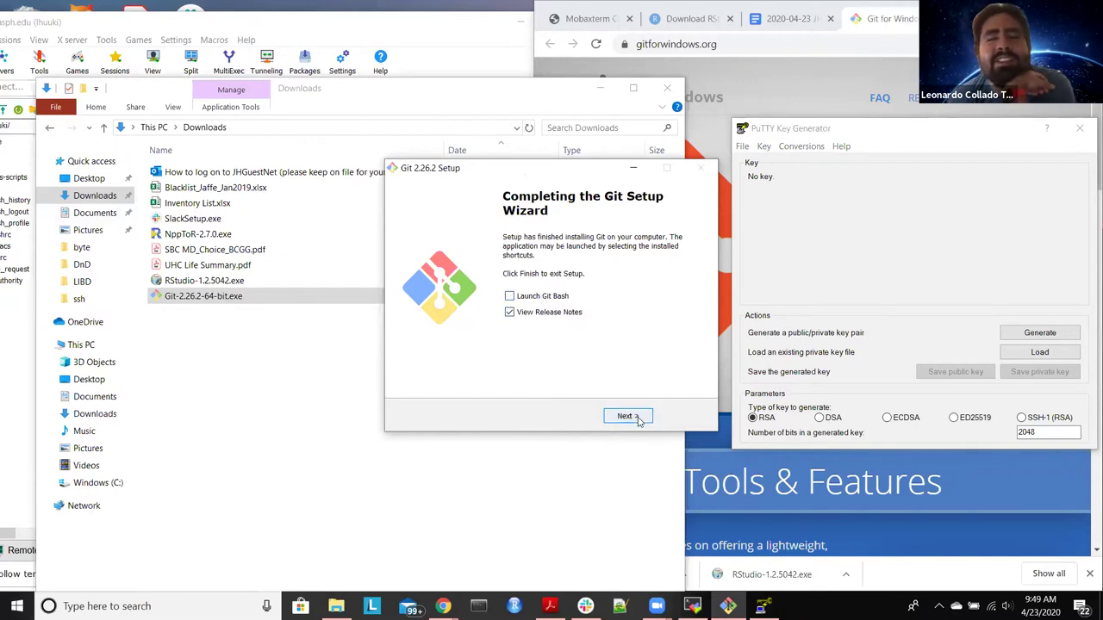
left_click(546, 315)
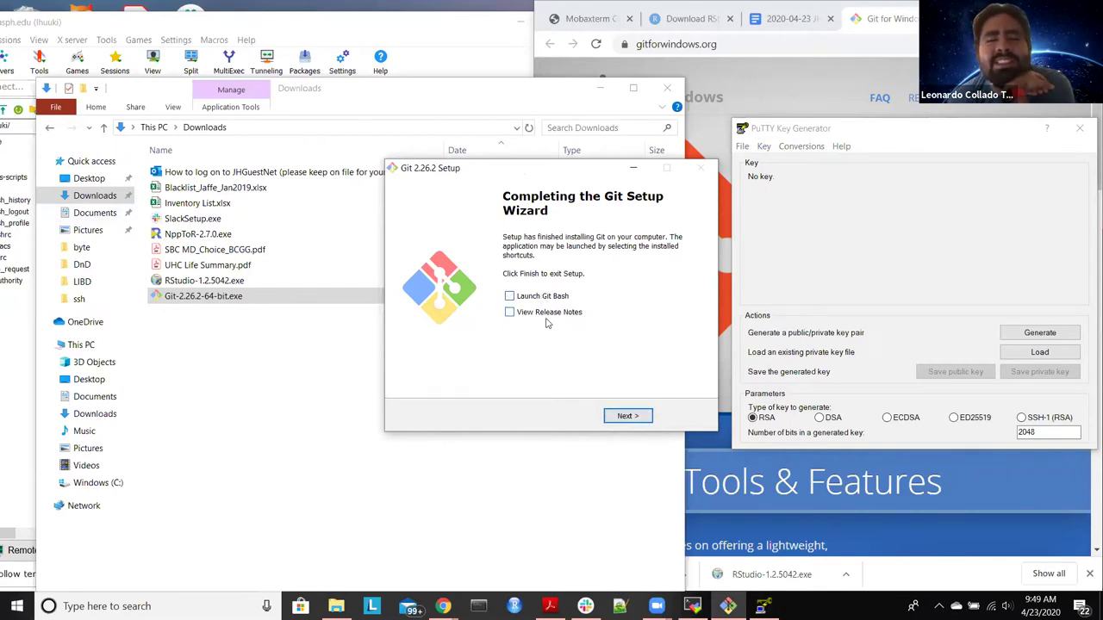
left_click(626, 418)
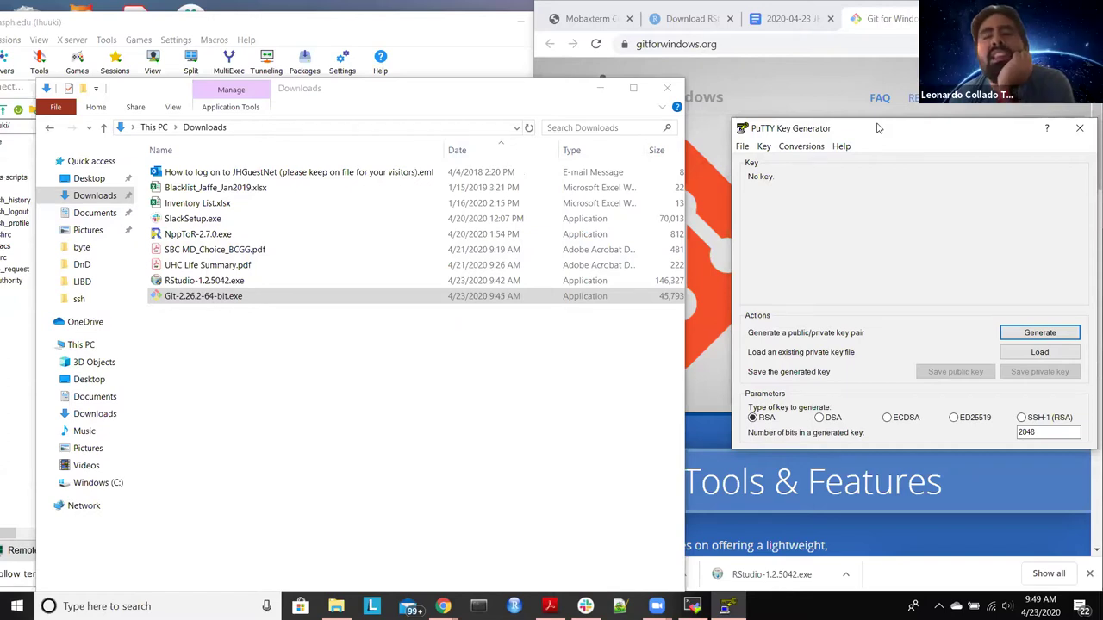
Step: Load the id_rsa.ppk private key from Documents\ssh into PuTTYgen
left_click_drag(877, 127, 443, 153)
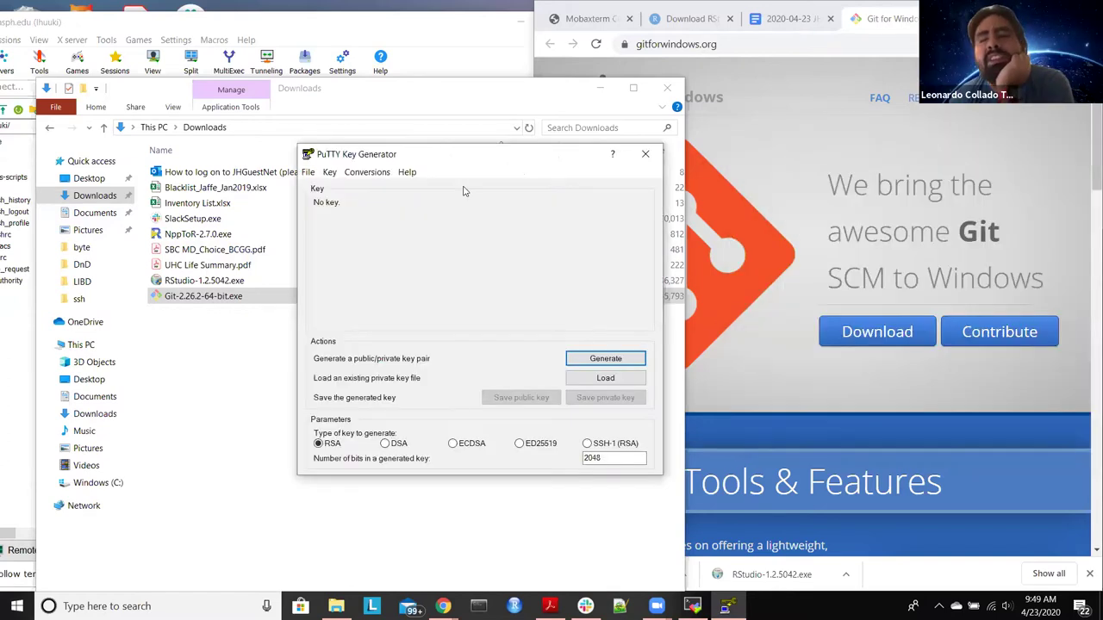
left_click(607, 382)
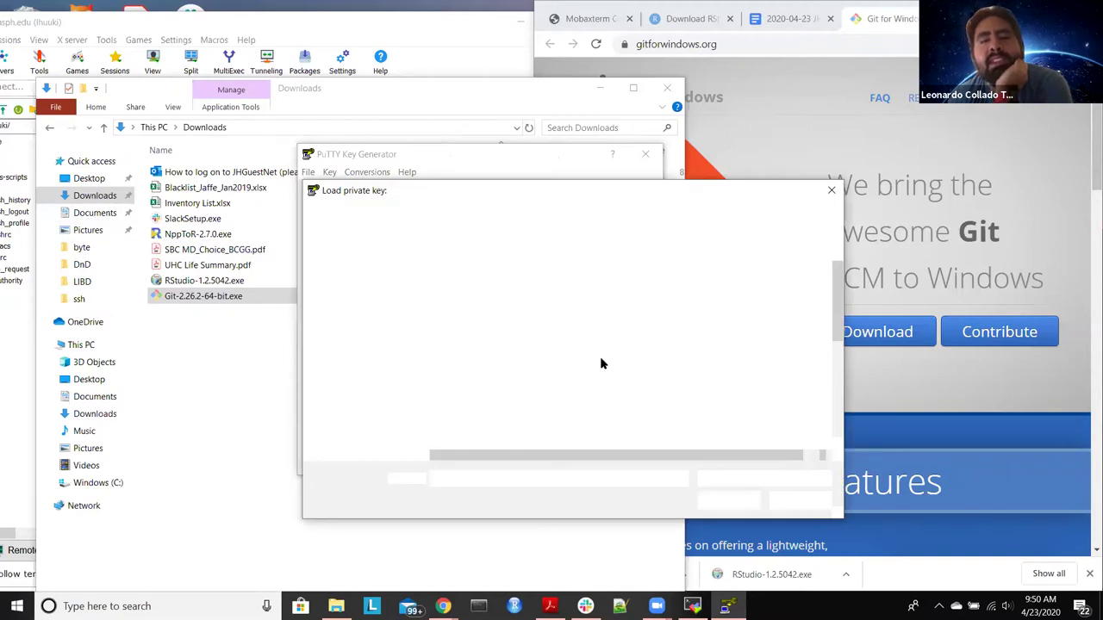
scroll(521, 342, "down", 5)
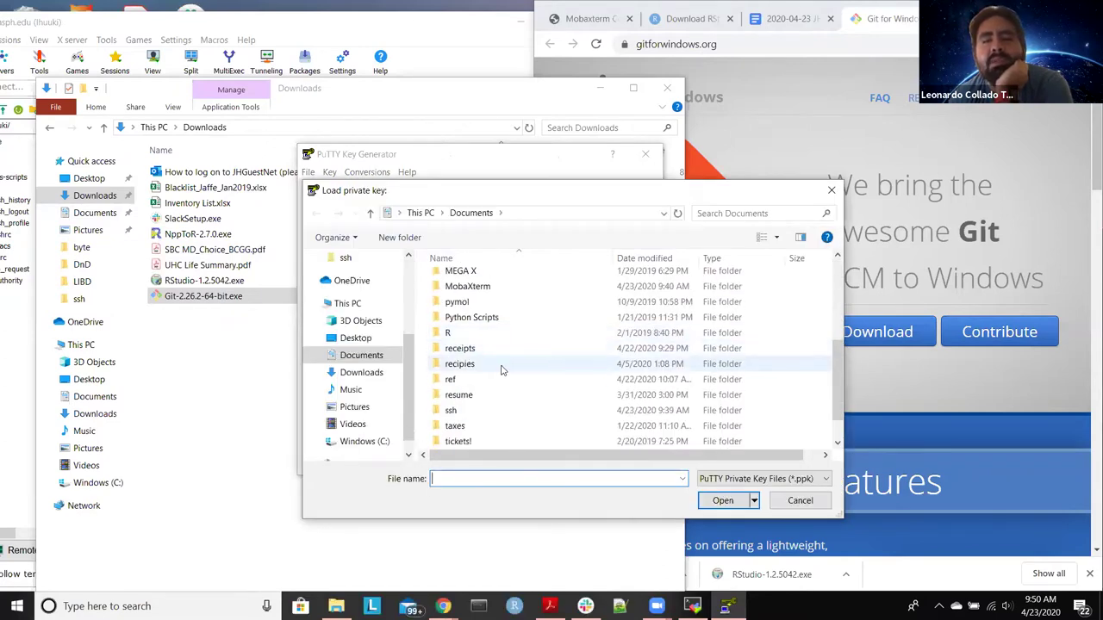
double_click(503, 410)
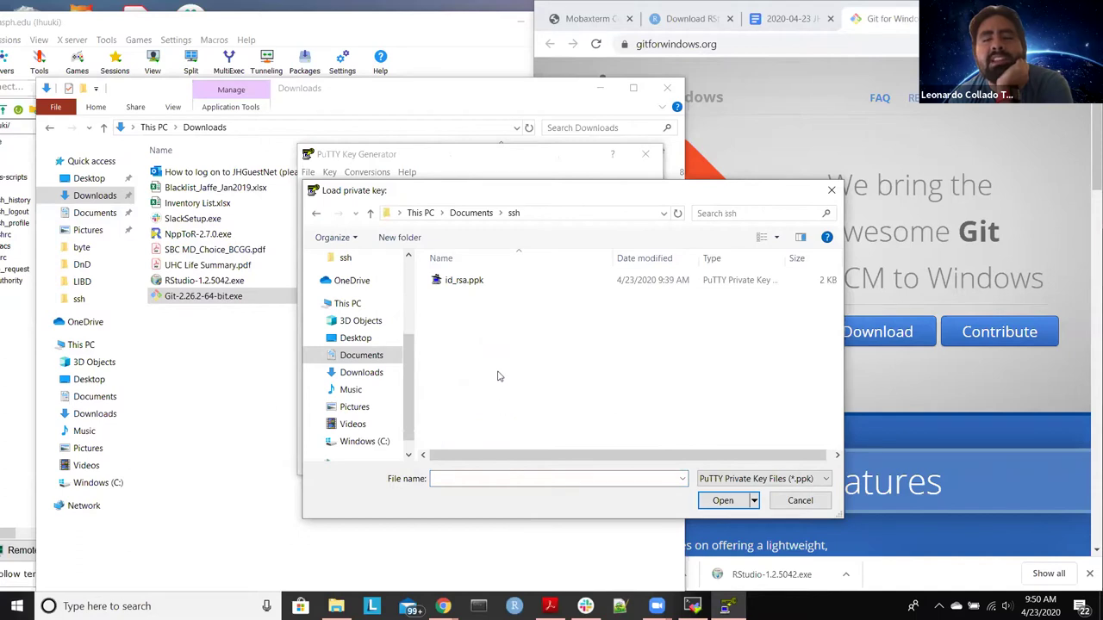
left_click(496, 288)
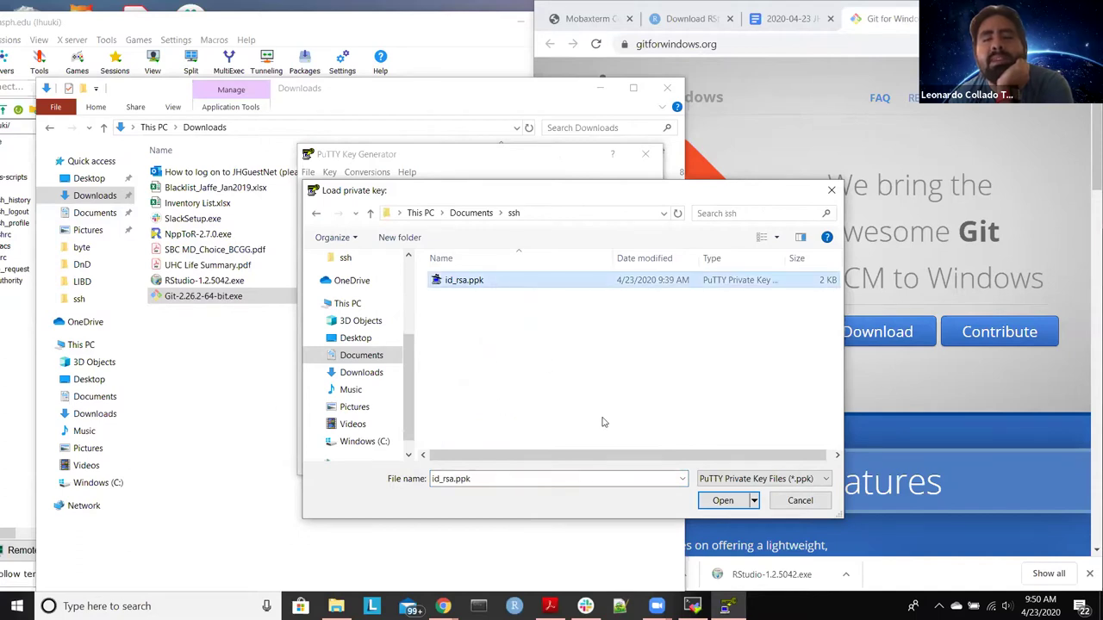
left_click(724, 502)
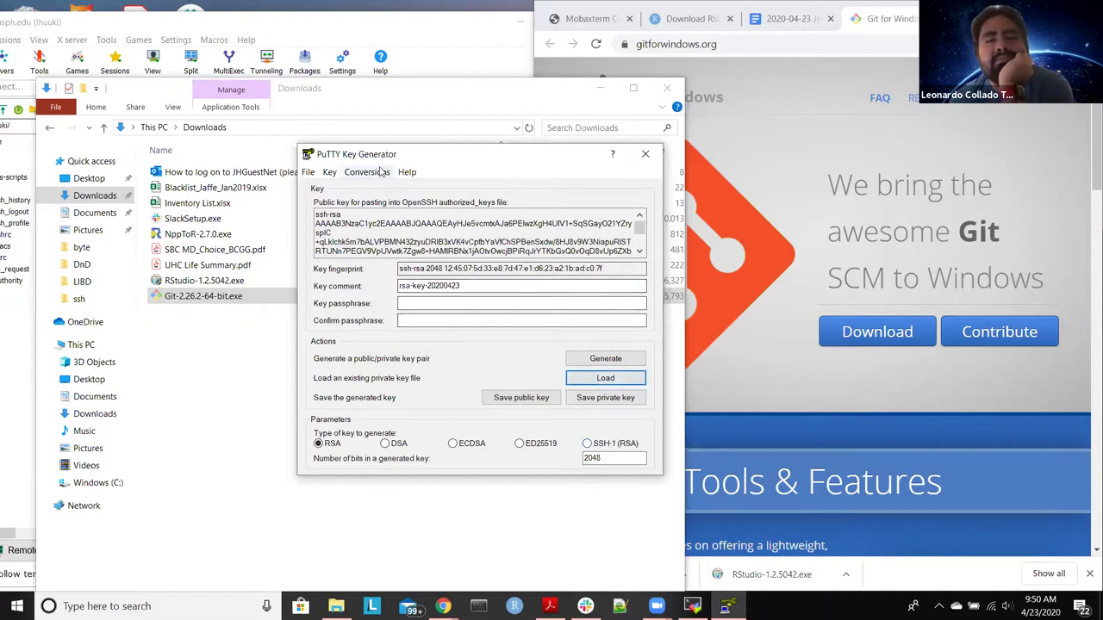
left_click(381, 173)
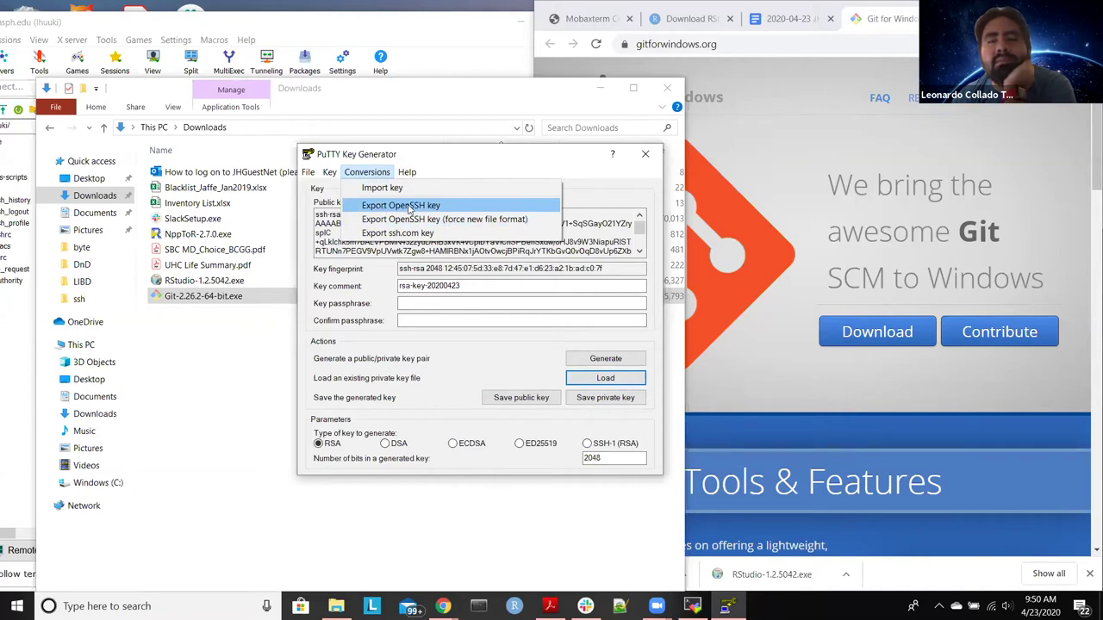
Step: Export the key as OpenSSH file 'id_rsa' without a passphrase, then close PuTTYgen
left_click(424, 207)
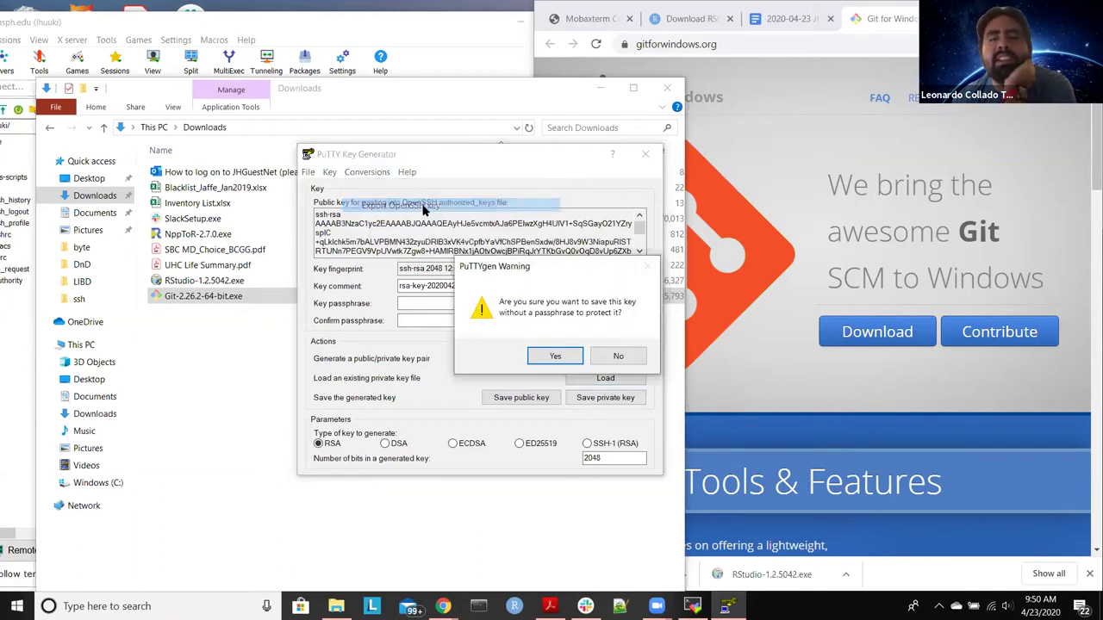
left_click(554, 357)
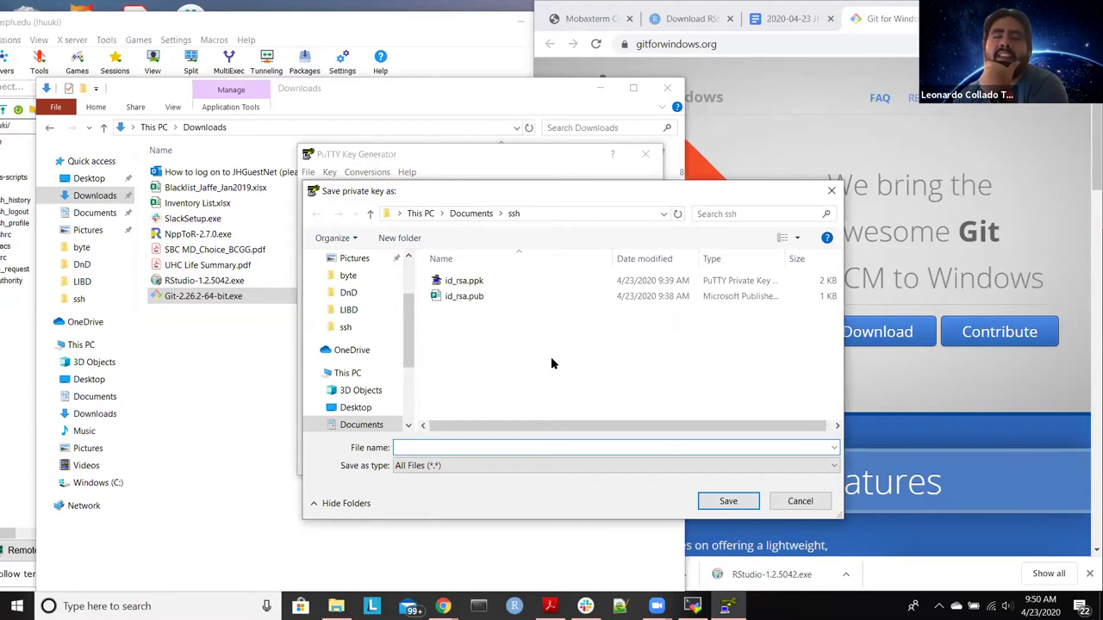
type("id_")
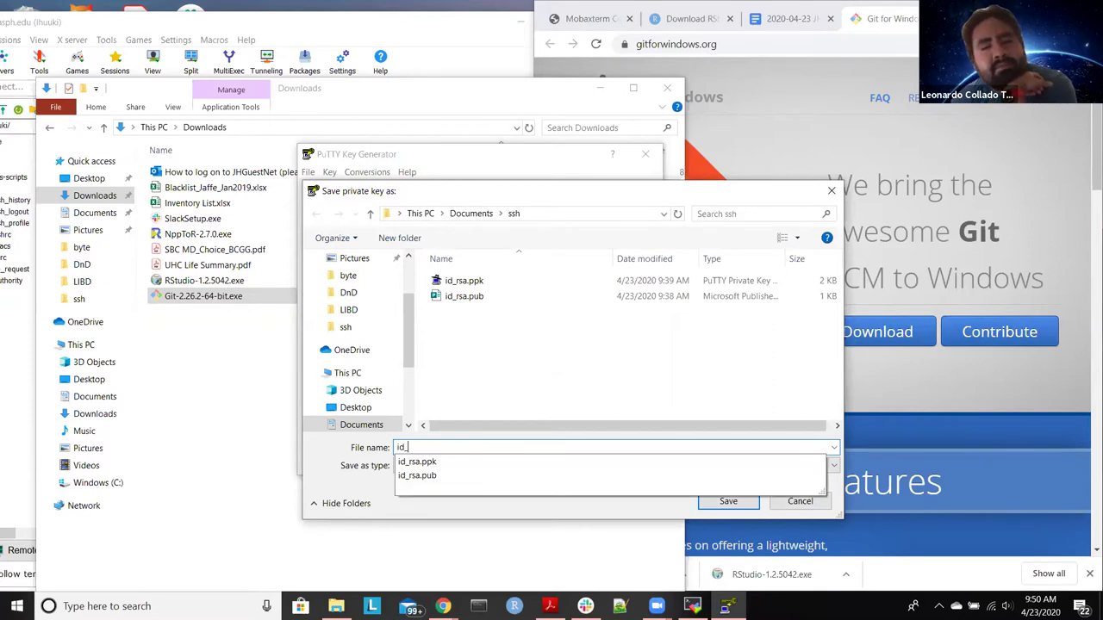
type("rsa")
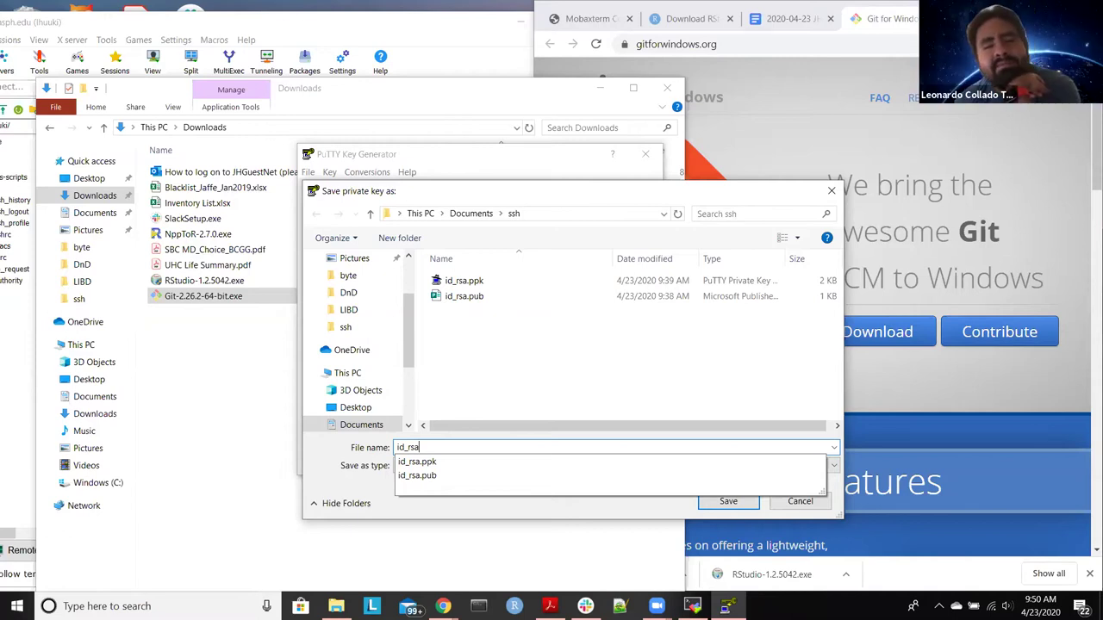
left_click(632, 515)
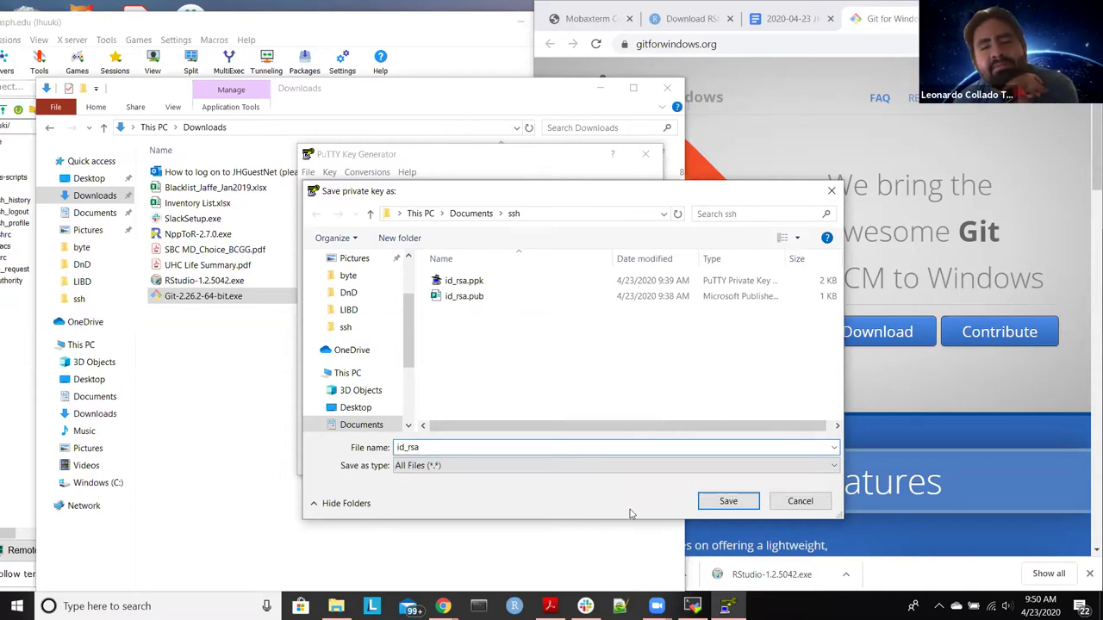
left_click(726, 507)
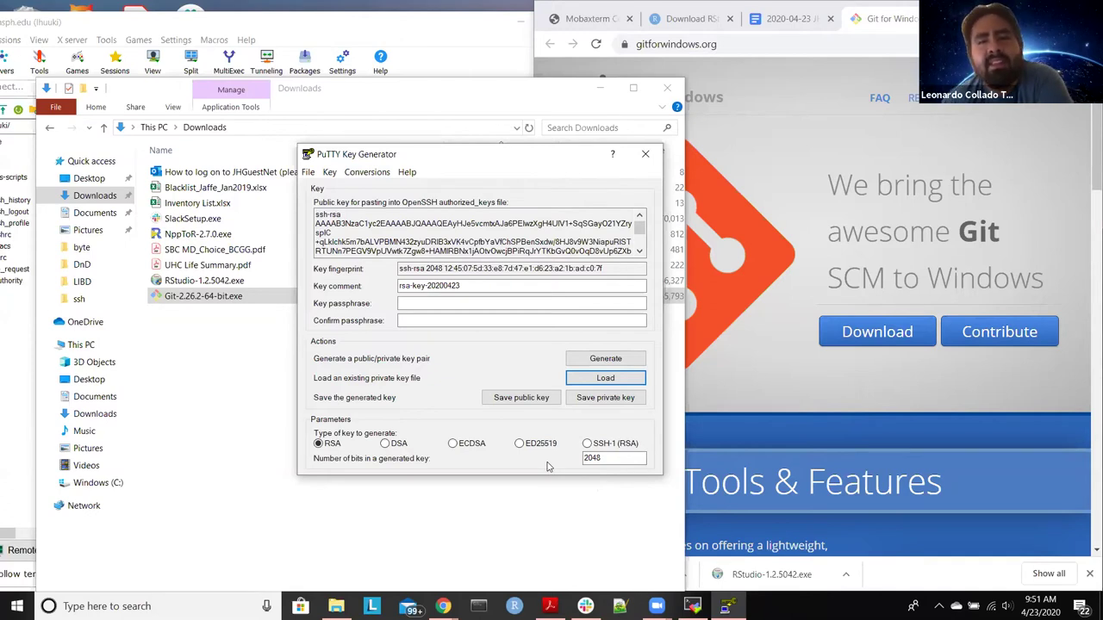
left_click(645, 153)
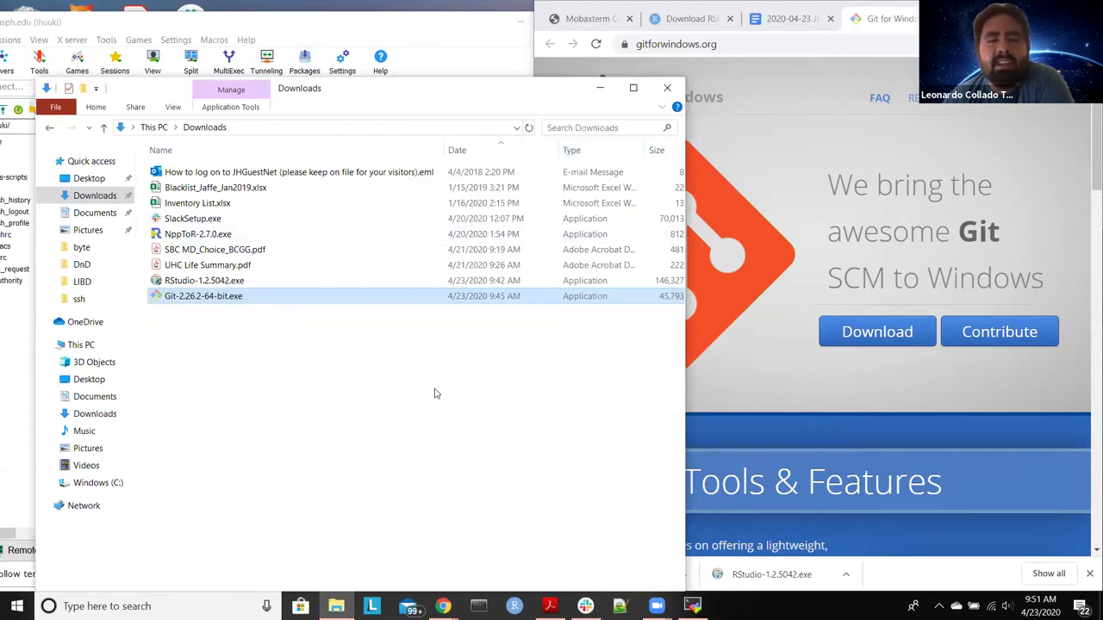
Step: Launch Git Bash by searching 'git' in the Start menu
left_click(600, 90)
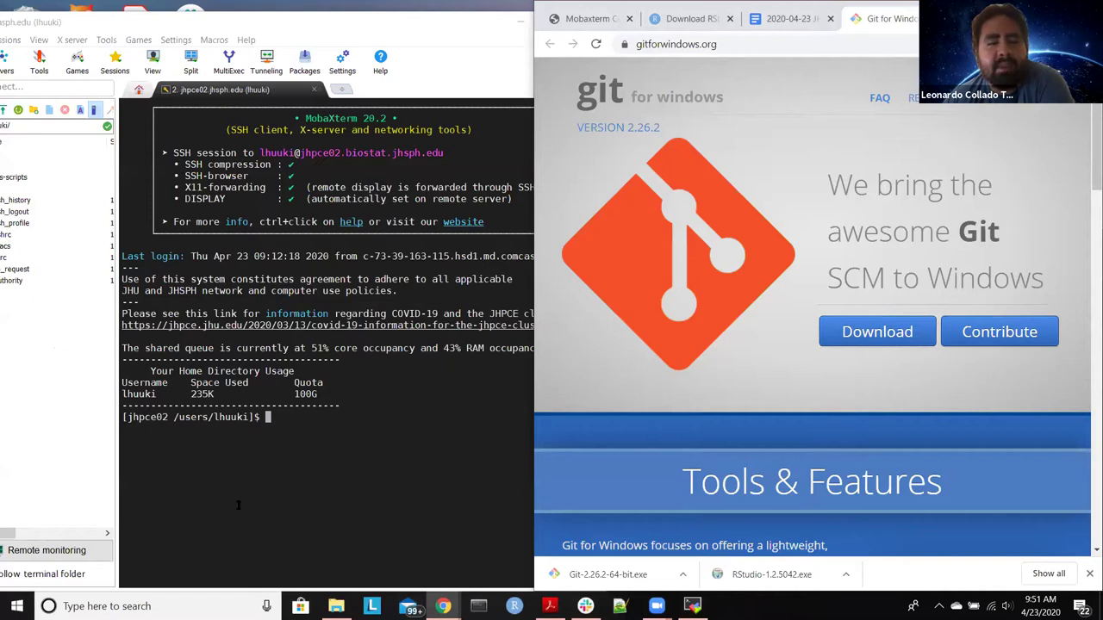
left_click(17, 606)
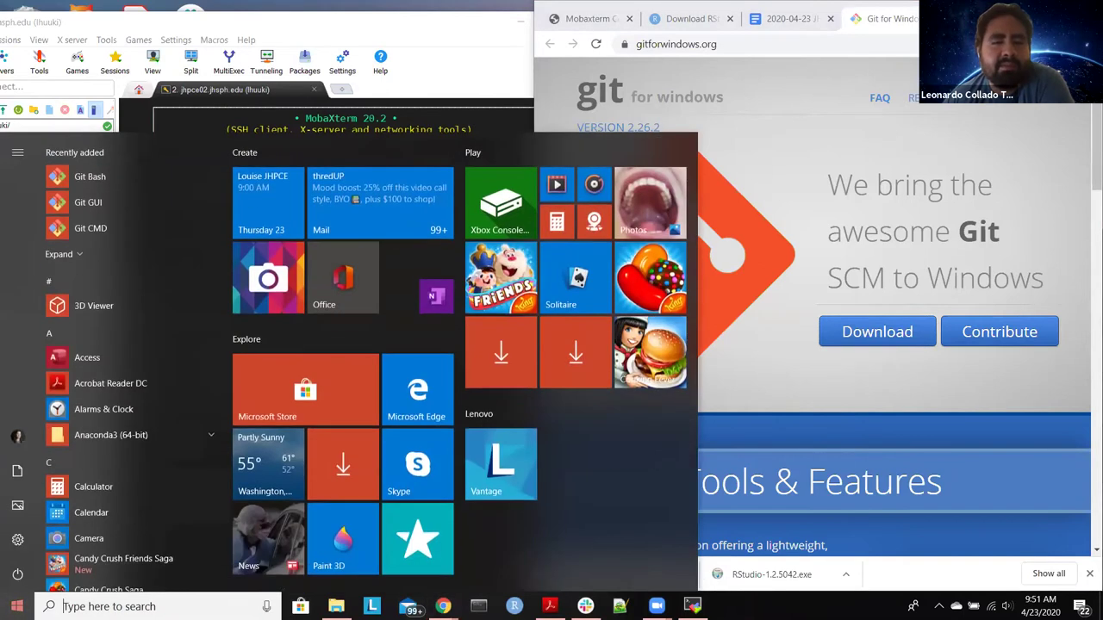
type("git")
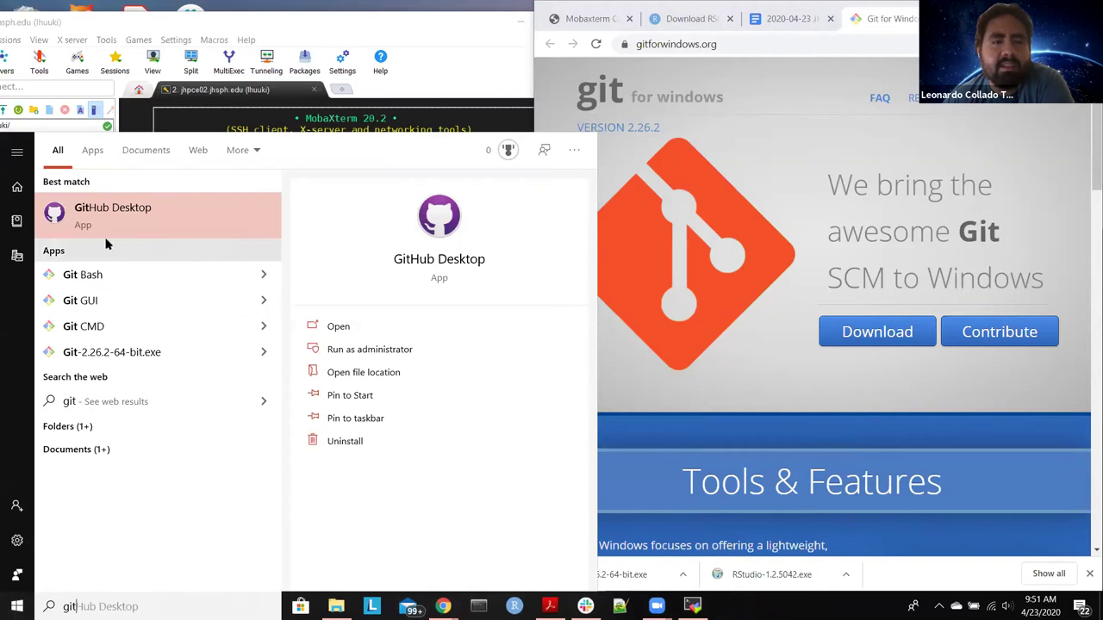
left_click(110, 275)
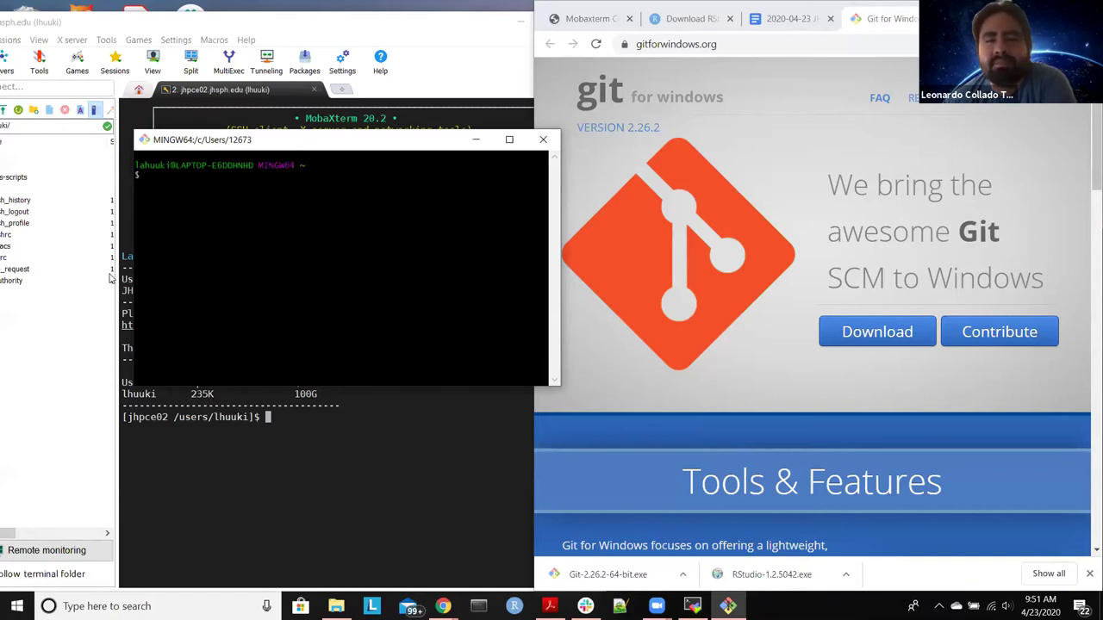
Step: Run pwd and ls -lha in the home directory, enlarging the terminal to read the listing
type("pwd")
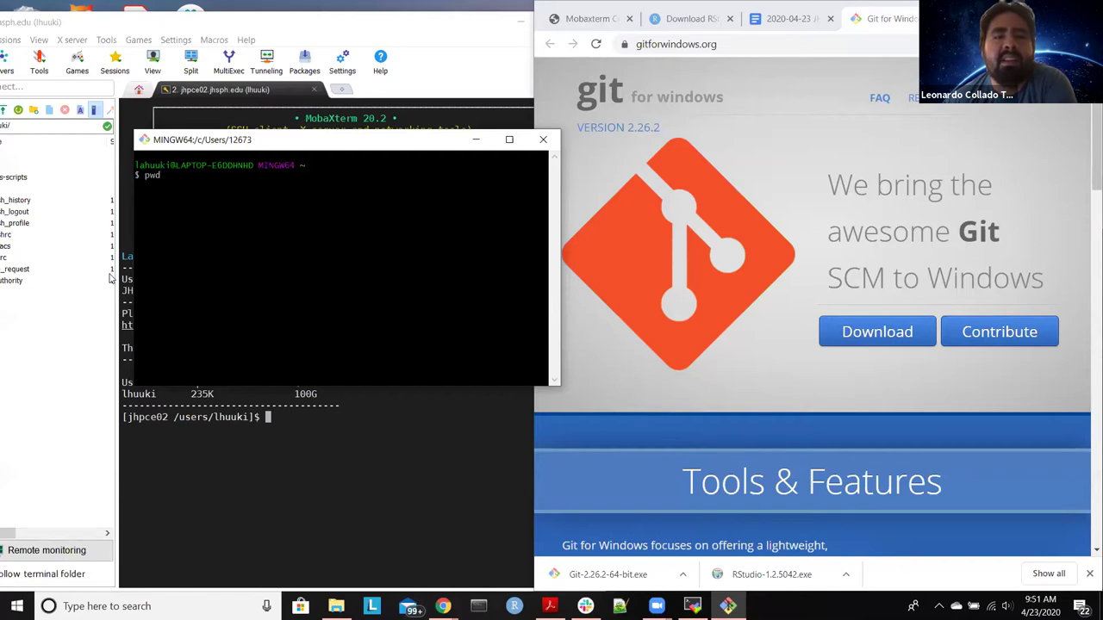
key("Return")
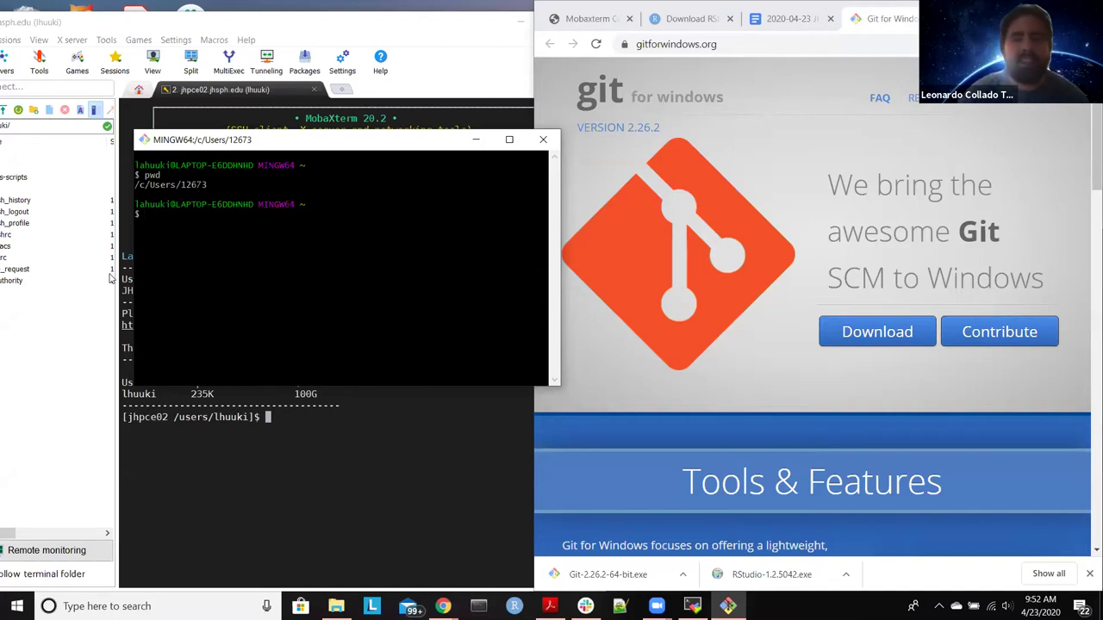
type("ls ")
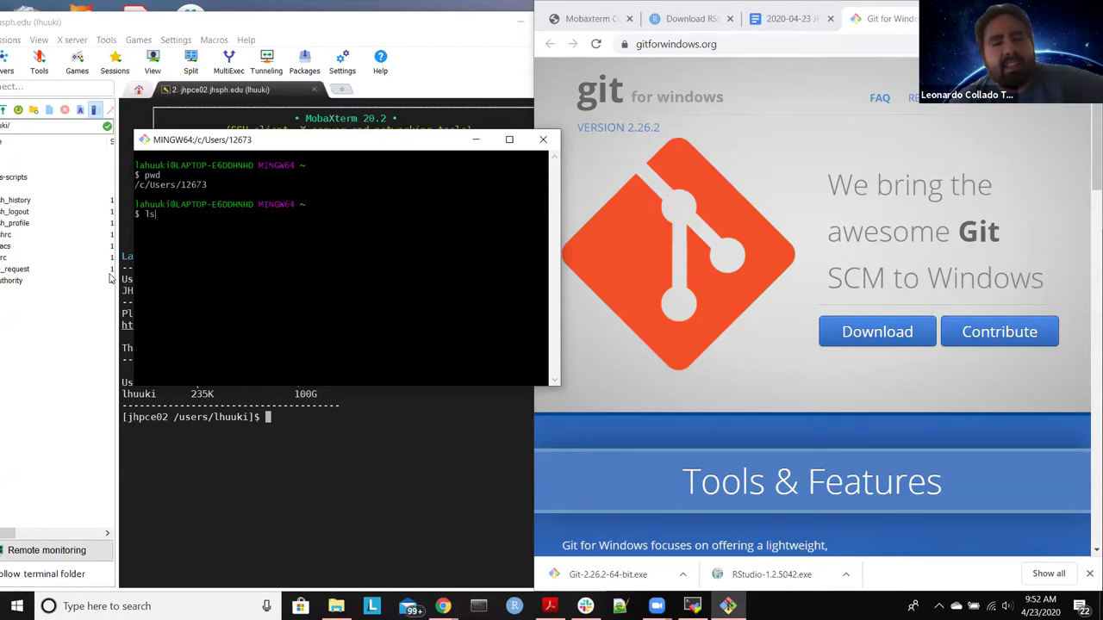
type("l")
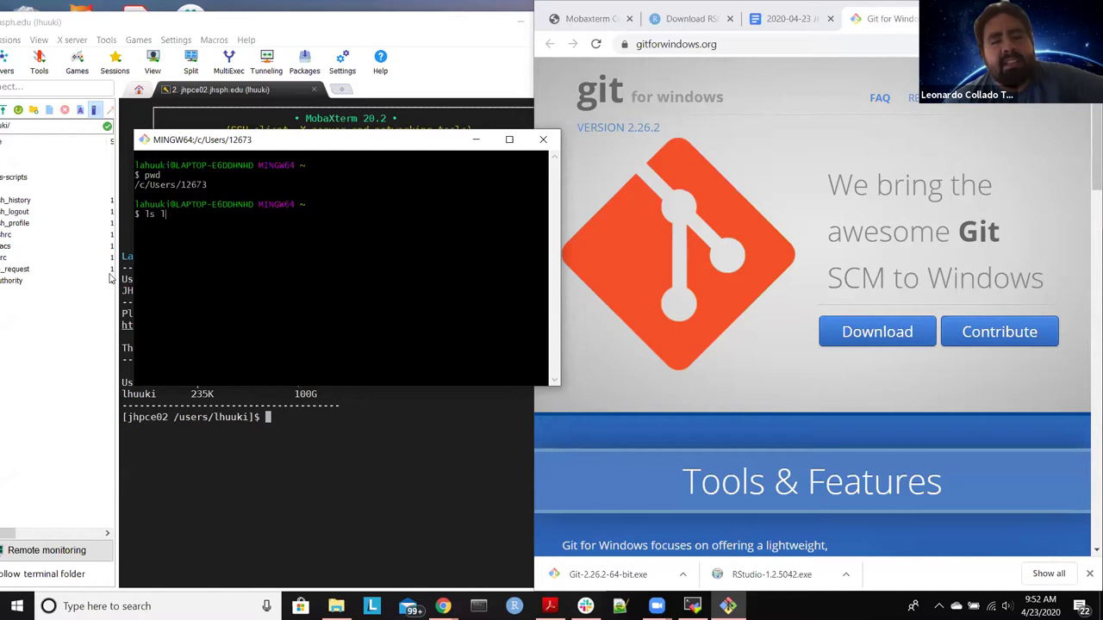
key("BackSpace")
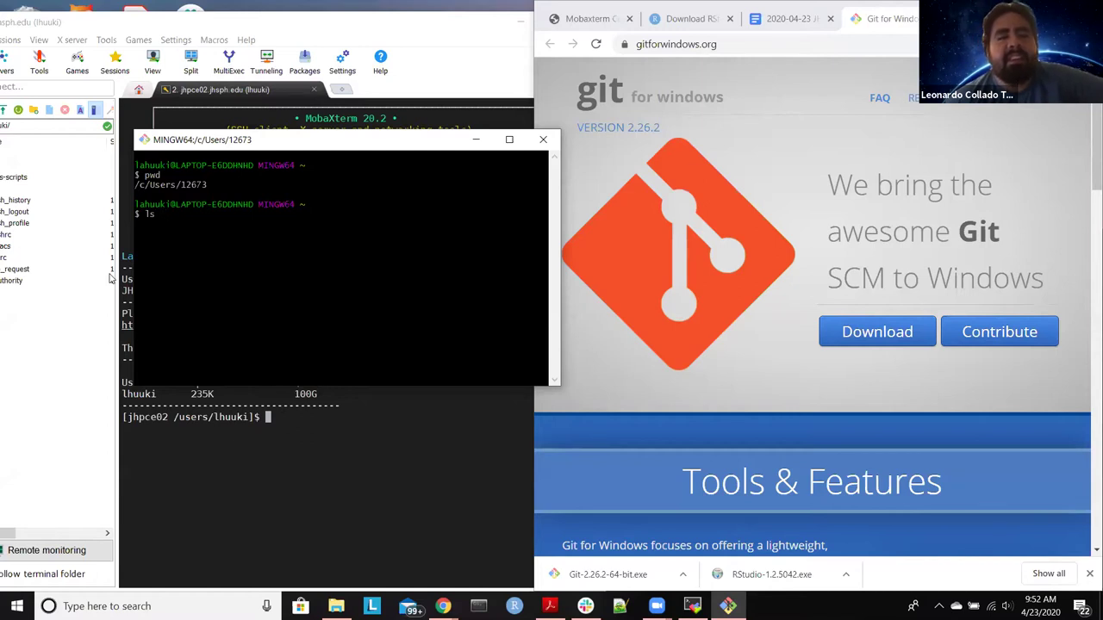
type("-lh")
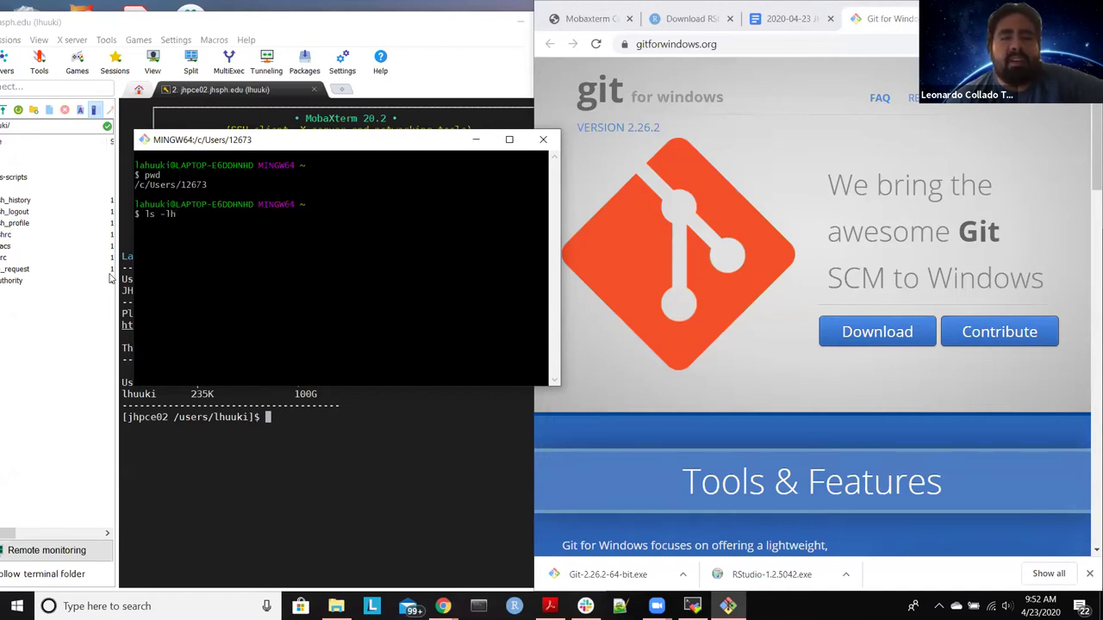
type("a")
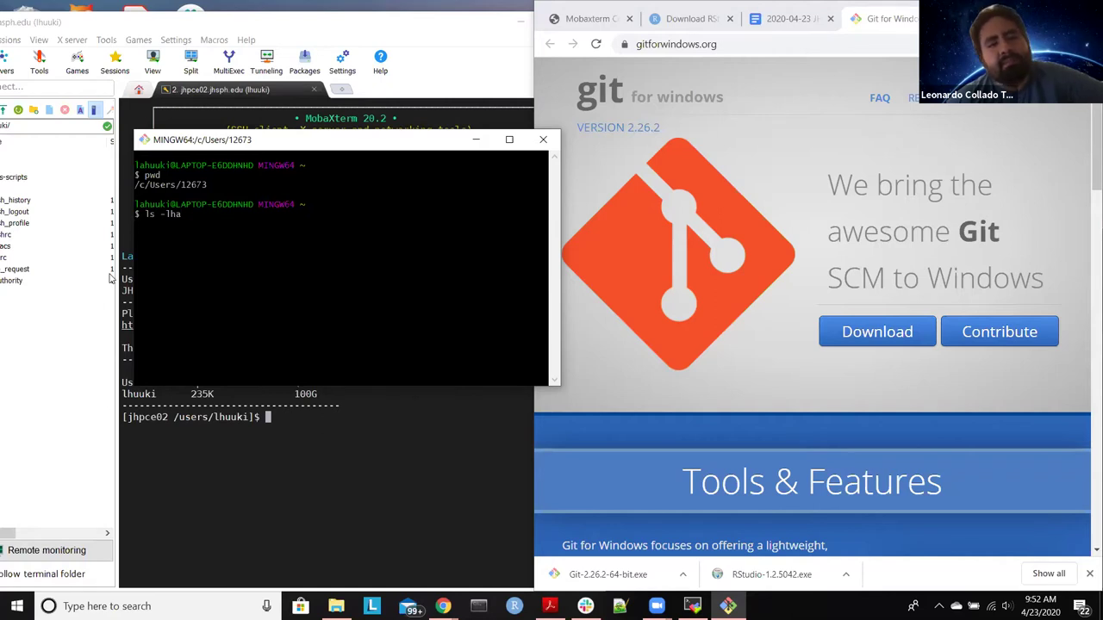
key("Return")
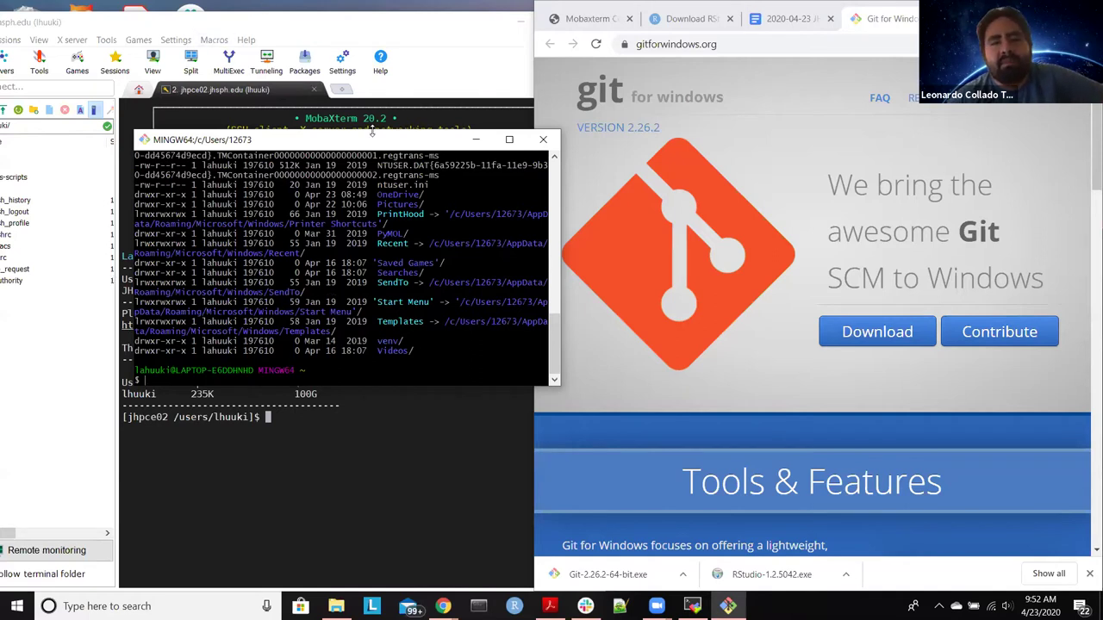
left_click_drag(372, 131, 372, 53)
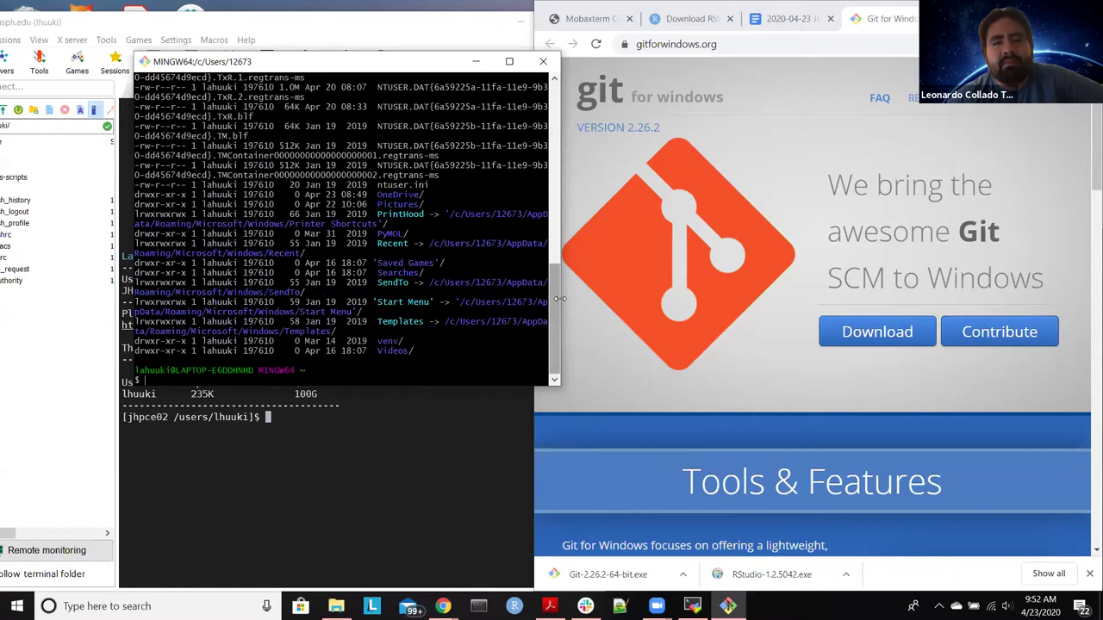
left_click_drag(558, 296, 714, 299)
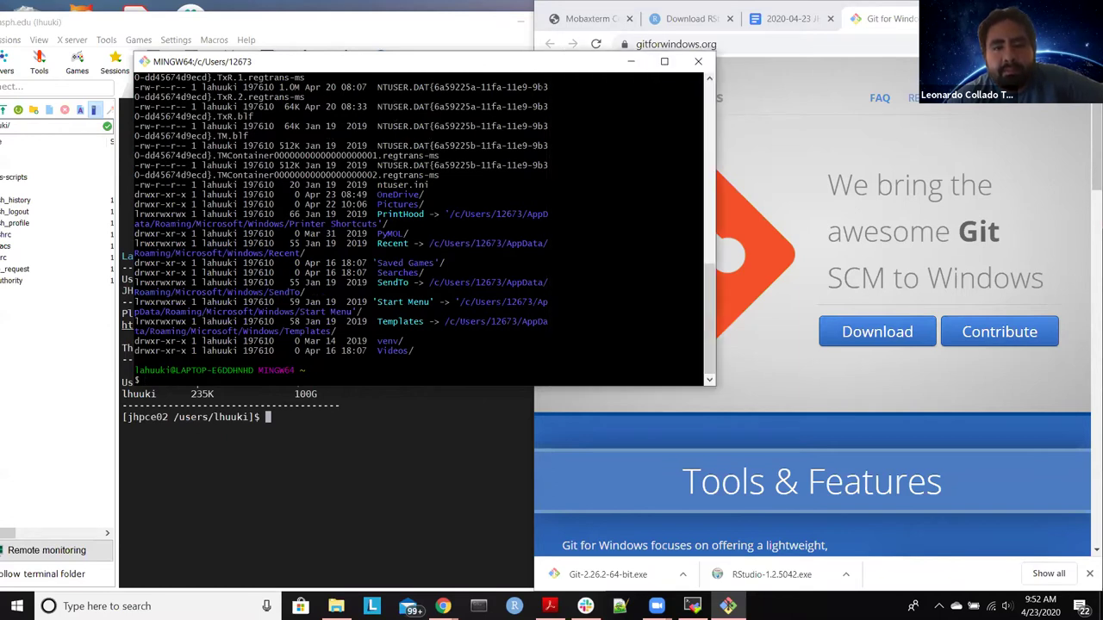
left_click_drag(534, 67, 429, 36)
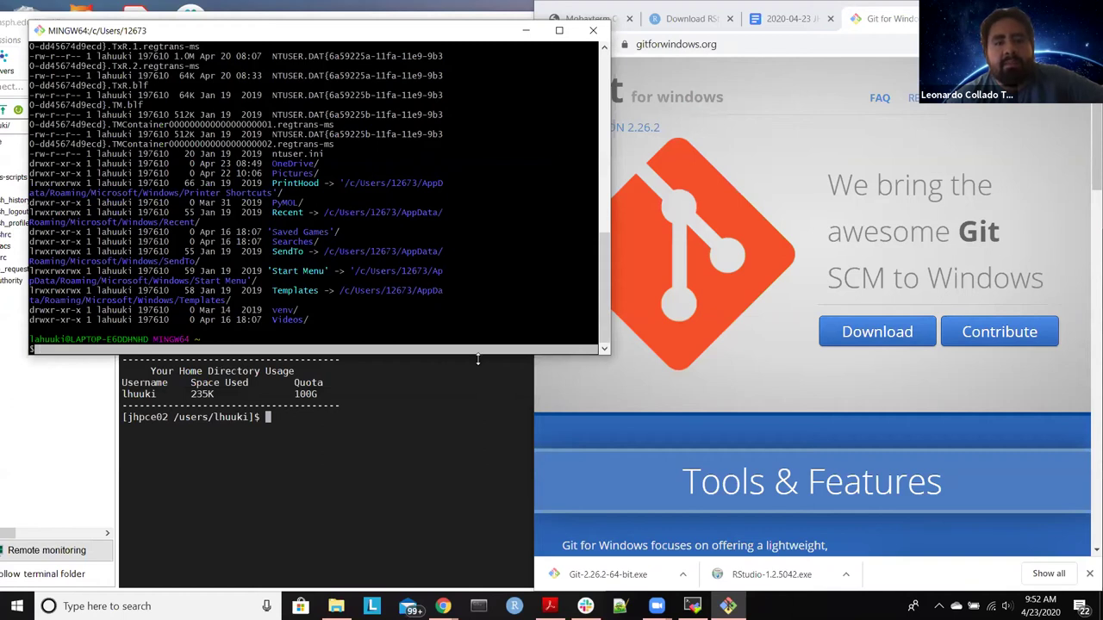
left_click_drag(477, 359, 478, 464)
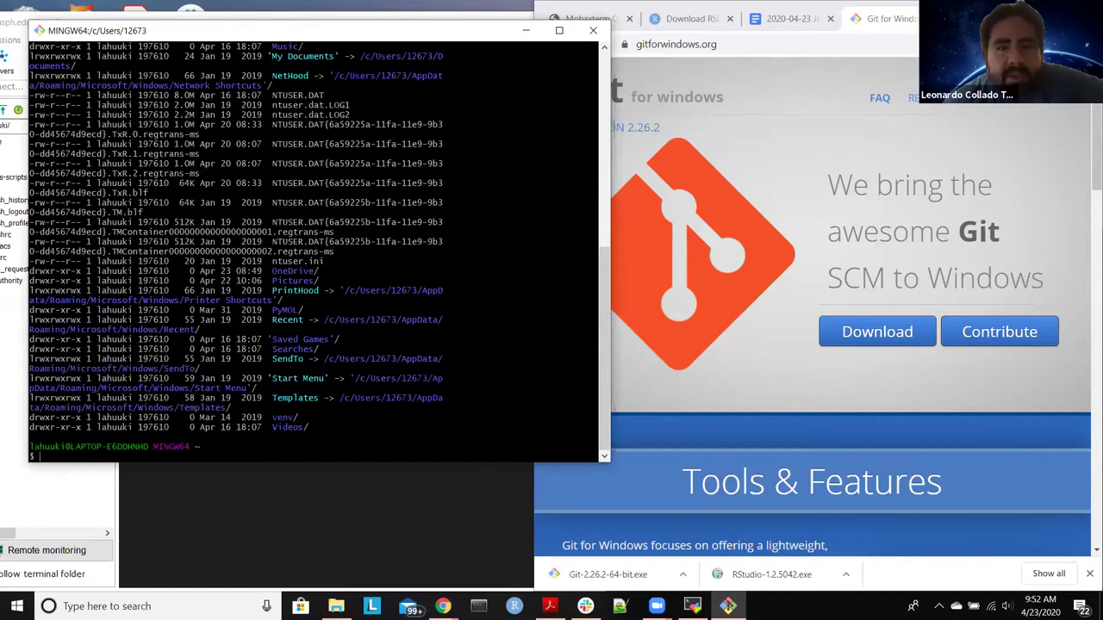
scroll(236, 252, "up", 1)
scroll(319, 251, "up", 5)
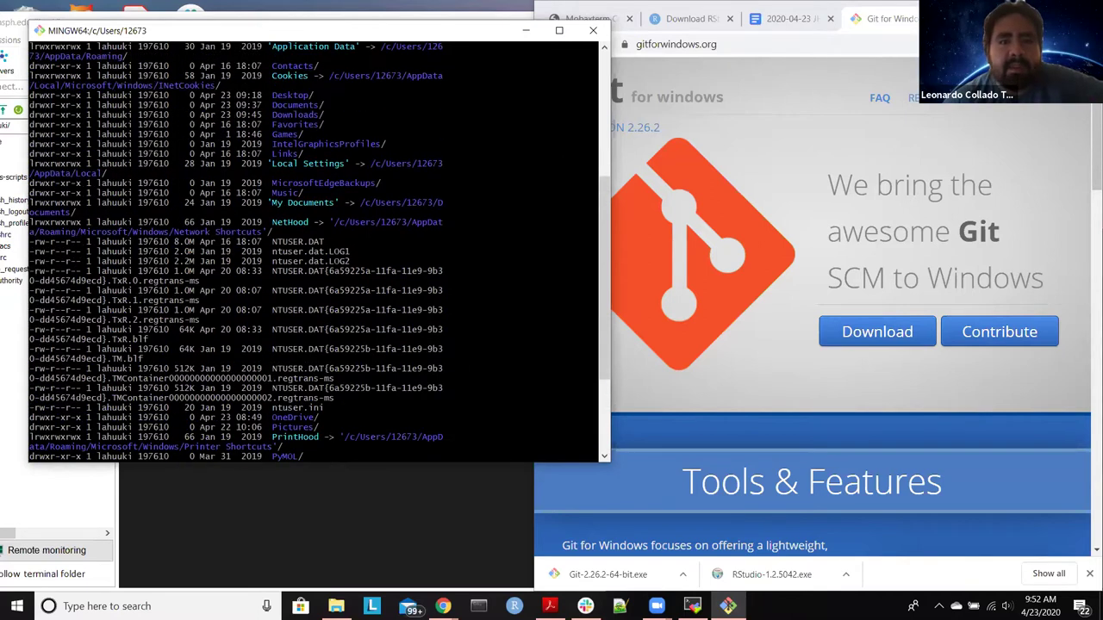
scroll(302, 163, "up", 6)
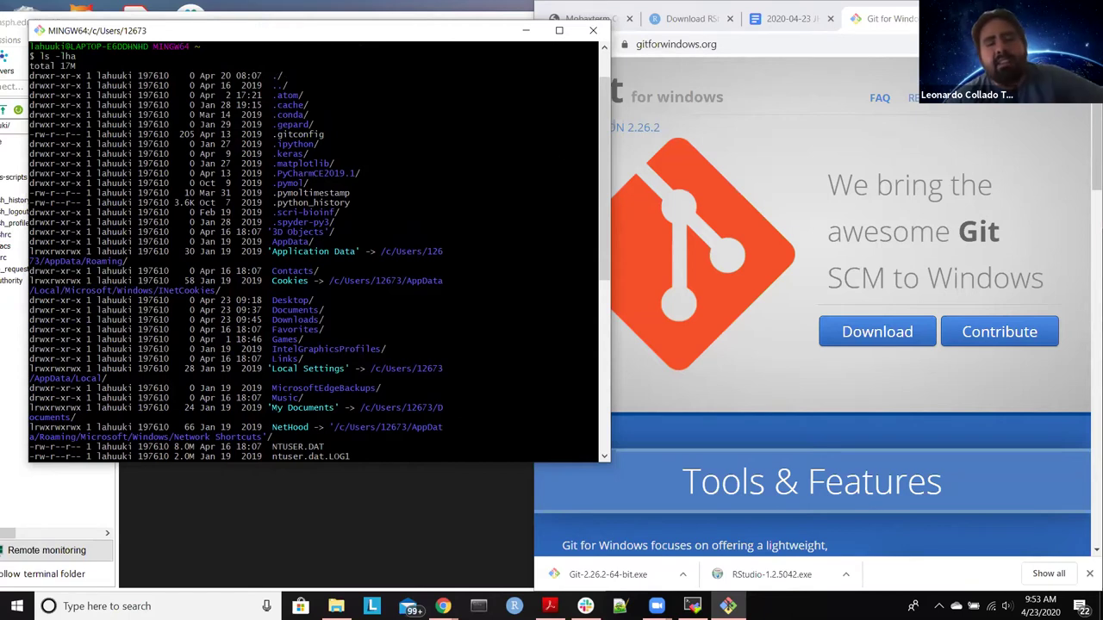
scroll(302, 250, "down", 1)
scroll(315, 250, "down", 12)
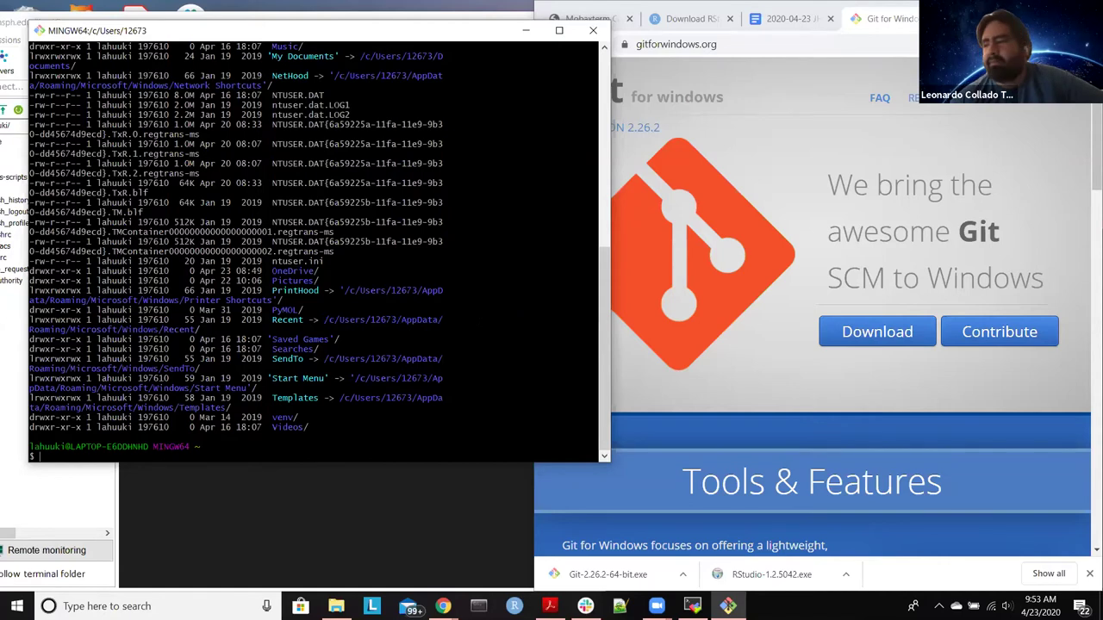
Step: Create an ssh folder, remove it with rmdir ssh, then create .ssh with mkdir .ssh
type("mkdir")
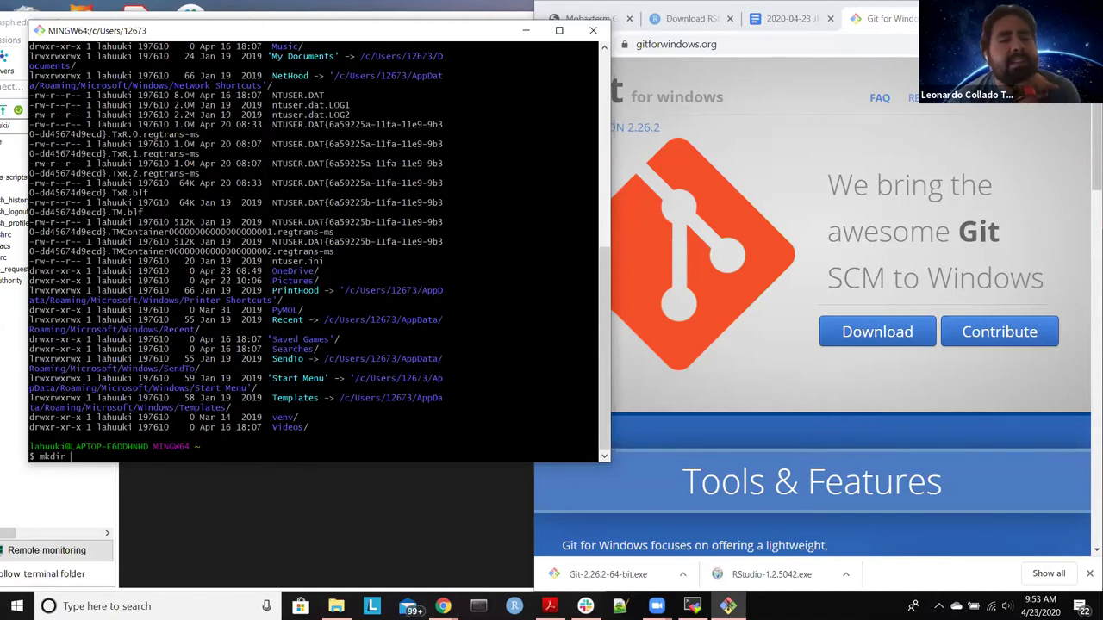
type(" ssh")
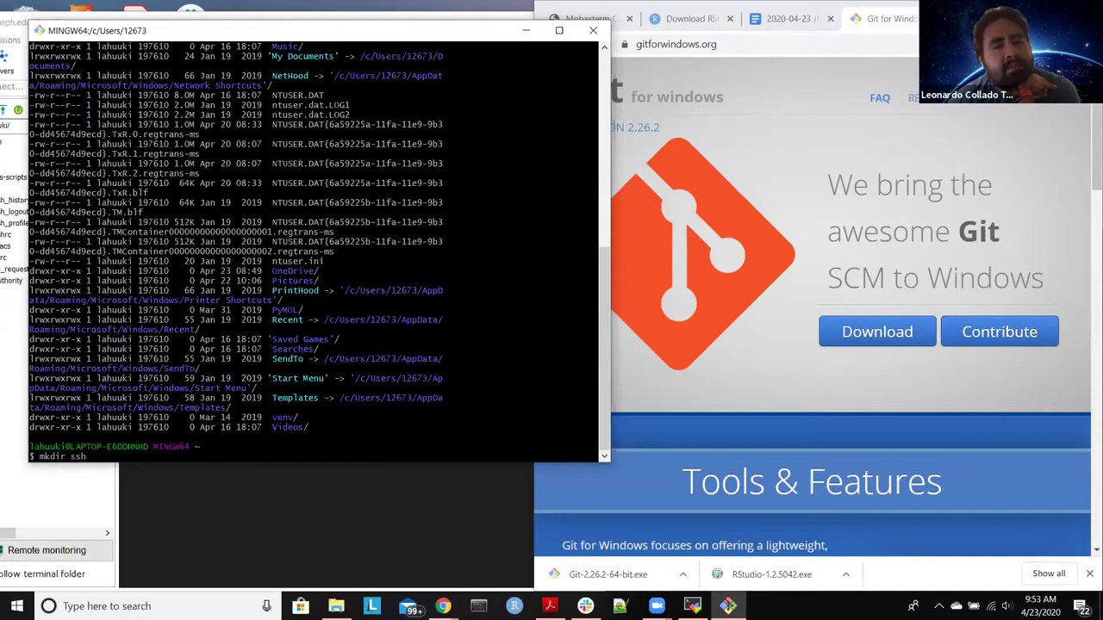
key("Return")
key("Up")
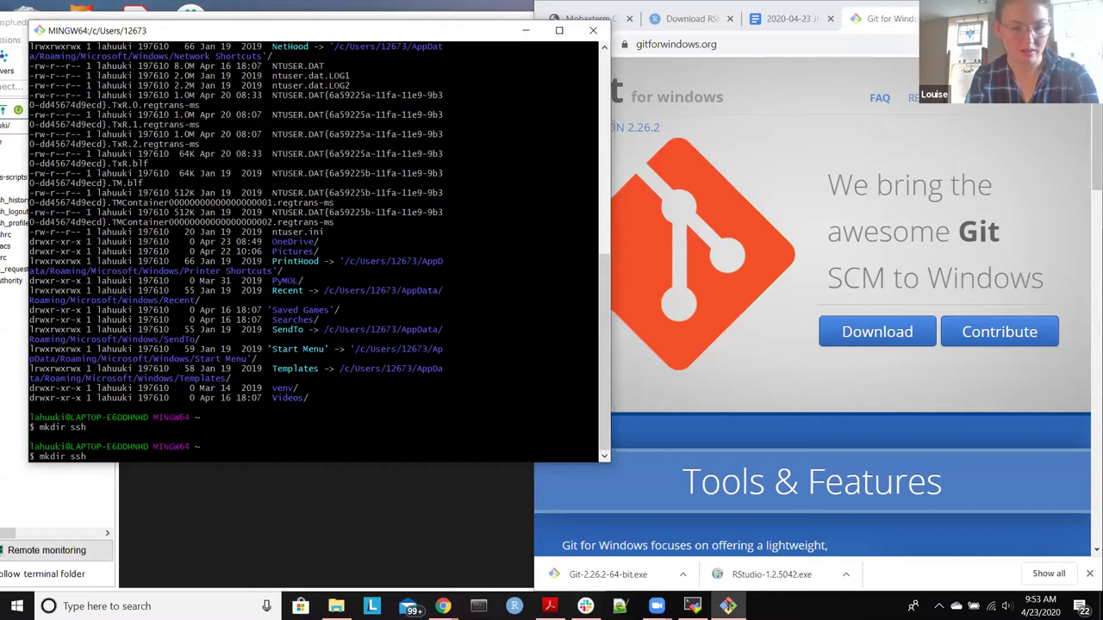
key("BackSpace")
key("BackSpace")
key("BackSpace")
key("BackSpace")
key("BackSpace")
key("BackSpace")
key("BackSpace")
key("BackSpace")
key("BackSpace")
type("rmdi")
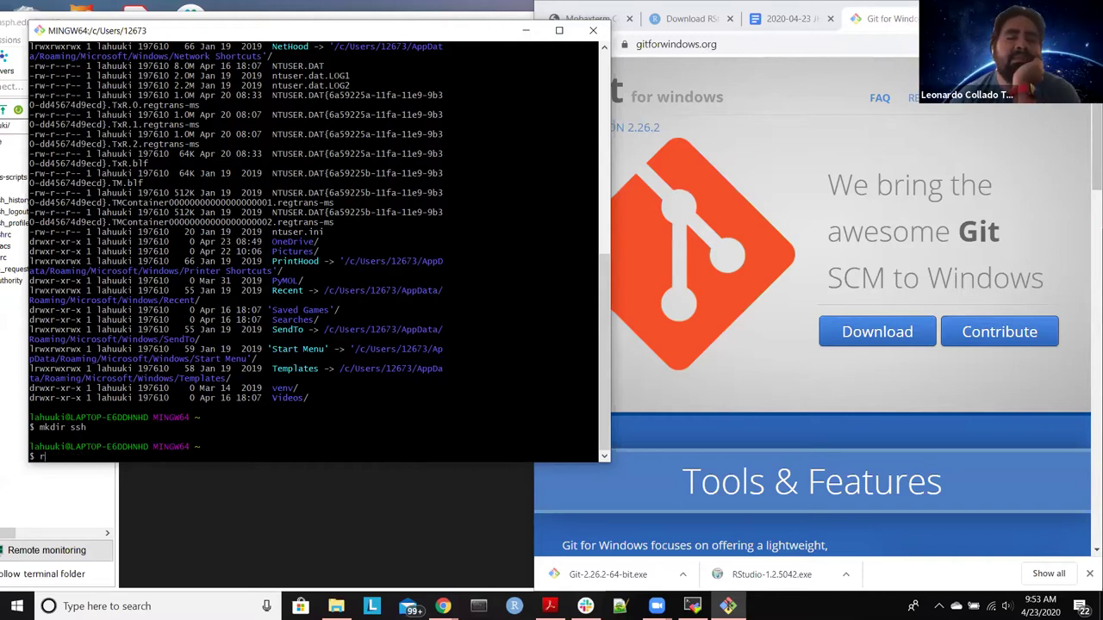
type("r ssh")
key("BackSpace")
key("BackSpace")
key("BackSpace")
key("BackSpace")
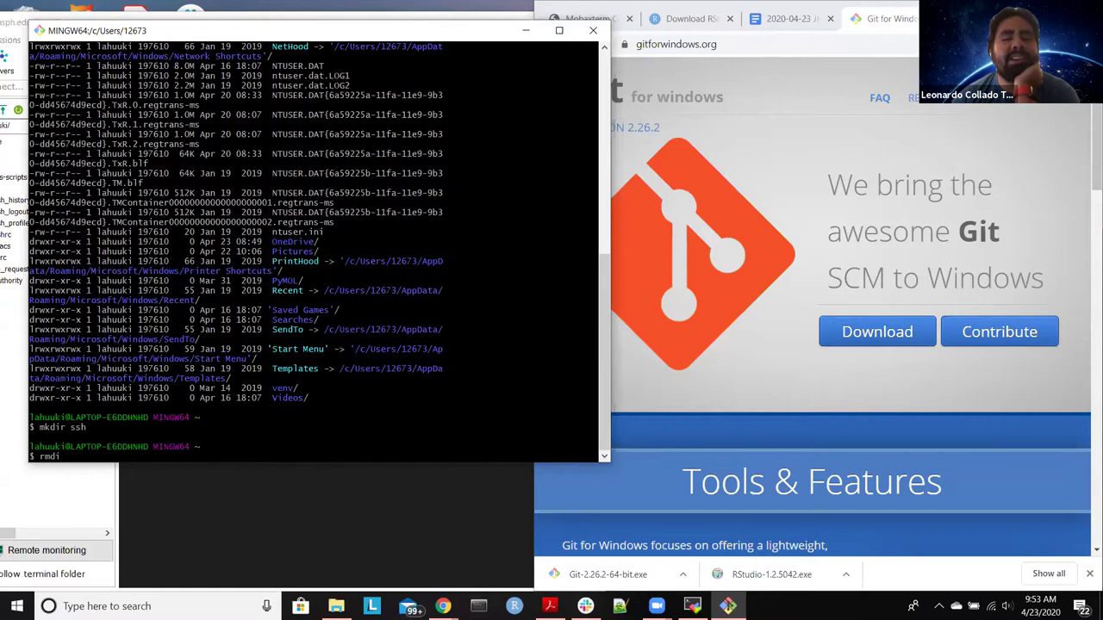
type("r ssh")
key("Return")
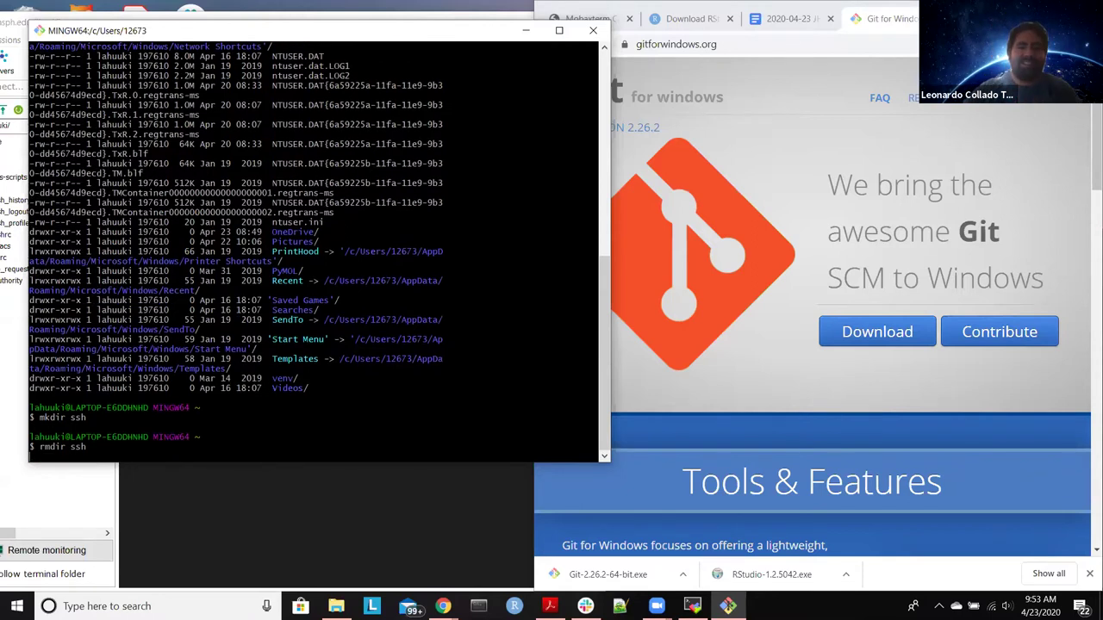
type("mk")
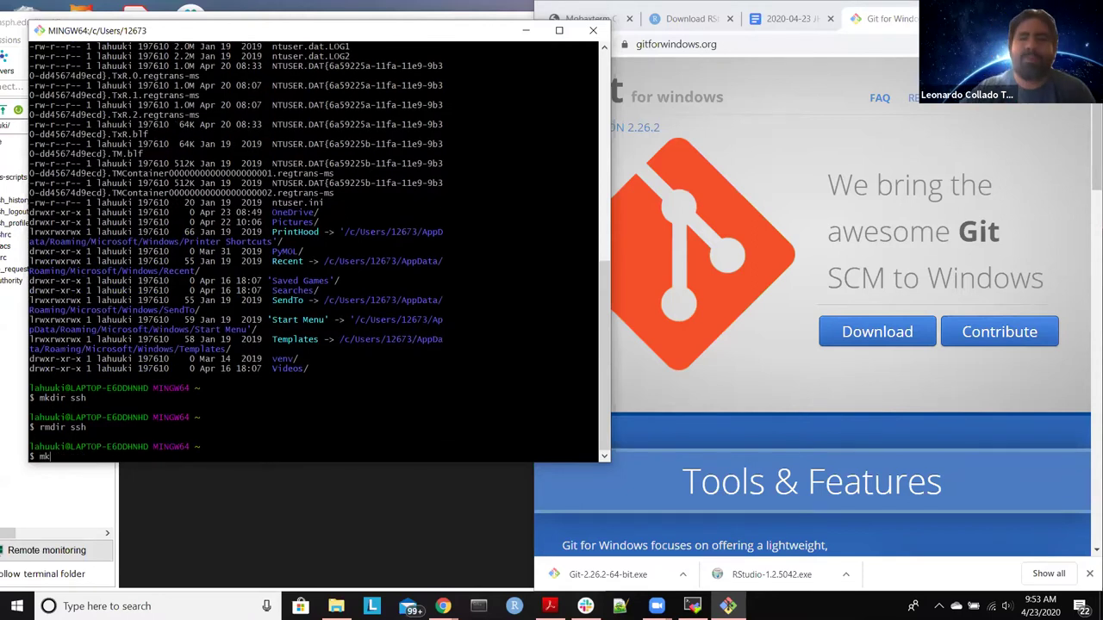
type("dir .ssh")
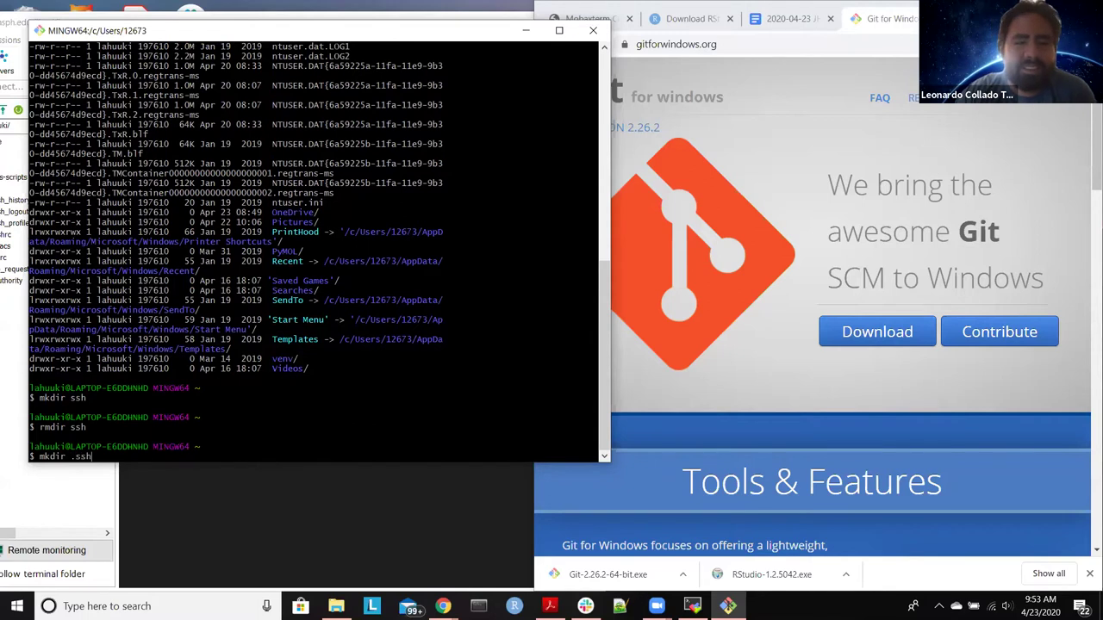
key("Return")
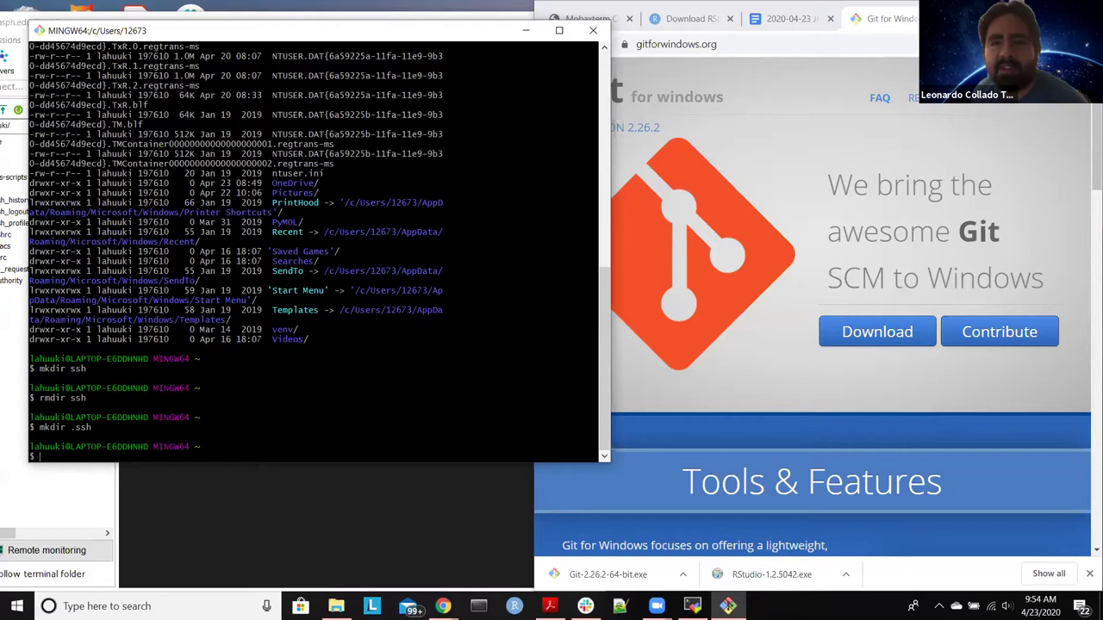
Step: Open the .ssh folder under the user's home folder on C:, and Documents in a new window
left_click_drag(480, 35, 528, 30)
left_click(336, 606)
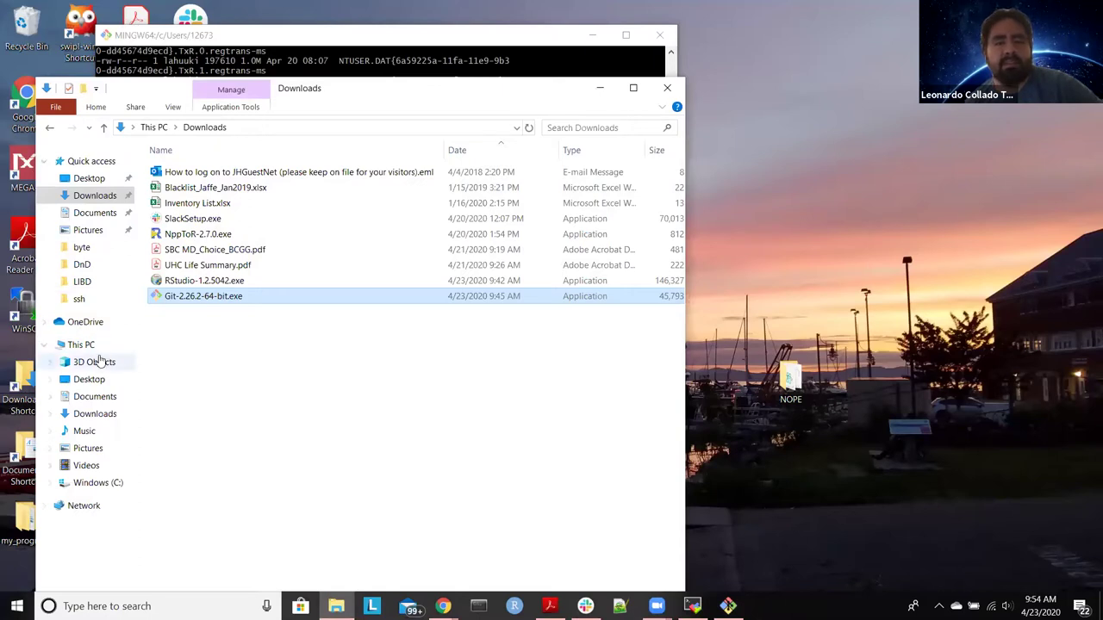
left_click(80, 344)
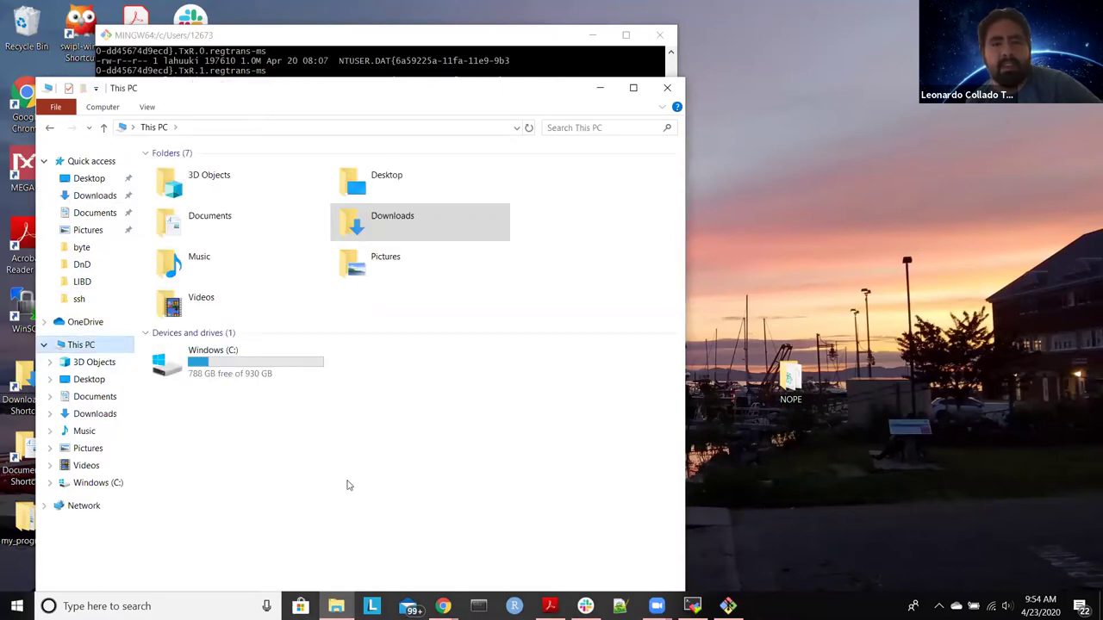
double_click(229, 364)
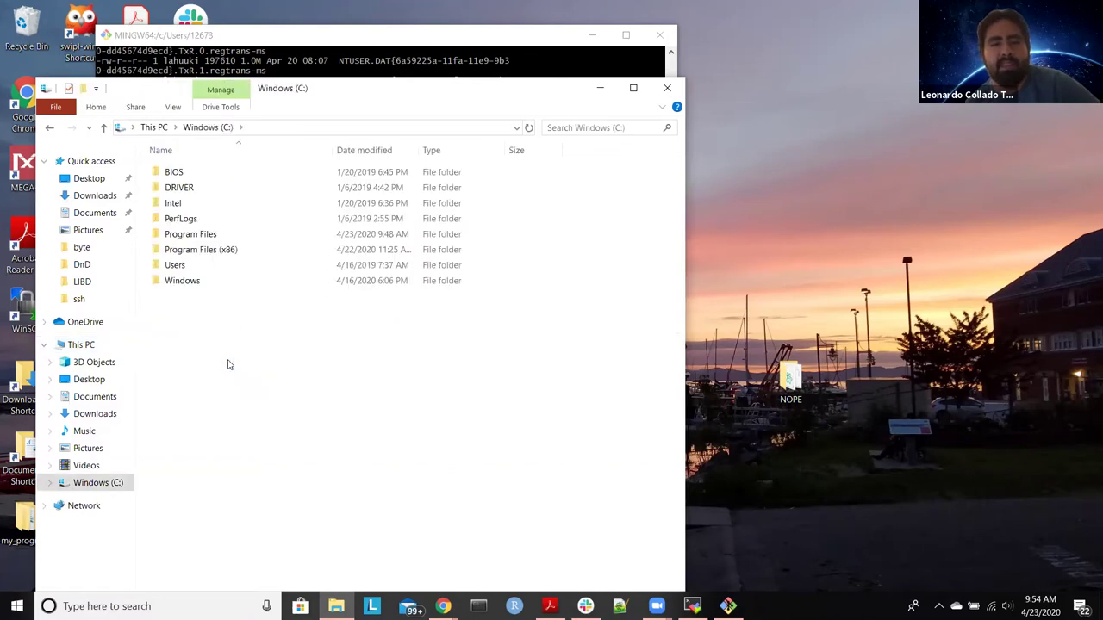
double_click(209, 265)
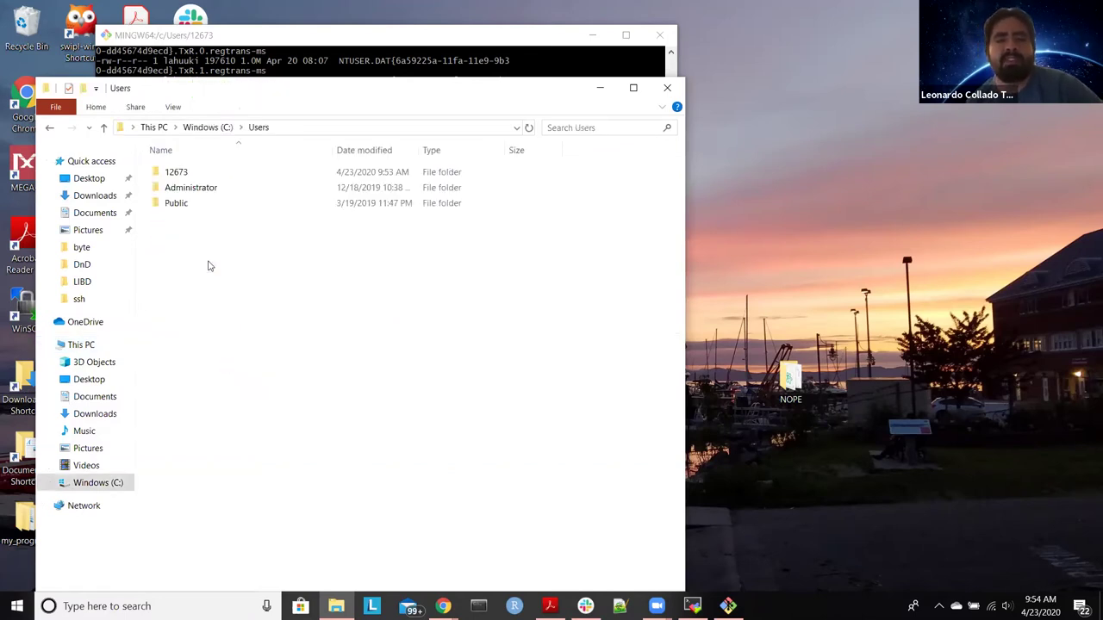
double_click(218, 178)
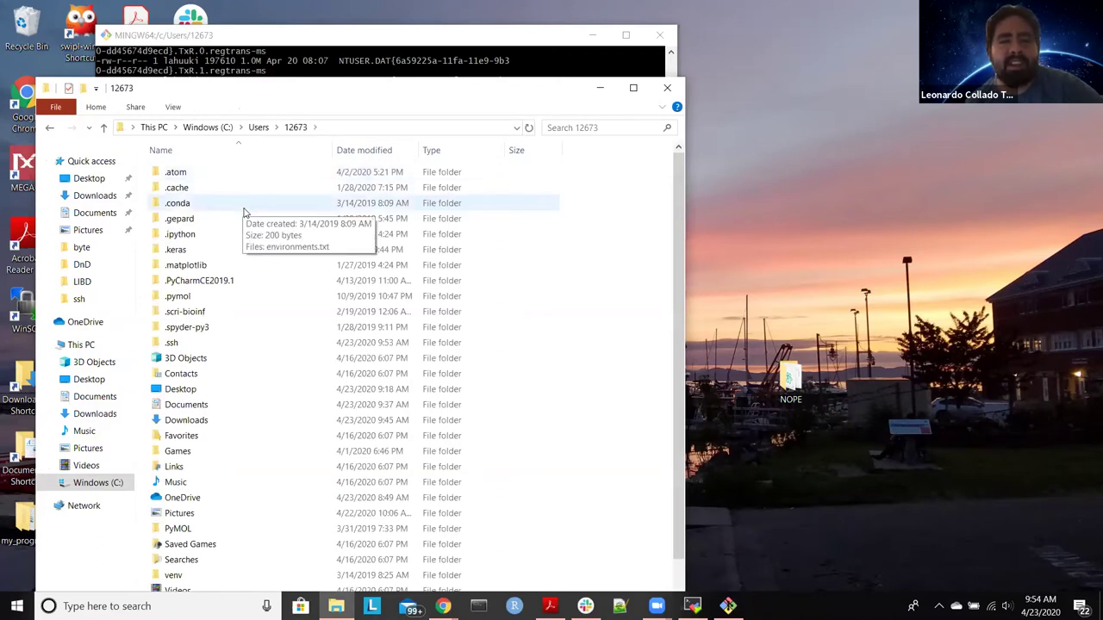
left_click(254, 344)
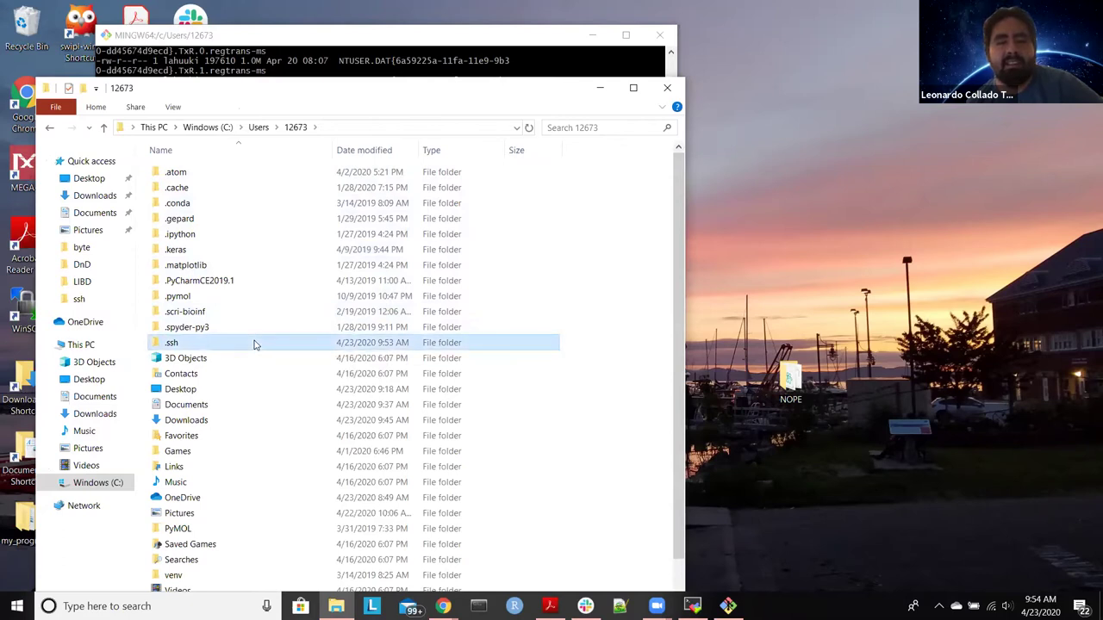
double_click(254, 344)
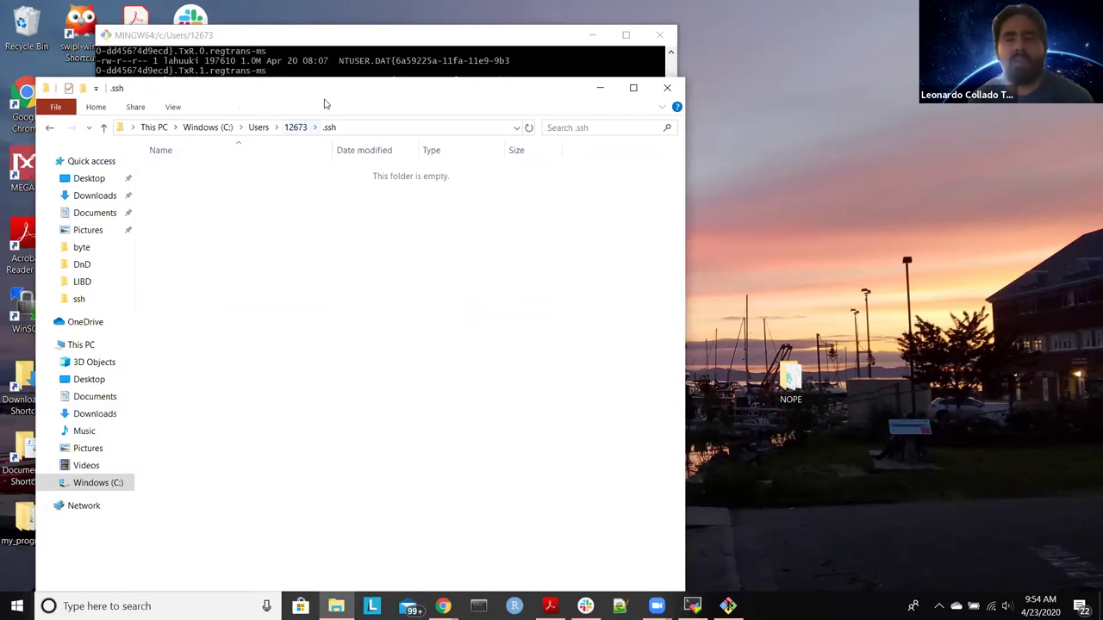
right_click(79, 214)
left_click(151, 248)
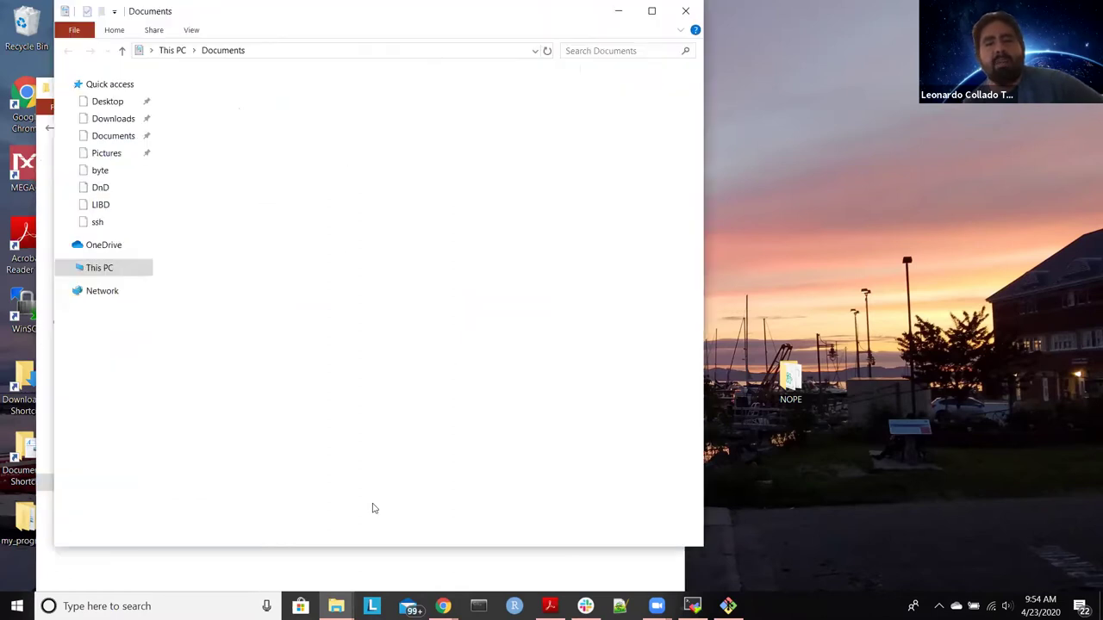
Step: Open Documents\ssh and move id_rsa.pub into the .ssh folder
left_click_drag(426, 30, 818, 67)
double_click(646, 444)
left_click_drag(618, 209, 644, 202)
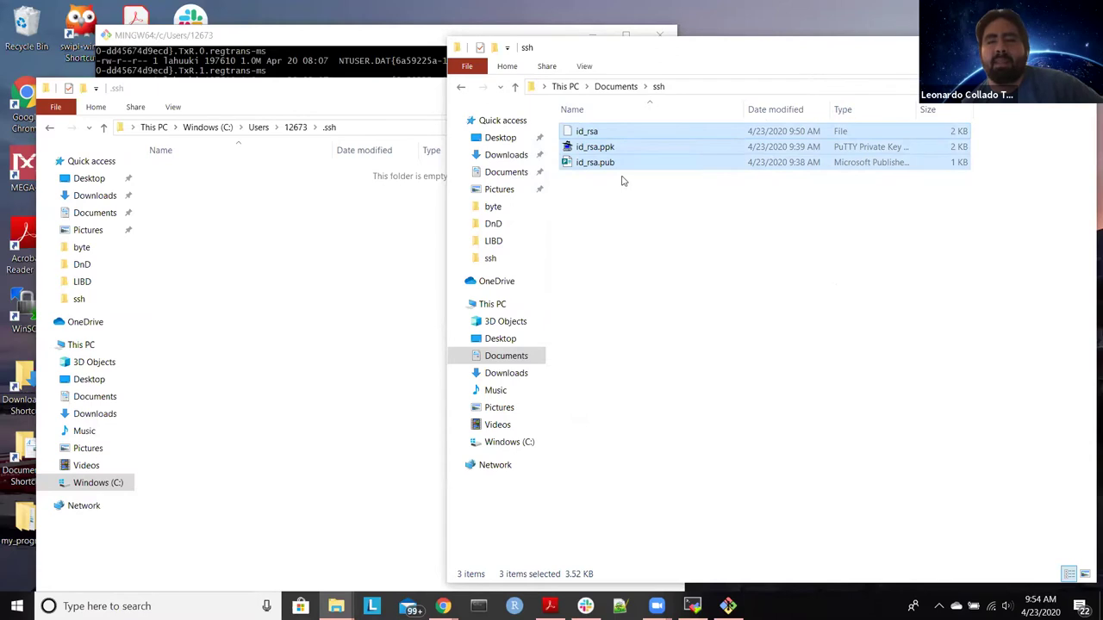
left_click(616, 163)
left_click_drag(595, 167, 278, 308)
Step: Move id_rsa into the .ssh folder as well, leaving id_rsa.ppk in Documents\ssh
left_click(739, 62)
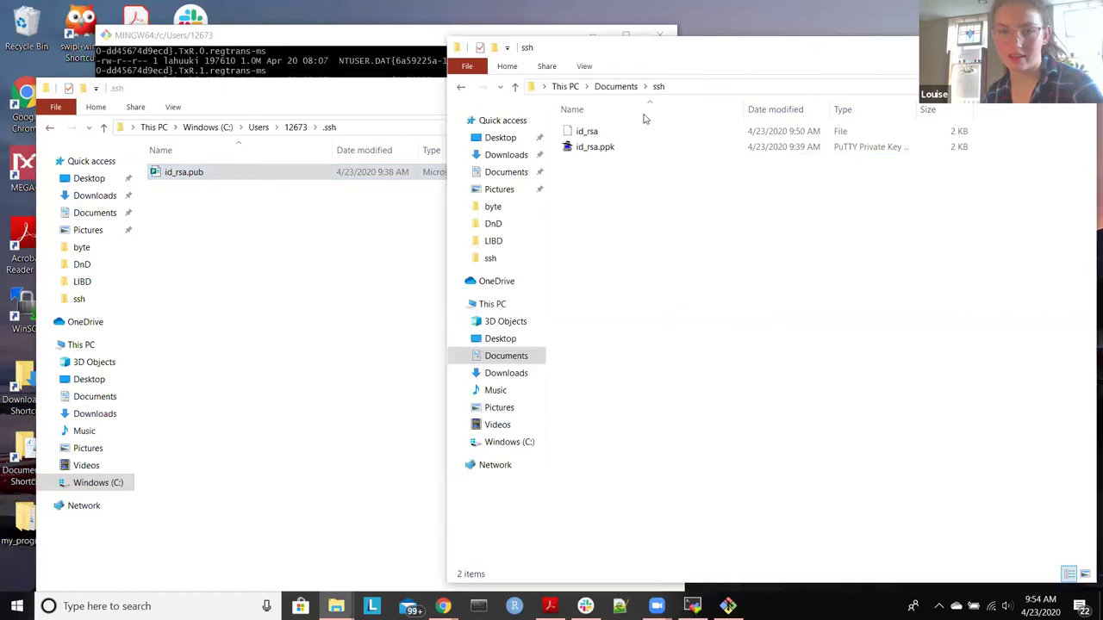
left_click(613, 133)
left_click_drag(614, 132, 322, 272)
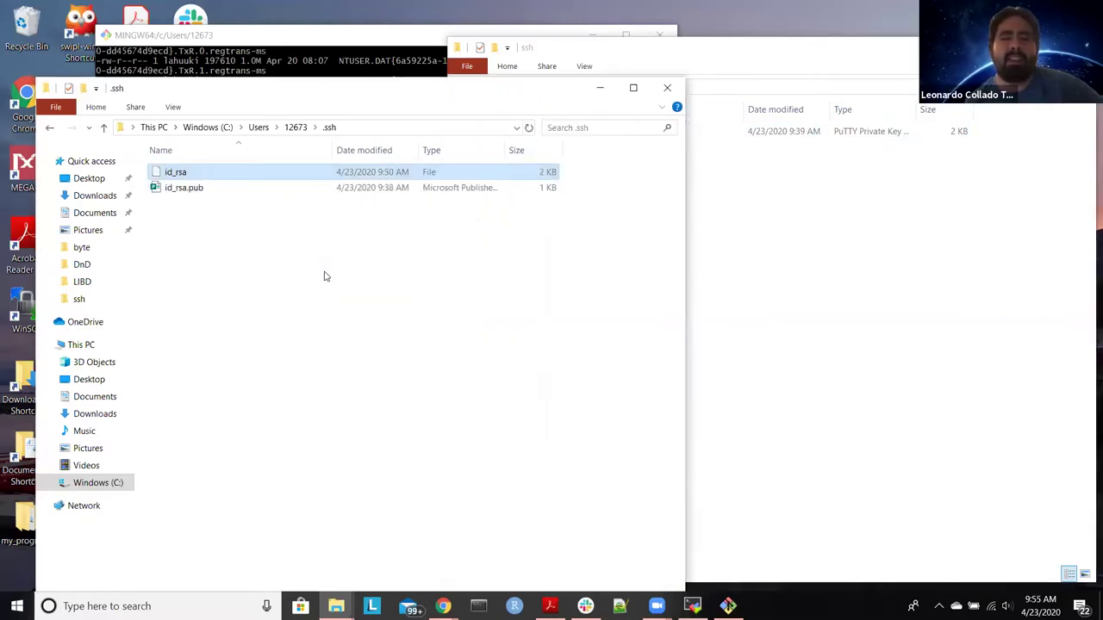
left_click(799, 324)
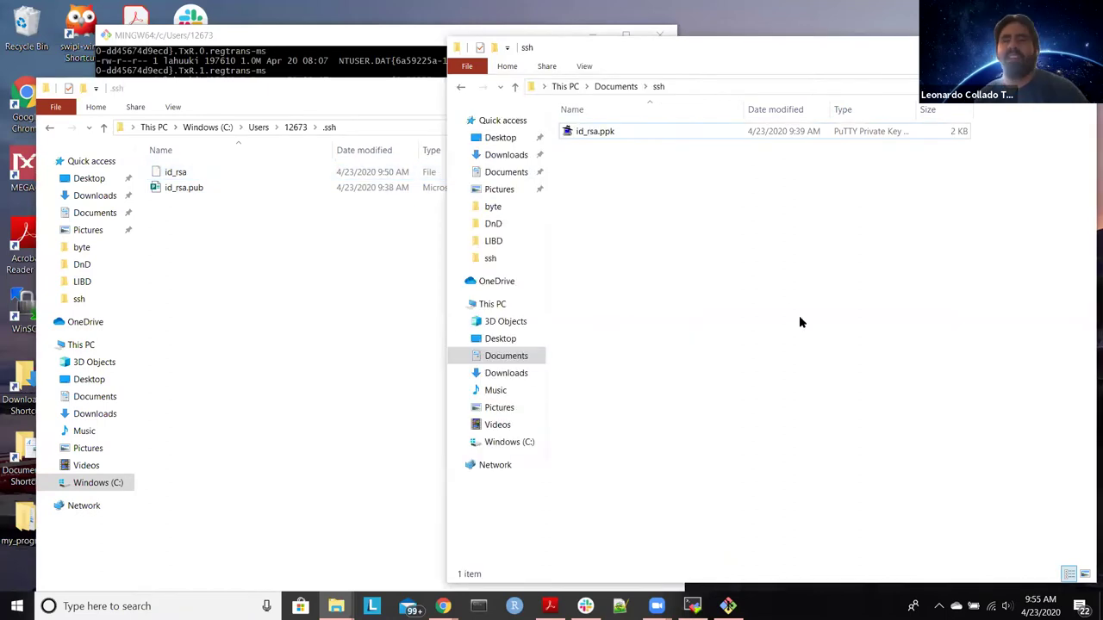
left_click(336, 378)
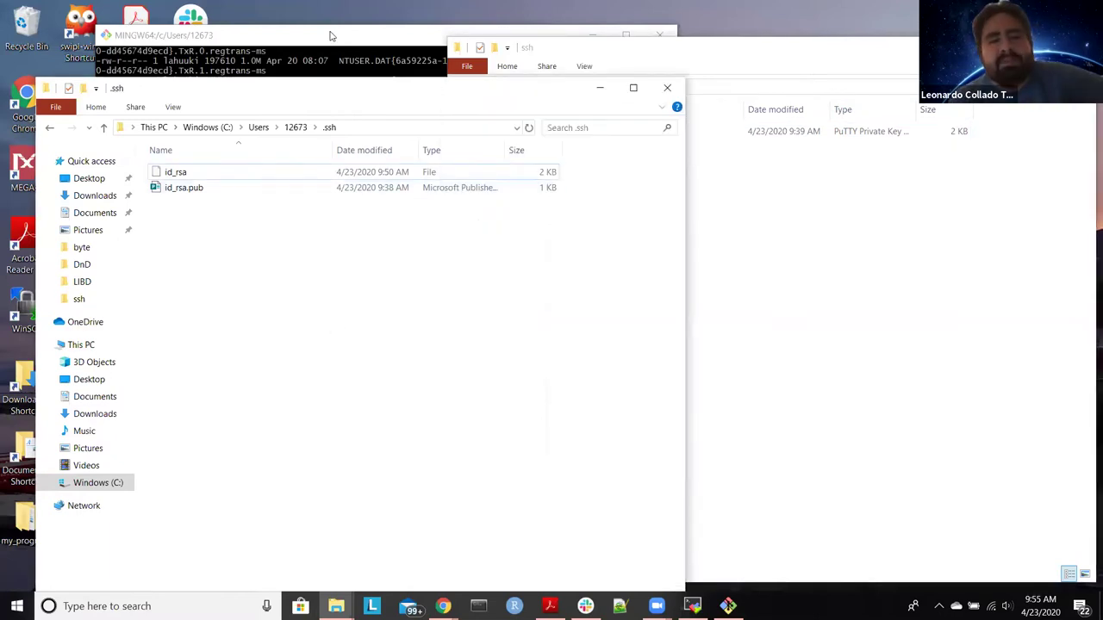
left_click(333, 38)
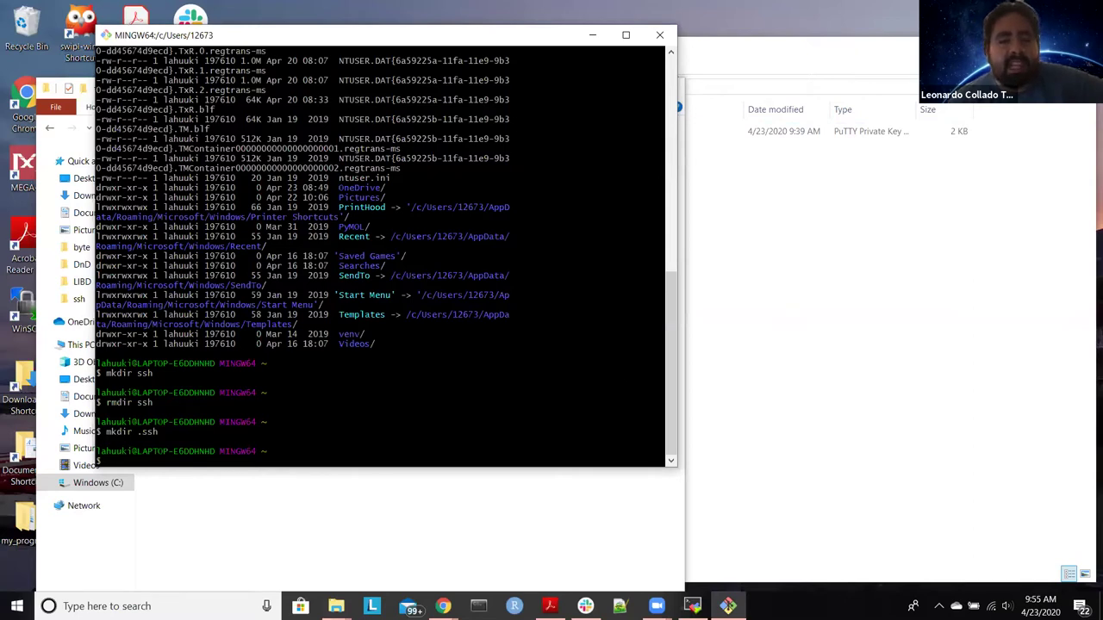
Step: Change into ~/.ssh and list it with ls -lha, showing id_rsa (1.7K) and id_rsa.pub (477 bytes)
type("cd .ssh")
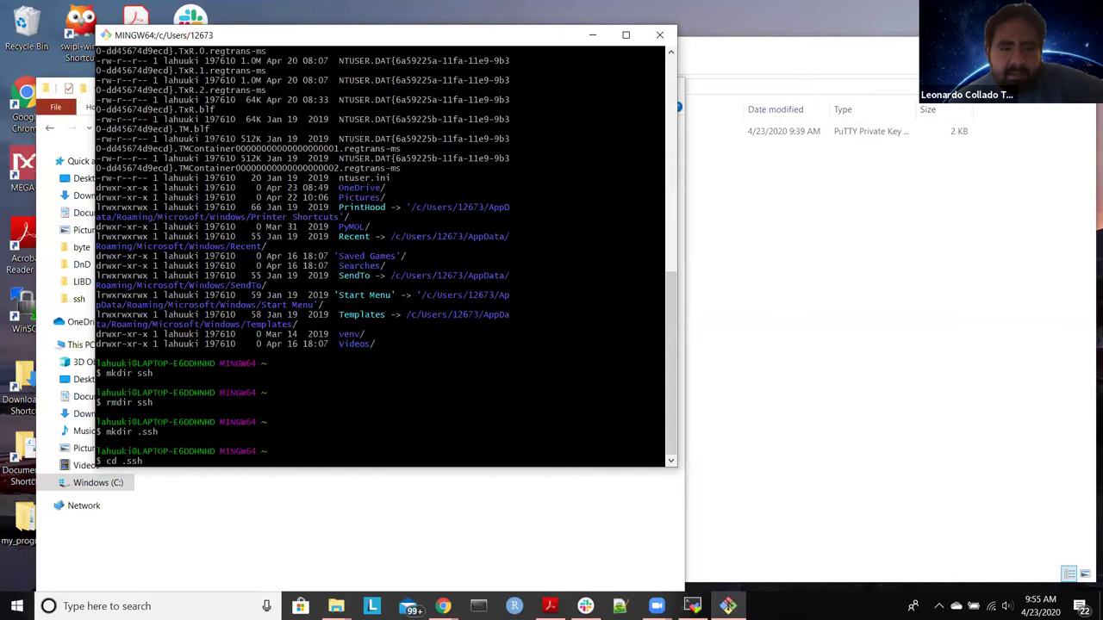
key("Return")
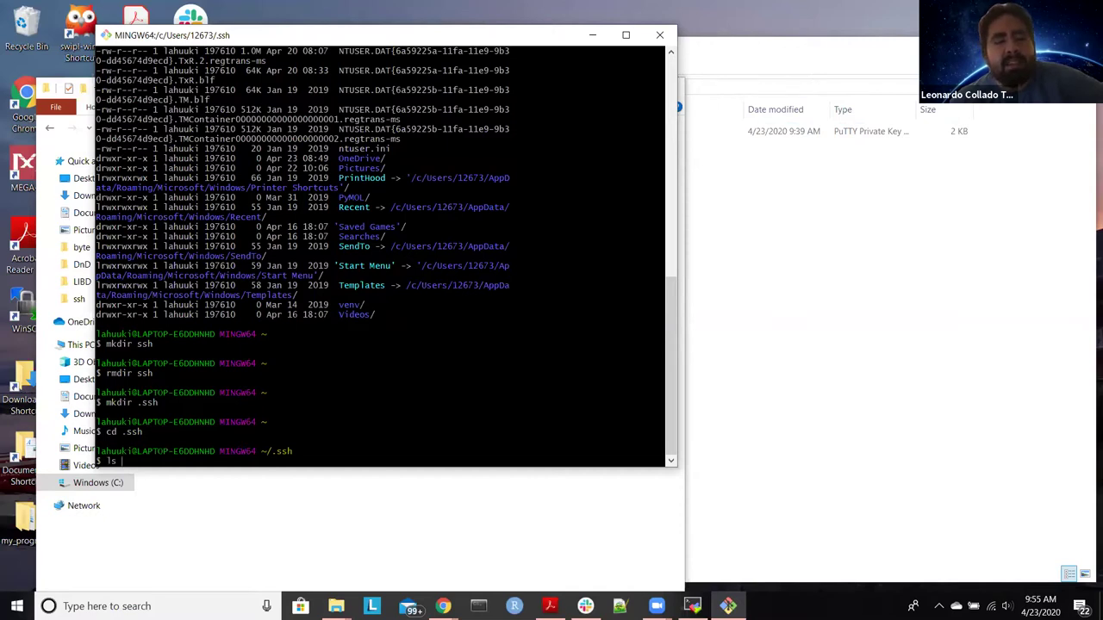
type("-l")
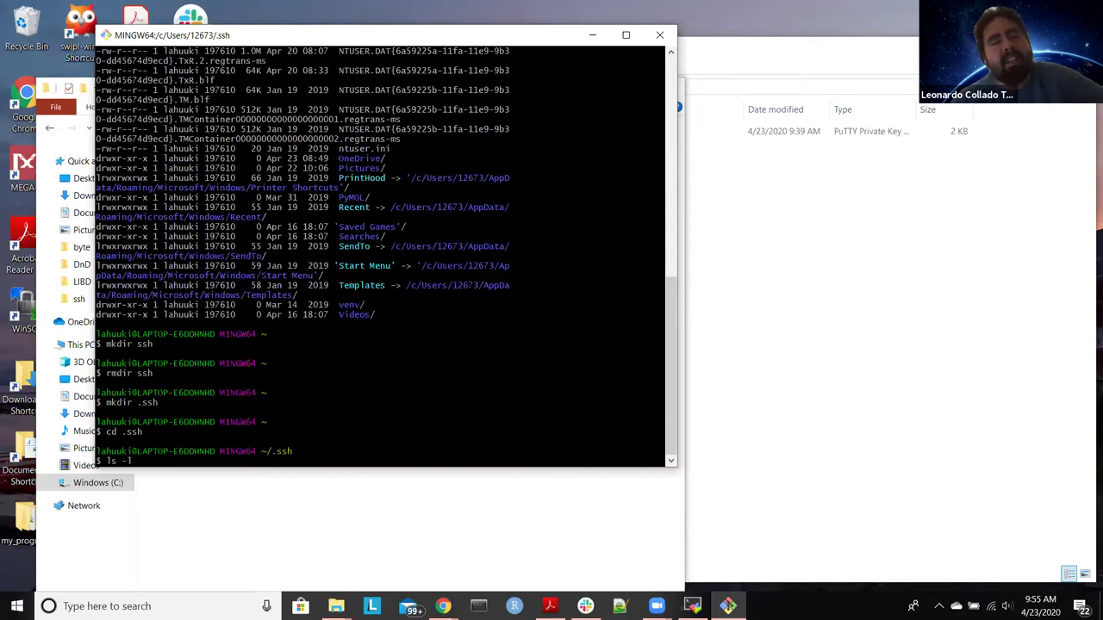
type("ha")
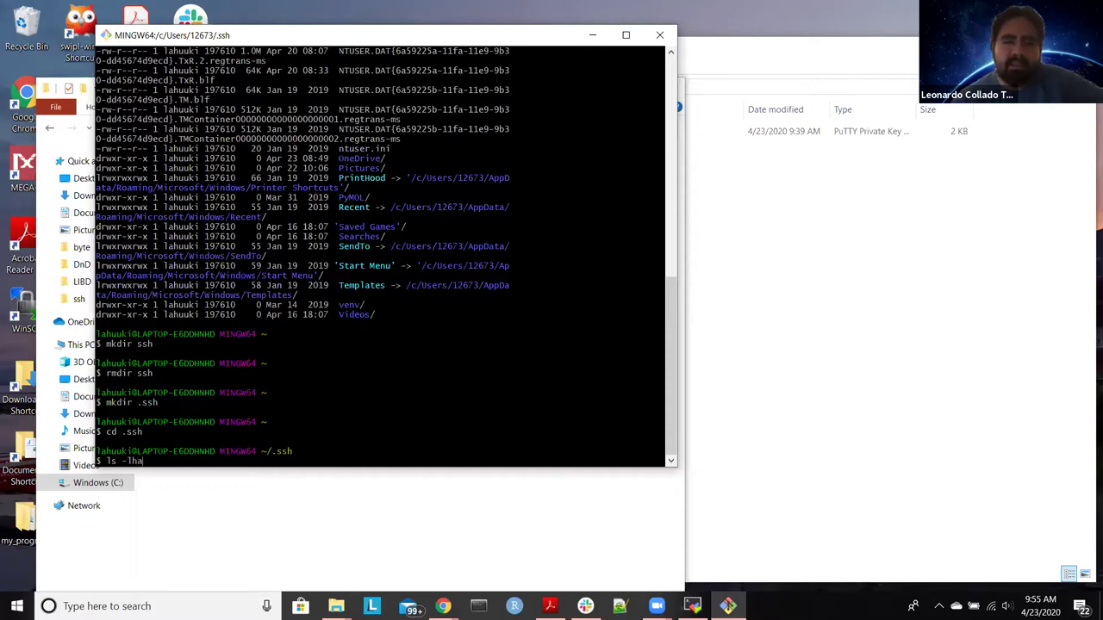
key("Return")
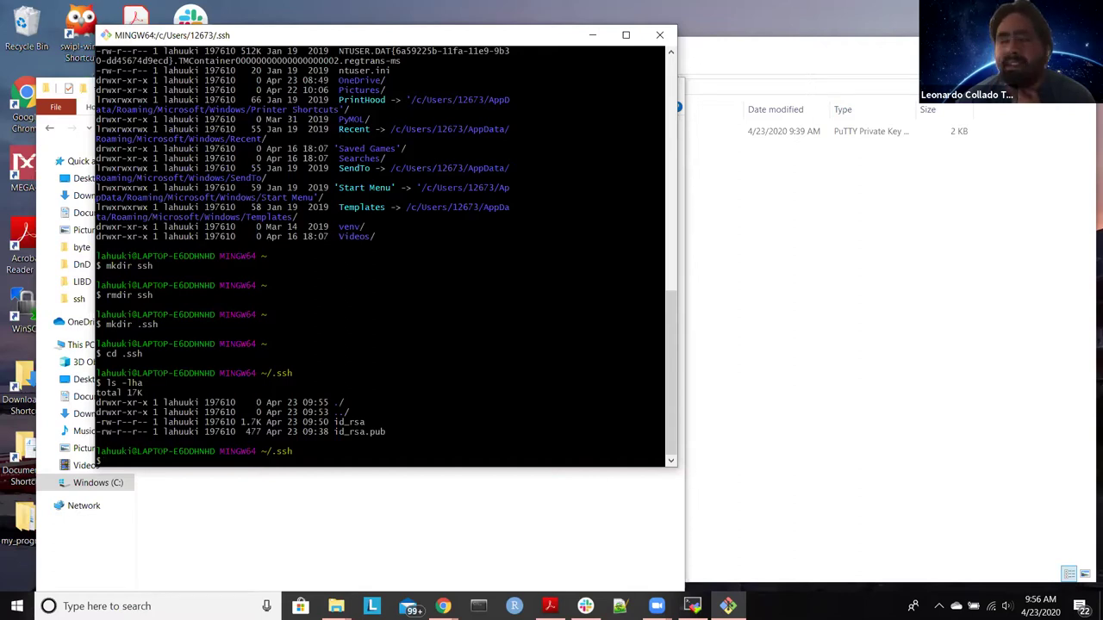
Step: Run chmod 600 . to set permission 600 on the .ssh folder
type("chmod")
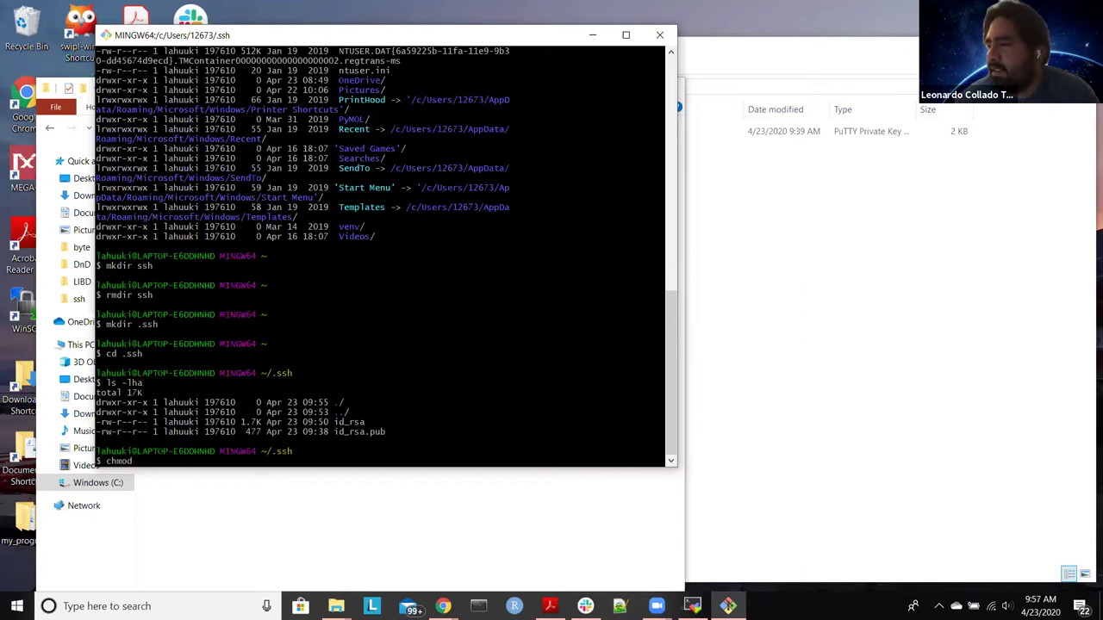
type("6")
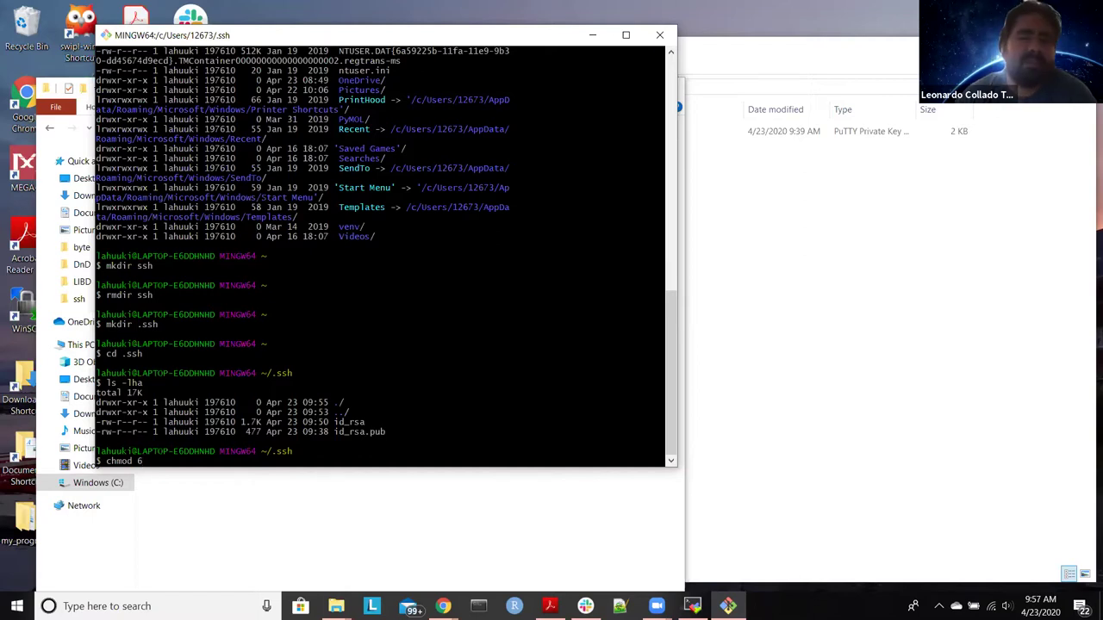
type("00")
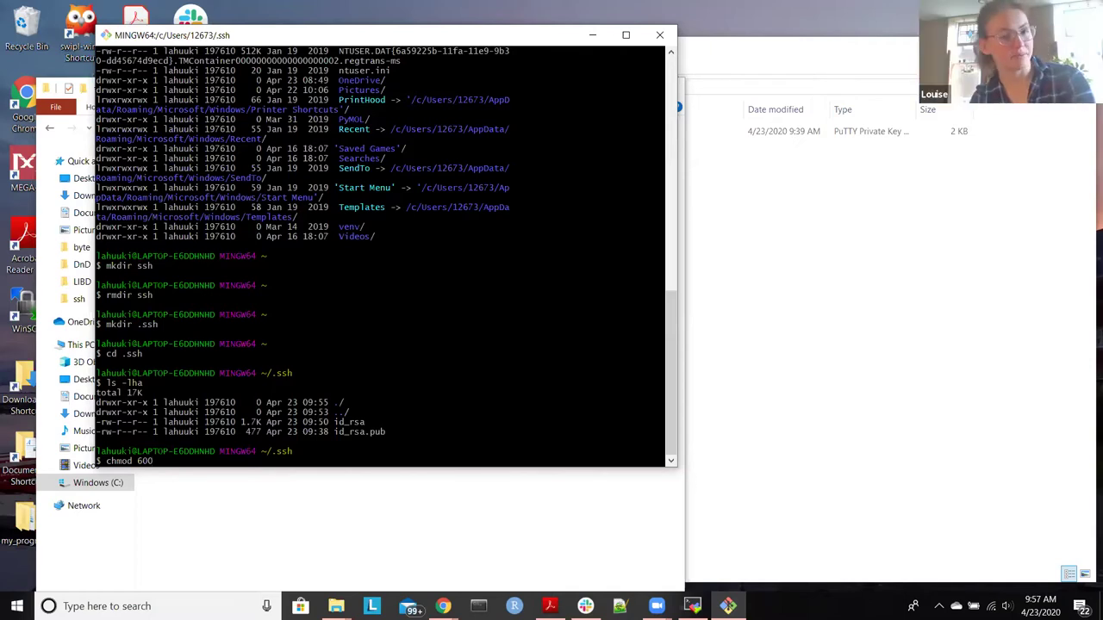
type(".")
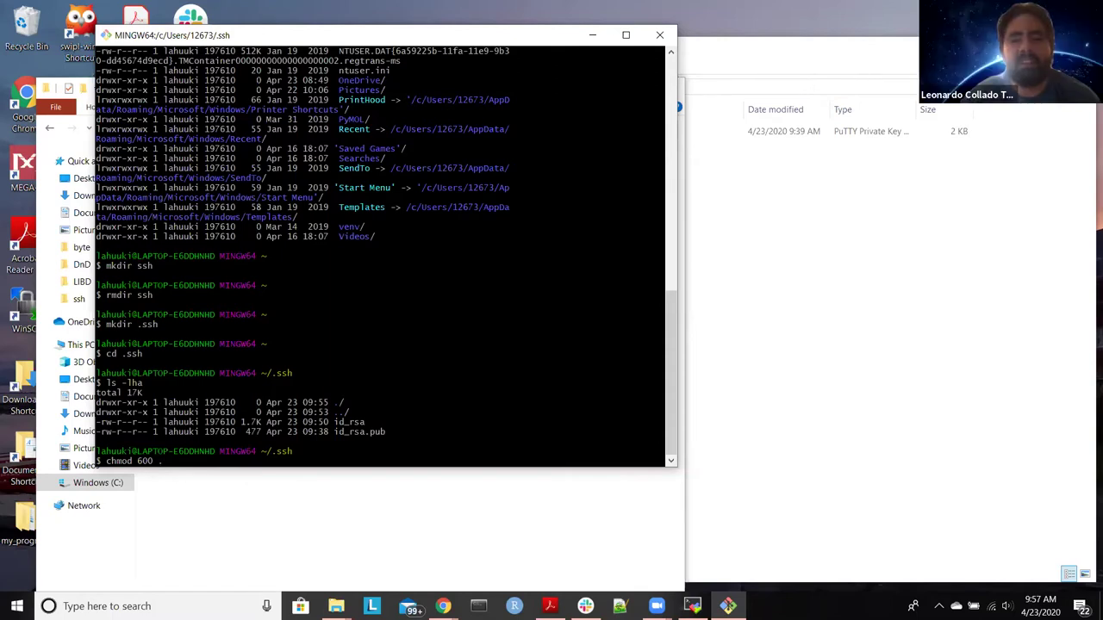
key("Return")
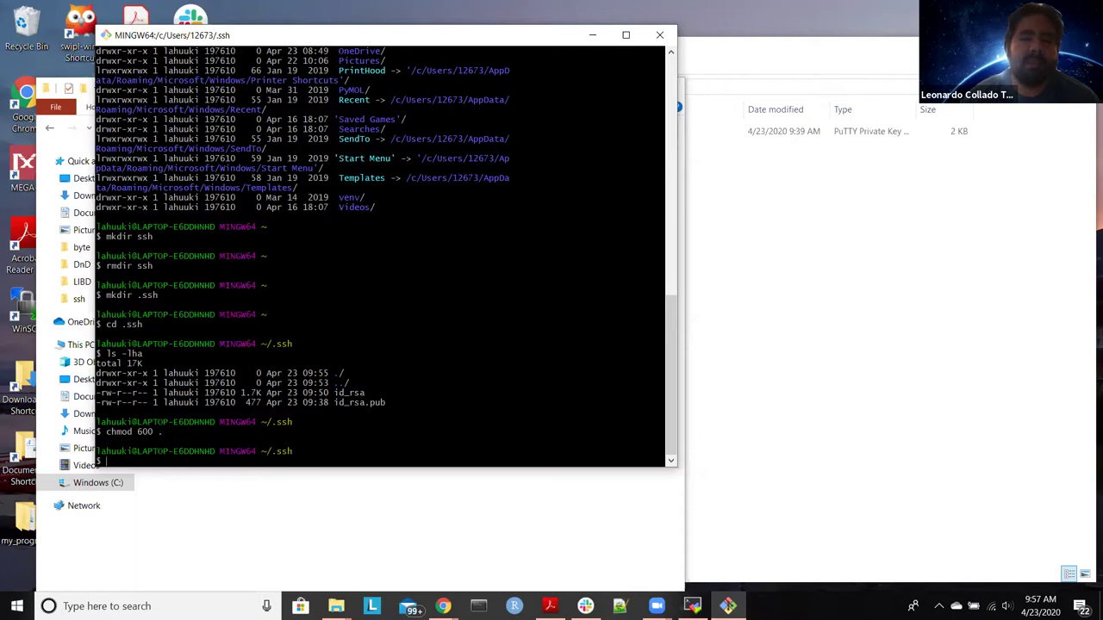
Step: Create an empty config file with touch config
type("touch ")
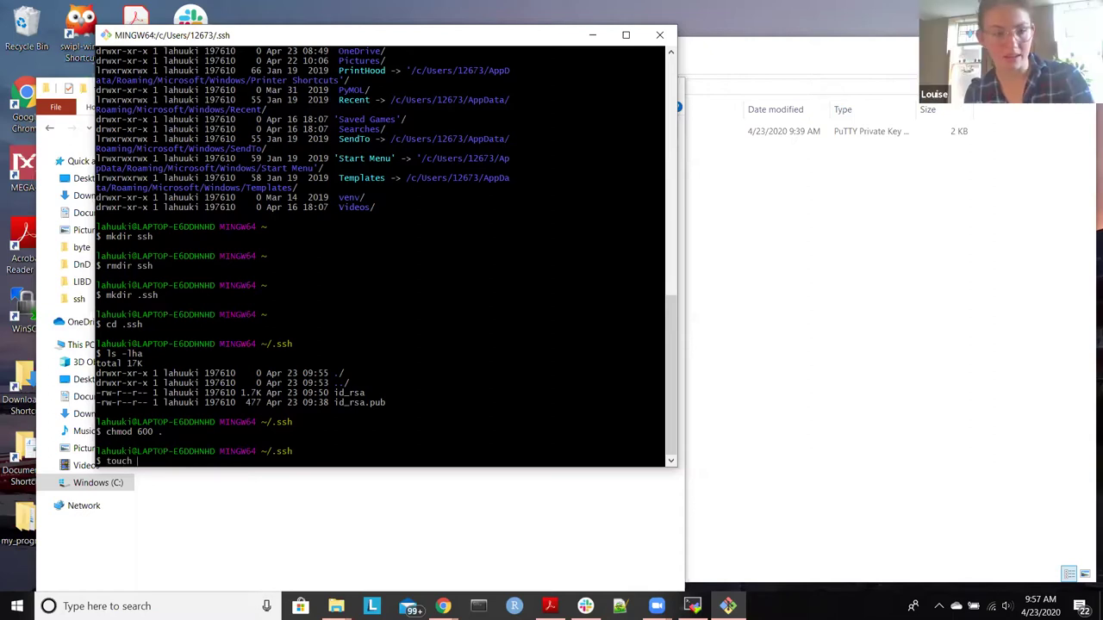
type("co")
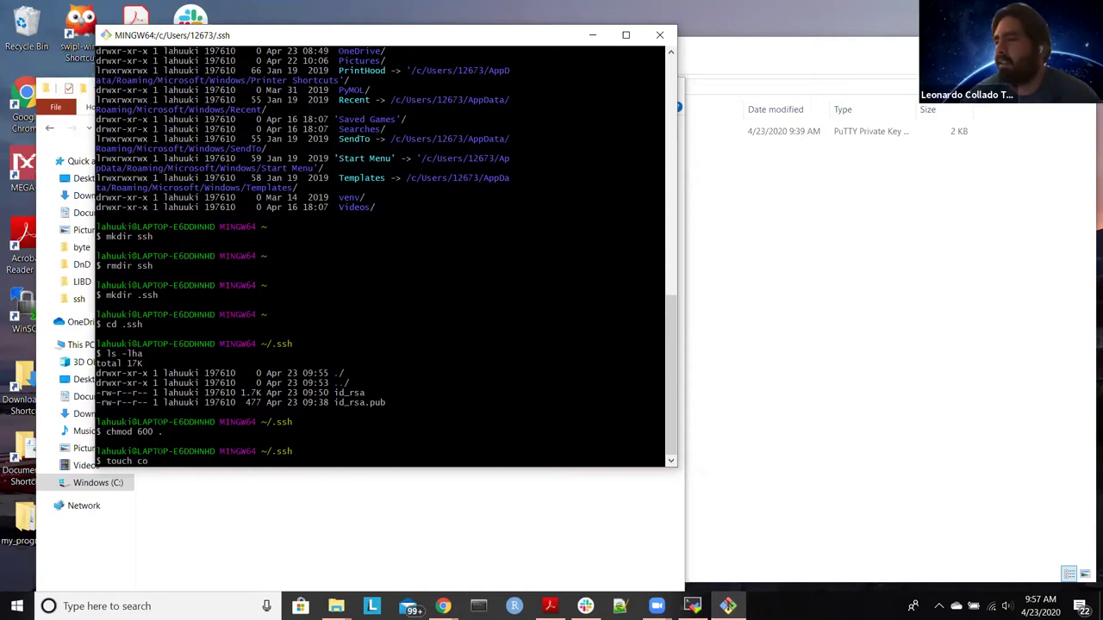
type("mfig")
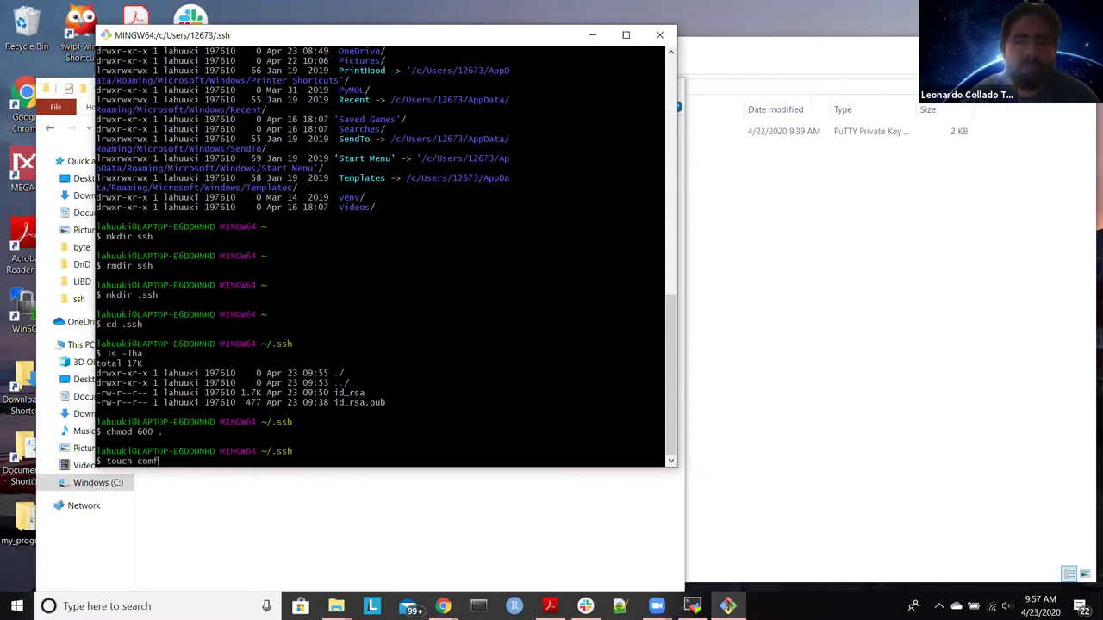
key("BackSpace")
key("BackSpace")
key("BackSpace")
key("BackSpace")
type("nfig")
key("Return")
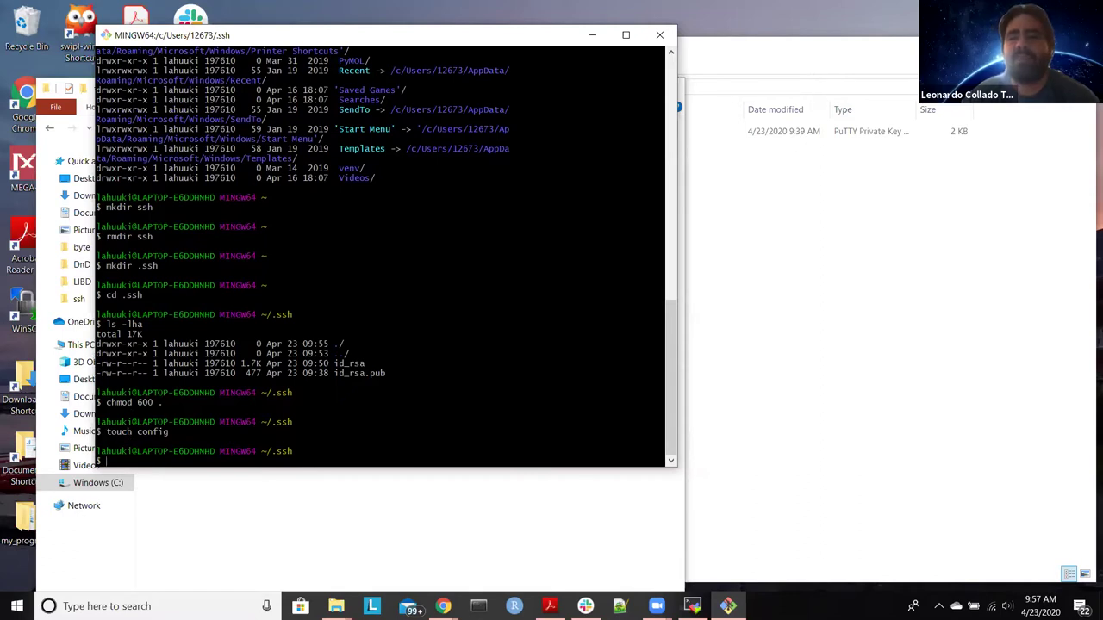
Step: Open the 0 KB config file in the .ssh folder with Edit with Notepad++
left_click(888, 315)
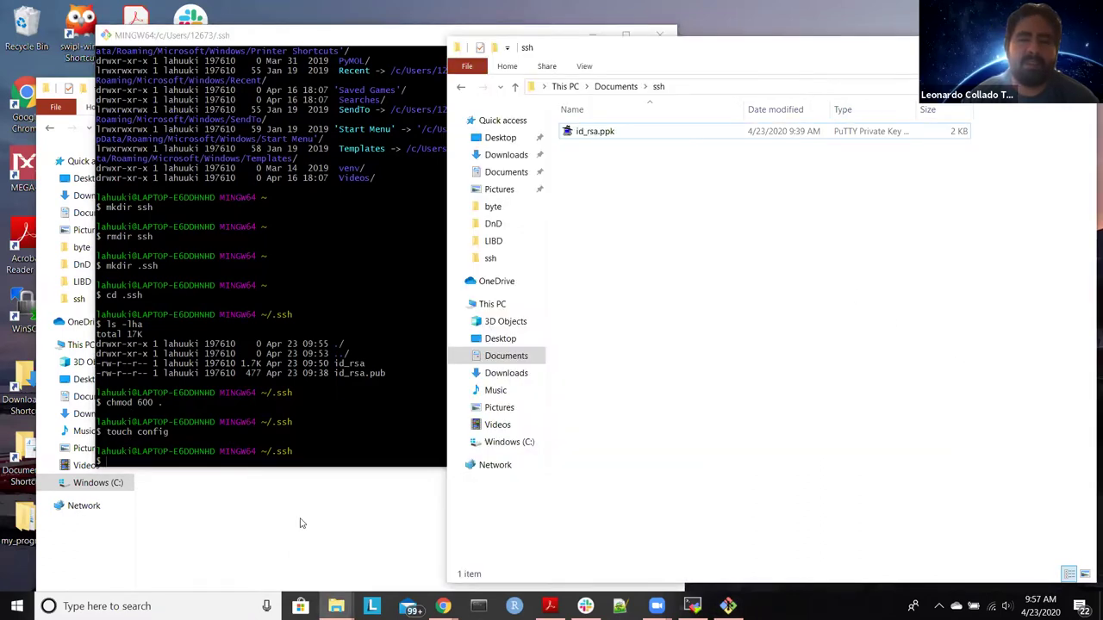
left_click(314, 541)
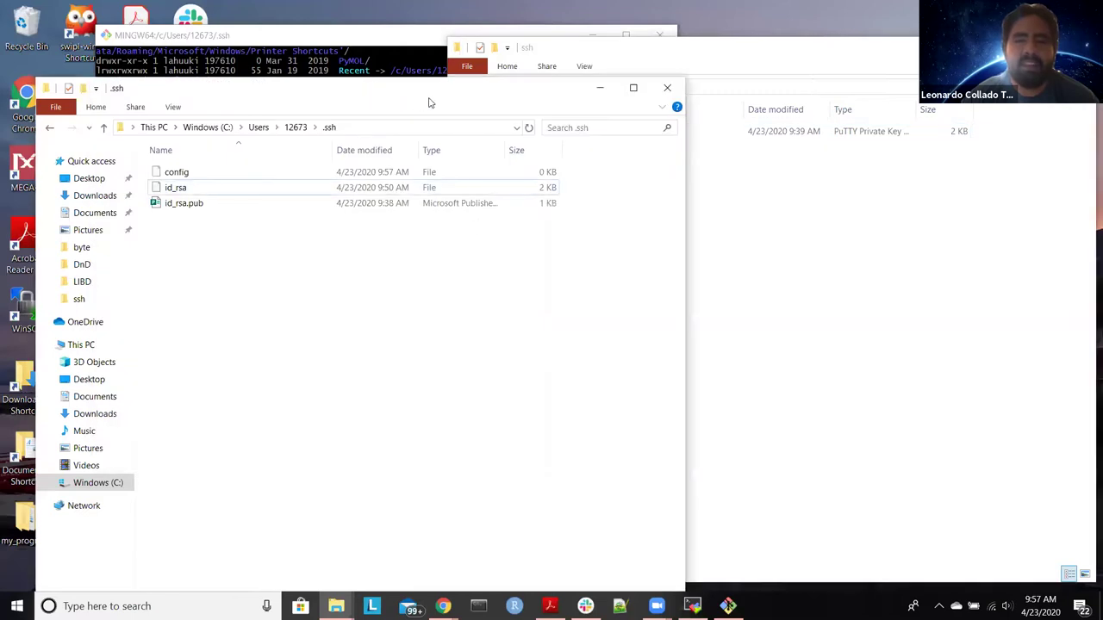
left_click_drag(428, 103, 890, 62)
left_click(654, 130)
right_click(630, 132)
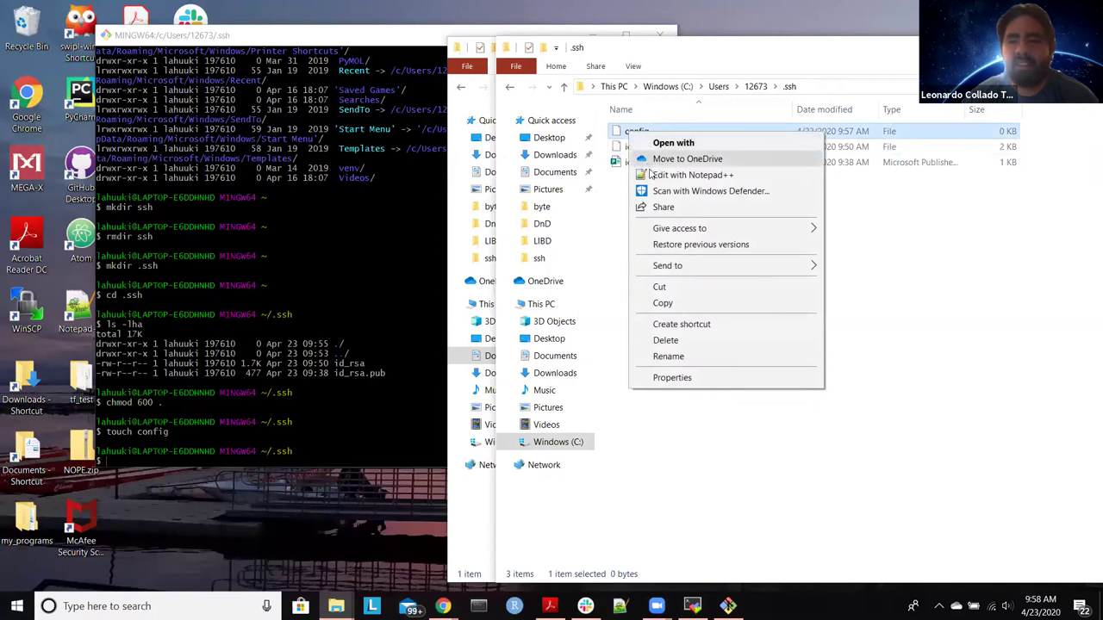
left_click(675, 174)
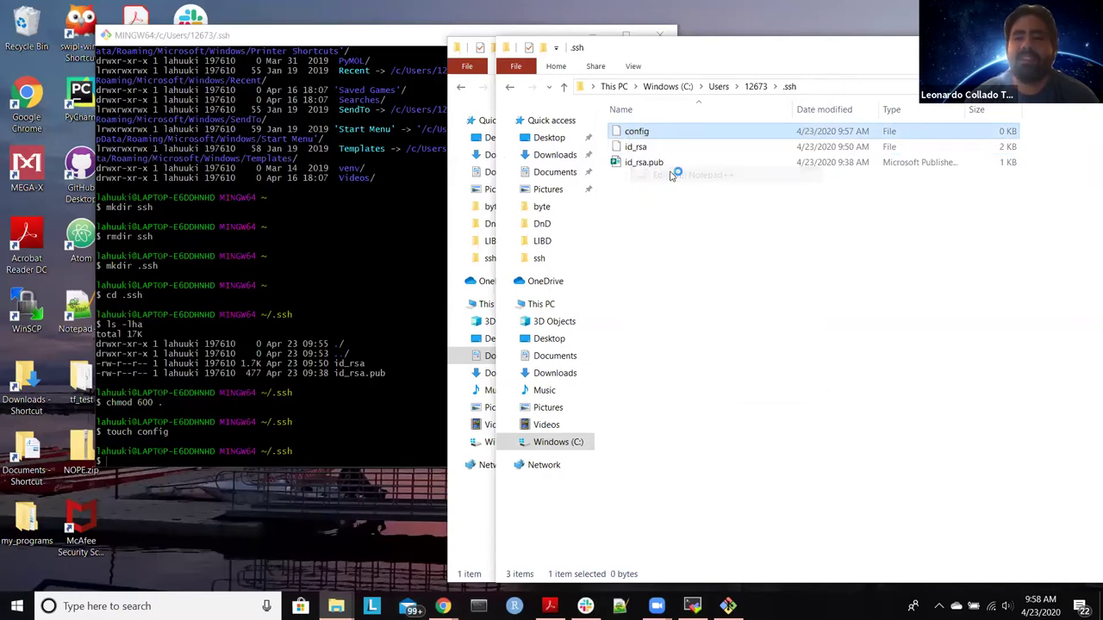
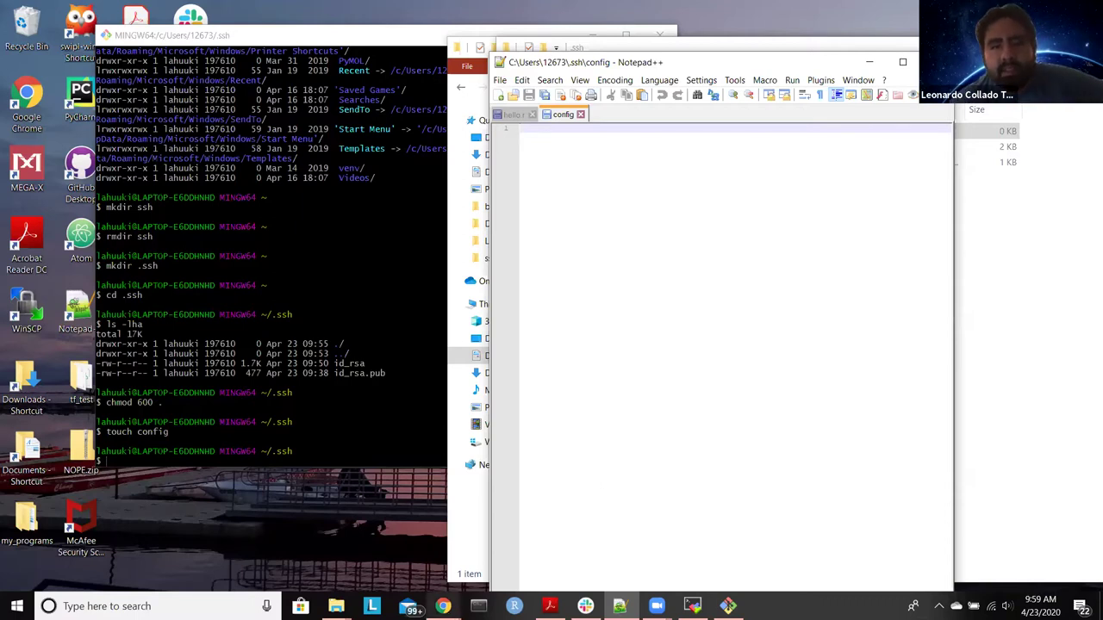
Step: Close the Git for Windows page and copy the five-line Host jhpce block from the setup notes
mouse_move(442, 606)
left_click(501, 554)
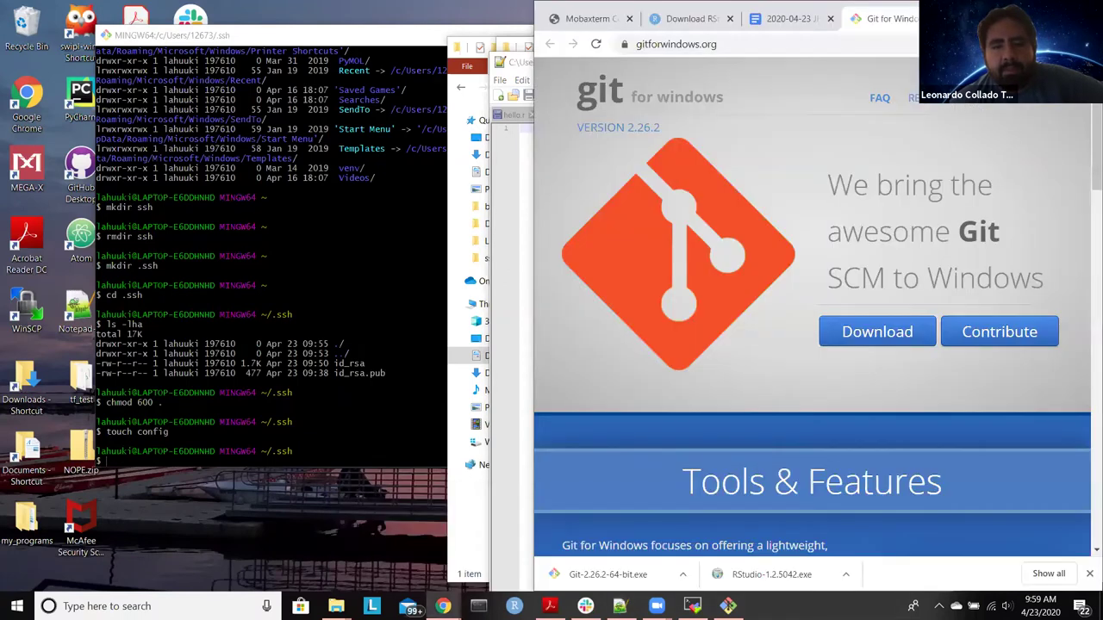
key("ctrl+w")
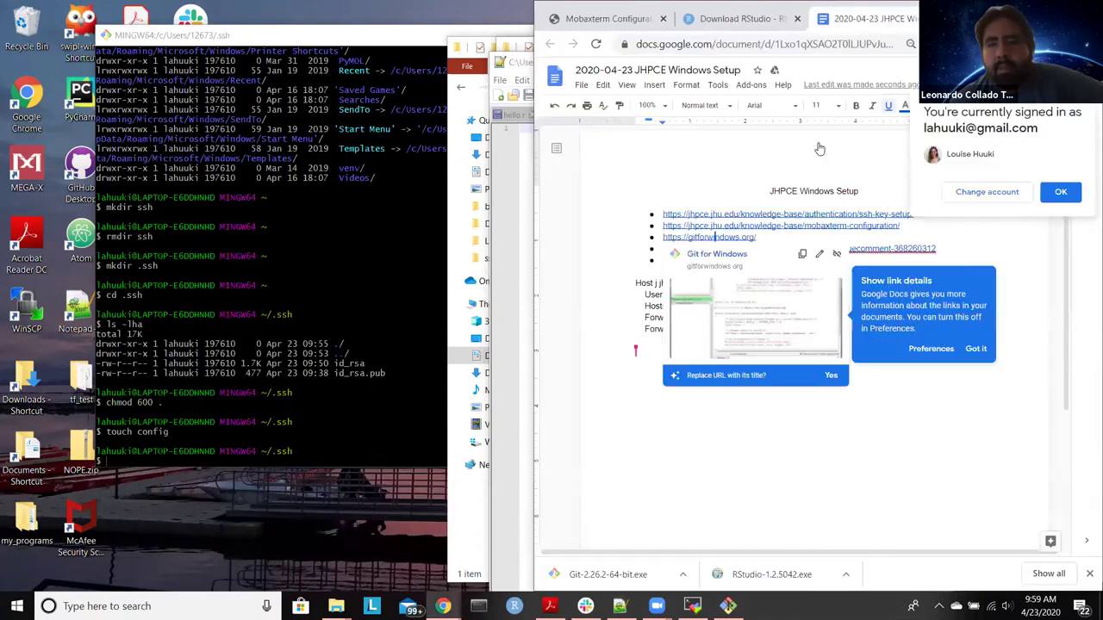
left_click(788, 465)
left_click_drag(741, 335, 629, 287)
key("ctrl+c")
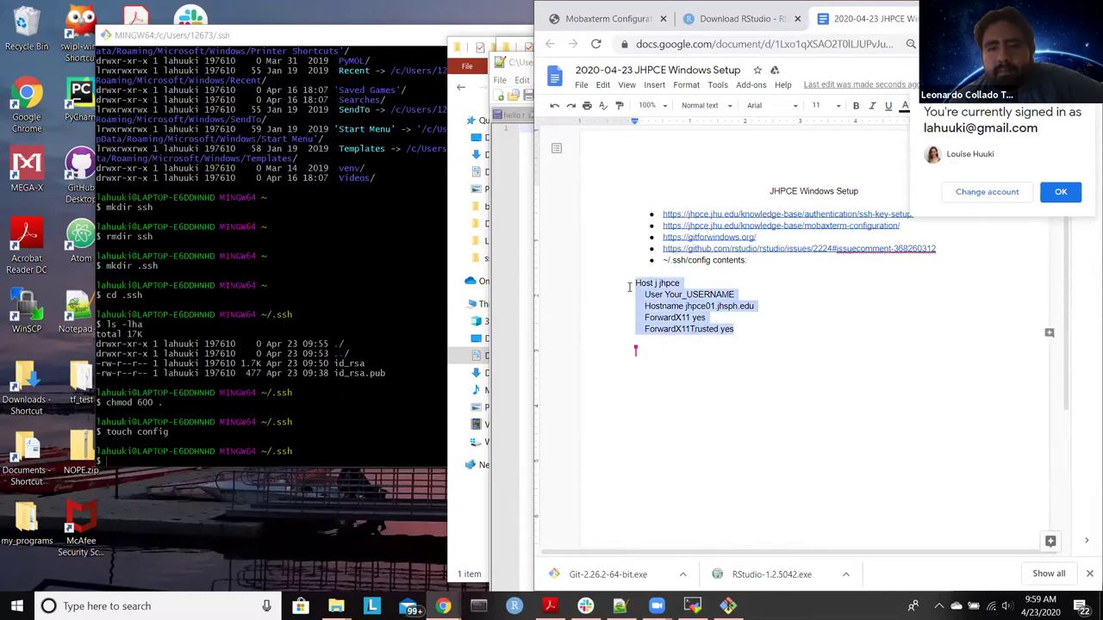
left_click(522, 397)
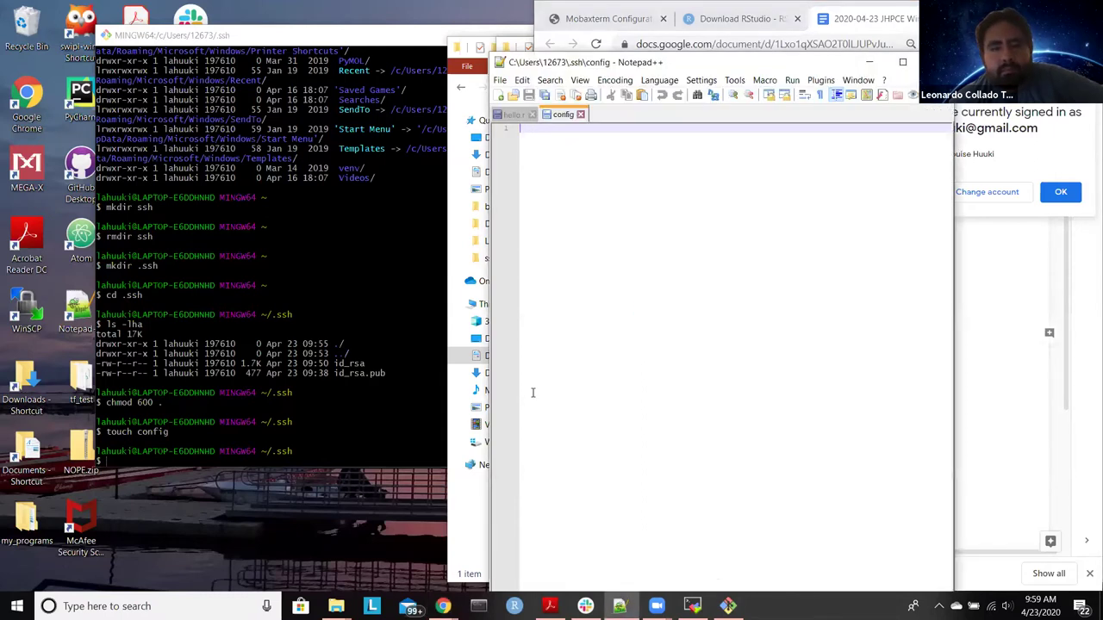
Step: Paste the Host jhpce block into config, replace Your_USERNAME with your cluster username, and save
key("ctrl+v")
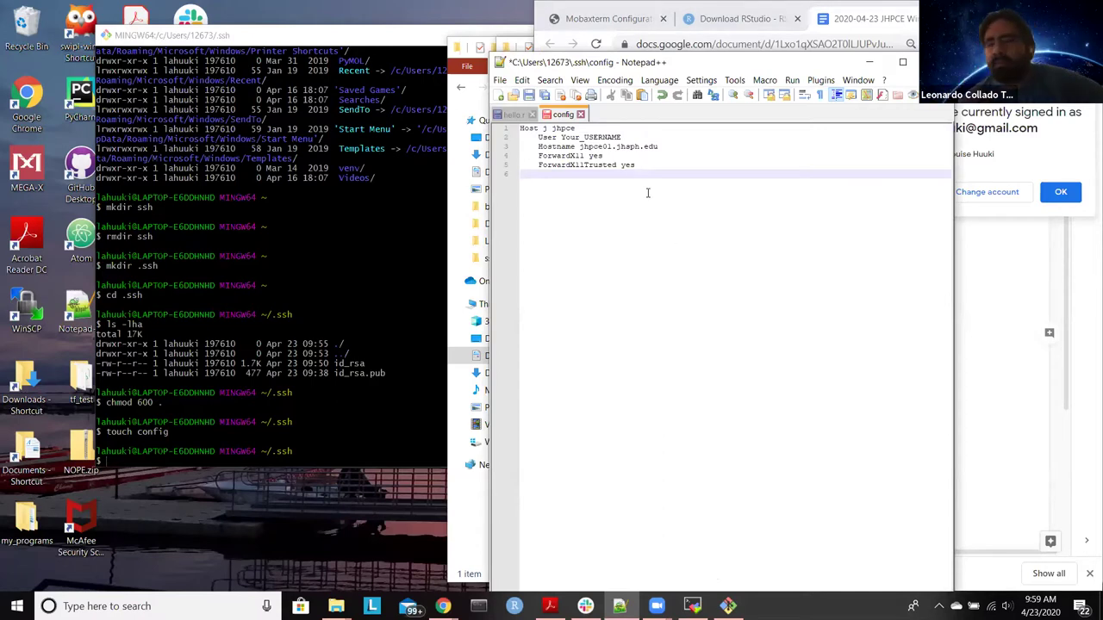
left_click_drag(630, 137, 561, 137)
key("BackSpace")
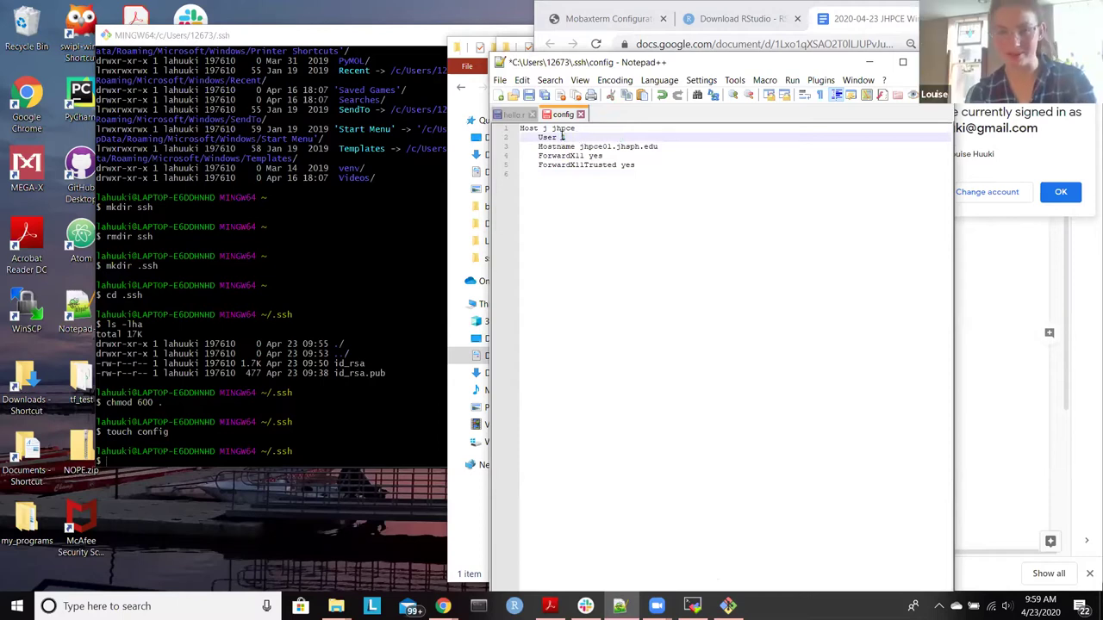
key("ctrl+z")
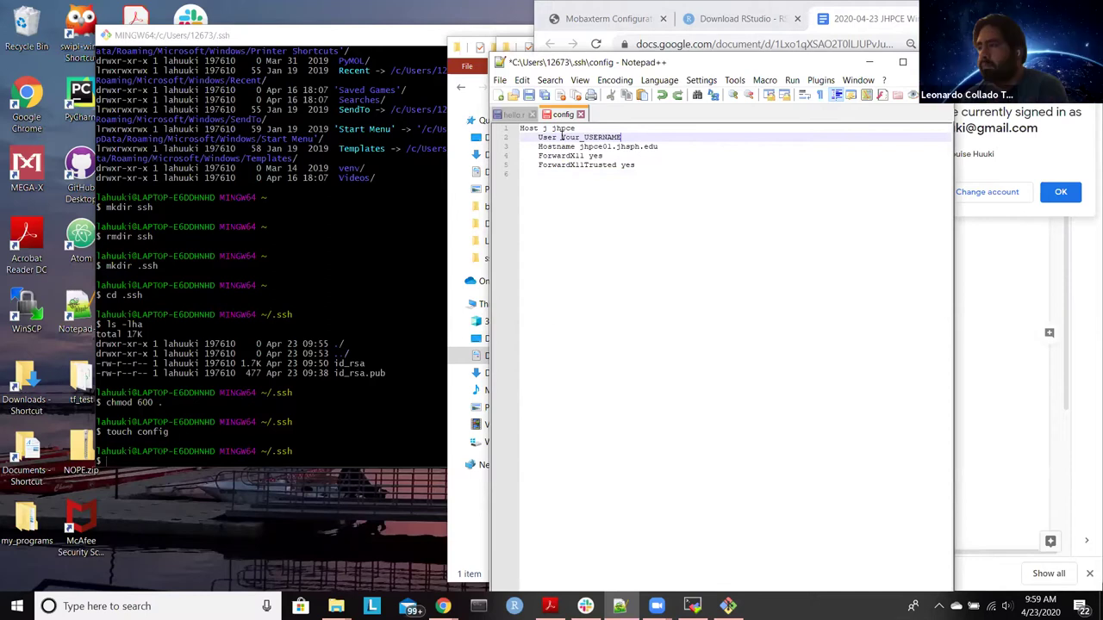
key("BackSpace")
key("BackSpace")
key("BackSpace")
key("BackSpace")
key("BackSpace")
key("BackSpace")
key("BackSpace")
key("BackSpace")
key("BackSpace")
key("BackSpace")
key("BackSpace")
key("BackSpace")
key("BackSpace")
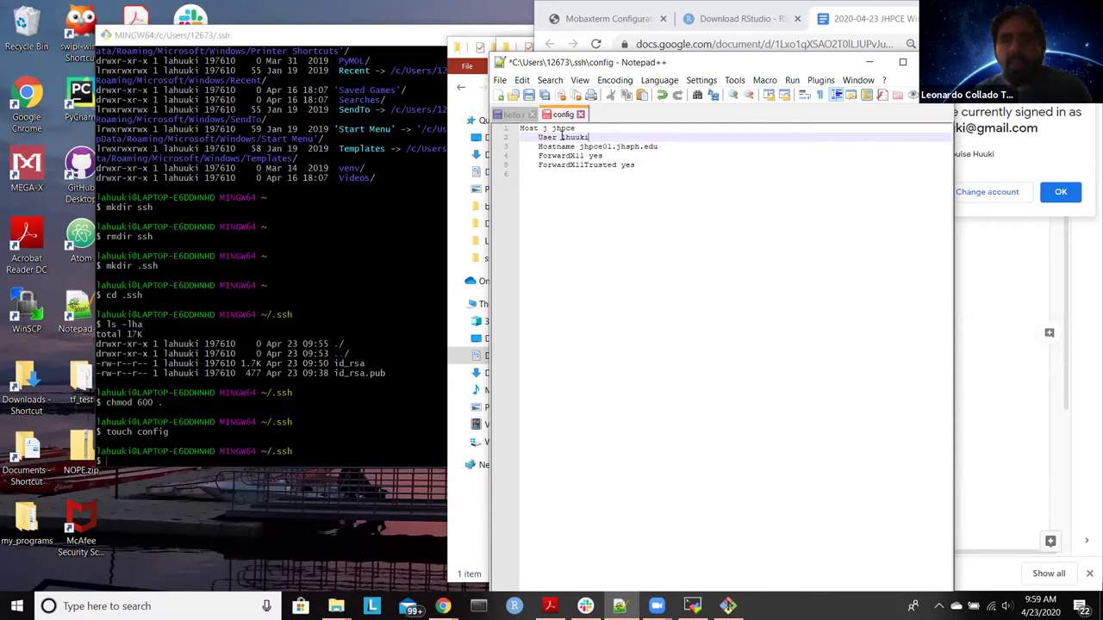
key("ctrl+s")
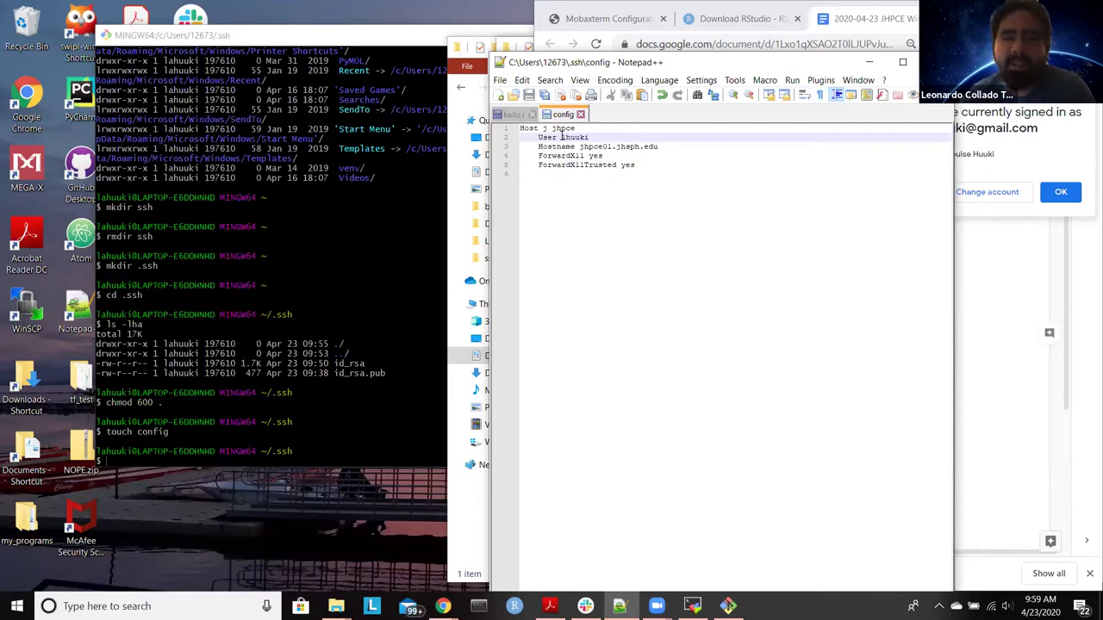
Step: Reposition the Notepad++ window and bring the Google Docs setup notes back in front
left_click_drag(754, 66, 754, 75)
left_click_drag(603, 67, 439, 50)
left_click(774, 62)
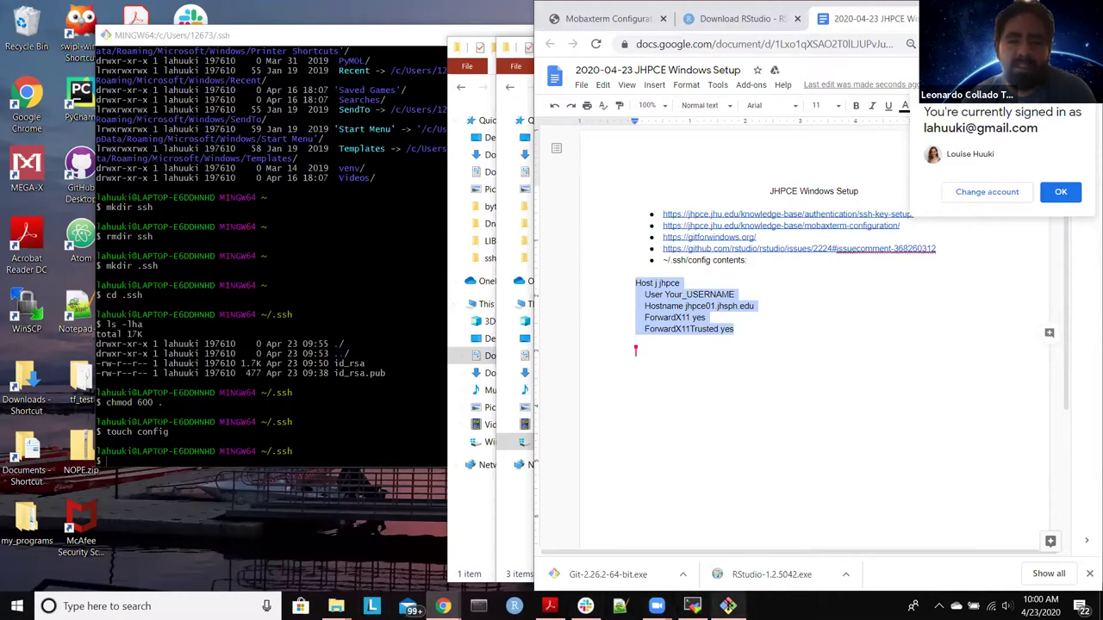
Step: Launch a new Git Bash window, run ssh j, and answer yes to trust the jhpce01 host key
right_click(728, 606)
left_click(723, 530)
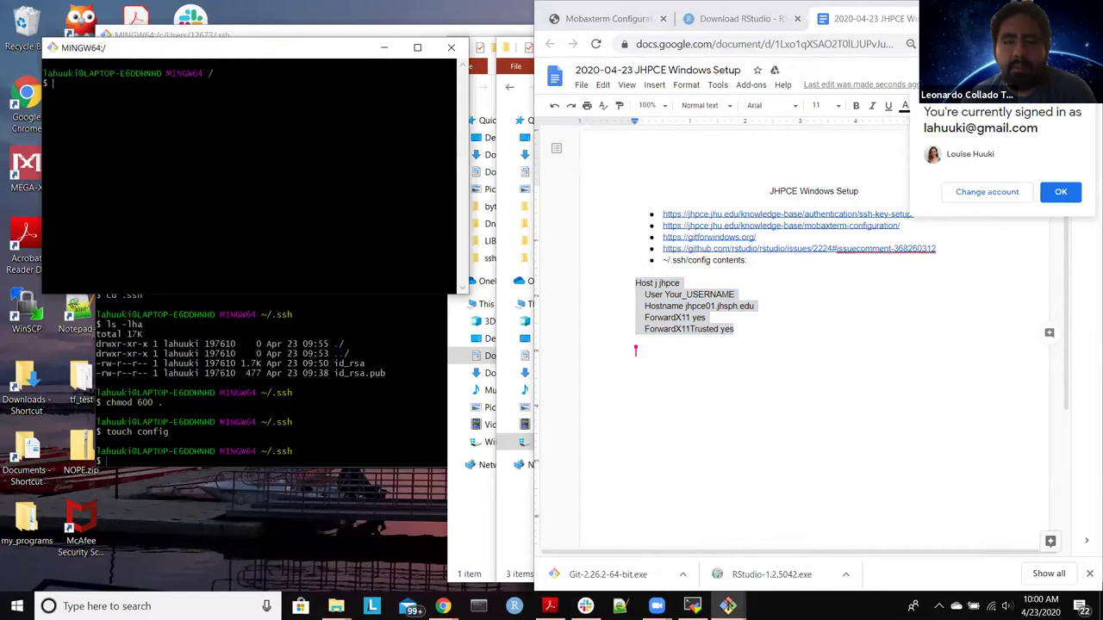
left_click_drag(345, 57, 475, 104)
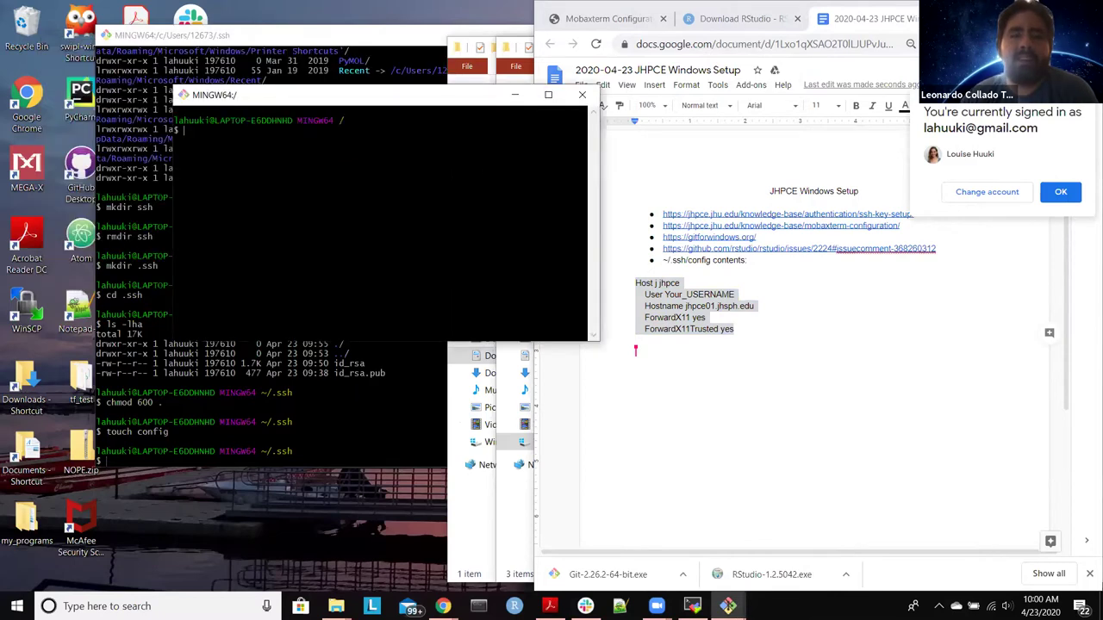
type("ssh")
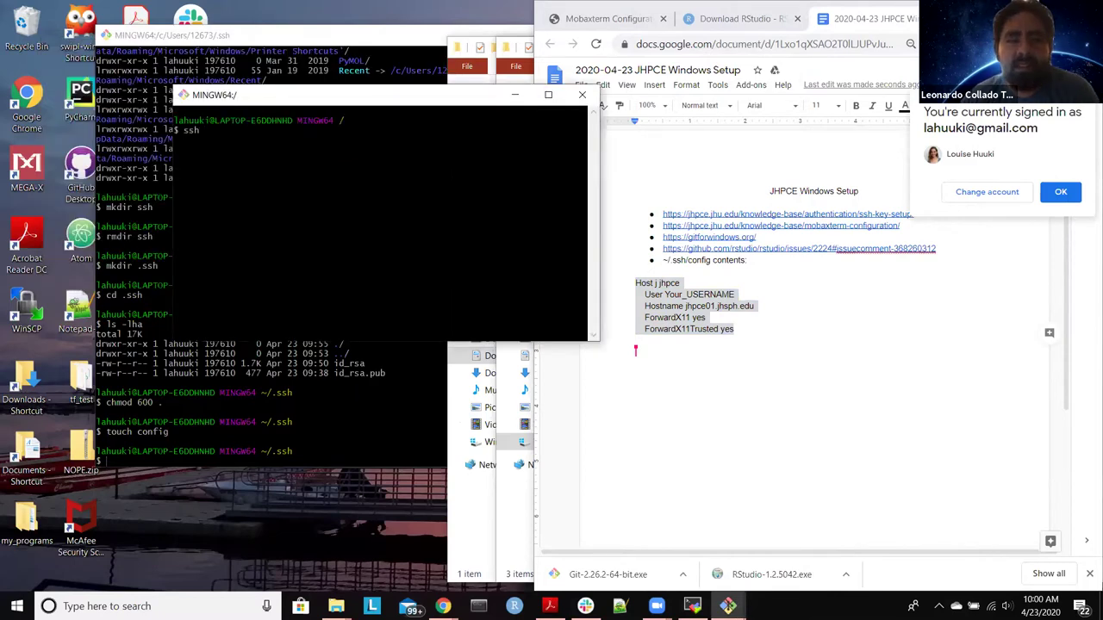
type(" j")
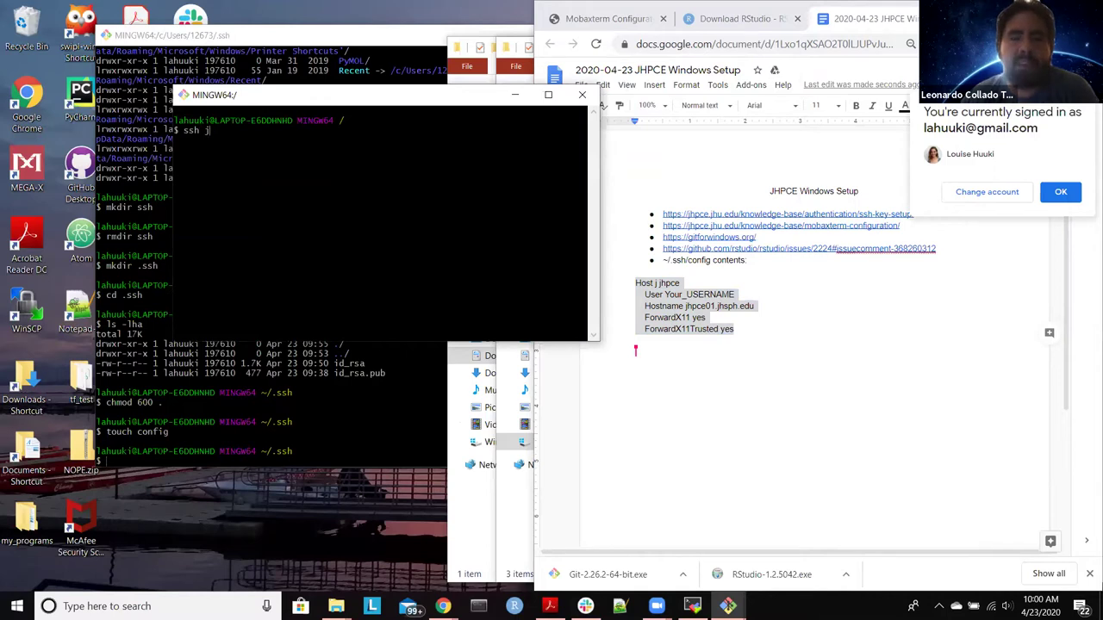
key("Return")
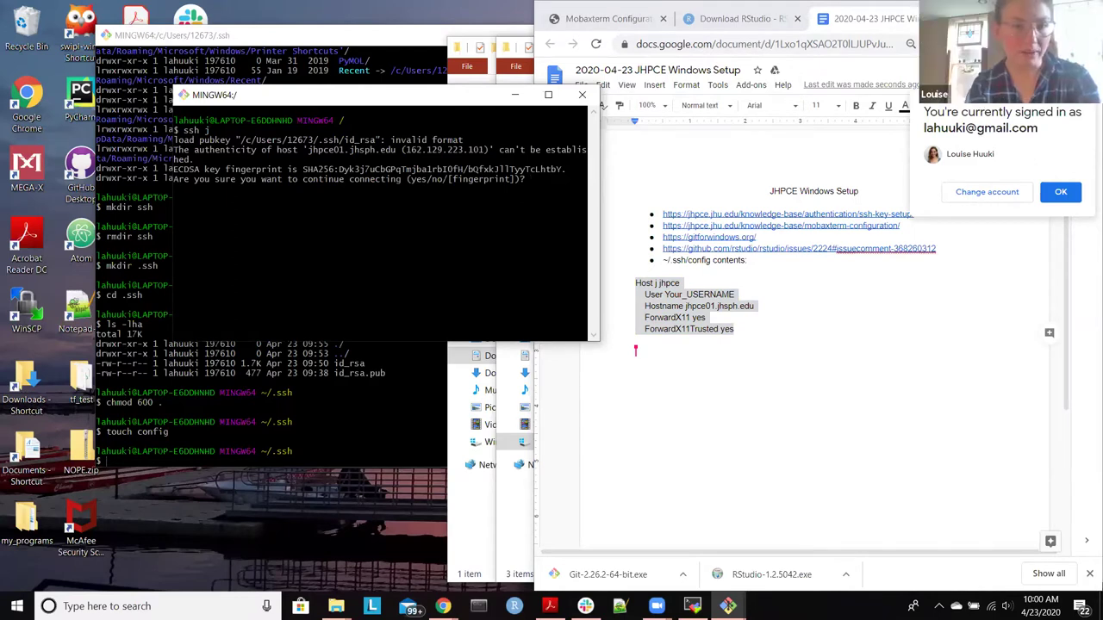
type("yes")
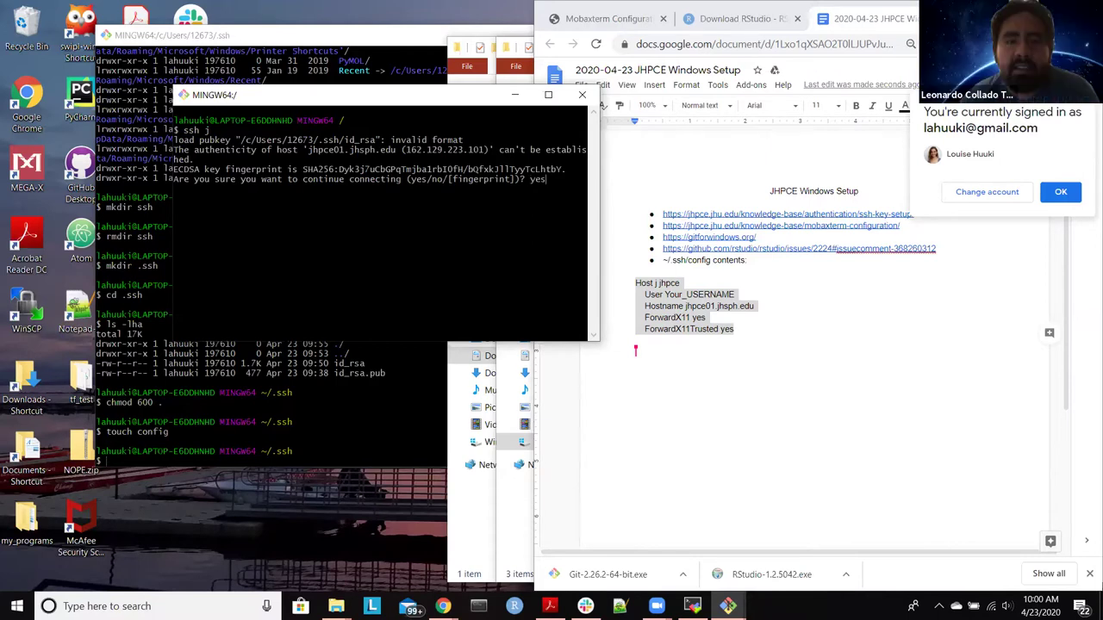
key("Return")
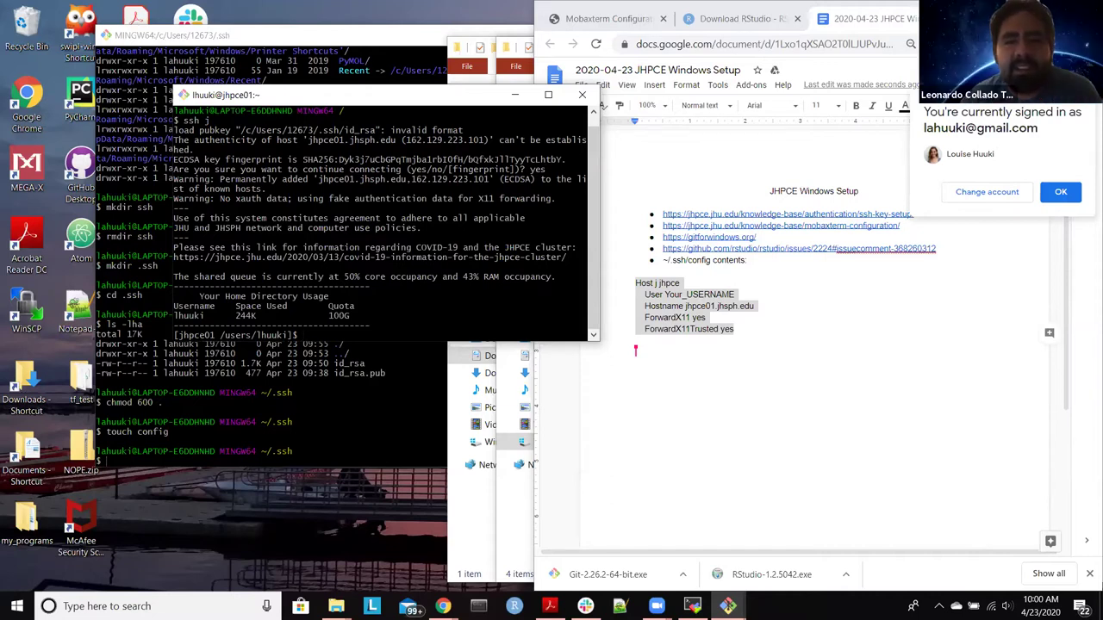
Step: Keep the terminal open and log out of jhpce01 with exit
left_click(583, 95)
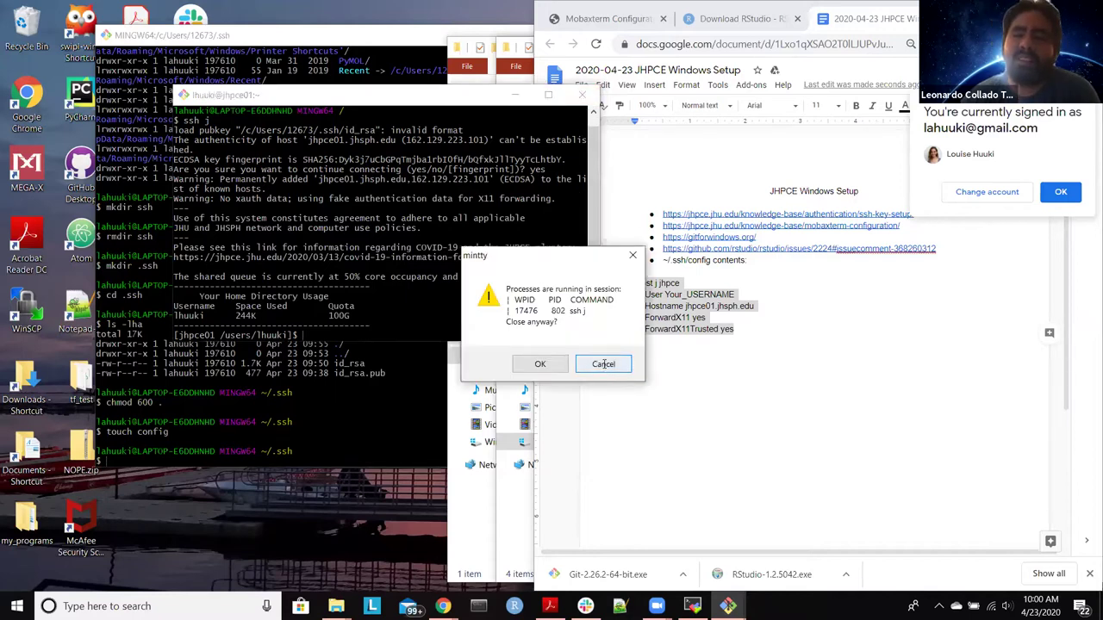
left_click(583, 371)
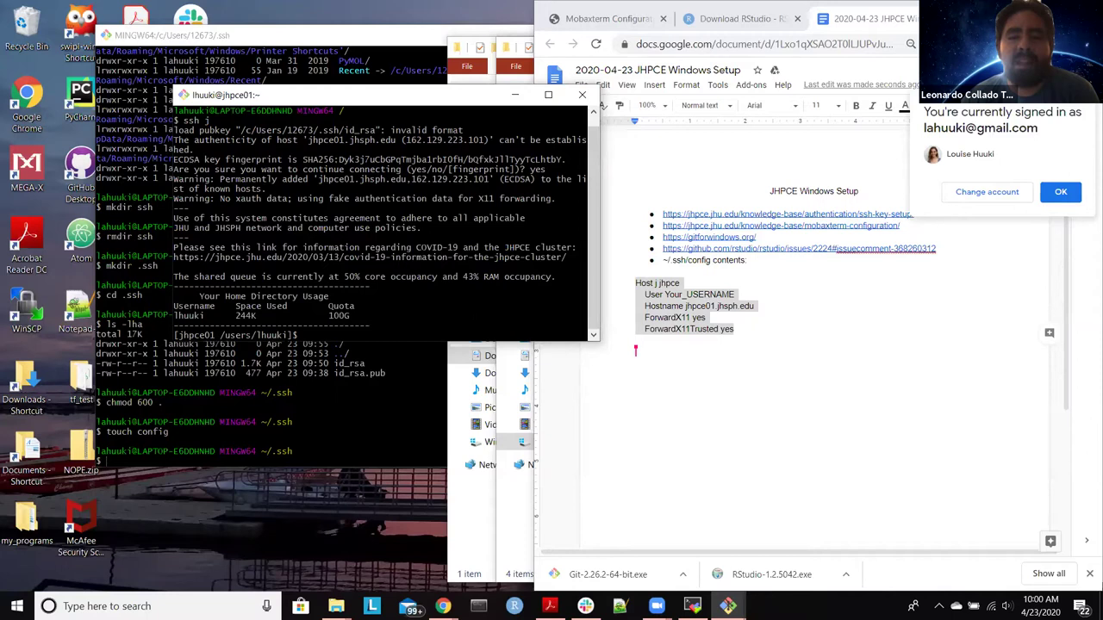
type("exit")
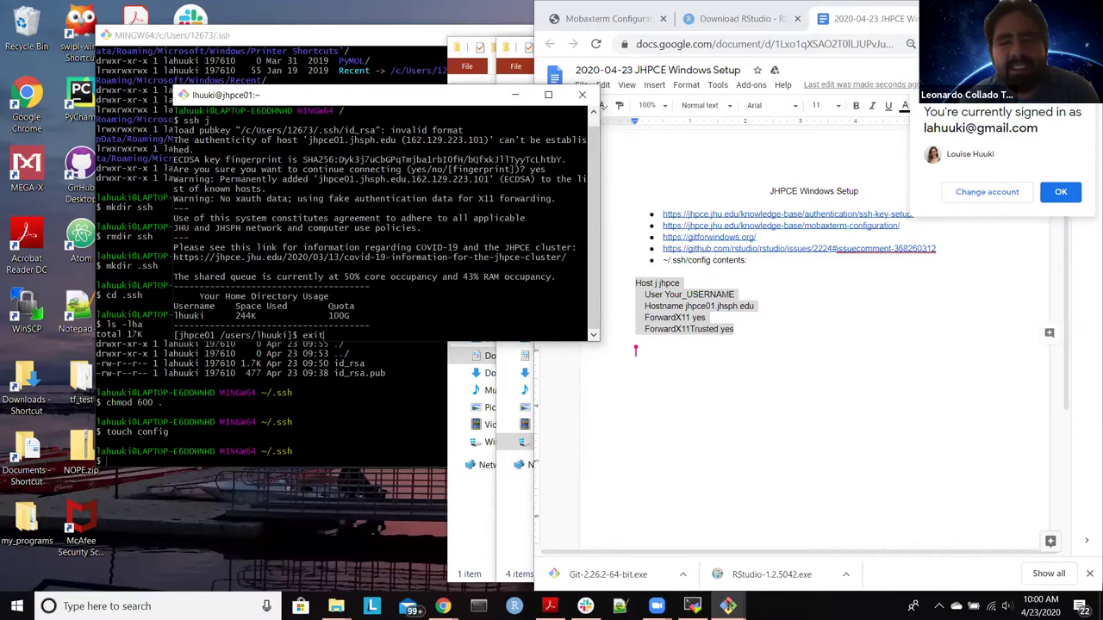
key("Return")
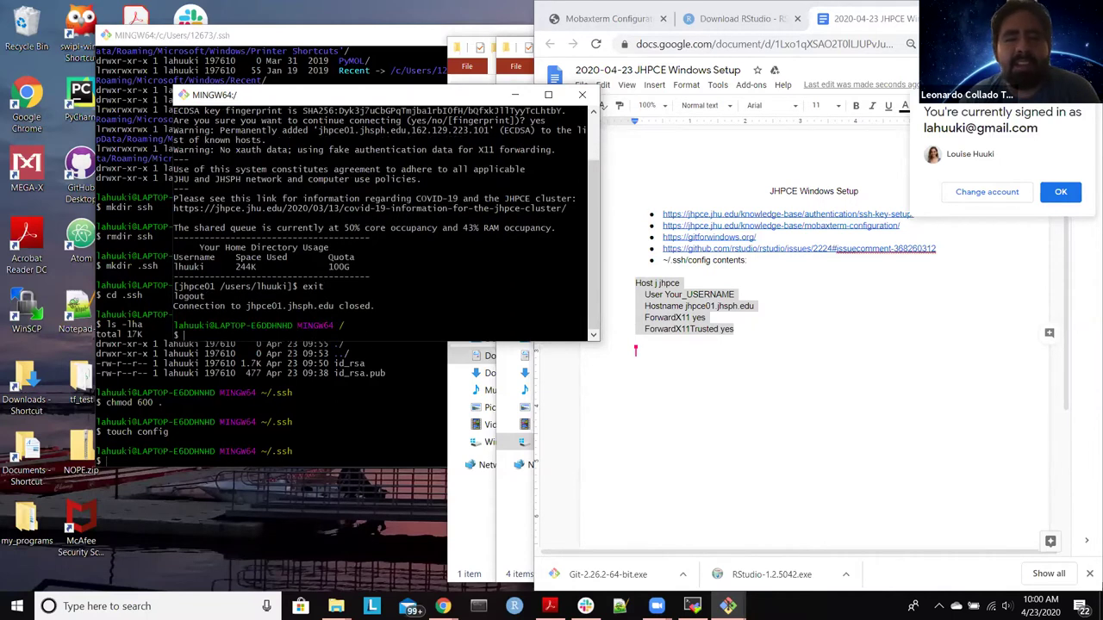
Step: Reconnect with ssh j without a host-key prompt, review the login banner, and bring up RStudio
type("ssh j")
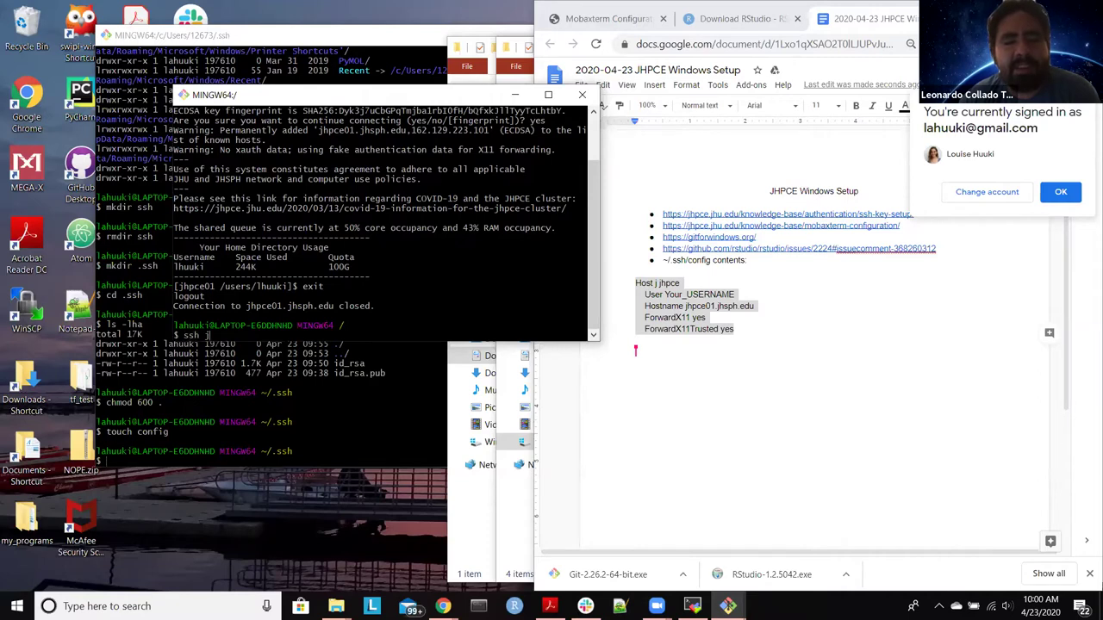
key("Return")
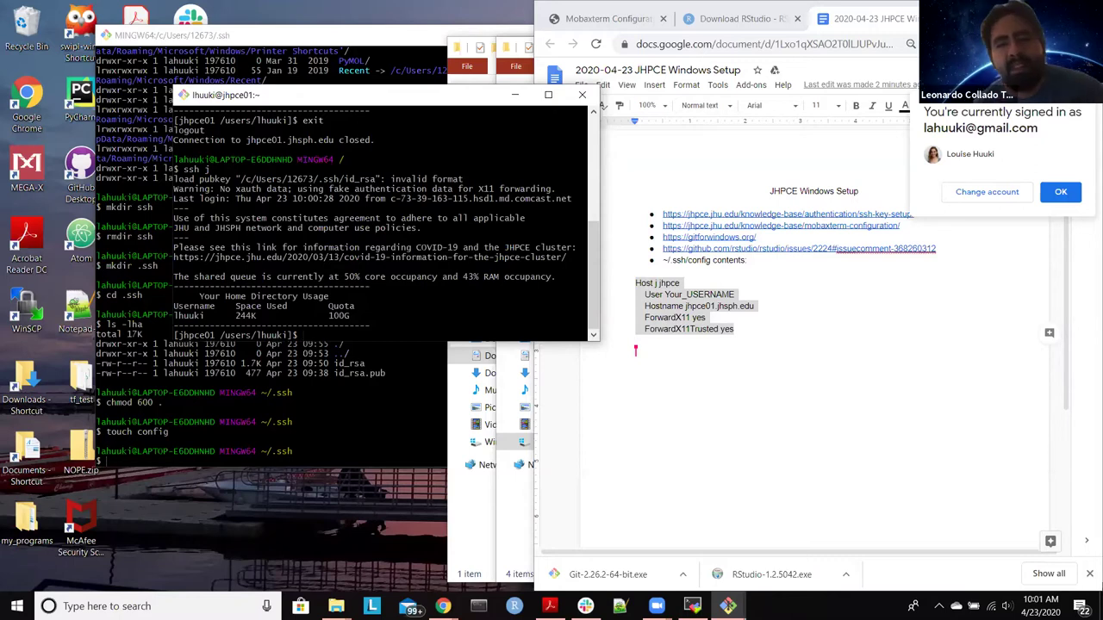
scroll(386, 224, "up", 6)
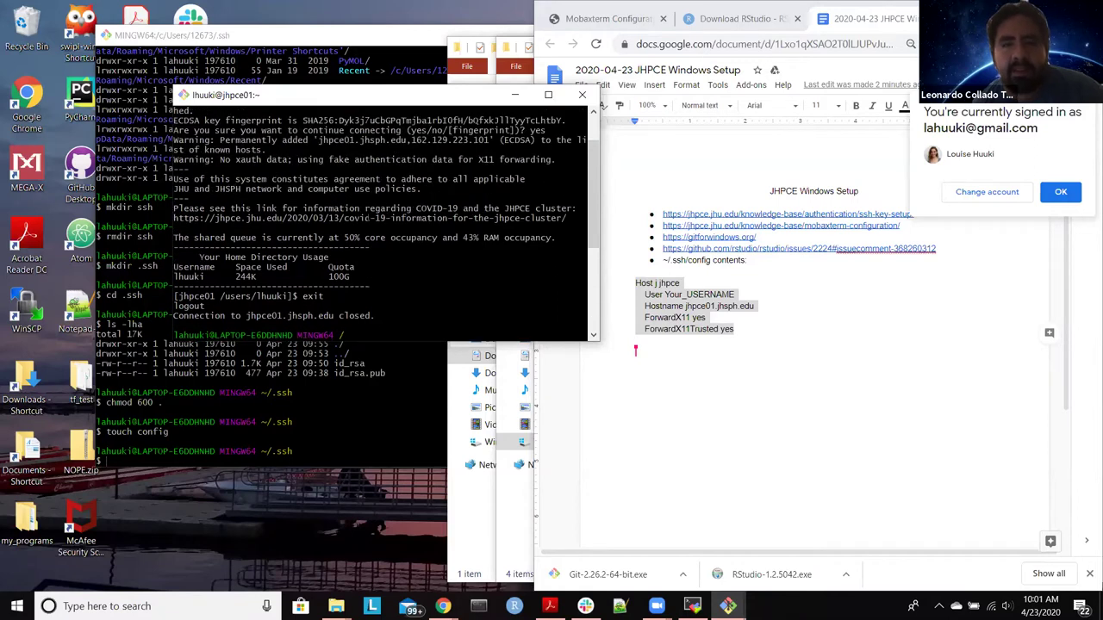
scroll(386, 224, "down", 6)
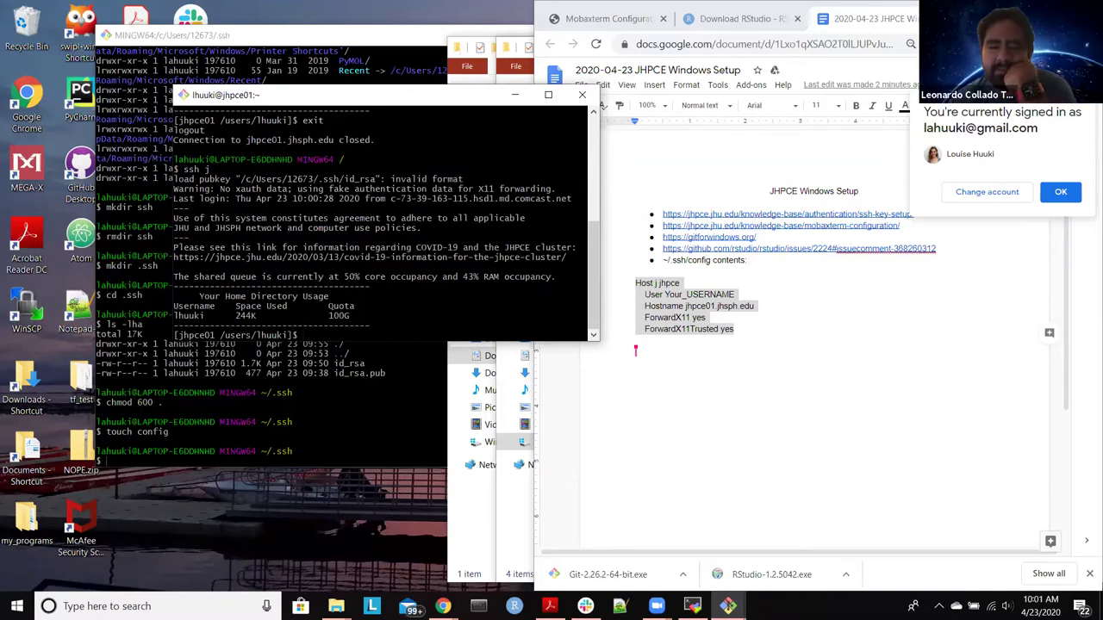
left_click(515, 606)
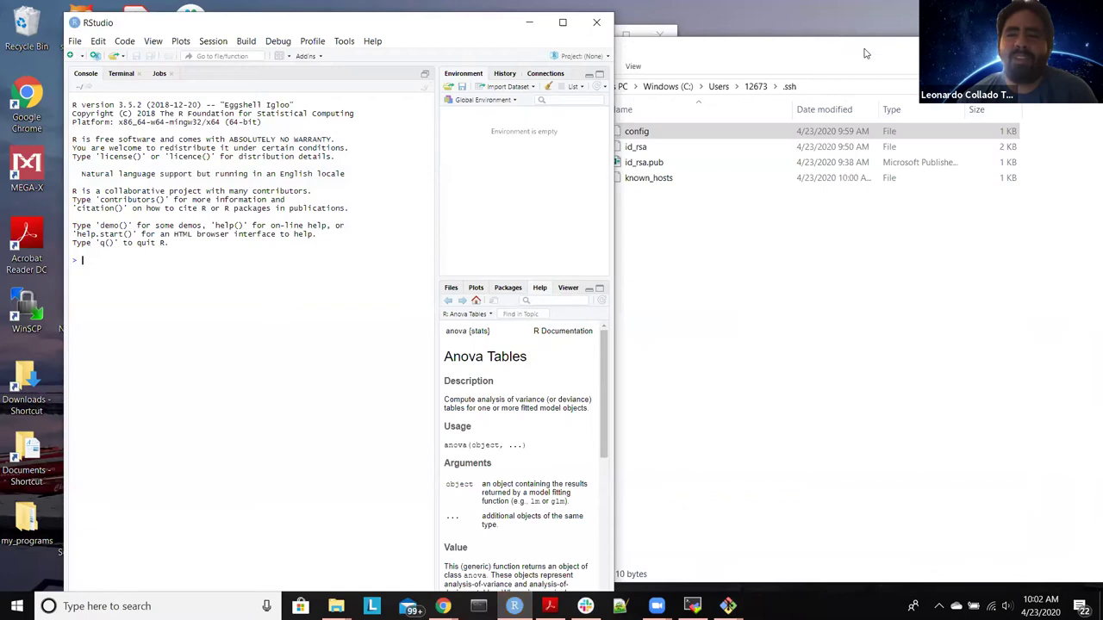
Step: Minimize the Documents > ssh folder window and snap RStudio to the right half of the screen
key("alt+Tab")
key("alt+Tab")
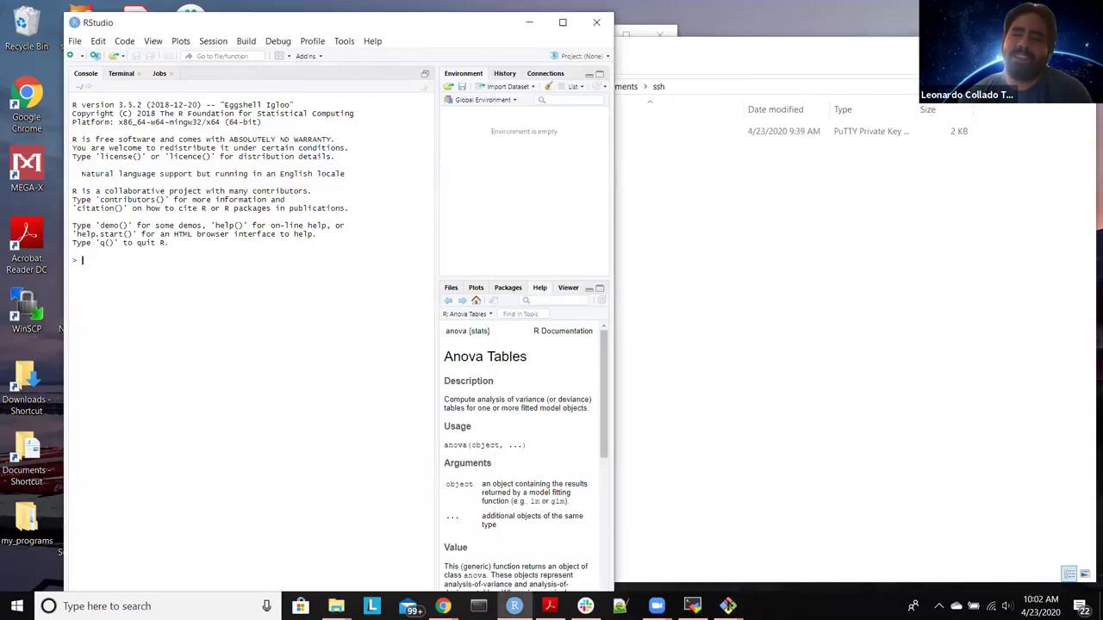
key("alt+Tab")
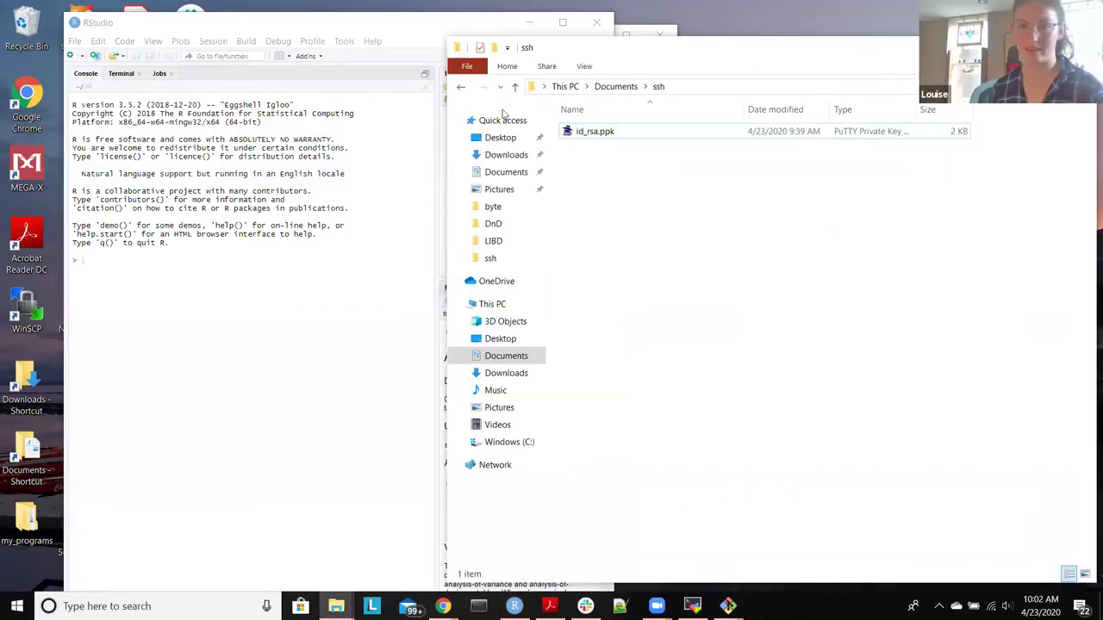
key("super+Down")
left_click(733, 104)
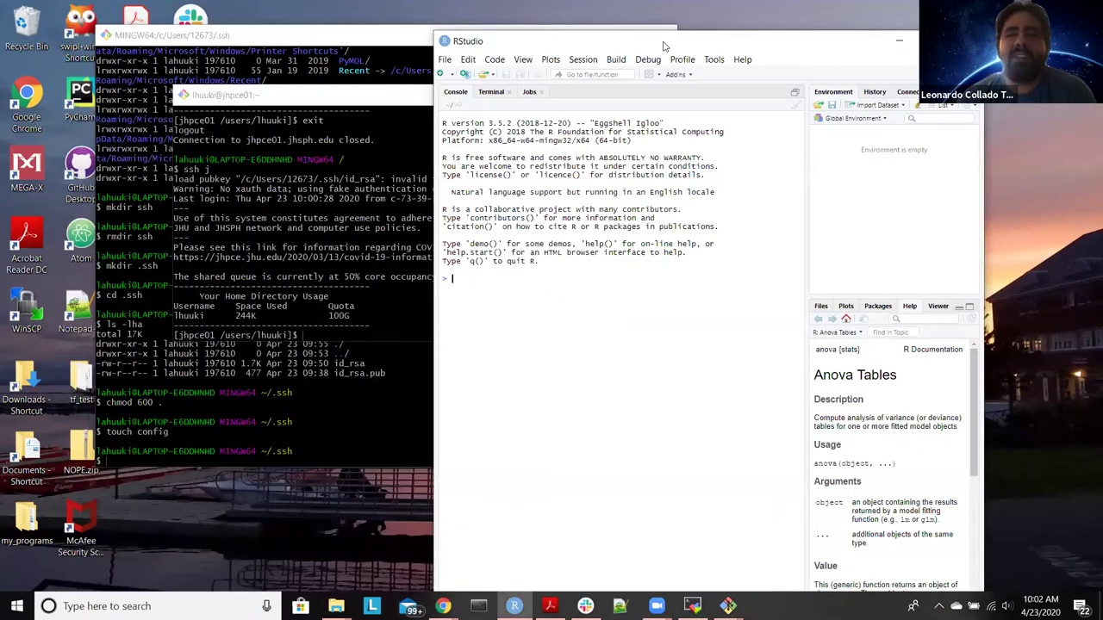
key("super+Right")
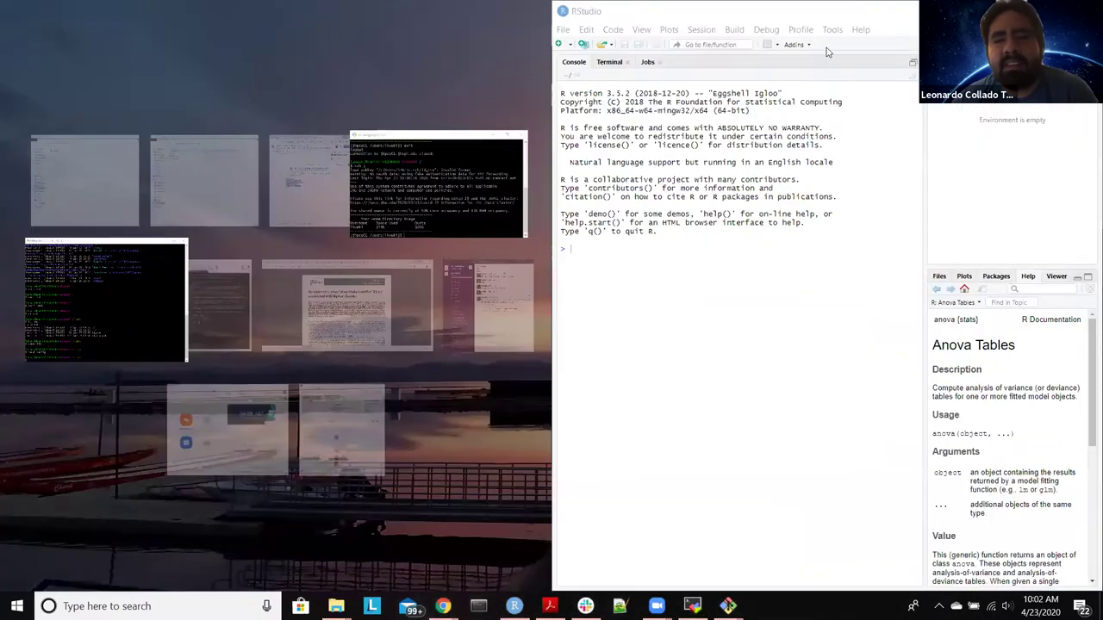
left_click(732, 423)
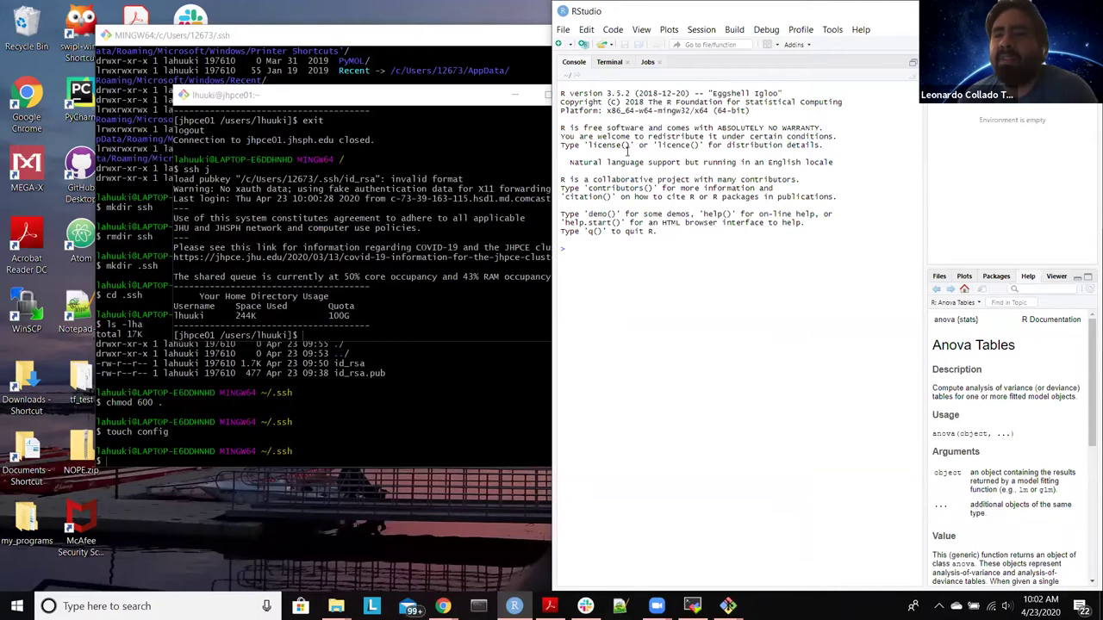
Step: Maximize the RStudio window to fill the screen
left_click(564, 29)
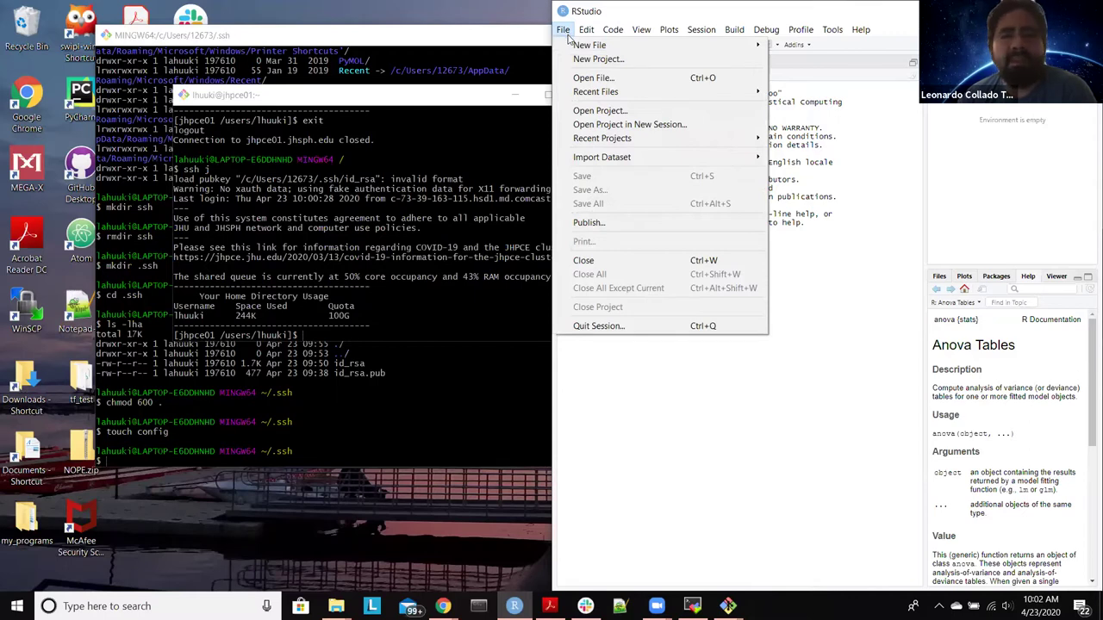
mouse_move(832, 34)
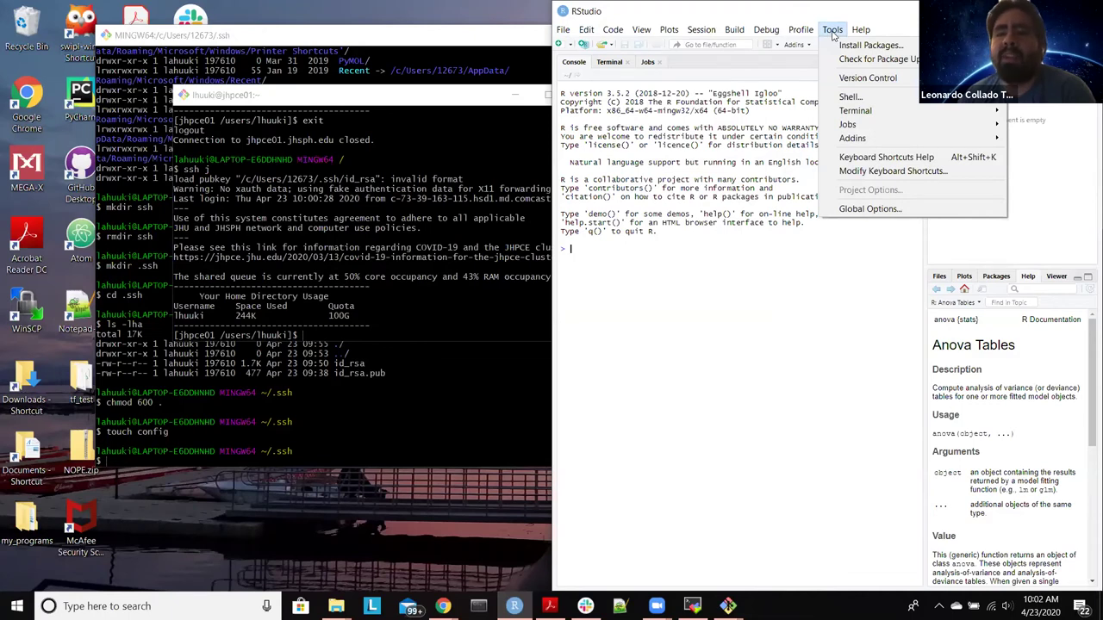
left_click(893, 13)
left_click_drag(893, 14, 473, 2)
left_click(280, 24)
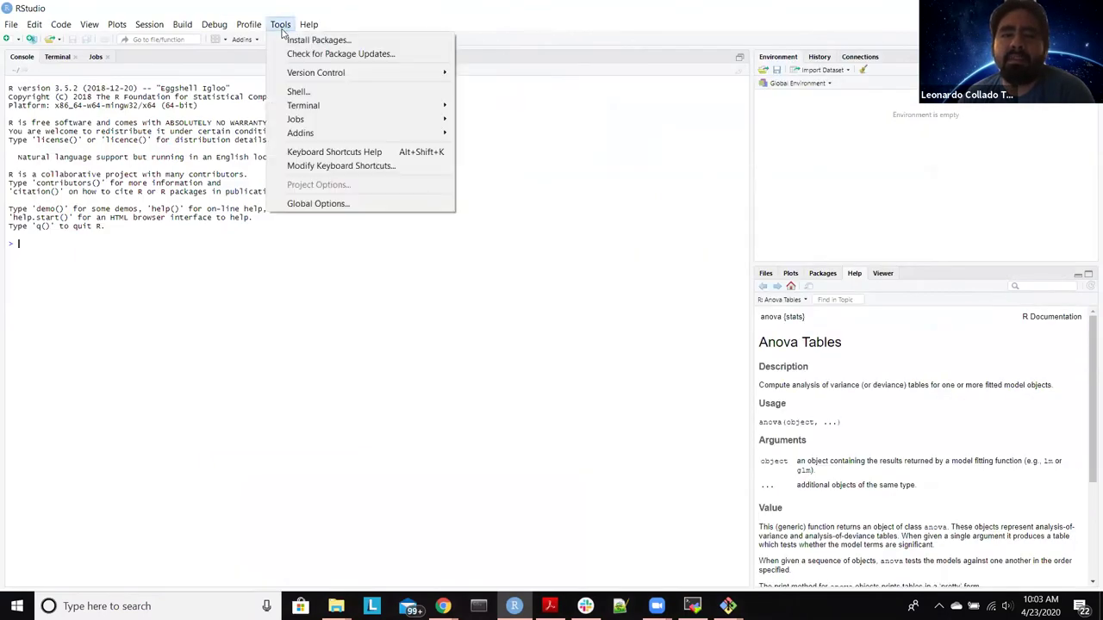
Step: In Global Options, confirm the Terminal pane uses Git Bash, then return to General settings
left_click(330, 209)
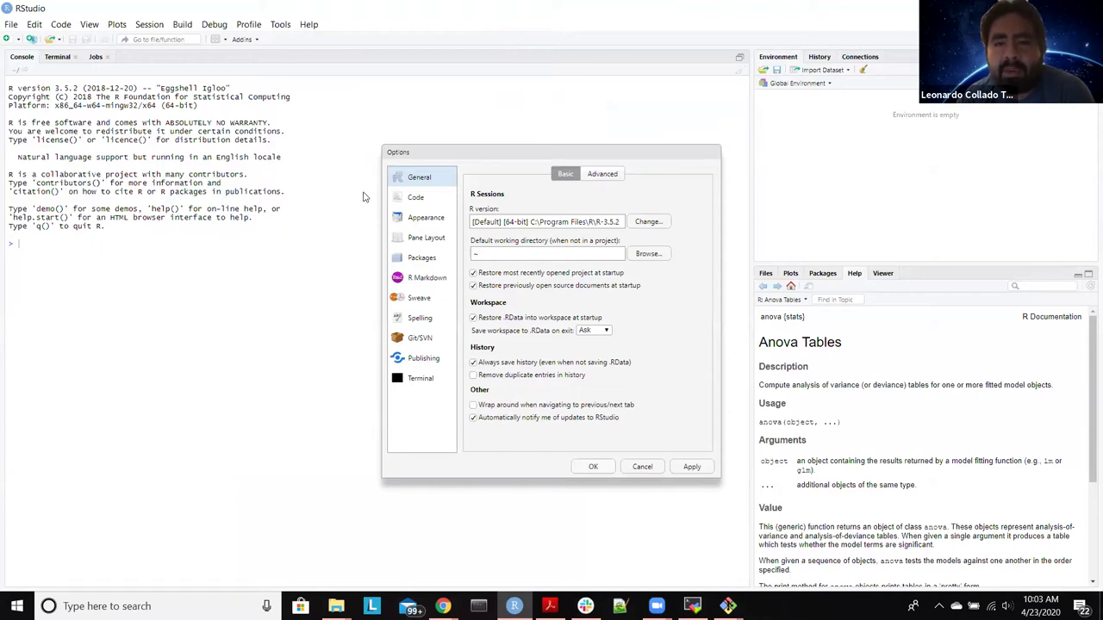
left_click(419, 381)
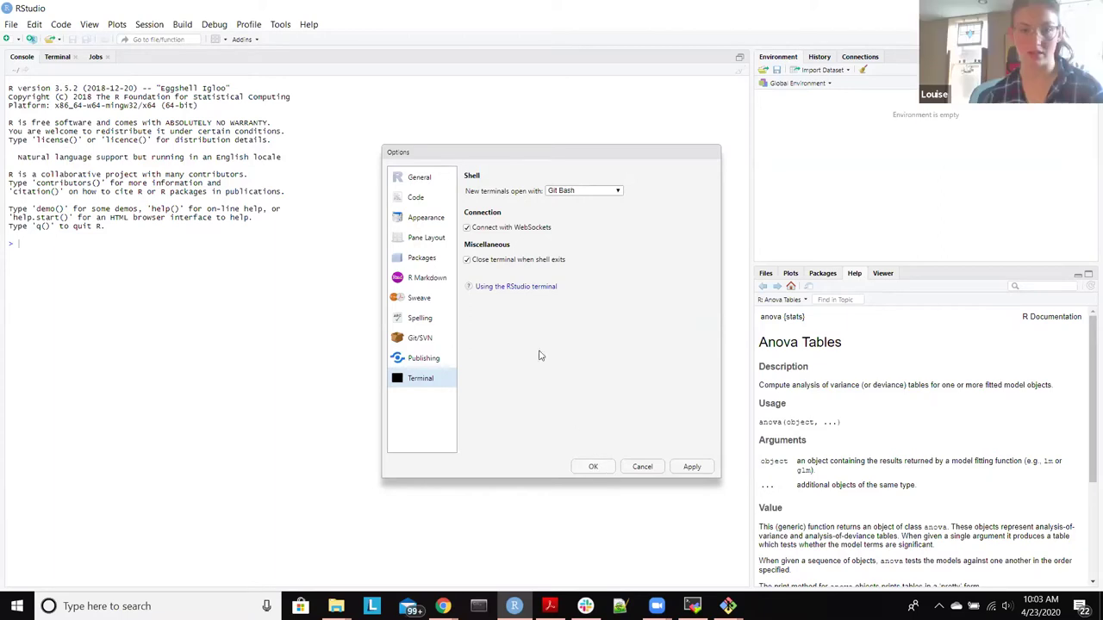
left_click(414, 177)
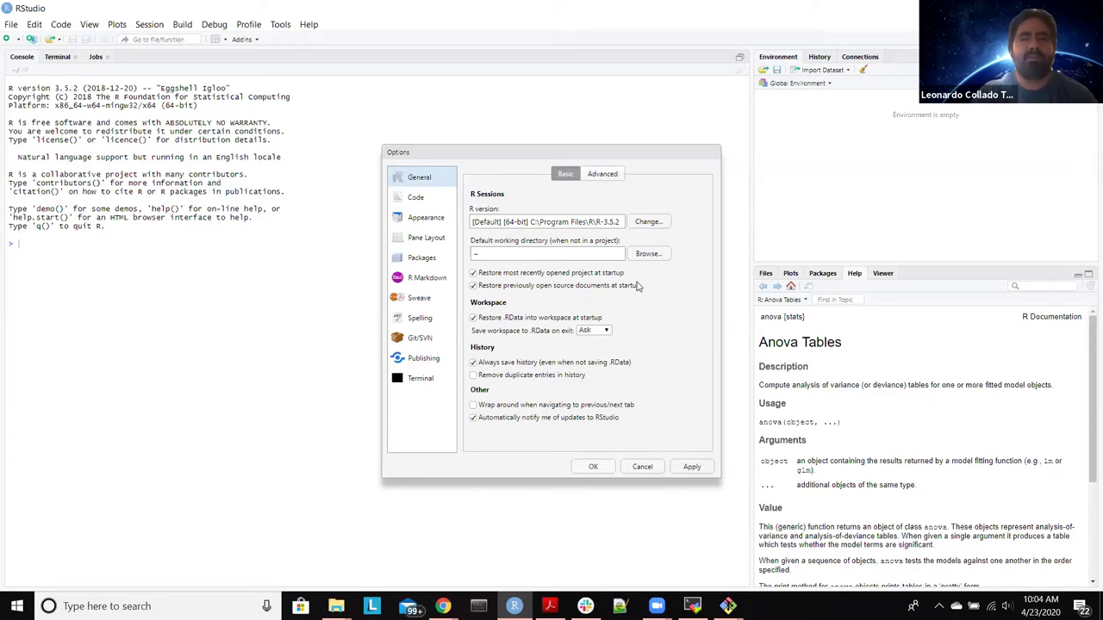
left_click(606, 333)
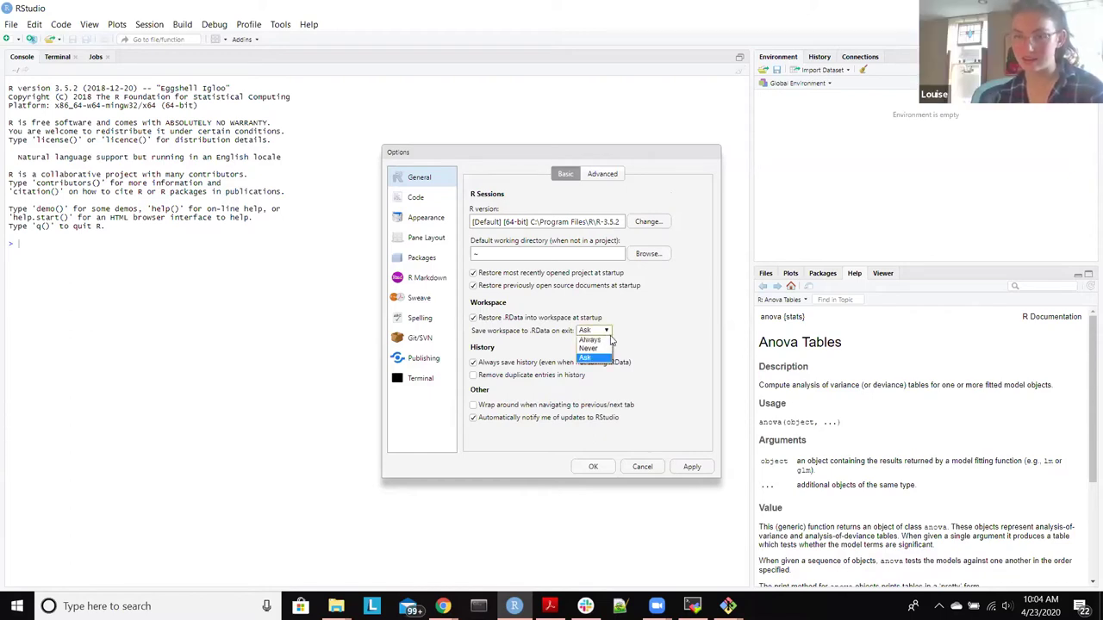
Step: Set 'Save workspace to .RData on exit' to Never
left_click(592, 348)
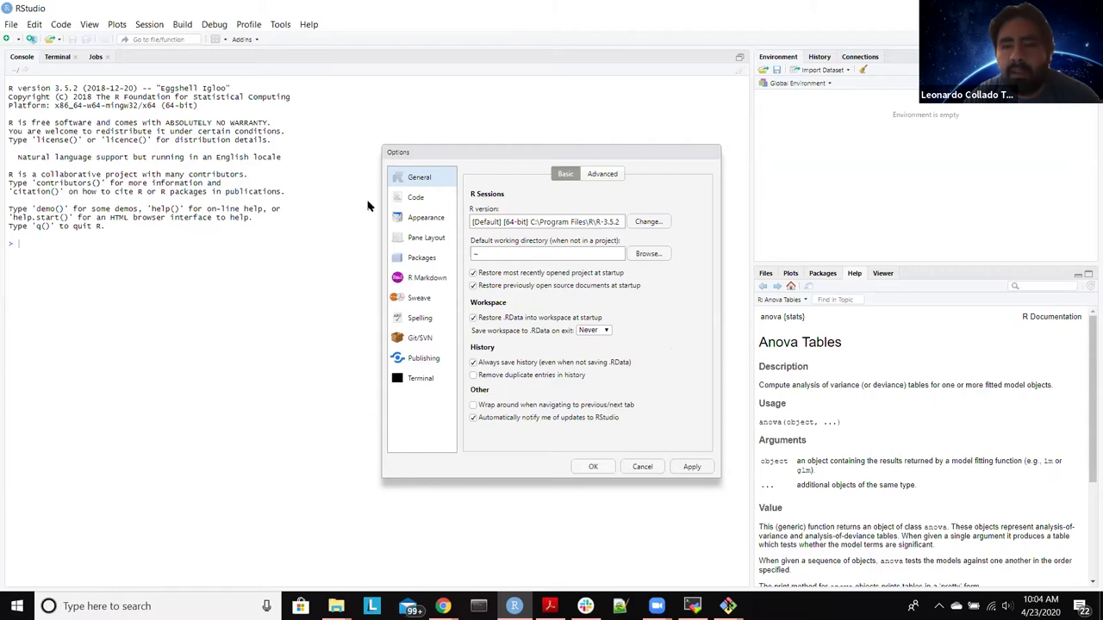
left_click(412, 199)
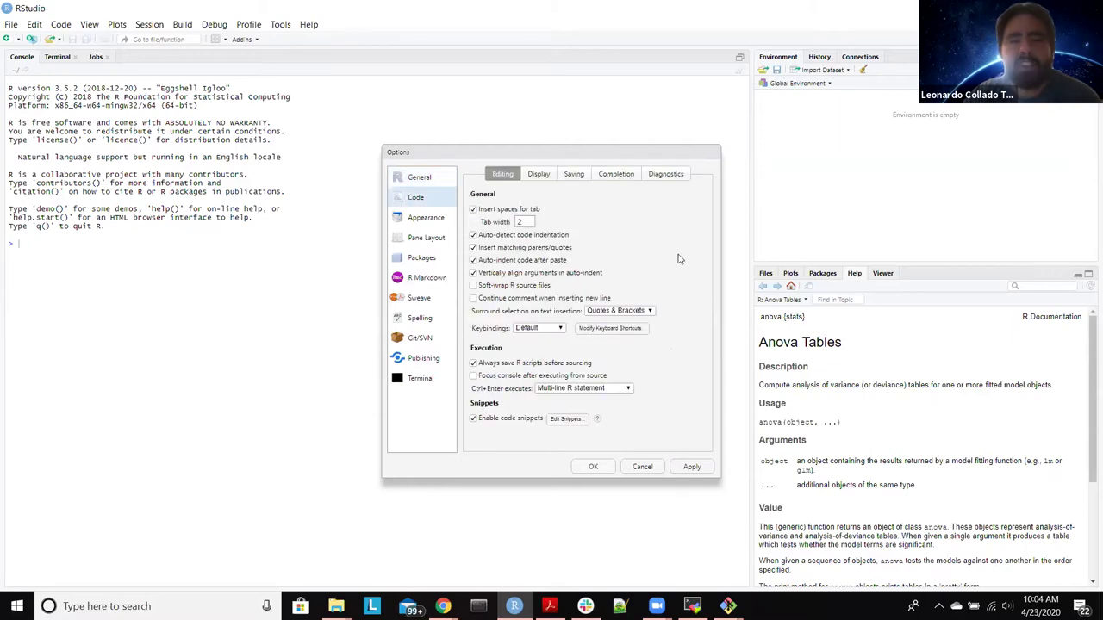
Step: On Code > Editing, use tab width 4, uncheck three auto-indent options, and check soft-wrap
double_click(521, 222)
type("4")
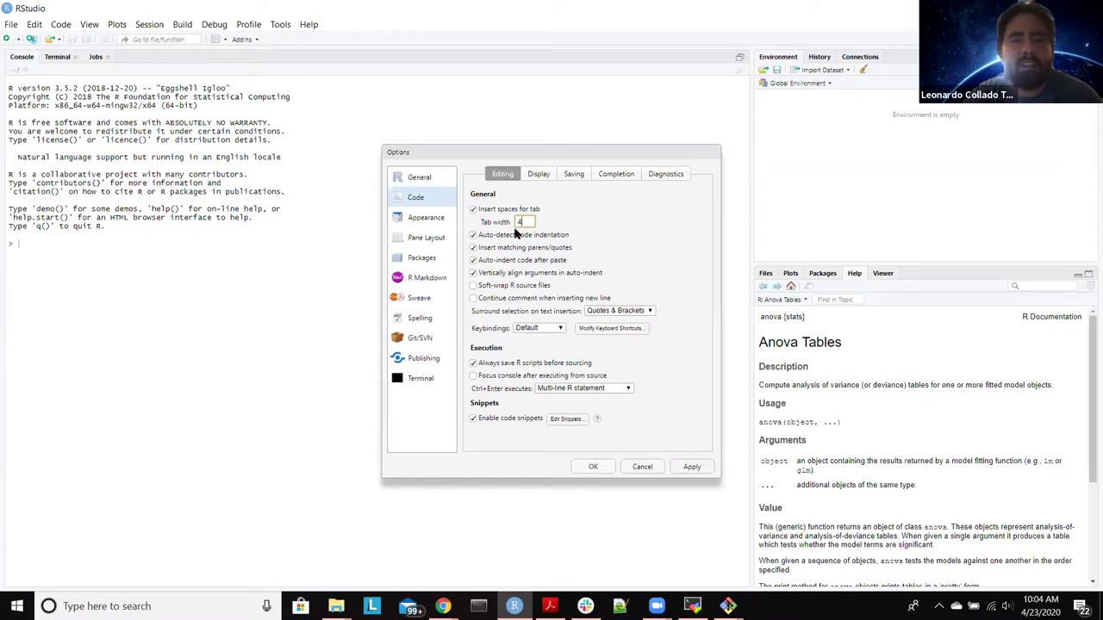
left_click(473, 235)
left_click(473, 260)
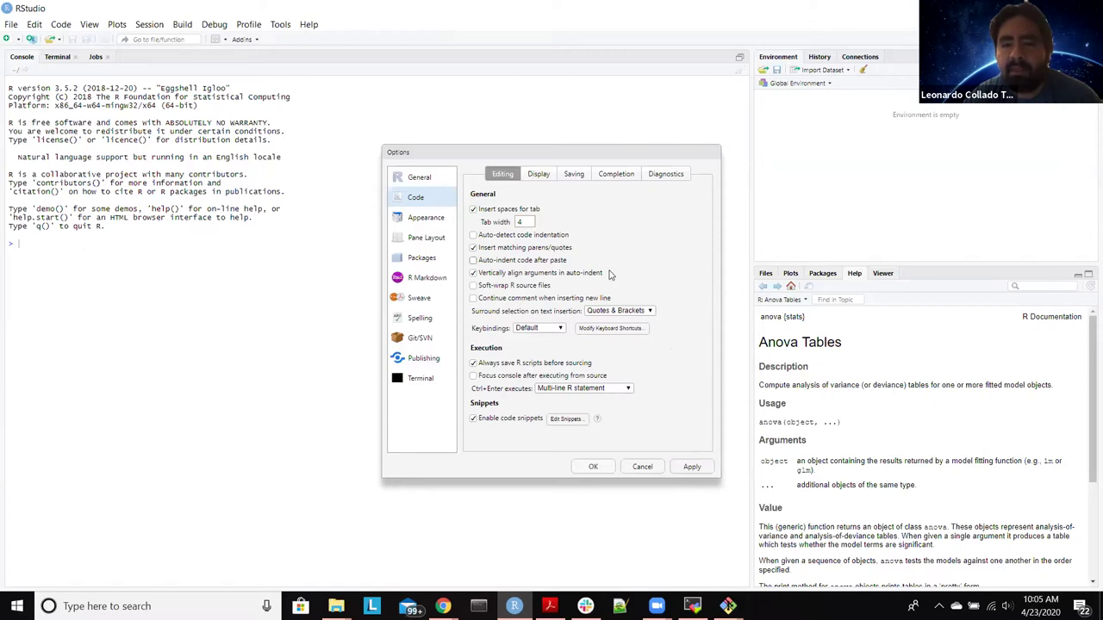
left_click(474, 274)
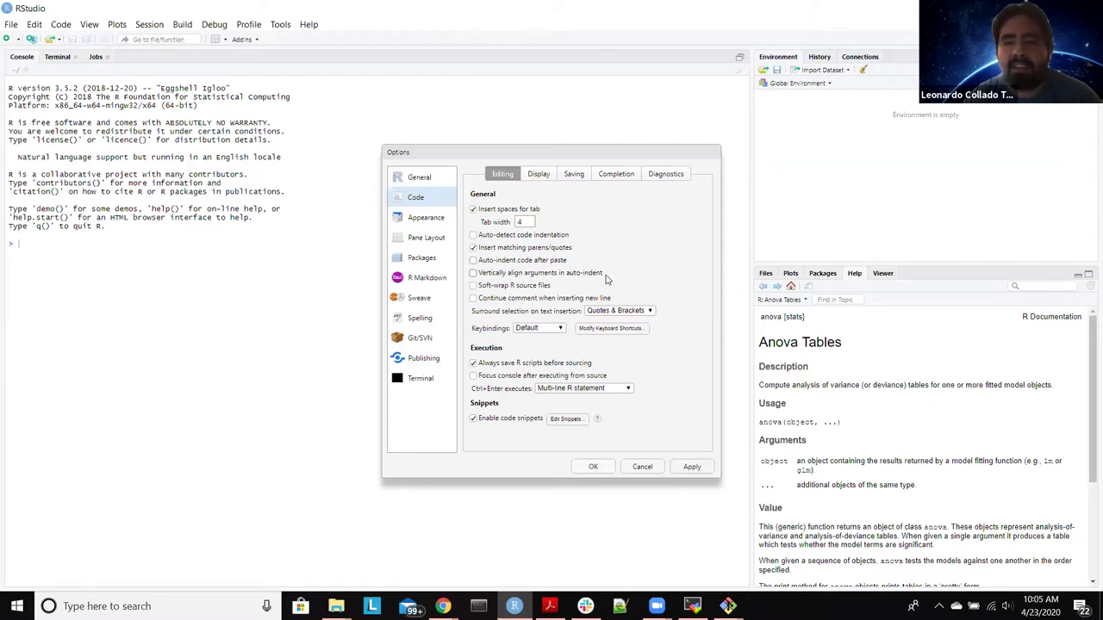
left_click(483, 288)
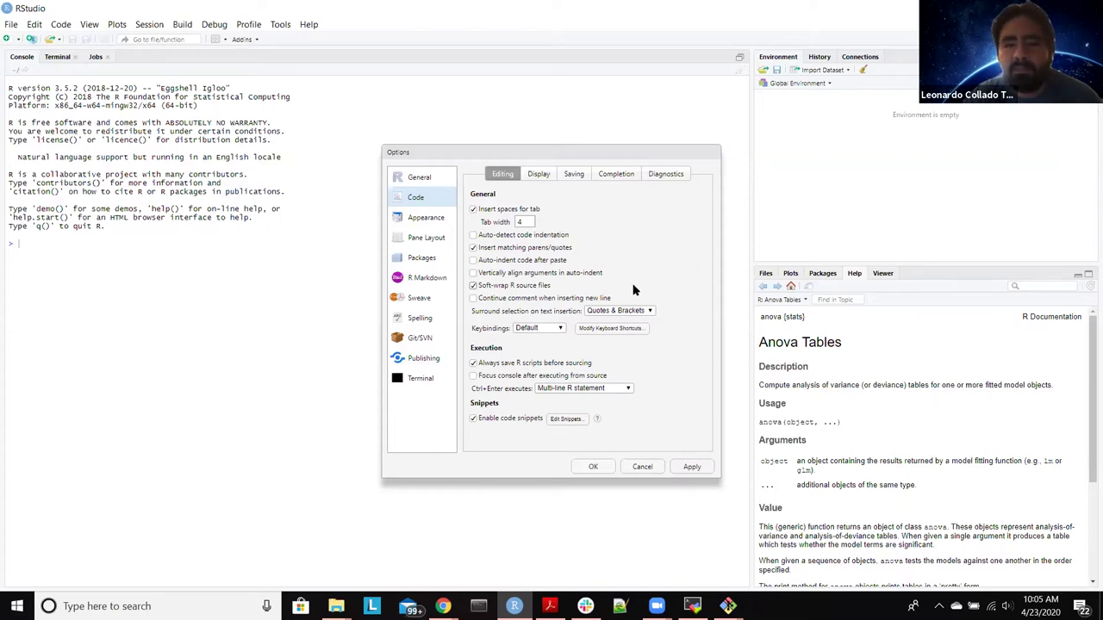
left_click(539, 174)
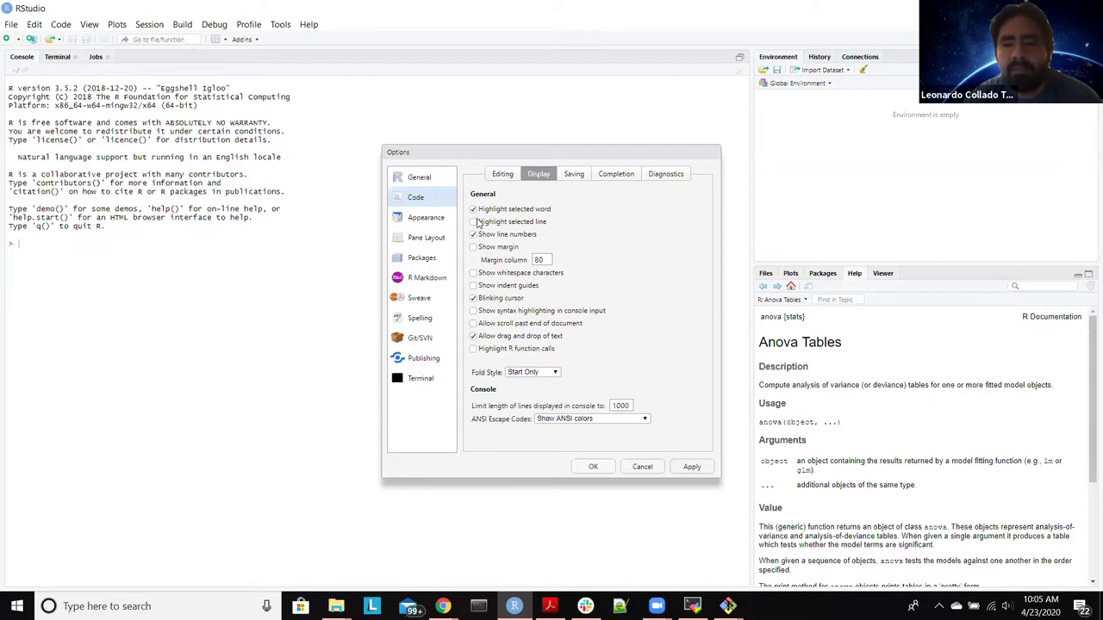
Step: On Code > Display, check Show margin, Highlight selected line, console syntax highlighting and Highlight R function calls
left_click(474, 249)
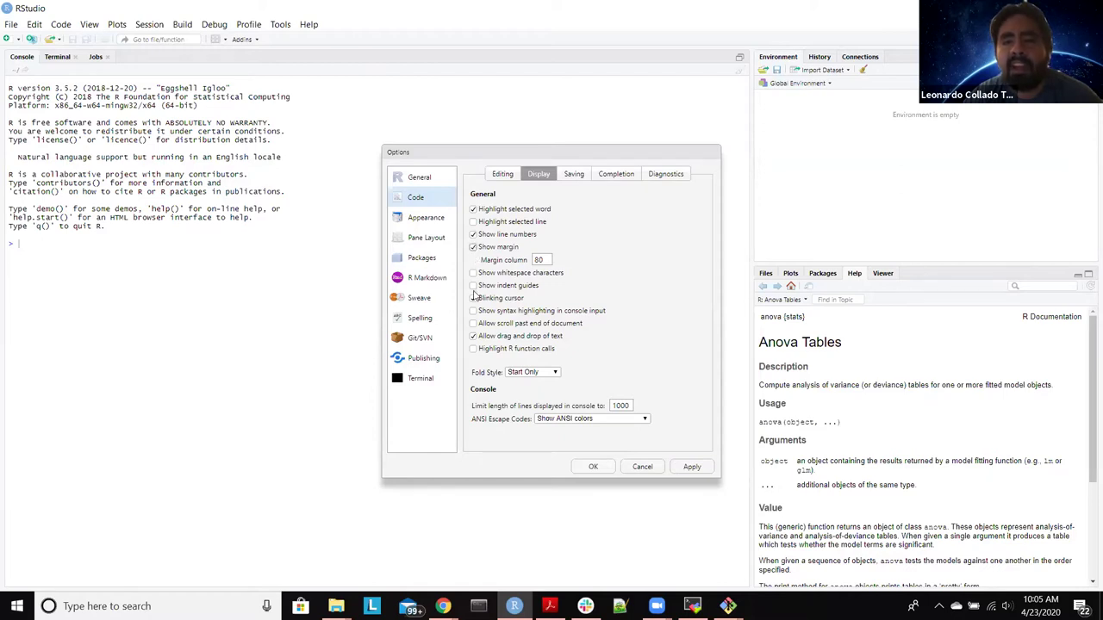
left_click(473, 222)
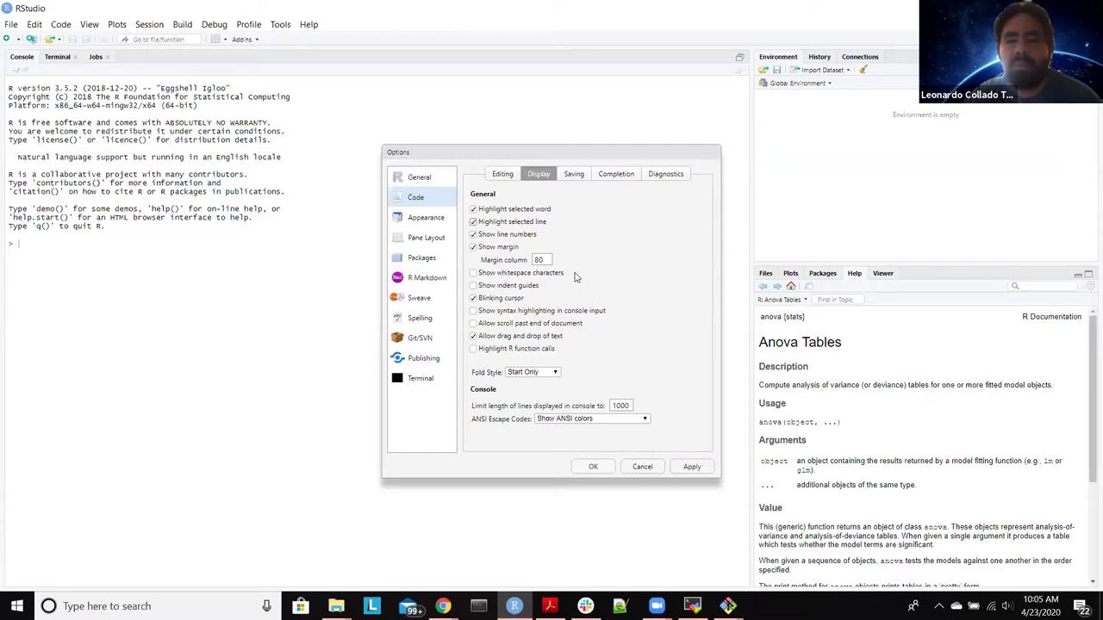
left_click(551, 311)
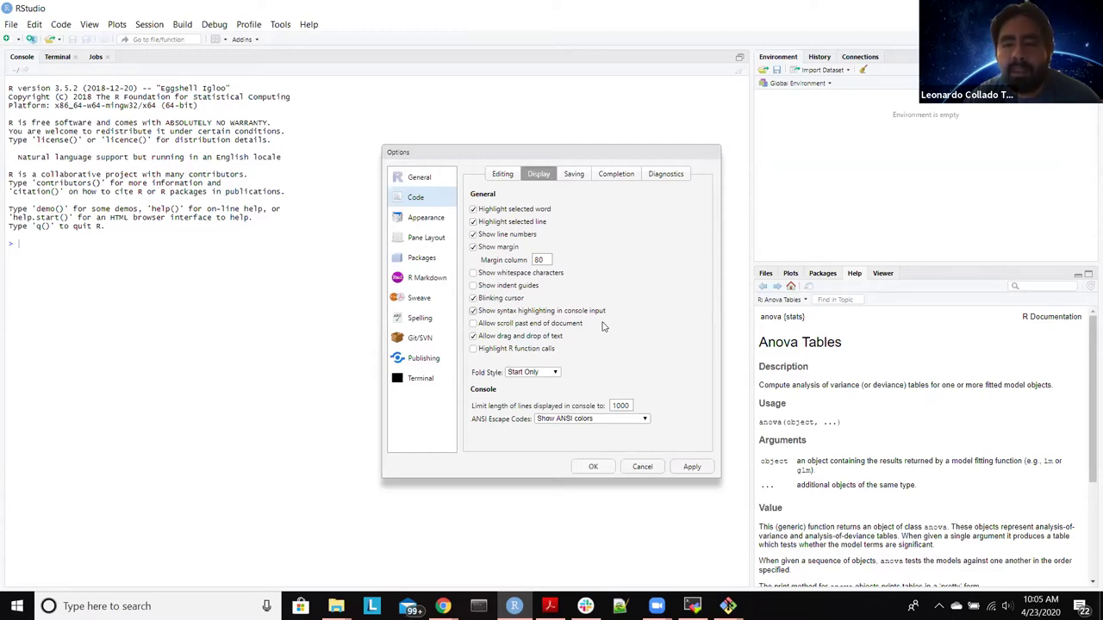
left_click(548, 350)
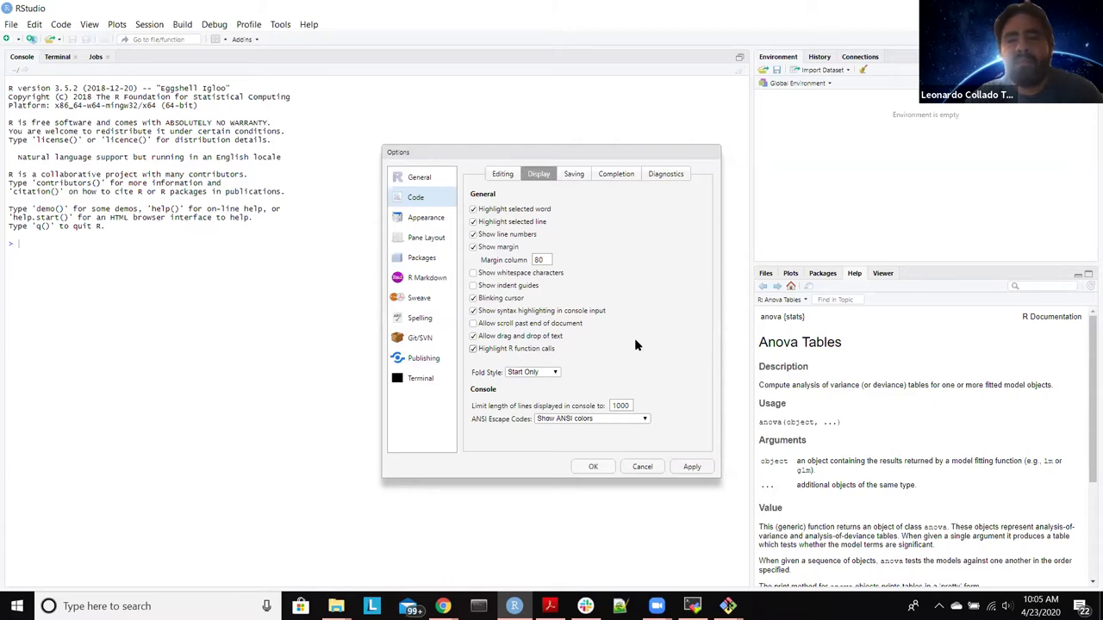
left_click(565, 179)
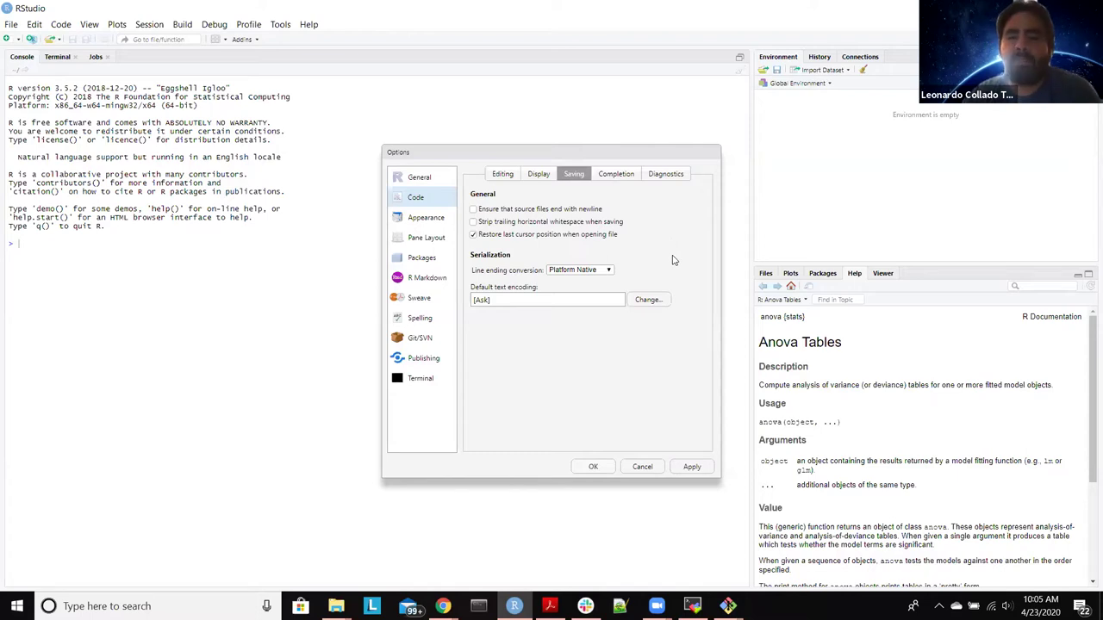
Step: On Code > Saving, use Posix (LF) line endings and strip trailing horizontal whitespace
left_click(575, 272)
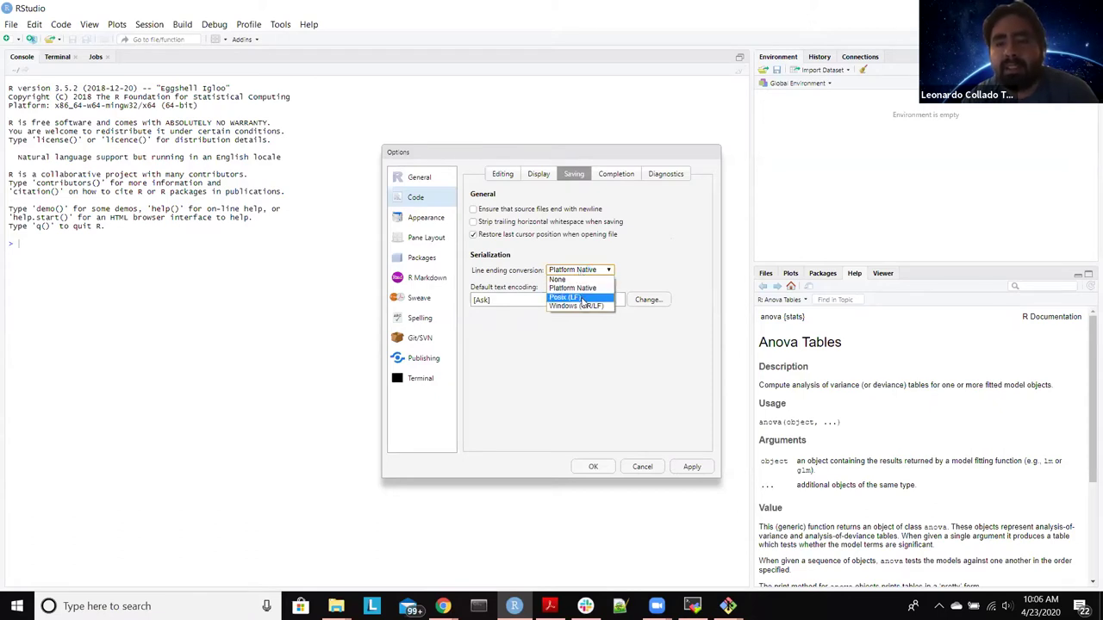
key("Escape")
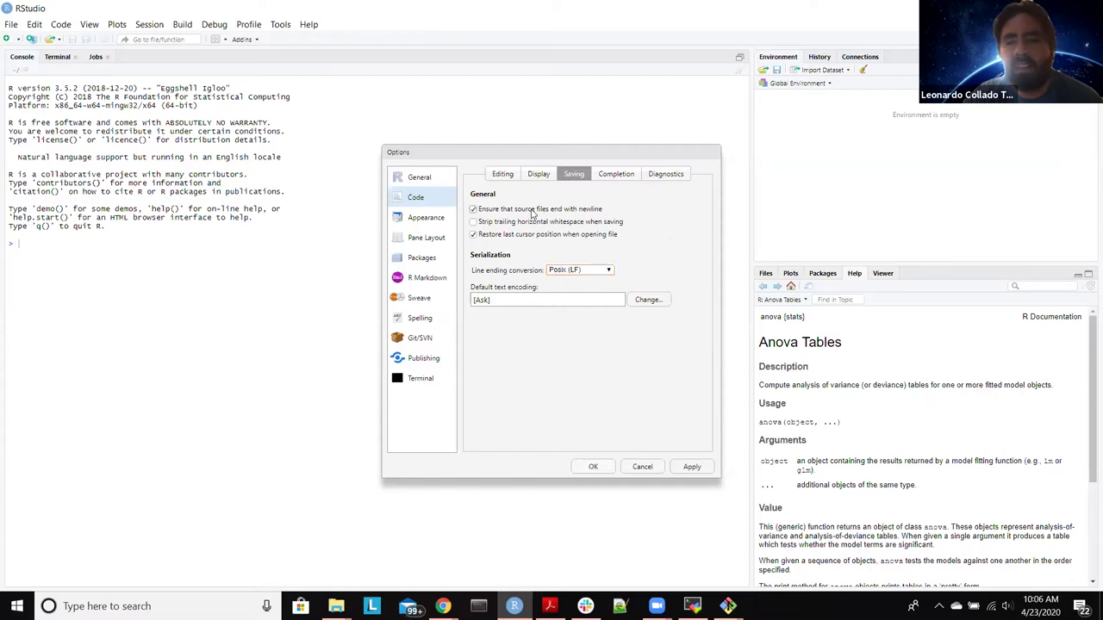
left_click(606, 226)
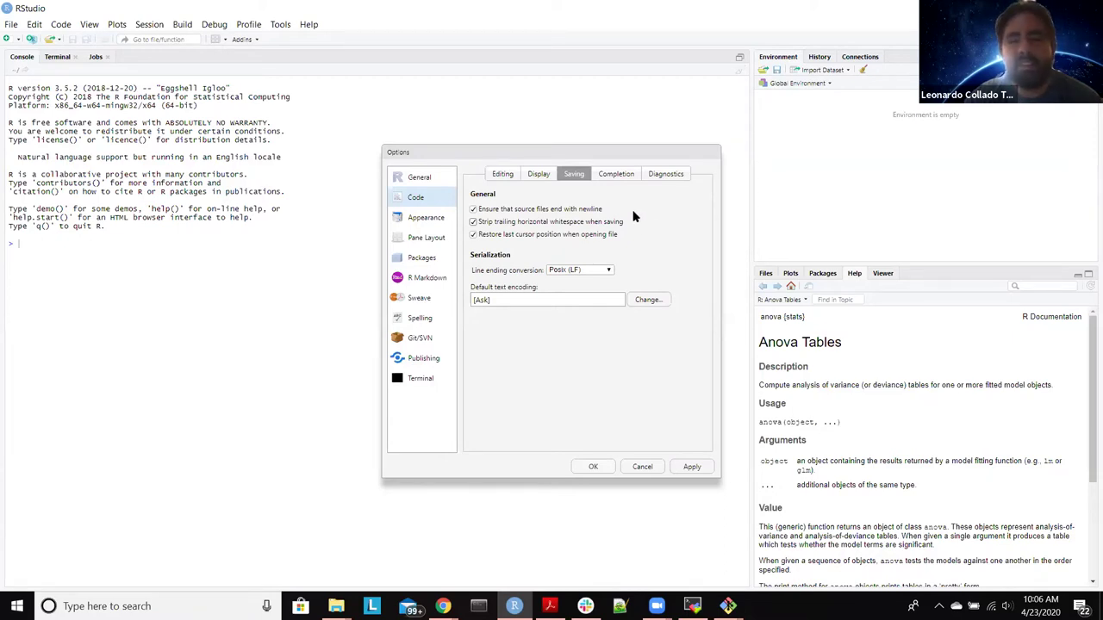
left_click(442, 221)
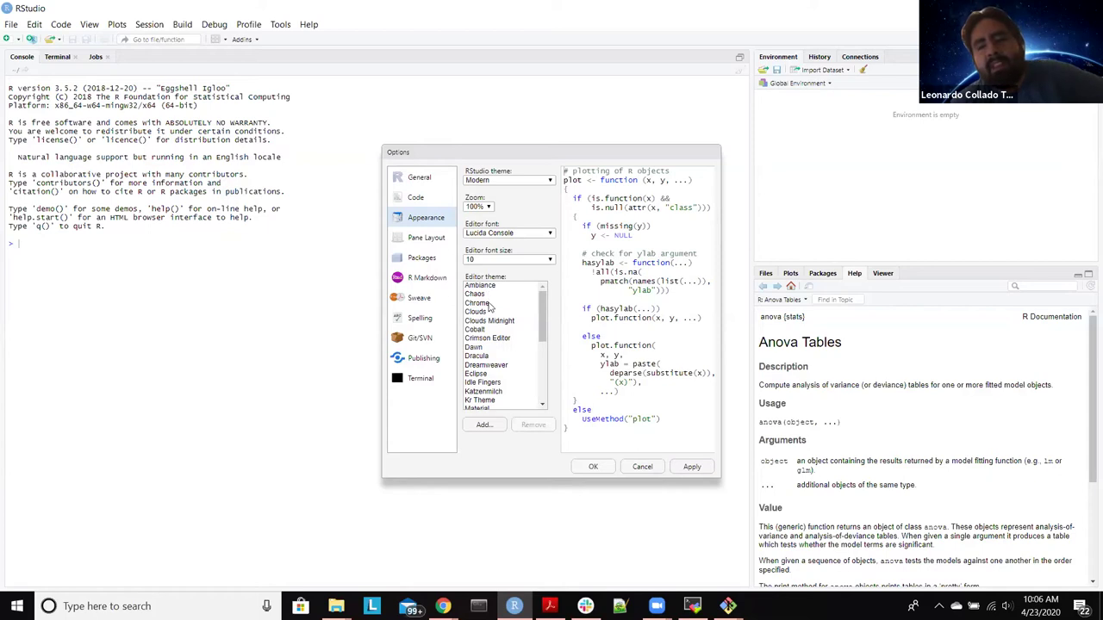
Step: Select the Merbivore editor theme, then view the Git/SVN settings pointing to C:/Program Files/Git/bin/git.exe
scroll(491, 314, "down", 2)
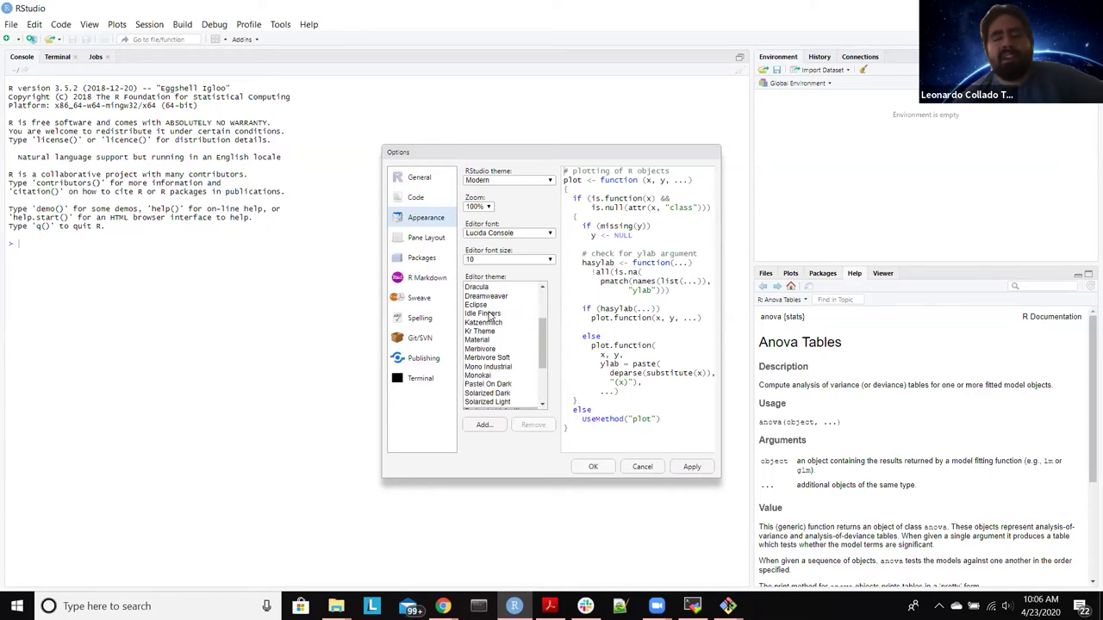
left_click(488, 349)
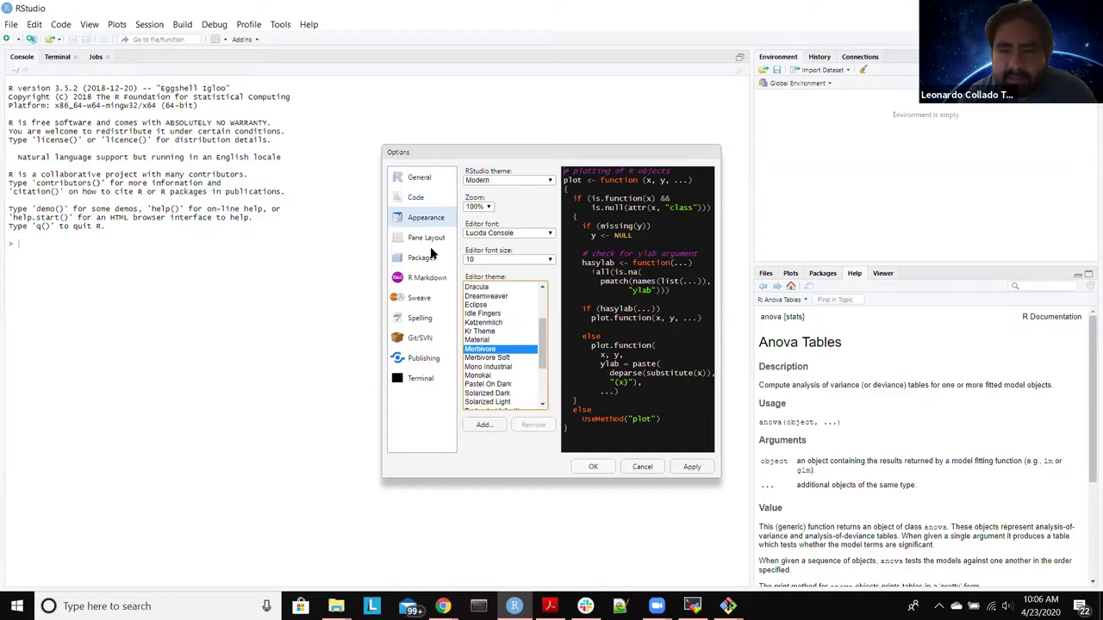
left_click(421, 338)
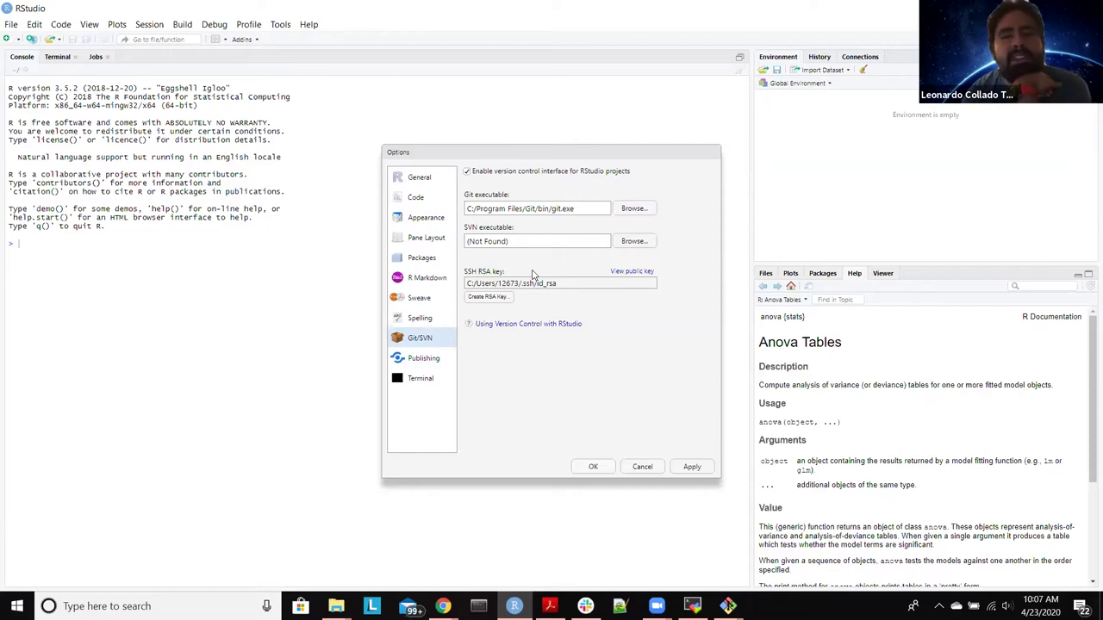
Step: Apply the new options, restart RStudio to load the Merbivore theme, then close RStudio
left_click(593, 466)
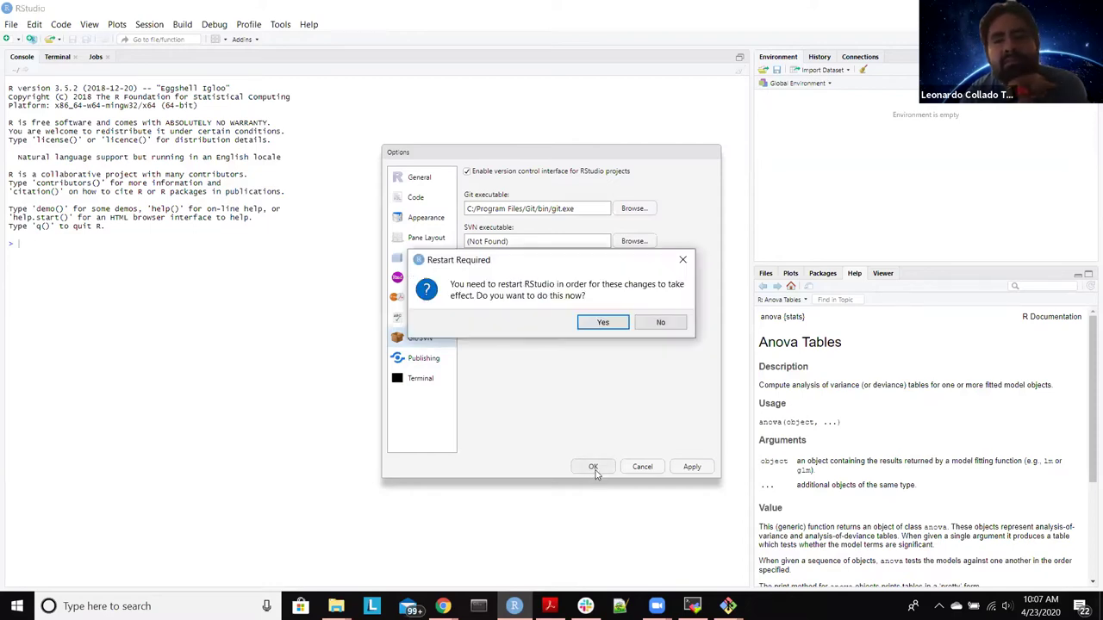
left_click(603, 323)
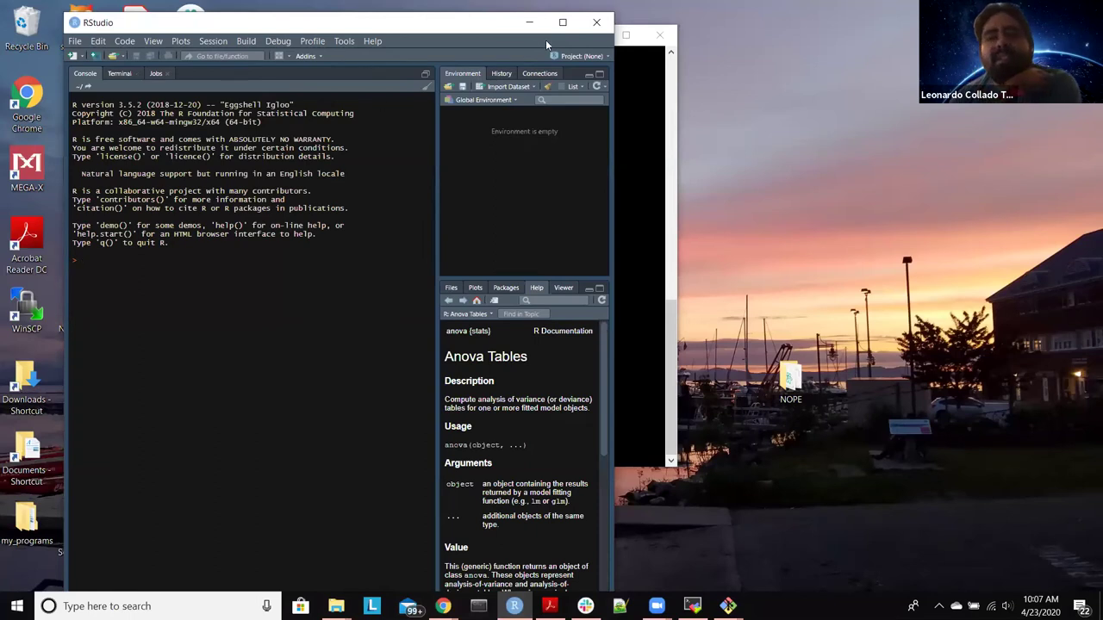
left_click(595, 25)
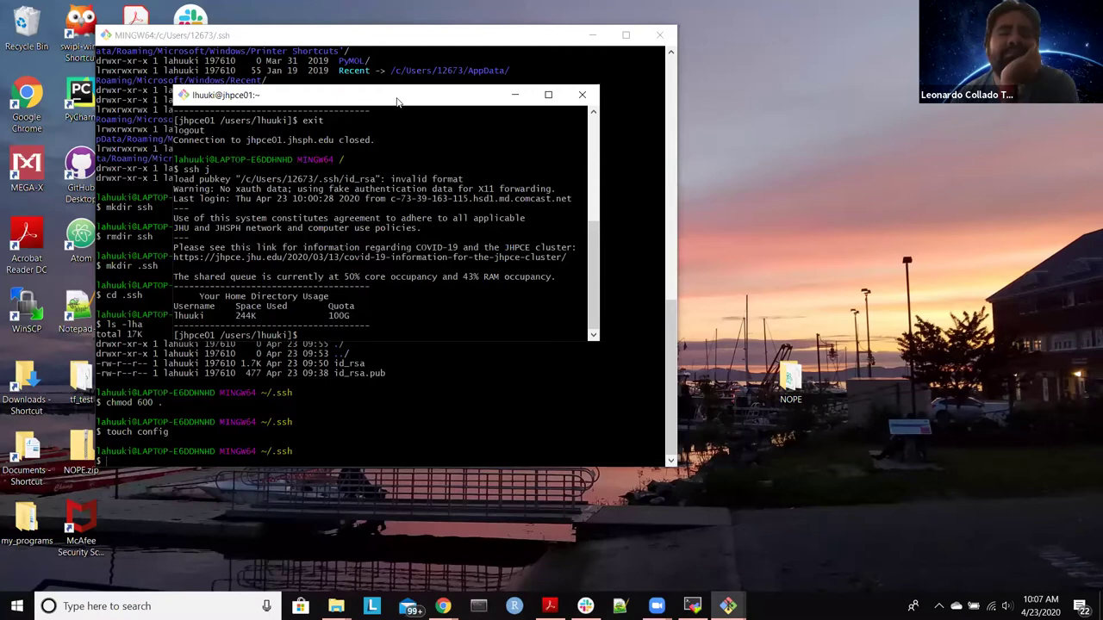
Step: Move the jhpce01 ssh window to the right and bring up the MobaXterm jhpce02 session
left_click_drag(397, 101, 821, 101)
left_click(693, 606)
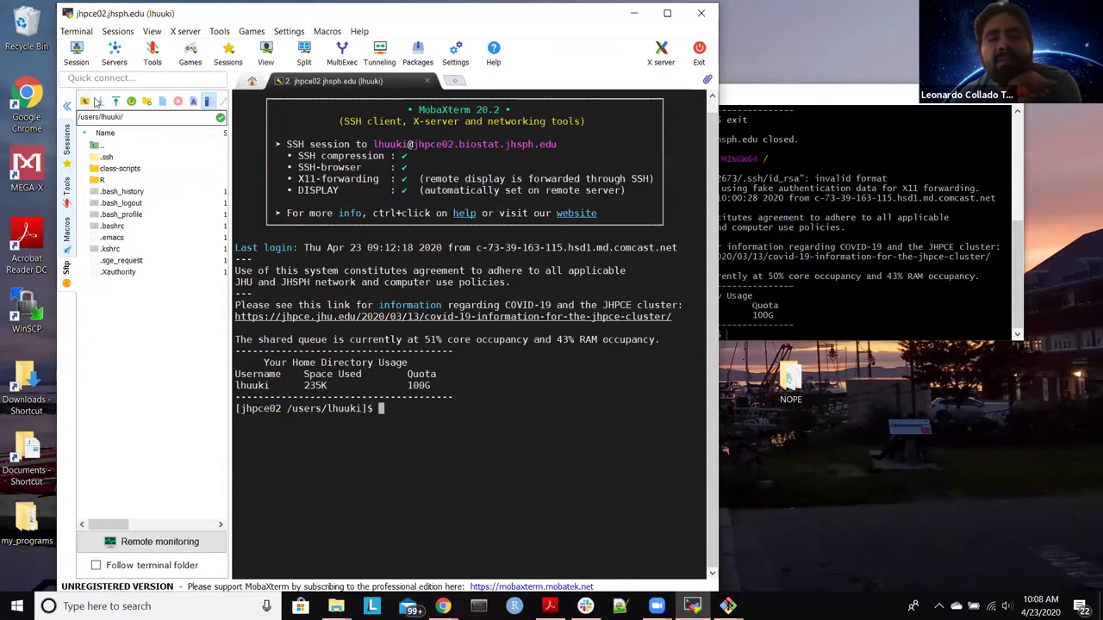
Step: Create a new file named reproducibility.R in the jhpce02 home folder, correcting the misspelled name
left_click(162, 103)
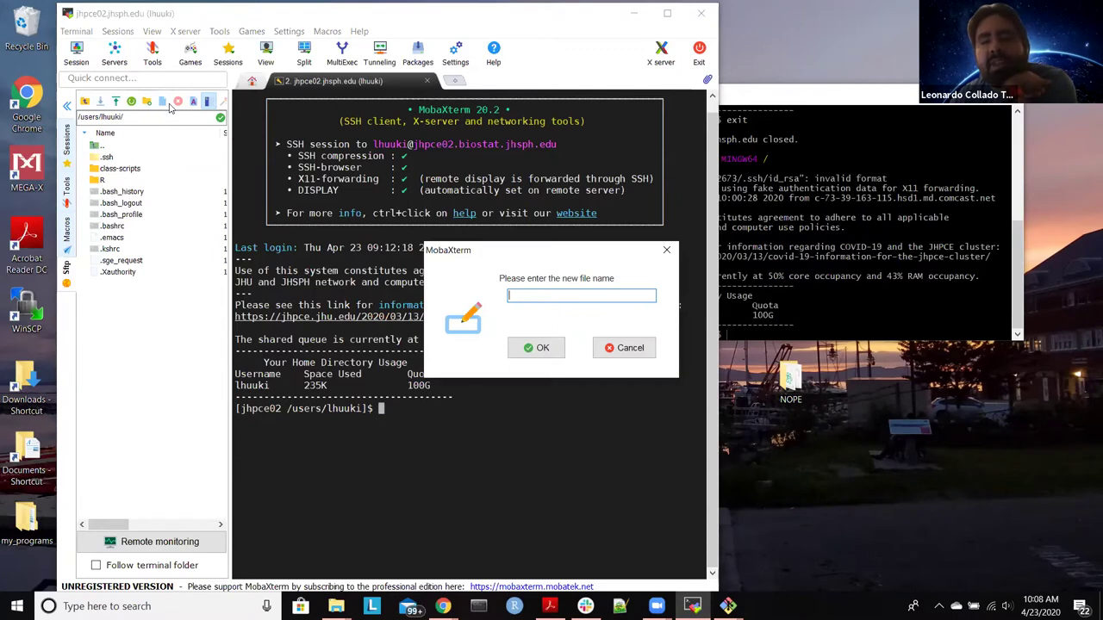
type("re")
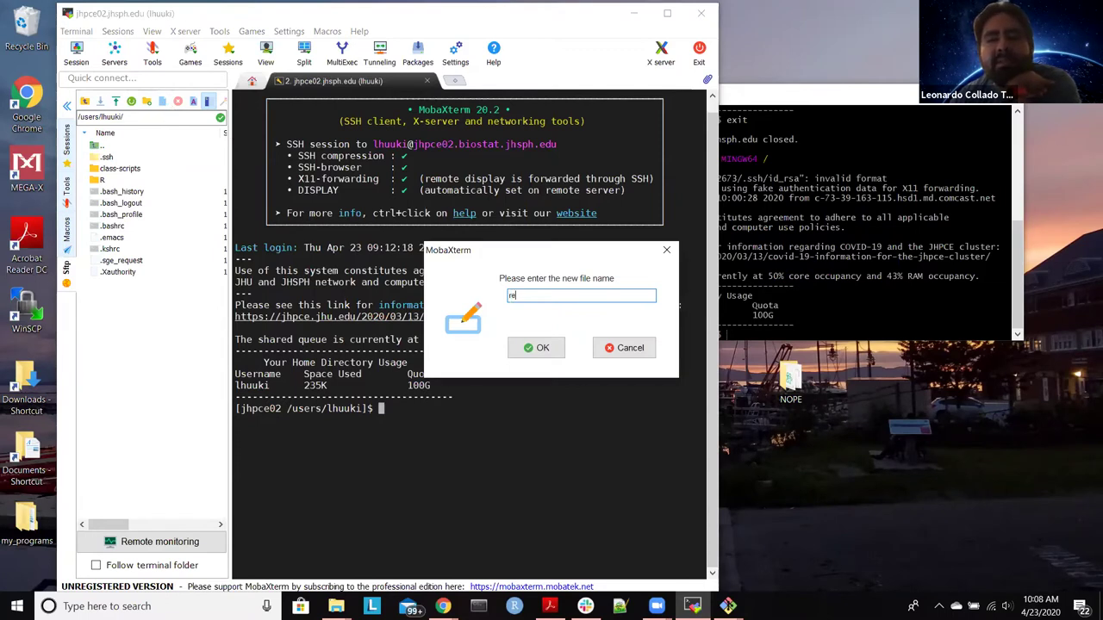
type("produ")
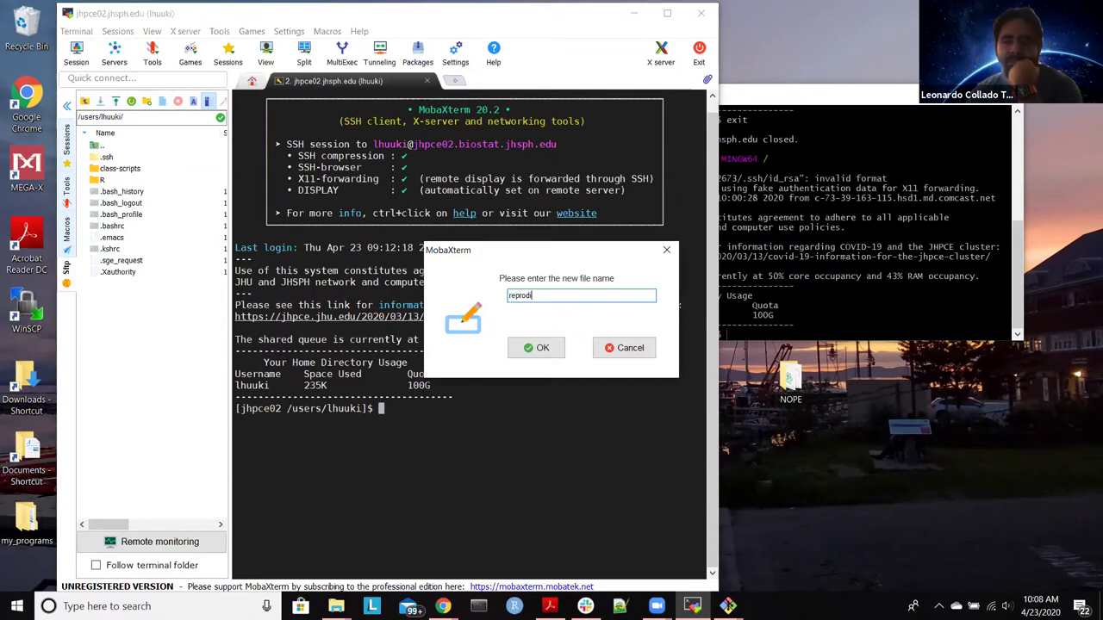
type("bili")
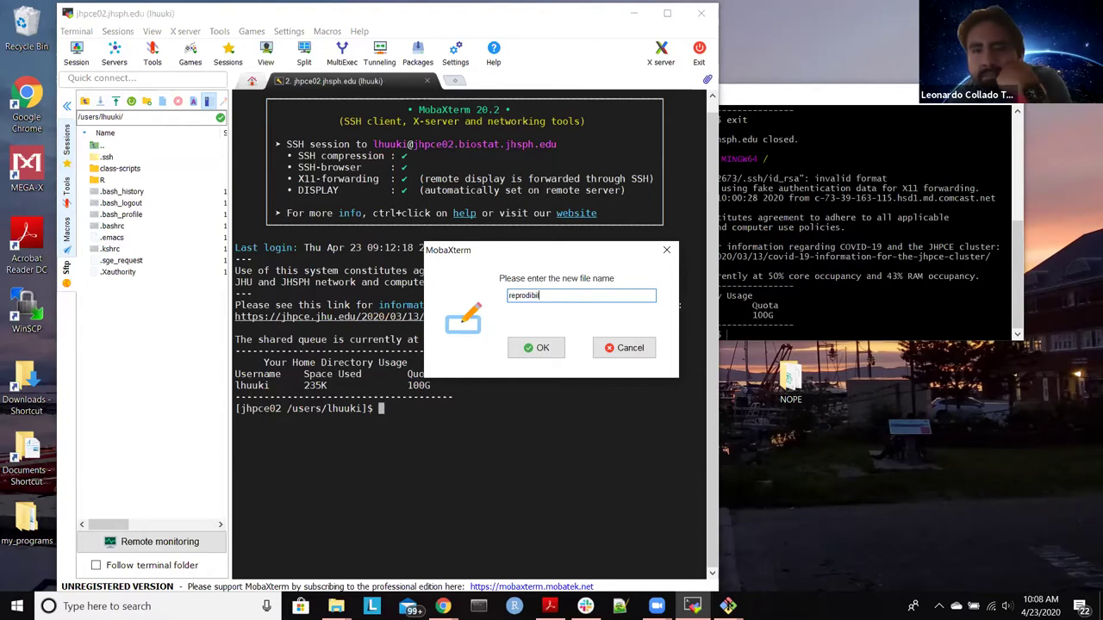
type("ty.r")
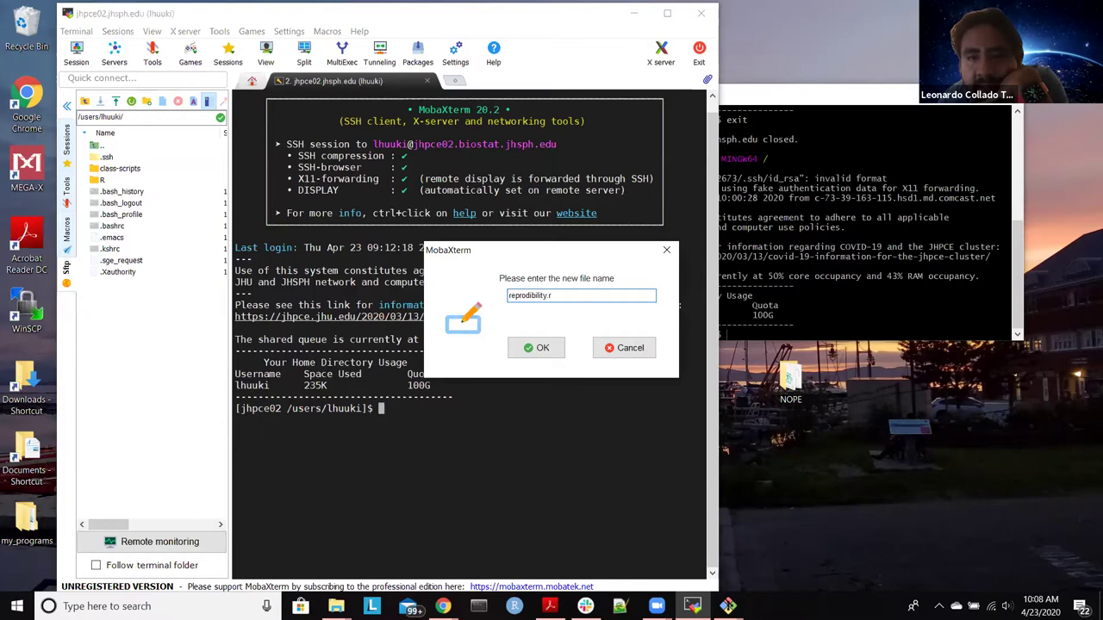
key("BackSpace")
key("BackSpace")
key("BackSpace")
key("BackSpace")
key("BackSpace")
key("BackSpace")
key("BackSpace")
key("BackSpace")
key("BackSpace")
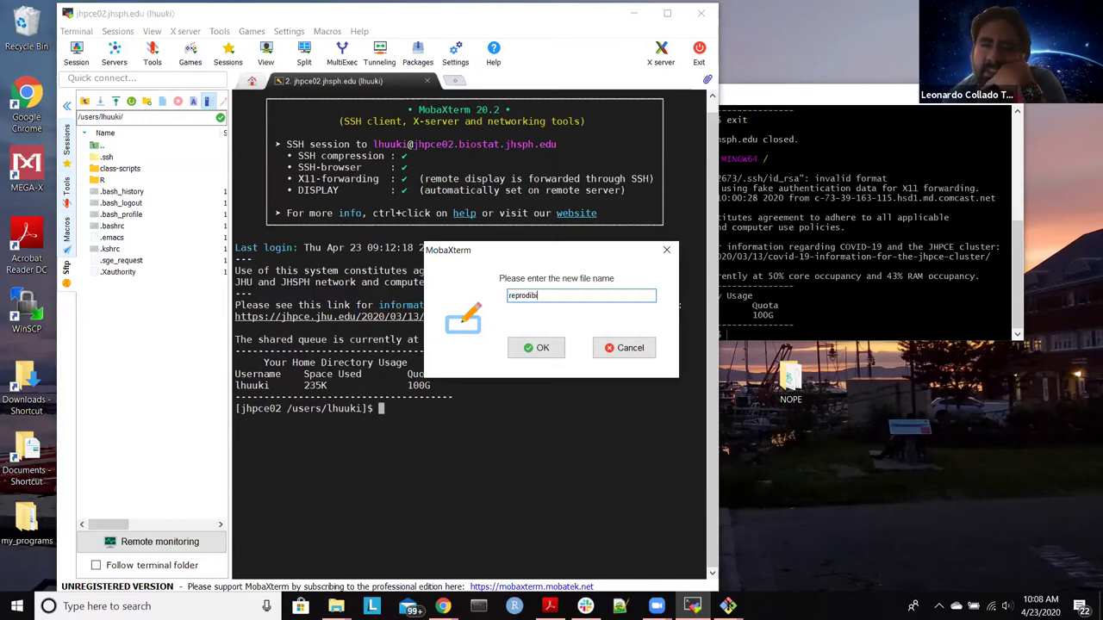
type("ucibility.r")
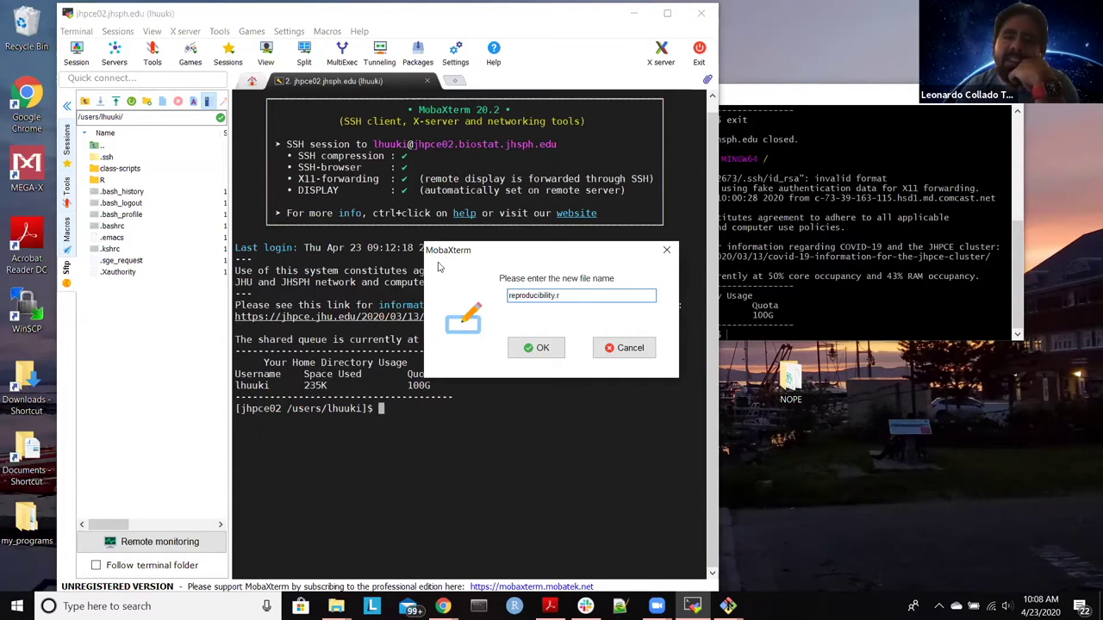
key("BackSpace")
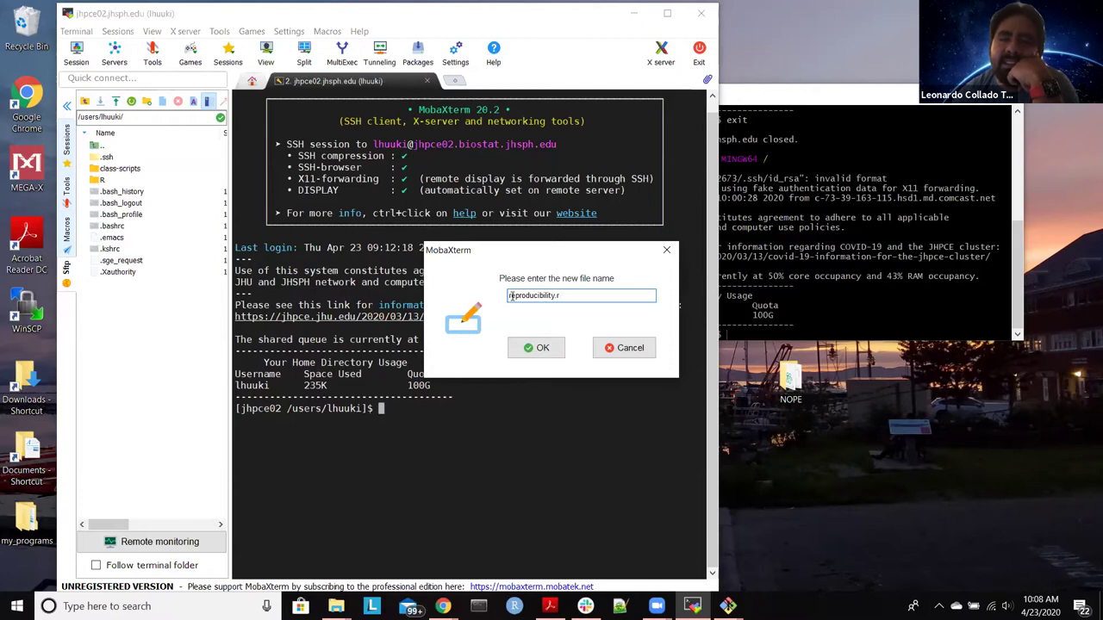
type("R")
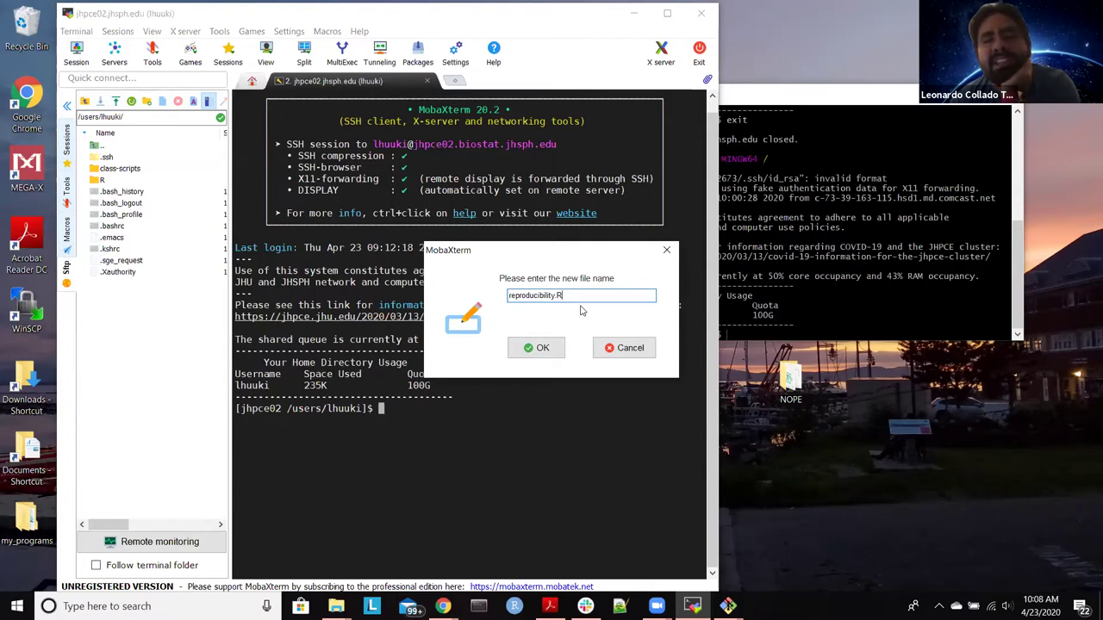
left_click(527, 348)
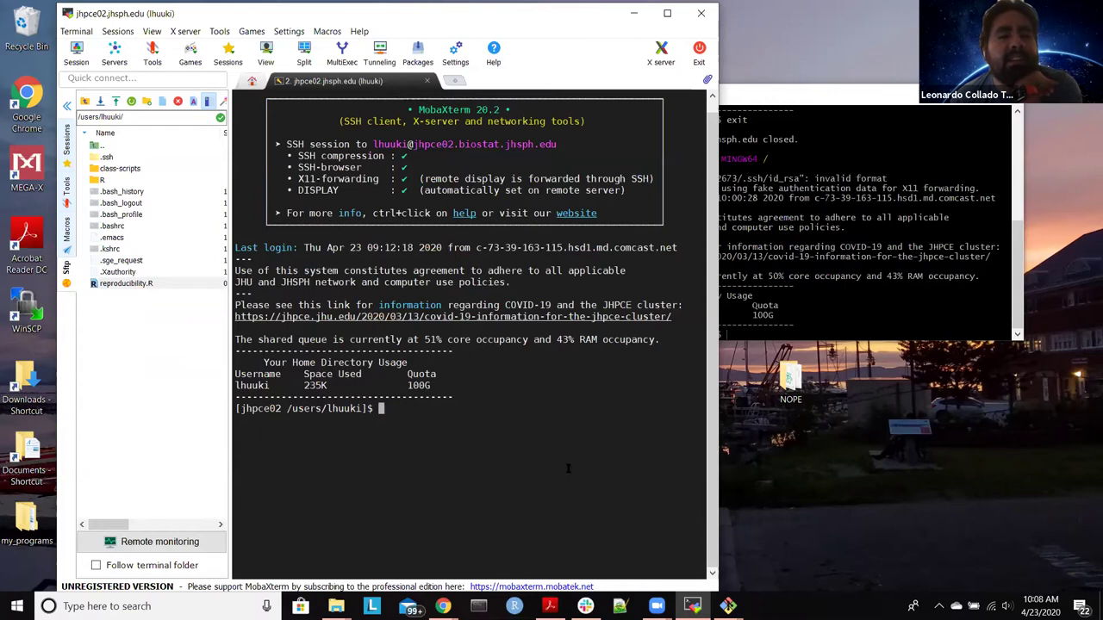
Step: Open reproducibility.R from the SFTP browser with RStudio using Open with..
right_click(132, 285)
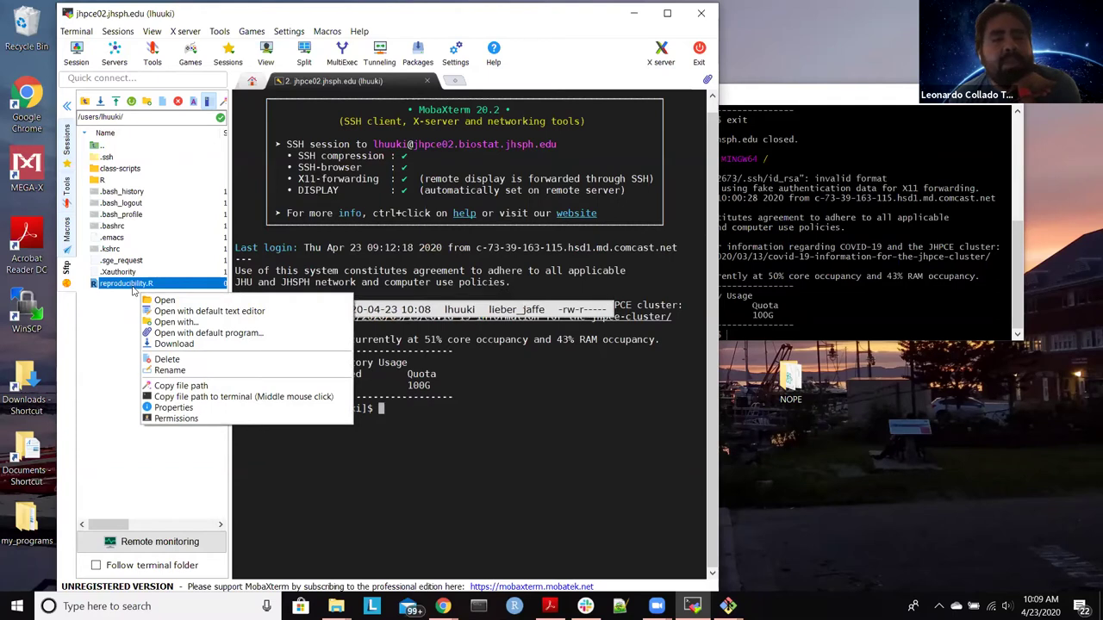
left_click(177, 322)
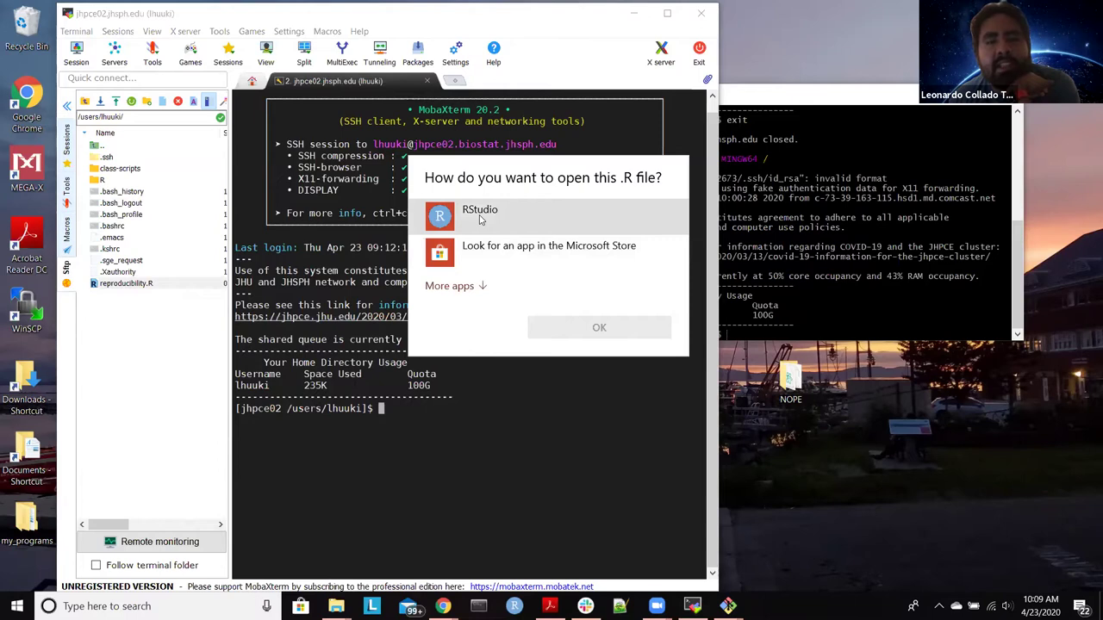
left_click(481, 220)
left_click(608, 333)
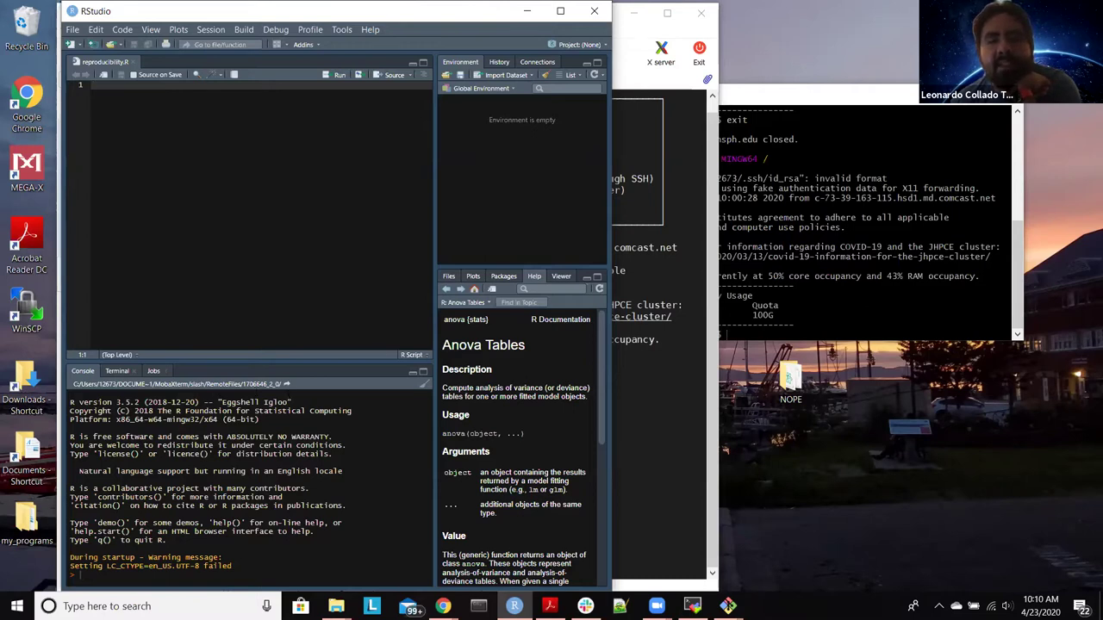
Step: Show the Files listing in the lower-right pane and widen the RStudio window
left_click(448, 276)
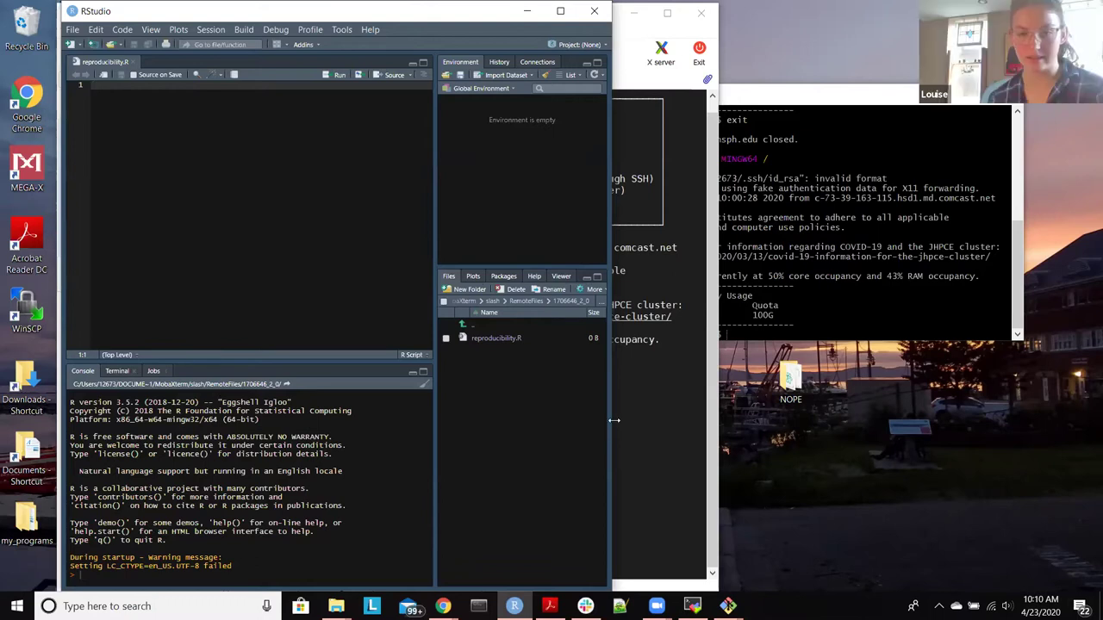
left_click_drag(614, 420, 775, 420)
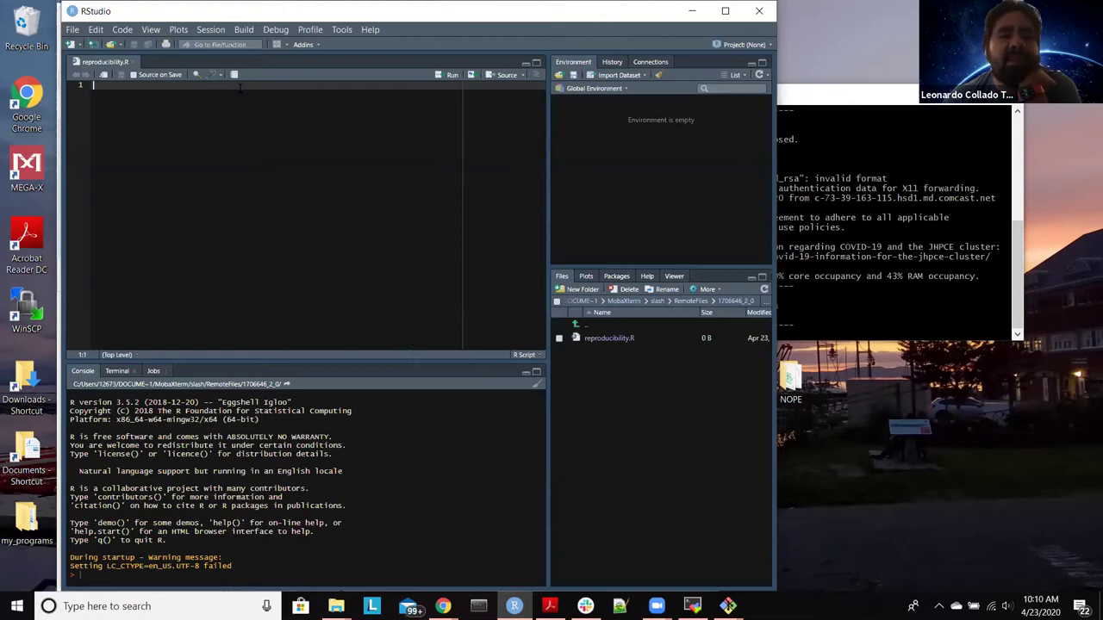
Step: Write library("sessioninfo") on line 1 and run it, getting the missing-package error
type("lib")
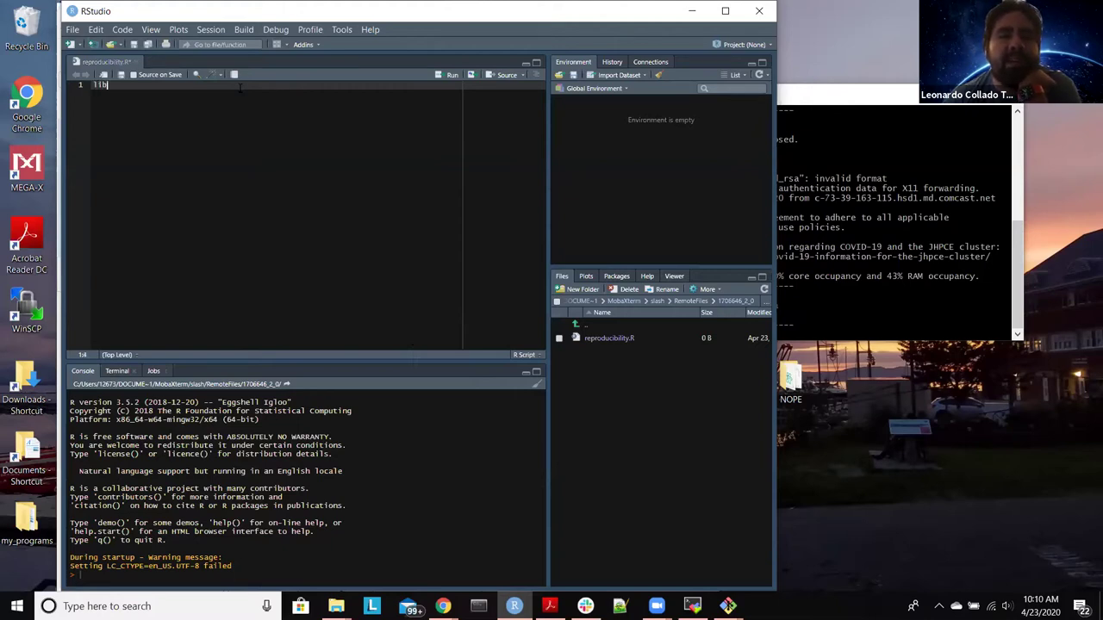
type("rary(\"")
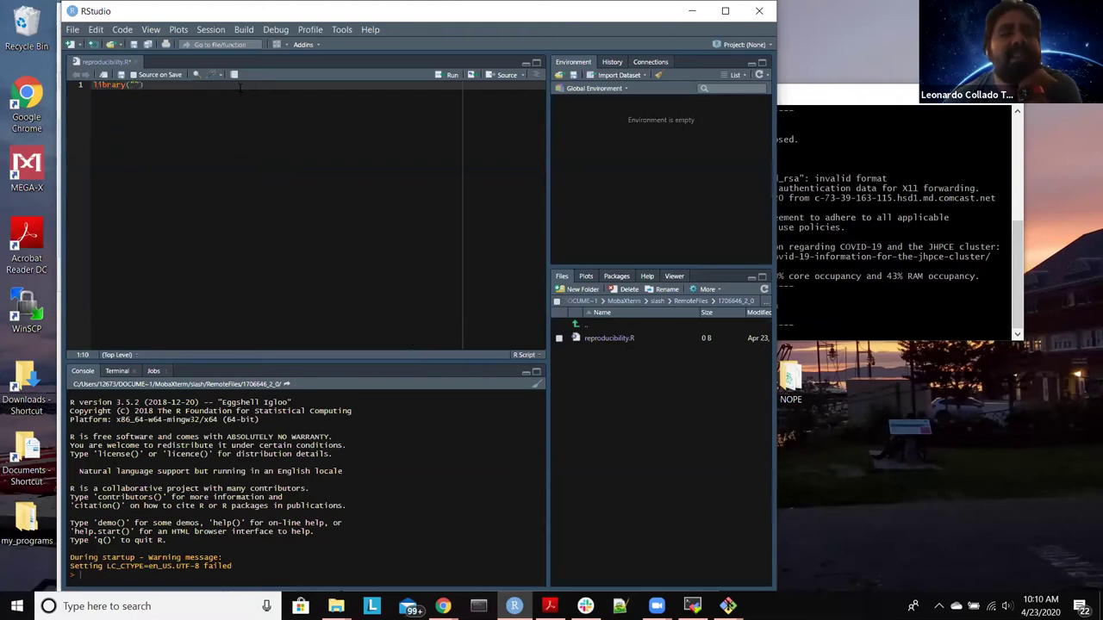
type("session in")
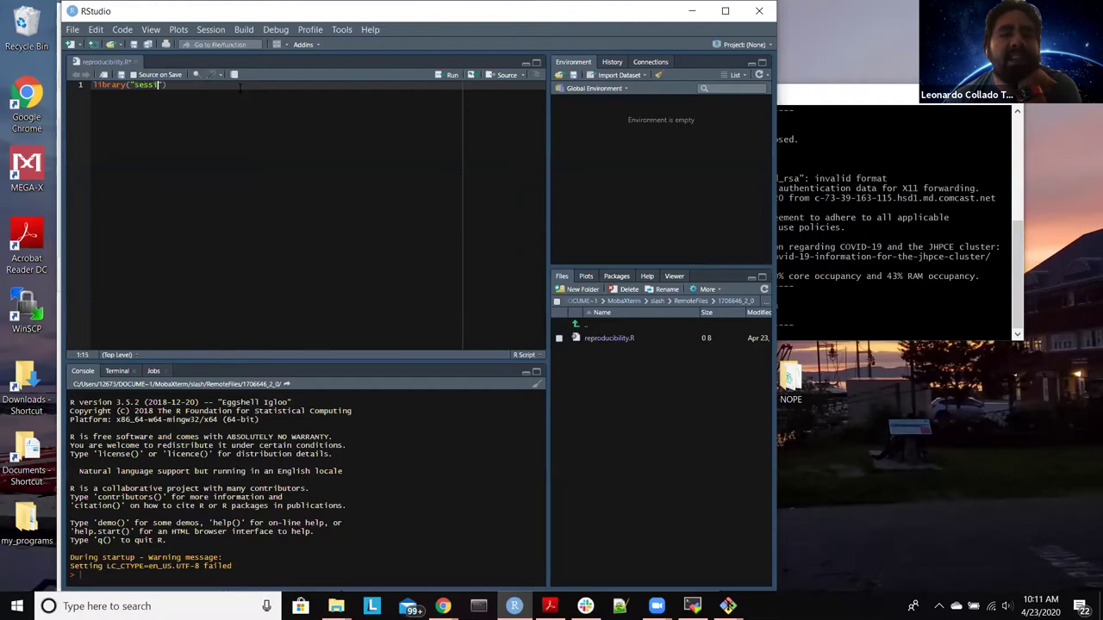
type("fo")
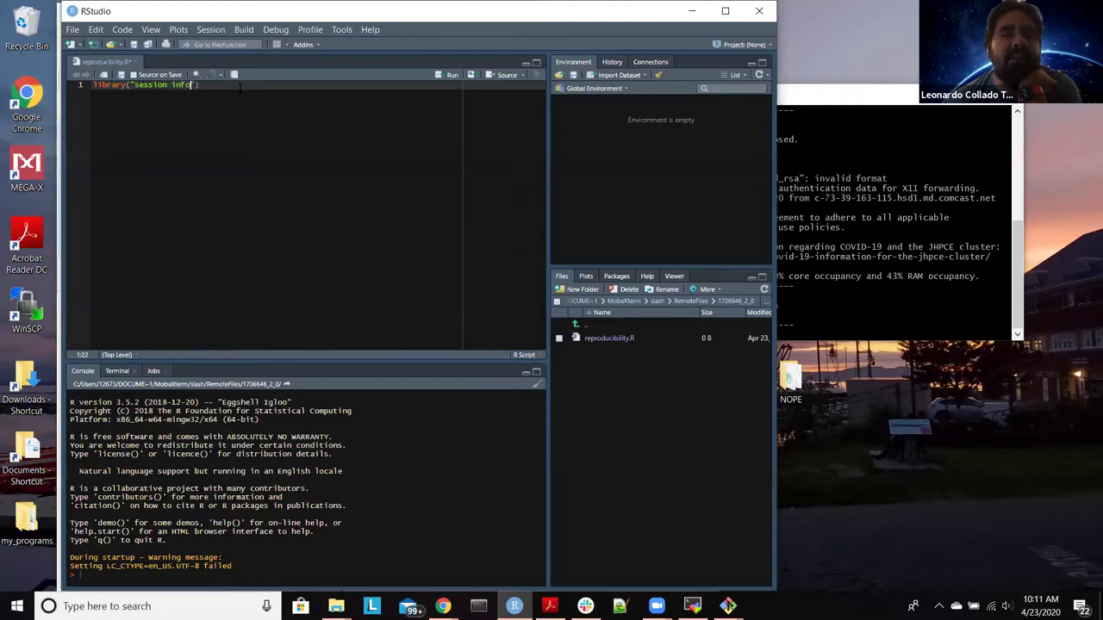
key("Left")
key("Left")
key("Left")
key("BackSpace")
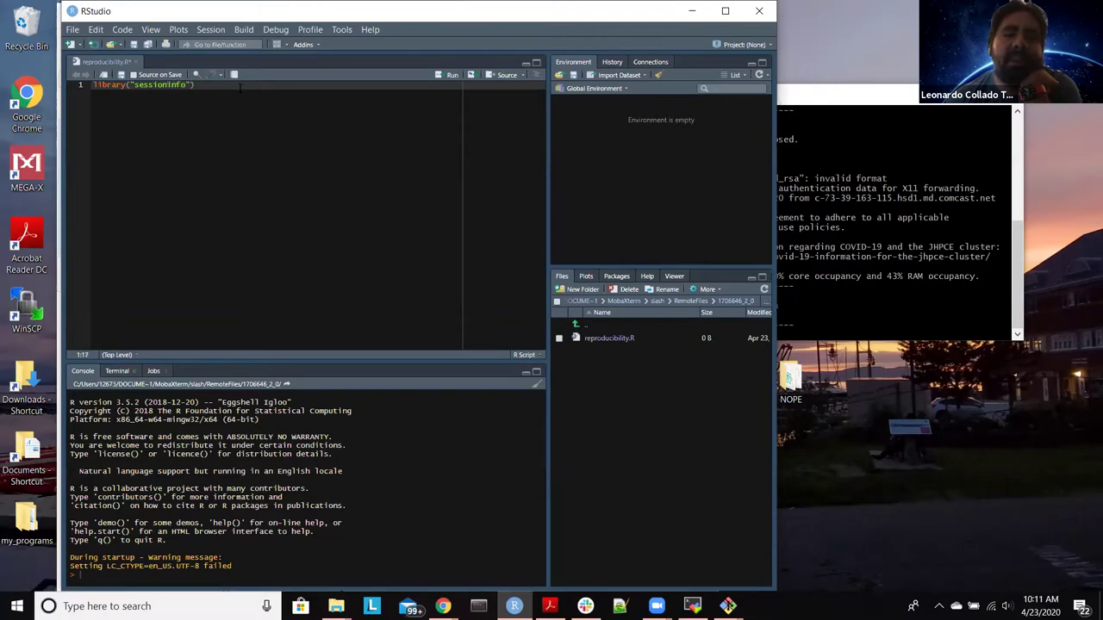
key("Right")
key("Right")
key("Right")
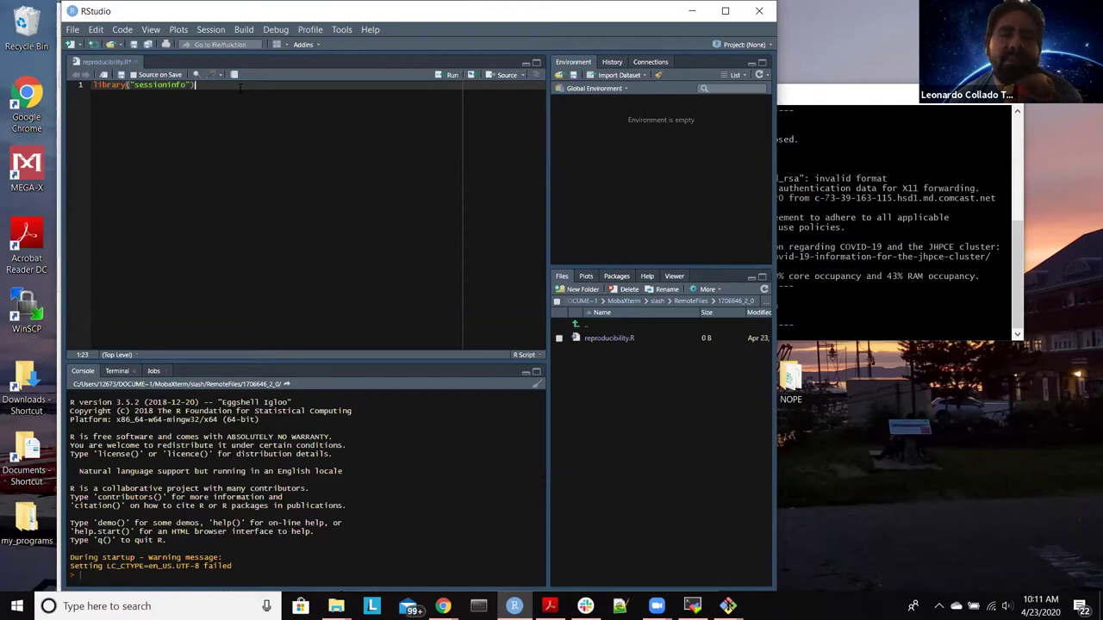
key("ctrl+Return")
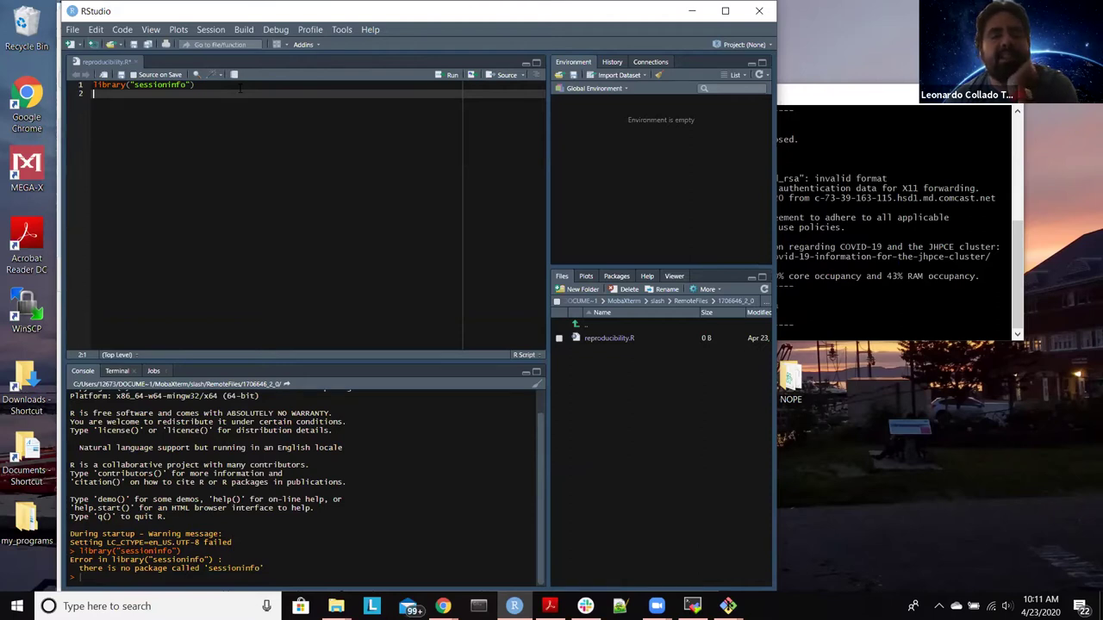
Step: Switch to the Terminal tab, dismiss the firewall alert, and start a new terminal session
left_click(122, 377)
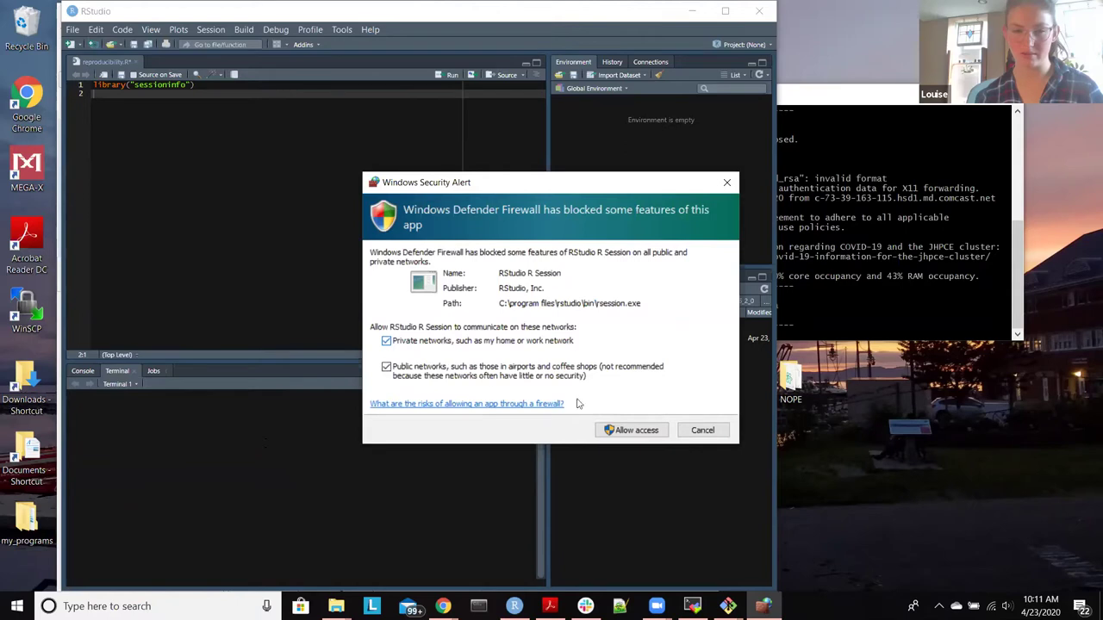
left_click(631, 430)
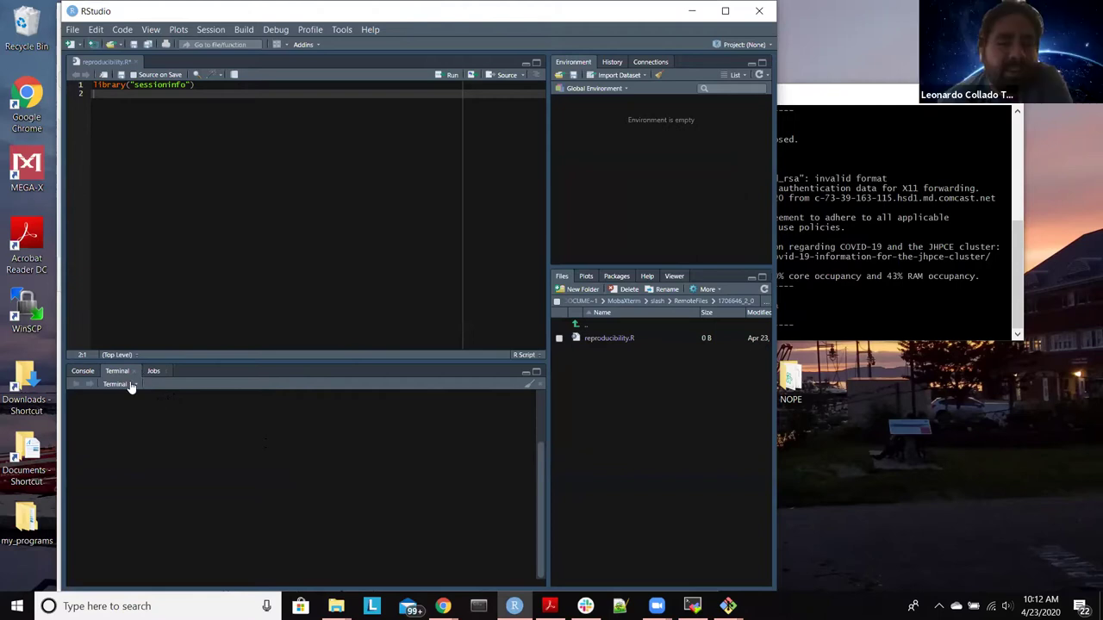
left_click(131, 384)
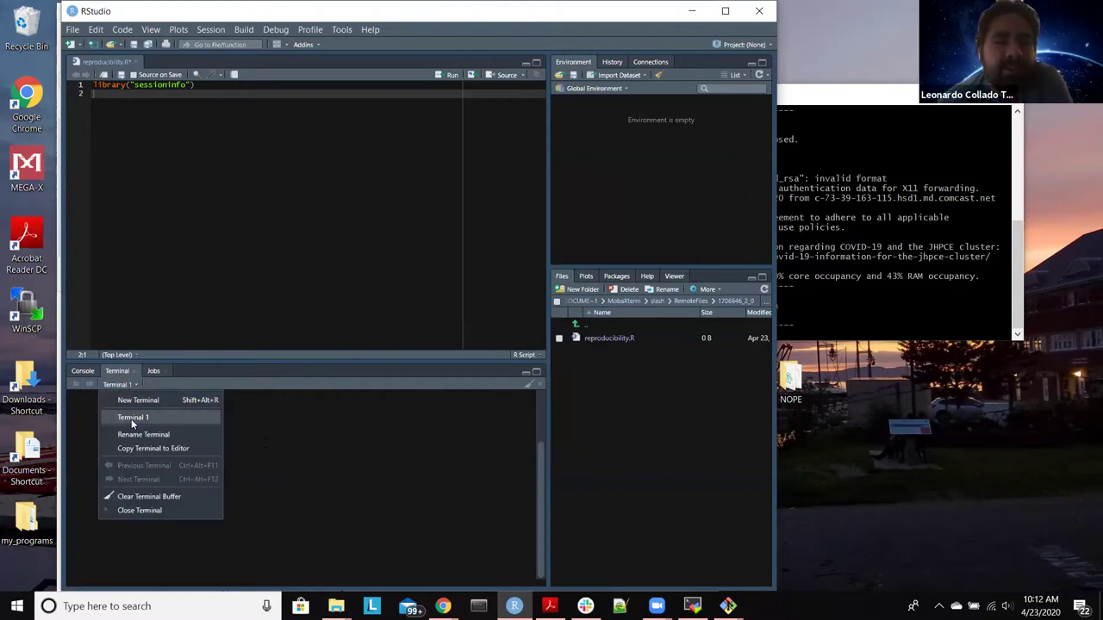
left_click(152, 399)
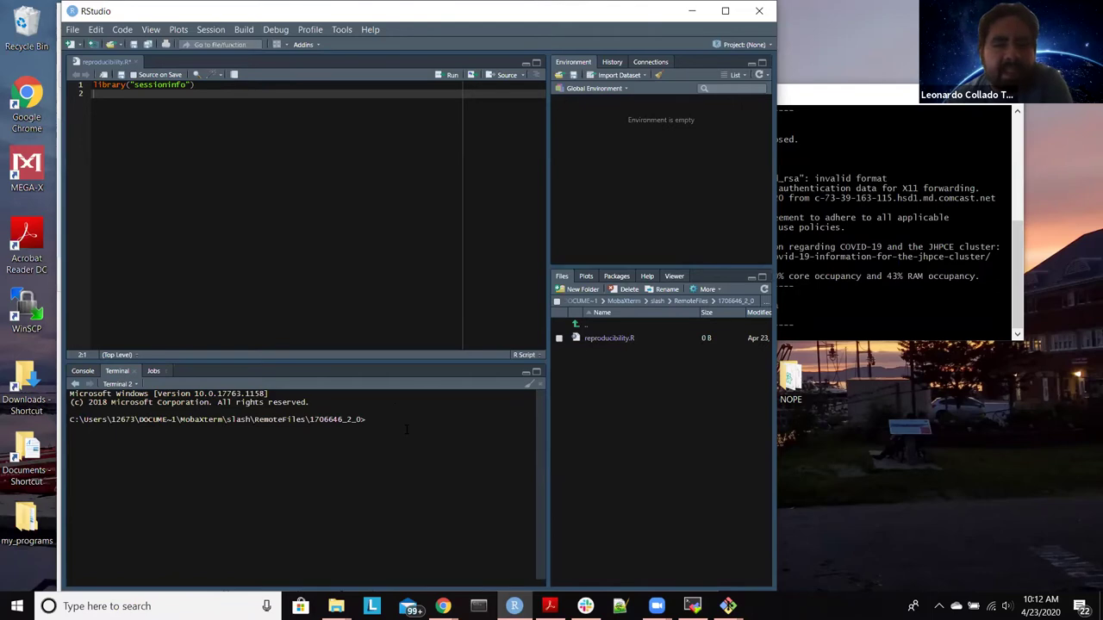
Step: Run ssh j in the new terminal and dismiss the 16-bit incompatibility error
key("ctrl+l")
type("ssh")
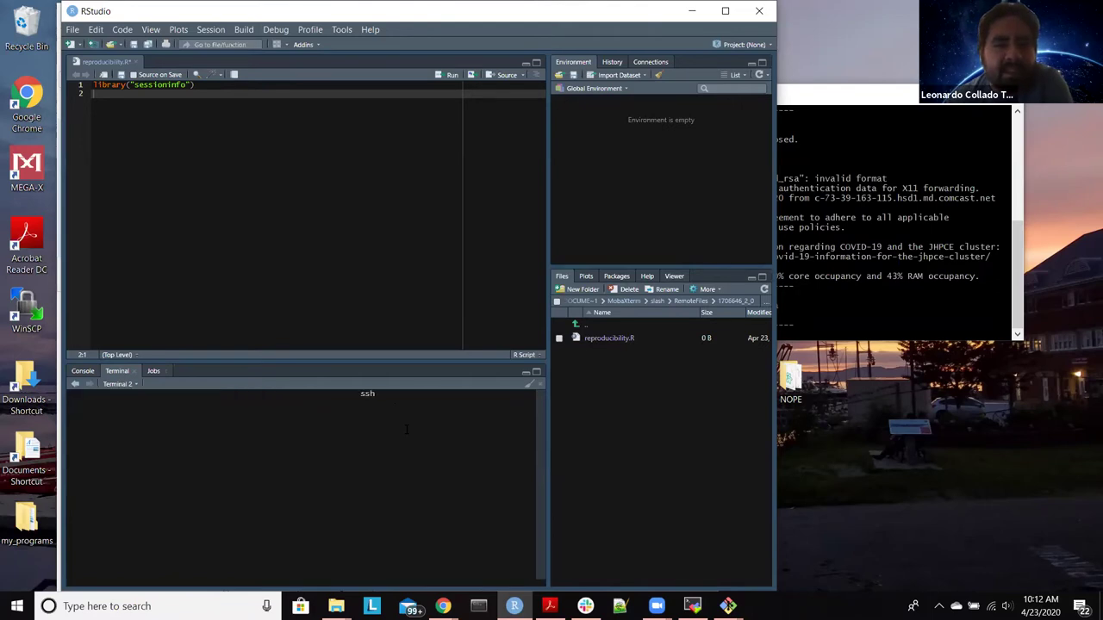
type(" j")
key("Return")
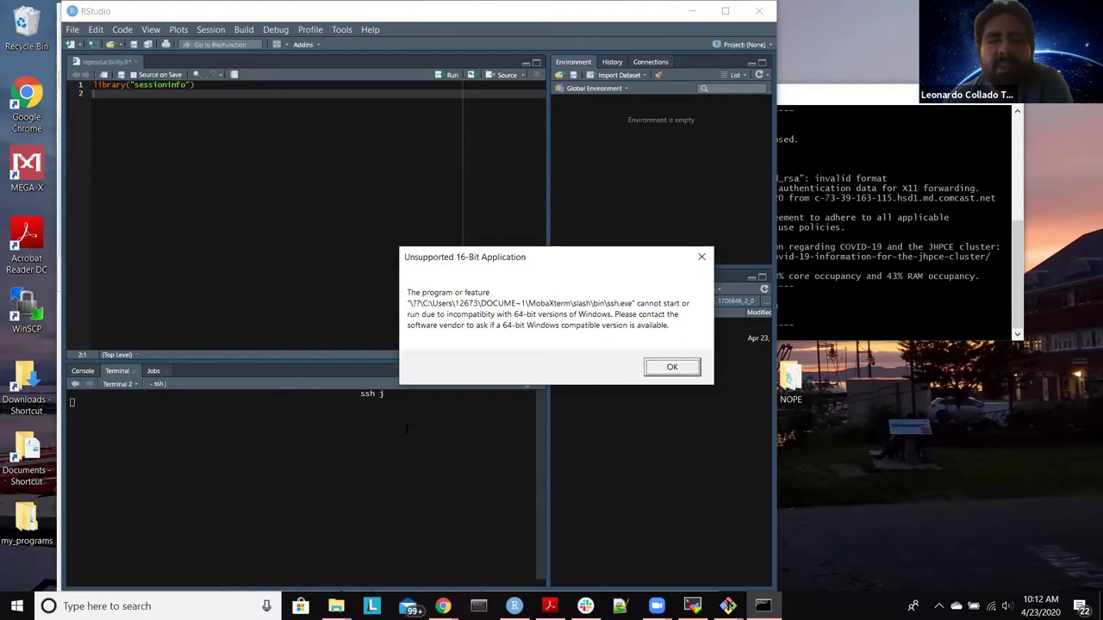
left_click(689, 367)
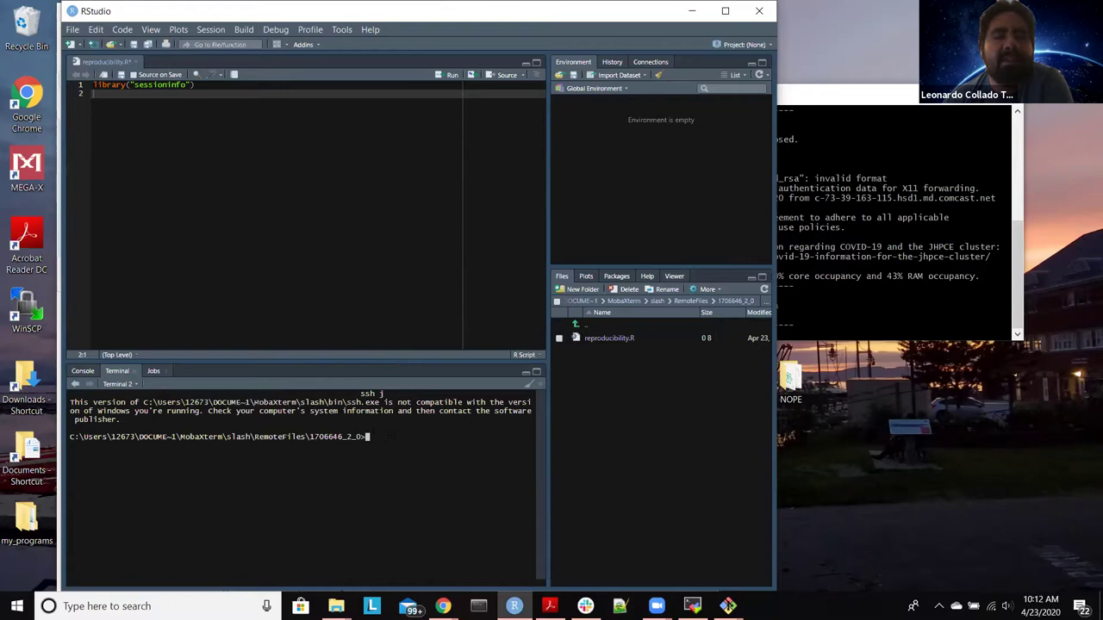
left_click(342, 29)
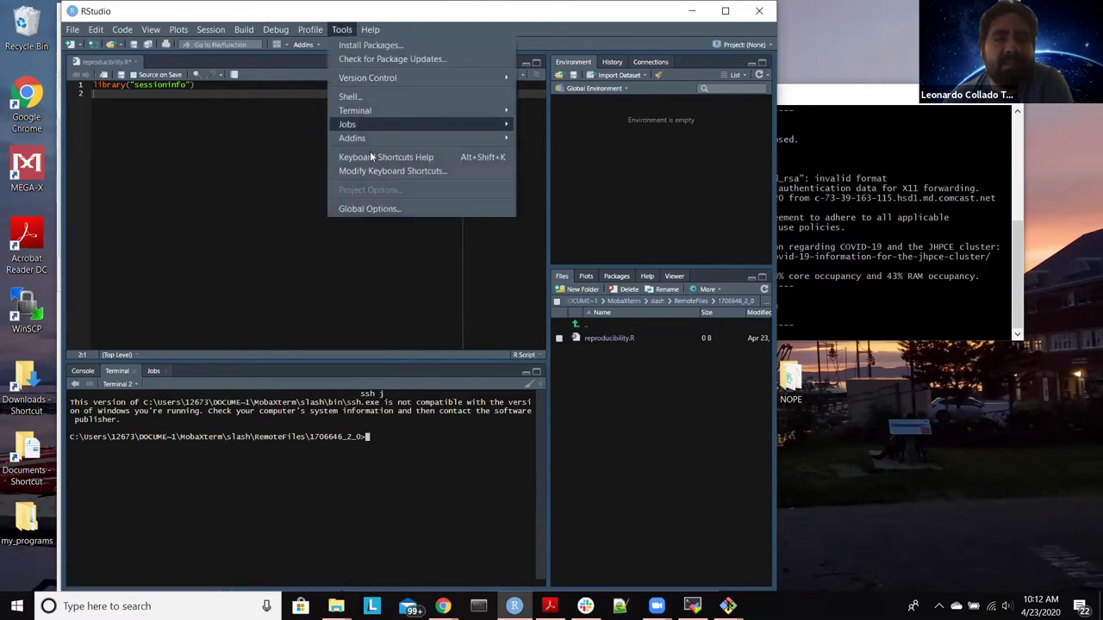
Step: Check the Terminal options in Global Options for which shells new terminals can use
left_click(378, 209)
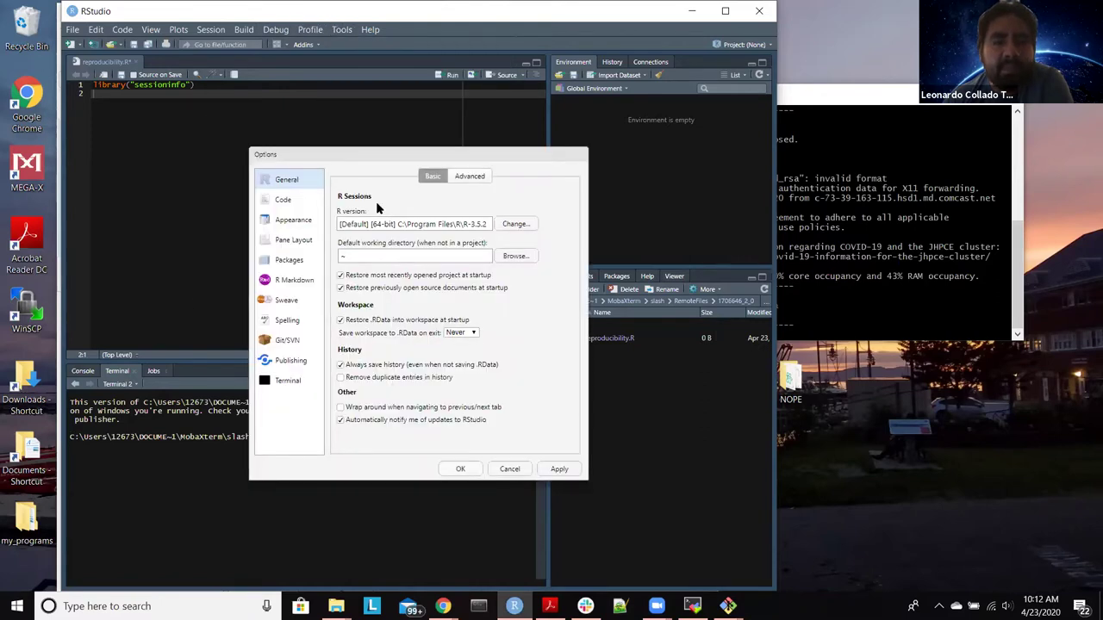
left_click(290, 382)
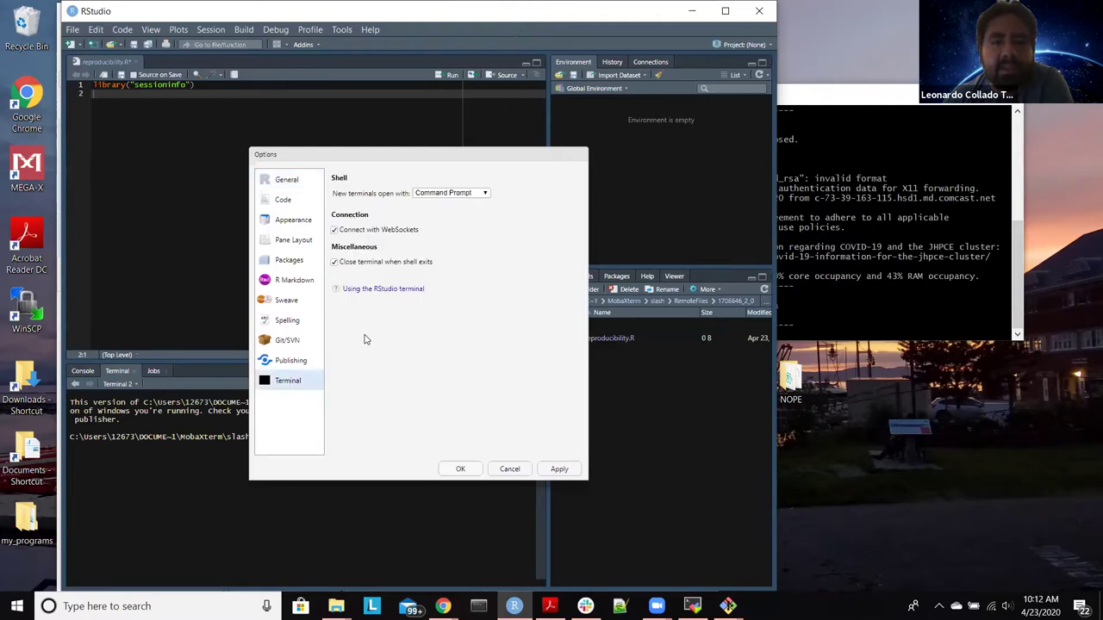
left_click(457, 195)
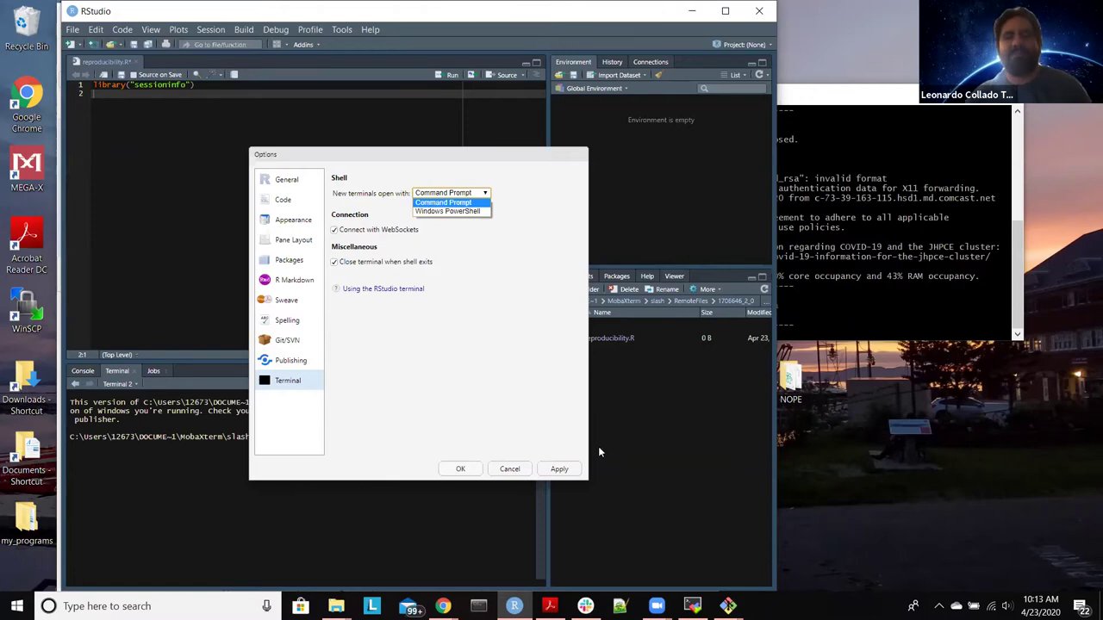
Step: Cancel the Global Options dialog without changes and quit RStudio
key("alt+Tab")
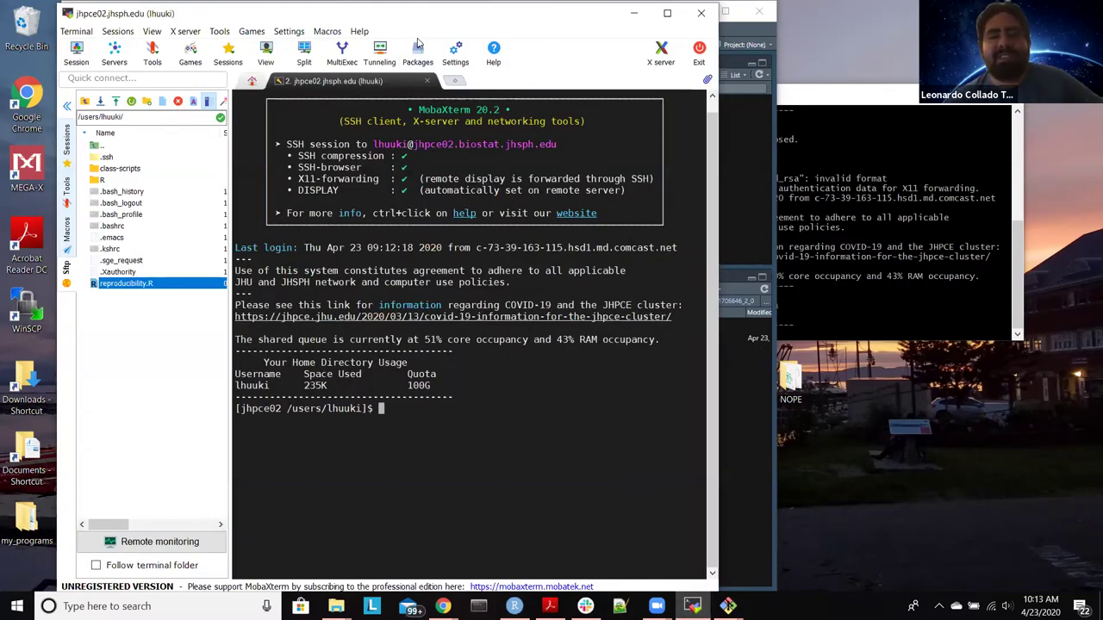
left_click_drag(490, 12, 473, 77)
left_click(473, 26)
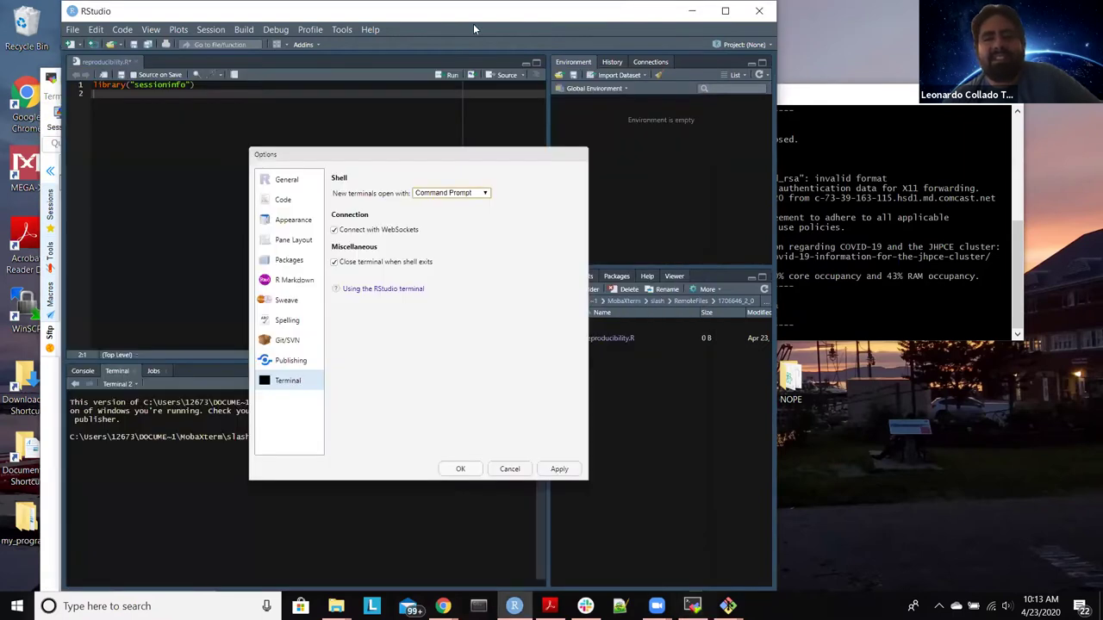
left_click(511, 469)
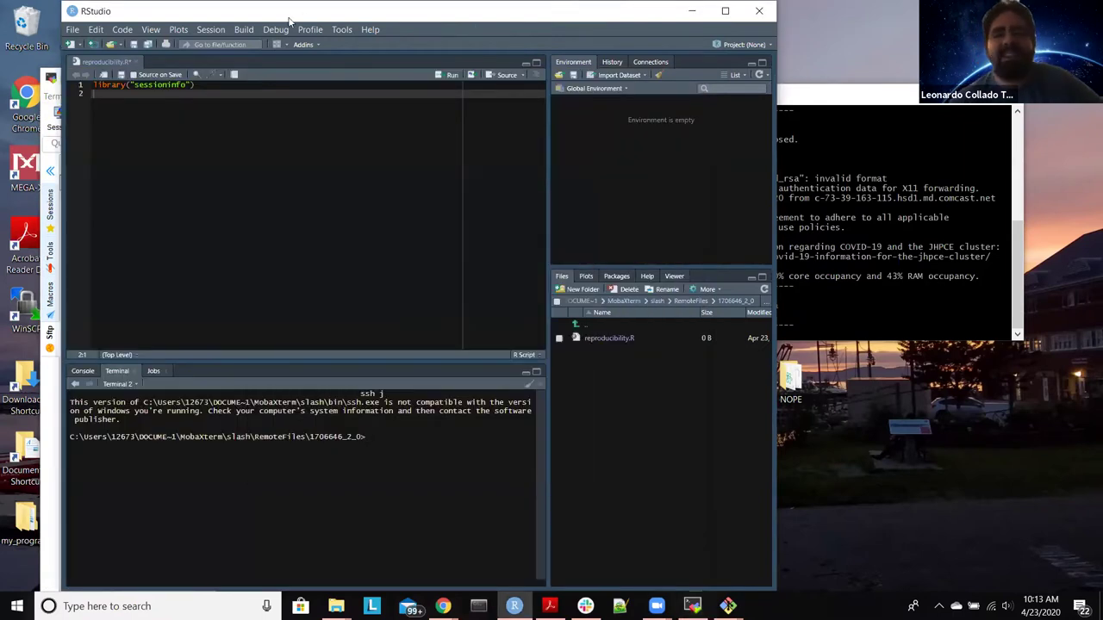
left_click_drag(292, 18, 282, 127)
left_click(750, 126)
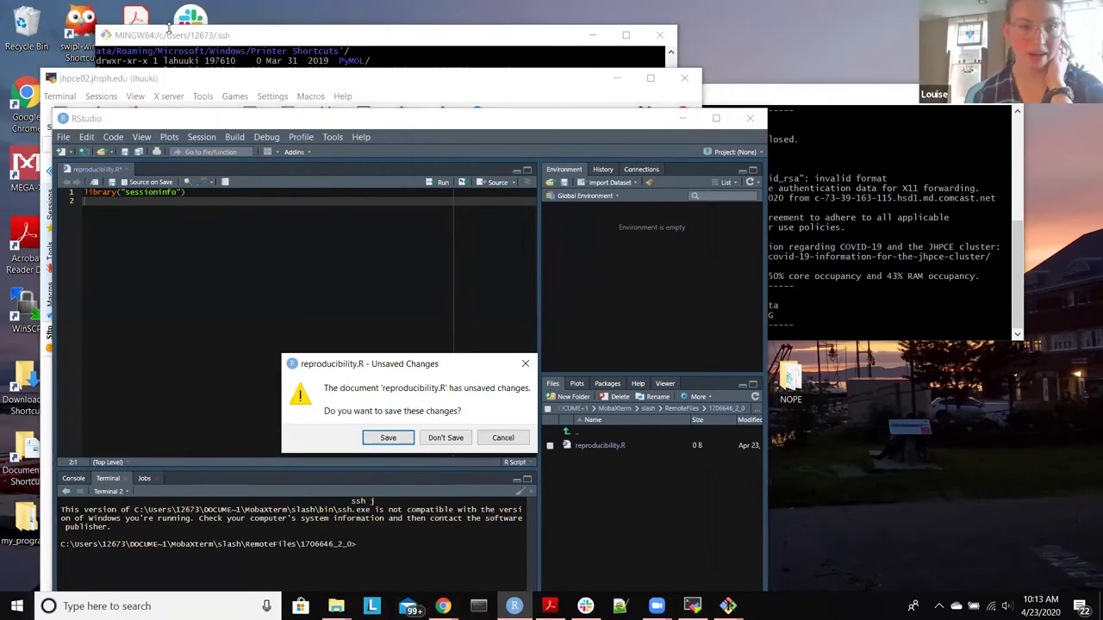
Step: Discard the reproducibility.R changes, then close MobaXterm and its running jhpce02 session
left_click(439, 437)
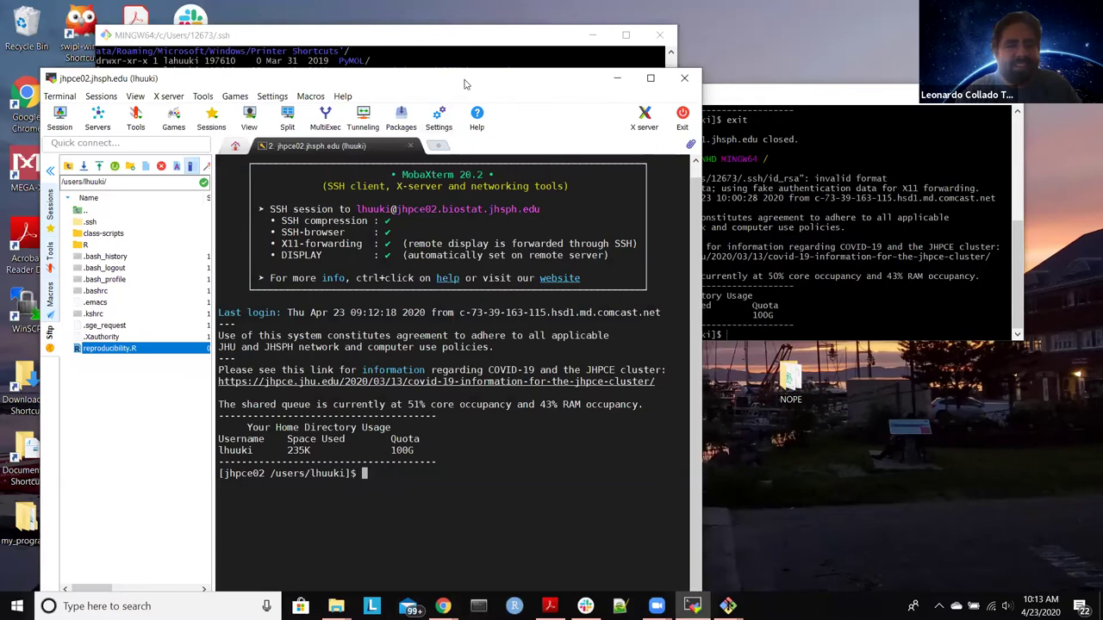
left_click_drag(655, 70, 639, 59)
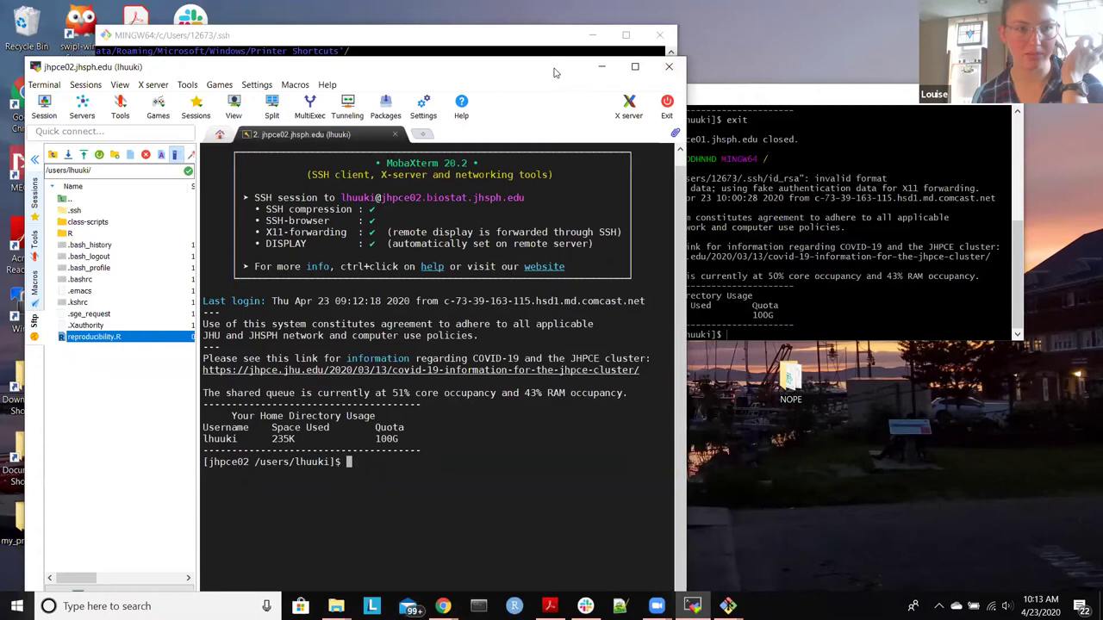
left_click_drag(556, 73, 553, 48)
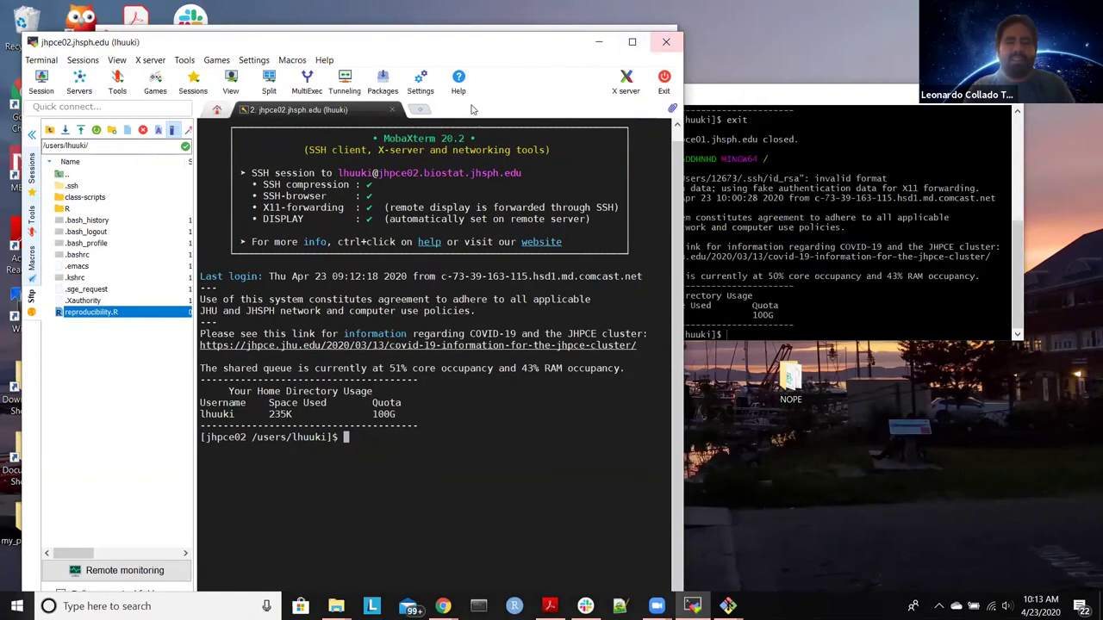
left_click(665, 42)
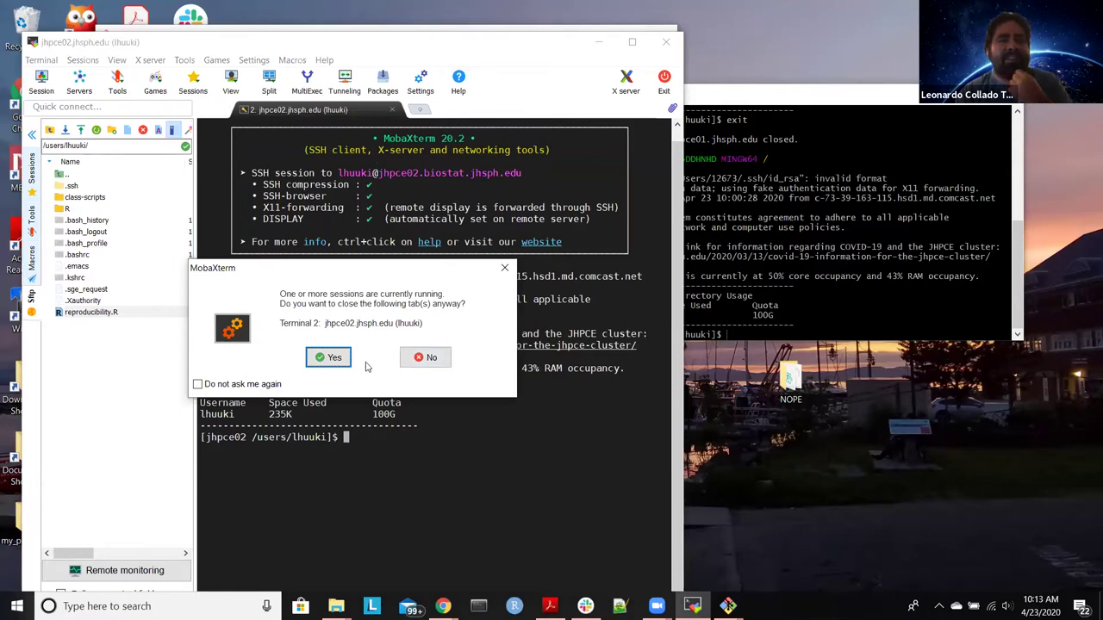
left_click(333, 359)
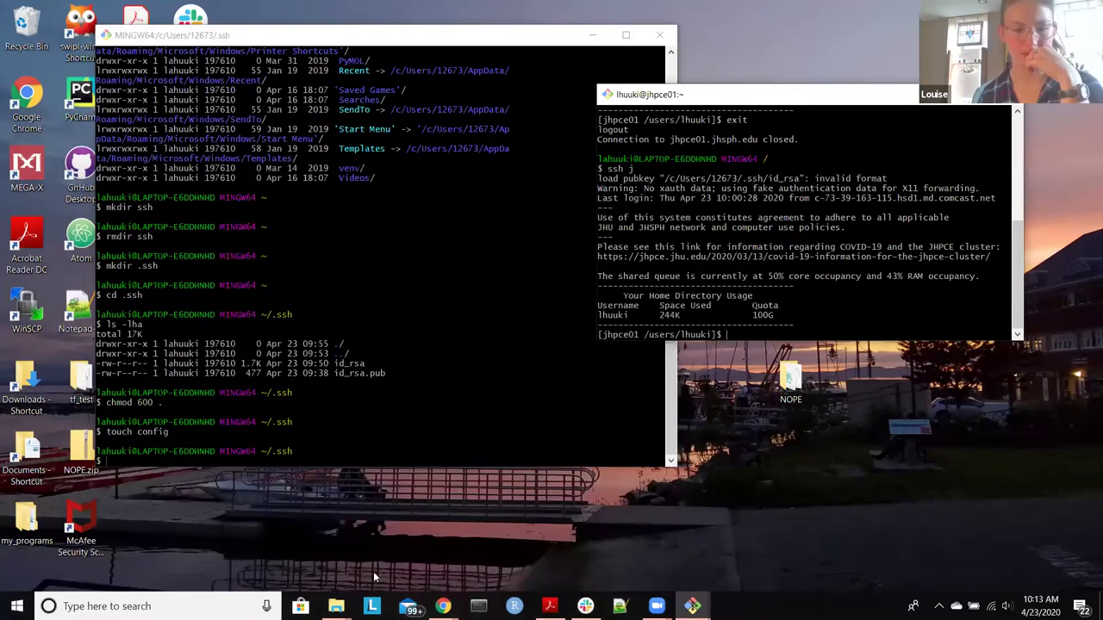
Step: Launch WinSCP from the Start menu search; it reports that version 5.15 was released
key("super")
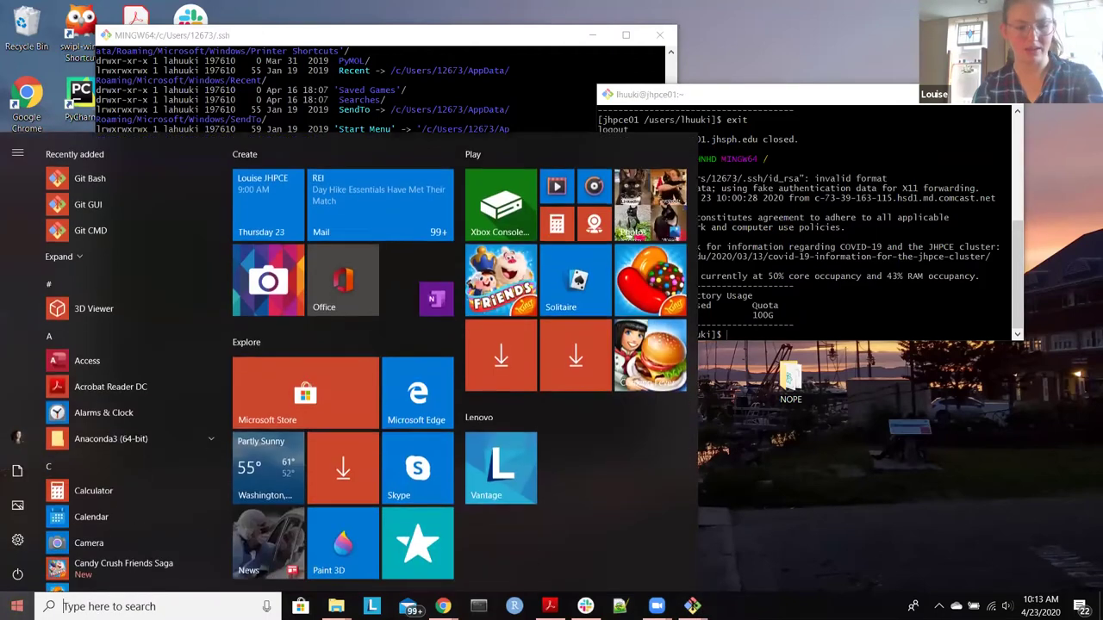
type("winSCP")
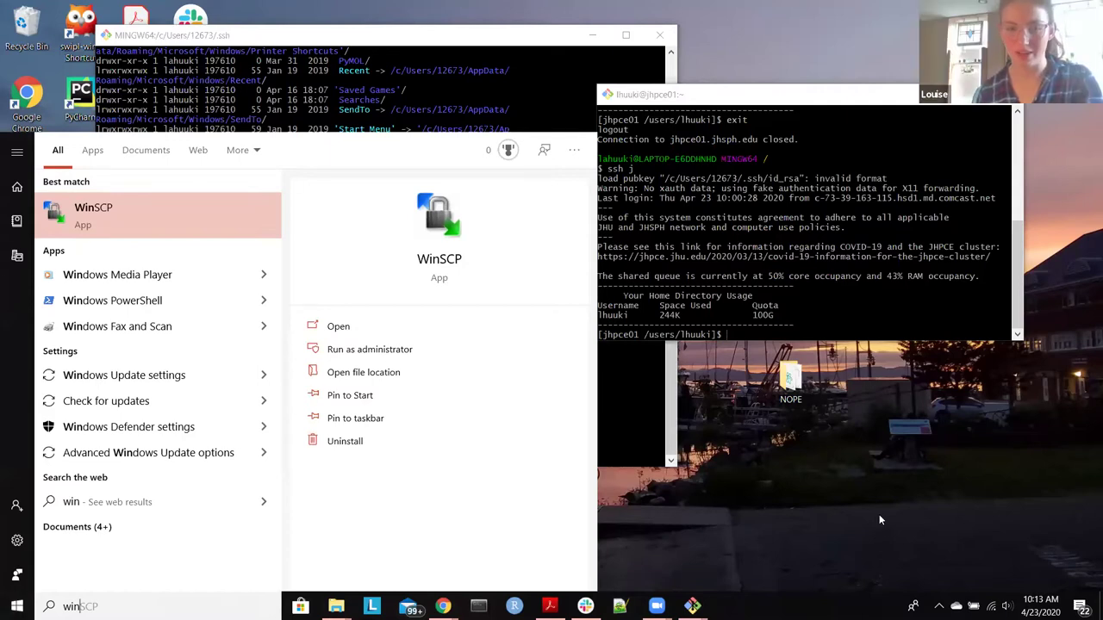
key("Escape")
mouse_move(442, 606)
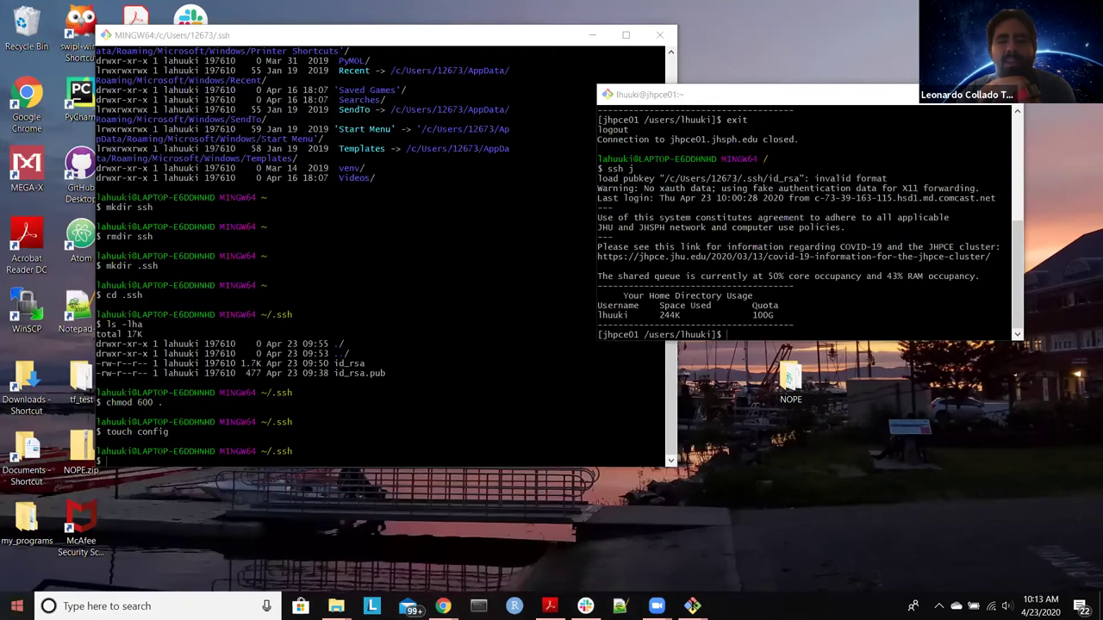
left_click(17, 605)
type("win")
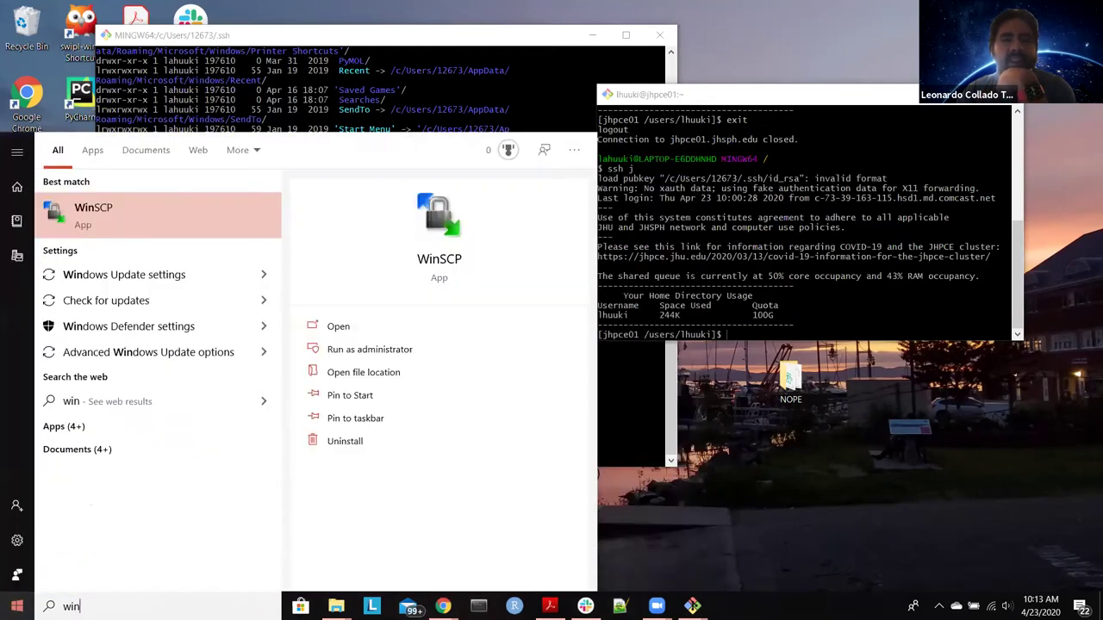
key("Return")
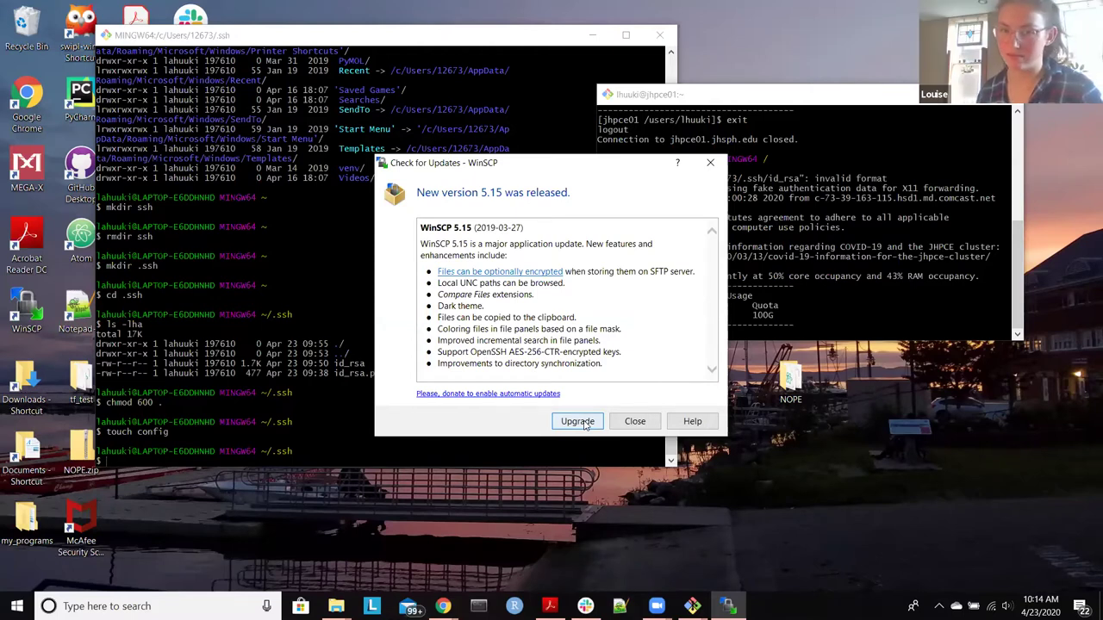
Step: Download the WinSCP 5.17.3 installer from the winscp.net upgrade page, then minimize Chrome
left_click(577, 421)
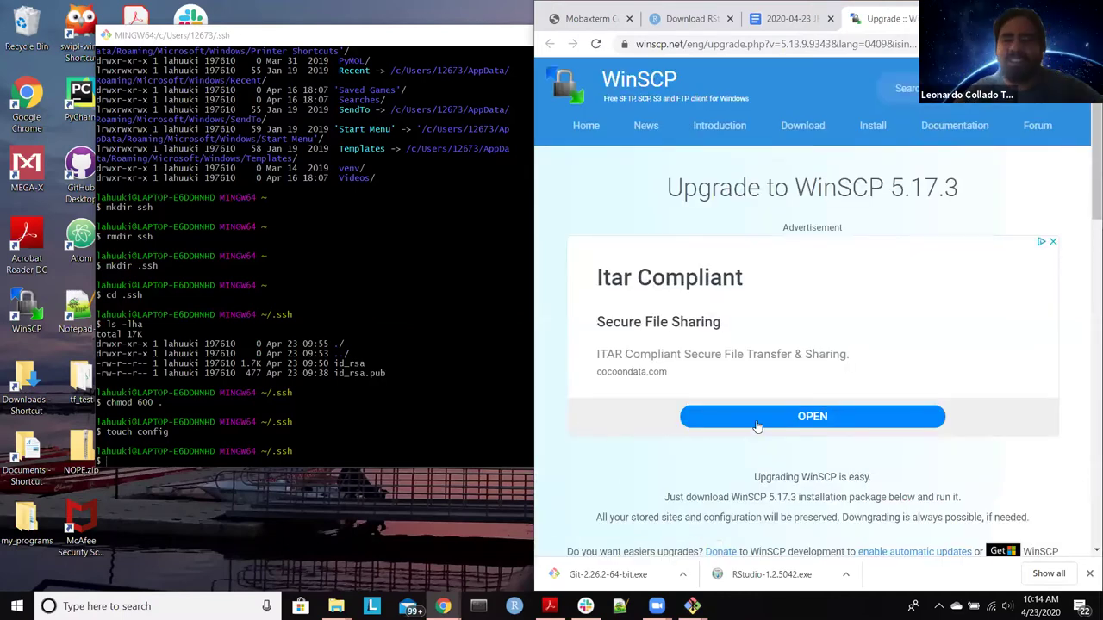
scroll(819, 422, "down", 2)
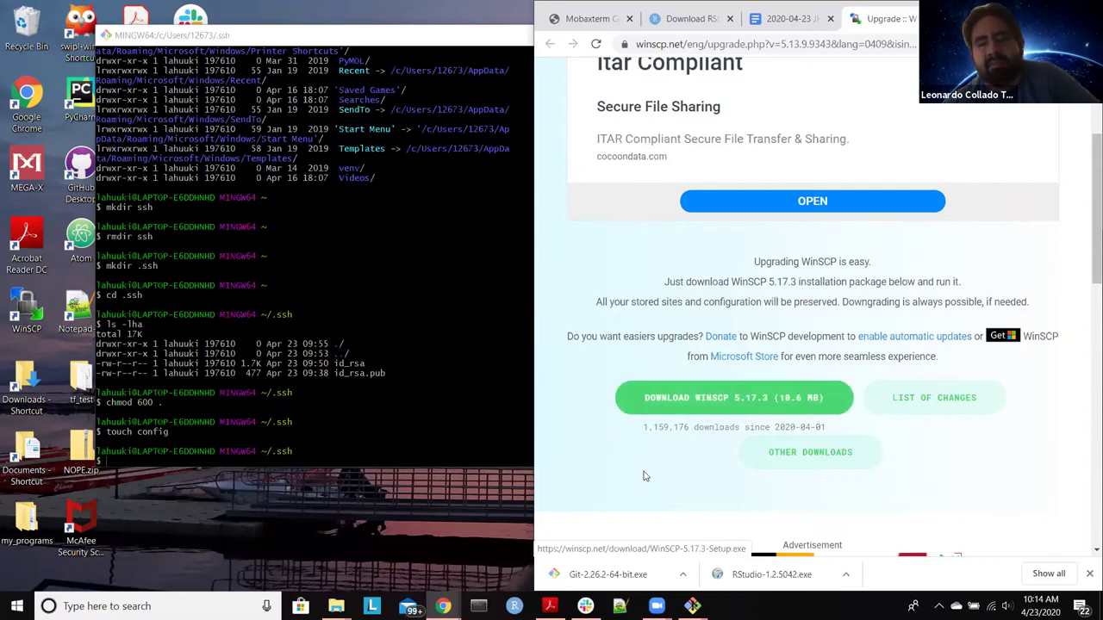
left_click(695, 413)
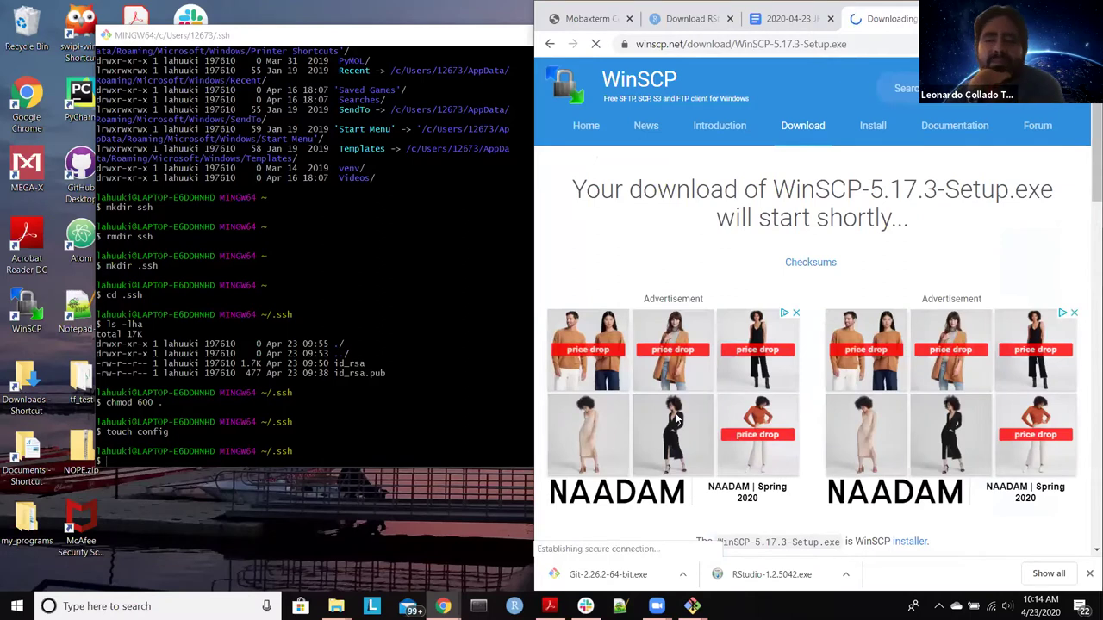
scroll(677, 420, "down", 3)
scroll(678, 419, "up", 3)
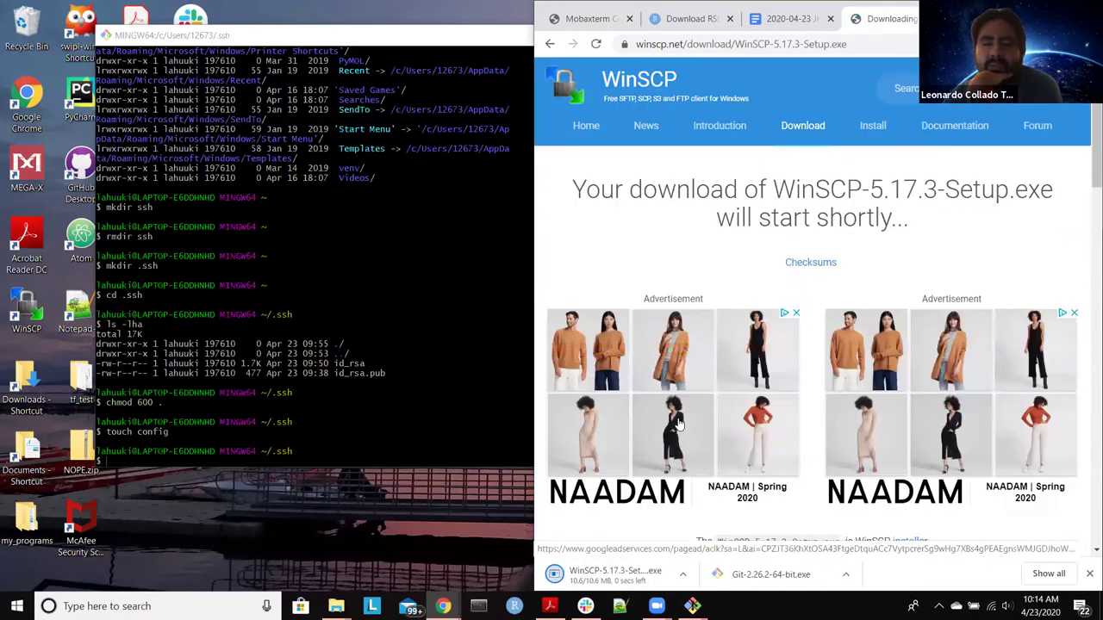
key("super+Down")
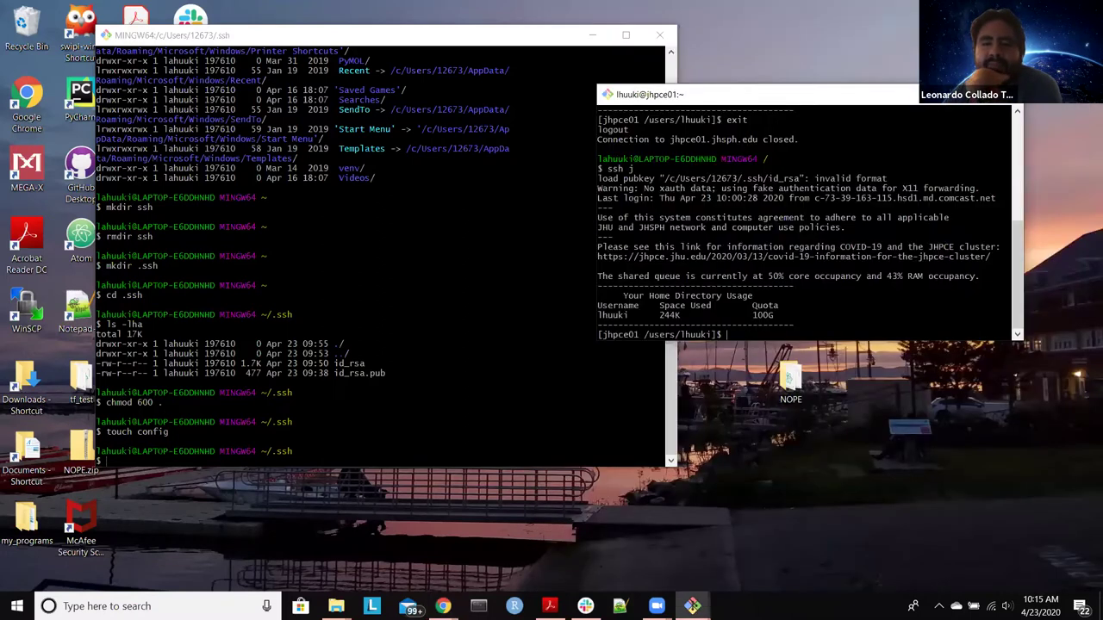
Step: Run WinSCP-5.17.3-Setup.exe from the Downloads folder and approve the UAC prompt
mouse_move(336, 606)
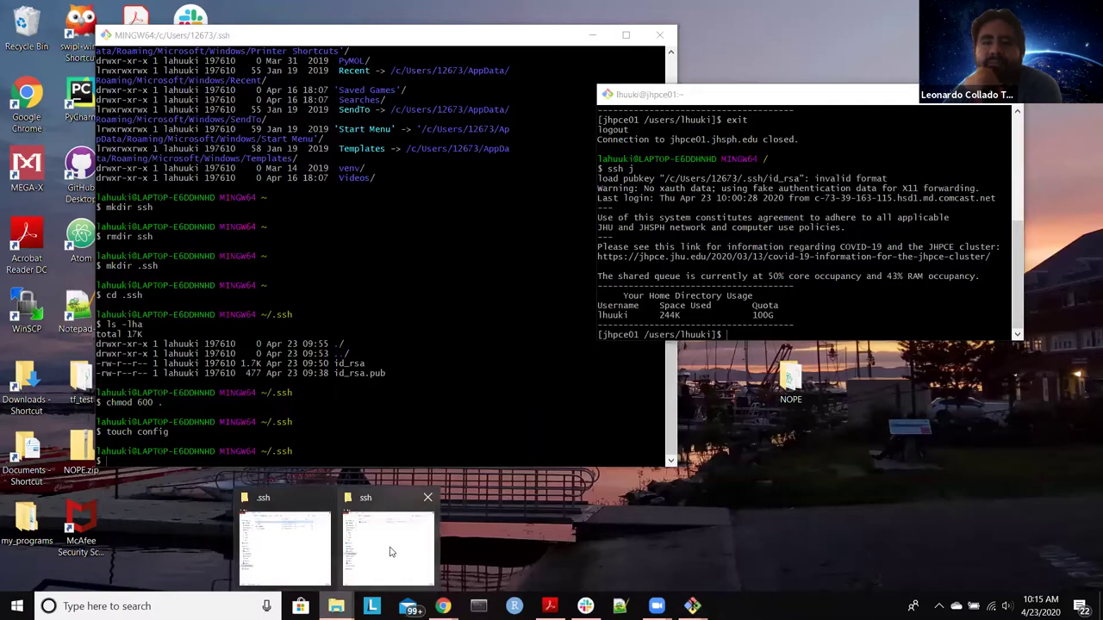
left_click(382, 551)
left_click(216, 213)
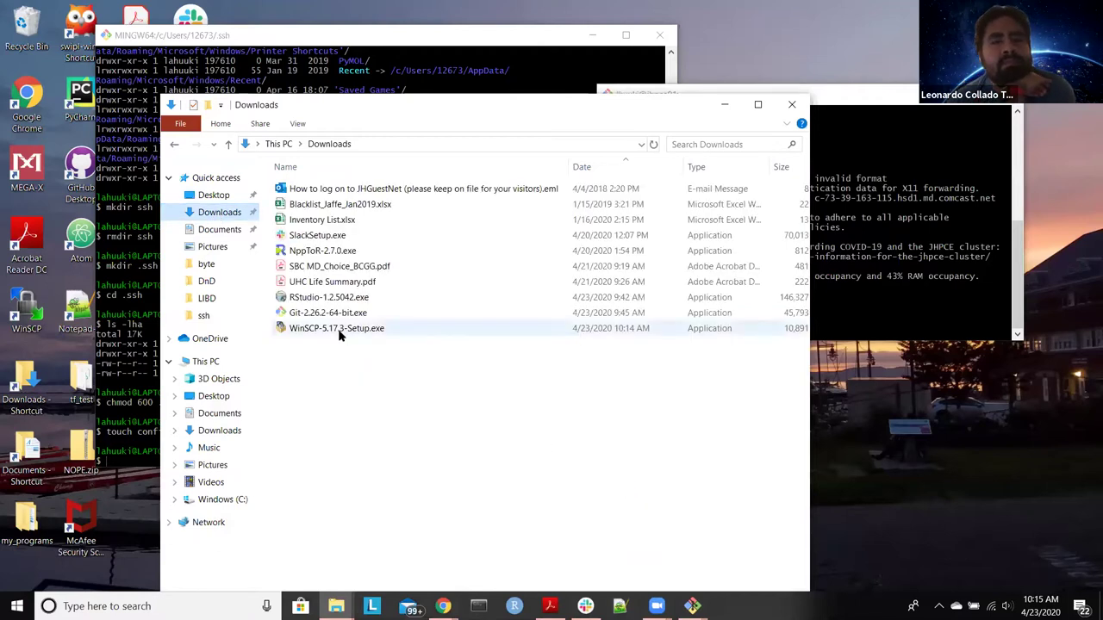
left_click(339, 332)
double_click(341, 335)
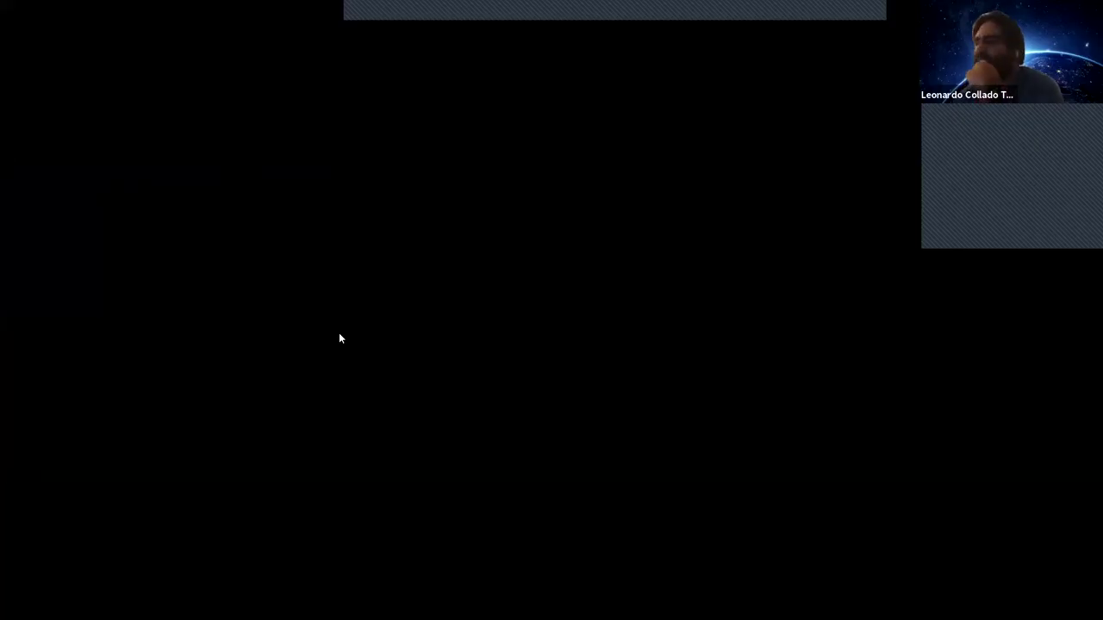
left_click(606, 347)
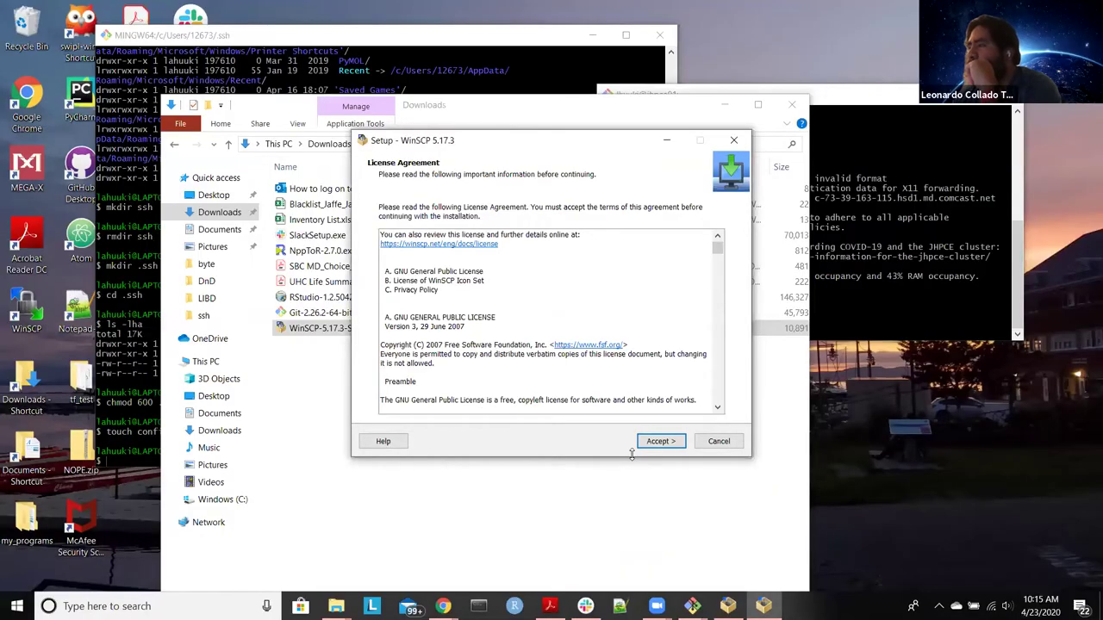
Step: Accept the license, keep the full upgrade setup type, and install WinSCP 5.17.3
left_click(668, 443)
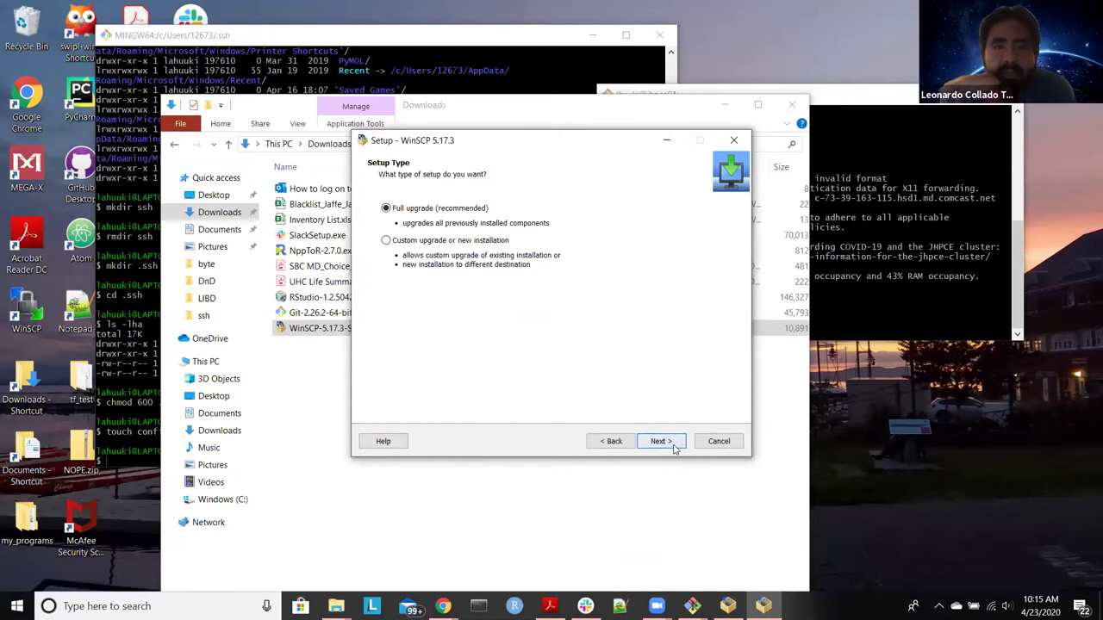
left_click(660, 441)
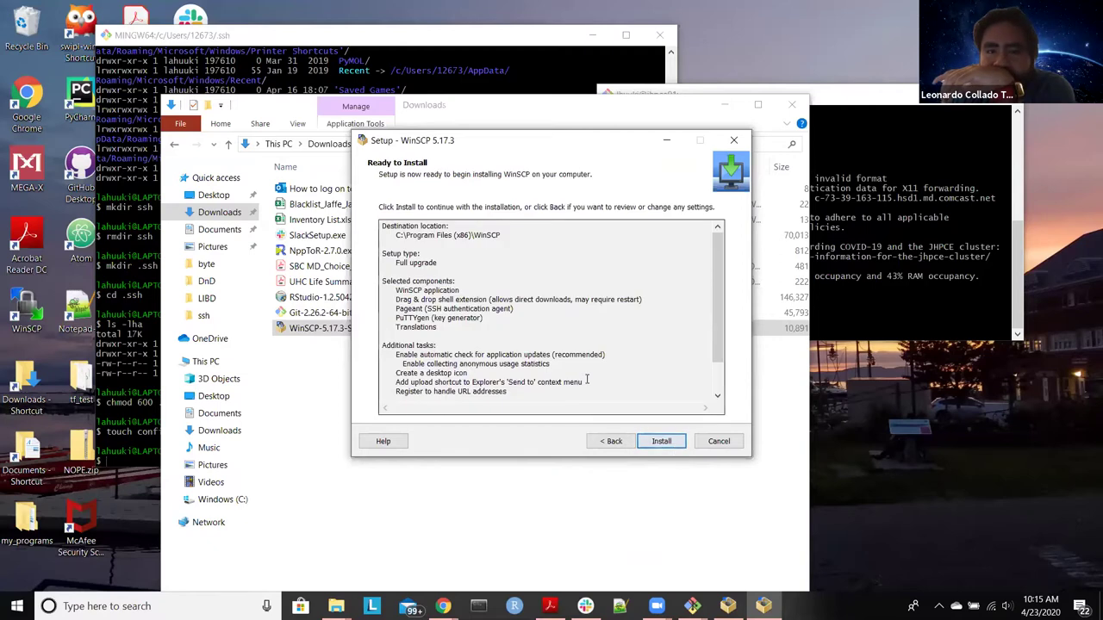
scroll(678, 455, "down", 2)
left_click(677, 445)
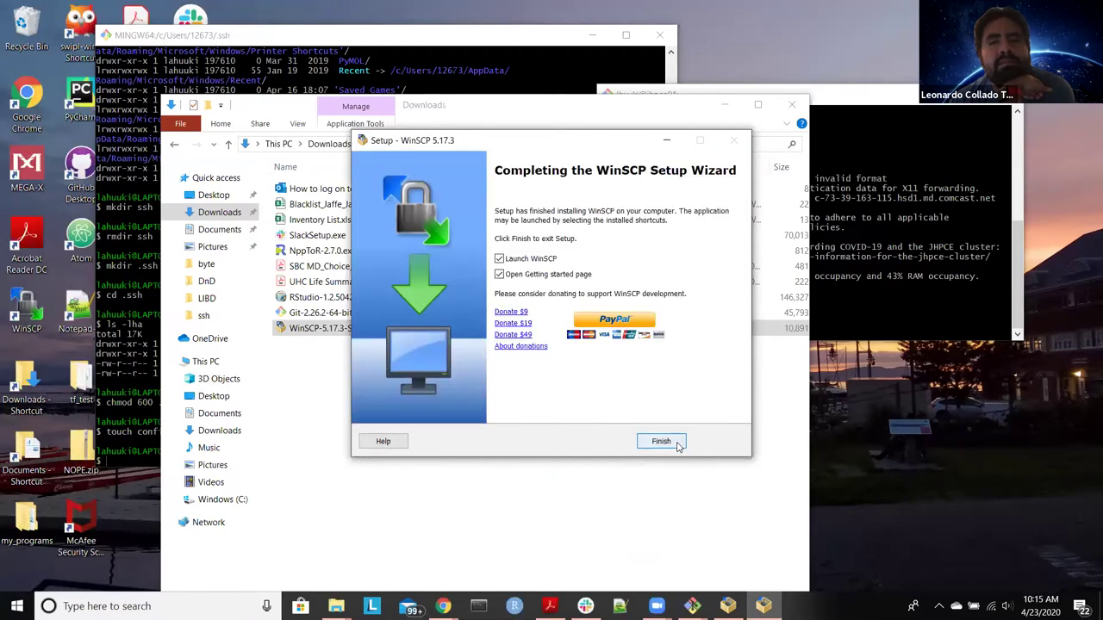
Step: Finish the setup wizard, minimize Chrome, and cancel the repeated WinSCP setup
left_click(654, 440)
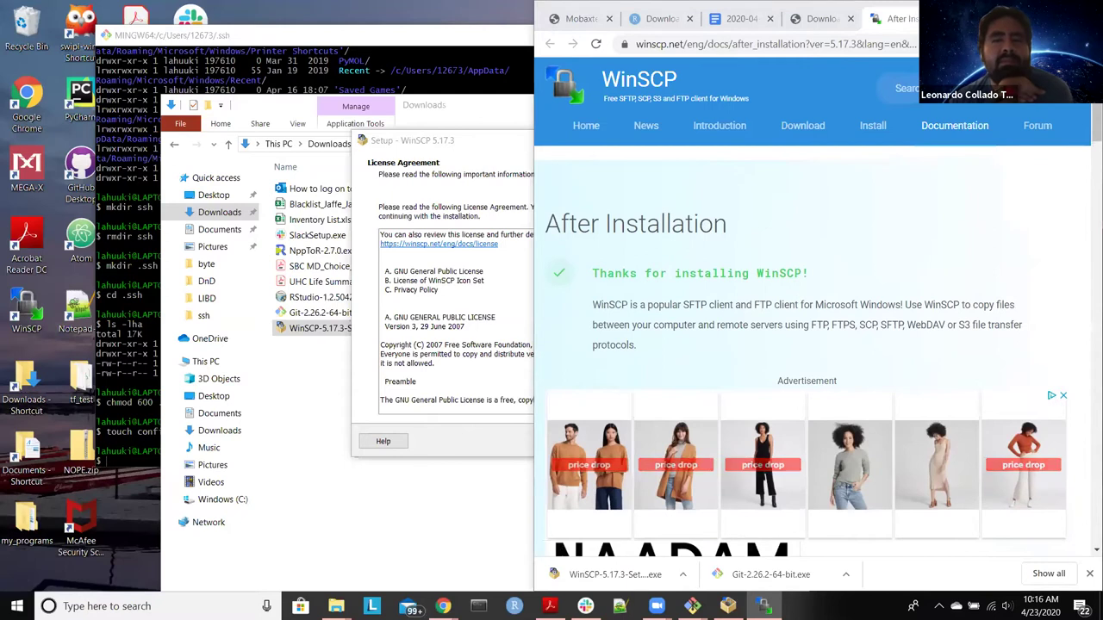
left_click(823, 18)
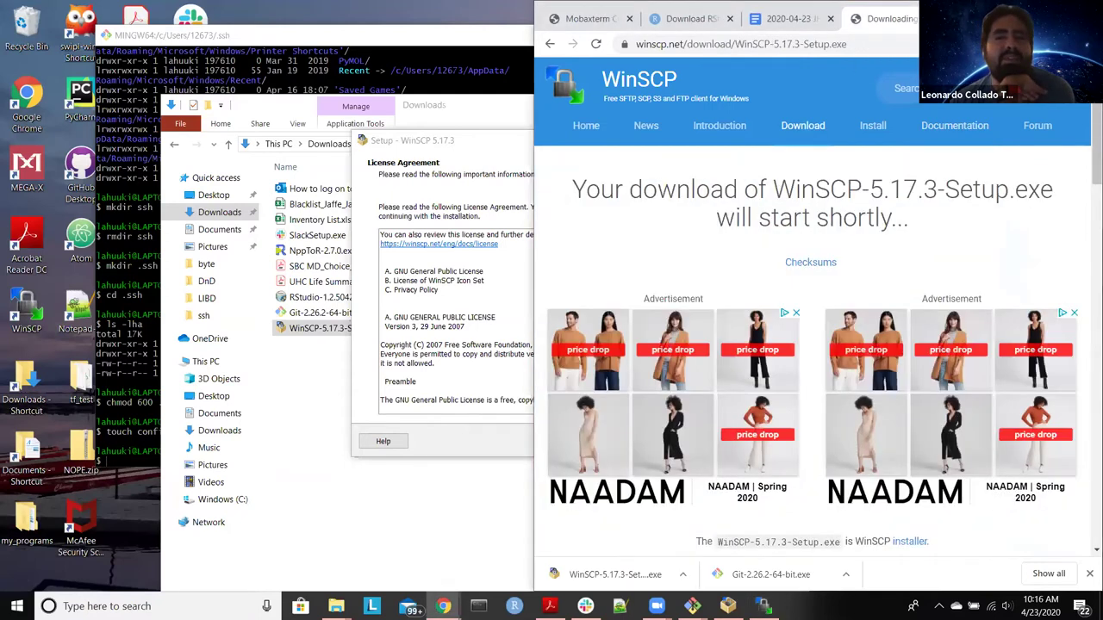
left_click(1030, 8)
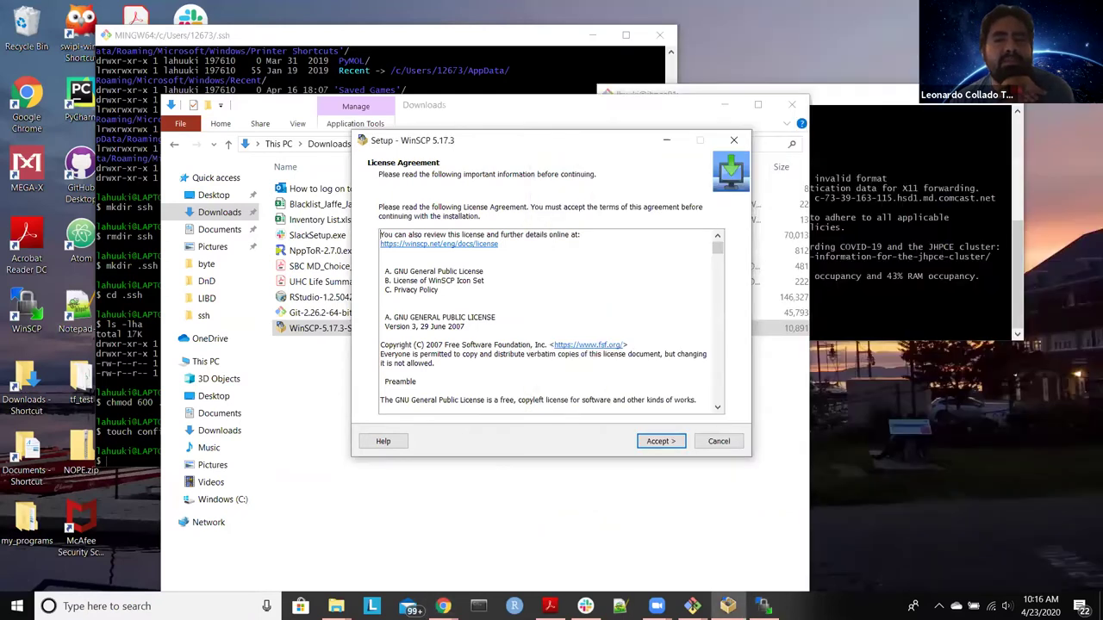
left_click(659, 442)
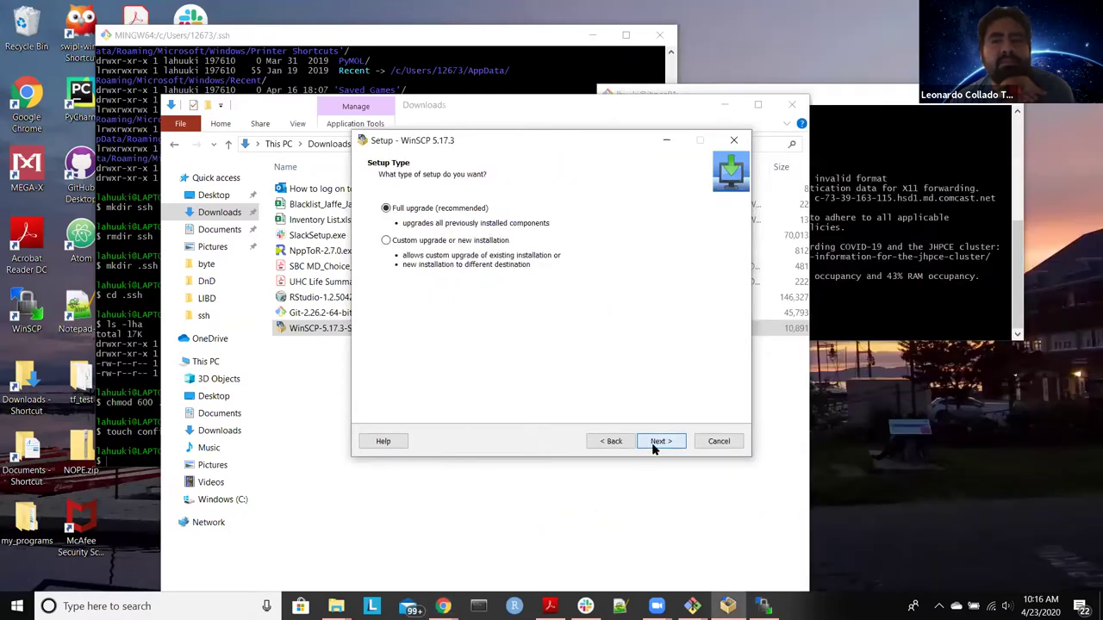
left_click(718, 442)
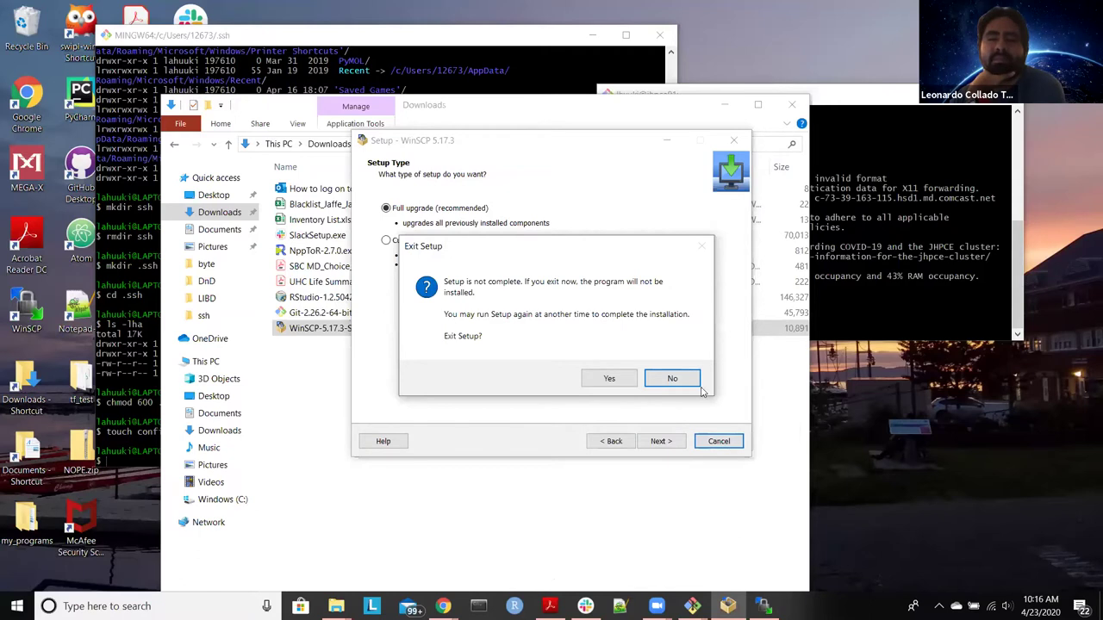
left_click(609, 380)
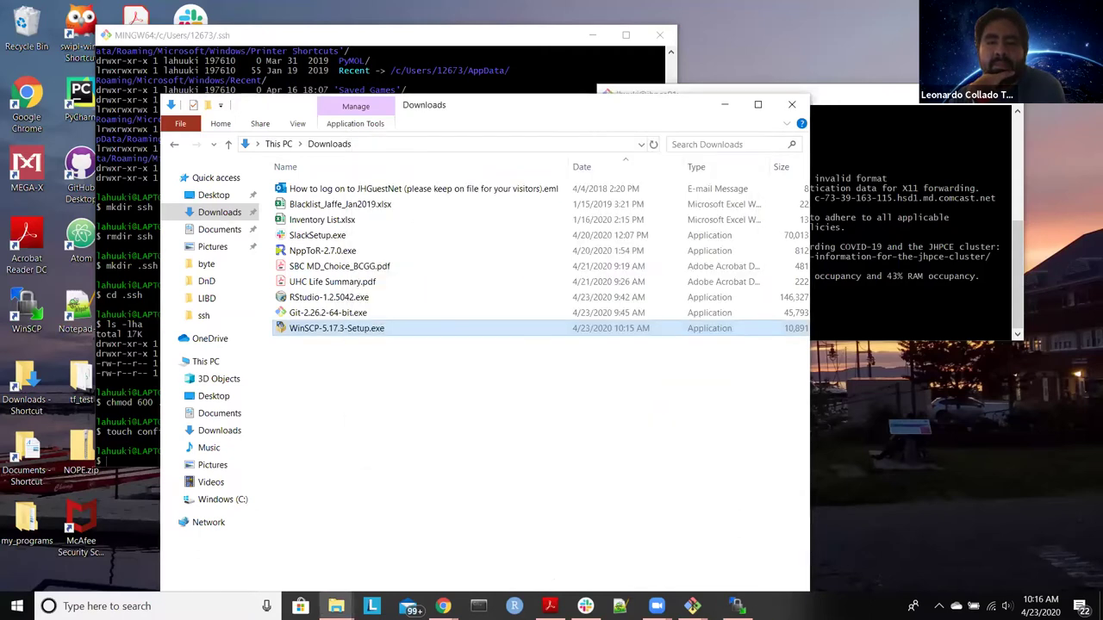
Step: Launch WinSCP from the Start menu search with 'win'
key("super")
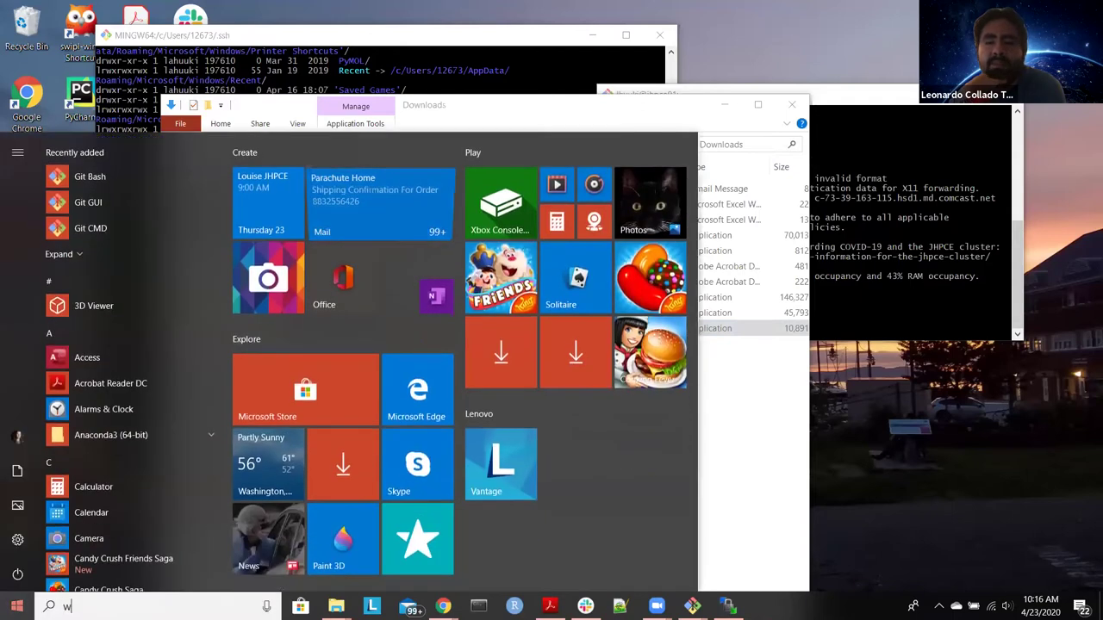
type("win")
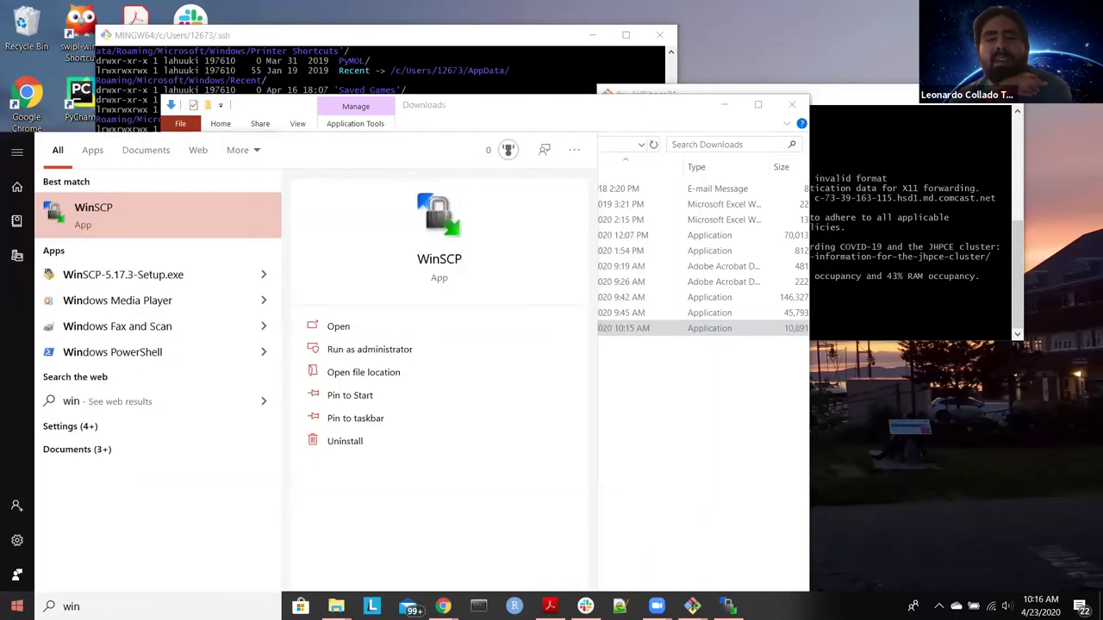
key("Return")
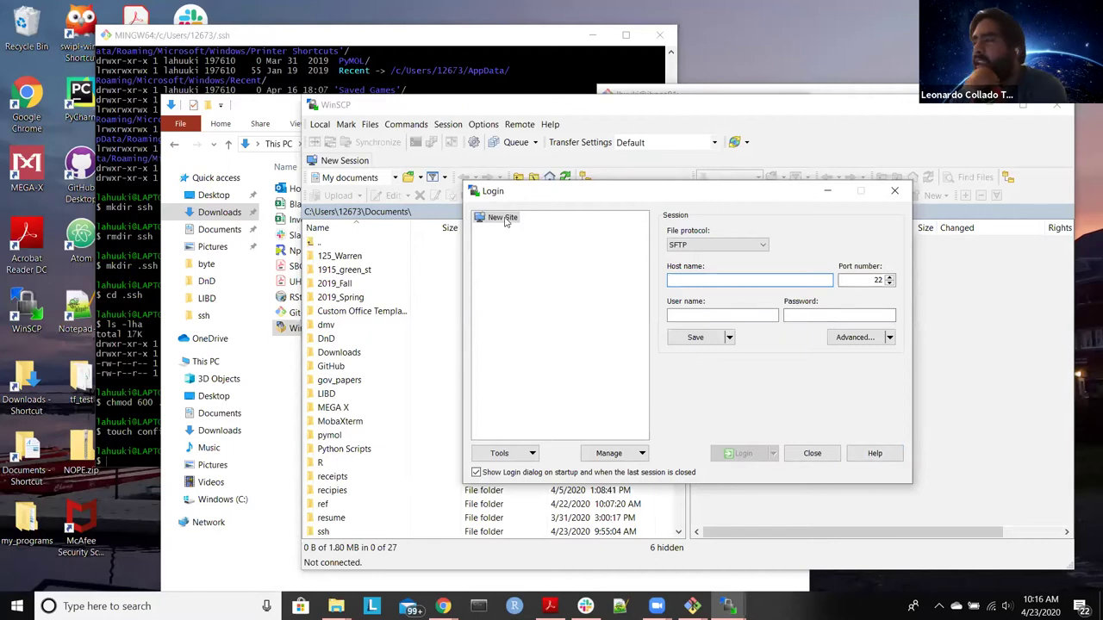
Step: Fill the new site with SFTP protocol, host jhpce01.jhsph.edu and the cluster user name
left_click(724, 245)
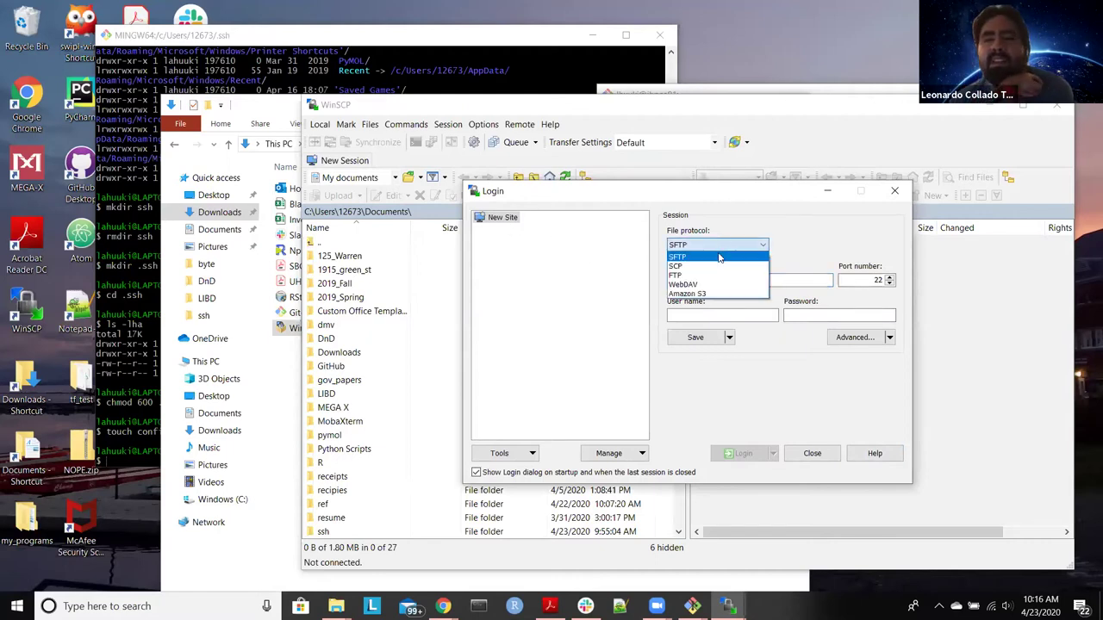
left_click(722, 257)
left_click(735, 279)
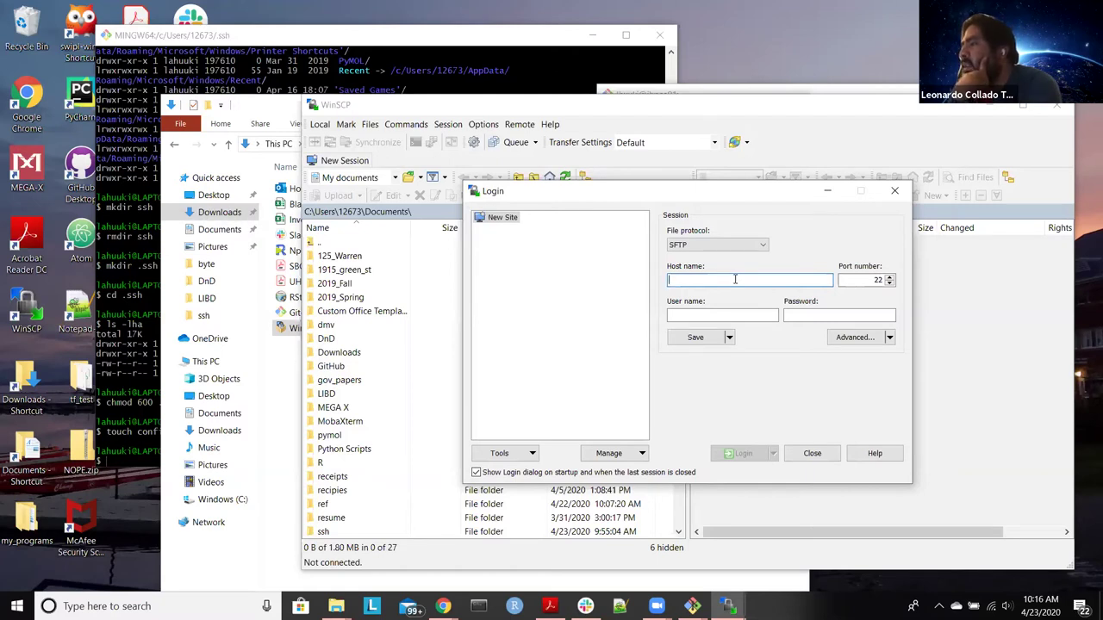
type("jh")
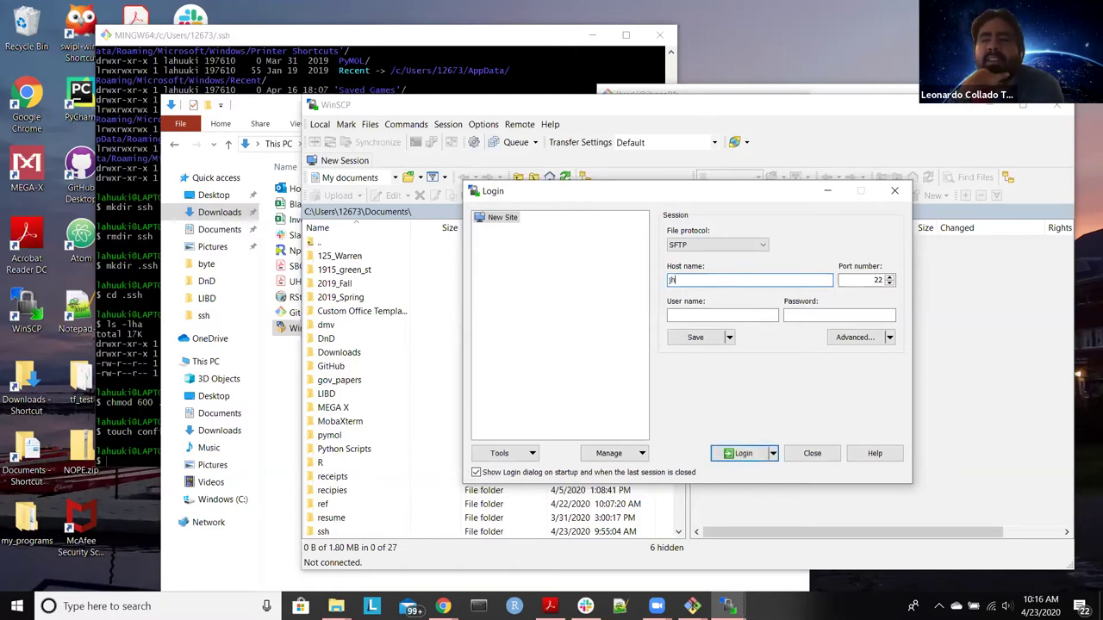
type("pce01")
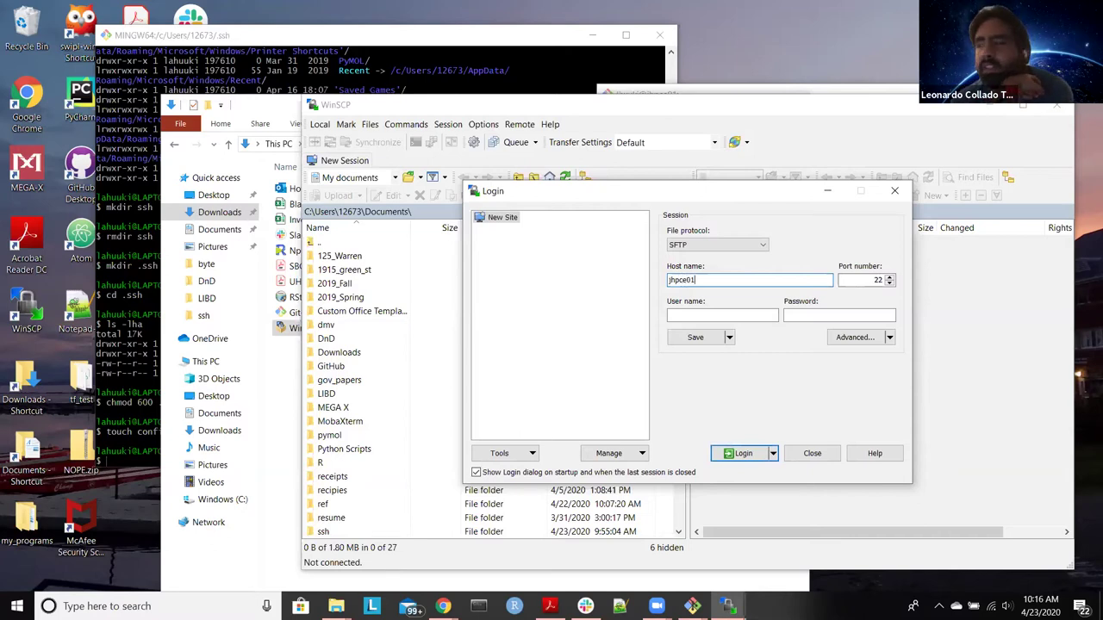
type(".jh")
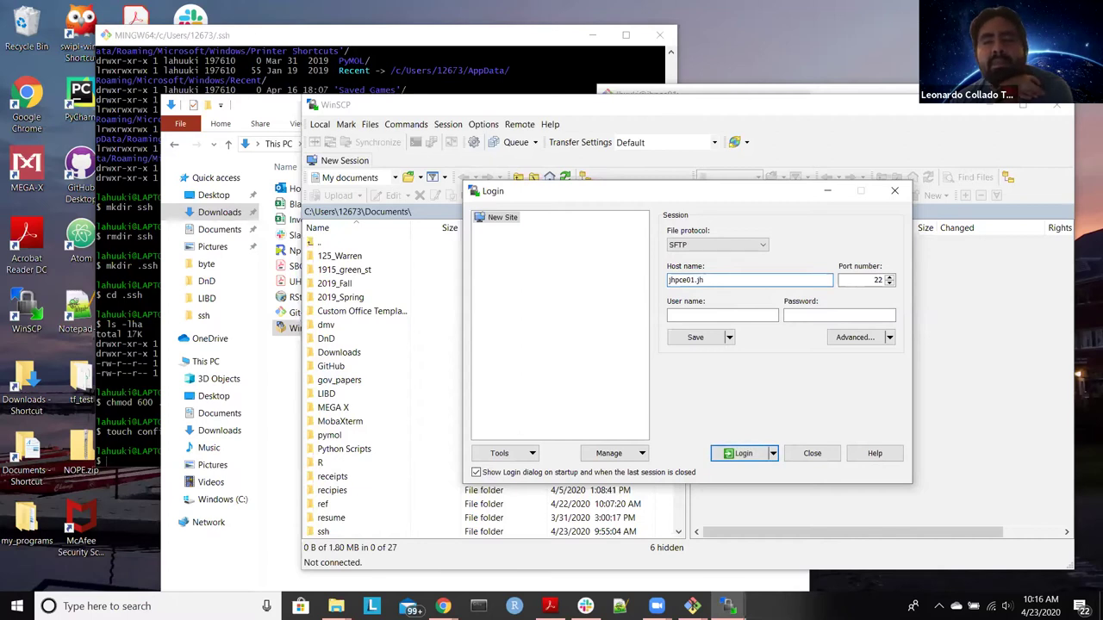
type("s")
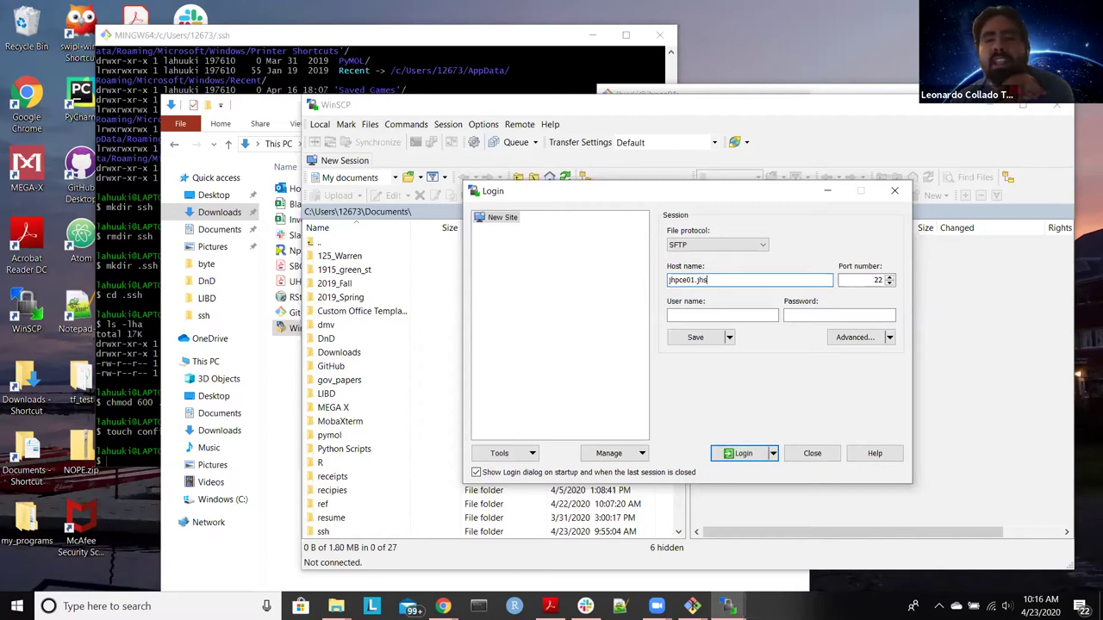
type("c")
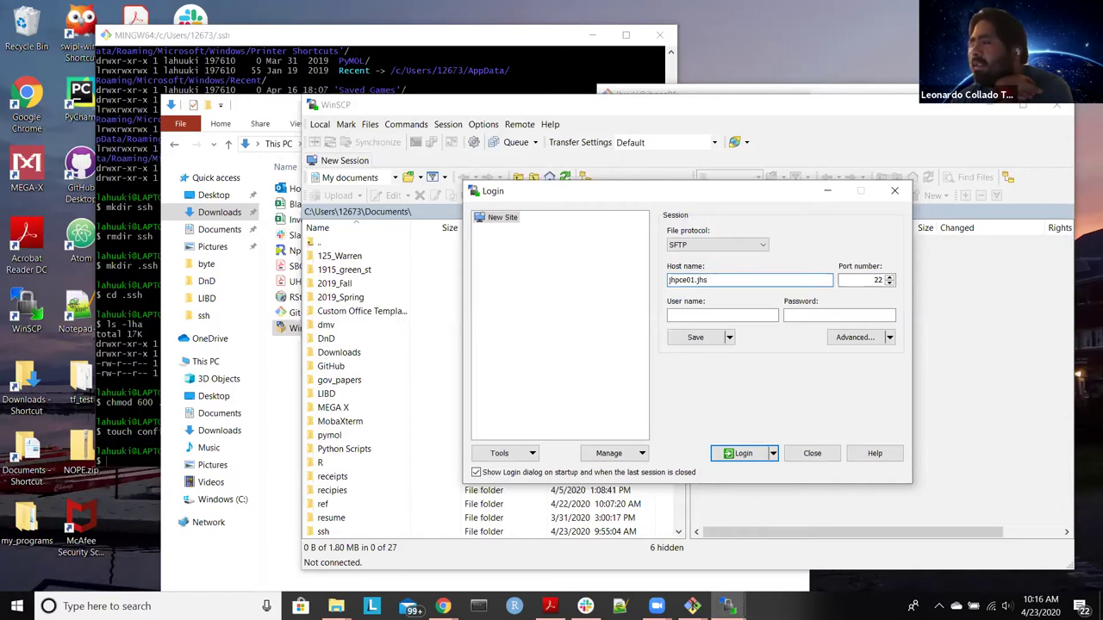
type("ph.edu")
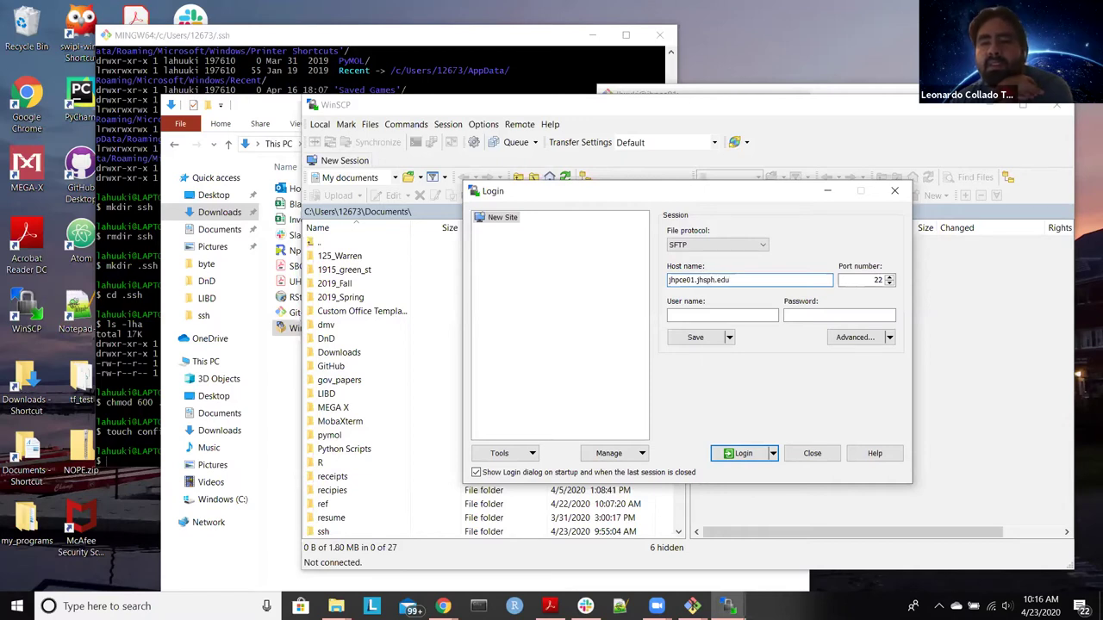
left_click(757, 316)
key("Tab")
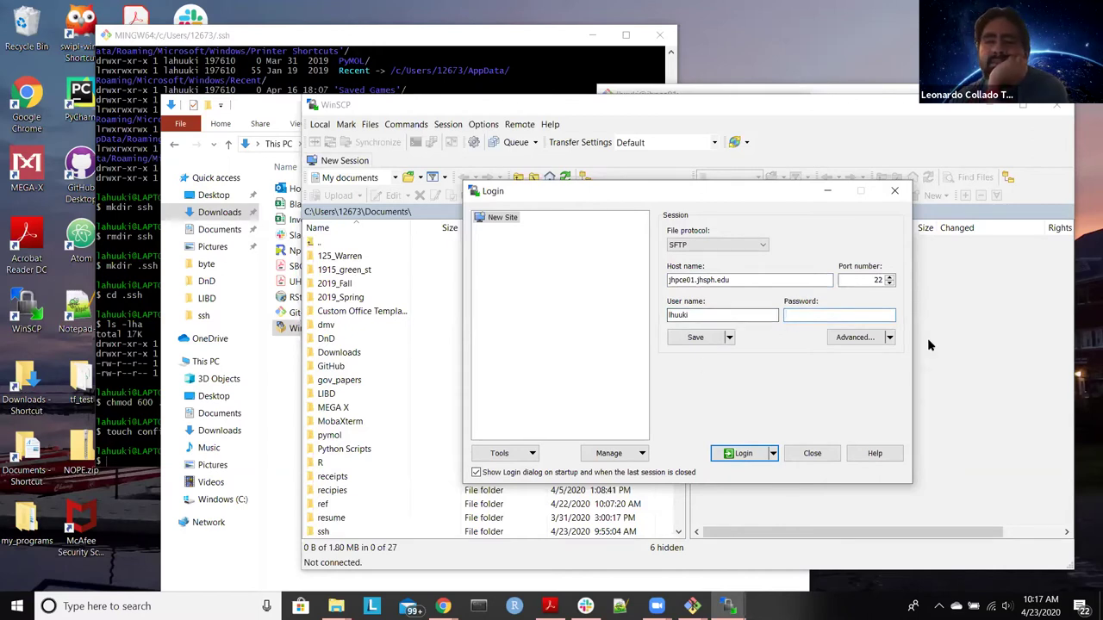
left_click(890, 340)
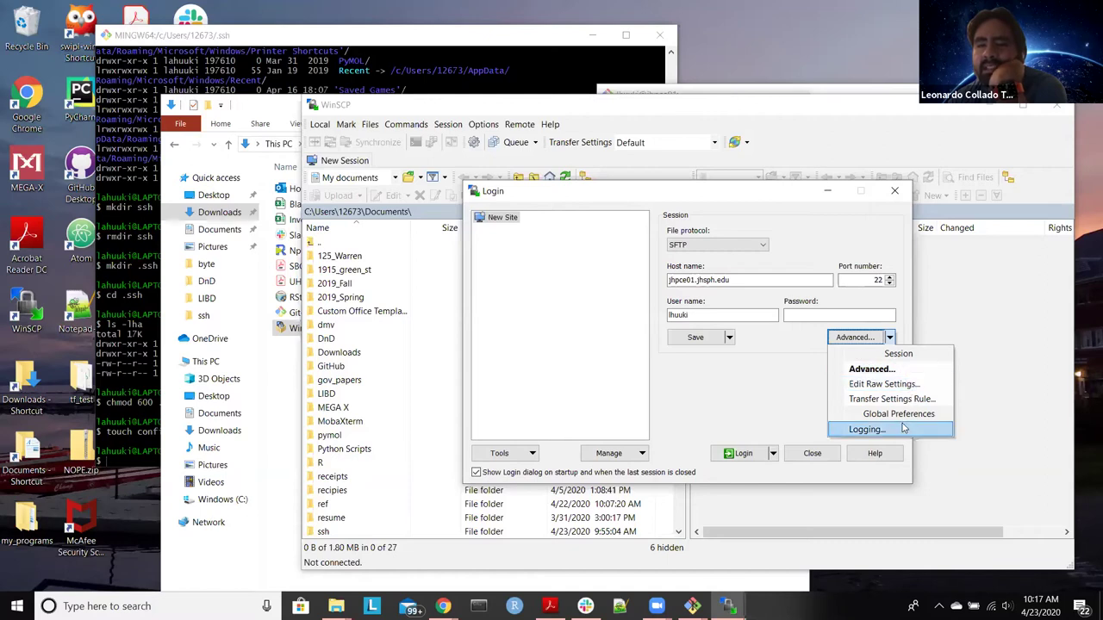
left_click(867, 428)
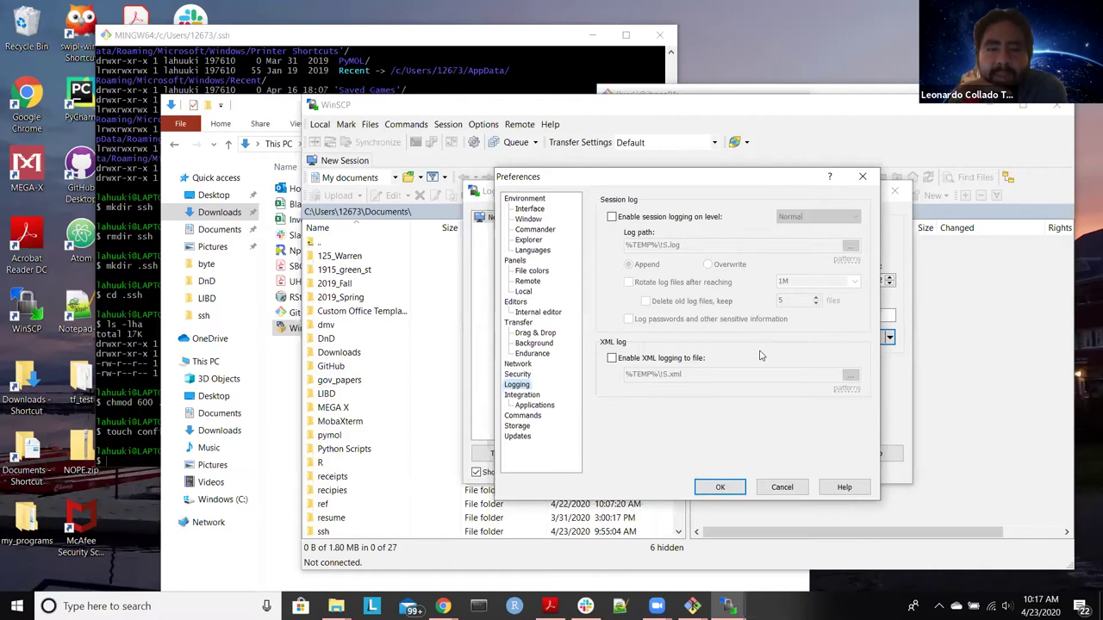
left_click(518, 375)
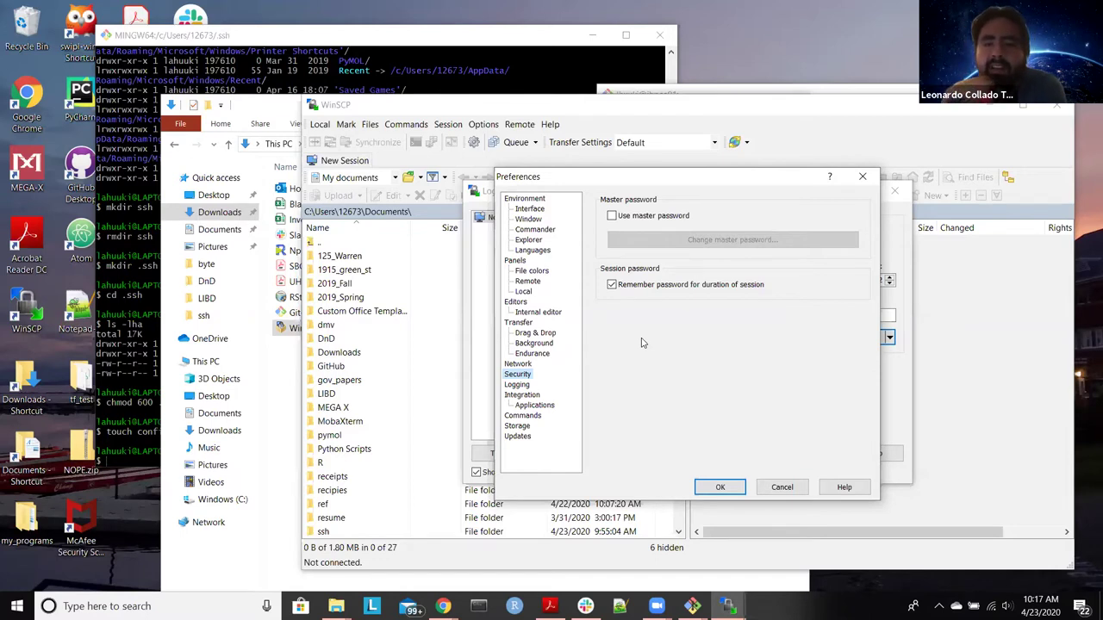
left_click(783, 487)
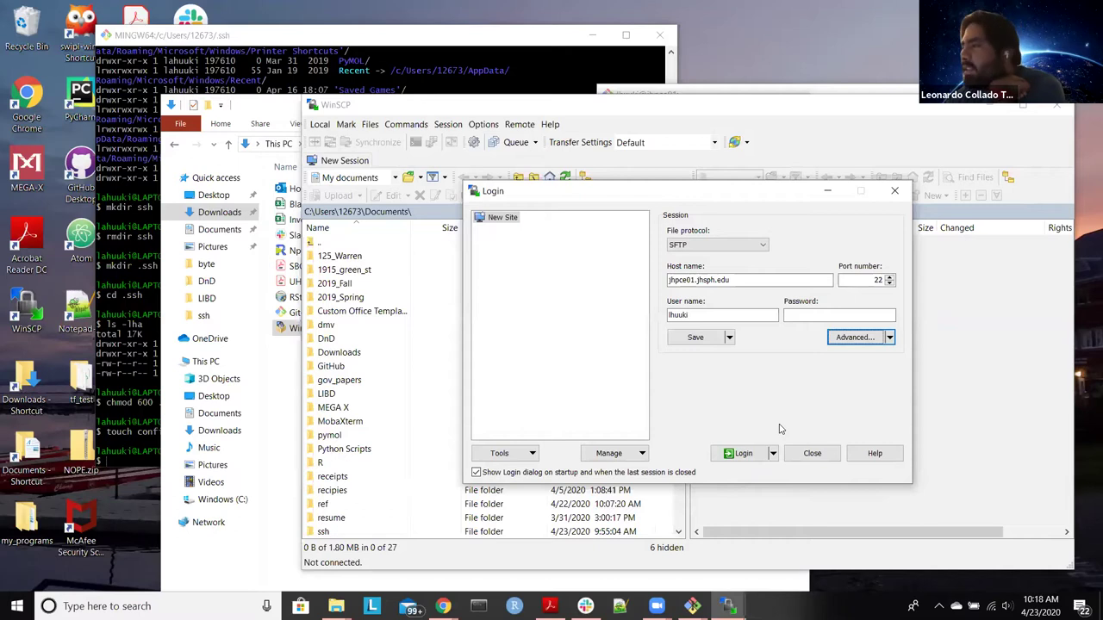
Step: Under Advanced > SSH > Authentication, set the private key to Documents\ssh\id_rsa.ppk and confirm
left_click(854, 338)
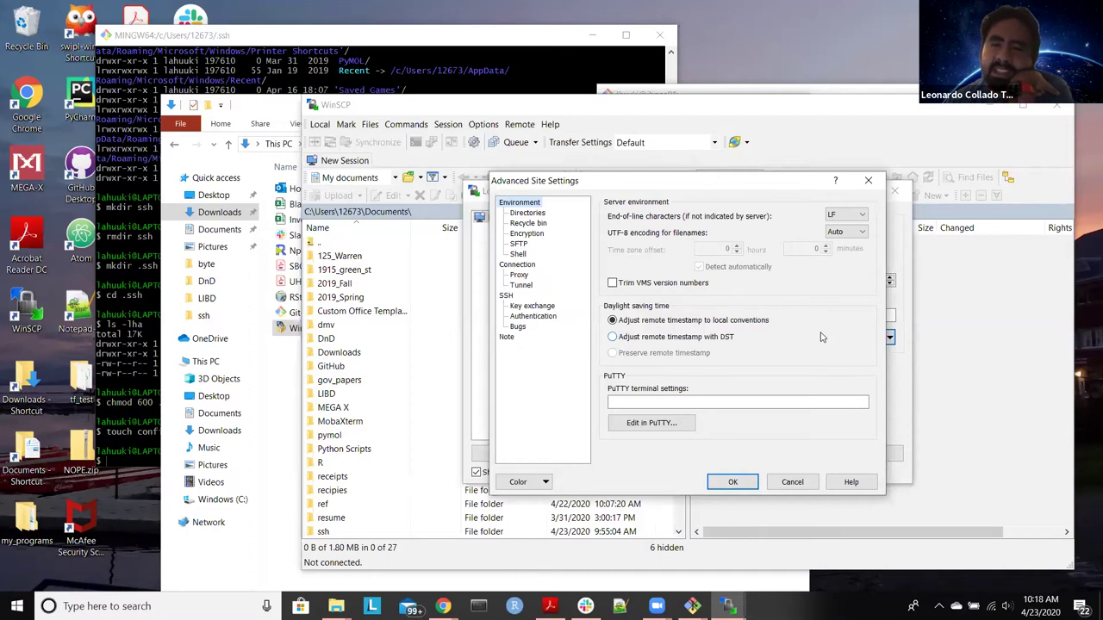
left_click(536, 317)
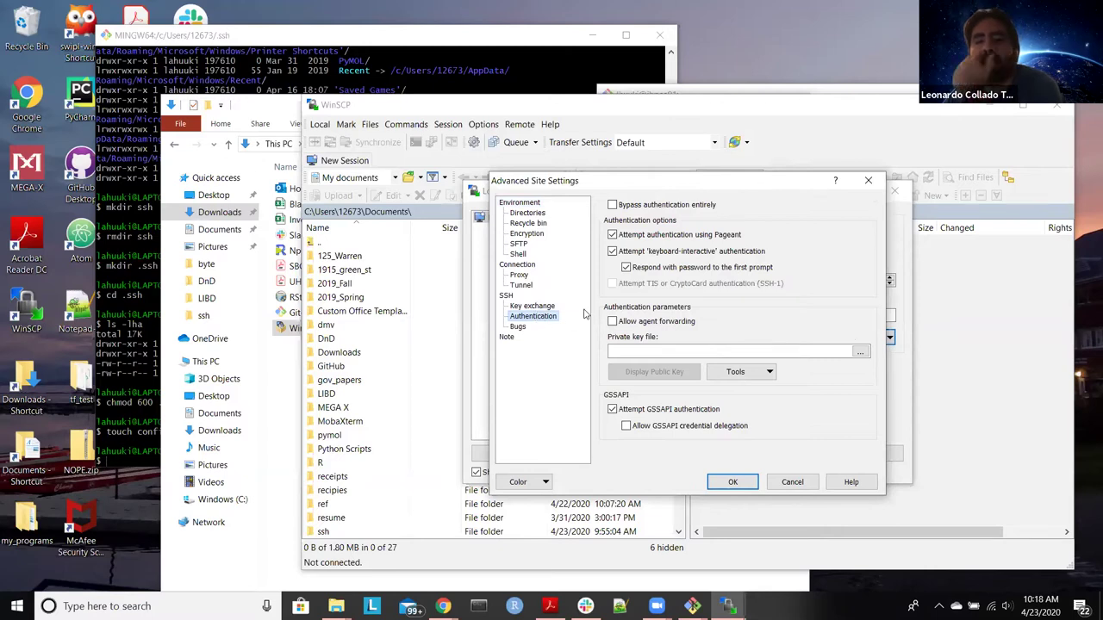
left_click(860, 352)
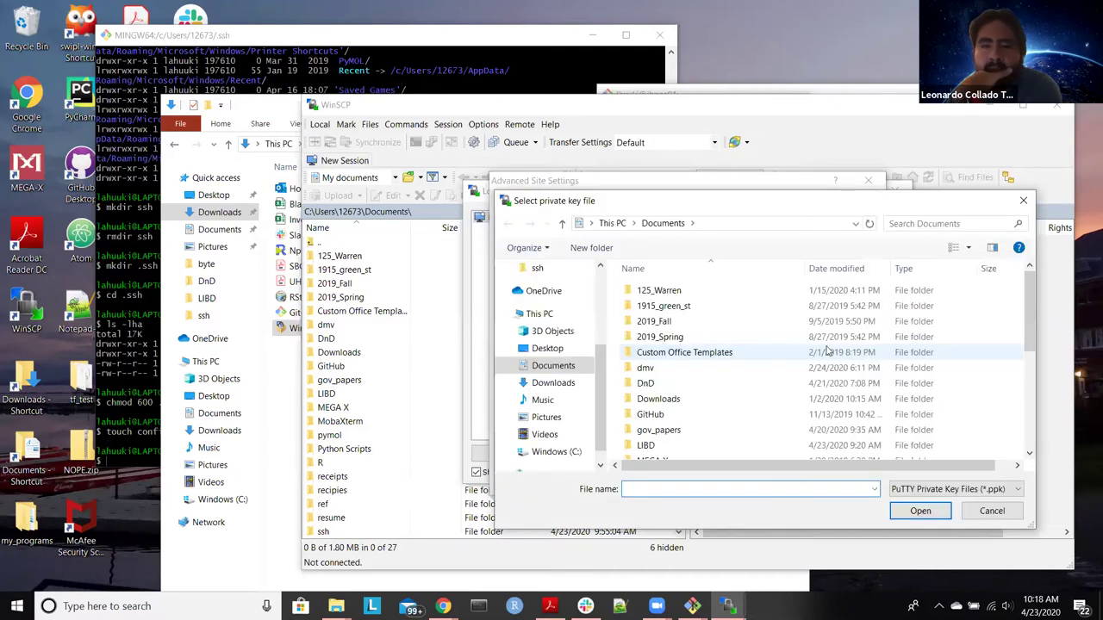
scroll(817, 353, "down", 5)
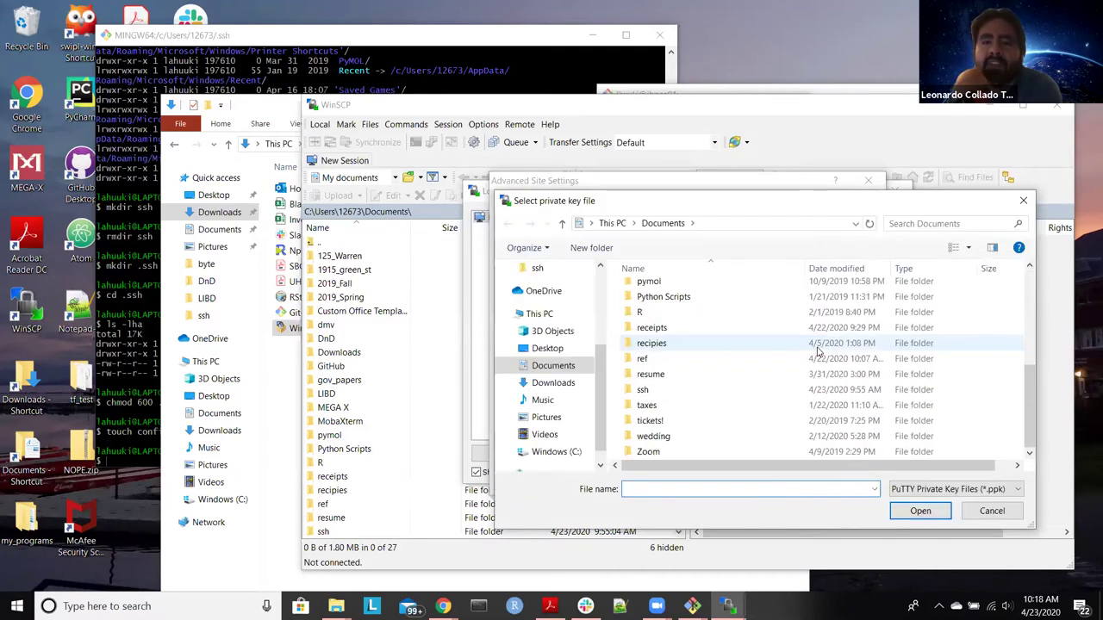
left_click(780, 392)
double_click(780, 392)
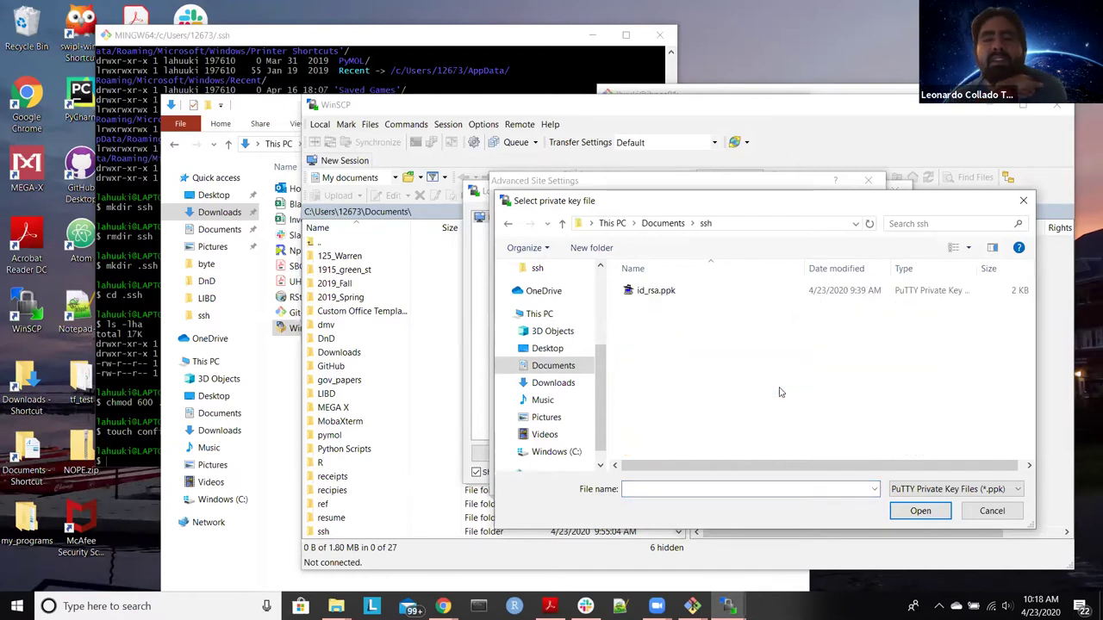
left_click(708, 298)
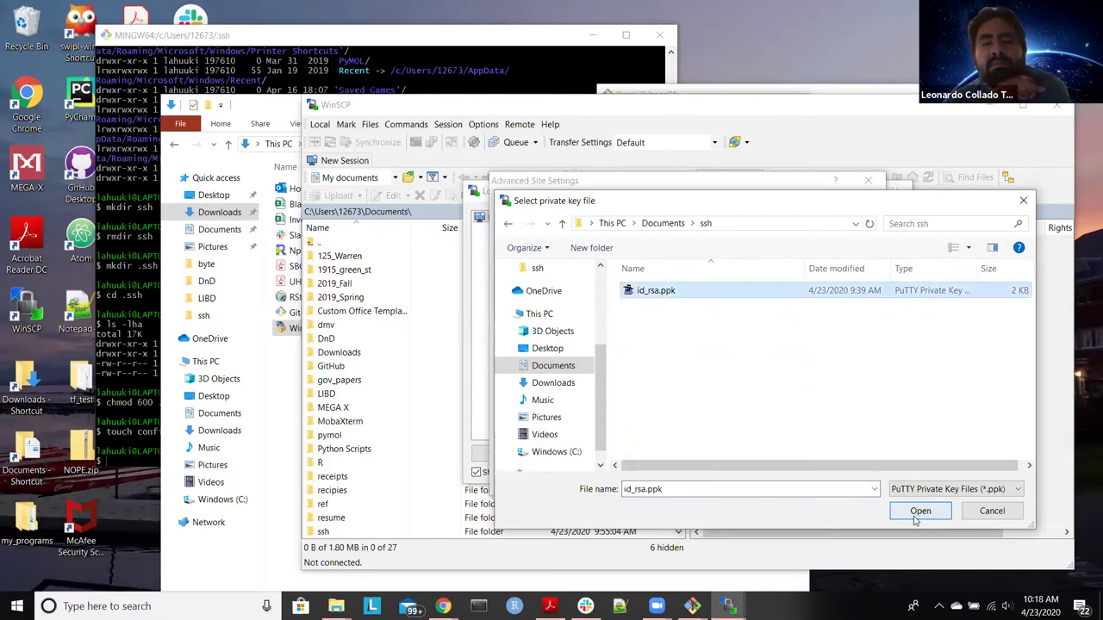
left_click(916, 513)
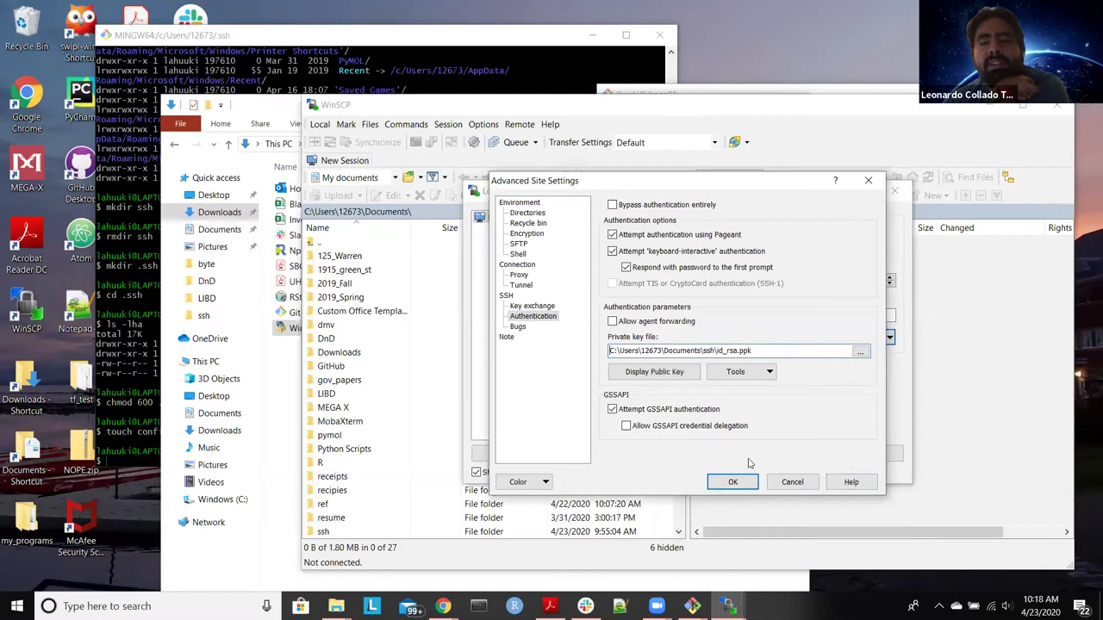
left_click(733, 482)
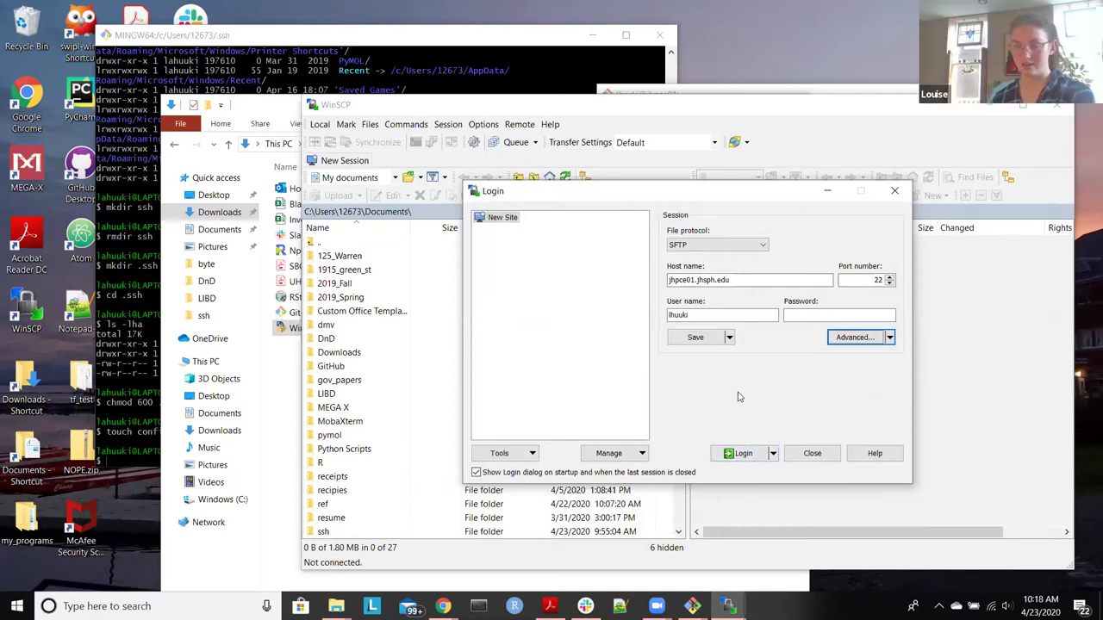
Step: Save the login as a site, replacing the default site name with jhpce
left_click(687, 337)
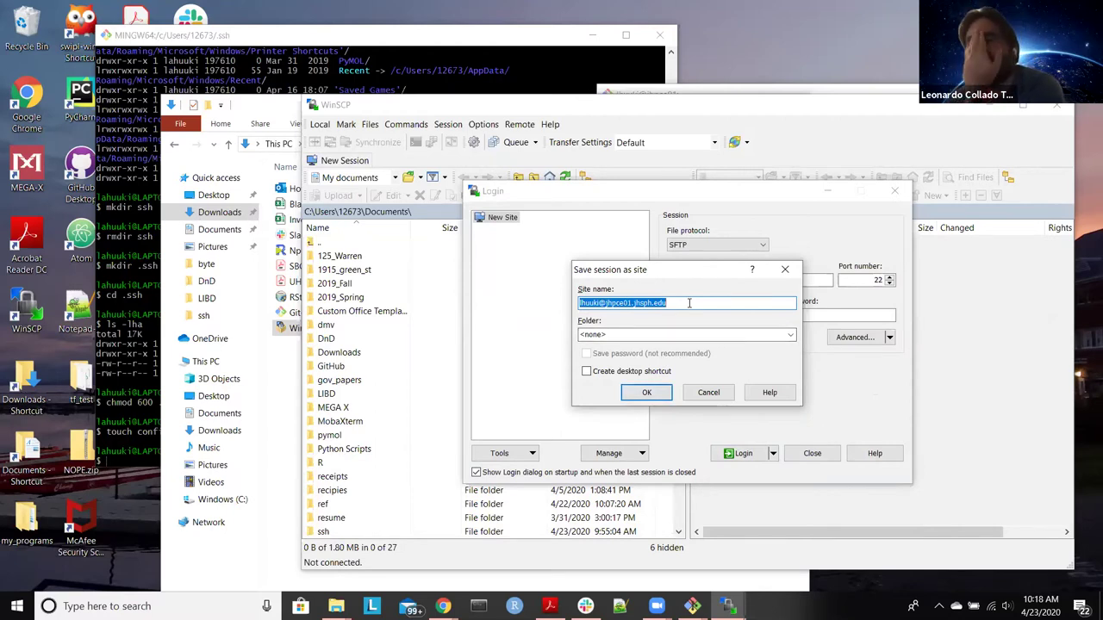
left_click(689, 304)
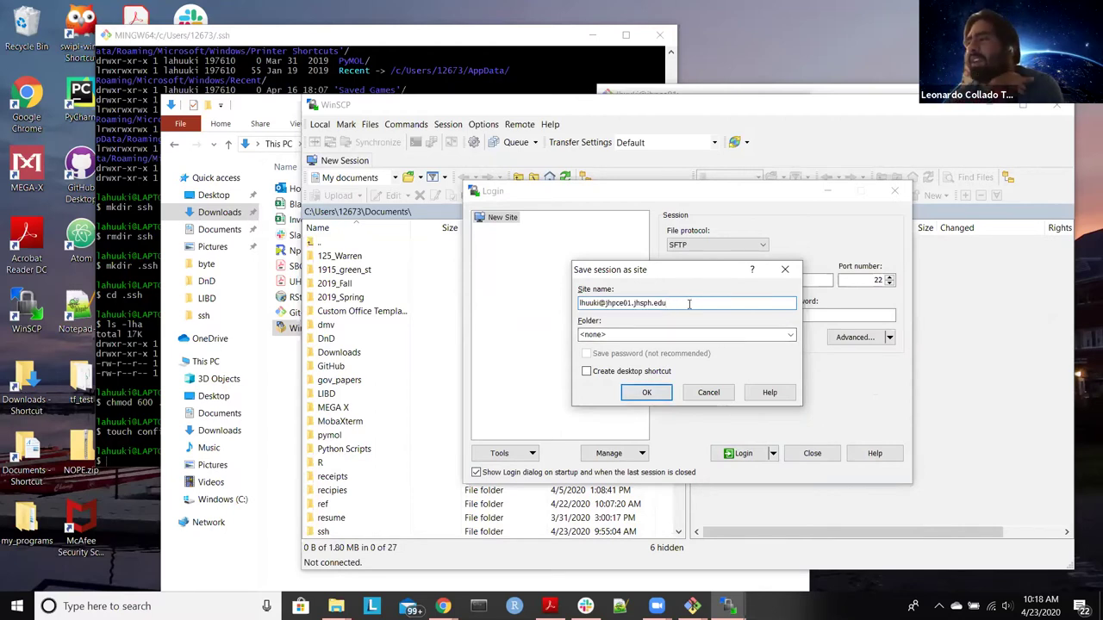
left_click_drag(683, 303, 555, 302)
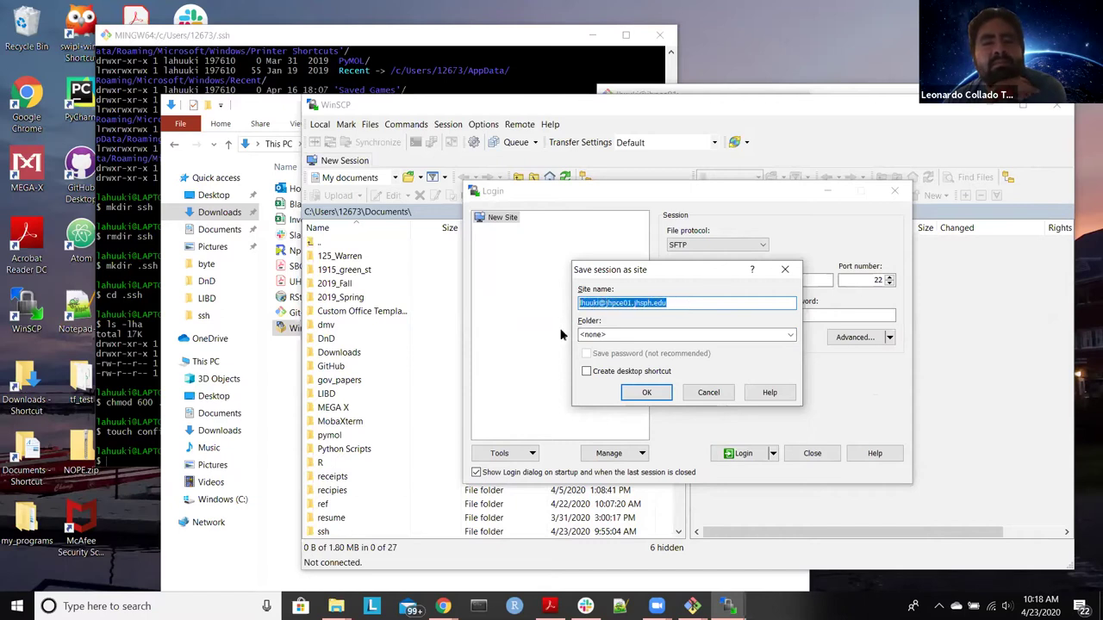
type("jhp")
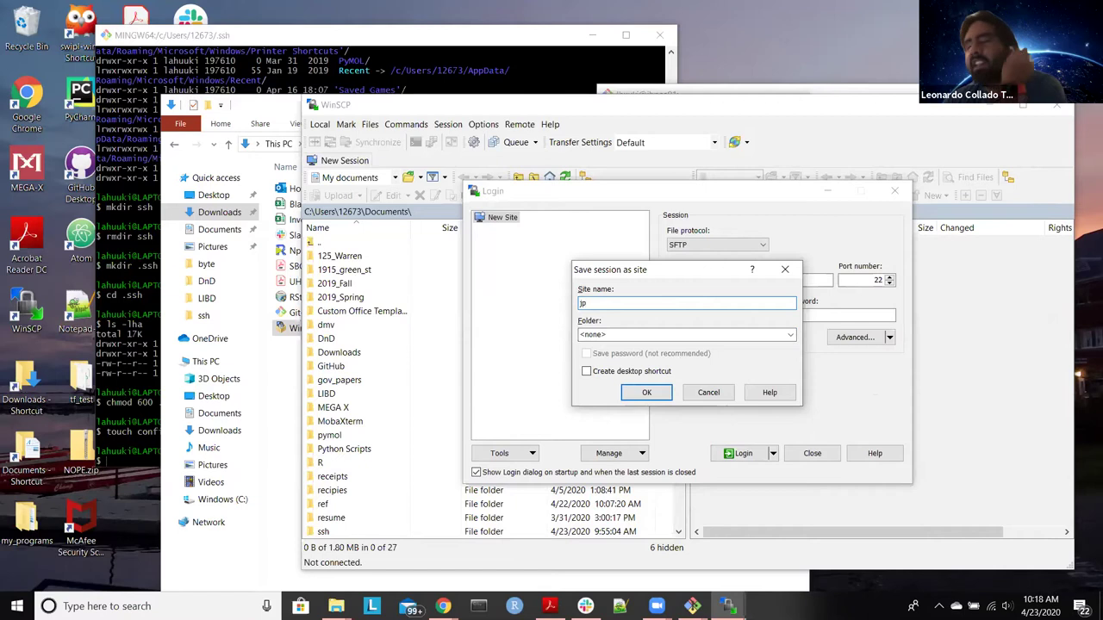
type("ce")
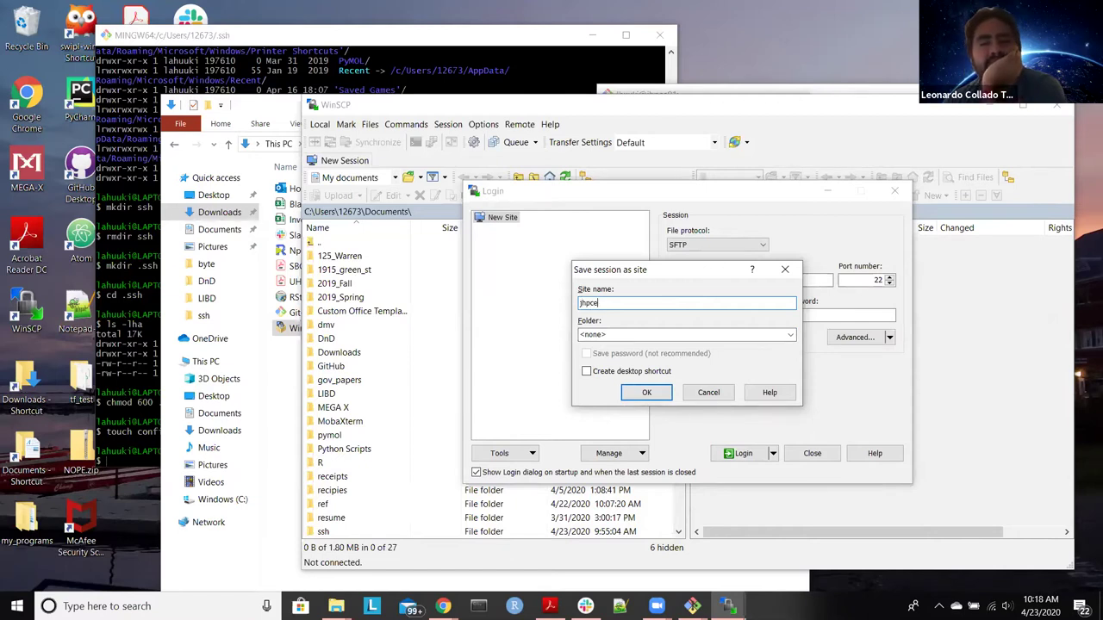
Step: Confirm the jhpce site, log in, and trust the server's host key
left_click(648, 396)
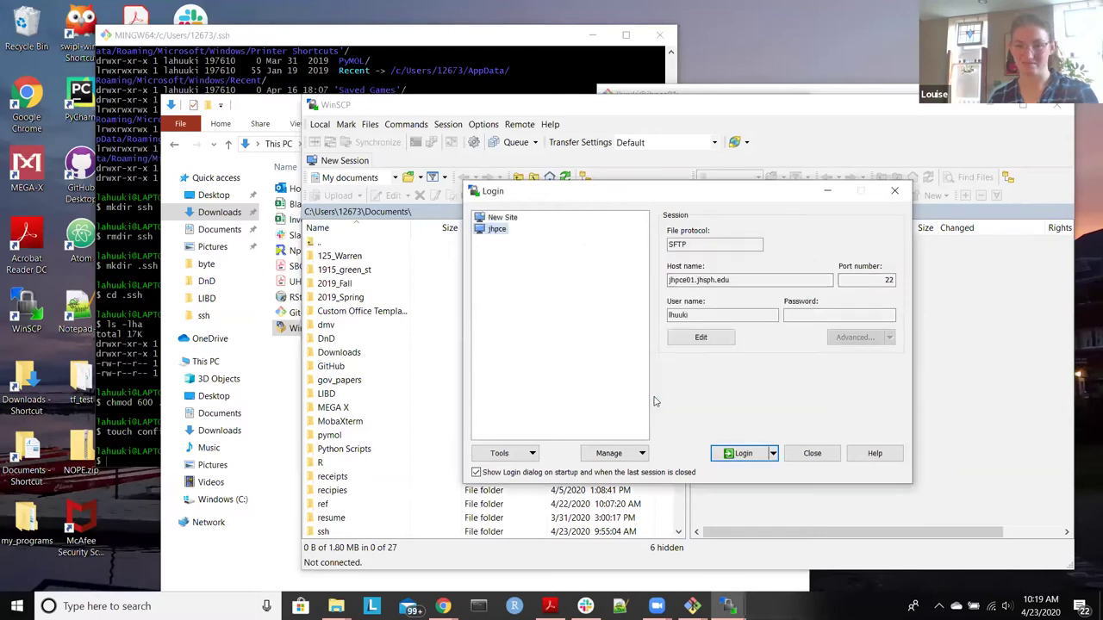
left_click(738, 454)
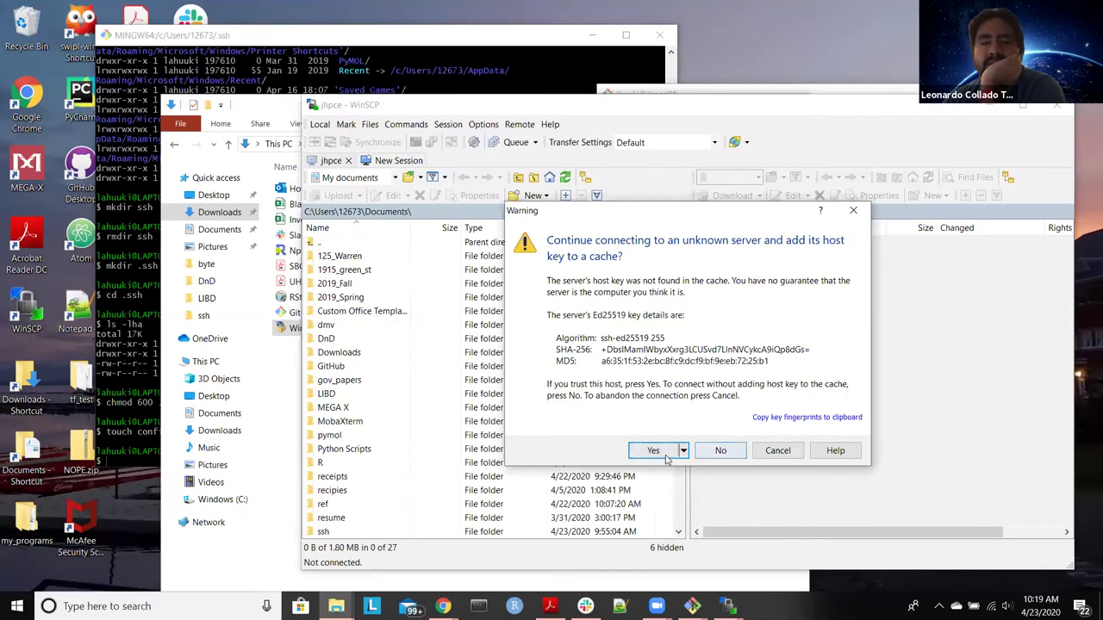
left_click(657, 450)
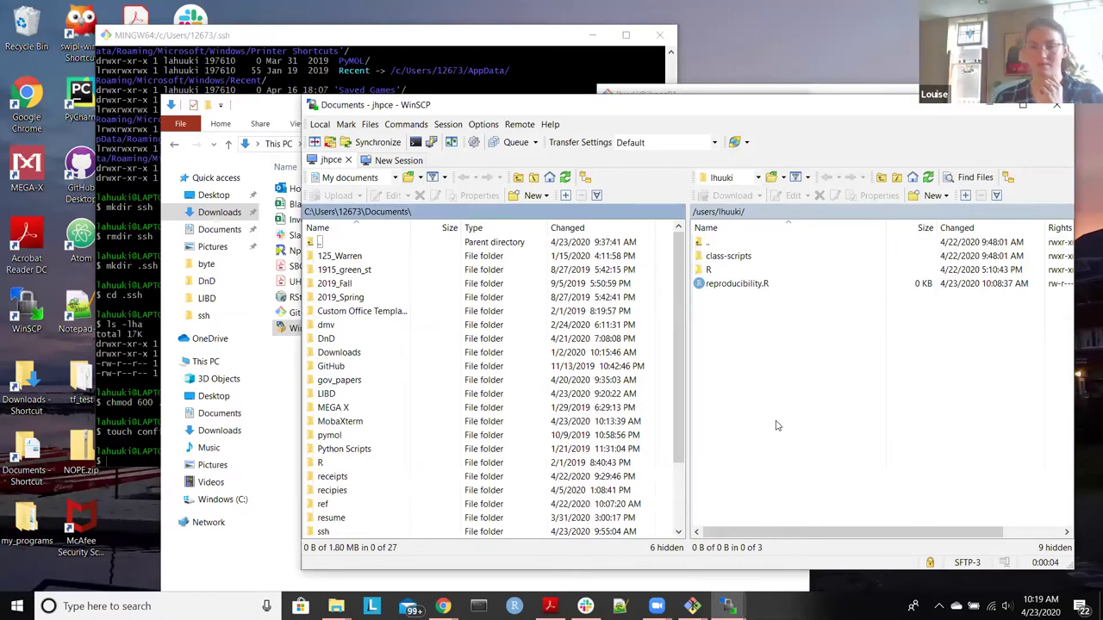
Step: Choose to edit reproducibility.R with a custom editor, opening WinSCP's Editor dialog
right_click(735, 286)
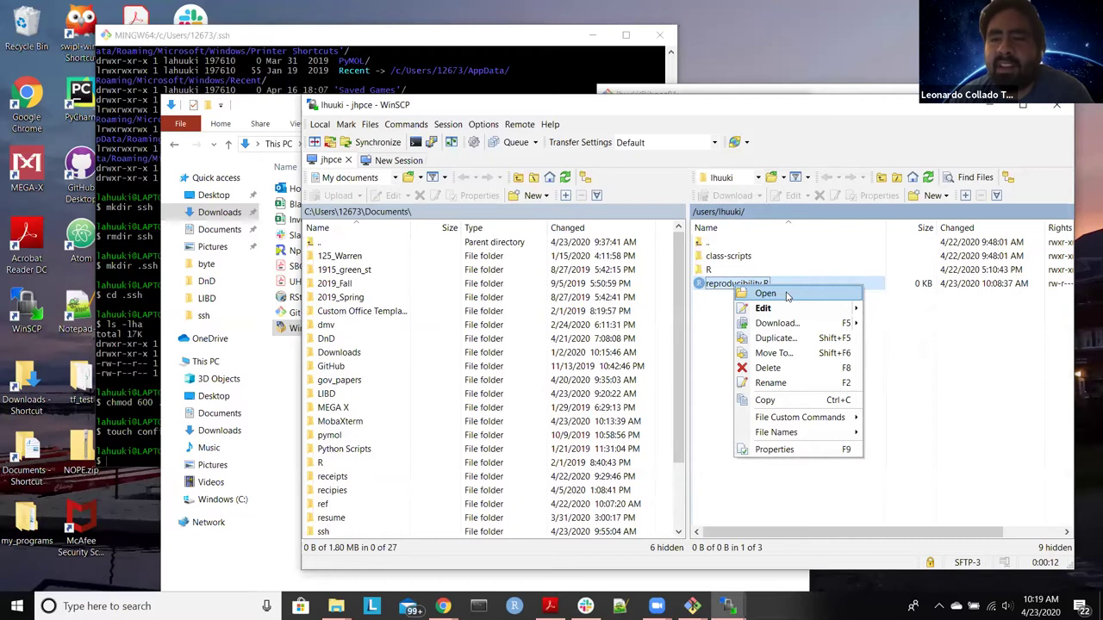
mouse_move(806, 312)
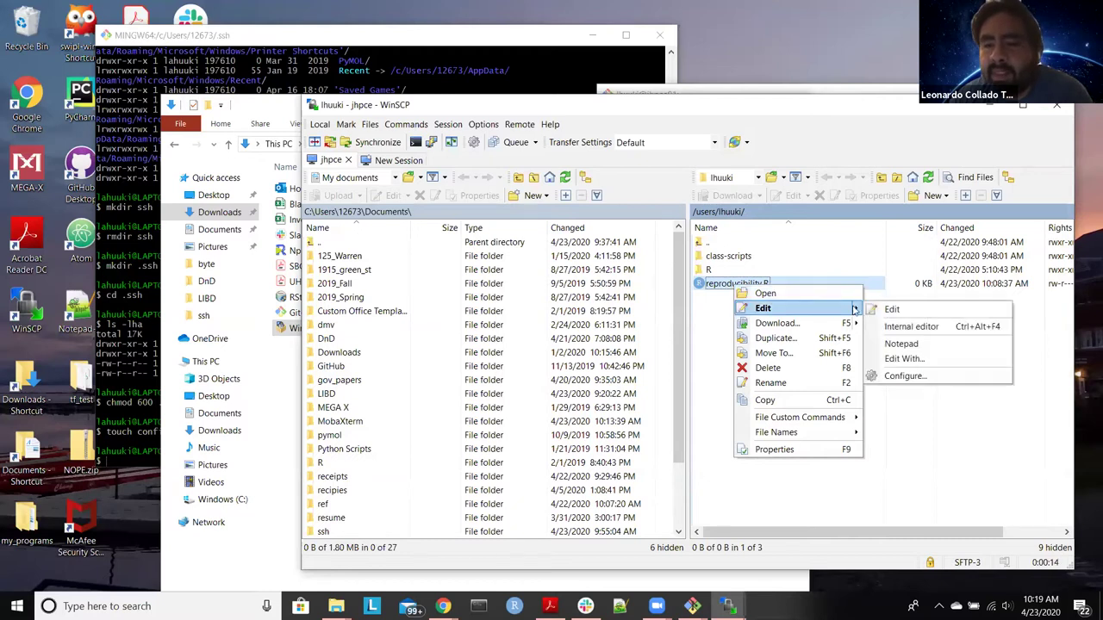
left_click(915, 360)
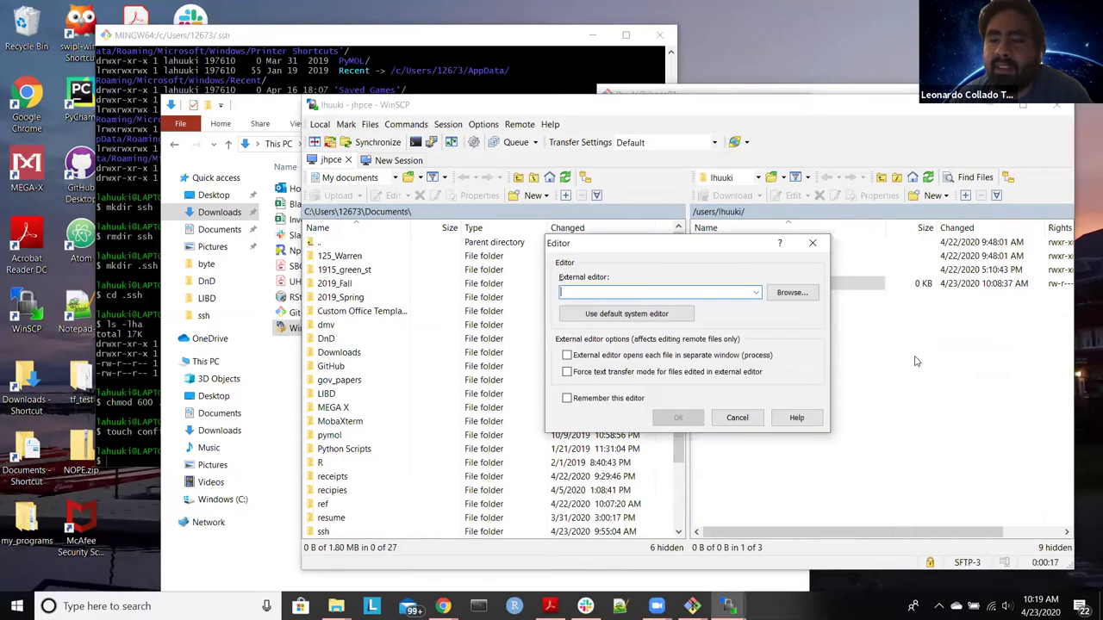
left_click(782, 299)
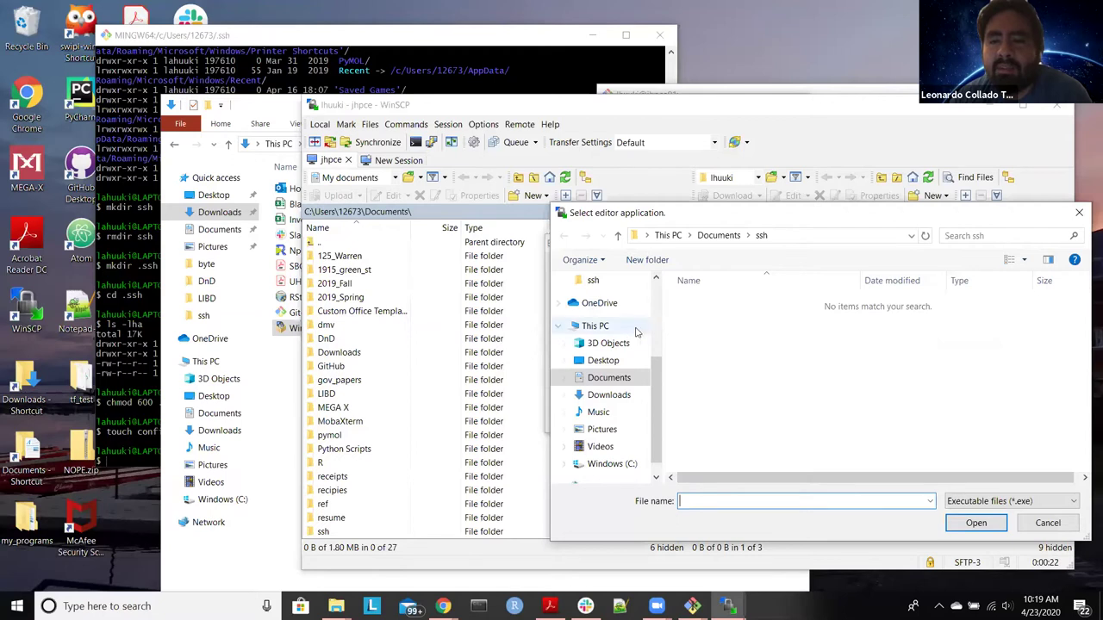
left_click(1049, 517)
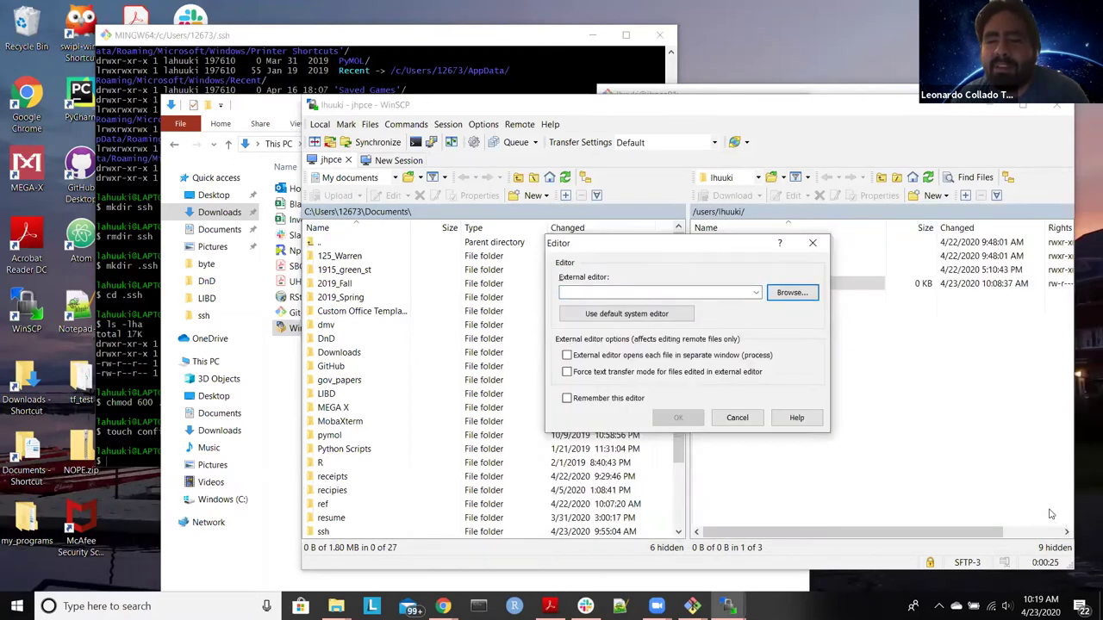
left_click(755, 294)
left_click(755, 294)
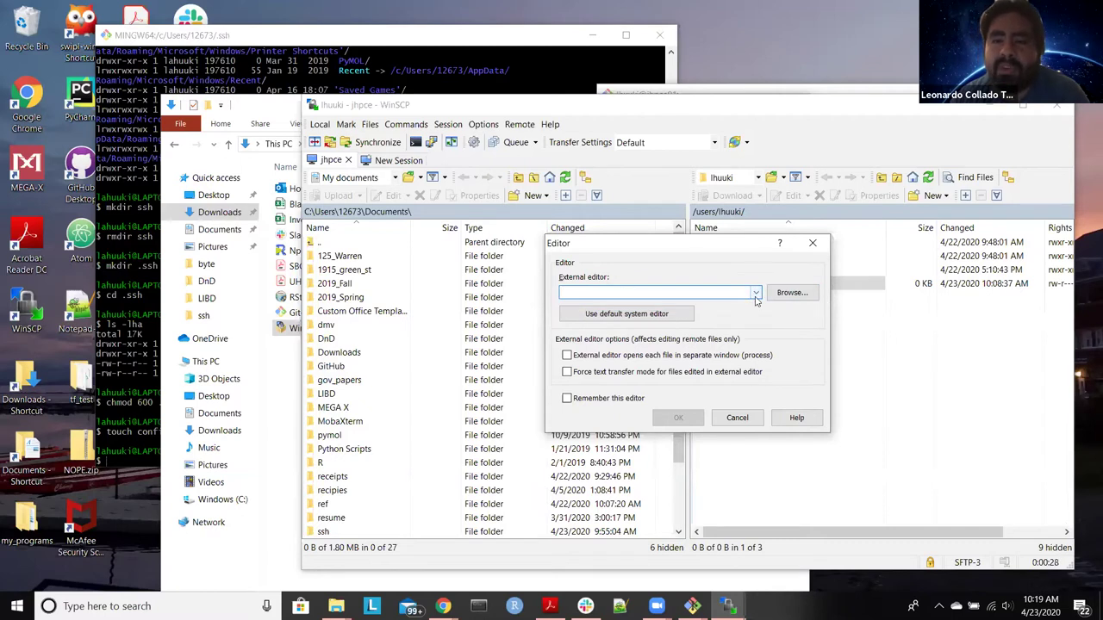
Step: Browse to C:\Program Files\RStudio\bin and select rstudio.exe as the editor program
left_click(810, 293)
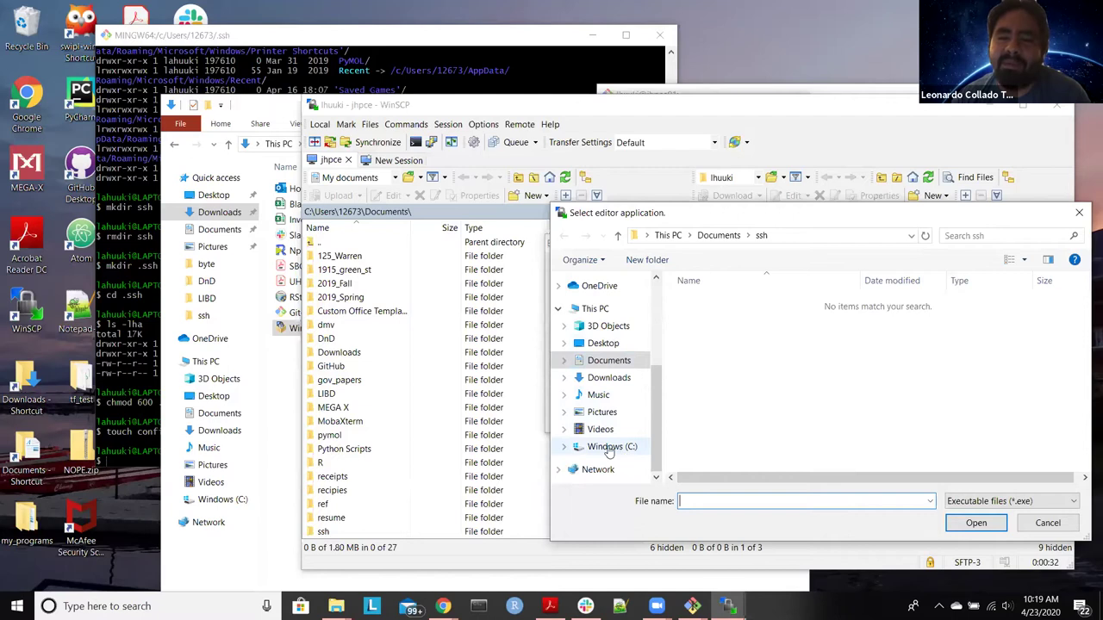
left_click(608, 448)
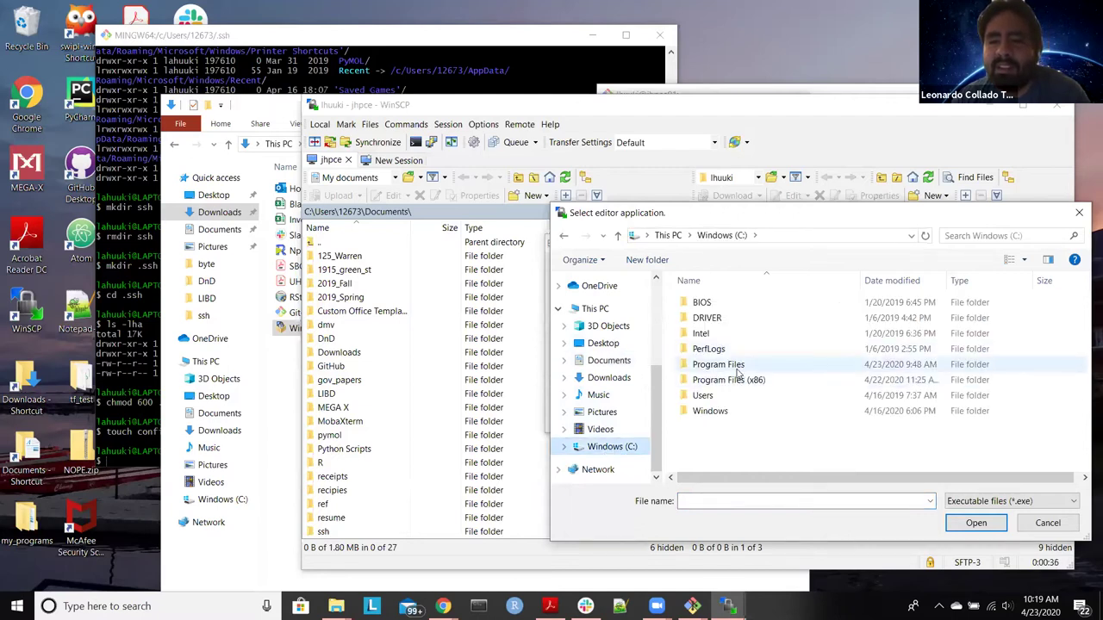
double_click(737, 369)
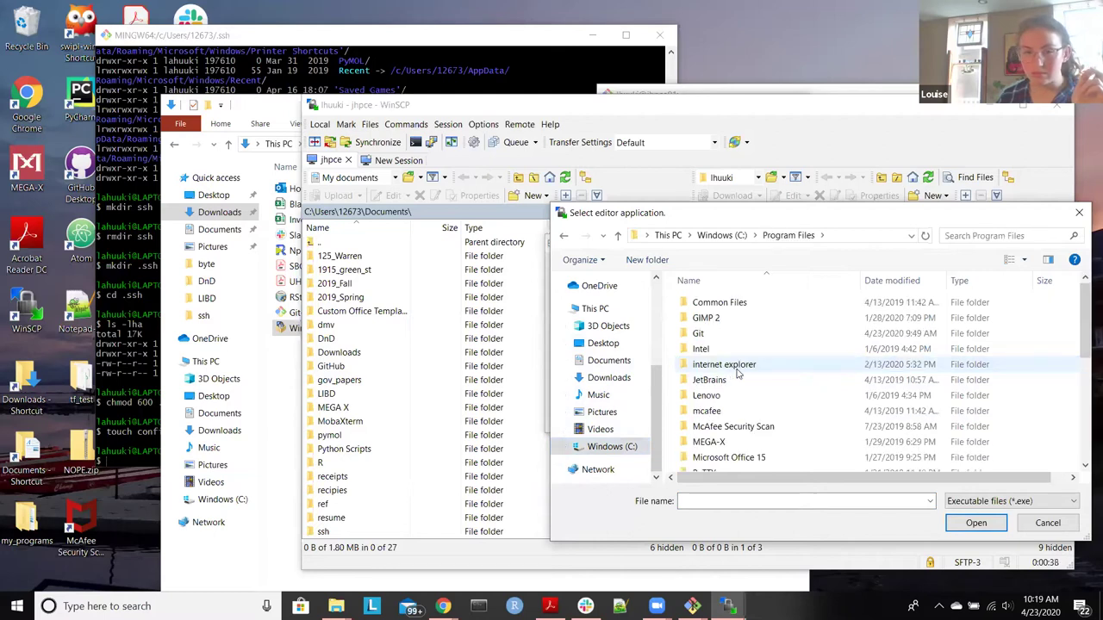
scroll(736, 373, "down", 5)
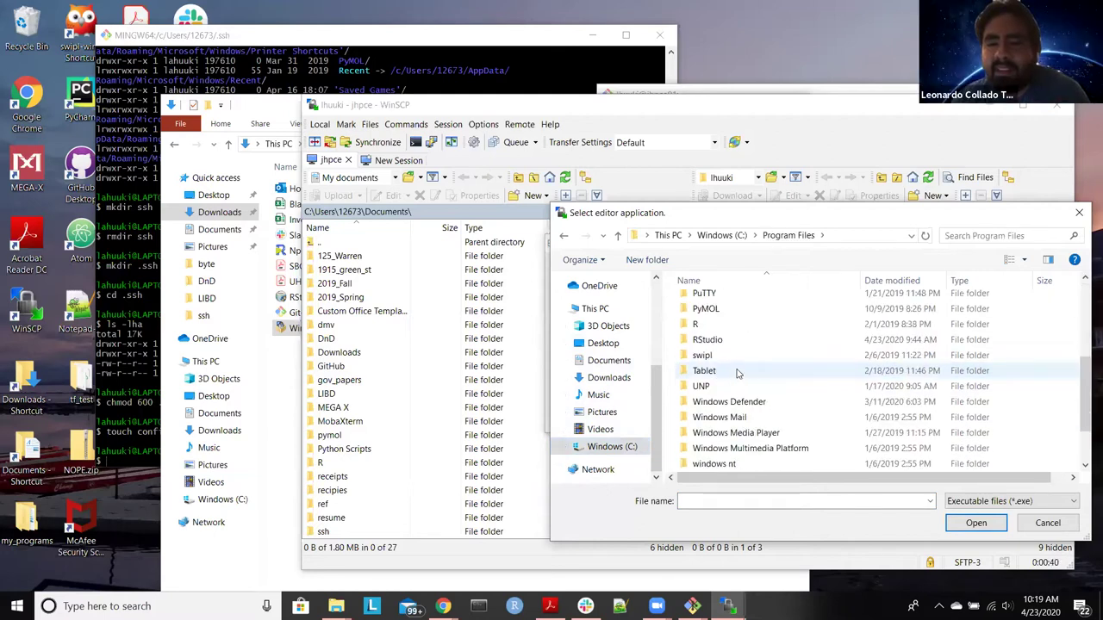
scroll(737, 371, "up", 1)
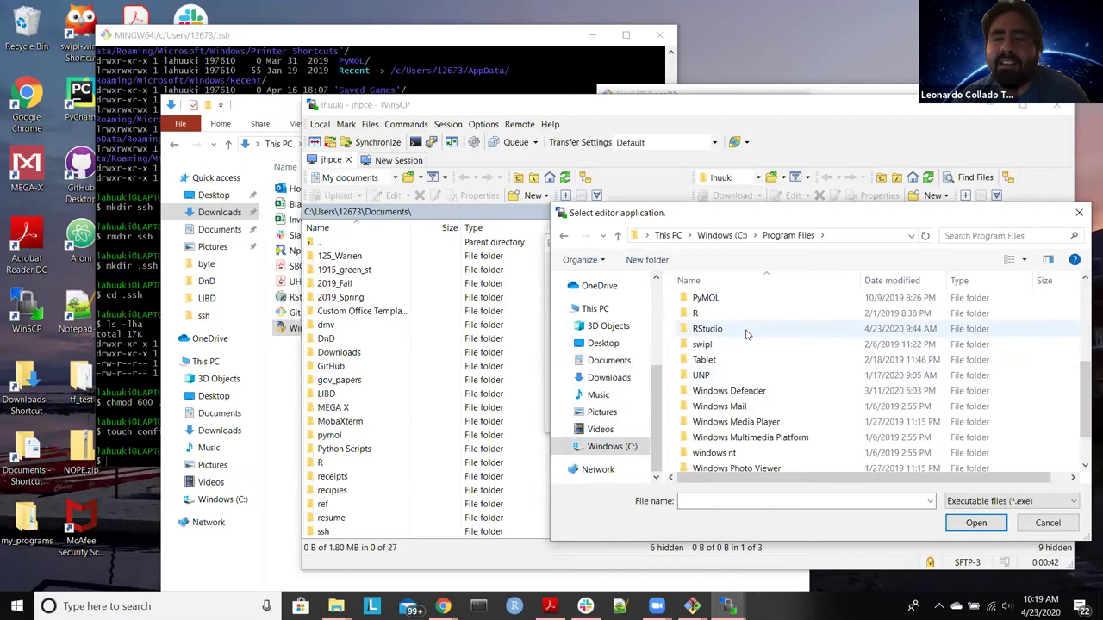
double_click(746, 334)
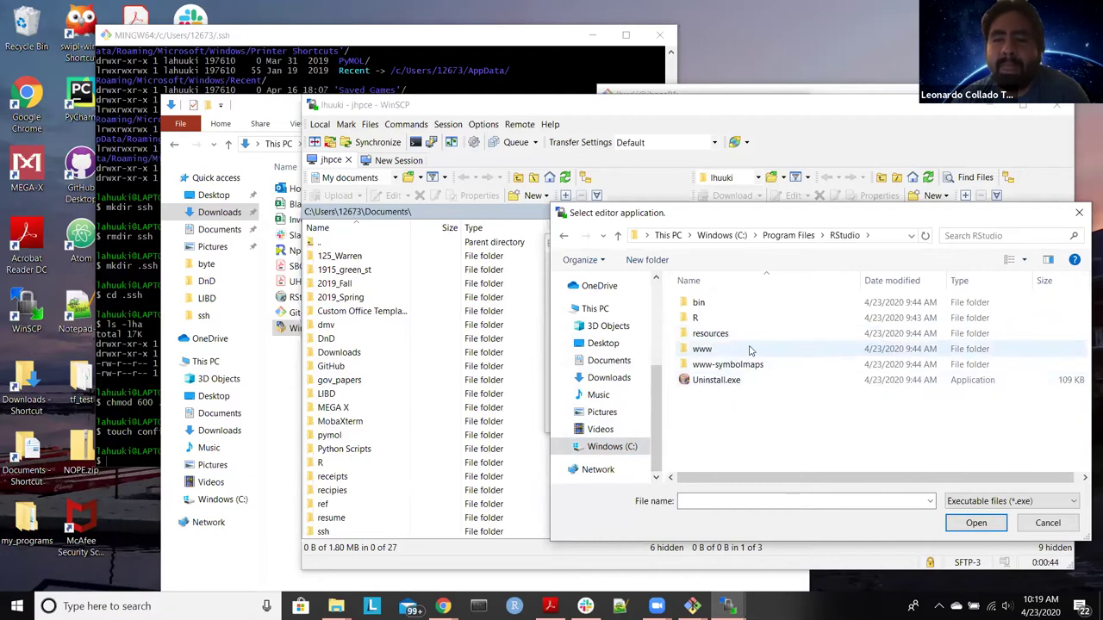
left_click(743, 305)
double_click(743, 305)
scroll(742, 309, "down", 5)
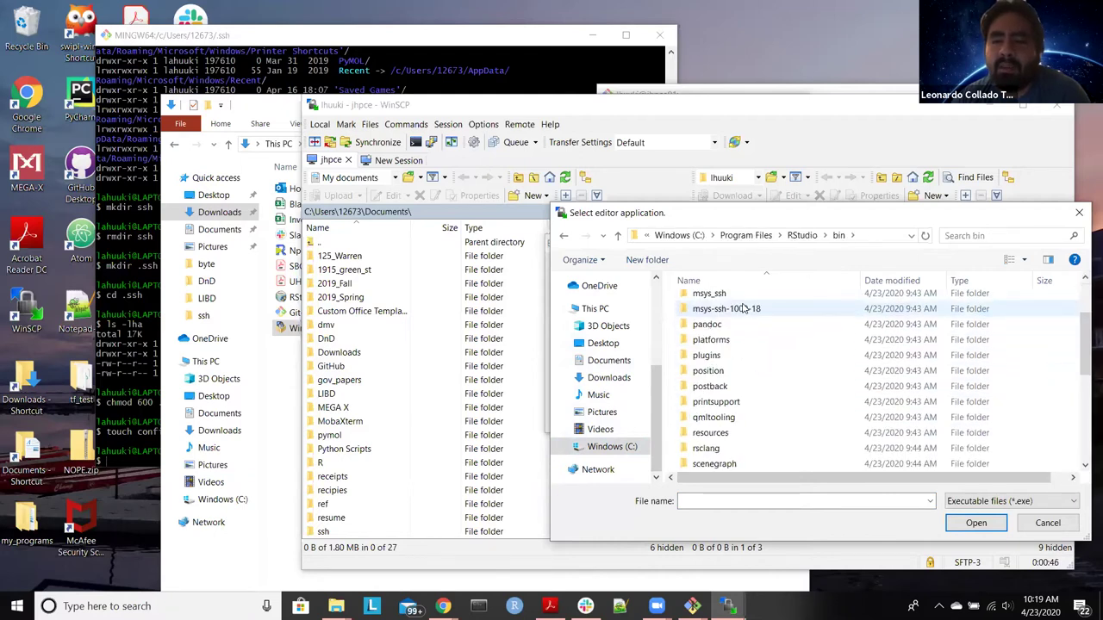
scroll(742, 308, "down", 3)
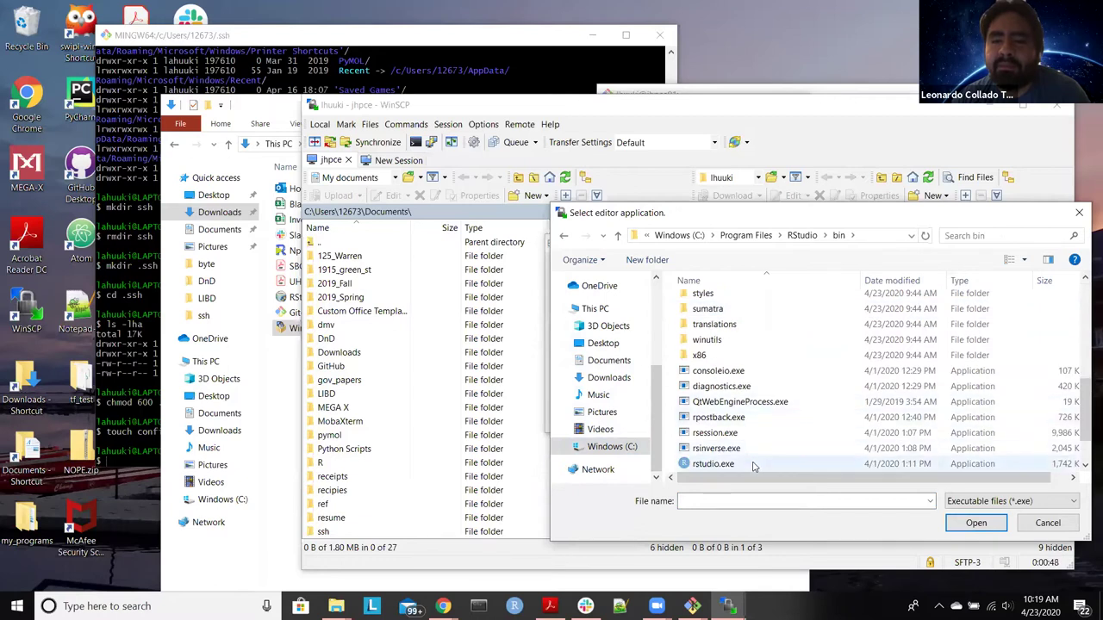
left_click(741, 464)
left_click(974, 523)
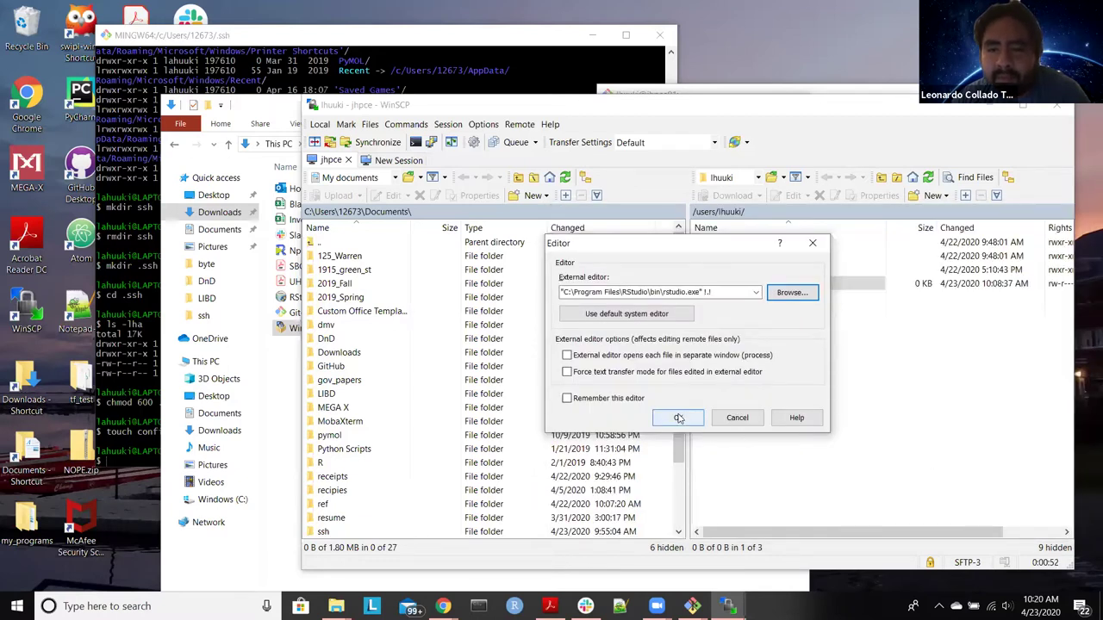
Step: Open reproducibility.R in RStudio and accept closing the deleted MobaXterm copy
left_click(679, 418)
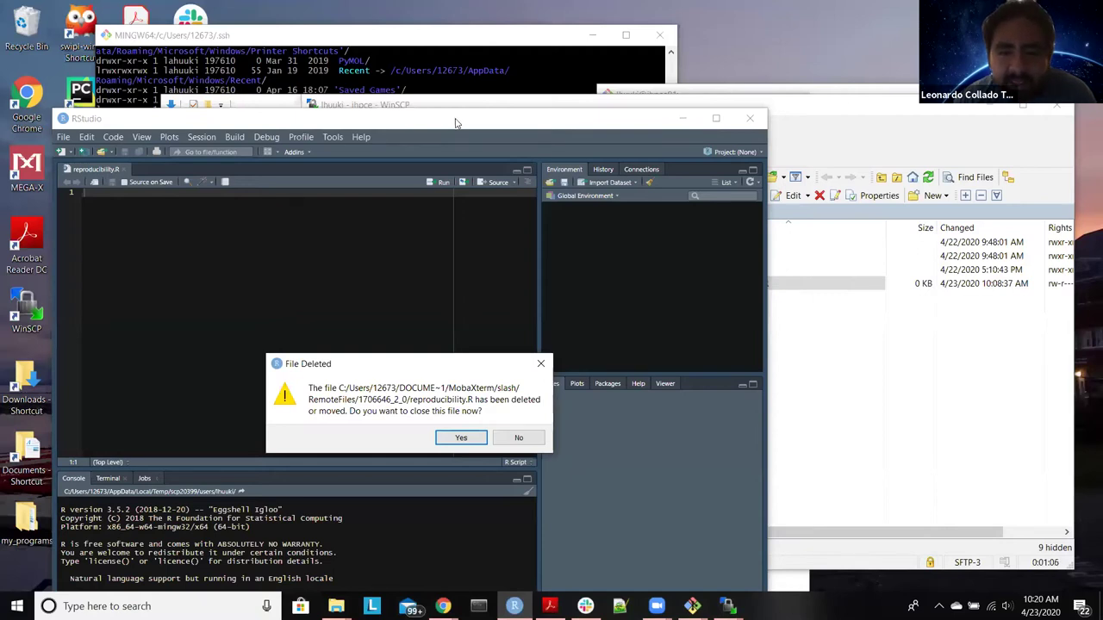
left_click(462, 438)
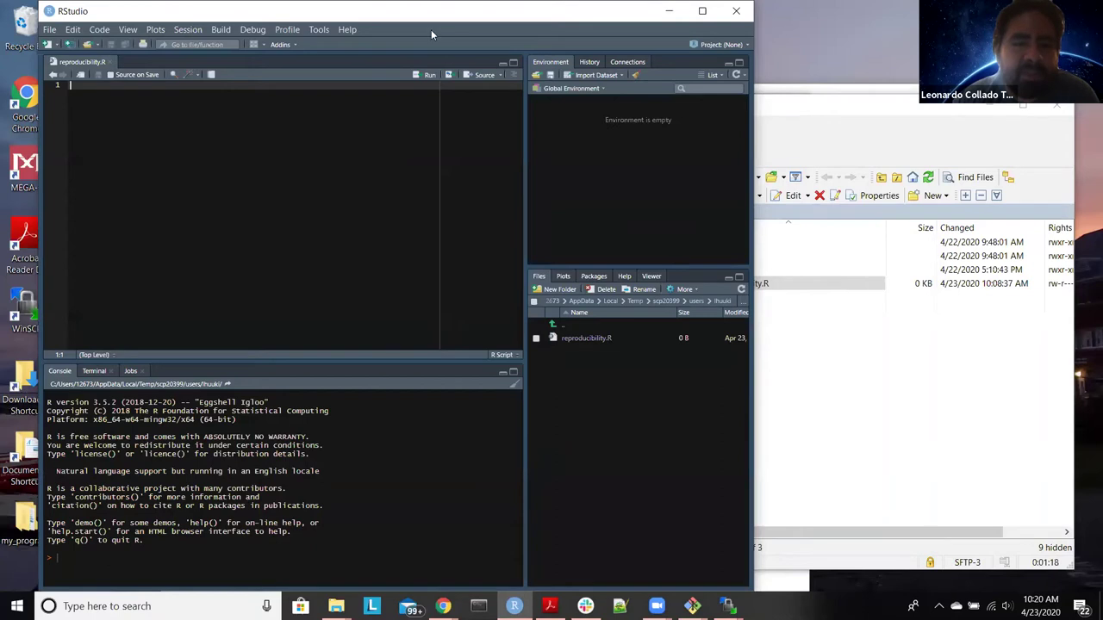
Step: From the Terminal tab, set RStudio's Global Options so new terminals open with Git Bash
left_click(93, 372)
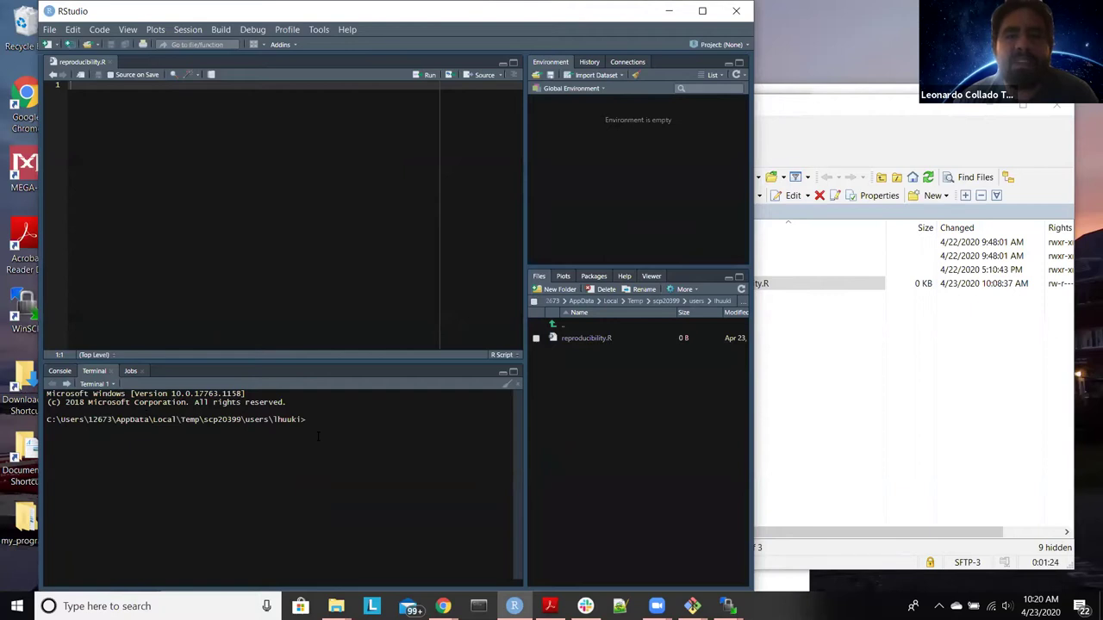
left_click(320, 31)
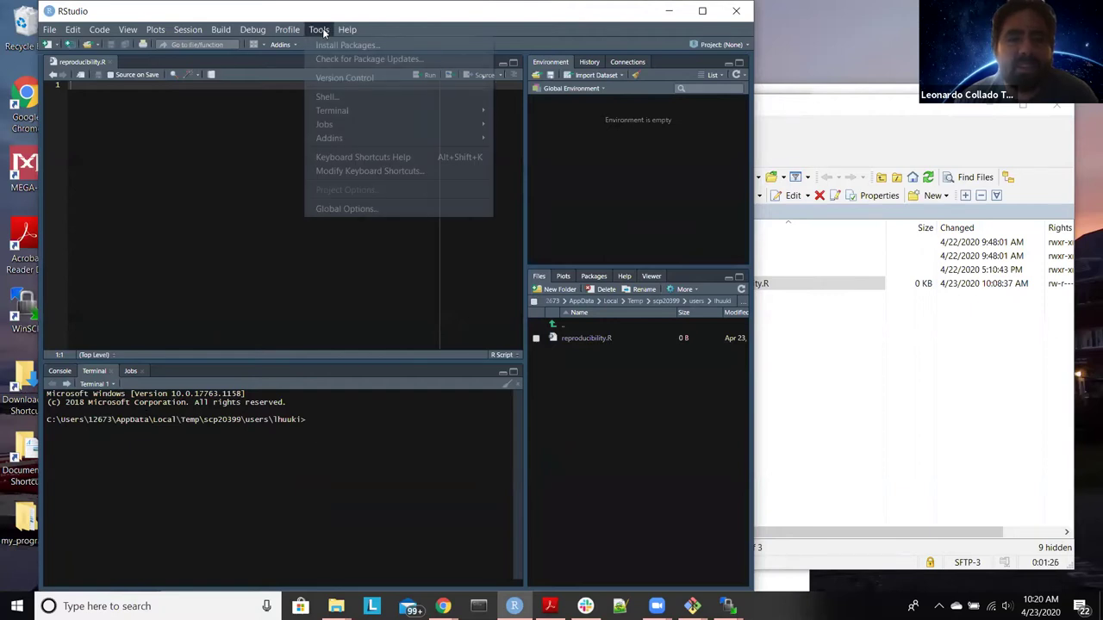
left_click(380, 208)
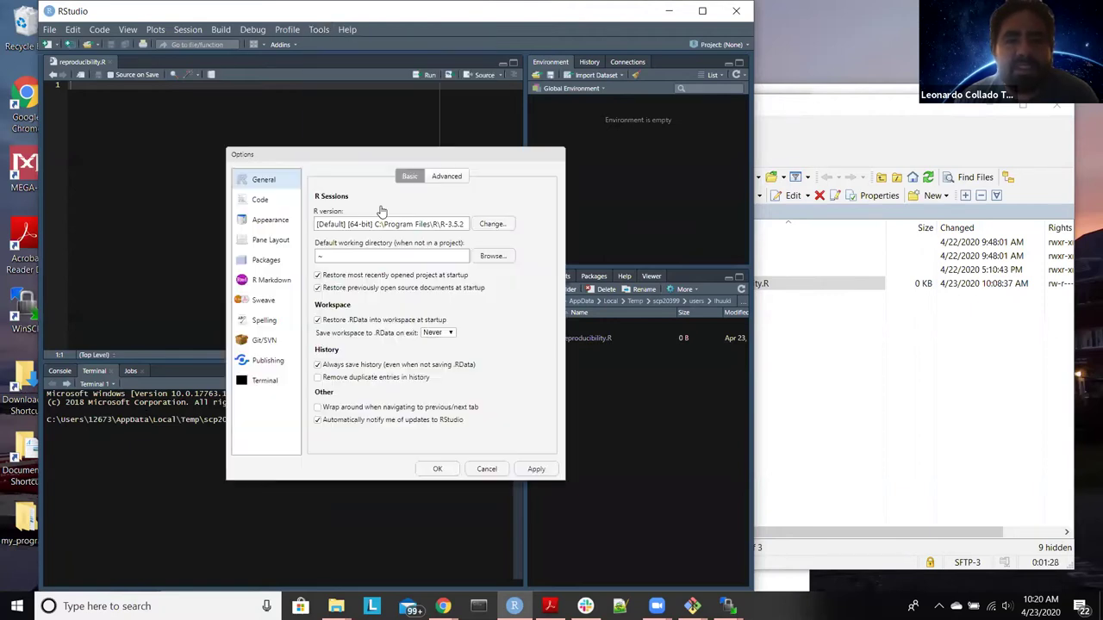
left_click(263, 381)
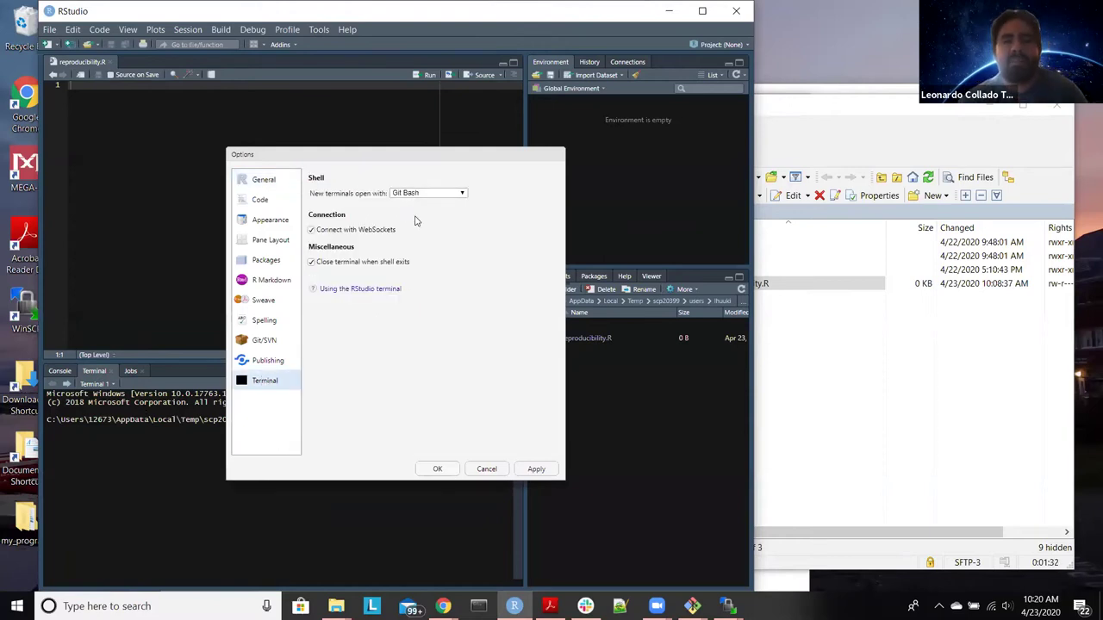
left_click(438, 470)
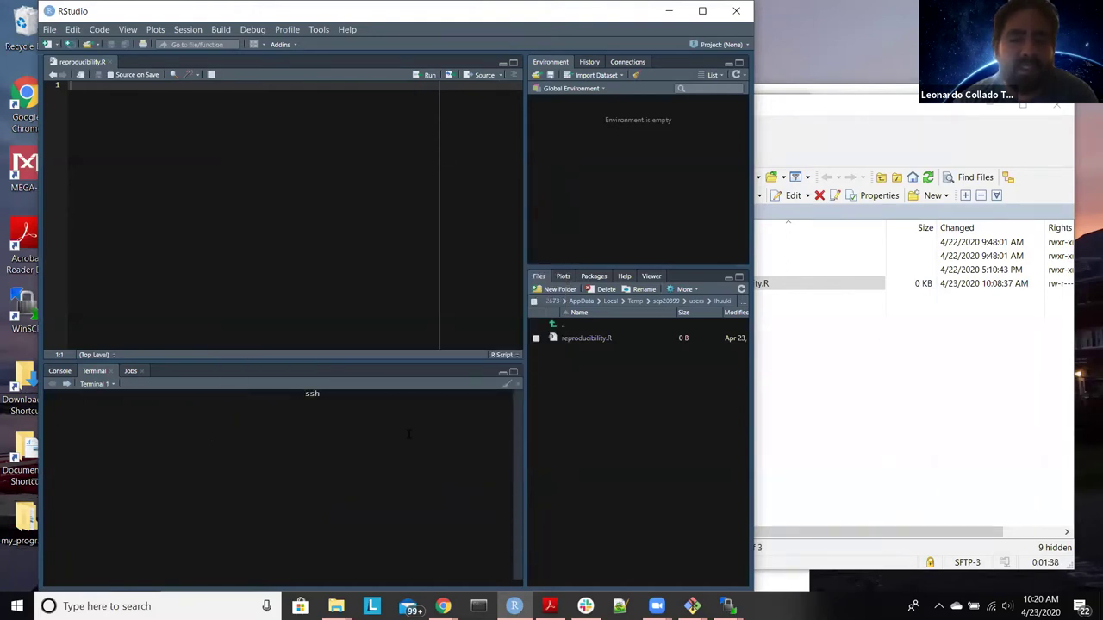
Step: SSH into jhpce01 with the host alias 'j', then run qrsh for an interactive session
type("j")
key("Return")
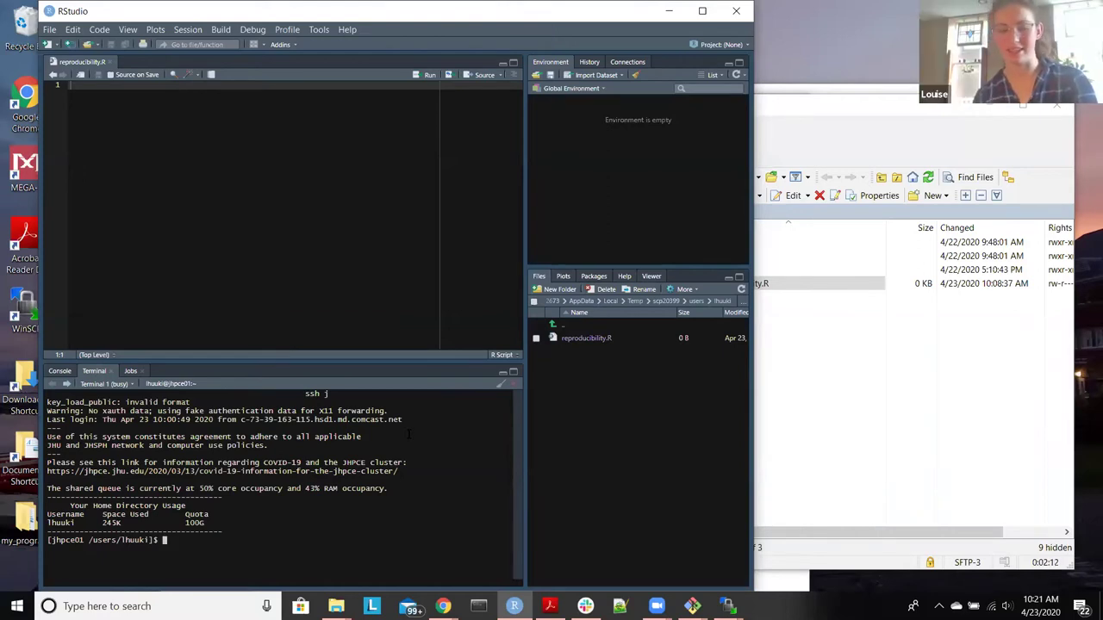
type("qrsh")
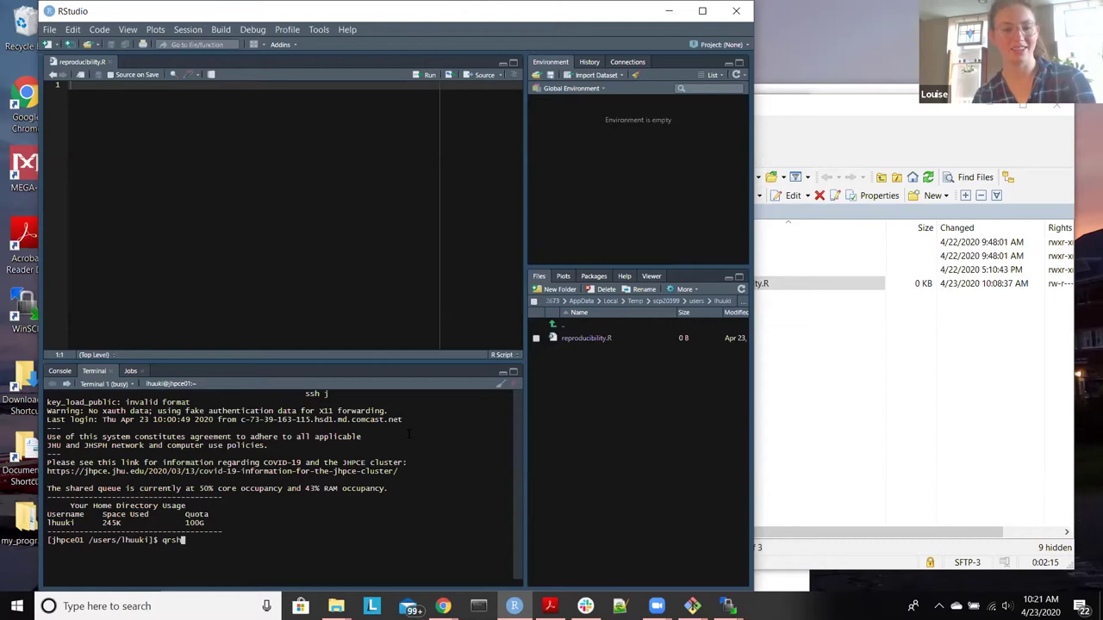
key("Return")
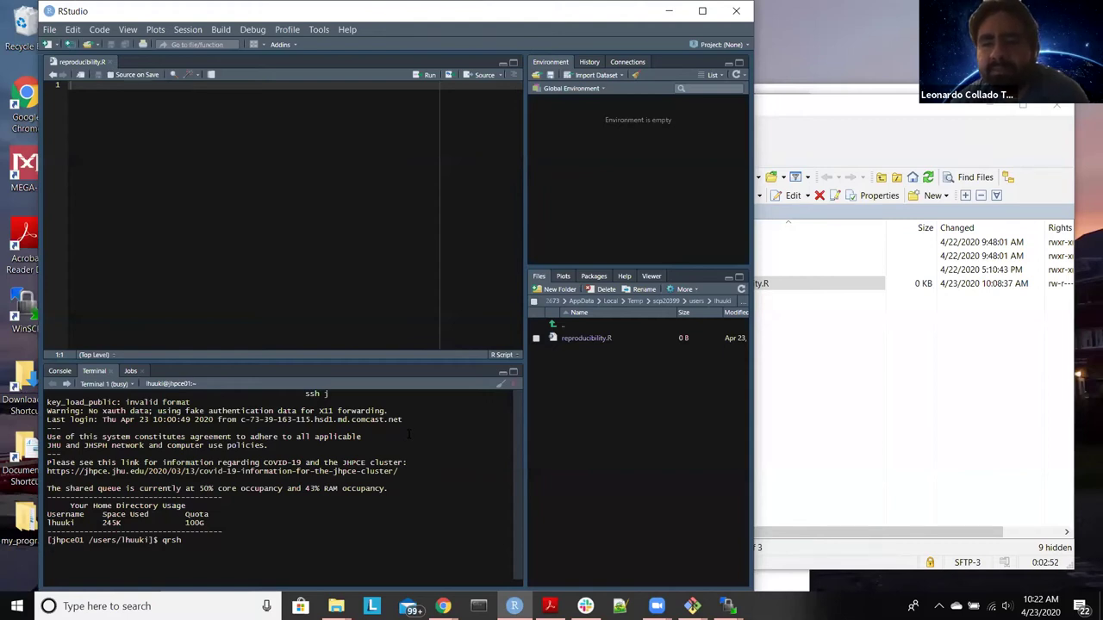
Step: Bring WinSCP forward, nudge it up-left, and open Preferences at the Window settings page
left_click(823, 106)
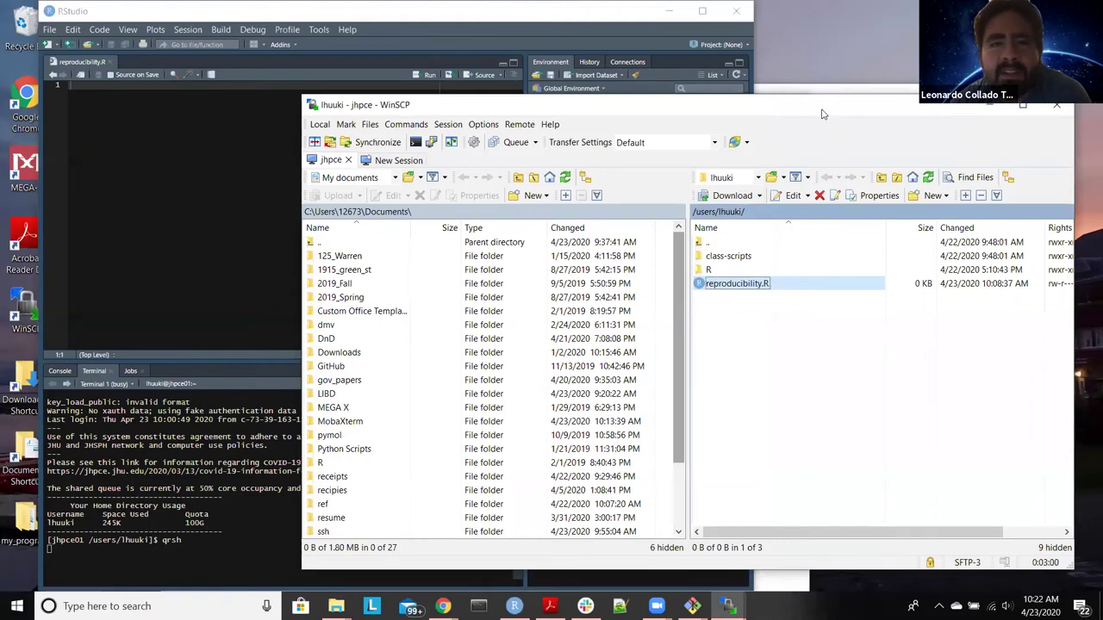
left_click_drag(487, 104, 416, 90)
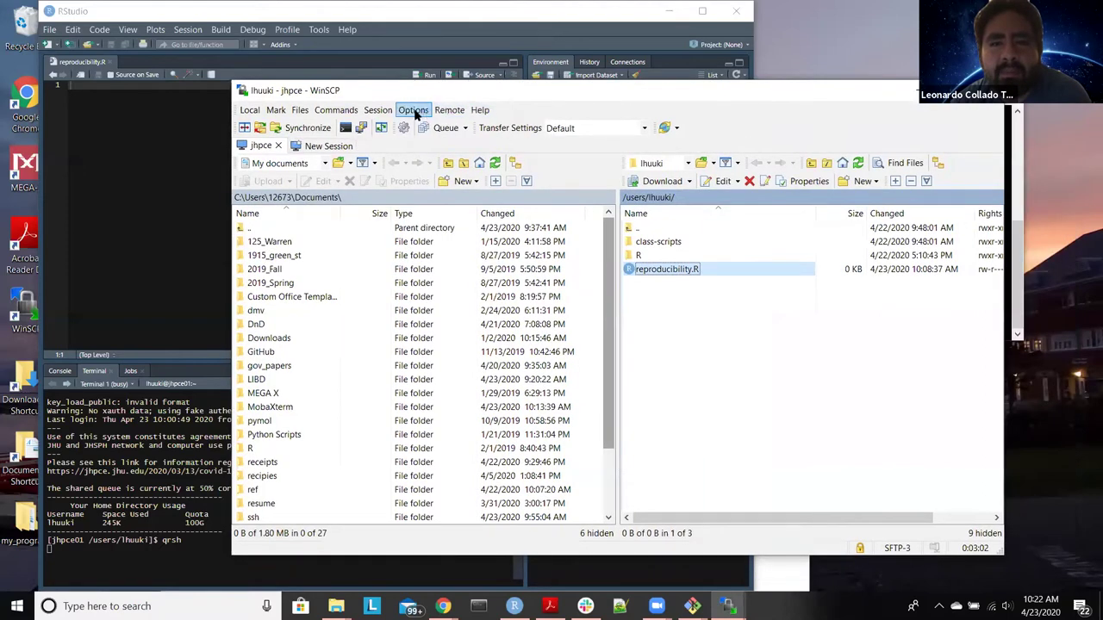
left_click(414, 110)
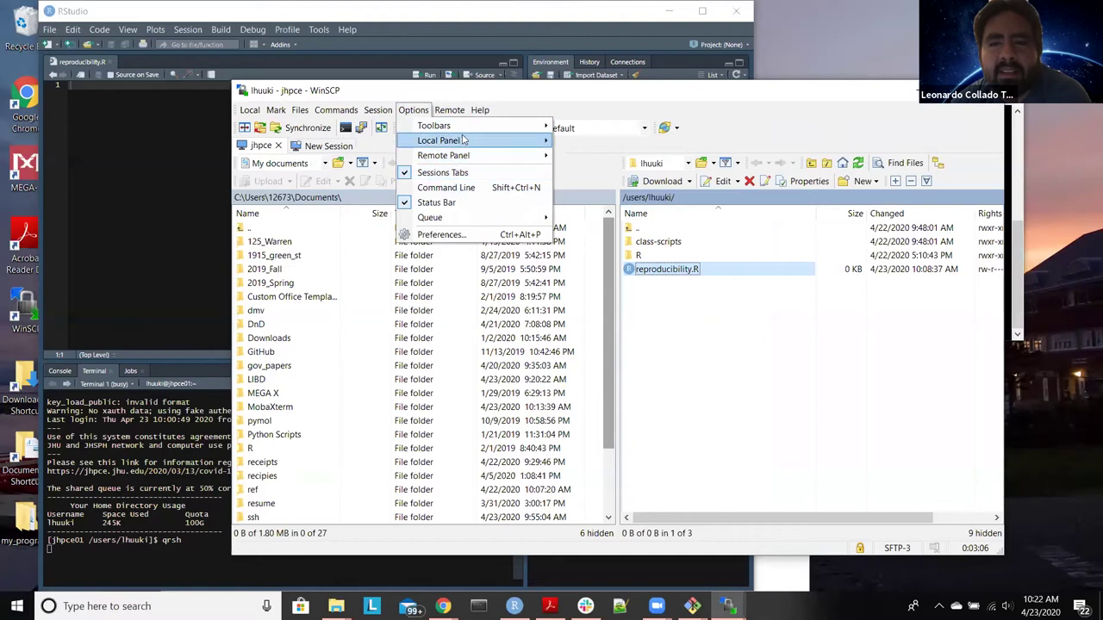
mouse_move(463, 144)
left_click(465, 235)
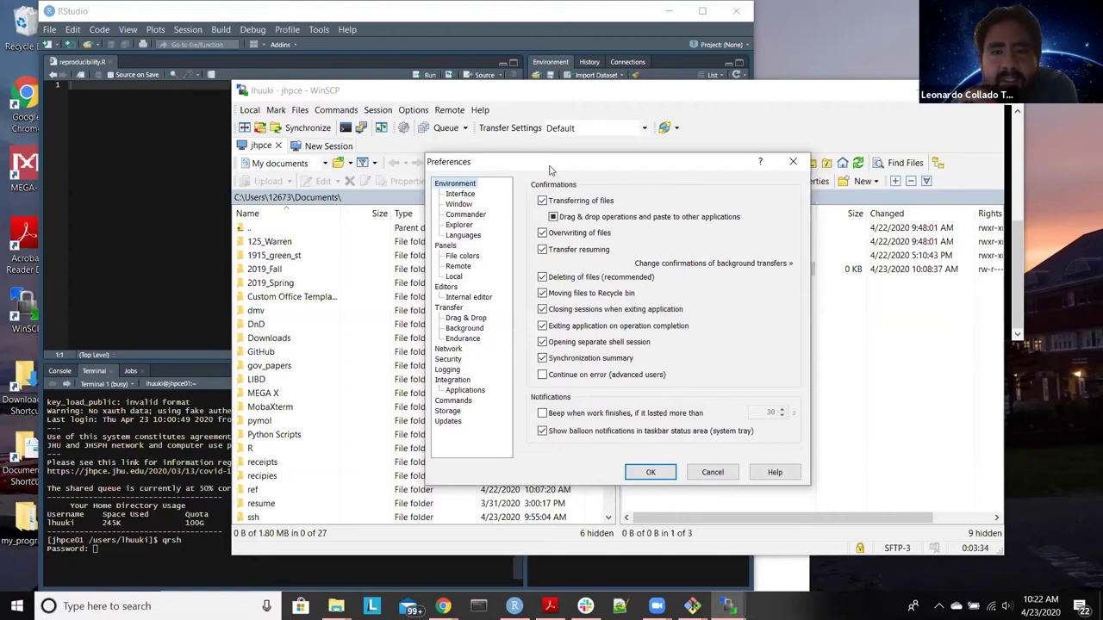
left_click(458, 205)
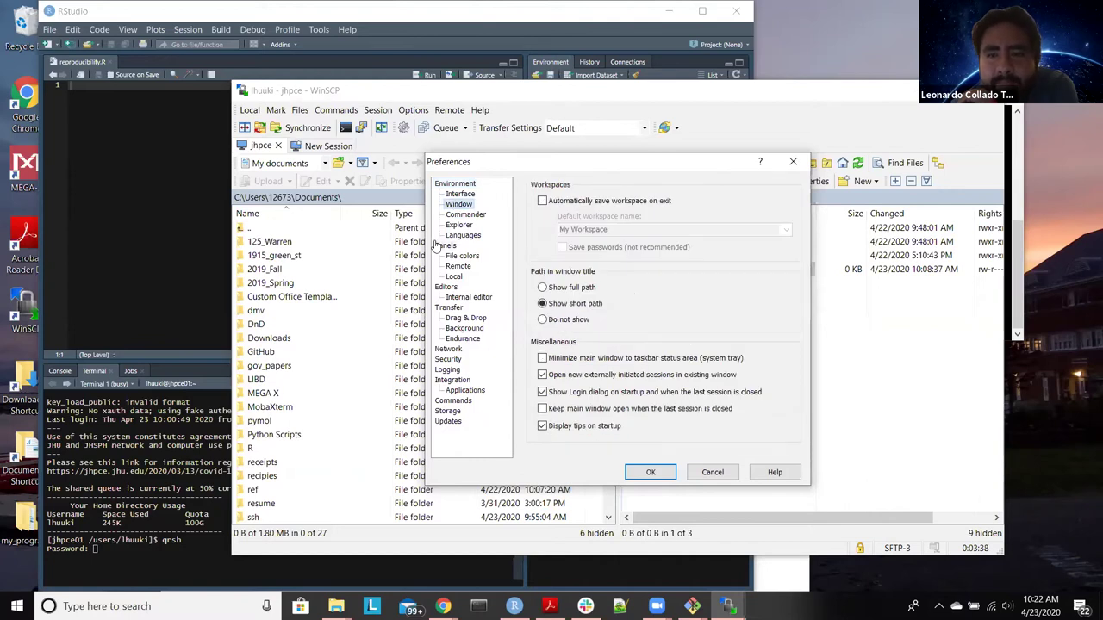
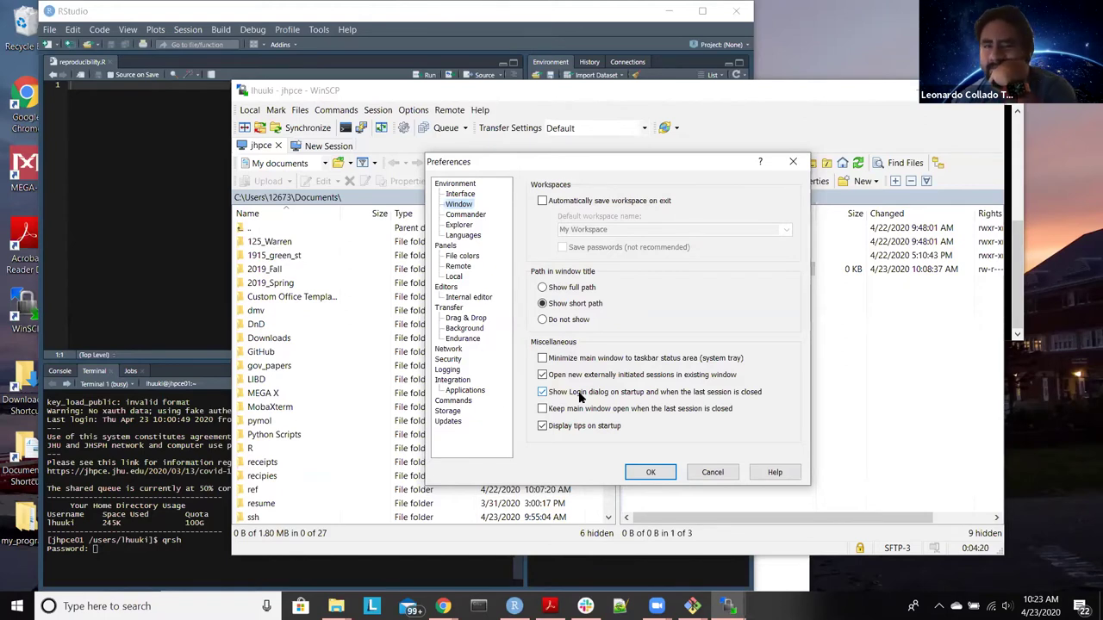
Step: Turn on 'Show hidden files' in WinSCP's Panels preferences and apply it
left_click(454, 225)
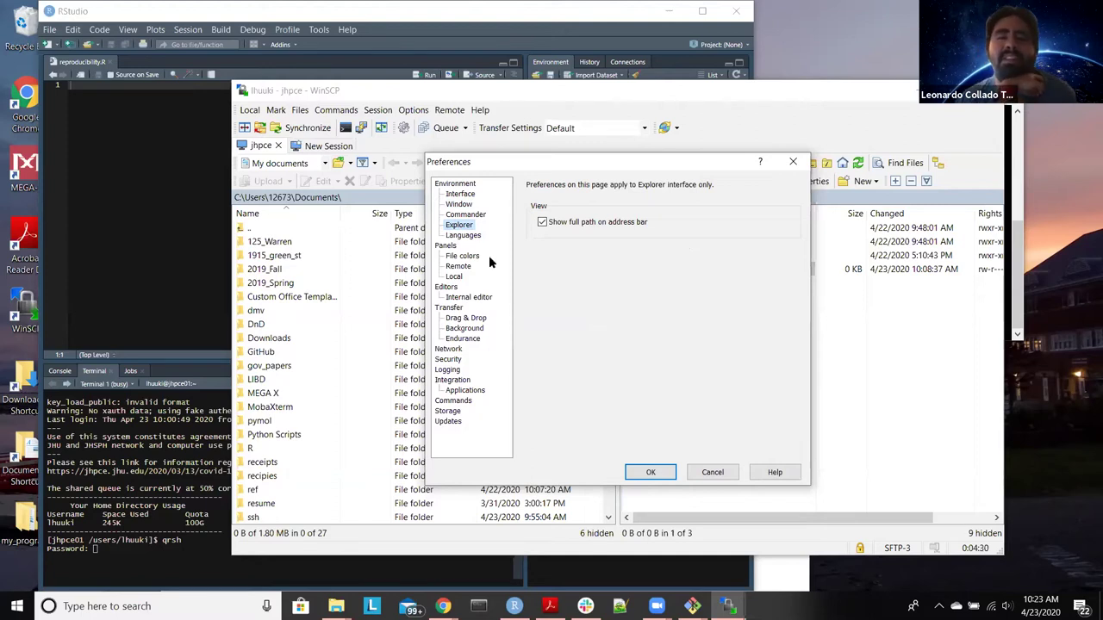
left_click(469, 197)
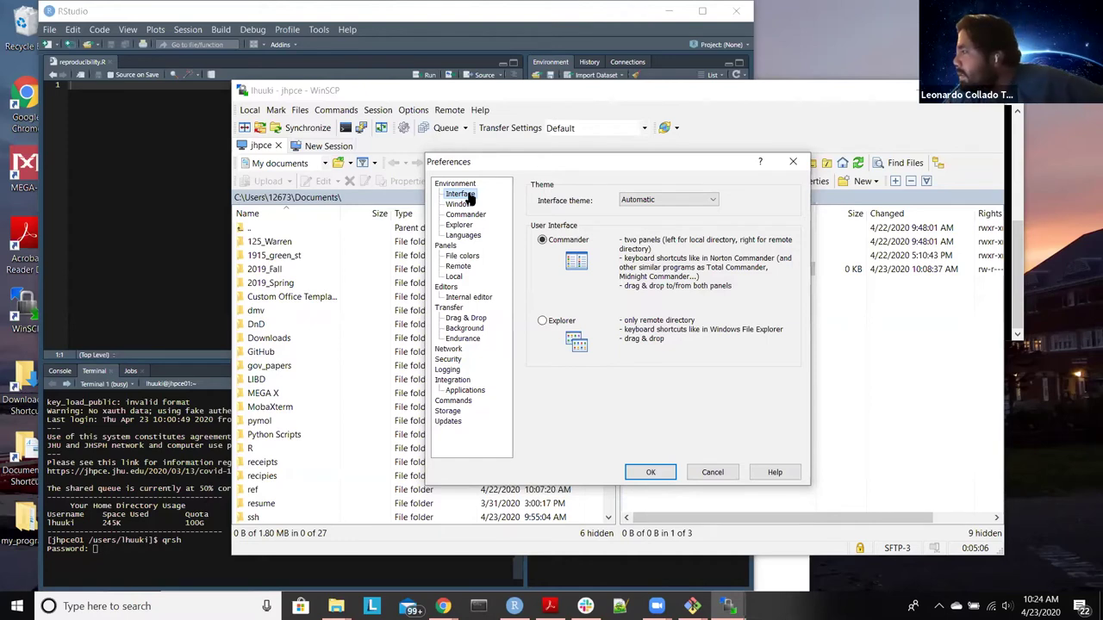
left_click(446, 246)
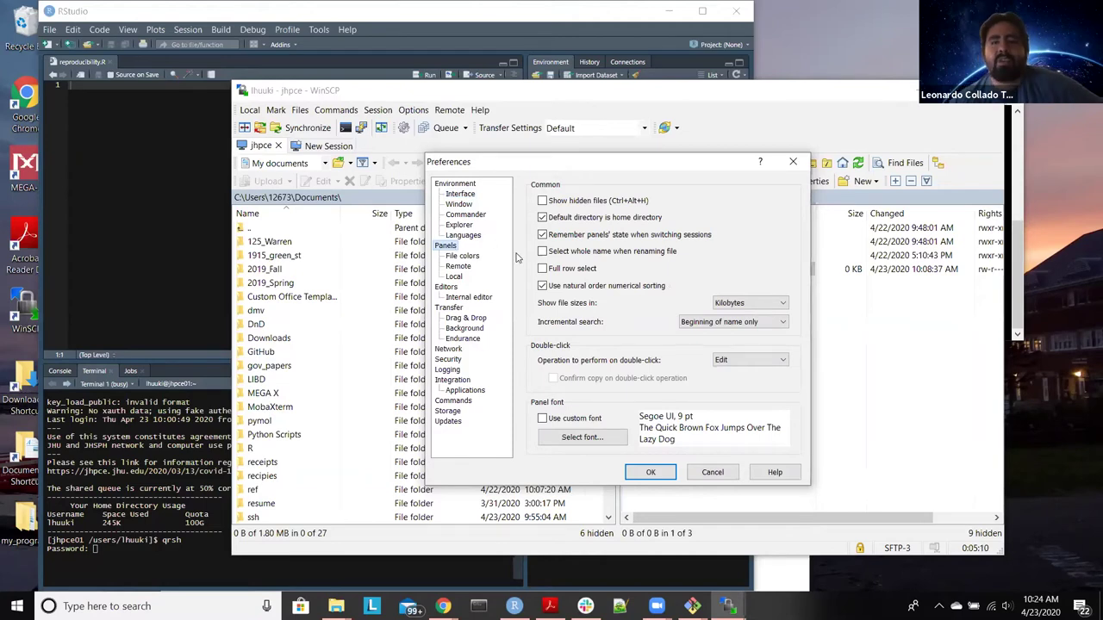
left_click(541, 202)
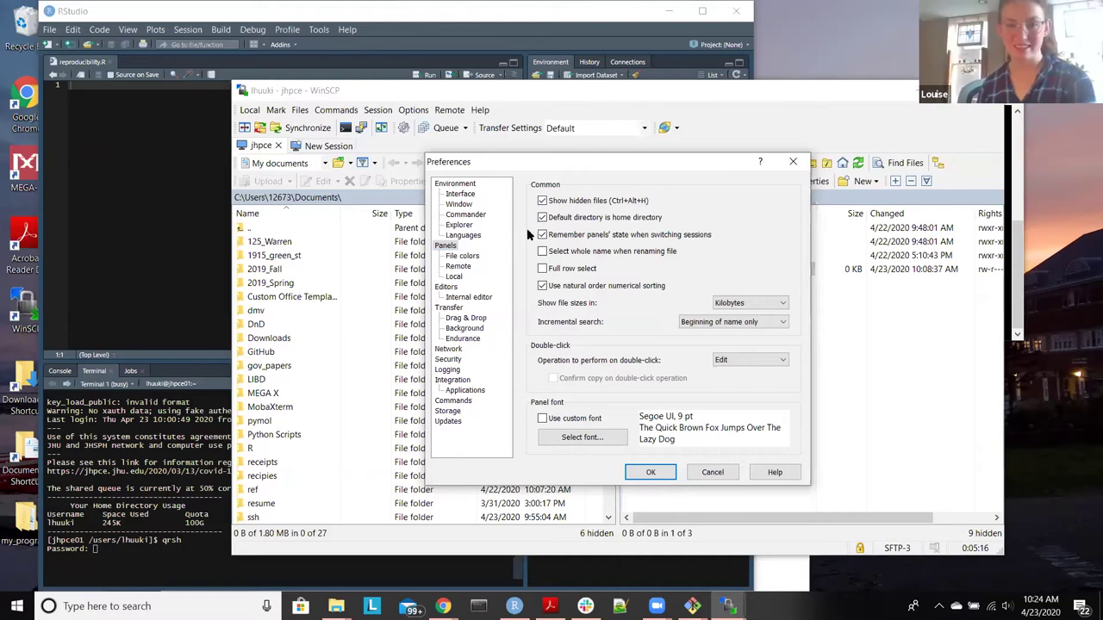
left_click(660, 473)
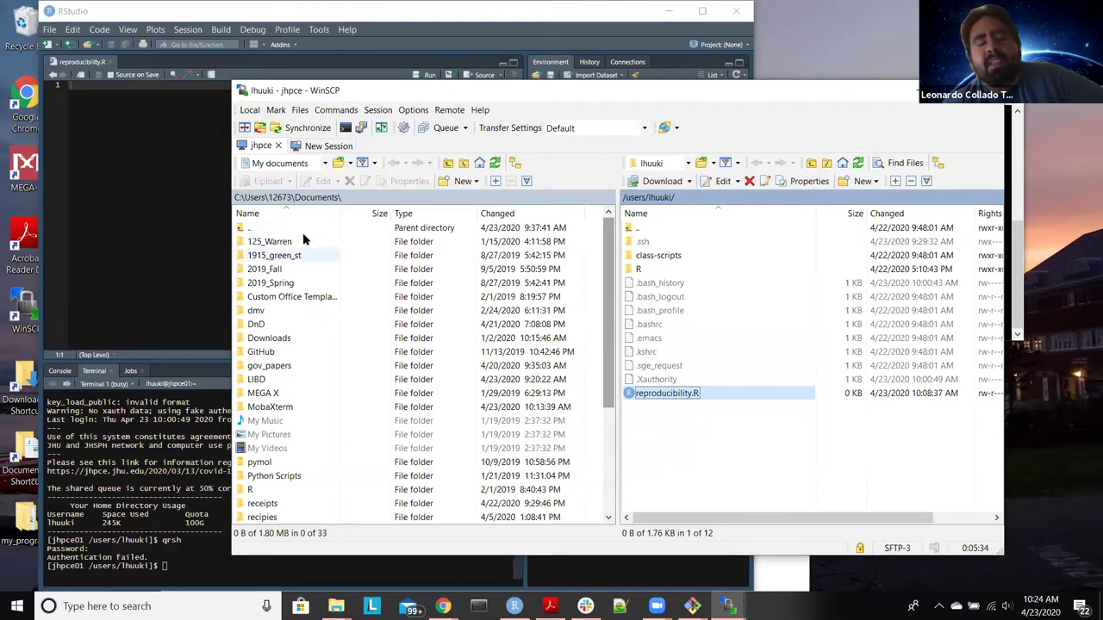
Step: Open the remote .ssh folder in WinSCP, showing only authorized_keys, then return to RStudio
left_click(281, 14)
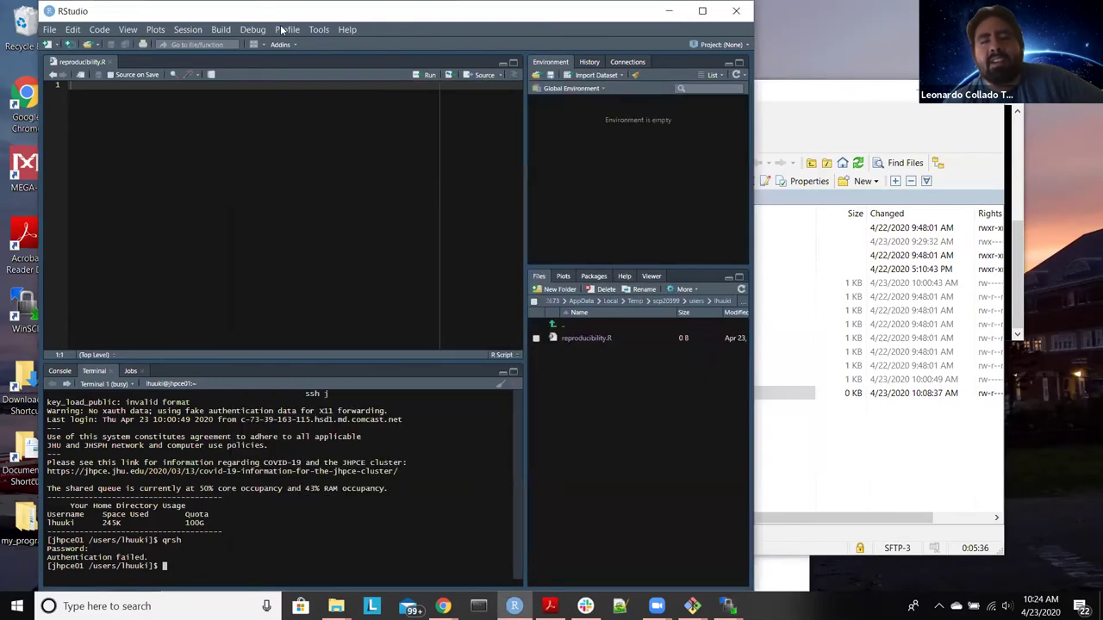
left_click(791, 98)
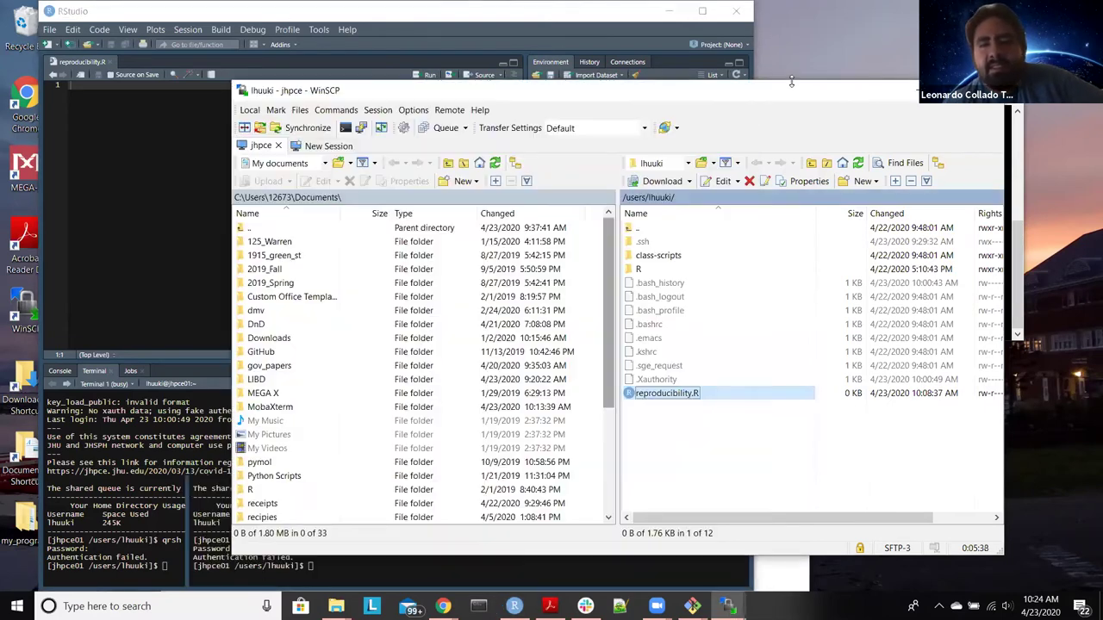
scroll(300, 293, "down", 3)
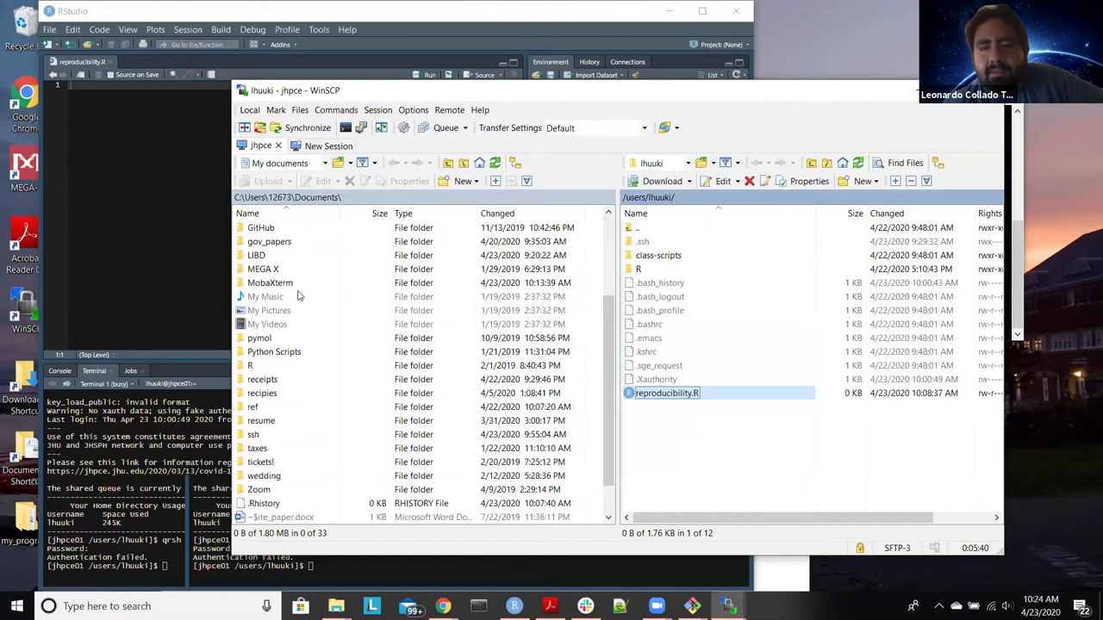
scroll(291, 440, "up", 3)
scroll(291, 444, "down", 3)
double_click(692, 242)
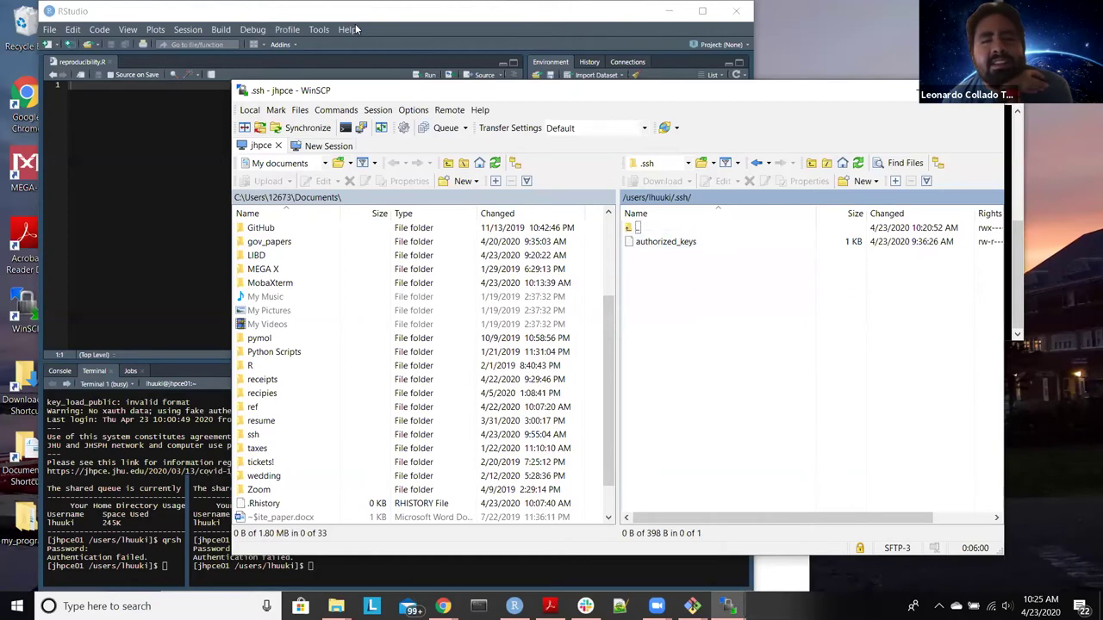
key("alt+Tab")
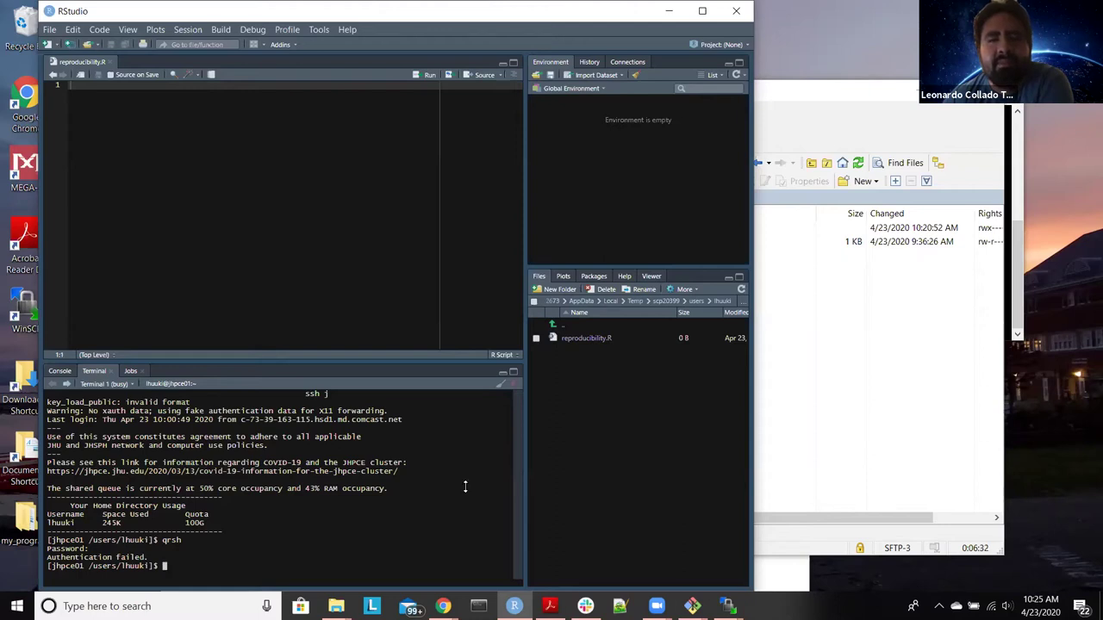
Step: Open the JHPCE SSH Keypair guide from the notes' ssh-key-setup link and read through it
mouse_move(443, 606)
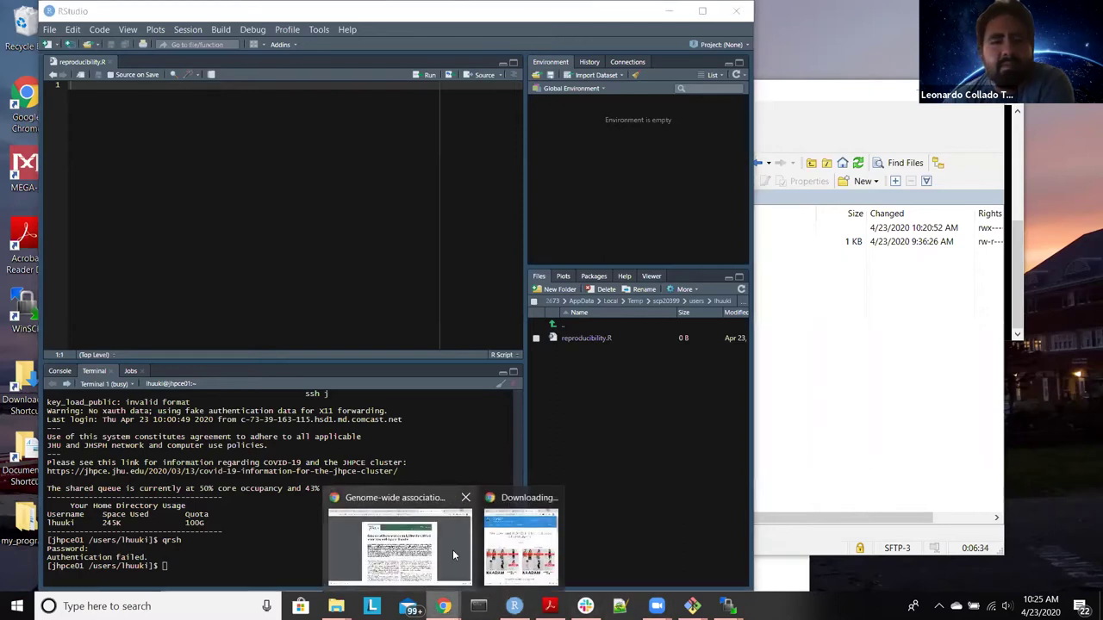
mouse_move(452, 550)
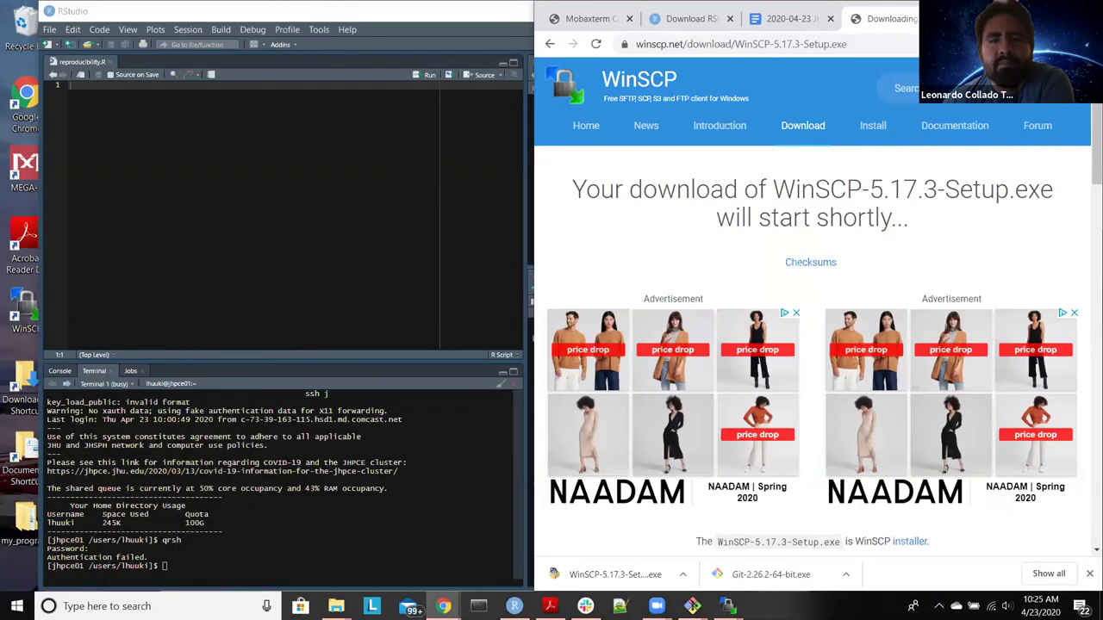
left_click(913, 23)
left_click(636, 387)
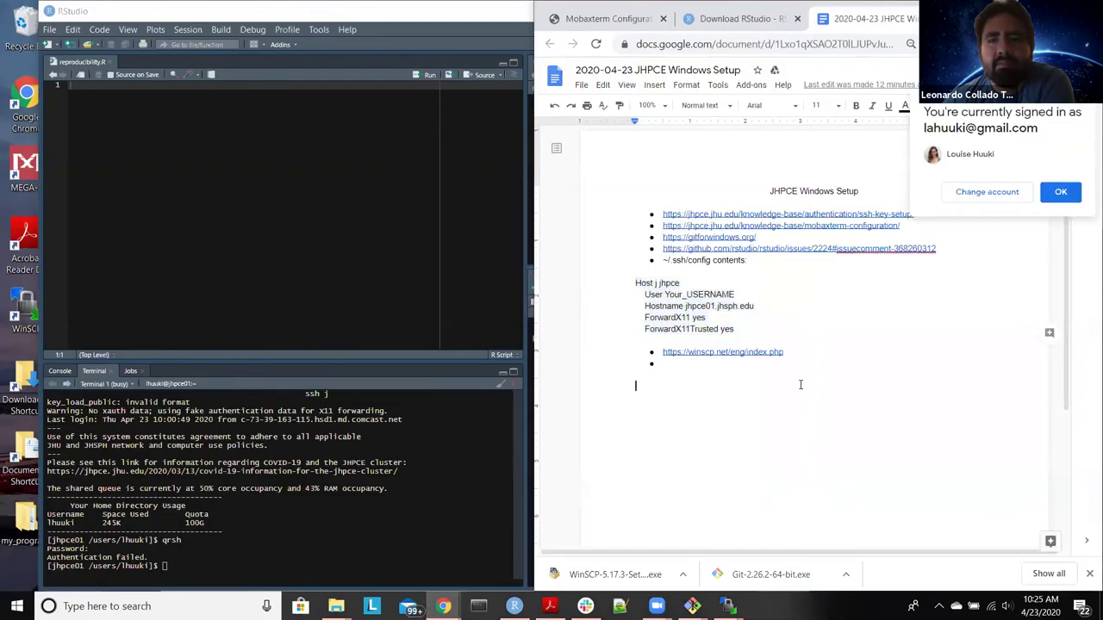
left_click(757, 351)
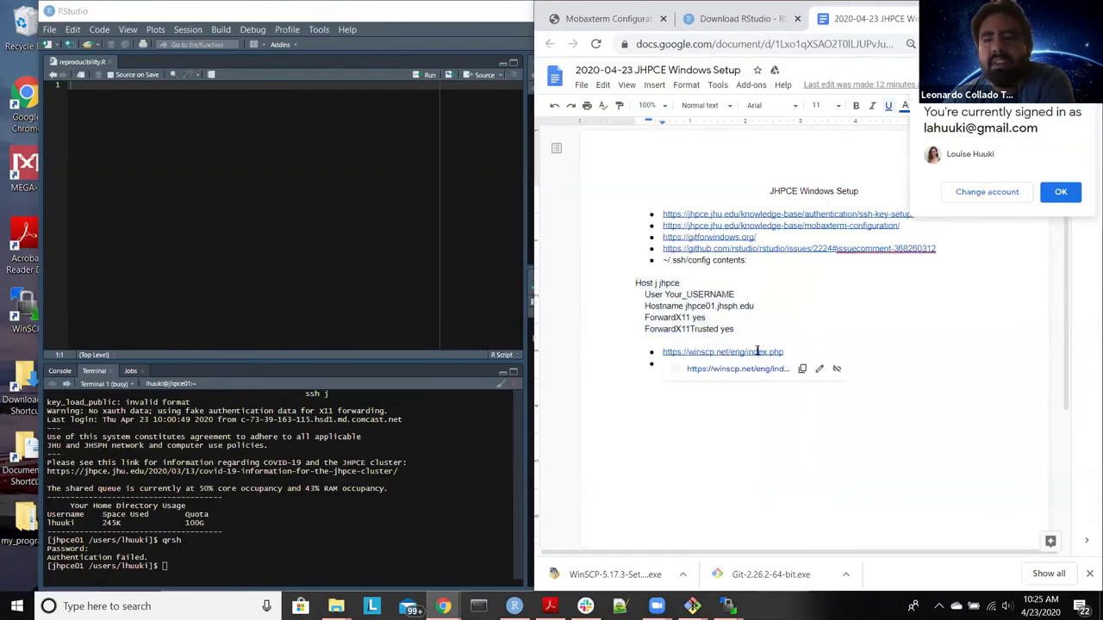
left_click(776, 214)
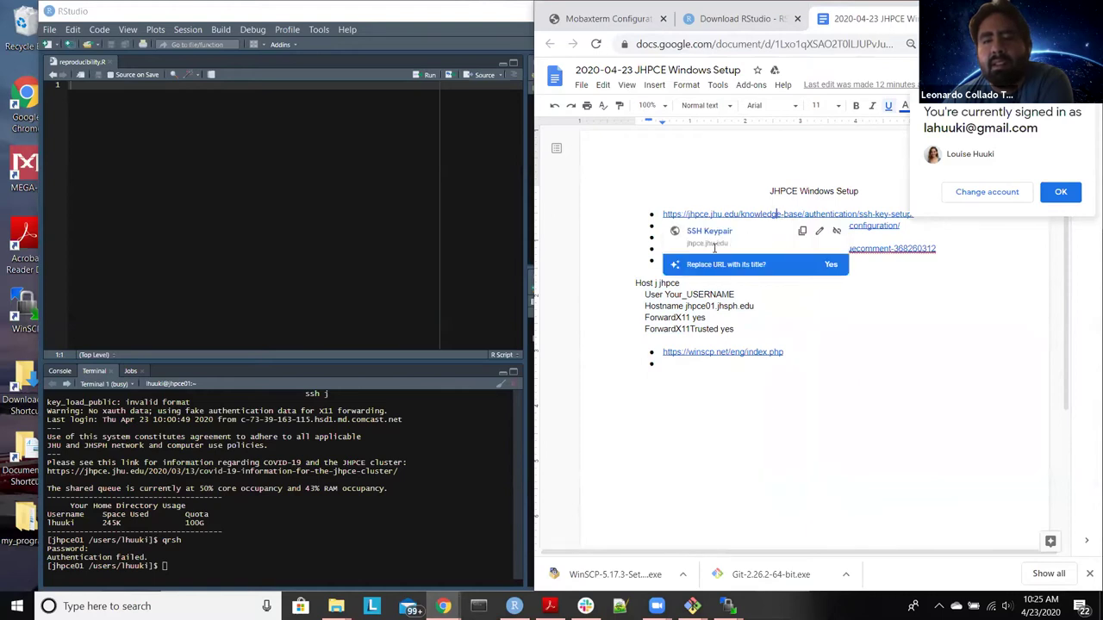
left_click(712, 233)
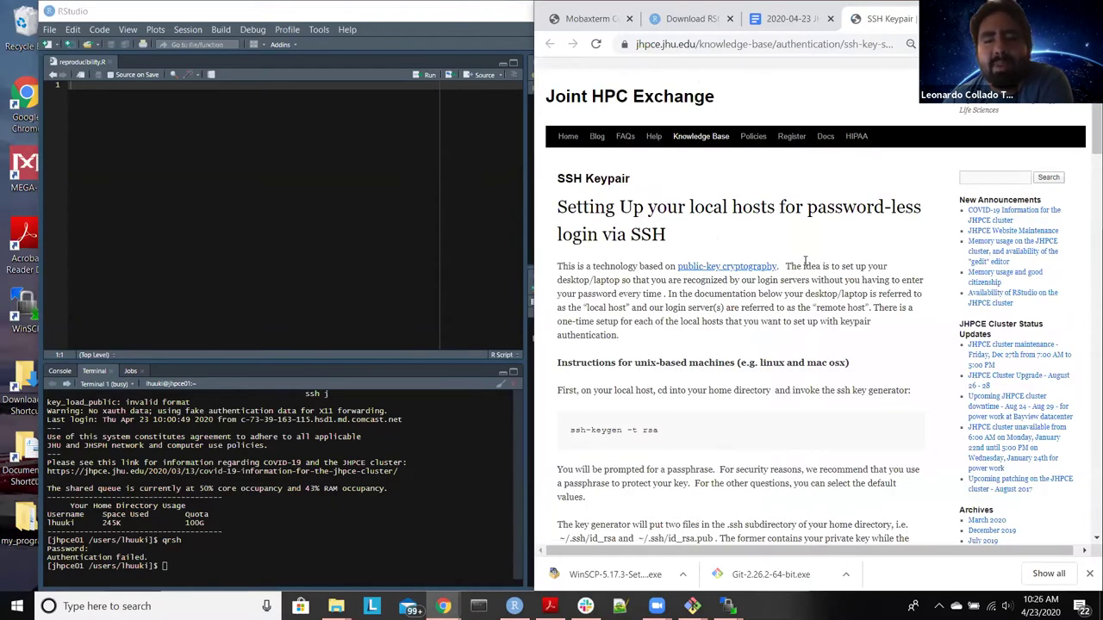
scroll(806, 263, "down", 3)
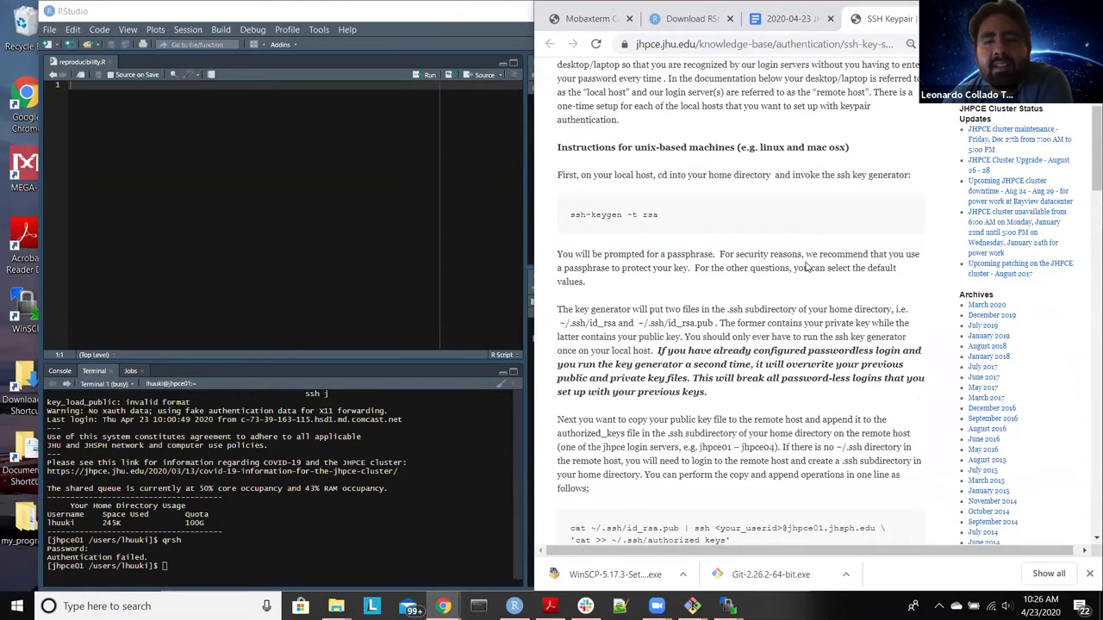
scroll(806, 267, "down", 10)
scroll(807, 265, "down", 4)
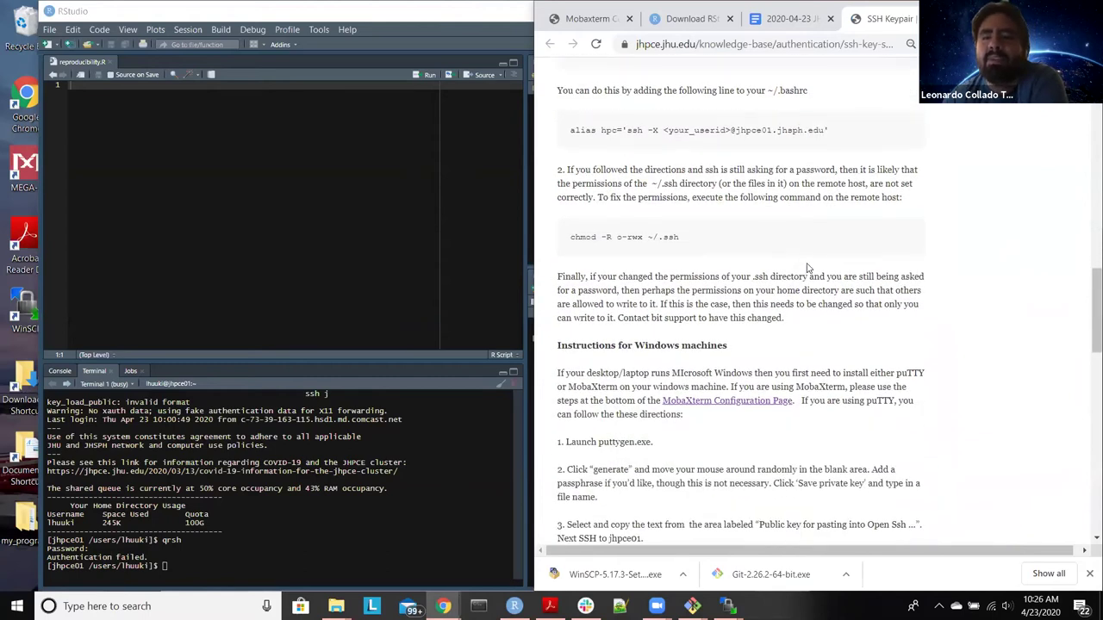
scroll(808, 267, "up", 18)
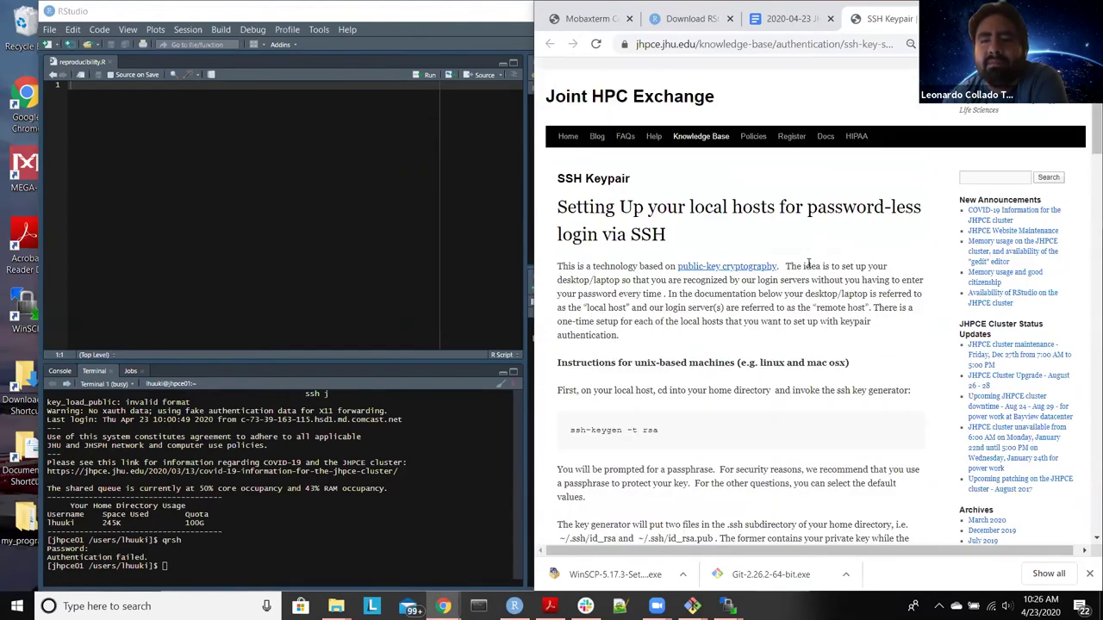
left_click(411, 534)
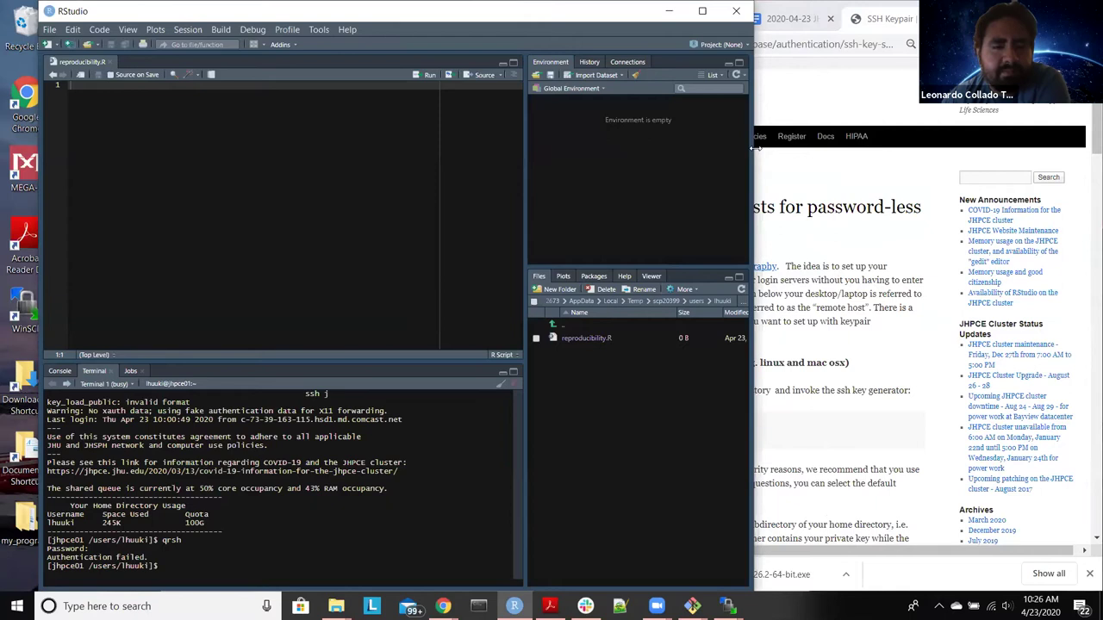
Step: Narrow the RStudio window and run ssh-keygen -t rsa in the terminal
left_click_drag(752, 147, 544, 147)
type("ssh-keygen -t s")
key("BackSpace")
type("rsa")
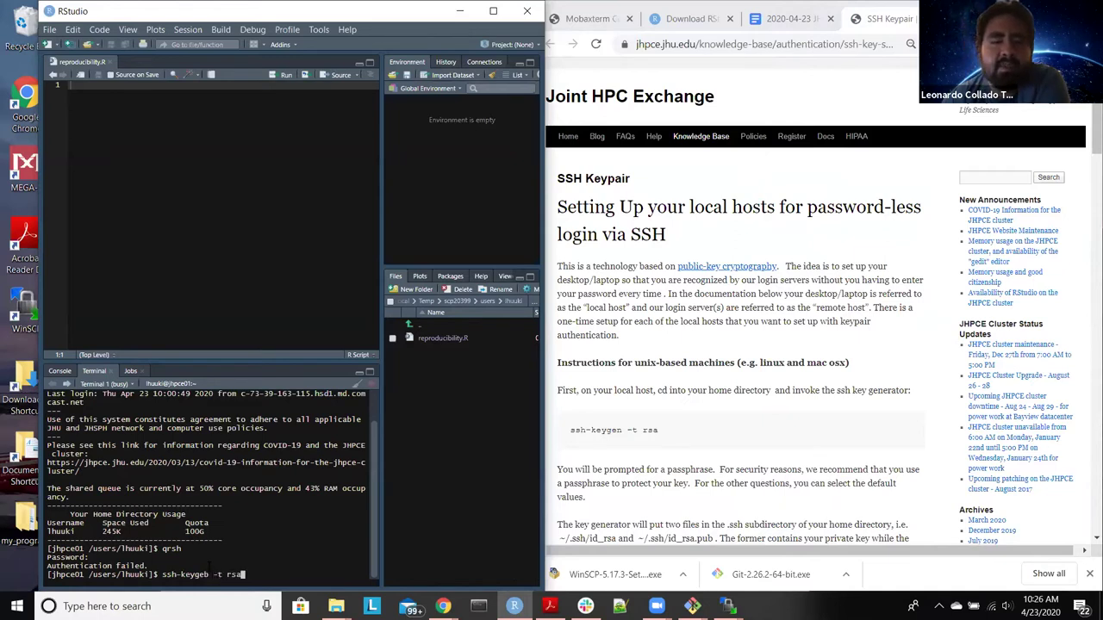
key("Left")
key("Left")
key("Left")
key("Left")
key("Left")
key("Left")
key("Left")
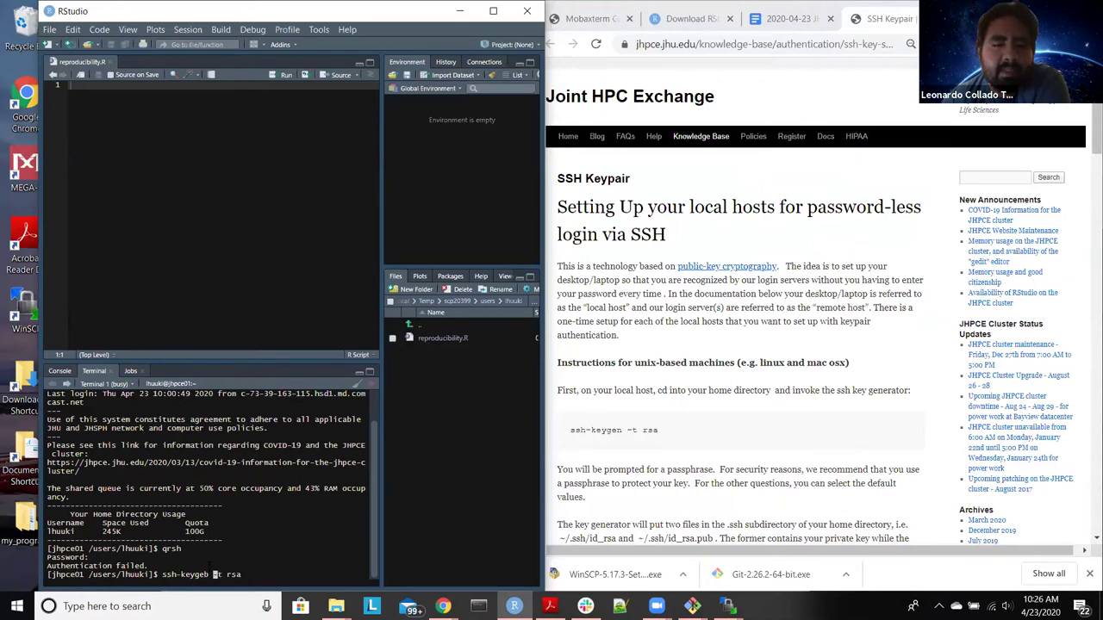
key("BackSpace")
type("n")
key("End")
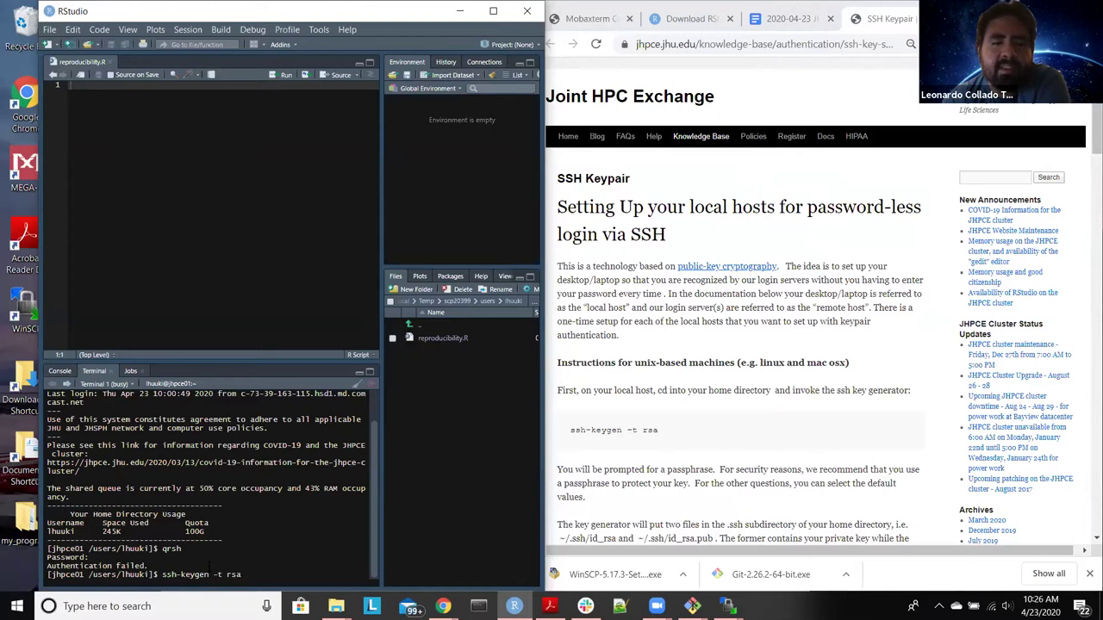
key("Return")
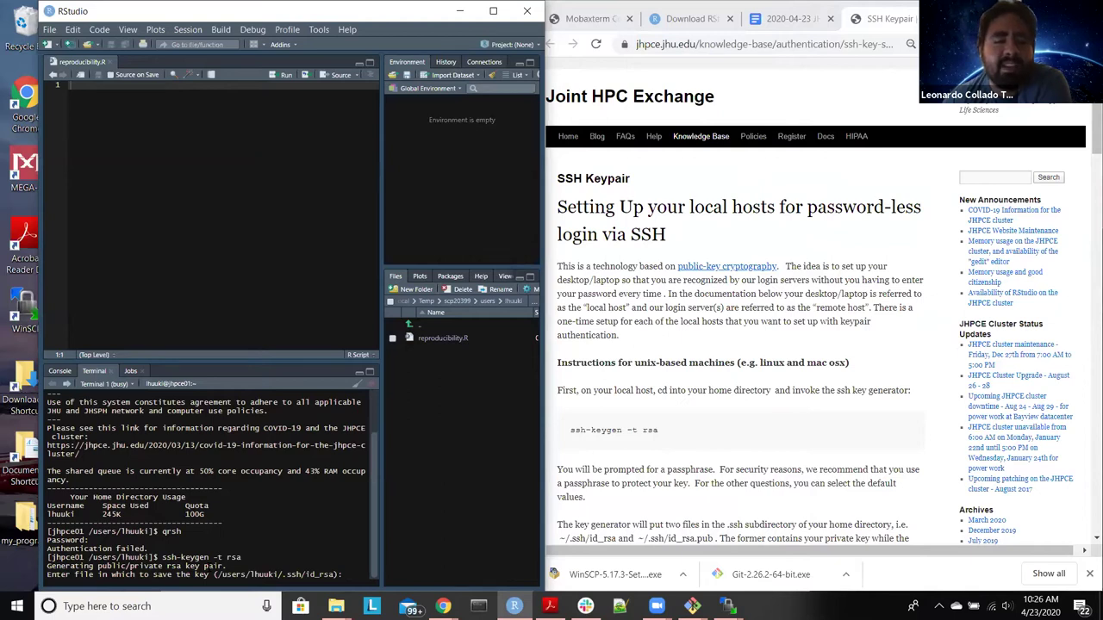
Step: Accept the default ~/.ssh/id_rsa location and leave the passphrase empty
key("Return")
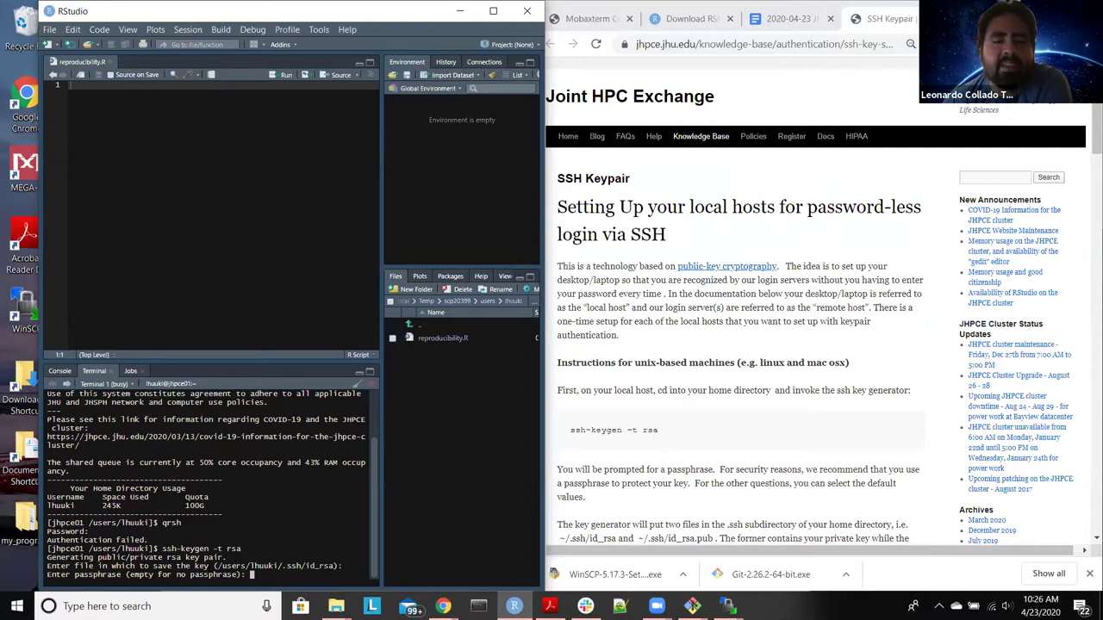
key("Return")
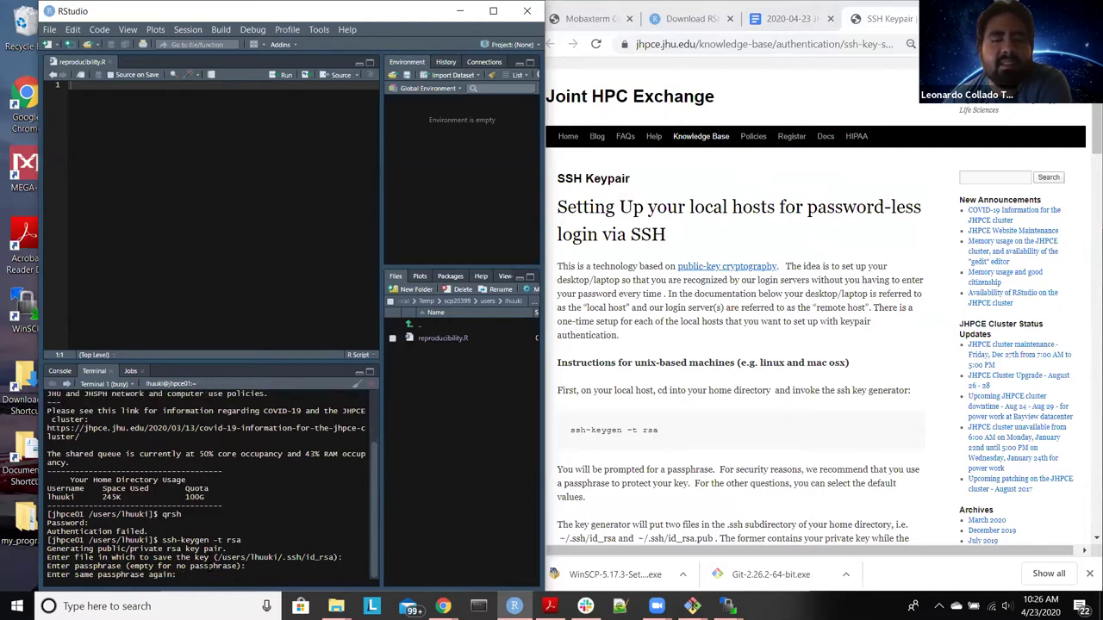
key("Return")
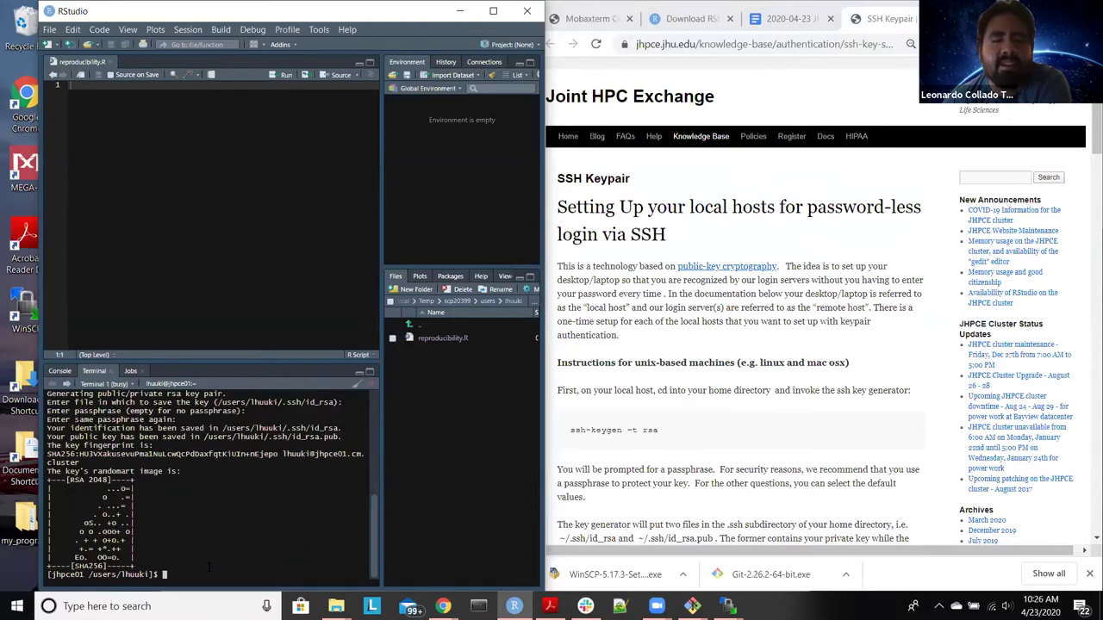
key("Return")
key("Return")
key("Return")
key("Return")
key("Return")
key("Return")
key("Return")
key("Return")
key("Return")
key("Return")
key("Return")
key("Return")
key("Return")
key("Return")
key("Return")
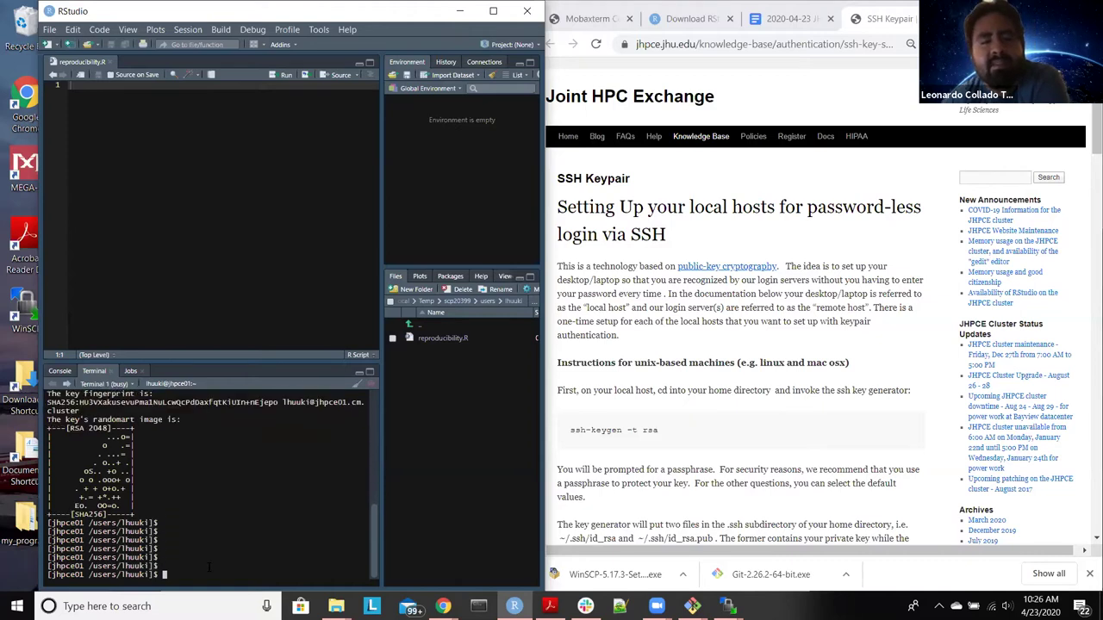
key("Return")
key("Return")
key("Return")
key("Return")
key("Return")
key("Return")
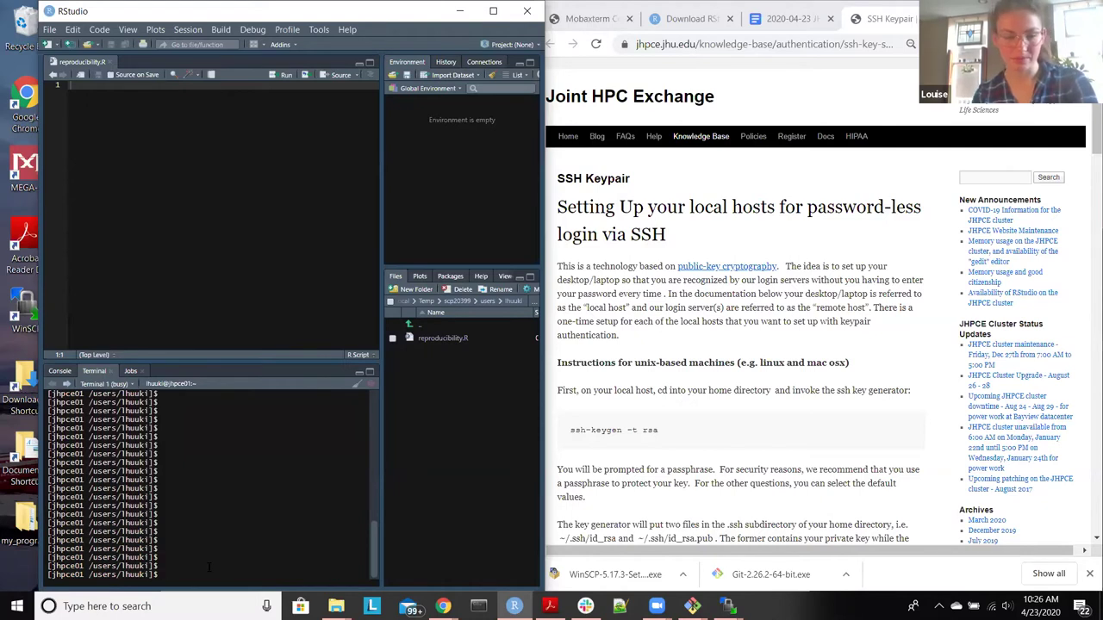
Step: Run qrsh, then suspend its pending password prompt with Ctrl+Z
type("c")
type("rsh")
key("Return")
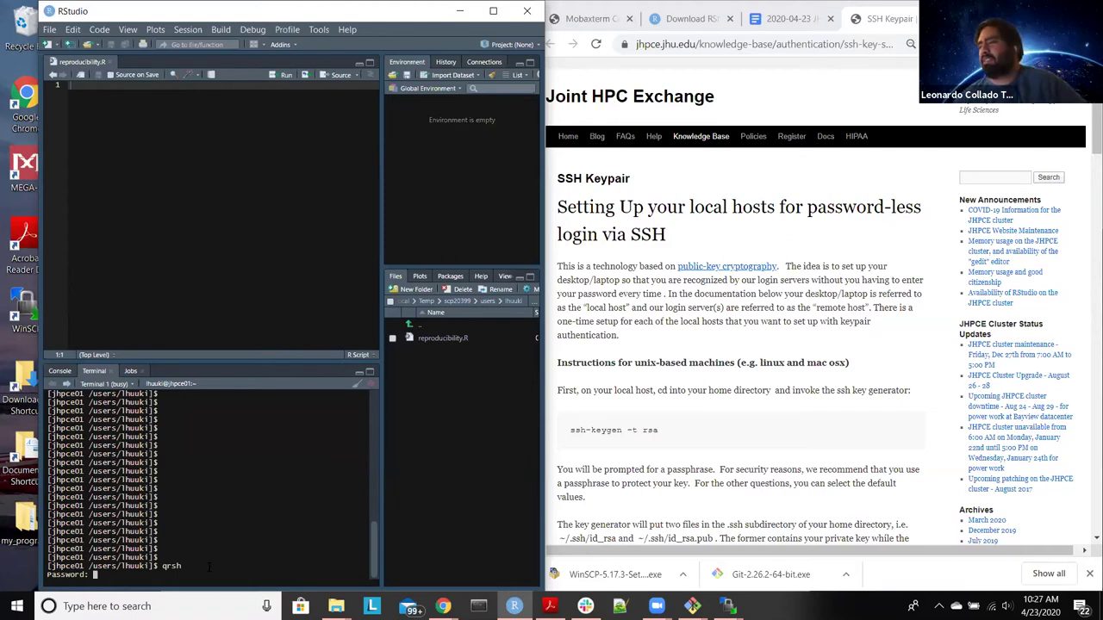
key("ctrl+z")
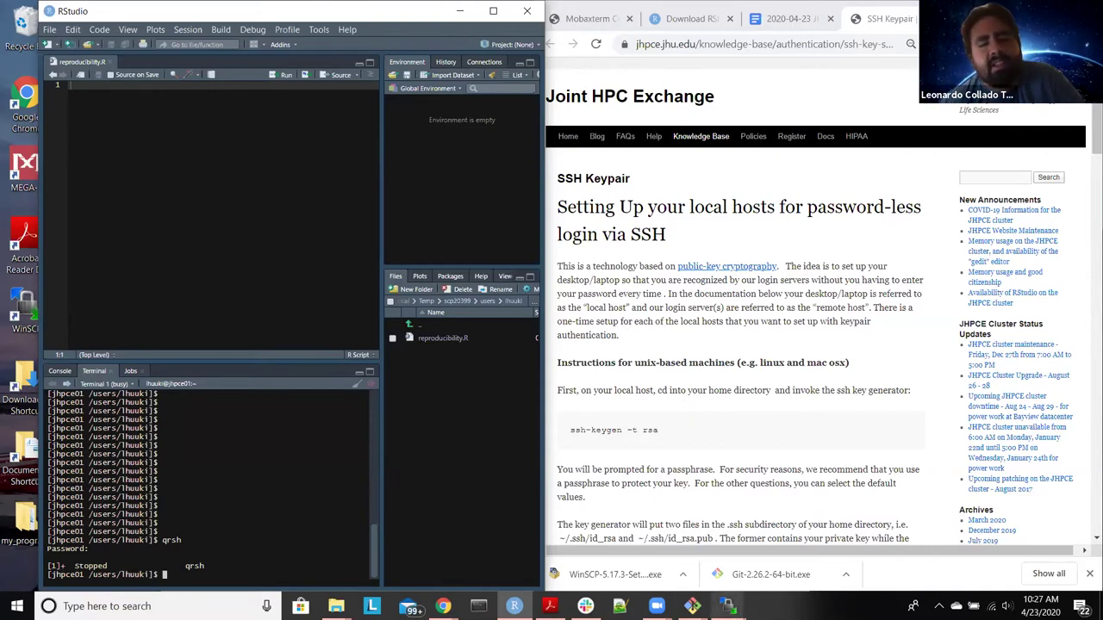
left_click(728, 606)
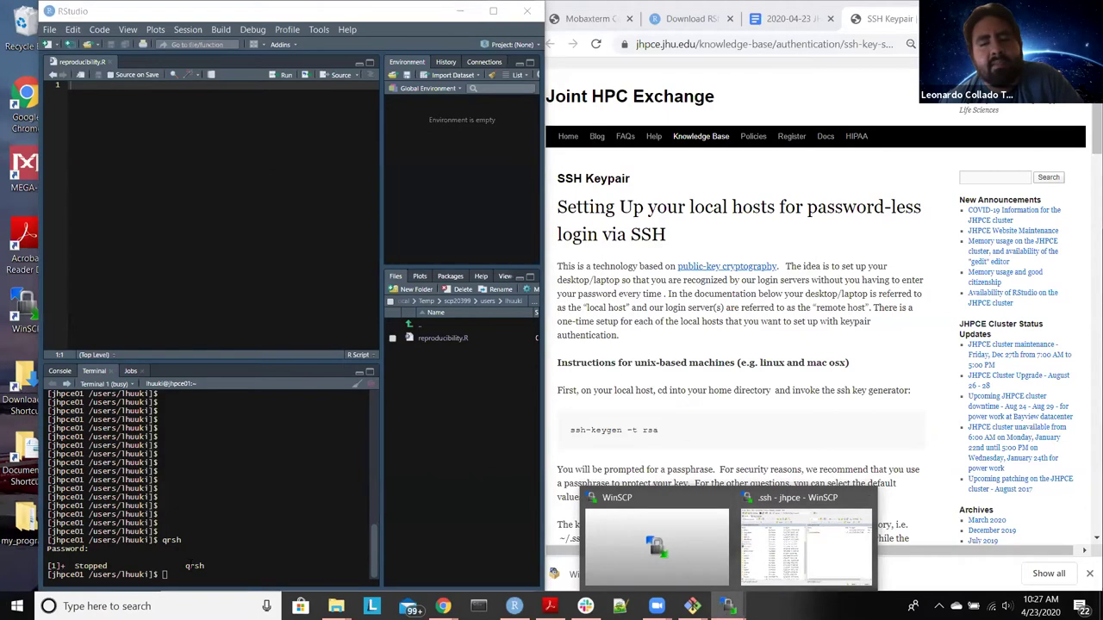
left_click(292, 556)
Step: Create an empty config file in ~/.ssh using cd .ssh and touch config
type("cd ")
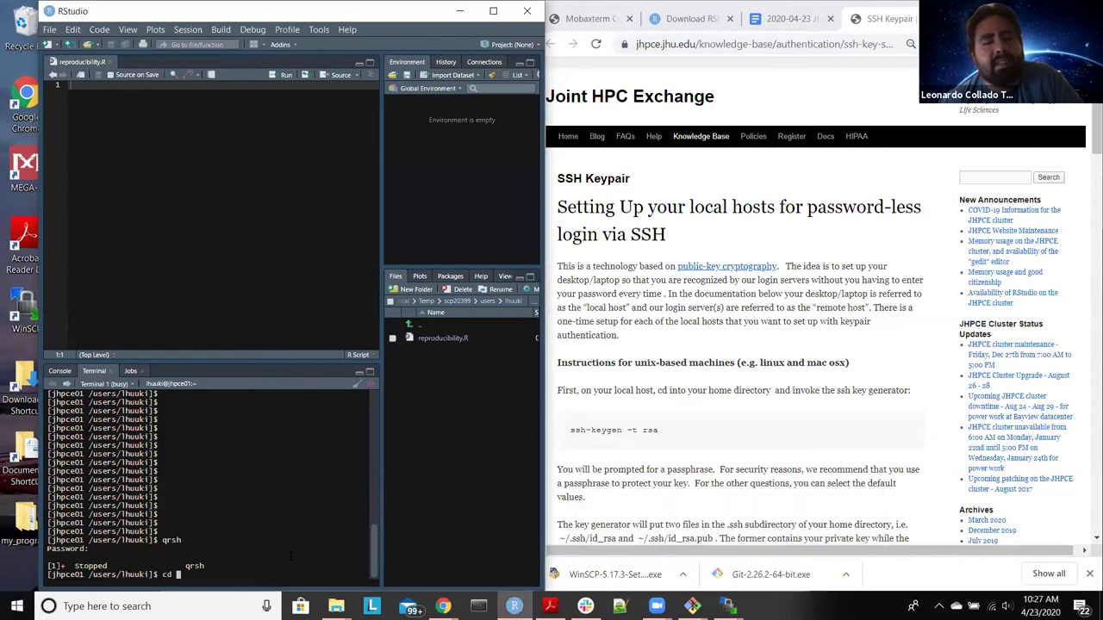
type(".ssh")
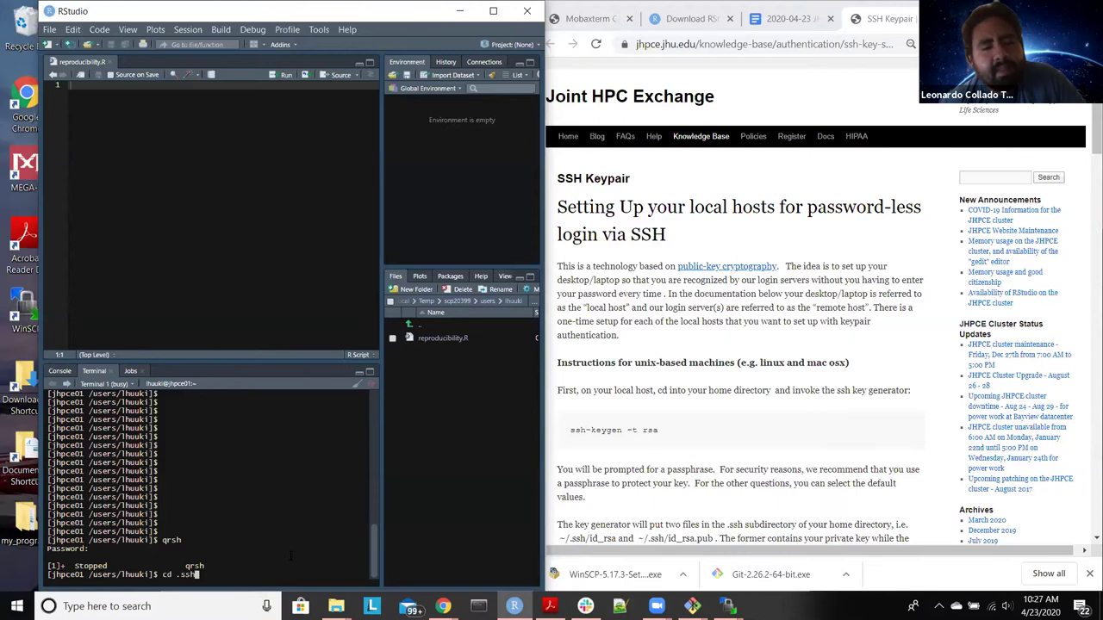
key("Return")
type("touch ")
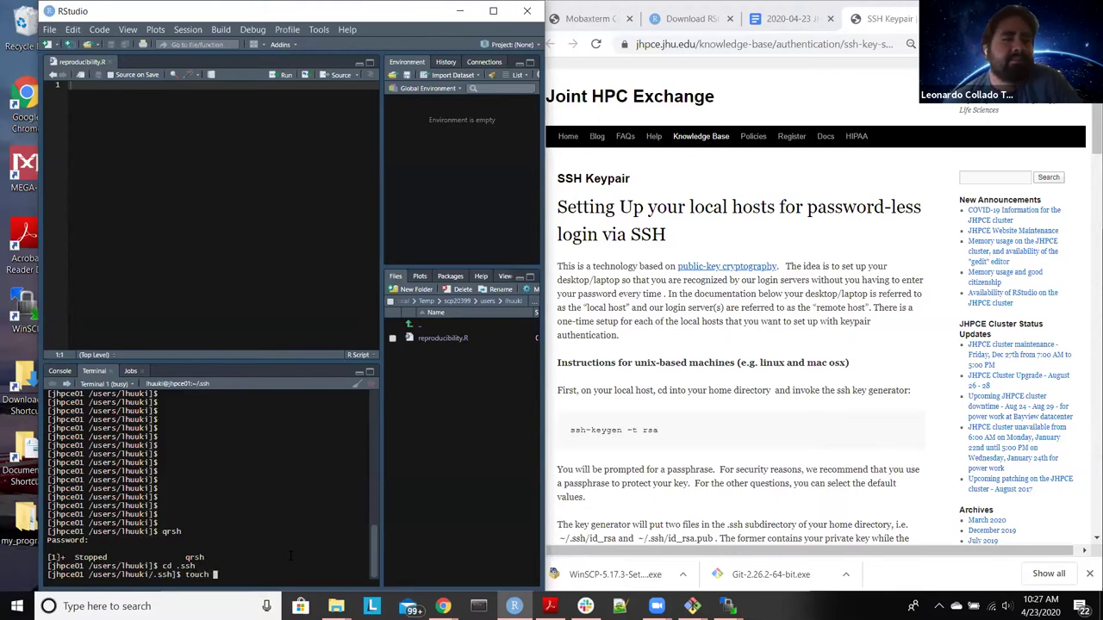
type("config")
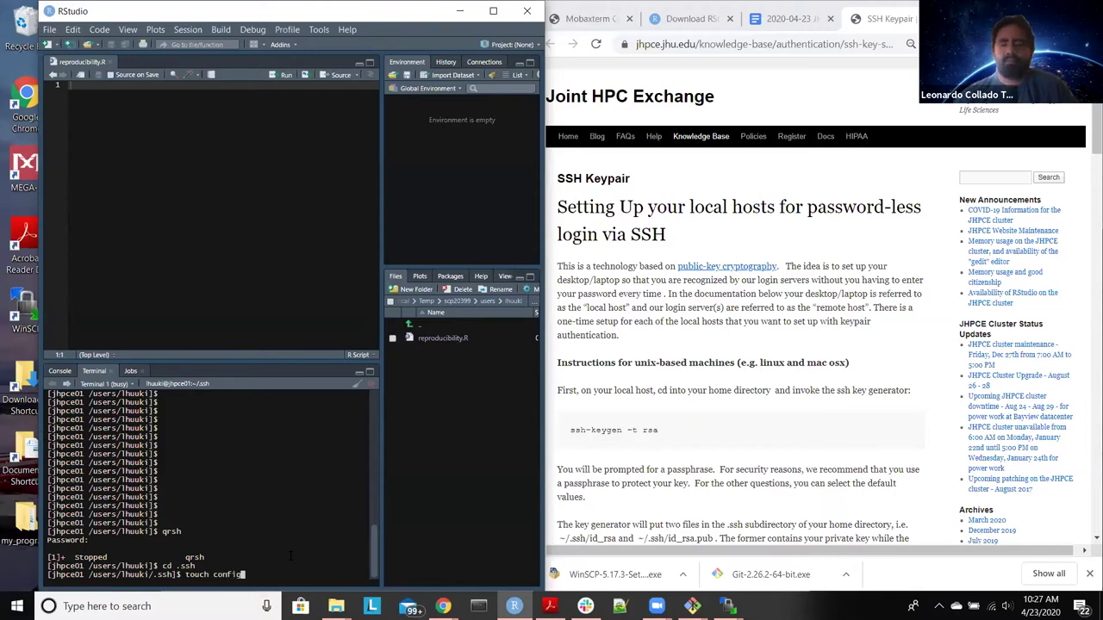
key("Return")
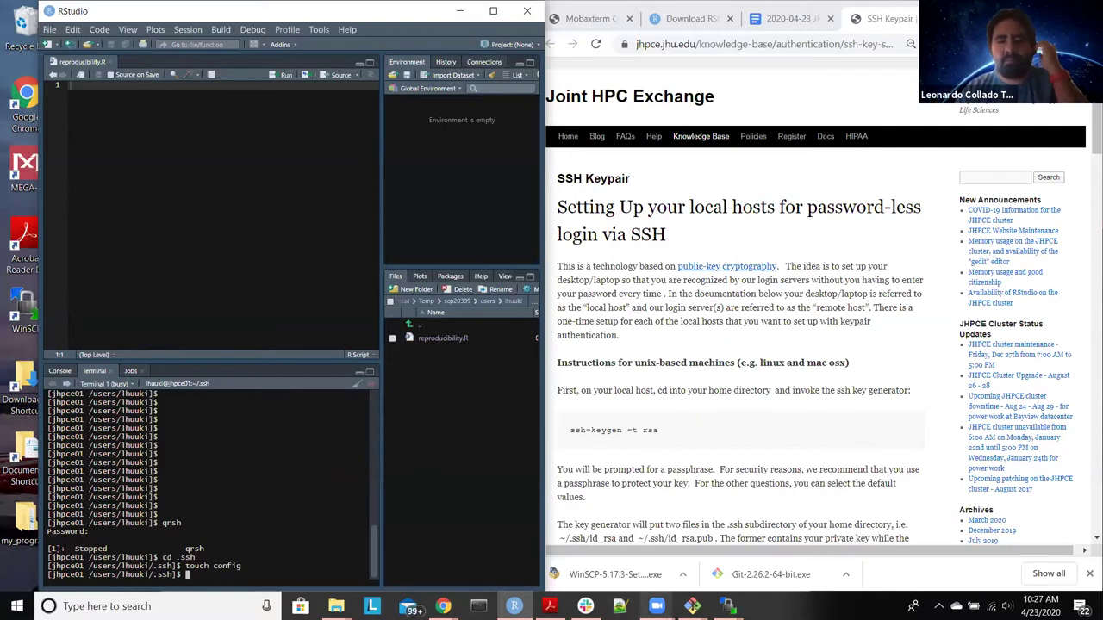
left_click(728, 605)
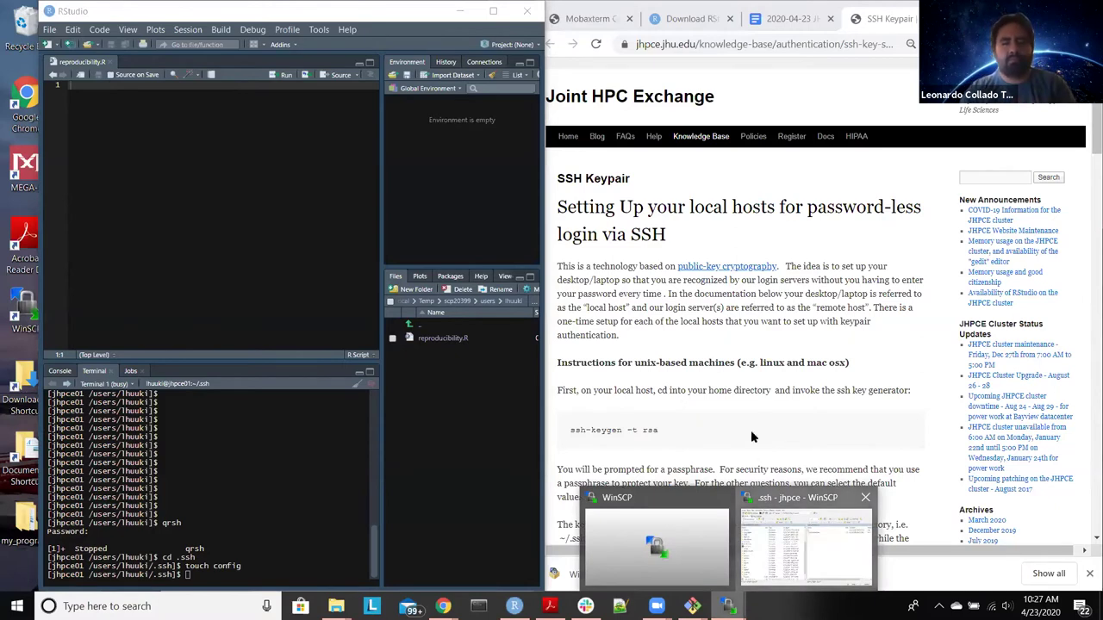
left_click(806, 549)
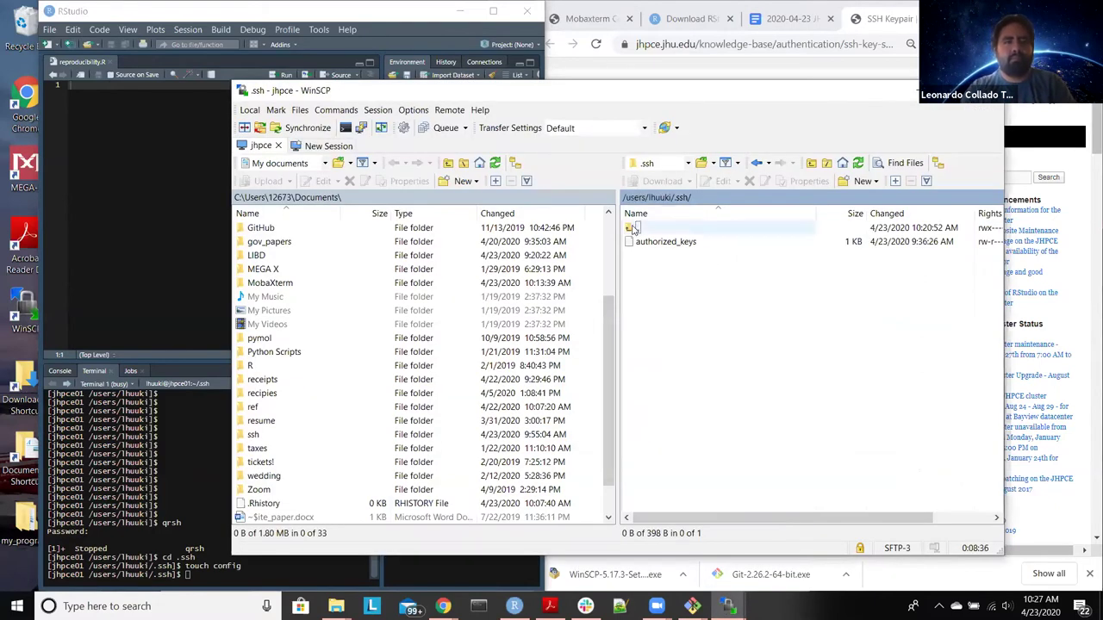
Step: Refresh the remote .ssh panel, open config to confirm it is empty, and minimise WinSCP
left_click(858, 163)
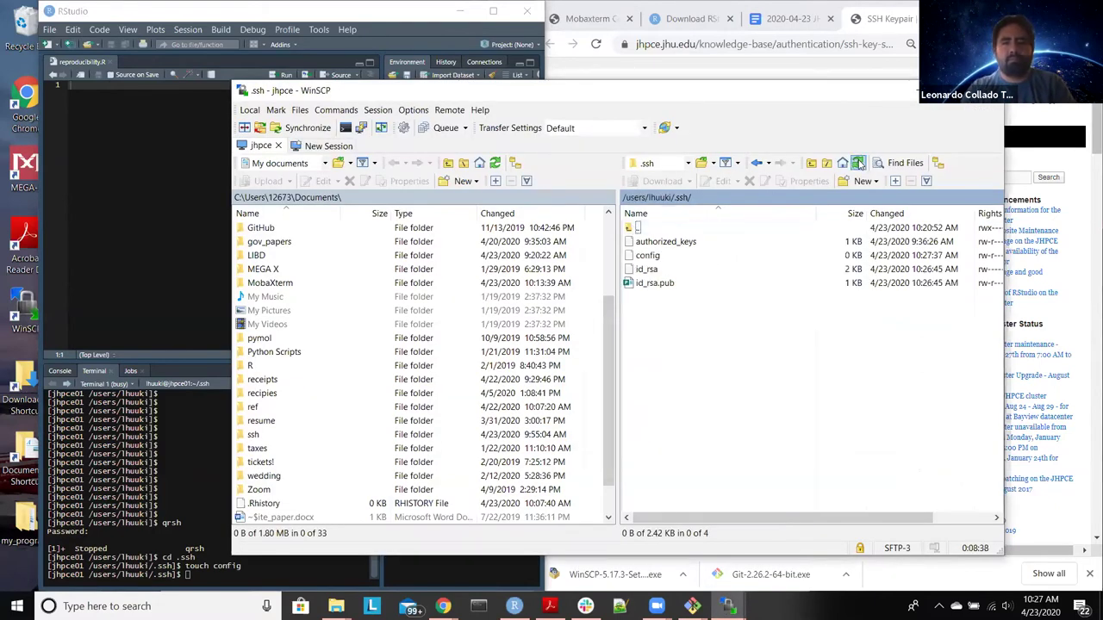
left_click(670, 256)
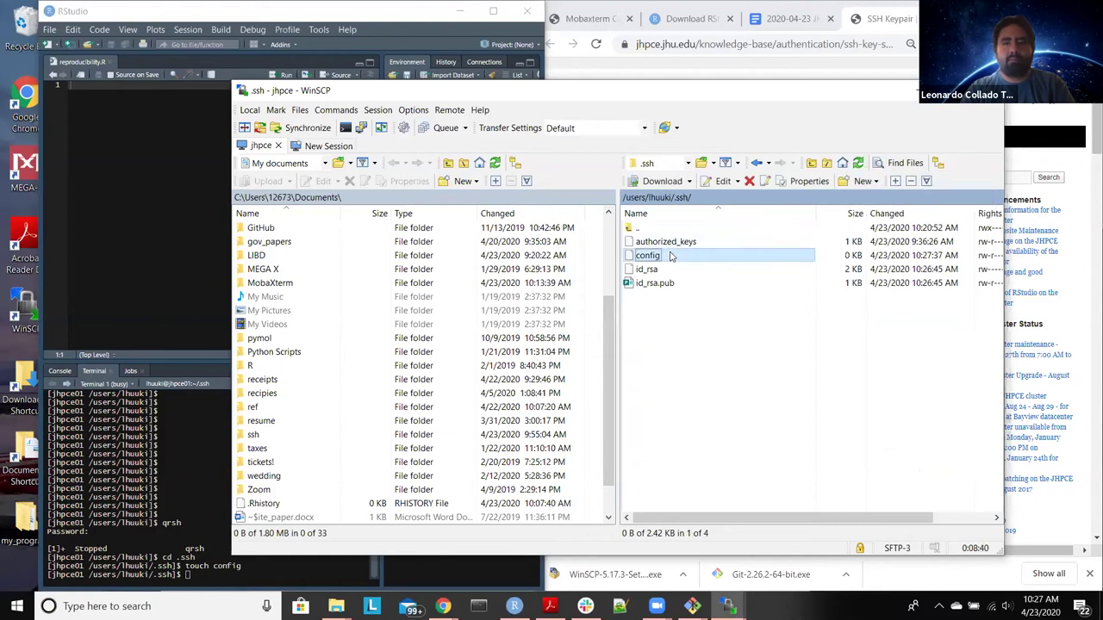
double_click(675, 255)
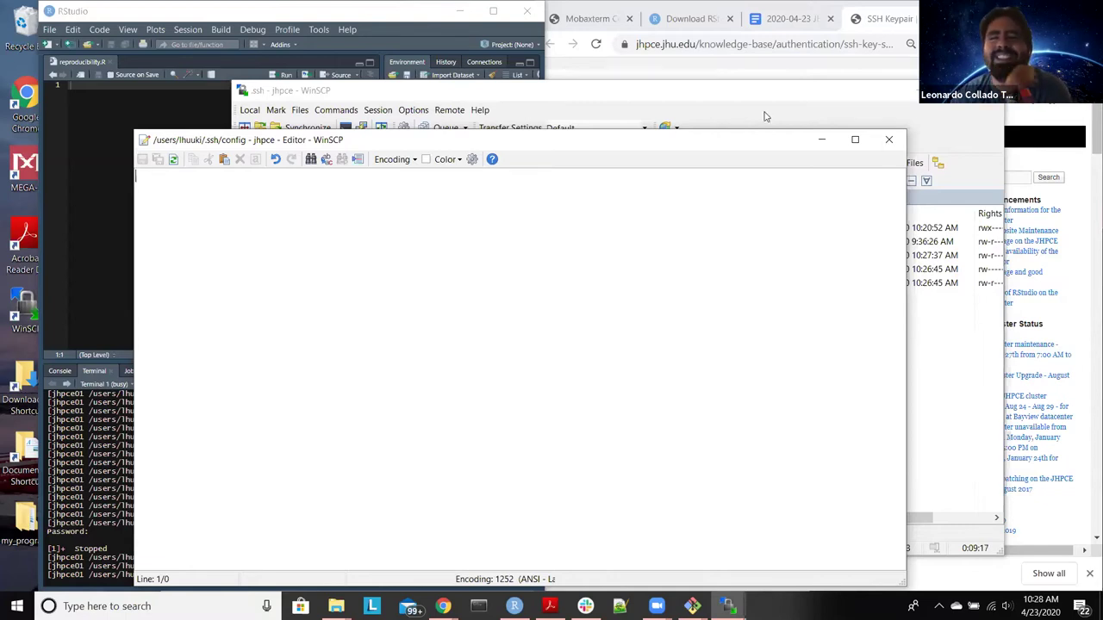
key("Escape")
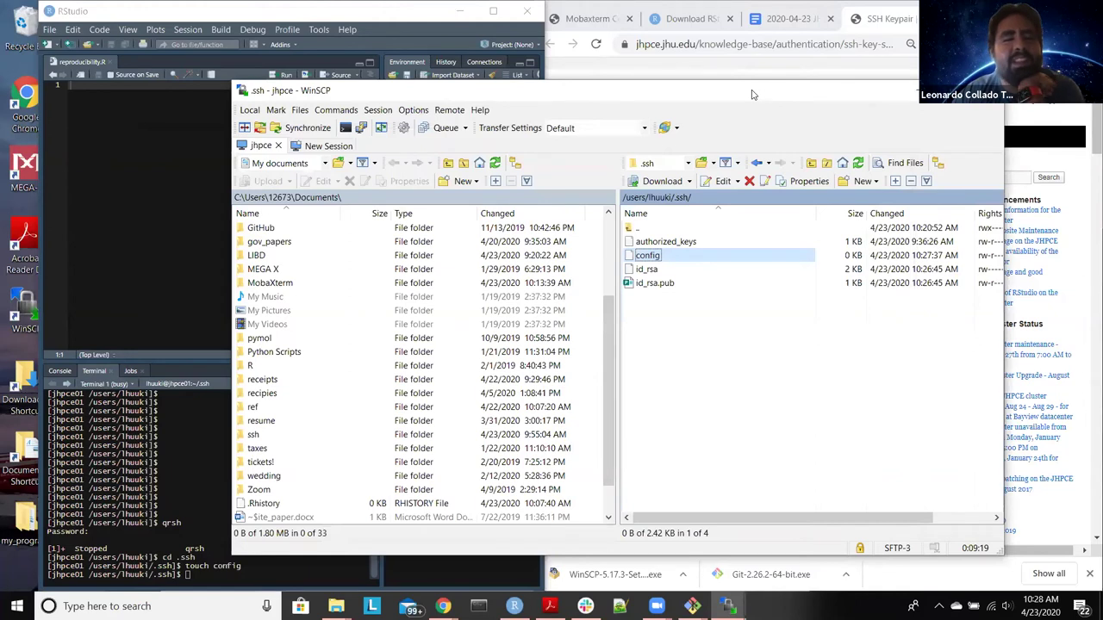
left_click_drag(766, 95, 697, 102)
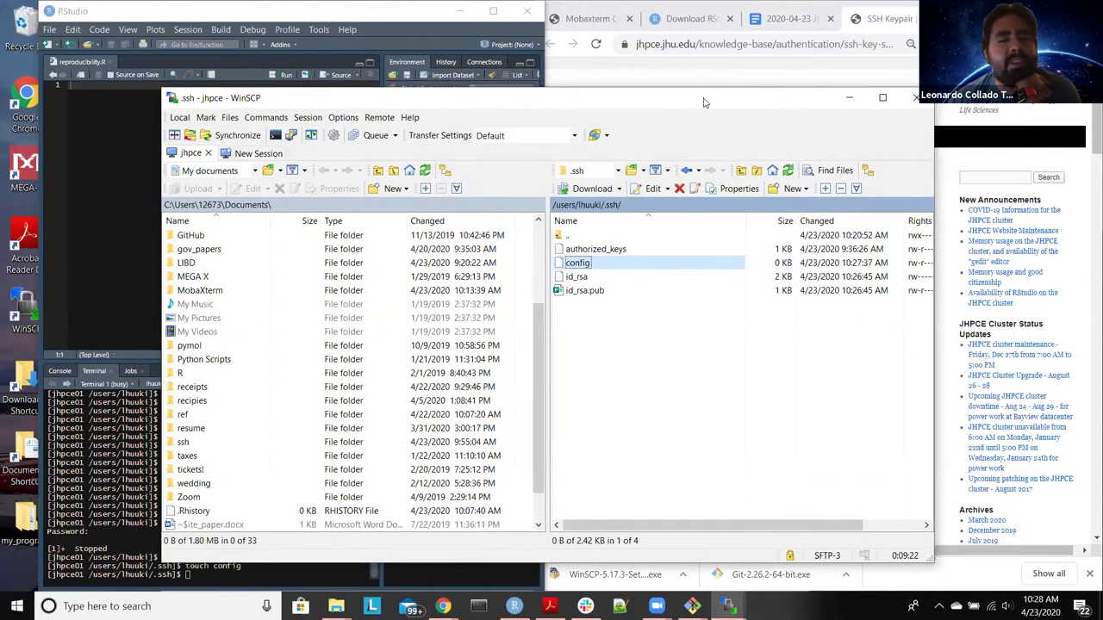
key("XF86AudioLowerVolume")
key("XF86AudioLowerVolume")
key("XF86AudioLowerVolume")
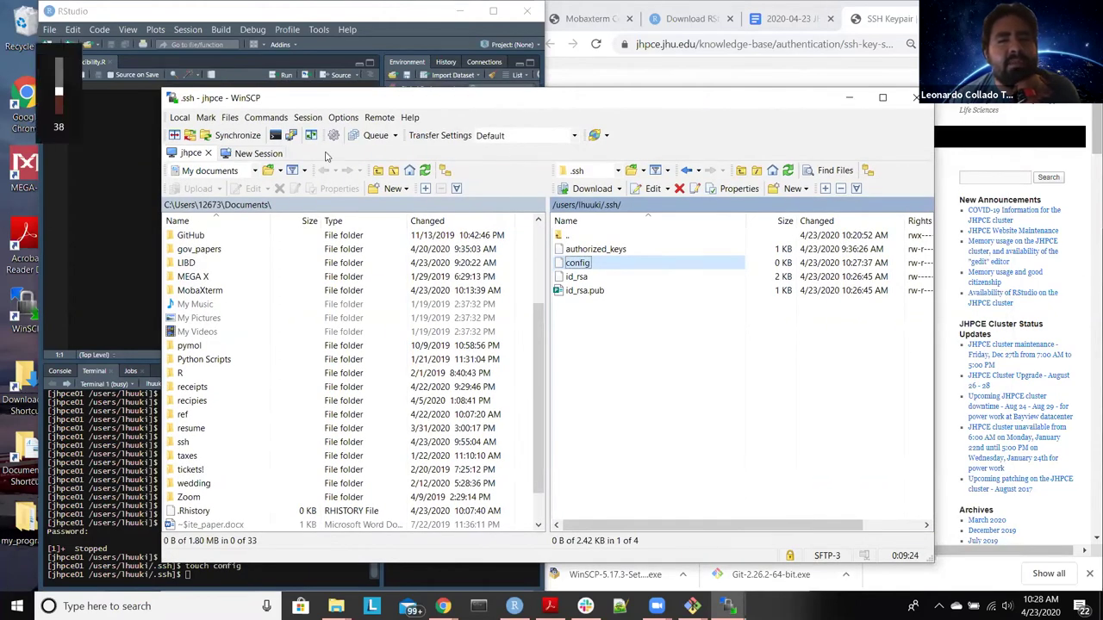
left_click(849, 98)
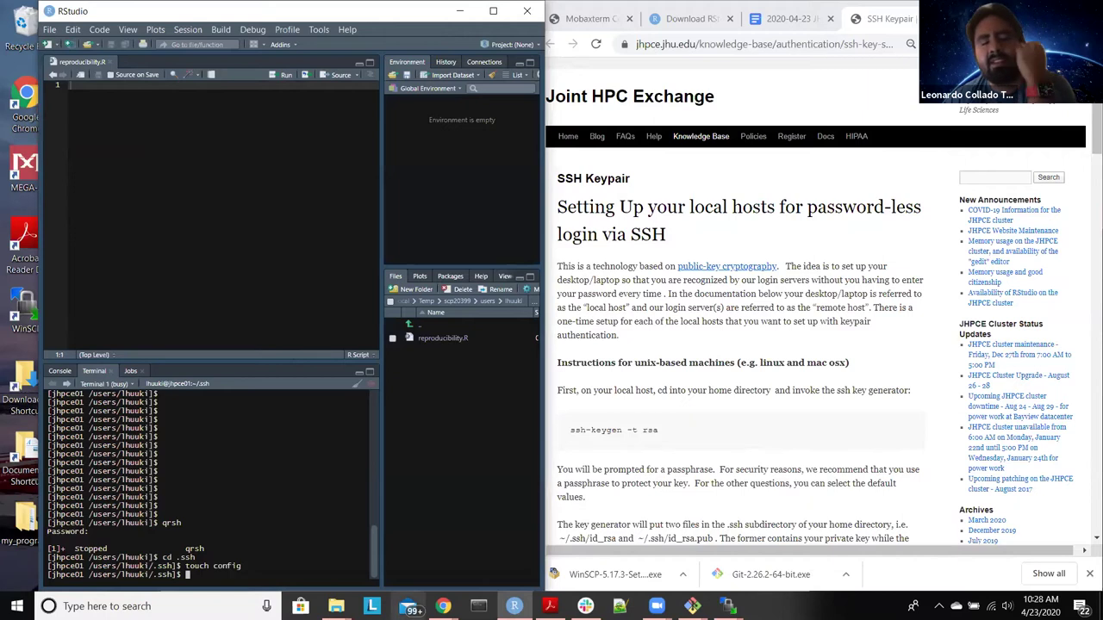
Step: Exit the cluster twice and reconnect to it with ssh
type("exit")
key("Return")
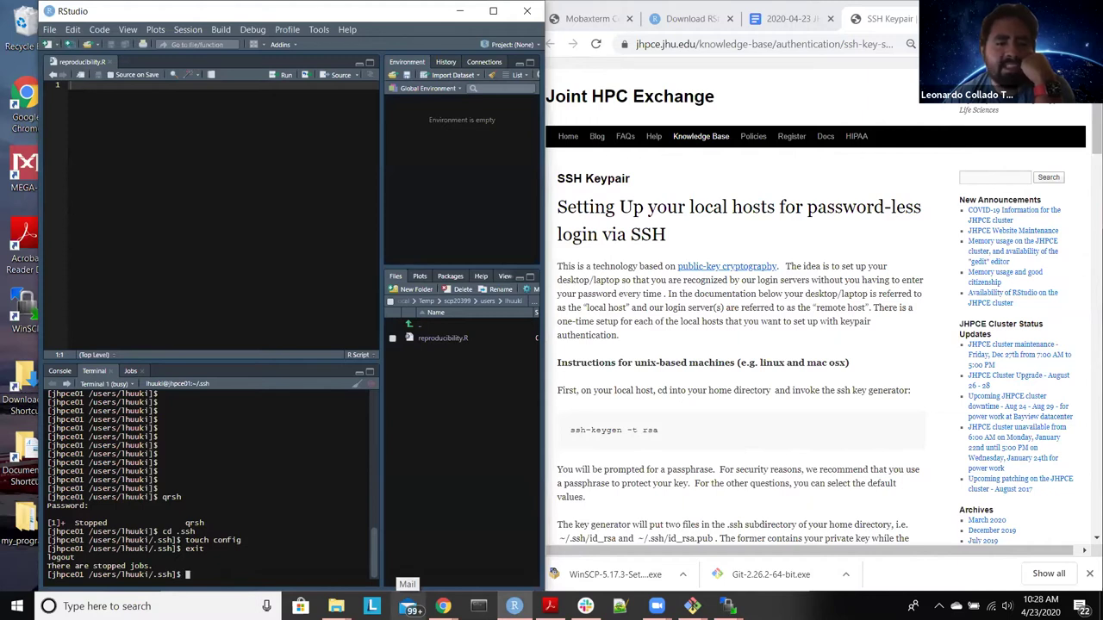
type("exit")
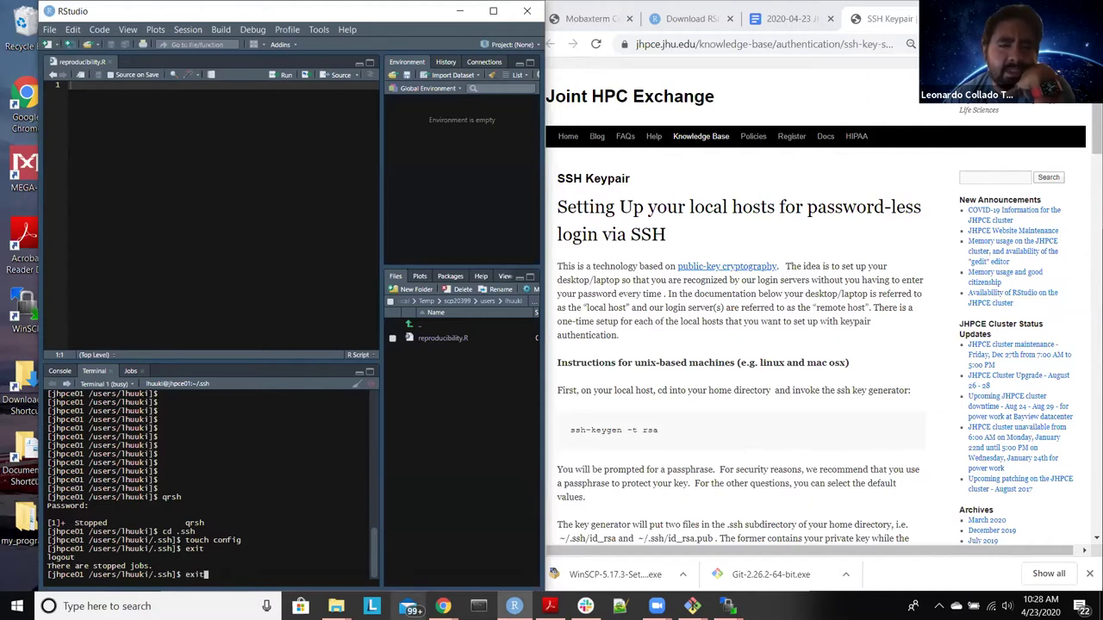
key("Return")
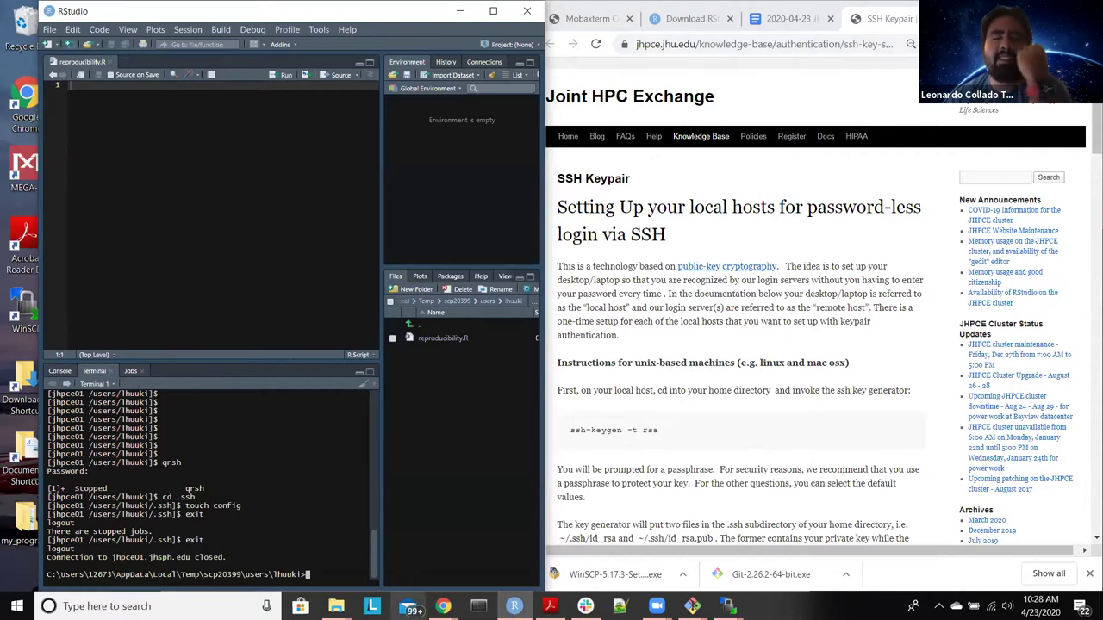
type("ssh j")
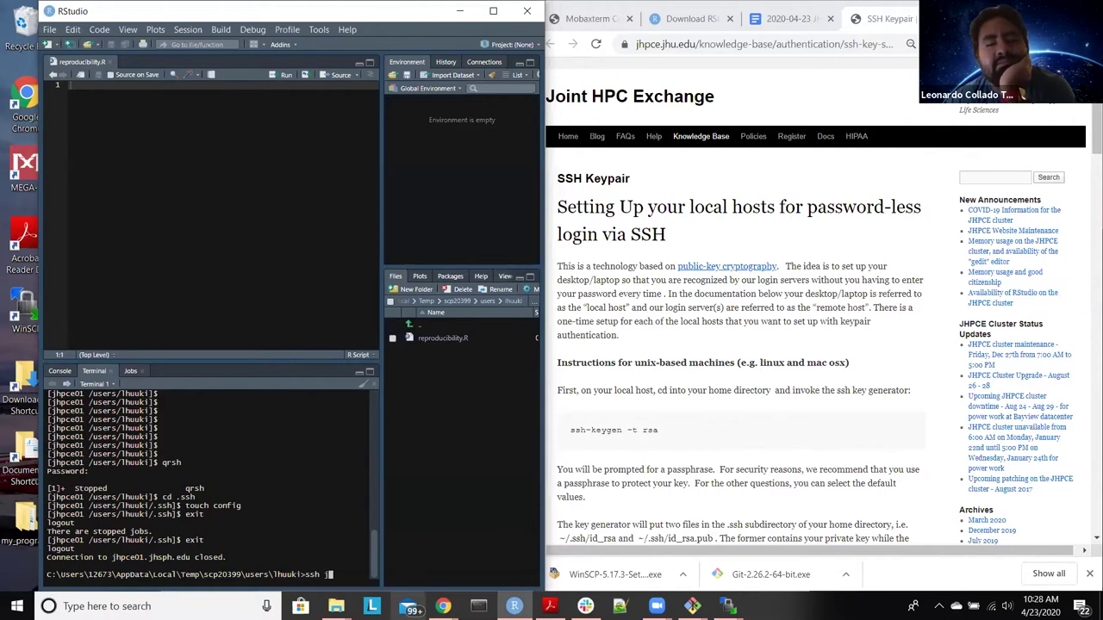
key("Return")
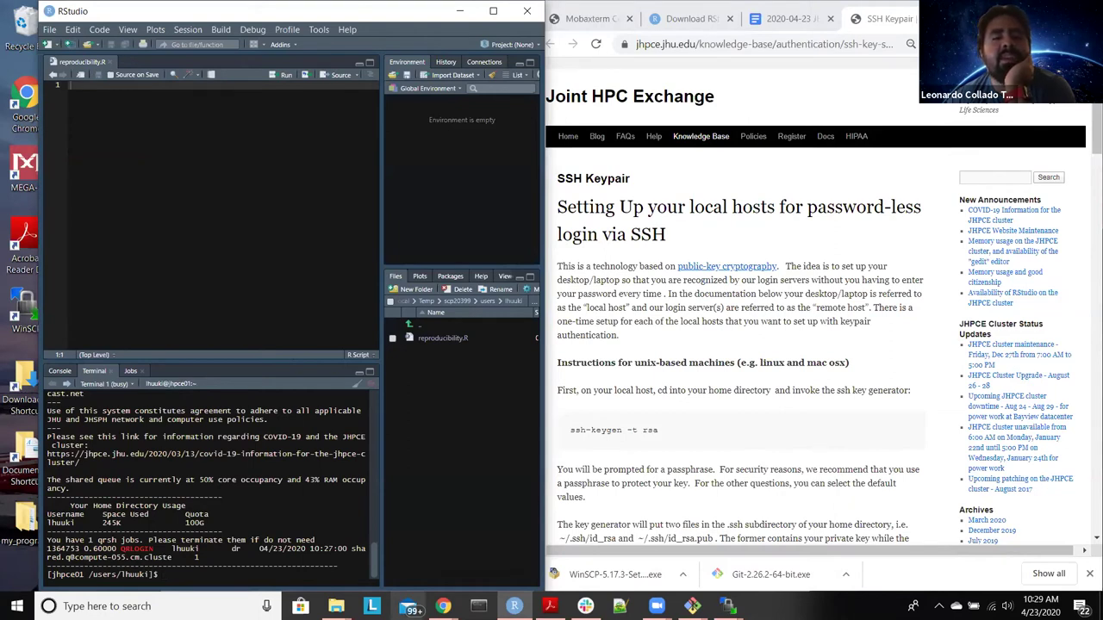
Step: Run qrsh and enter the password at both prompts
type("qrsh")
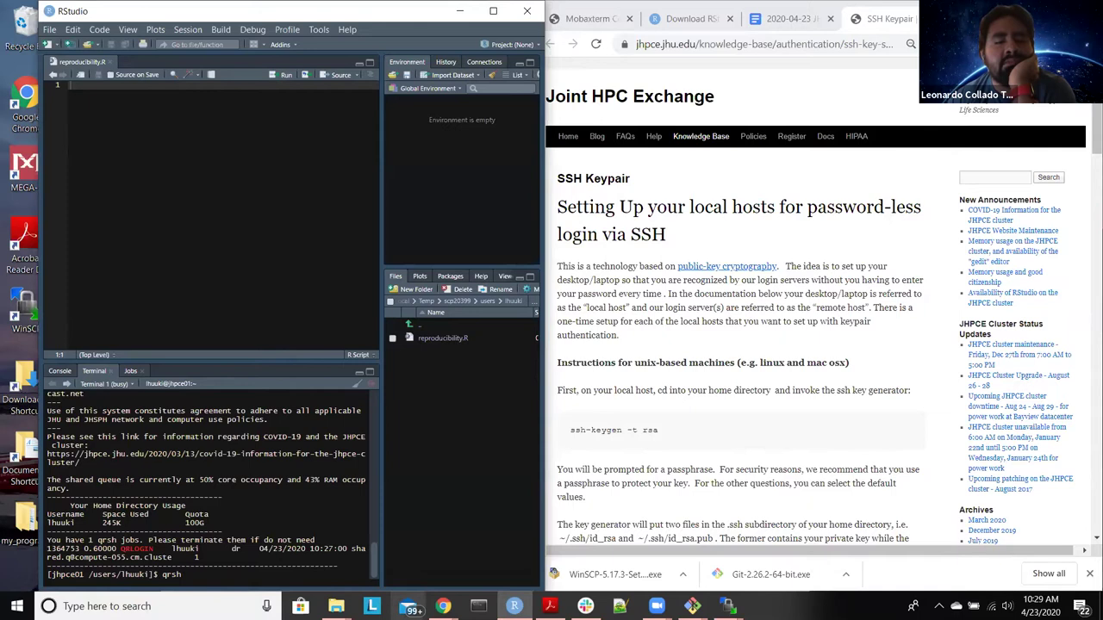
key("Return")
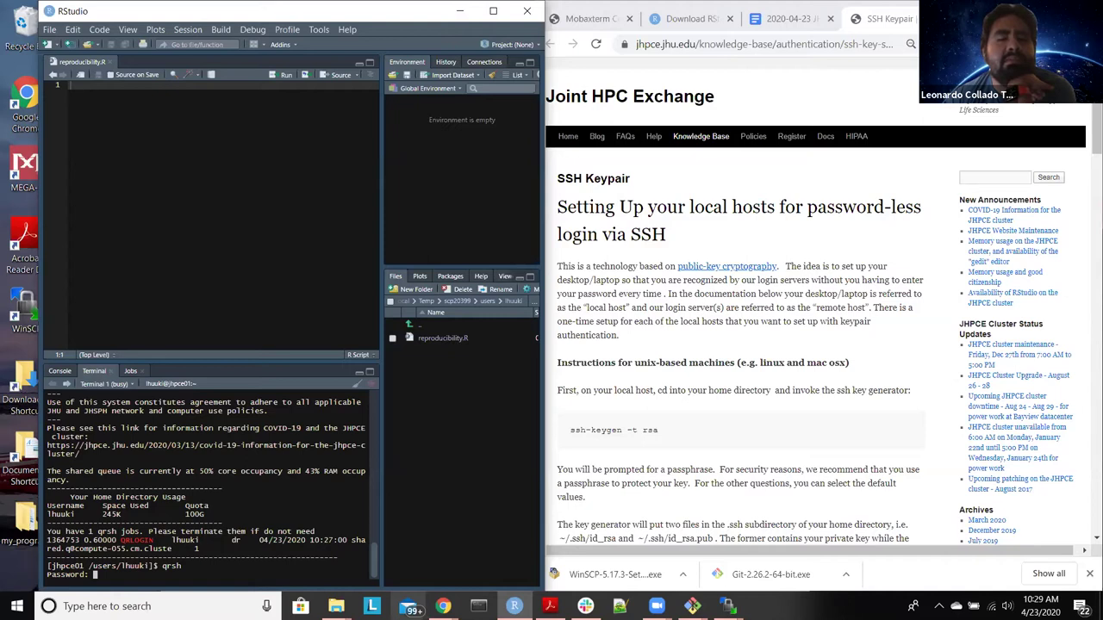
key("Return")
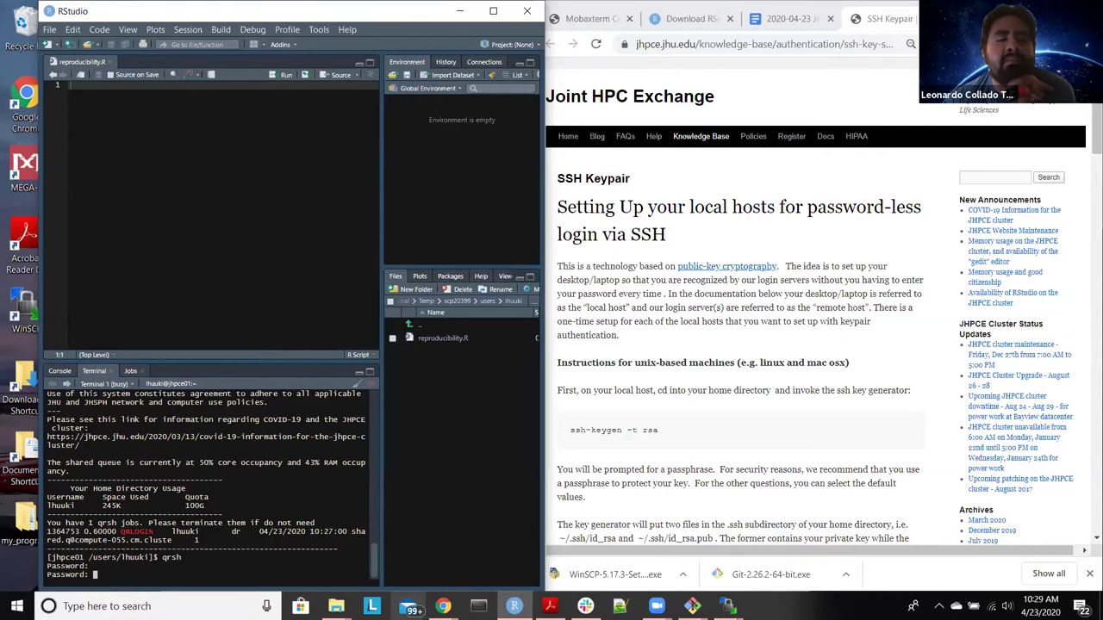
key("Return")
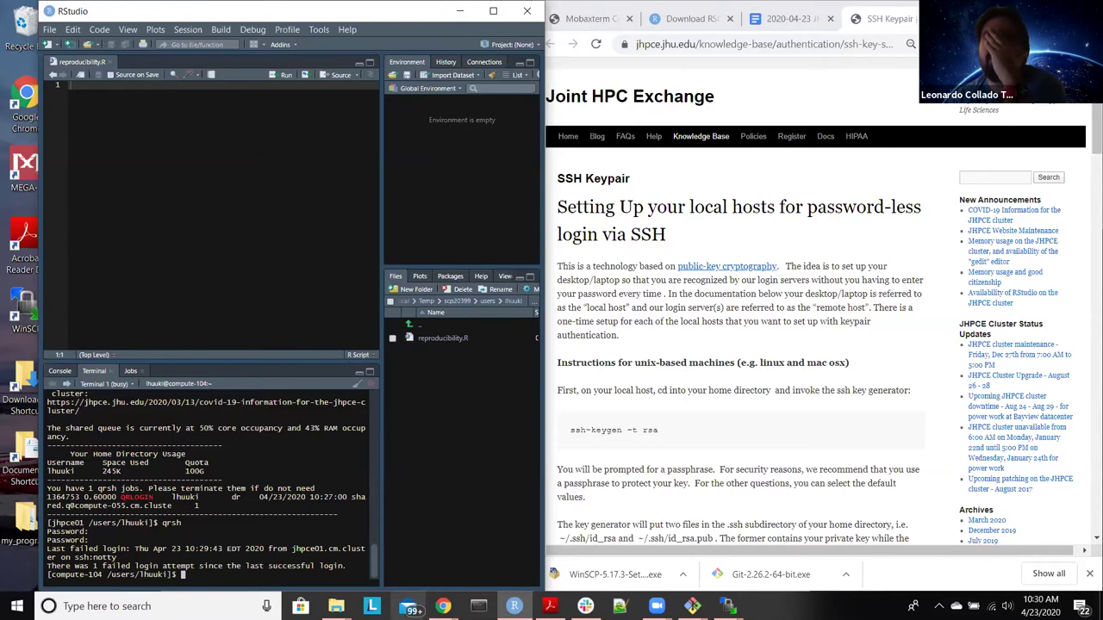
Step: Move into ~/.ssh on the node and list its files with ls and ls -l
type("cd .ss")
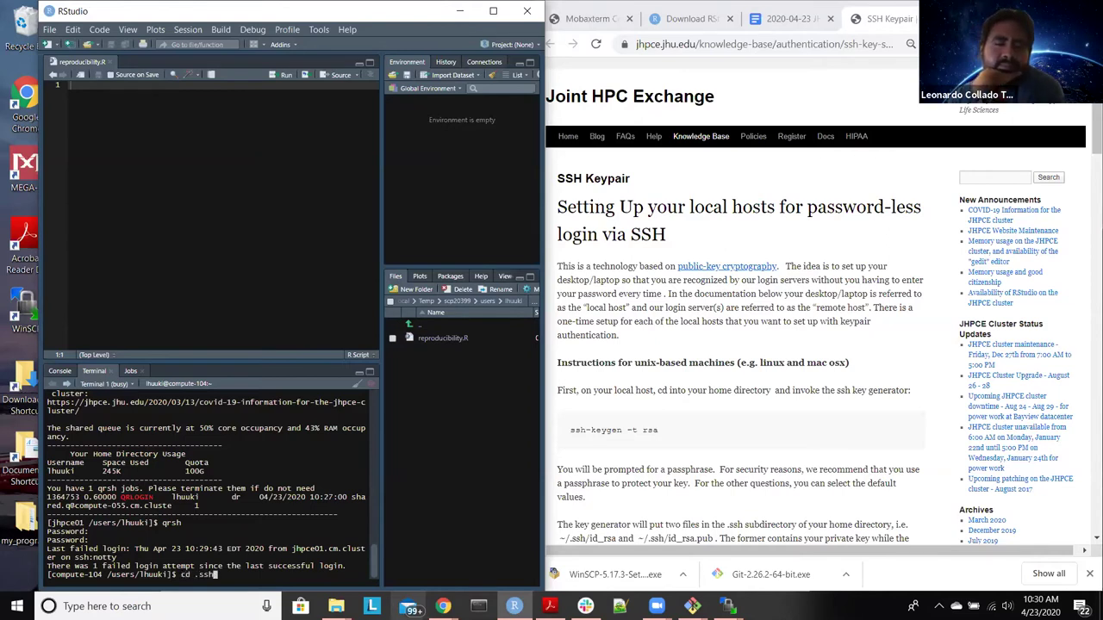
type("h")
key("Return")
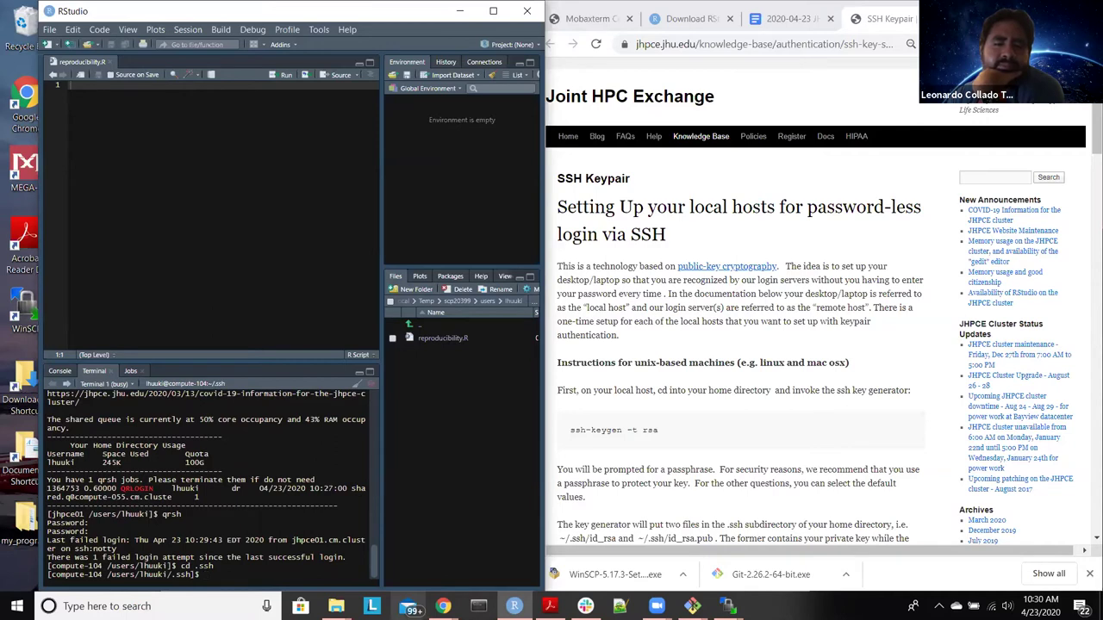
type("ls")
key("Return")
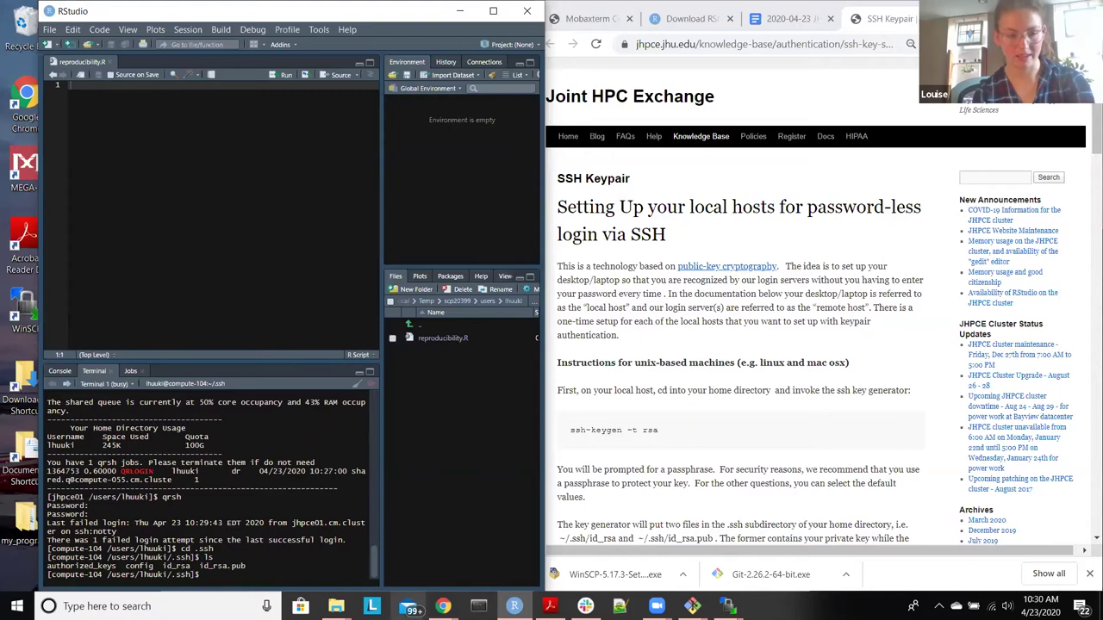
type("ls -")
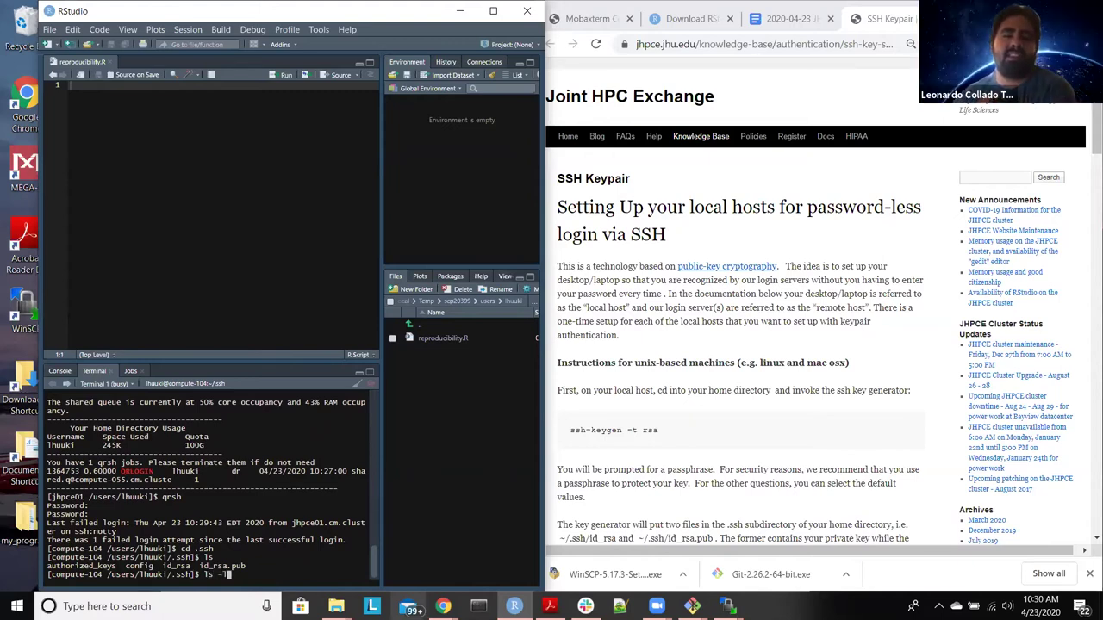
type("lh")
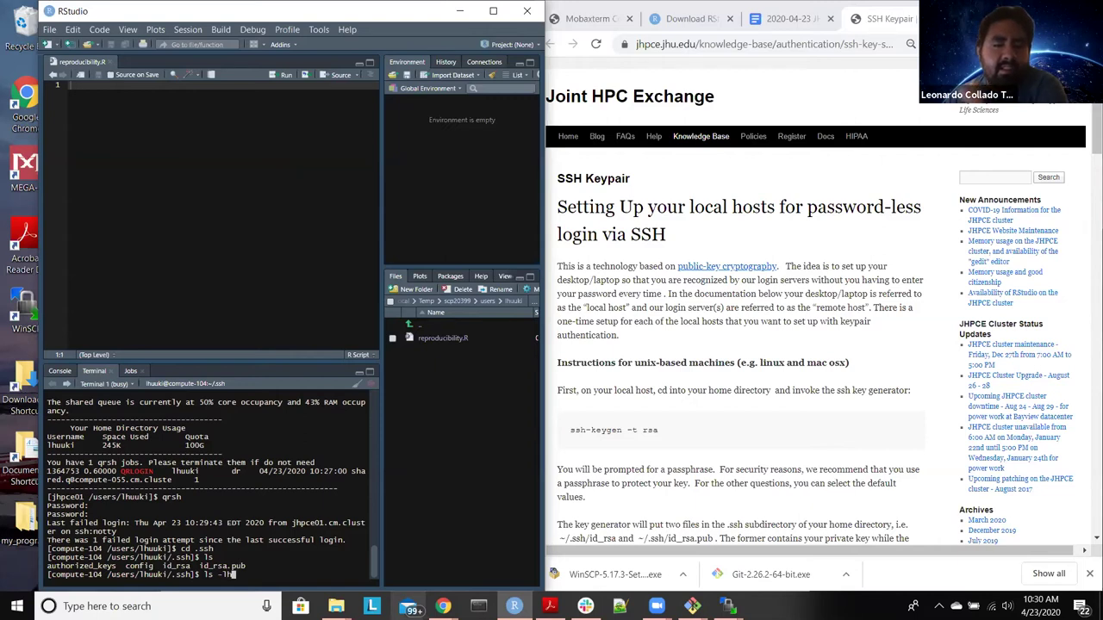
key("Return")
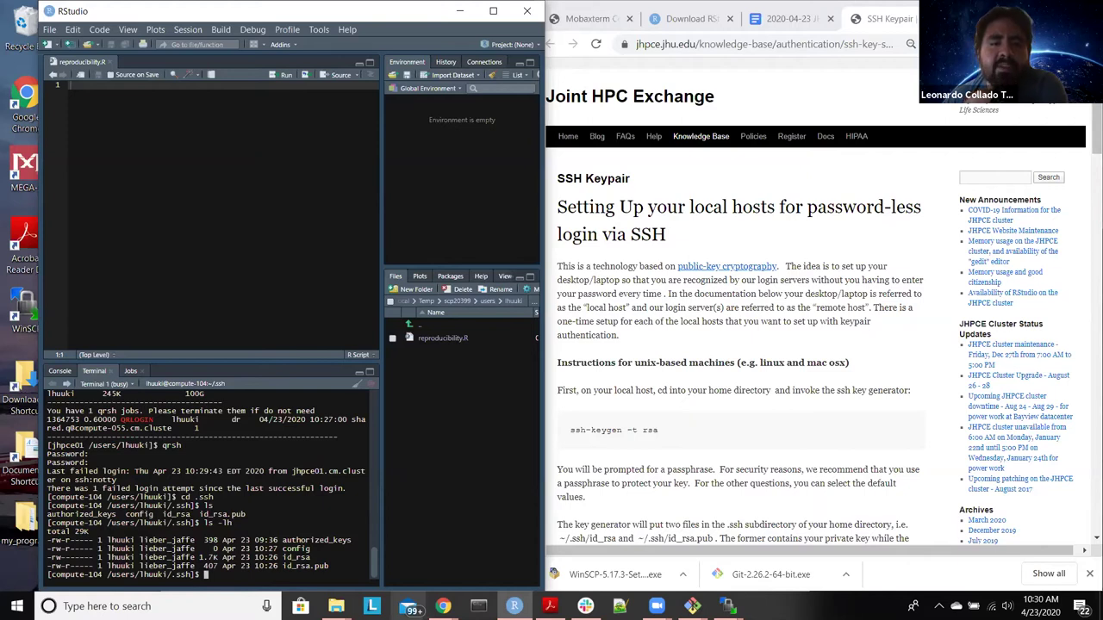
Step: Rerun the listing as ls -lha to include hidden entries
key("Up")
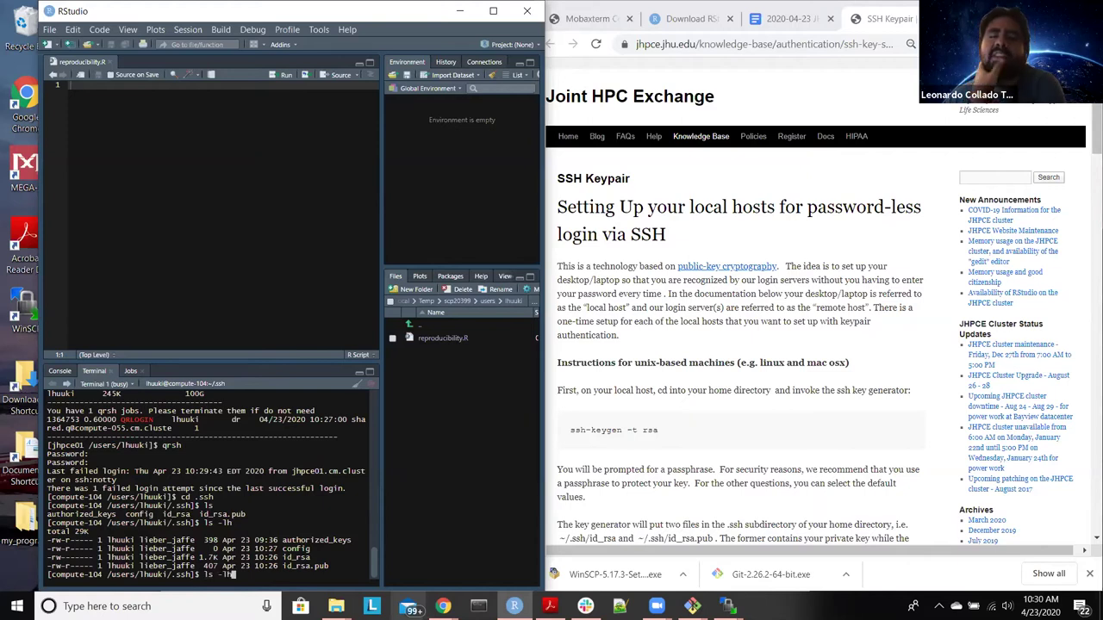
key("BackSpace")
key("BackSpace")
key("BackSpace")
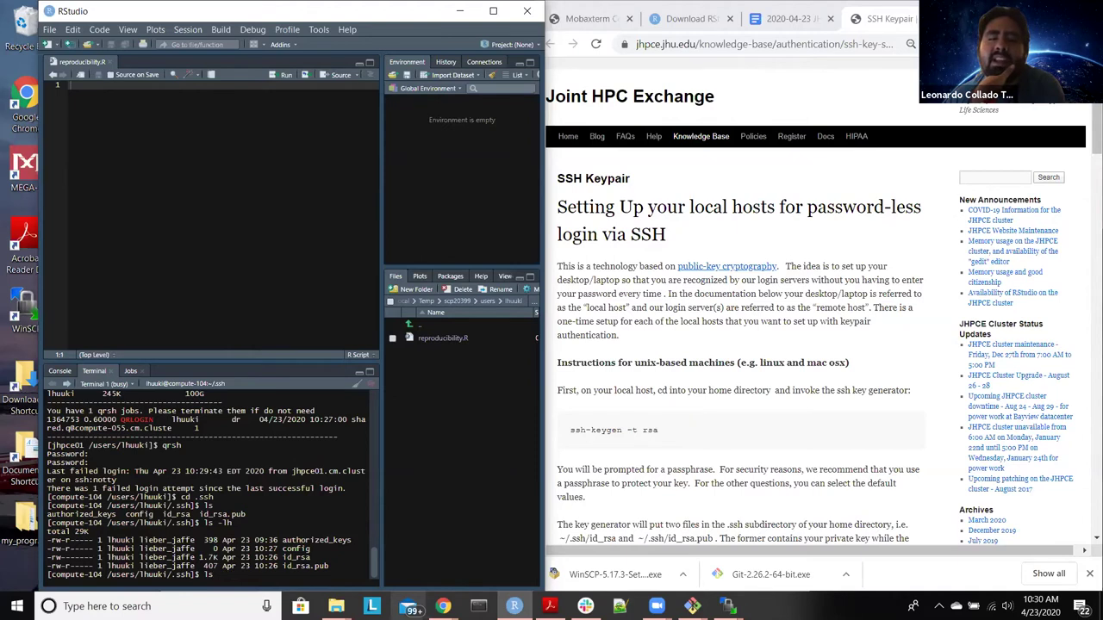
type("-lh")
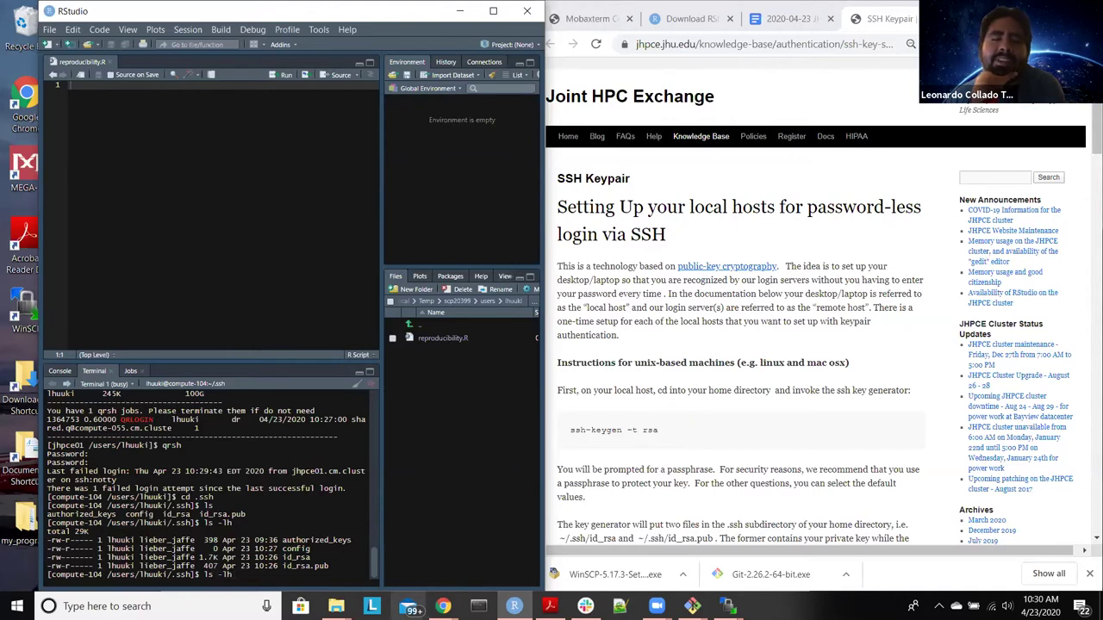
type("a")
key("Return")
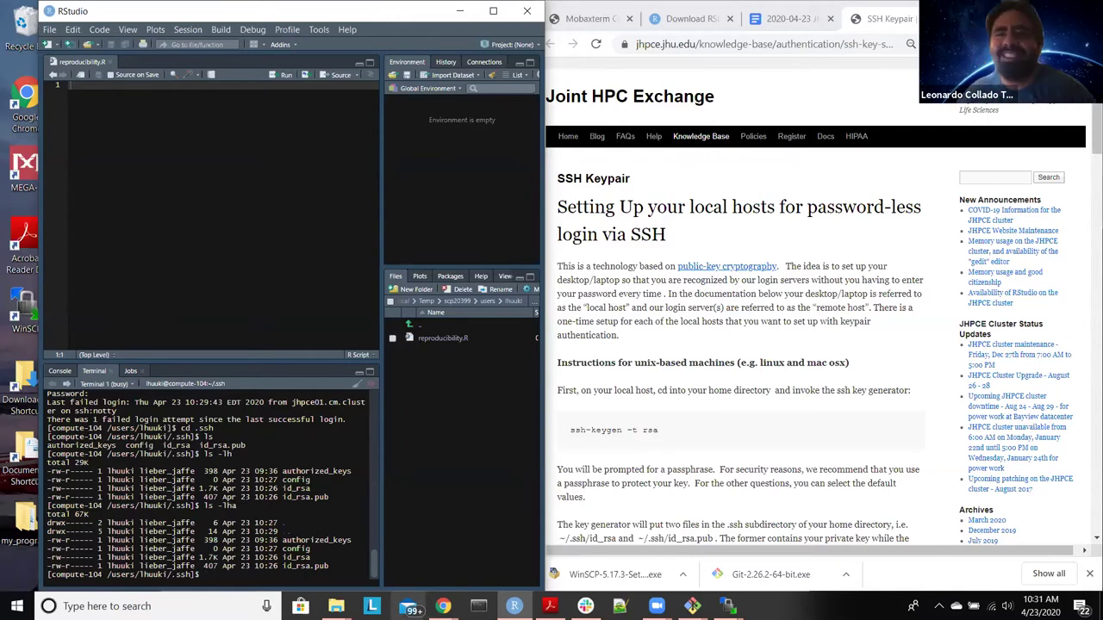
Step: In WinSCP's remote .ssh folder, open id_rsa.pub to view its public key
mouse_move(728, 605)
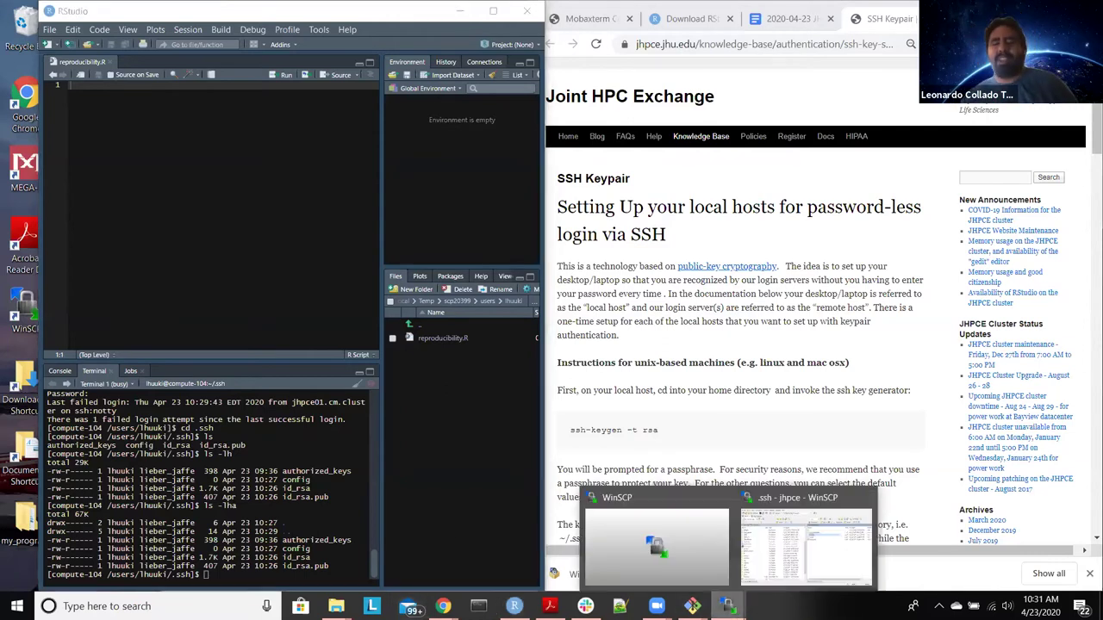
left_click(750, 559)
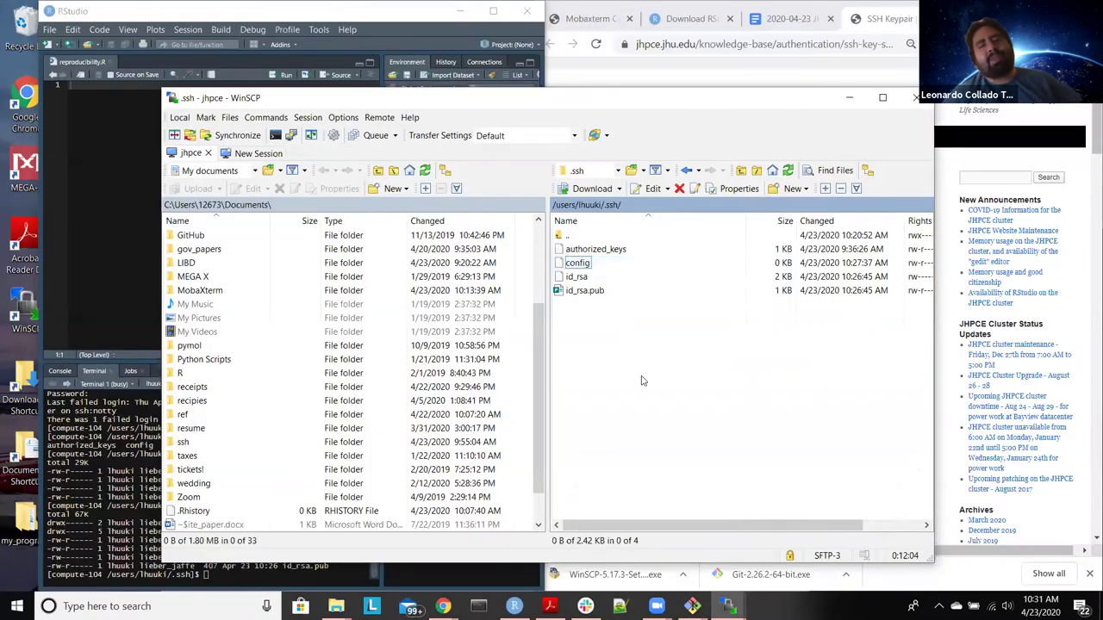
left_click(622, 250)
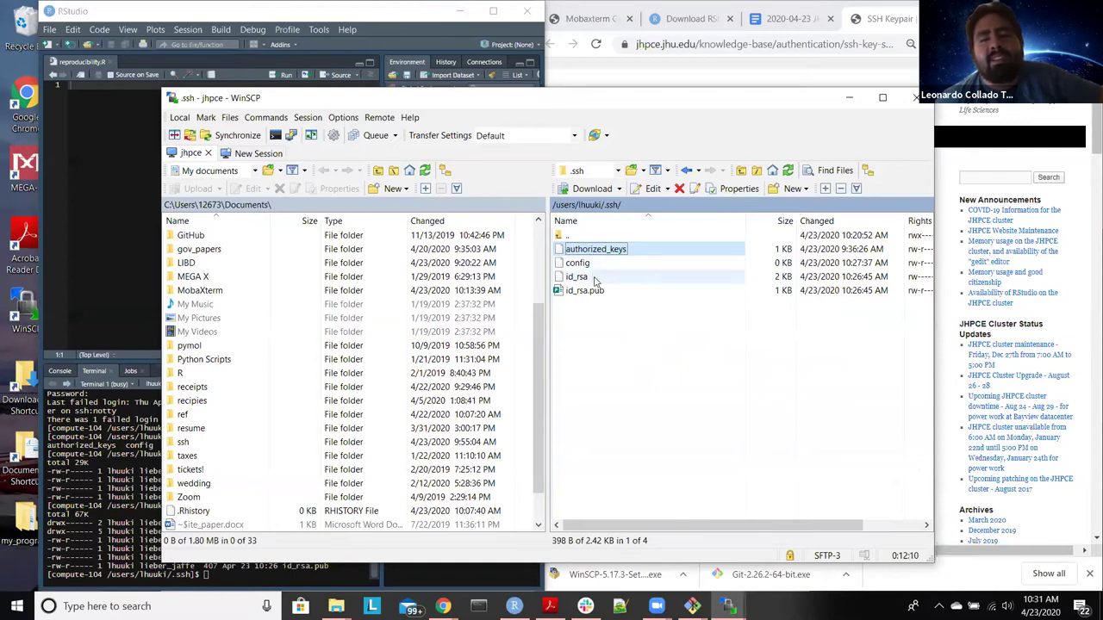
left_click(597, 291)
right_click(597, 292)
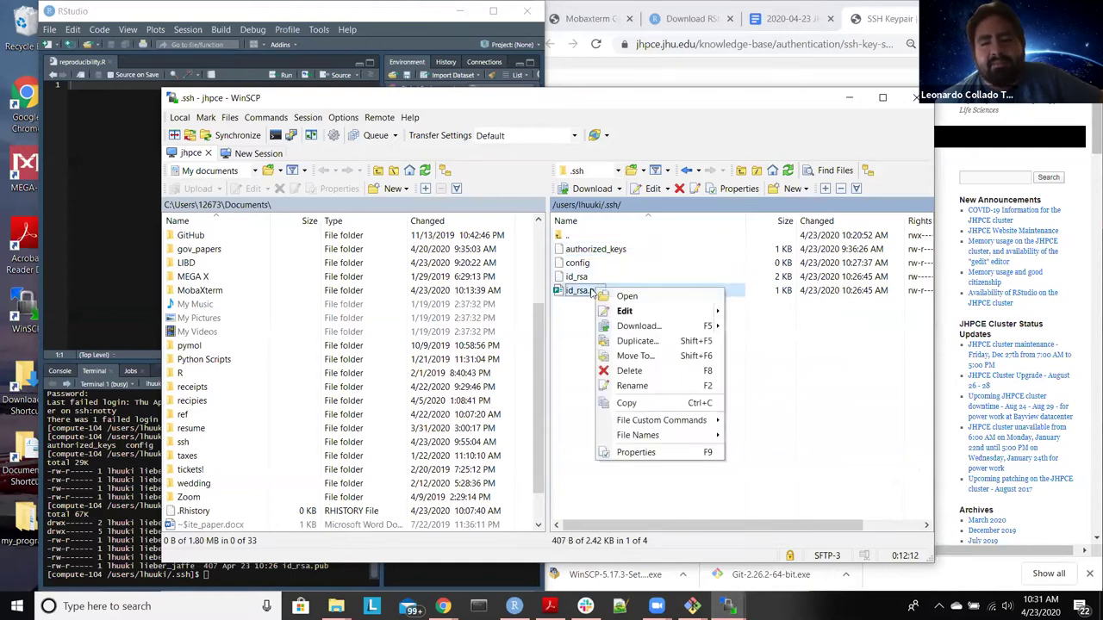
left_click(594, 310)
left_click(633, 294)
double_click(633, 294)
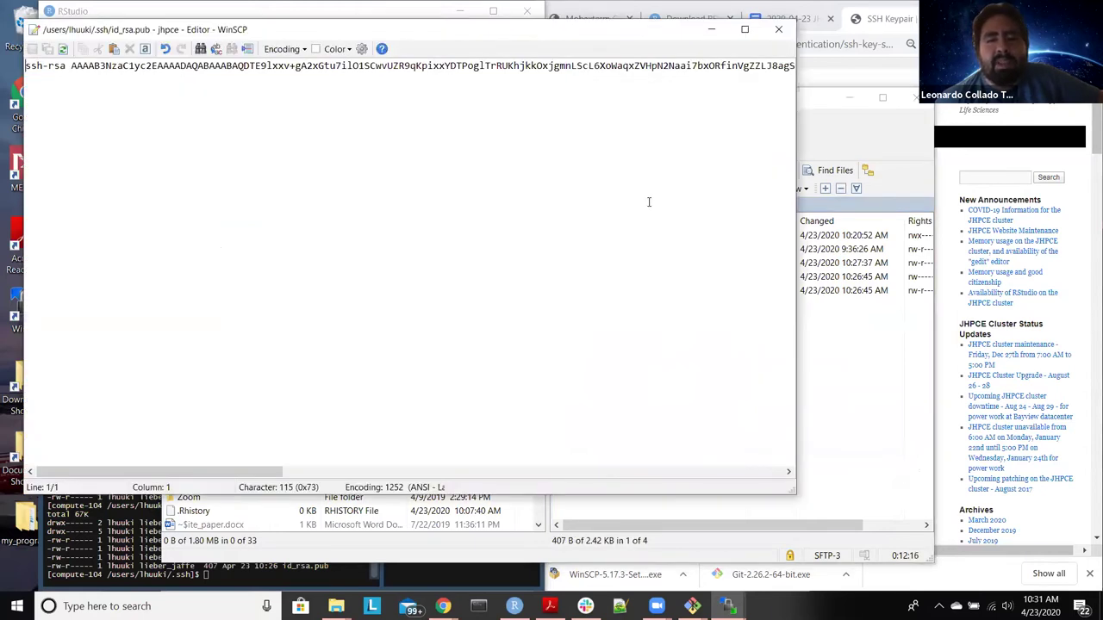
left_click(778, 30)
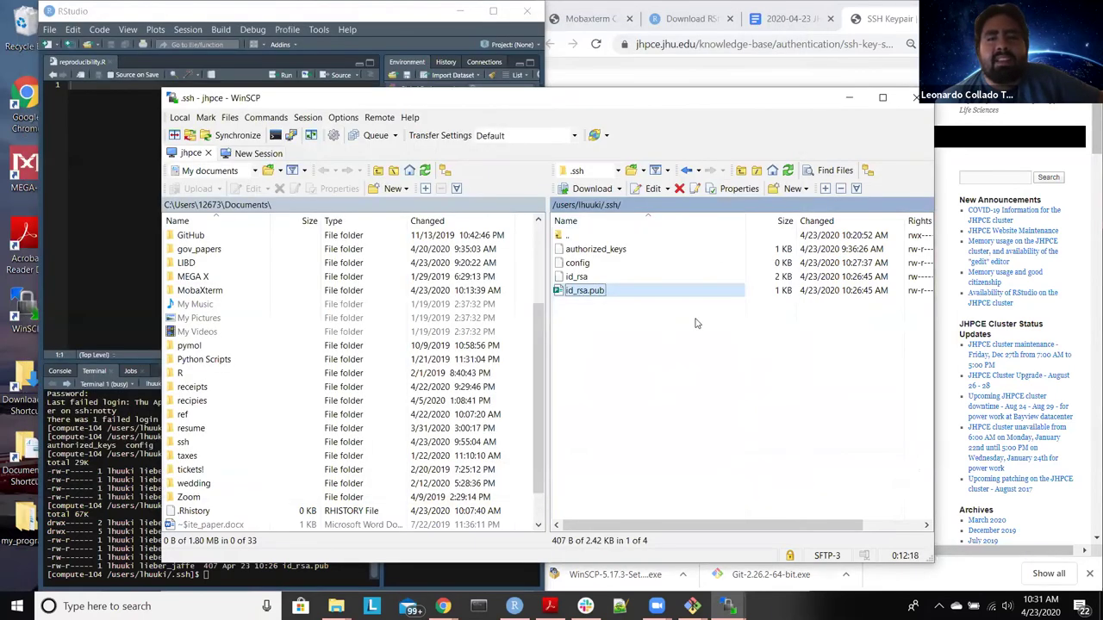
Step: Open id_rsa.pub in WinSCP's built-in editor and select the whole public key text
right_click(630, 295)
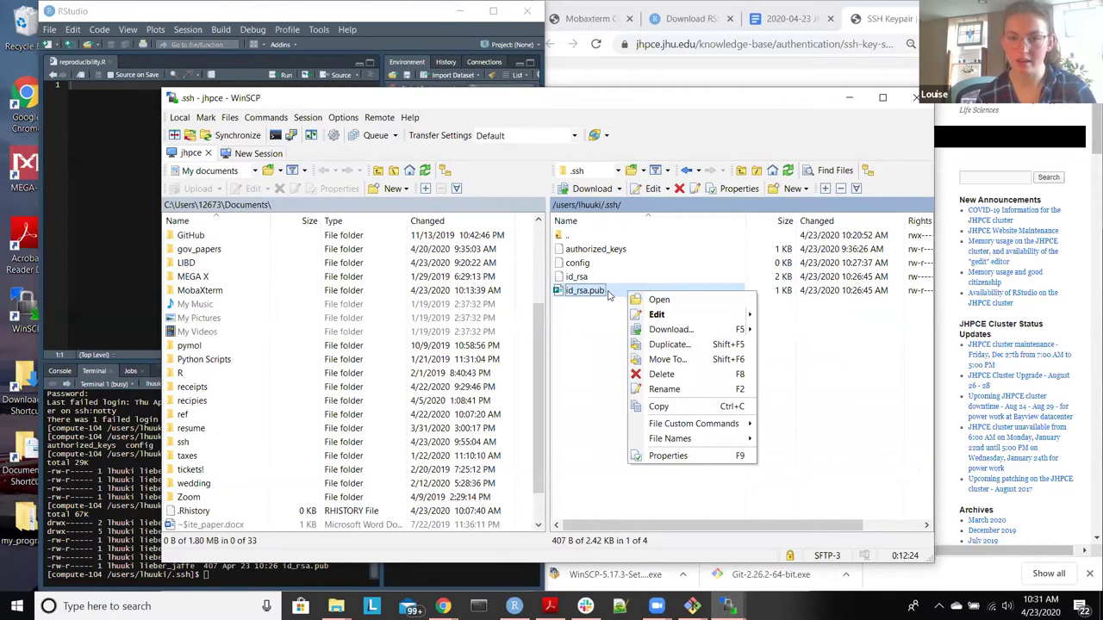
mouse_move(660, 315)
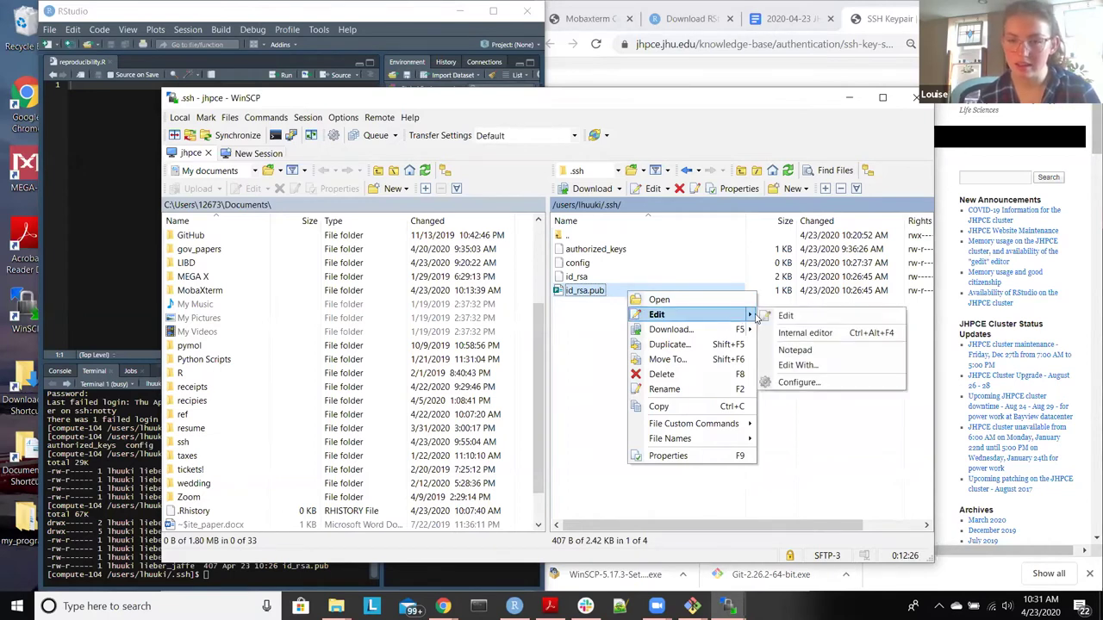
left_click(786, 366)
left_click(616, 286)
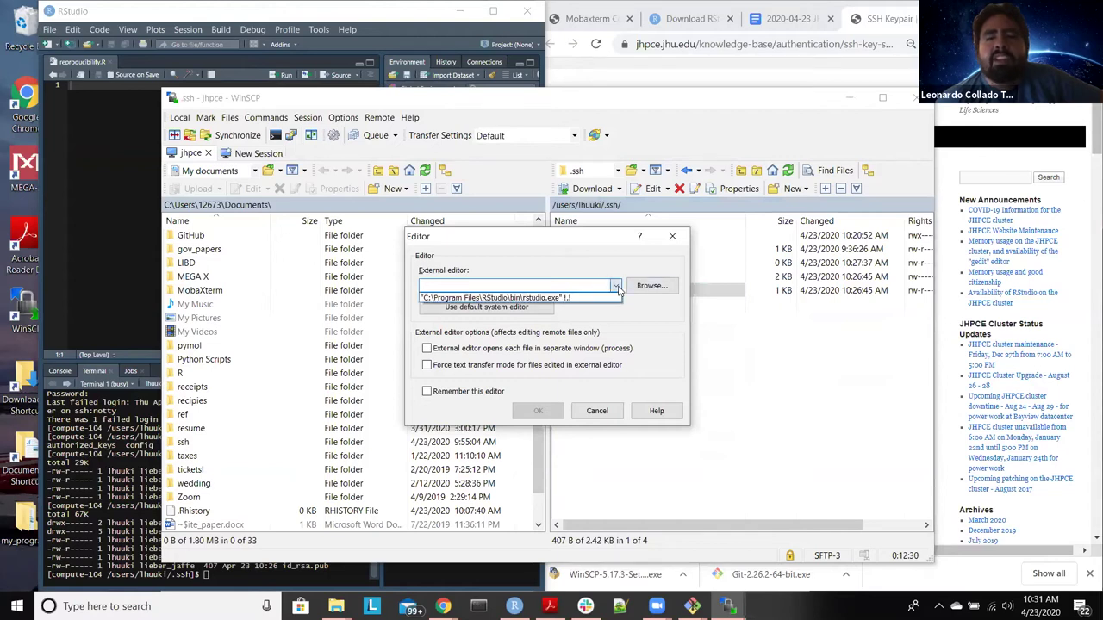
left_click(616, 286)
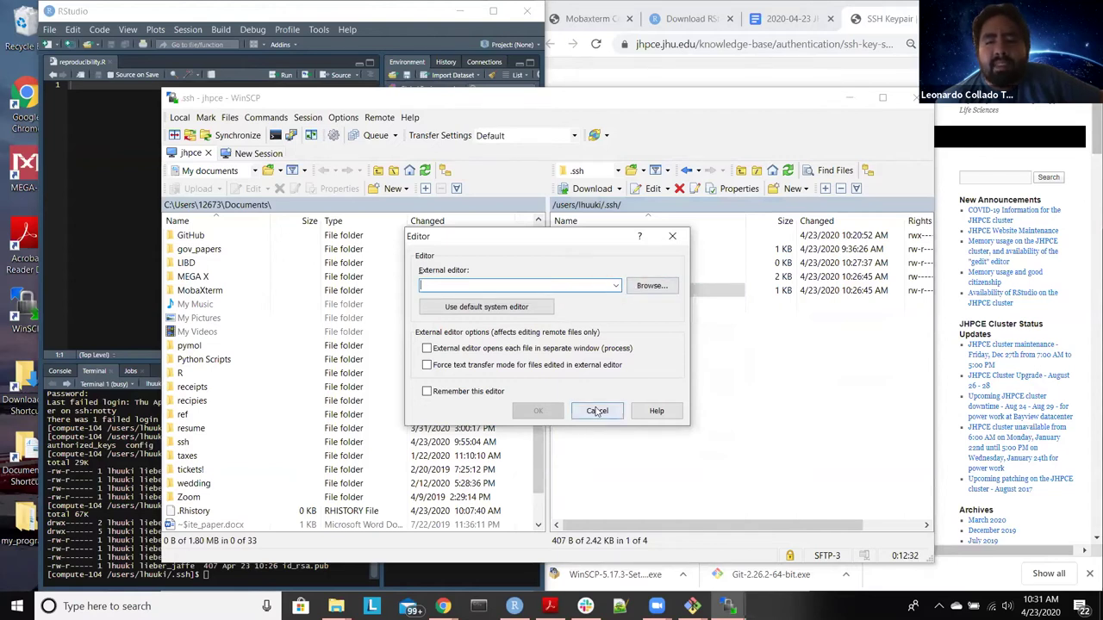
left_click(597, 412)
left_click(588, 291)
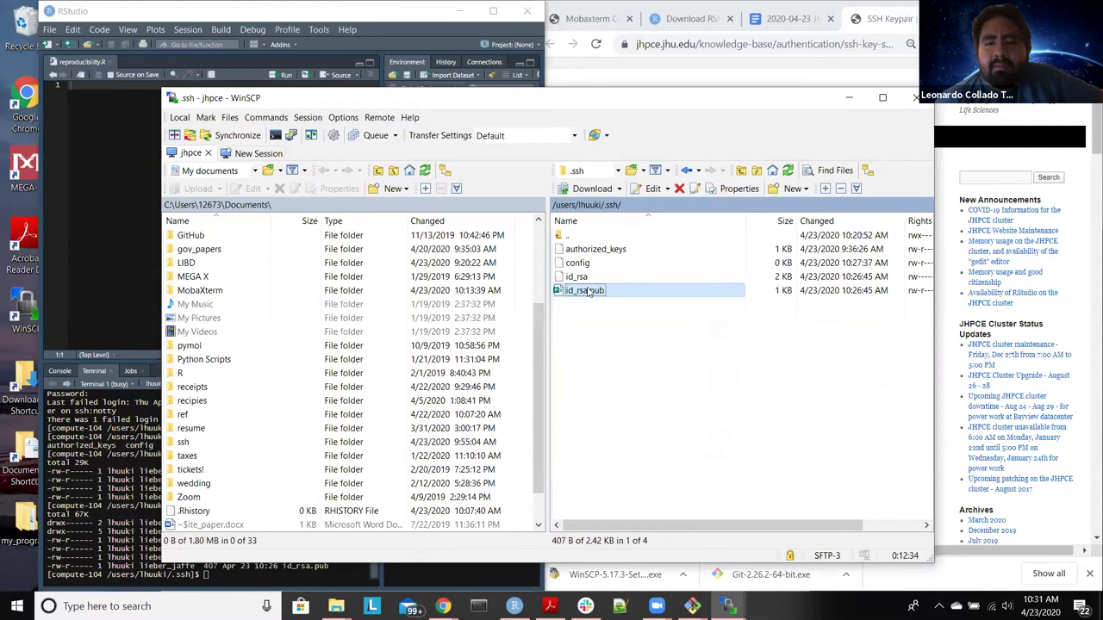
double_click(588, 290)
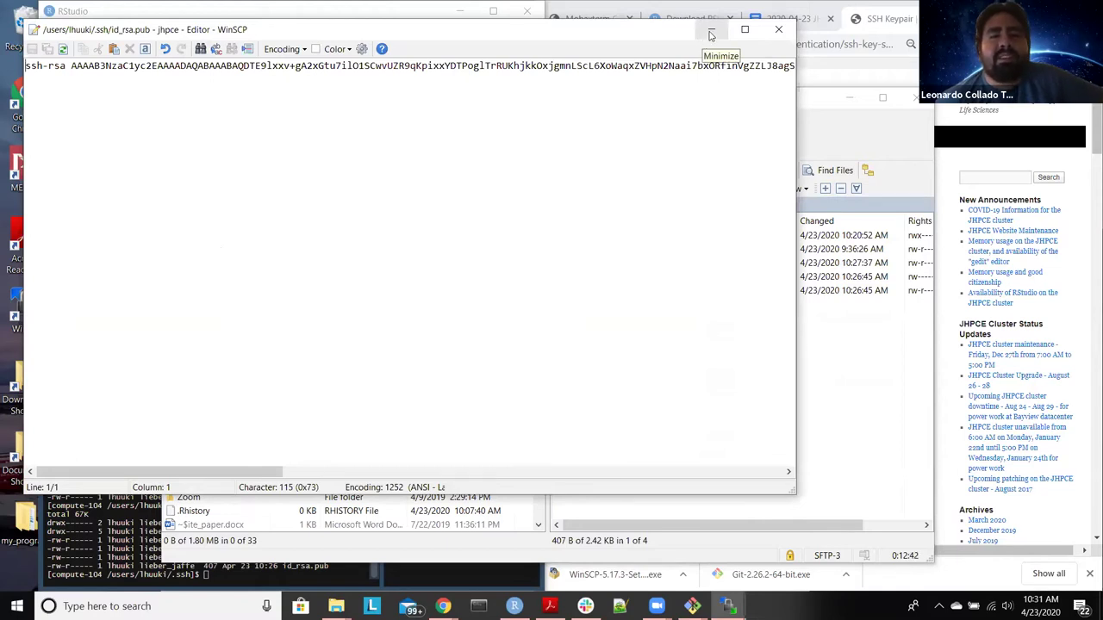
left_click(238, 125)
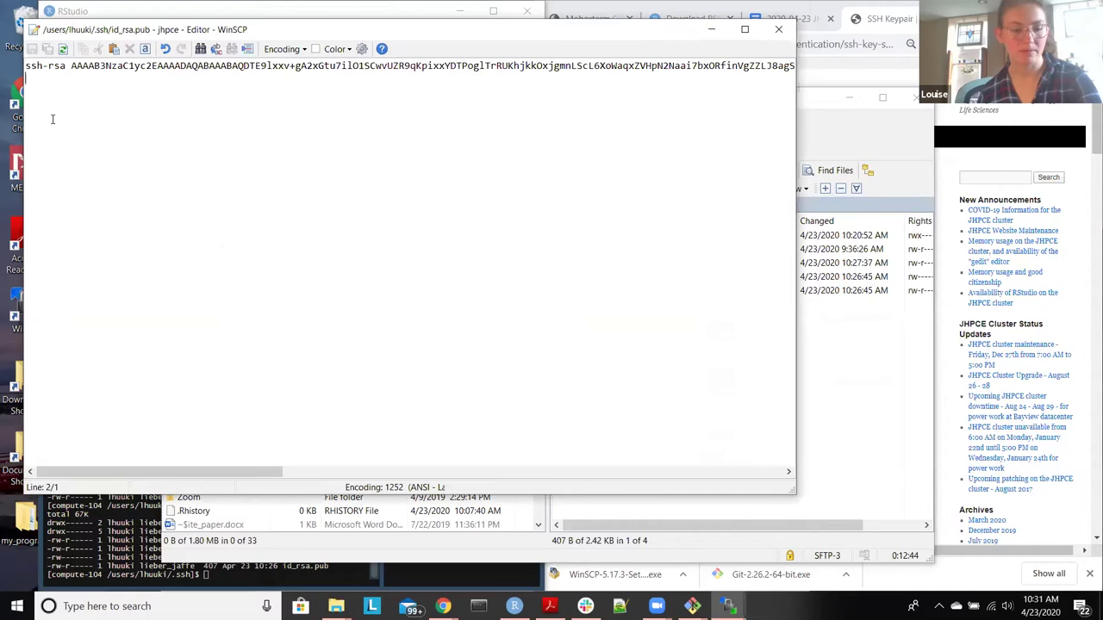
key("ctrl+a")
key("ctrl+c")
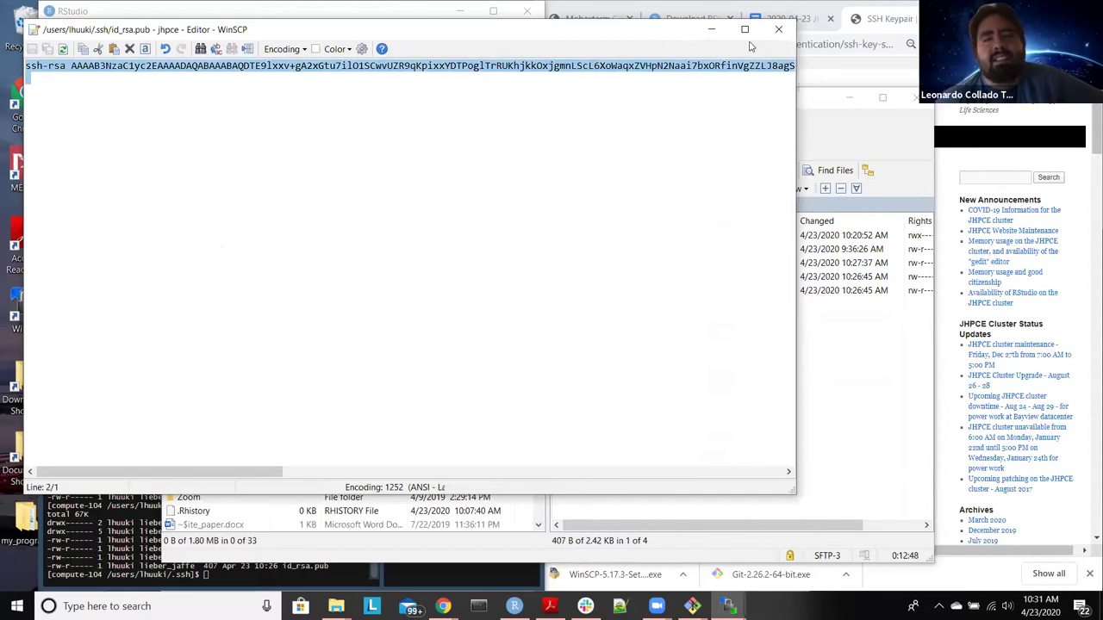
left_click(778, 30)
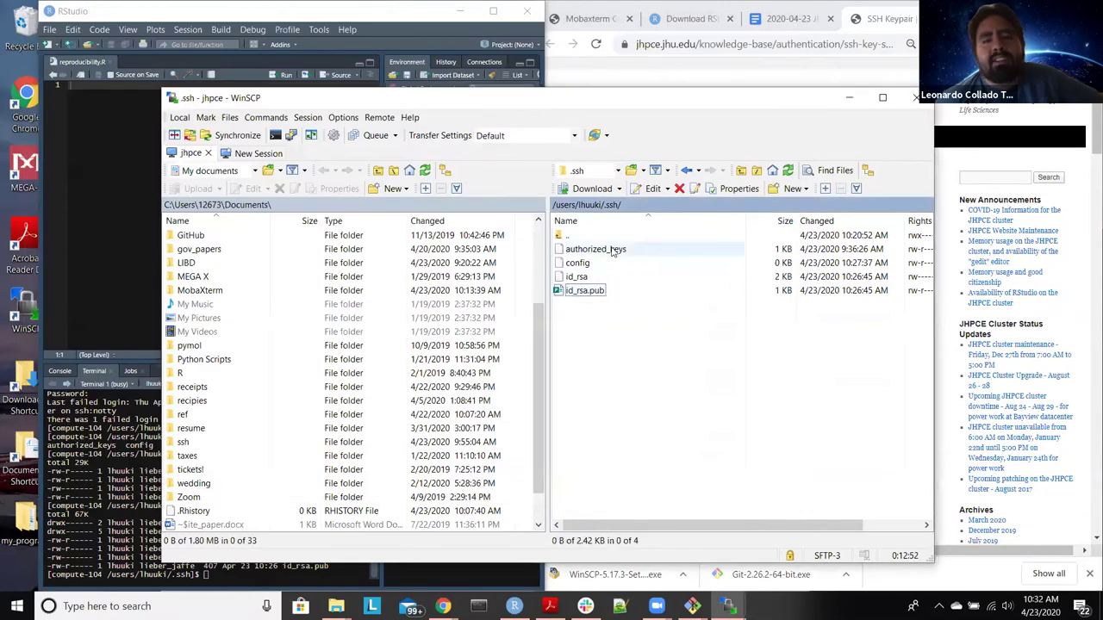
Step: Paste the public key as a second line in authorized_keys, save it, and select all four files
double_click(612, 250)
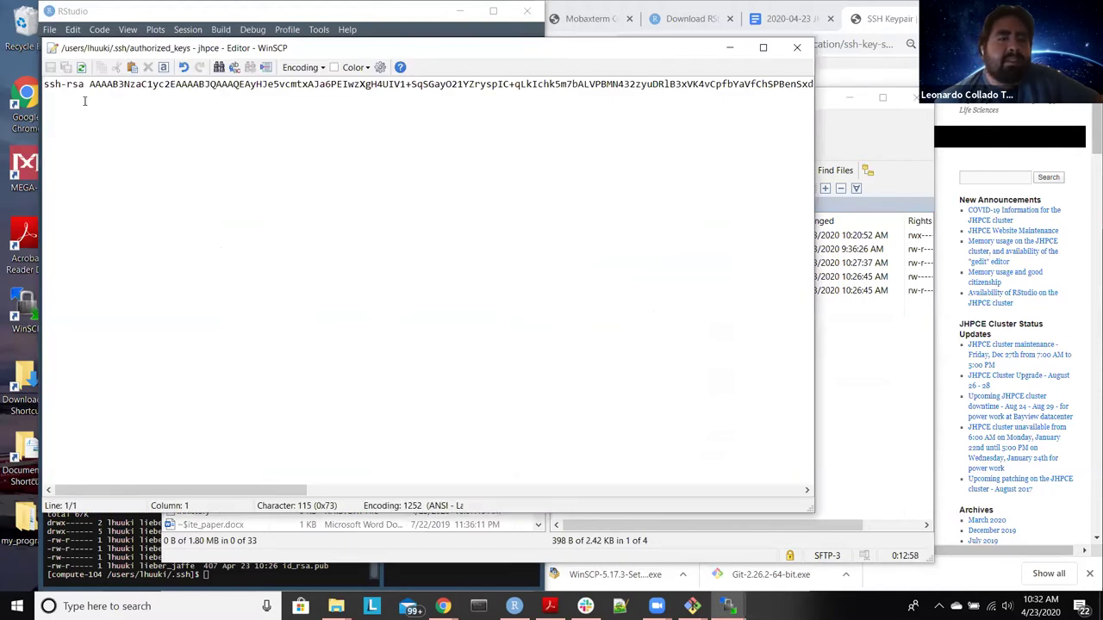
key("Right")
key("Right")
key("Right")
key("Right")
key("Right")
key("Right")
key("Right")
key("Right")
key("Right")
key("Right")
key("Right")
key("Right")
key("Right")
key("Right")
key("Right")
key("Right")
key("Right")
key("Right")
key("Right")
key("Right")
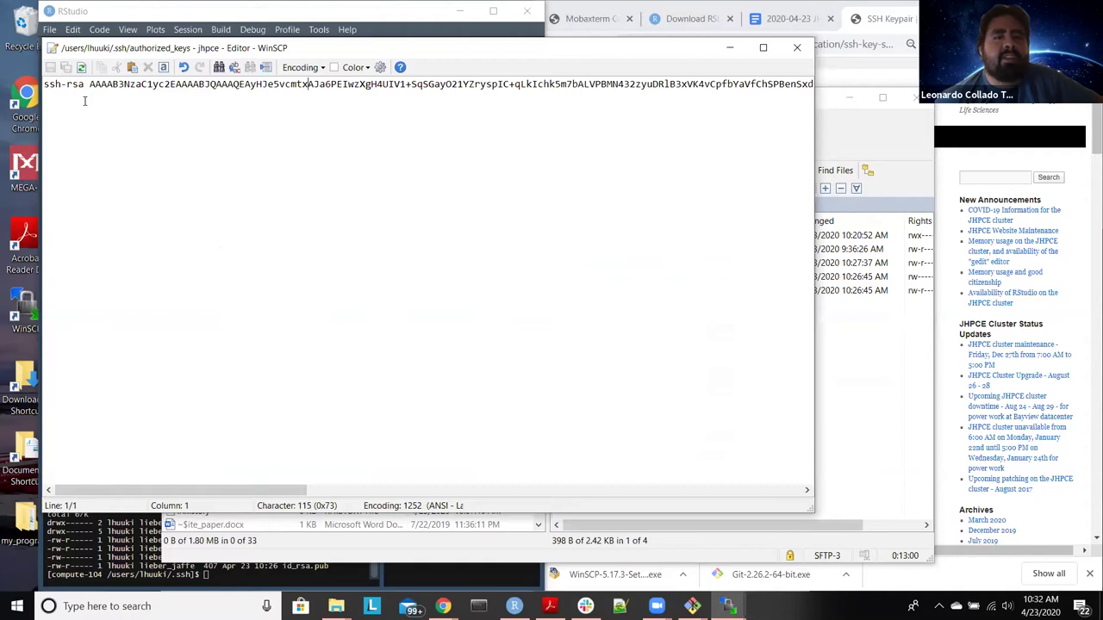
key("Down")
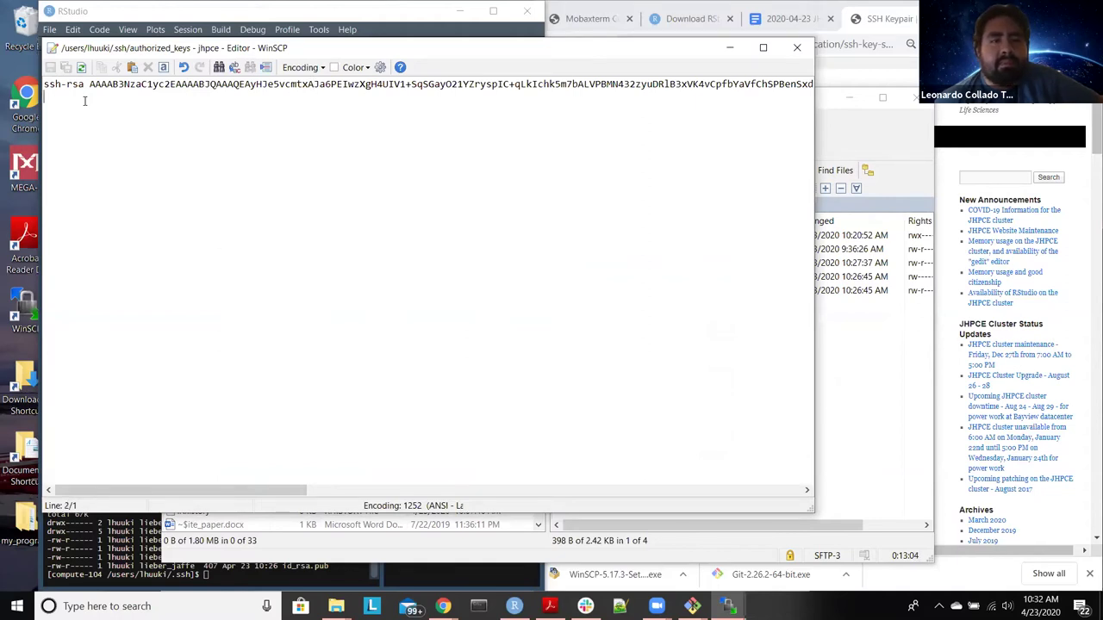
left_click_drag(293, 490, 787, 484)
left_click(812, 84)
key("Return")
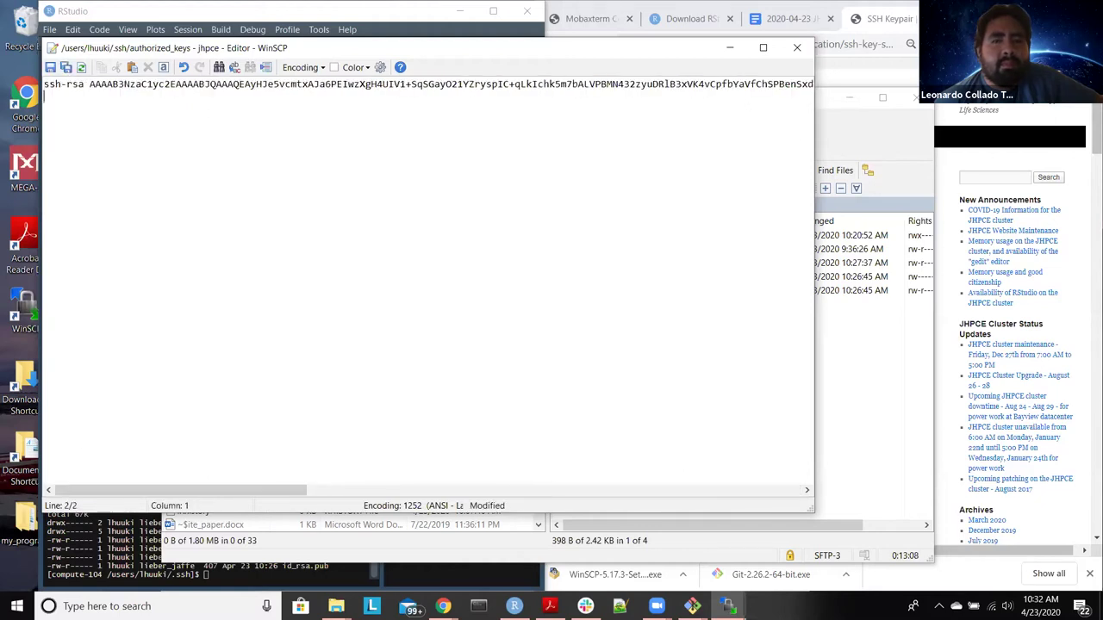
key("ctrl+v")
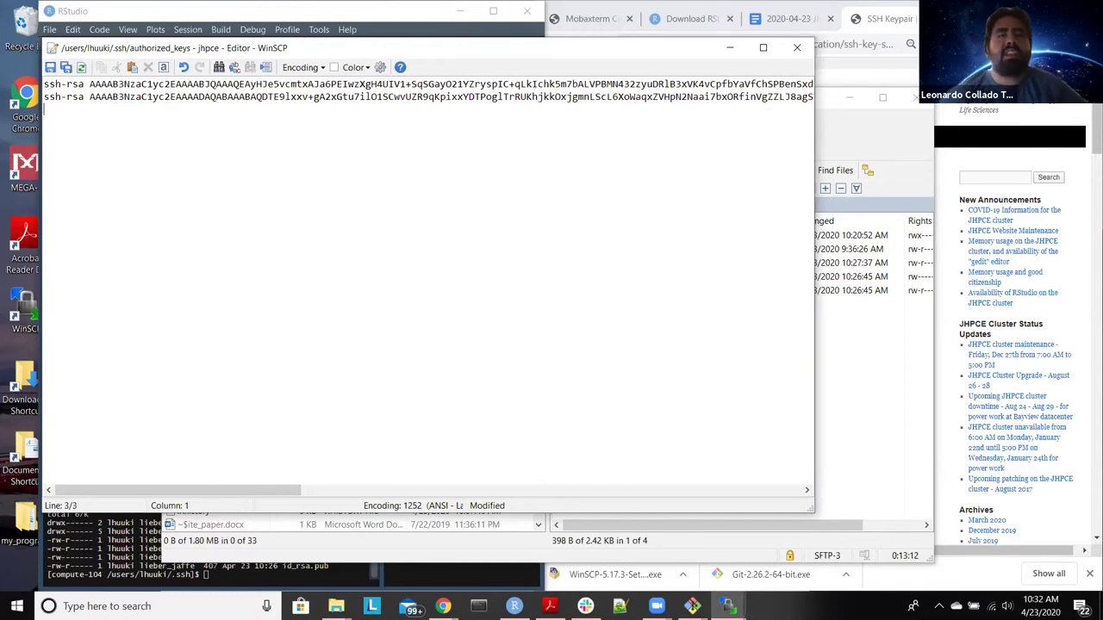
left_click_drag(172, 490, 681, 490)
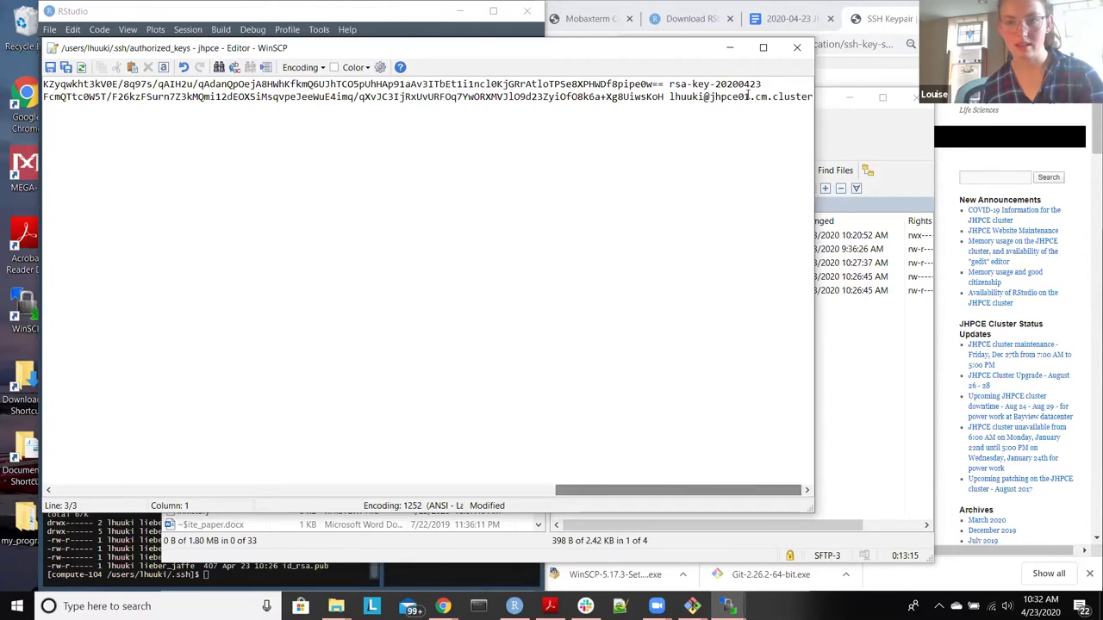
left_click(811, 98)
left_click(813, 98)
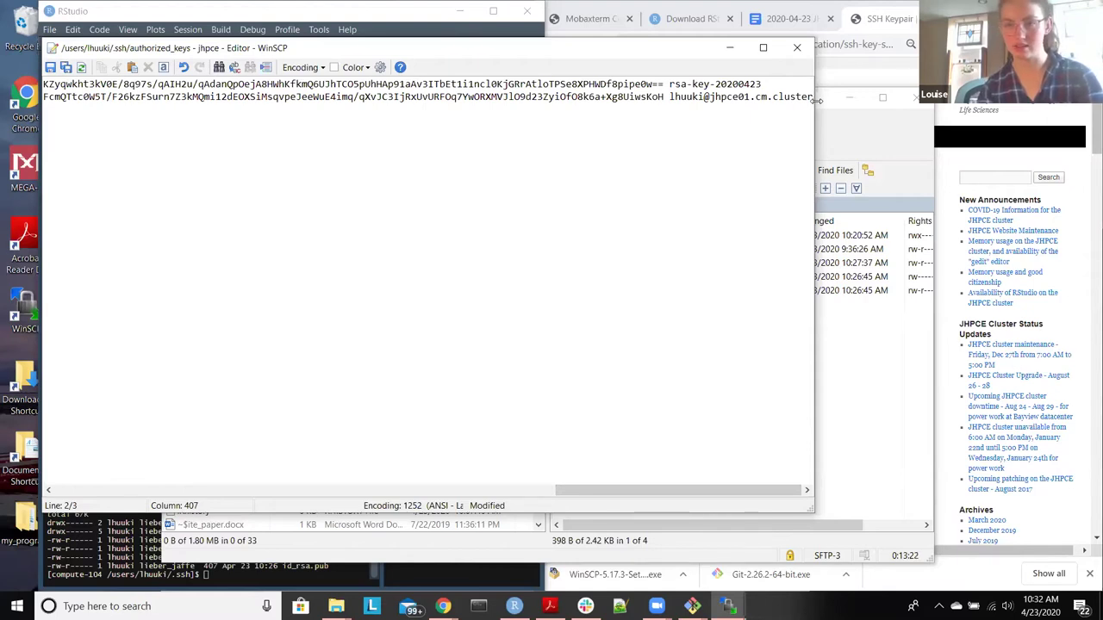
key("Return")
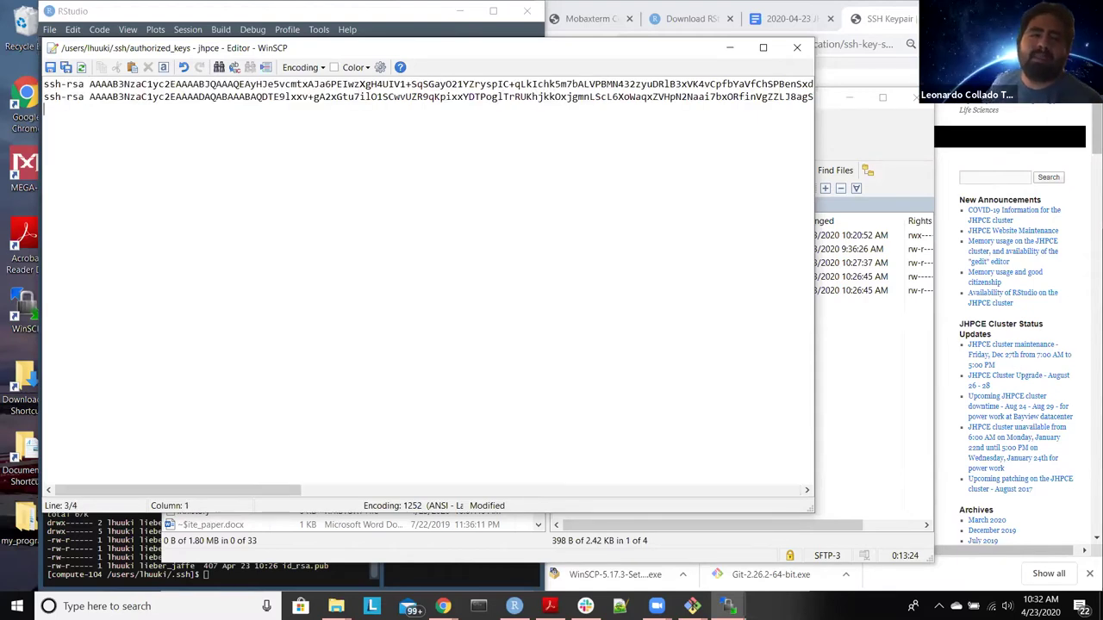
key("ctrl+s")
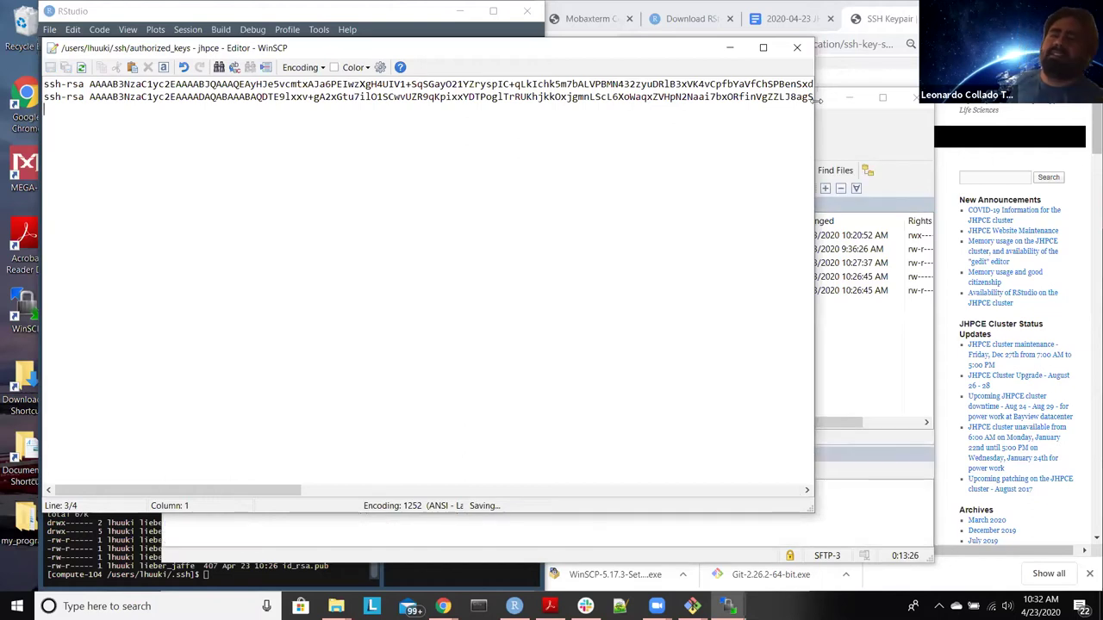
left_click(798, 49)
left_click(709, 365)
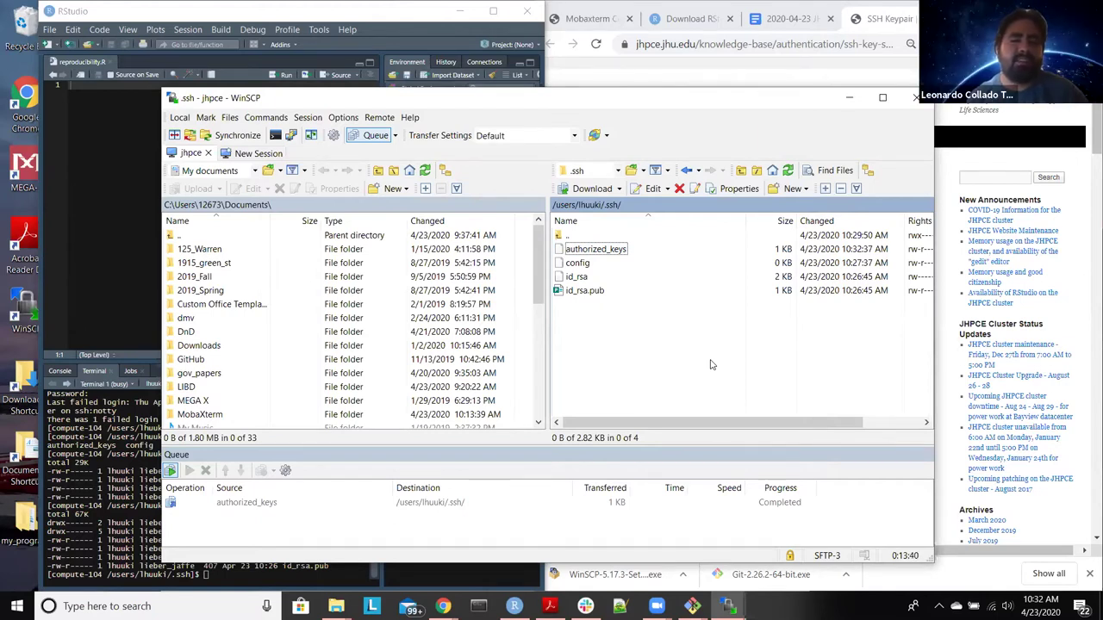
left_click_drag(709, 362, 326, 104)
Step: Exit twice, ssh to jhpce01, and run qrsh, reaching compute-104 without a password
left_click(326, 104)
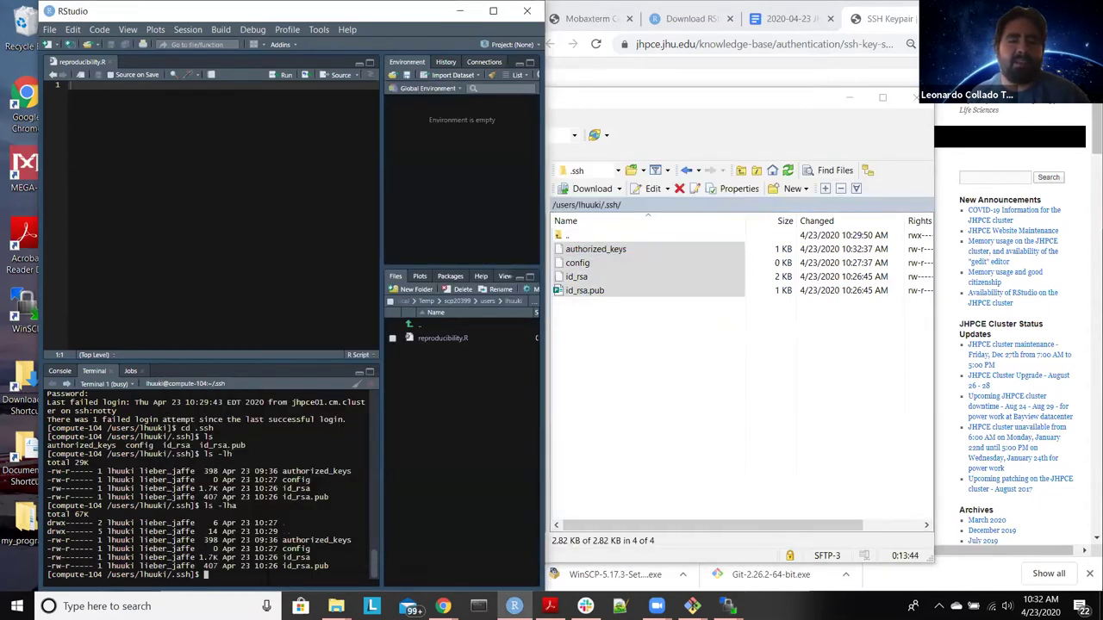
type("exit")
key("Return")
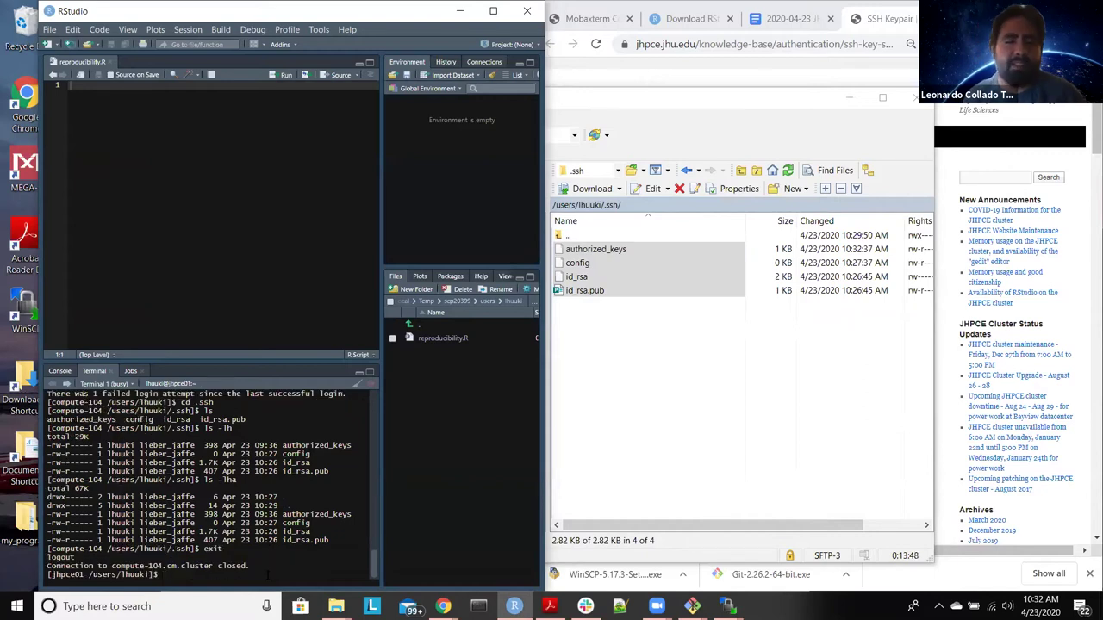
type("exit")
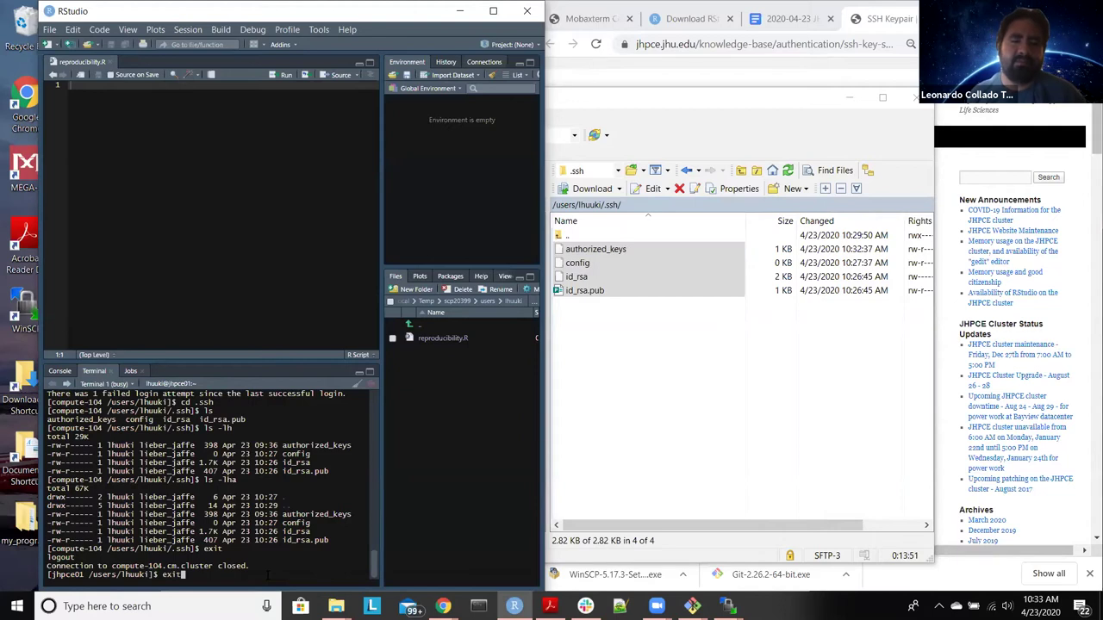
key("Return")
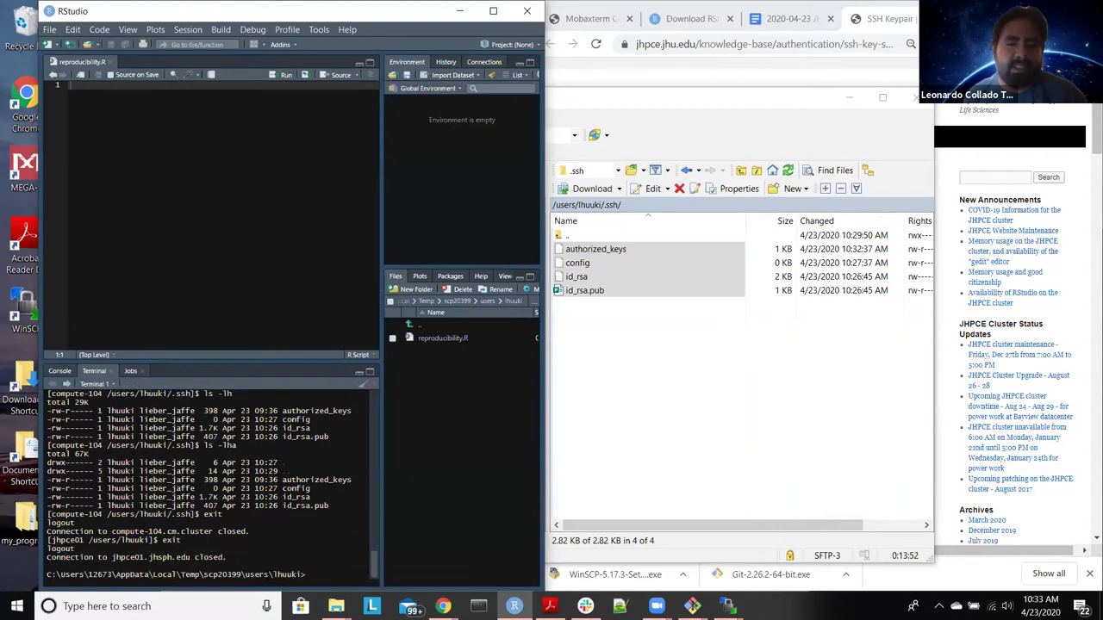
type("ssh j")
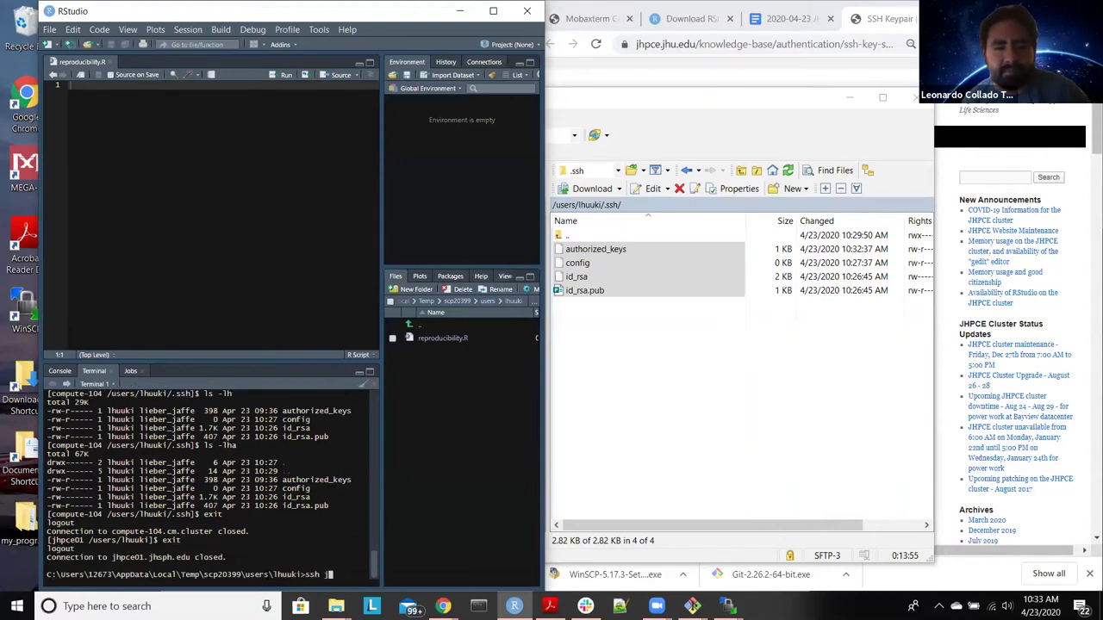
key("Return")
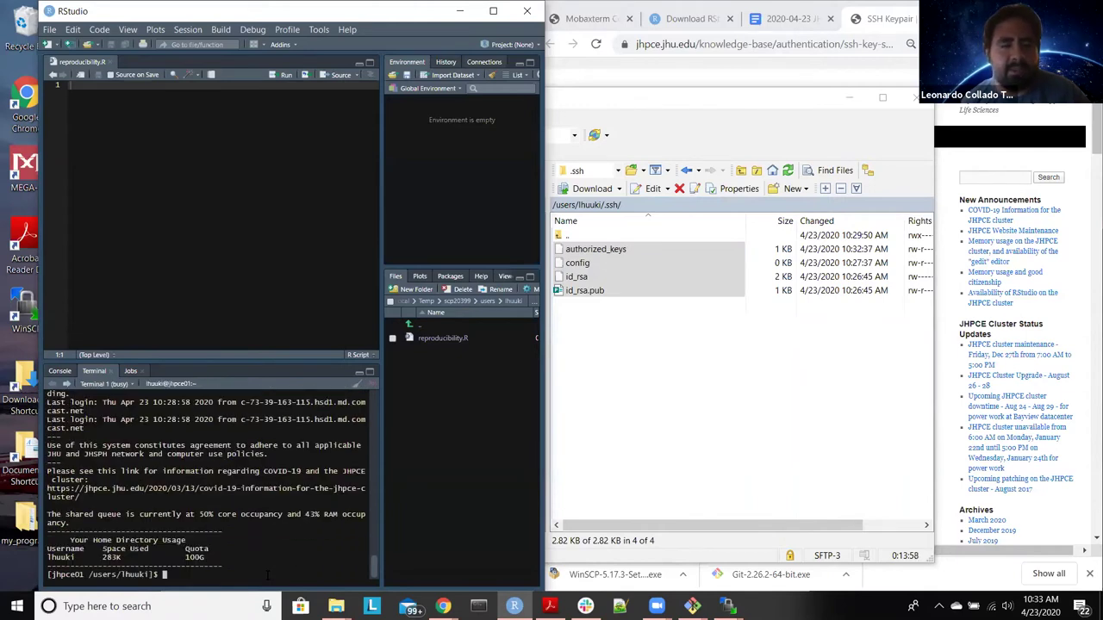
type("qrsh")
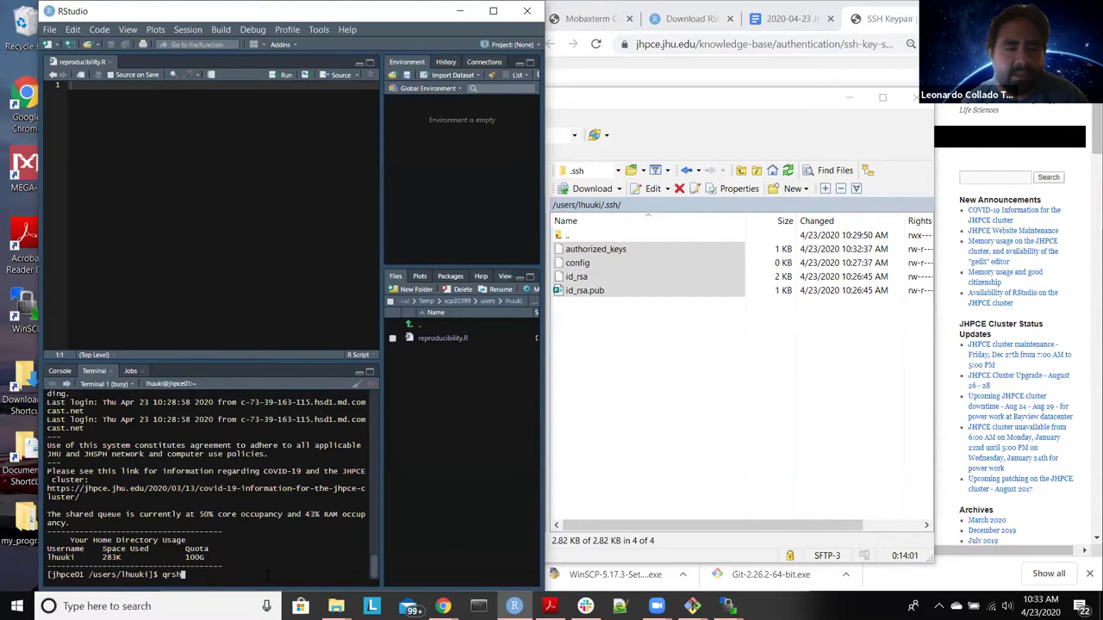
key("Return")
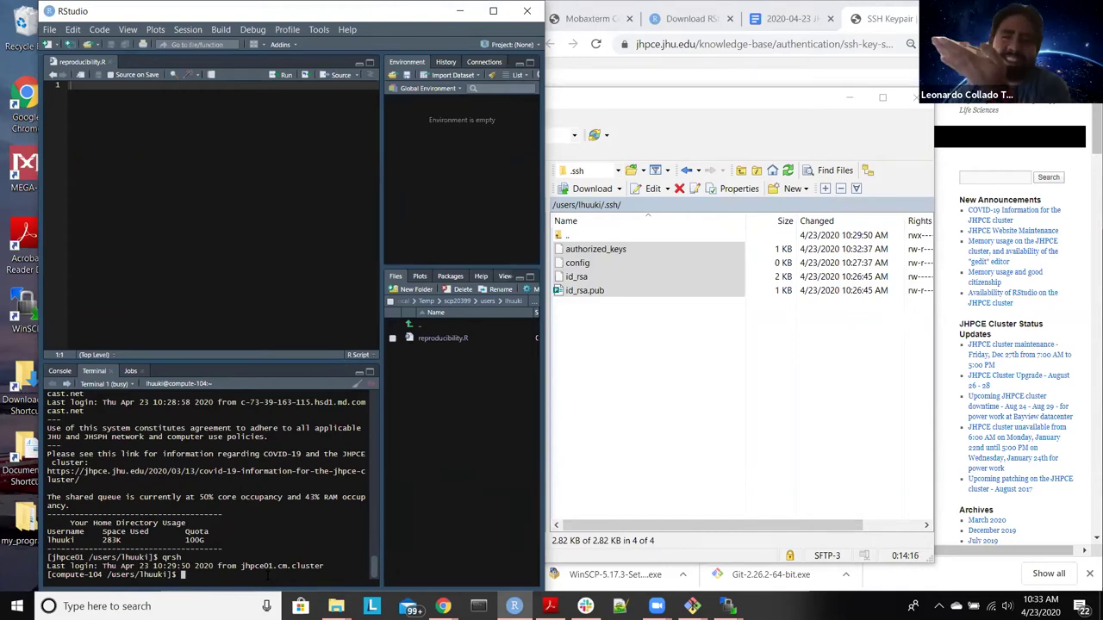
Step: Run module load conda_R/3.6.x in the compute-node terminal
left_click(233, 152)
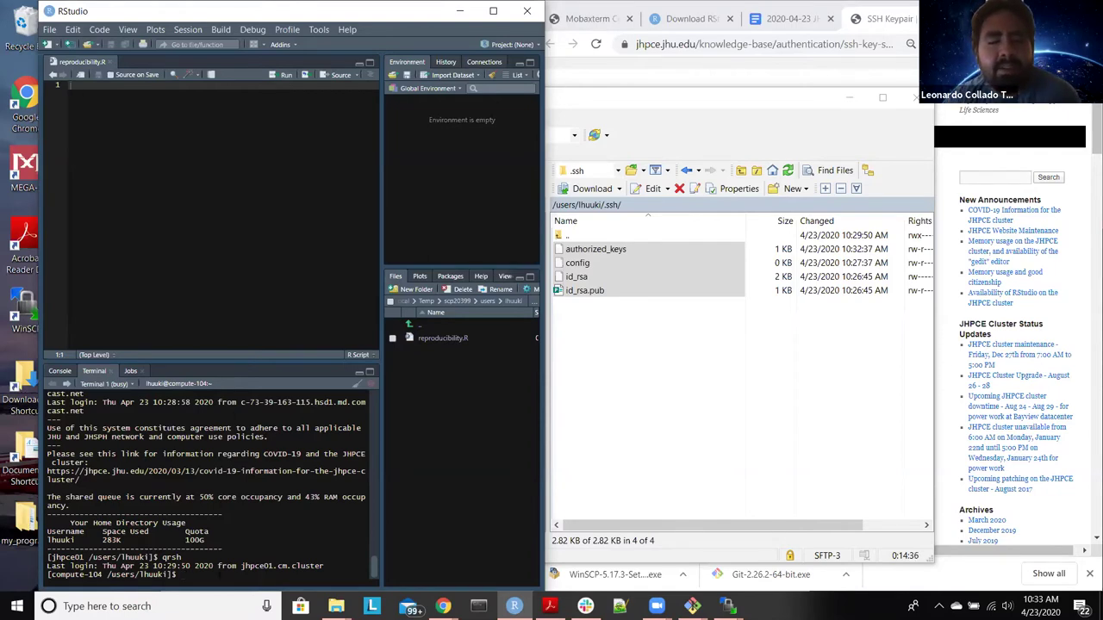
type("modu")
type("le load ")
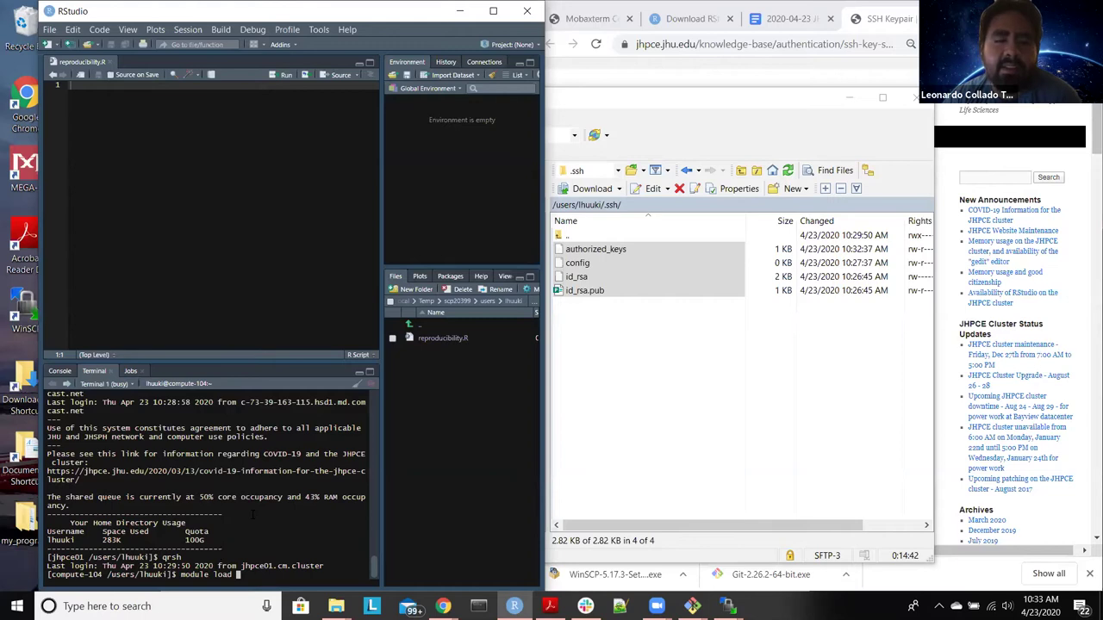
type("conda")
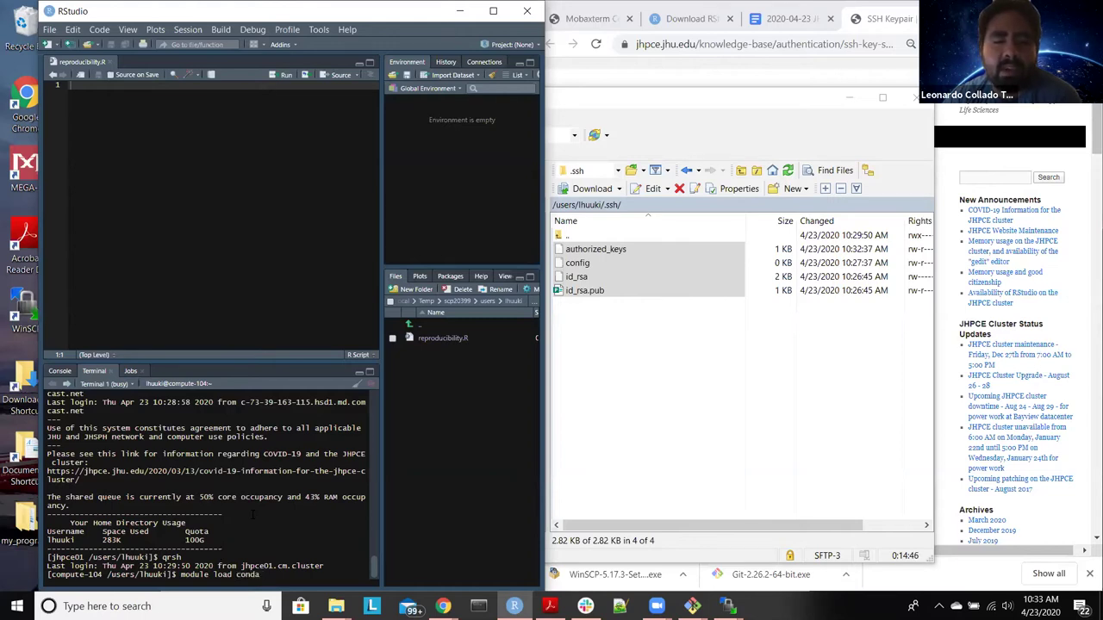
type("_R")
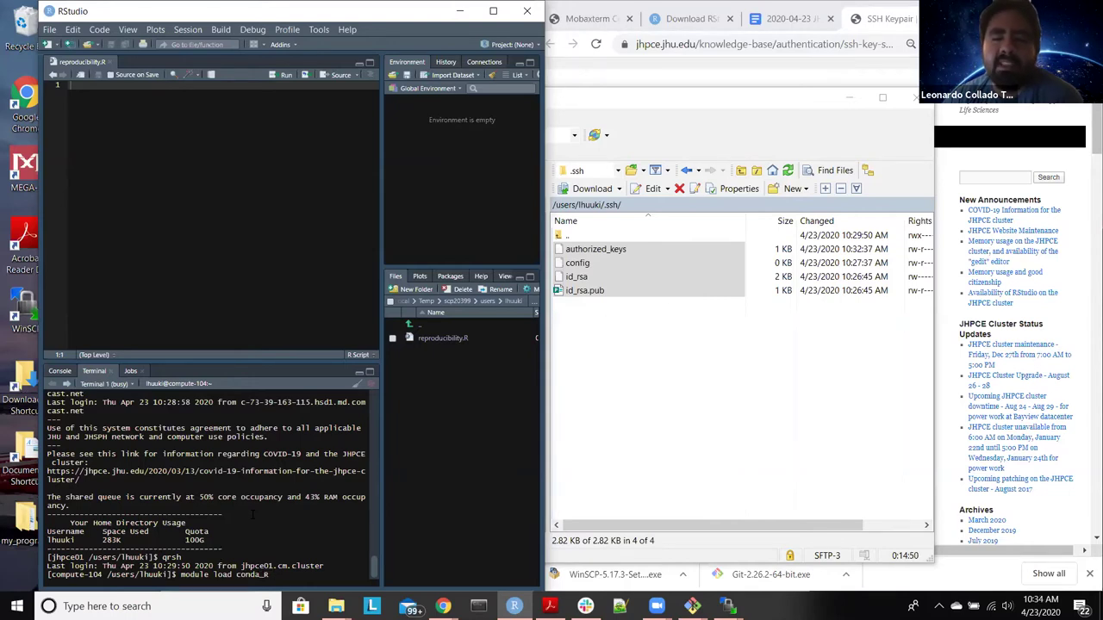
type("\\")
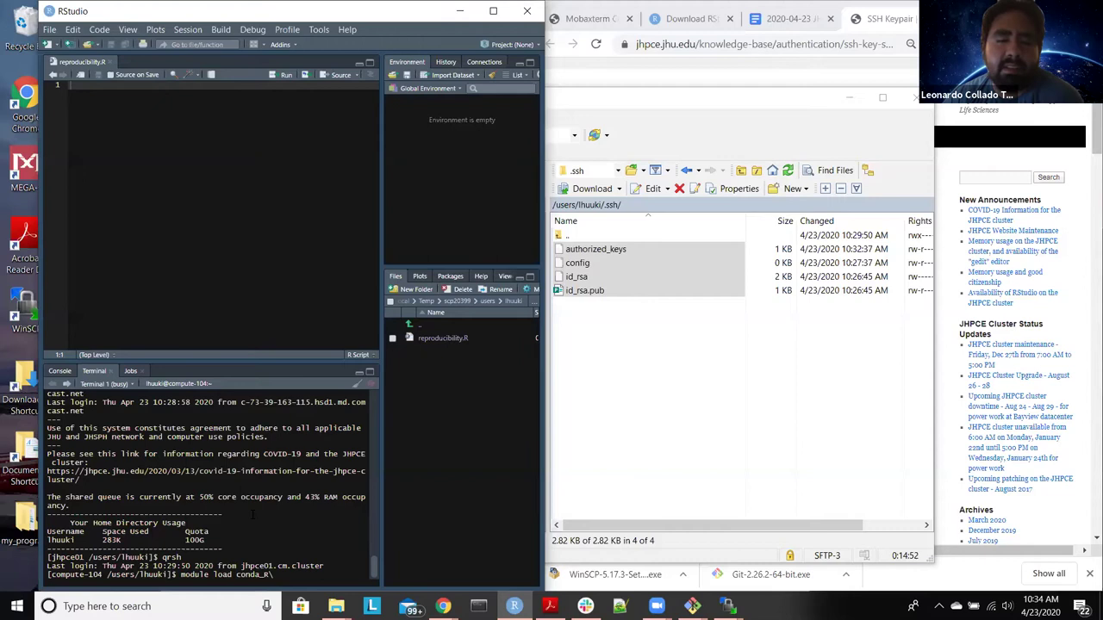
key("BackSpace")
type("/")
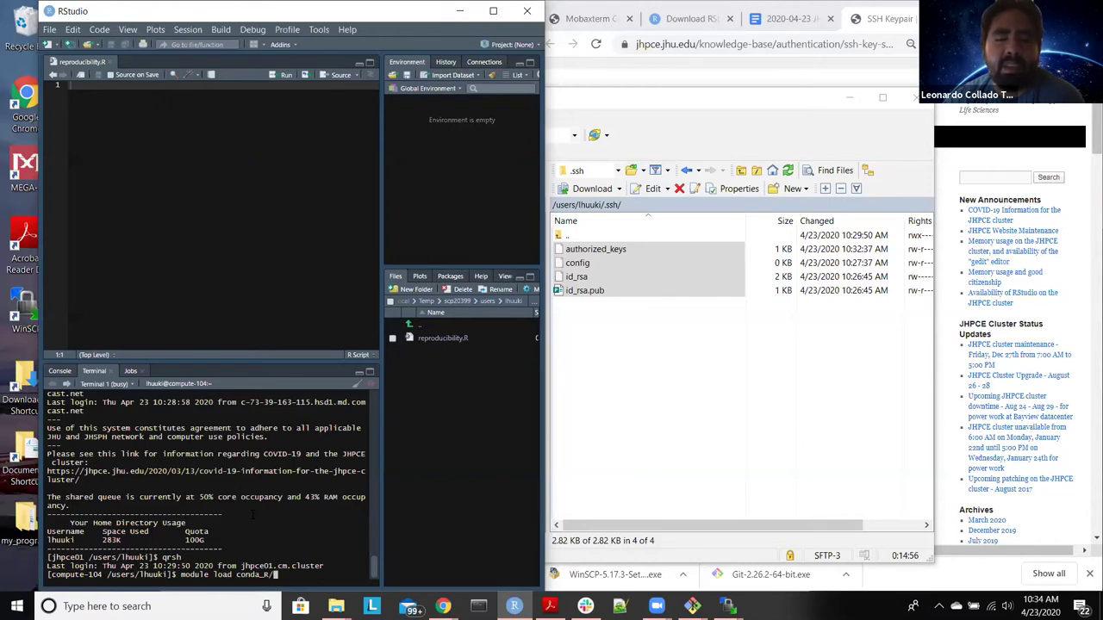
type("3.6.x")
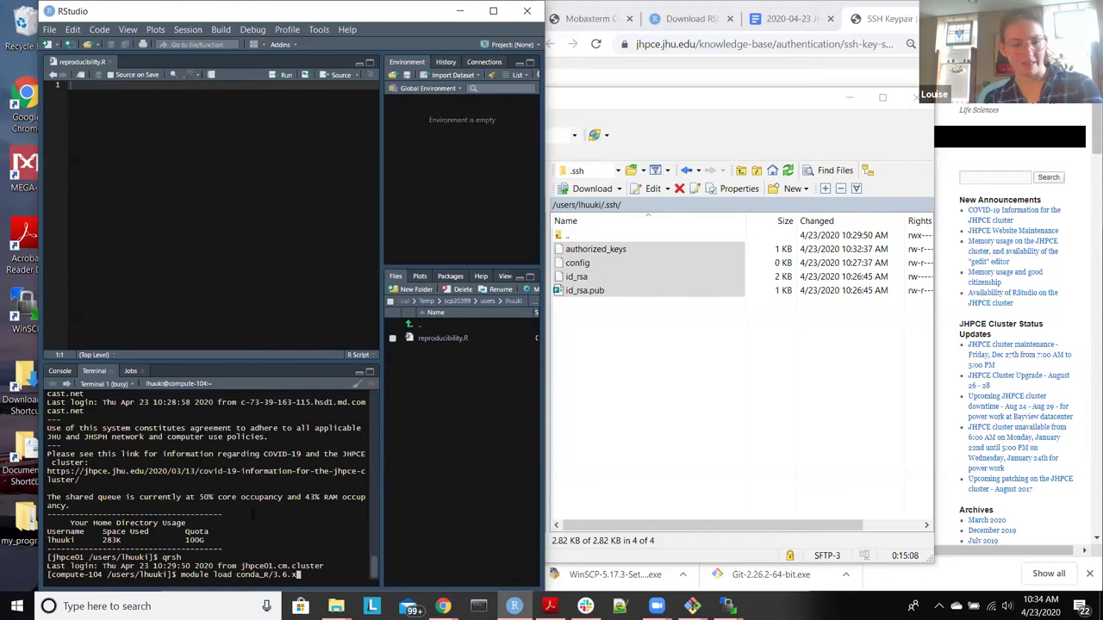
key("Return")
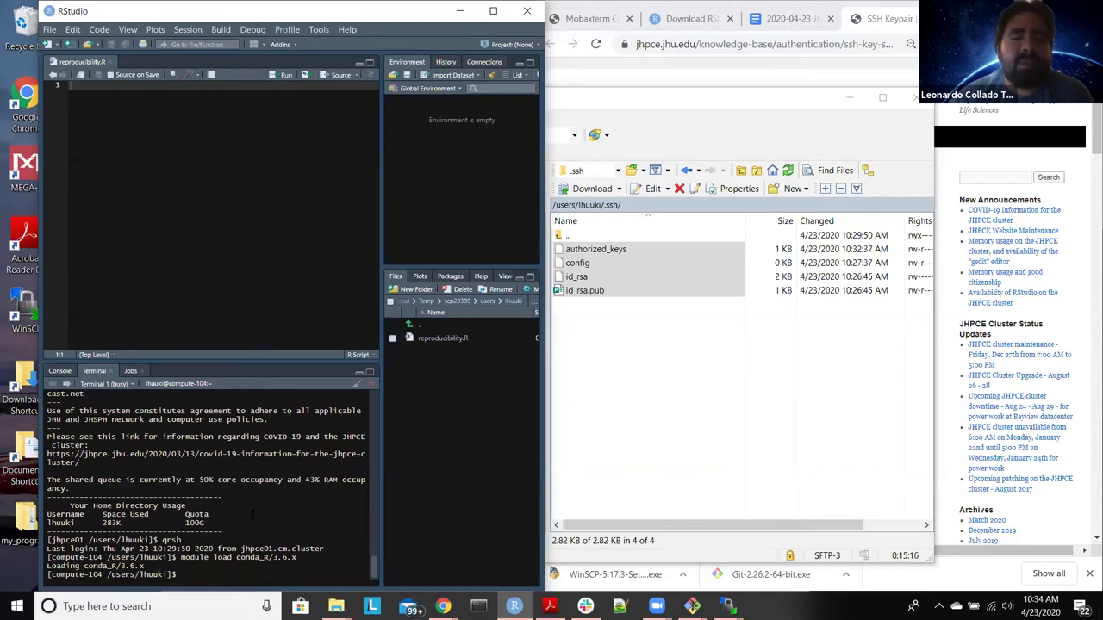
Step: Start R on compute-104, then print the working directory with getwd() and list files with dir()
type("R")
key("Return")
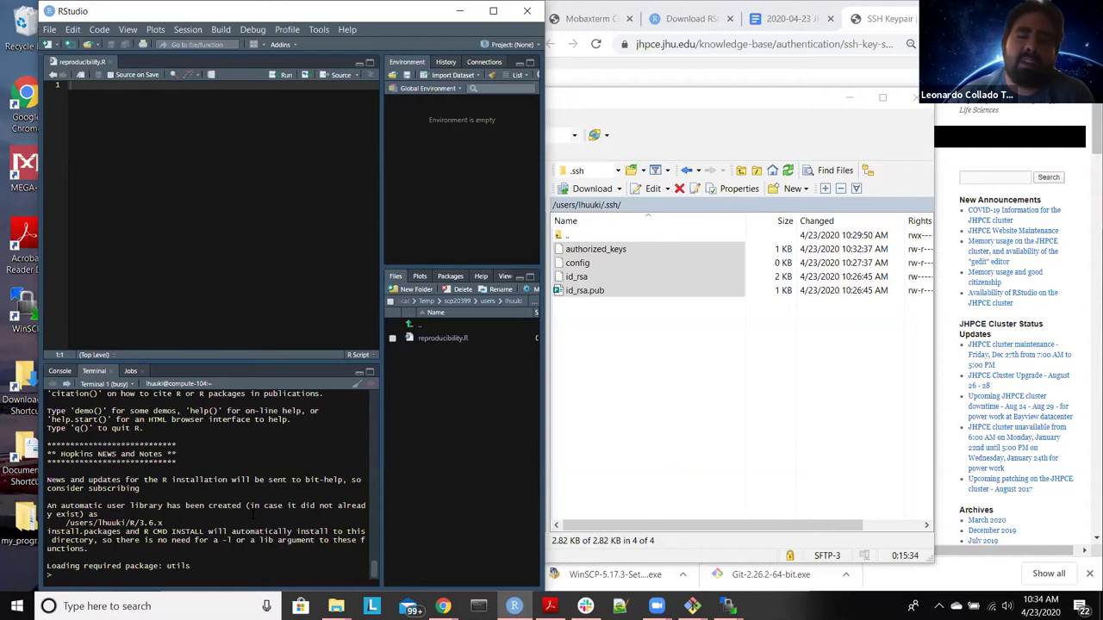
type("getwd")
key("Return")
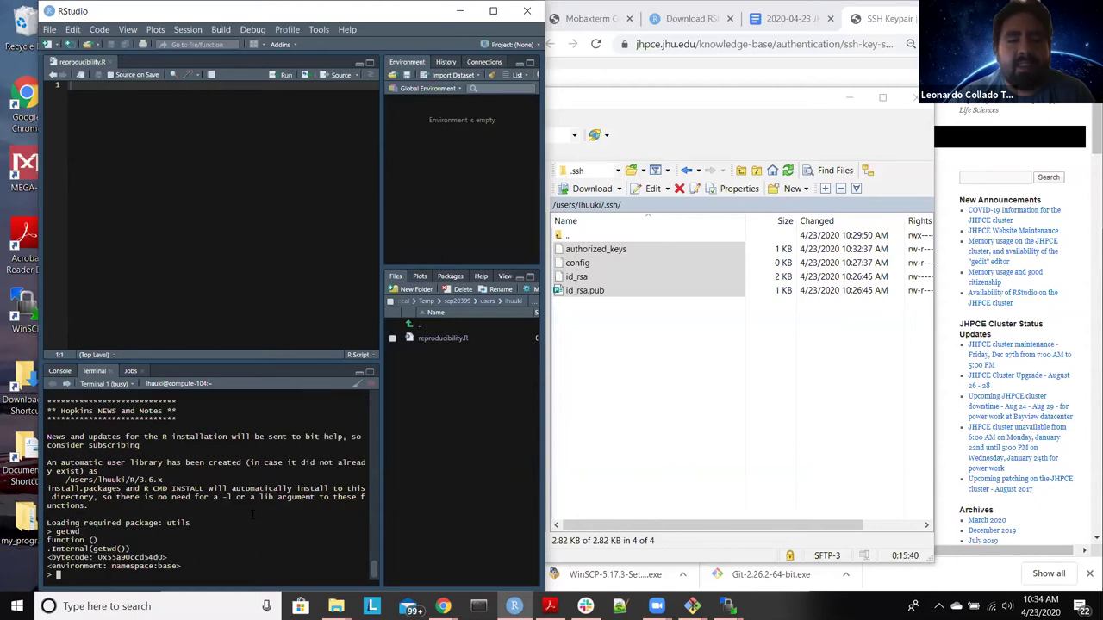
key("Up")
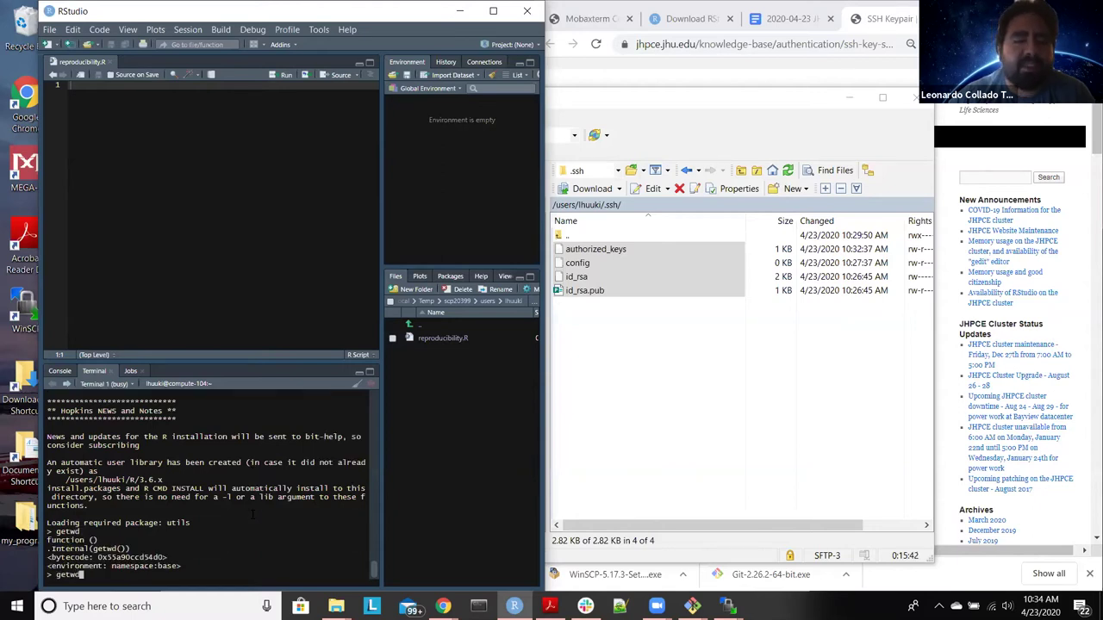
type("()")
key("Return")
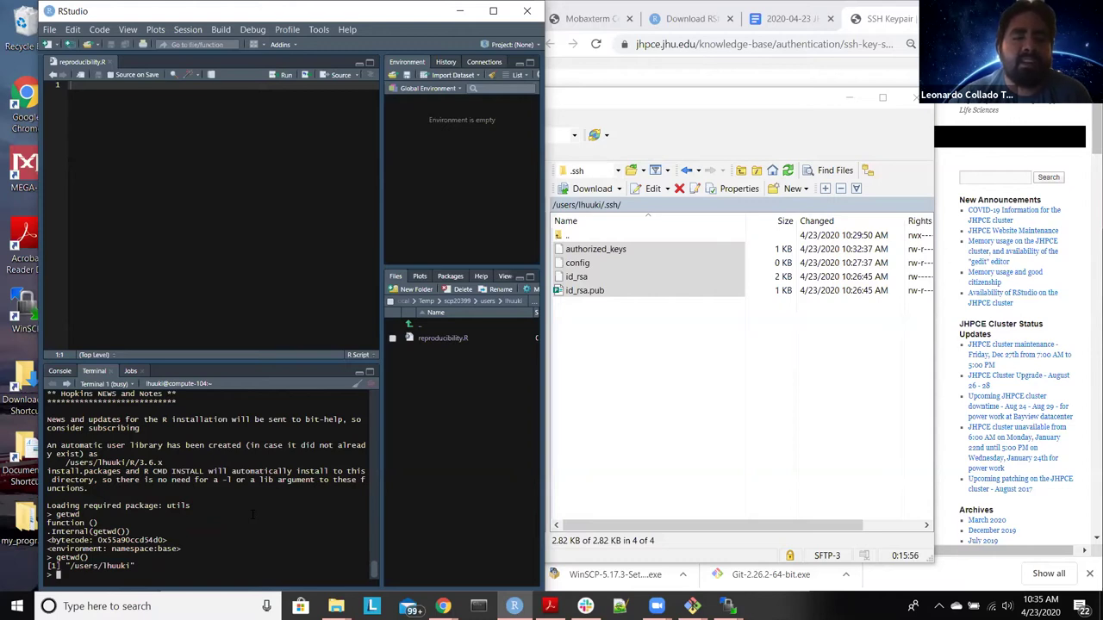
type("dir()")
key("Return")
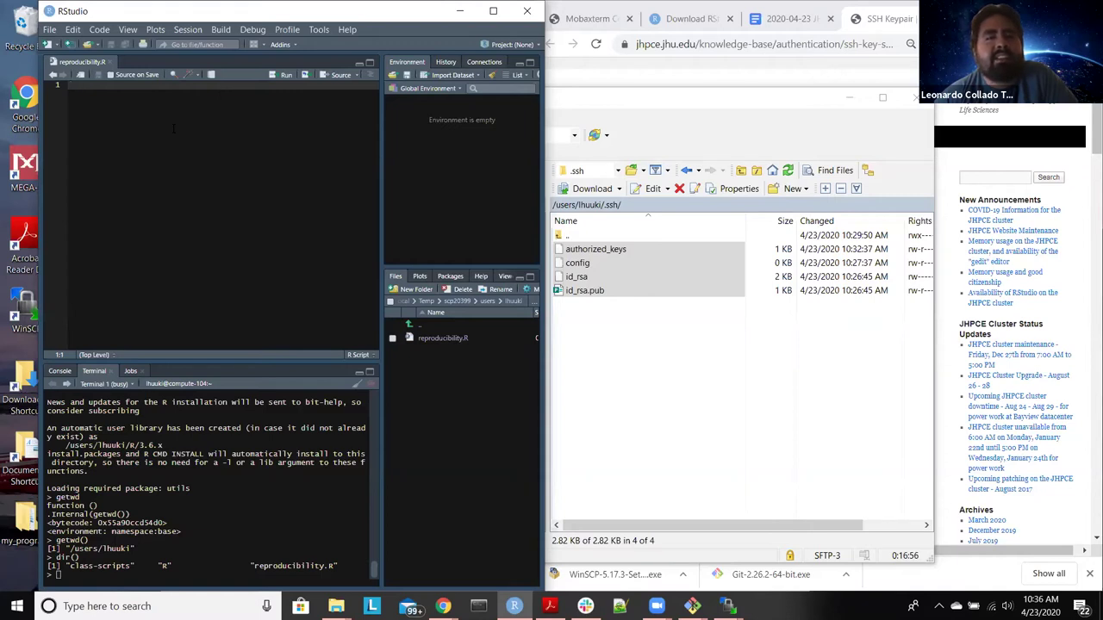
Step: Write library("sessioninfo") on line 1 of reproducibility.R and send it to the cluster R session
type("library")
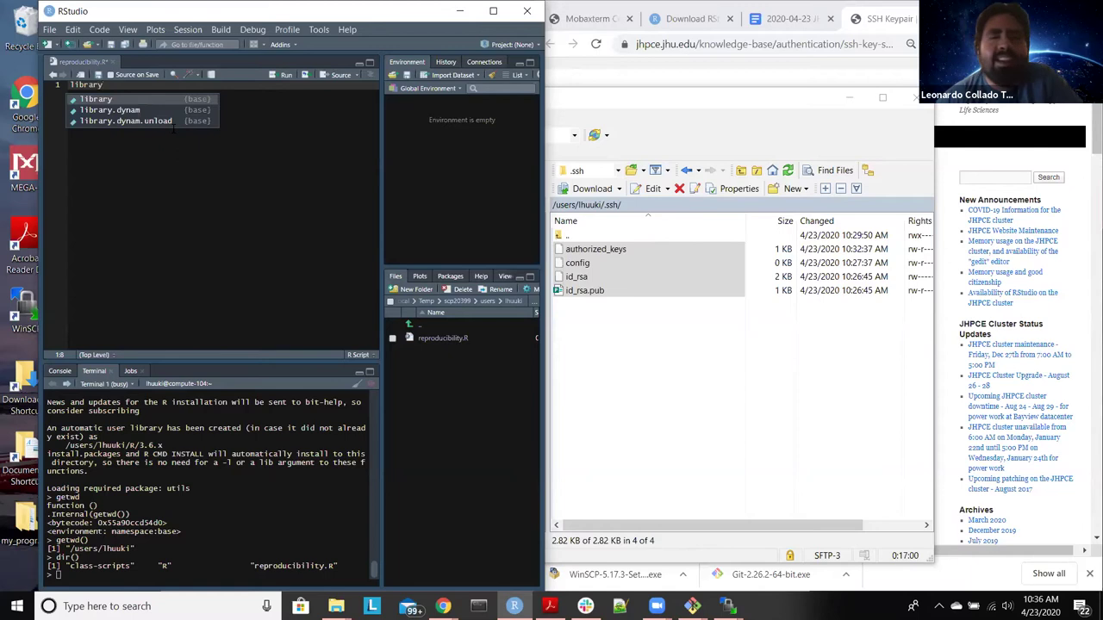
type("(\"sessioninfo")
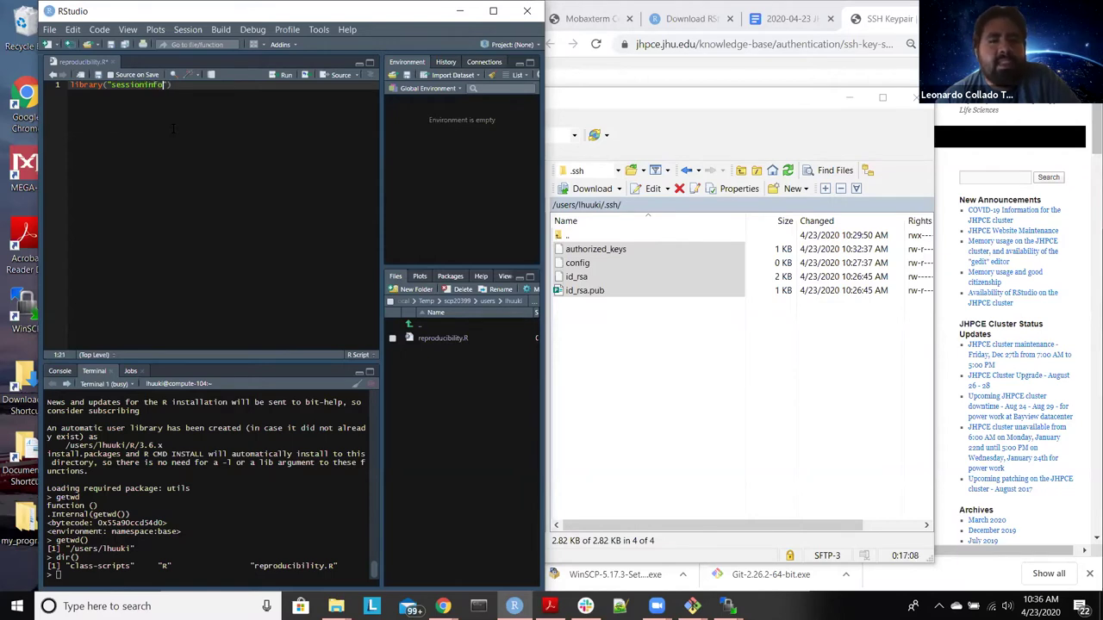
type("\")")
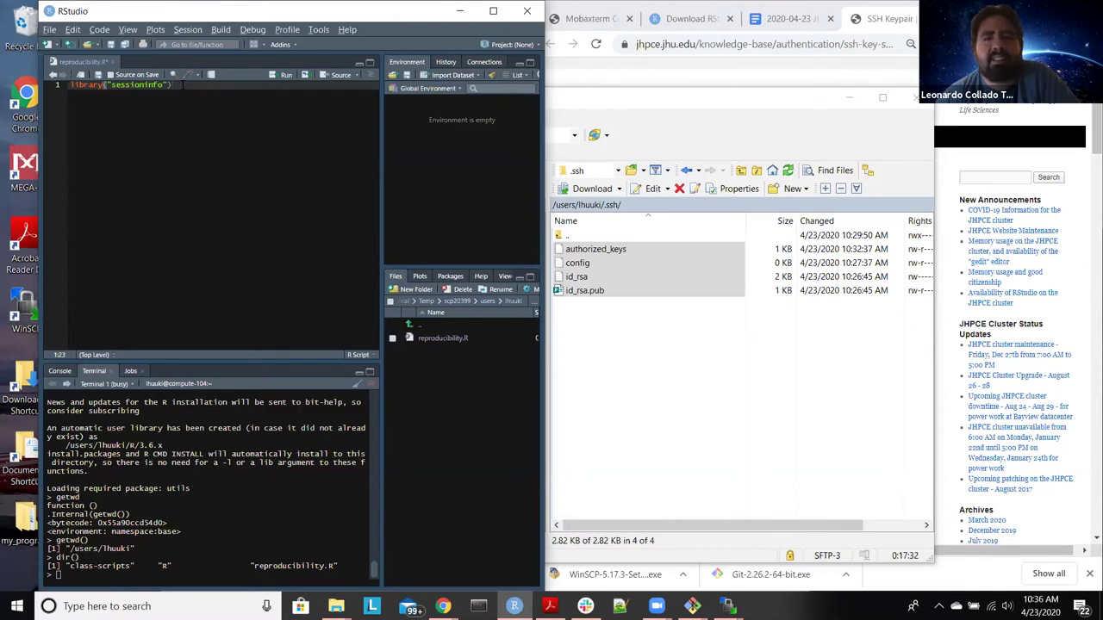
key("ctrl+alt+Return")
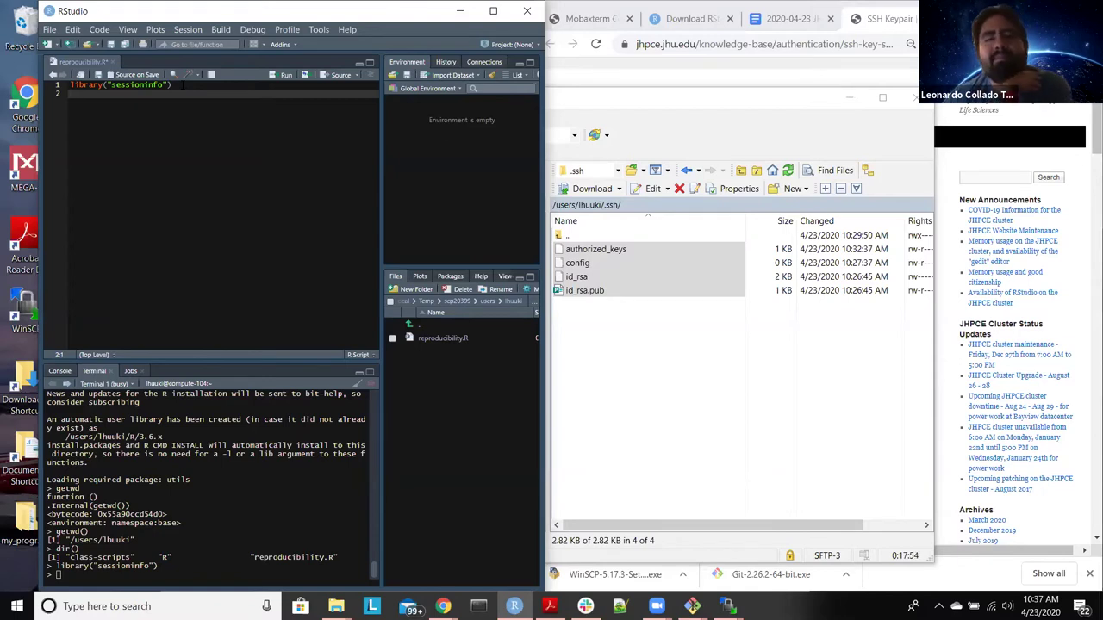
left_click(728, 606)
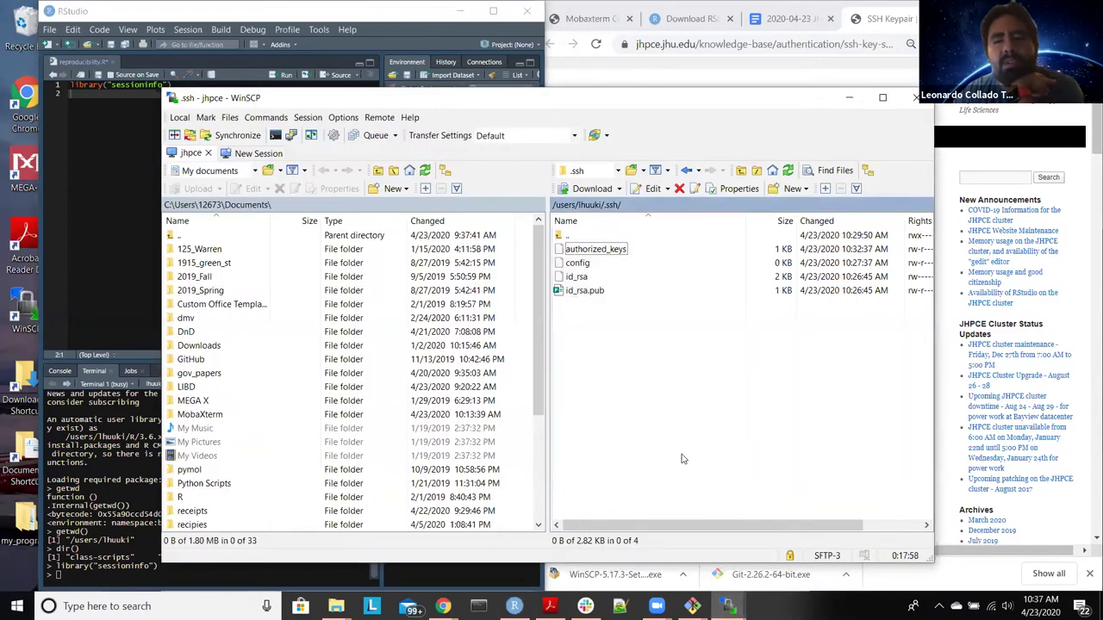
double_click(582, 236)
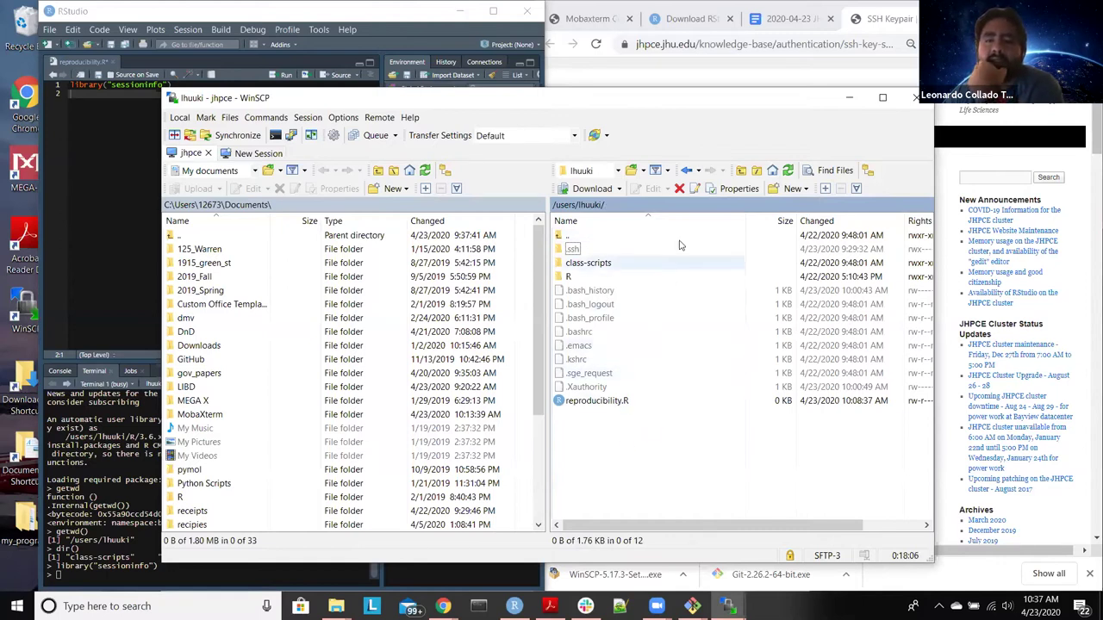
left_click(771, 189)
left_click(785, 208)
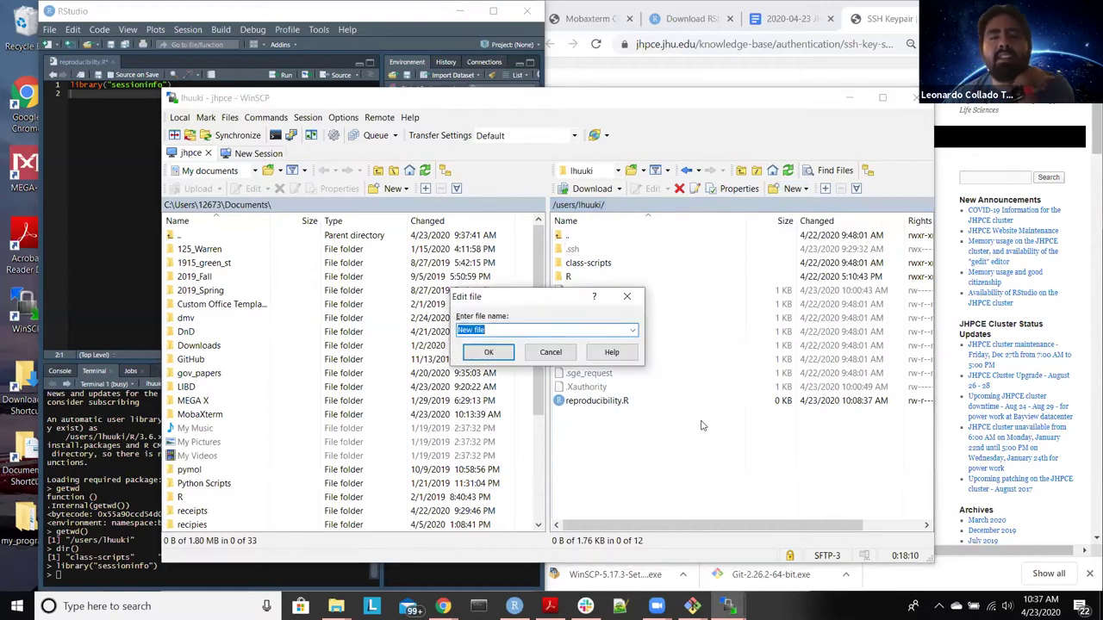
type(".R")
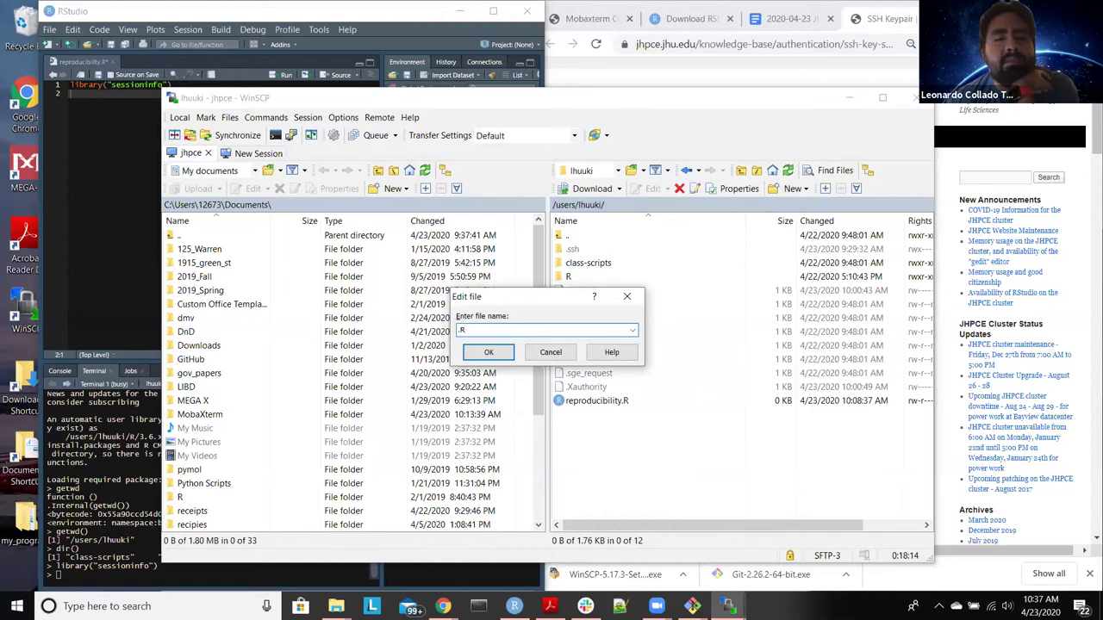
type("profile")
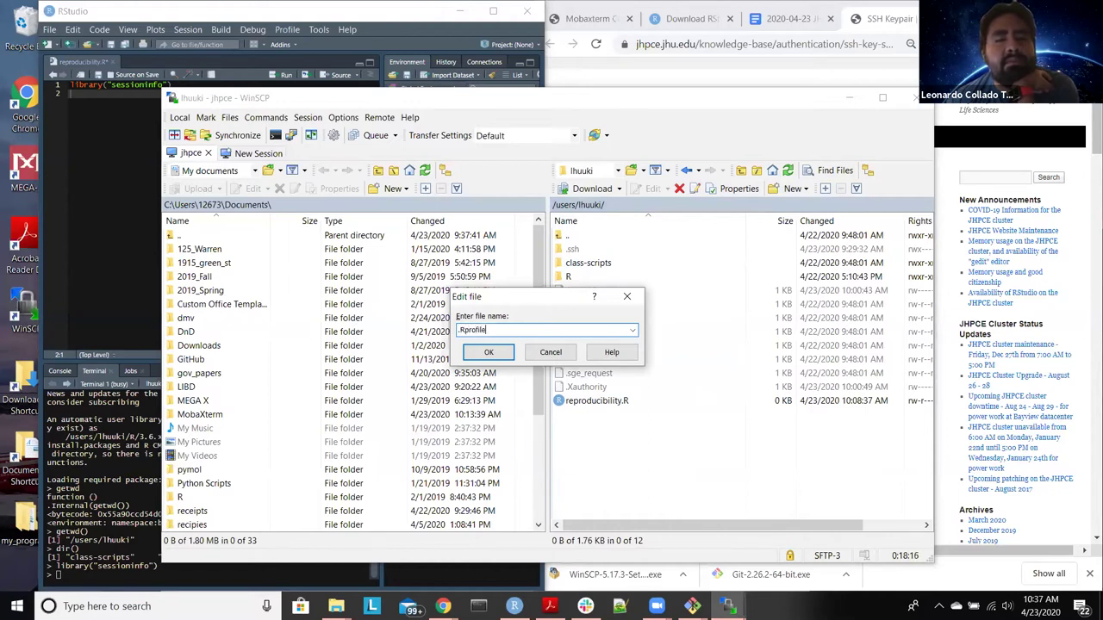
key("Return")
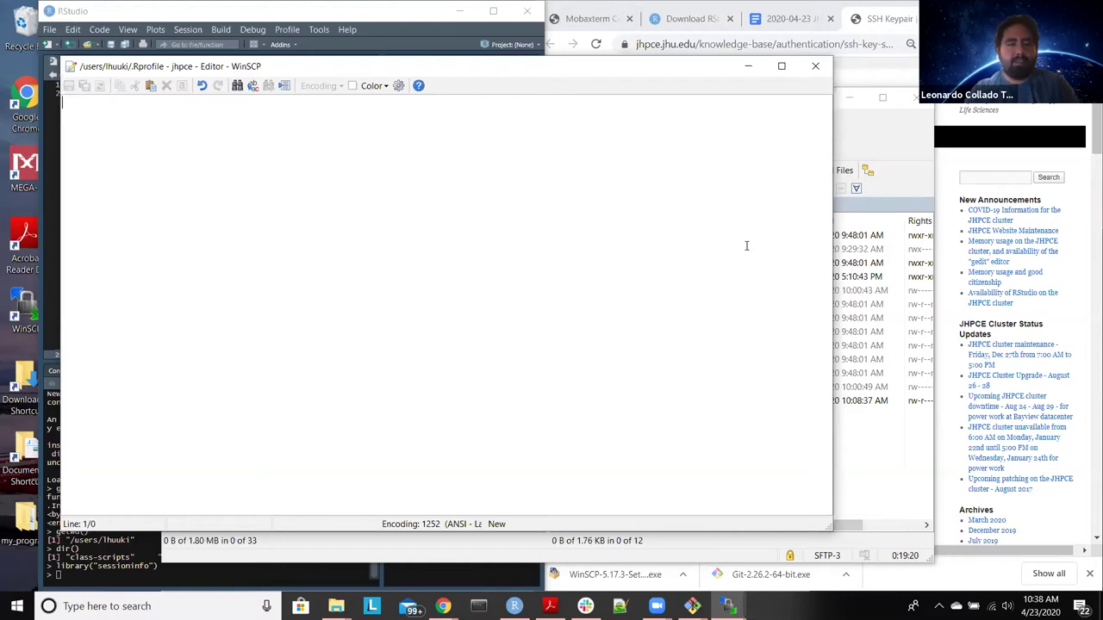
Step: Add a 'JHPCE: ~/.inputrc contents:' line to the setup notes document
left_click(779, 18)
type("JHPCE:")
scroll(799, 315, "down", 2)
type("~/.inputrc contents:")
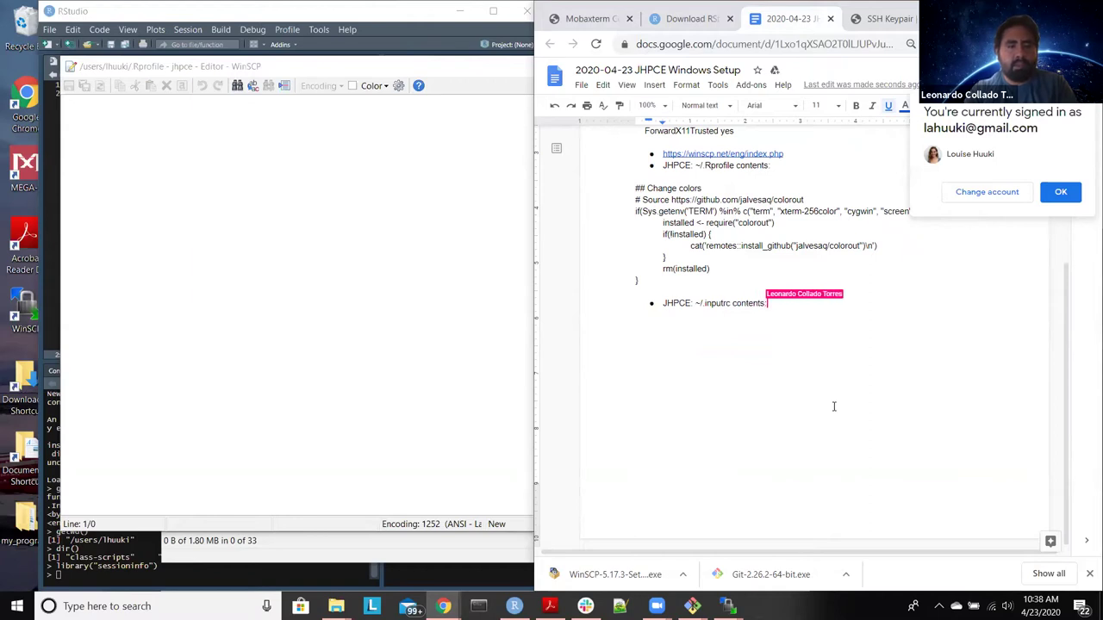
key("Return")
key("Return")
key("Return")
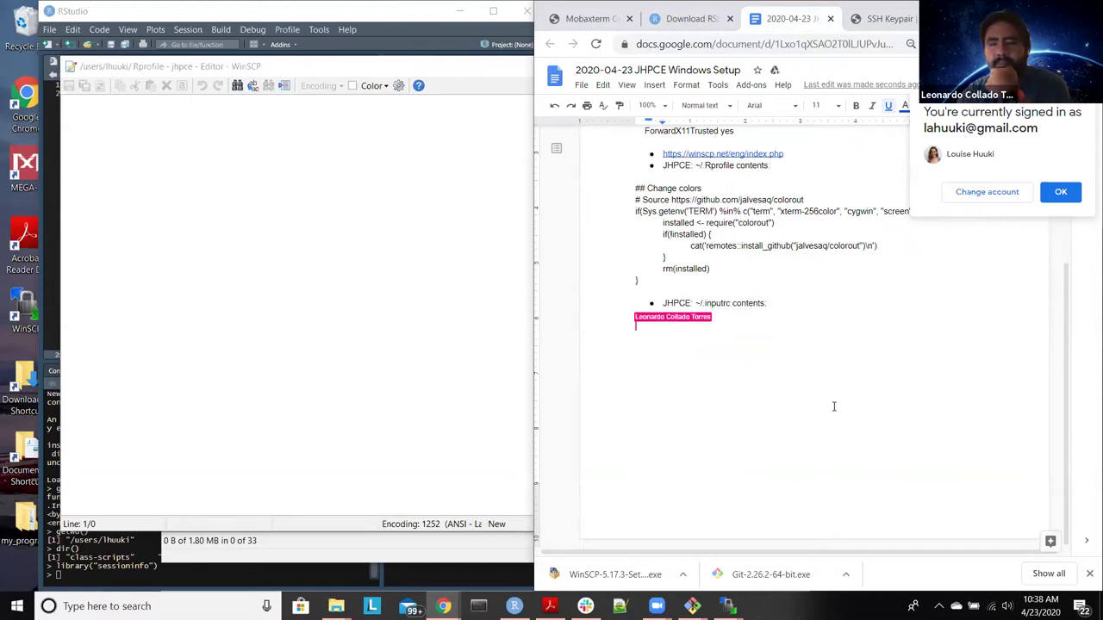
Step: Paste the '## Change colors' code block into .Rprofile, then save and close it
left_click_drag(794, 302, 663, 303)
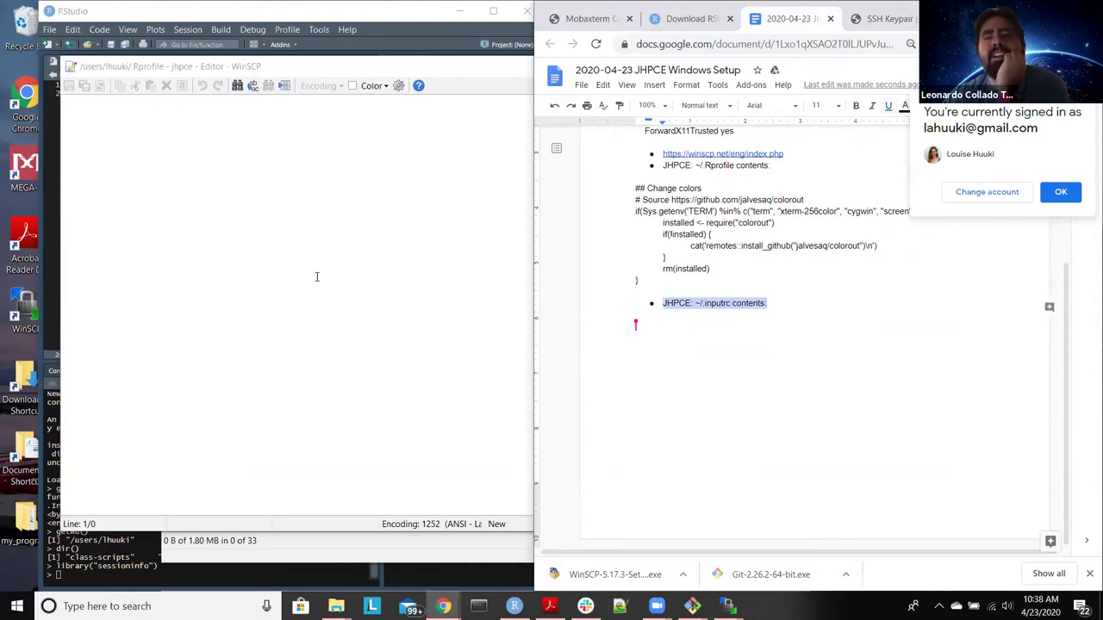
left_click(891, 316)
scroll(617, 255, "up", 1)
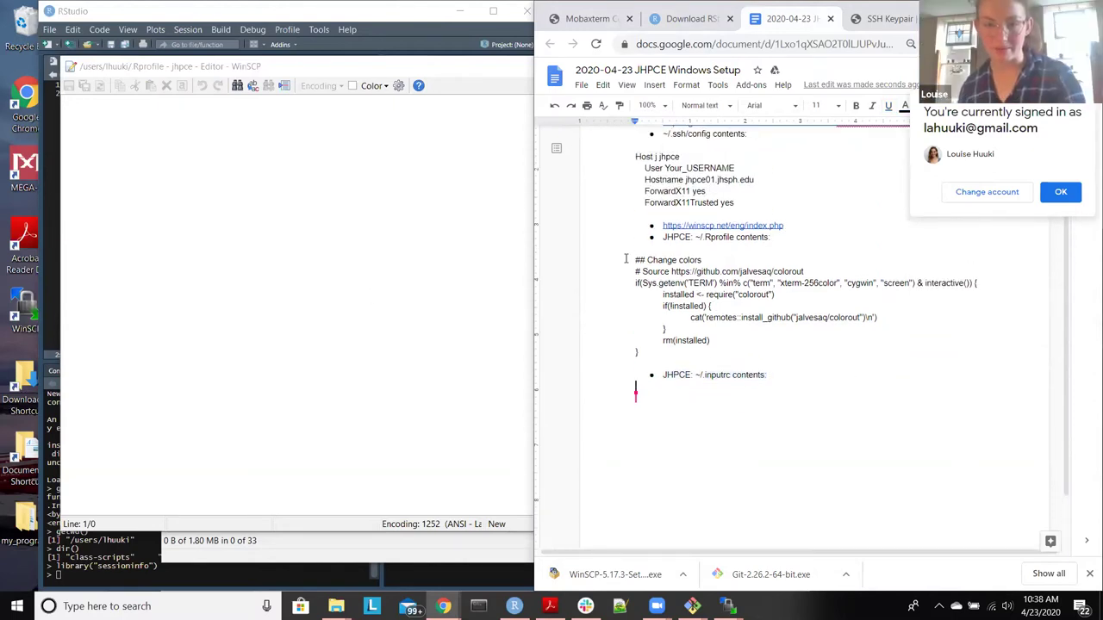
left_click_drag(634, 259, 667, 352)
key("ctrl+c")
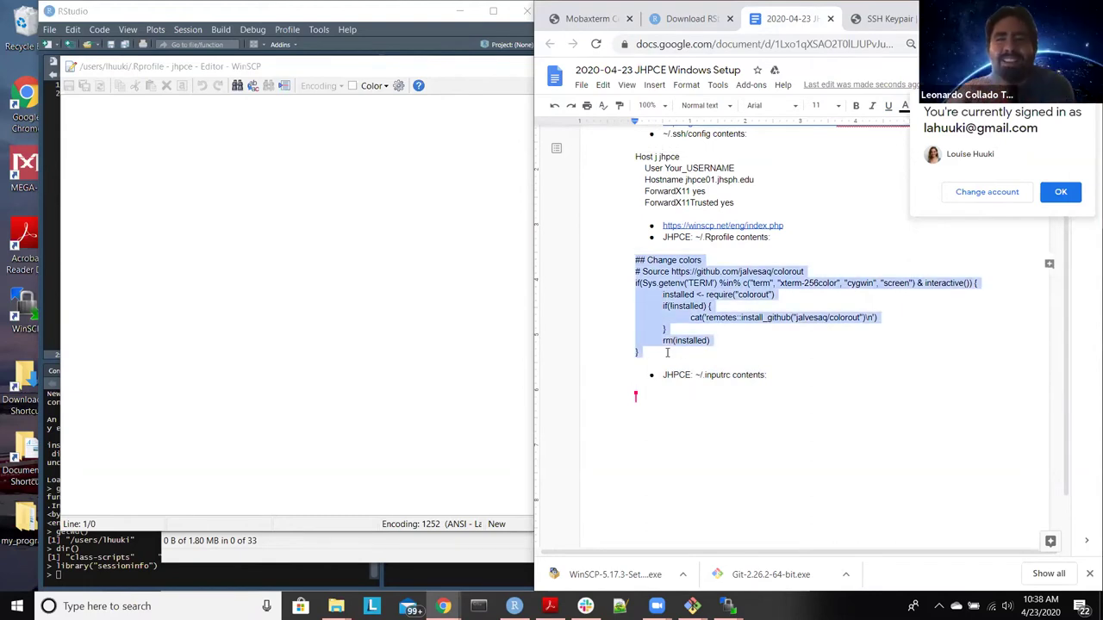
left_click(251, 218)
key("ctrl+v")
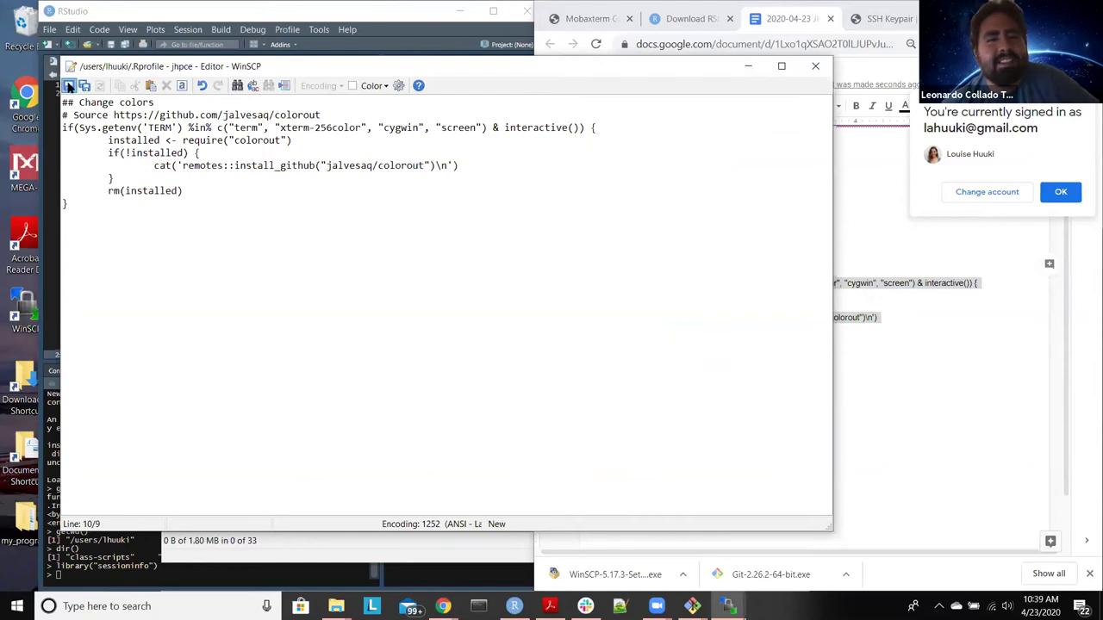
left_click(68, 86)
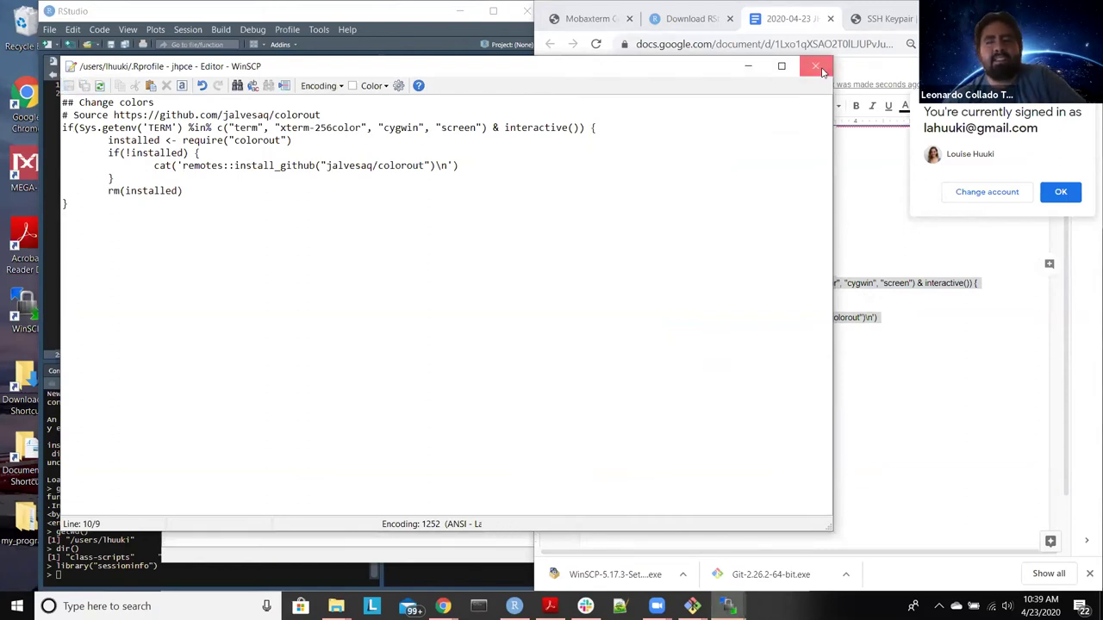
left_click(817, 67)
Step: Return to the setup notes and clear the earlier code-block selection
left_click(436, 33)
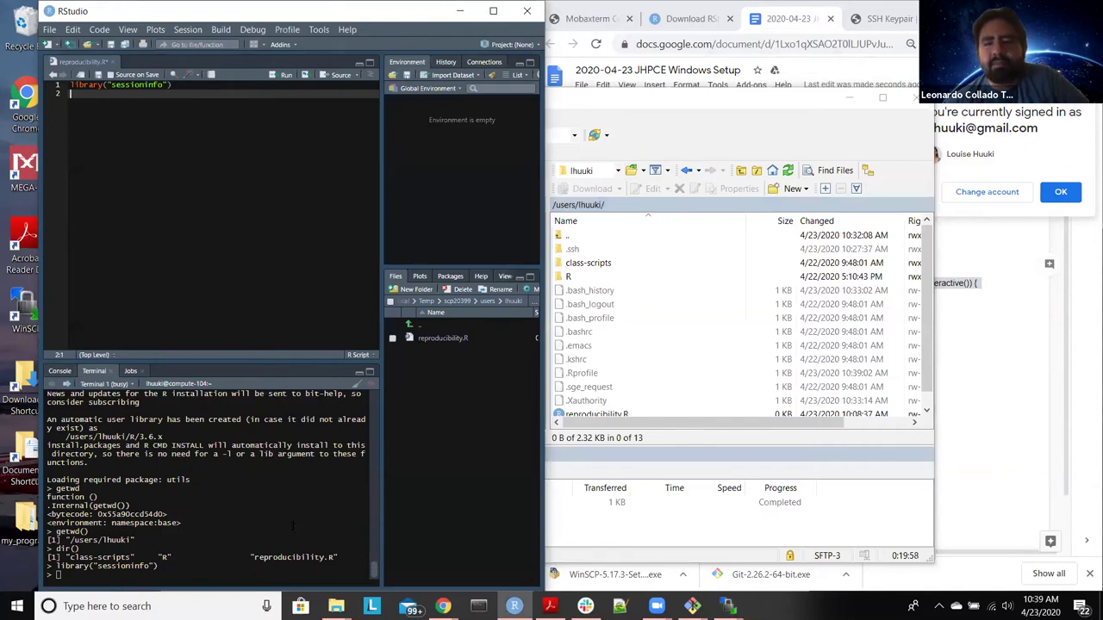
left_click(721, 104)
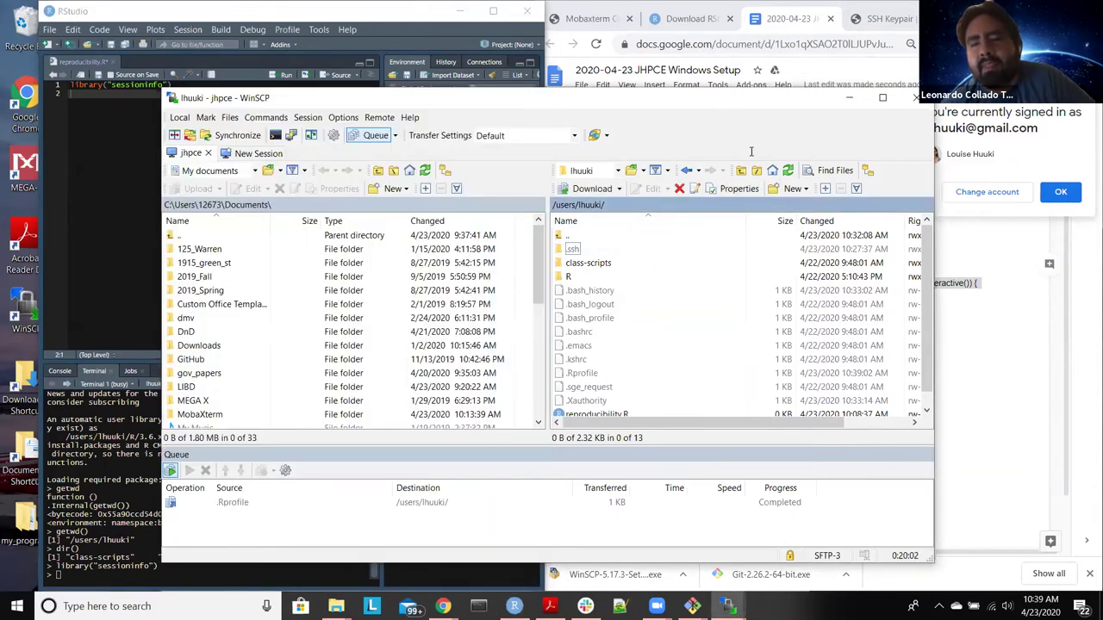
left_click(443, 606)
left_click(835, 387)
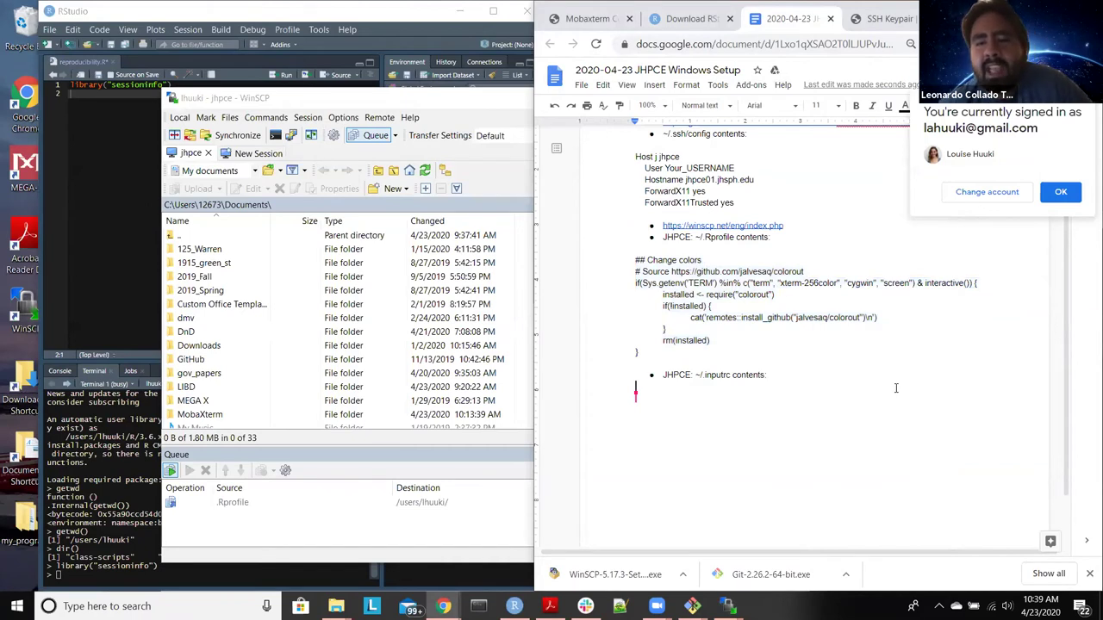
scroll(895, 387, "up", 3)
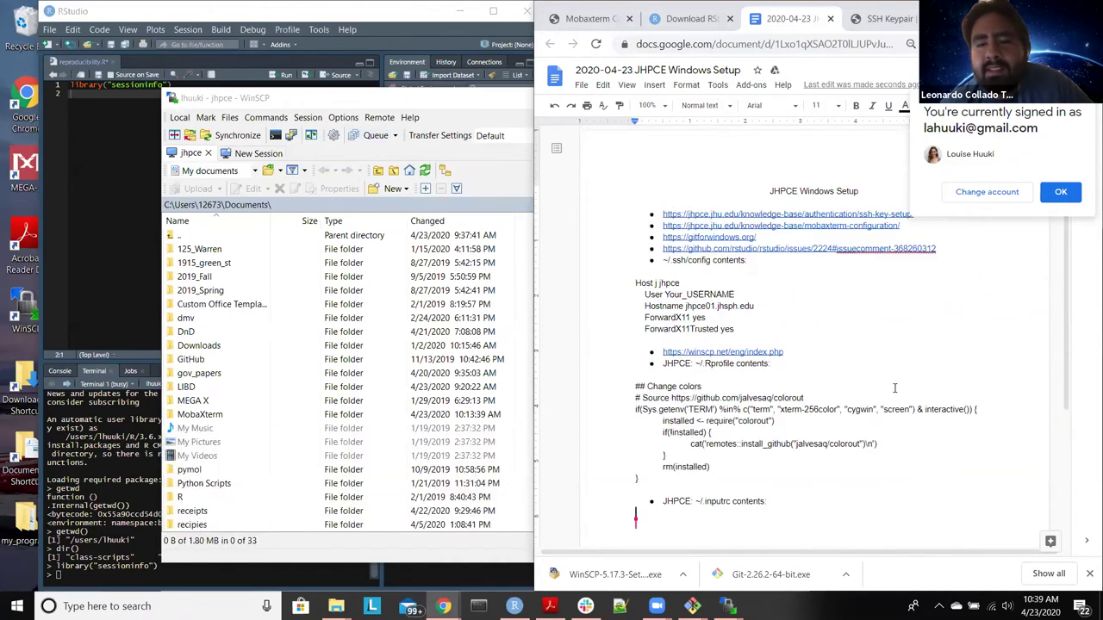
scroll(895, 388, "down", 1)
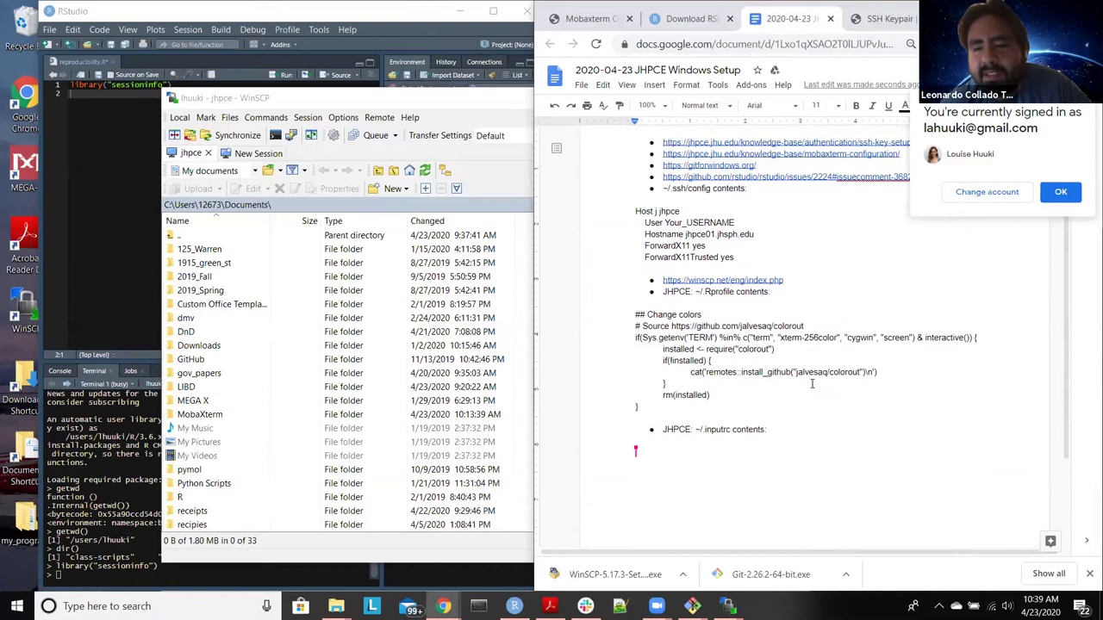
Step: Copy remotes::install_github("jalvesaq/colorout") from the notes and return to RStudio
left_click(704, 372)
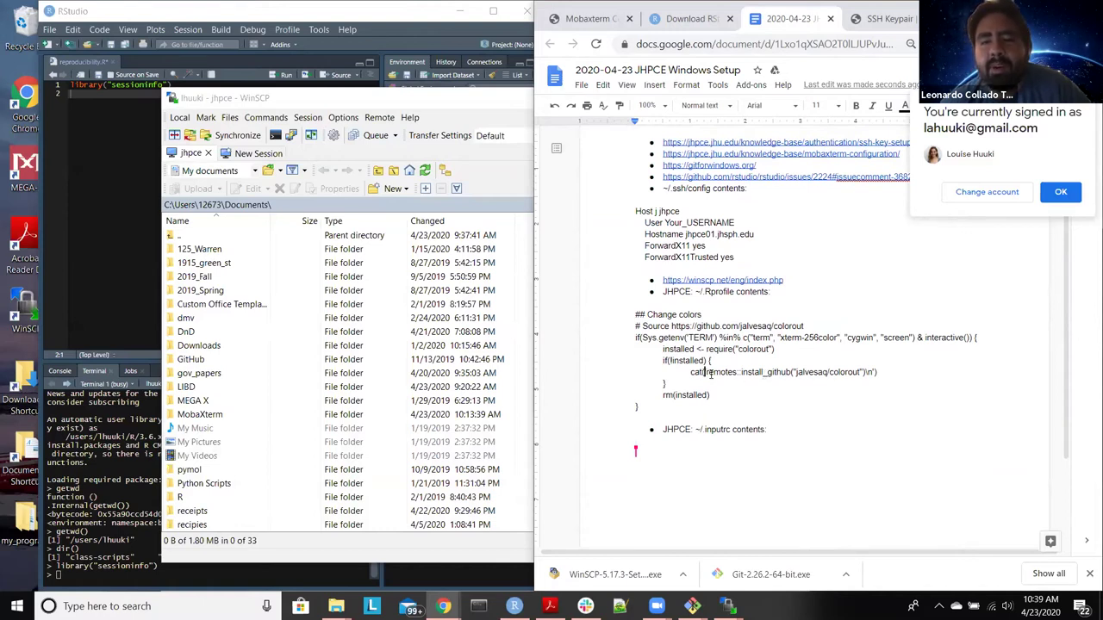
left_click_drag(885, 371, 689, 369)
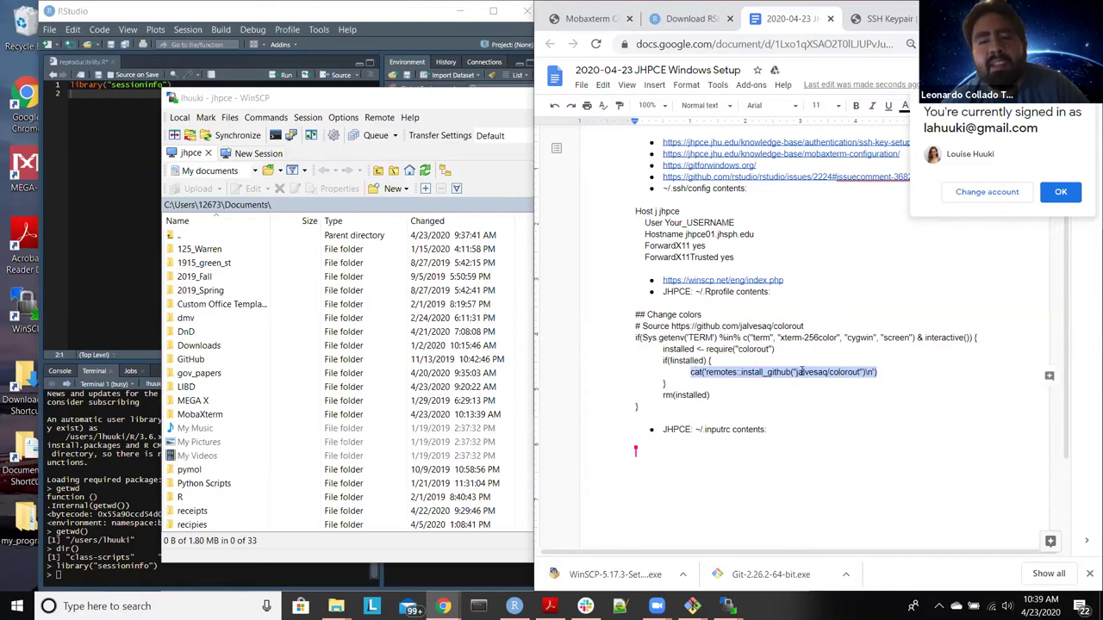
left_click(871, 371)
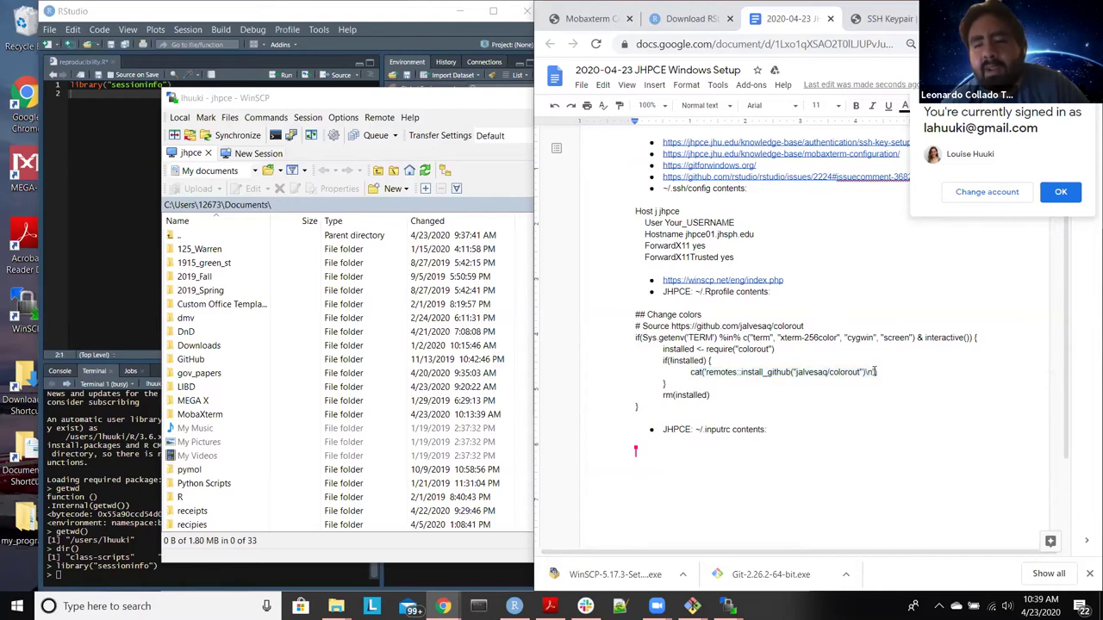
key("shift+Left")
key("shift+Left")
key("shift+Left")
key("shift+Left")
key("shift+Left")
key("shift+Left")
key("shift+Left")
key("shift+Left")
key("shift+Left")
key("shift+Left")
key("shift+Left")
key("shift+Left")
key("shift+Left")
key("shift+Left")
key("shift+Left")
key("shift+Left")
key("shift+Left")
key("shift+Left")
key("shift+Left")
key("shift+Left")
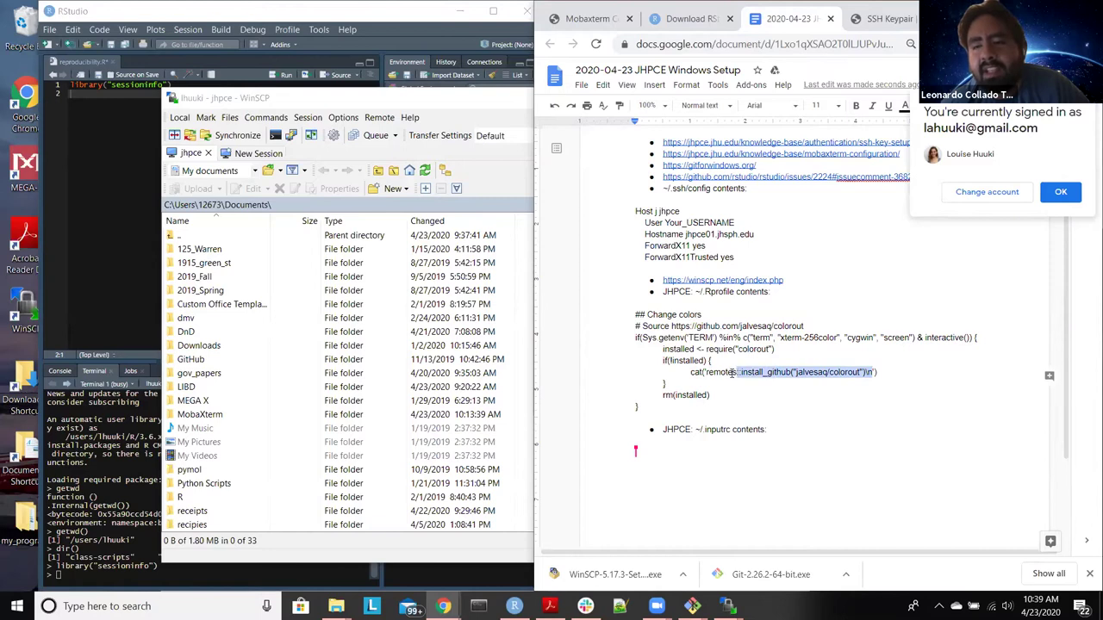
left_click(865, 374)
left_click_drag(866, 373, 706, 372)
key("super+c")
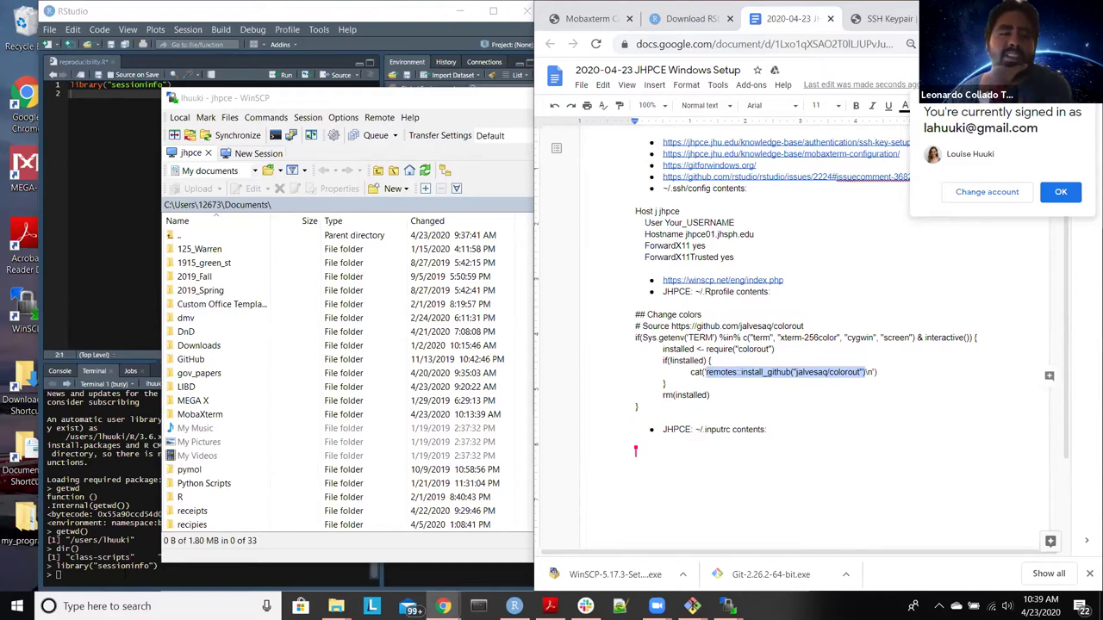
key("alt+Tab")
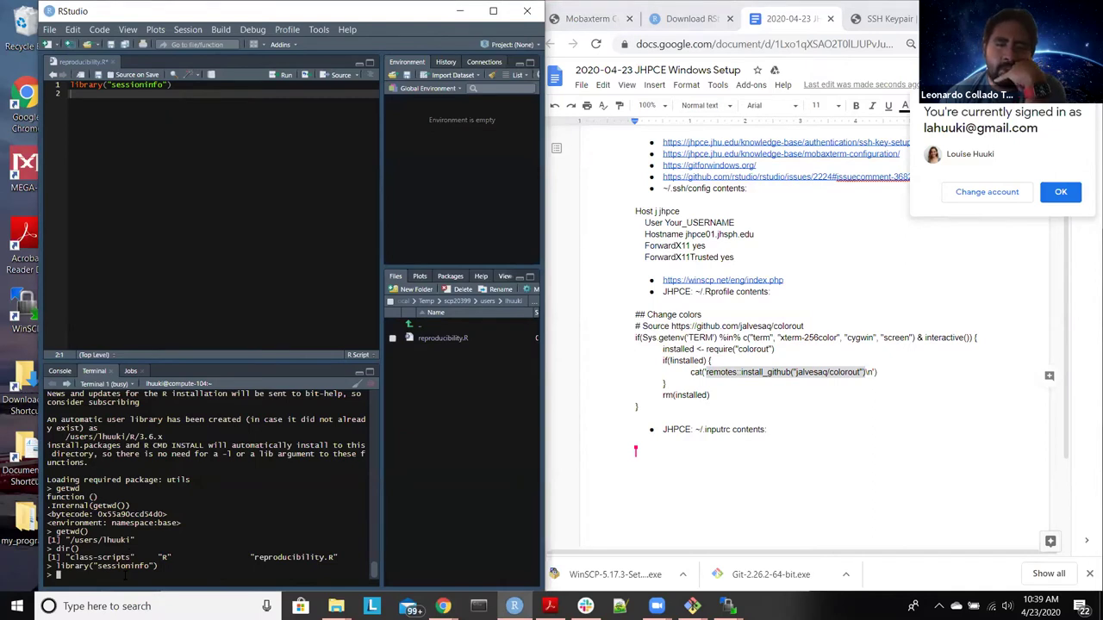
Step: Paste and run remotes::install_github("jalvesaq/colorout") in the cluster R session, which fails with HTTP error 500
right_click(125, 579)
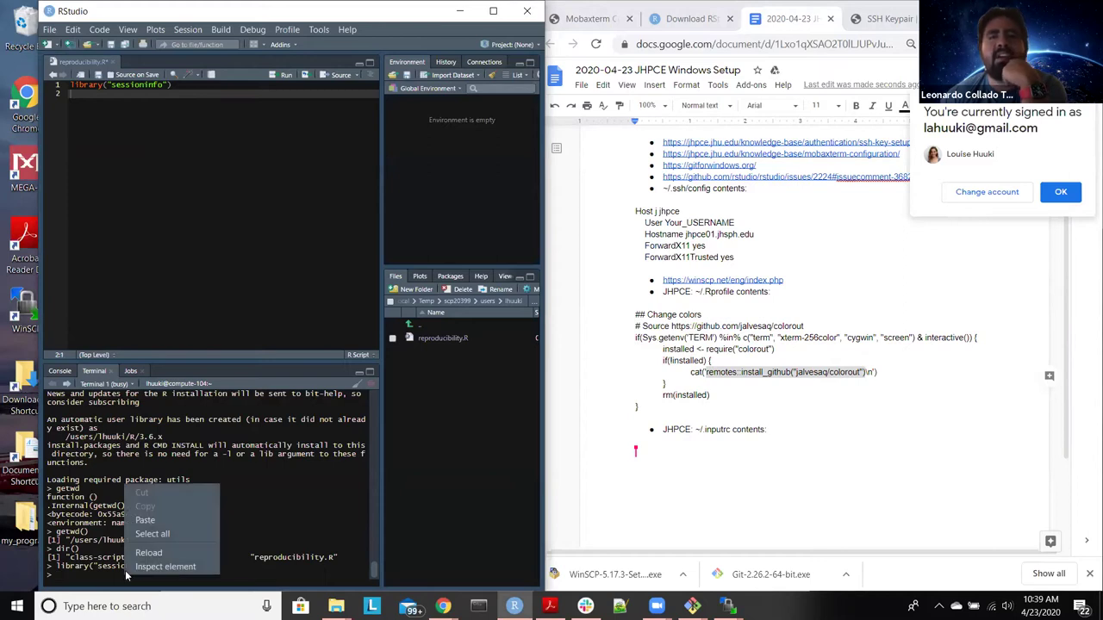
left_click(145, 521)
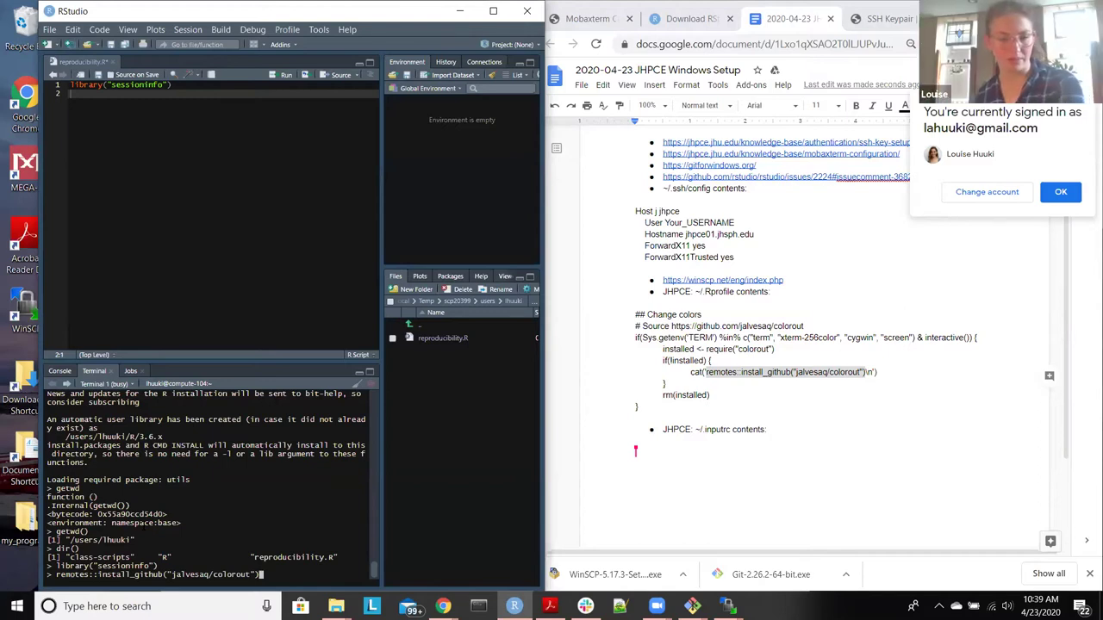
key("Return")
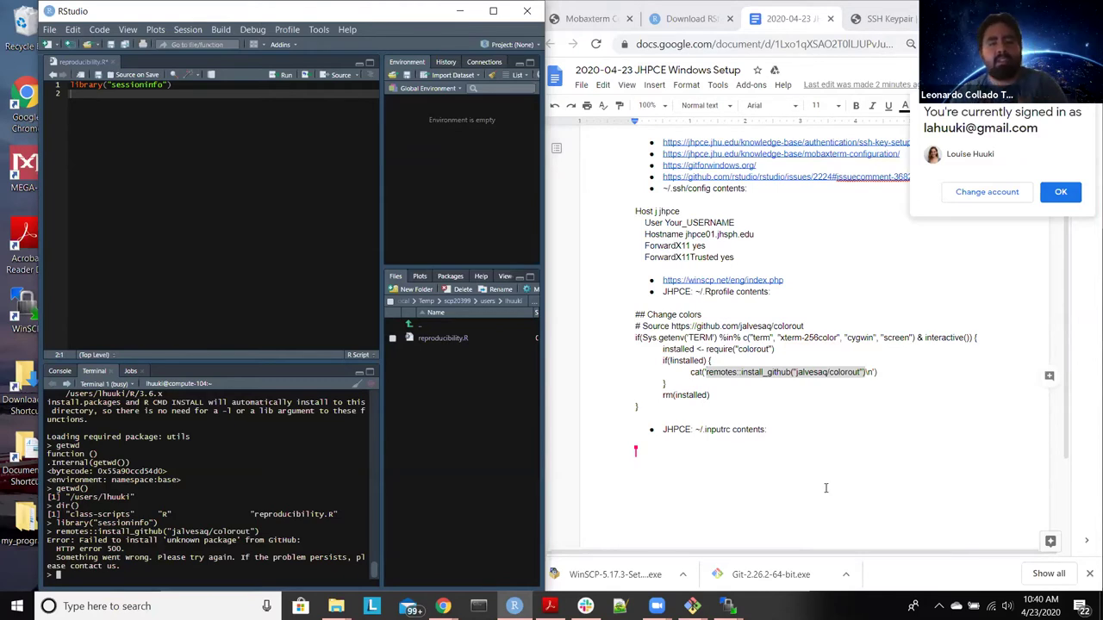
left_click(728, 606)
left_click(782, 536)
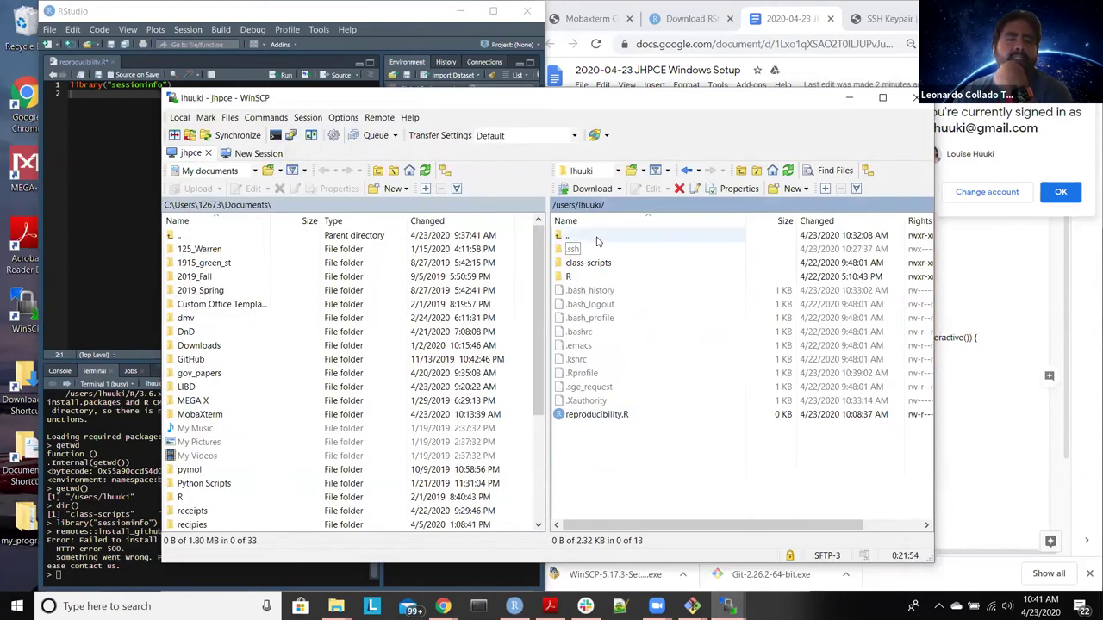
double_click(596, 238)
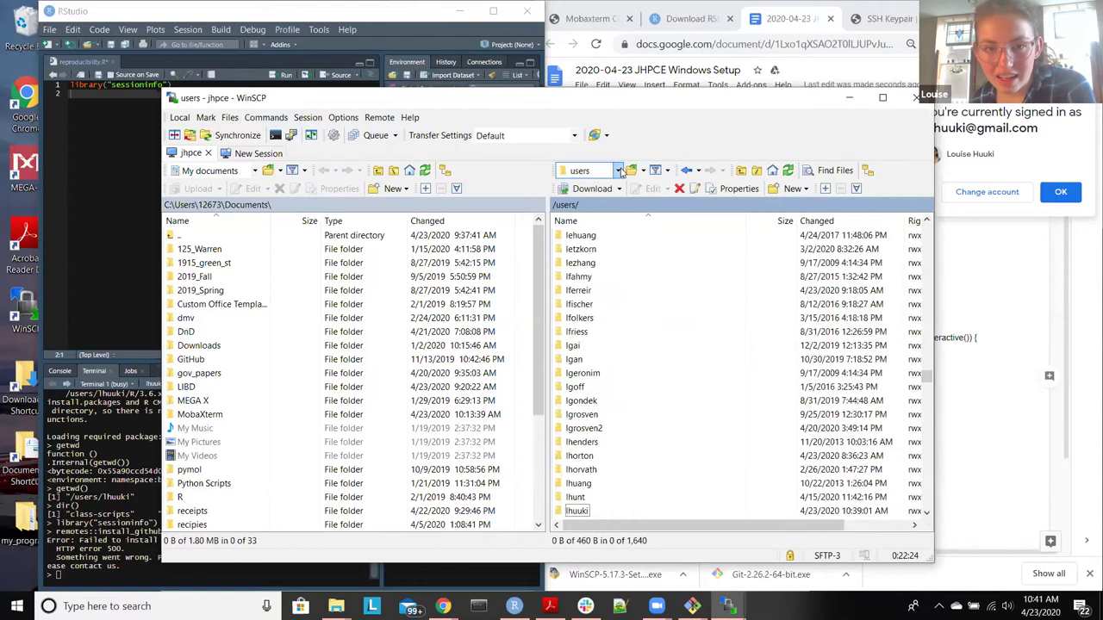
double_click(575, 511)
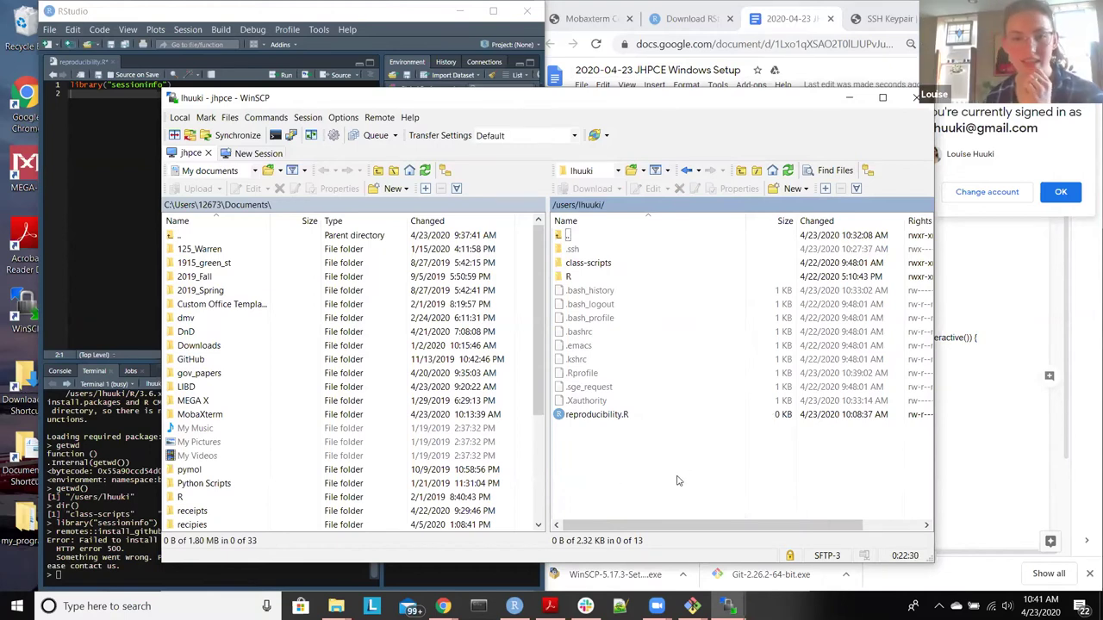
left_click(793, 189)
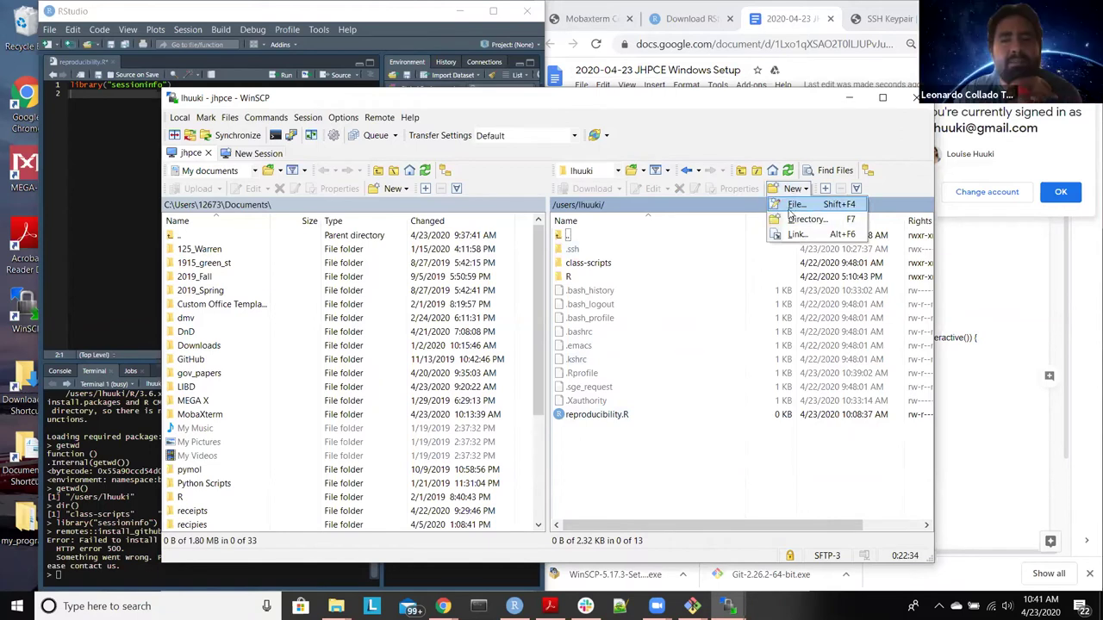
left_click(794, 205)
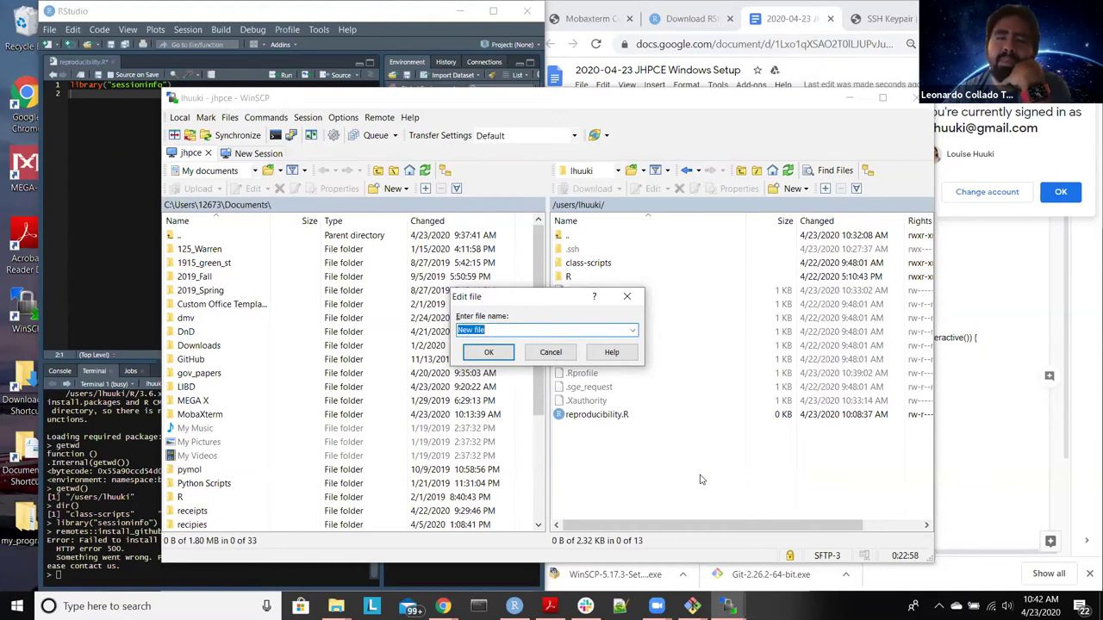
Step: Create remote .inputrc, paste the four page up/page down history-search lines from the notes, and save
type(".input")
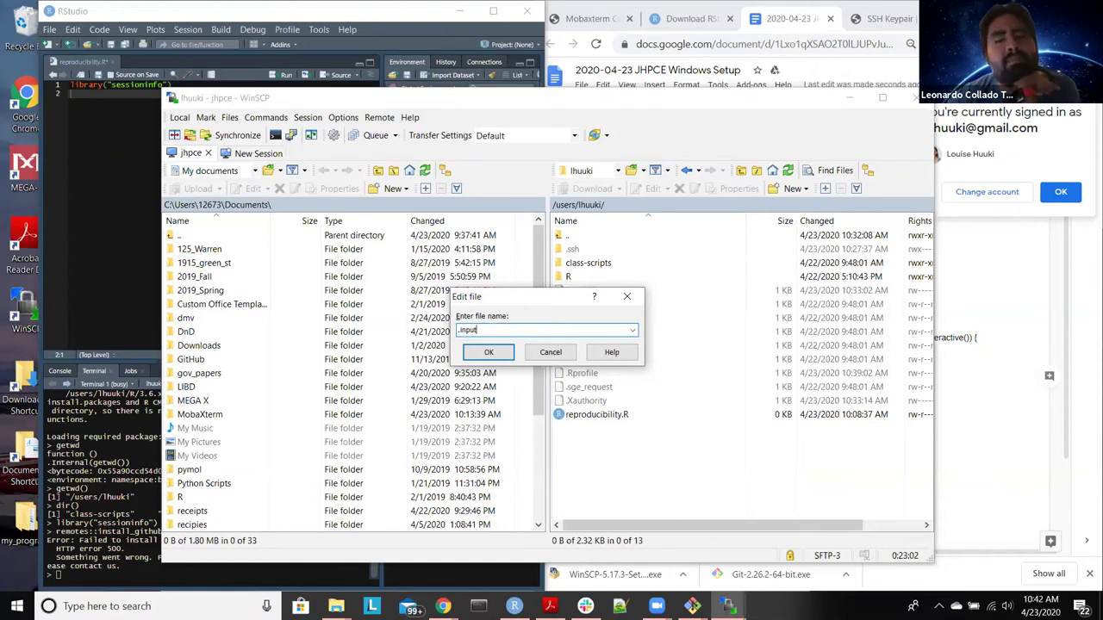
type("R")
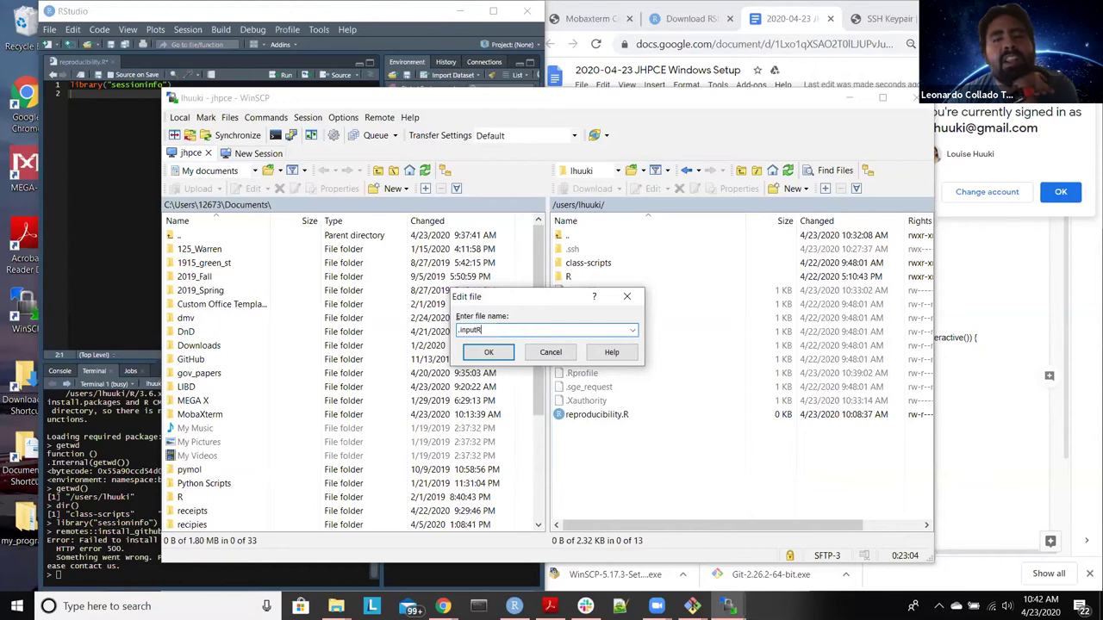
type("rc")
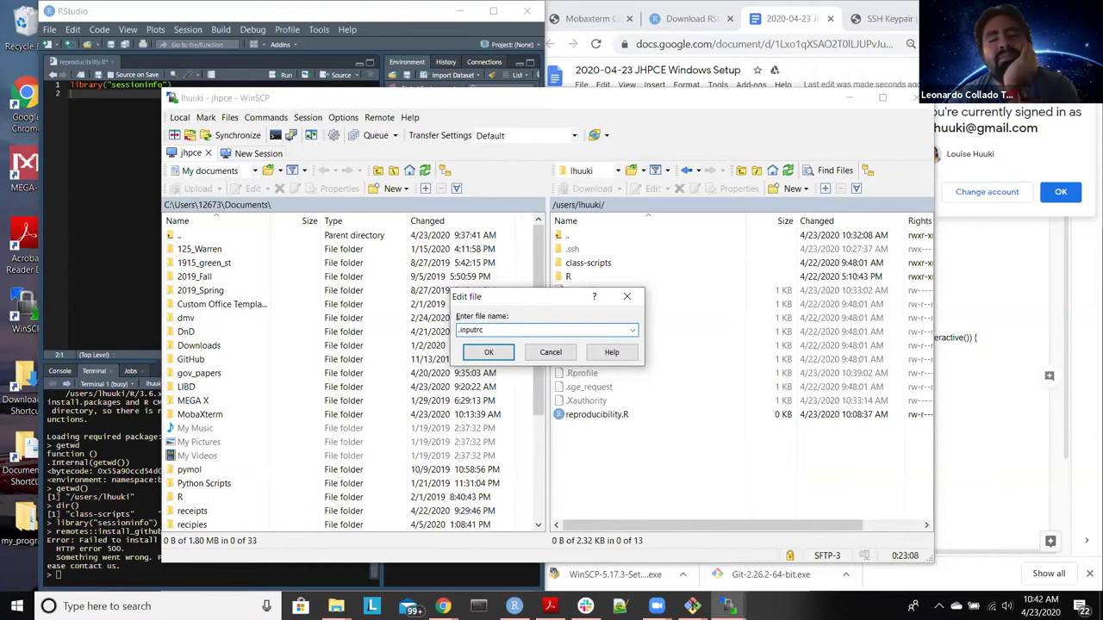
left_click(488, 351)
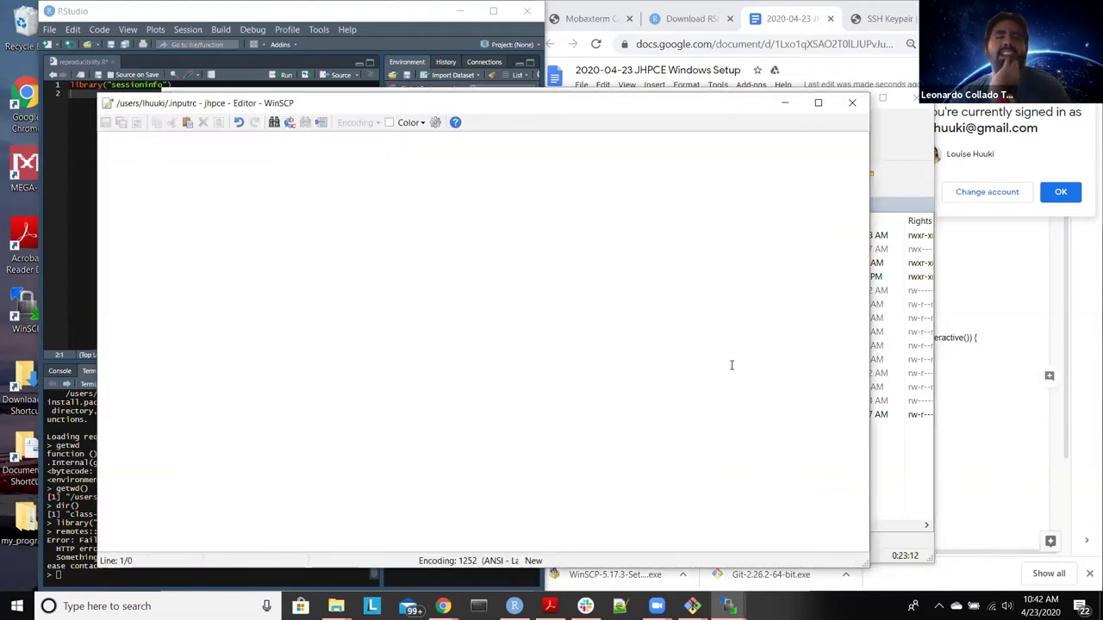
left_click(889, 7)
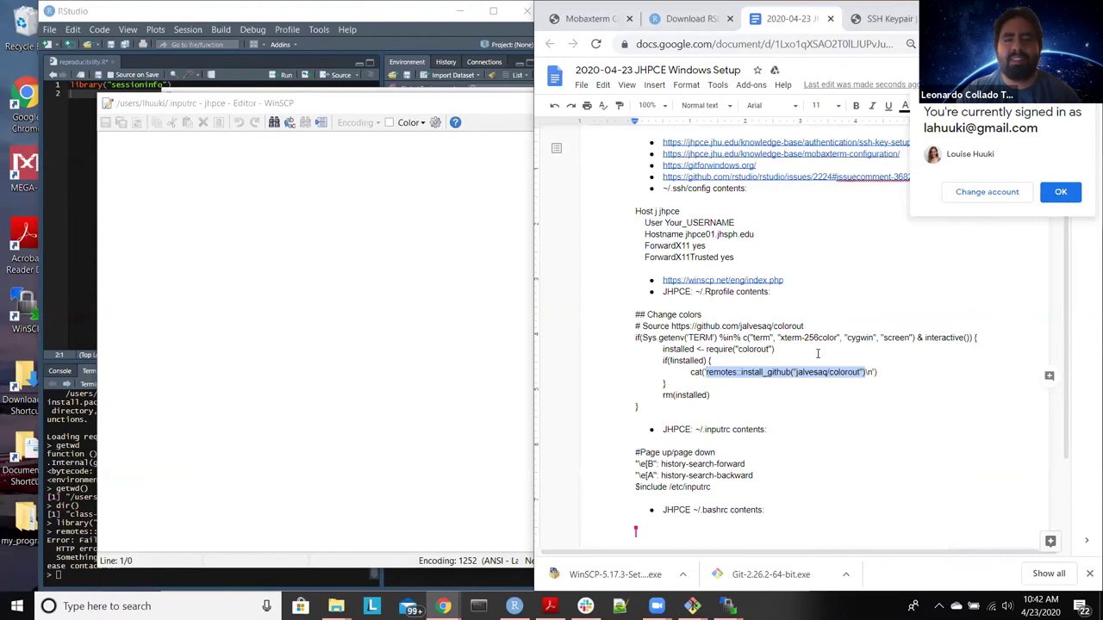
scroll(818, 409, "down", 2)
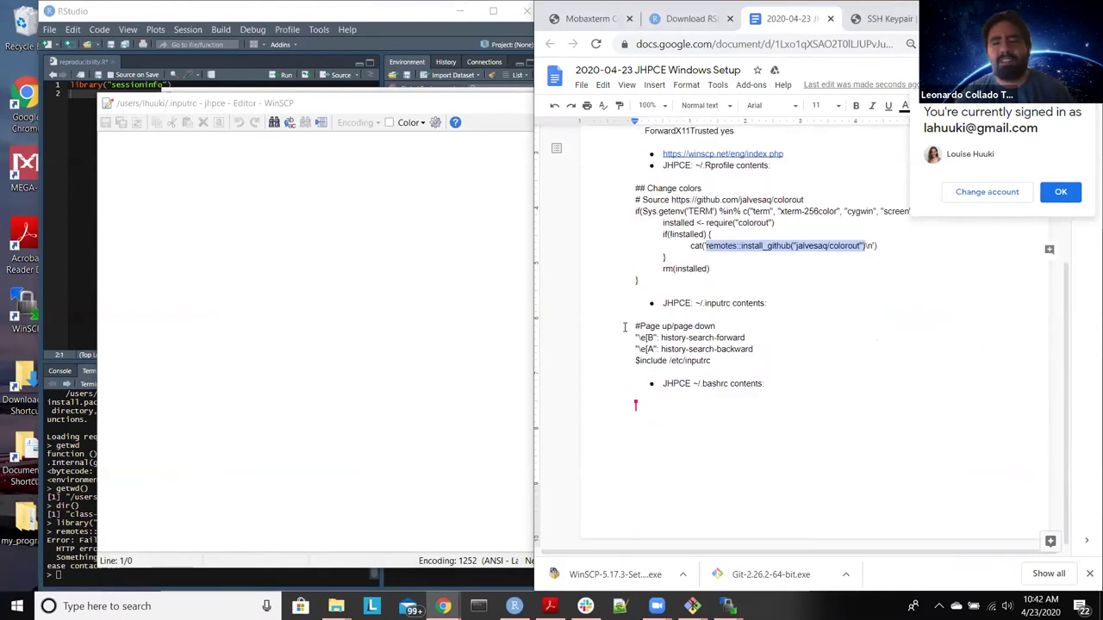
left_click_drag(629, 325, 725, 366)
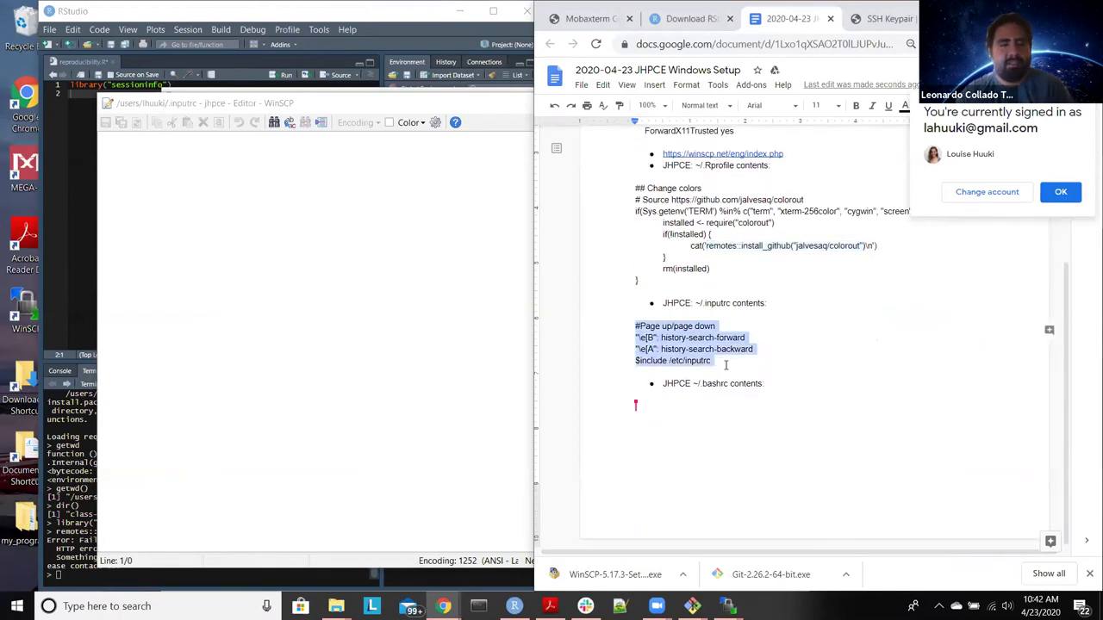
key("ctrl+c")
left_click(357, 258)
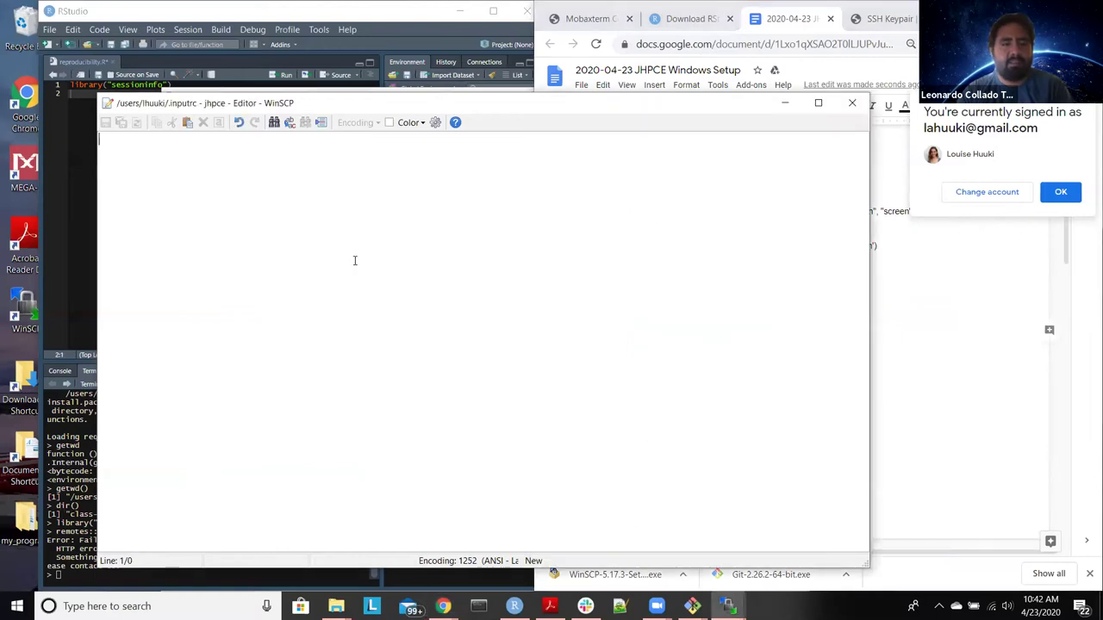
key("ctrl+v")
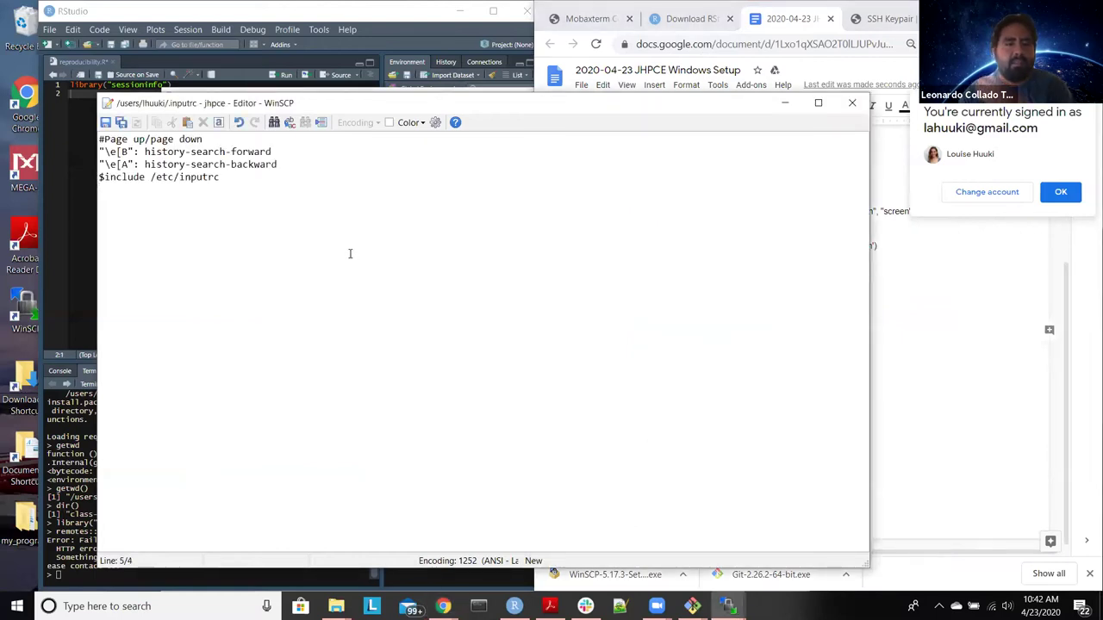
left_click(104, 124)
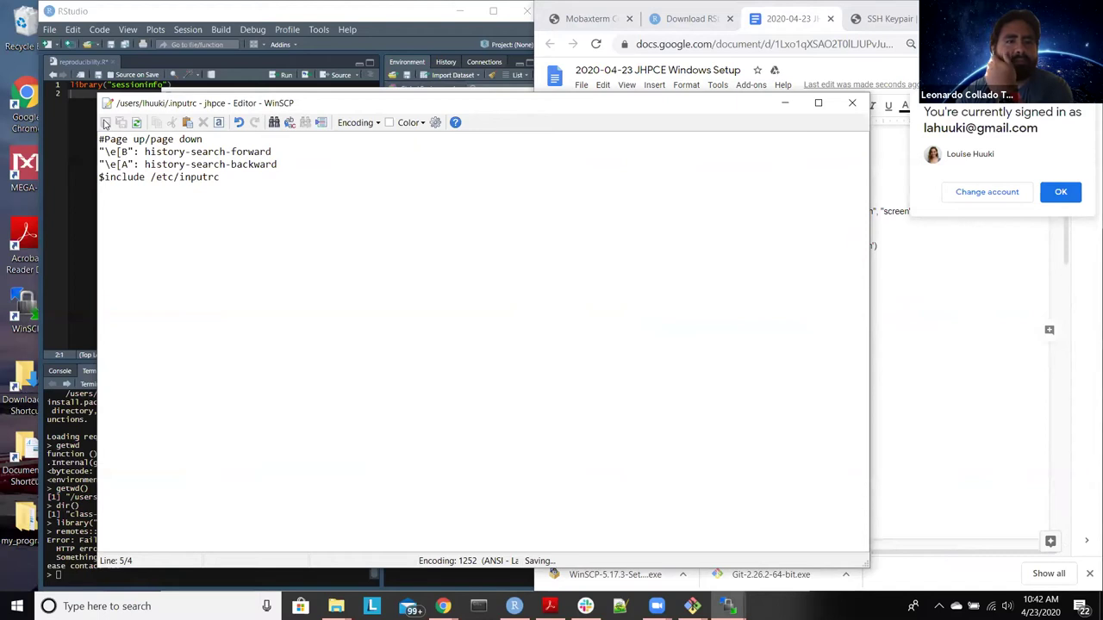
left_click(849, 105)
left_click(976, 367)
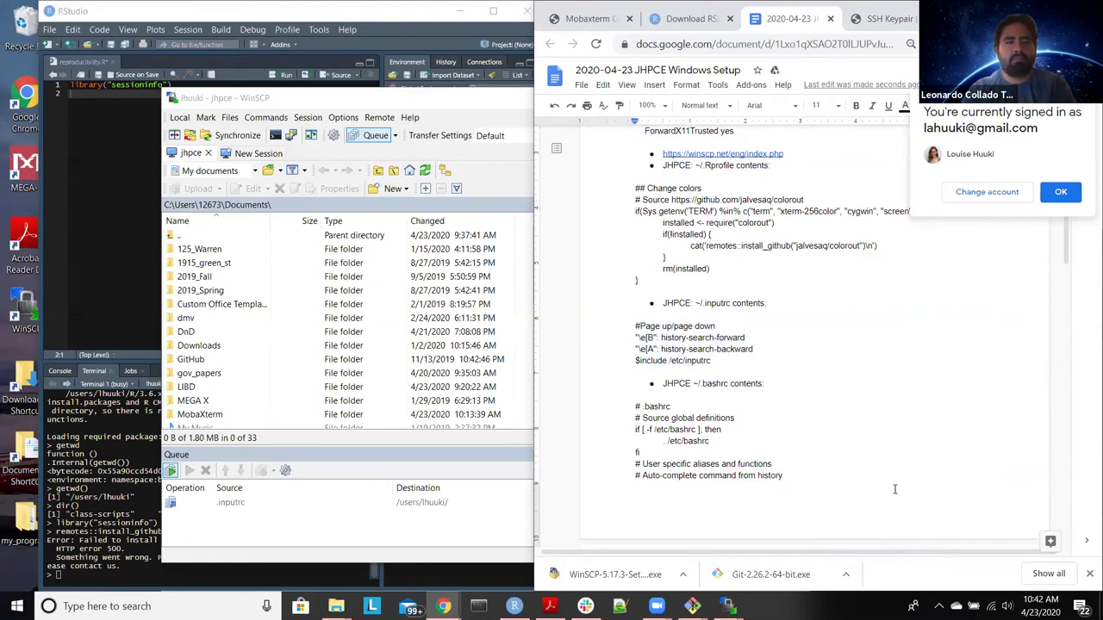
left_click(420, 101)
left_click_drag(420, 101, 277, 81)
left_click(711, 360)
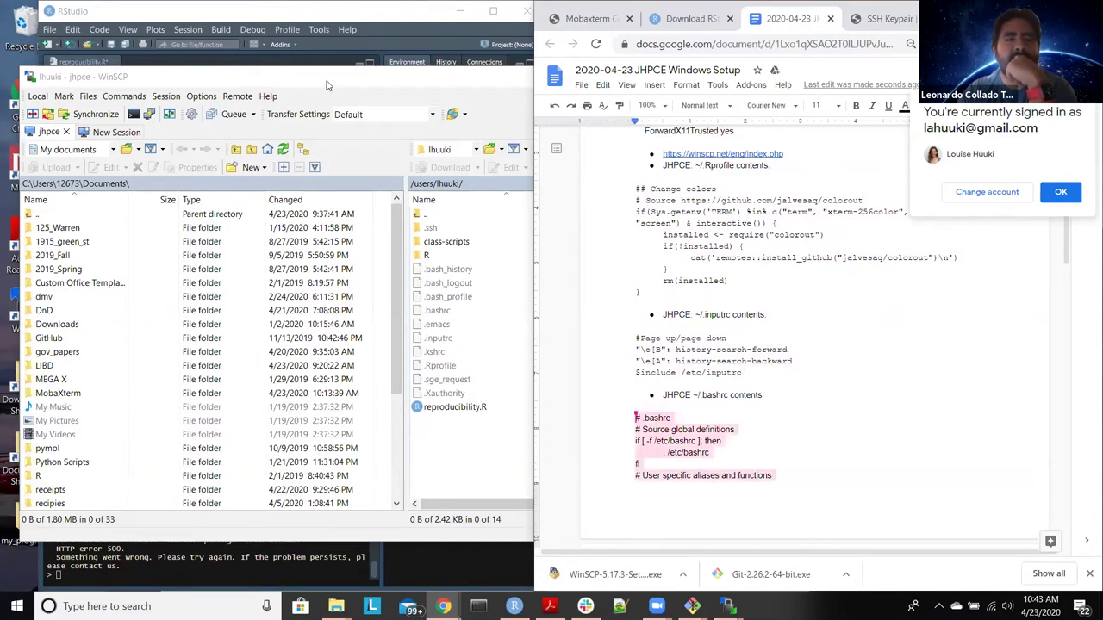
left_click(338, 19)
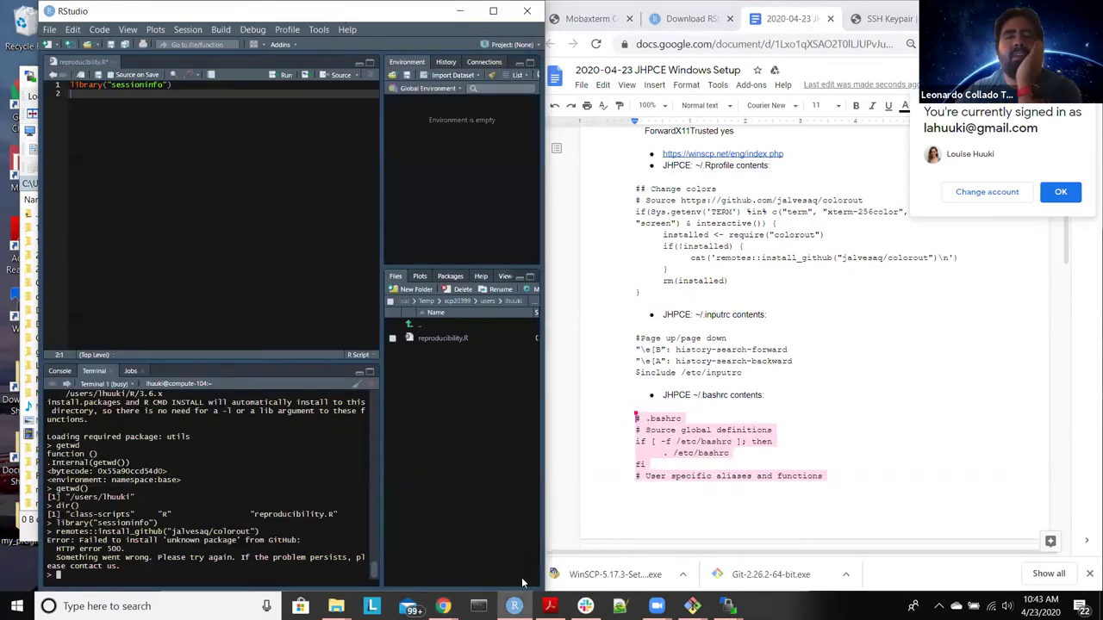
left_click(728, 606)
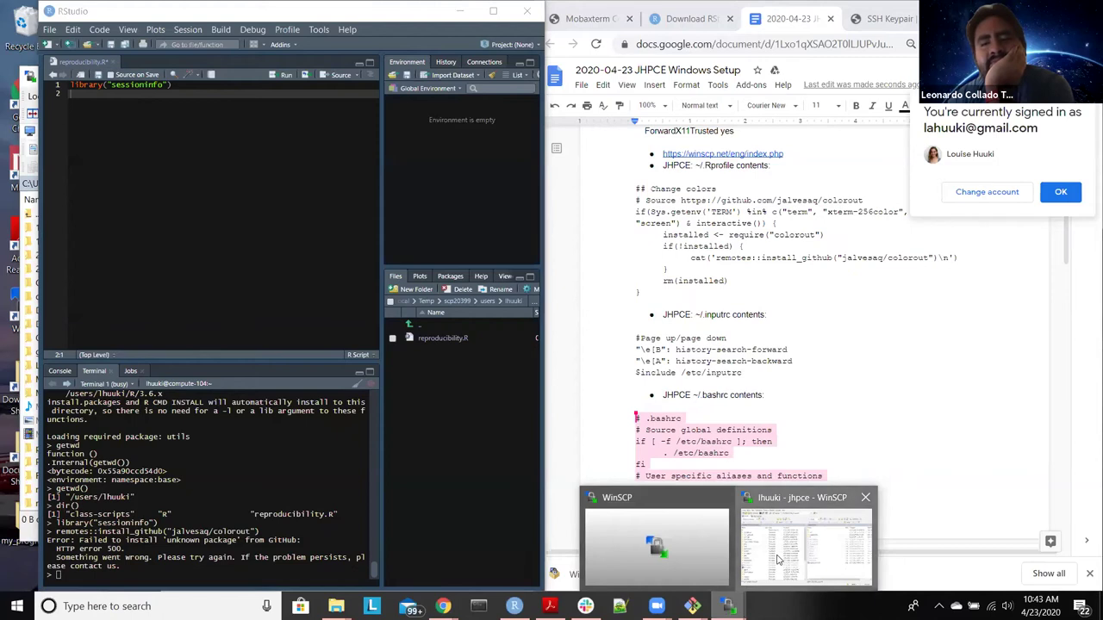
left_click(767, 552)
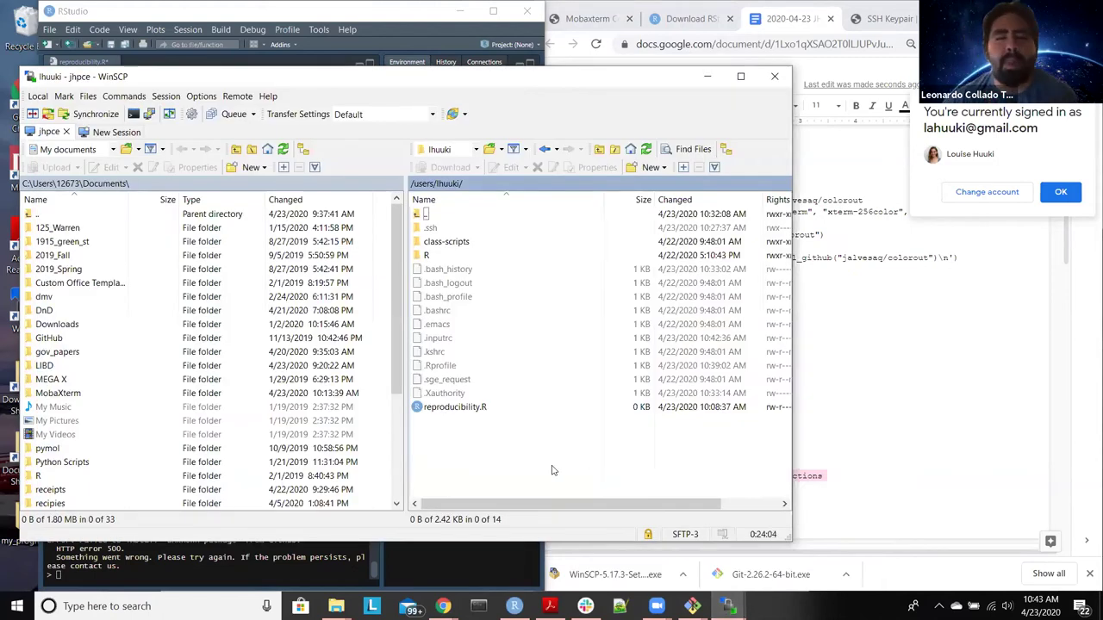
Step: Open the remote .bashrc in WinSCP's editor and copy the .bashrc block from the setup notes
left_click(460, 312)
double_click(461, 311)
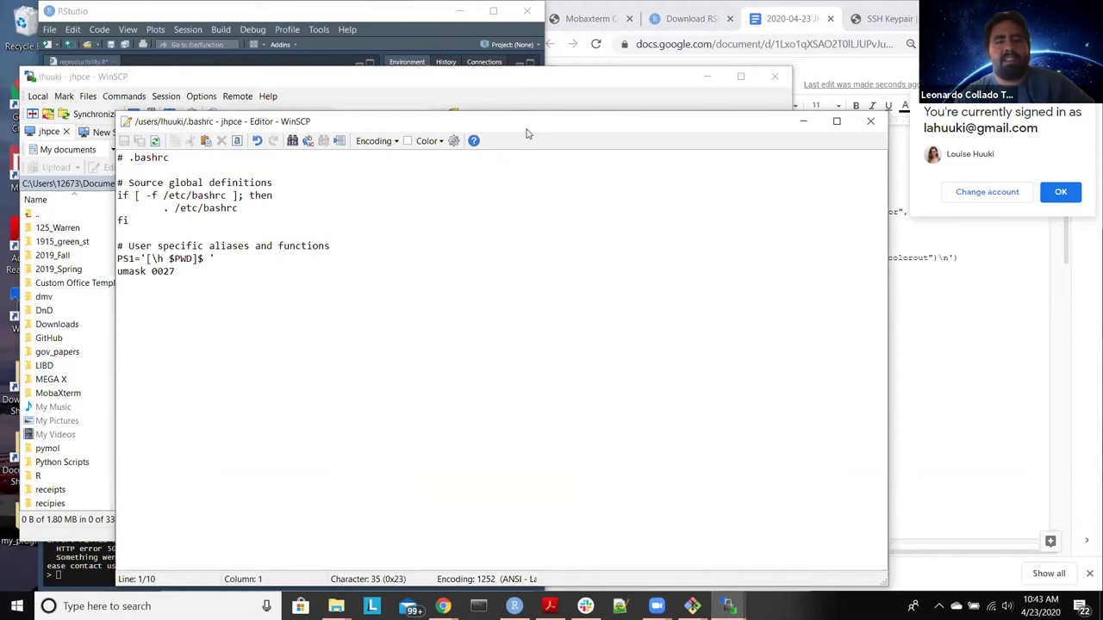
key("super+Left")
left_click(813, 410)
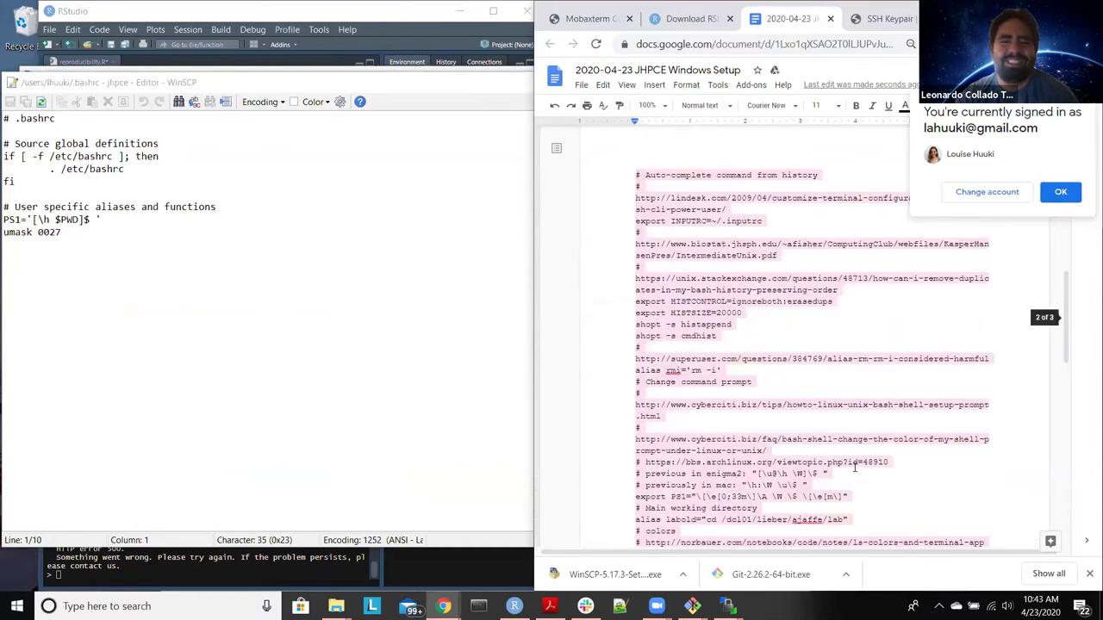
scroll(855, 457, "down", 3)
scroll(732, 388, "up", 15)
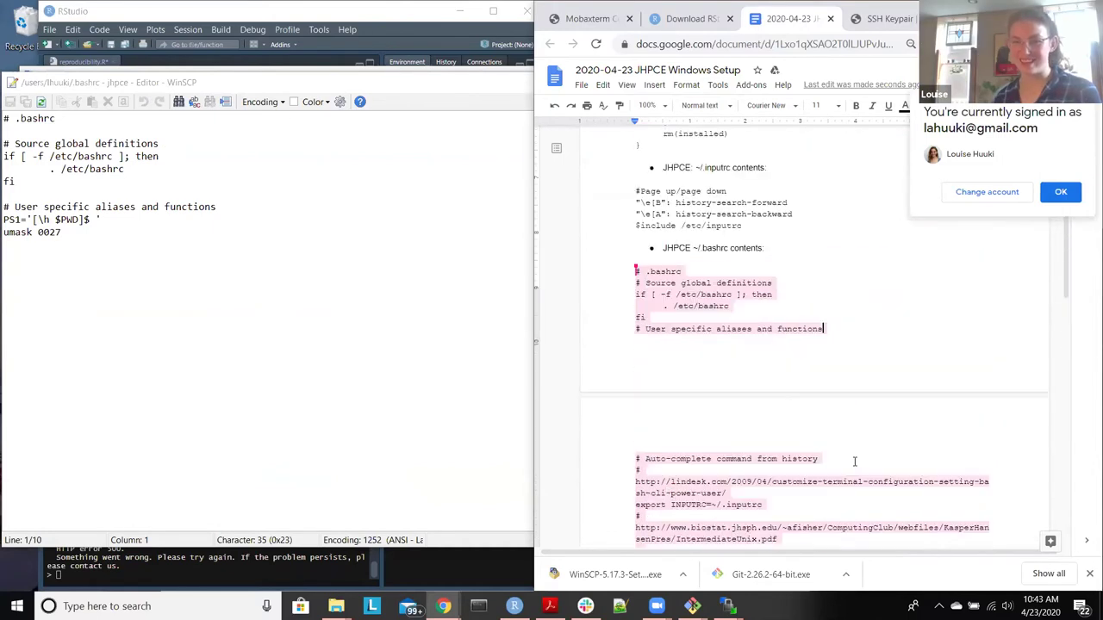
scroll(587, 340, "down", 3)
left_click_drag(636, 346, 819, 462)
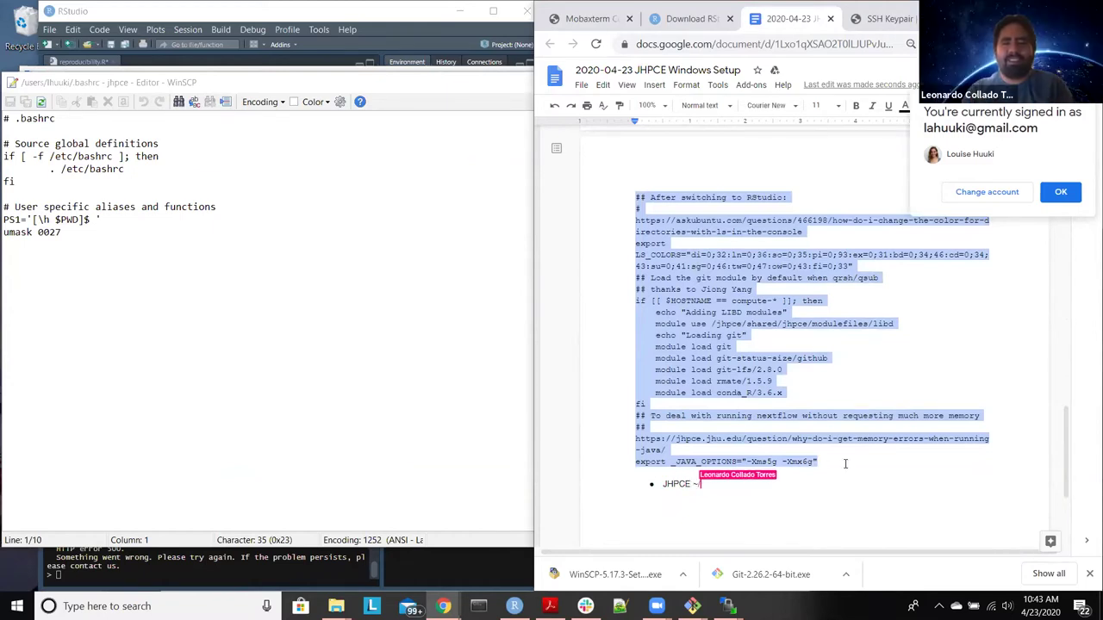
Step: Replace all of .bashrc with the copied block, including the git module and _JAVA_OPTIONS lines
left_click(243, 340)
key("ctrl+a")
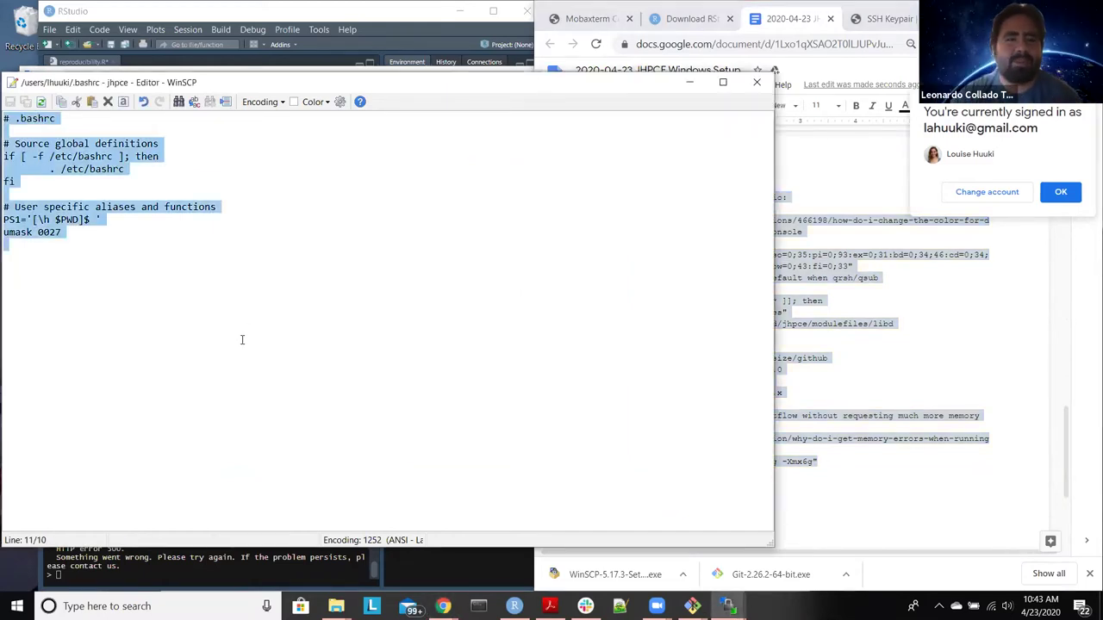
key("ctrl+v")
scroll(243, 340, "up", 8)
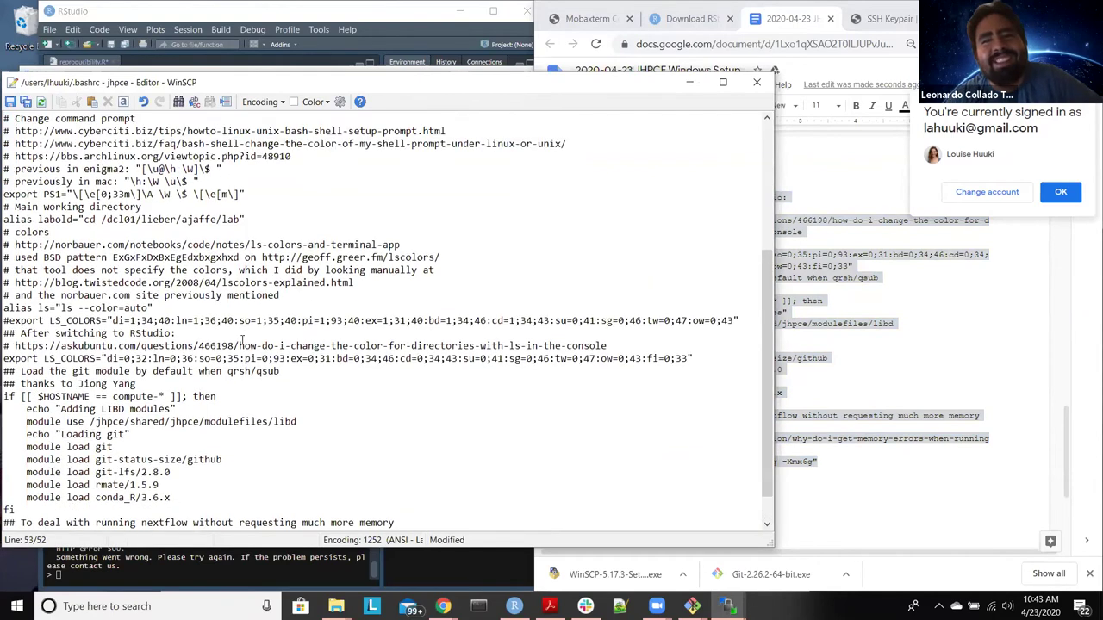
scroll(243, 336, "up", 1)
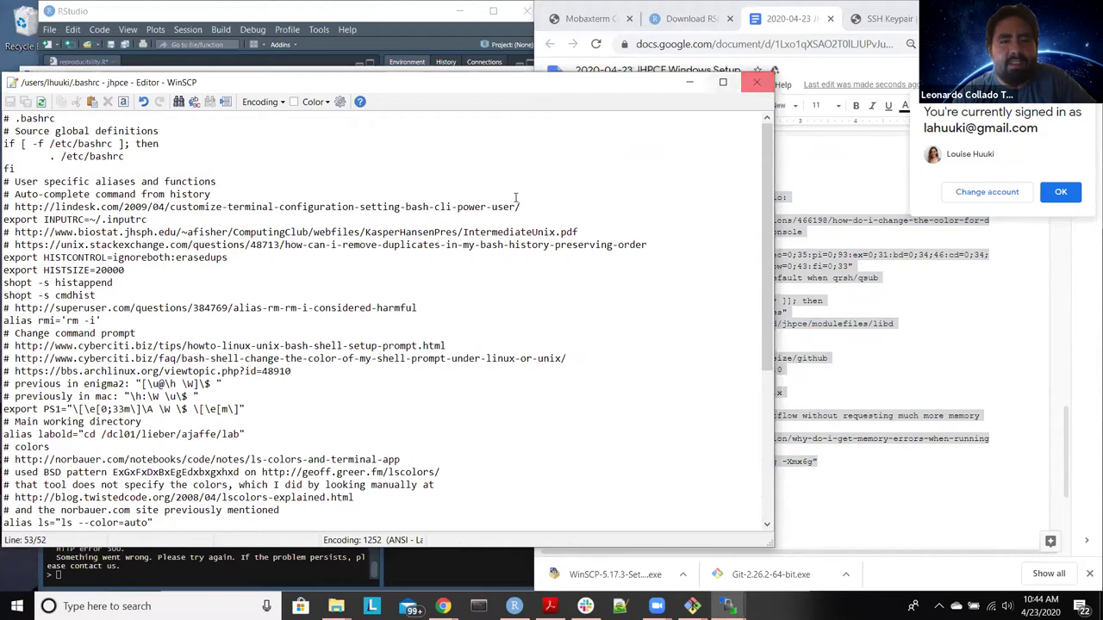
scroll(758, 95, "down", 7)
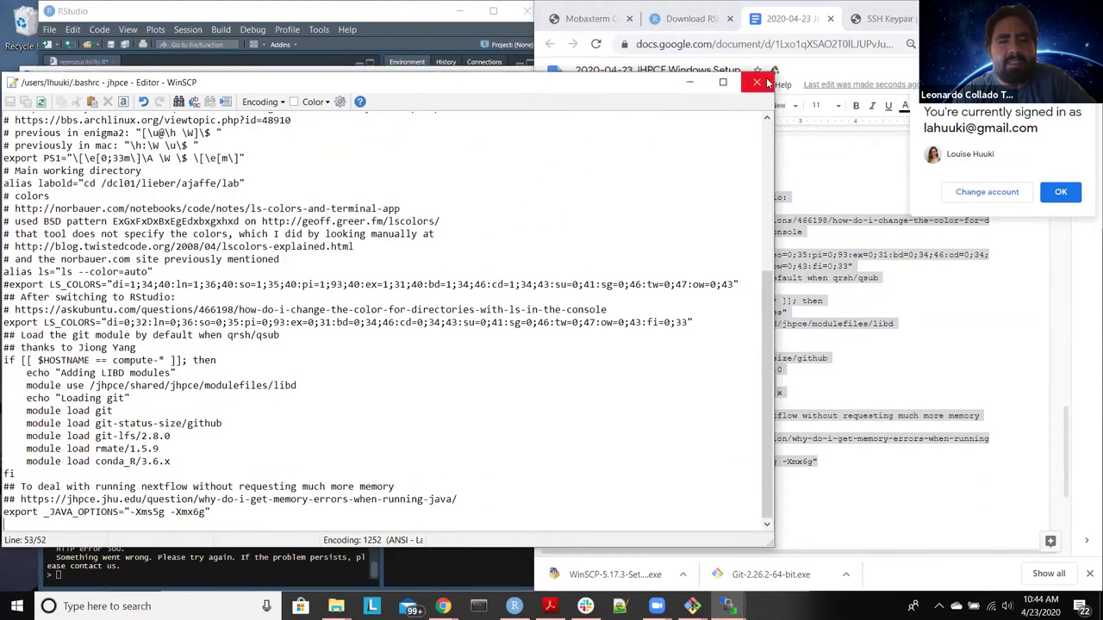
Step: Close the .bashrc editor and select .sge_request in the remote home listing
left_click(757, 82)
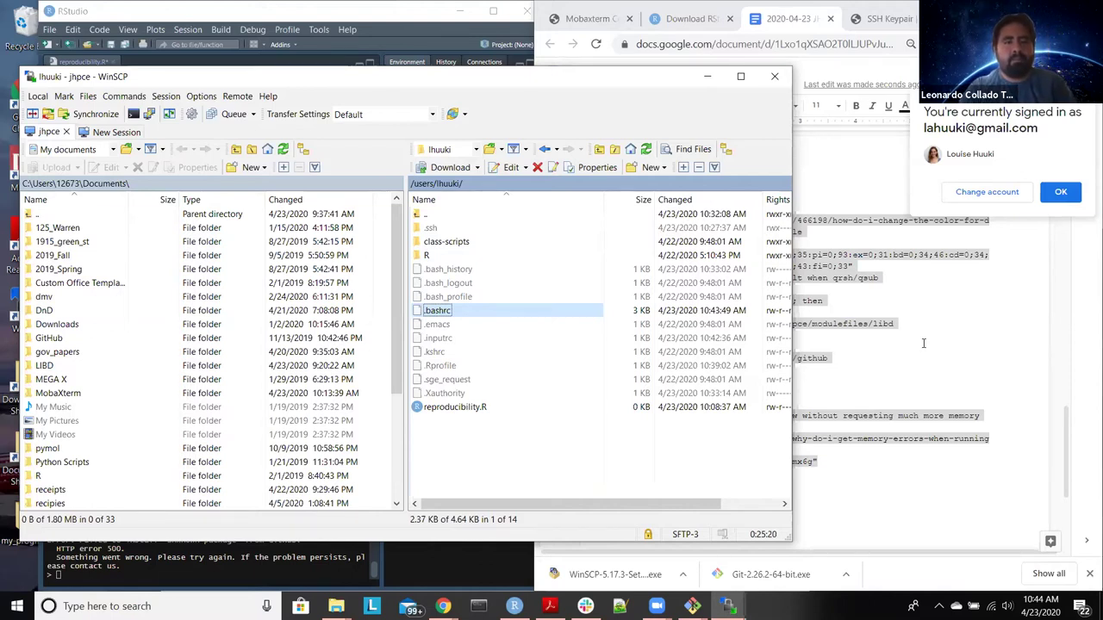
left_click(989, 353)
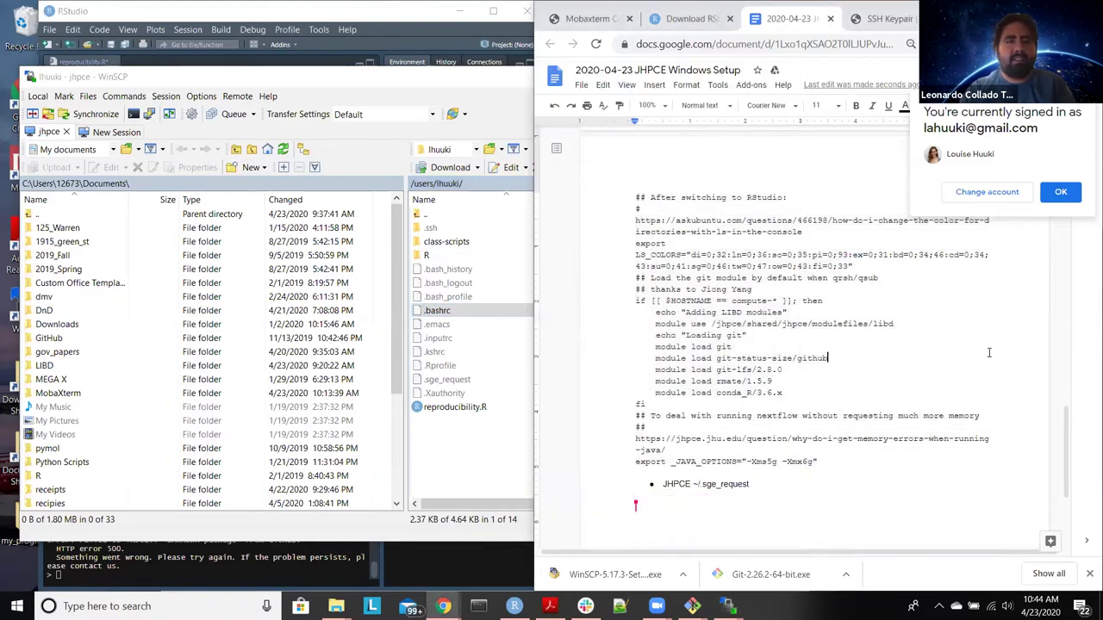
left_click(483, 455)
left_click(463, 382)
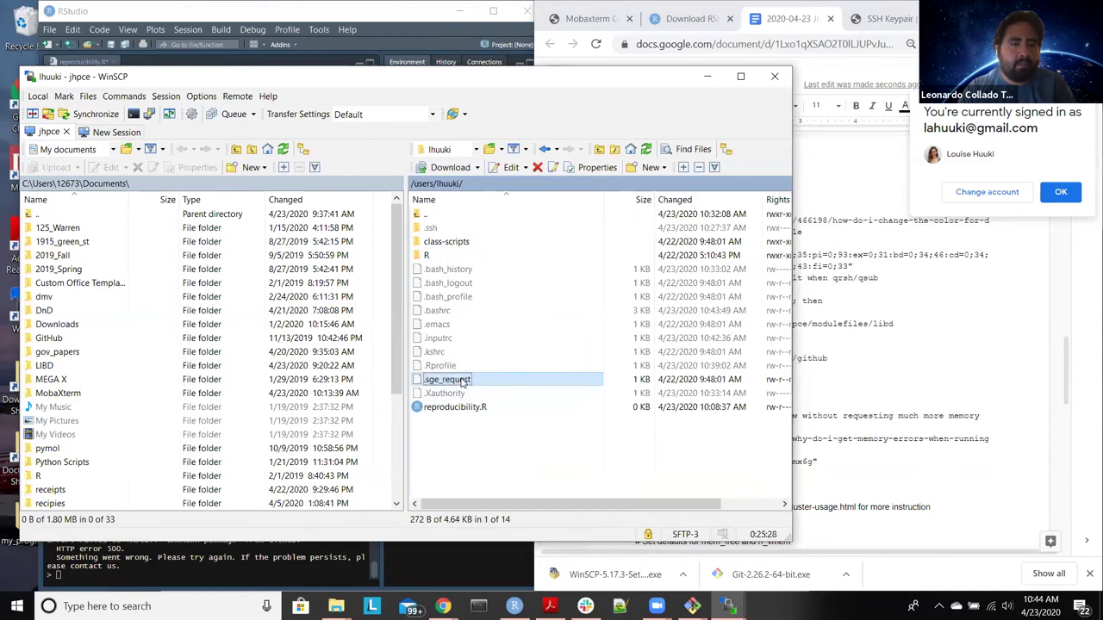
Step: Open .sge_request in the editor and position it beside the notes' sge_request section
double_click(518, 380)
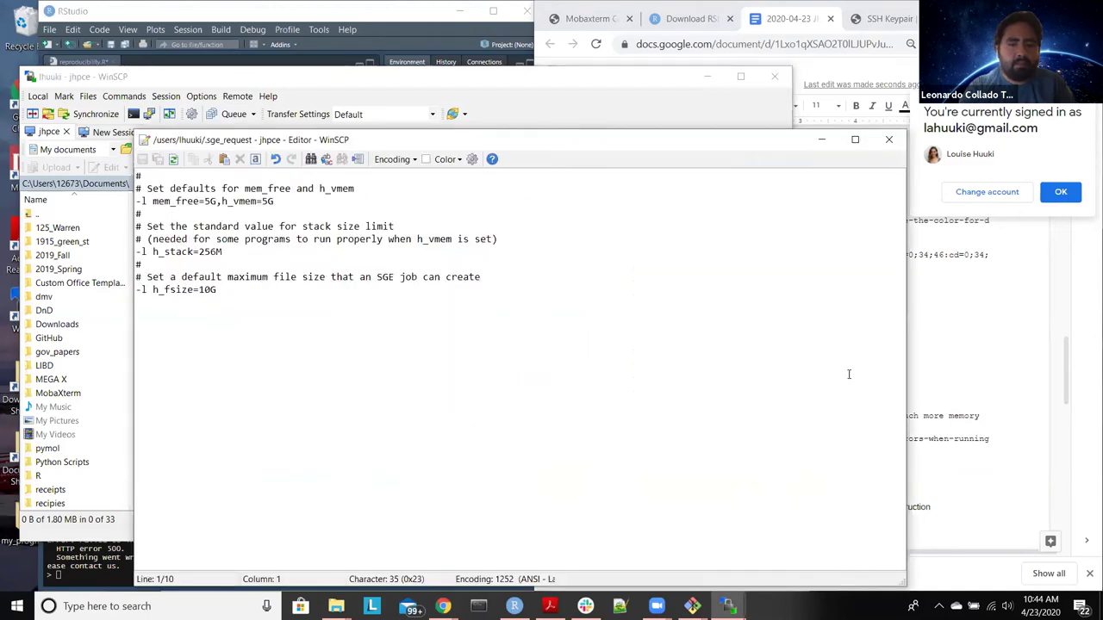
left_click(1013, 360)
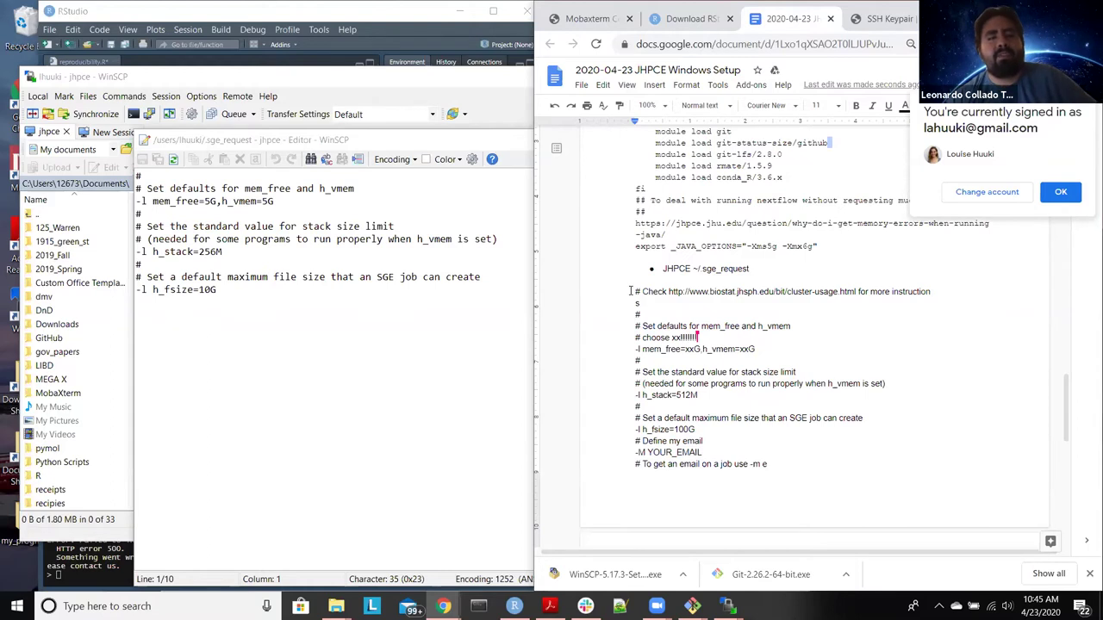
left_click(445, 140)
left_click_drag(439, 140, 344, 125)
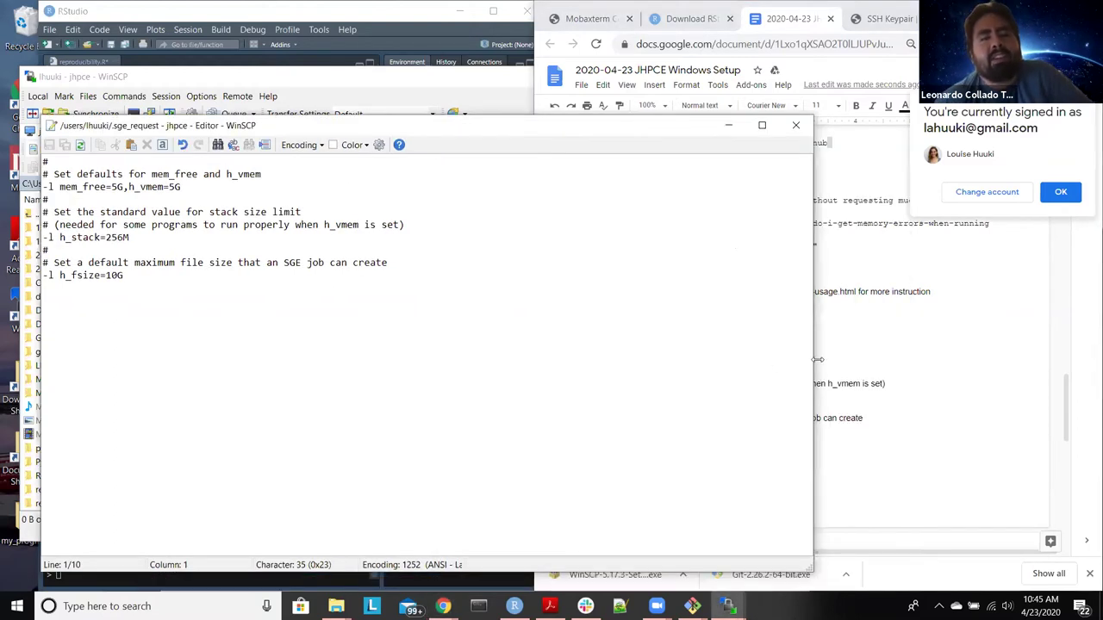
left_click_drag(813, 359, 532, 324)
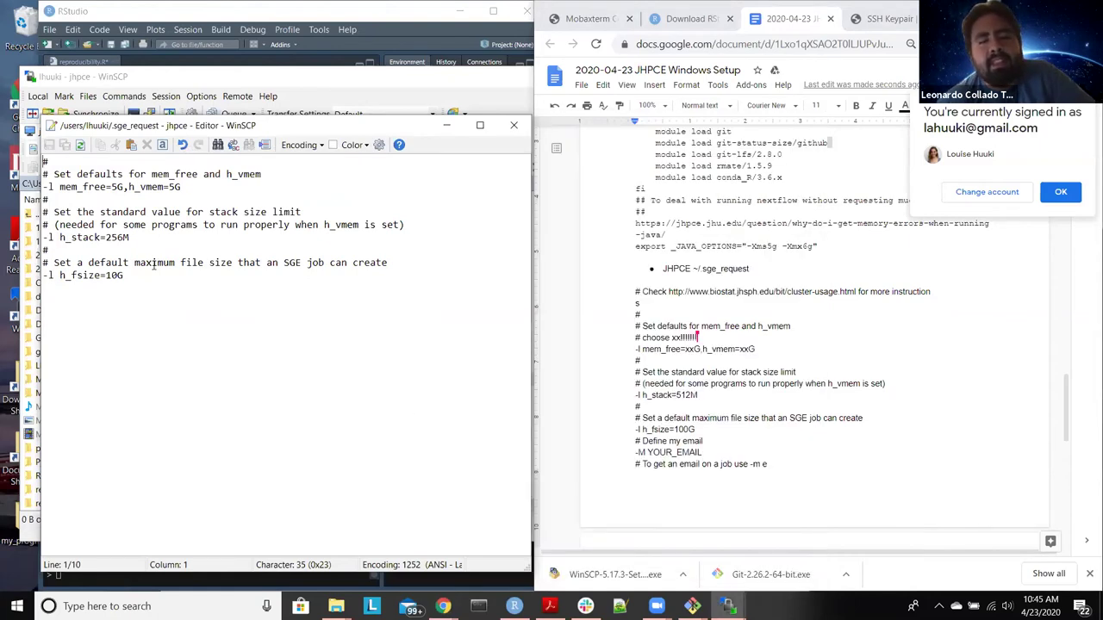
Step: Change h_fsize=10G to h_fsize=100G in .sge_request
left_click(87, 187)
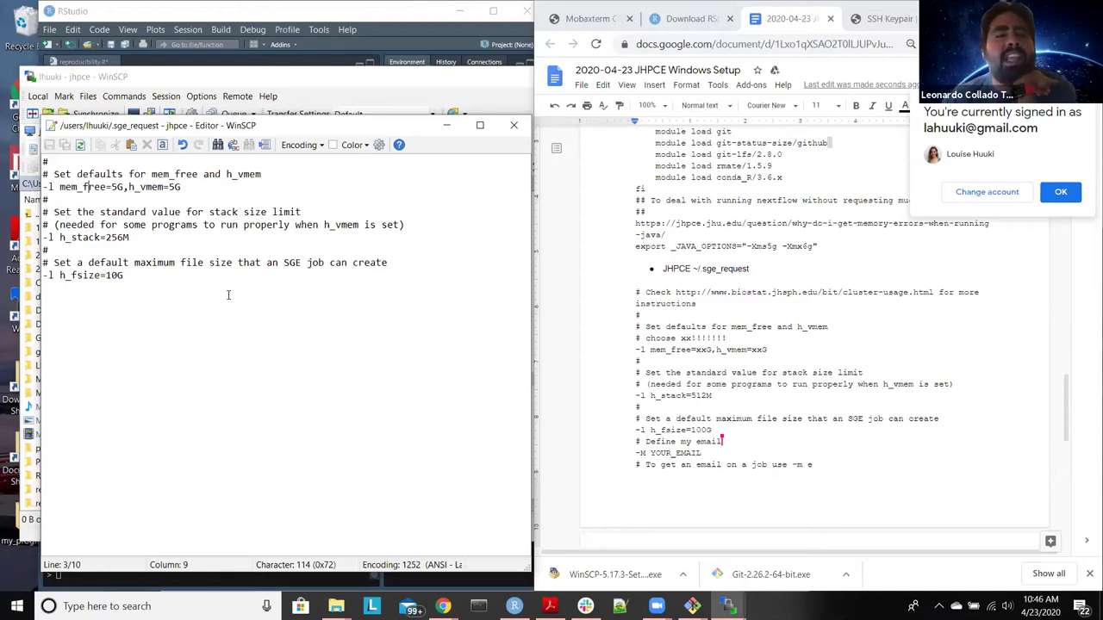
left_click(151, 187)
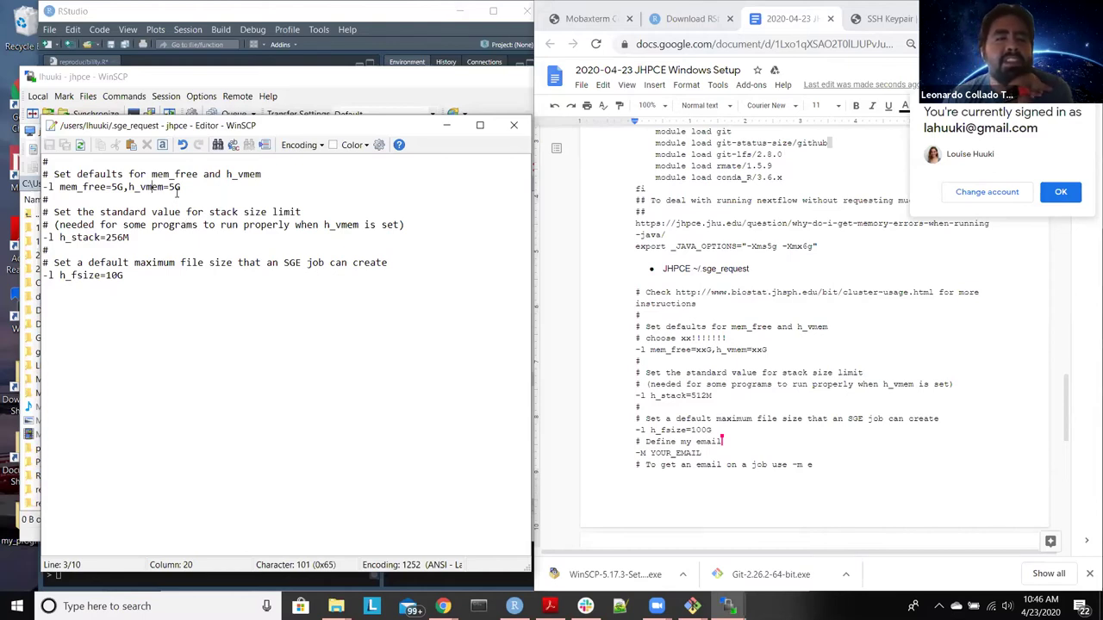
left_click(164, 305)
left_click(120, 276)
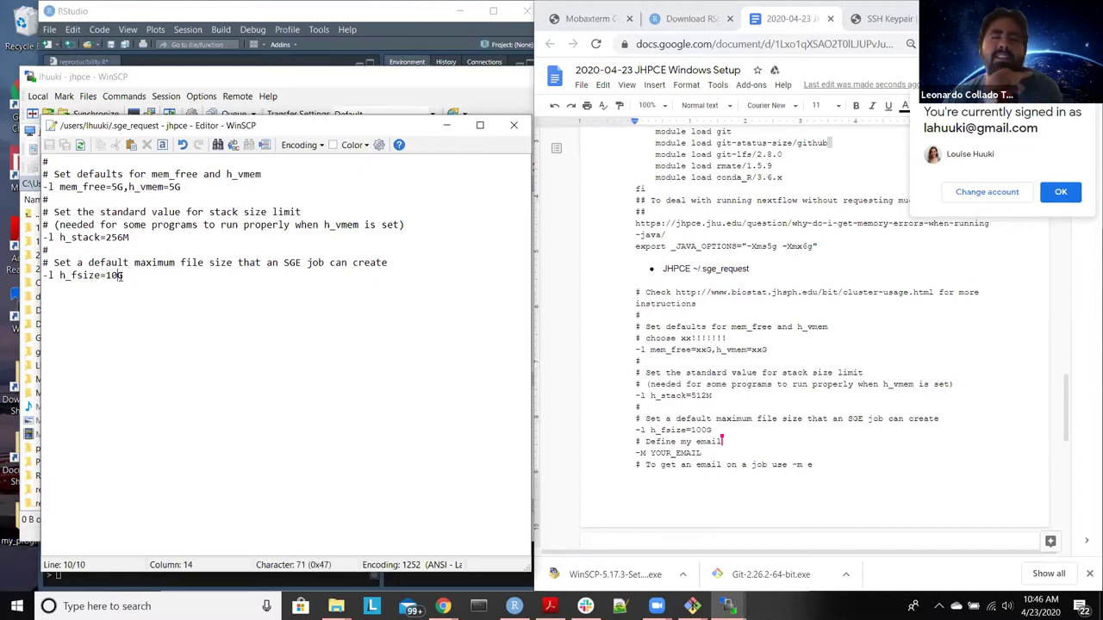
type("0")
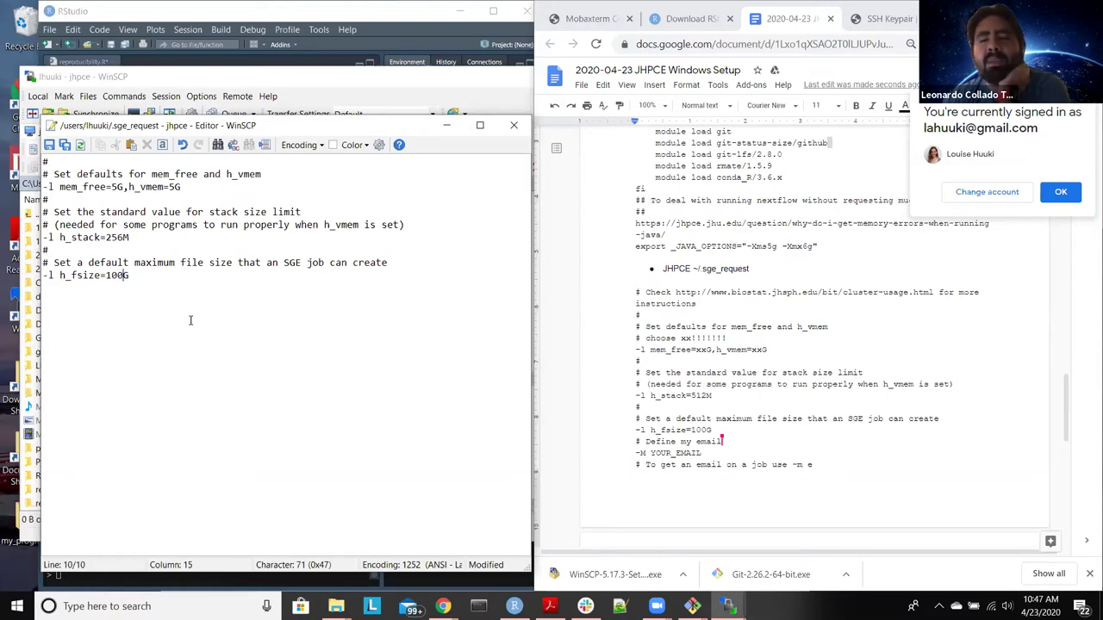
Step: Paste the three email-notification lines from the notes after the file size setting
left_click(636, 440)
scroll(648, 376, "down", 1)
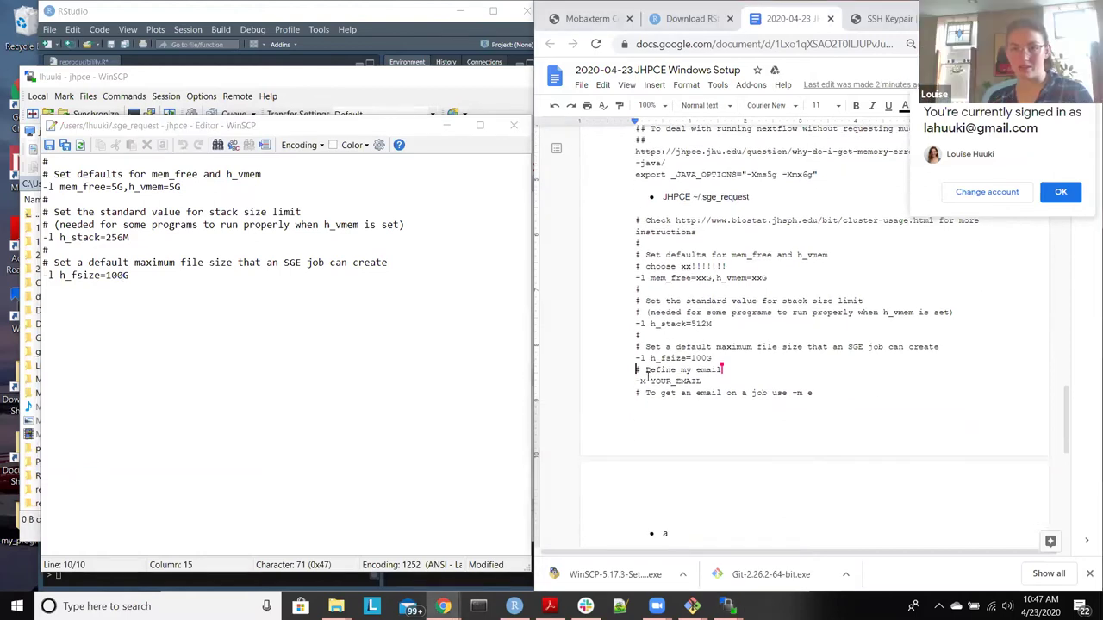
scroll(648, 376, "down", 1)
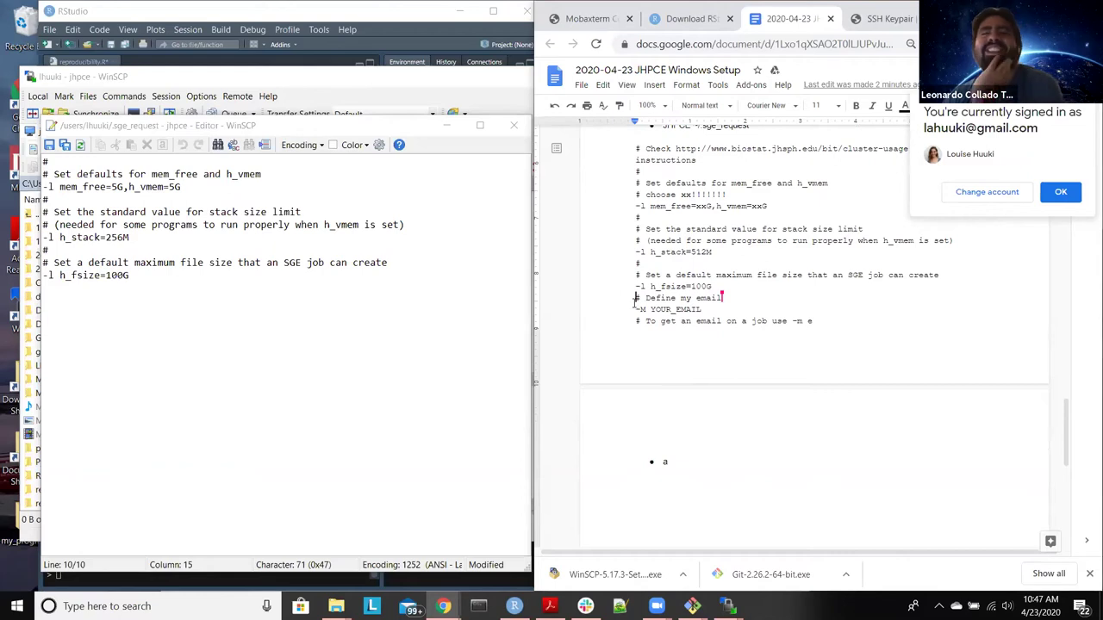
left_click_drag(636, 297, 812, 345)
key("ctrl+c")
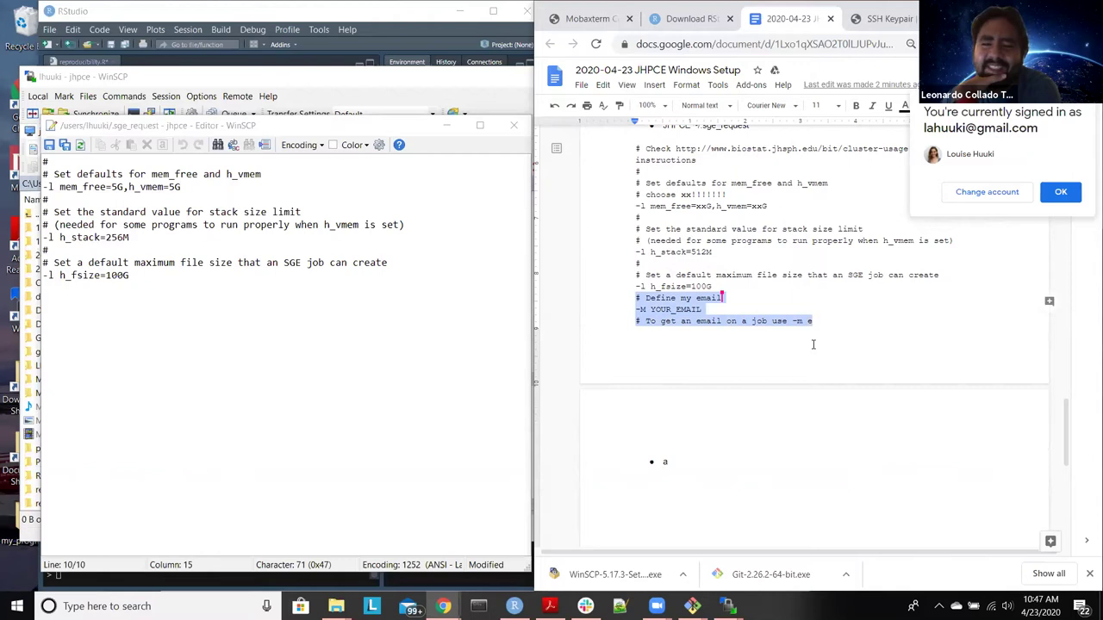
left_click(470, 329)
key("Return")
key("Return")
key("ctrl+v")
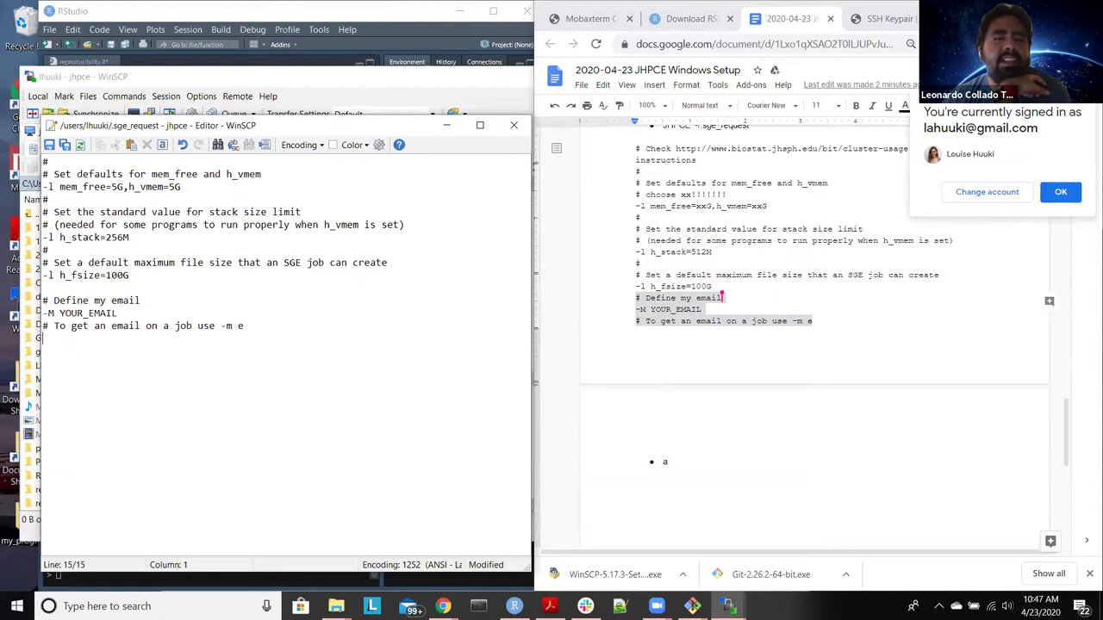
Step: Replace the YOUR_EMAIL placeholder with the user's e-mail address, correcting the domain to lowercase
left_click(142, 317)
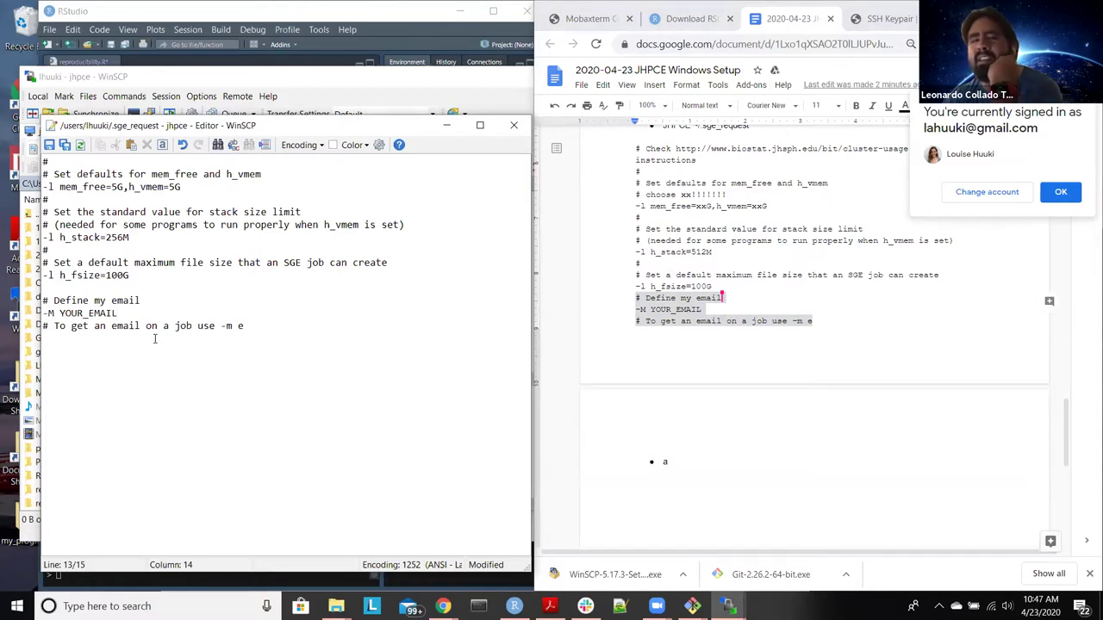
key("BackSpace")
key("BackSpace")
key("BackSpace")
key("BackSpace")
key("BackSpace")
key("BackSpace")
key("BackSpace")
key("BackSpace")
key("BackSpace")
key("BackSpace")
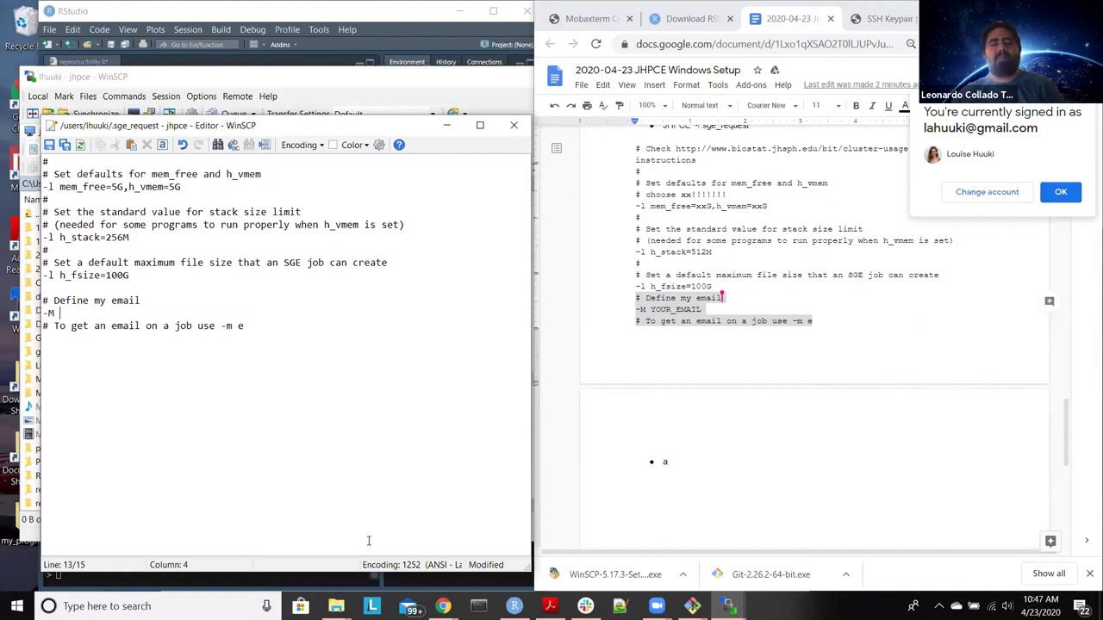
mouse_move(443, 606)
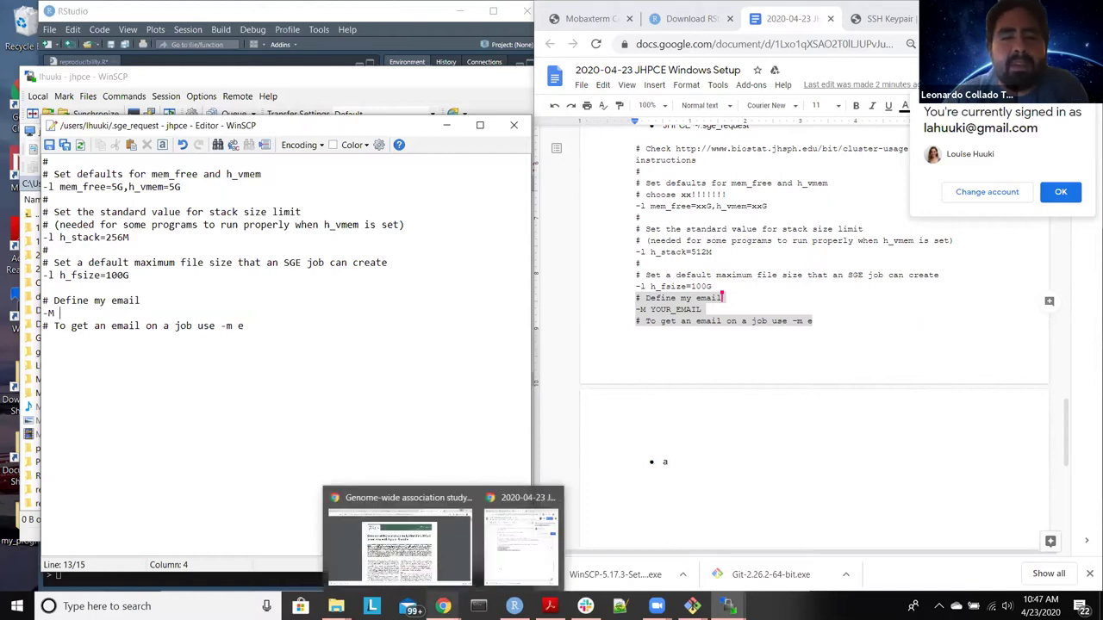
left_click(443, 558)
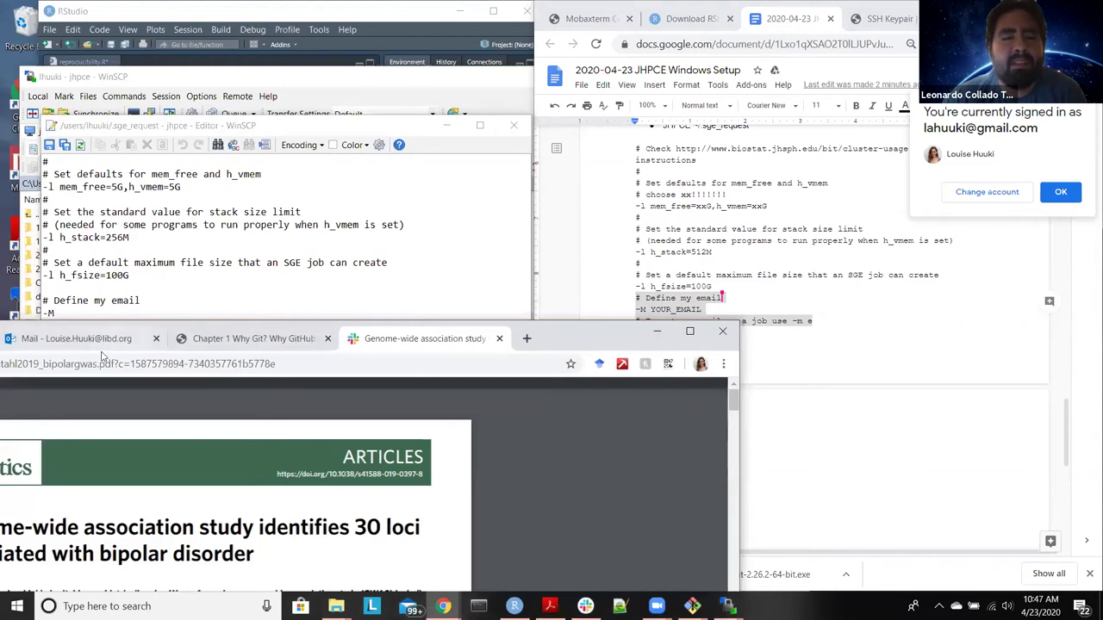
left_click(225, 299)
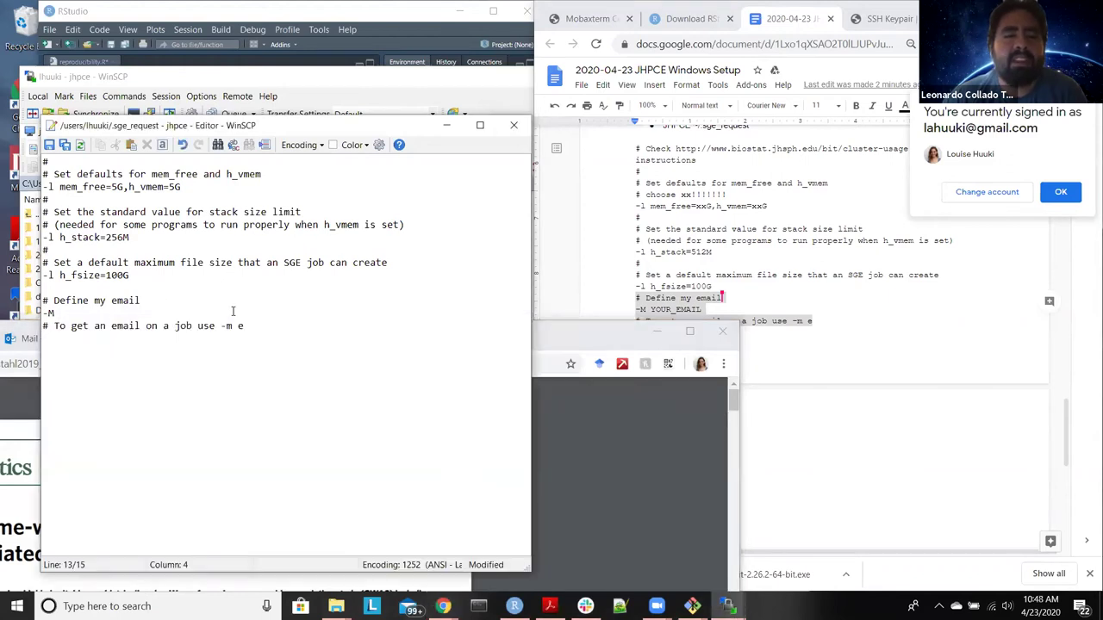
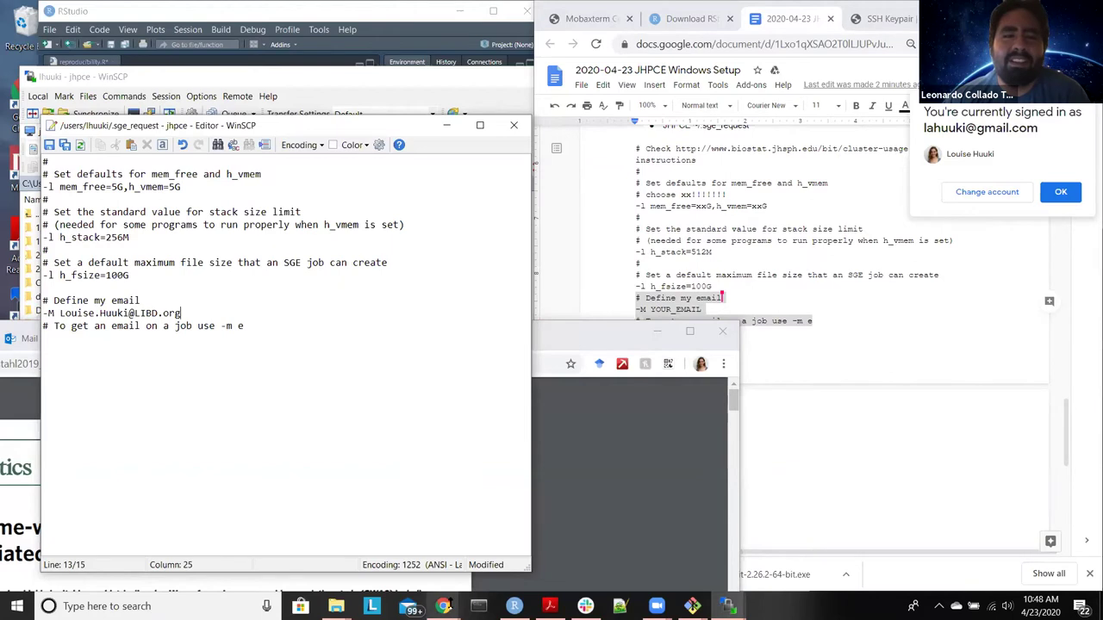
left_click(443, 606)
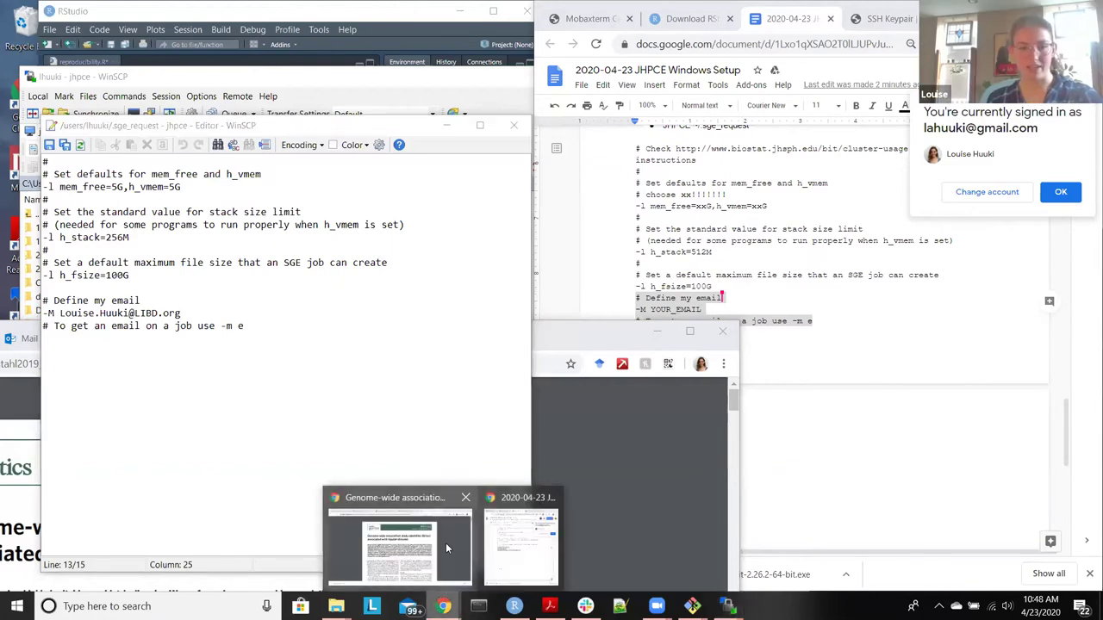
mouse_move(445, 543)
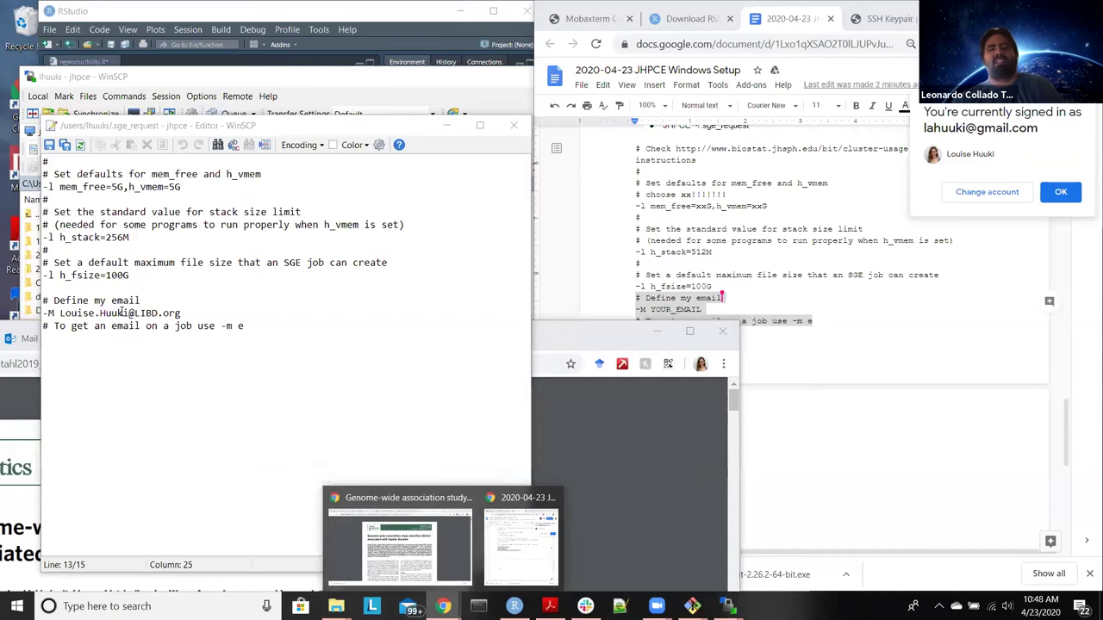
left_click(136, 313)
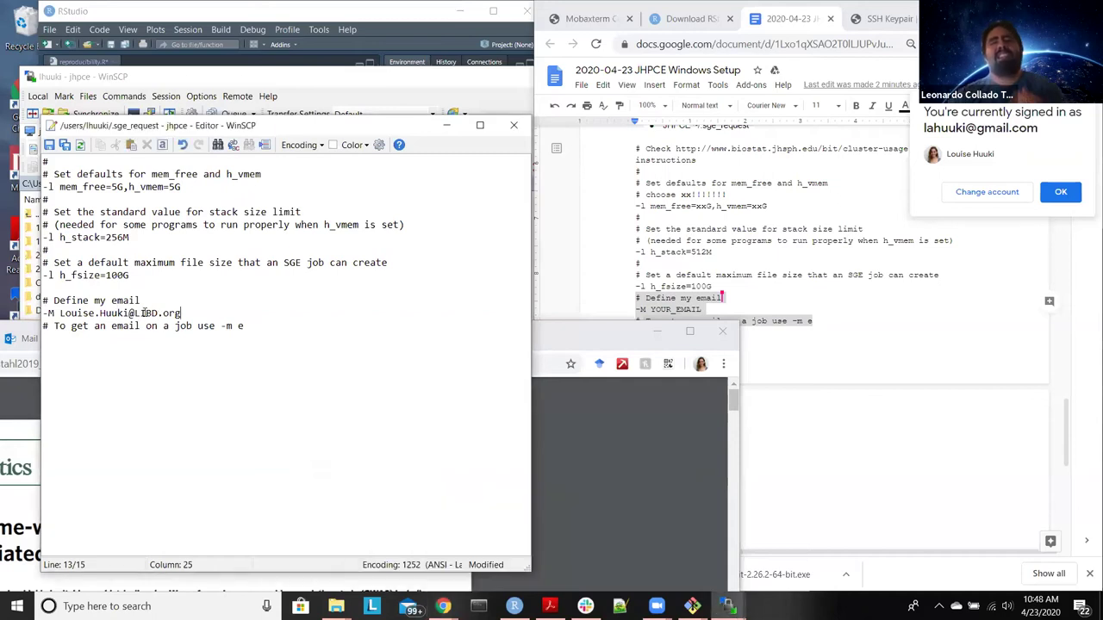
key("Delete")
key("Delete")
key("Delete")
key("Delete")
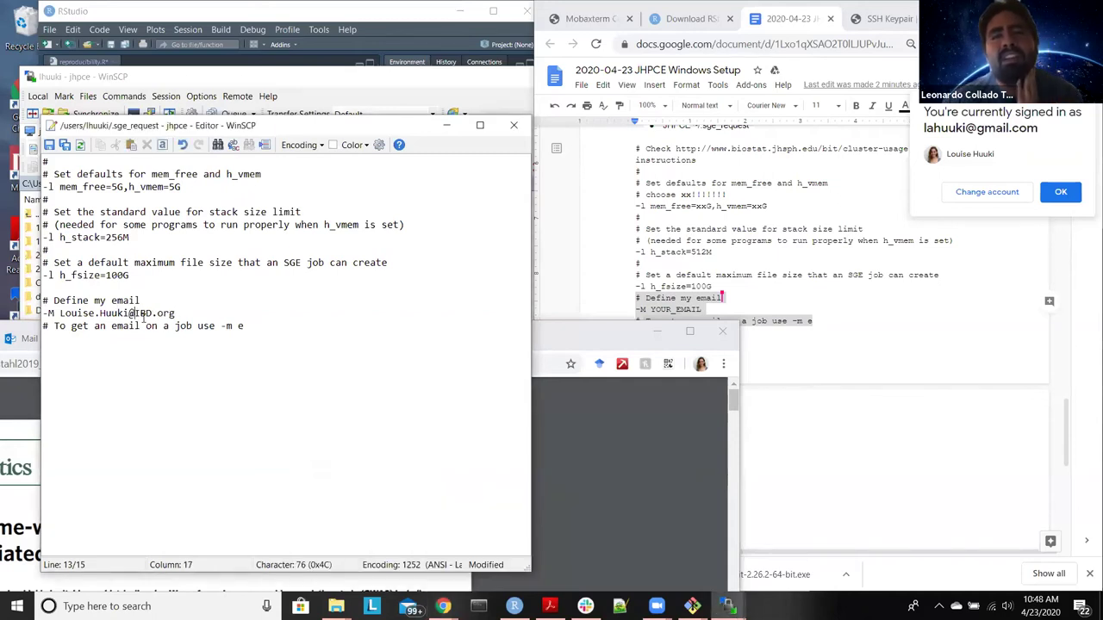
type("libd")
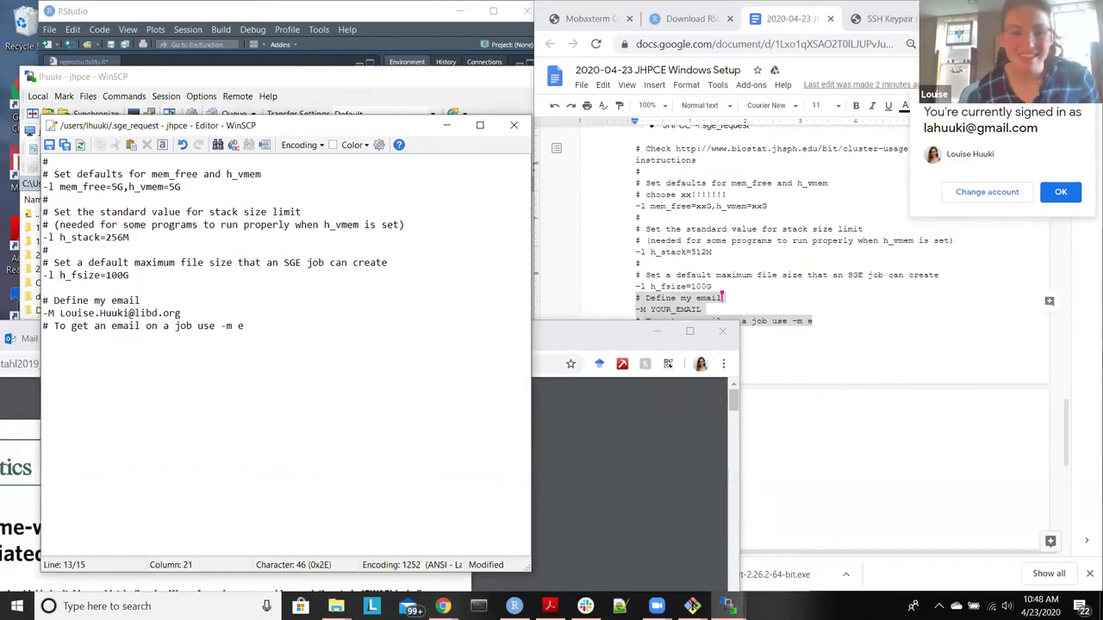
left_click(339, 339)
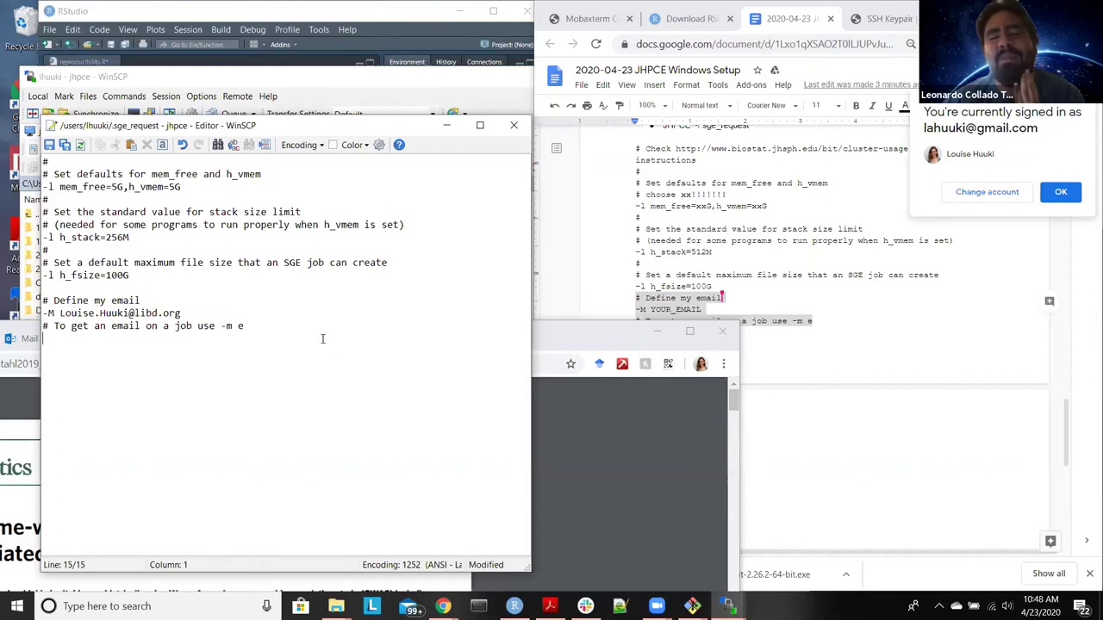
left_click(241, 312)
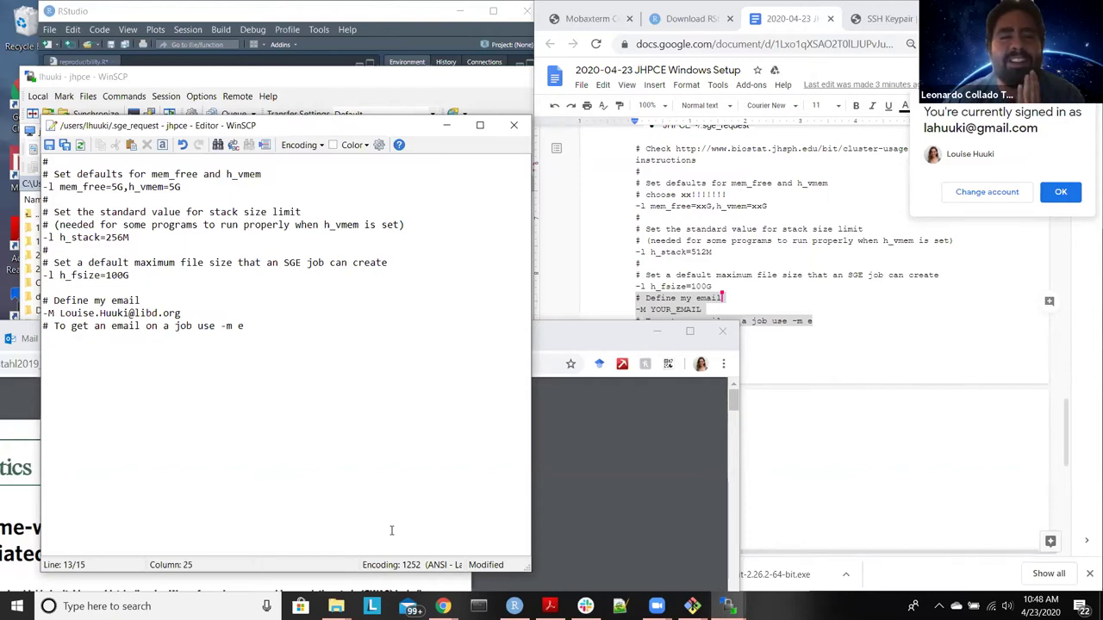
mouse_move(438, 589)
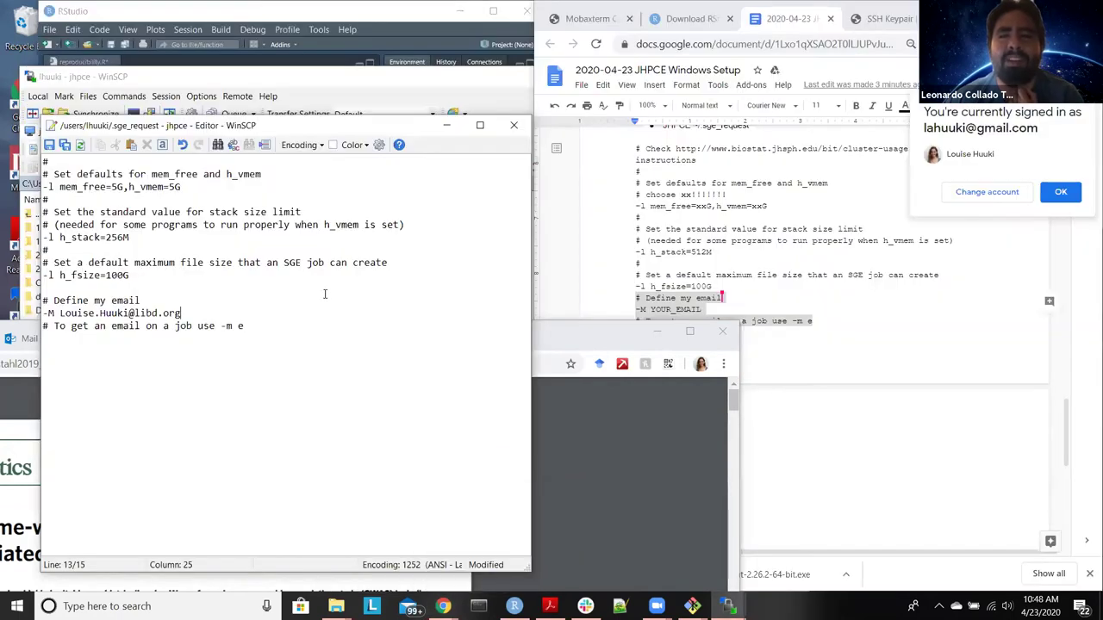
left_click(329, 321)
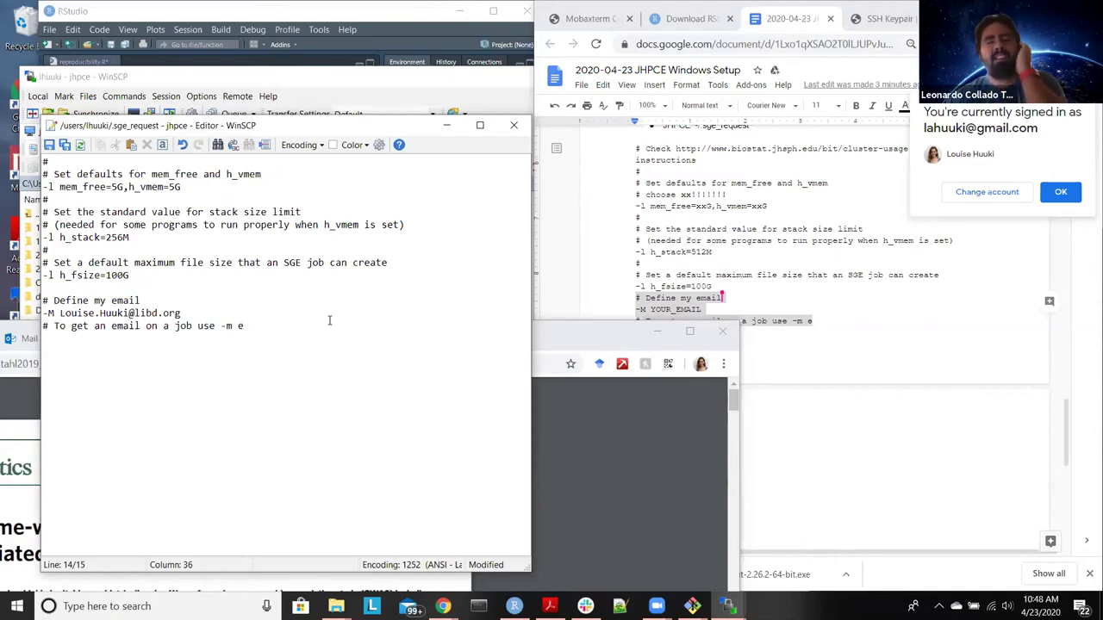
Step: Save .sge_request, close the editor and return to RStudio
left_click(49, 145)
left_click(513, 126)
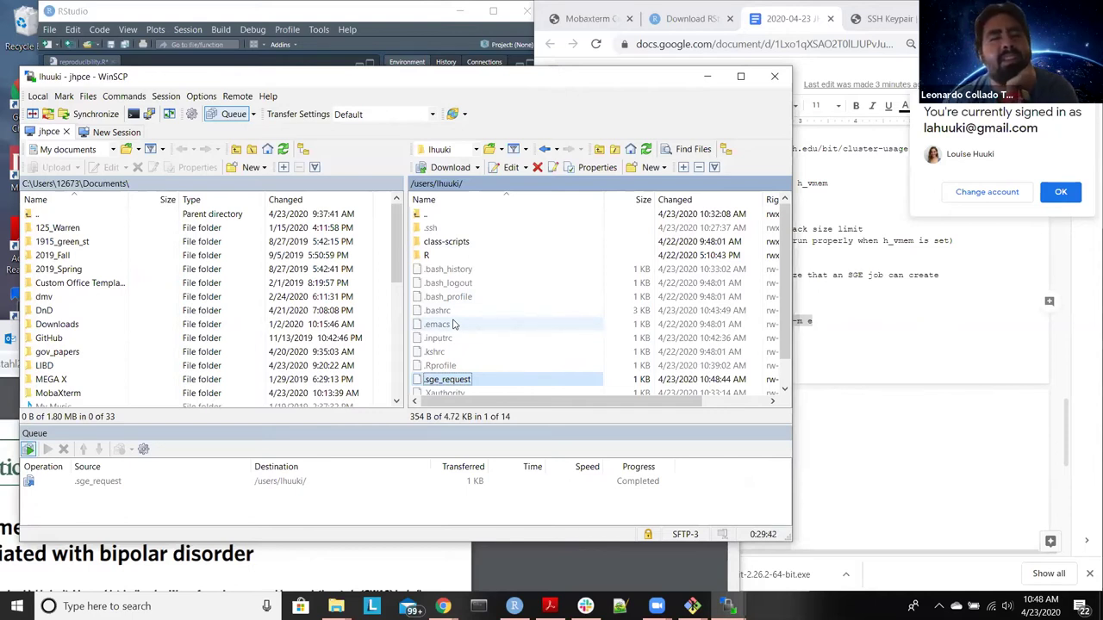
left_click(391, 22)
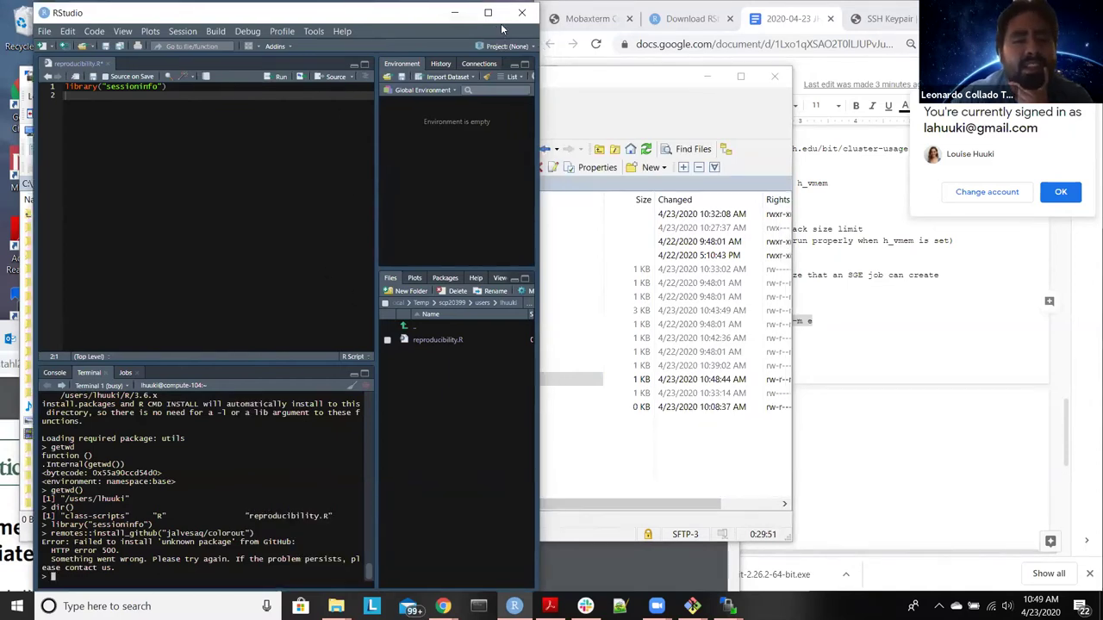
Step: Quit R in the terminal with q(), declining to save the workspace
left_click(625, 80)
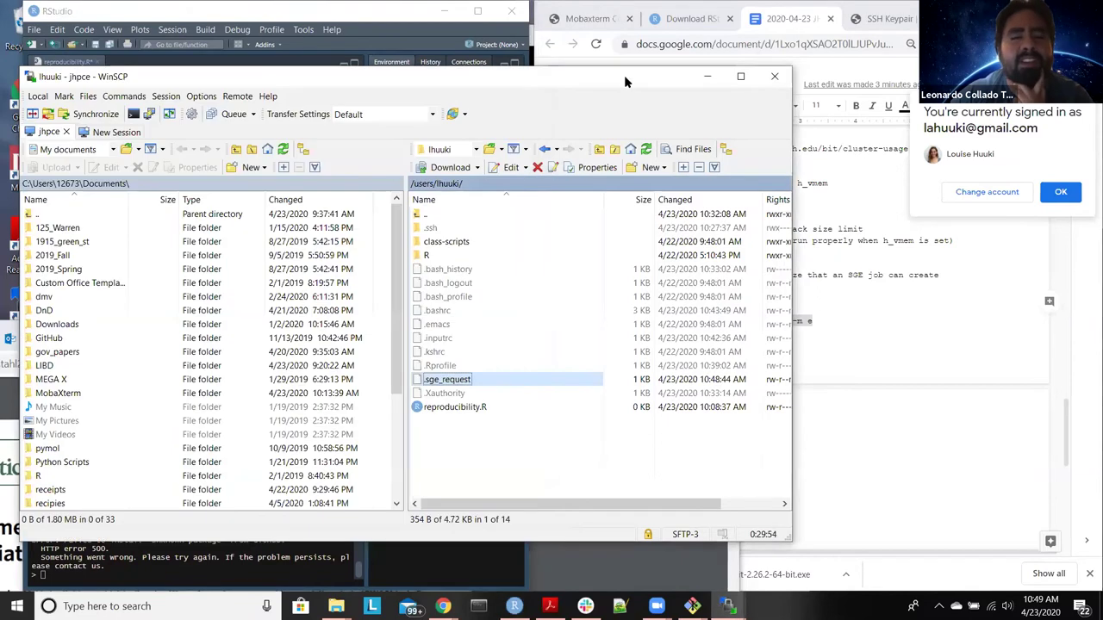
key("alt+Tab")
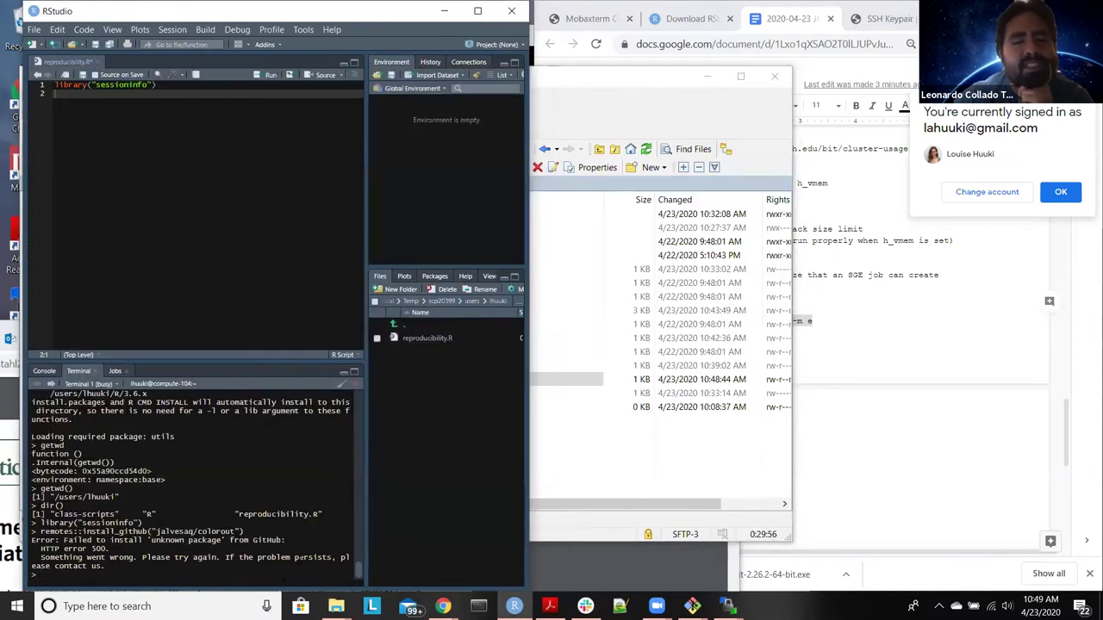
type("q()")
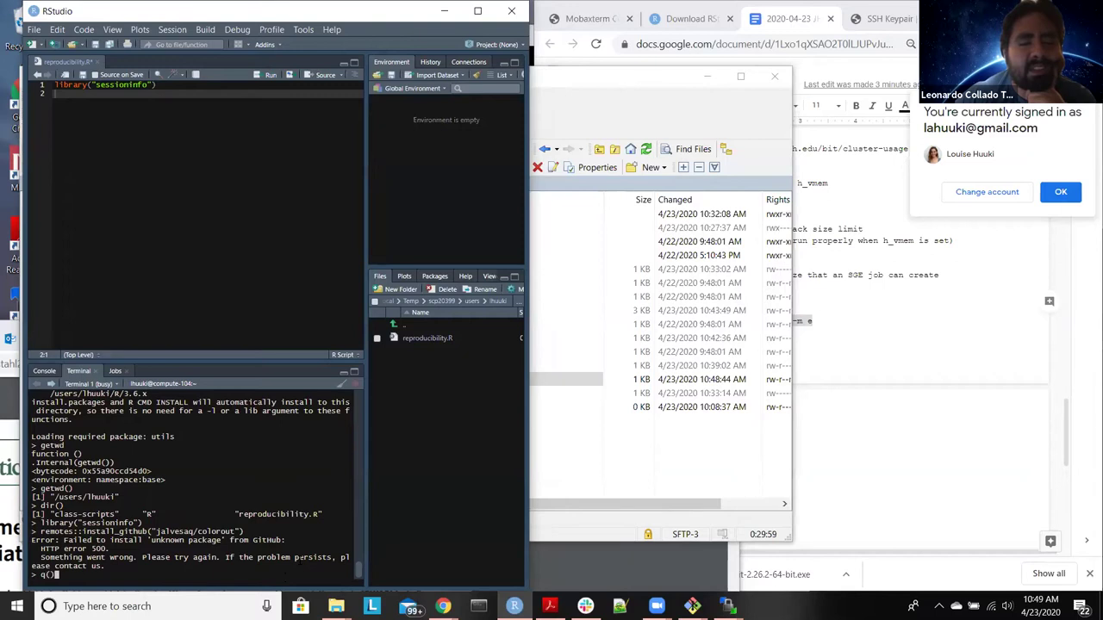
key("Return")
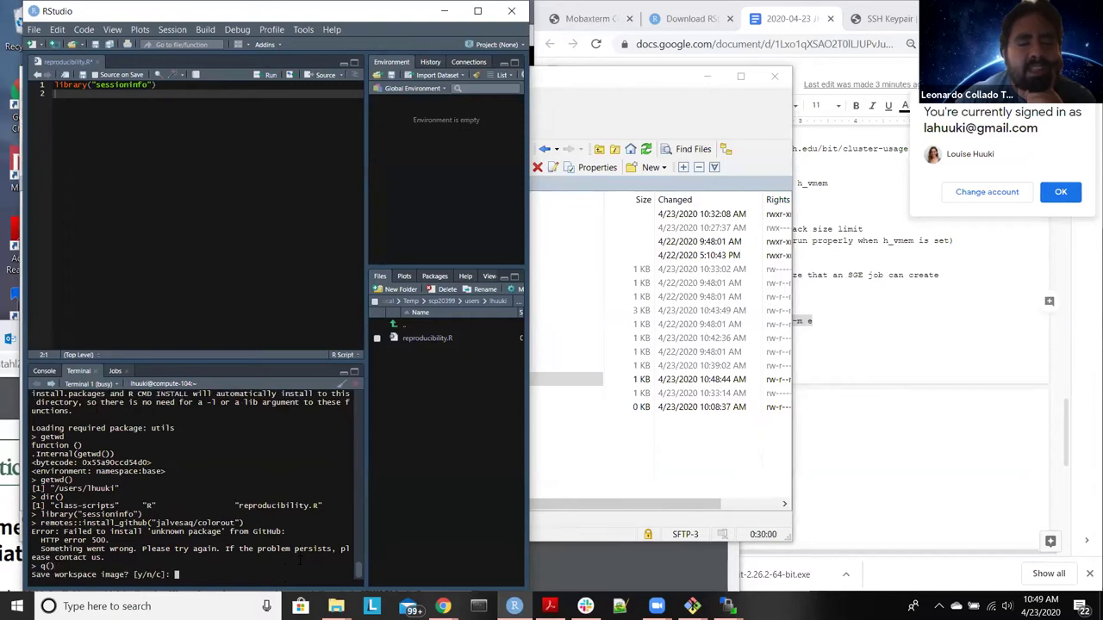
type("n")
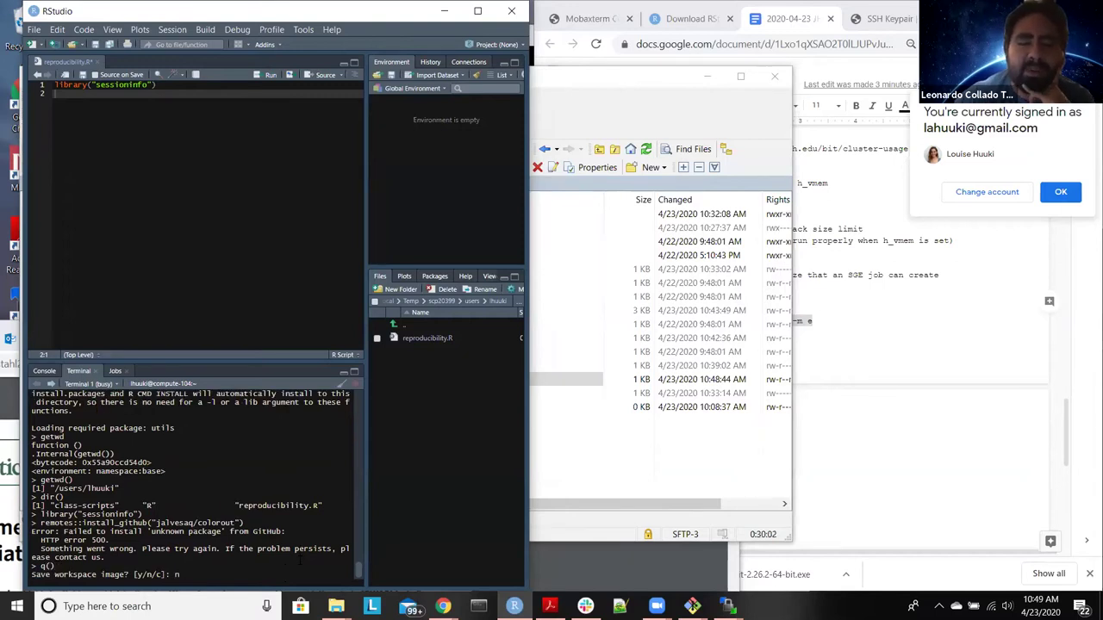
key("Return")
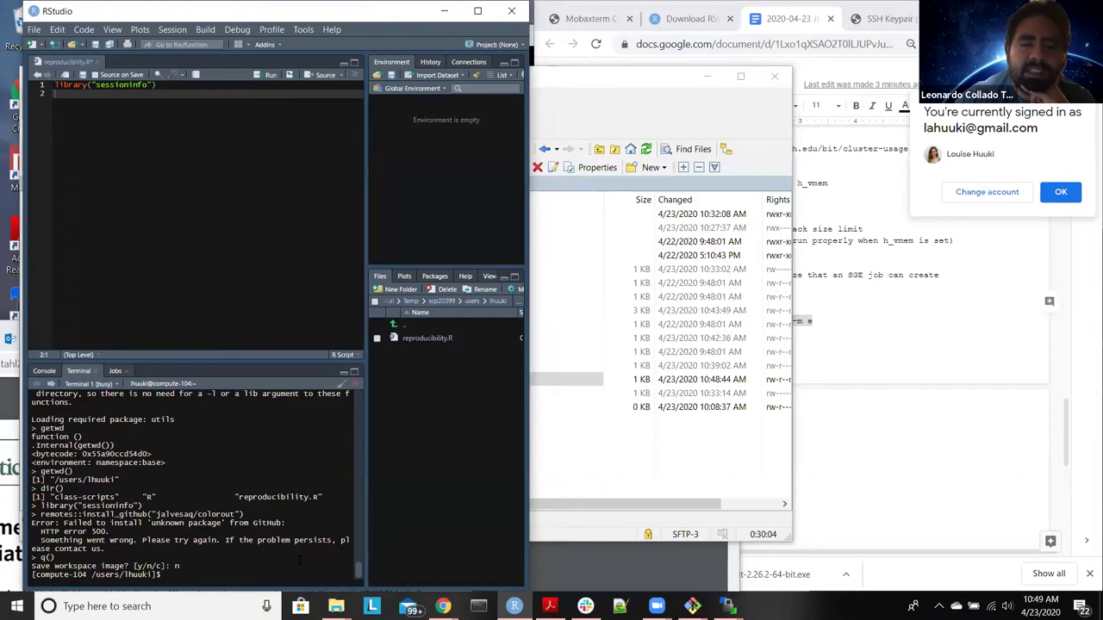
Step: Exit the compute node and jhpce01, then reconnect with ssh jhpce01.jhsph.edu
type("exit")
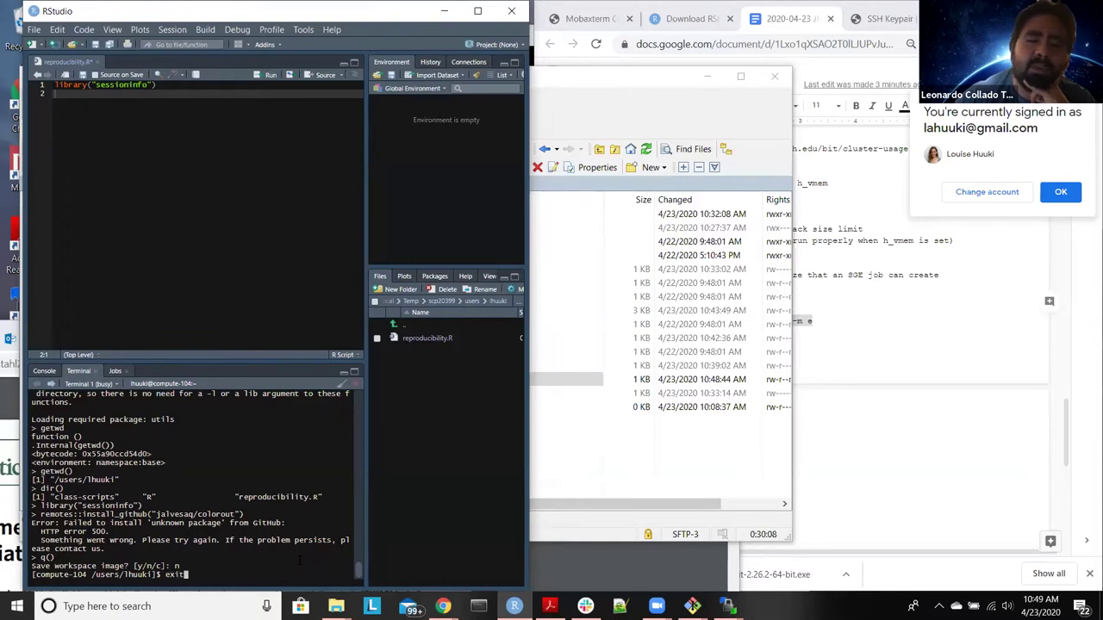
key("Return")
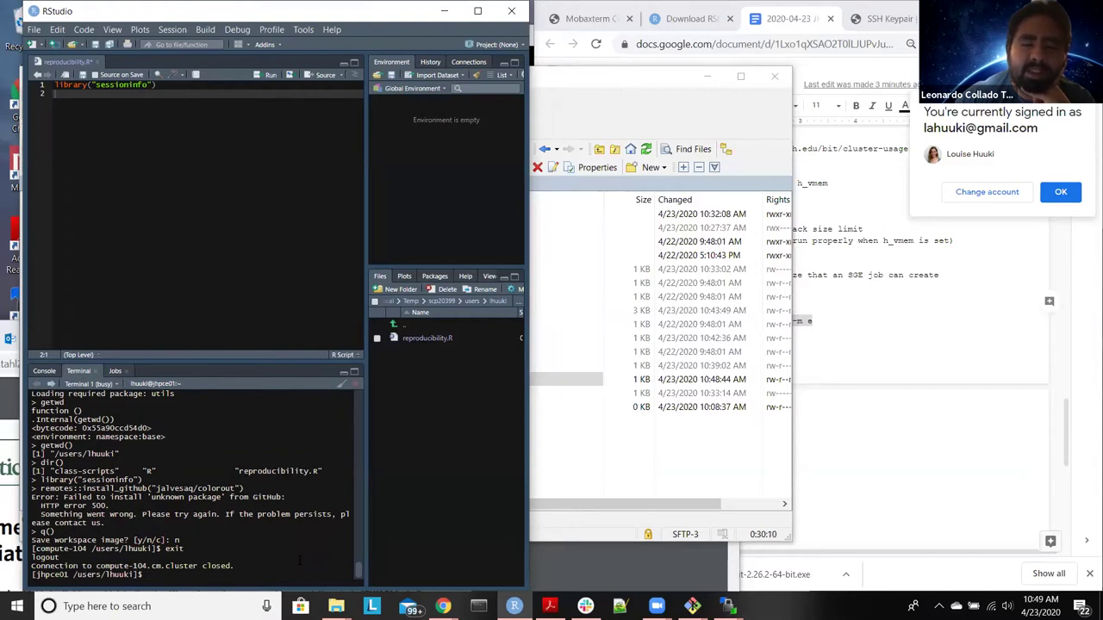
type("exit")
key("Return")
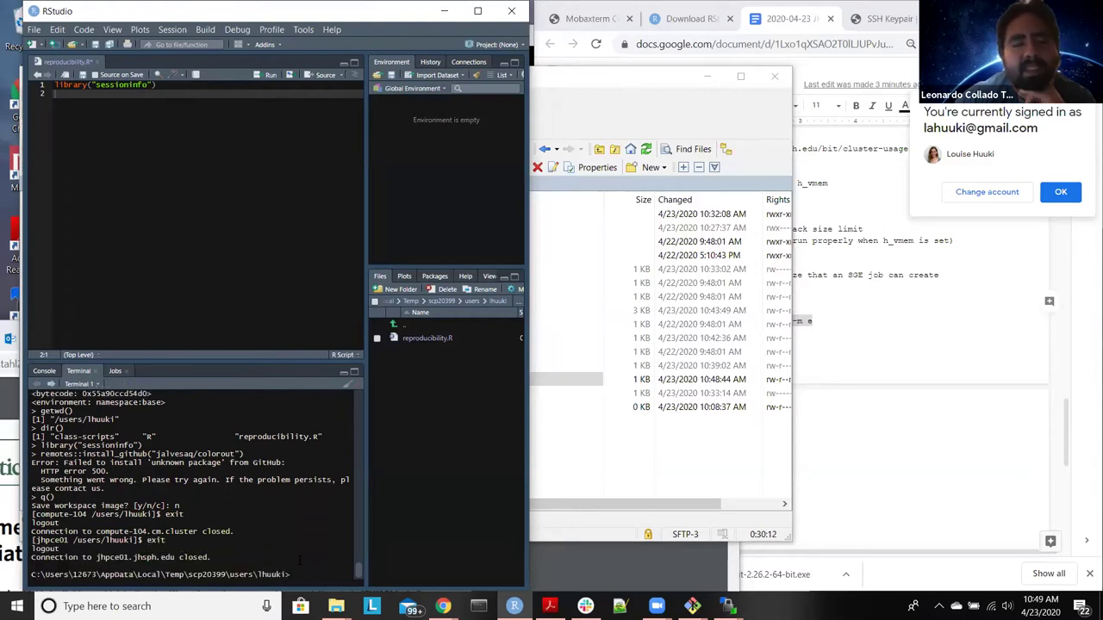
type("ssh j")
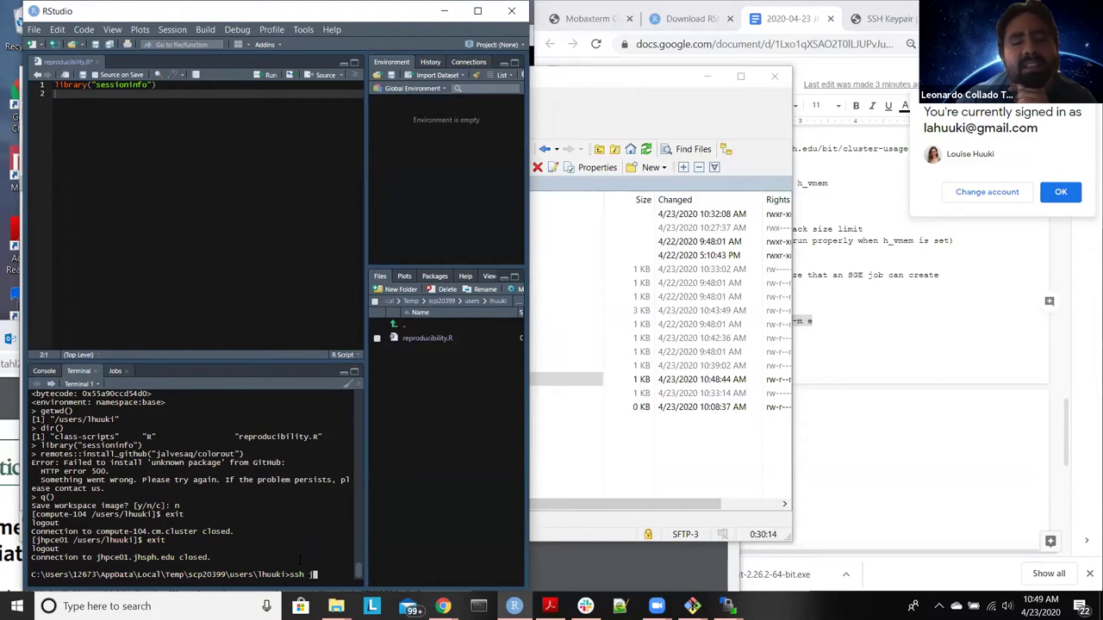
type("hpce01.jhsph.edu")
key("Return")
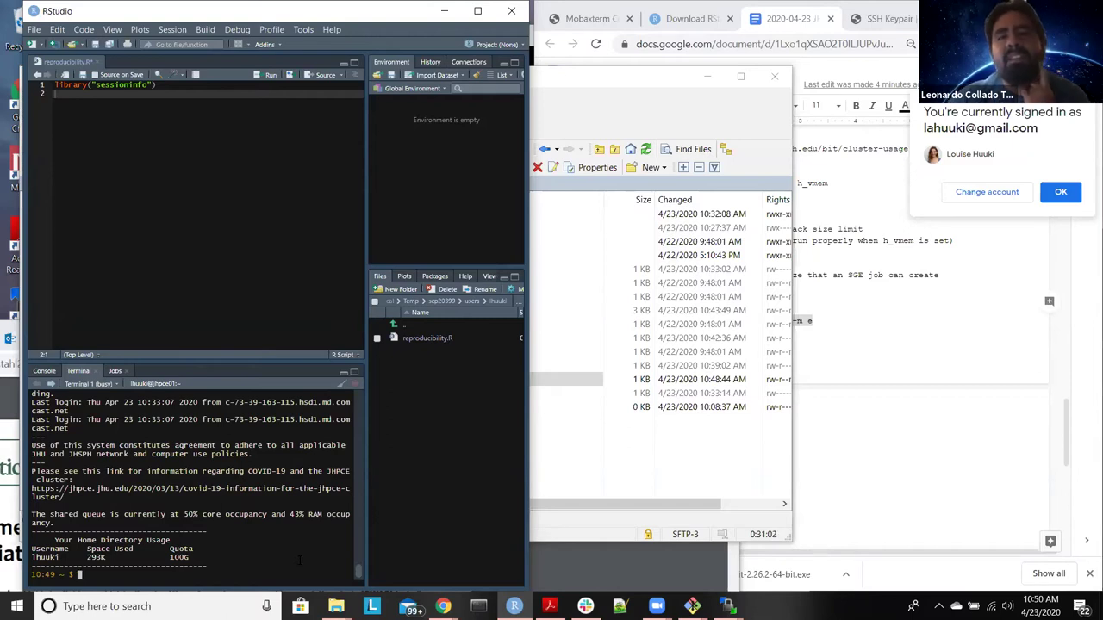
Step: Run '#module load conda_R/3.6.x' as a commented-out line on the login node
type("exit")
key("BackSpace")
key("BackSpace")
key("BackSpace")
key("BackSpace")
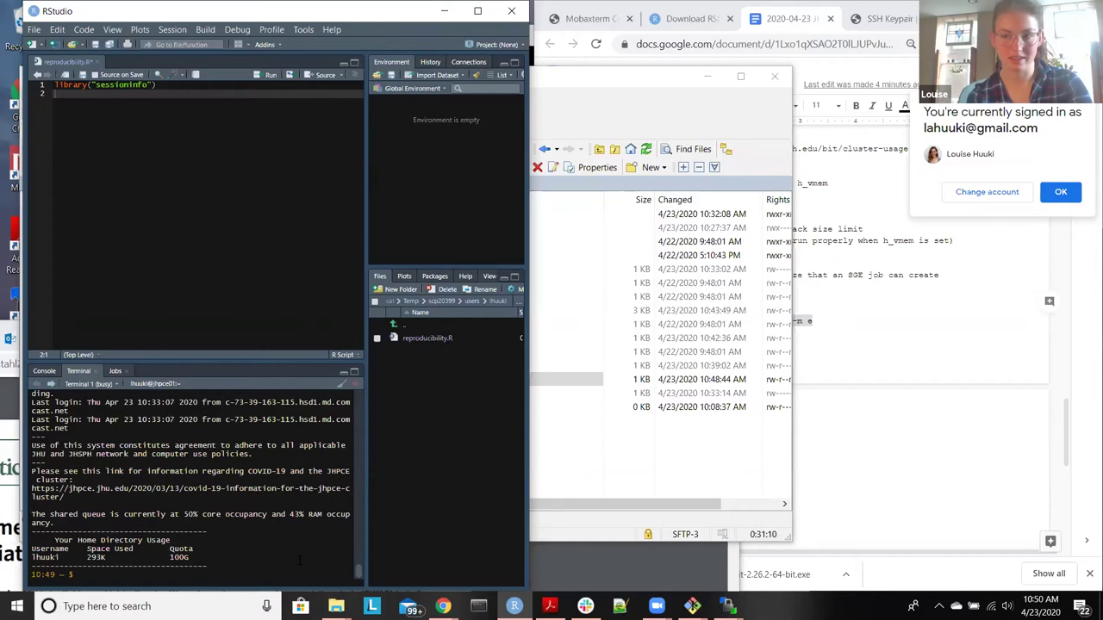
type("m")
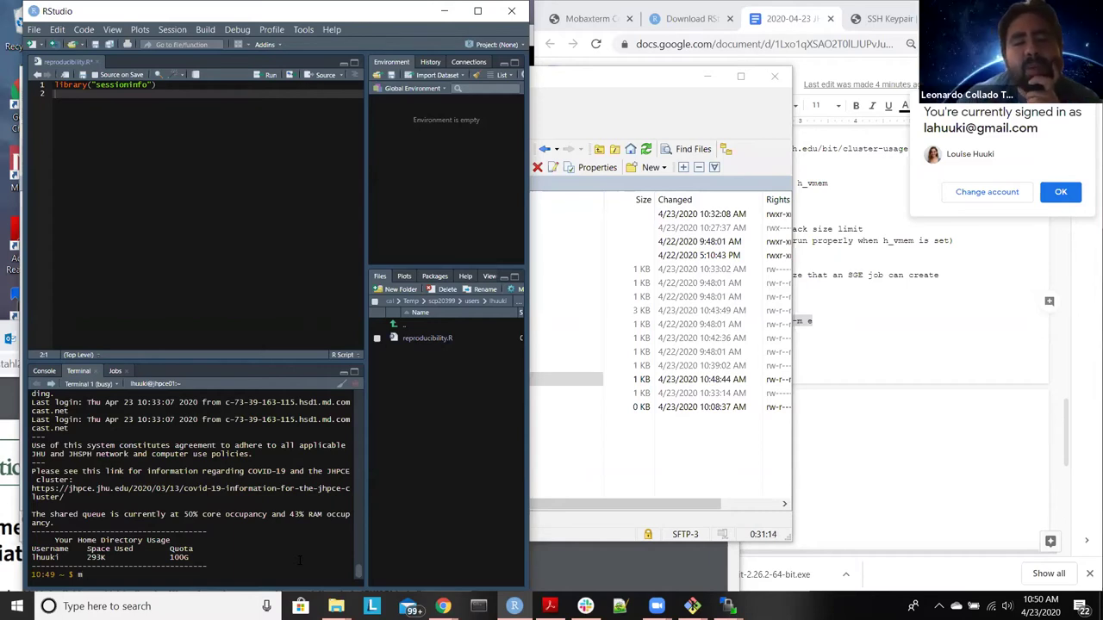
type("odule load conda_R/3.6.x")
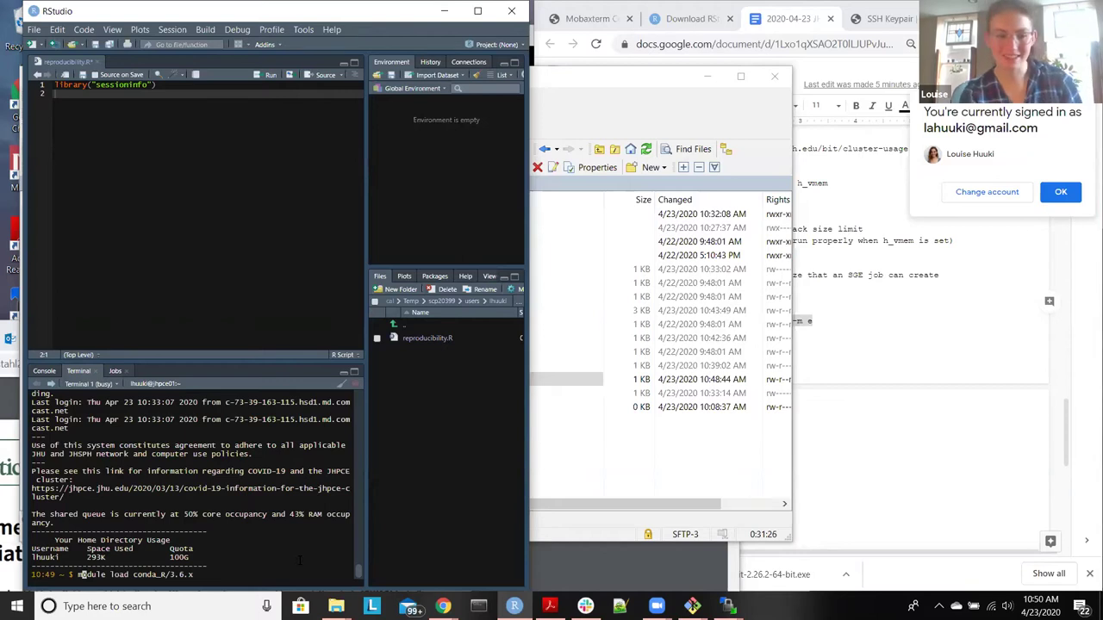
key("Right")
key("Right")
key("Right")
key("Right")
key("Right")
key("Right")
key("Right")
key("Right")
key("Right")
key("Right")
key("Right")
key("Right")
key("Right")
key("Right")
key("Right")
key("Right")
key("Right")
key("Right")
key("Right")
key("Right")
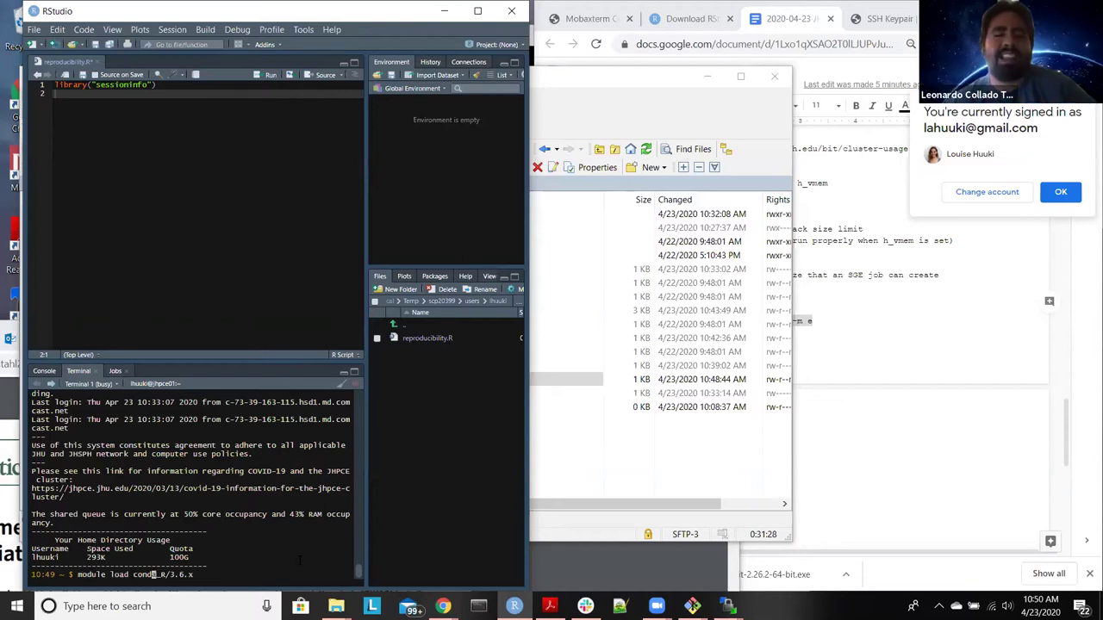
key("Right")
key("Right")
key("Right")
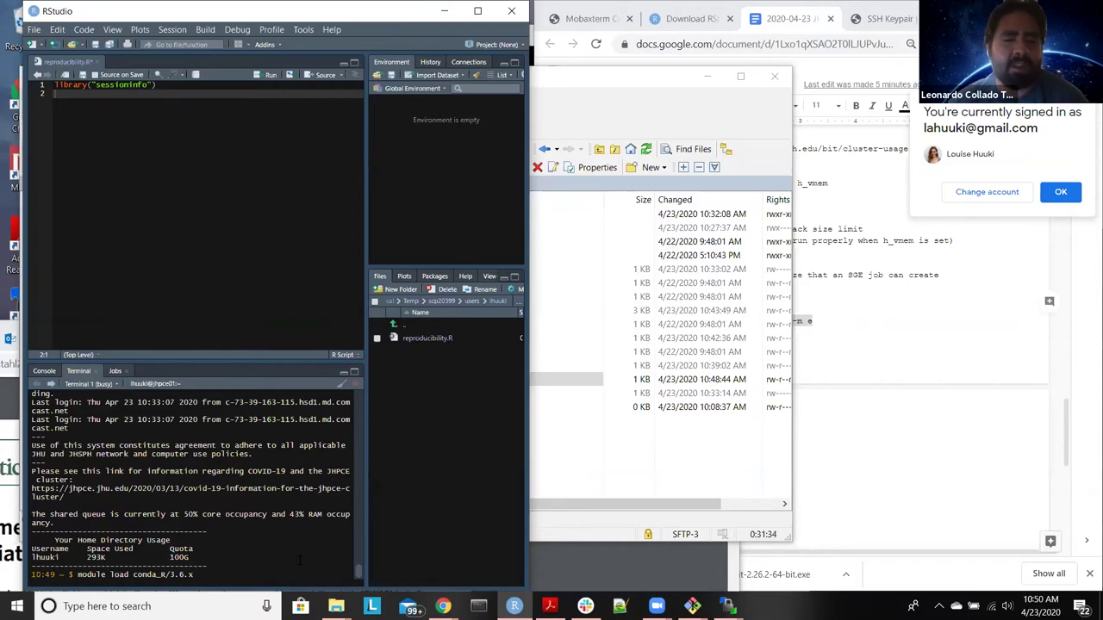
key("BackSpace")
key("BackSpace")
key("BackSpace")
key("BackSpace")
key("BackSpace")
key("BackSpace")
key("BackSpace")
key("BackSpace")
key("BackSpace")
key("BackSpace")
key("BackSpace")
key("BackSpace")
key("BackSpace")
key("BackSpace")
key("BackSpace")
key("BackSpace")
key("BackSpace")
key("BackSpace")
key("BackSpace")
key("BackSpace")
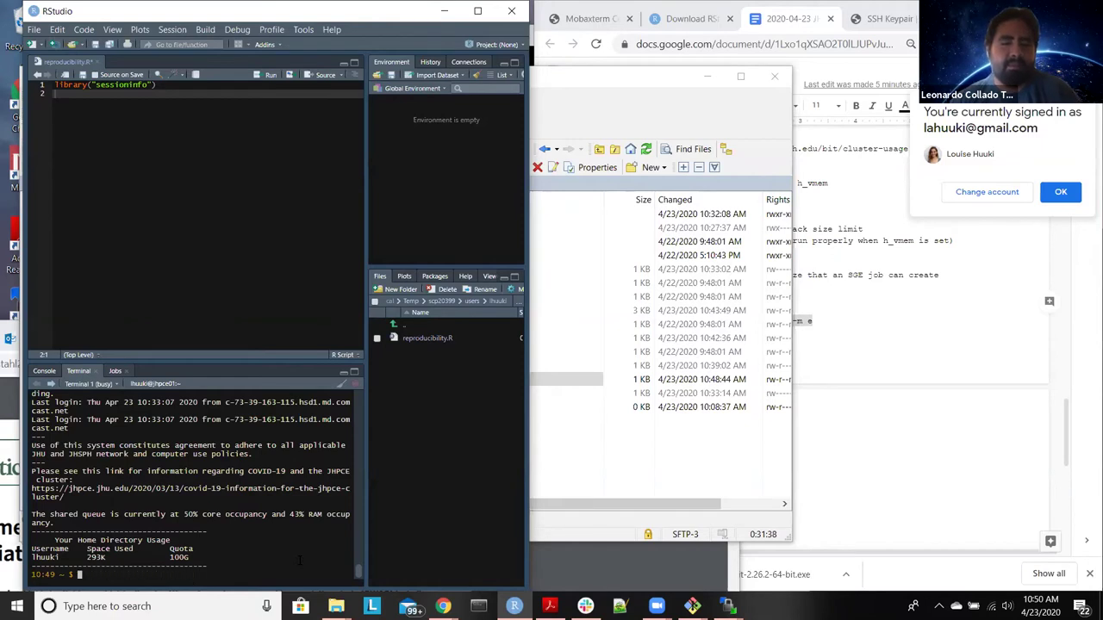
key("Up")
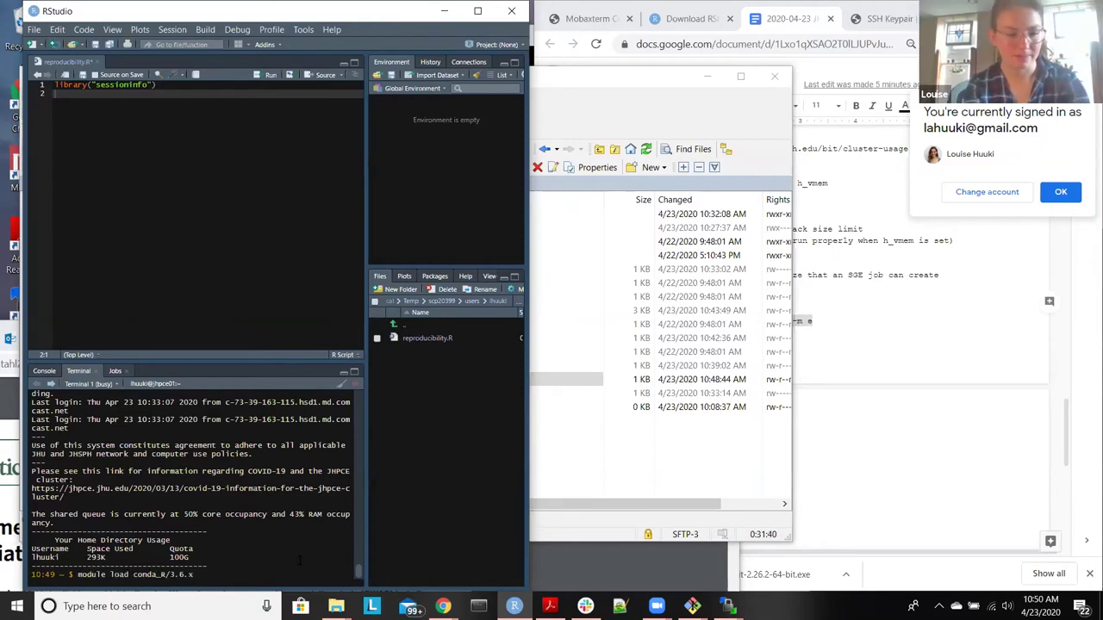
key("Home")
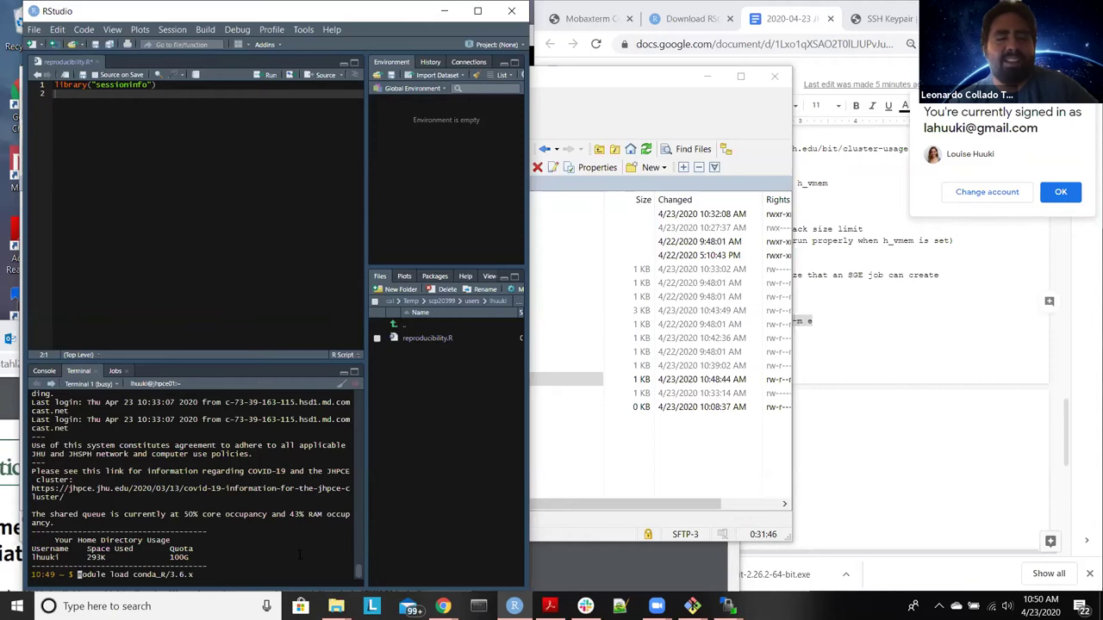
type("#")
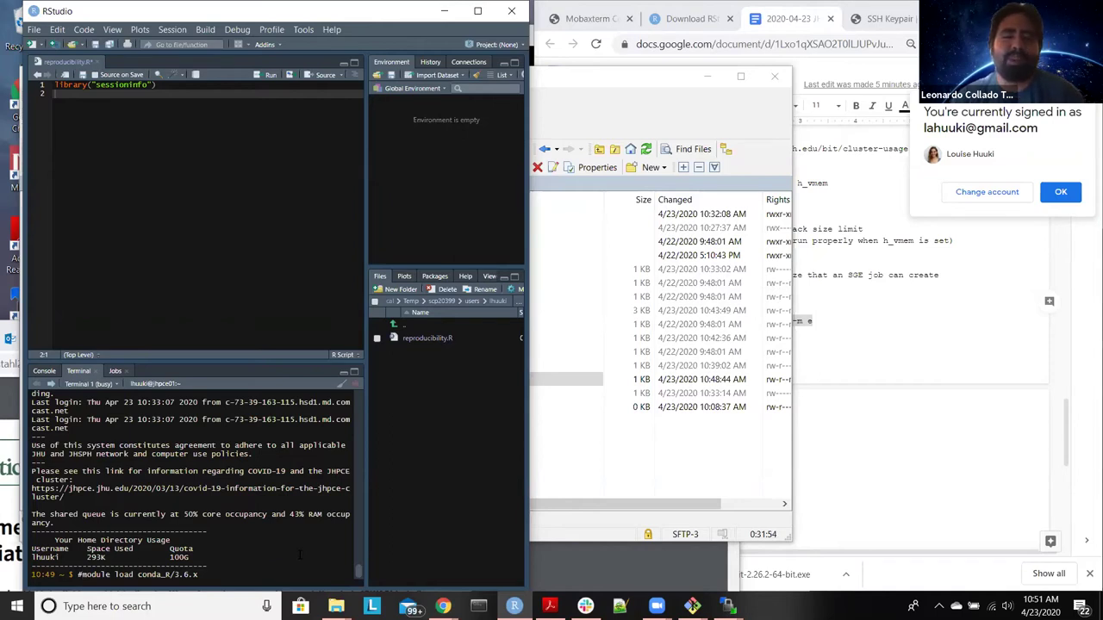
key("Return")
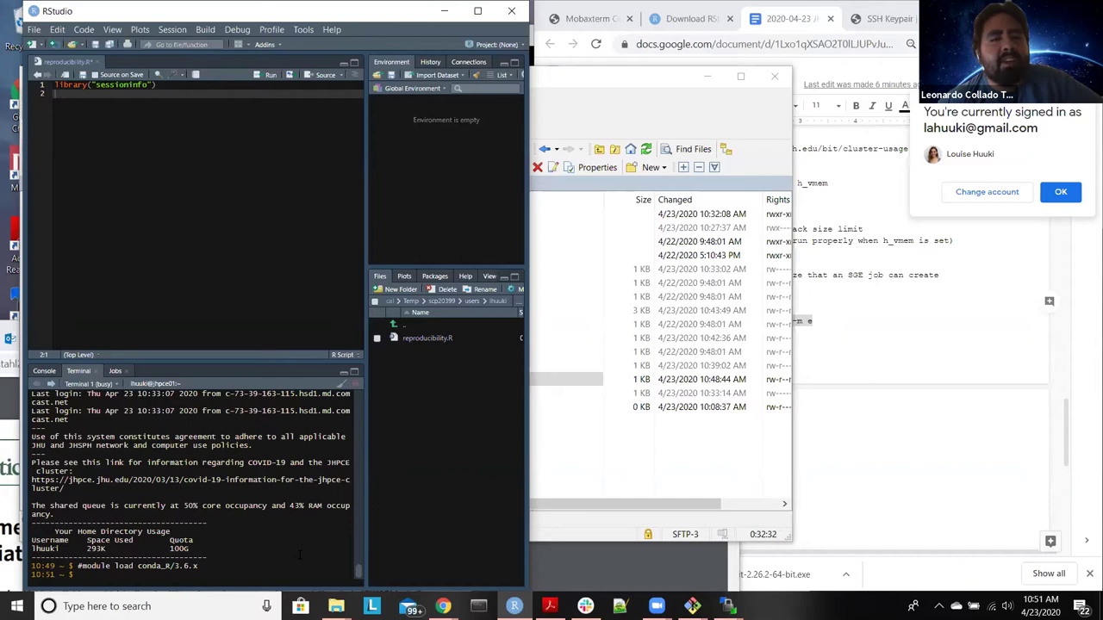
Step: Abandon the stalled qrsh session and request a new one with qrsh -l bluejay
type("qrsh")
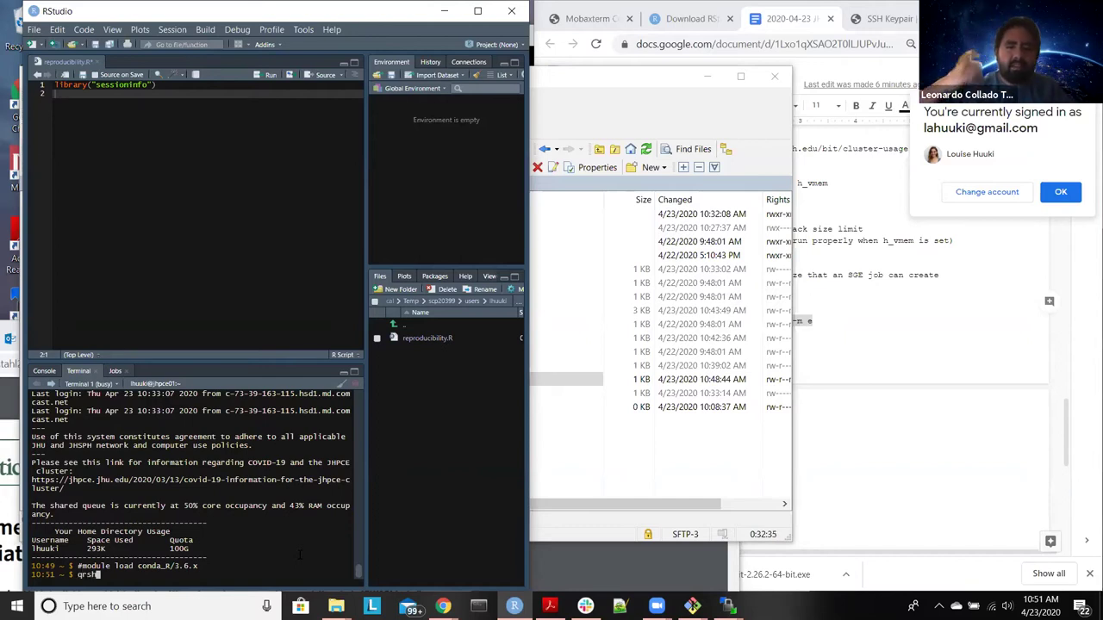
key("Return")
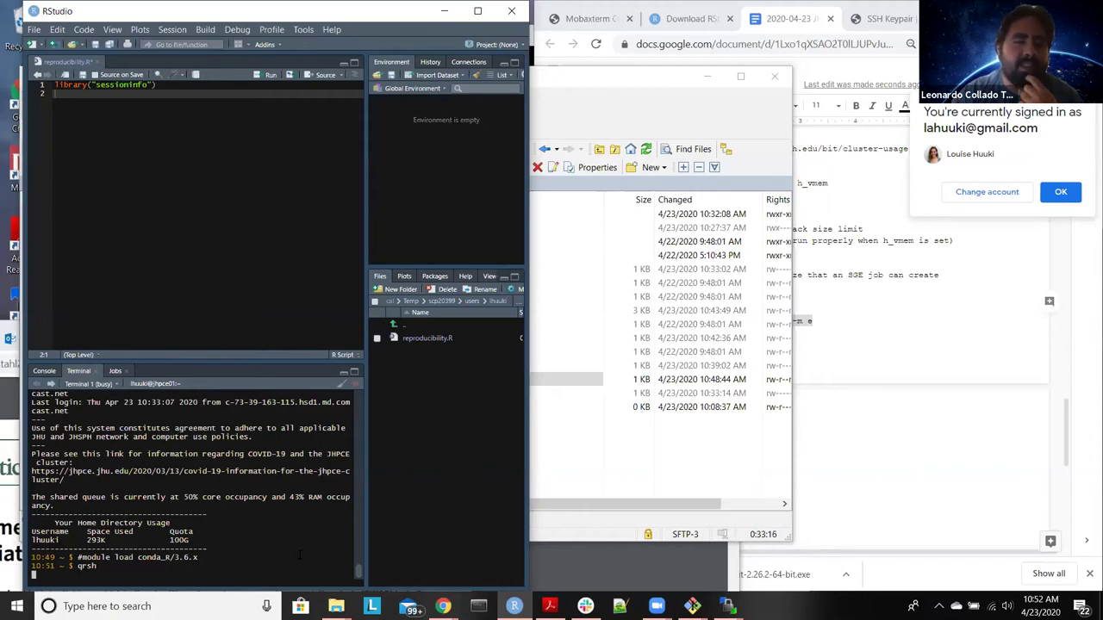
key("ctrl+c")
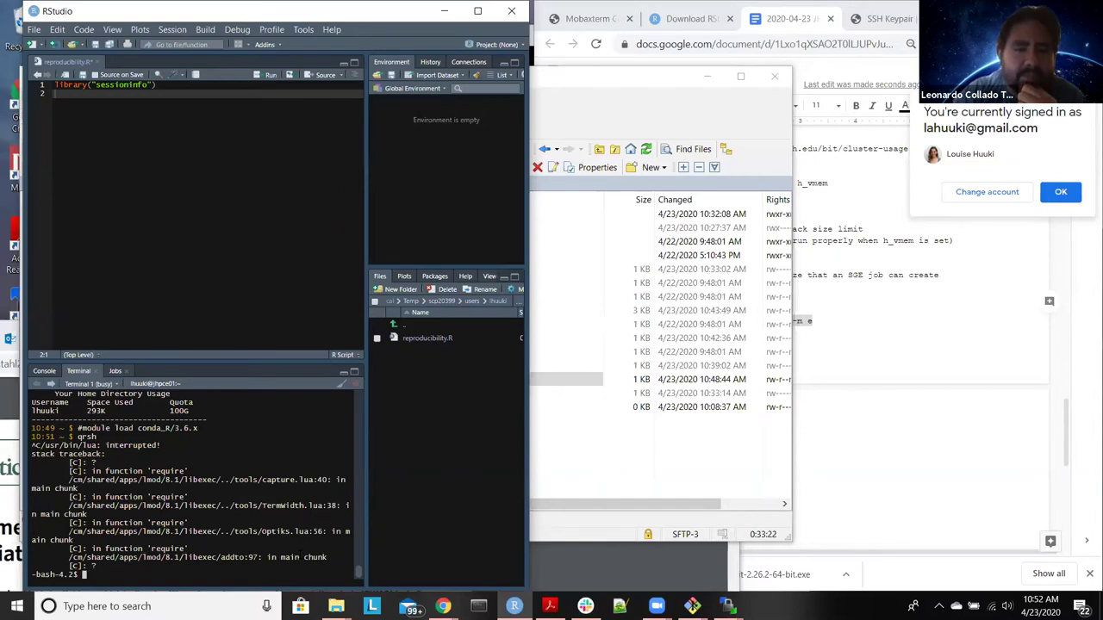
type("exit")
key("Return")
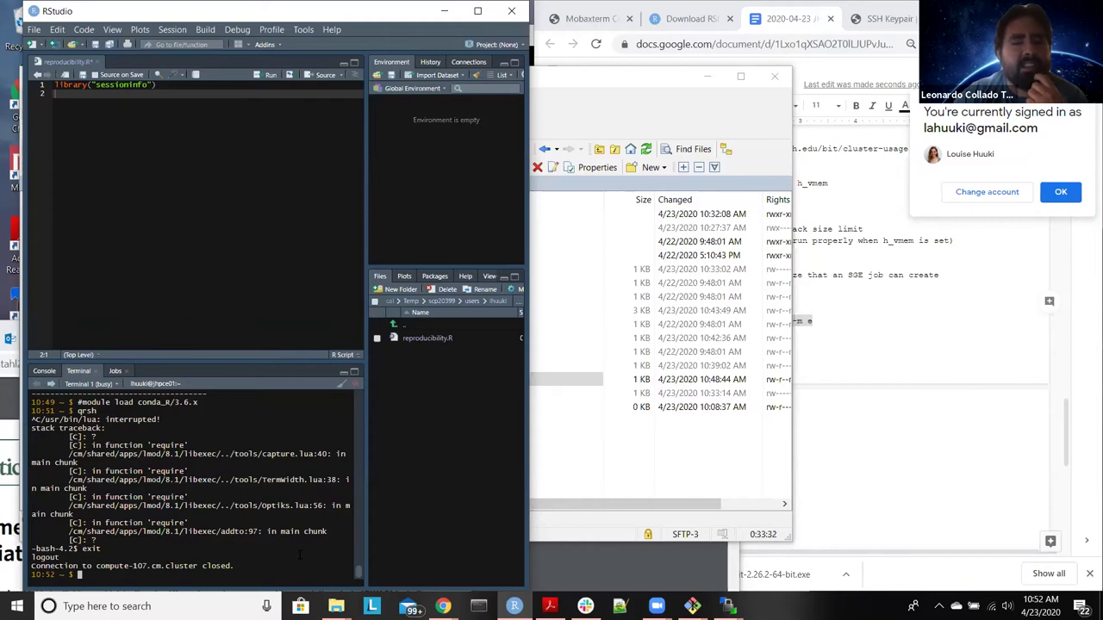
type("qrsh")
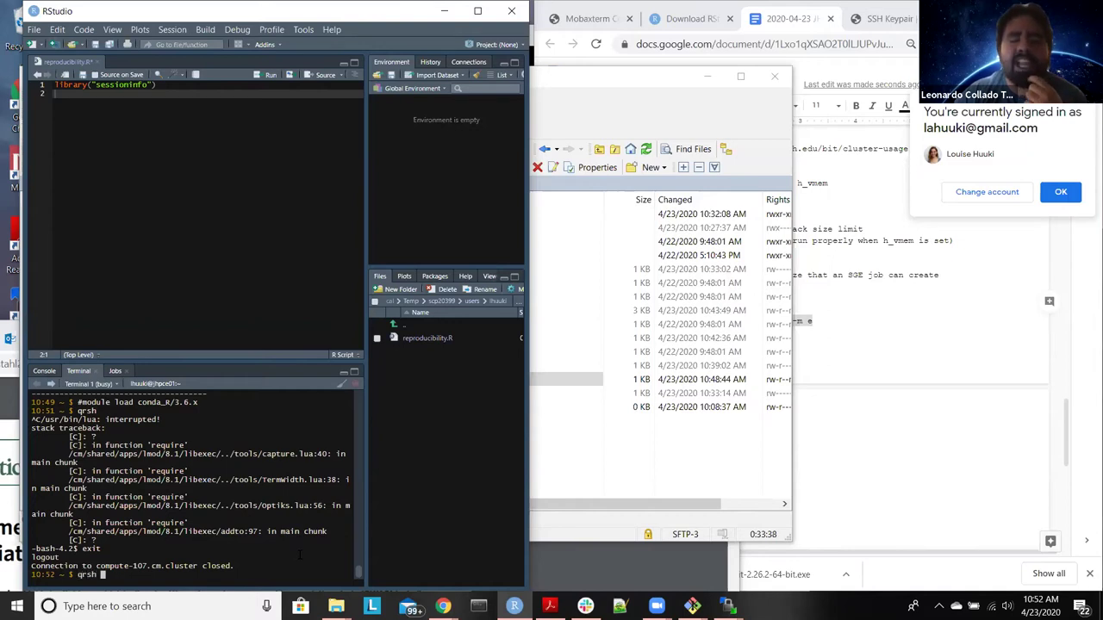
type(" -l")
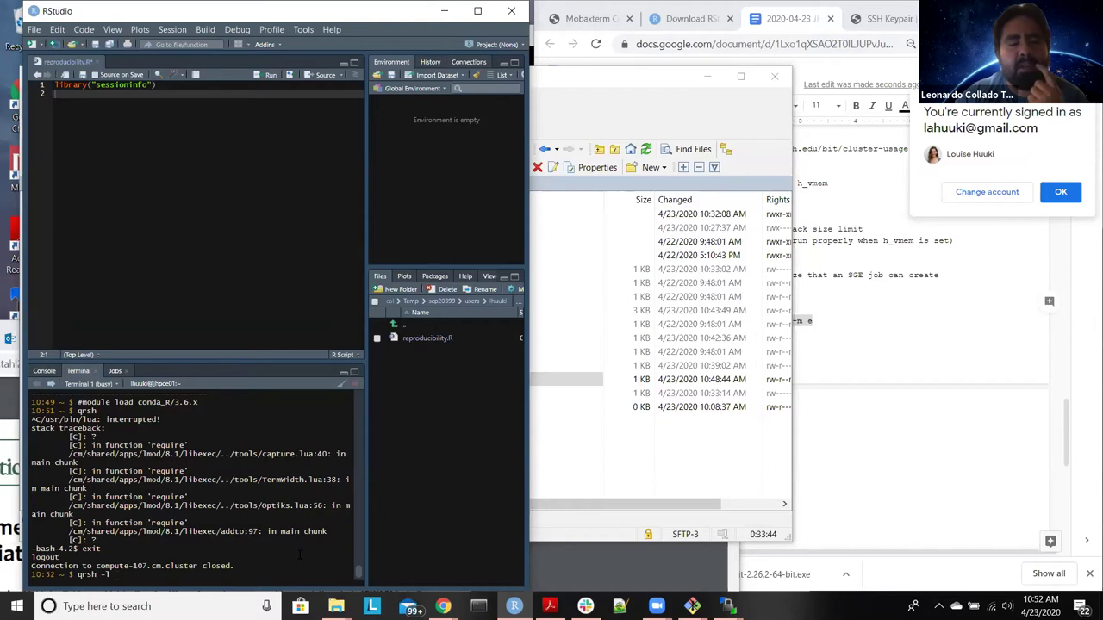
type(" bluejay")
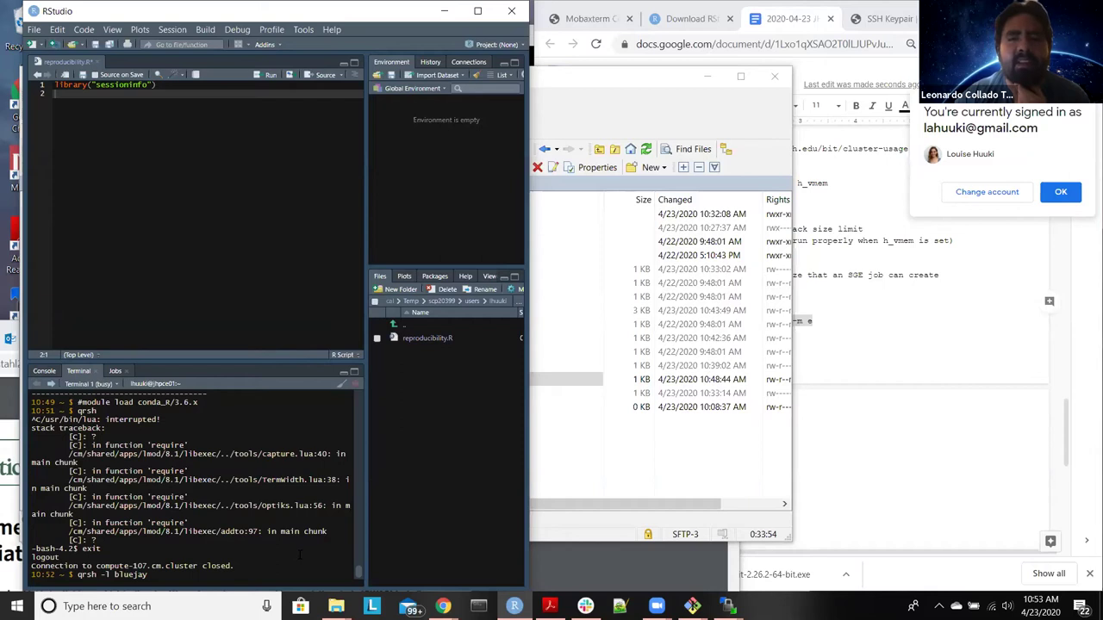
key("Return")
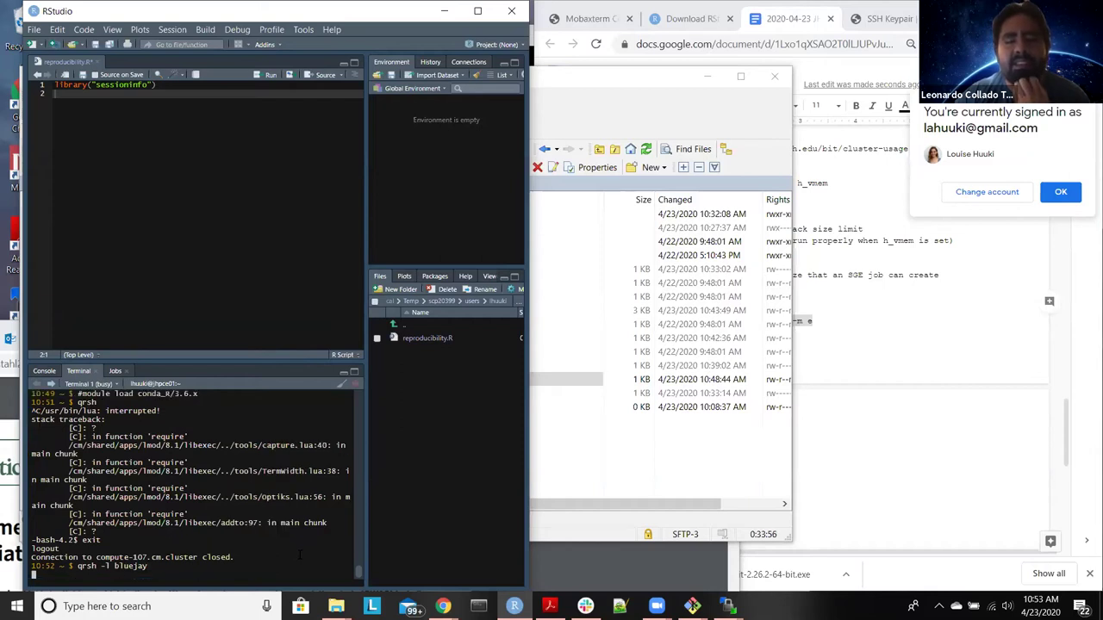
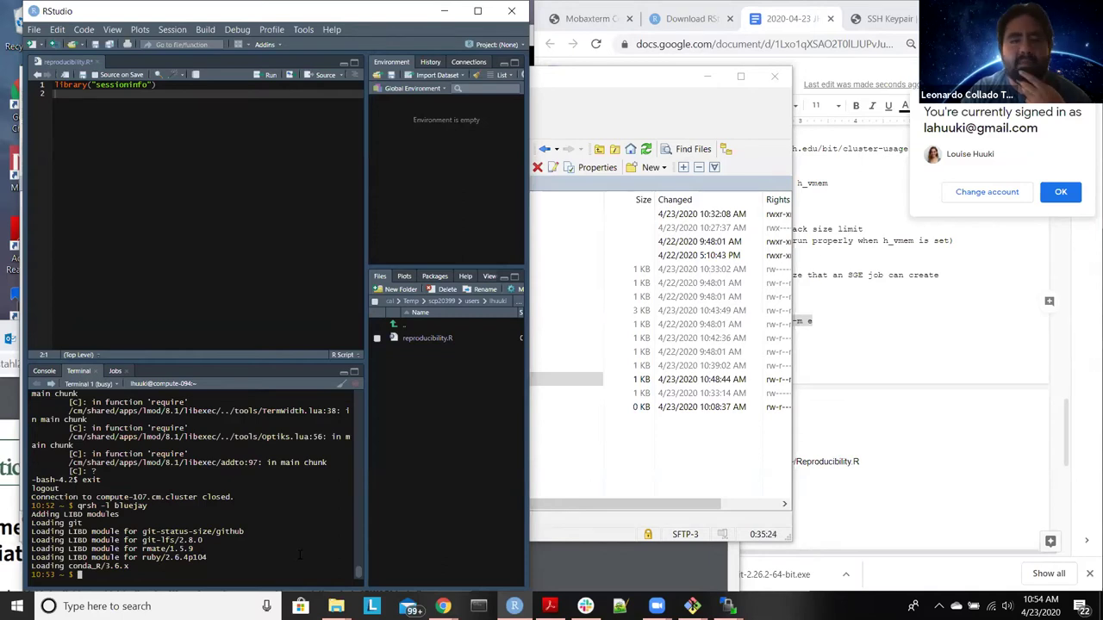
Step: Launch R in the compute-node terminal, where it warns that the colorout package is missing
type("R")
key("Return")
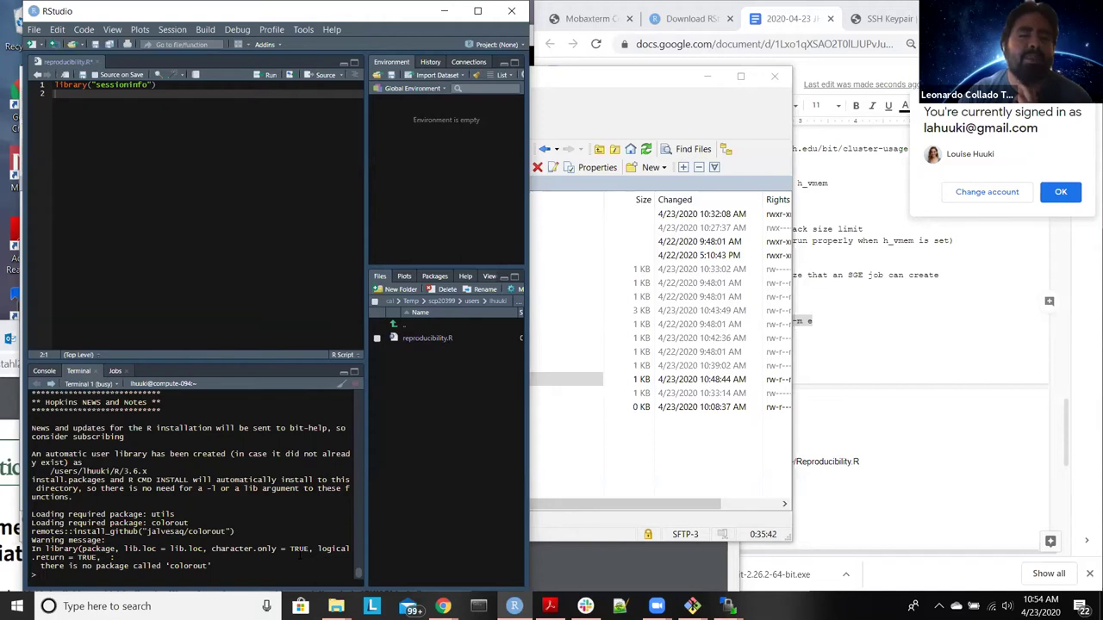
left_click(819, 204)
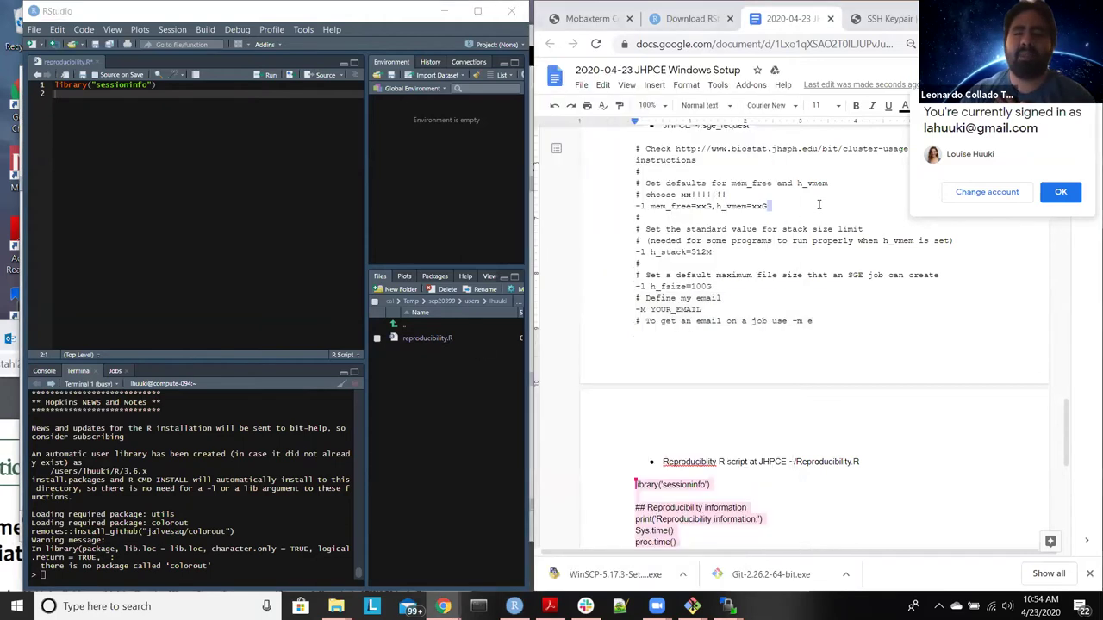
Step: Copy remotes::install_github("jalvesaq/colorout") from the setup notes and paste it at the R prompt
scroll(818, 204, "up", 2)
scroll(688, 270, "up", 15)
scroll(711, 293, "down", 3)
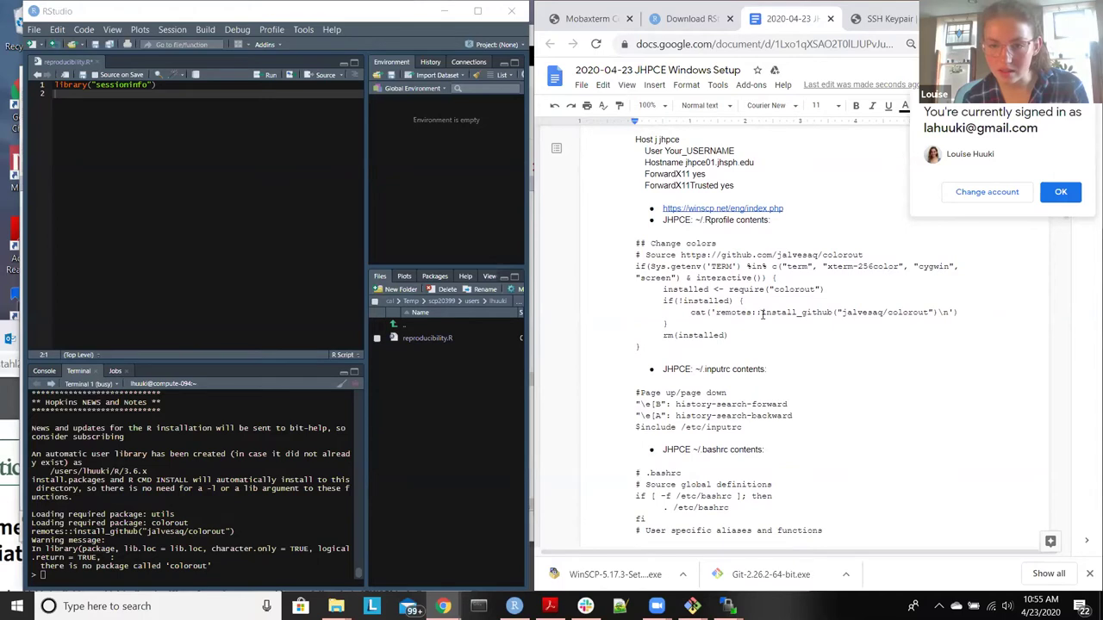
left_click_drag(716, 313, 931, 322)
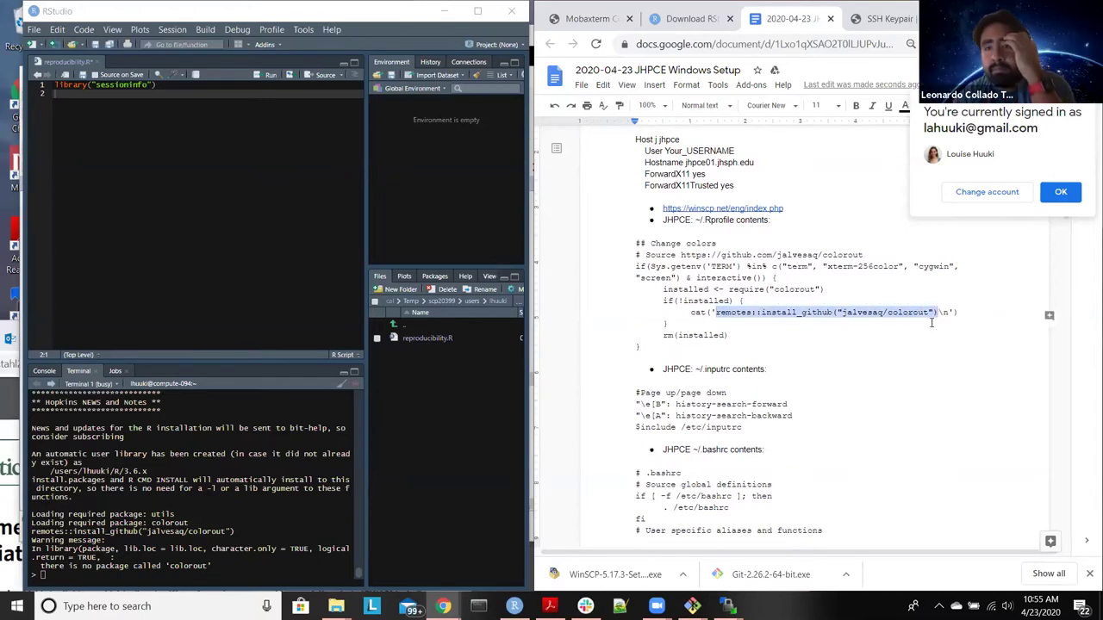
left_click(303, 564)
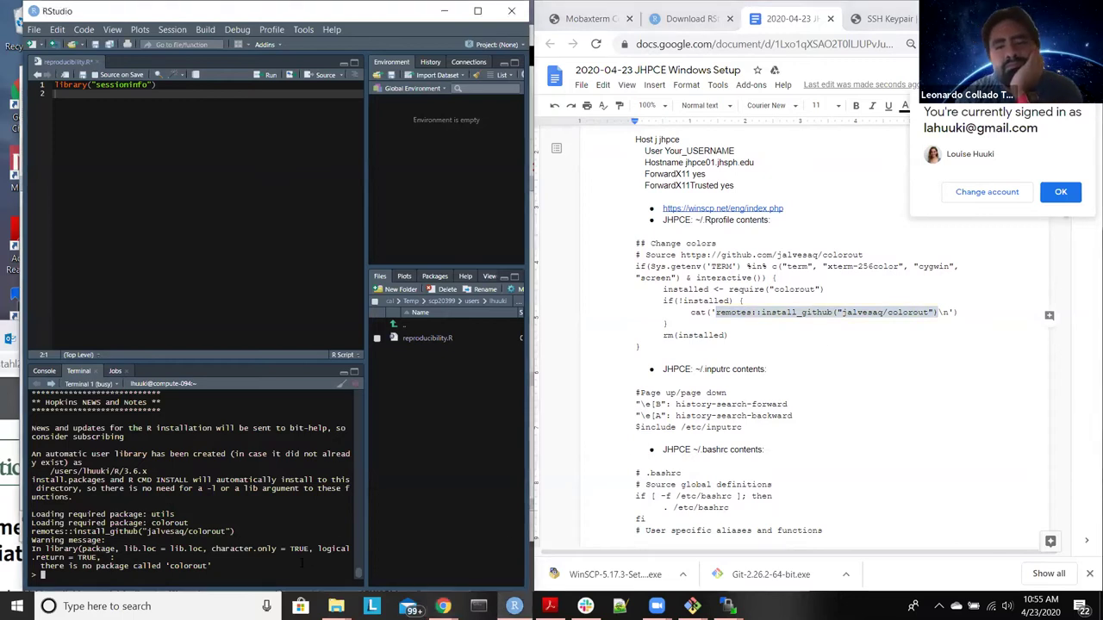
right_click(303, 564)
left_click(340, 515)
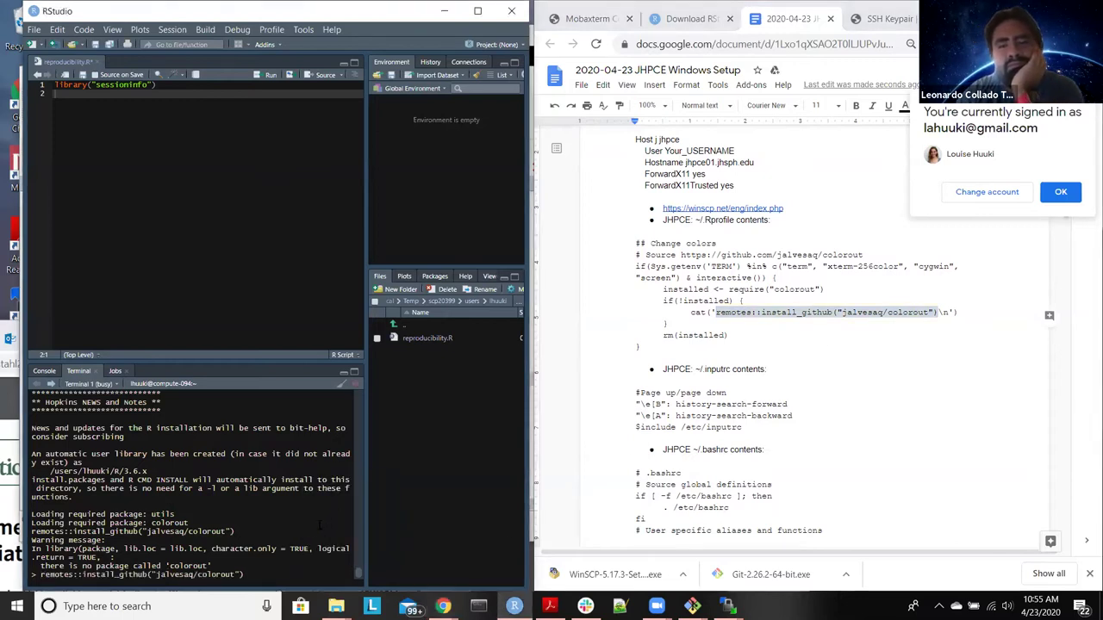
Step: Install colorout from GitHub, quit R without saving the workspace, and start R again
key("Return")
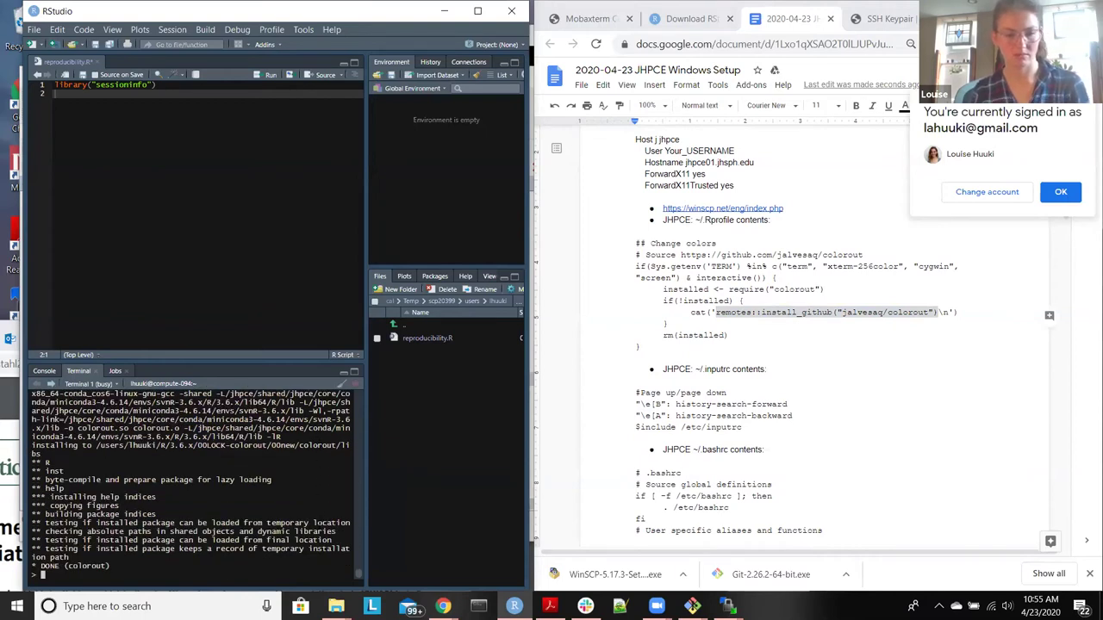
type("q()")
key("Return")
type("n")
key("Return")
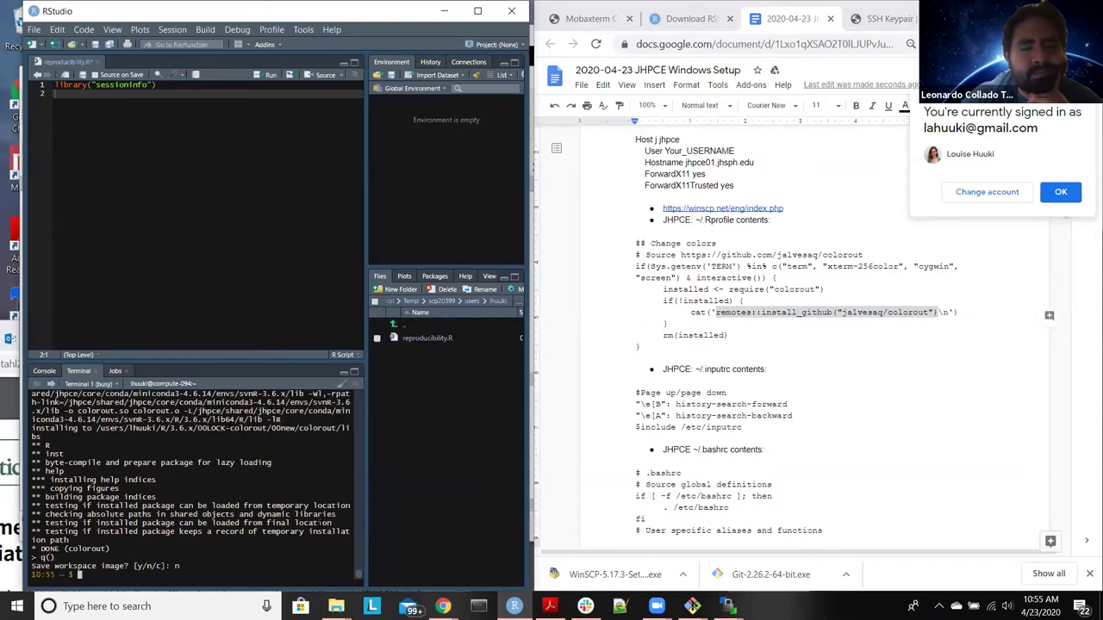
type("R")
key("Return")
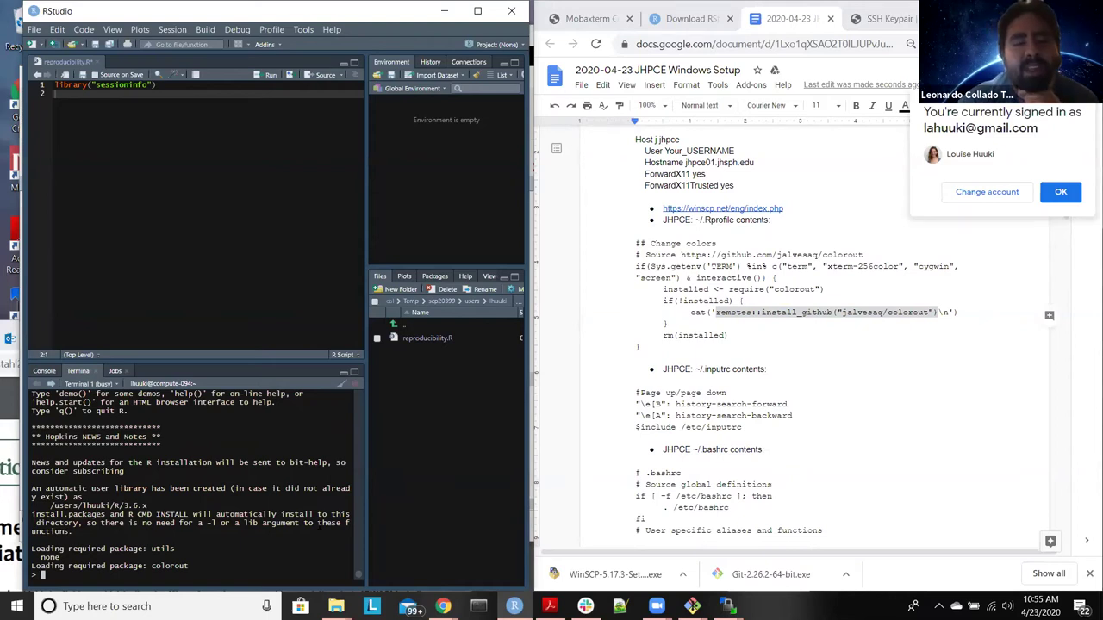
Step: Run stop("hola") to confirm errors now print in colour, then open a new browser tab
type("stop(")
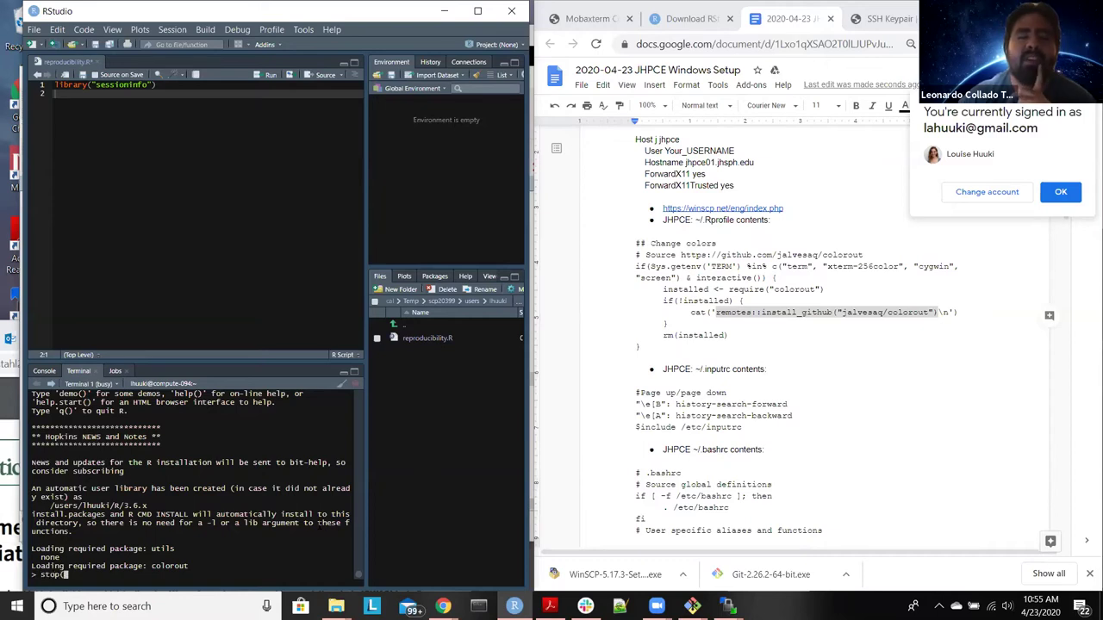
type("\"h")
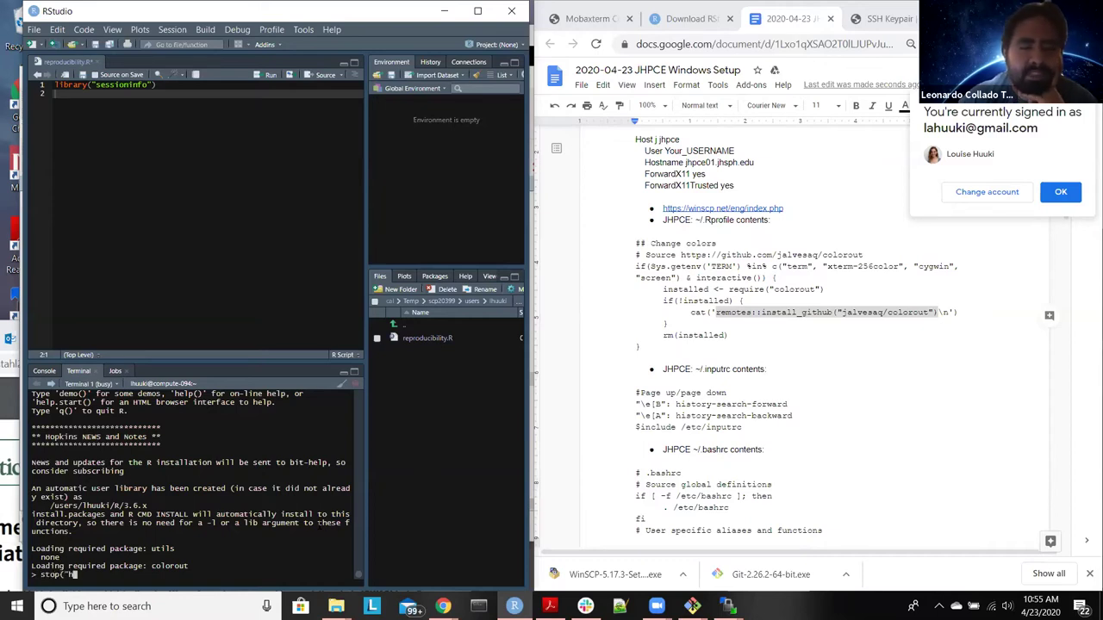
type("ola")
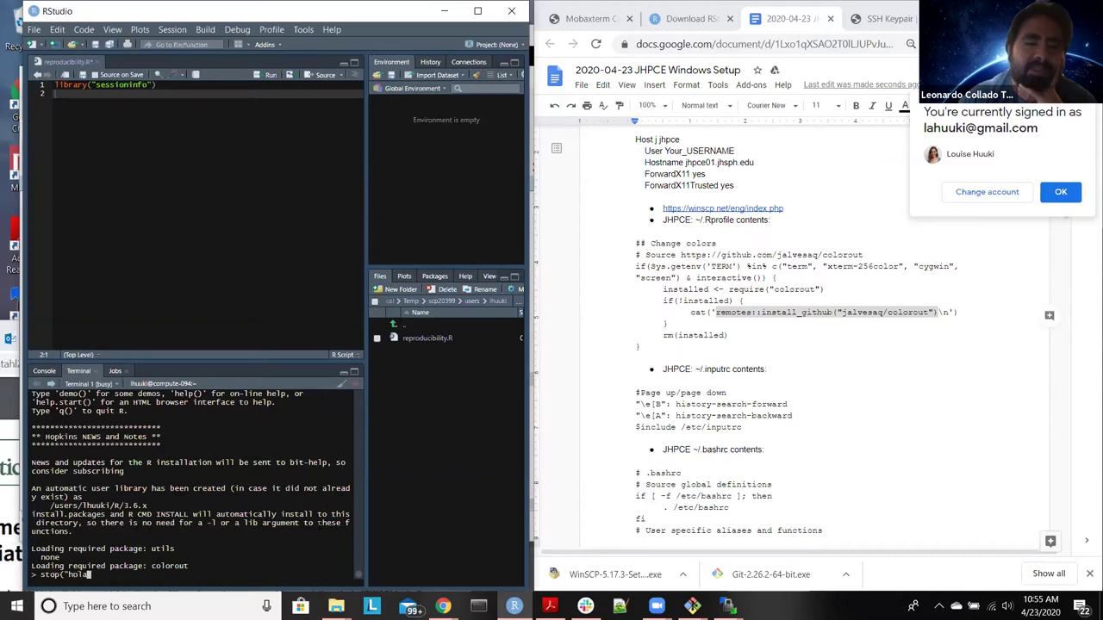
type("\")")
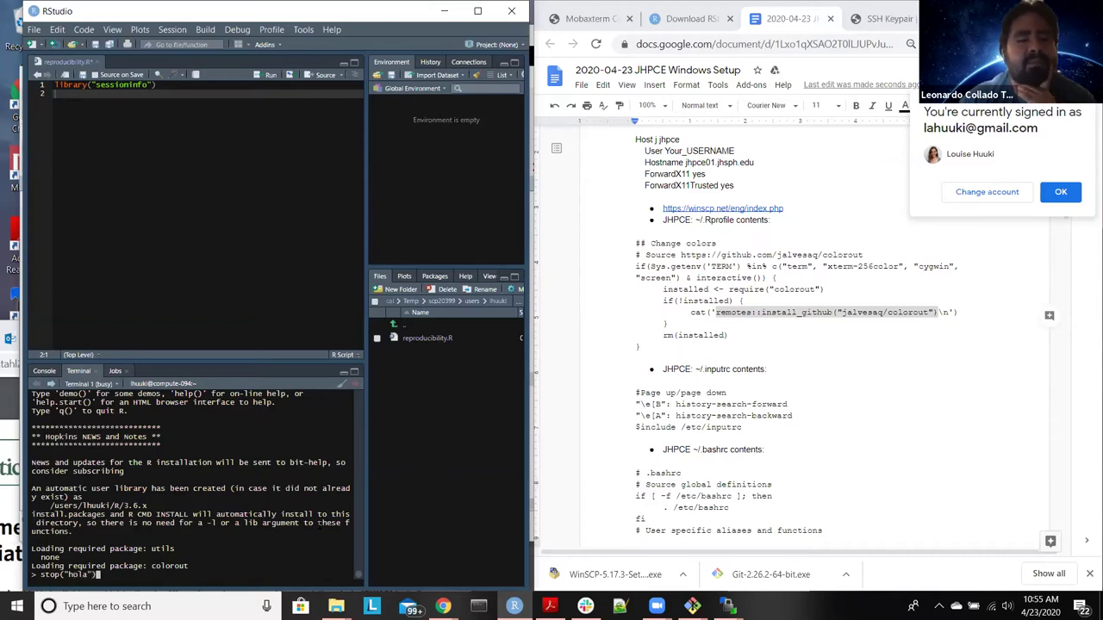
key("Return")
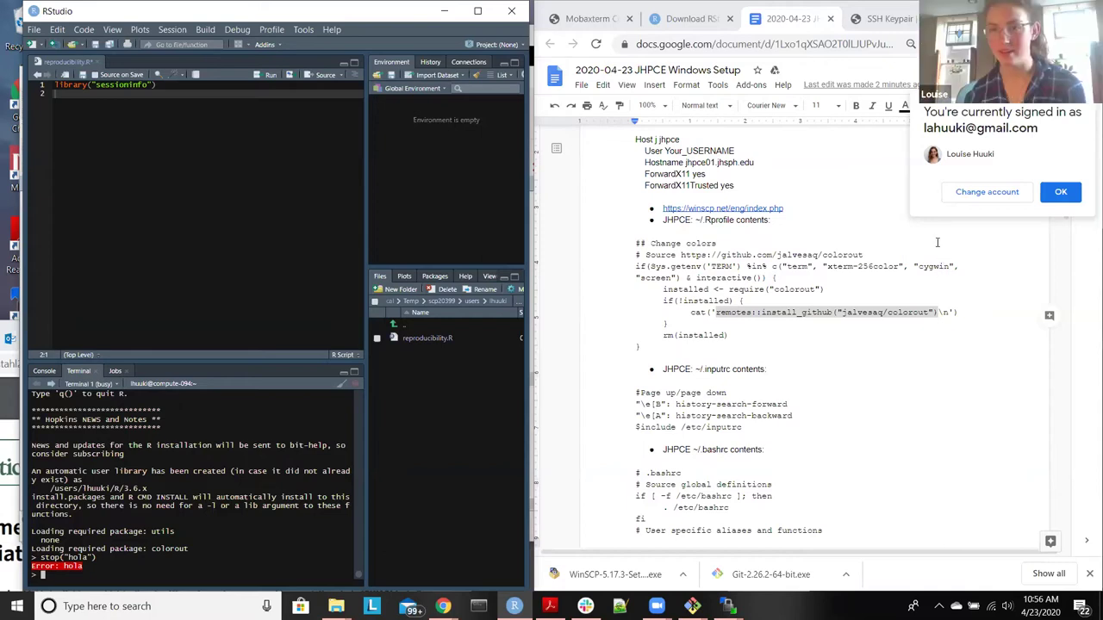
key("ctrl+t")
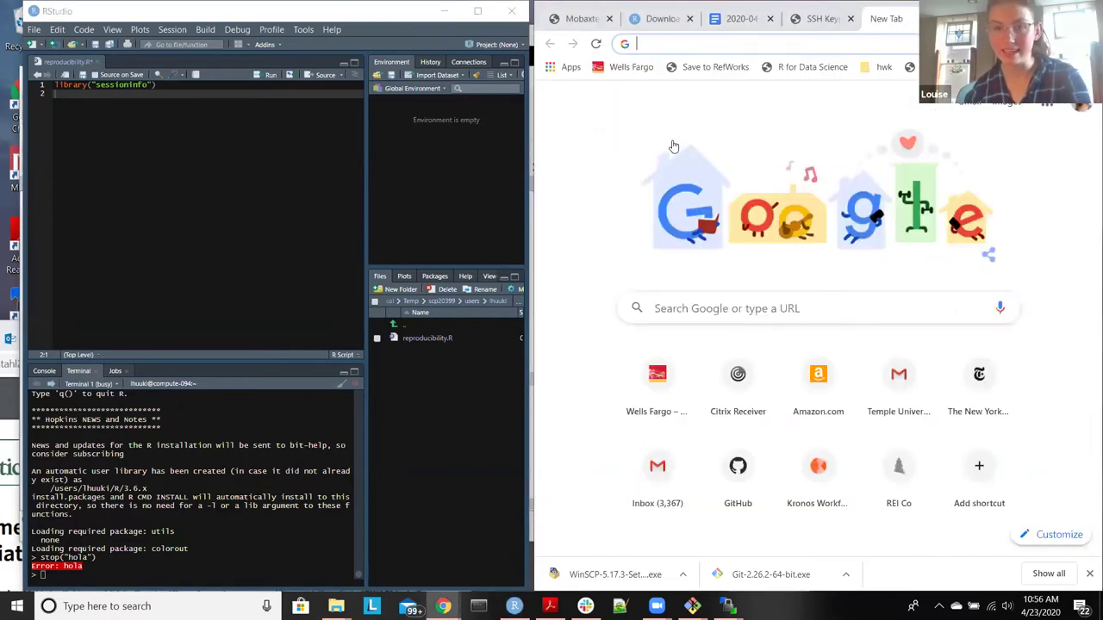
Step: Go to github.com in a maximized browser and open Settings > SSH and GPG keys
type("githu")
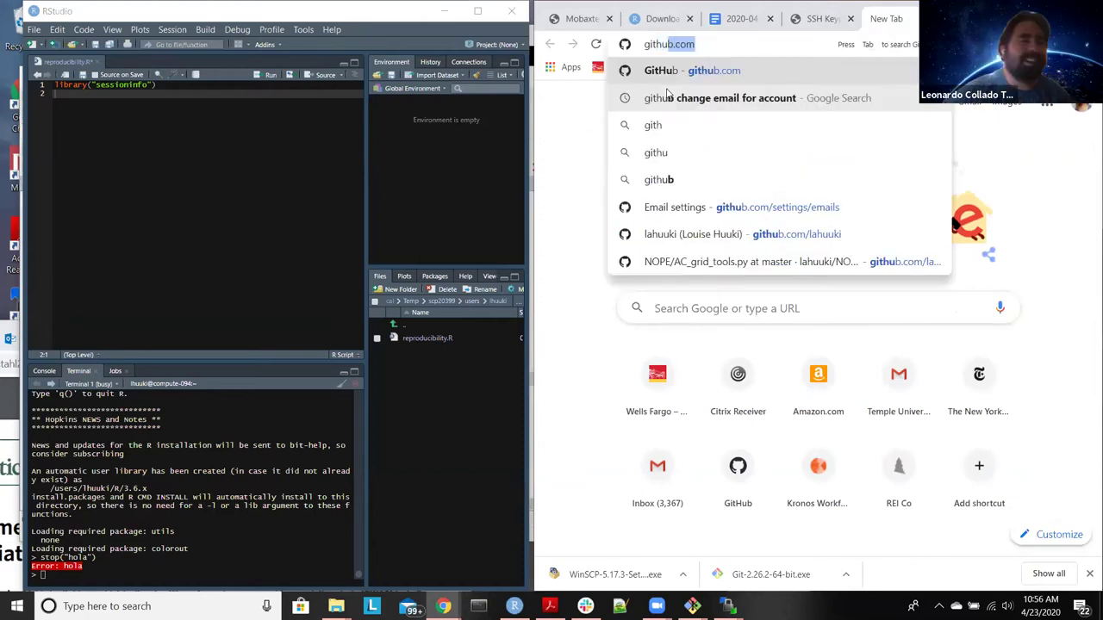
key("Return")
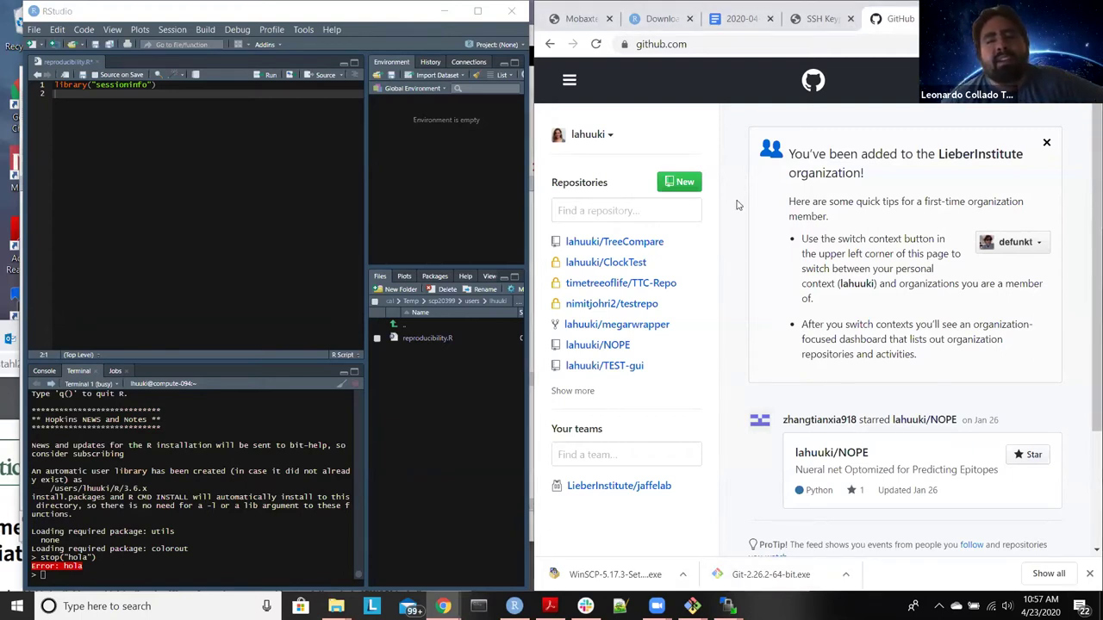
key("super+Up")
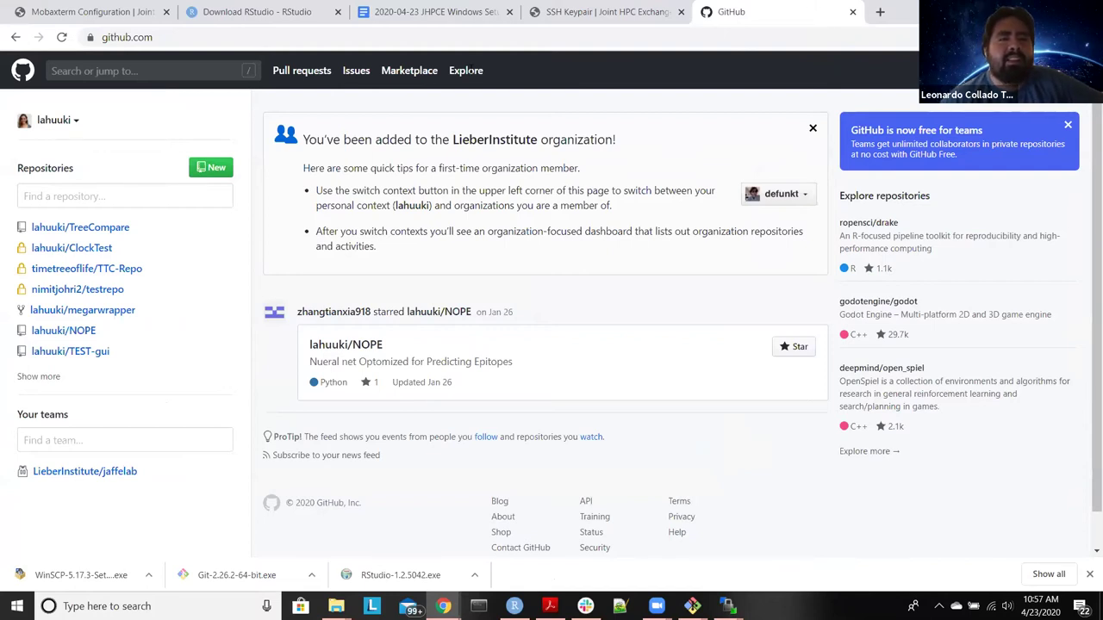
left_click(49, 122)
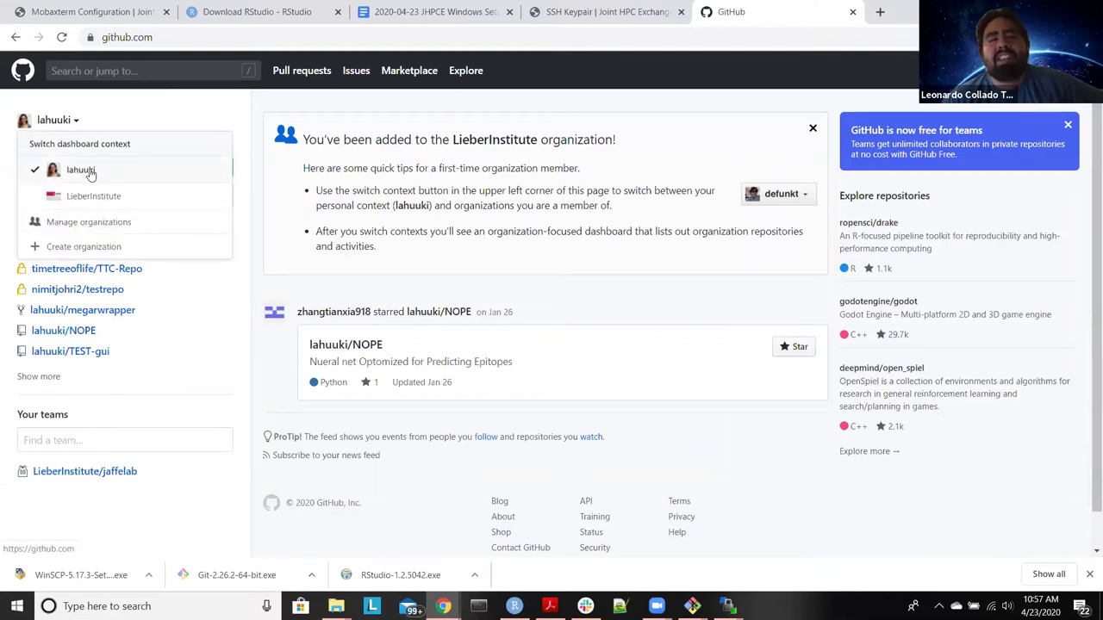
left_click(103, 120)
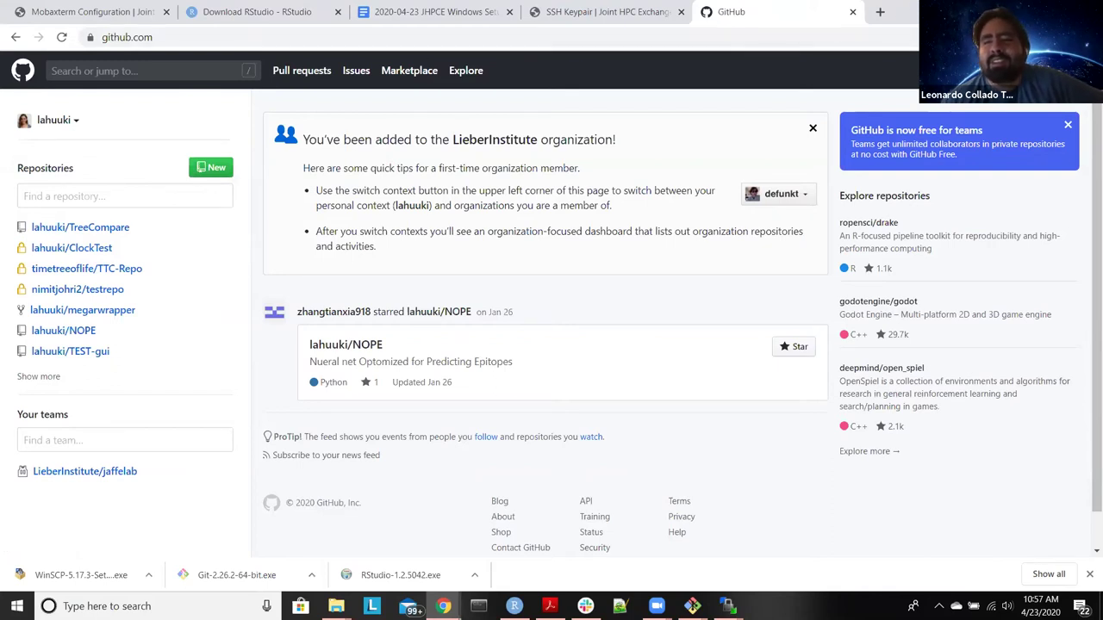
left_click(1067, 70)
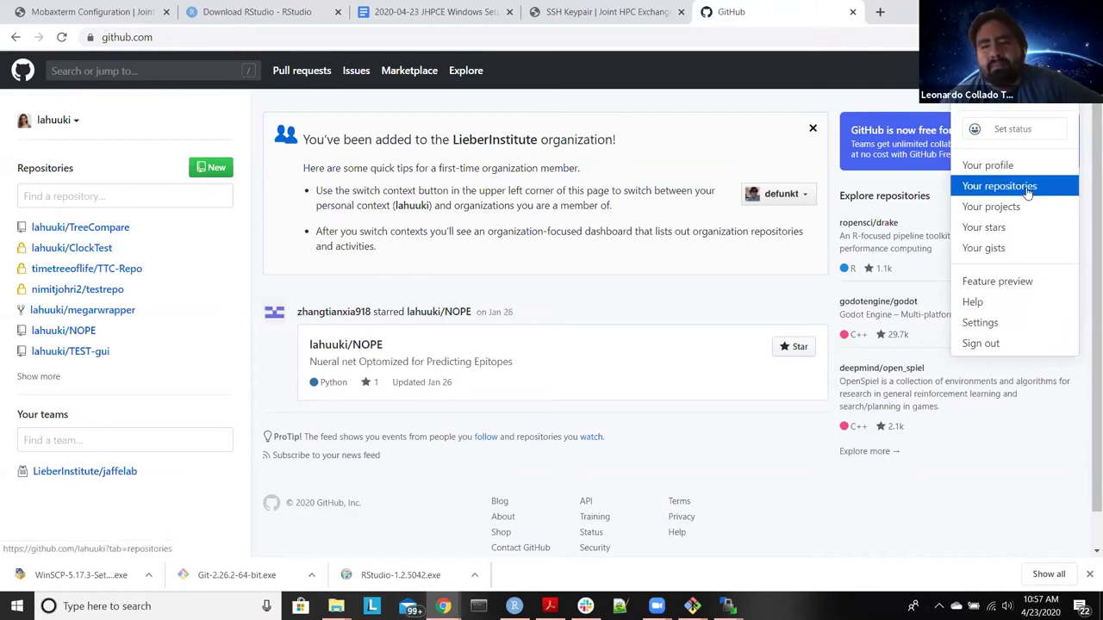
left_click(981, 323)
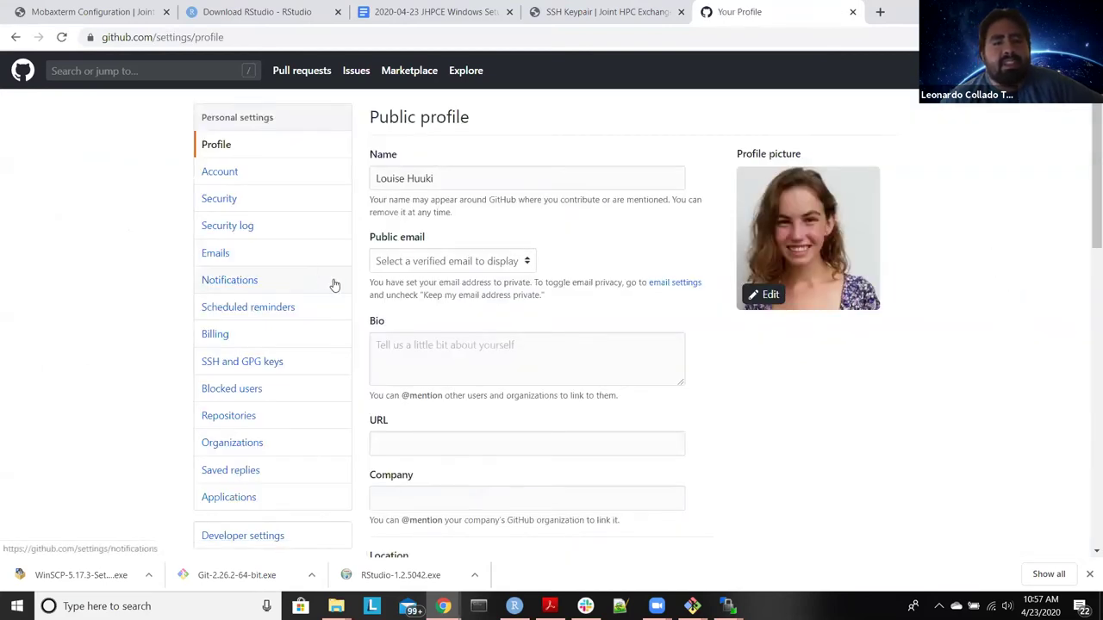
scroll(335, 290, "down", 1)
left_click(314, 220)
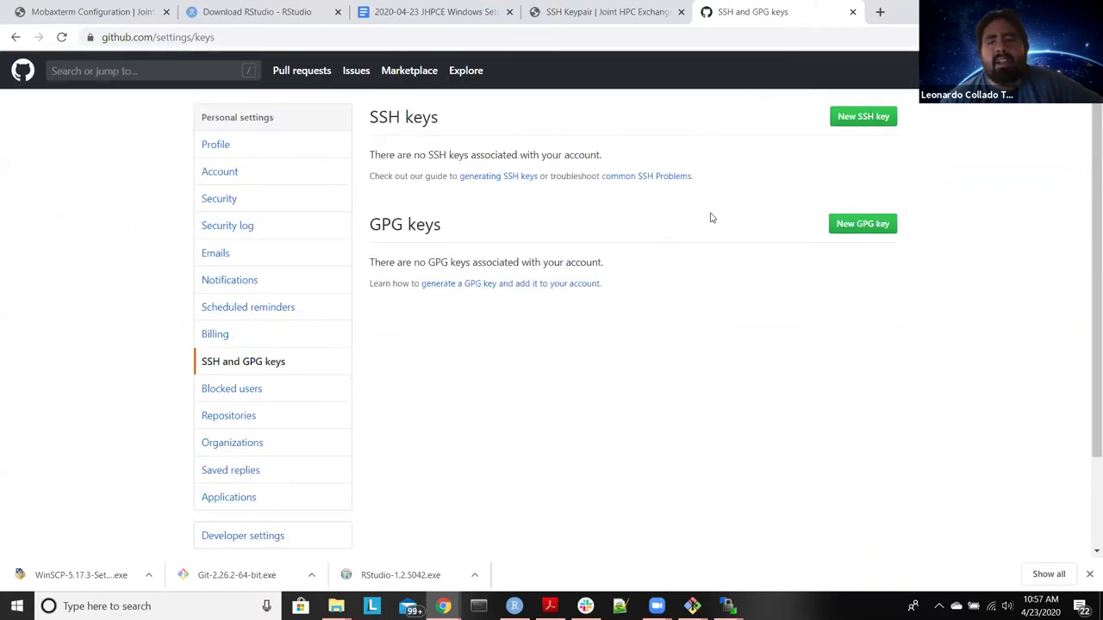
Step: Start a new GitHub SSH key titled 'windows_laptop', leaving the key field empty
left_click(847, 120)
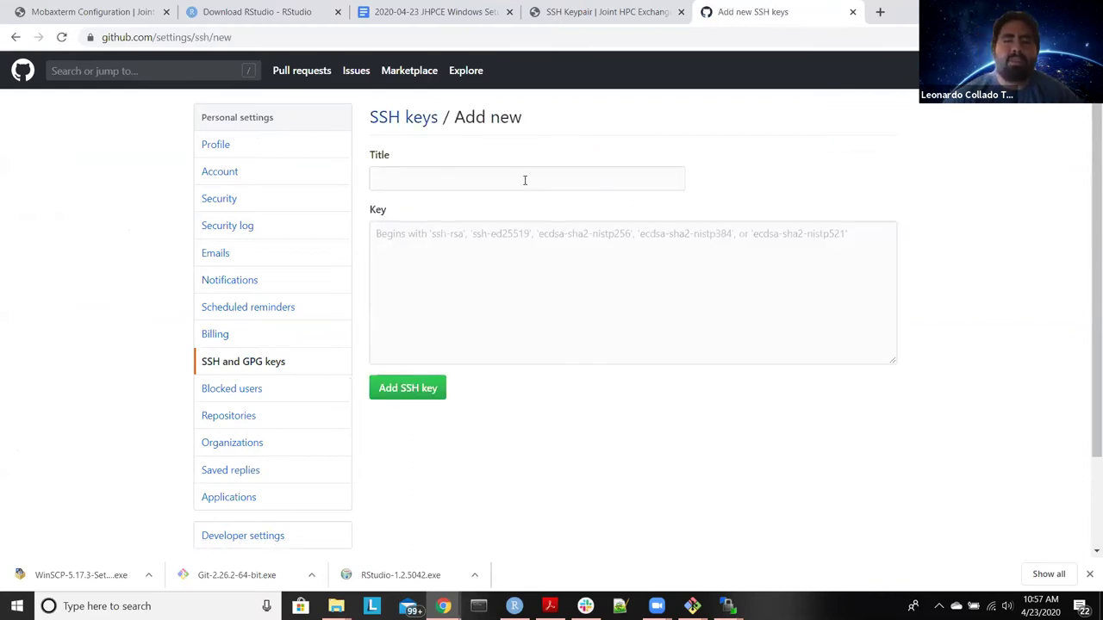
left_click(522, 180)
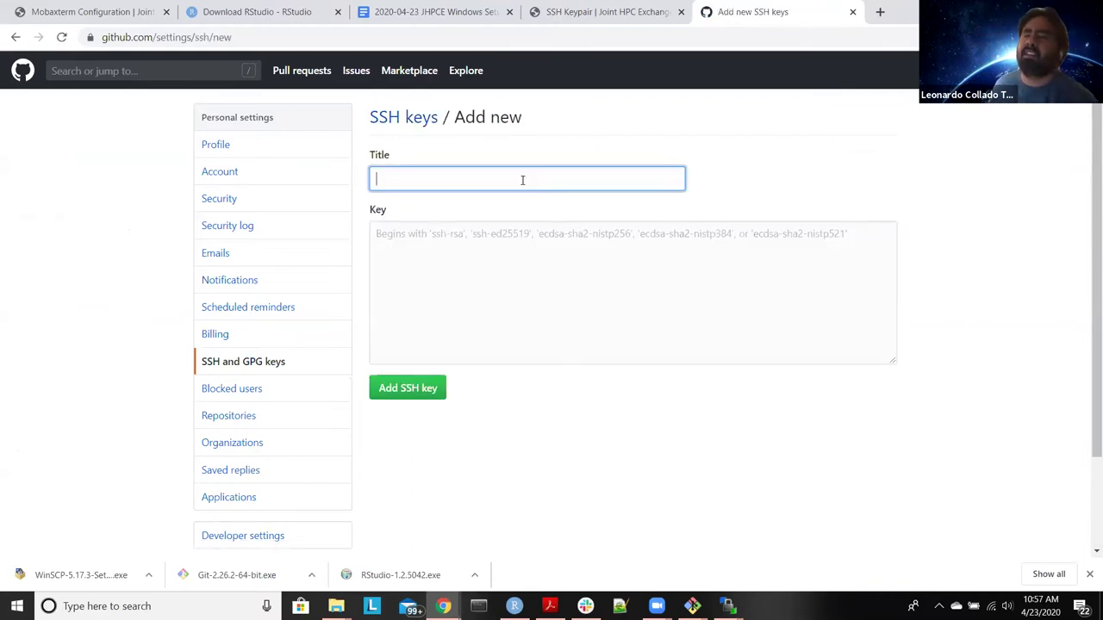
type("windows_laptop")
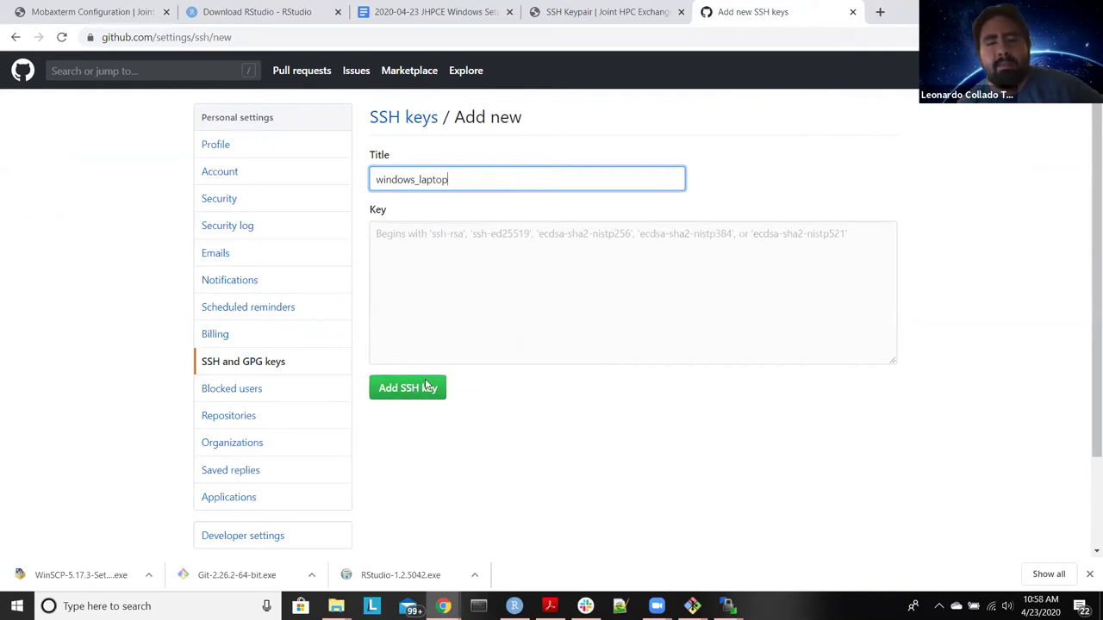
left_click(336, 606)
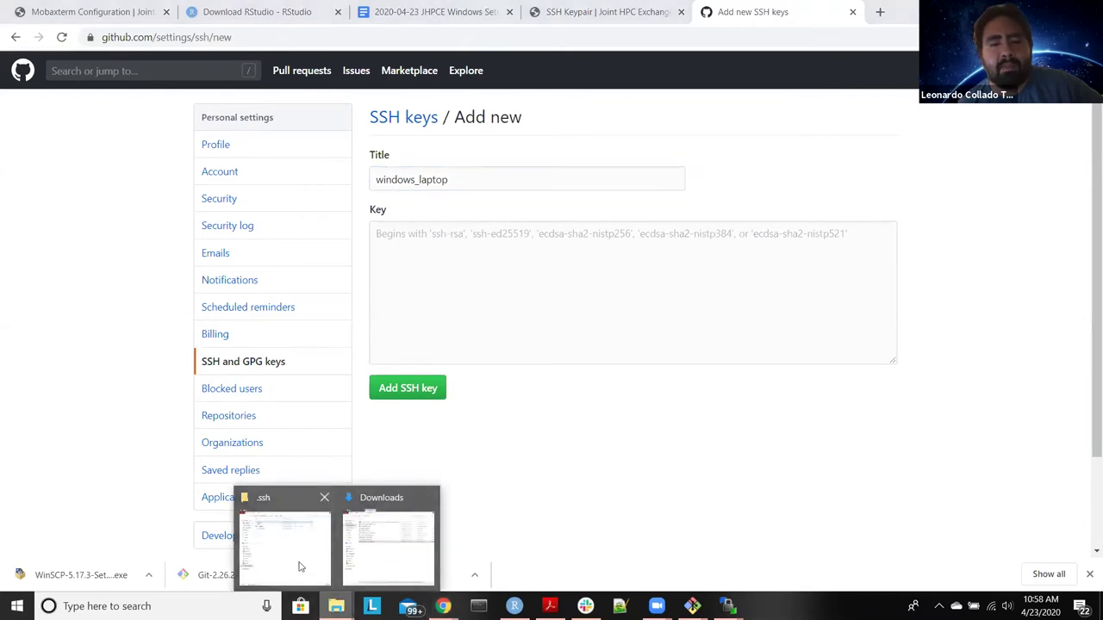
Step: Open id_rsa.pub from the .ssh folder in Notepad++ and select the public key text
left_click(312, 562)
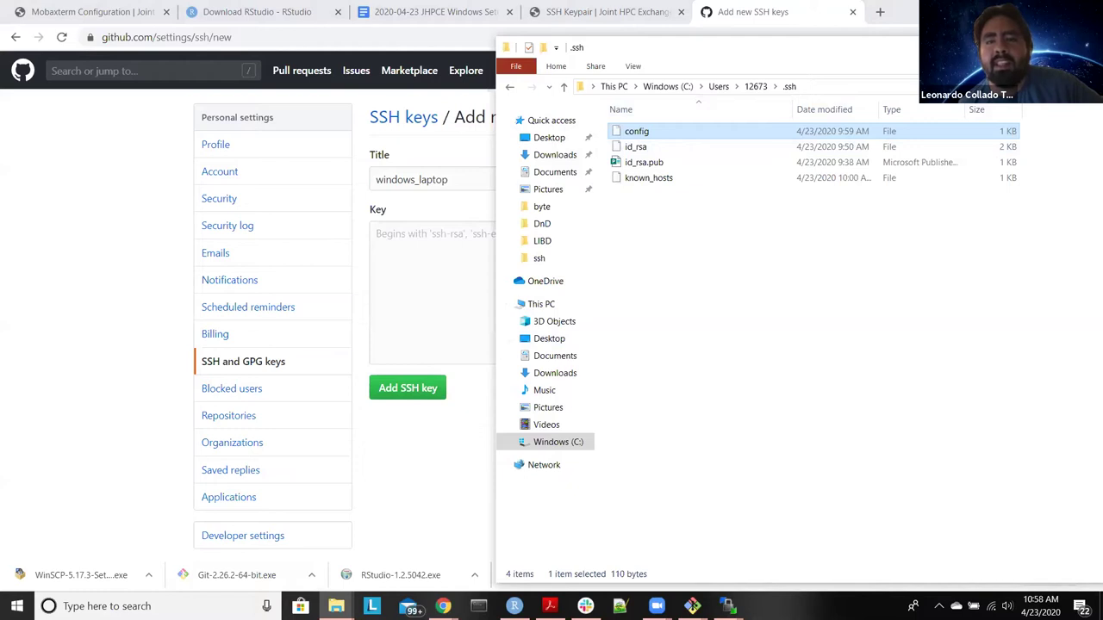
left_click(644, 162)
right_click(642, 163)
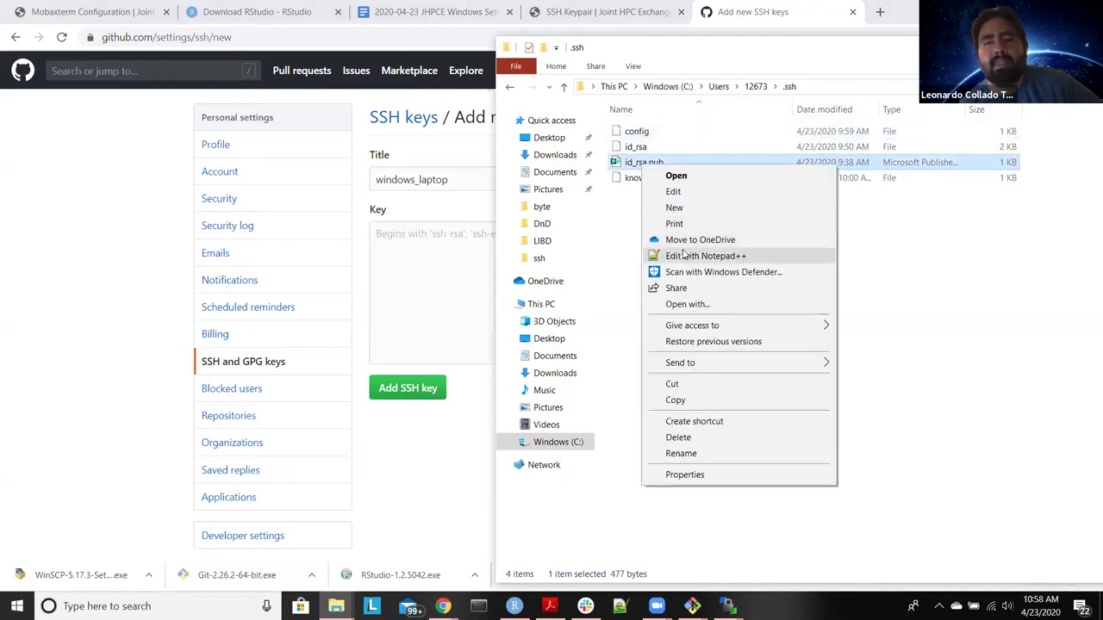
left_click(689, 256)
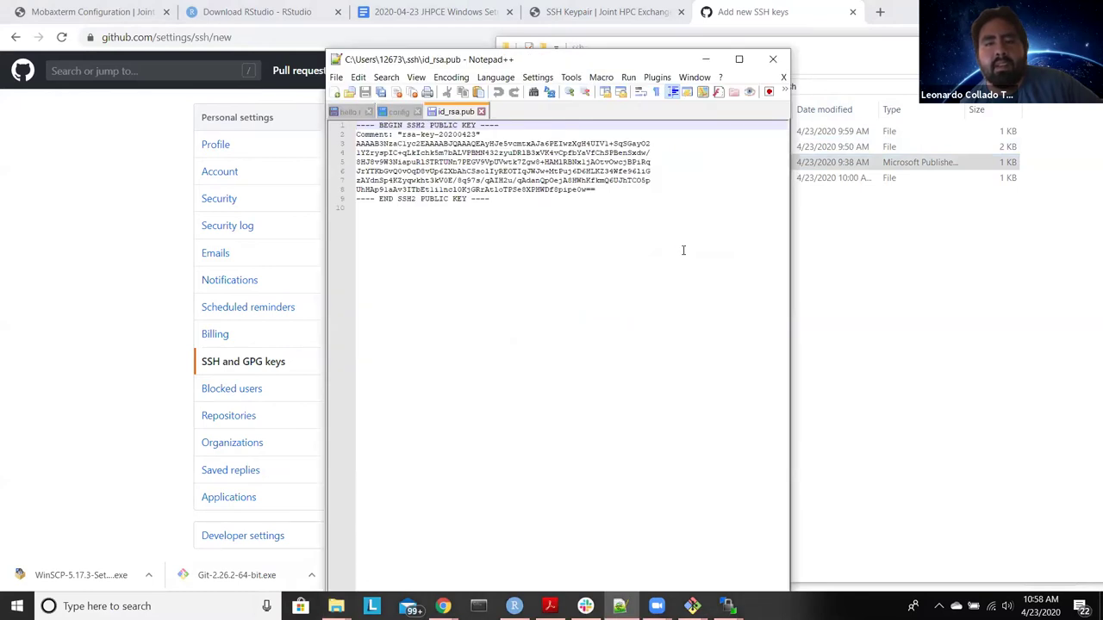
left_click_drag(569, 215, 306, 122)
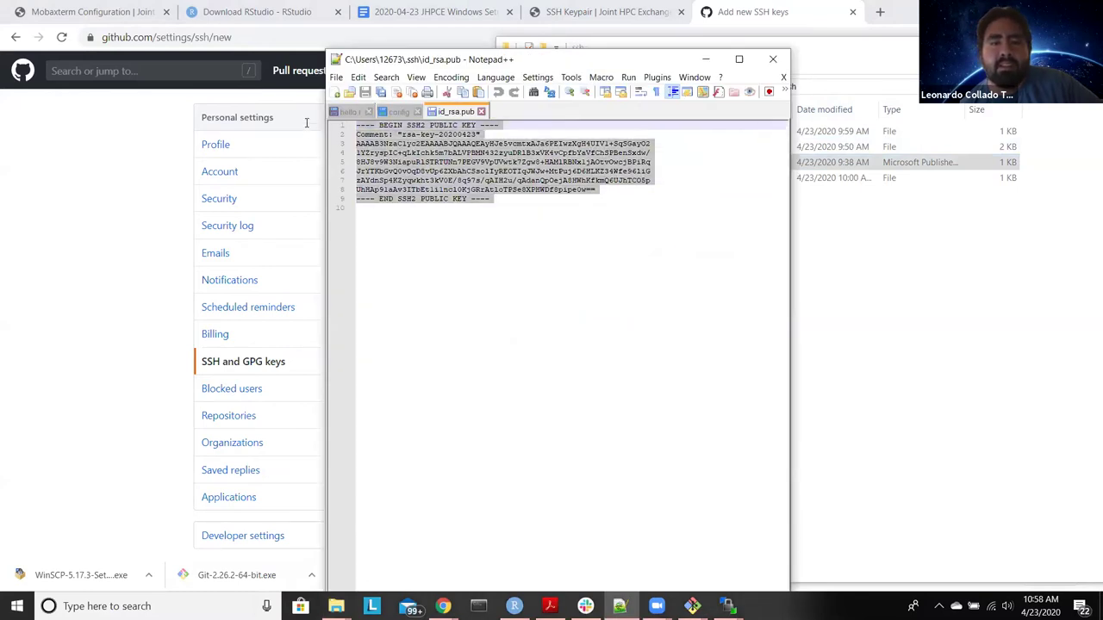
Step: Paste the key into GitHub's Key box, then clear it again and go back to Notepad++
left_click(102, 249)
left_click(515, 290)
type("---- BEGIN SSH2 PUBLIC KEY ---- Comment: \"rsa-key-20200423\" AAAAB3NzaC1yc2EAAAABJQAAAQEAyHJe5vcmtxAJa6PEIwzXgH4UIV1+SqSGayO2 1YZryspIC+qLkIchk5m7bALVPBMN432zyuDRIB3xVK4vCpfbYaVfChSPBenSxdw/ 8HJ8v9W3NiapuRISTRTUNn7PEGV9VpUVwtk7Zgw8+HAMlRBNx1jAOtvOwcjBPiRq JrYTKbGvQ0vOqD8vUp6ZXbAhCSsollyREOTIqJWJw+MtPuj6D6HLKZ34Wfe96liG zAYdnSp4KZyqwkht3kV0E/8q97s/qAIH2u/qAdanQpOejA8HWhKfkmQ6UJhTCO5p UhHAp91aAv3ITbEt1i1ncl0KjGRrAtloTPSe8XPHWDf8pipe0w== ---- END SSH2 PUBLIC KEY ----")
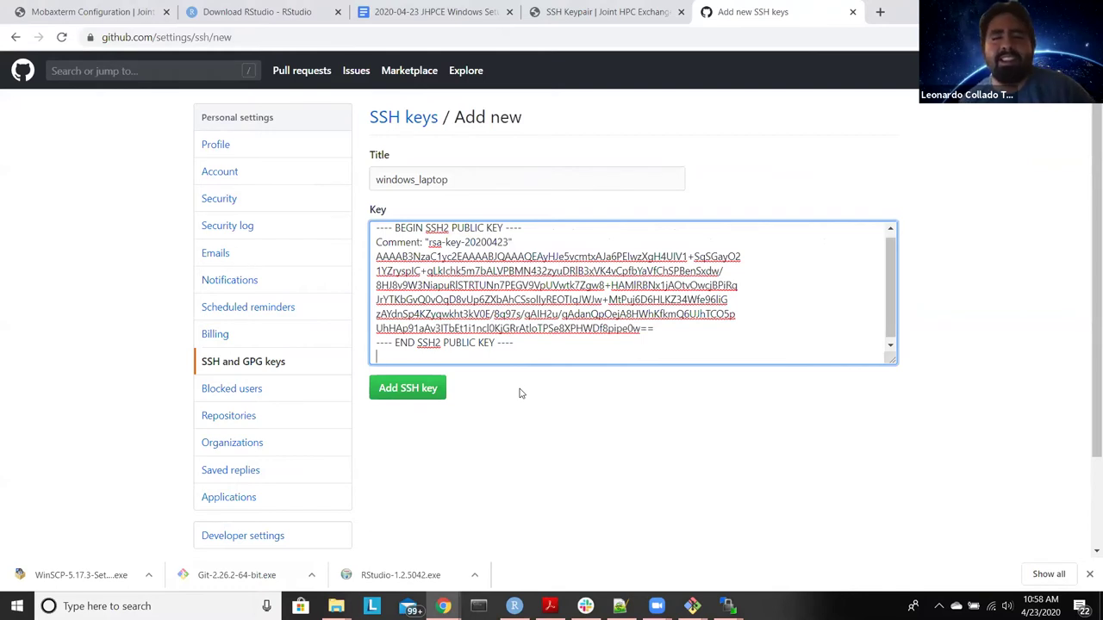
key("ctrl+a")
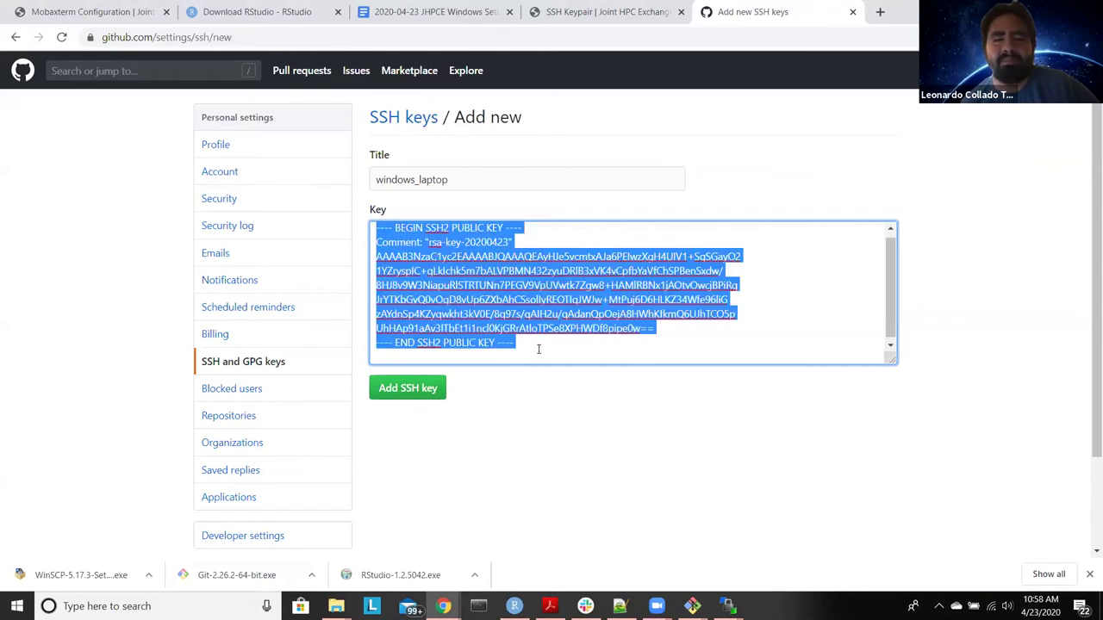
key("BackSpace")
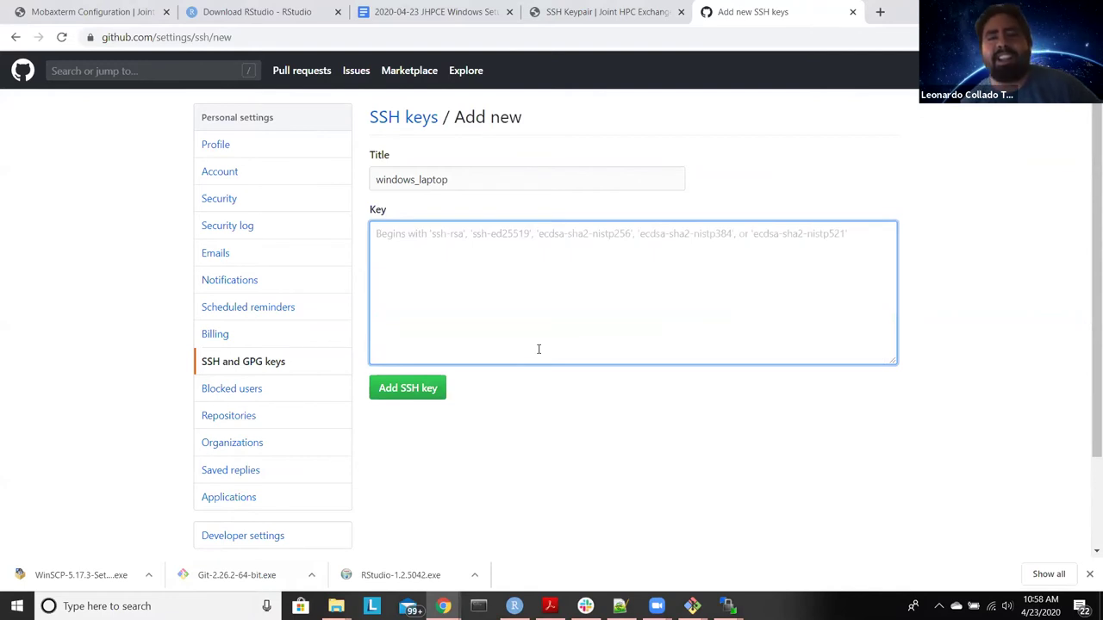
left_click(620, 605)
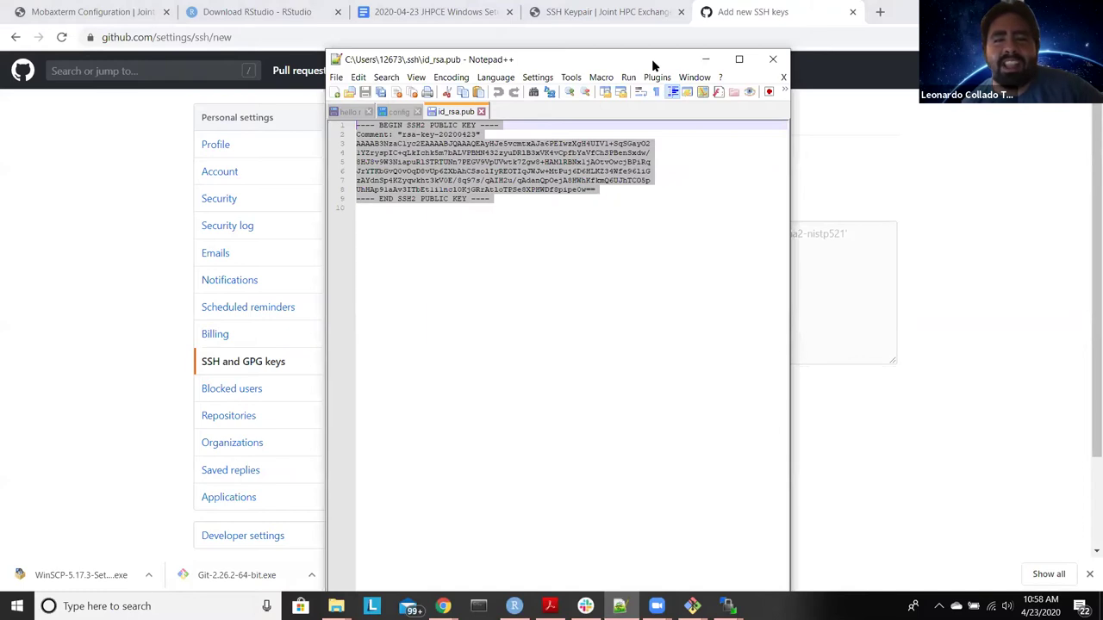
Step: Delete the BEGIN and END SSH2 PUBLIC KEY lines and the empty first line from id_rsa.pub
left_click_drag(651, 58, 929, 94)
left_click(922, 256)
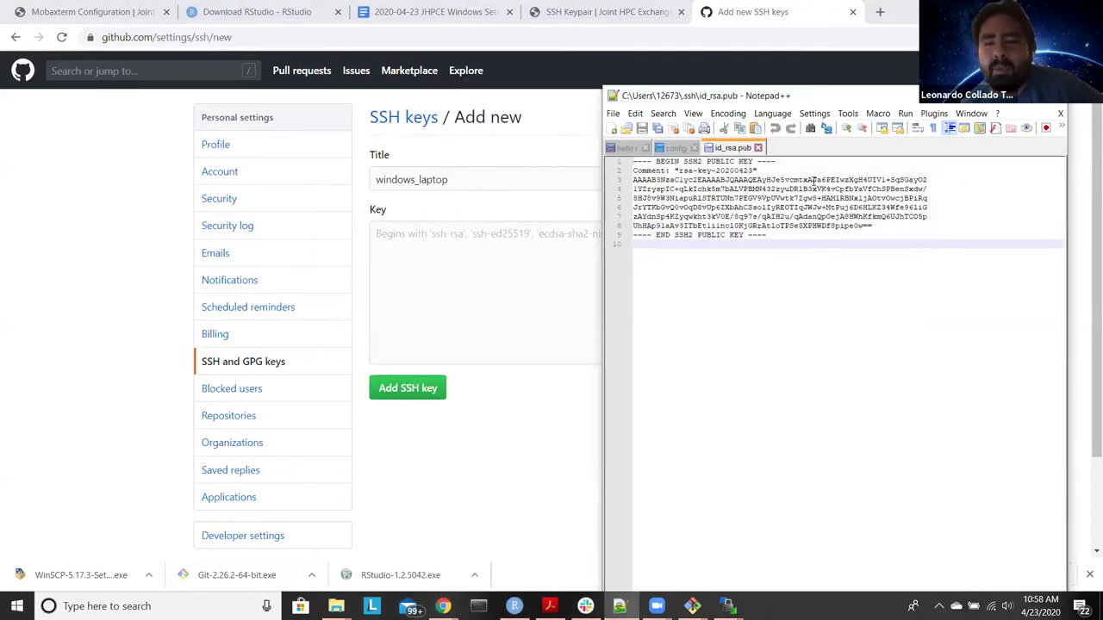
left_click_drag(800, 163, 597, 155)
key("Delete")
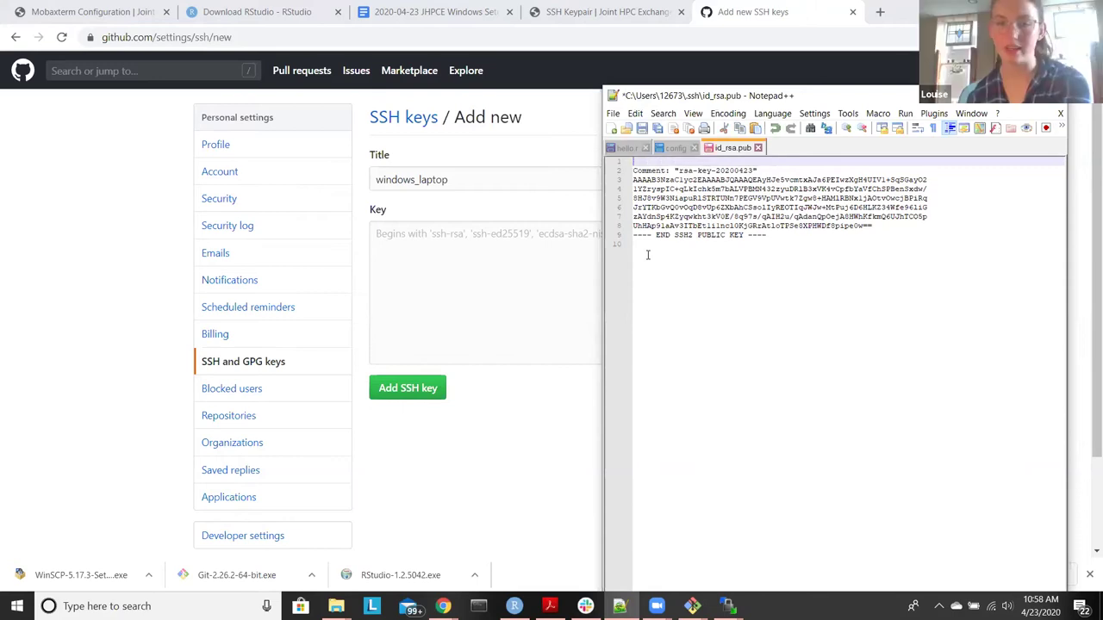
left_click_drag(648, 251, 631, 235)
key("Delete")
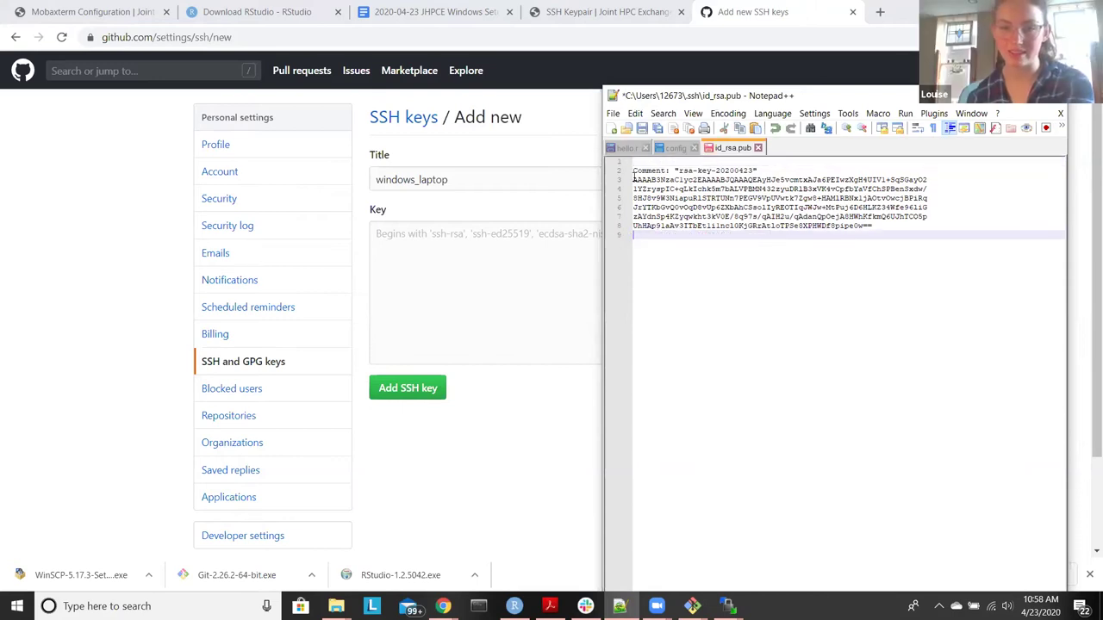
left_click(636, 163)
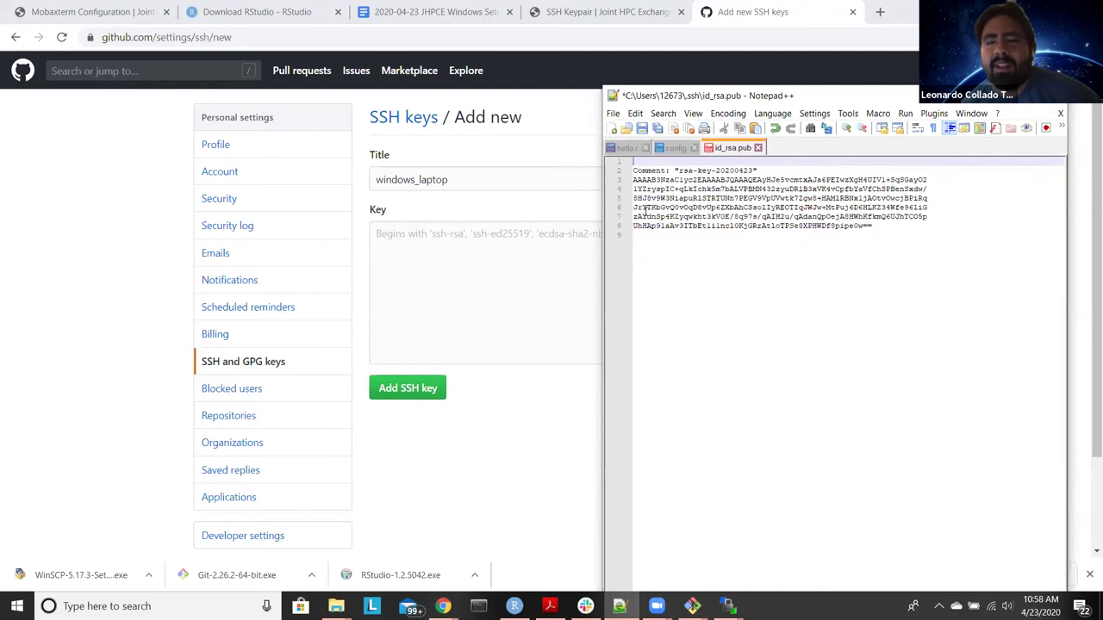
key("Delete")
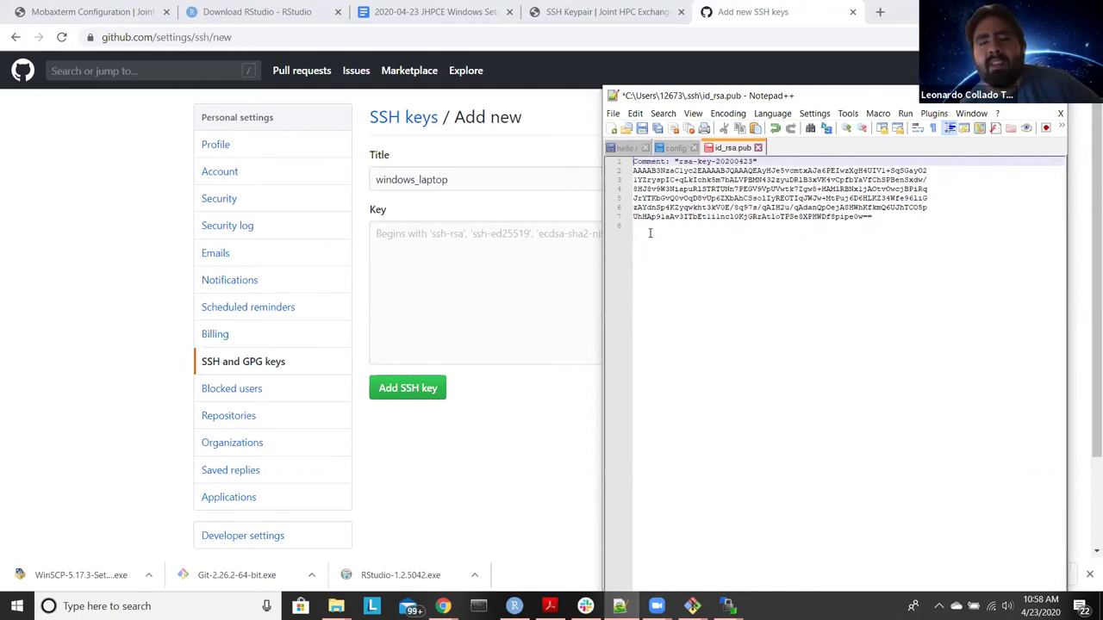
left_click(635, 216)
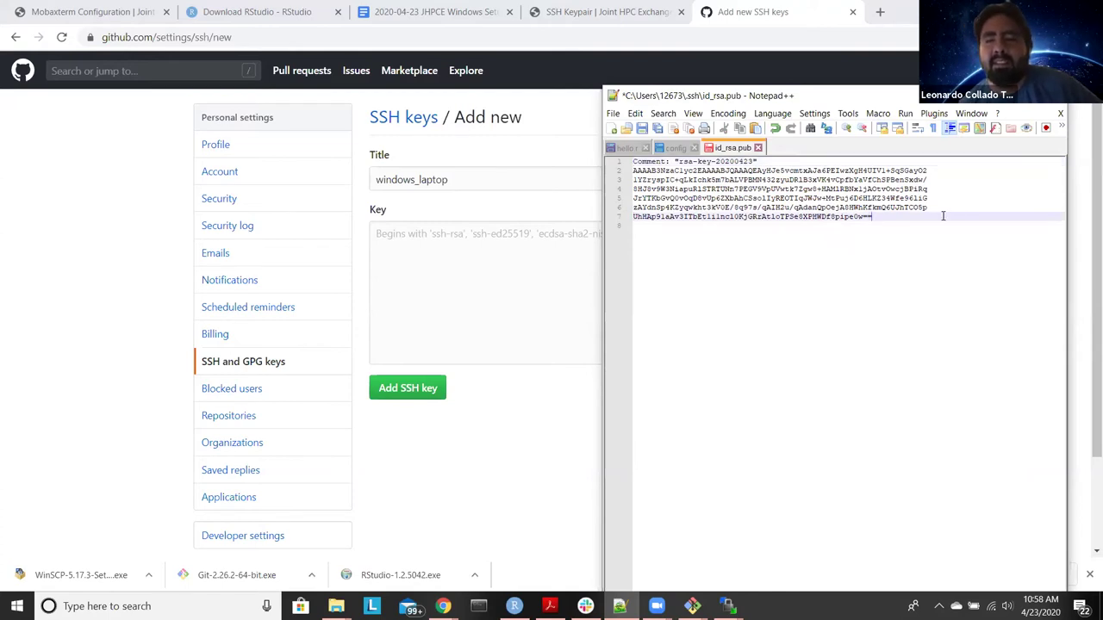
left_click(715, 273)
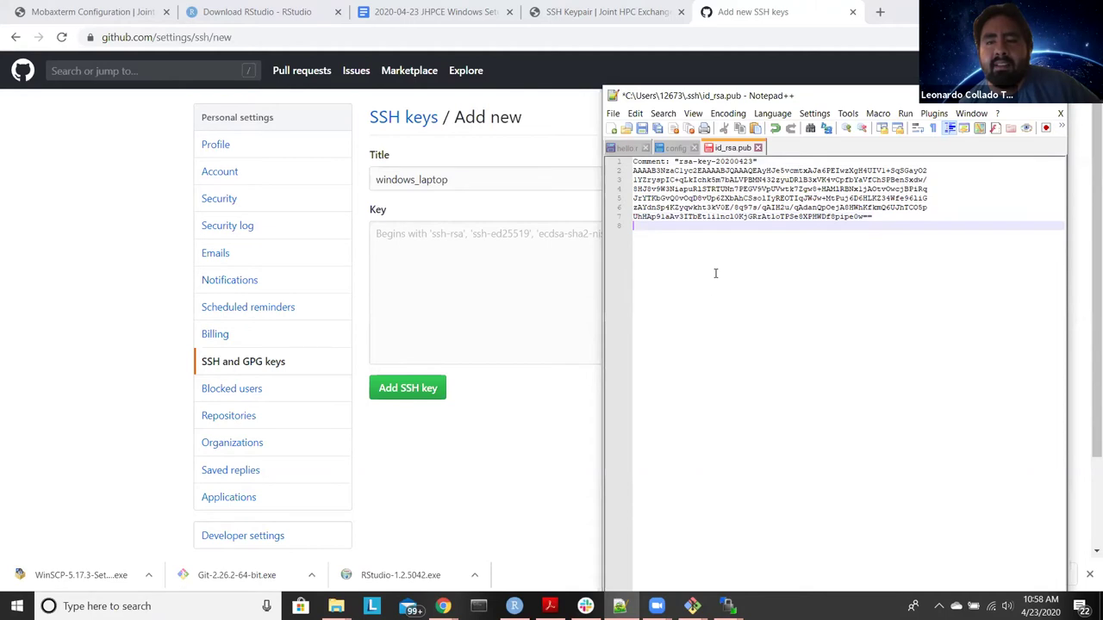
Step: Replace every line break with nothing to join the key onto one line, then save
key("ctrl+f")
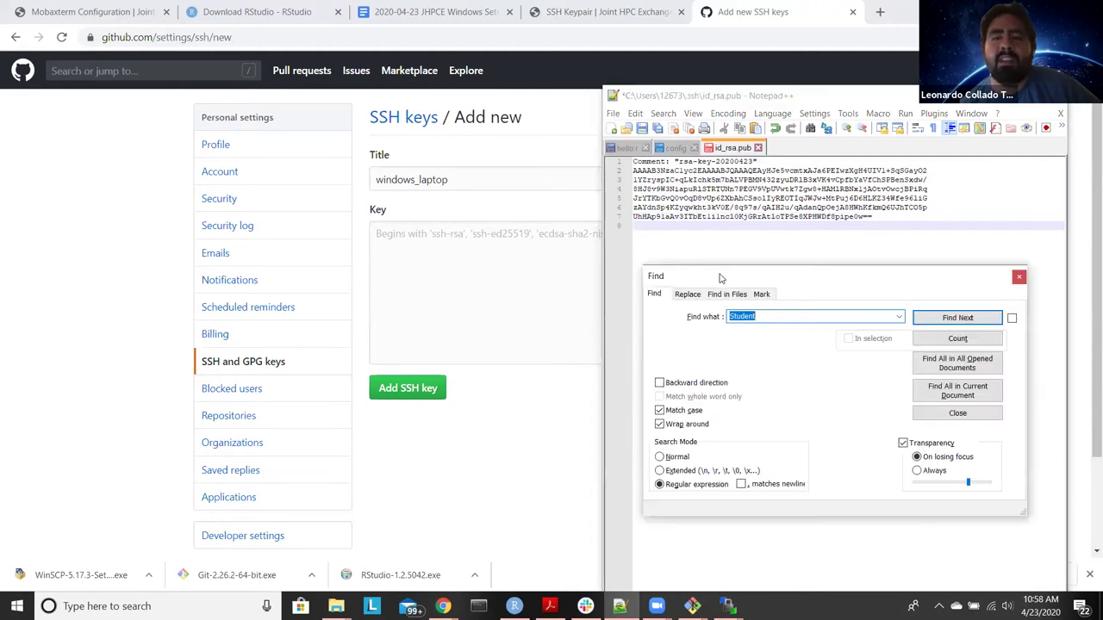
type("\\n")
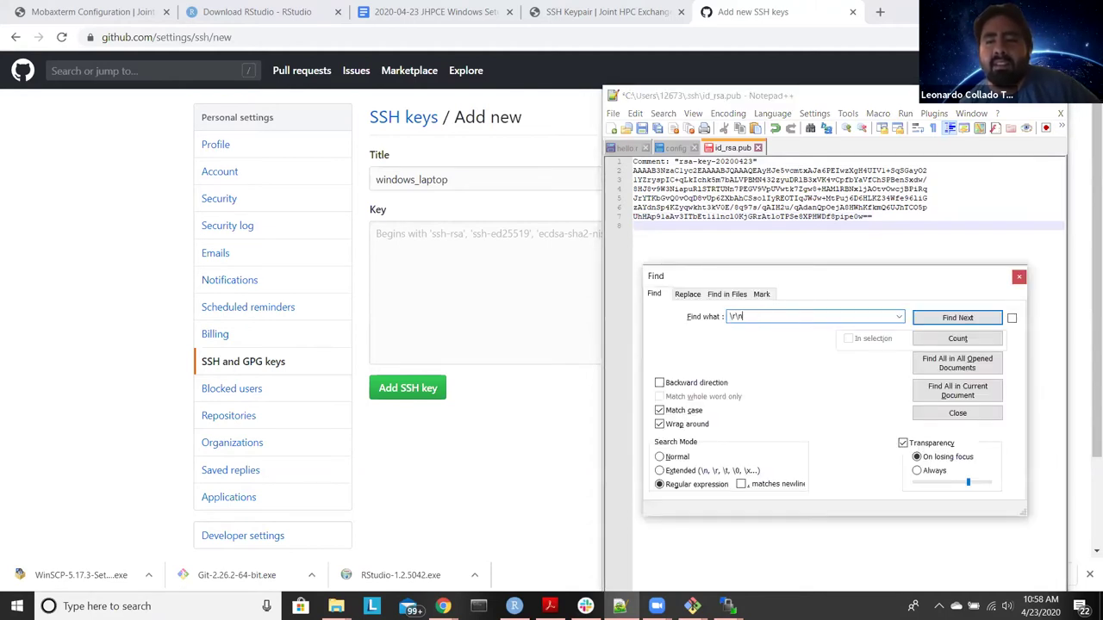
left_click(931, 131)
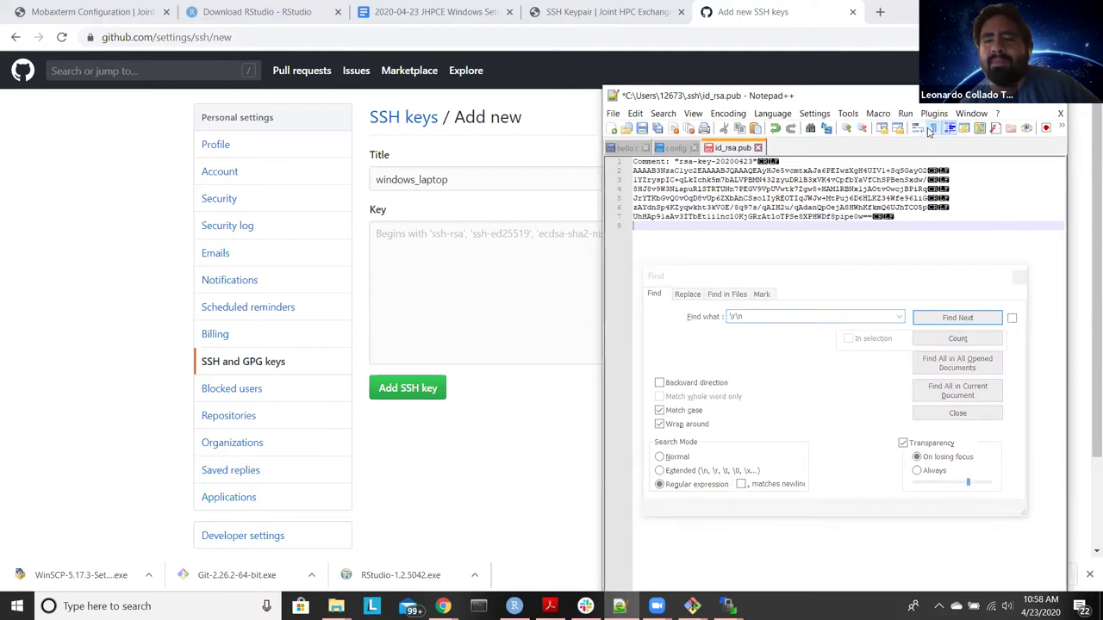
left_click(872, 276)
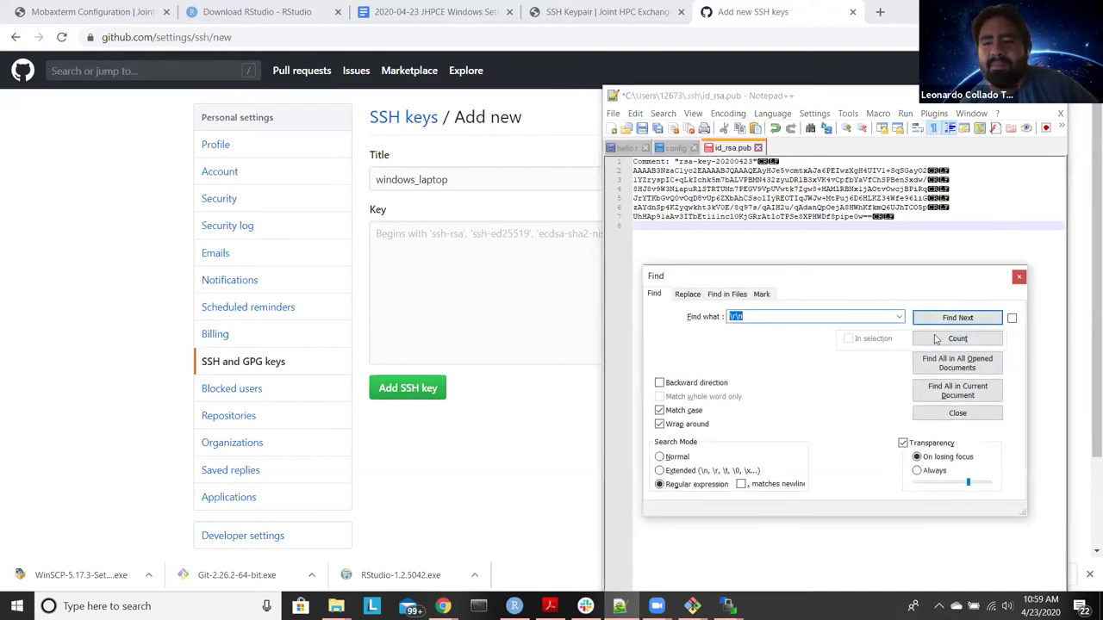
left_click(687, 295)
double_click(772, 337)
key("BackSpace")
left_click(915, 361)
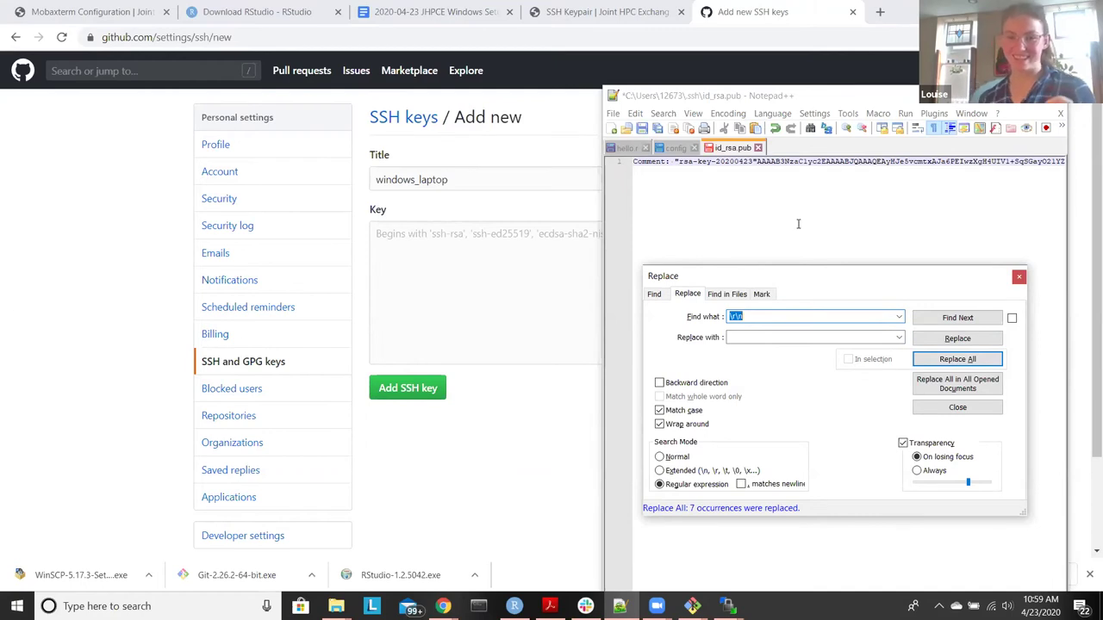
left_click(1019, 278)
left_click(886, 233)
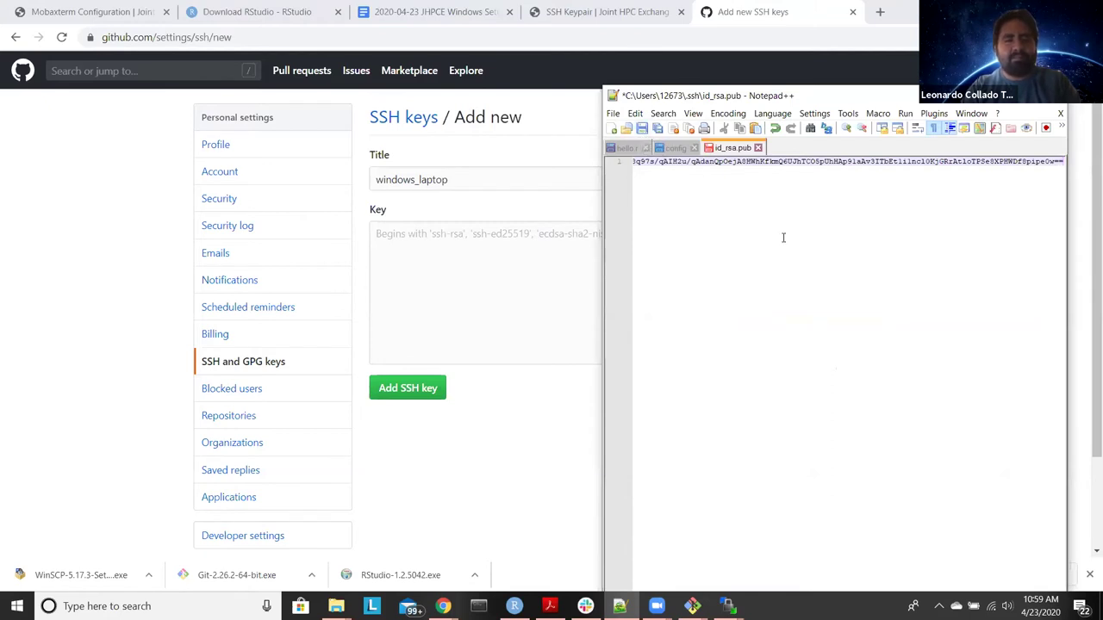
left_click(642, 129)
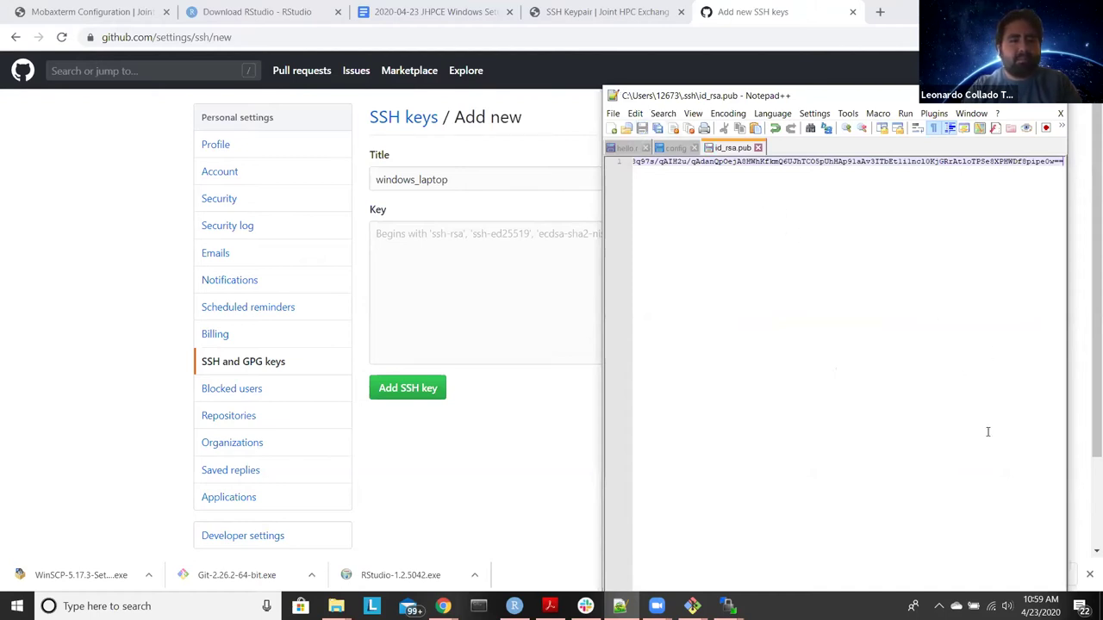
Step: Remove the Comment: prefix and the quoted rsa-key-20200423 comment from line 1
left_click_drag(603, 87, 596, 37)
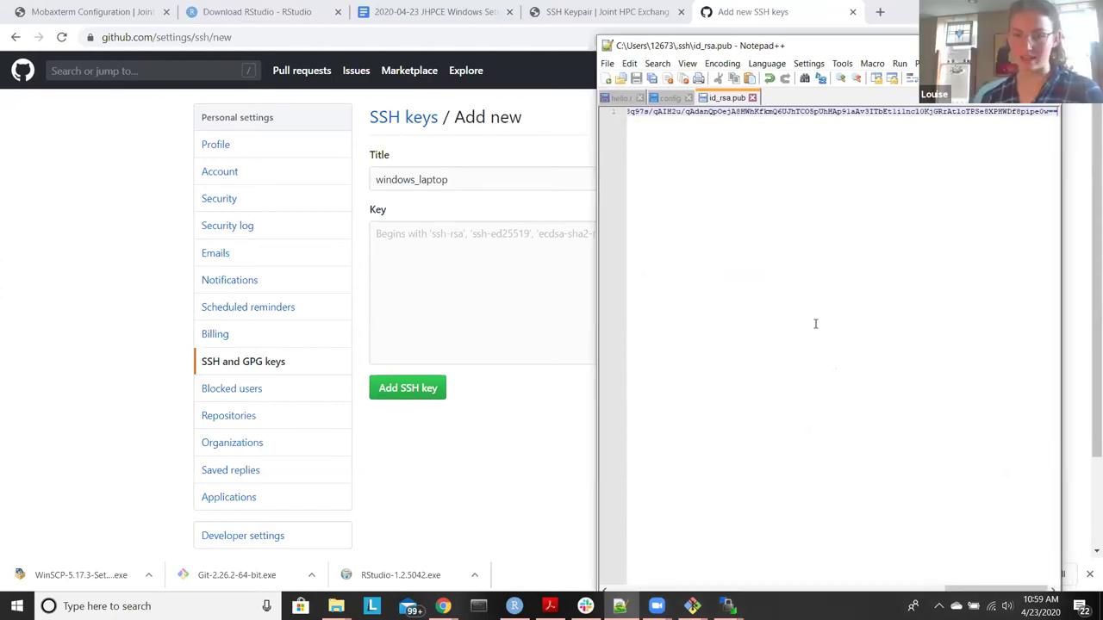
left_click_drag(956, 589, 636, 549)
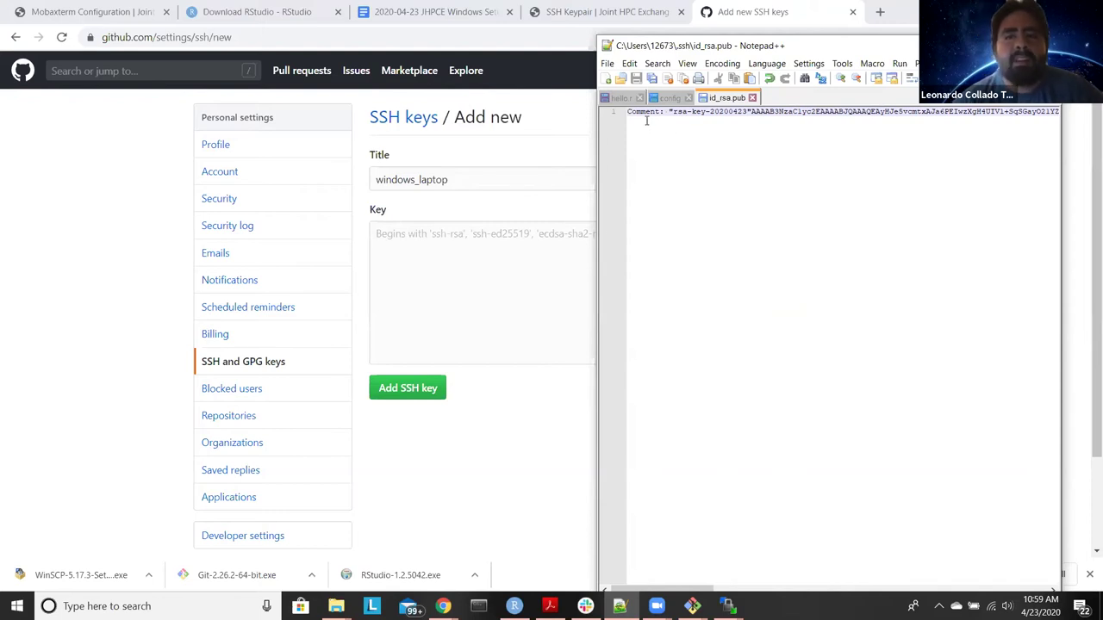
left_click_drag(669, 112, 625, 113)
key("Delete")
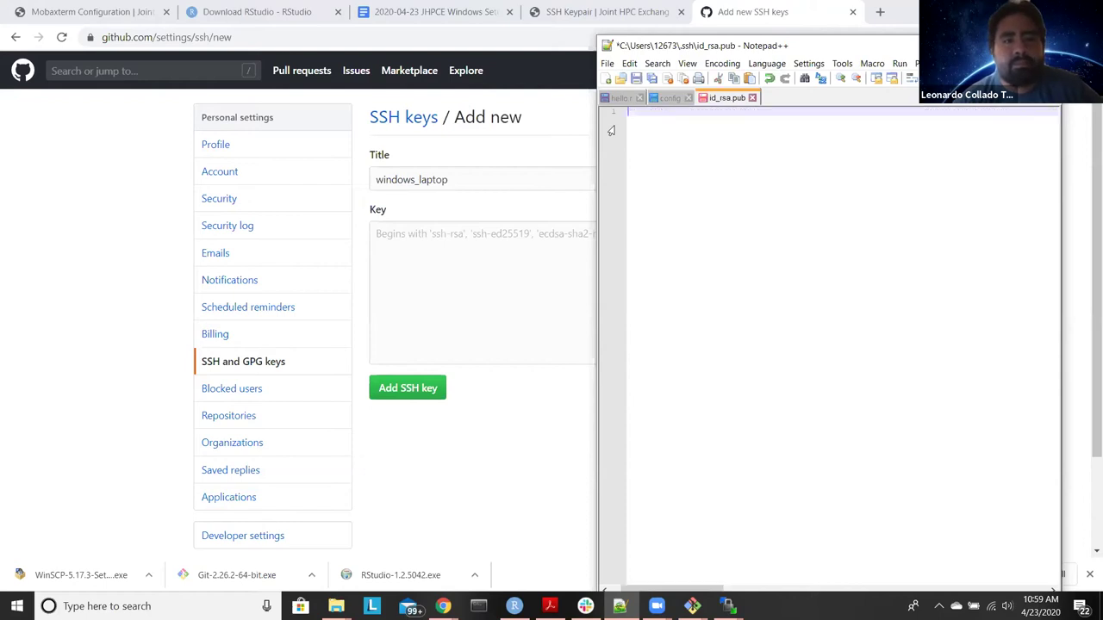
key("ctrl+s")
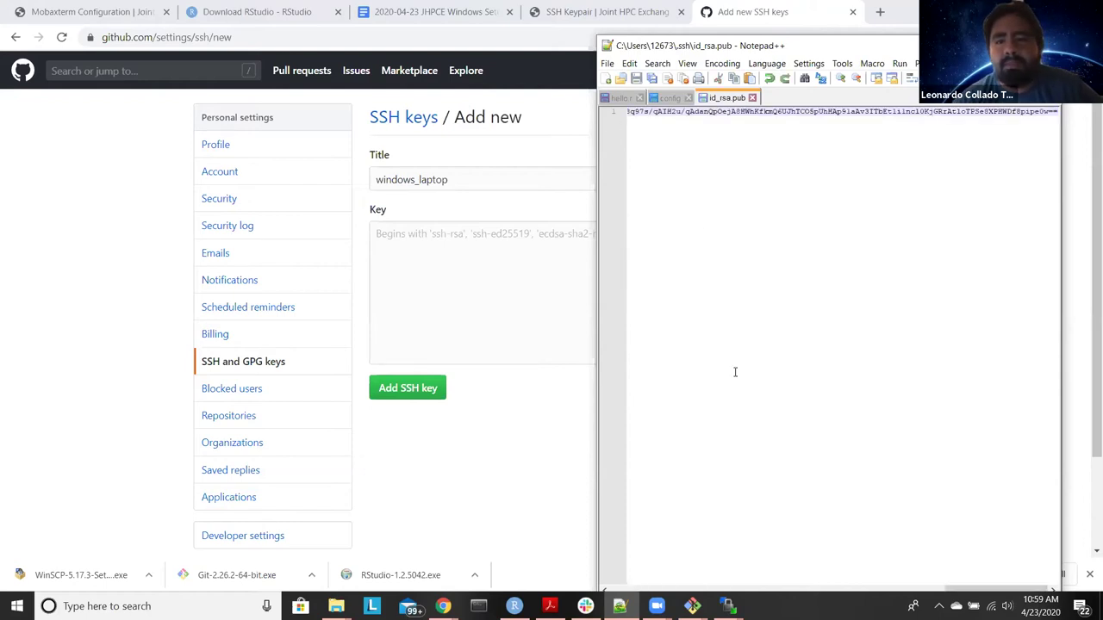
key("ctrl+a")
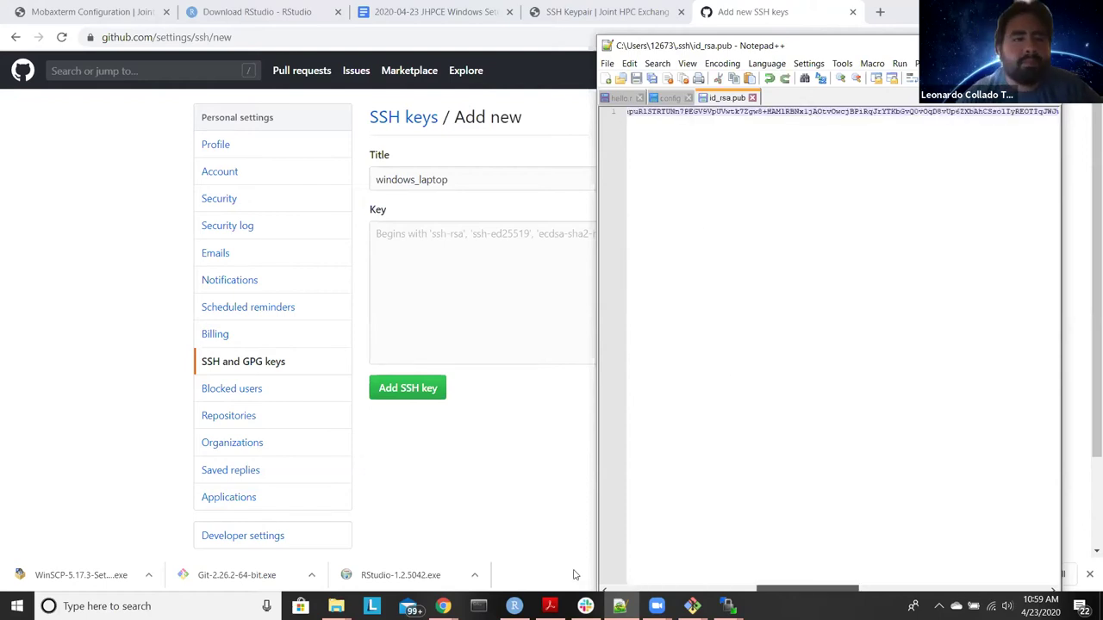
key("Home")
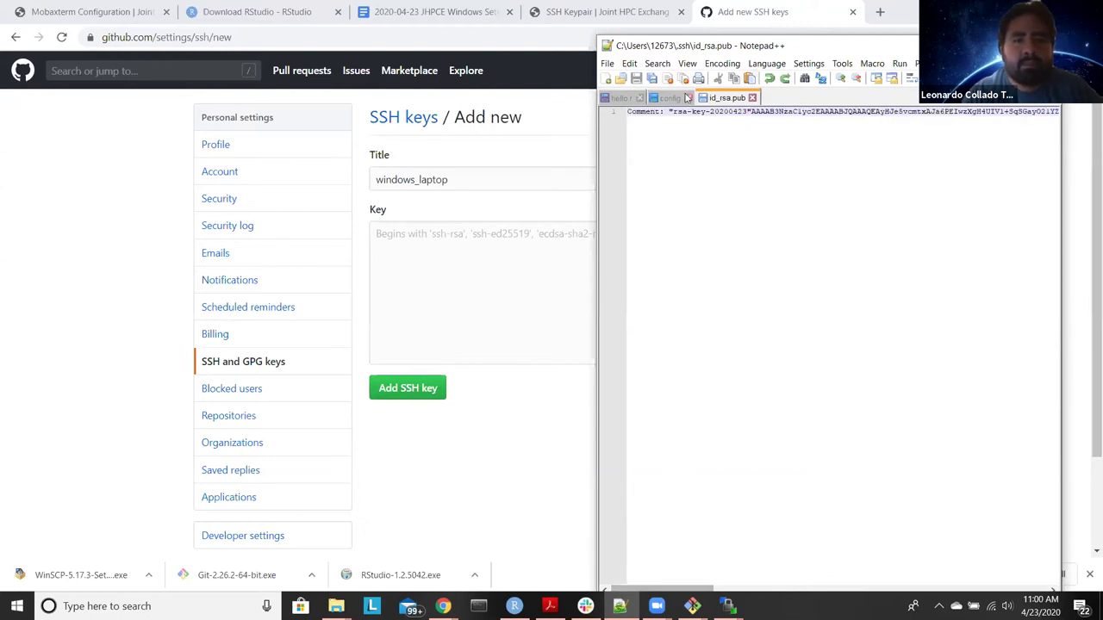
left_click_drag(669, 112, 629, 112)
key("Delete")
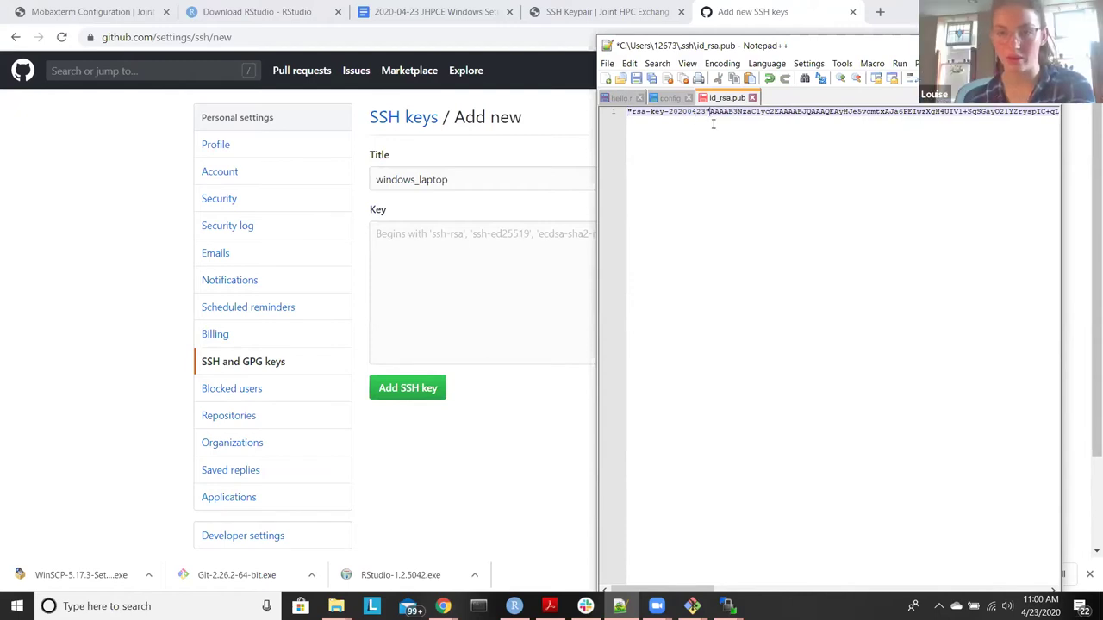
left_click_drag(711, 112, 628, 112)
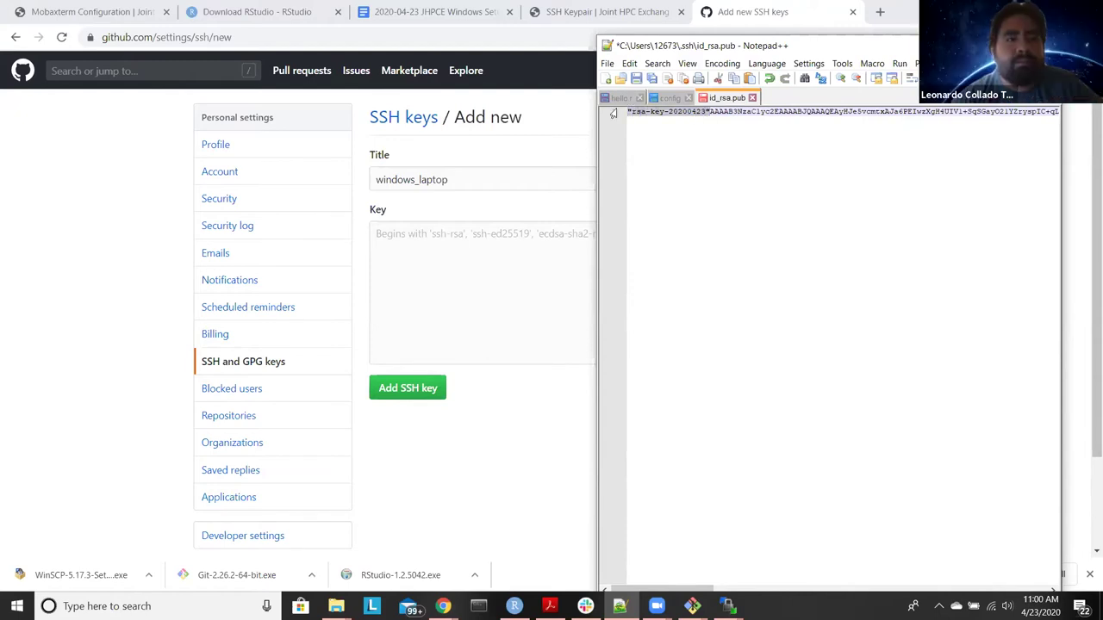
key("Delete")
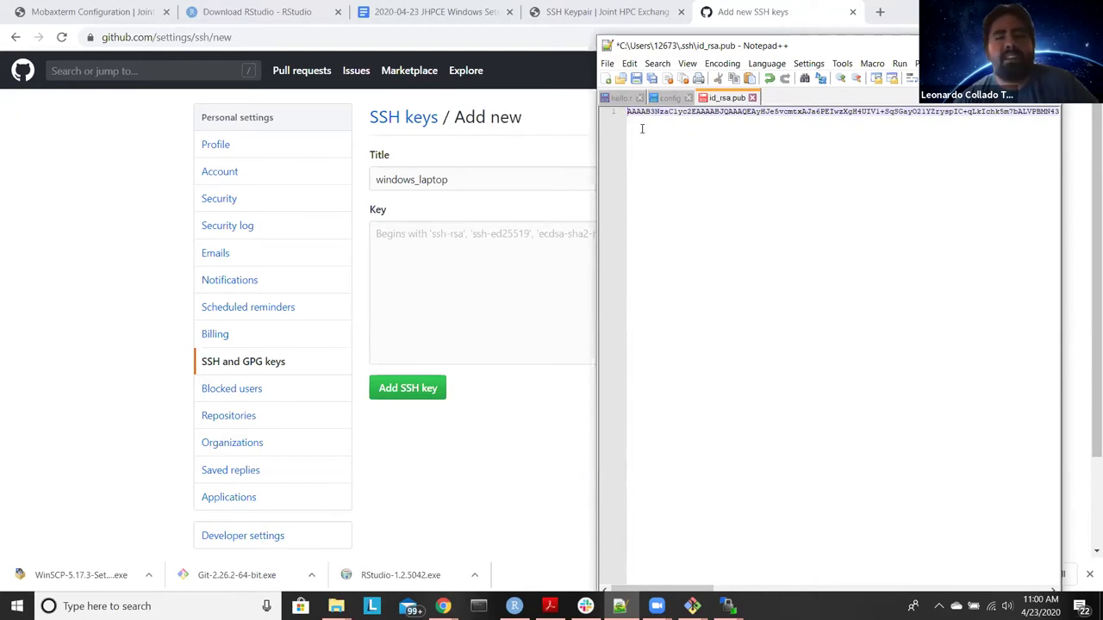
Step: Prefix the key with 'ssh-rsa' and turn on word wrap to see the whole line
type("ssh")
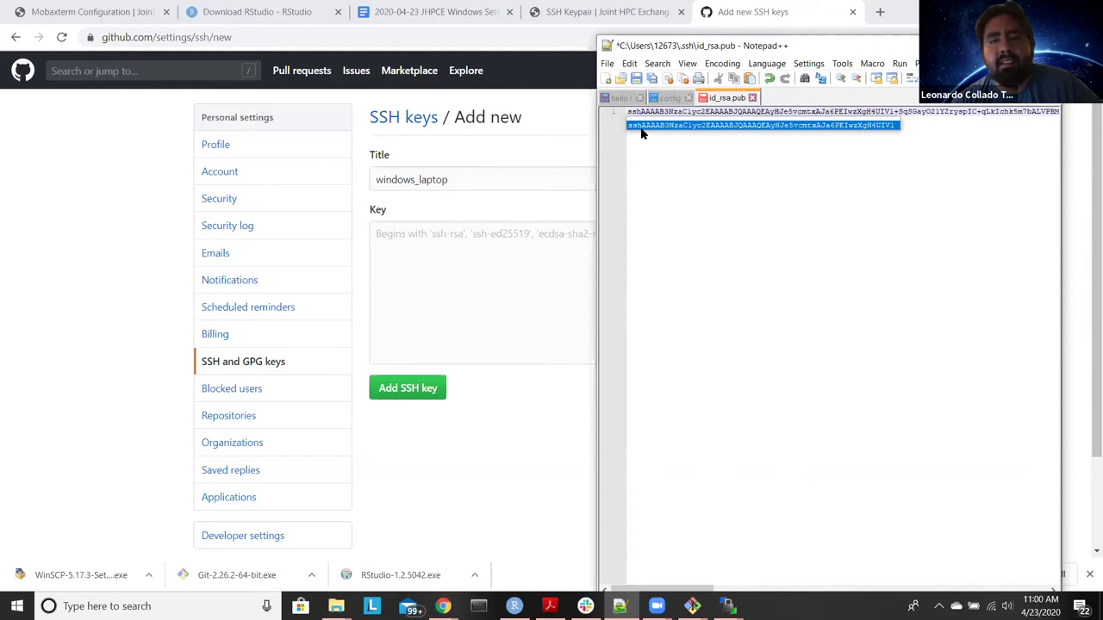
key("Escape")
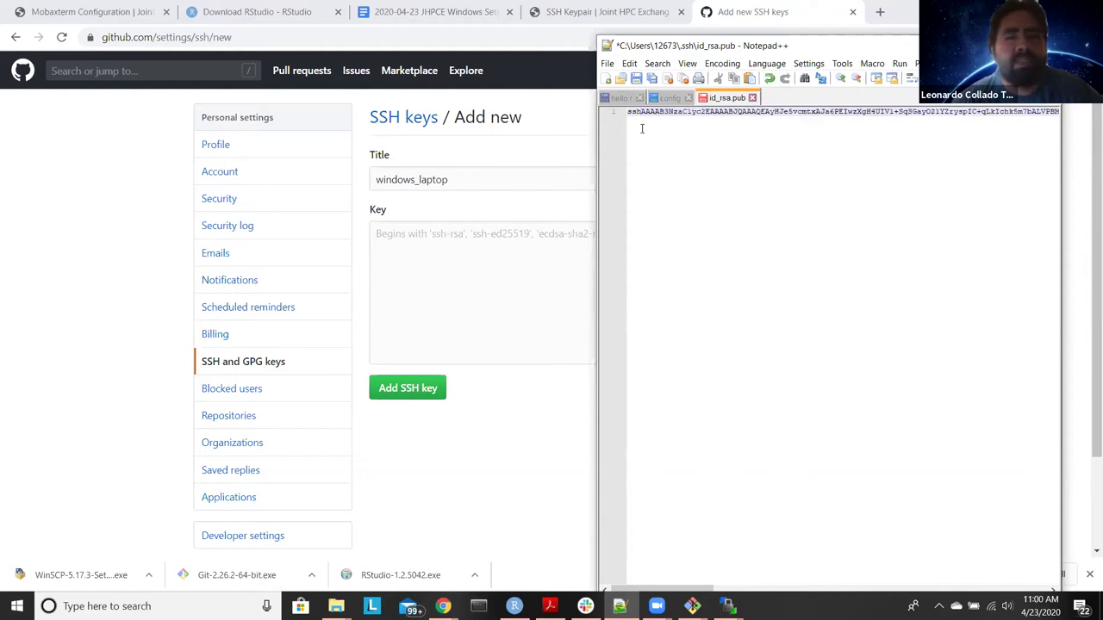
type("-rs")
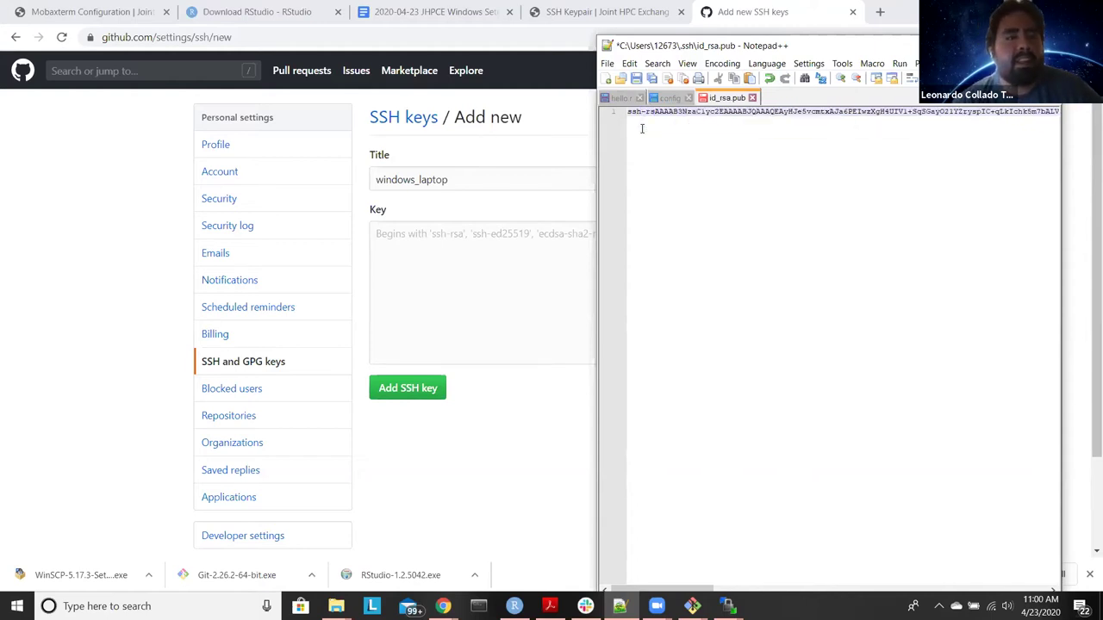
type("a")
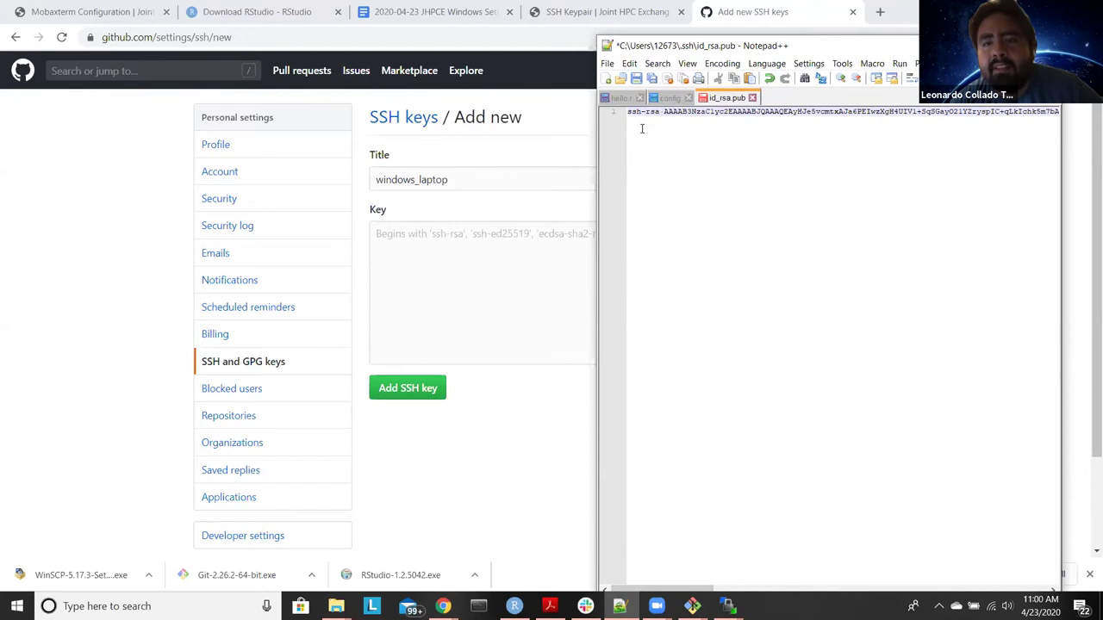
left_click(911, 78)
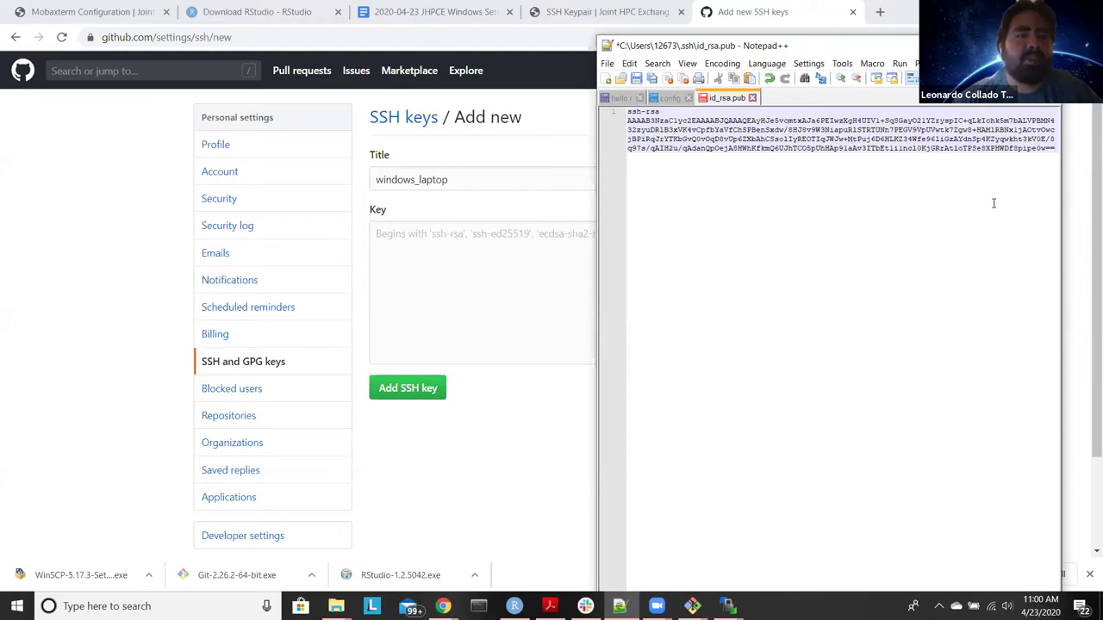
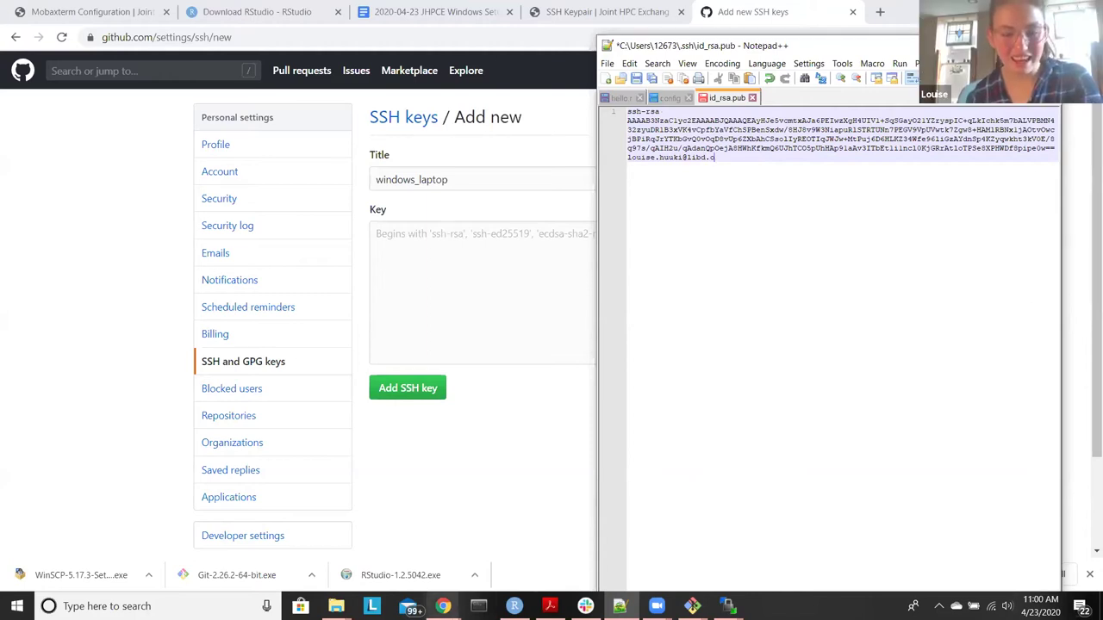
Step: Append the account e-mail address as the key comment, end with a line break, save, and select everything
mouse_move(443, 606)
left_click(405, 564)
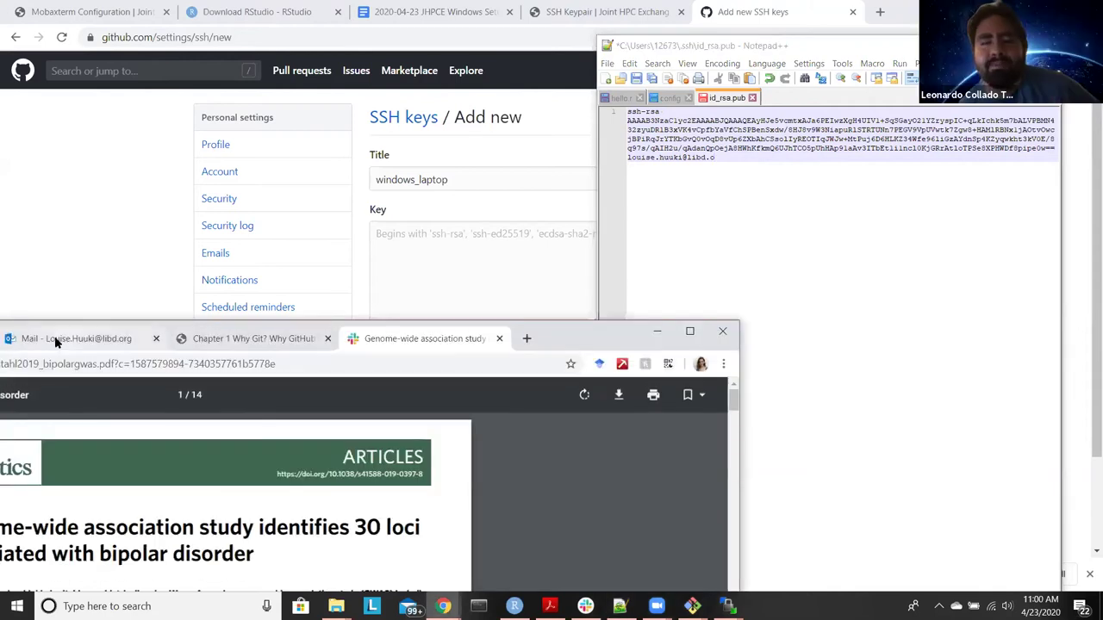
left_click(656, 333)
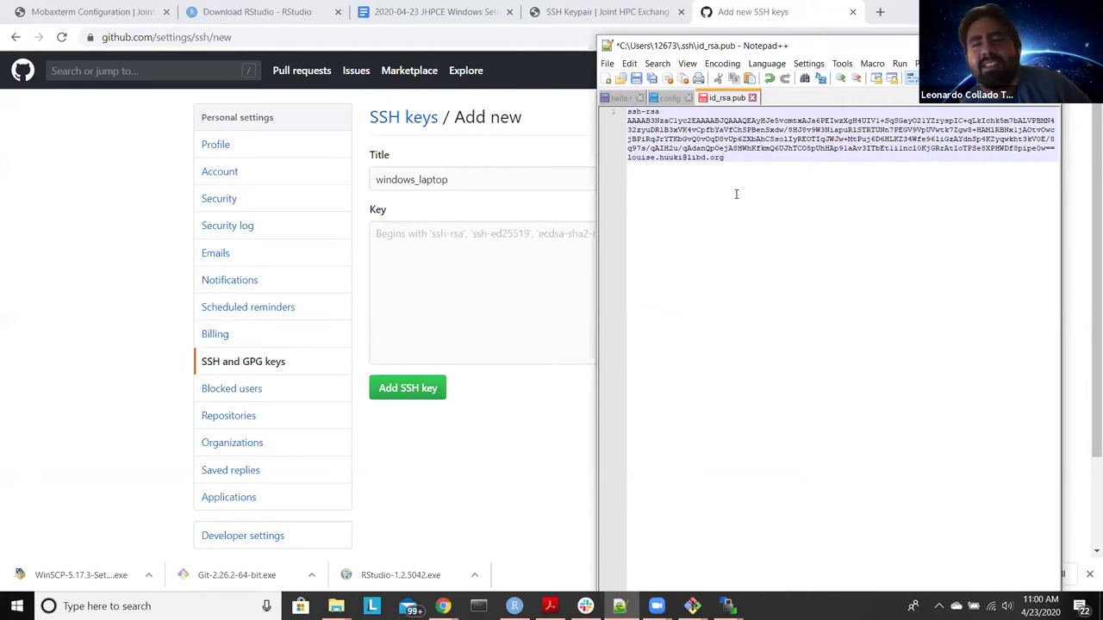
key("Return")
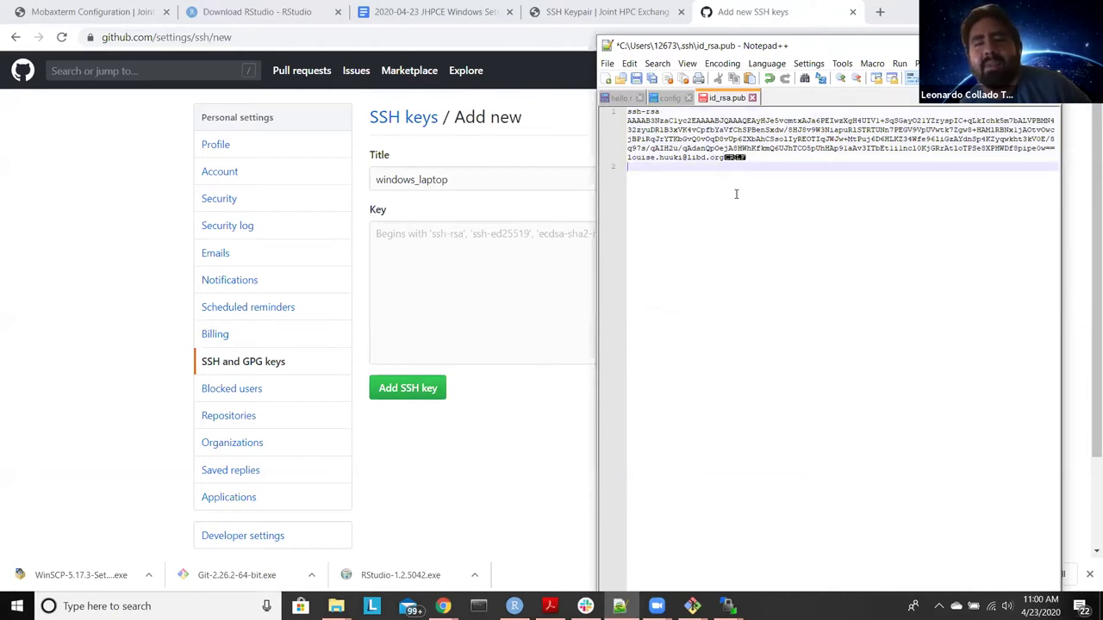
key("ctrl+s")
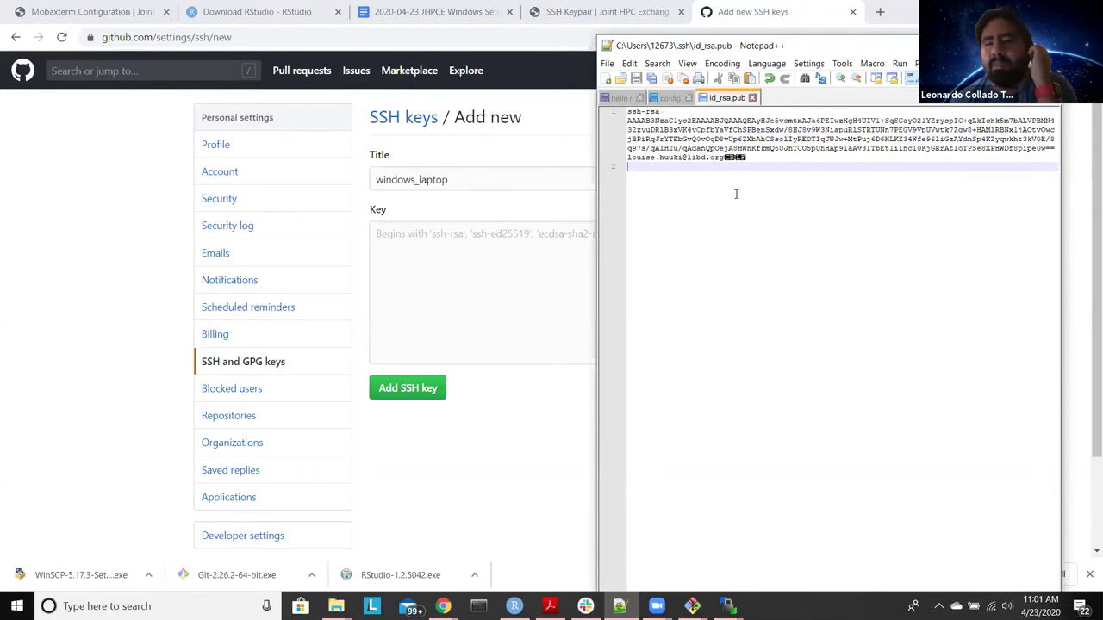
key("ctrl+a")
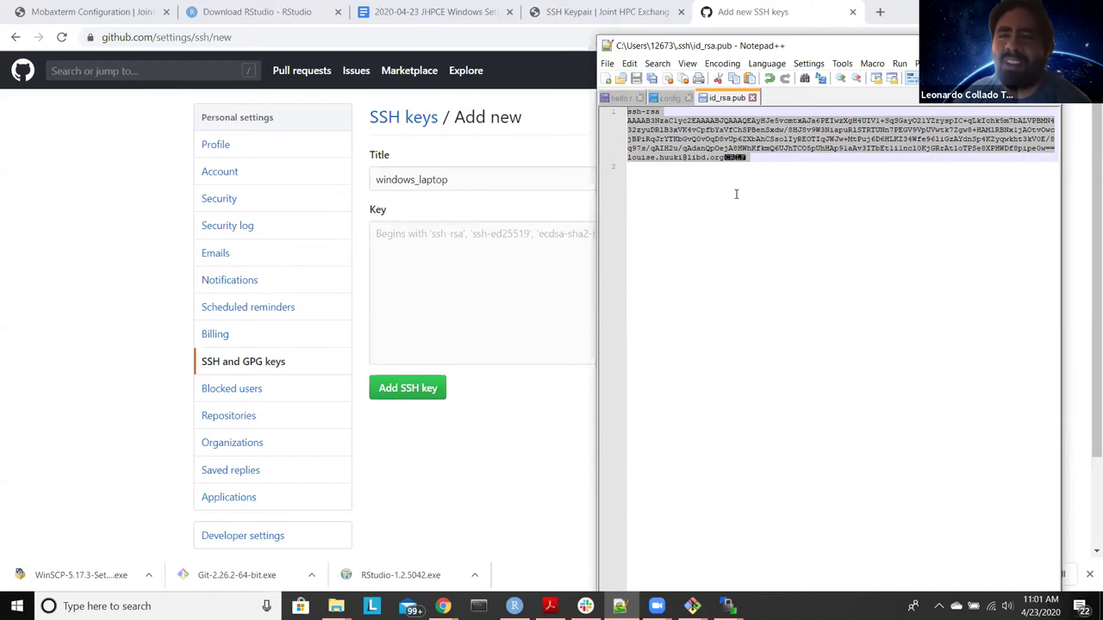
Step: Paste the public key into GitHub's Key field, submit it, and confirm with the saved account password
left_click(442, 271)
key("ctrl+v")
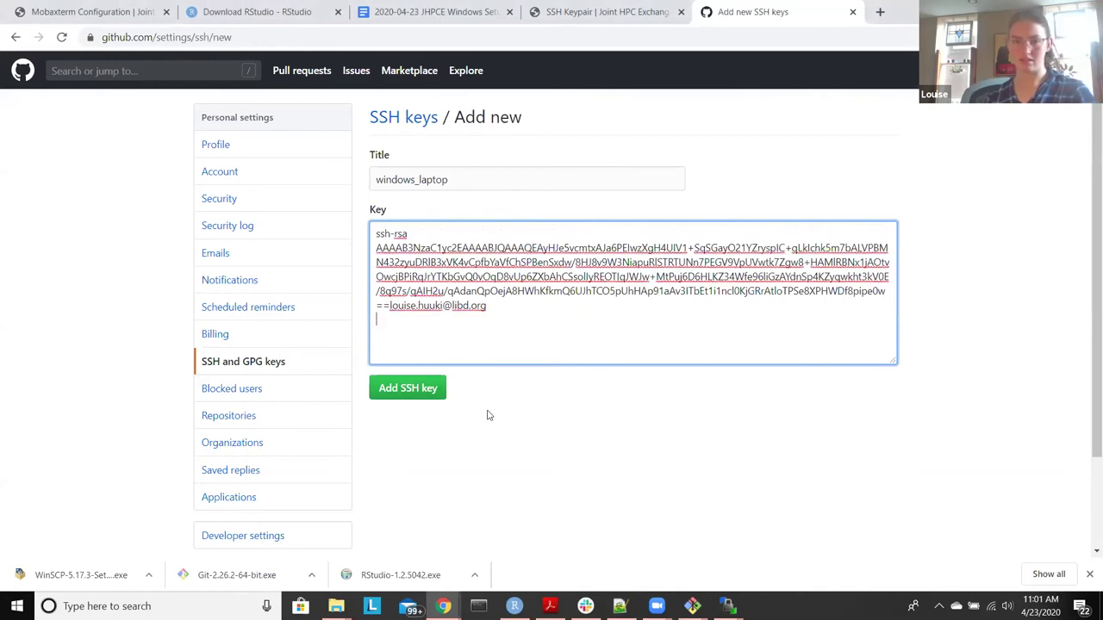
left_click(405, 389)
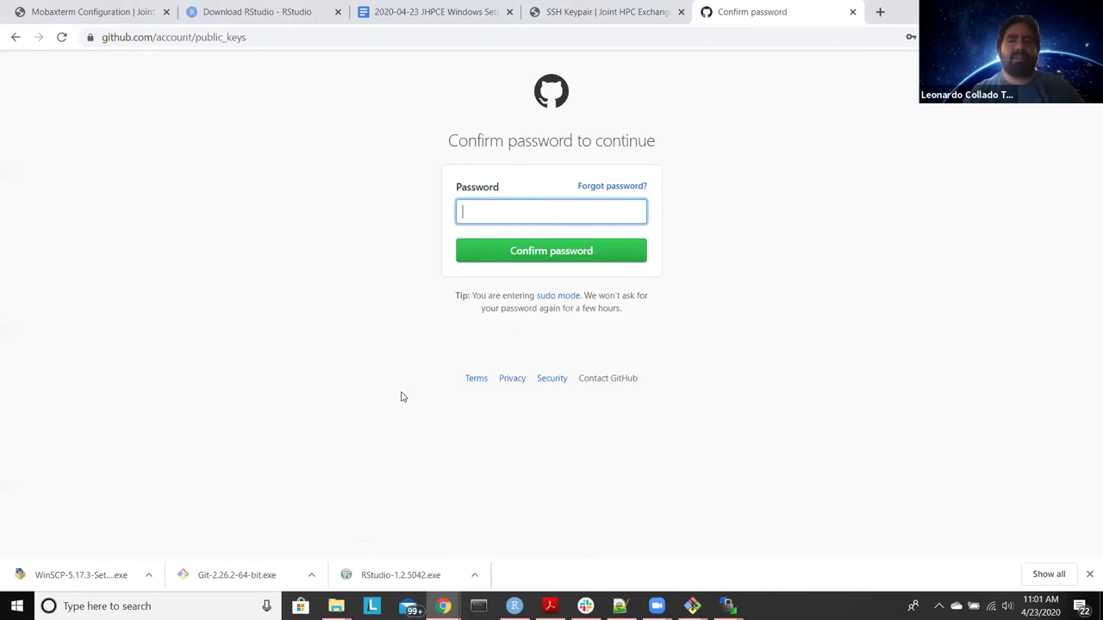
type("*")
key("BackSpace")
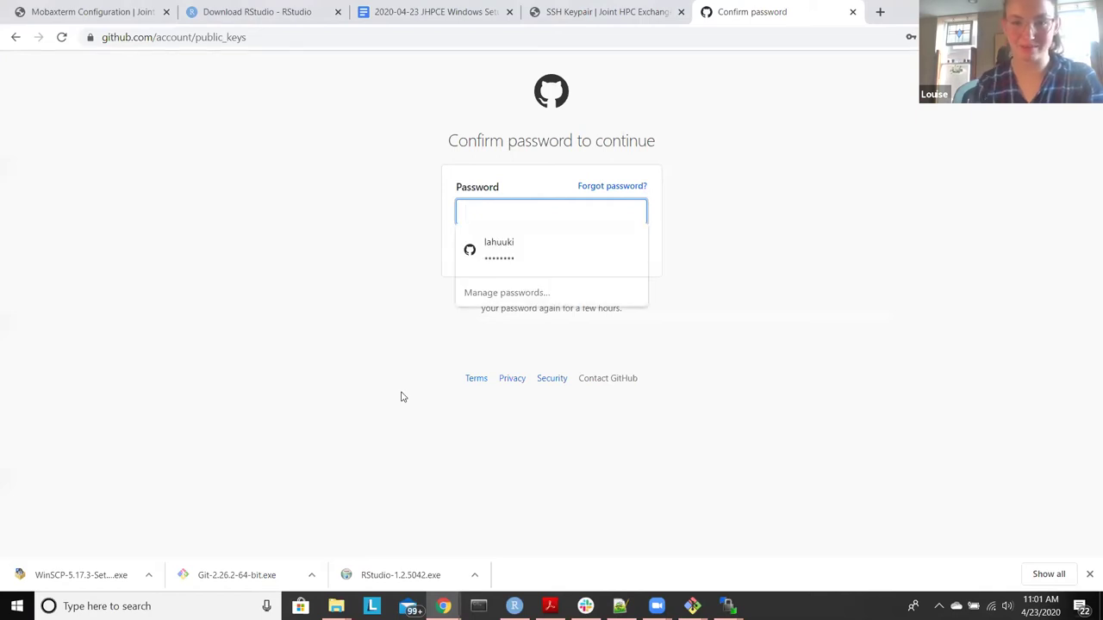
left_click(510, 247)
left_click(513, 261)
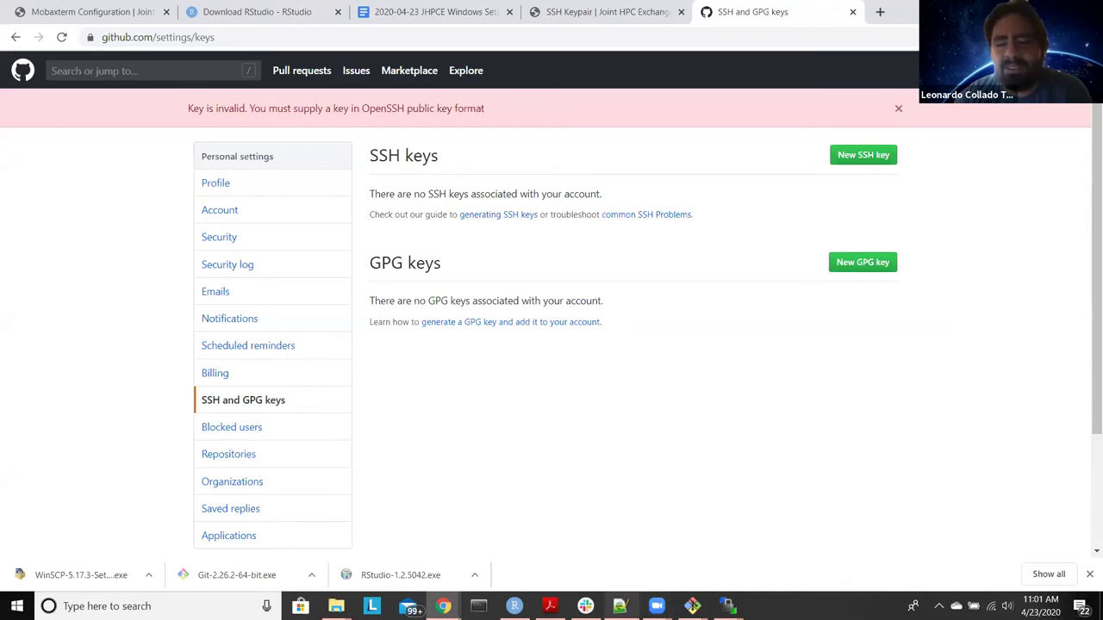
Step: In the id_rsa.pub editor, delete the trailing '==' from the key and select all its text
left_click(620, 606)
left_click(787, 164)
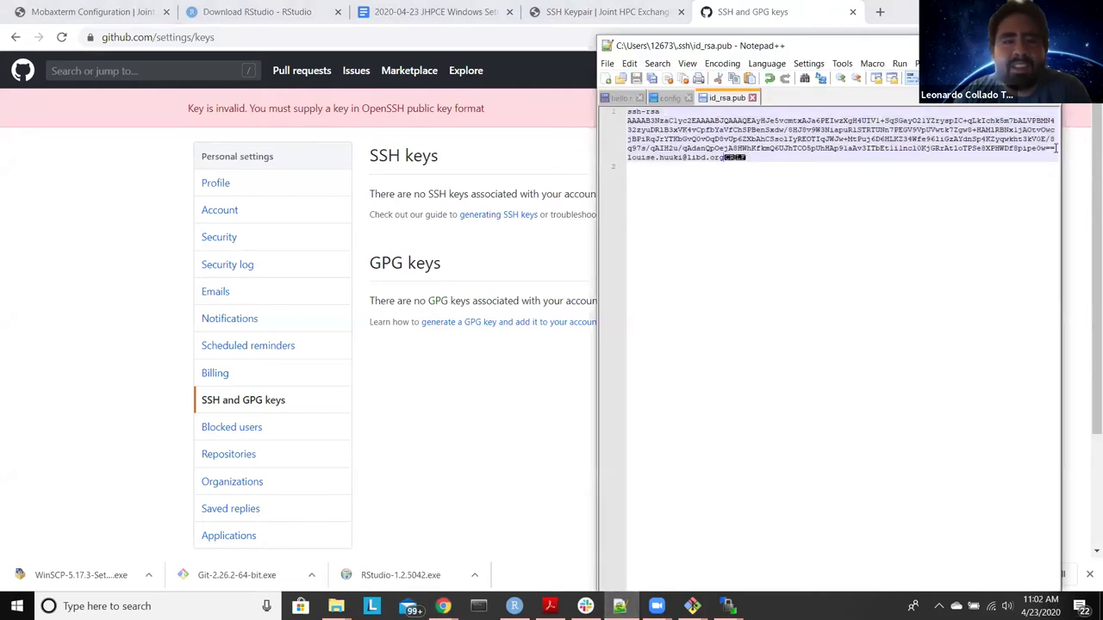
left_click_drag(1056, 148, 1048, 153)
key("BackSpace")
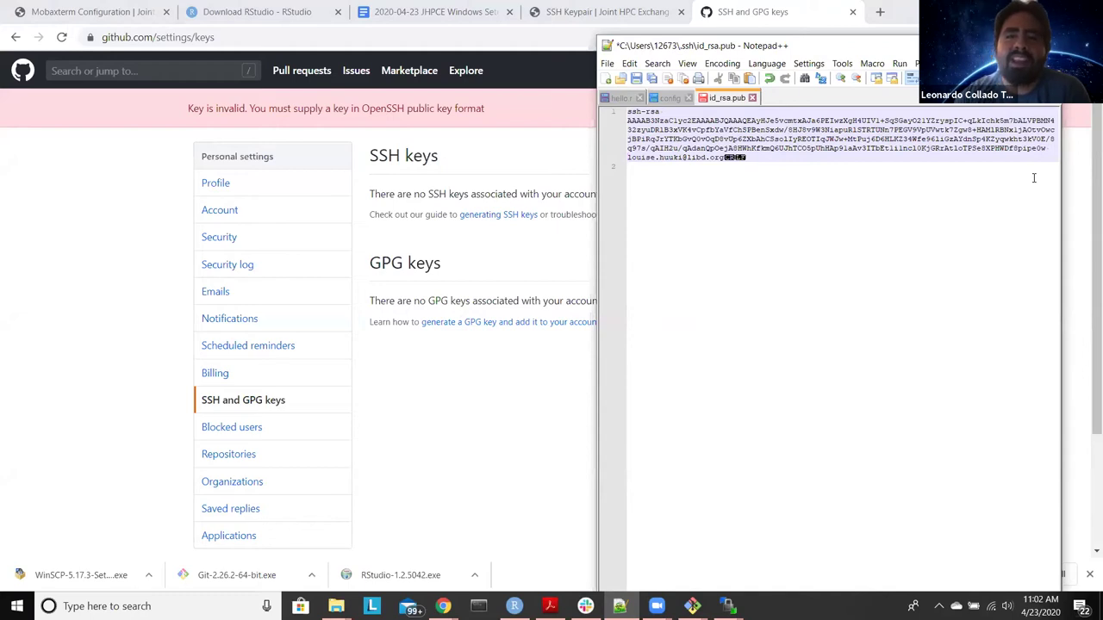
left_click(1035, 178)
key("ctrl+a")
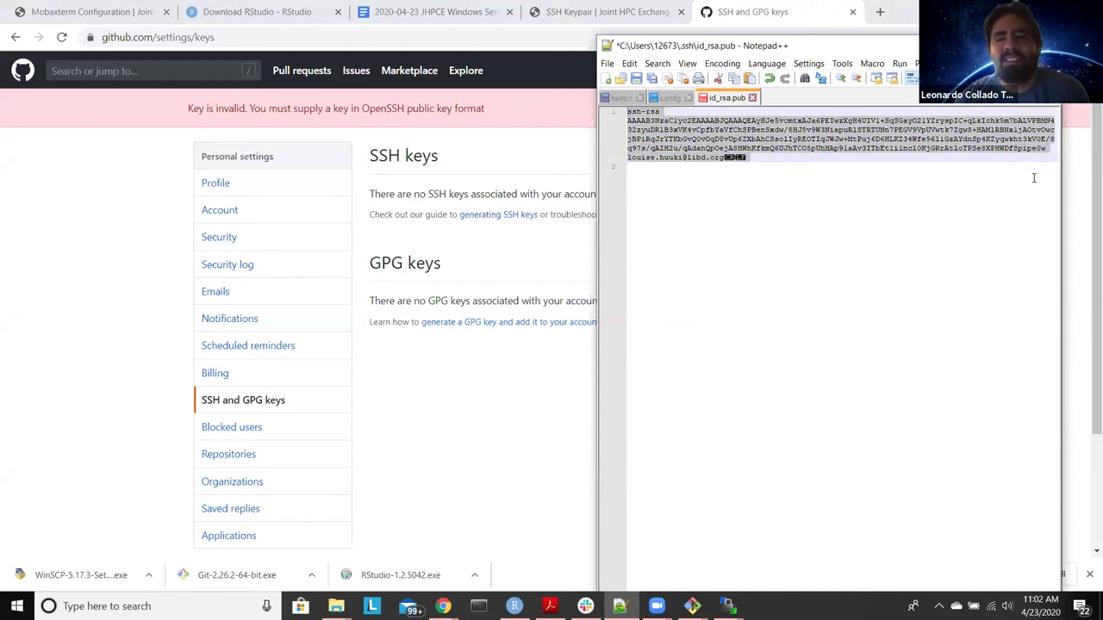
Step: Resubmit the trimmed key in GitHub as a new SSH key titled windows_laptop
left_click(483, 239)
left_click(858, 157)
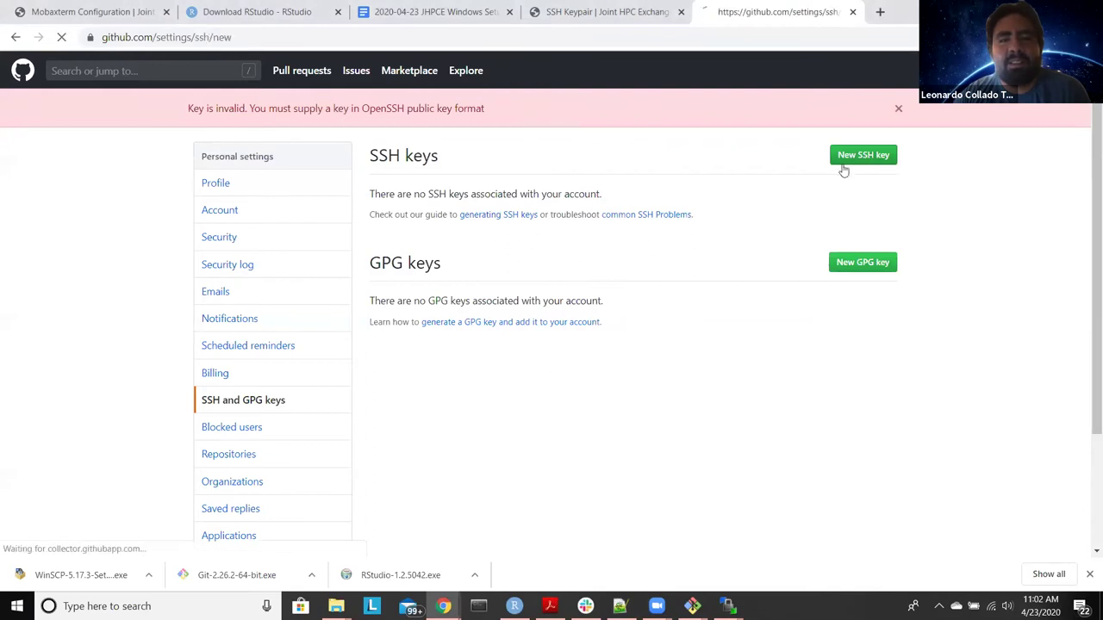
left_click(583, 183)
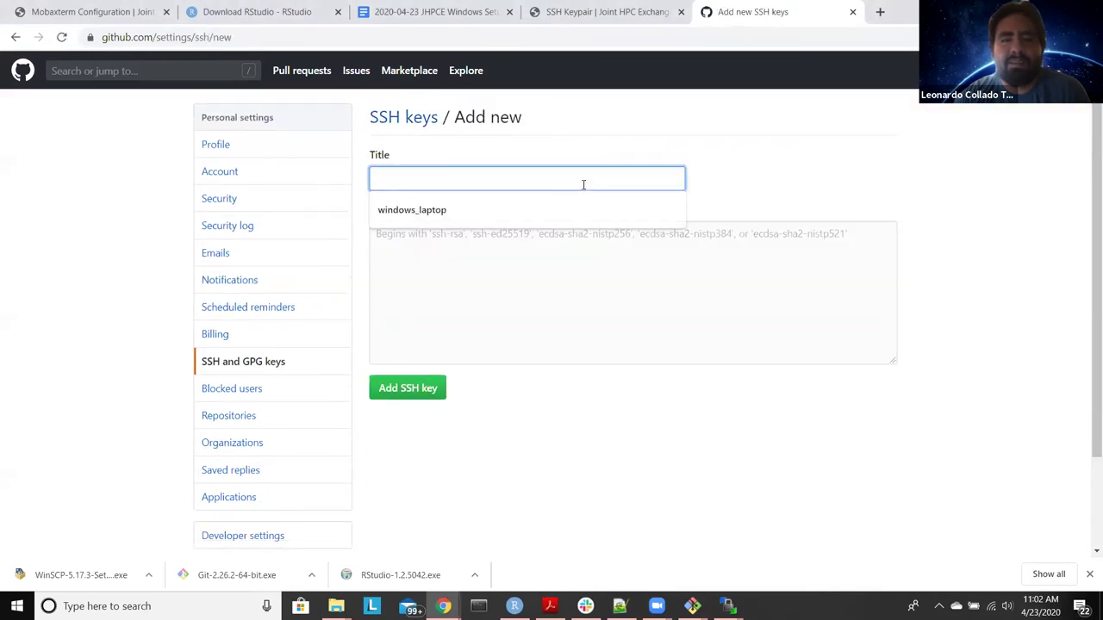
left_click(584, 207)
left_click(551, 250)
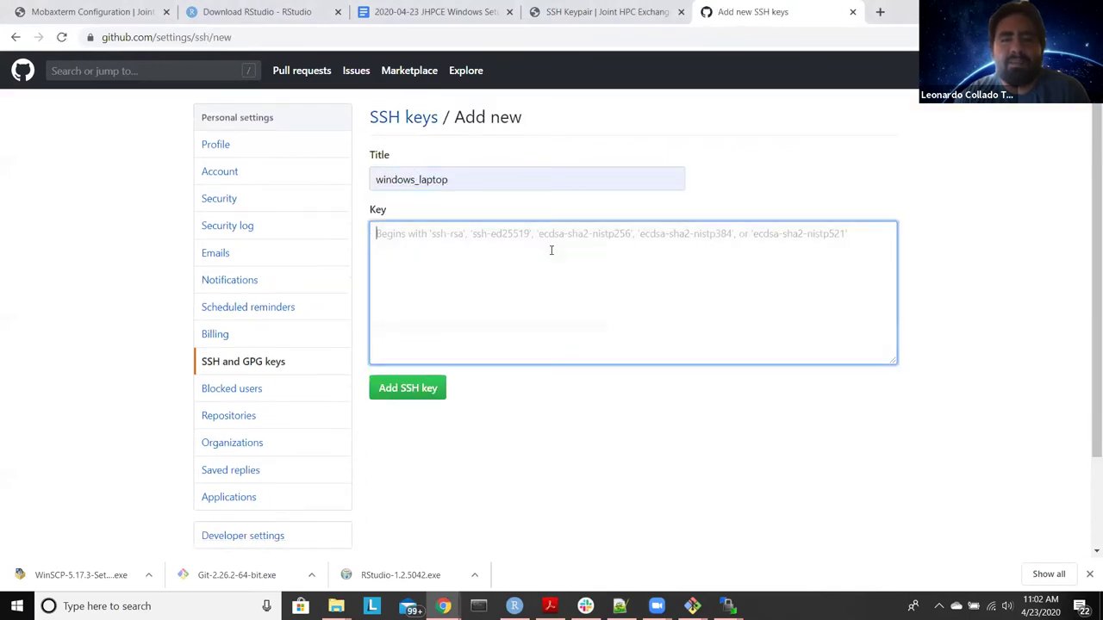
key("ctrl+v")
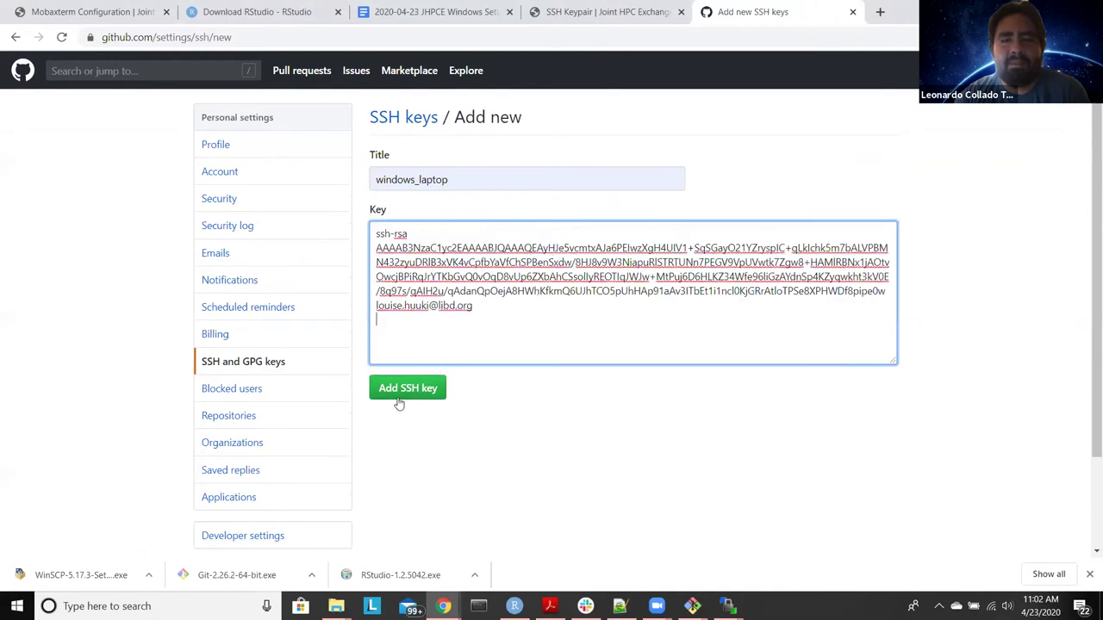
left_click(399, 389)
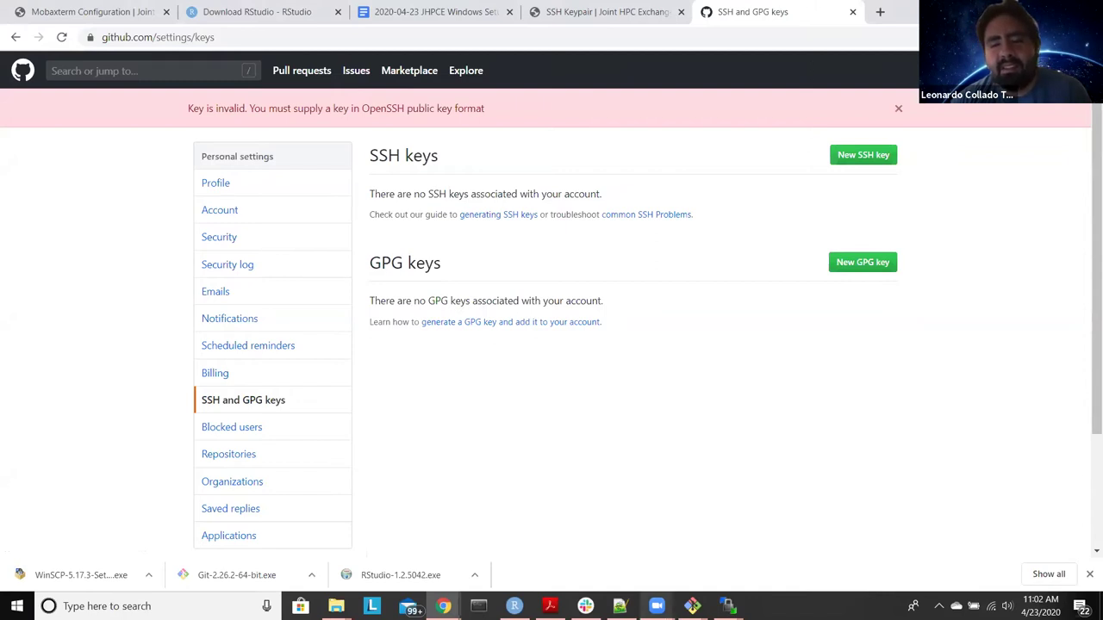
Step: Open the cluster's .ssh/id_rsa.pub in WinSCP and select the whole ssh-rsa key
mouse_move(728, 606)
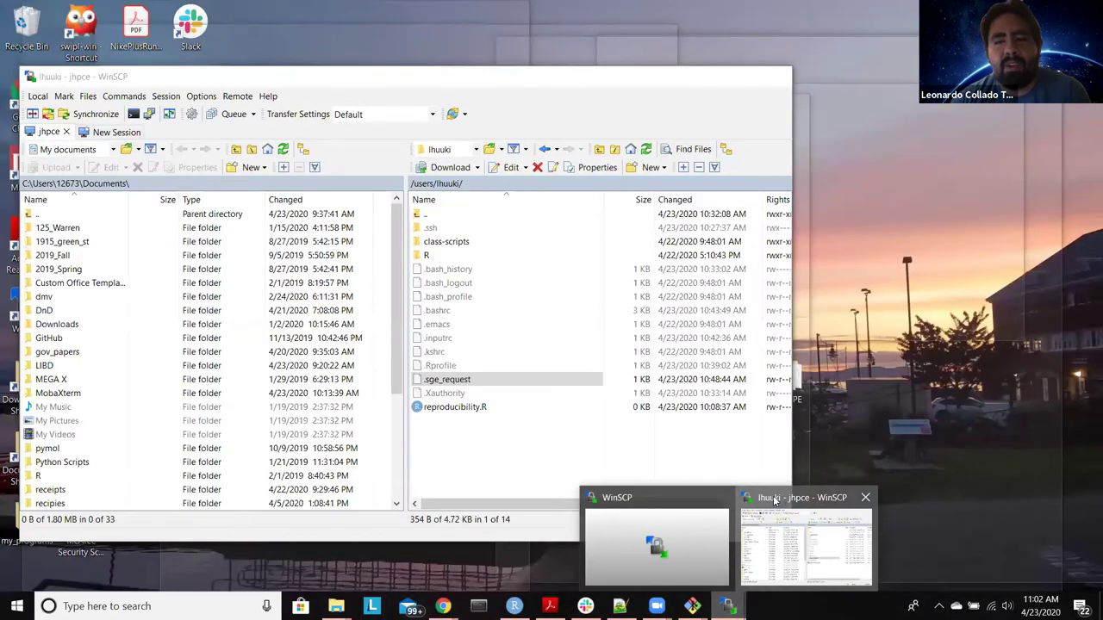
left_click(775, 504)
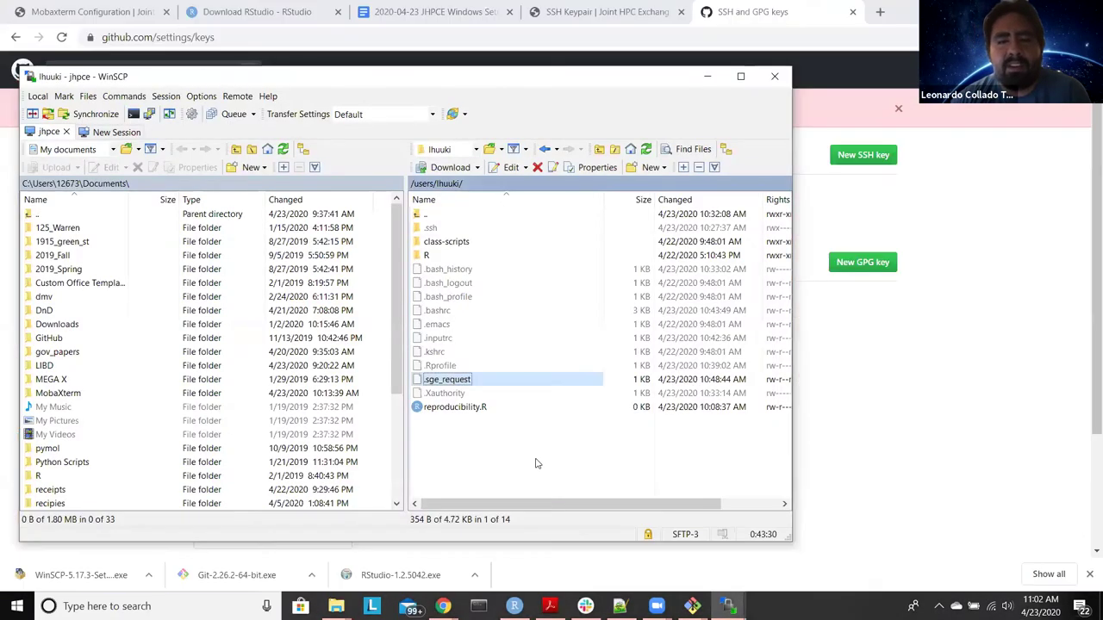
double_click(451, 229)
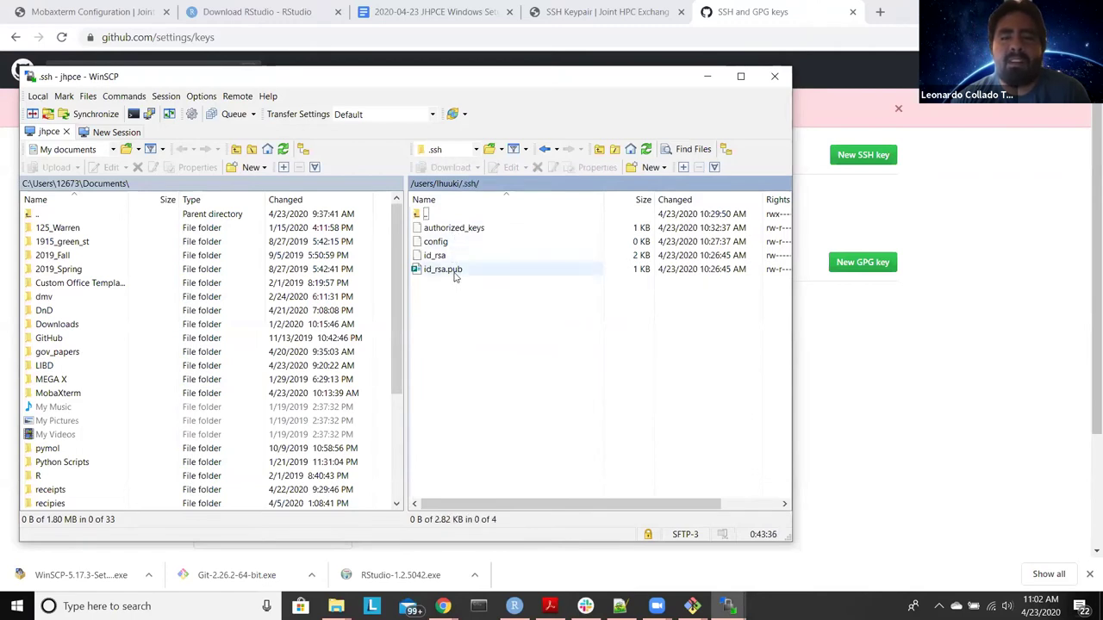
double_click(436, 271)
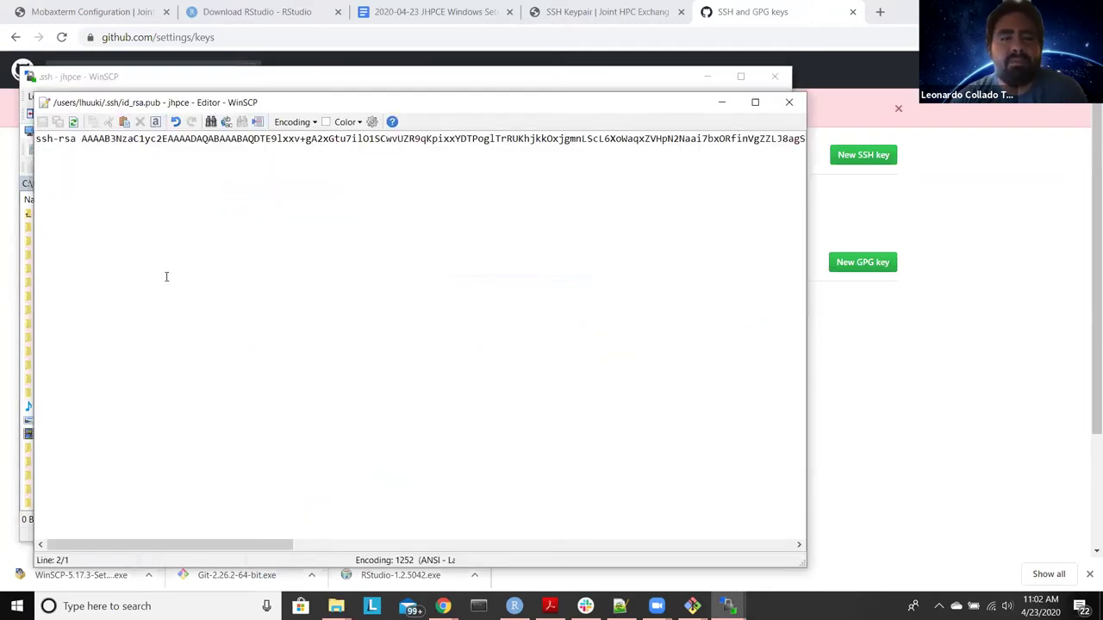
key("ctrl+a")
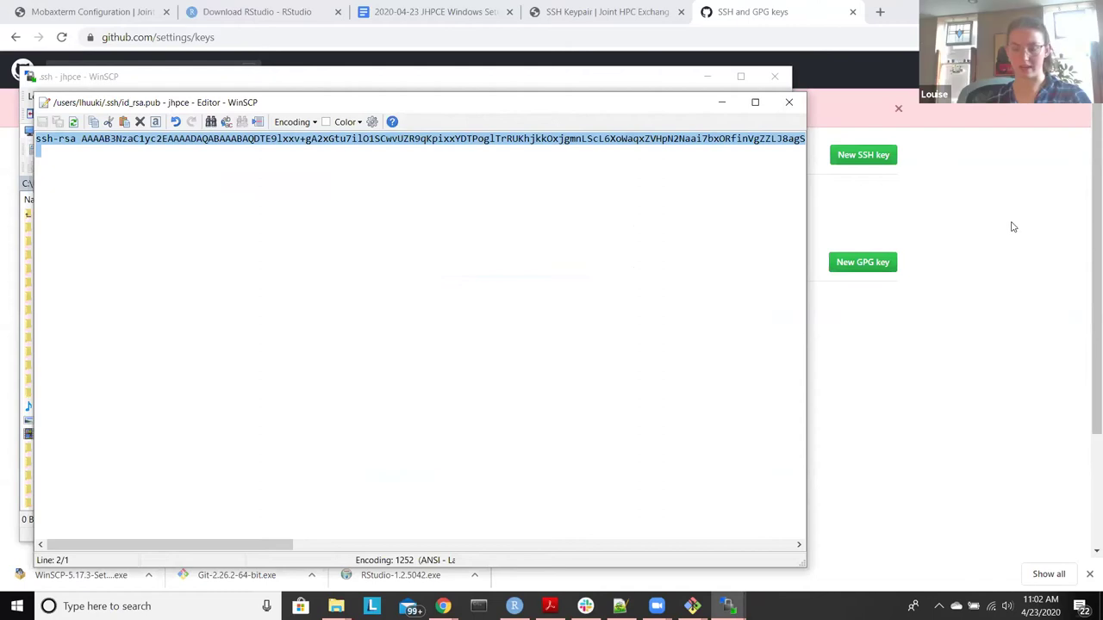
Step: Open GitHub's new SSH key form with the Title field ready for input
left_click(861, 157)
left_click(848, 155)
left_click(498, 180)
Step: Title the new GitHub SSH key 'jhpsce', paste the cluster's public key, and save it
type("jhps")
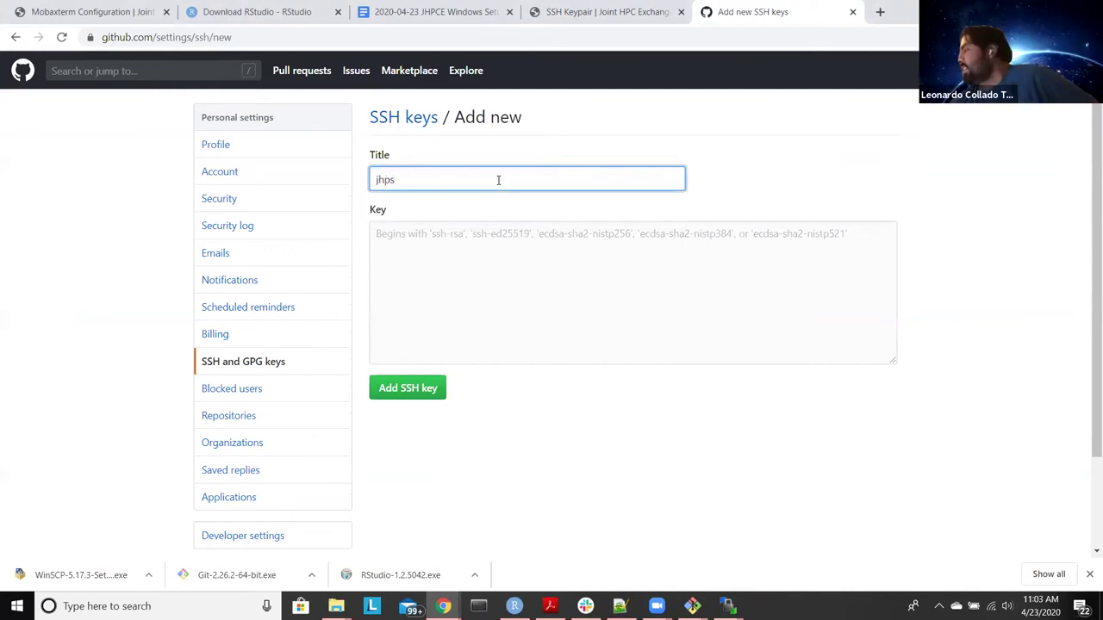
key("BackSpace")
type("ce")
key("Tab")
key("ctrl+v")
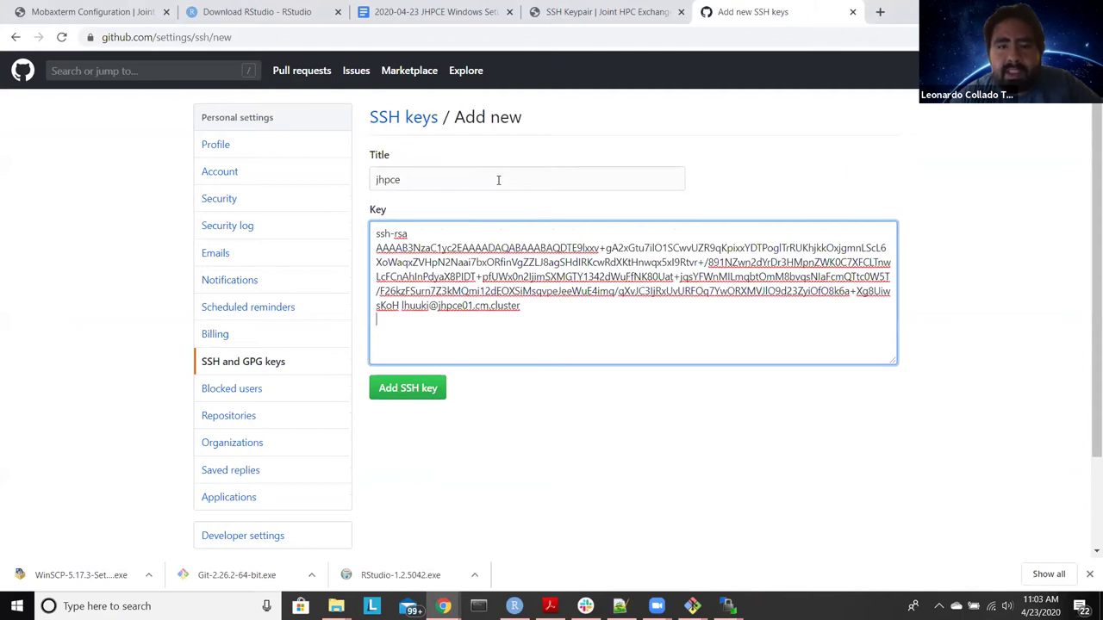
left_click(426, 389)
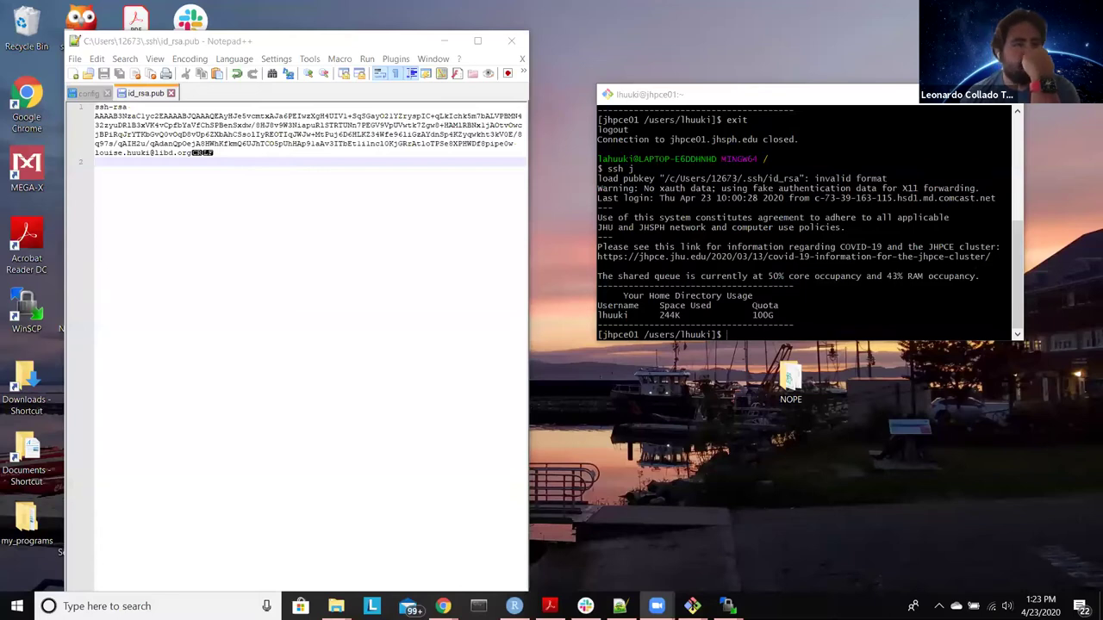
Step: Move the cluster terminal aside and minimise it so GitHub's SSH keys page is in front
left_click_drag(732, 95, 680, 107)
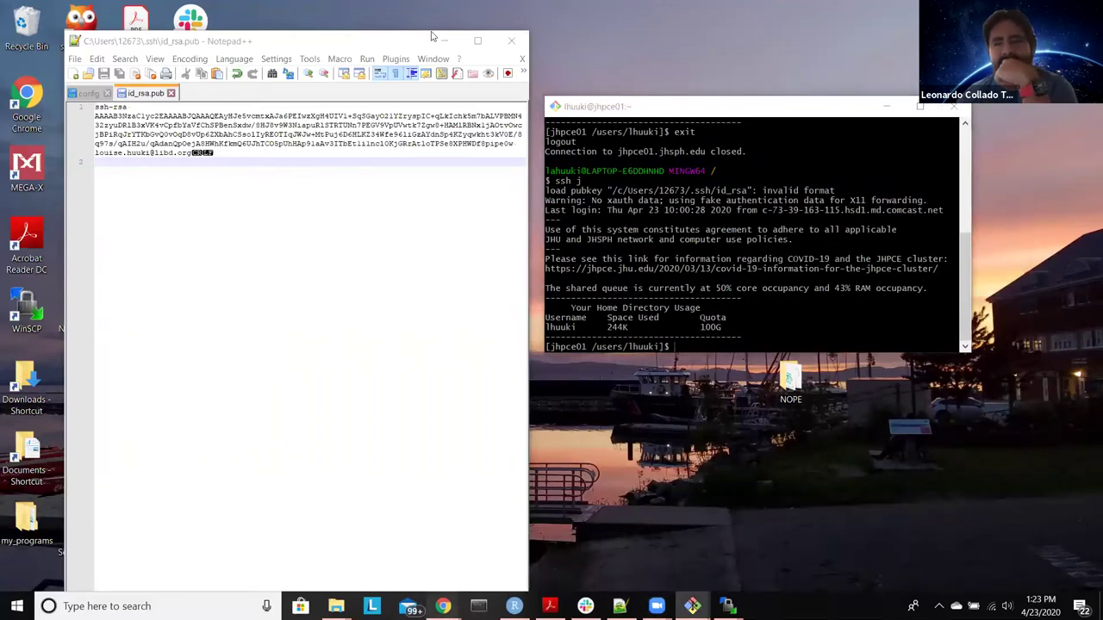
left_click(442, 606)
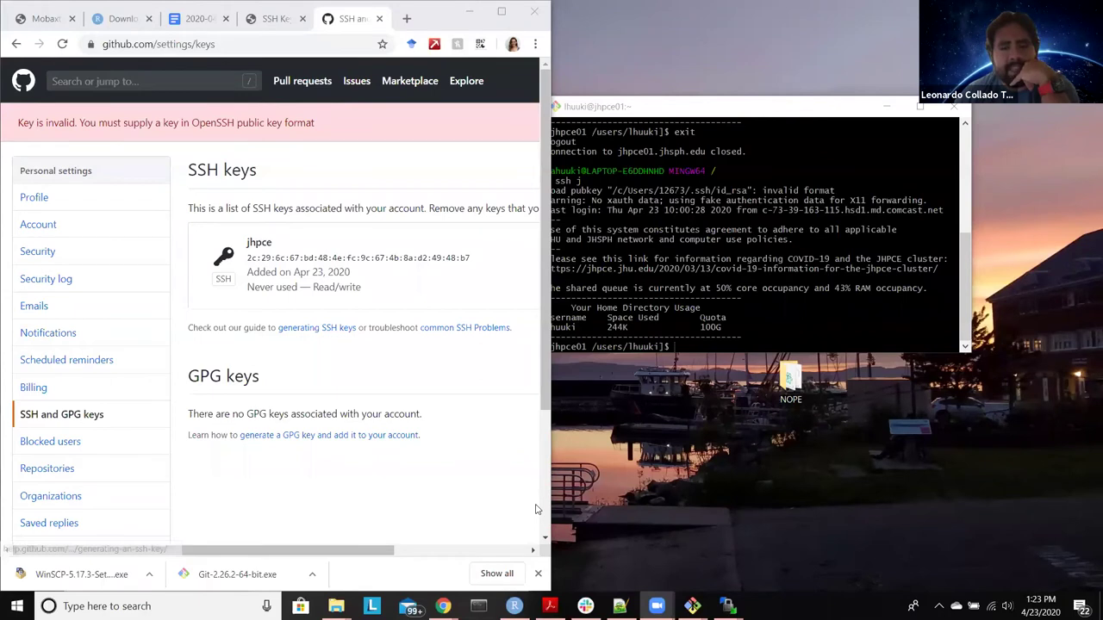
left_click(470, 367)
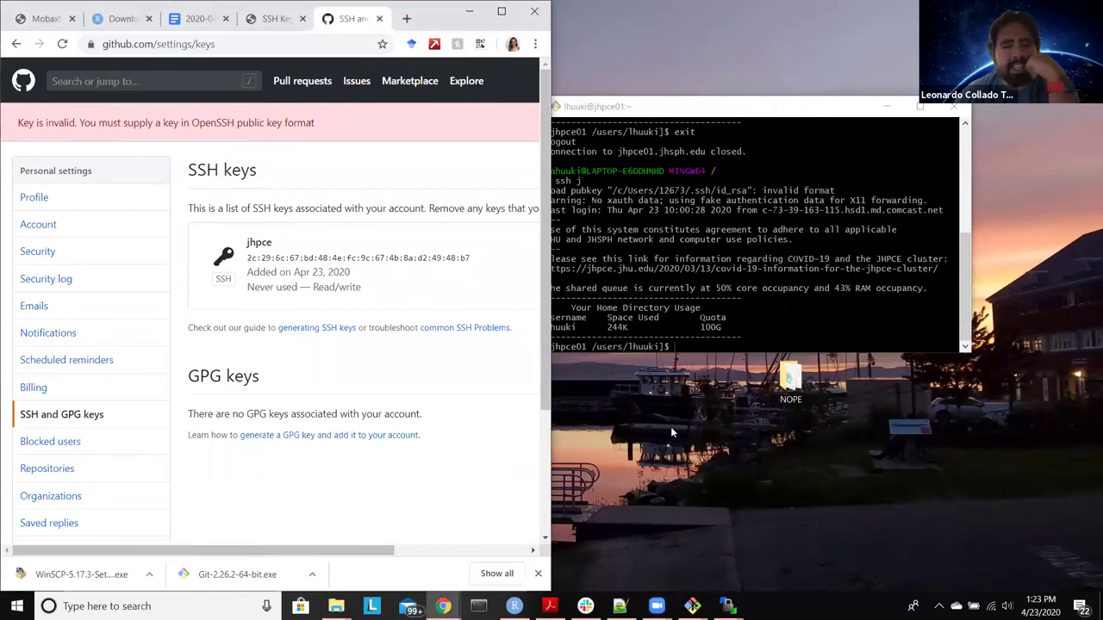
left_click(703, 112)
left_click(887, 106)
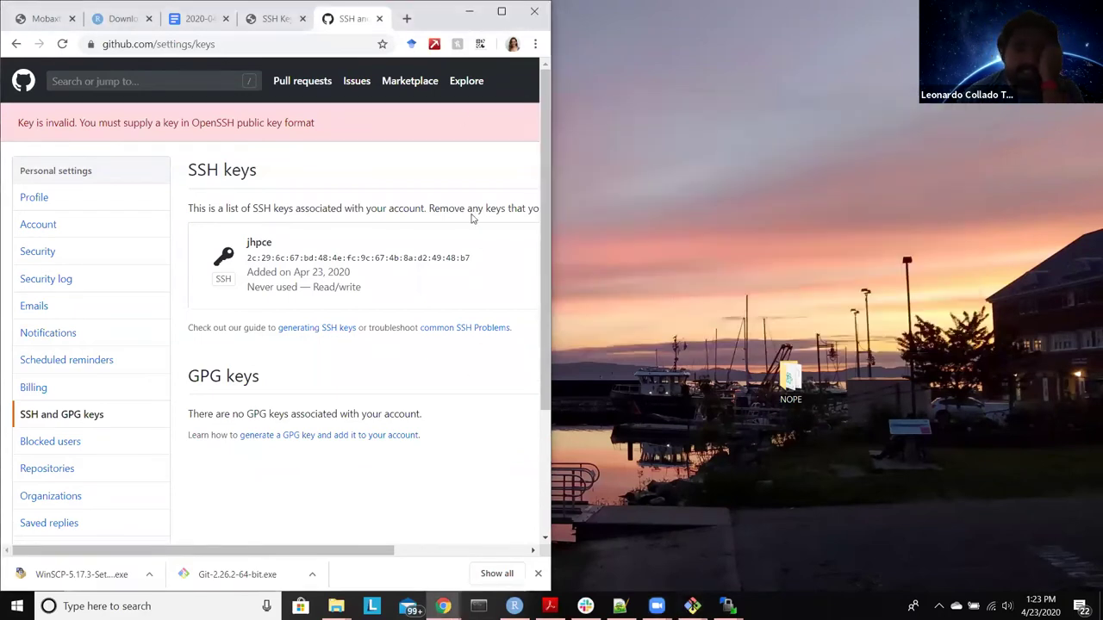
left_click(17, 607)
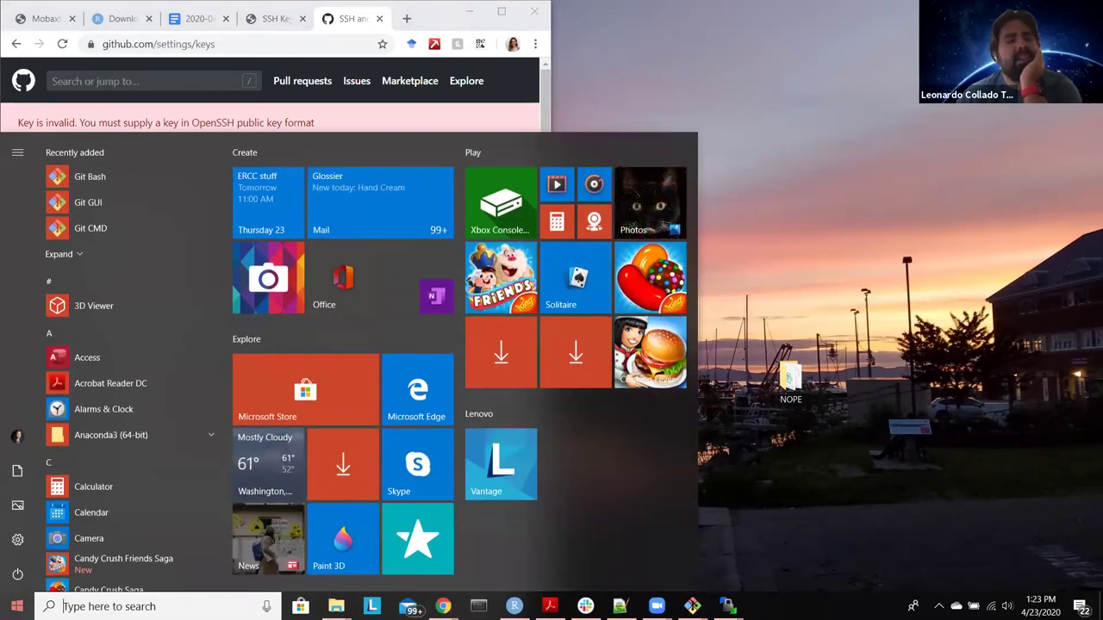
Step: Launch PuTTYgen and load the private key Documents\ssh\id_rsa.ppk
type("puttygen")
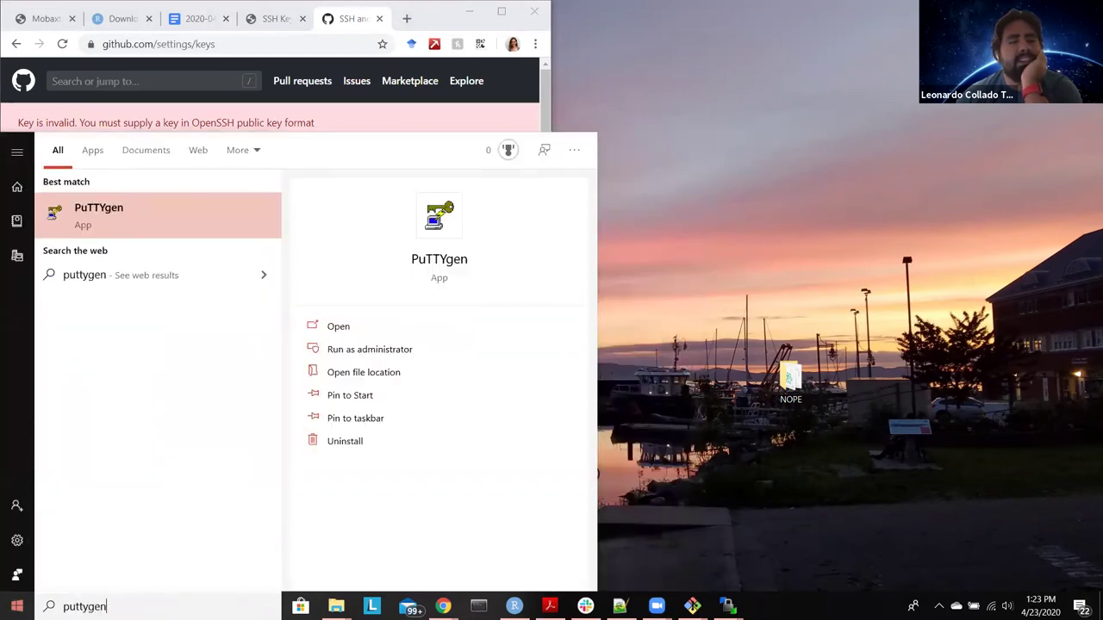
key("Escape")
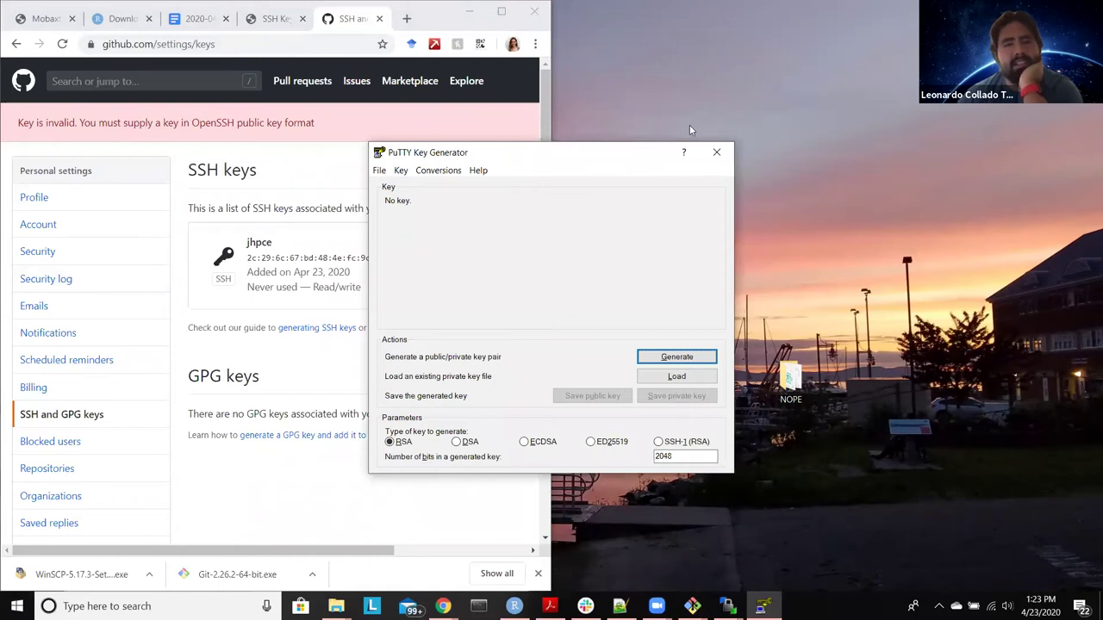
left_click_drag(507, 151, 690, 130)
left_click(856, 355)
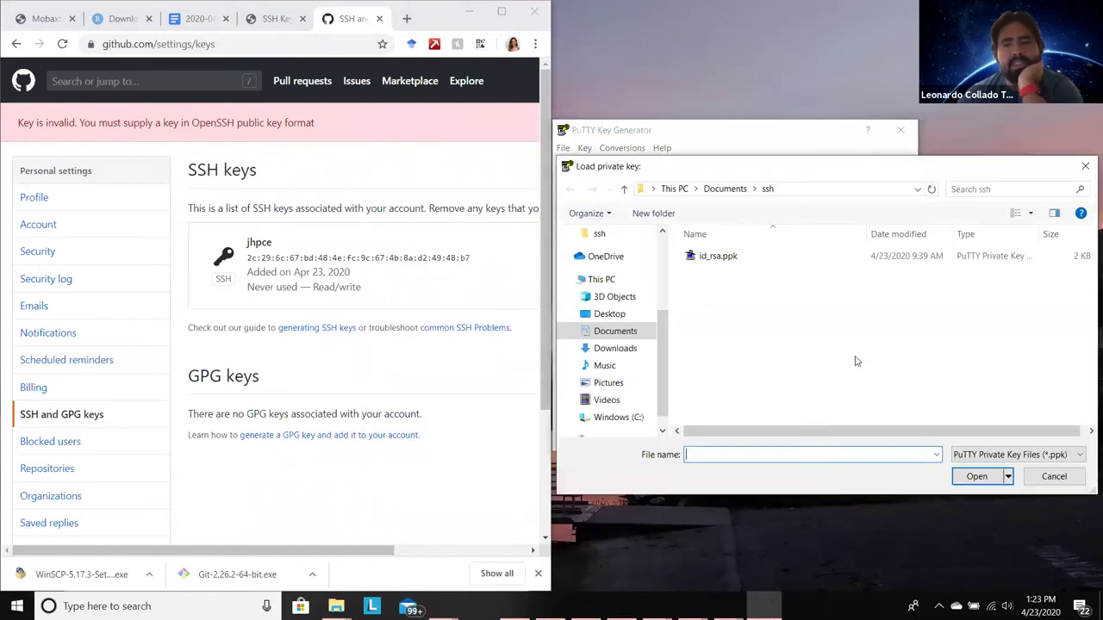
left_click(759, 264)
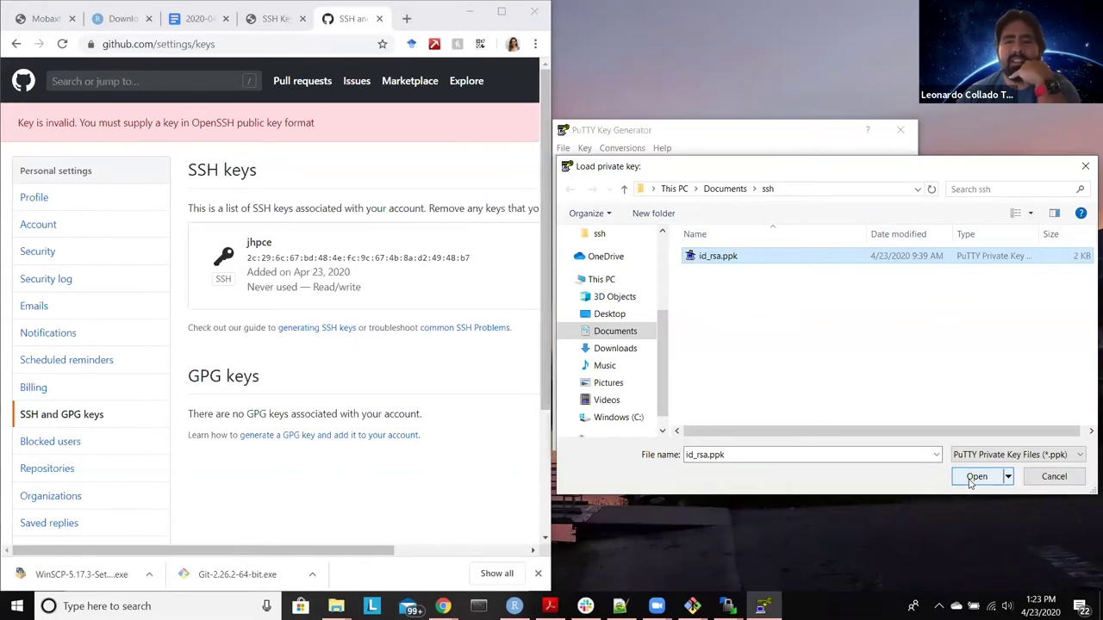
left_click(971, 483)
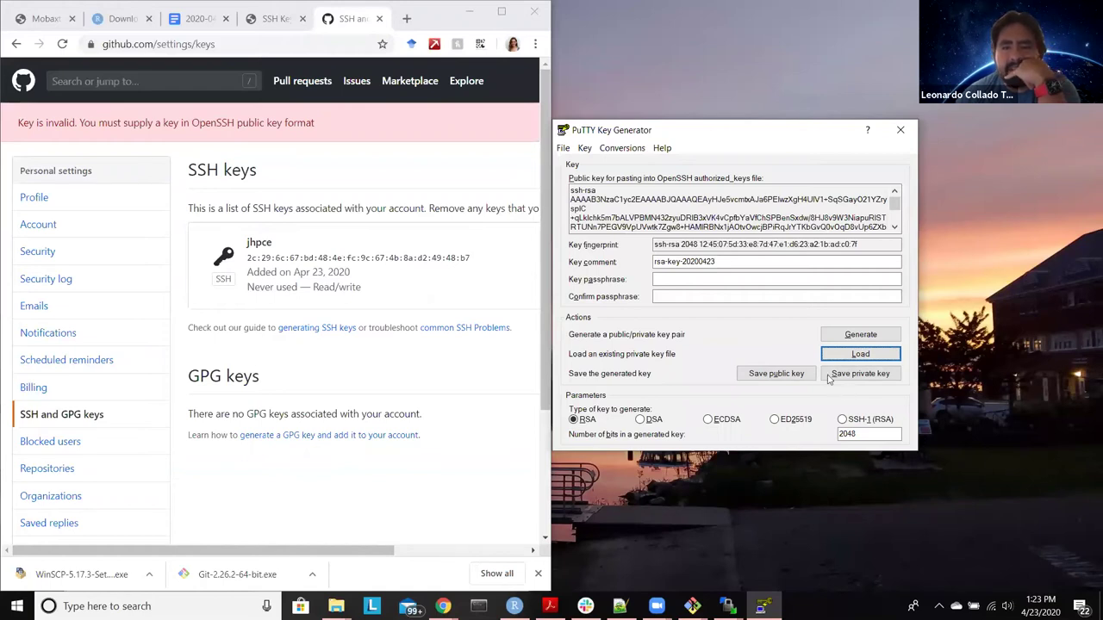
Step: Try exporting the key in OpenSSH format, cancel the save, and focus the public key box
left_click(627, 149)
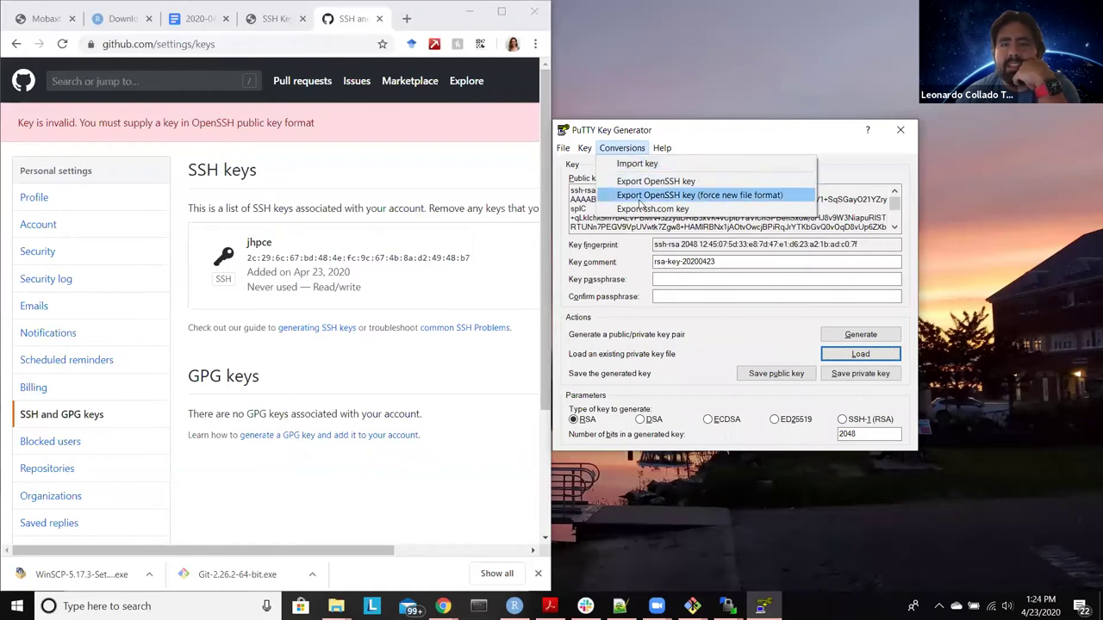
left_click(642, 182)
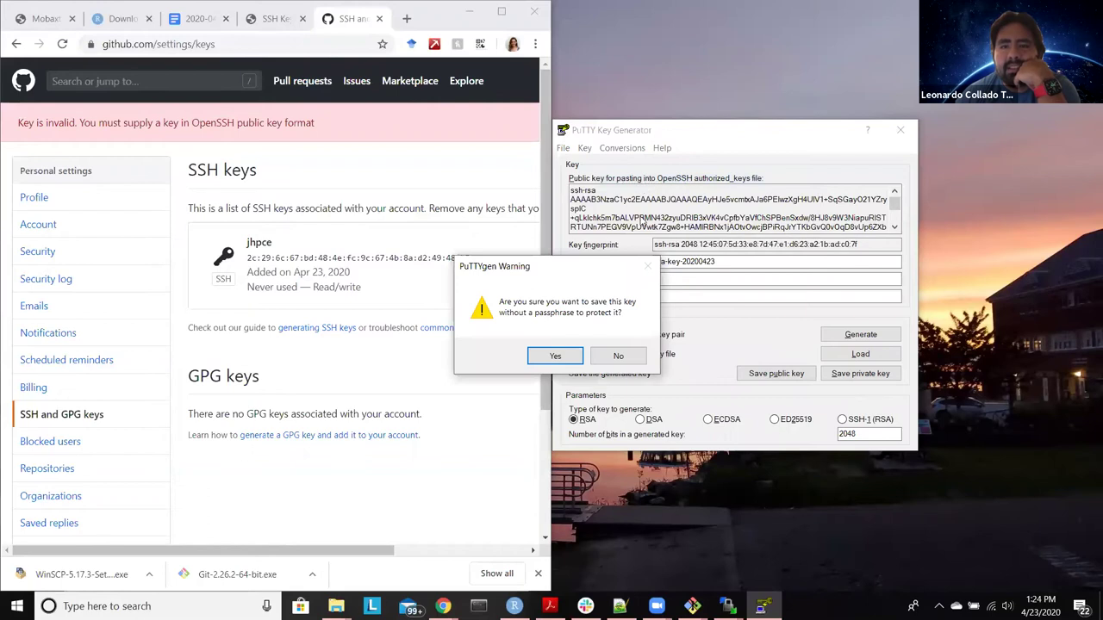
left_click(556, 356)
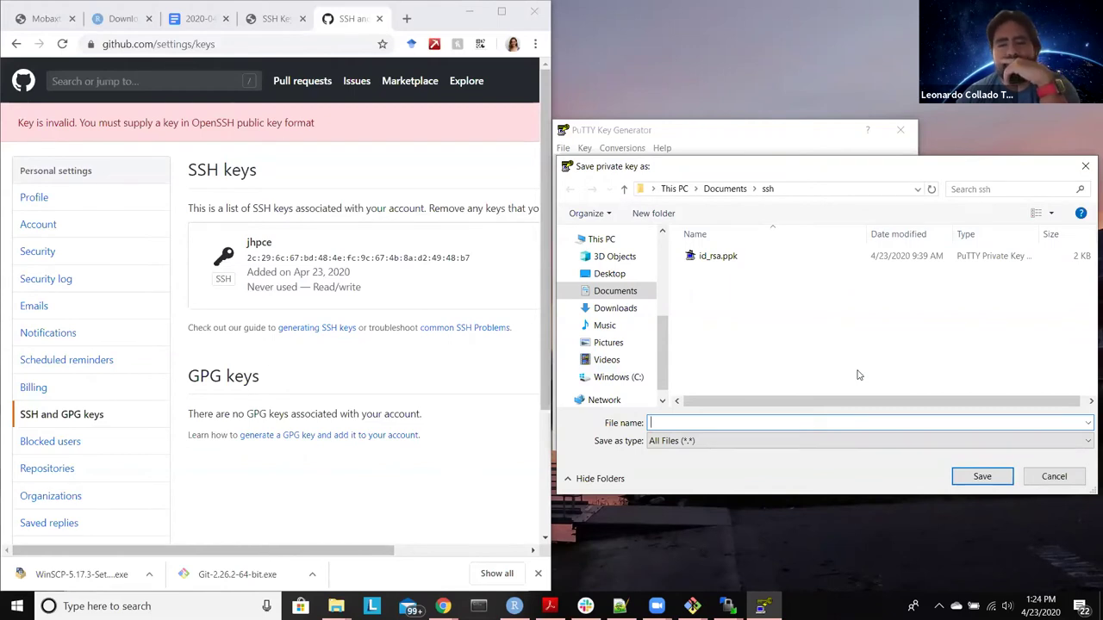
left_click(1054, 477)
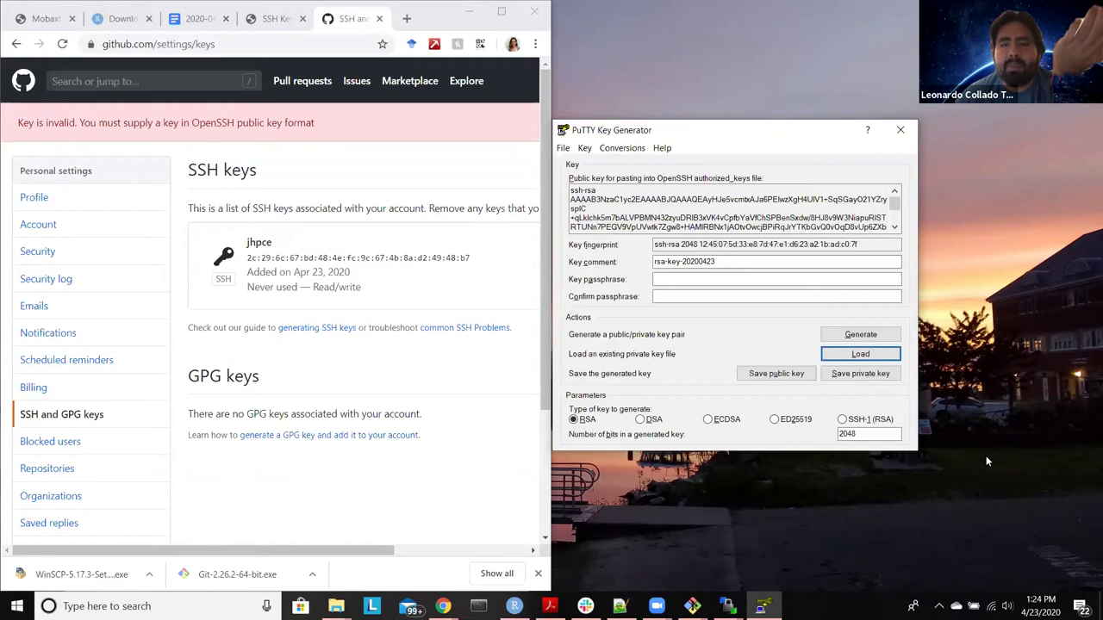
scroll(696, 216, "down", 2)
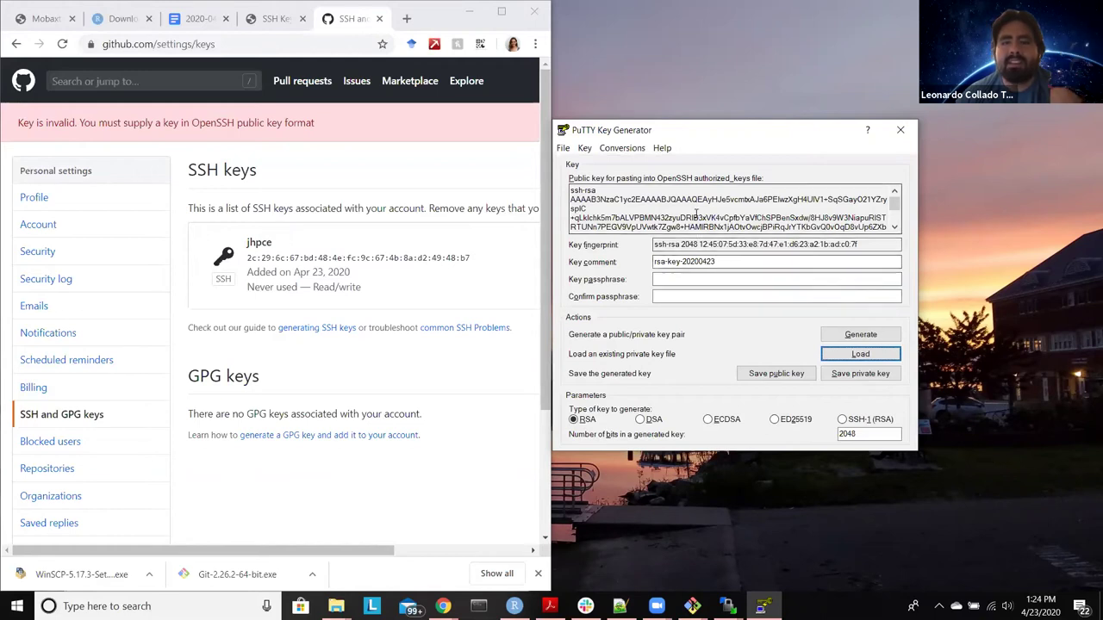
scroll(697, 215, "up", 2)
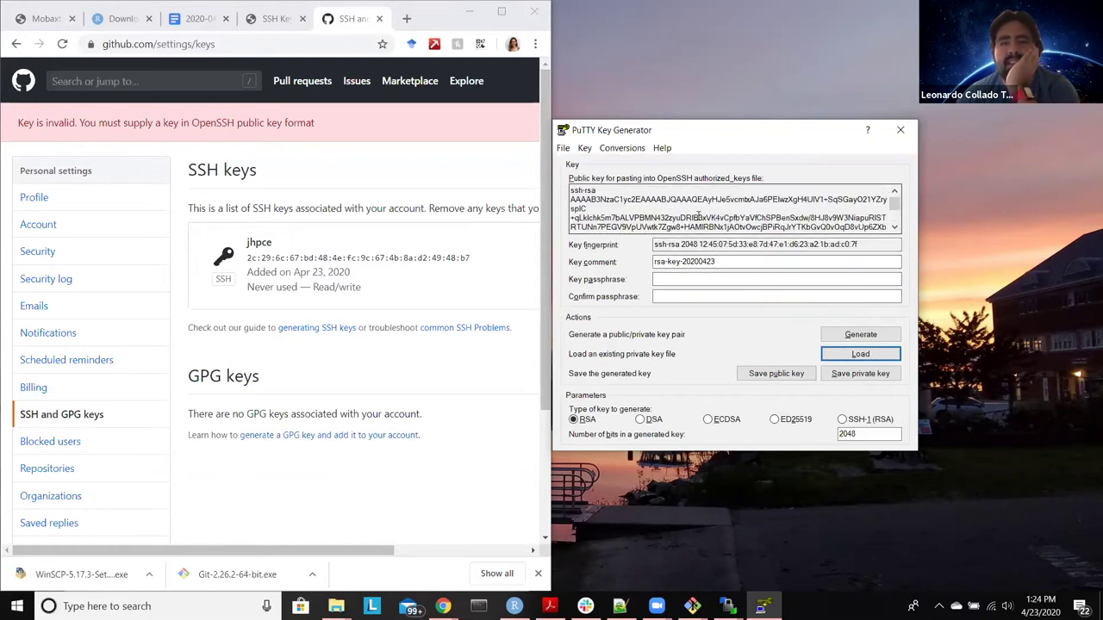
left_click(699, 214)
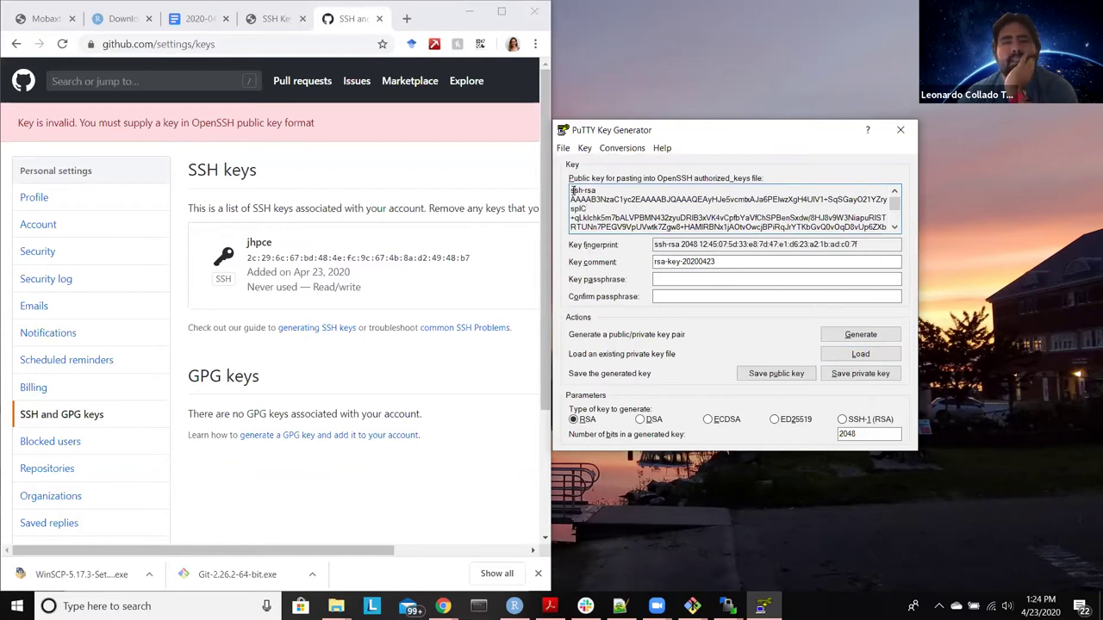
Step: Select PuTTYgen's OpenSSH public key text and arrange windows to uncover GitHub's keys page
left_click_drag(572, 190, 660, 301)
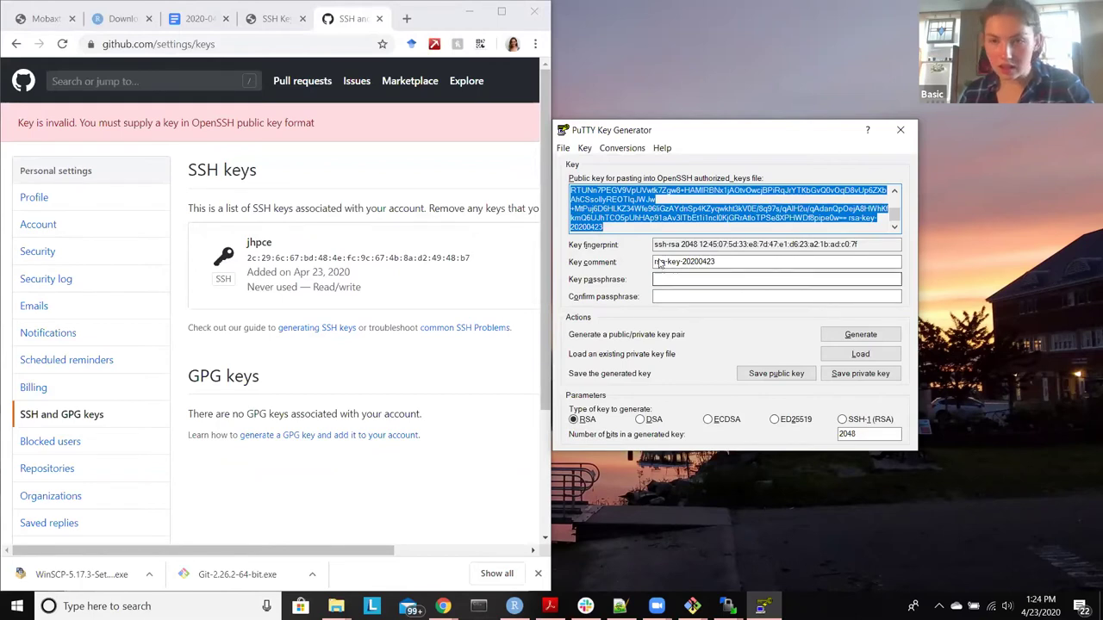
left_click(361, 169)
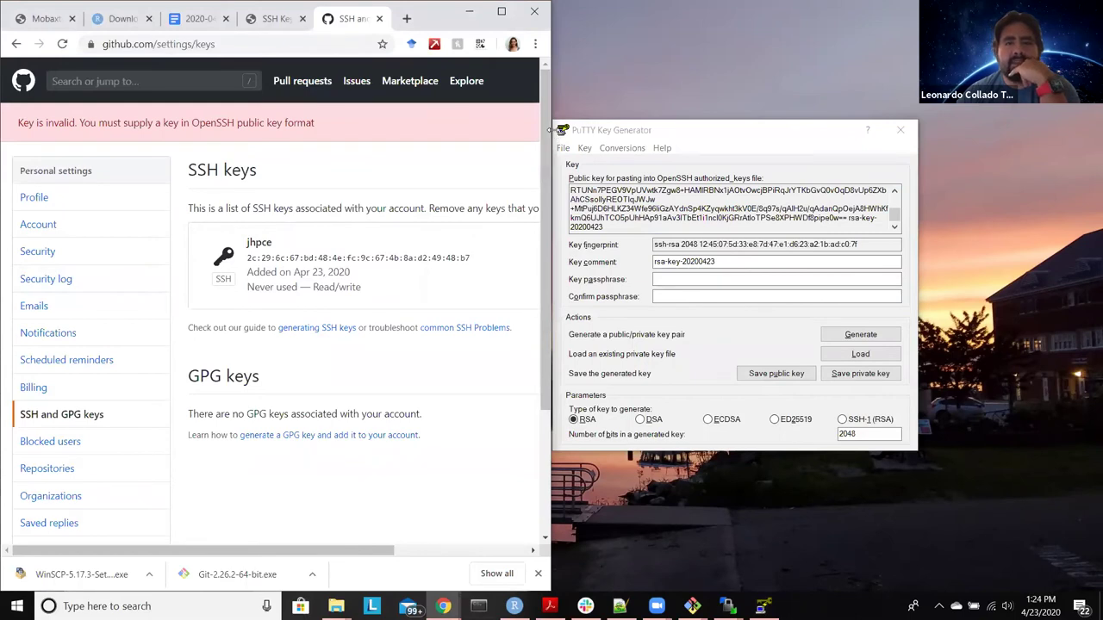
left_click_drag(549, 130, 707, 131)
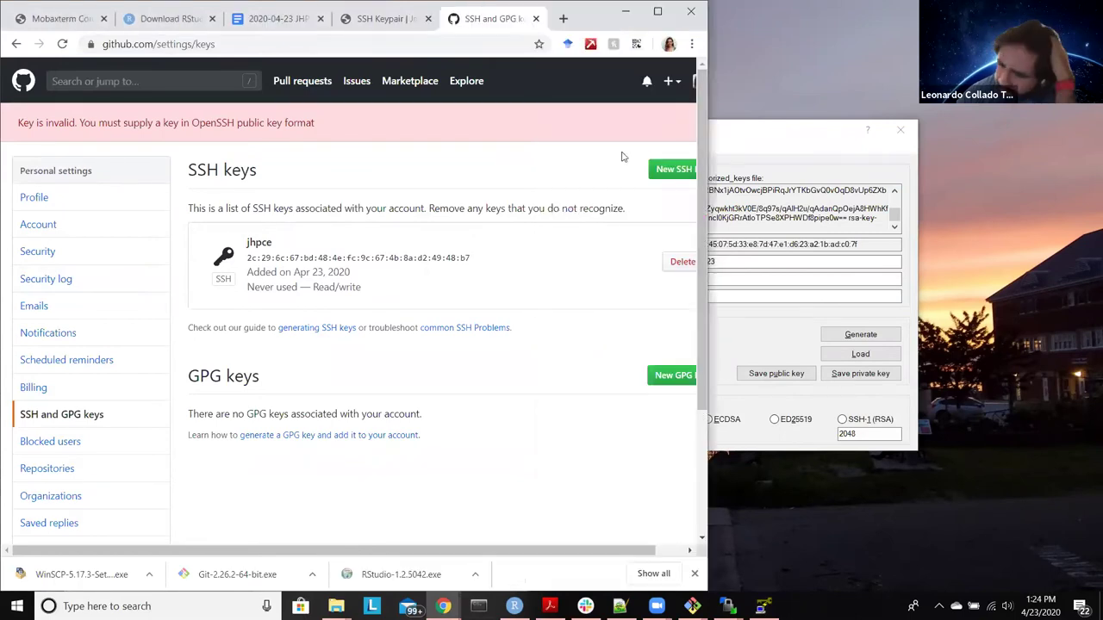
left_click_drag(646, 549, 677, 549)
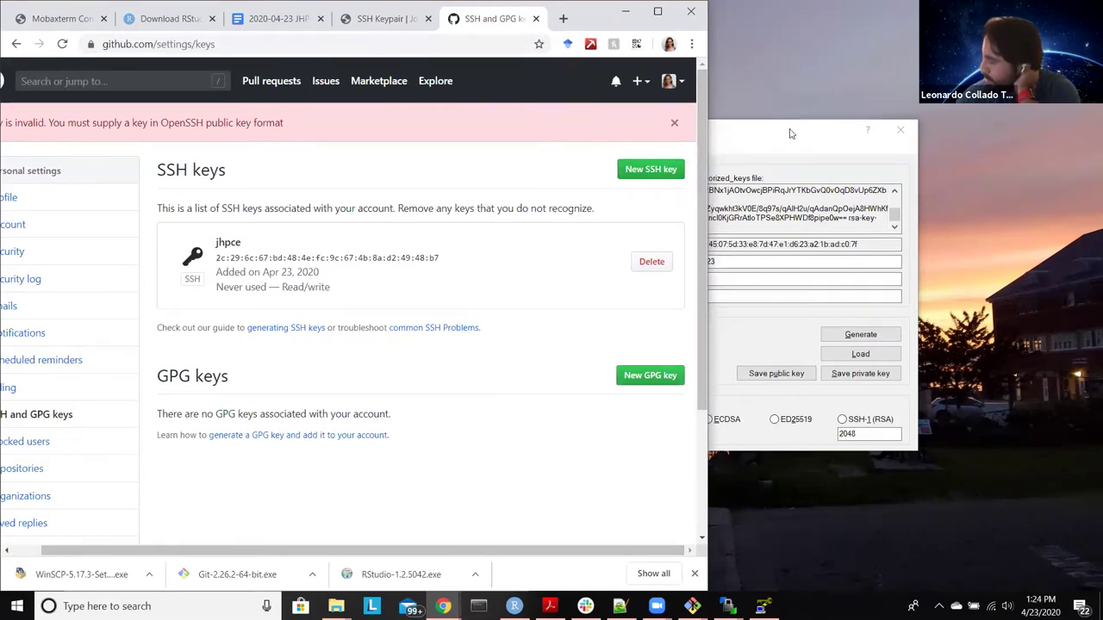
left_click(791, 133)
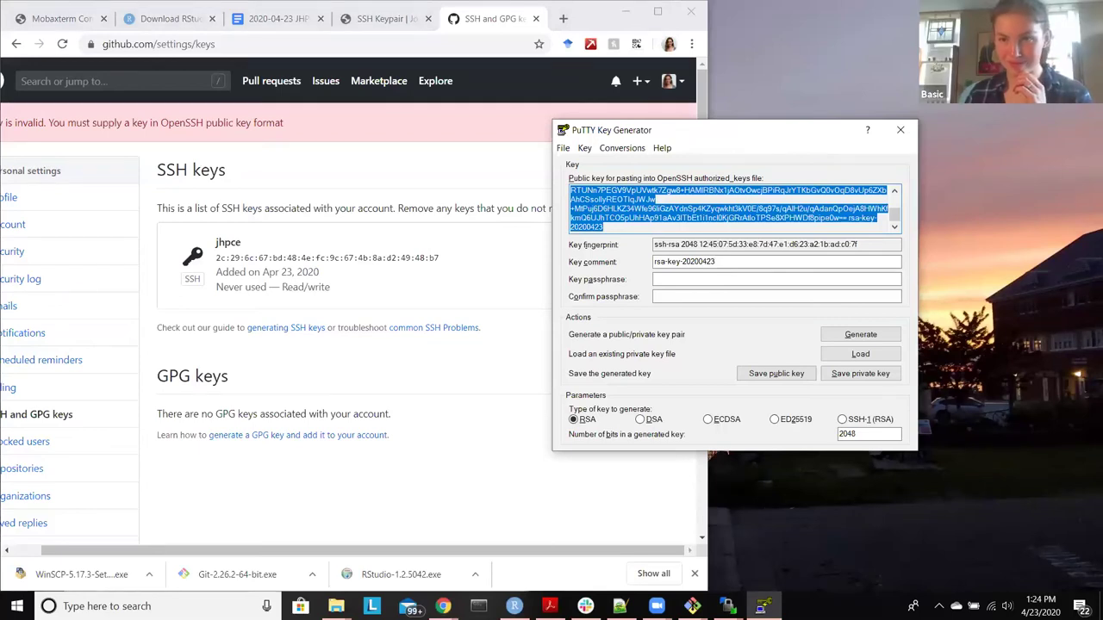
left_click_drag(792, 135, 956, 138)
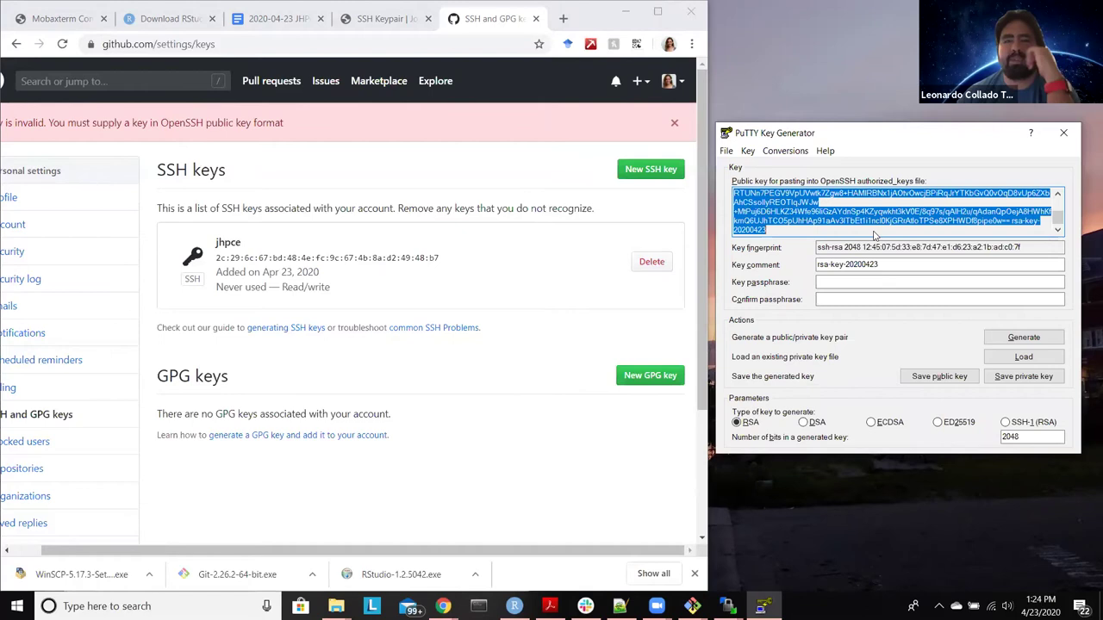
Step: Add the PuTTY public key to GitHub as a new SSH key titled windows_laptop
left_click(652, 170)
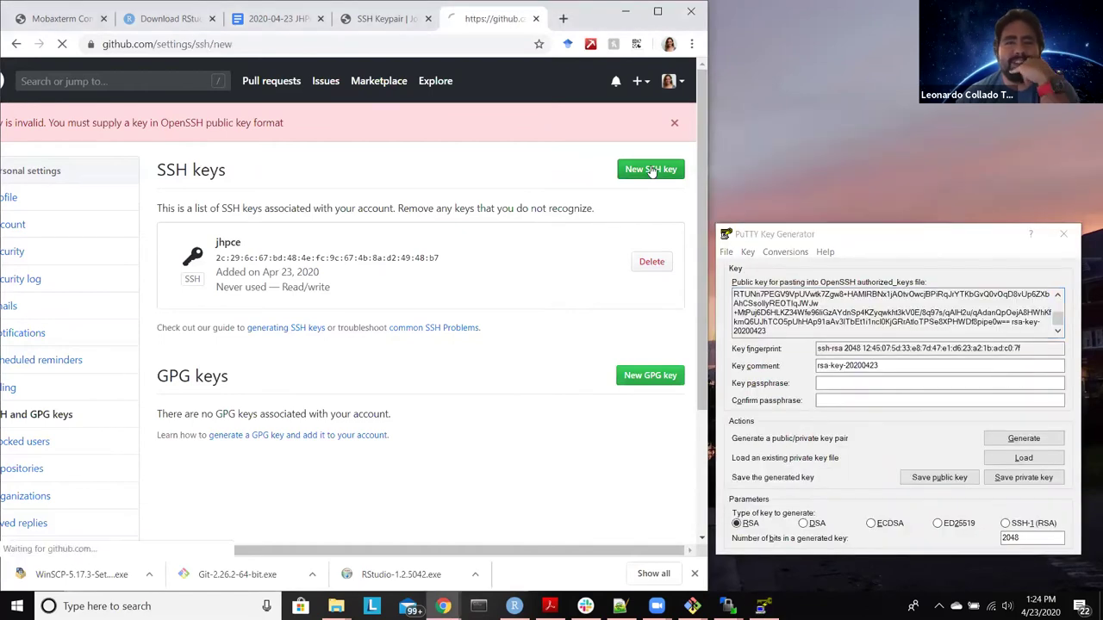
left_click(431, 191)
left_click(382, 222)
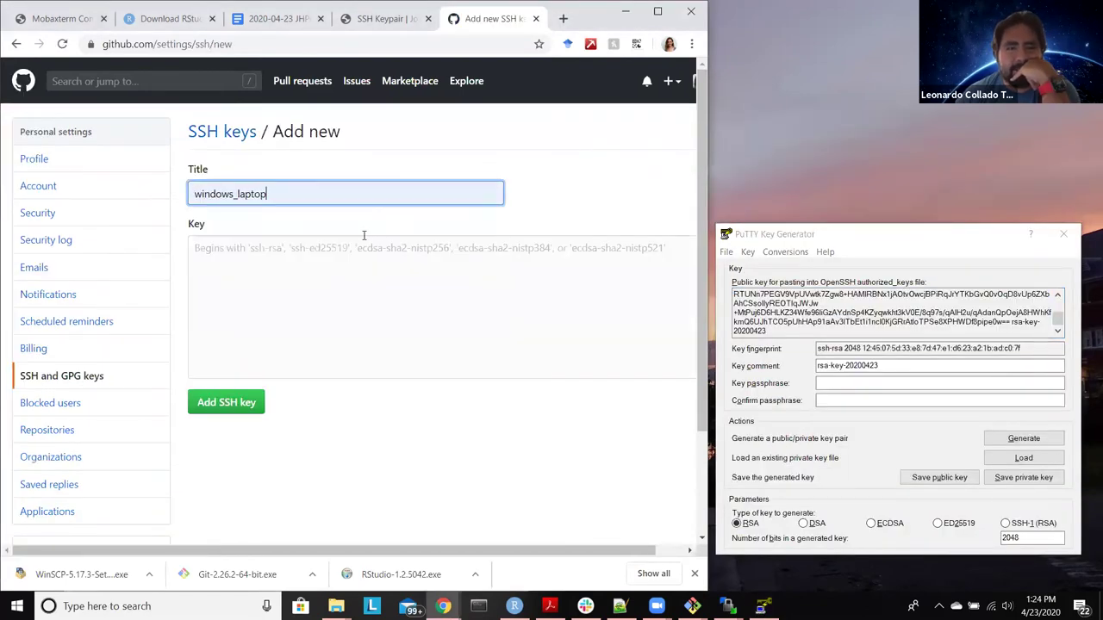
left_click(341, 263)
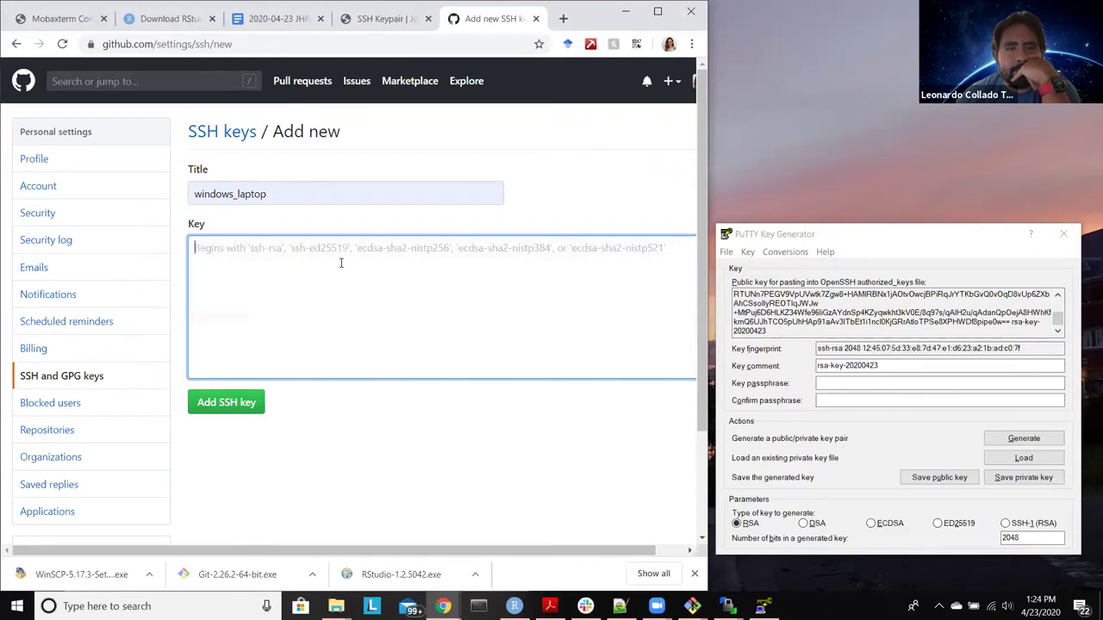
key("ctrl+v")
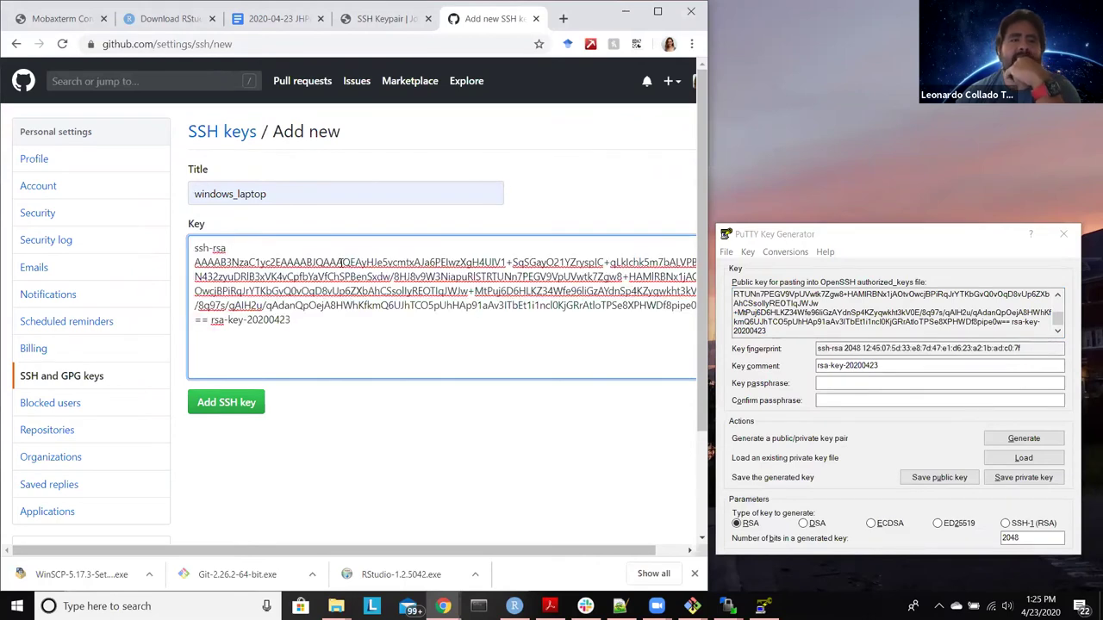
left_click(228, 411)
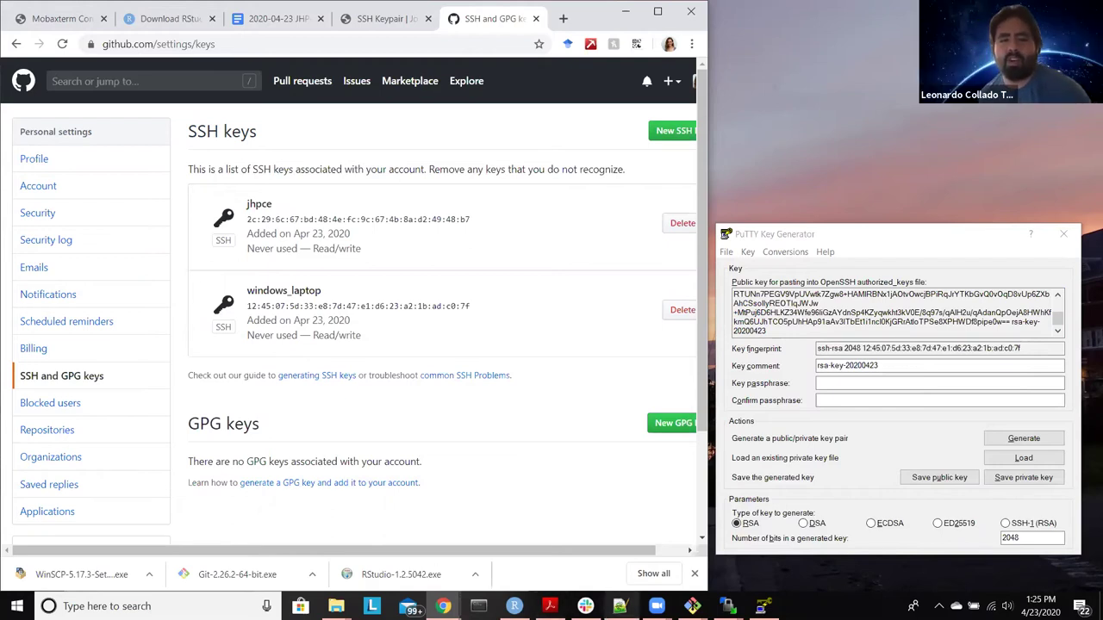
left_click(619, 606)
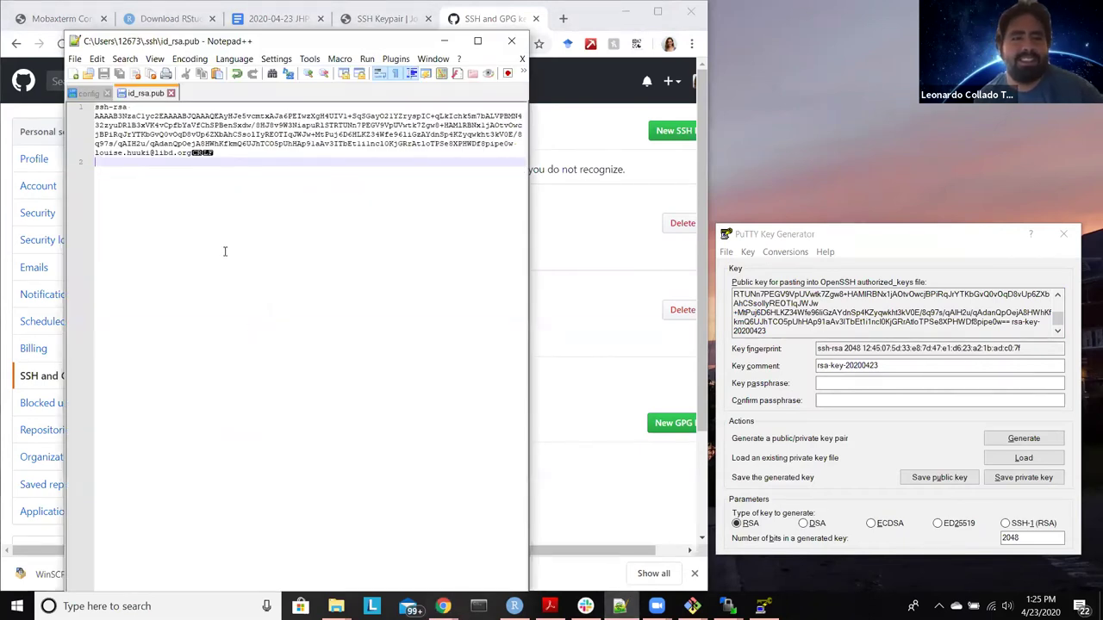
Step: Replace id_rsa.pub's contents with the PuTTY public key, save, and remove the trailing empty line
key("ctrl+a")
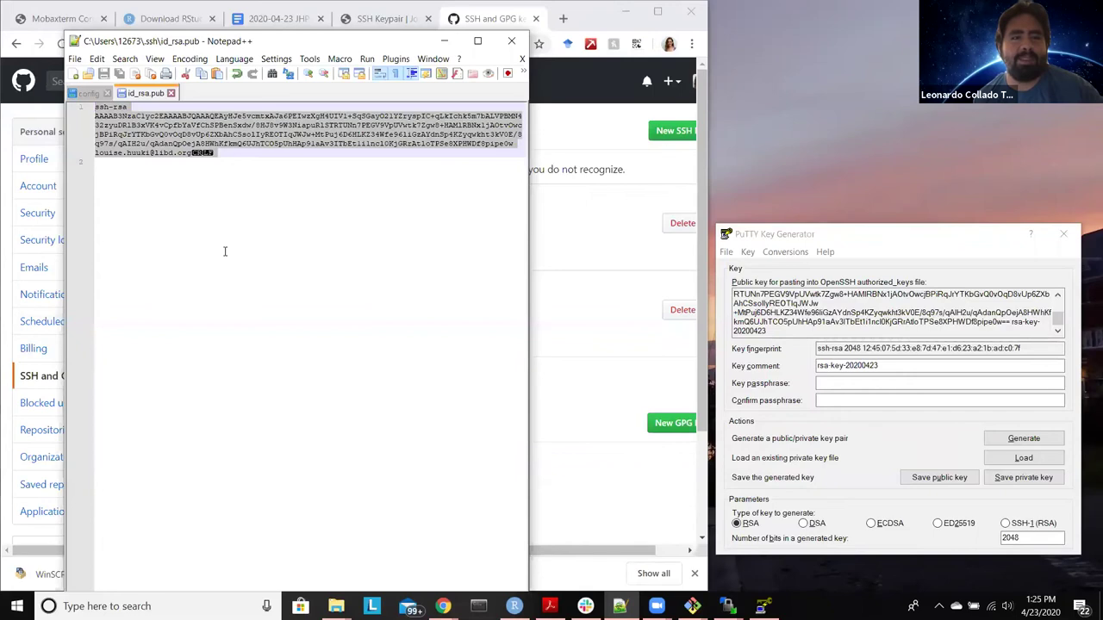
key("ctrl+v")
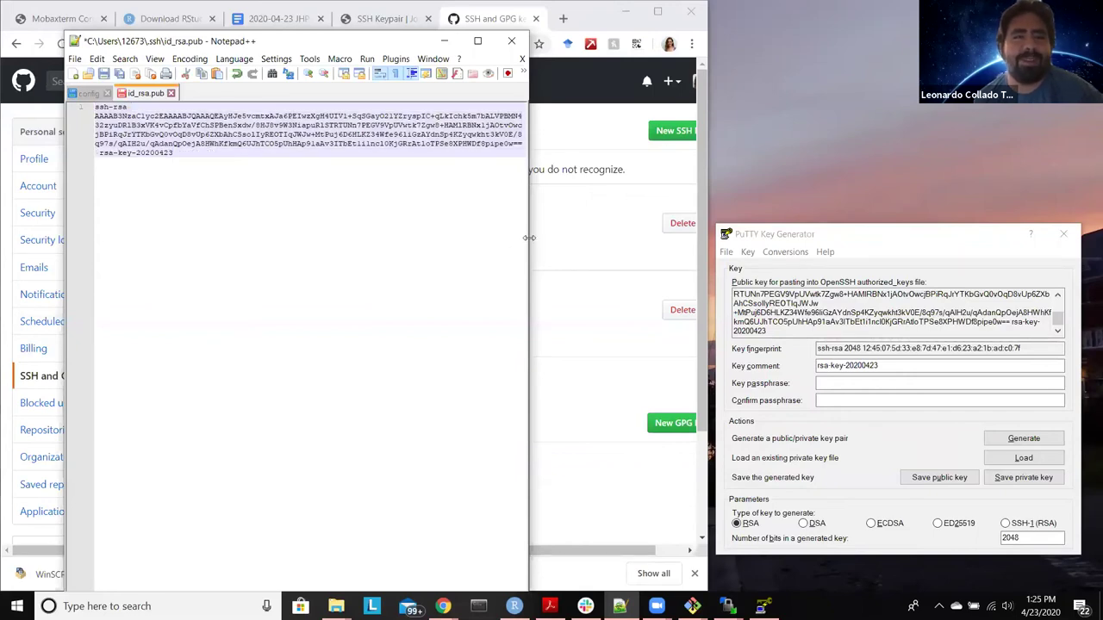
left_click_drag(529, 238, 610, 238)
key("Return")
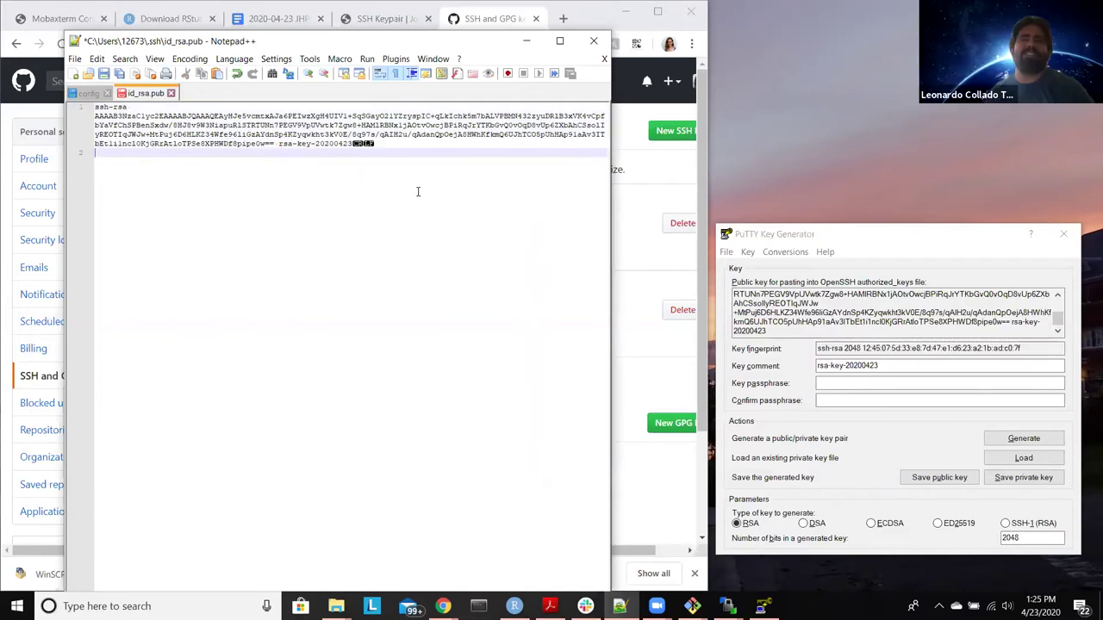
key("ctrl+s")
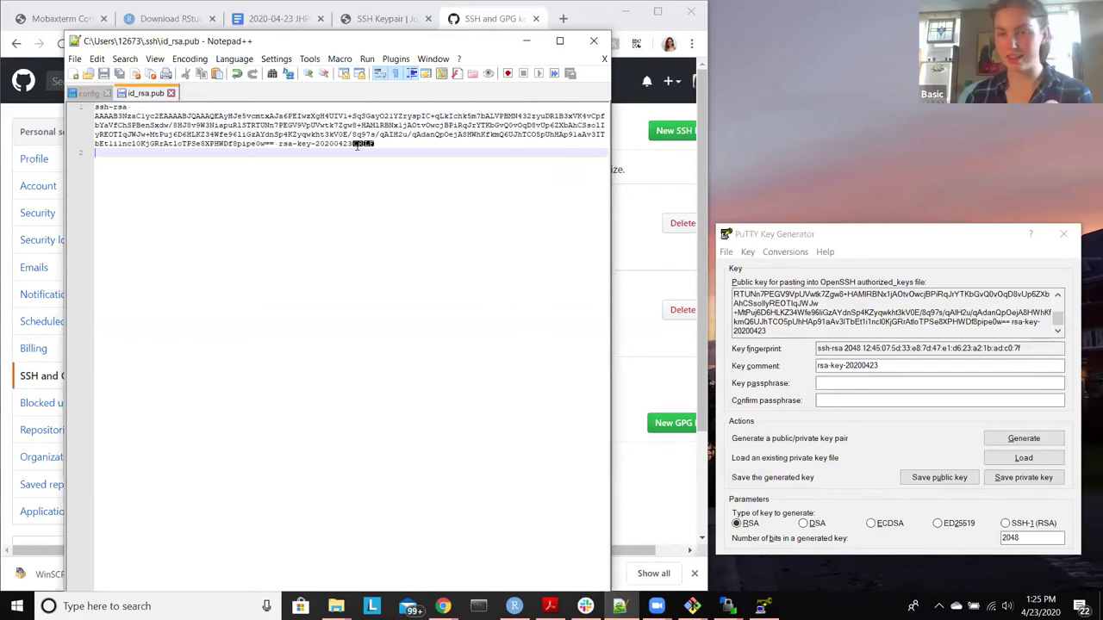
key("ctrl+a")
key("BackSpace")
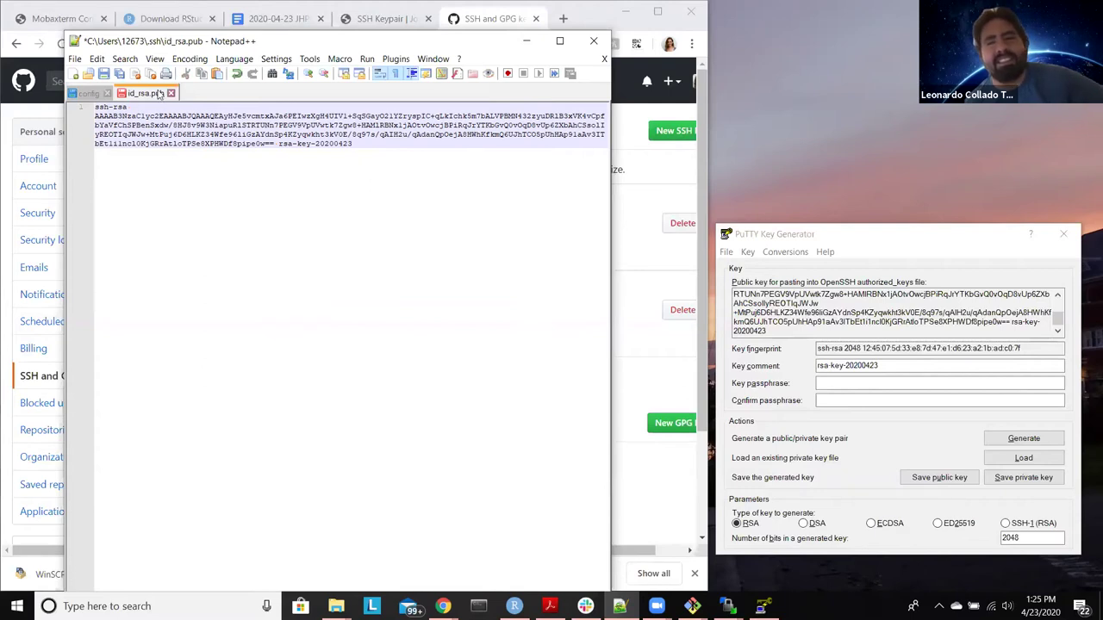
Step: Browse Notepad++'s menus to reach the Settings commands
left_click(73, 64)
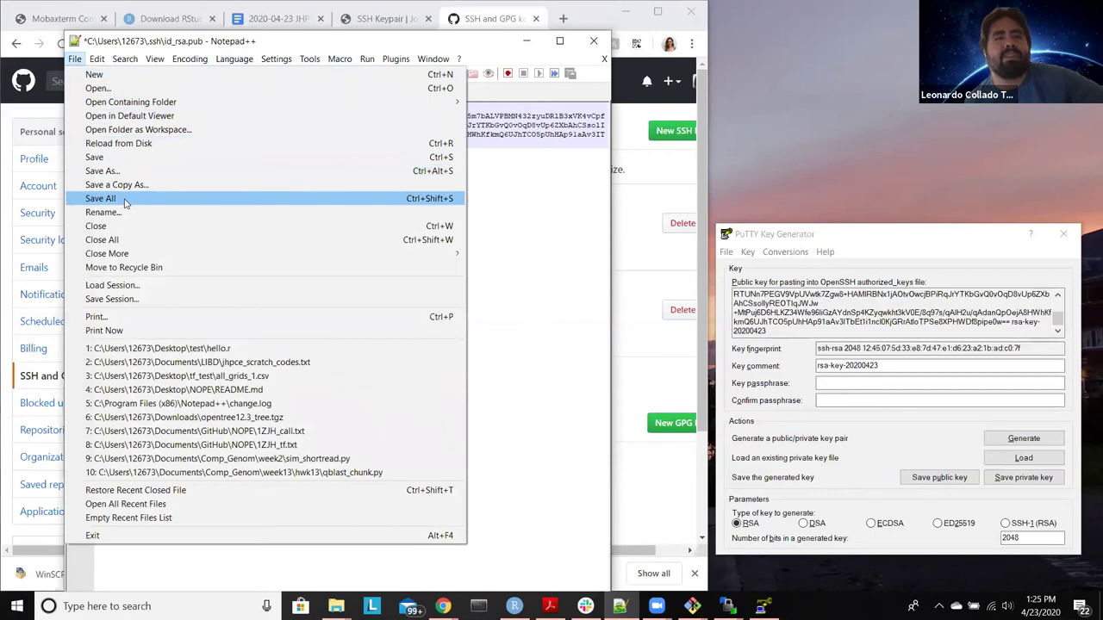
left_click(271, 68)
left_click(269, 62)
Step: Set Unix (LF) as the default line ending for new documents in Notepad++ Preferences
left_click(273, 64)
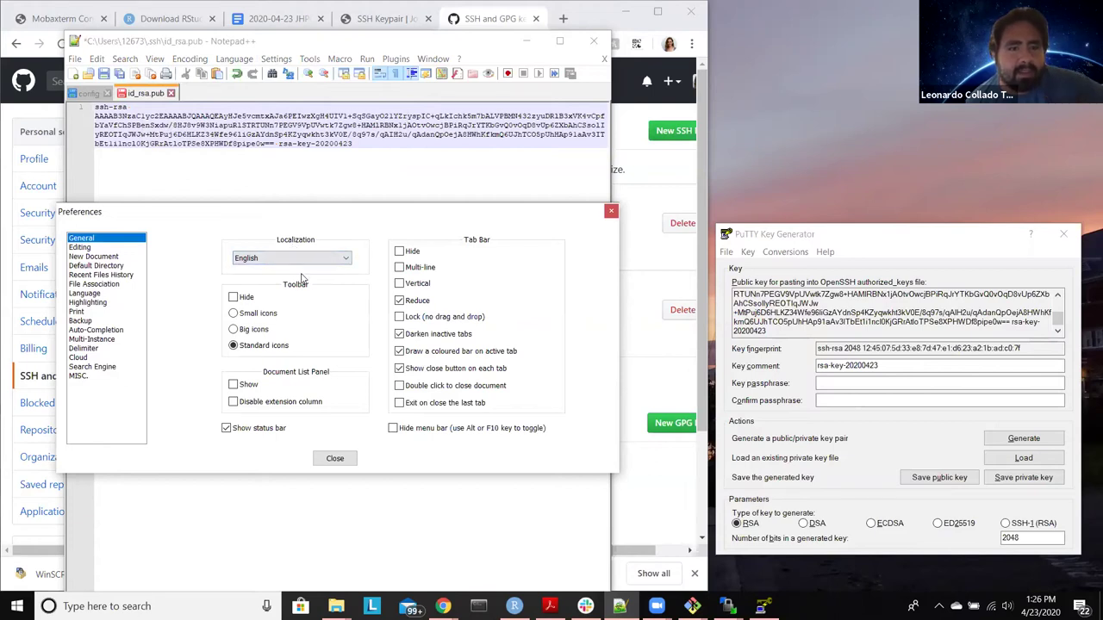
left_click(114, 258)
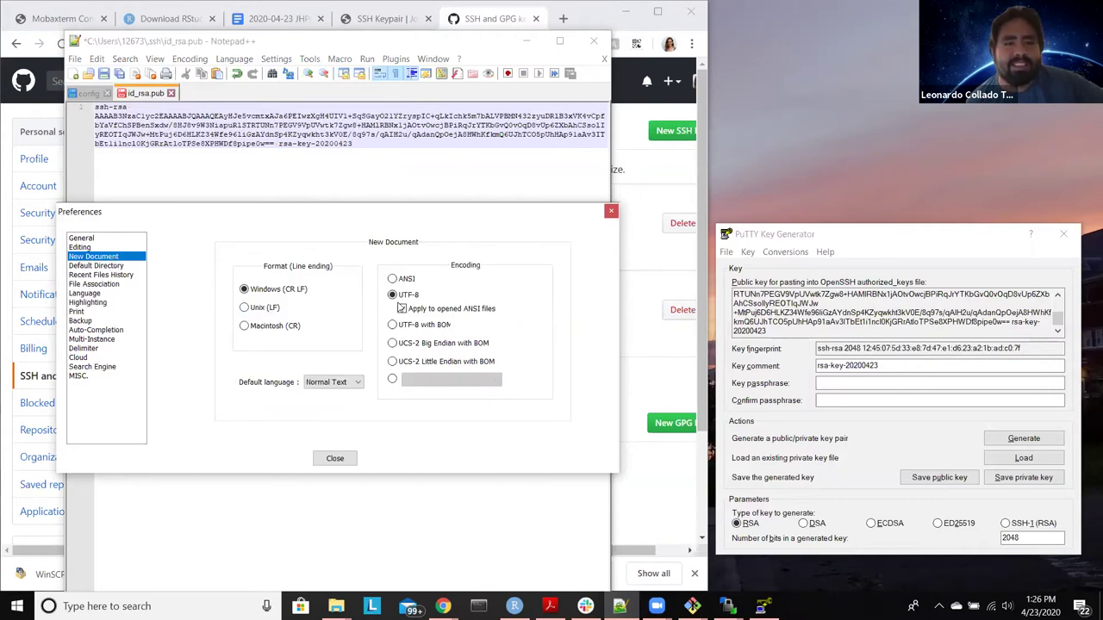
left_click(272, 310)
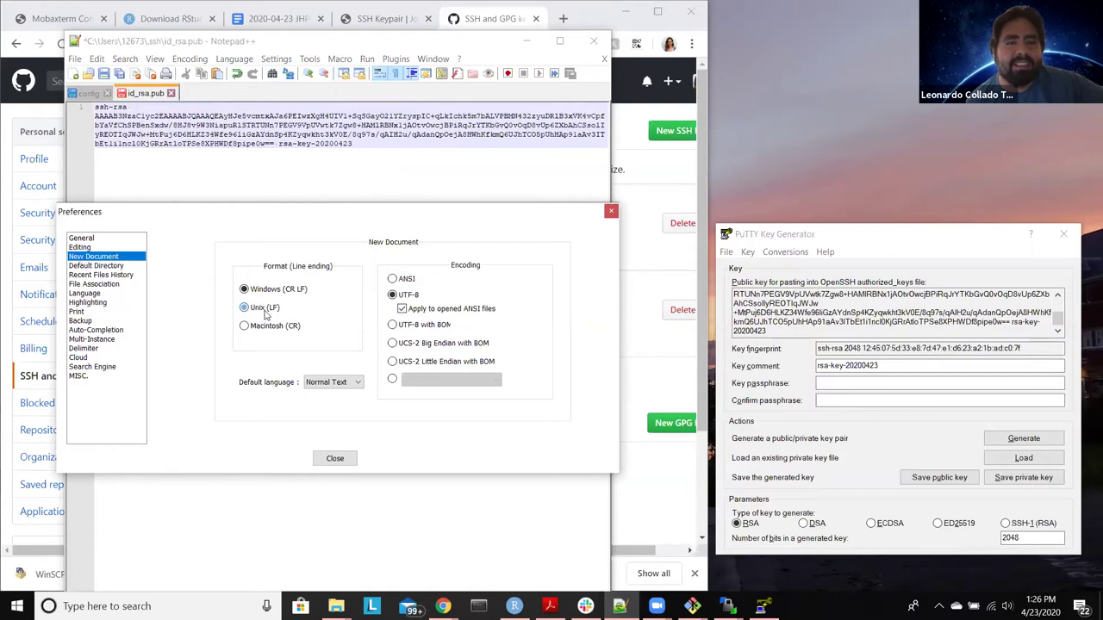
left_click(336, 458)
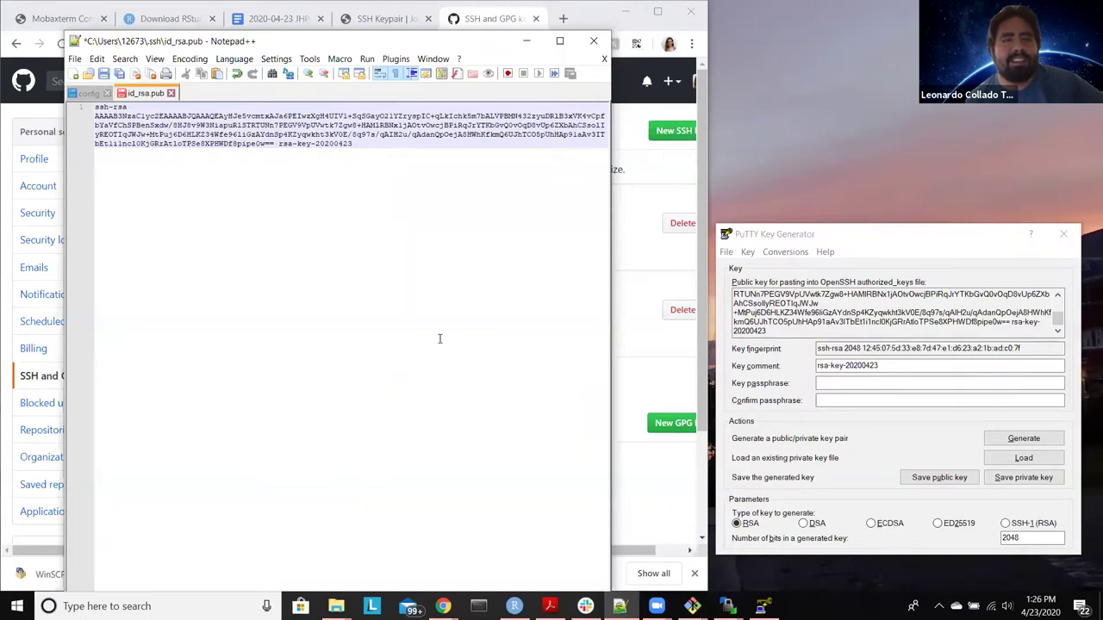
key("Return")
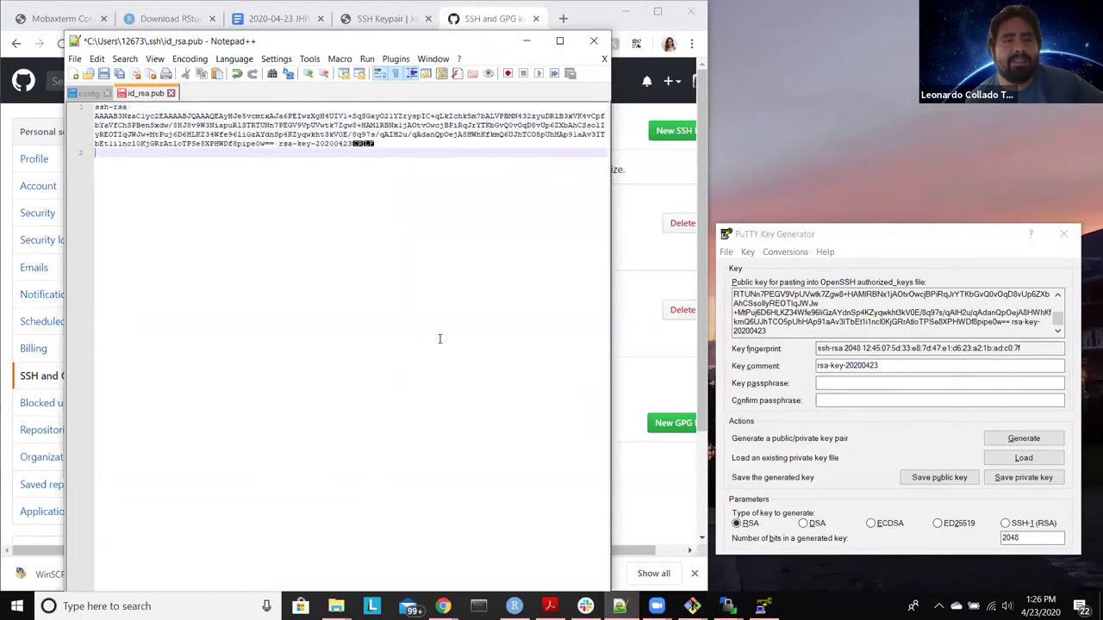
key("BackSpace")
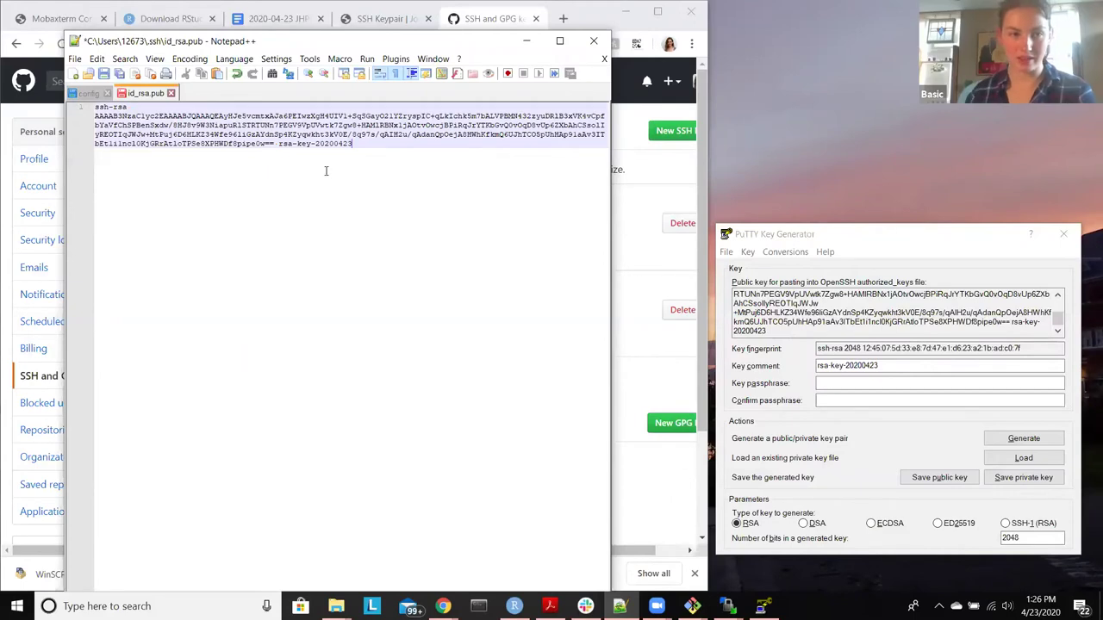
Step: Paste the key into a new tab, then repaste it over id_rsa.pub's contents
double_click(254, 92)
key("ctrl+v")
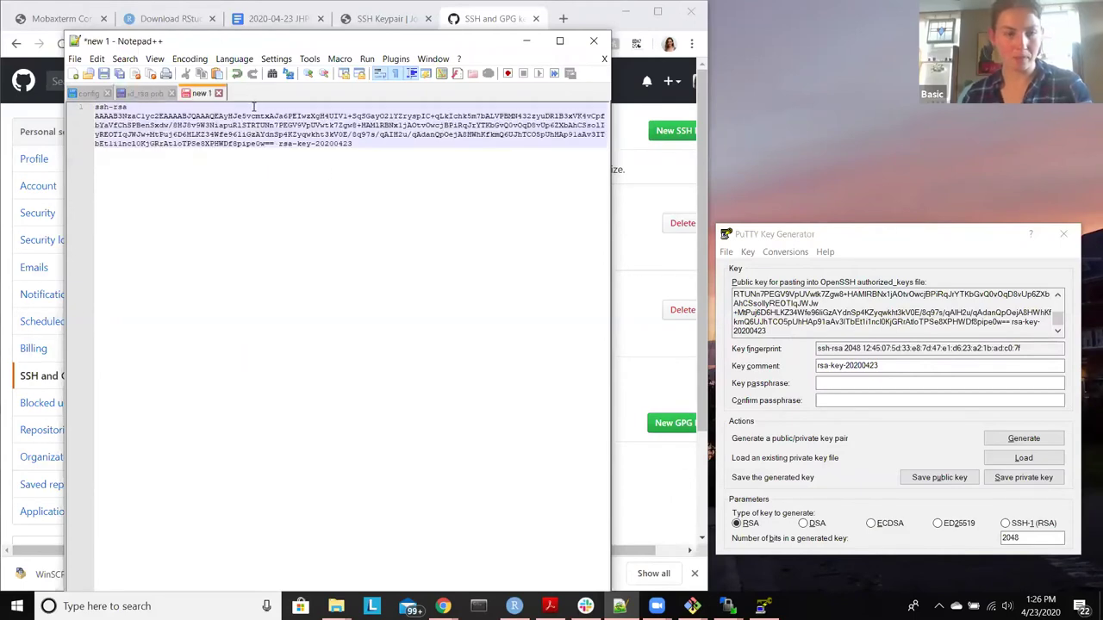
key("Return")
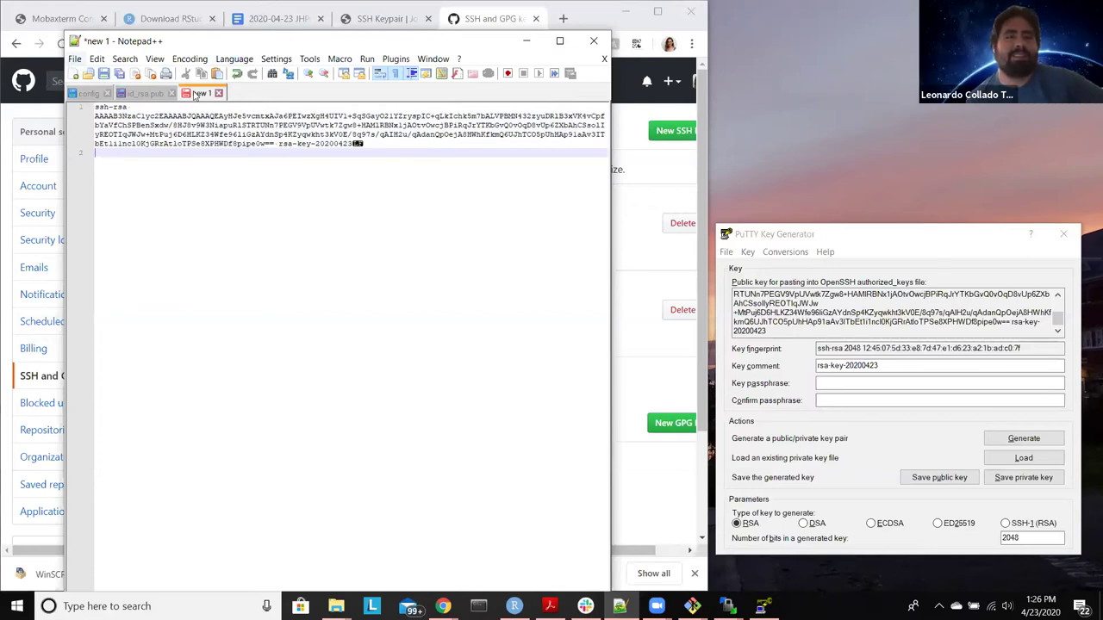
key("ctrl+a")
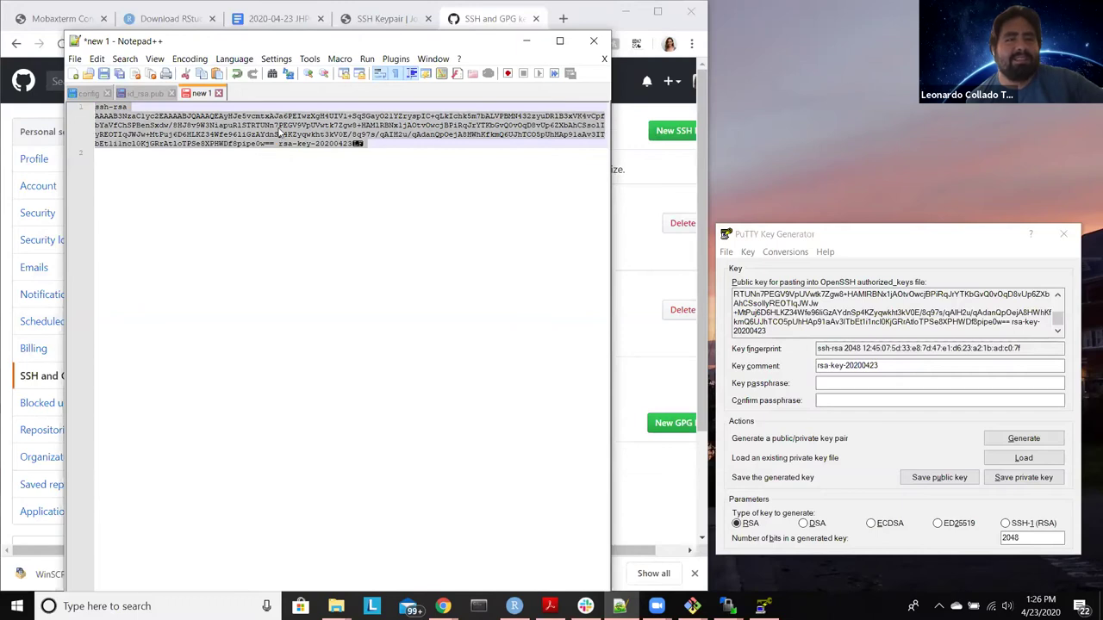
left_click(146, 93)
key("ctrl+a")
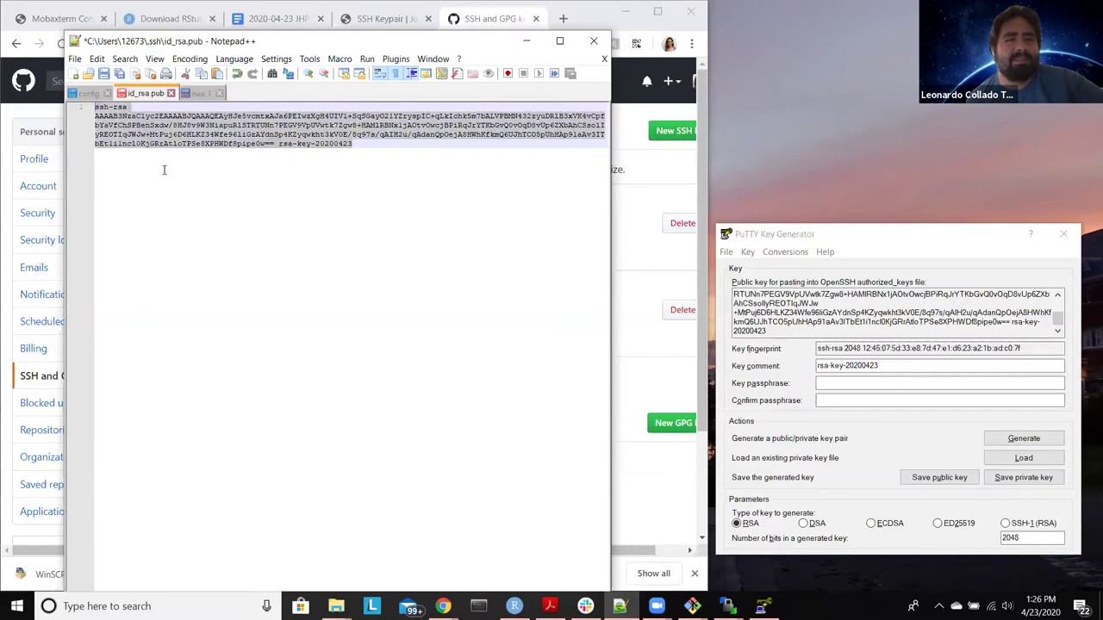
key("ctrl+v")
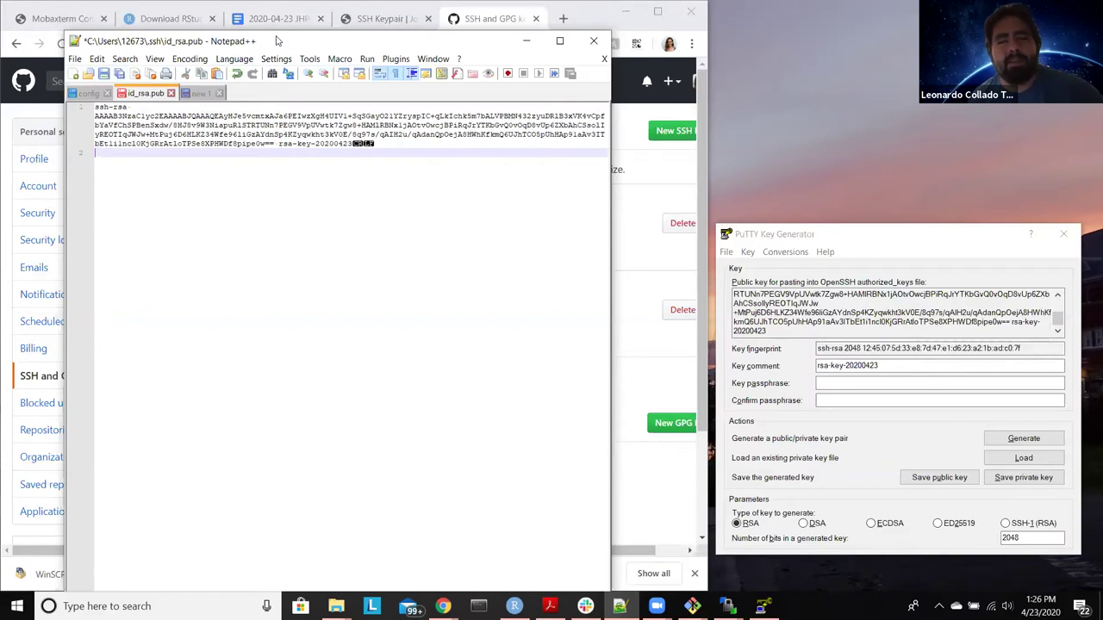
Step: Convert id_rsa.pub to Unix (LF) line endings, save it, and minimise Notepad++
left_click_drag(276, 13, 295, 32)
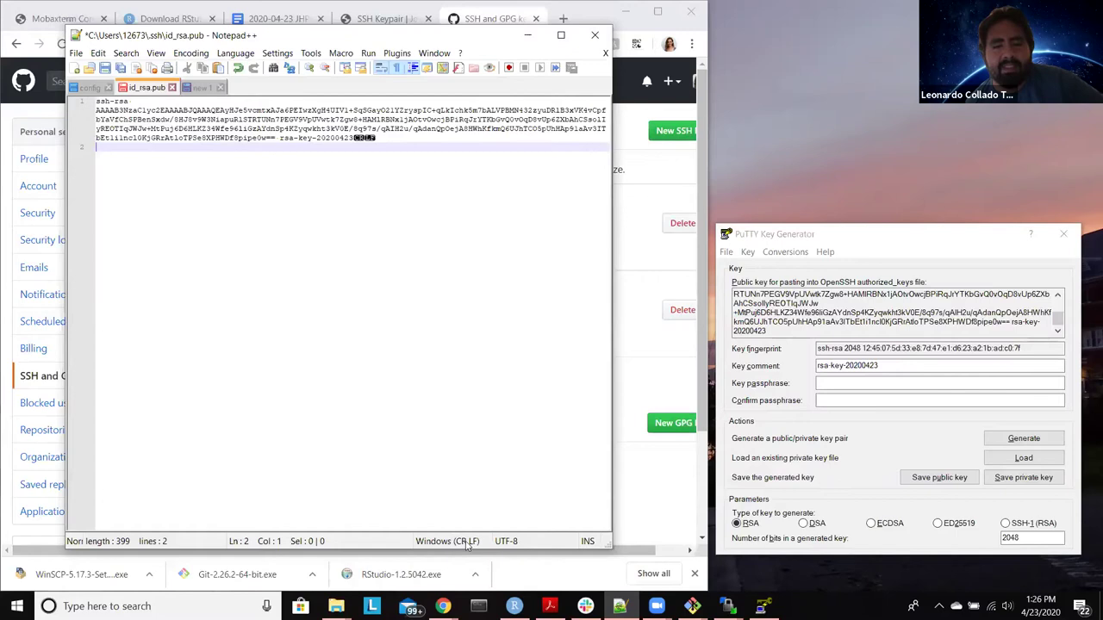
right_click(470, 546)
left_click(468, 564)
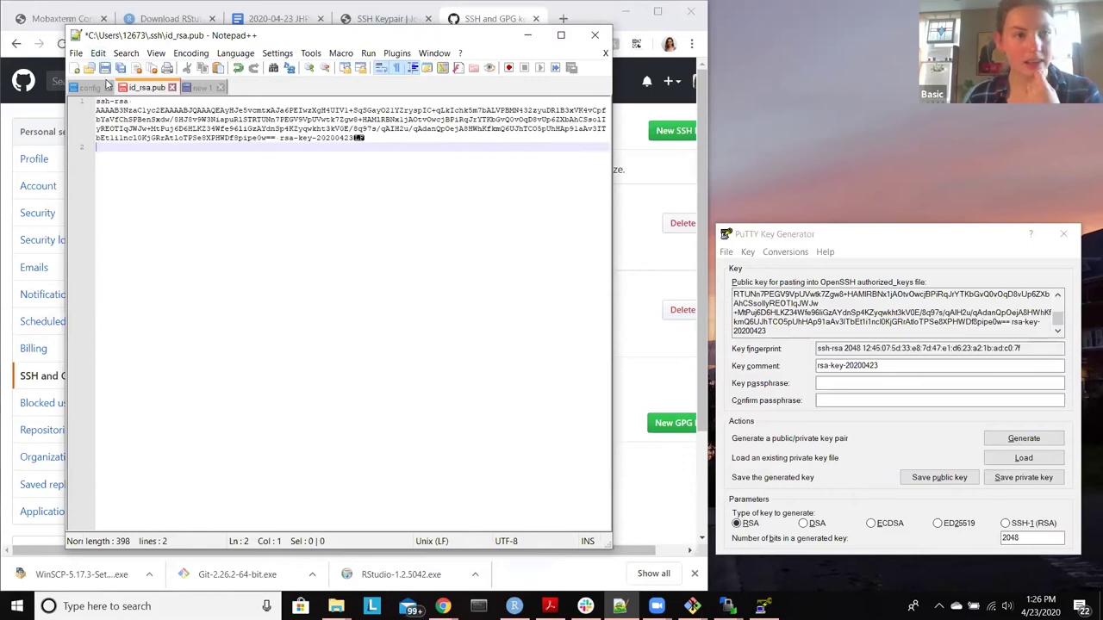
left_click(104, 68)
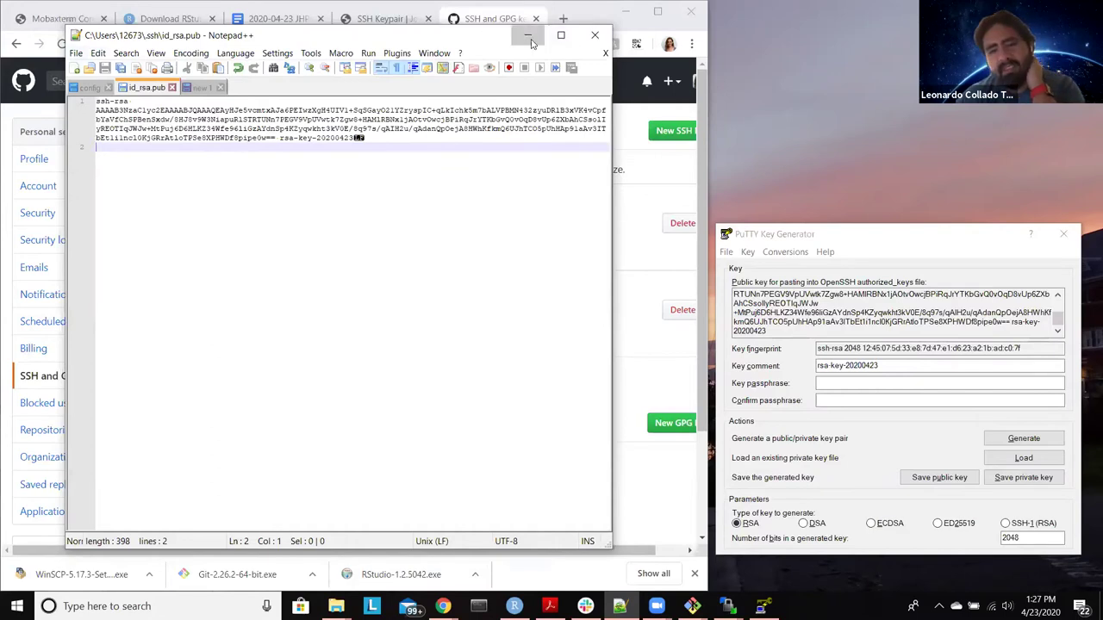
left_click(527, 35)
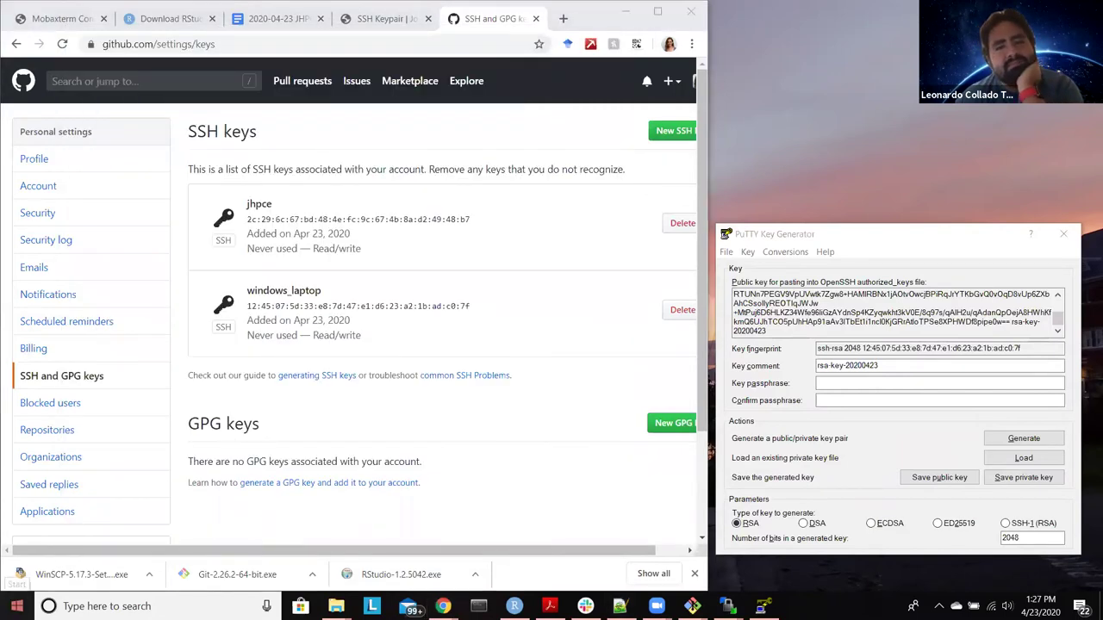
Step: Launch Git Bash and run ssh j to log in to the JHPCE cluster
key("super")
type("gitbas")
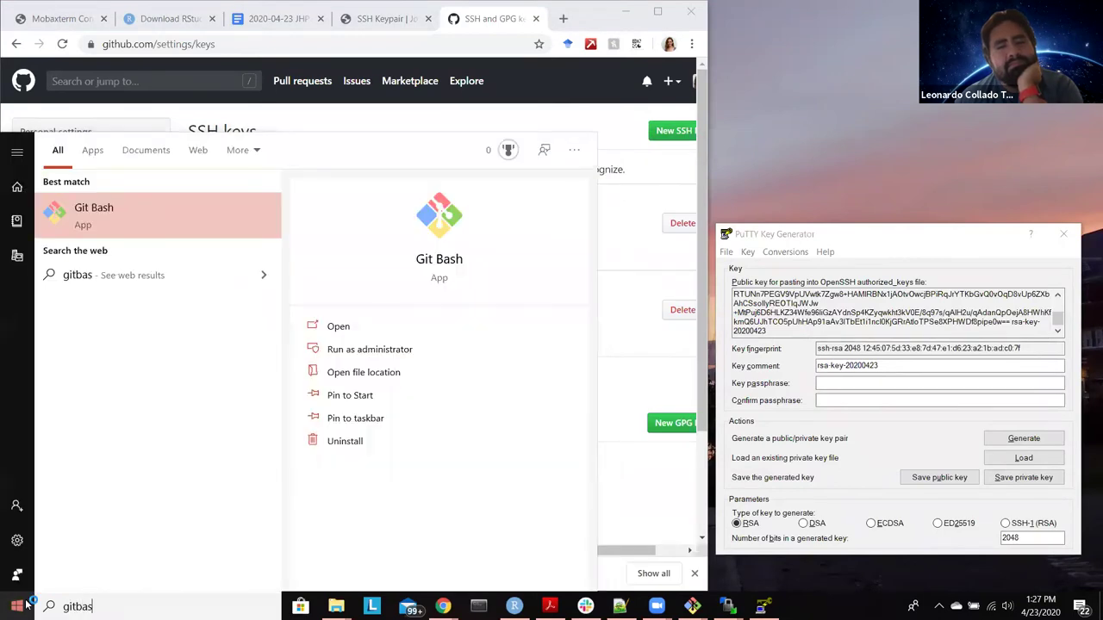
key("Return")
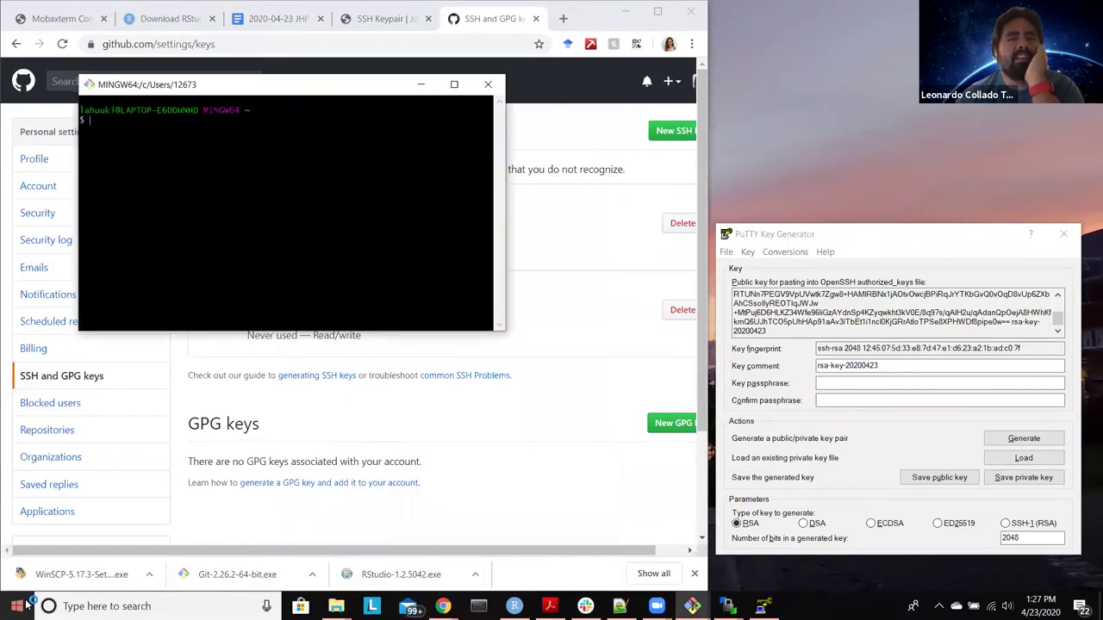
type("ssh j")
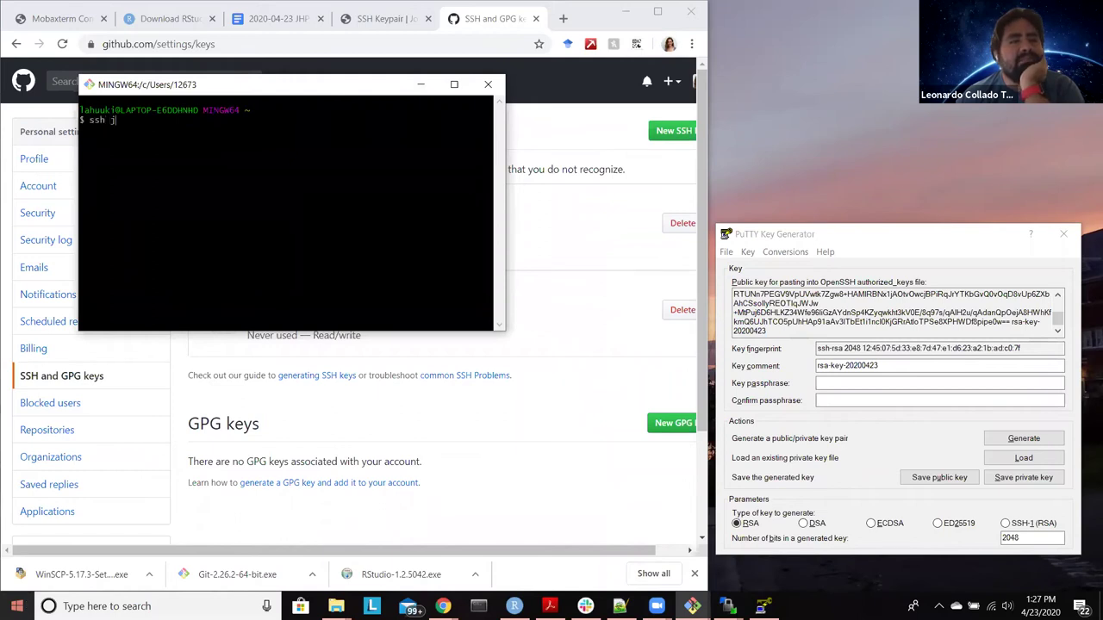
key("Return")
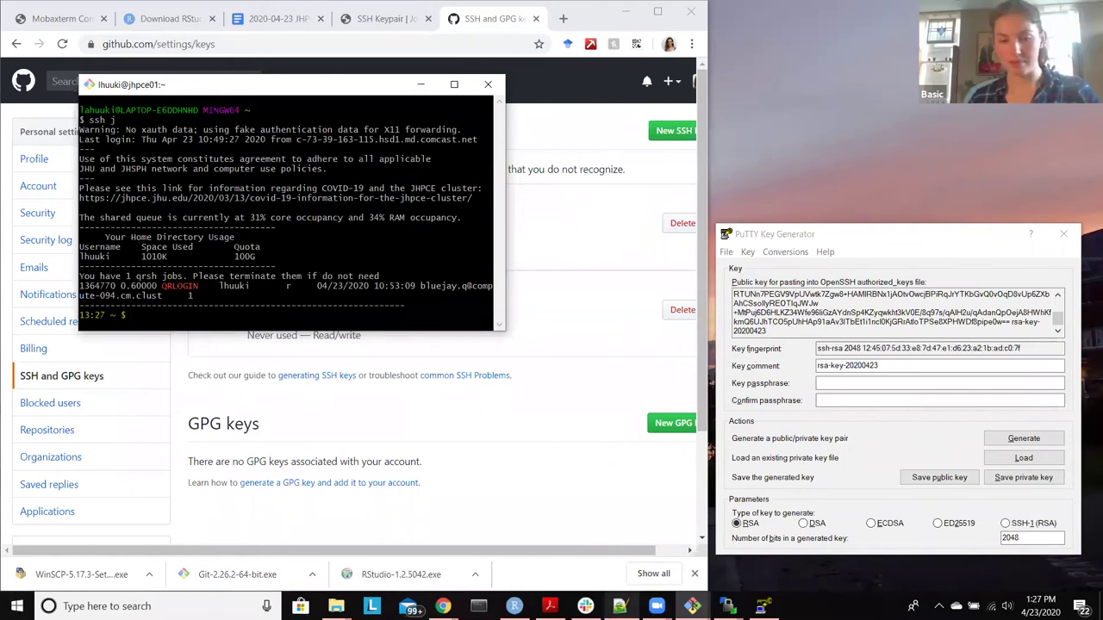
Step: Move the id_rsa.pub Notepad++ window off the terminal and minimize it
mouse_move(621, 607)
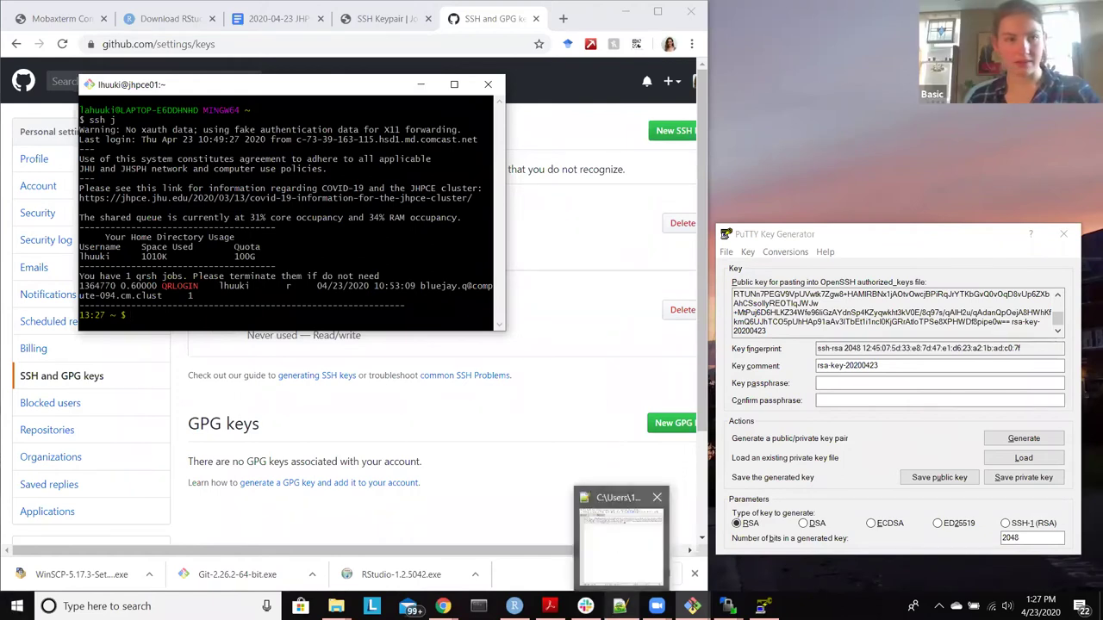
left_click(608, 533)
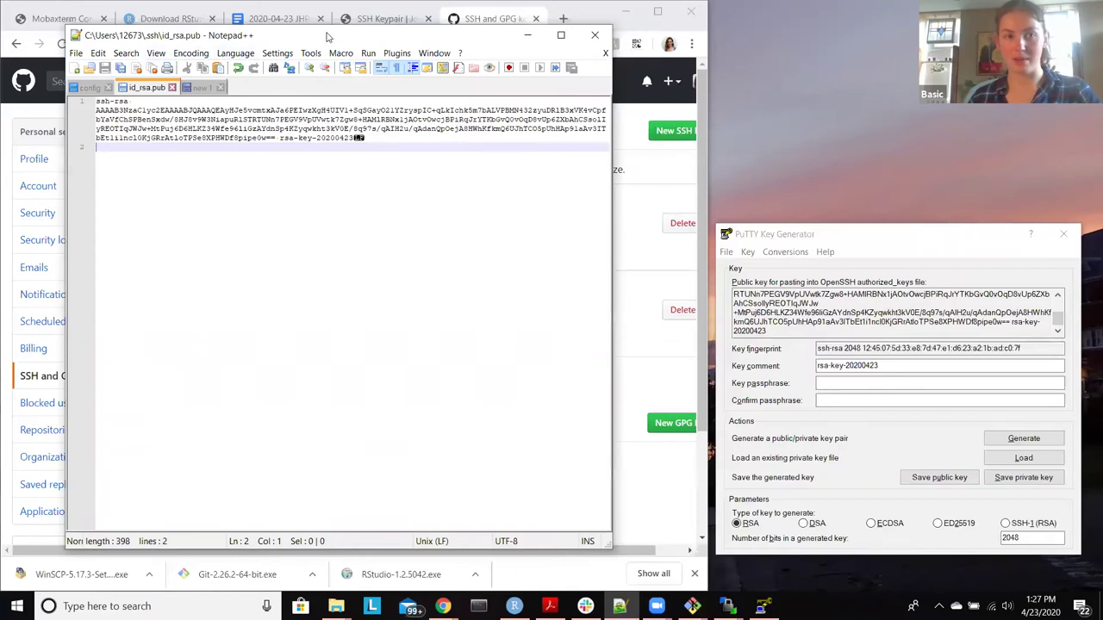
left_click_drag(333, 37, 621, 52)
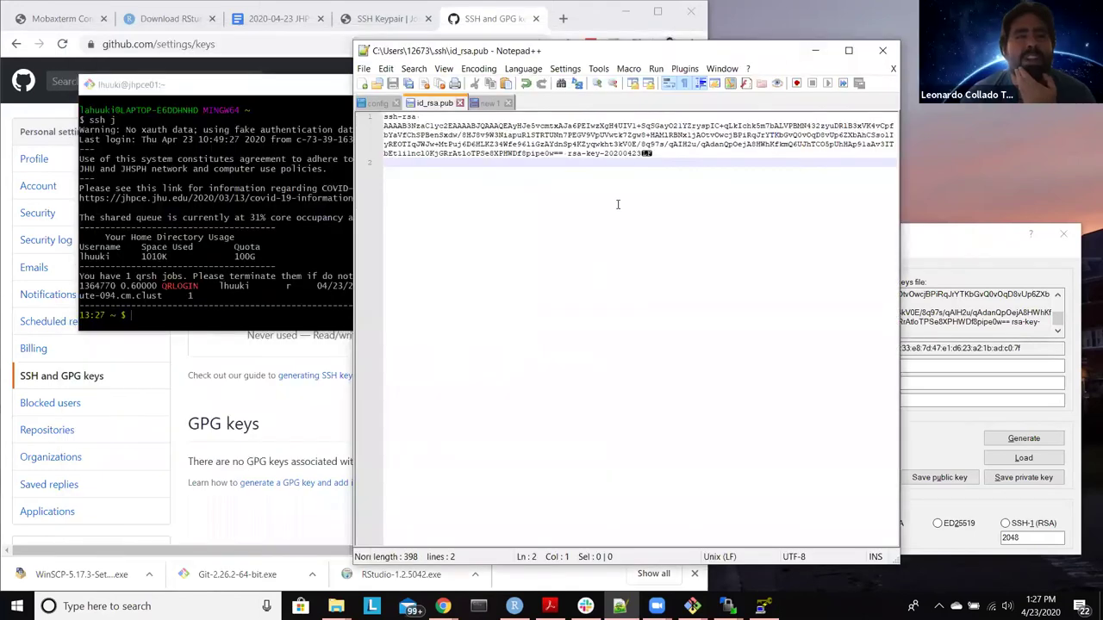
left_click(816, 51)
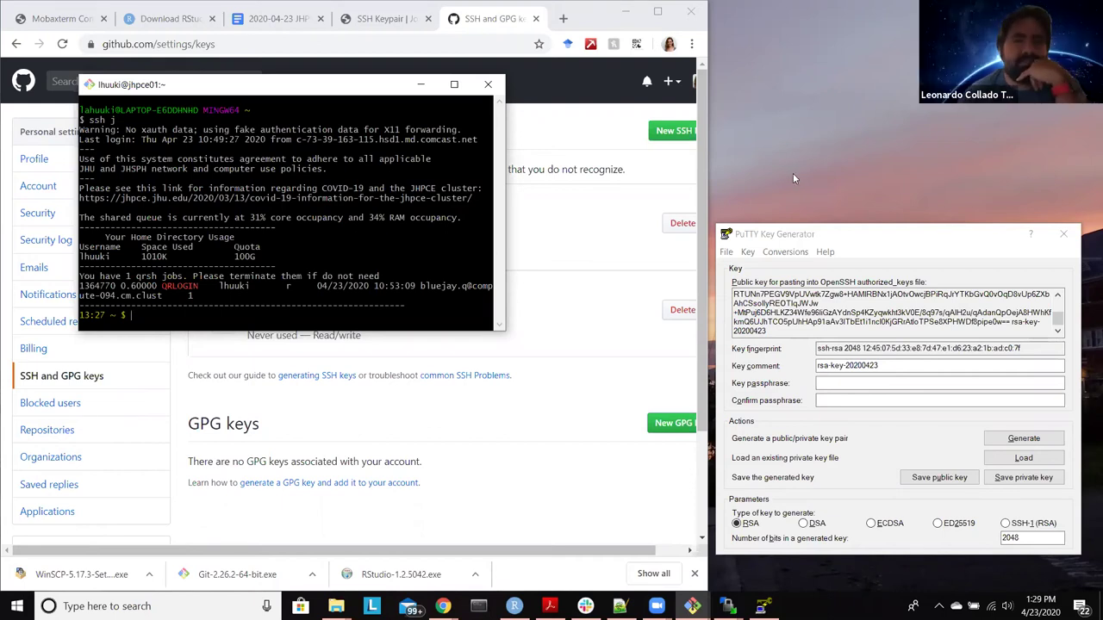
Step: Minimize the browser, close the cluster terminal despite its running ssh, and close PuTTY Key Generator
left_click(651, 41)
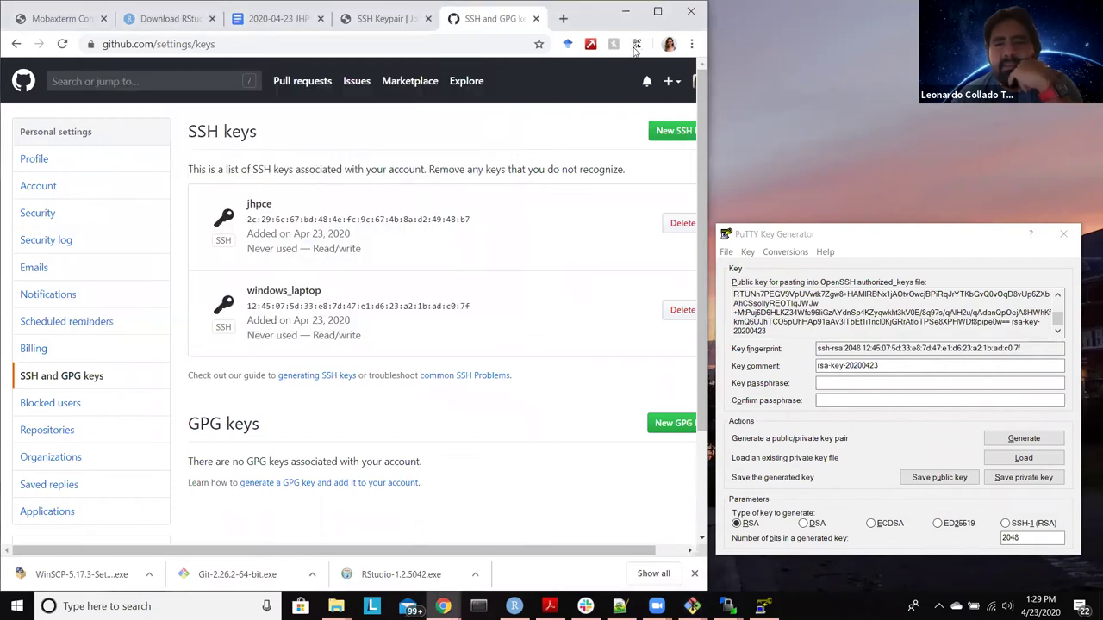
left_click(626, 11)
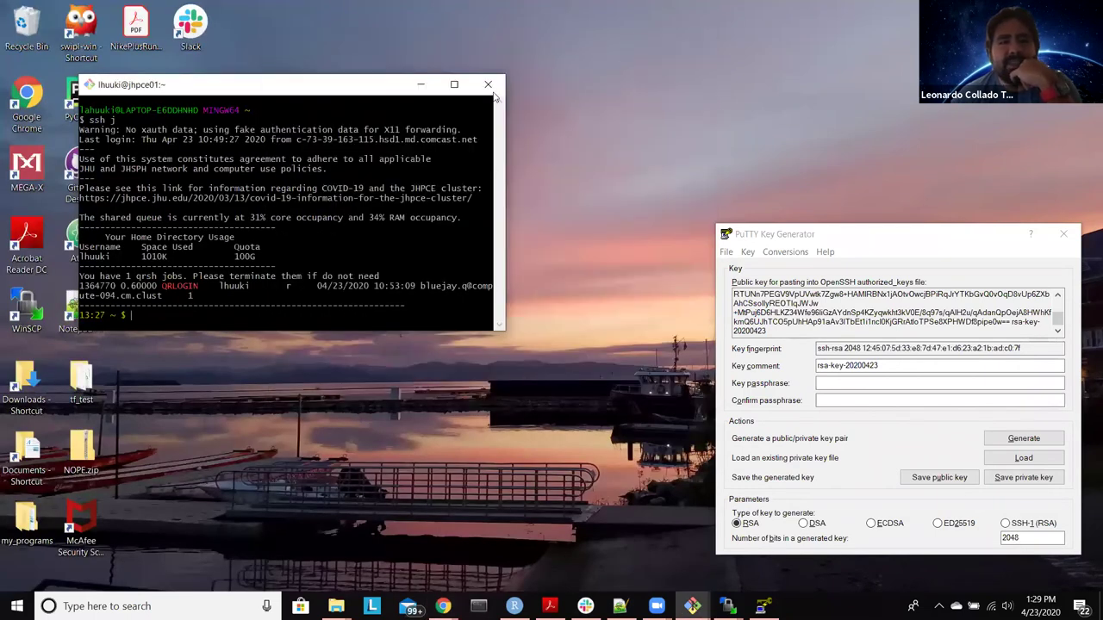
left_click(496, 90)
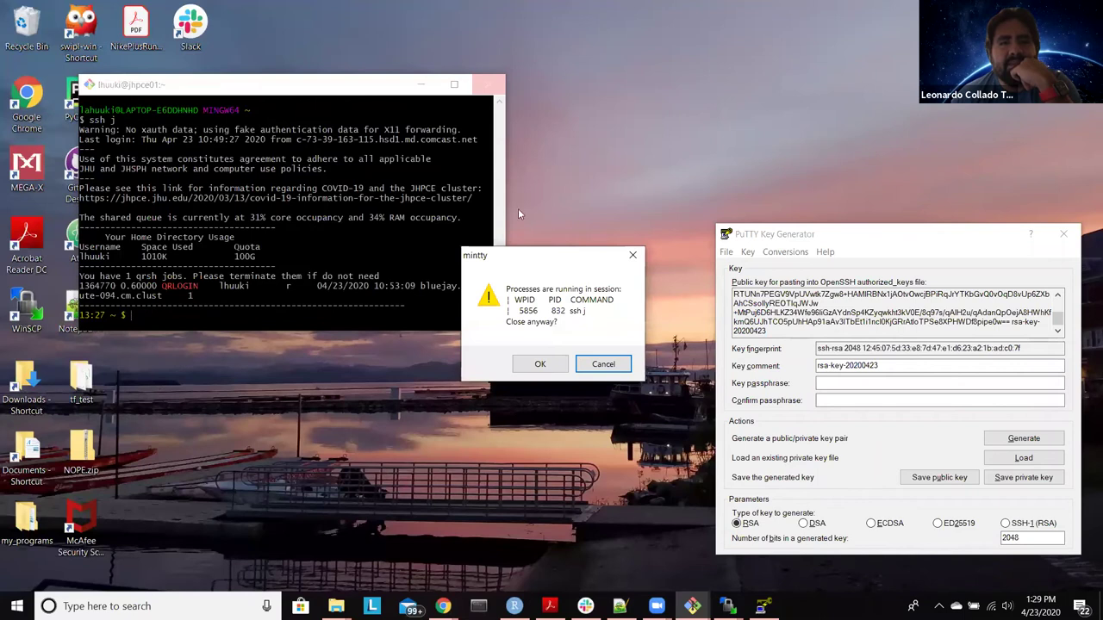
left_click(542, 365)
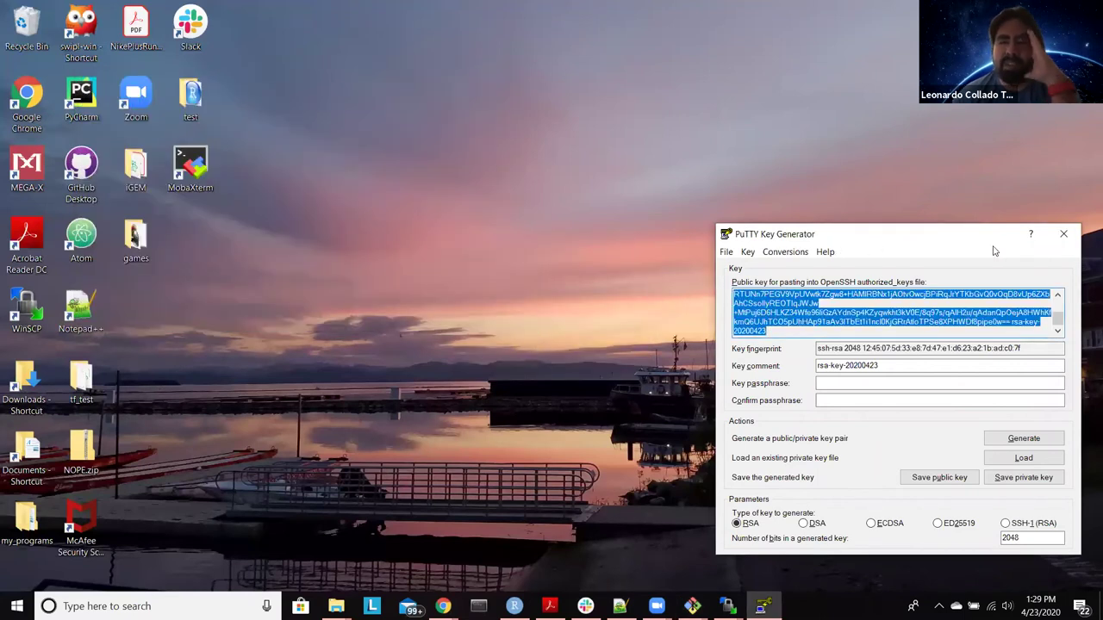
left_click(1064, 234)
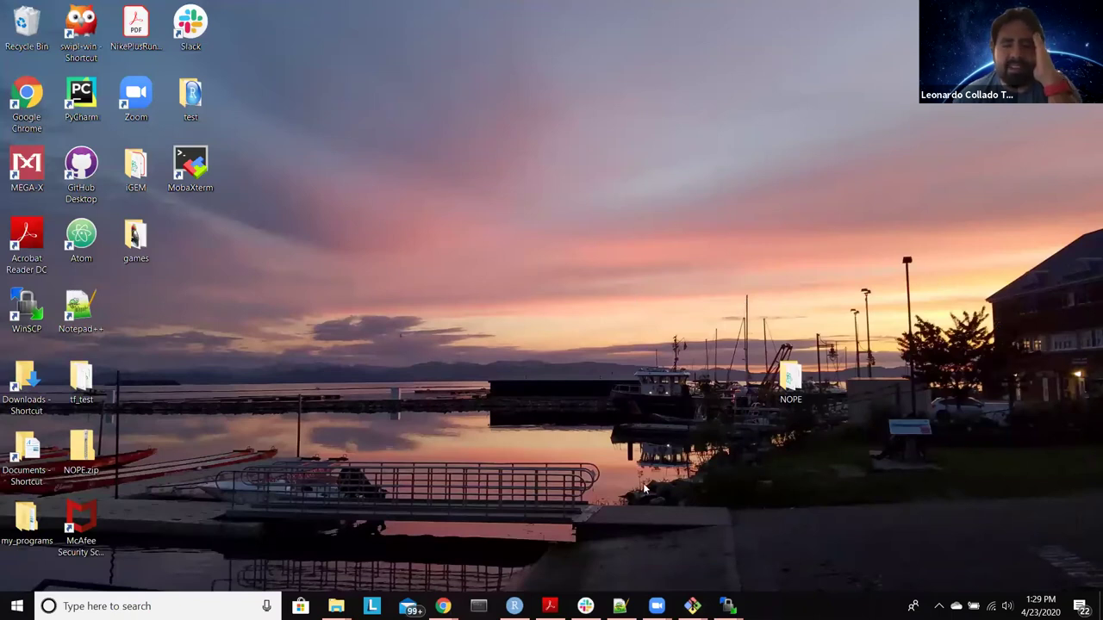
Step: Close WinSCP, terminating the jhpce session and accepting the deleted reproducibility.R prompt
mouse_move(728, 606)
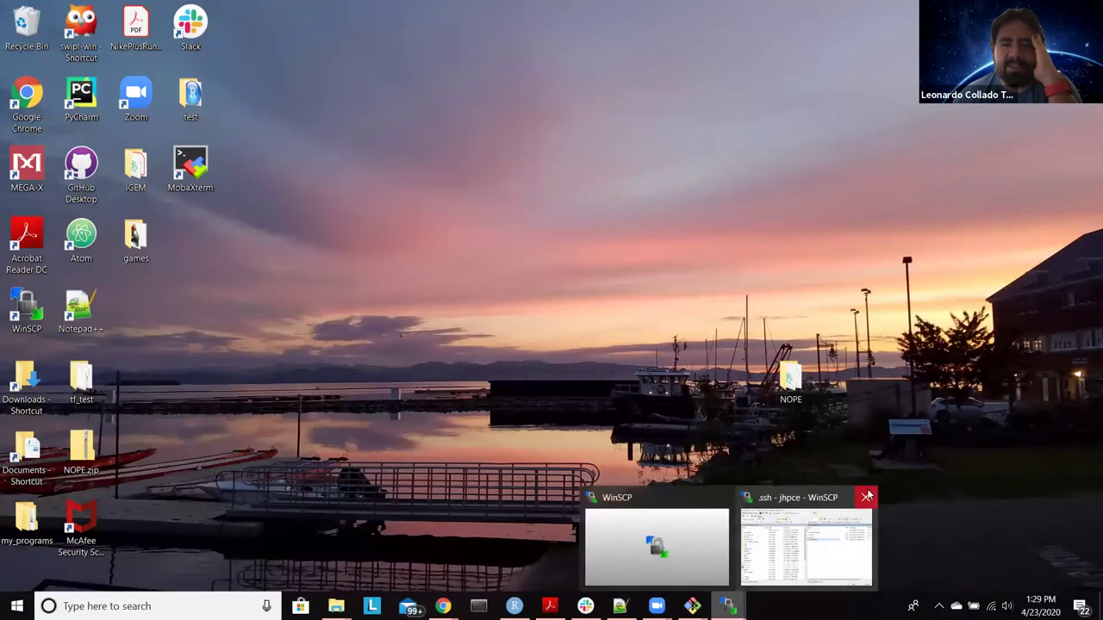
left_click(866, 498)
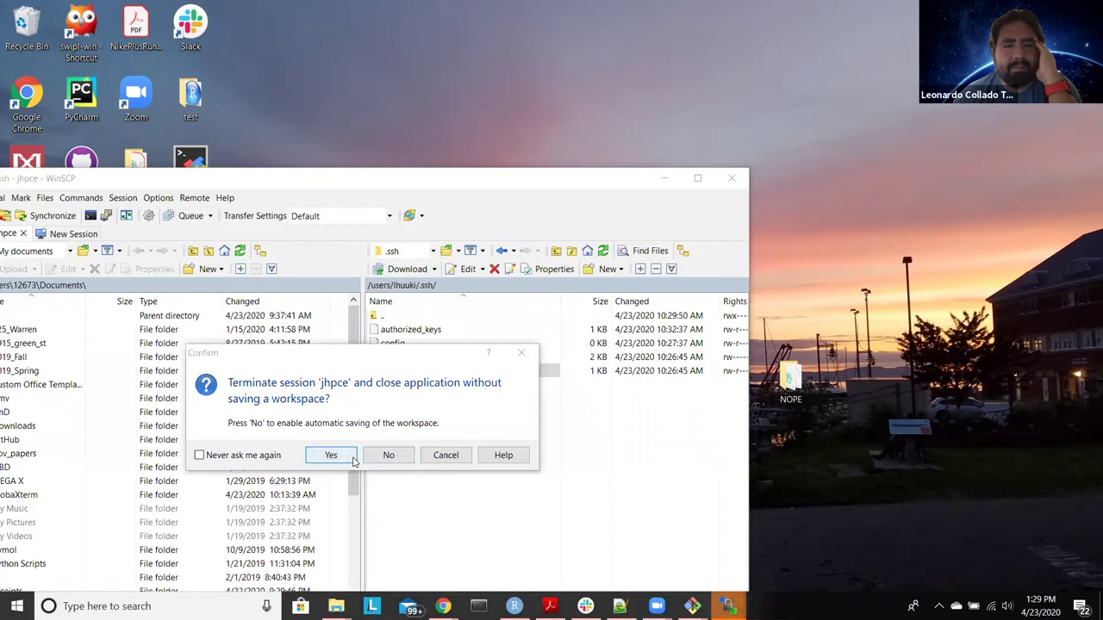
left_click(329, 456)
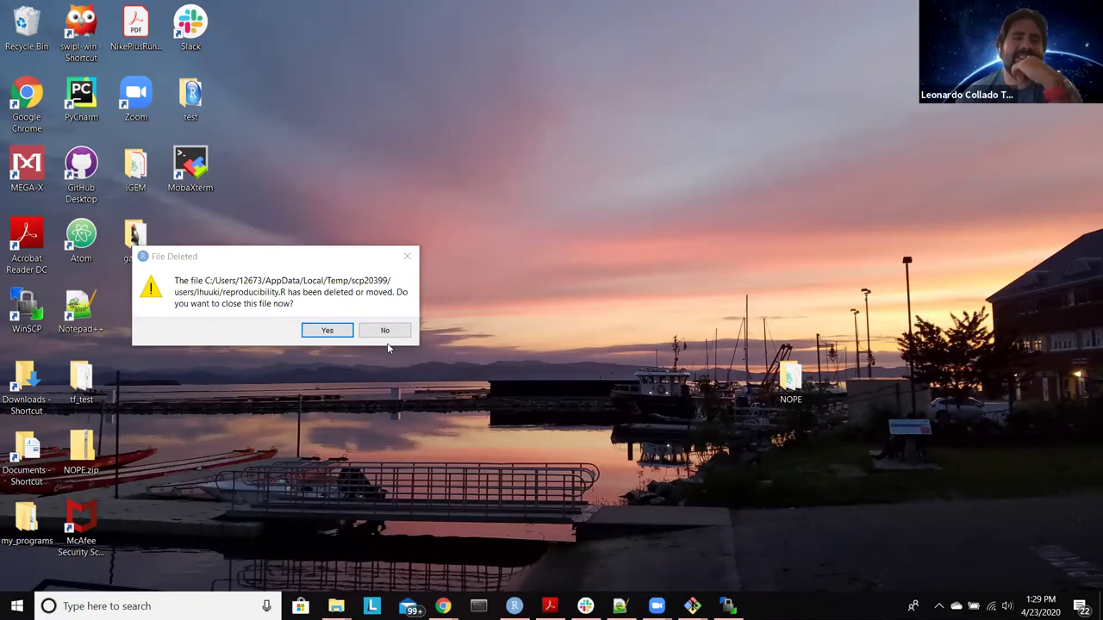
left_click(325, 332)
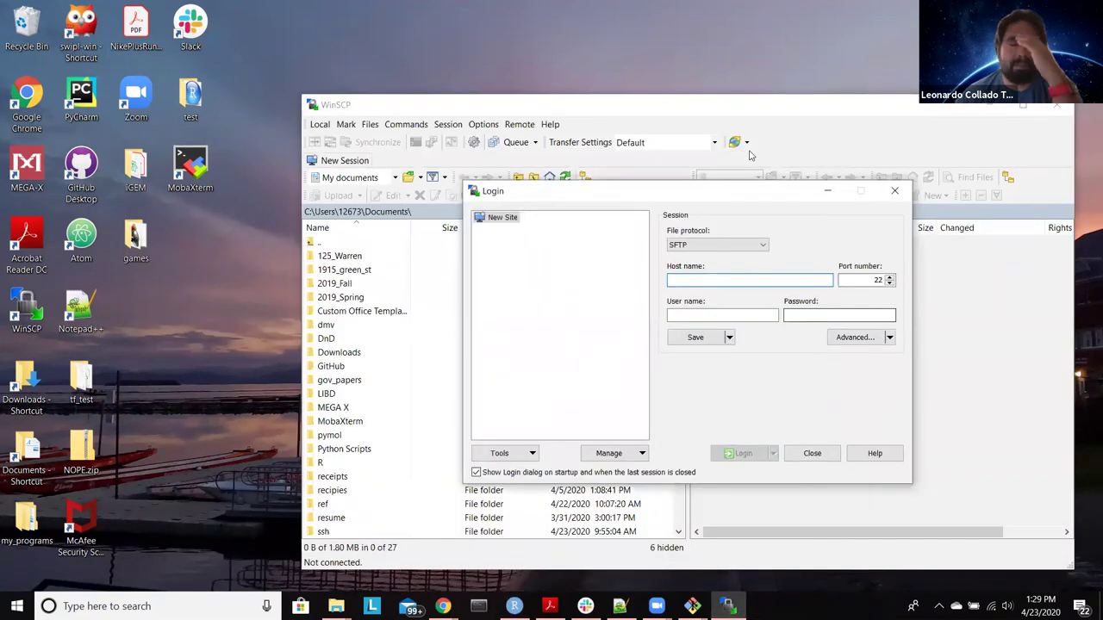
left_click(816, 457)
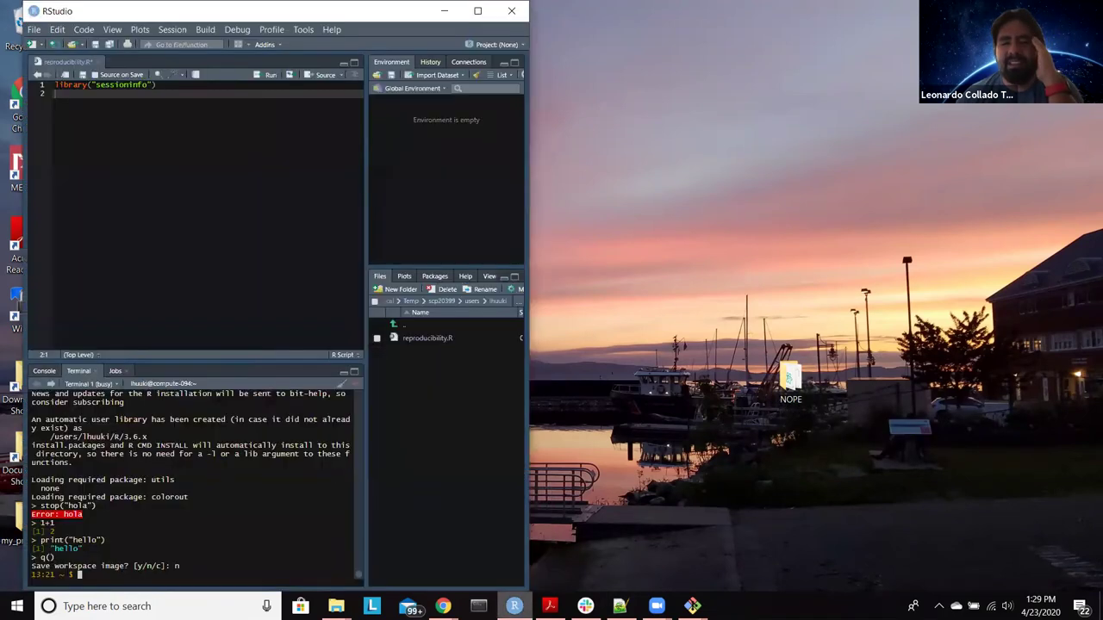
Step: Quit RStudio, confirming the busy R session
left_click(514, 606)
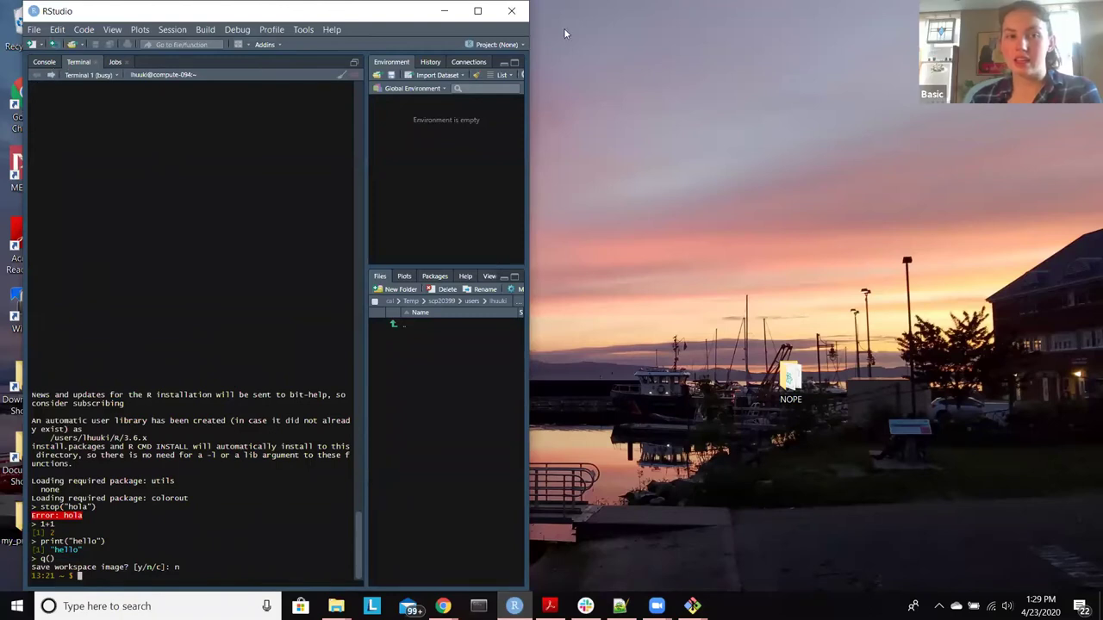
left_click_drag(483, 10, 428, 77)
left_click(456, 77)
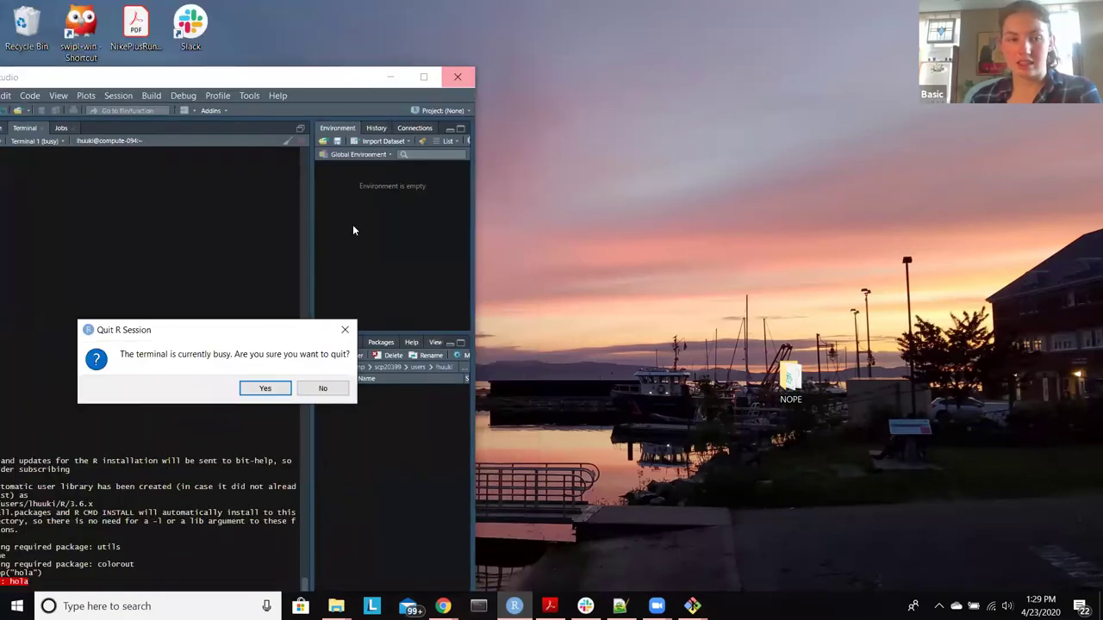
left_click(274, 389)
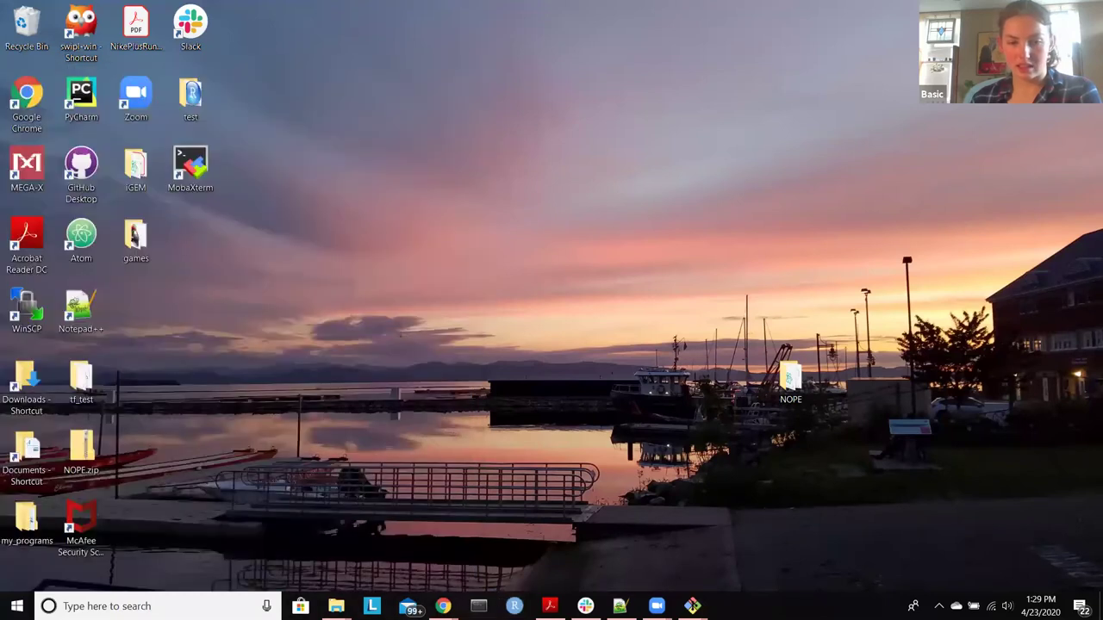
Step: Close the local and cluster-connected Git Bash windows, confirming despite the running ssh
mouse_move(693, 606)
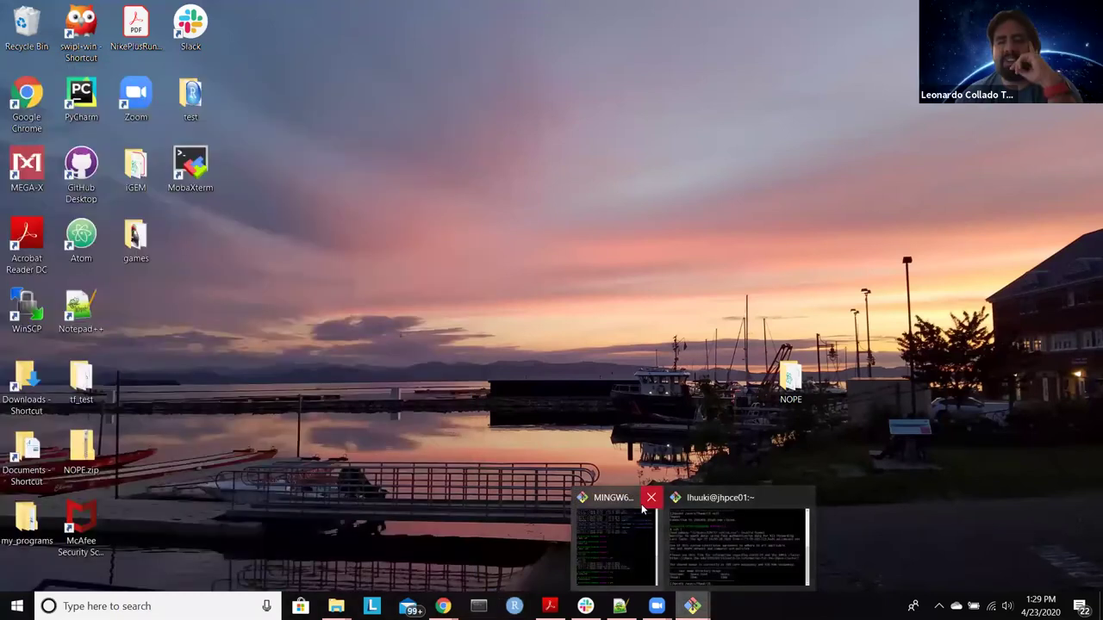
mouse_move(648, 498)
left_click(650, 498)
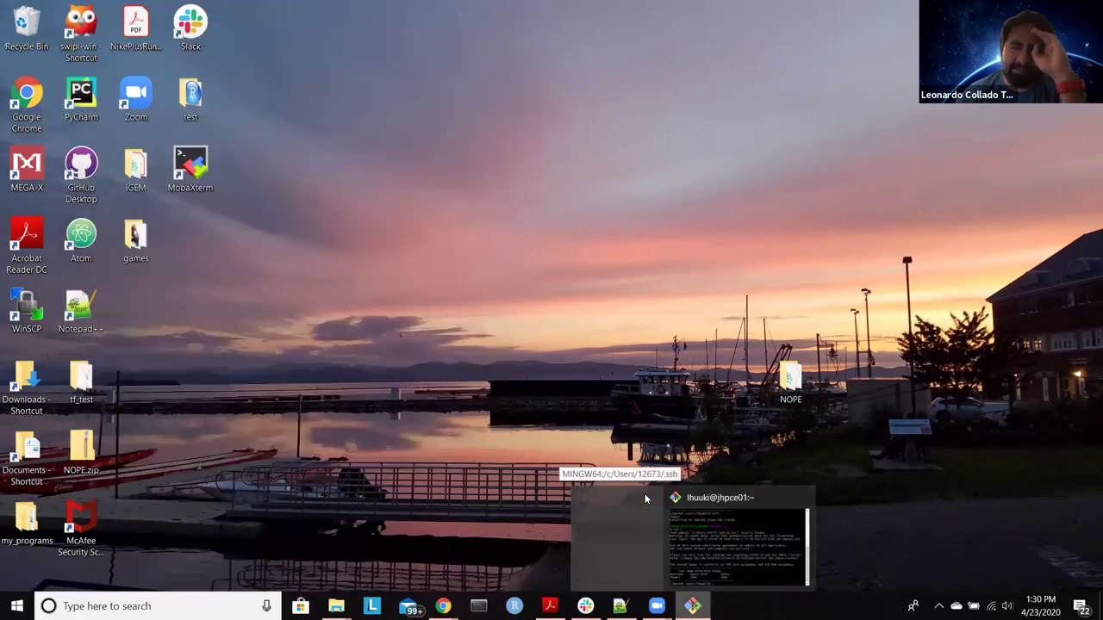
left_click(756, 497)
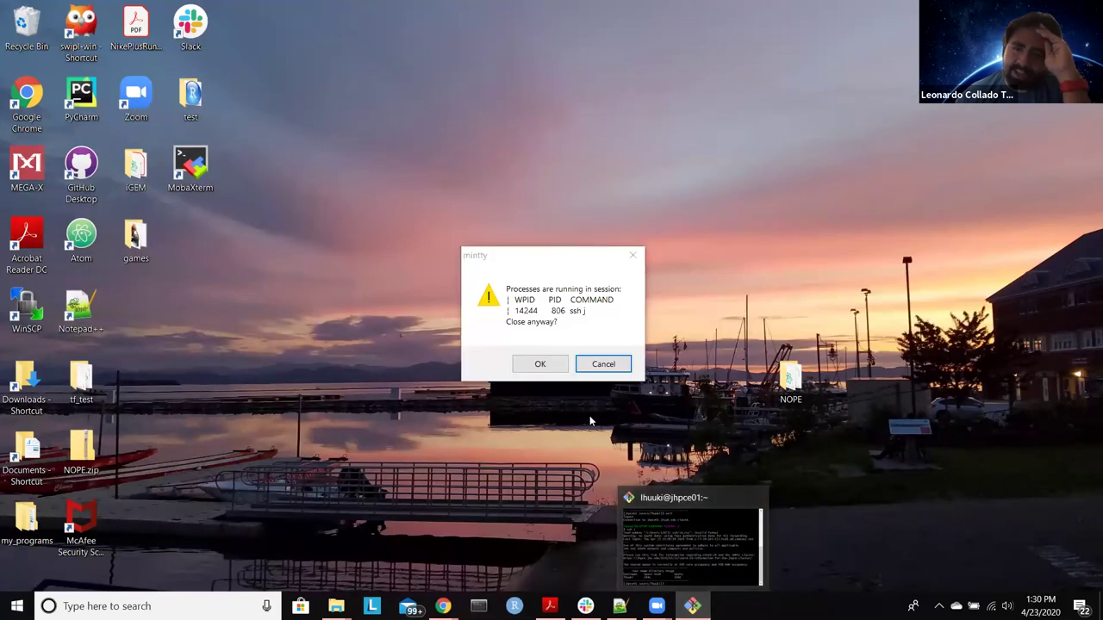
left_click(552, 366)
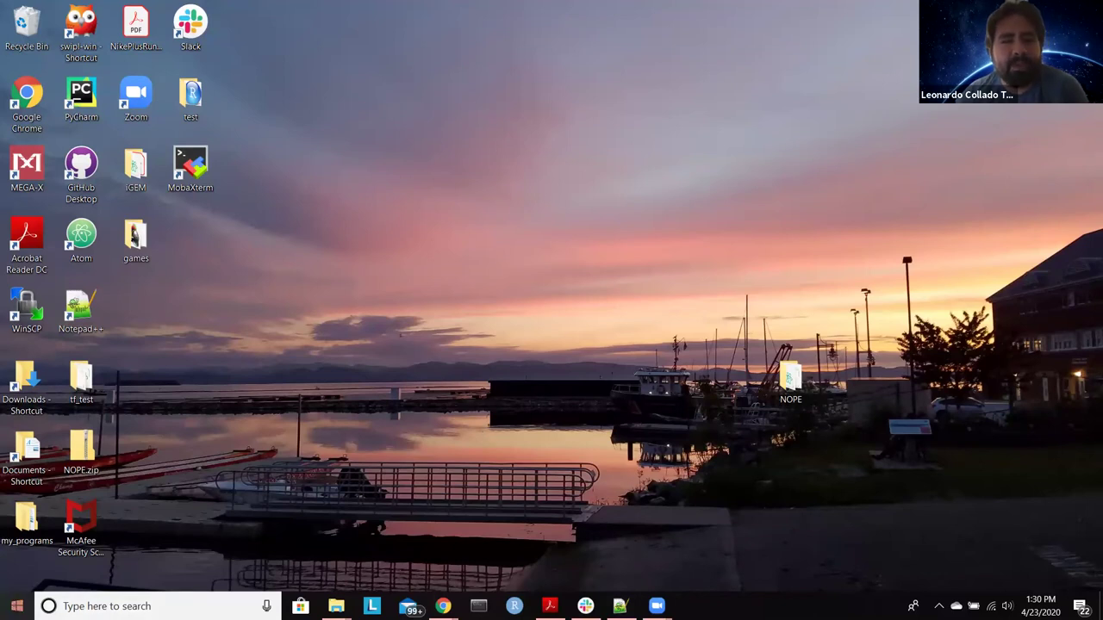
Step: Launch WinSCP, delete its old temporary folders, and log in to the saved jhpce site
left_click(17, 606)
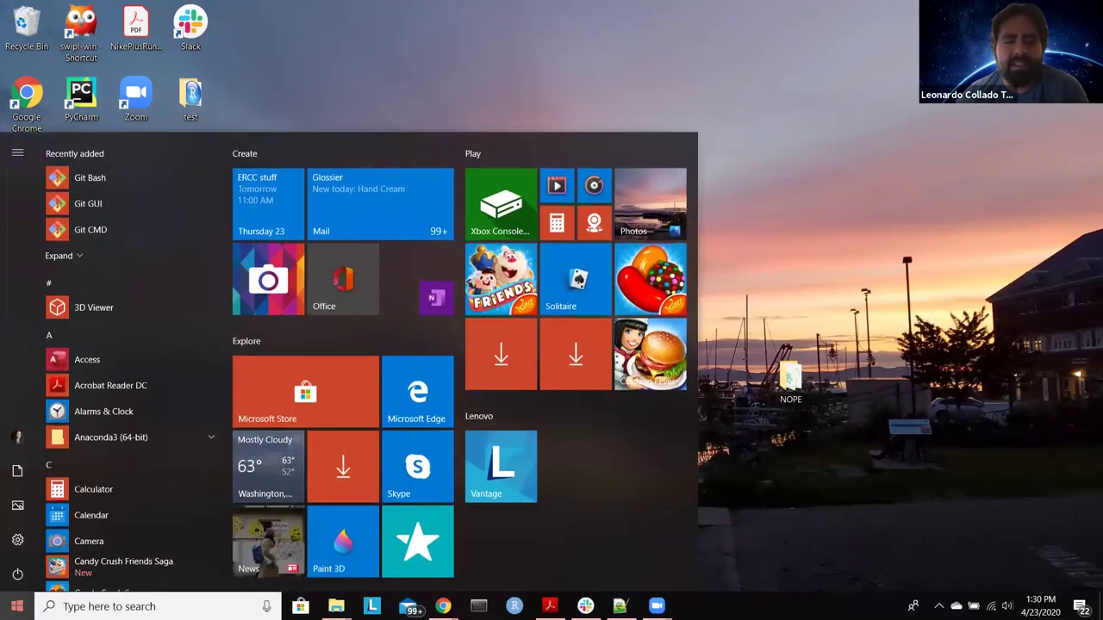
type("win")
key("Return")
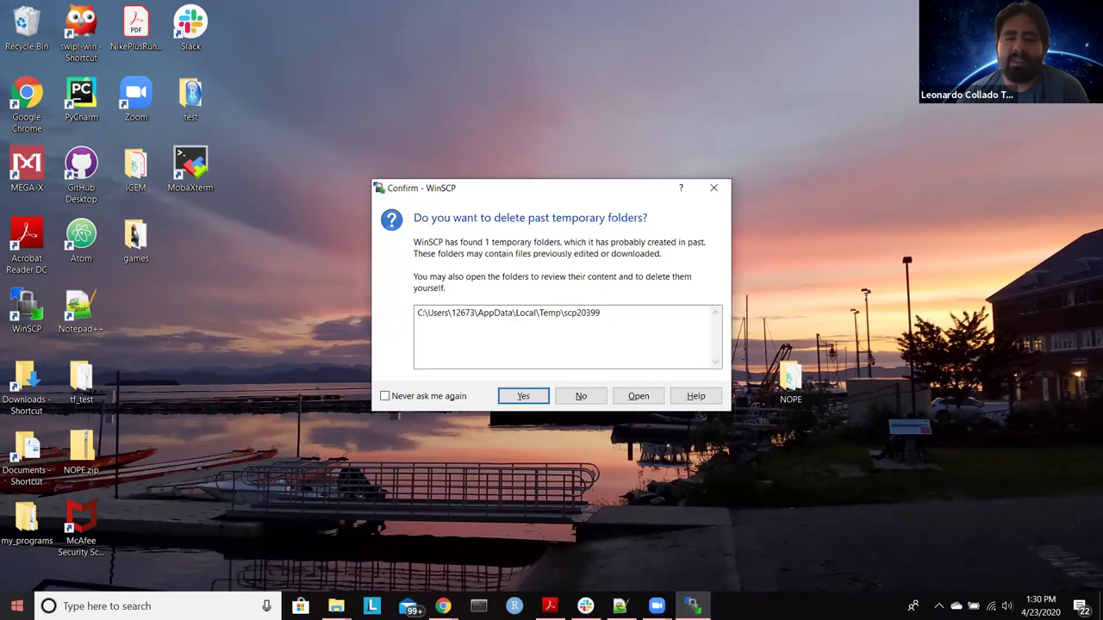
right_click(692, 606)
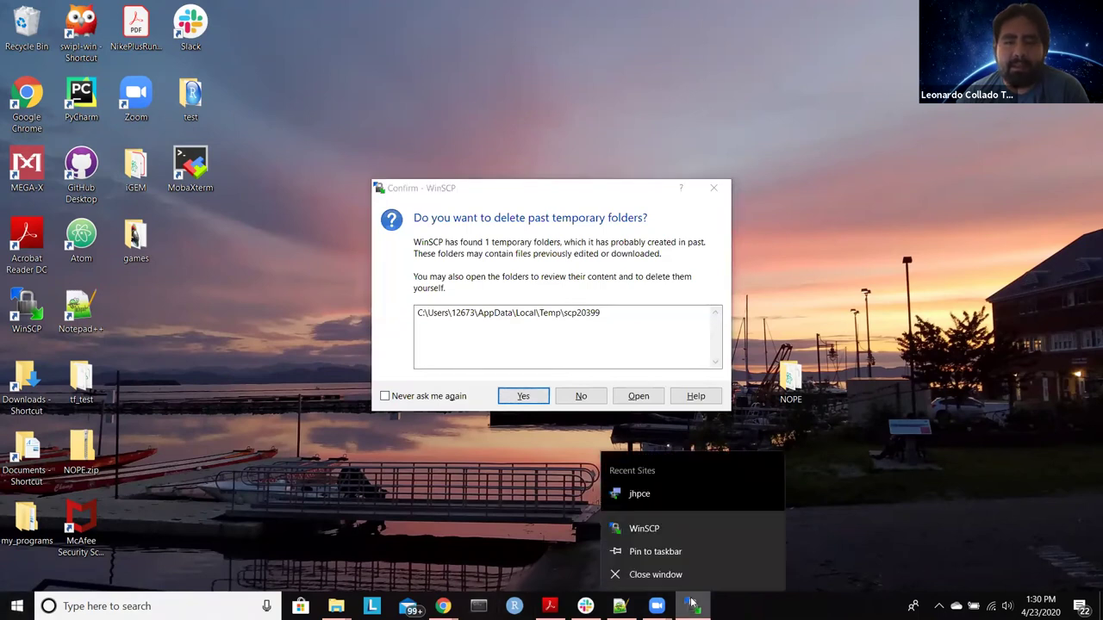
left_click(567, 512)
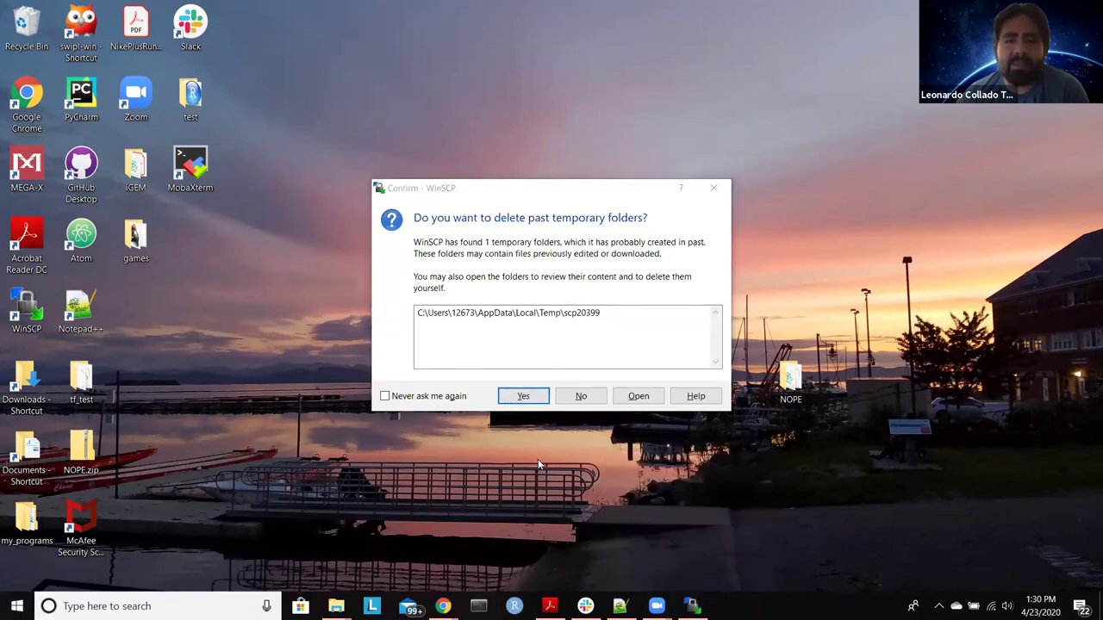
left_click(523, 397)
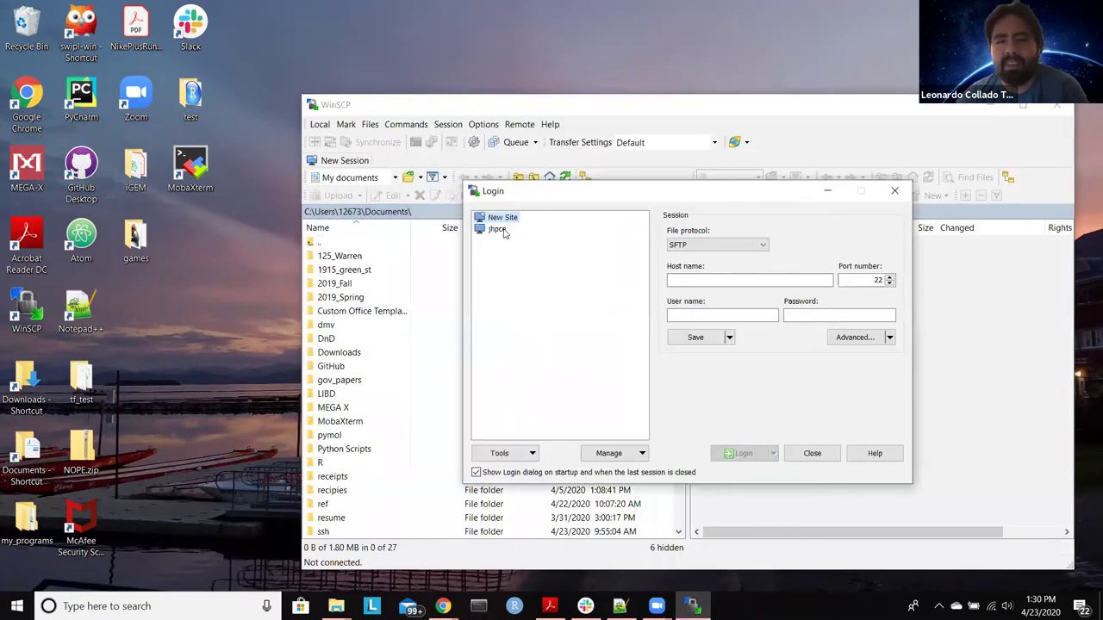
left_click(498, 229)
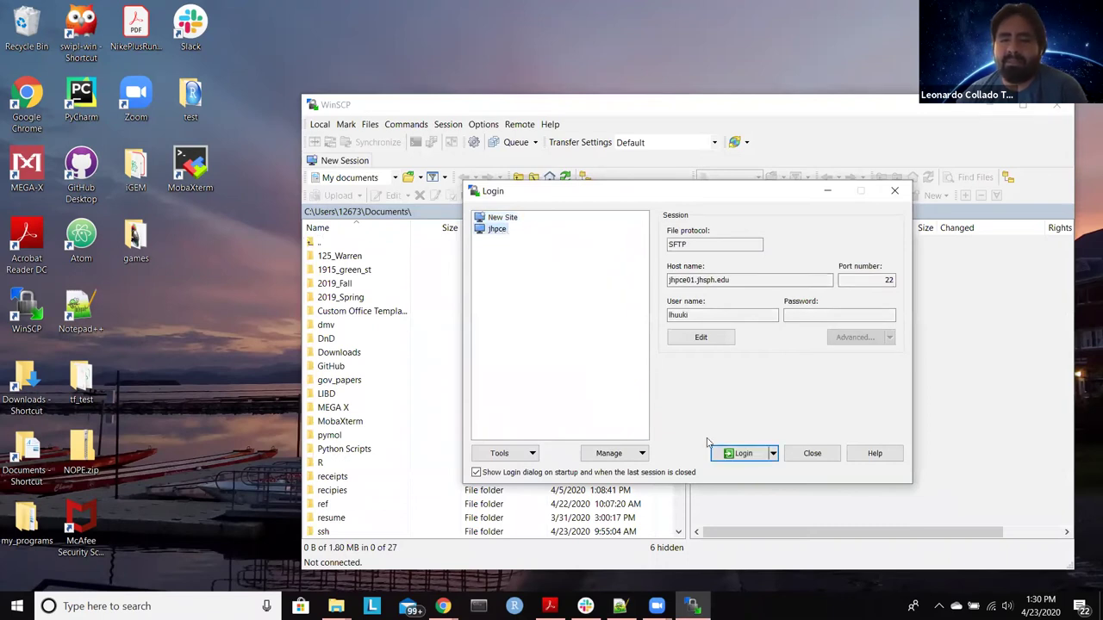
left_click(735, 453)
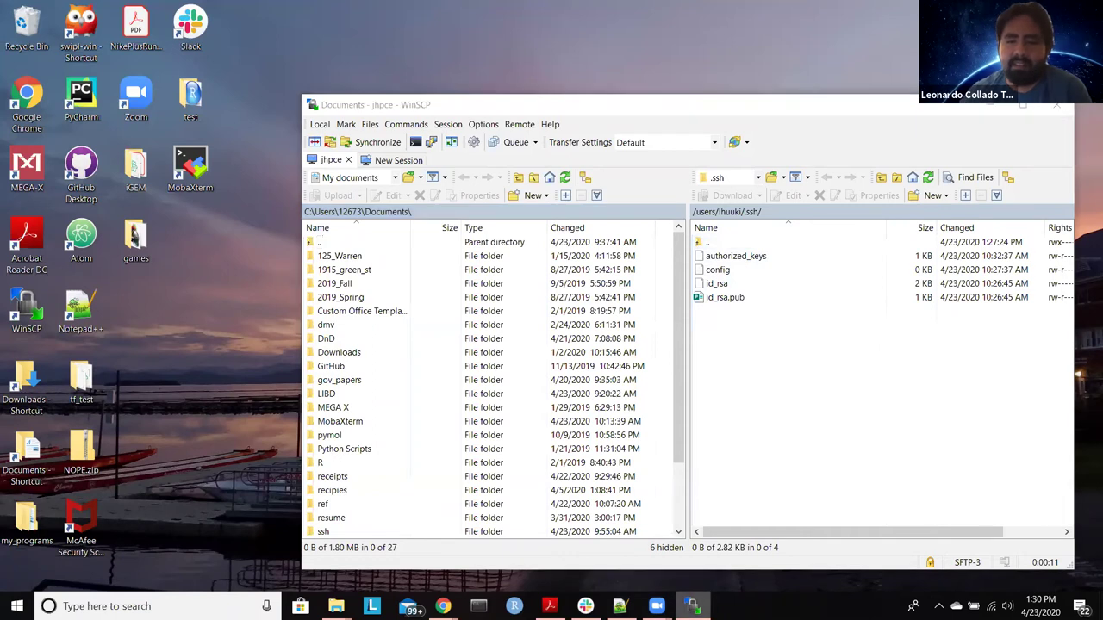
Step: Reposition WinSCP and go up from the remote .ssh folder to the home folder
right_click(694, 604)
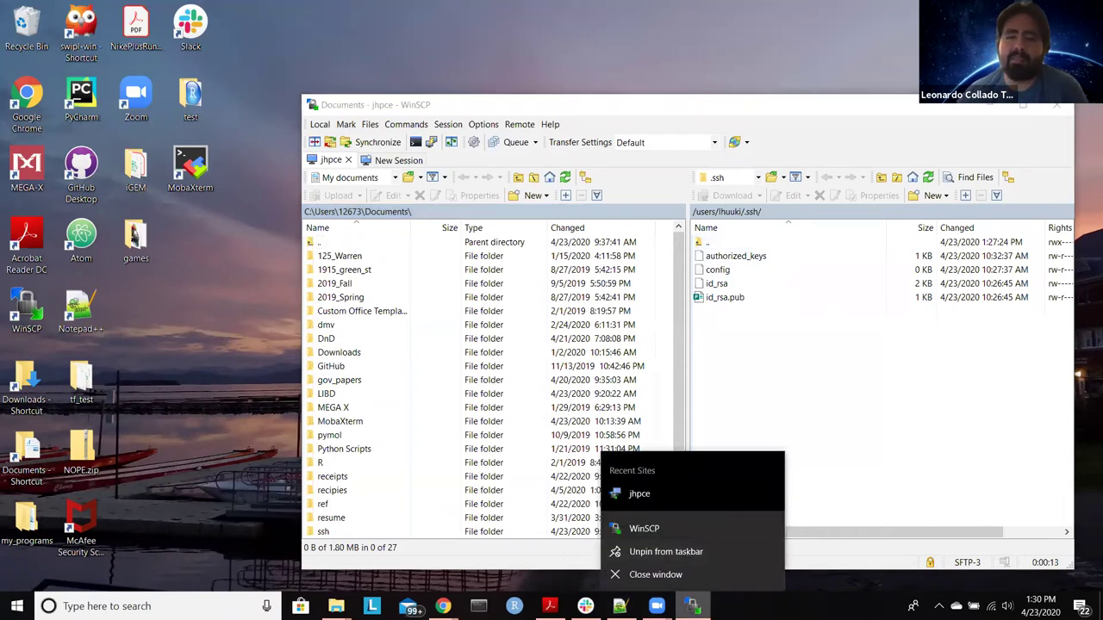
left_click(694, 98)
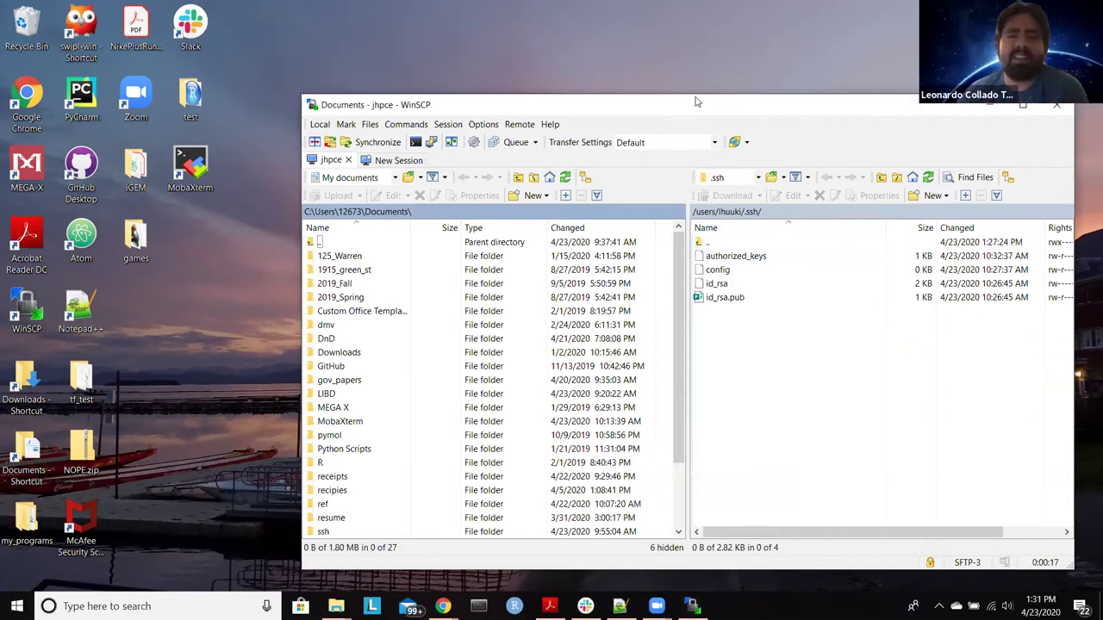
left_click_drag(698, 101, 526, 54)
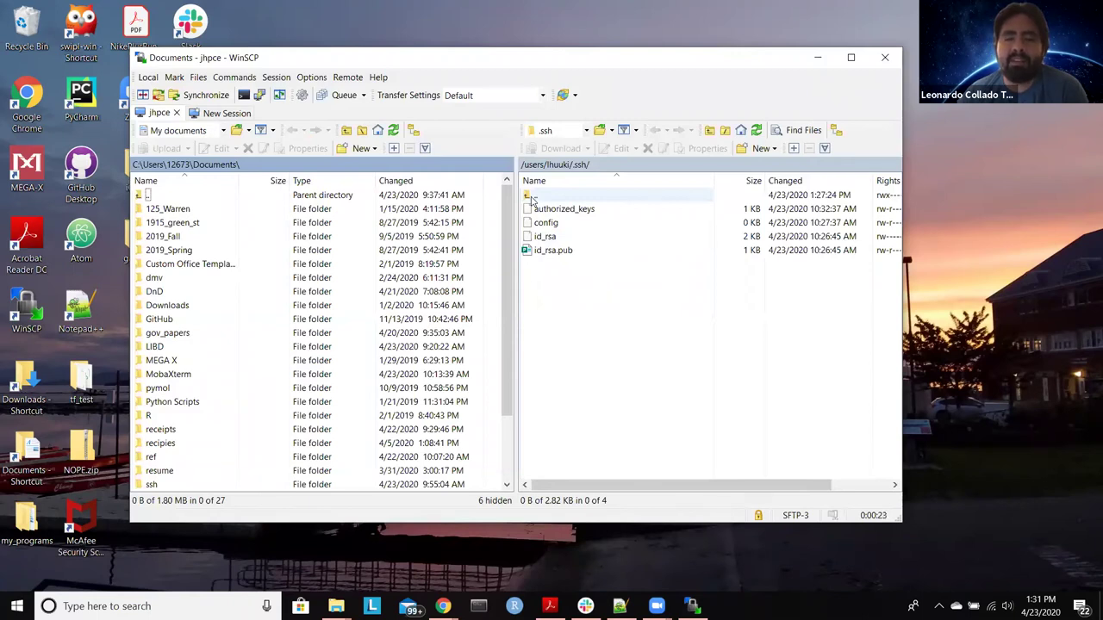
double_click(531, 196)
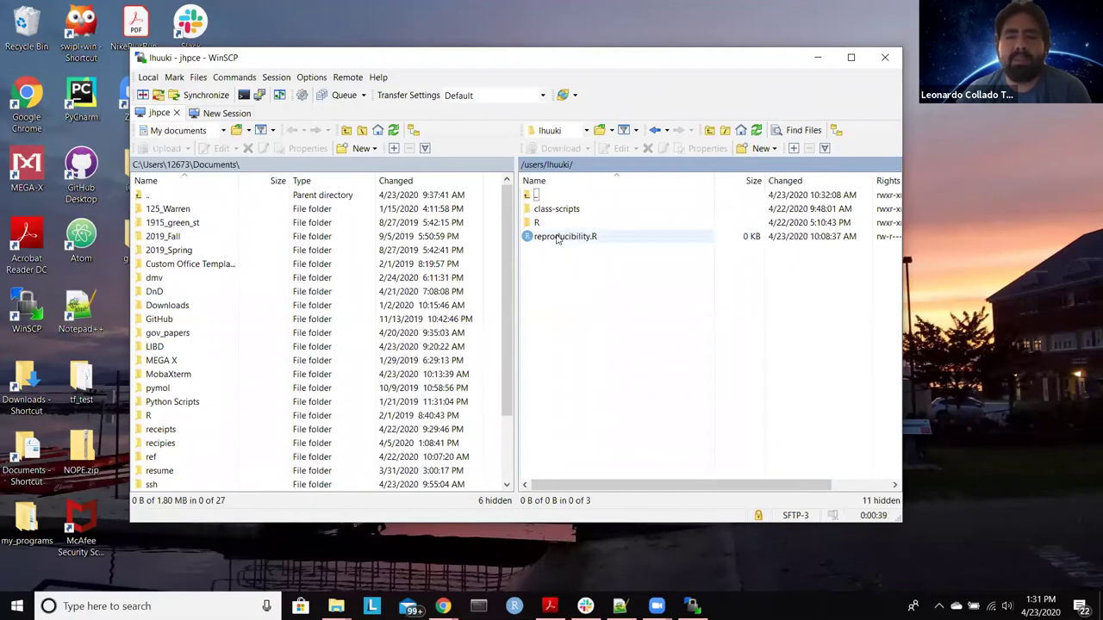
Step: Open reproducibility.R via Edit With RStudio, ticking Remember this editor
right_click(559, 238)
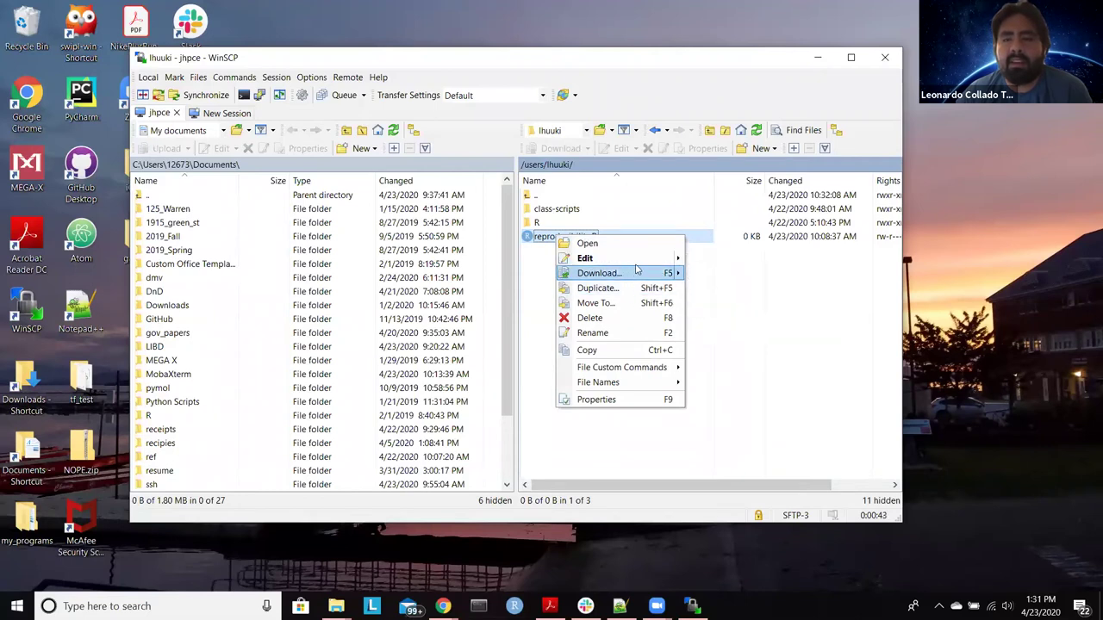
mouse_move(655, 258)
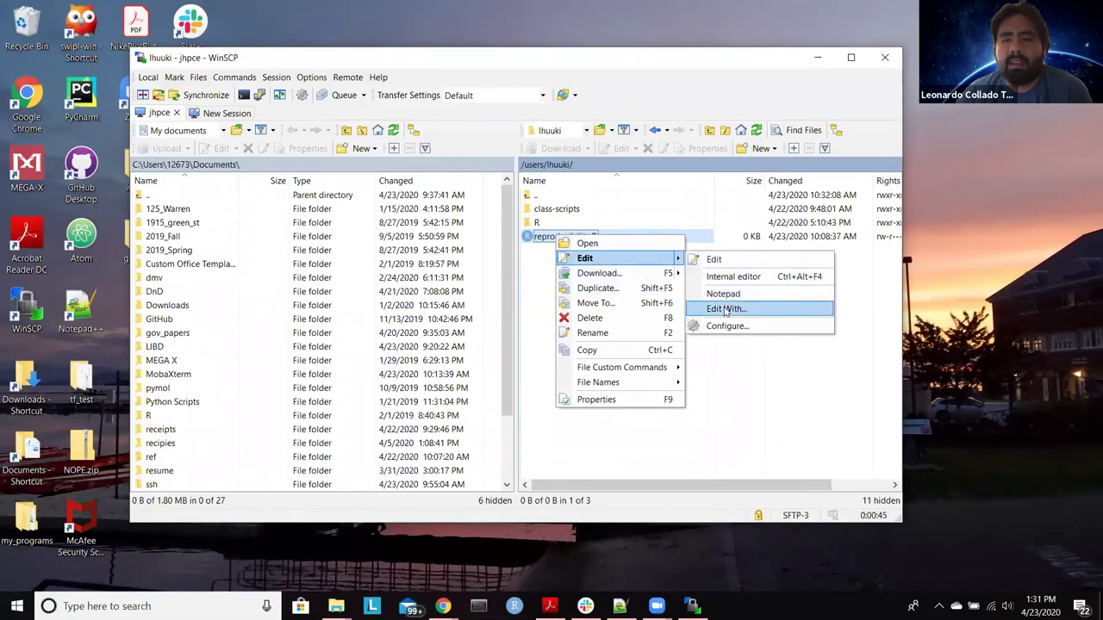
left_click(724, 309)
left_click(584, 246)
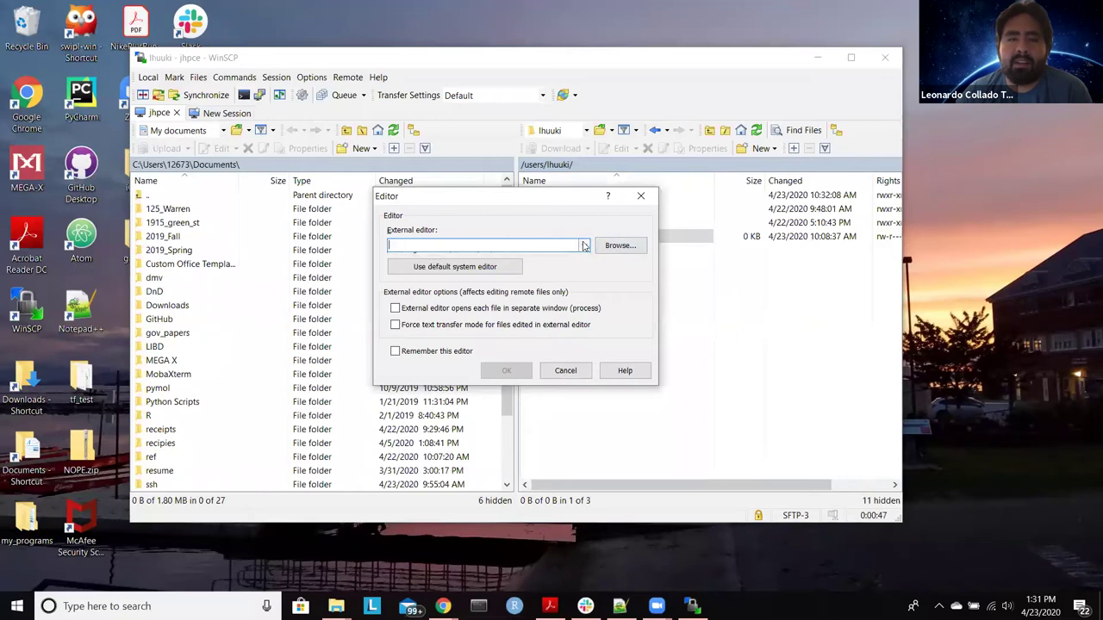
left_click(570, 257)
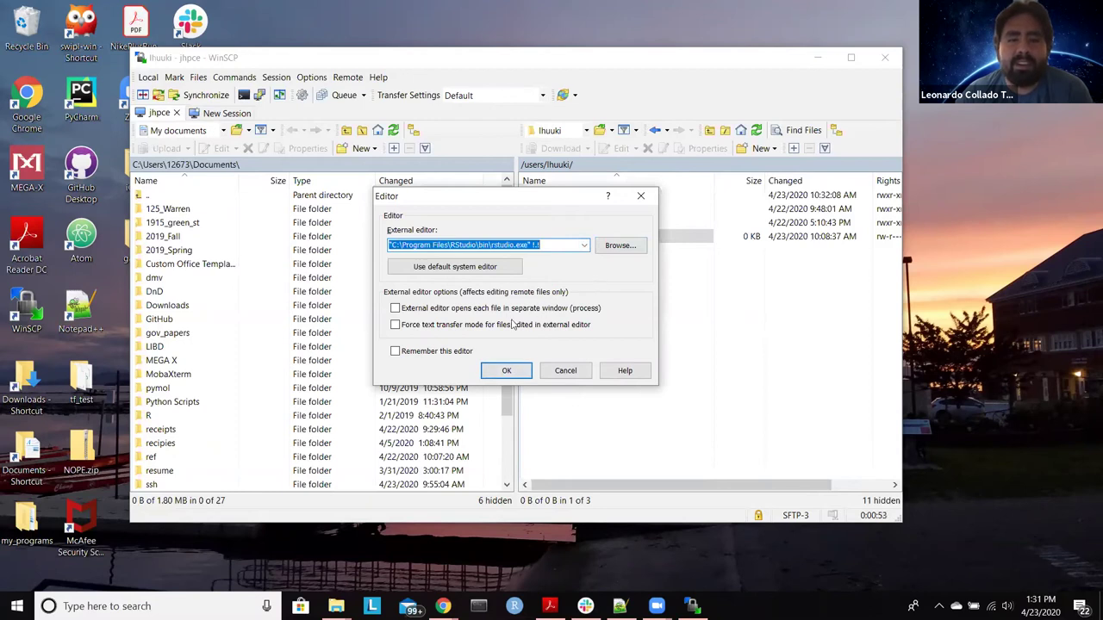
left_click(443, 353)
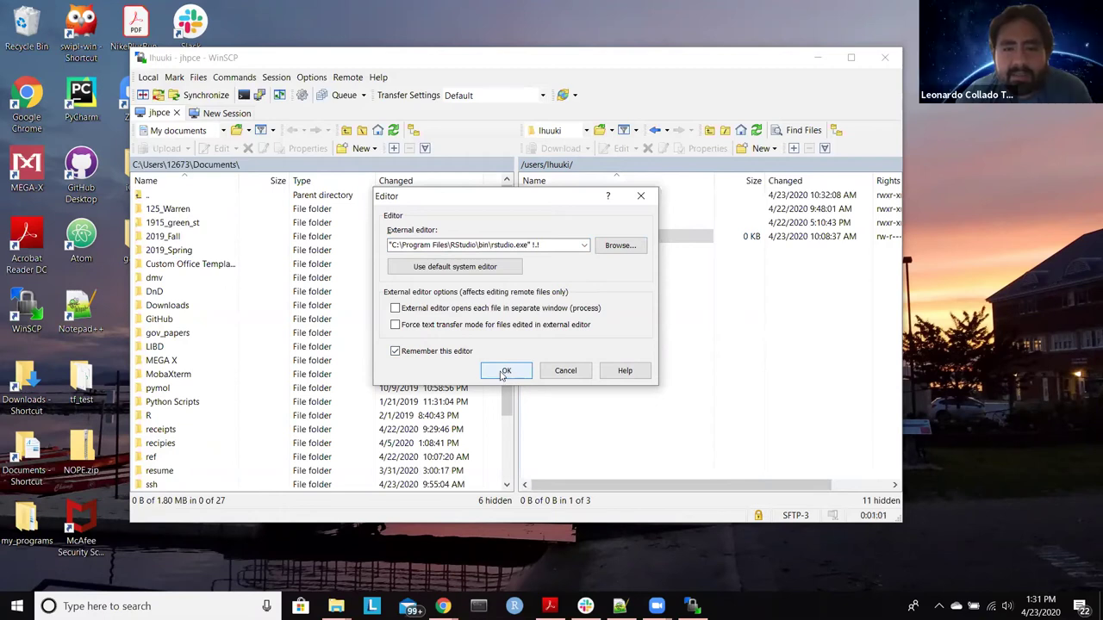
left_click(506, 371)
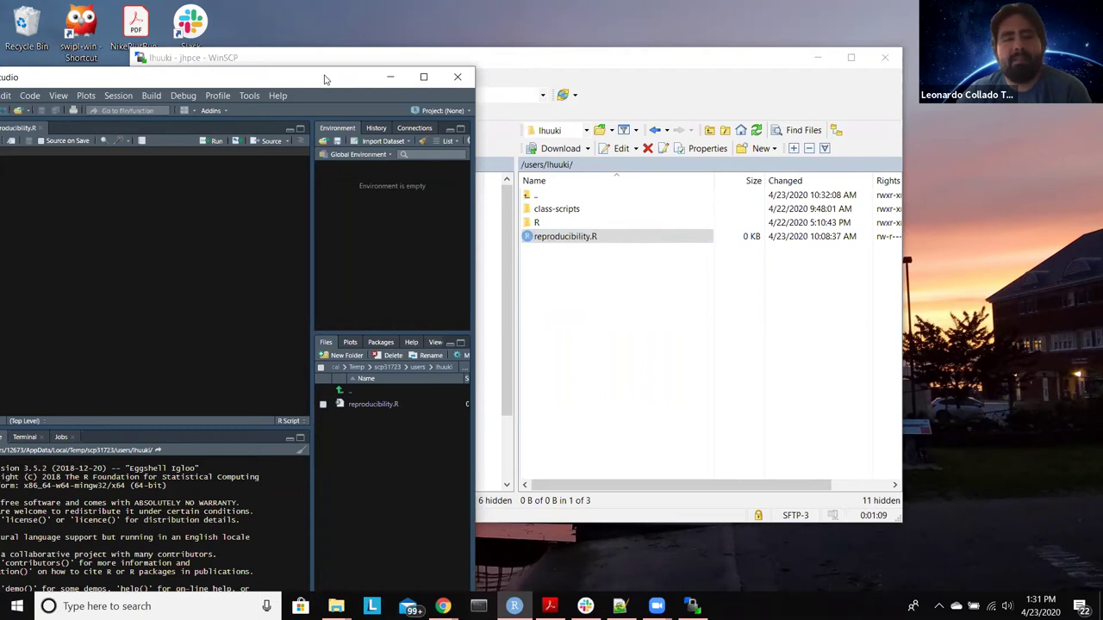
Step: Widen the RStudio window and bring it in front of WinSCP with reproducibility.R showing
double_click(324, 78)
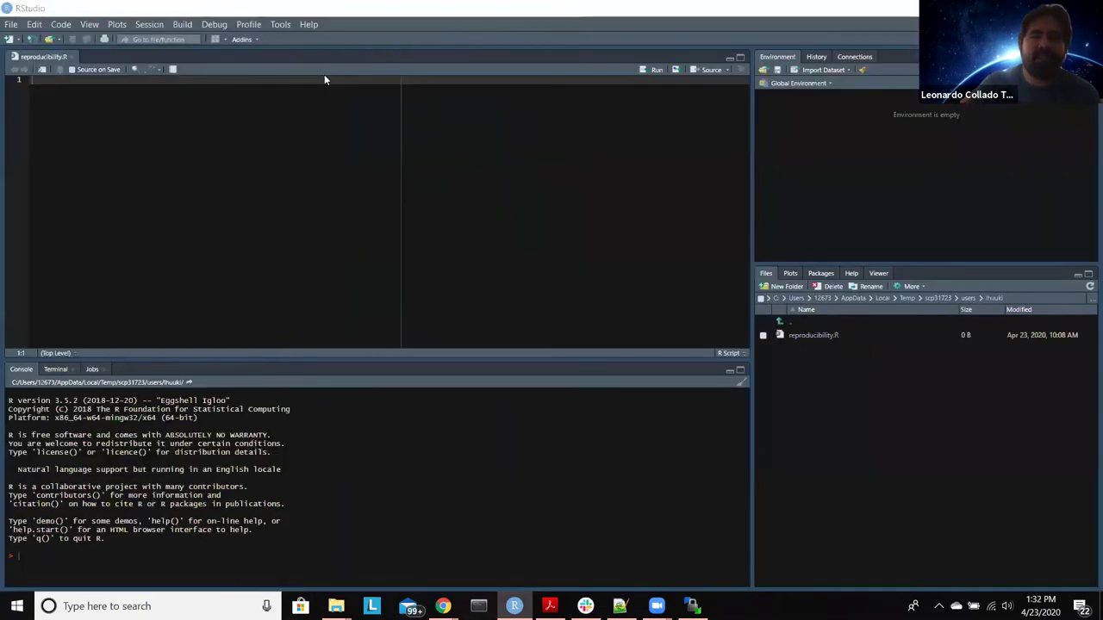
double_click(259, 10)
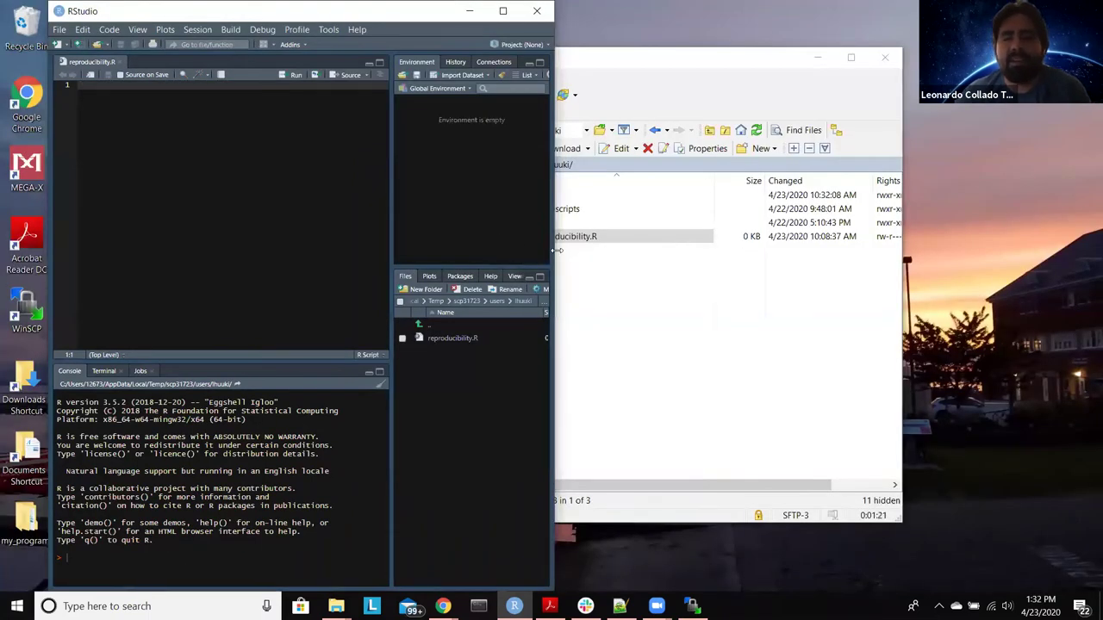
left_click_drag(556, 250, 643, 263)
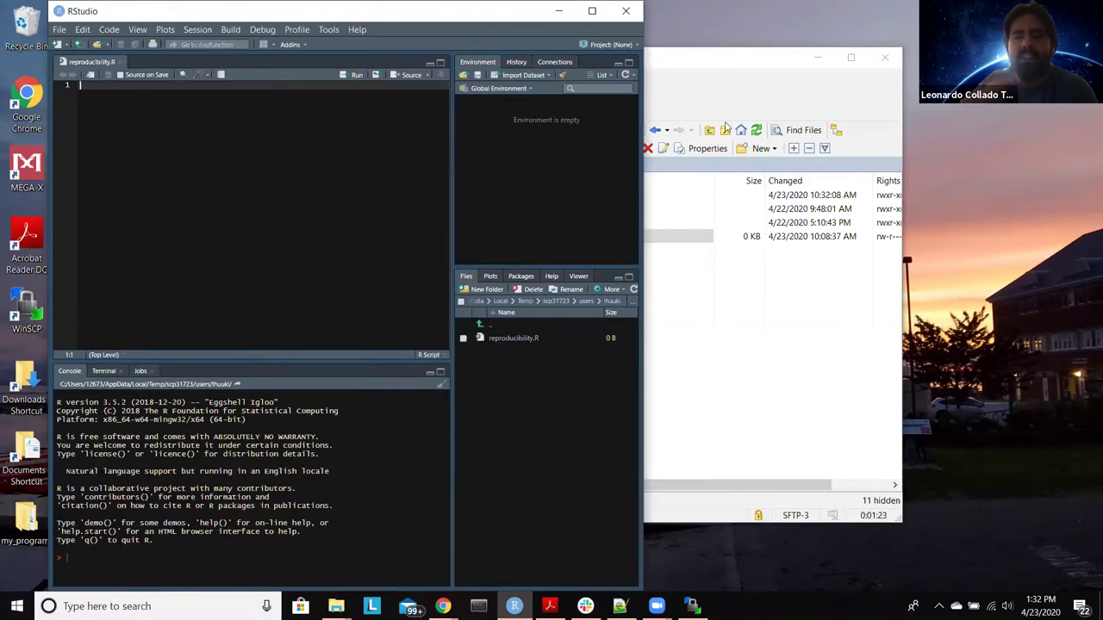
left_click(723, 65)
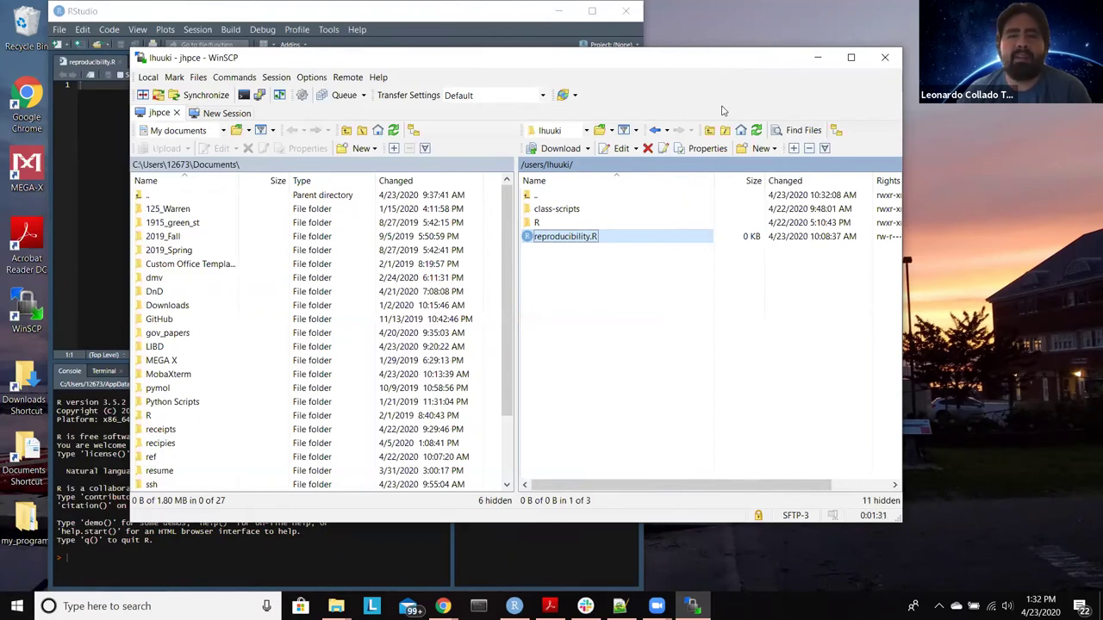
left_click(457, 35)
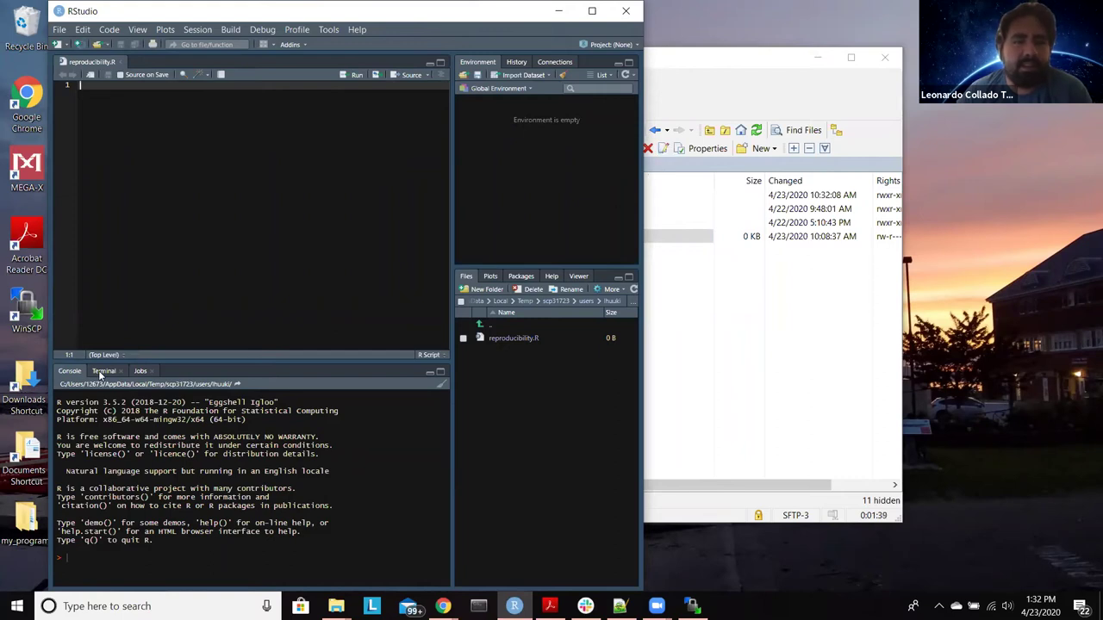
Step: In RStudio's Terminal, run ssh j to reach JHPCE, then qrsh for a compute node
left_click(103, 372)
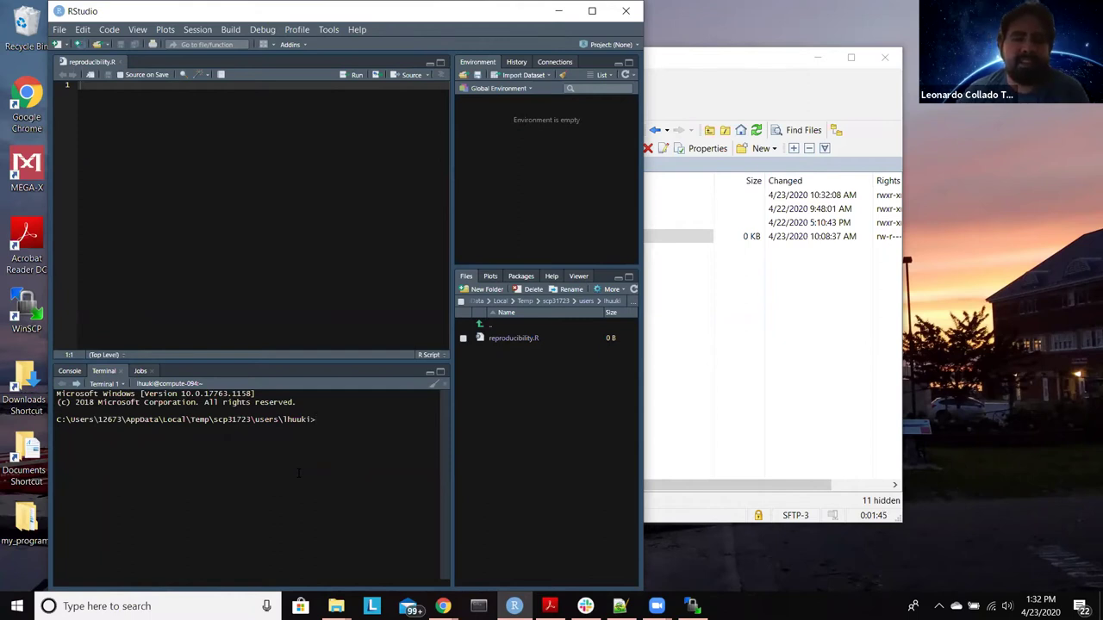
type("ssh ")
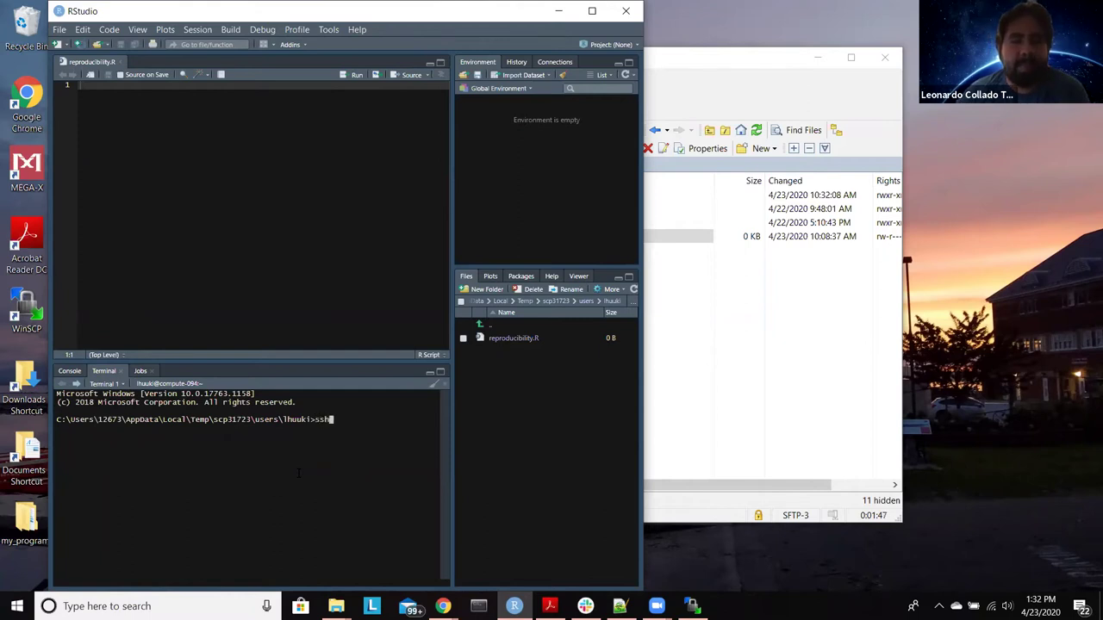
type("j")
key("Return")
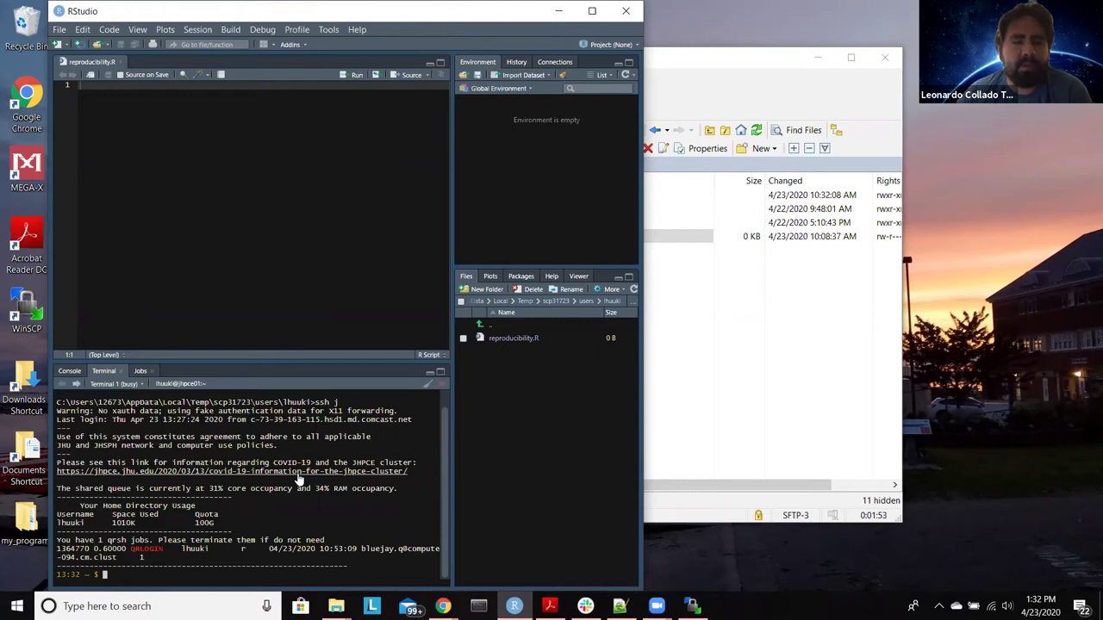
type("q")
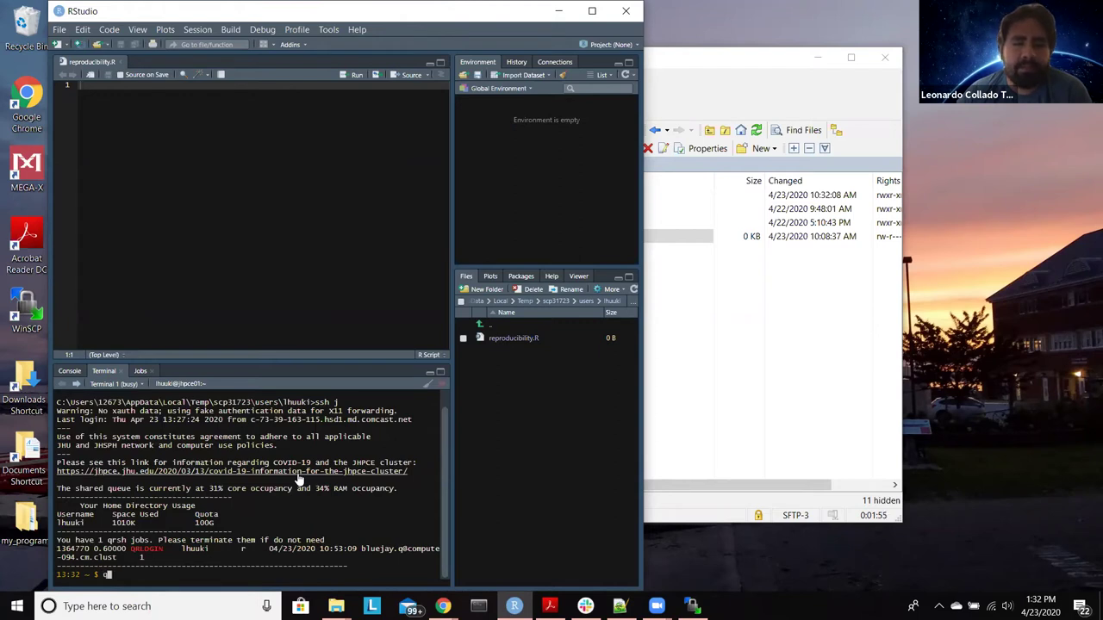
type("rsh")
key("Return")
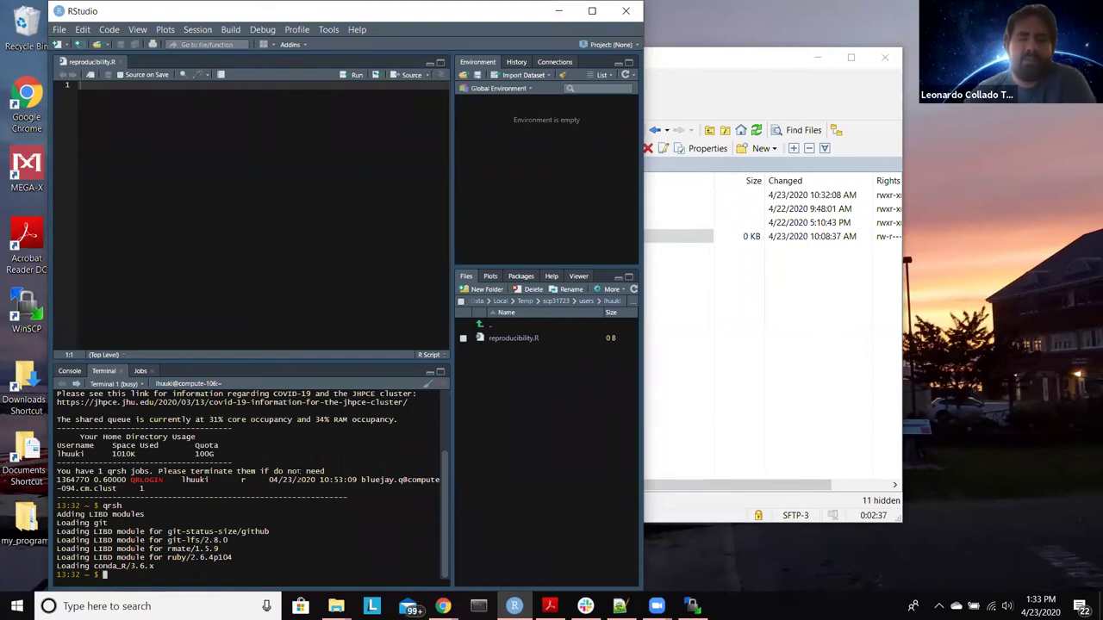
Step: Run R in the compute-node terminal and scroll up to read its startup banner
type("R")
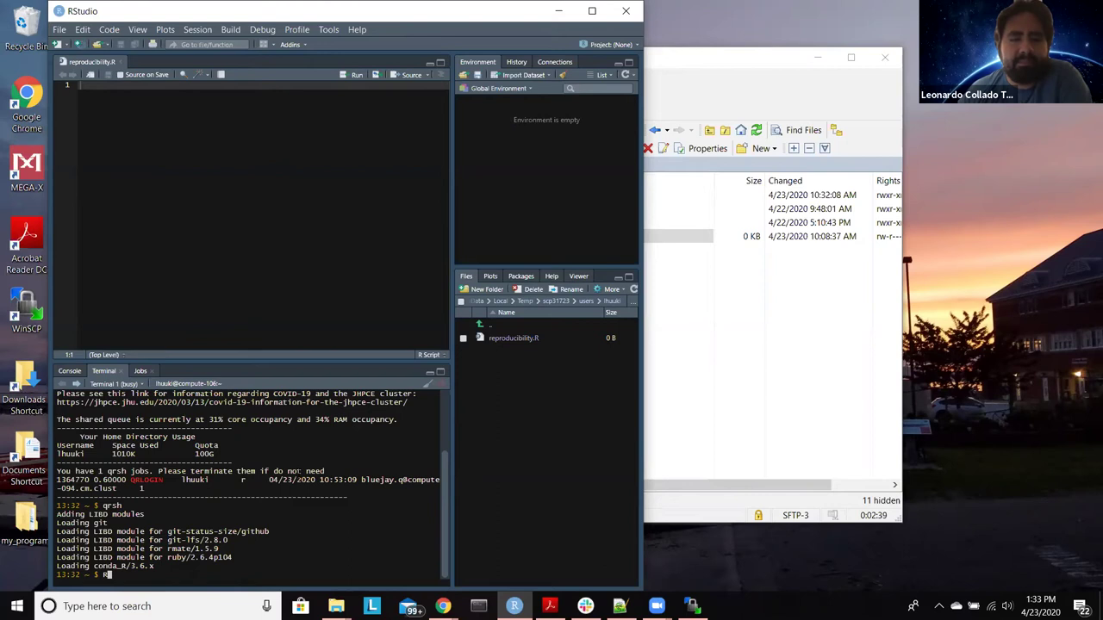
key("Return")
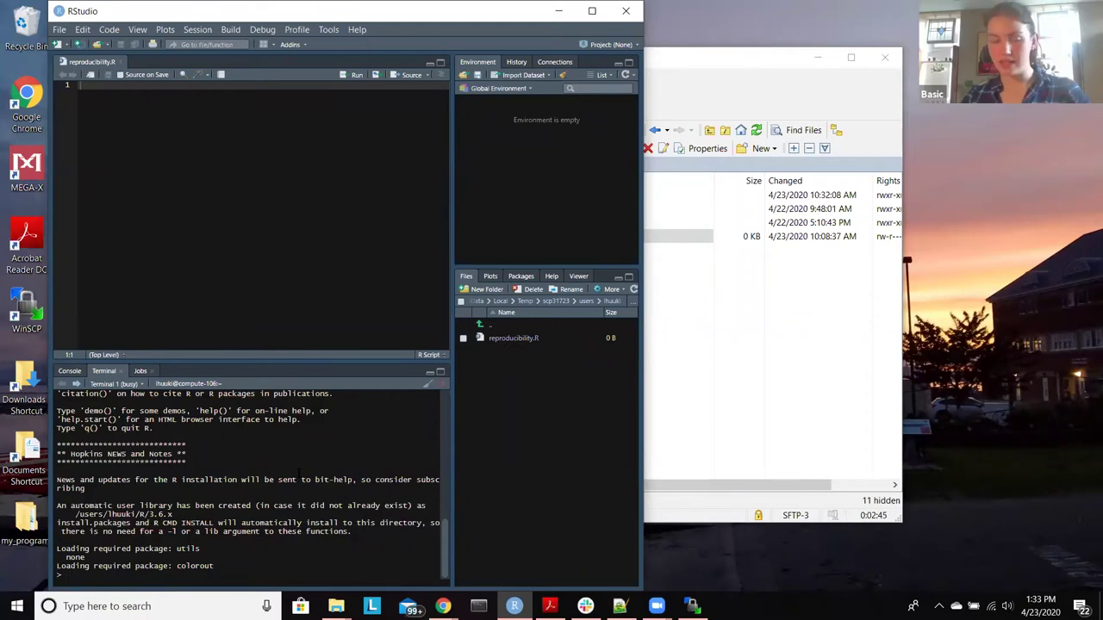
scroll(298, 470, "up", 7)
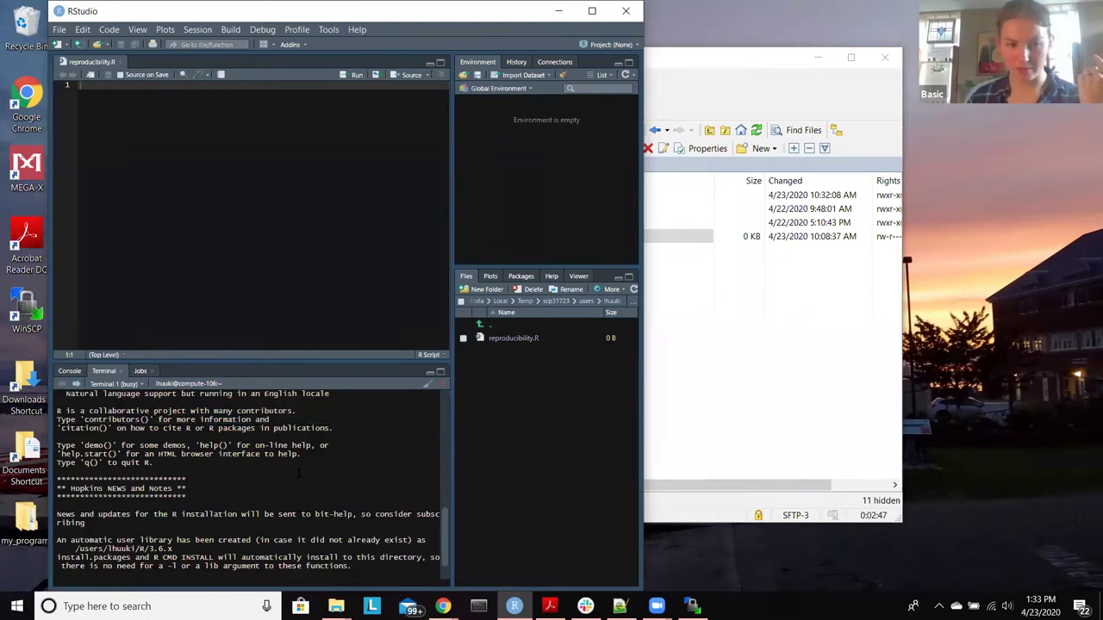
scroll(299, 474, "up", 1)
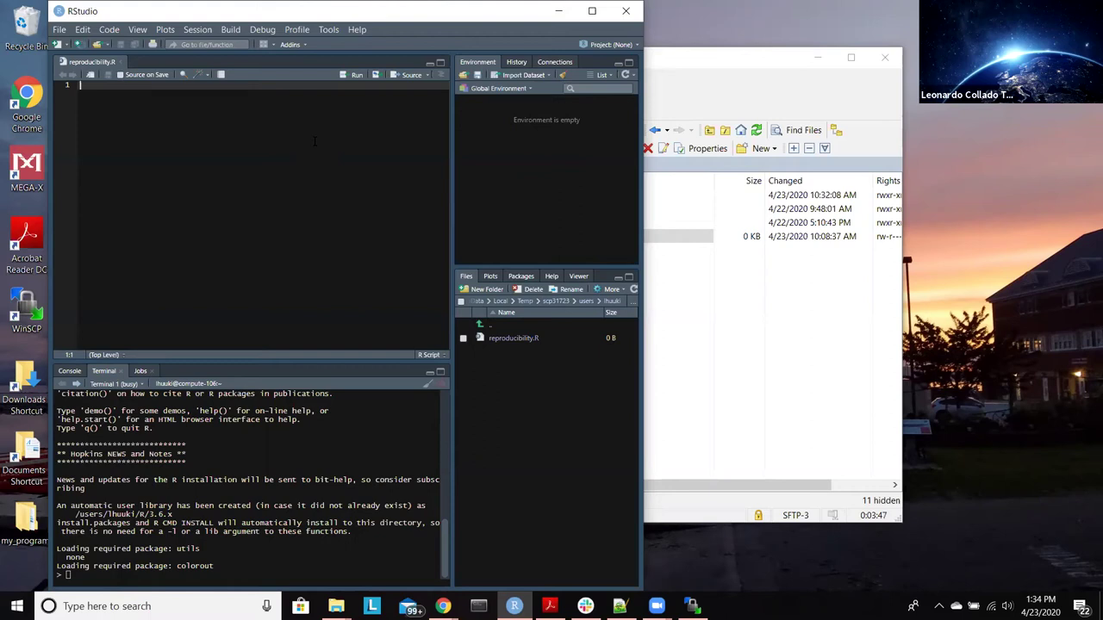
Step: Add library("sessioninfo") to reproducibility.R, send it to the terminal R, and list Chrome's windows
type("#")
type("ibrary")
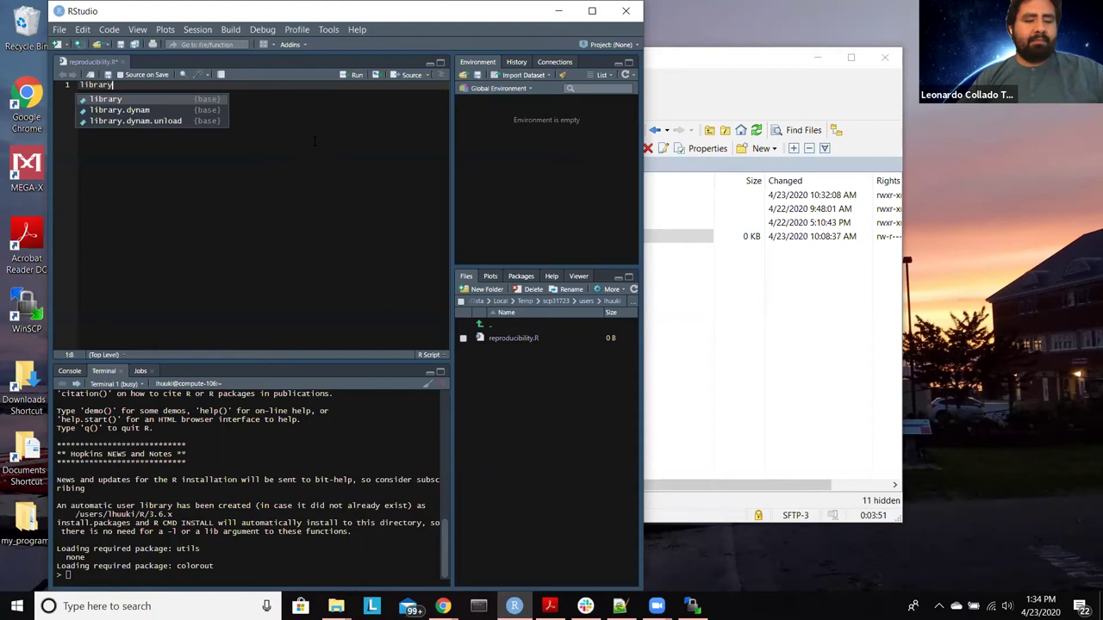
type("(\"se")
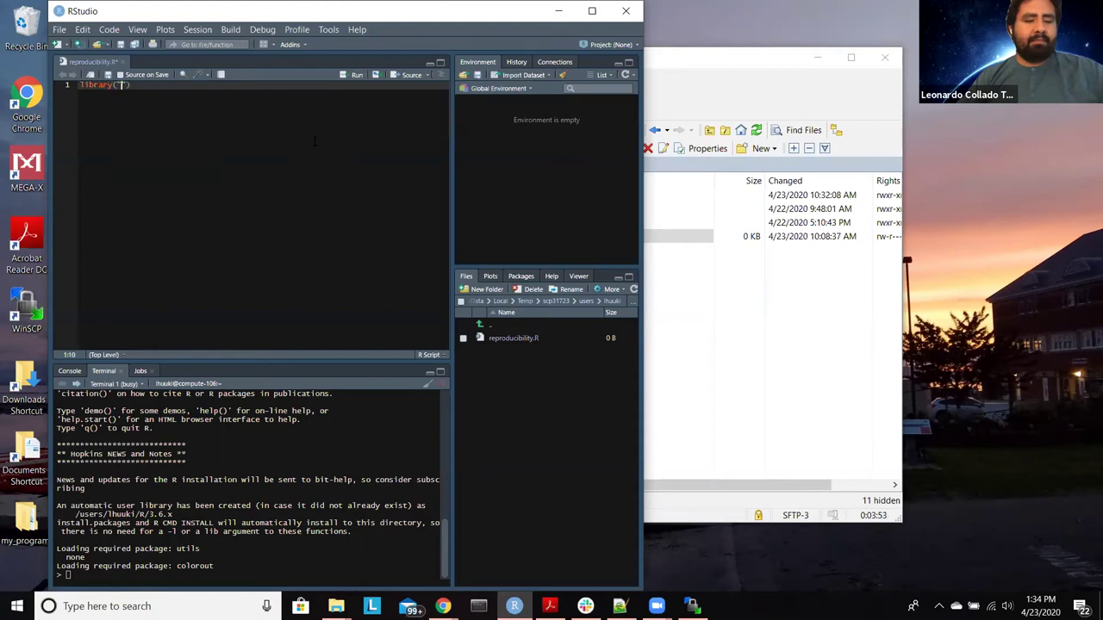
type("ssioninfo")
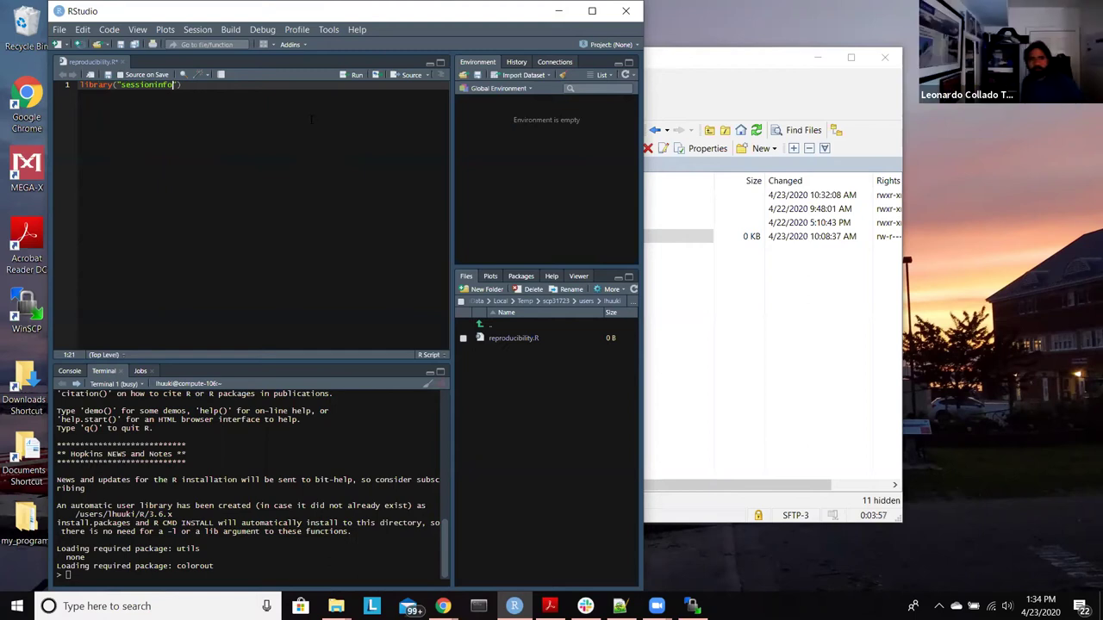
type("\")")
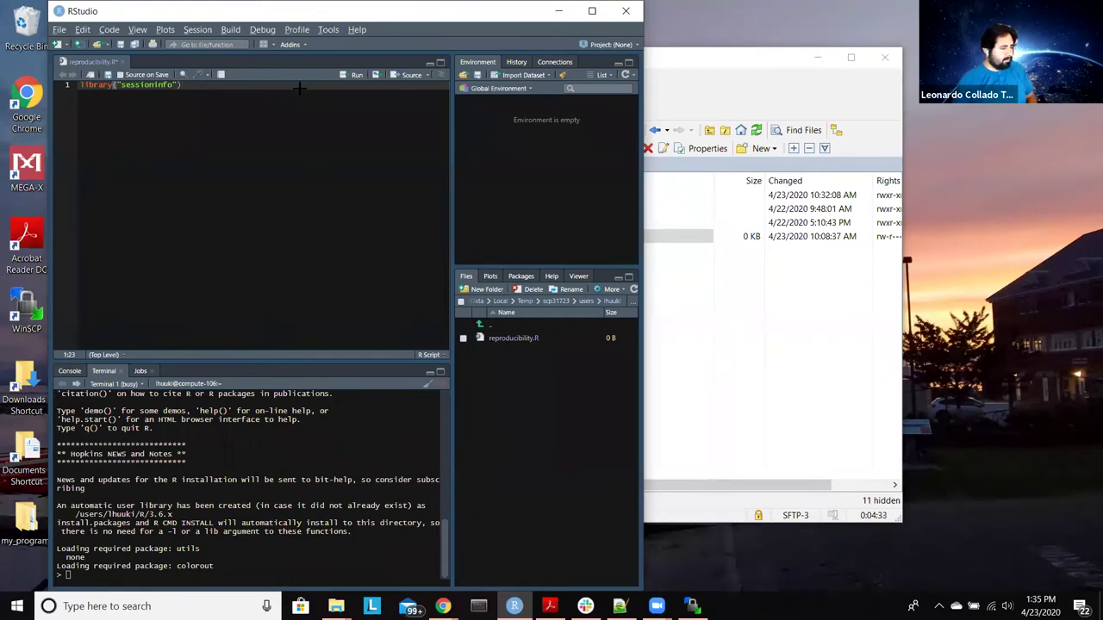
key("ctrl+Return")
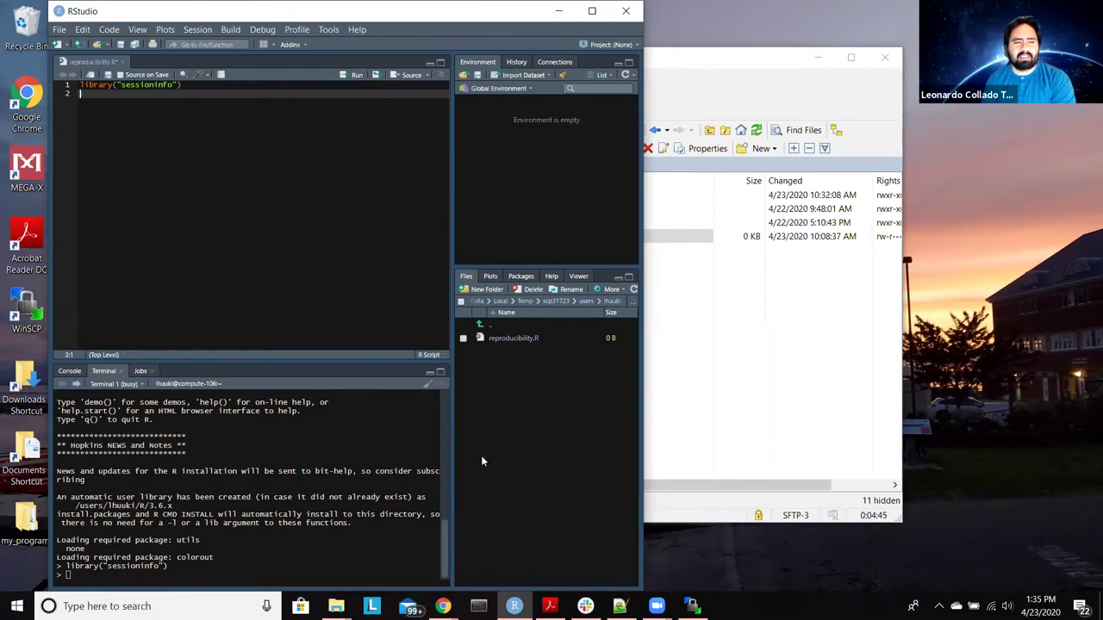
left_click(443, 606)
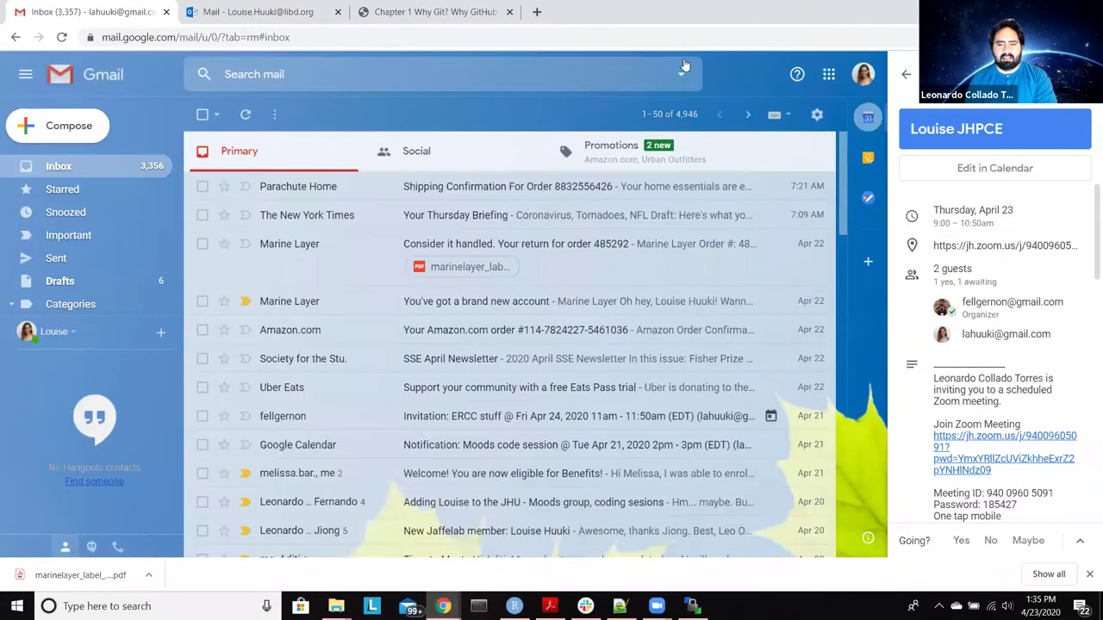
Step: Bring up the JHPCE Windows Setup doc, hide Gmail, and place the document full-height beside RStudio
left_click(402, 550)
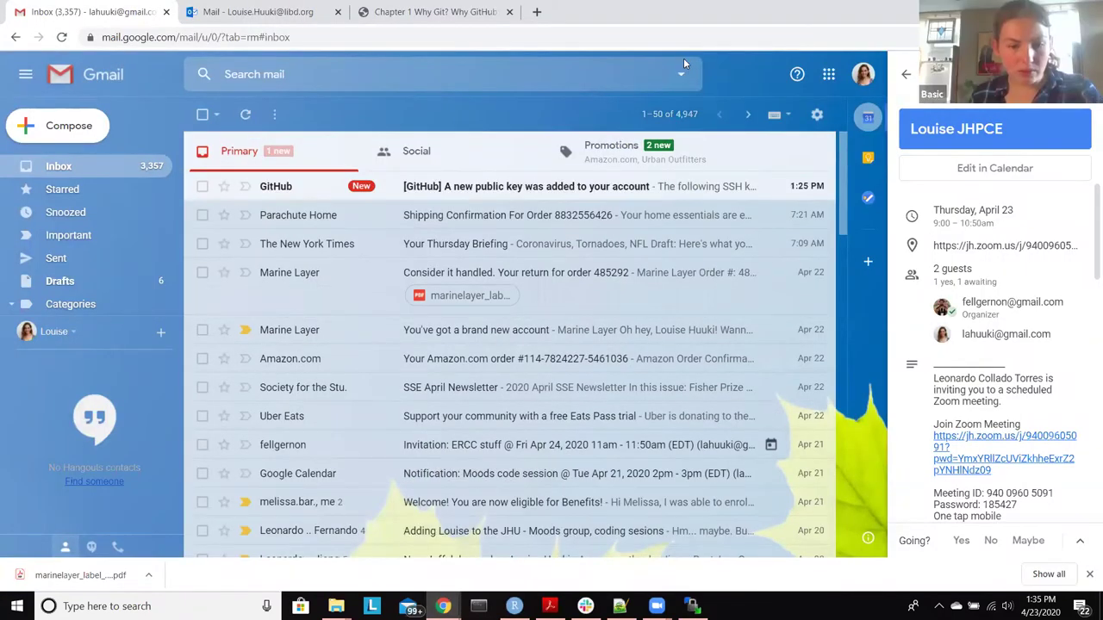
left_click(443, 605)
left_click(513, 543)
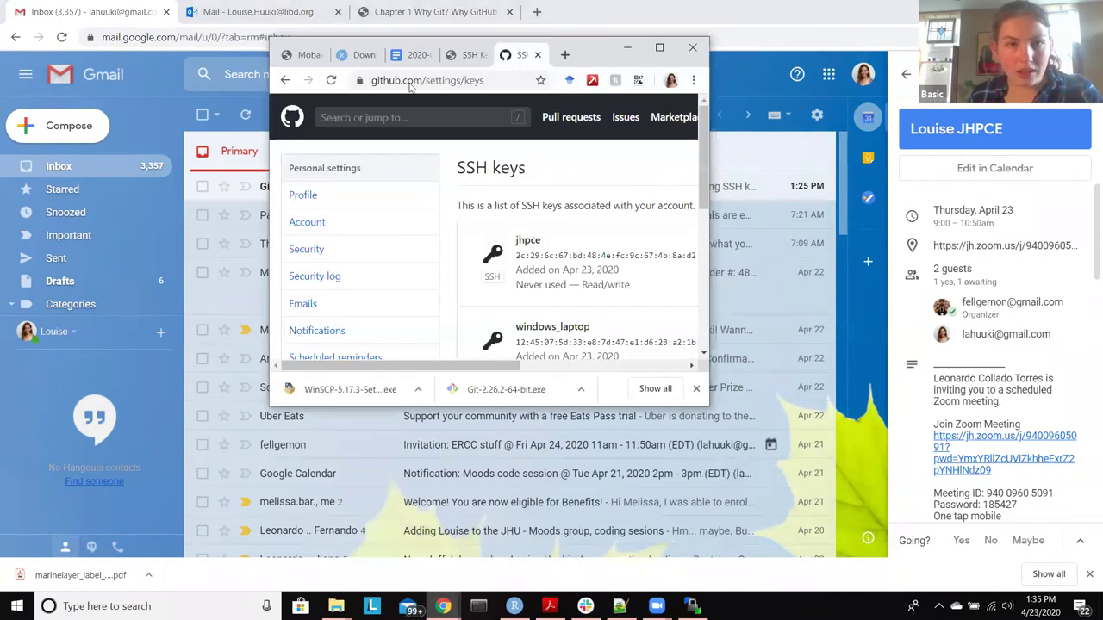
left_click(405, 55)
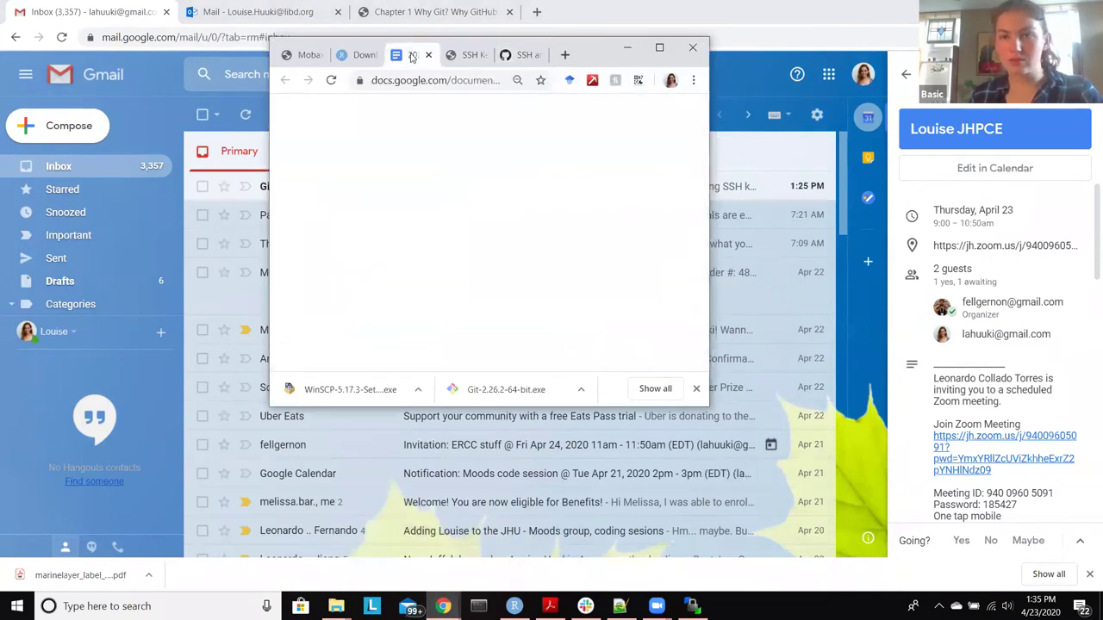
left_click(911, 32)
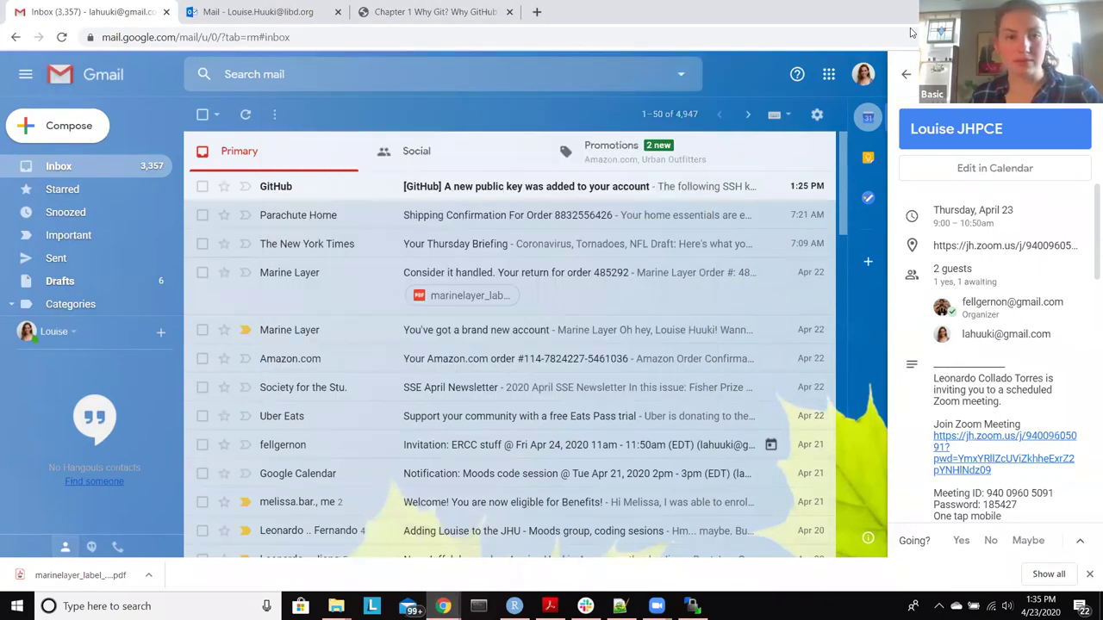
key("super+Down")
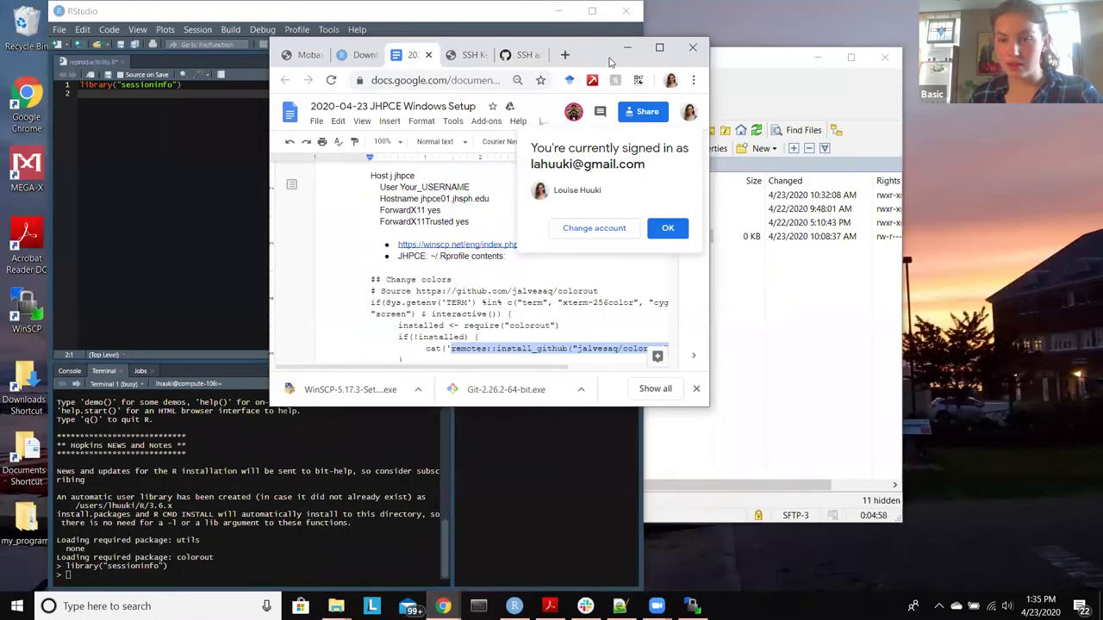
left_click_drag(609, 62, 987, 39)
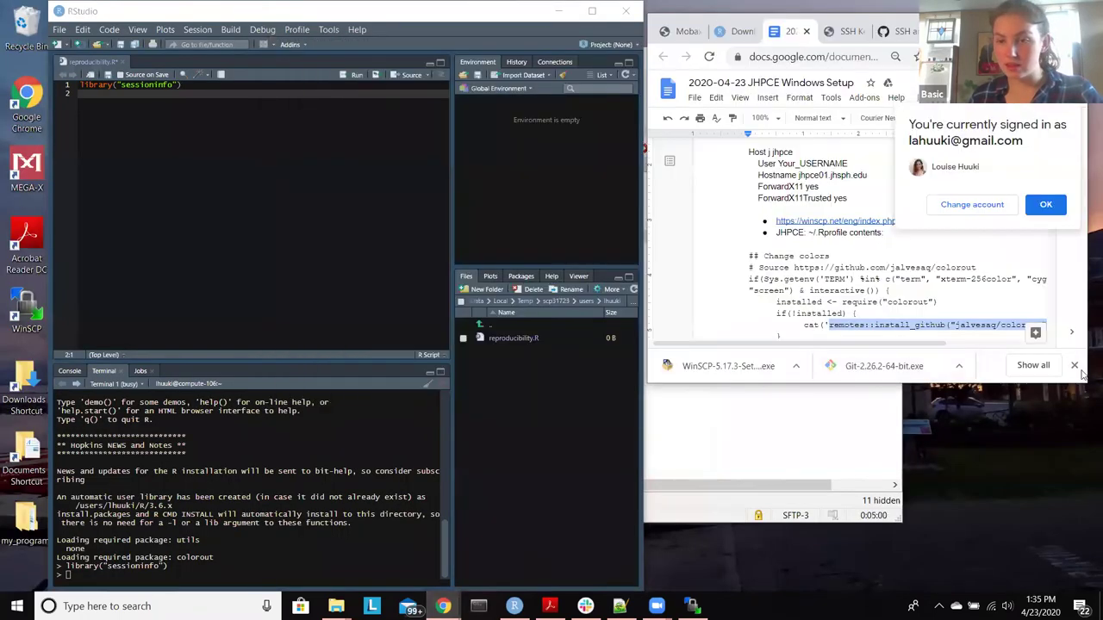
double_click(997, 385)
Step: Scroll to the Reproducibility section and select its six code lines
scroll(880, 414, "down", 10)
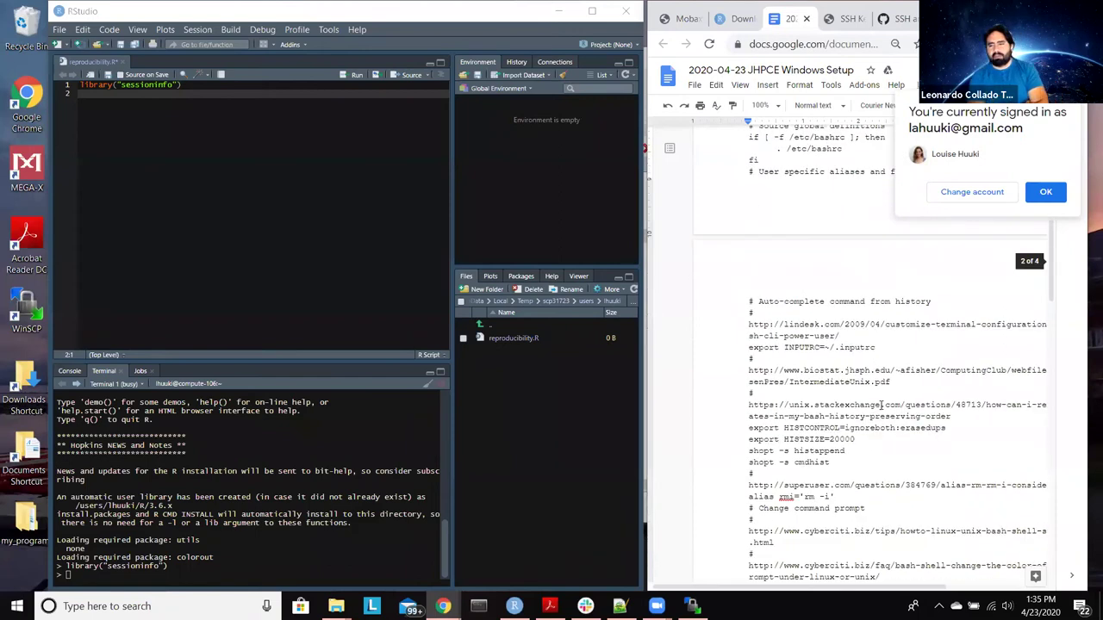
scroll(881, 404, "down", 15)
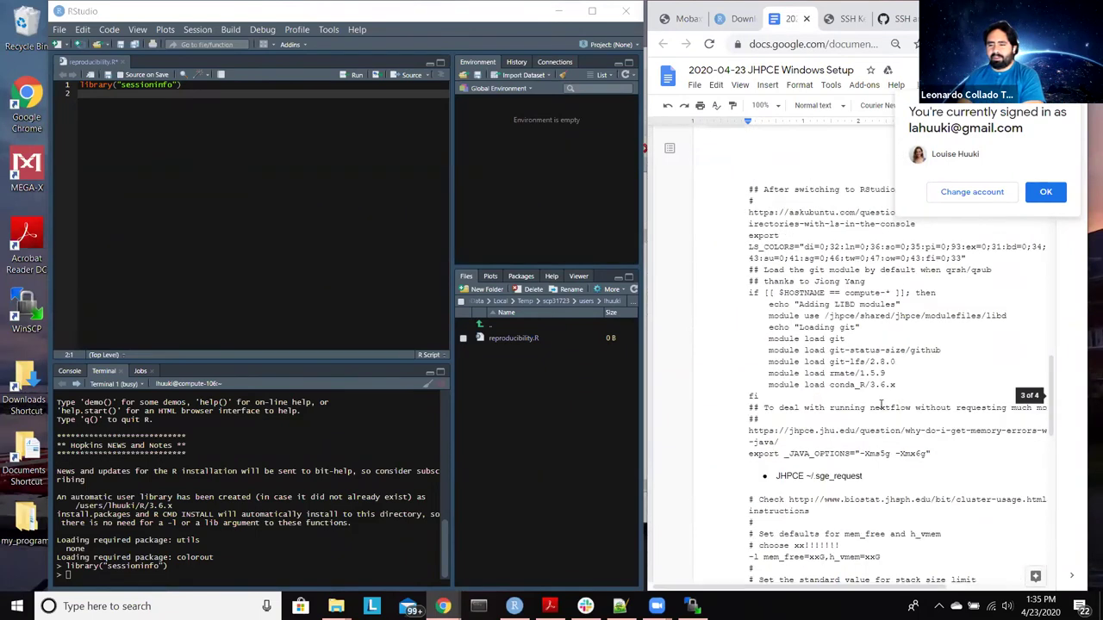
scroll(881, 405, "up", 2)
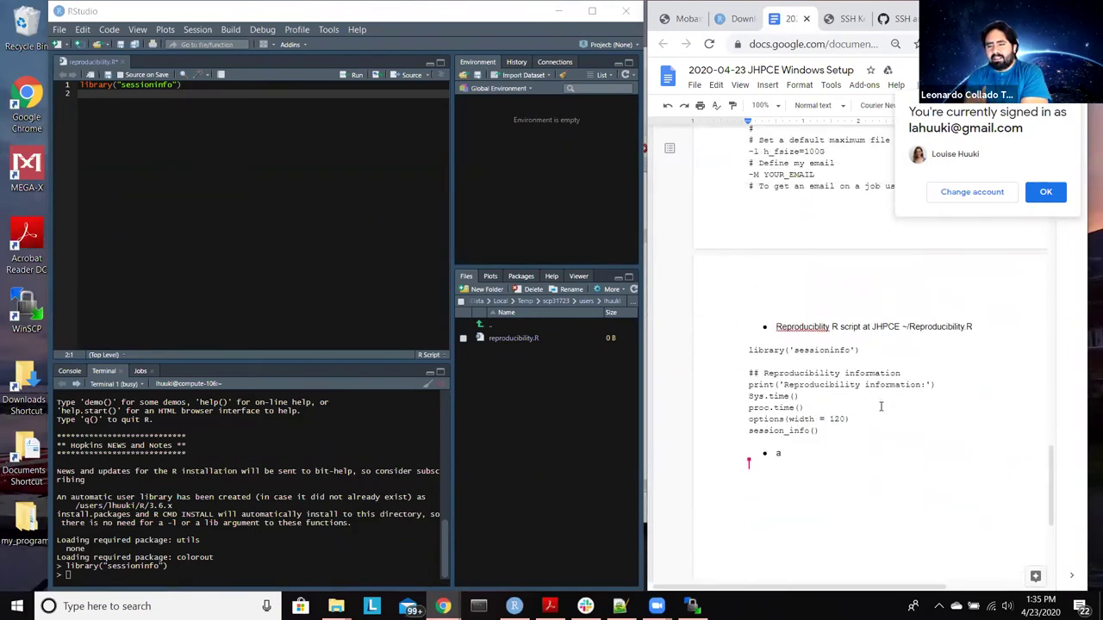
scroll(881, 404, "down", 1)
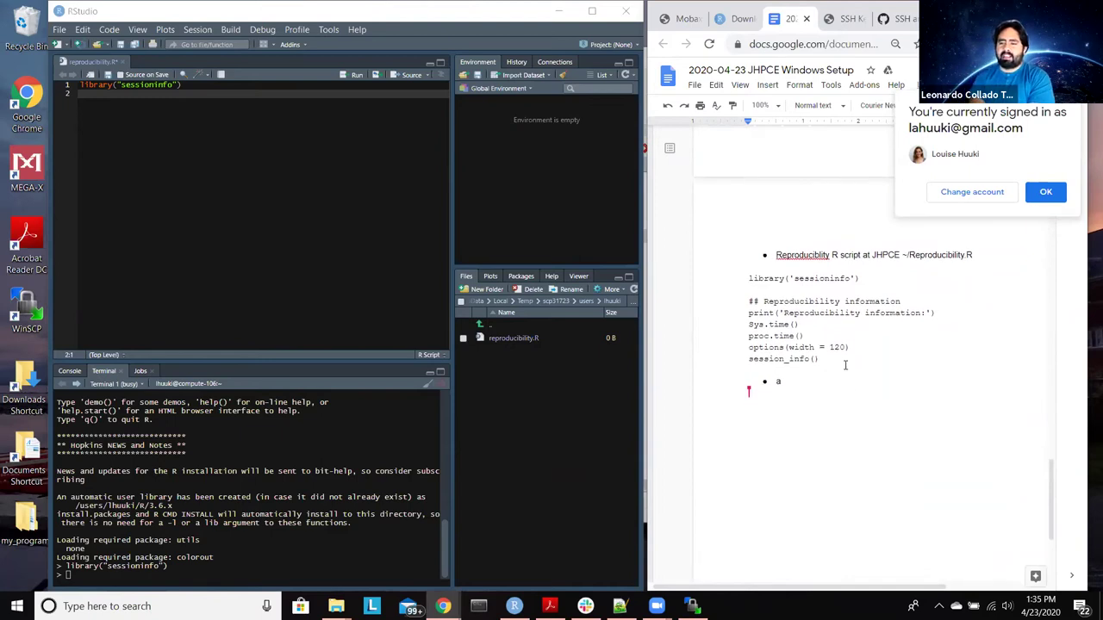
scroll(846, 365, "right", 2)
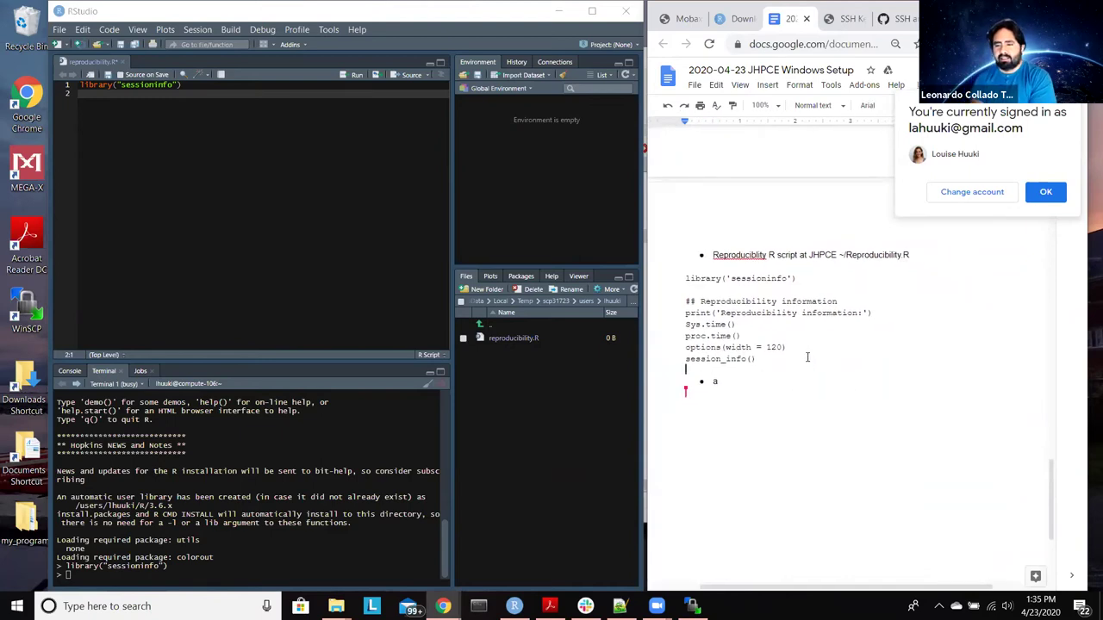
left_click_drag(807, 356, 649, 302)
key("ctrl+c")
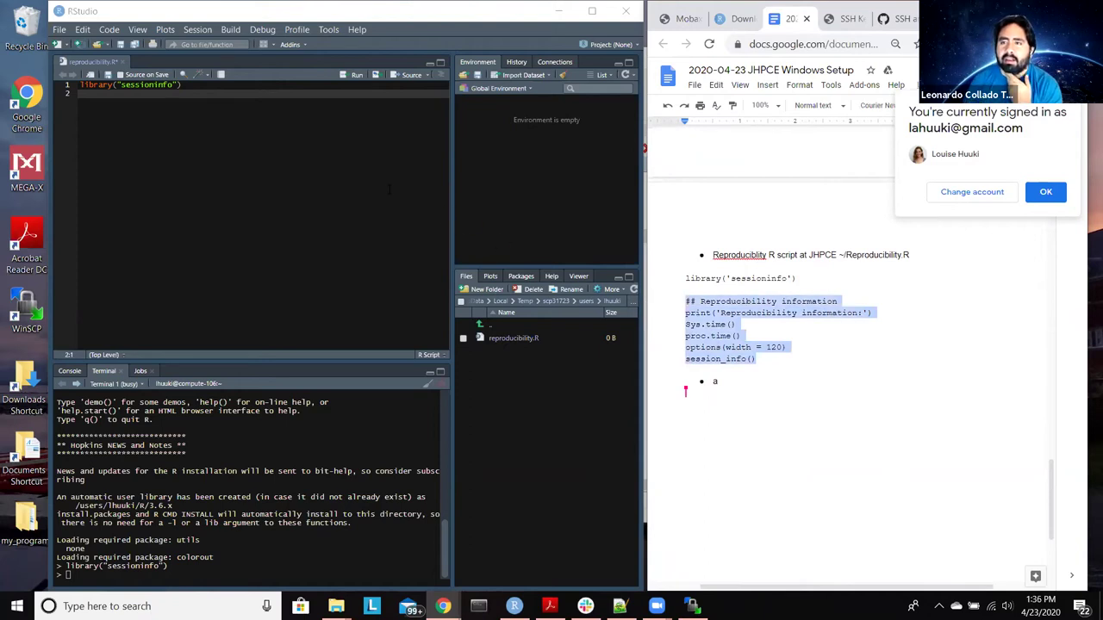
left_click(232, 103)
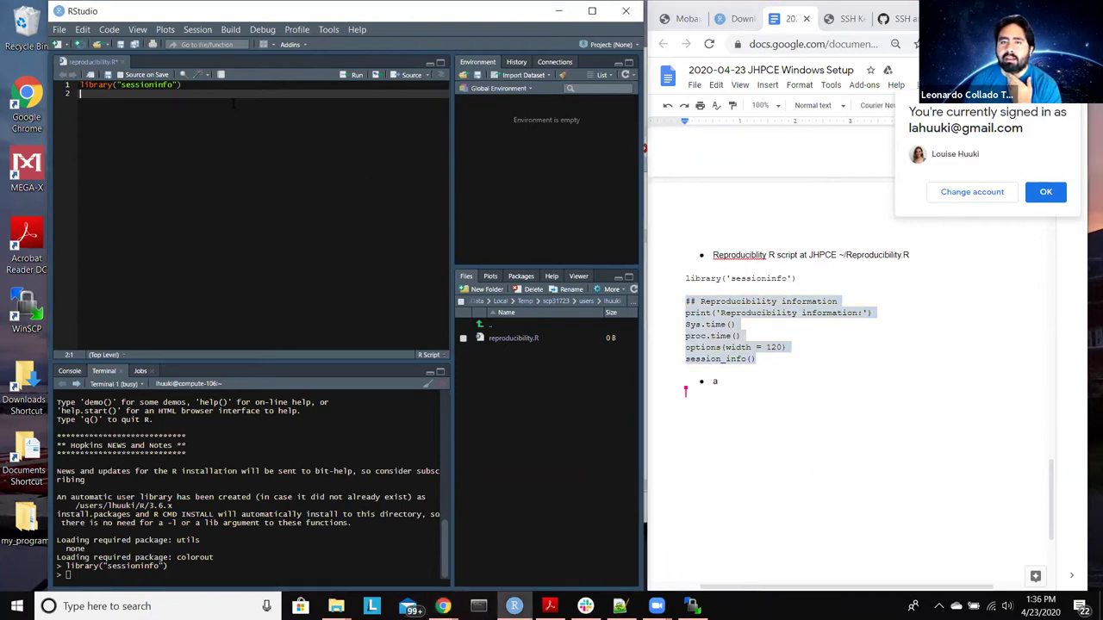
Step: Paste the reproducibility code below the library call and run the whole script in the compute-node terminal
key("Return")
key("ctrl+v")
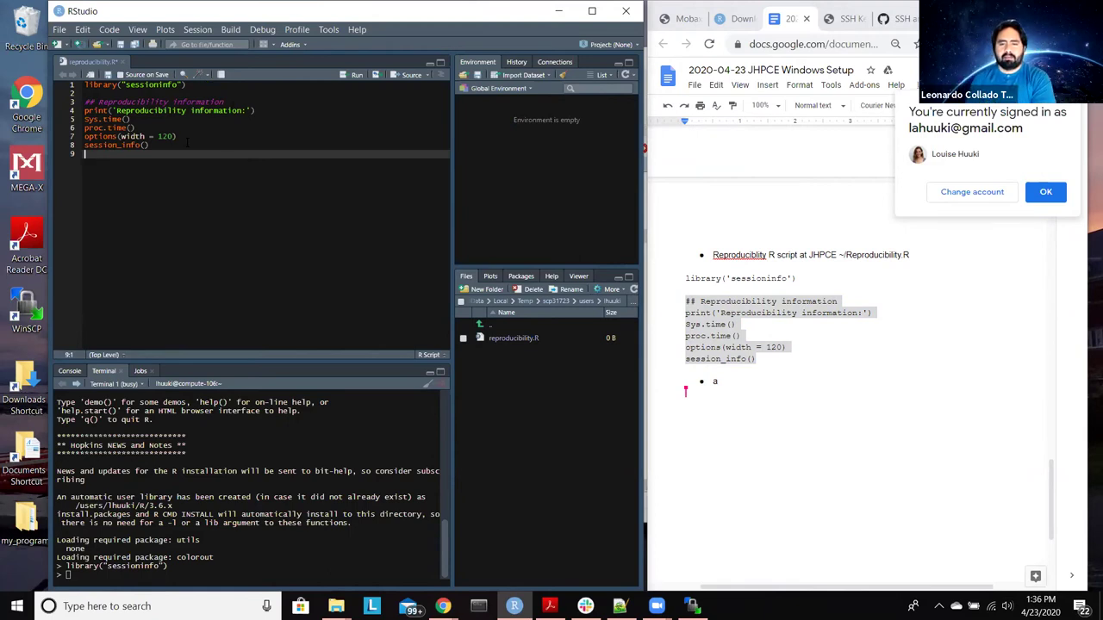
key("ctrl+a")
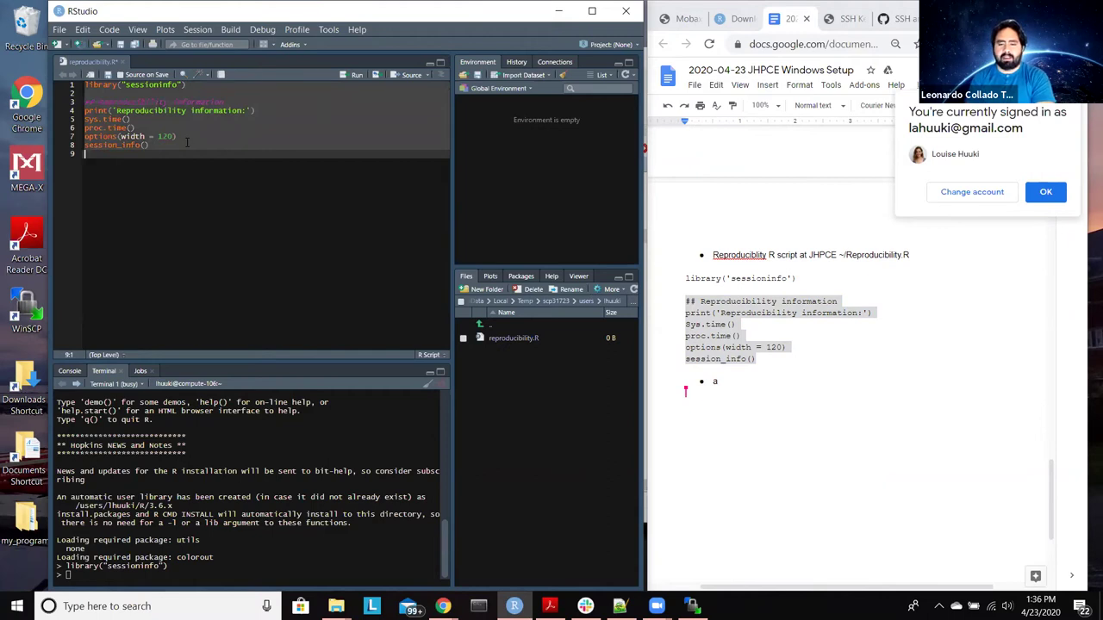
key("ctrl+alt+Return")
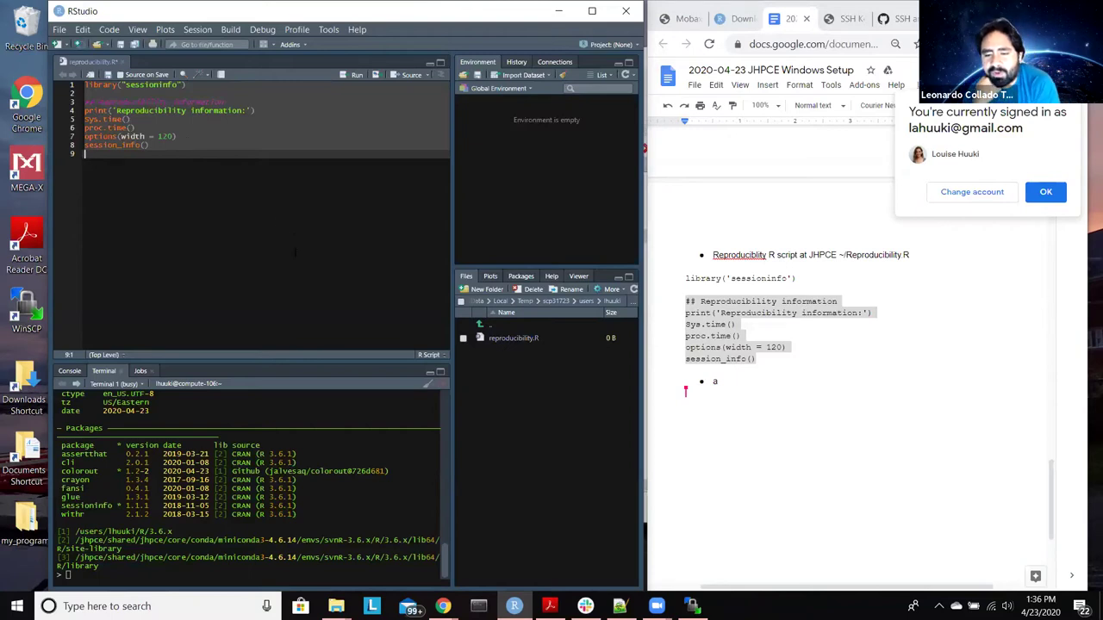
Step: Rerun the selected lines and maximize RStudio to review the session_info() package details
key("ctrl+Return")
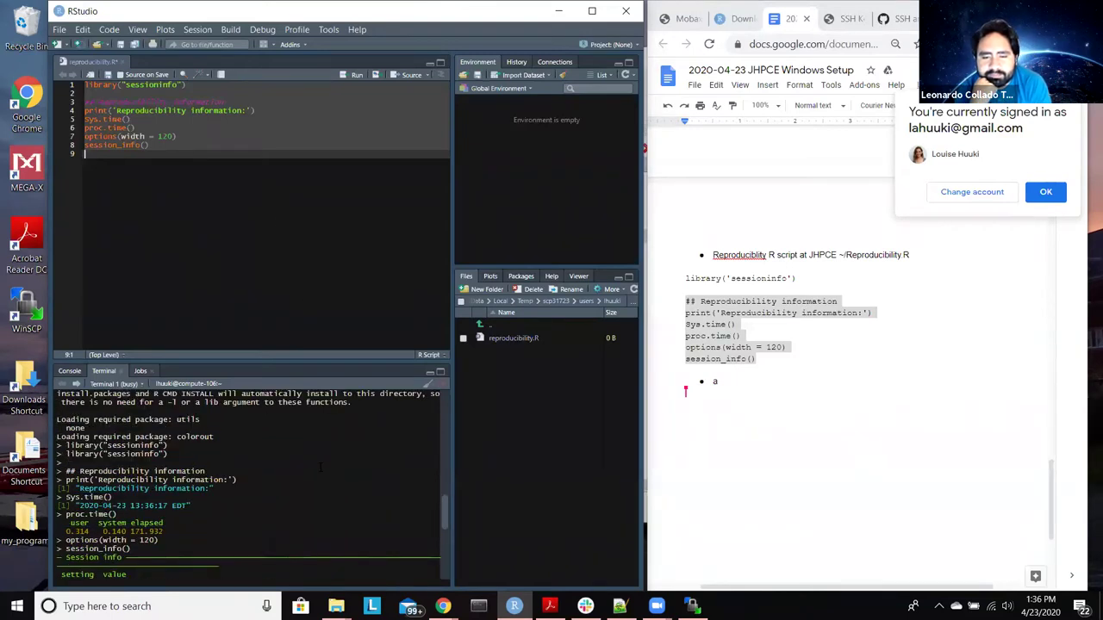
scroll(321, 466, "up", 6)
scroll(320, 462, "down", 6)
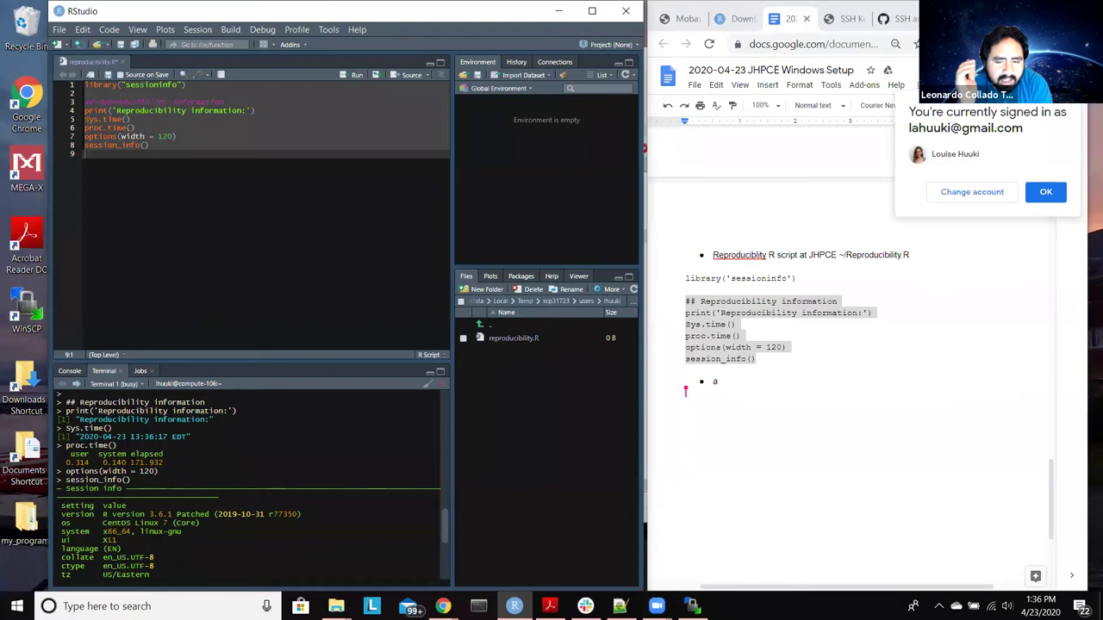
scroll(250, 483, "up", 2)
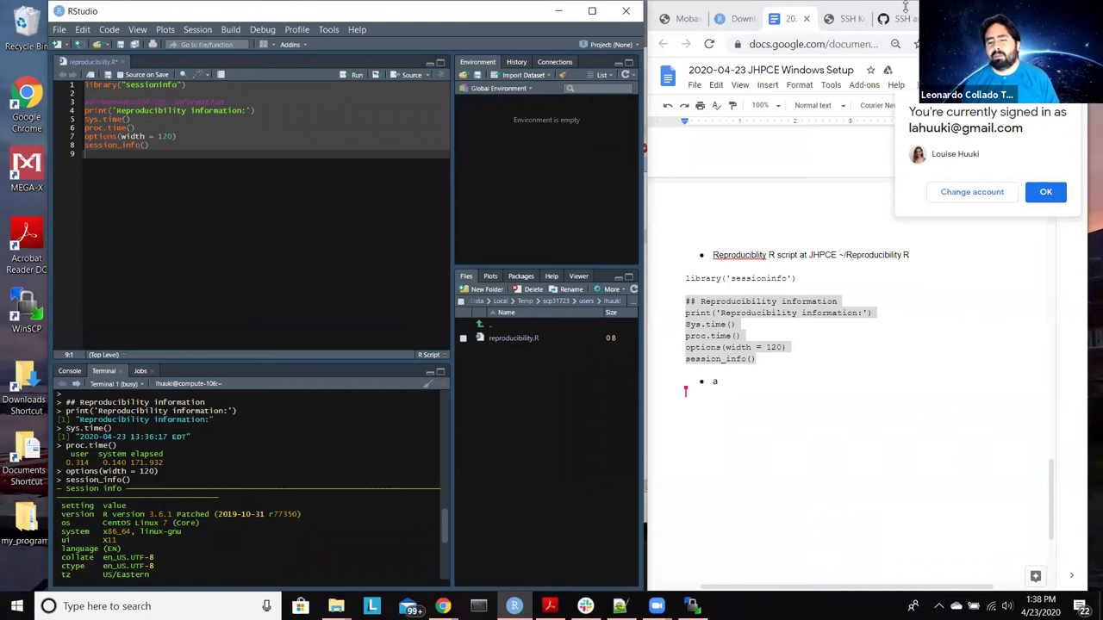
double_click(302, 6)
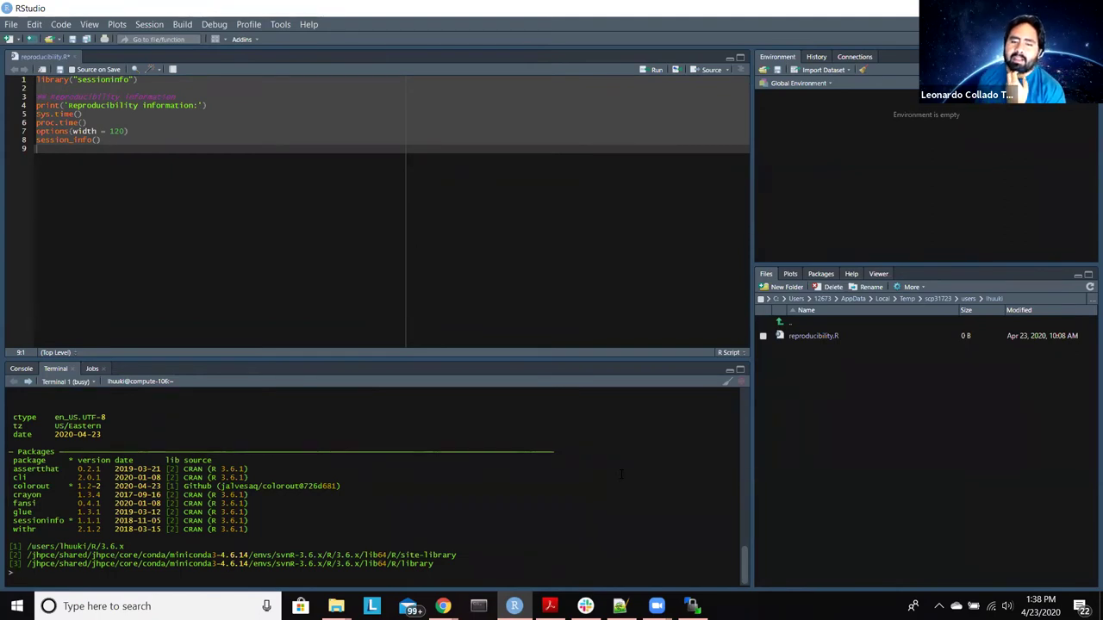
scroll(620, 474, "up", 4)
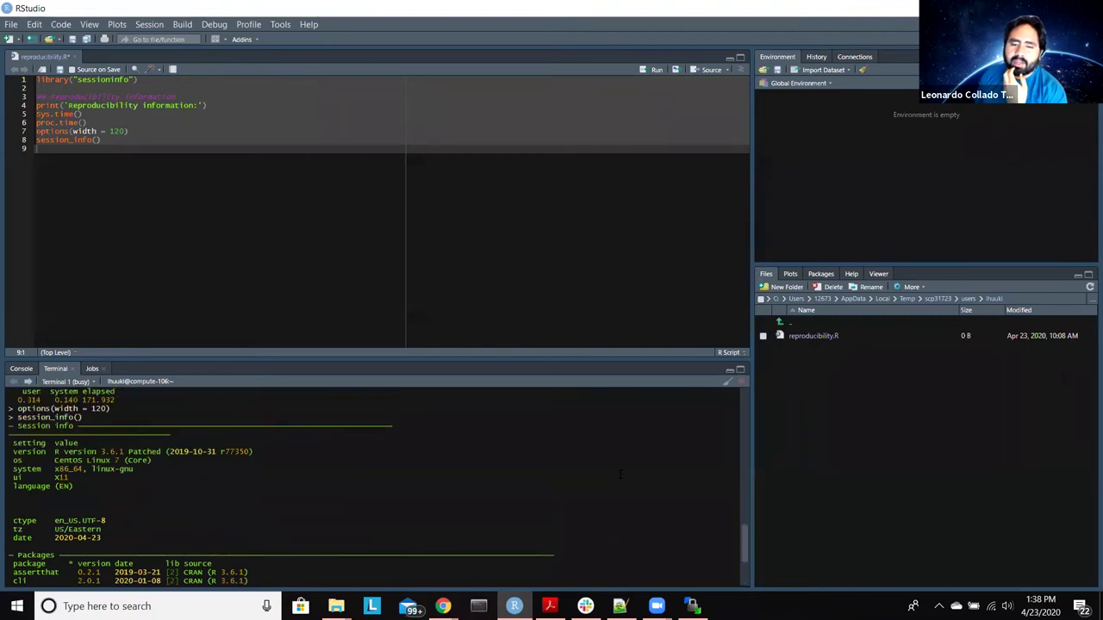
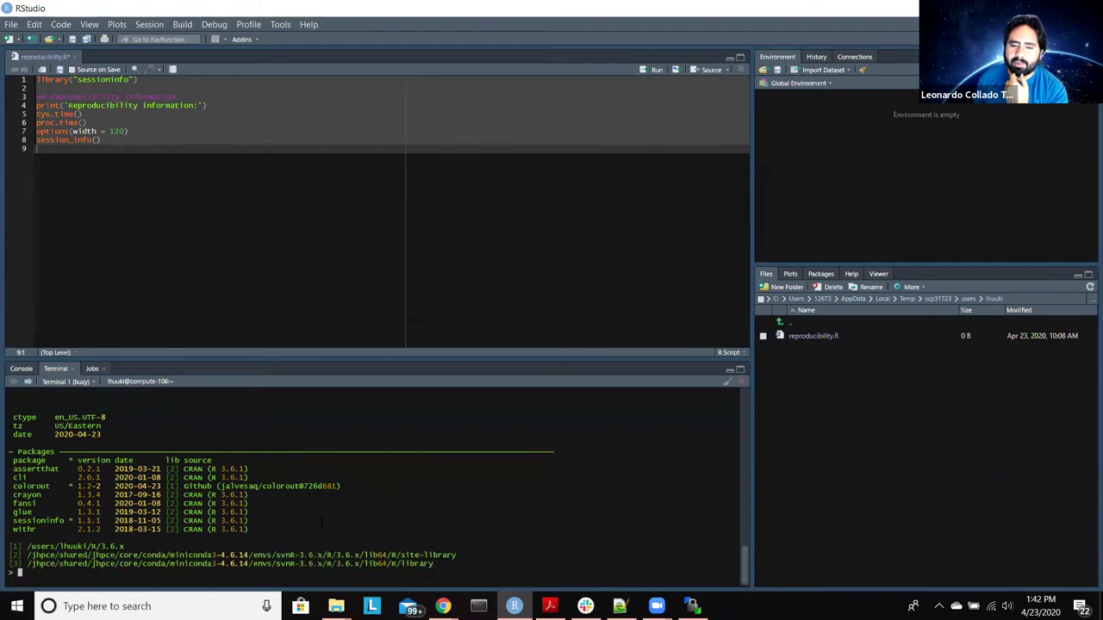
Step: Select and copy the terminal's session_info() output, including the package list and library paths
scroll(322, 521, "up", 8)
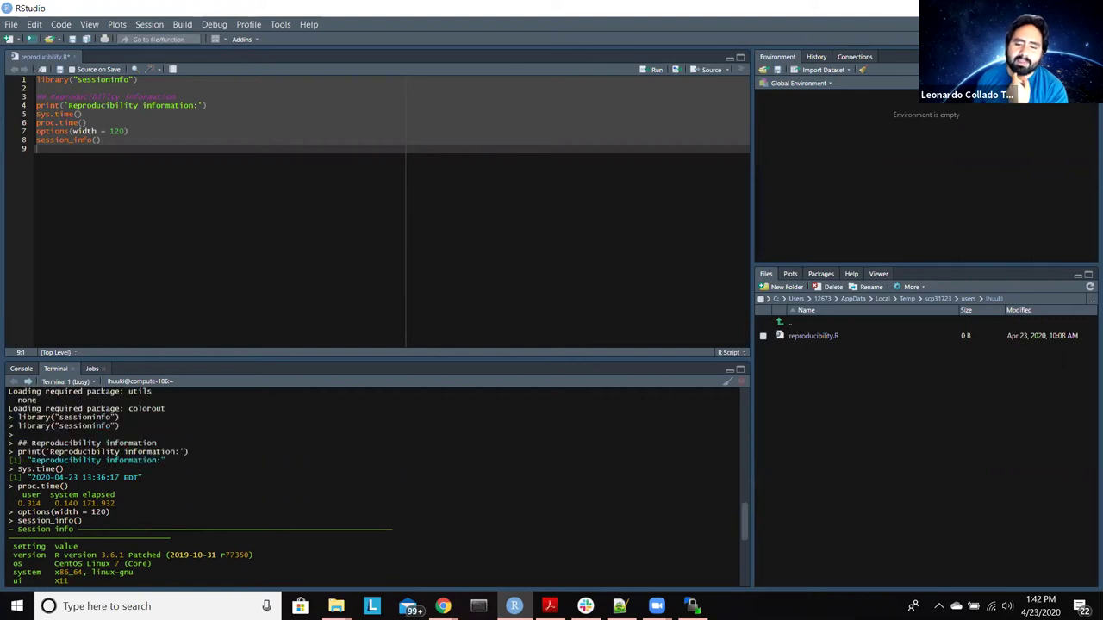
scroll(373, 483, "down", 8)
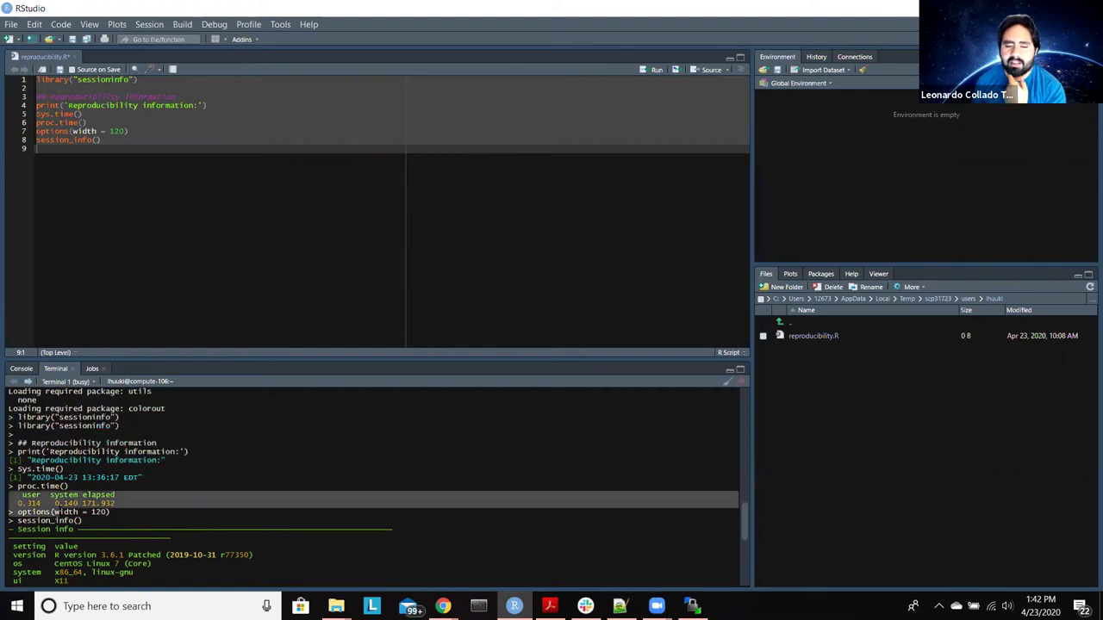
left_click_drag(27, 565, 435, 564)
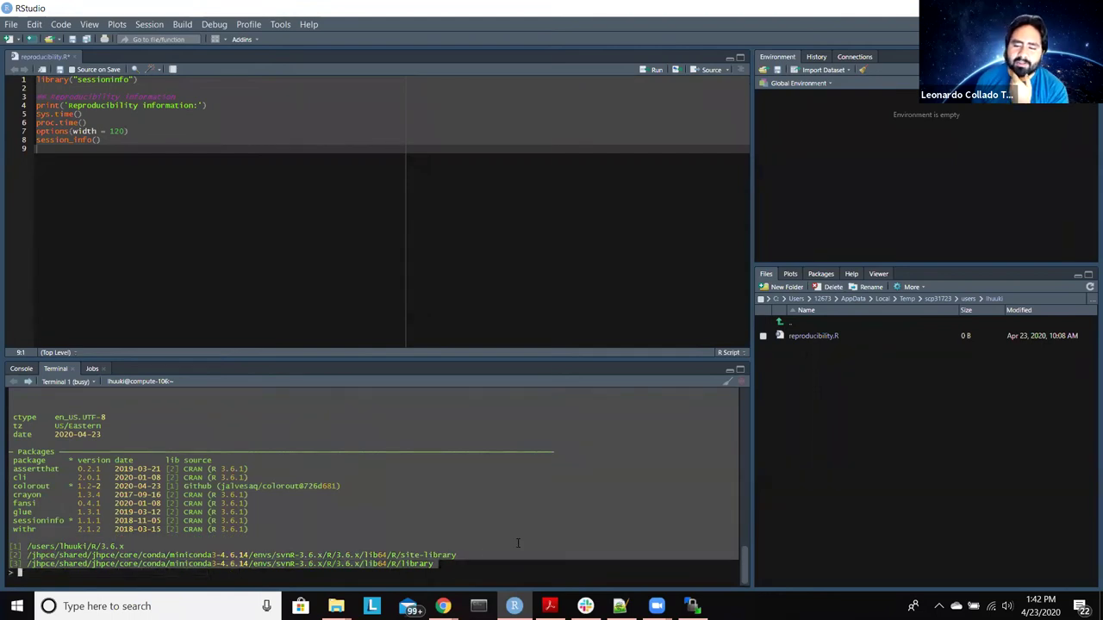
right_click(272, 512)
left_click(308, 530)
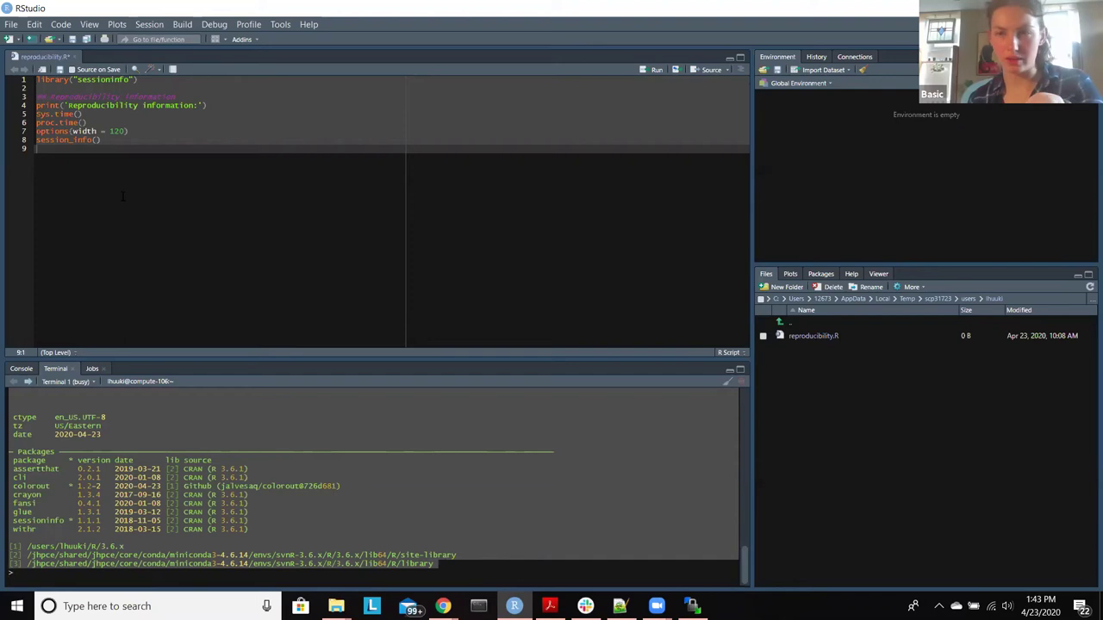
Step: Paste the session info on a new line below the code in reproducibility.R and comment it out
left_click(107, 150)
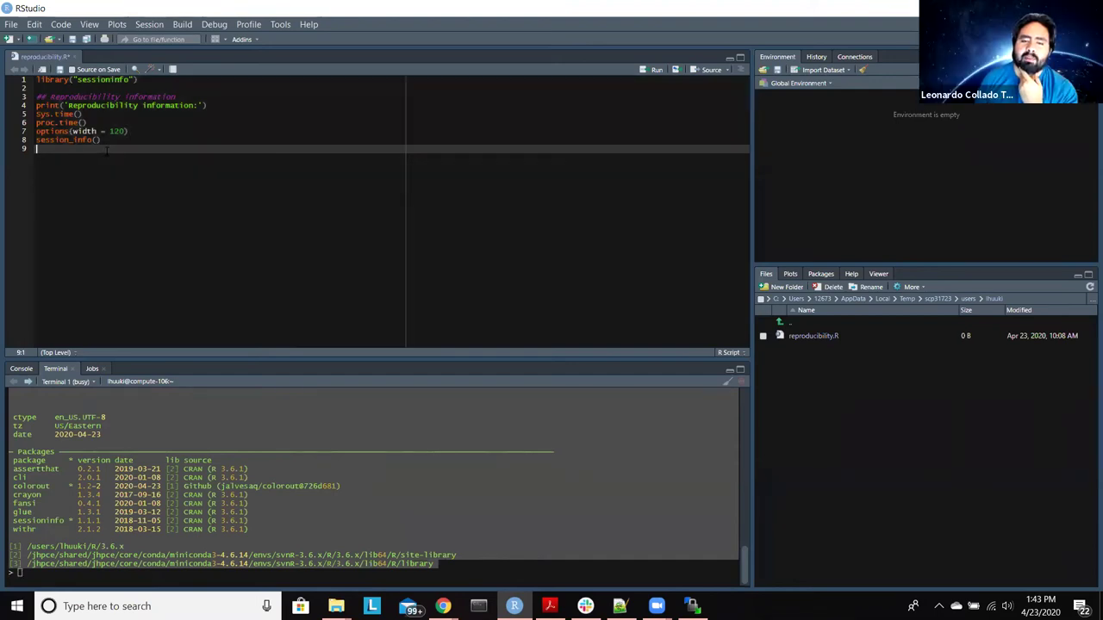
key("Return")
key("ctrl+v")
scroll(388, 216, "up", 5)
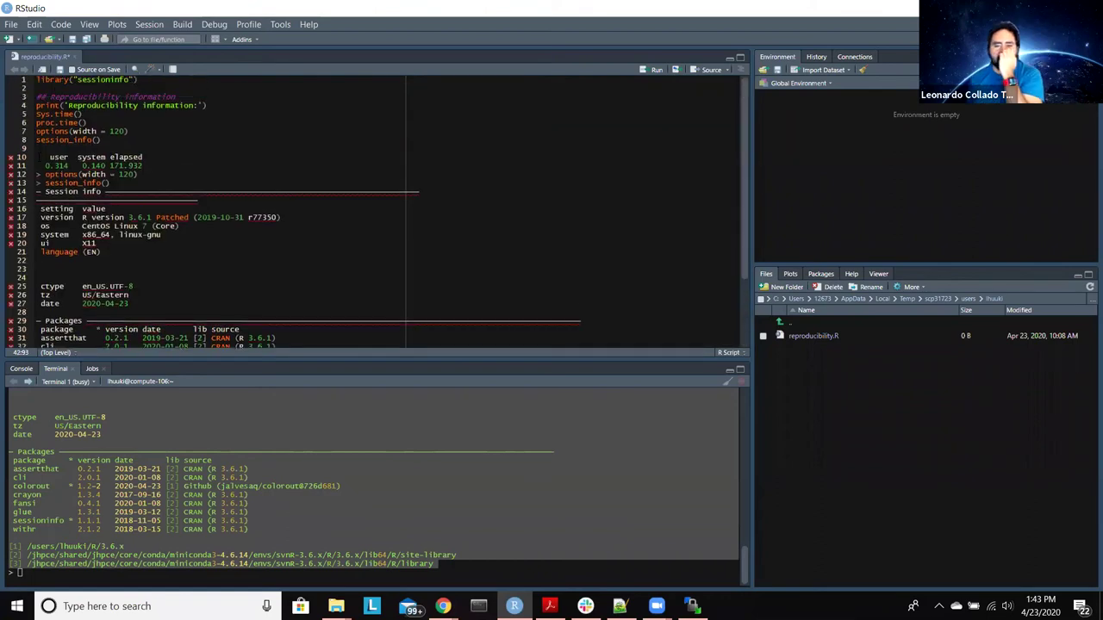
scroll(57, 345, "down", 4)
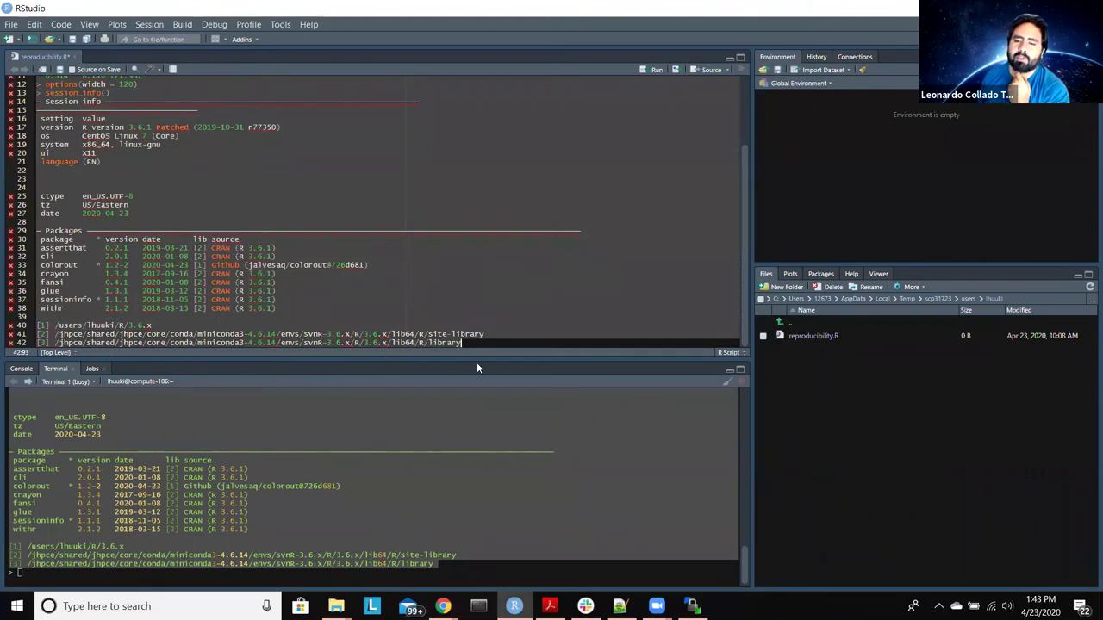
key("ctrl+shift+c")
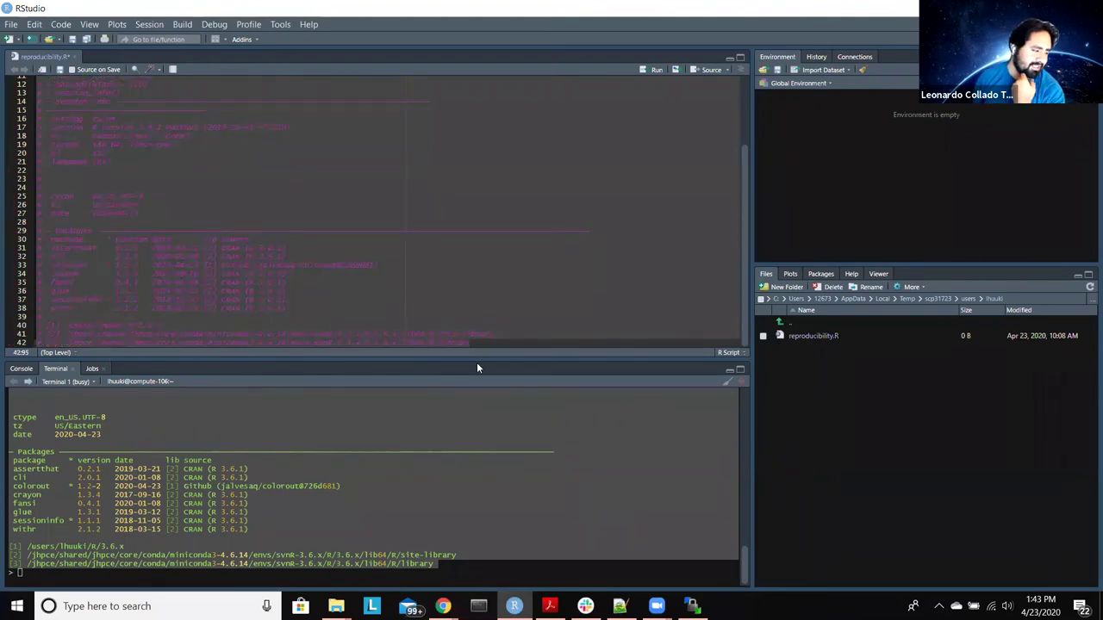
Step: Restore the accidentally deleted commented block, add a trailing blank line and save reproducibility.R
key("BackSpace")
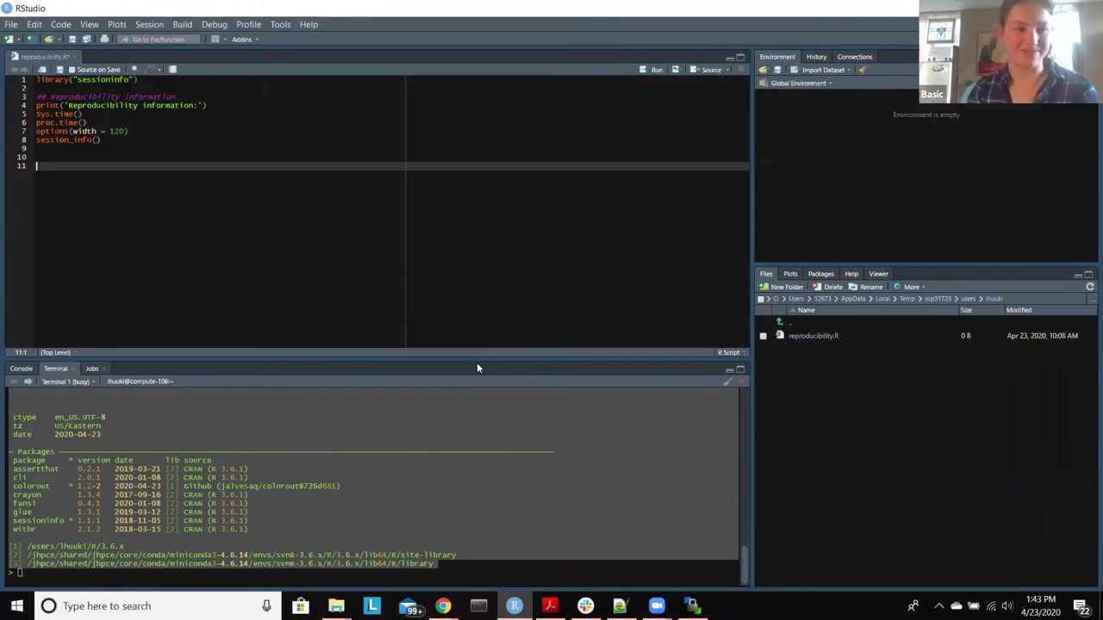
key("ctrl+z")
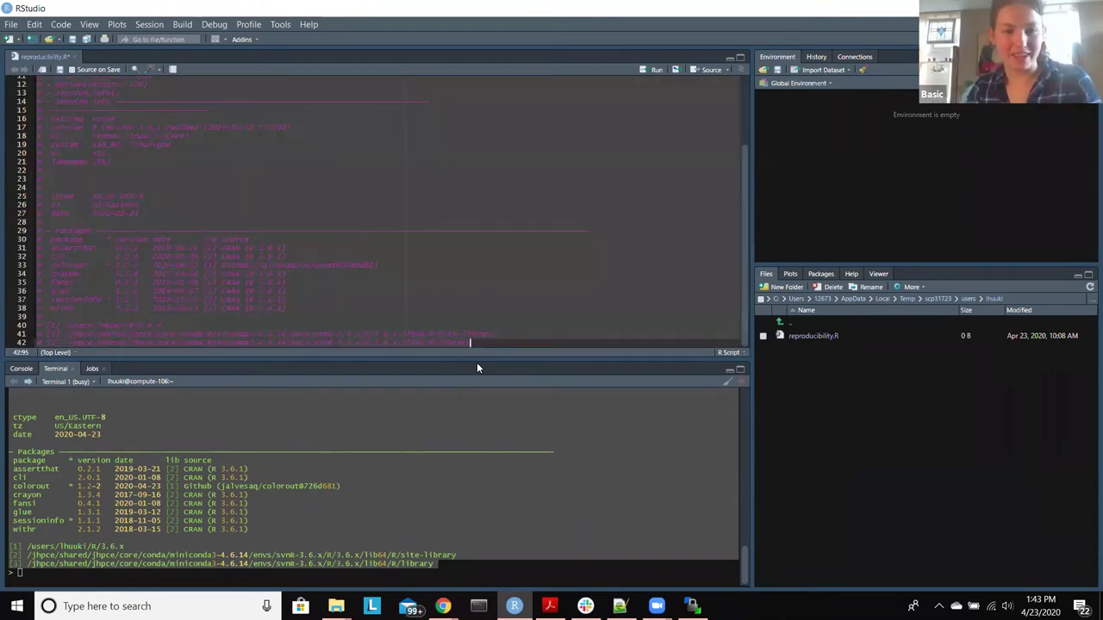
key("Down")
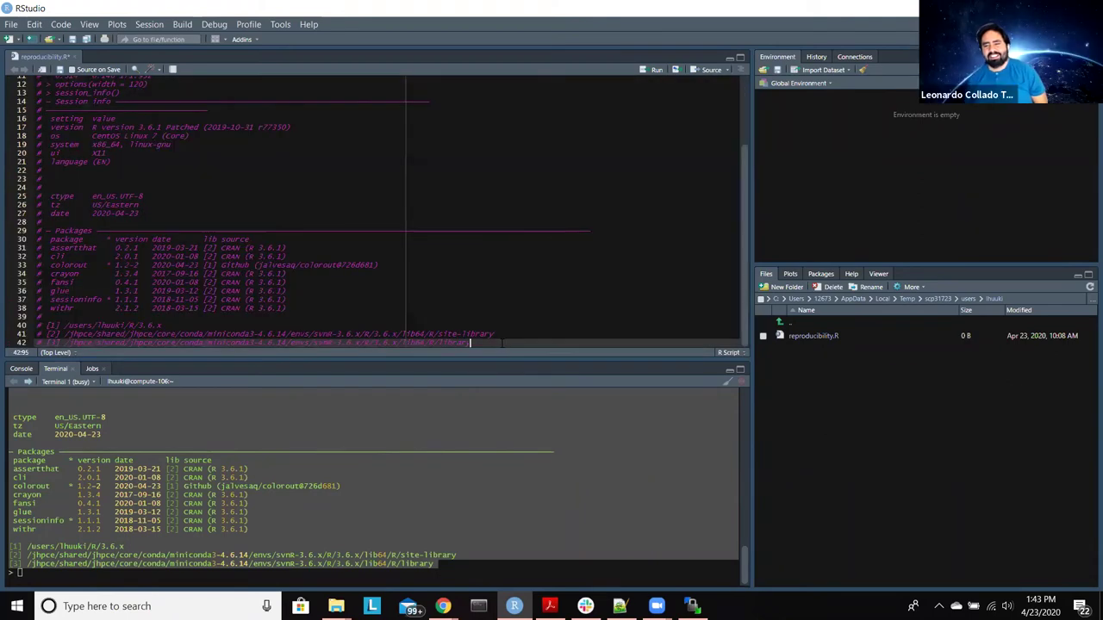
key("Return")
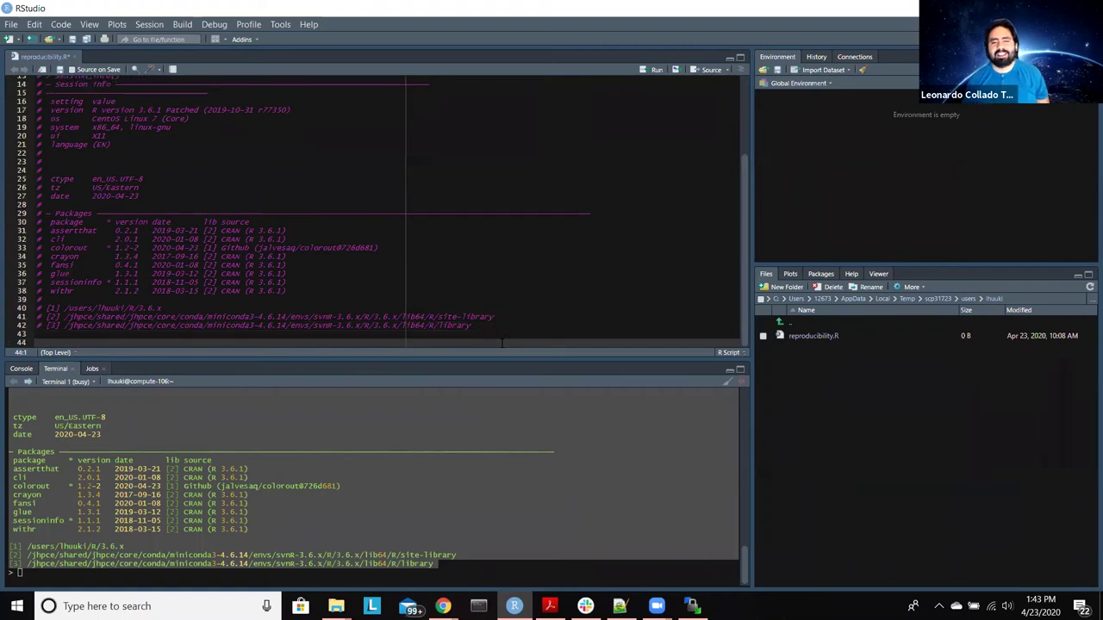
left_click(60, 70)
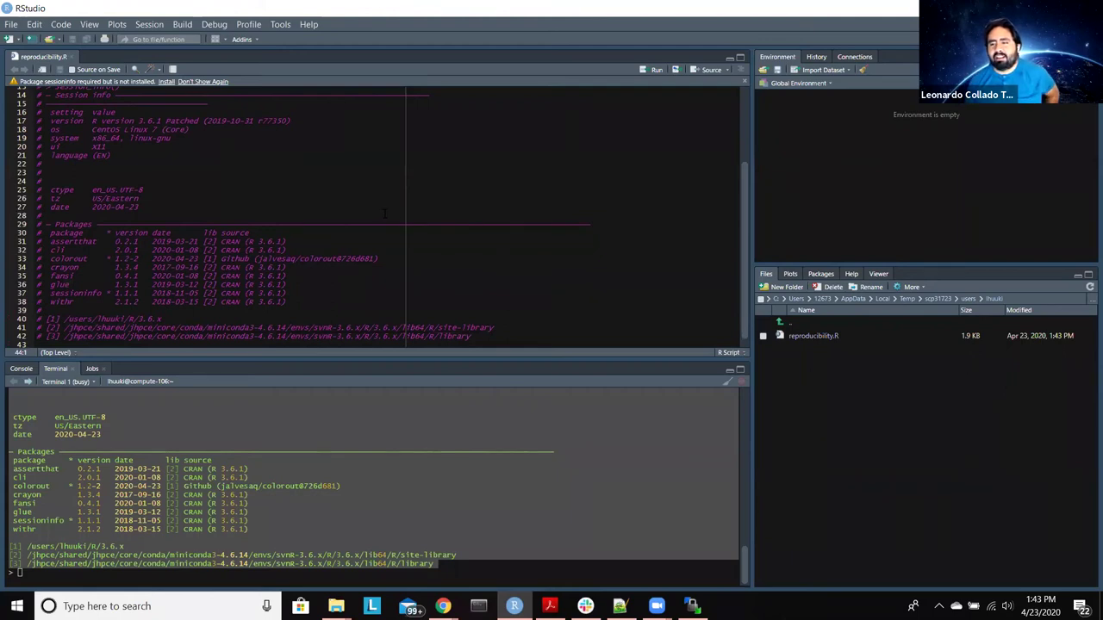
scroll(384, 214, "up", 4)
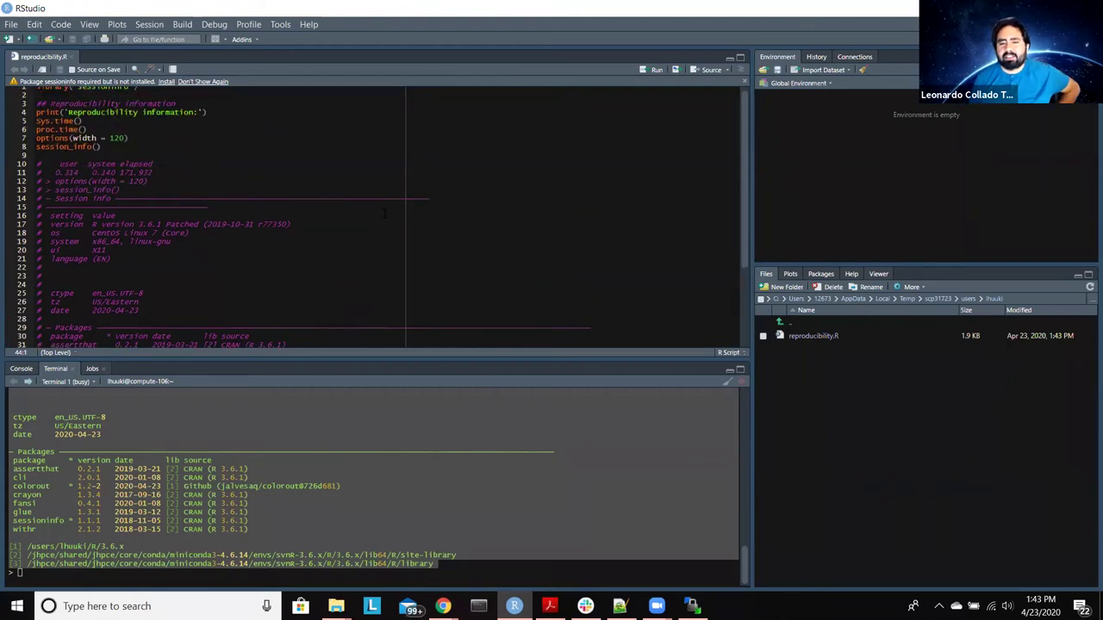
scroll(384, 214, "up", 1)
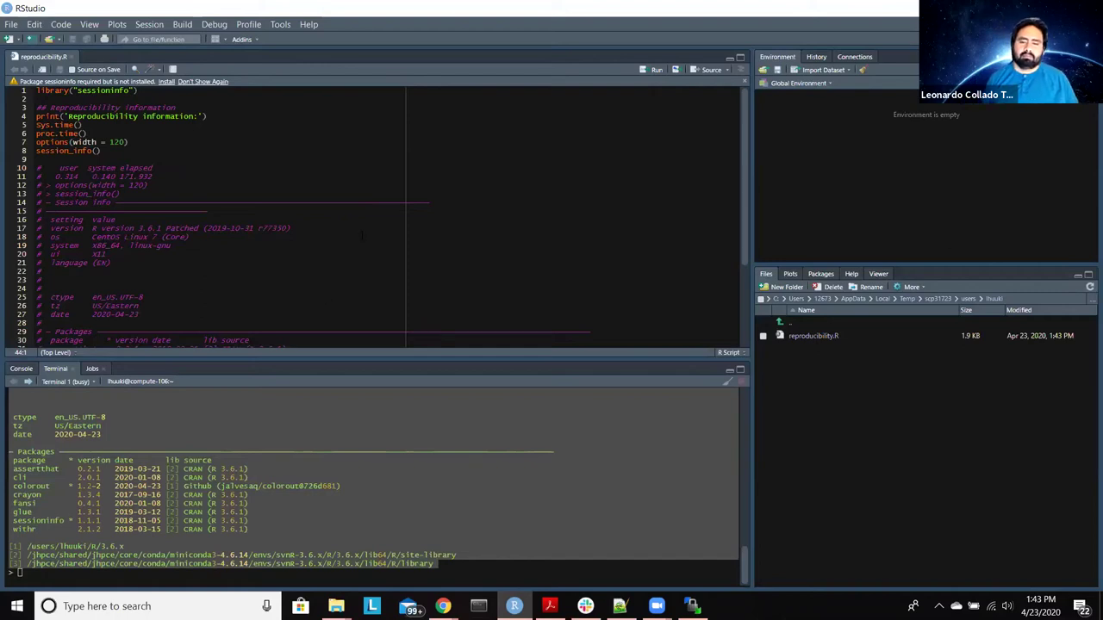
Step: Quit R in the terminal with q(), answering n to skip saving the workspace
left_click(120, 575)
type("q()")
key("Return")
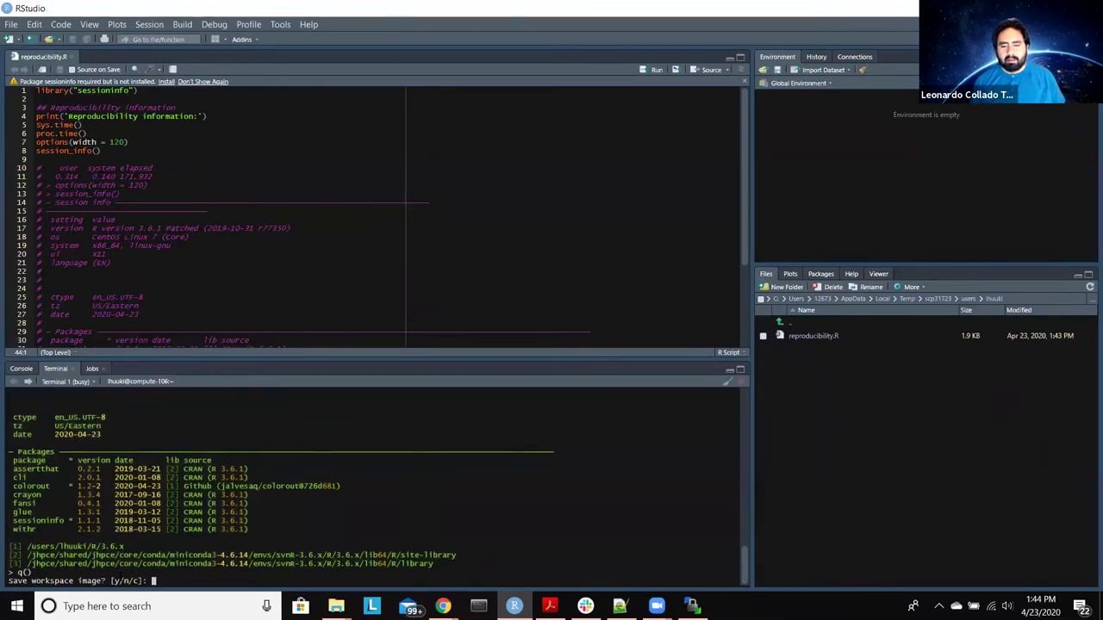
type("n")
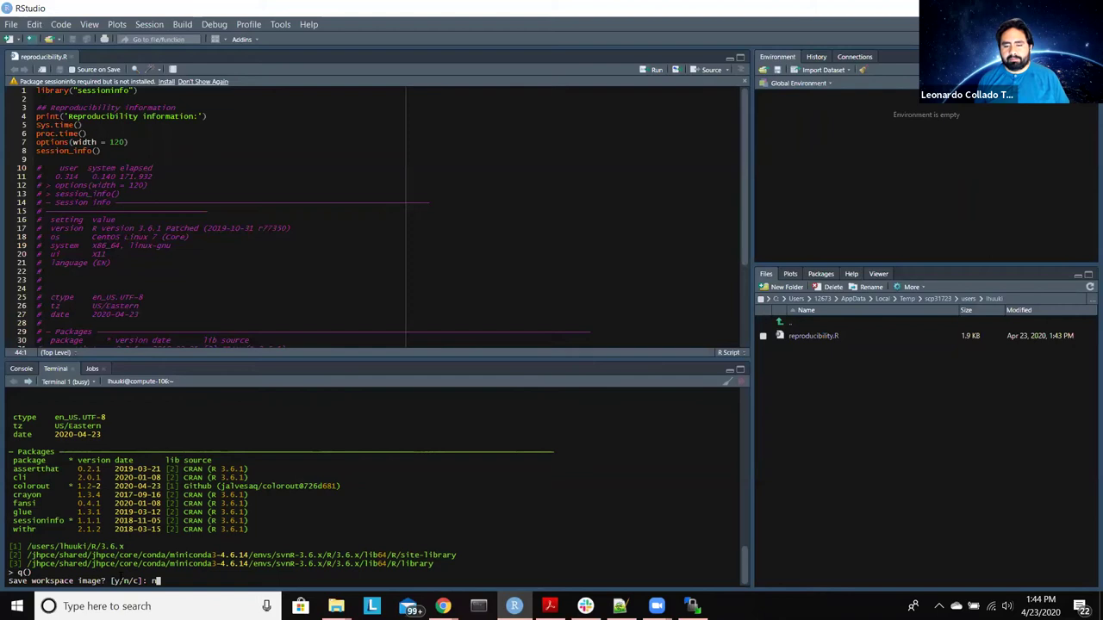
key("Return")
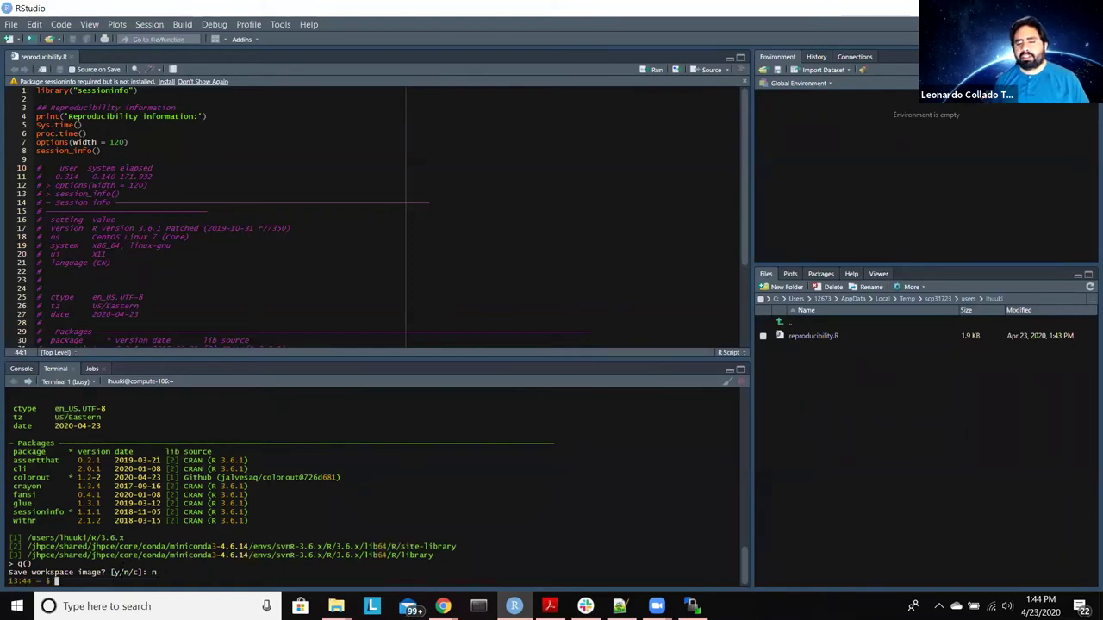
Step: Page through reproducibility.R in the cluster shell with more until it finishes
type("more")
key("Return")
type("more")
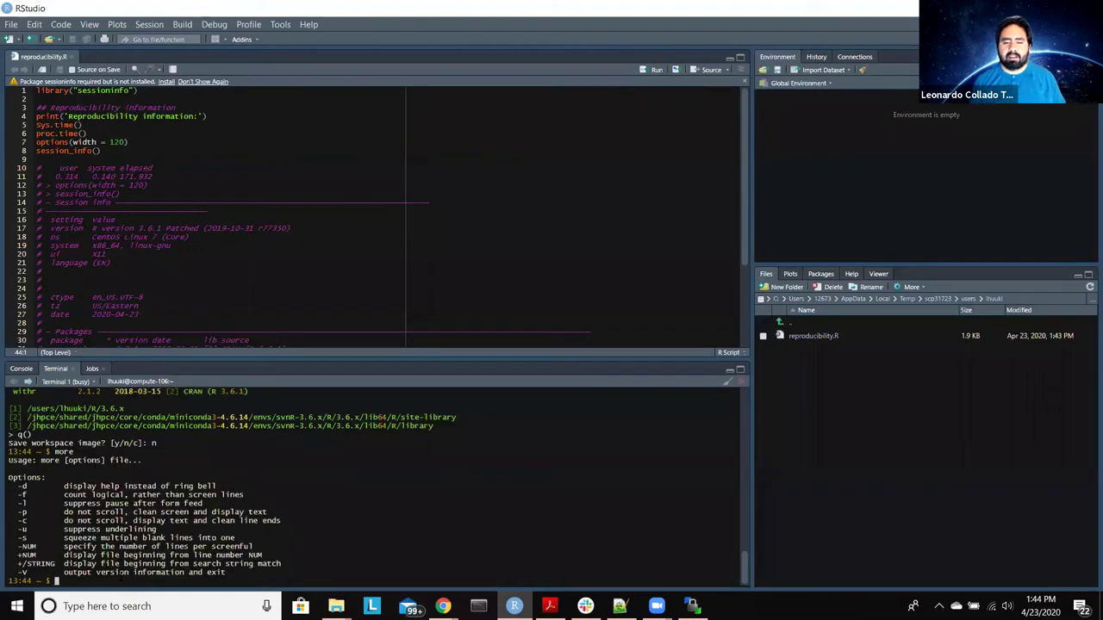
type(" reproducibility.R")
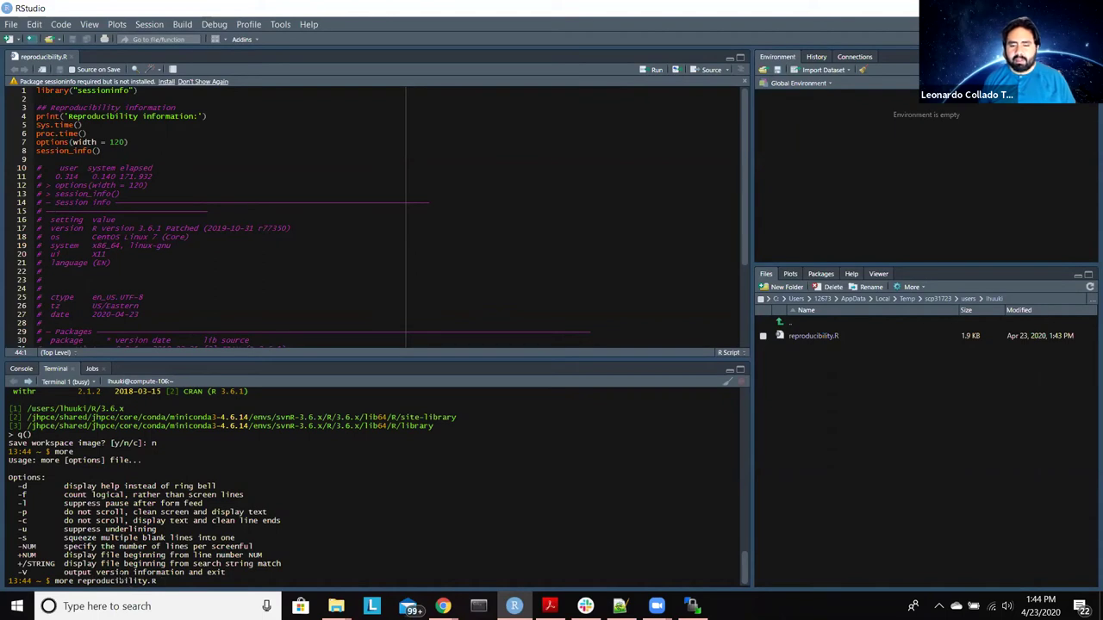
key("Return")
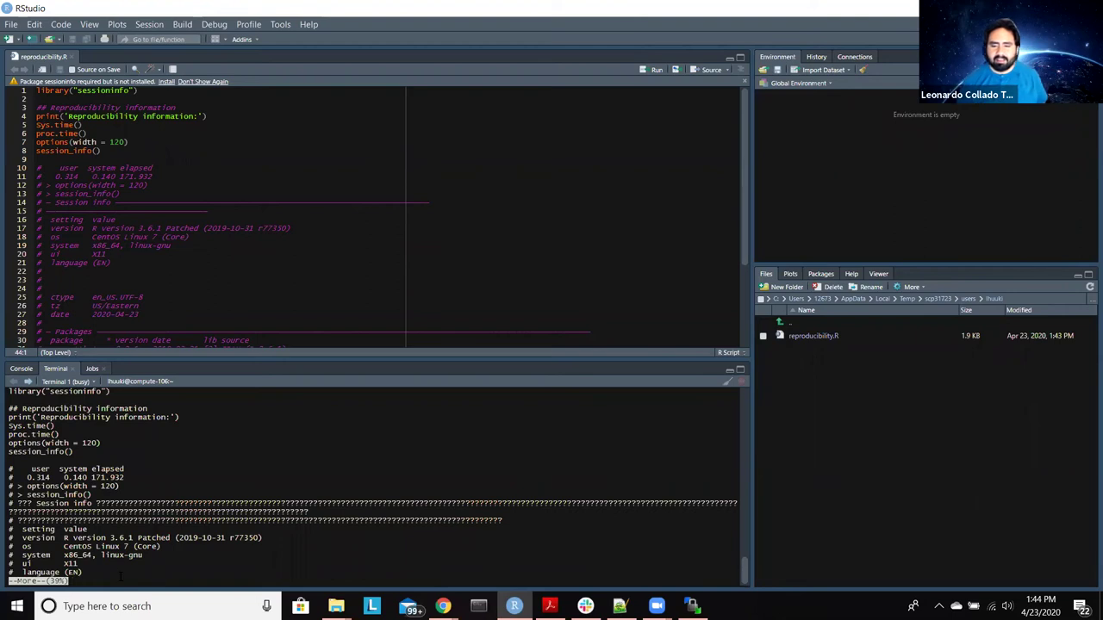
scroll(372, 487, "up", 1)
scroll(372, 487, "up", 2)
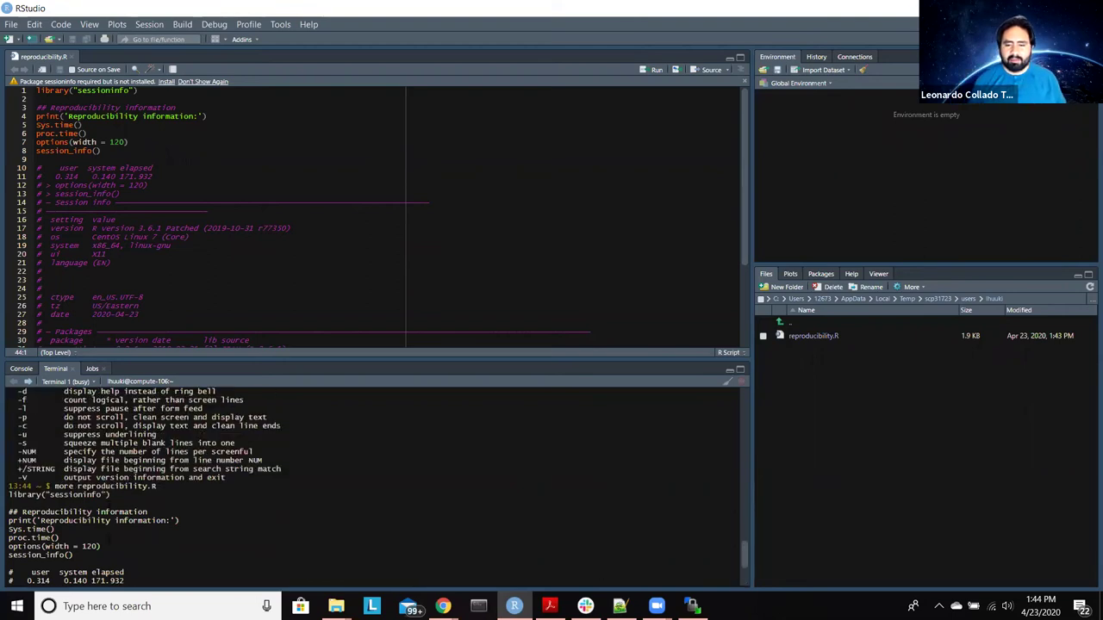
scroll(372, 487, "down", 3)
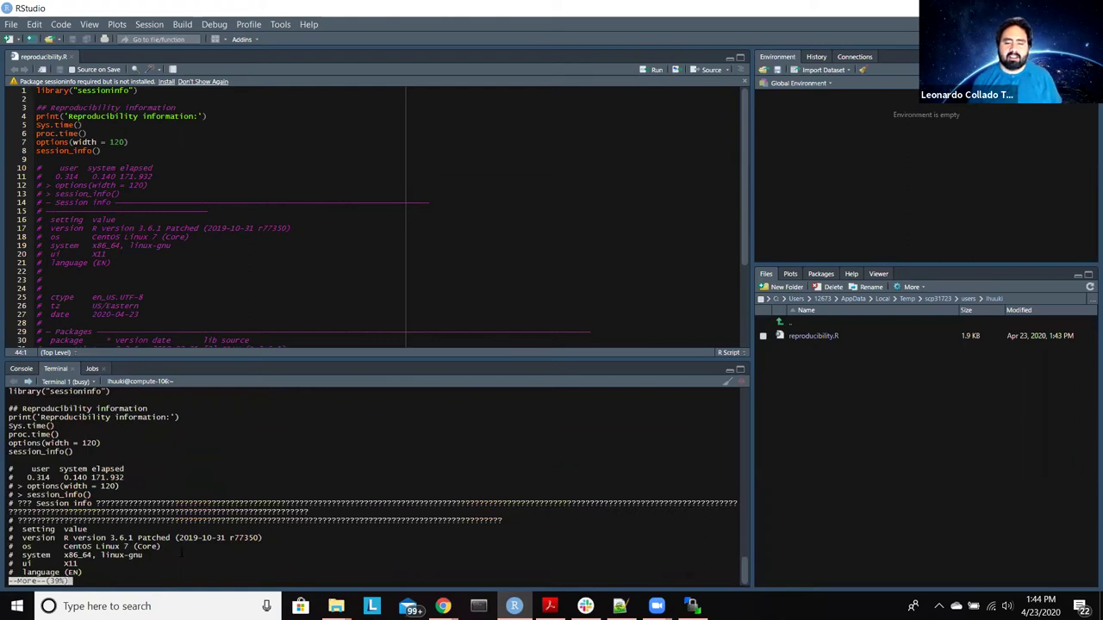
key("space")
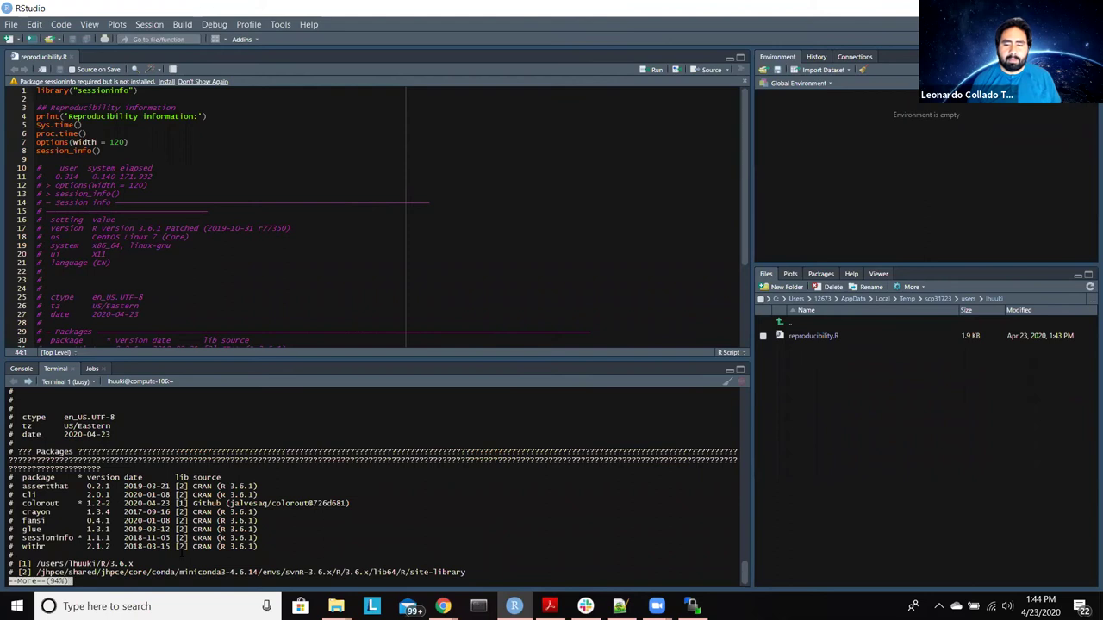
key("space")
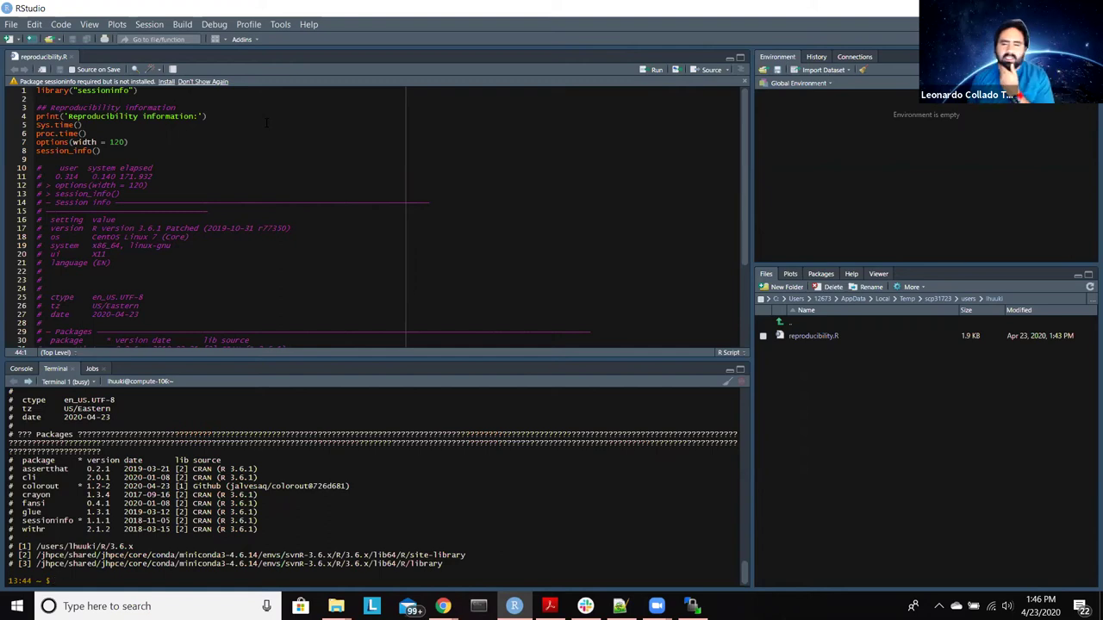
Step: Jump to the end of reproducibility.R, then switch to WinSCP showing the cluster home folder
scroll(267, 123, "down", 5)
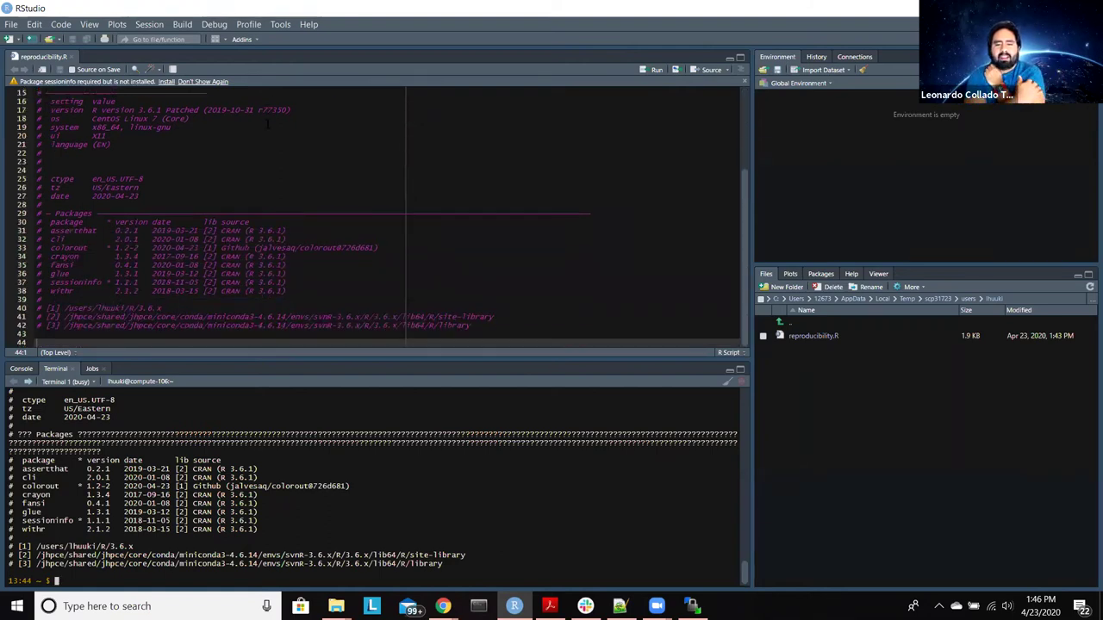
scroll(267, 125, "up", 5)
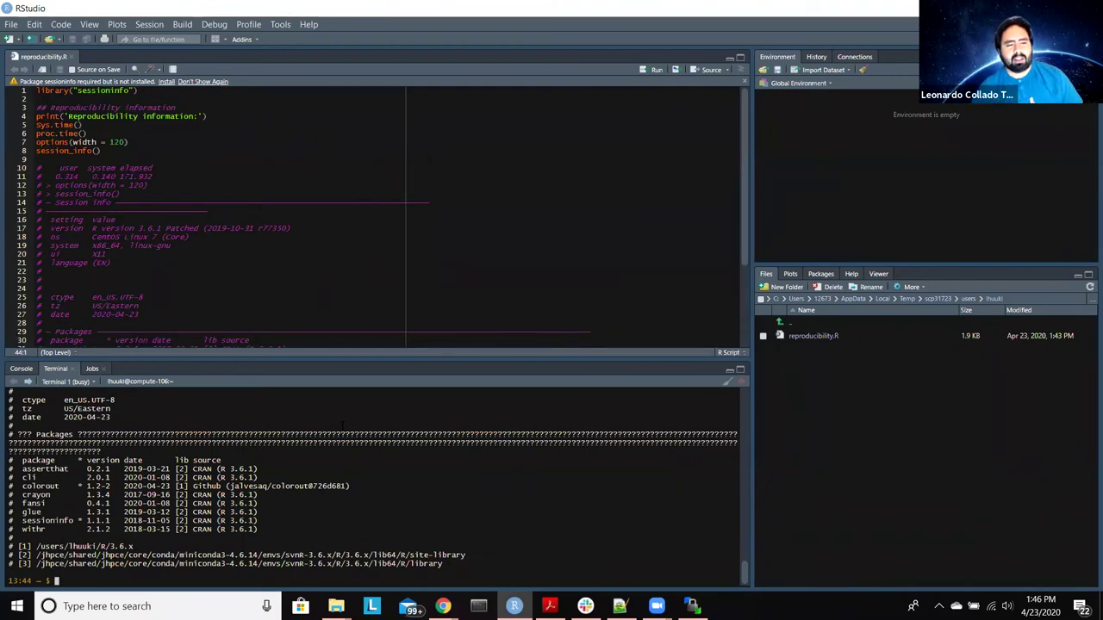
key("ctrl+End")
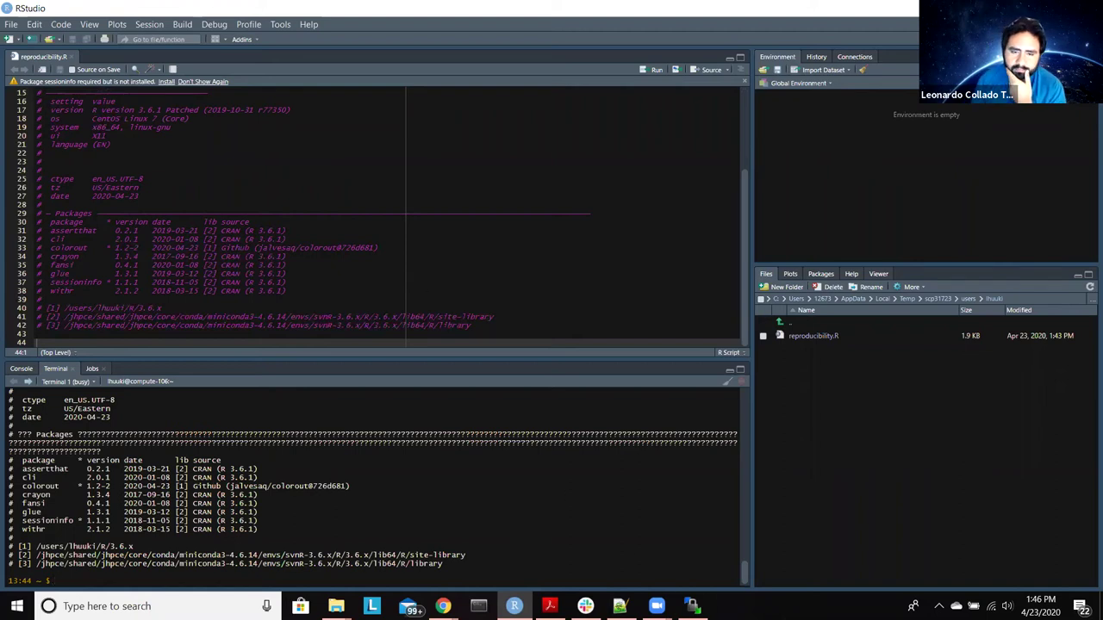
key("alt+Tab")
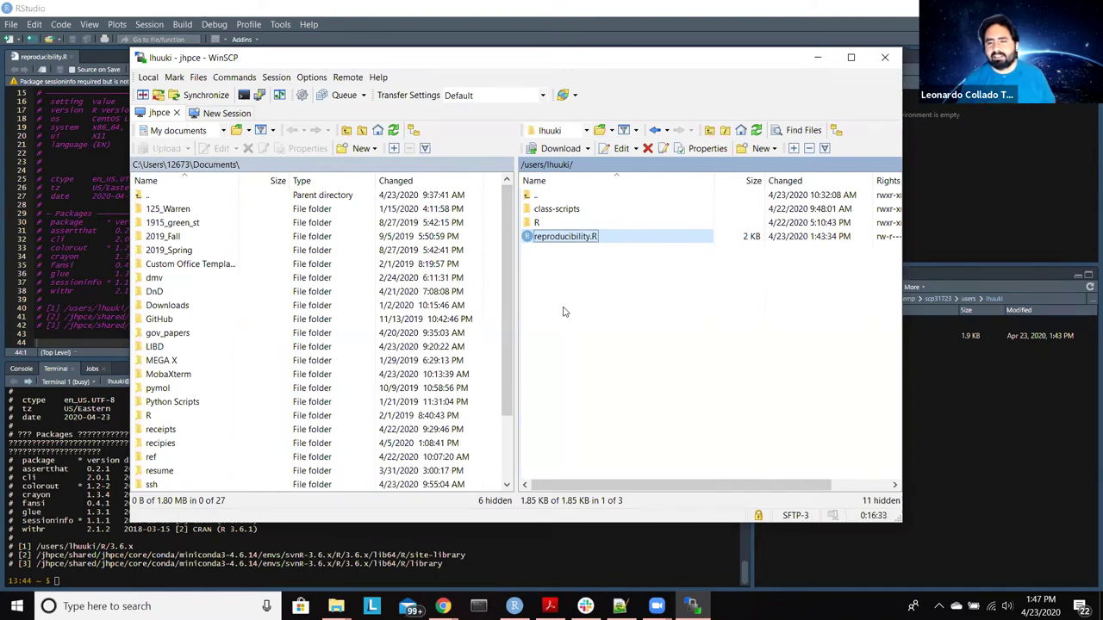
Step: Turn on Show hidden files in WinSCP's Panels preferences, then clear the remote panel selection
left_click(315, 79)
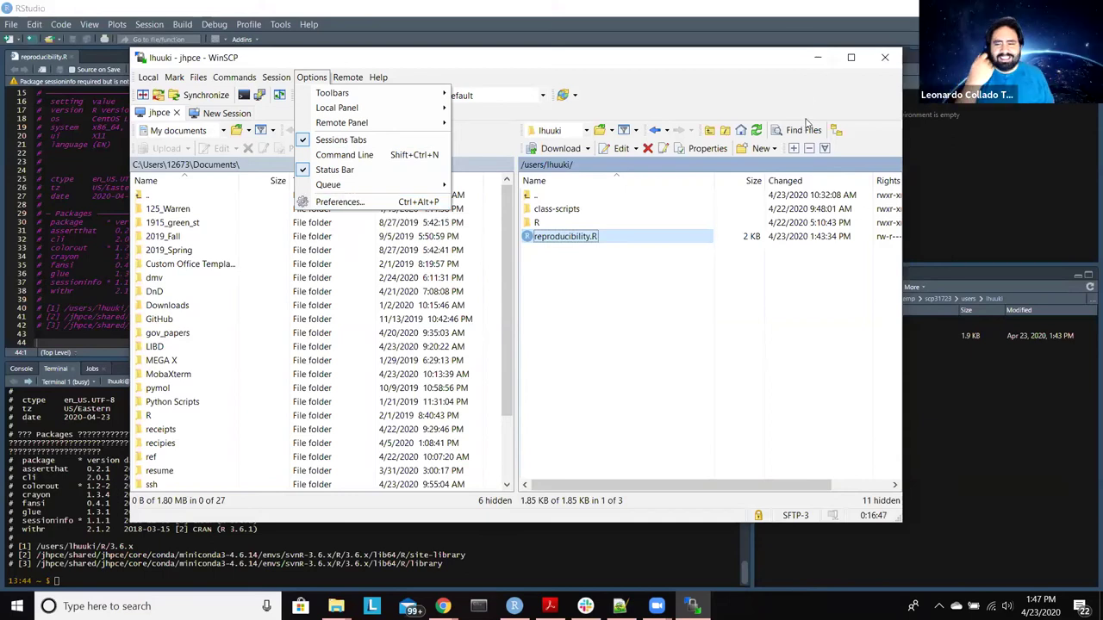
left_click(363, 203)
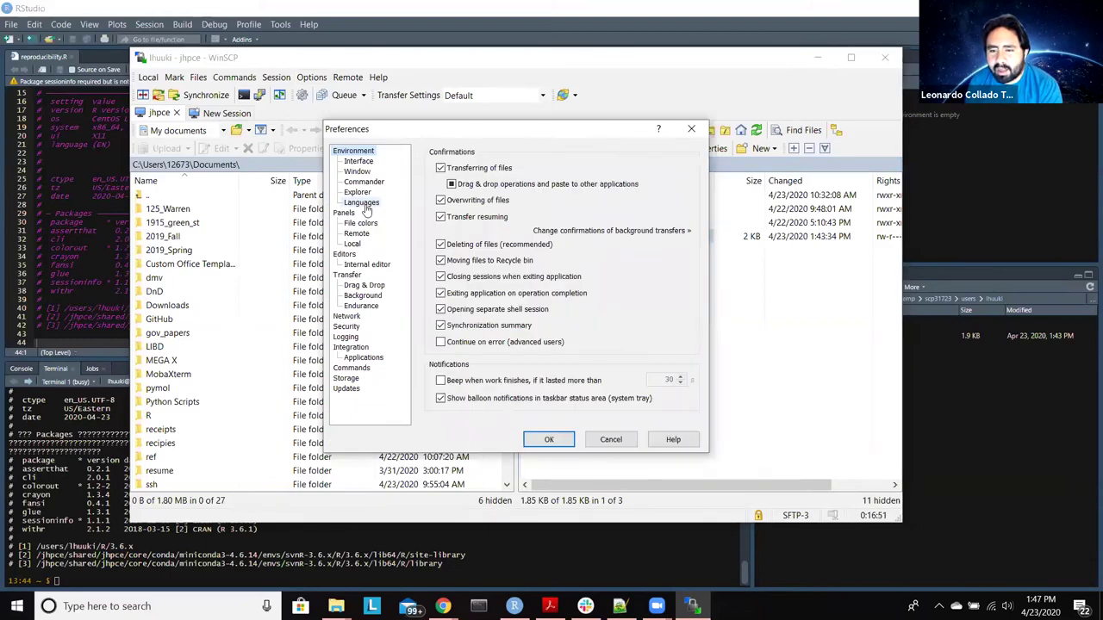
left_click(344, 214)
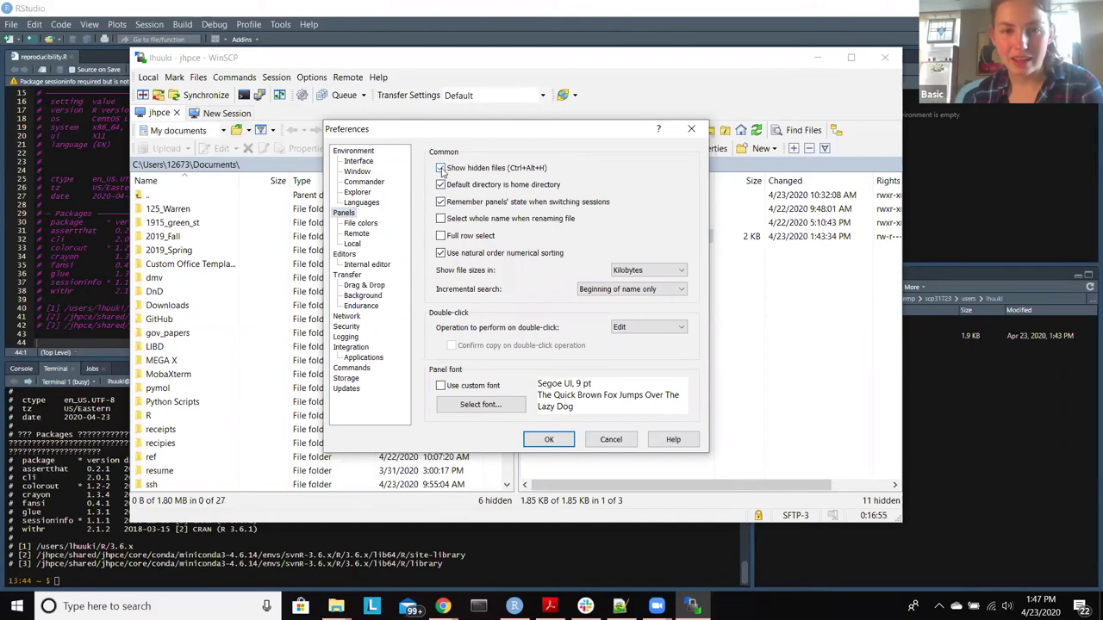
left_click(549, 442)
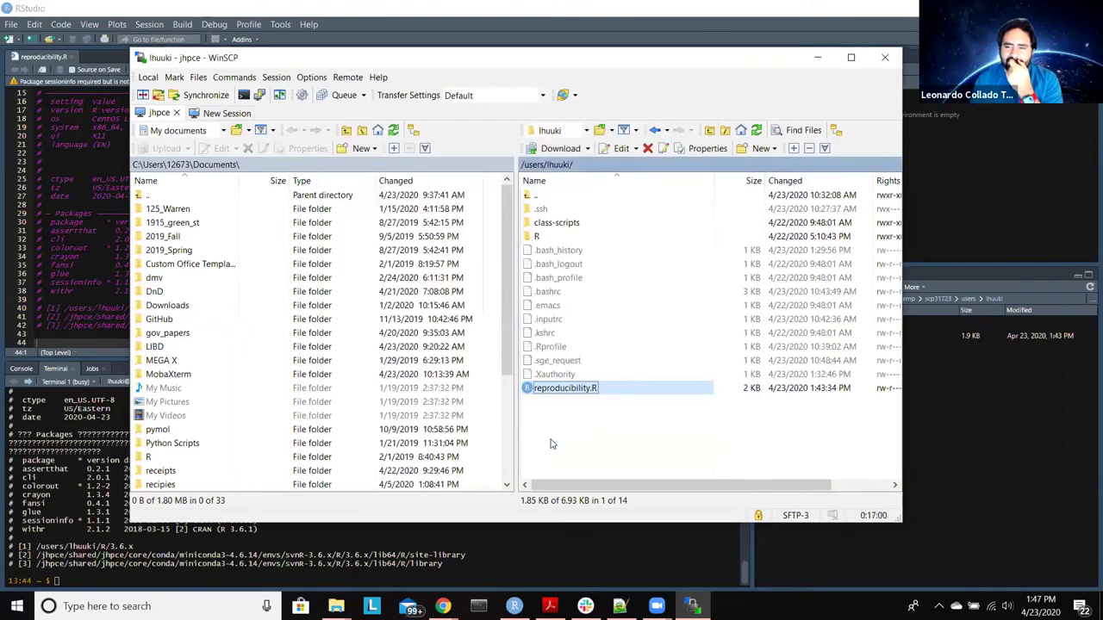
left_click(589, 433)
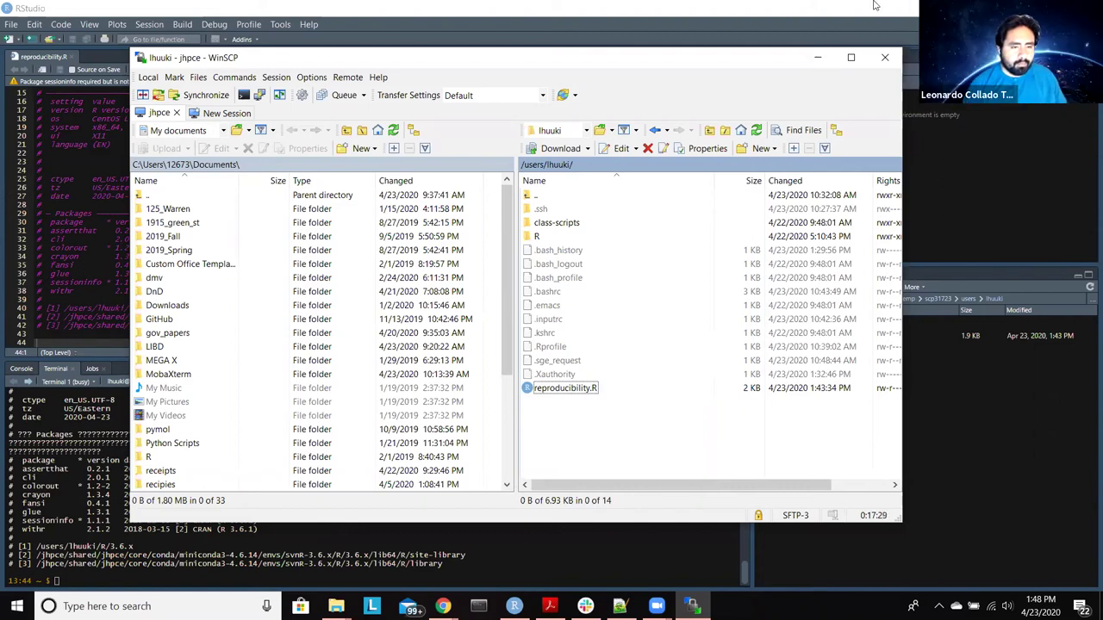
Step: Snap RStudio to the left half with the Google Docs notes on the right, then minimize RStudio
left_click(775, 31)
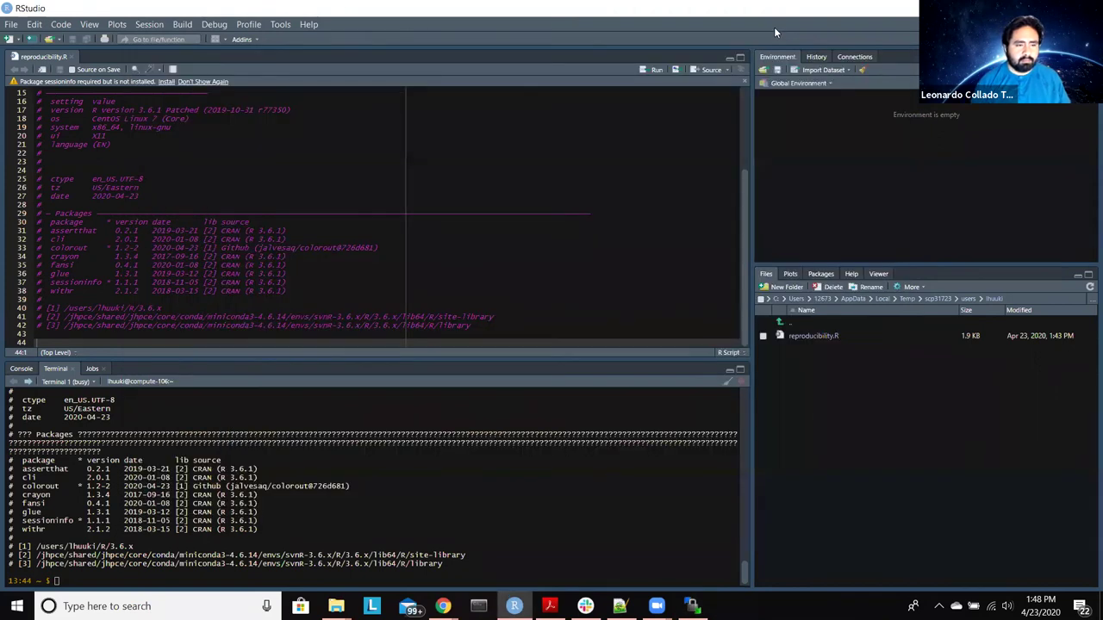
key("super+Left")
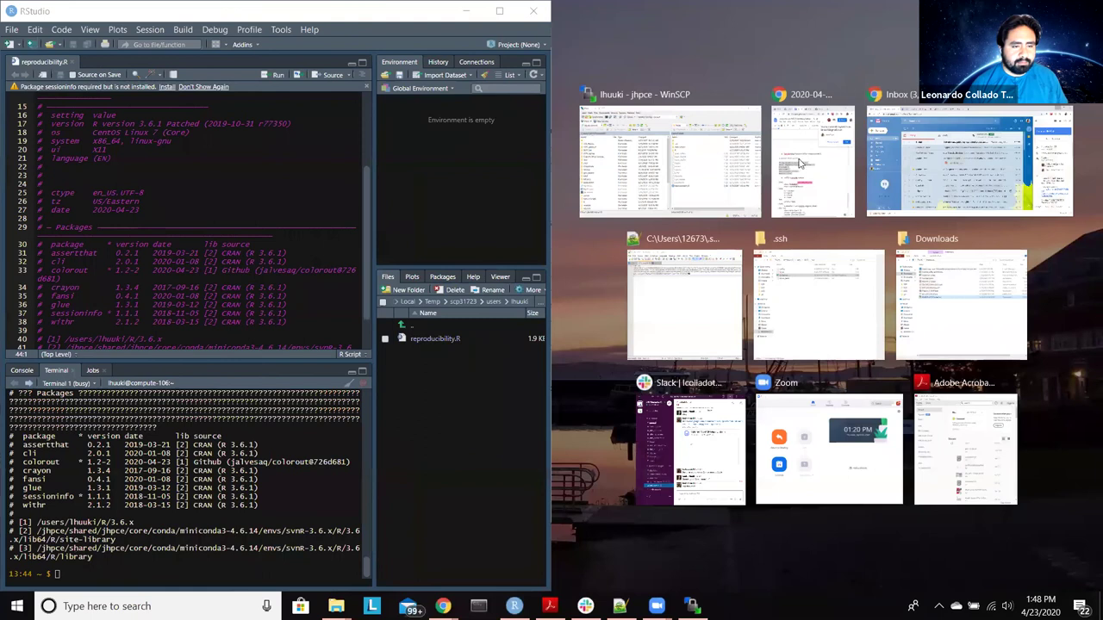
left_click(795, 161)
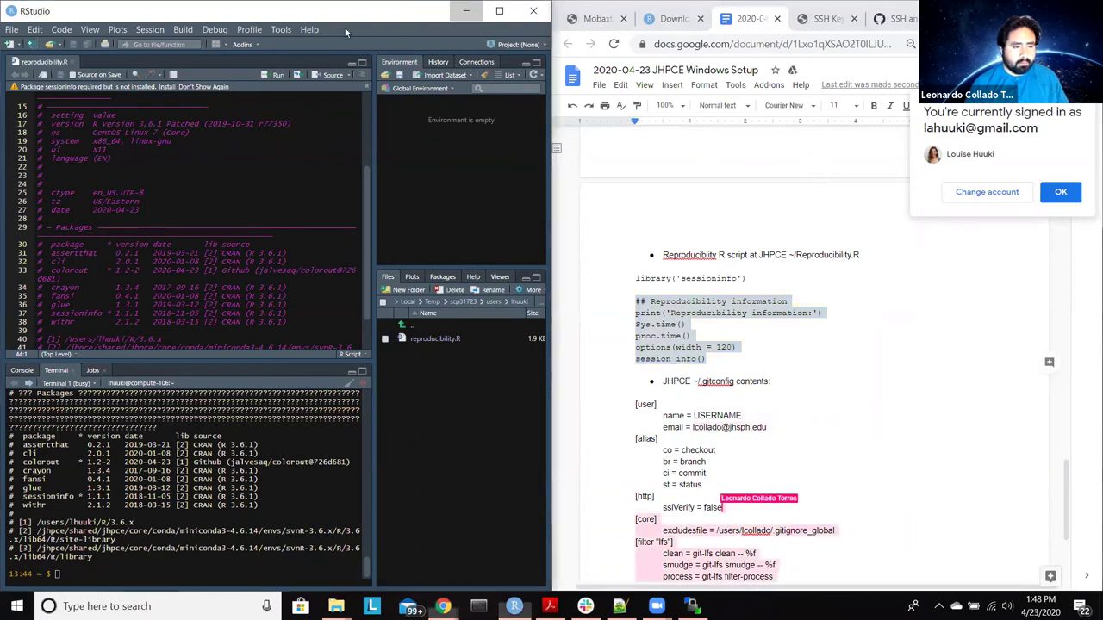
left_click(466, 10)
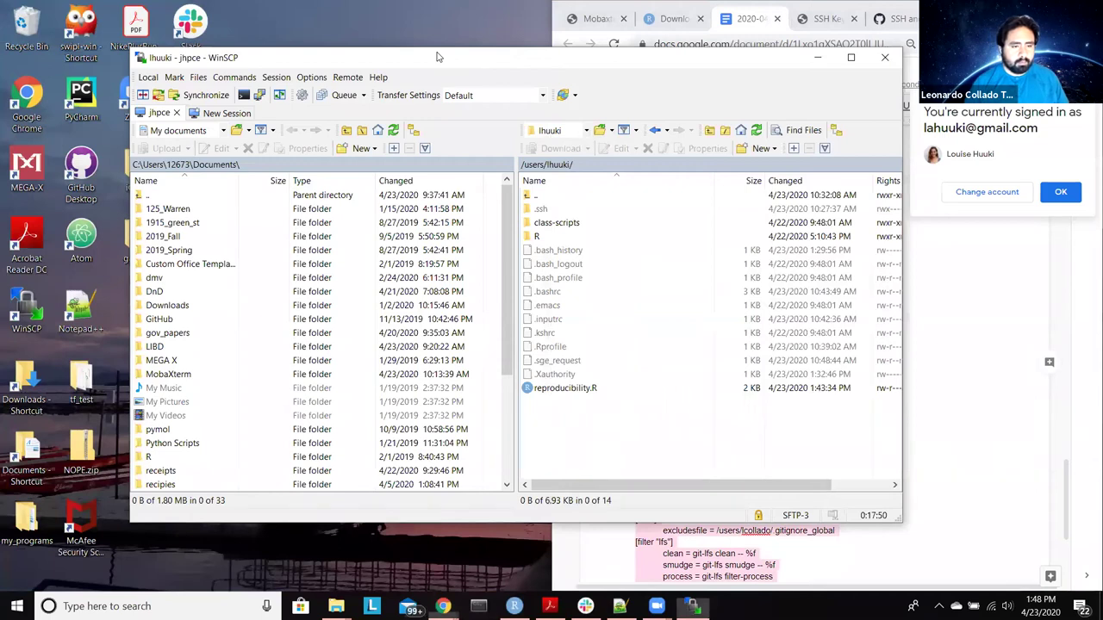
Step: Drag WinSCP to the upper left and switch between it and the Google Docs notes, ending on WinSCP
left_click_drag(436, 57, 323, 29)
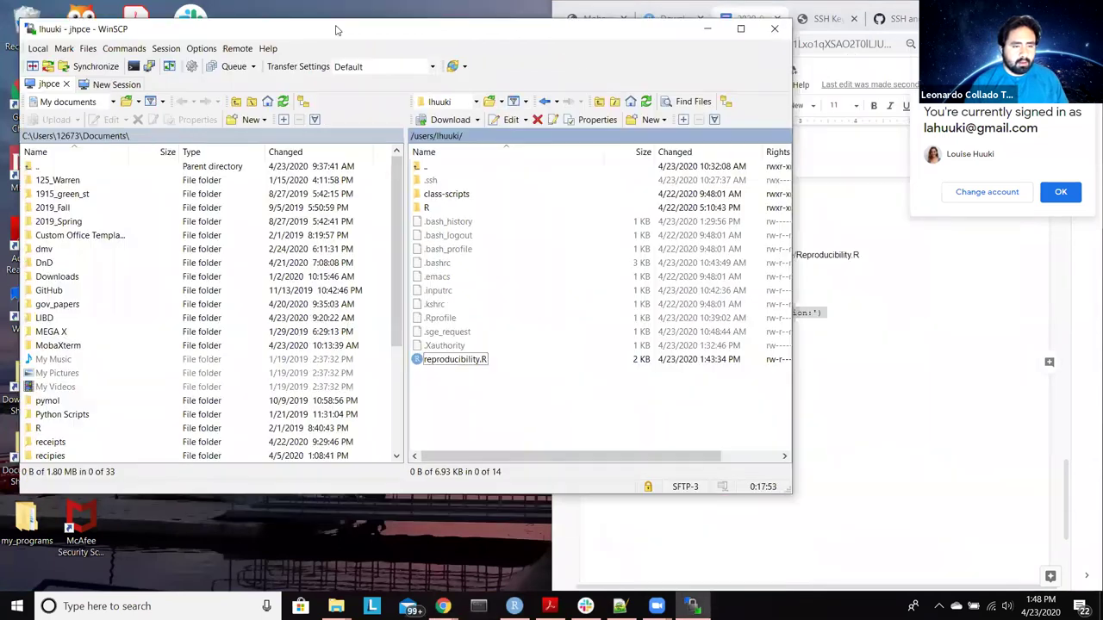
key("alt+Tab")
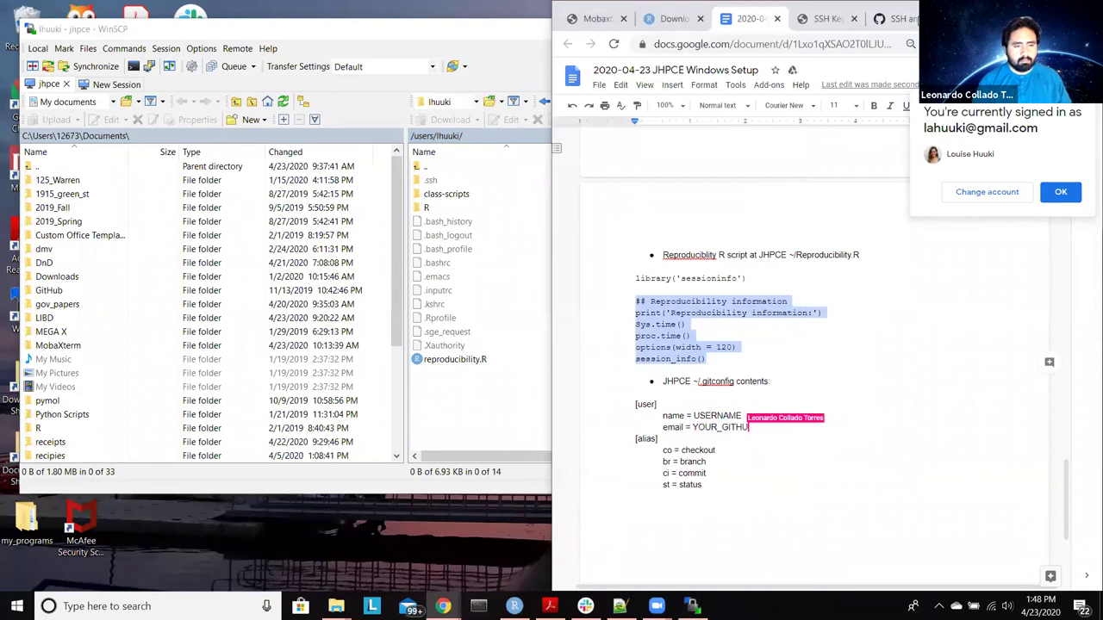
left_click(446, 45)
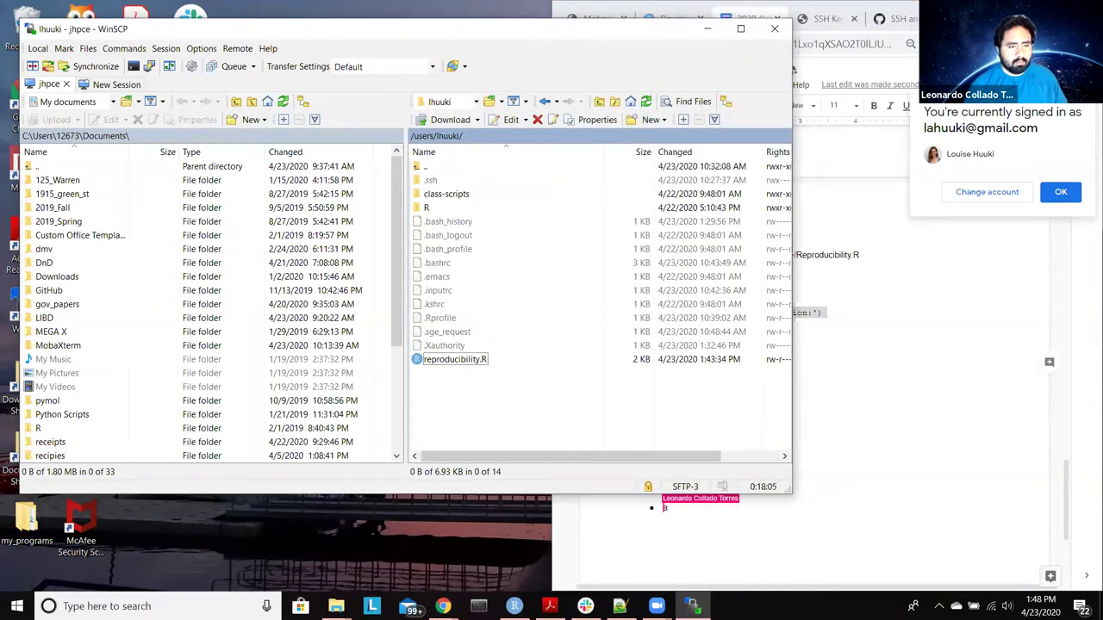
key("alt+Tab")
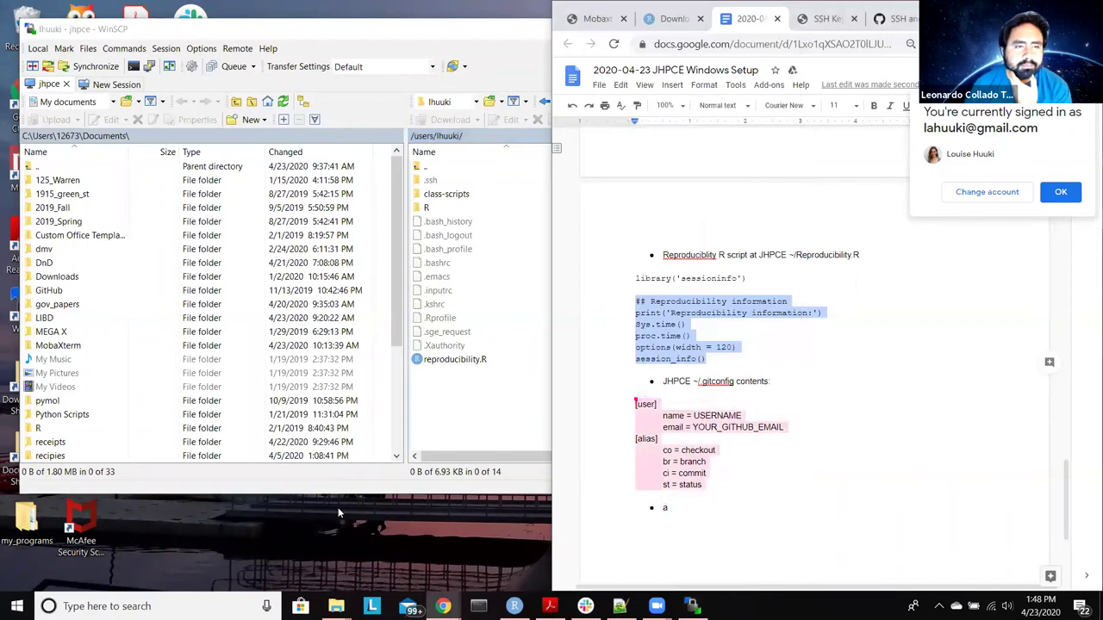
left_click(420, 41)
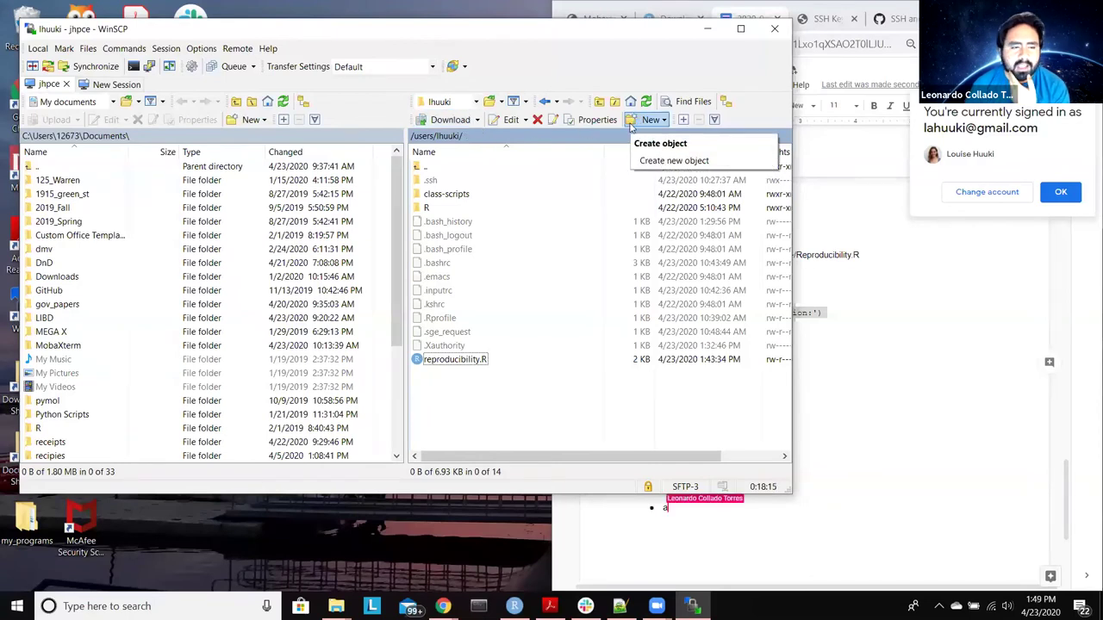
Step: Create a new file named .gitconfig in the remote home folder
left_click(653, 120)
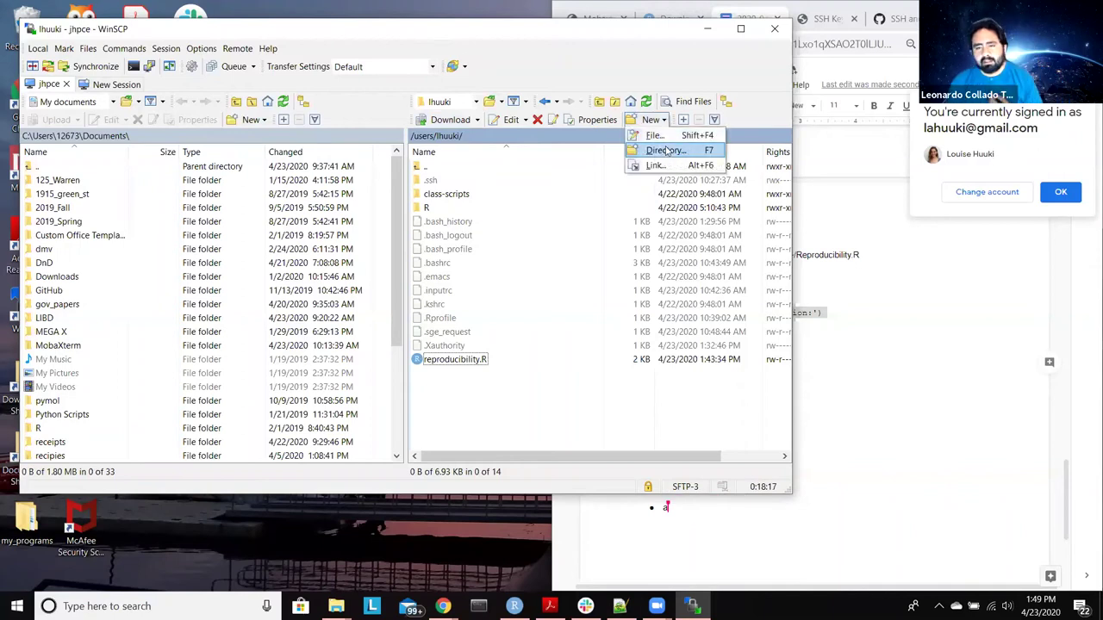
left_click(657, 135)
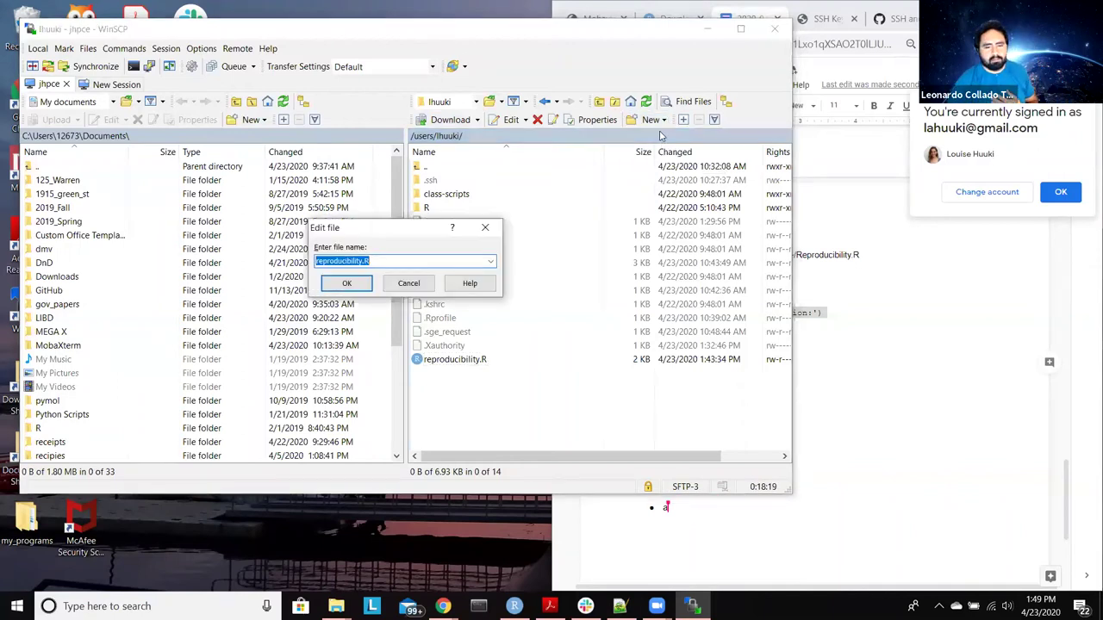
type(".gitconfig")
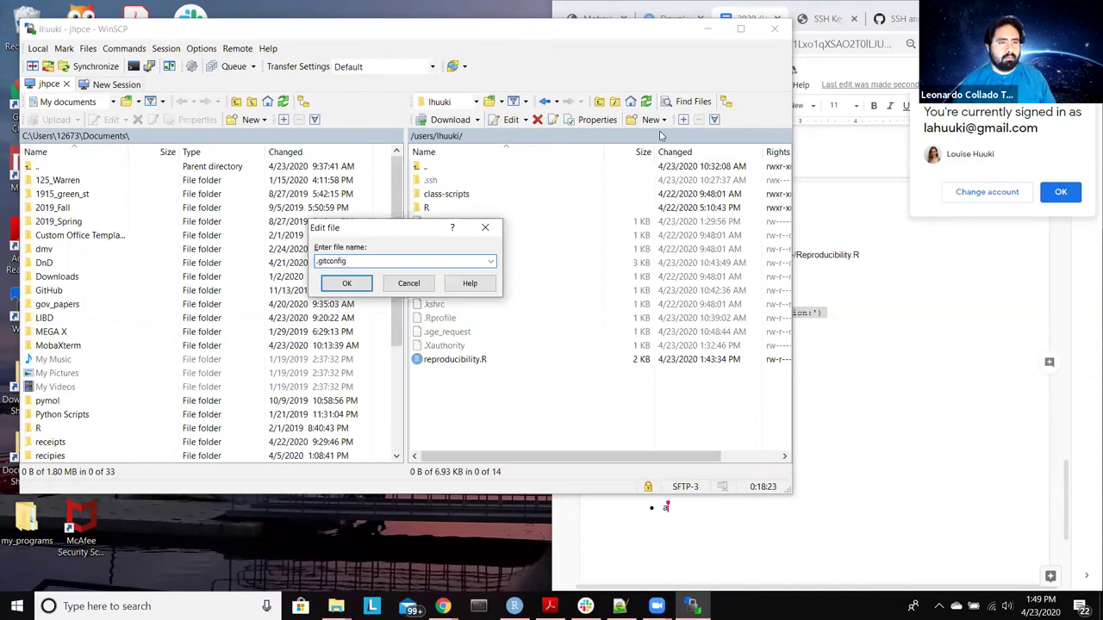
key("Return")
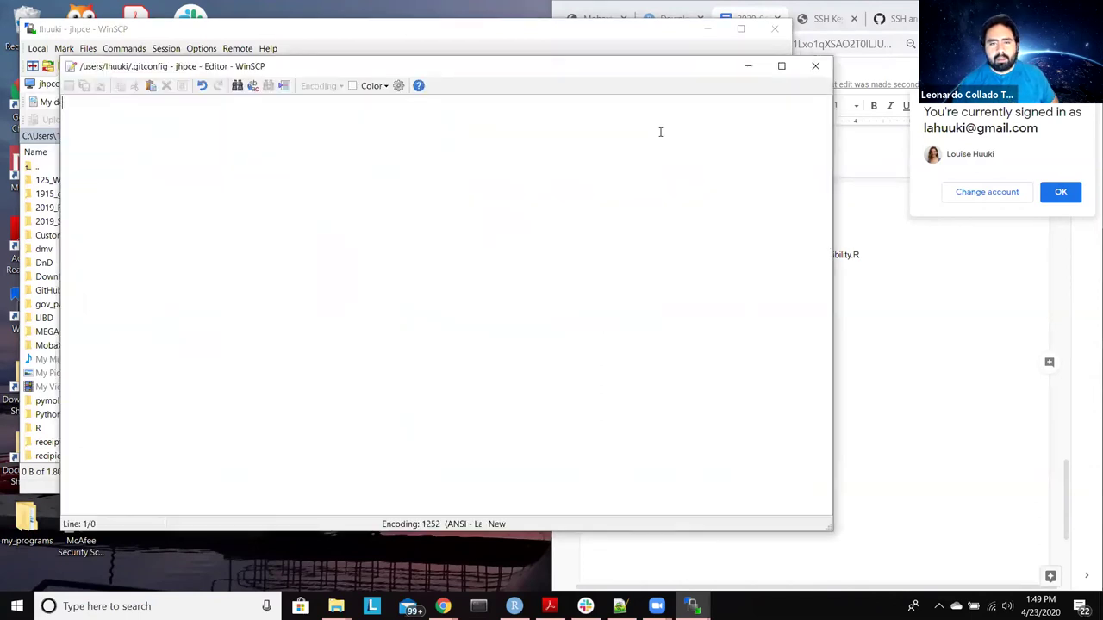
Step: Copy the [user] and [alias] block from the setup notes into the .gitconfig editor
left_click(935, 364)
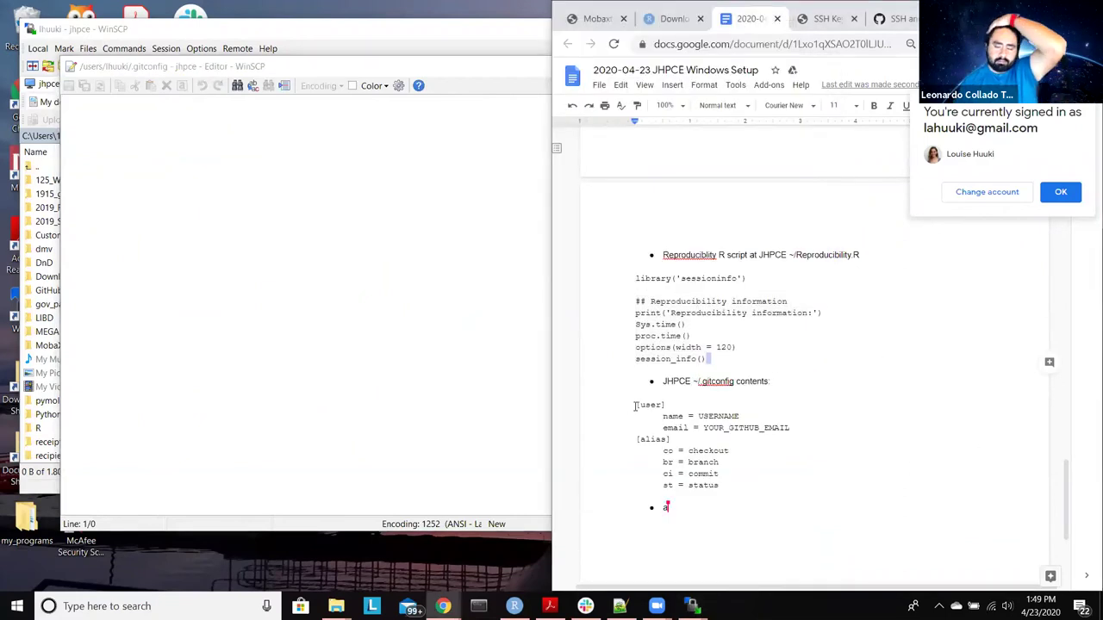
left_click_drag(638, 405, 724, 485)
key("ctrl+c")
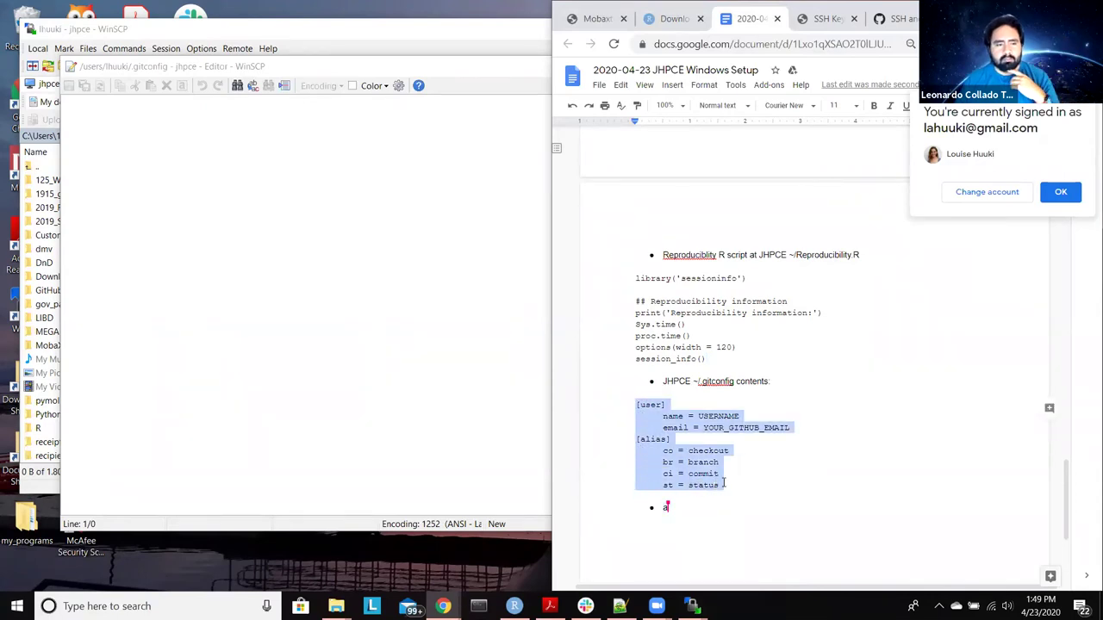
left_click(163, 321)
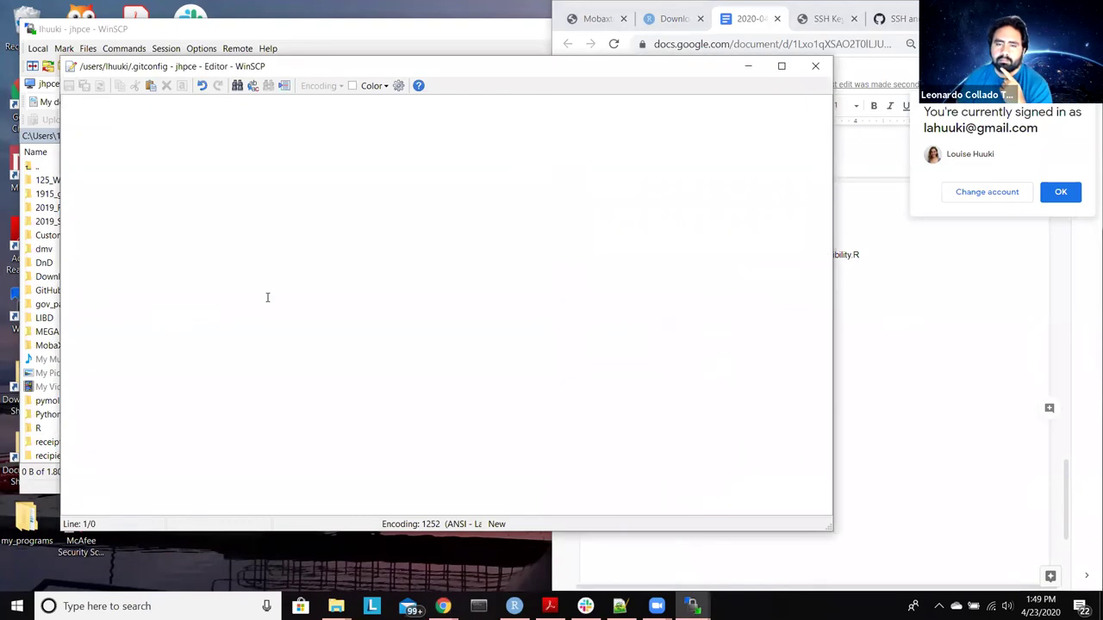
key("ctrl+v")
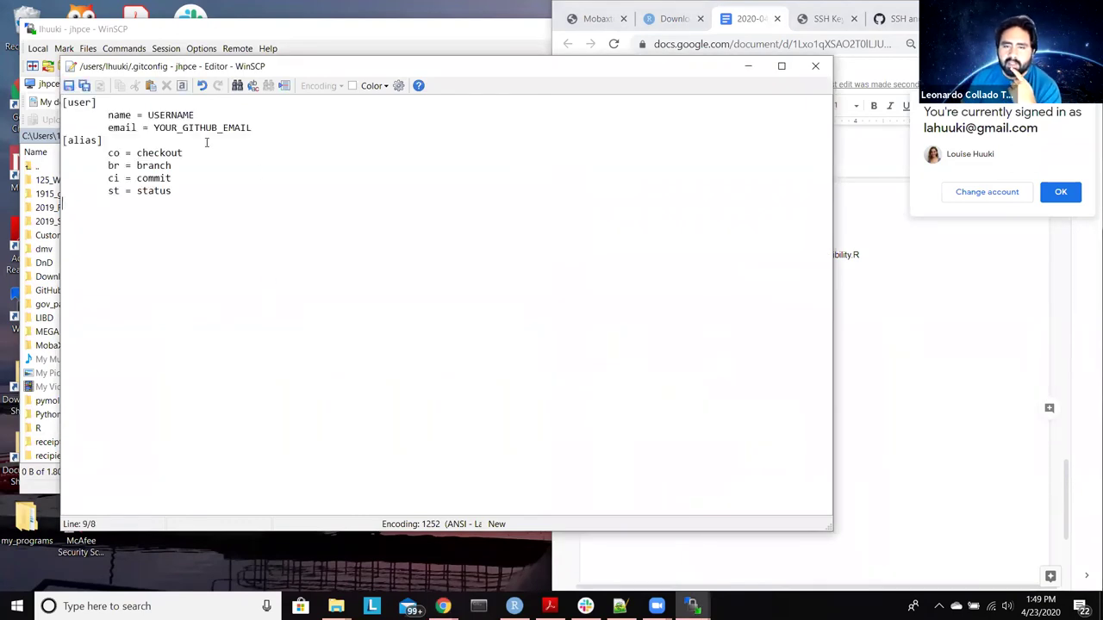
Step: Replace the [user] name and e-mail placeholders with the user's own GitHub name and address
left_click(211, 119)
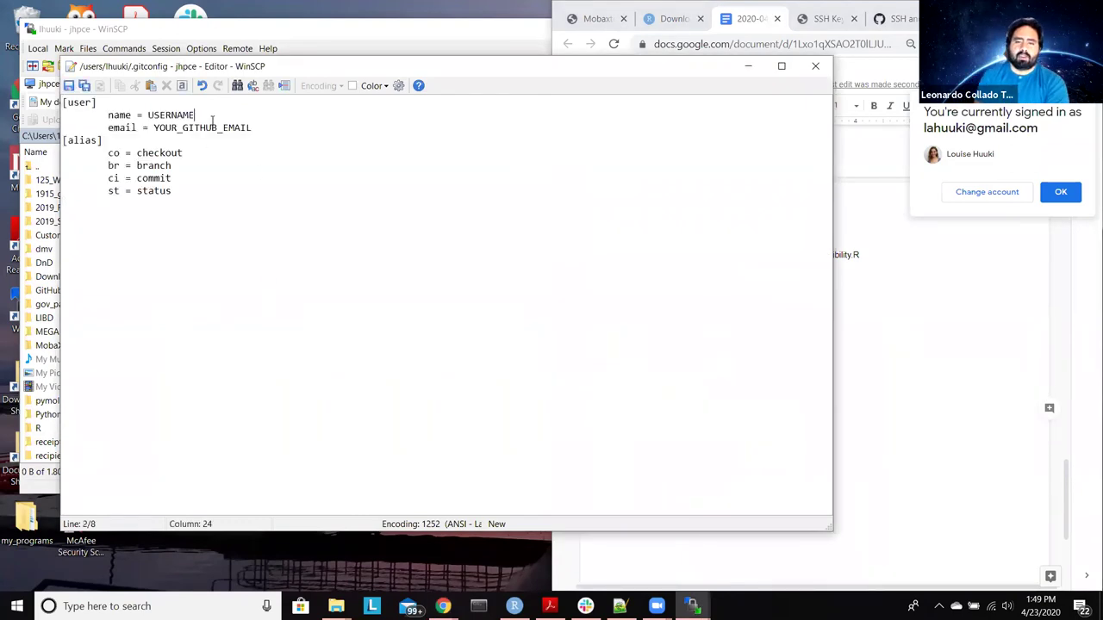
key("BackSpace")
key("BackSpace")
key("BackSpace")
key("BackSpace")
key("BackSpace")
key("BackSpace")
key("BackSpace")
key("BackSpace")
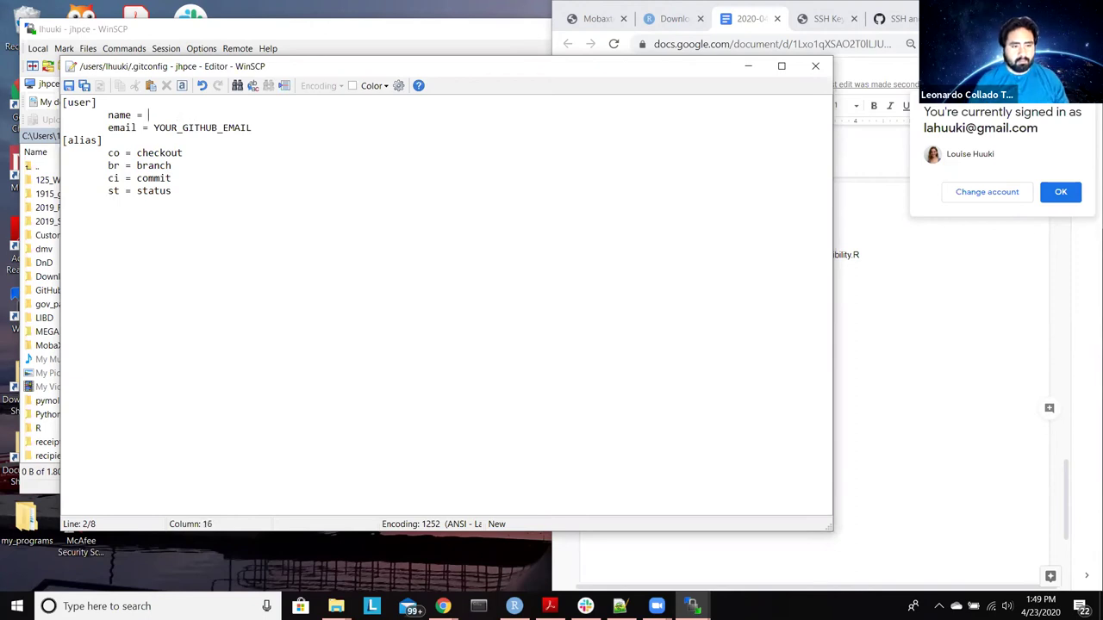
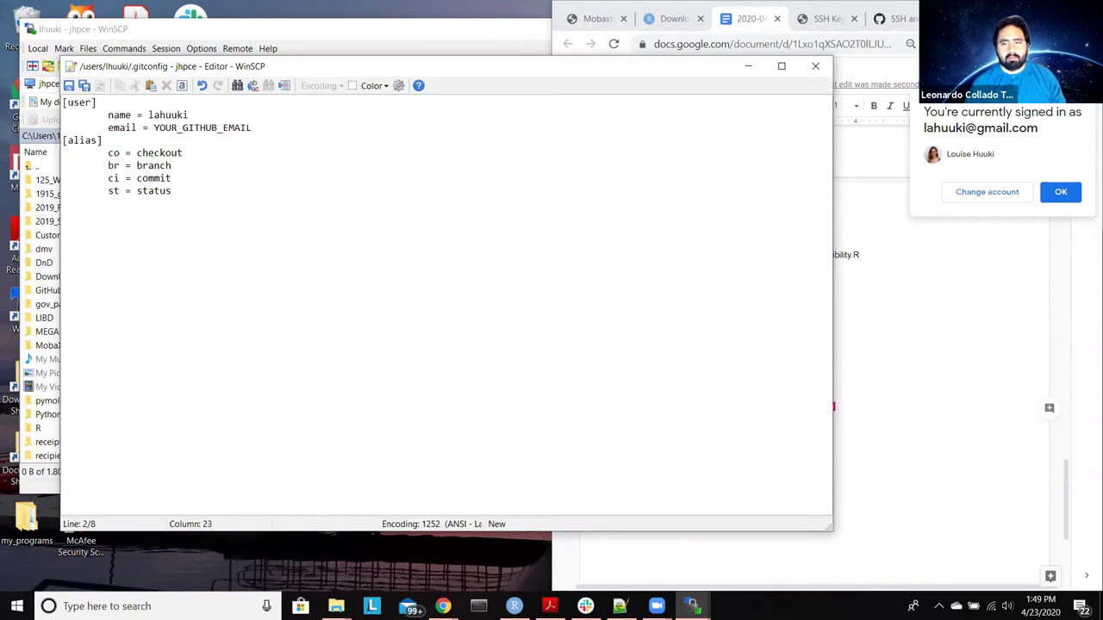
left_click_drag(252, 128, 153, 127)
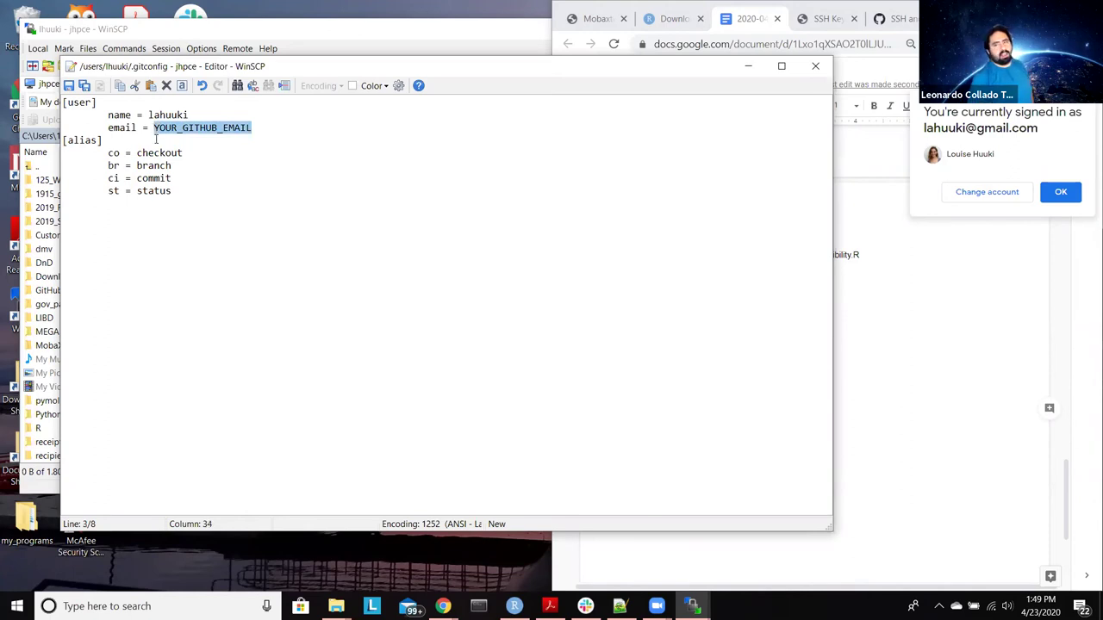
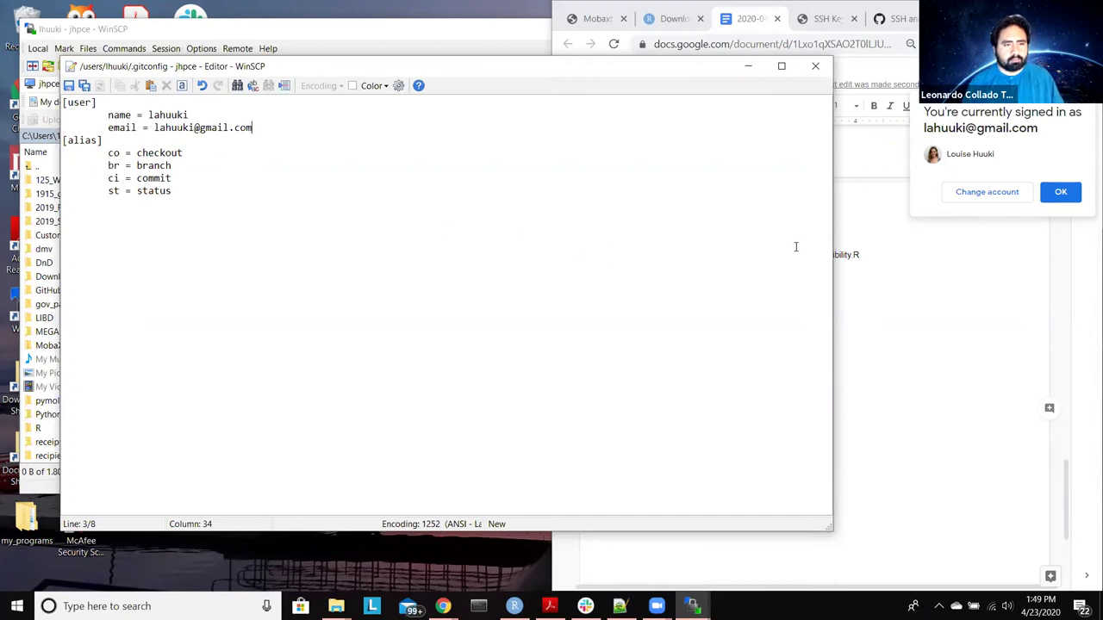
Step: Check the setup notes, then save .gitconfig to upload it to the cluster
left_click(852, 218)
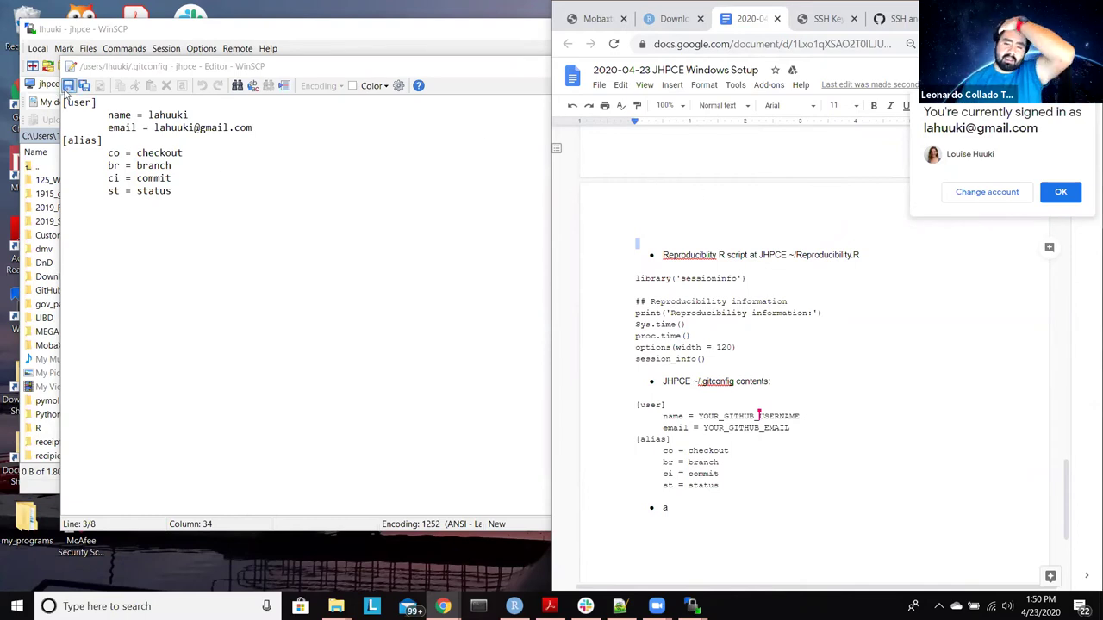
left_click(198, 204)
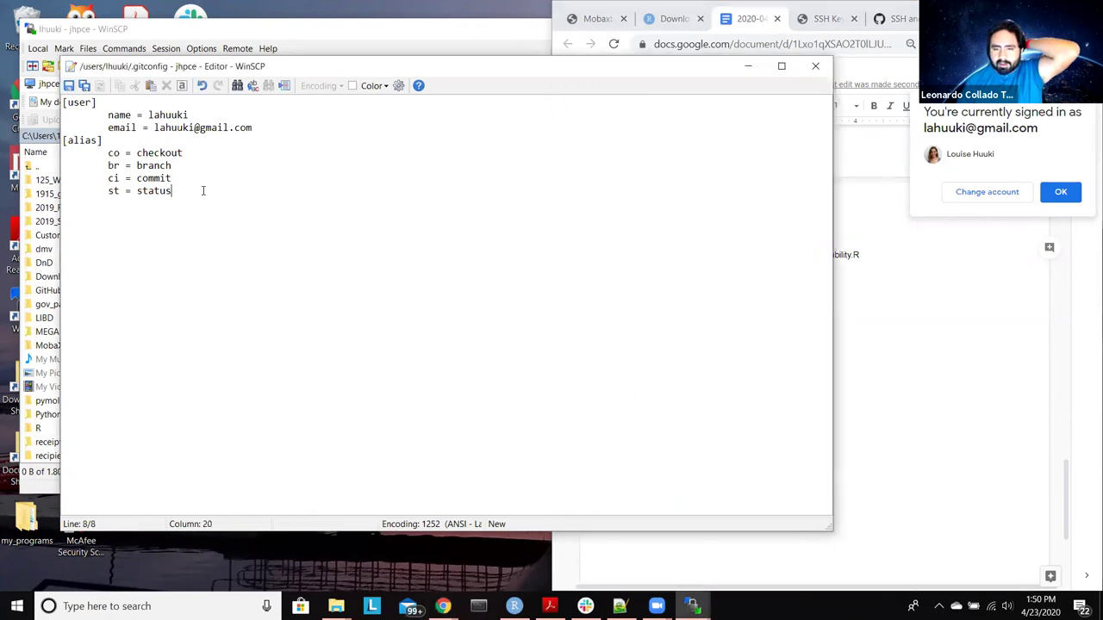
left_click(209, 216)
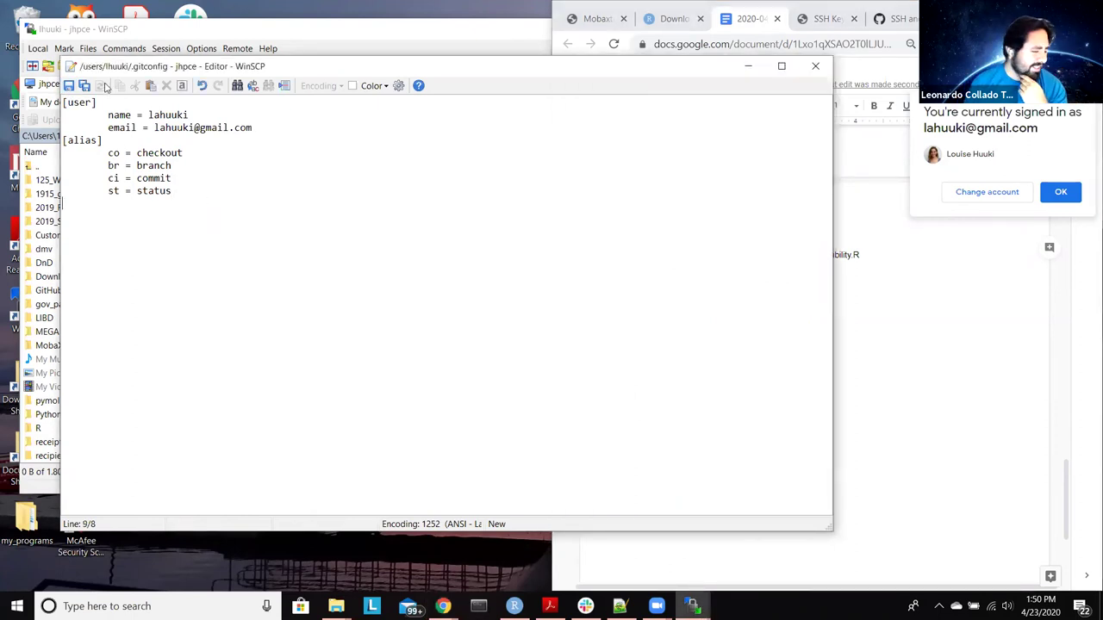
left_click(69, 86)
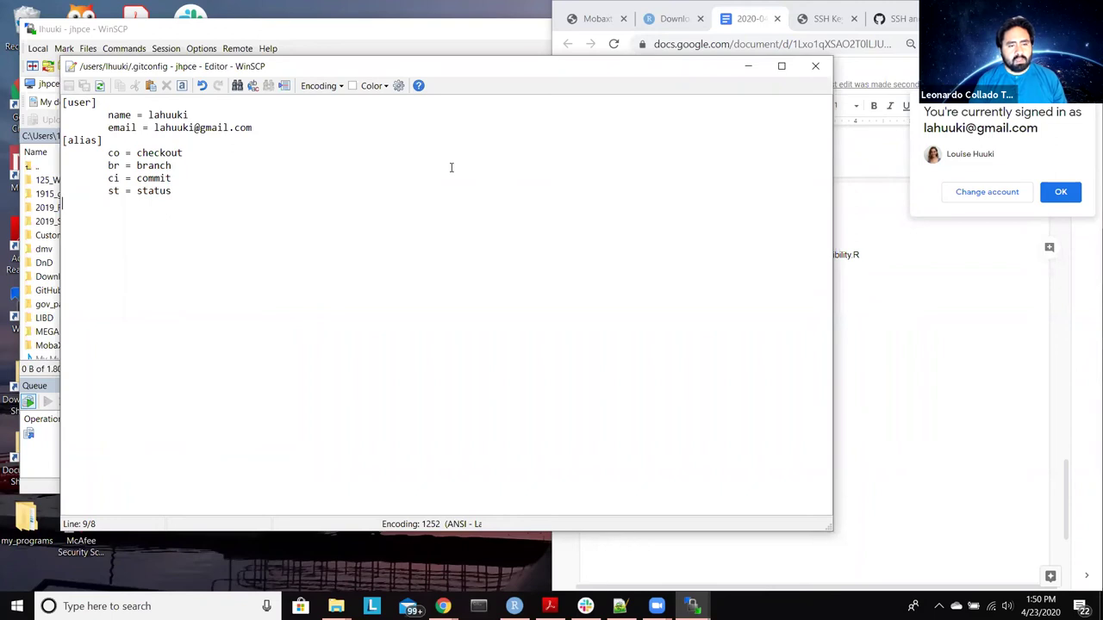
Step: Close the .gitconfig editor and open the remote .bashrc in WinSCP's editor to review it
left_click(816, 66)
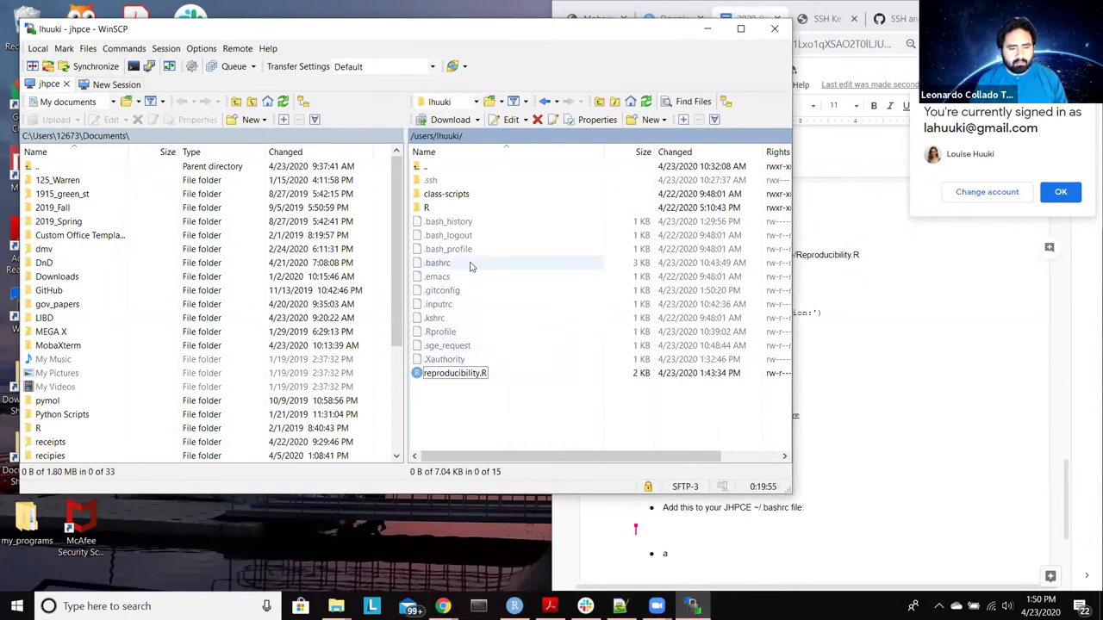
left_click(442, 268)
double_click(442, 269)
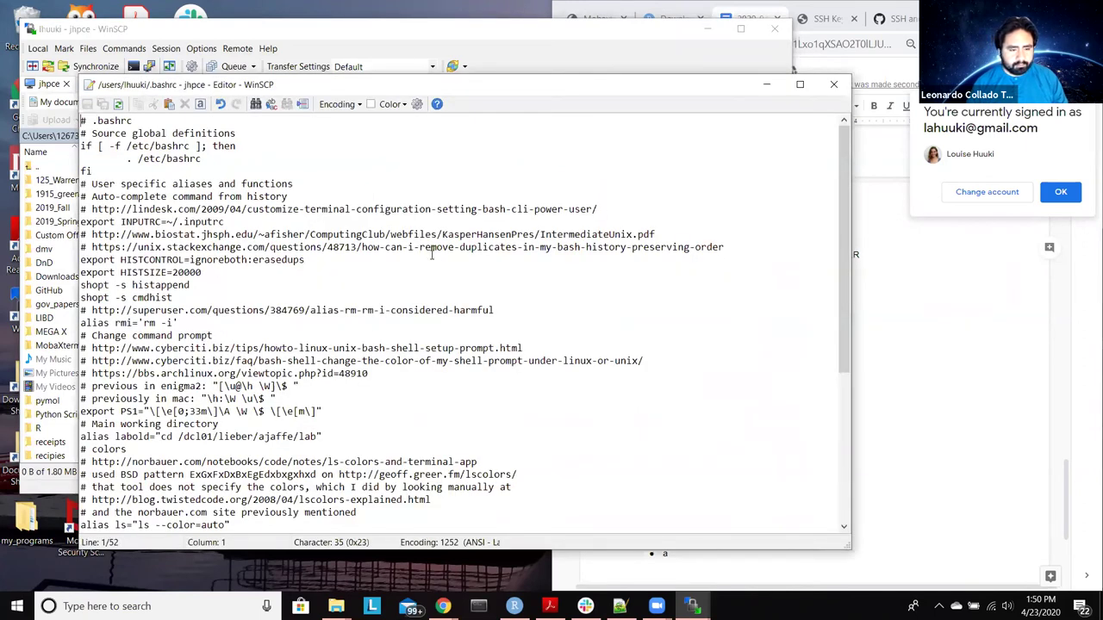
scroll(509, 313, "down", 5)
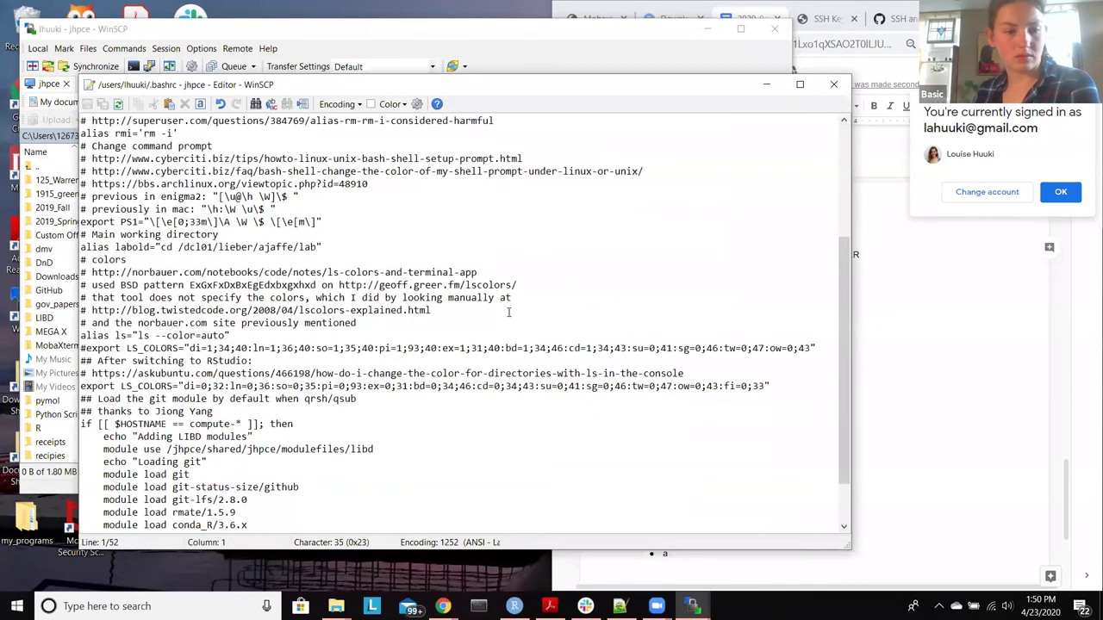
scroll(508, 313, "down", 2)
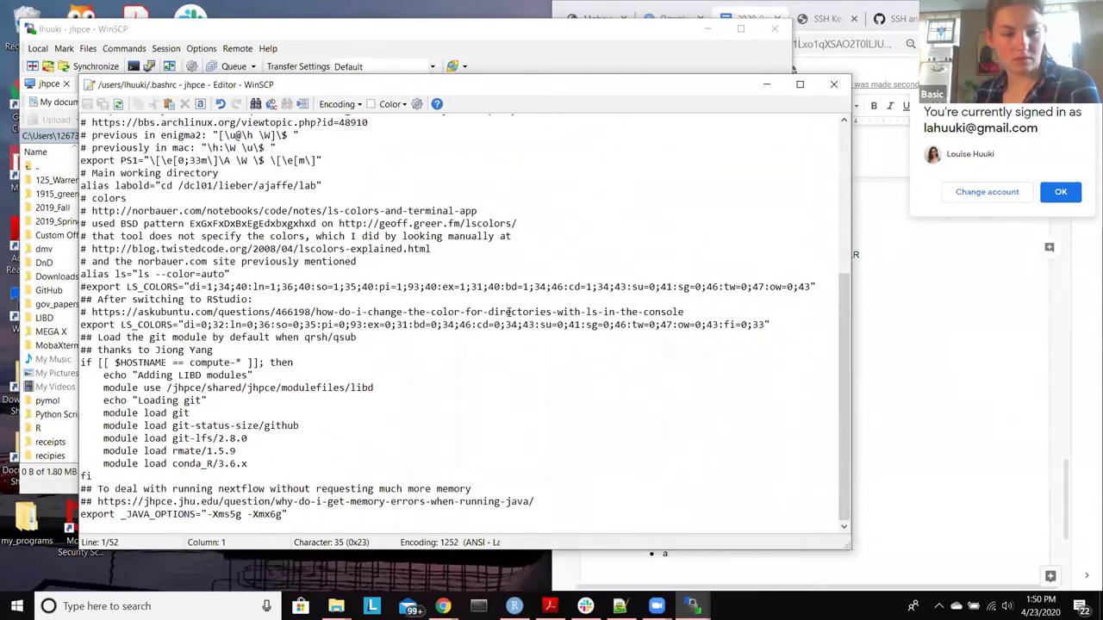
scroll(509, 313, "up", 7)
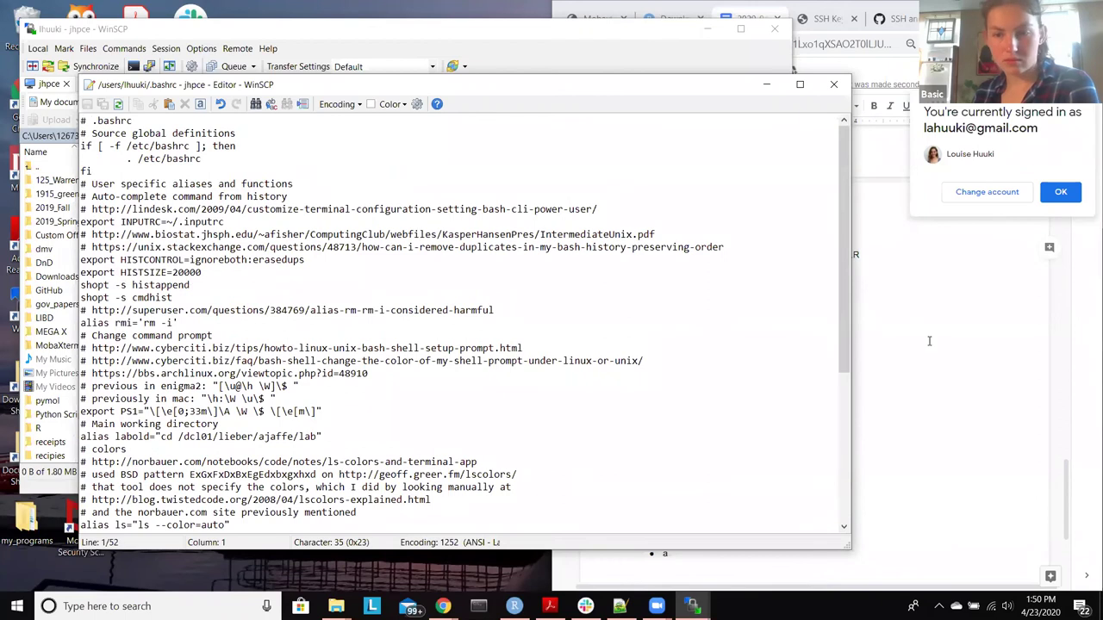
left_click(928, 339)
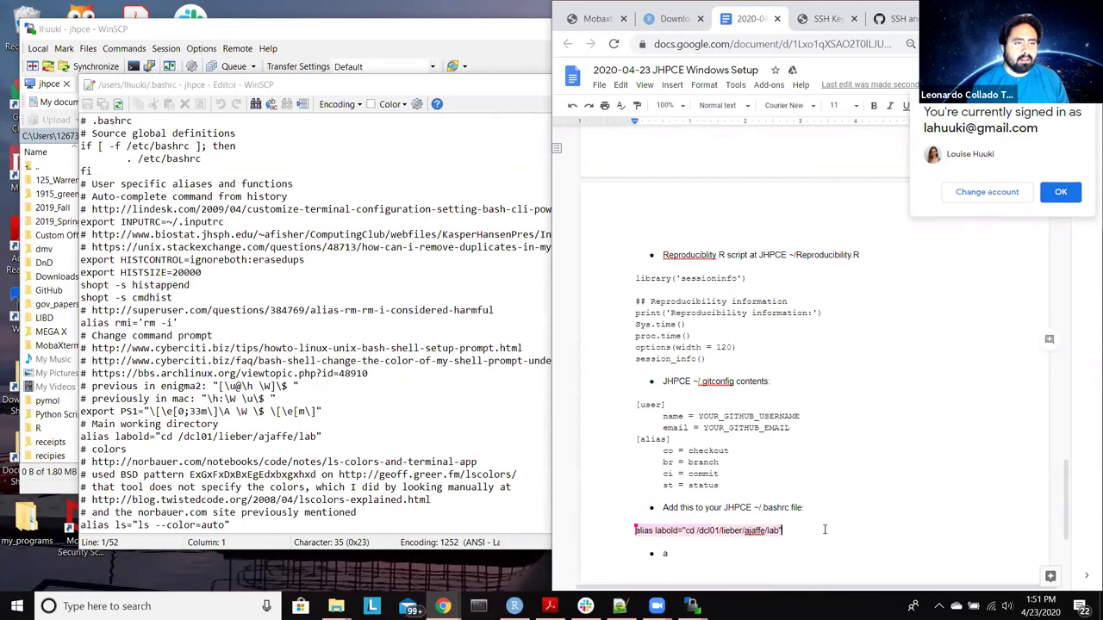
Step: Copy the labold alias from the notes onto a new last line of .bashrc and save it
left_click_drag(825, 530, 636, 530)
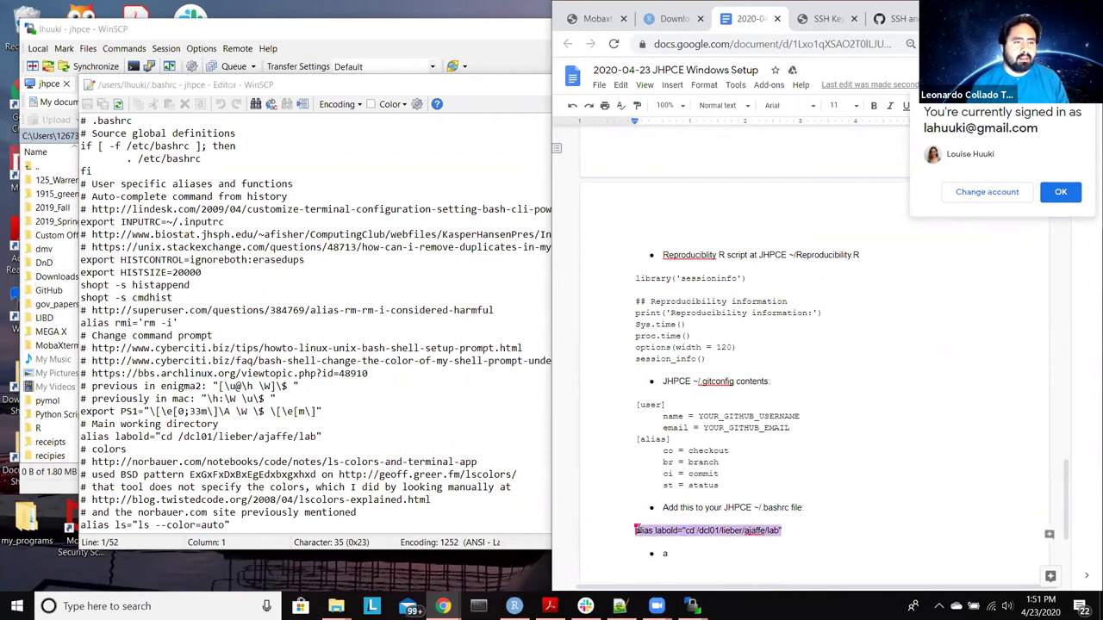
left_click(997, 539)
left_click_drag(997, 540, 629, 530)
key("ctrl+c")
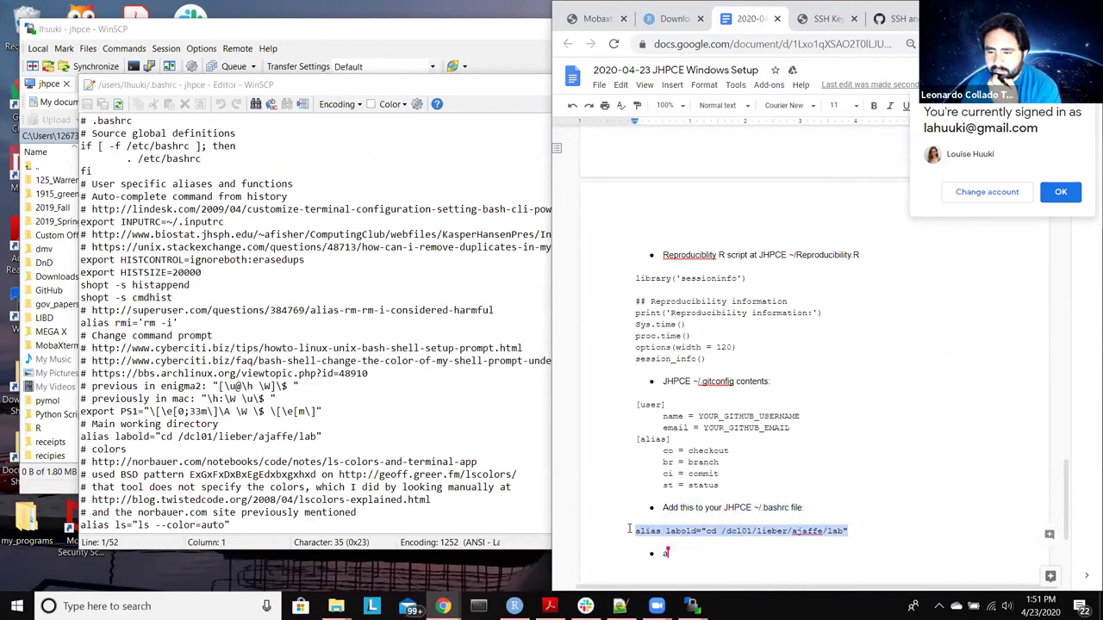
scroll(322, 353, "down", 7)
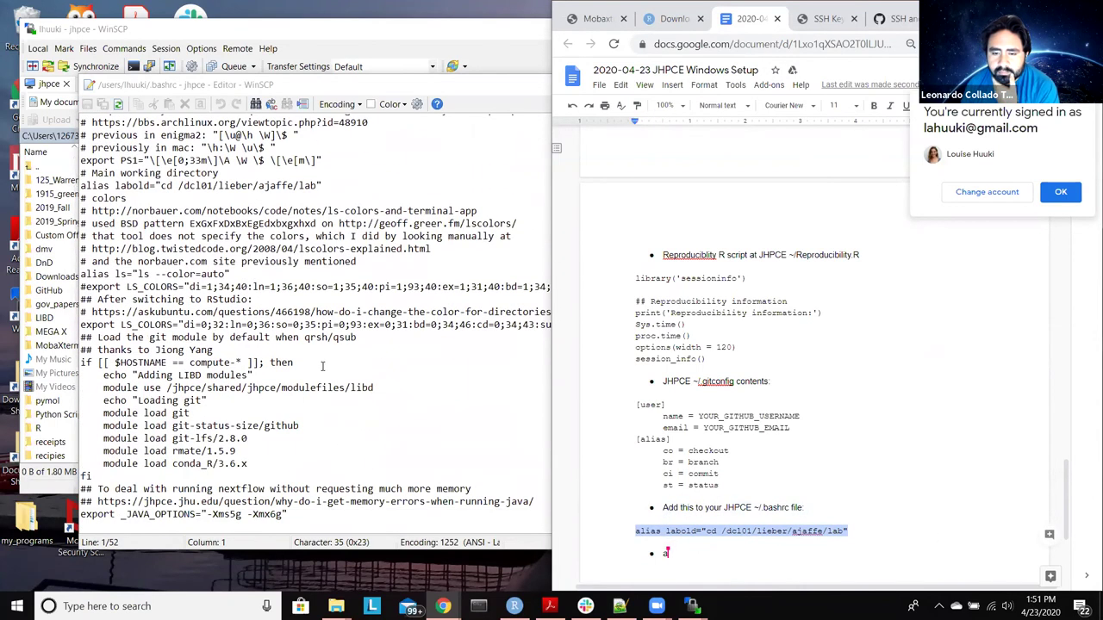
left_click(315, 514)
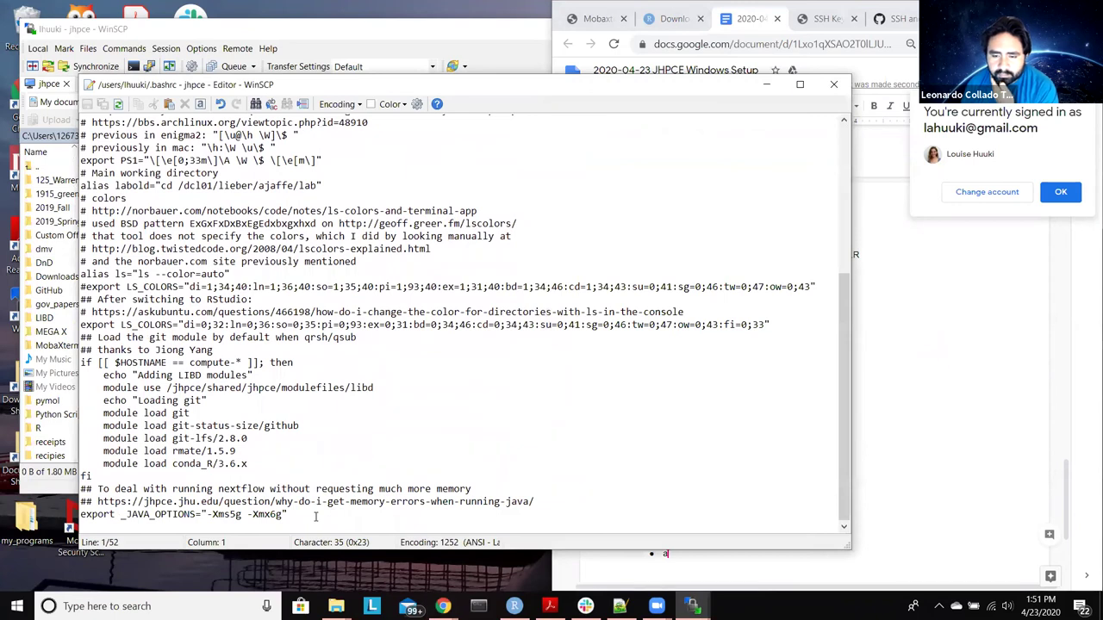
left_click(315, 515)
key("Return")
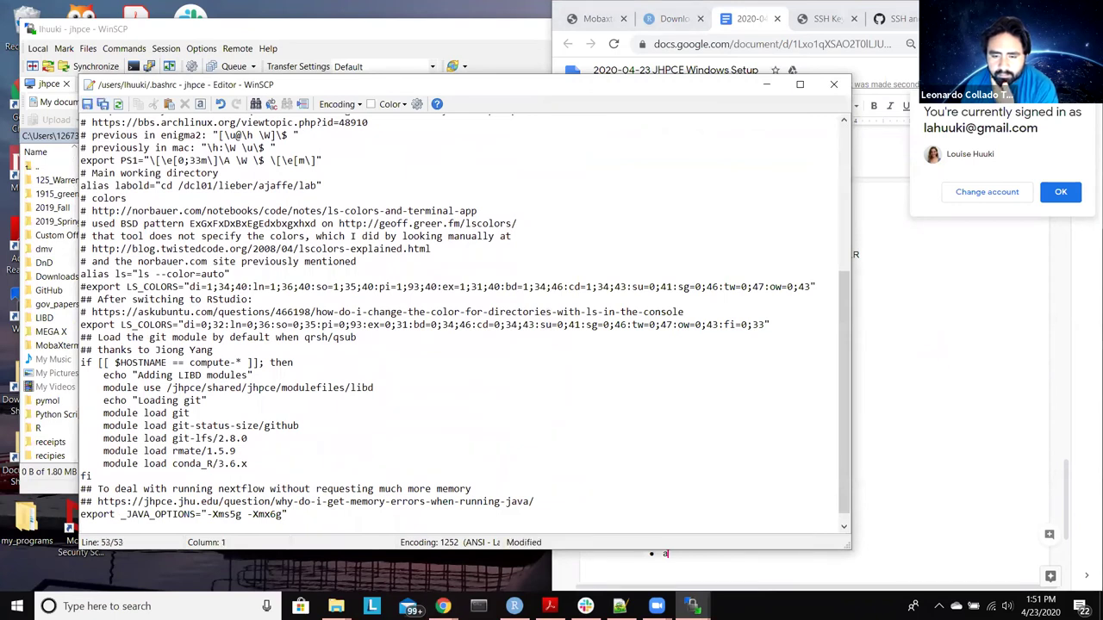
key("ctrl+v")
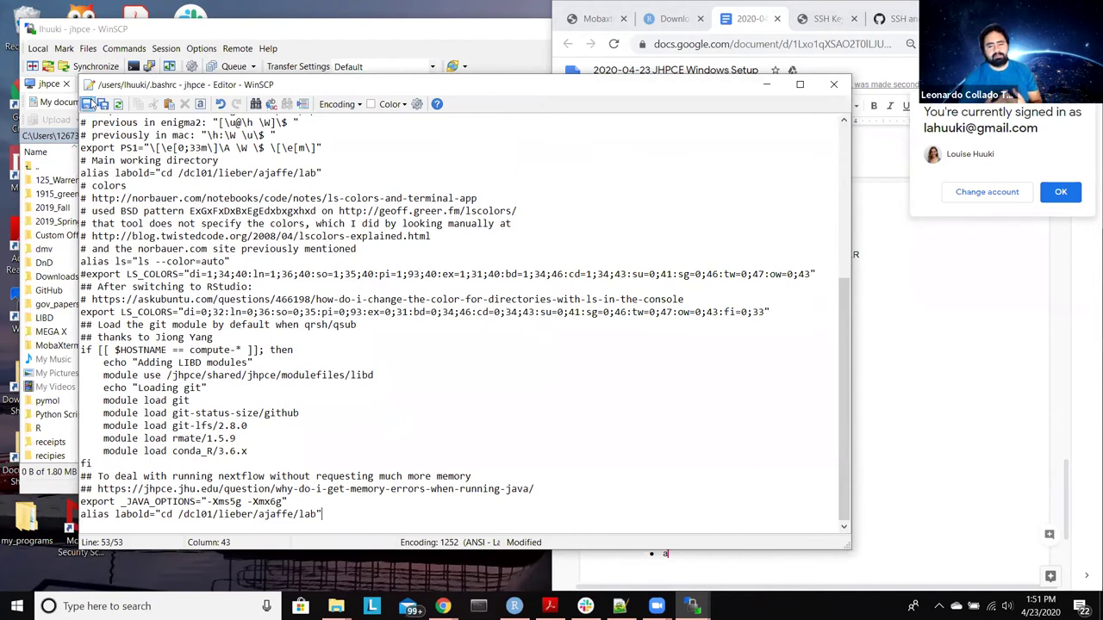
left_click(87, 104)
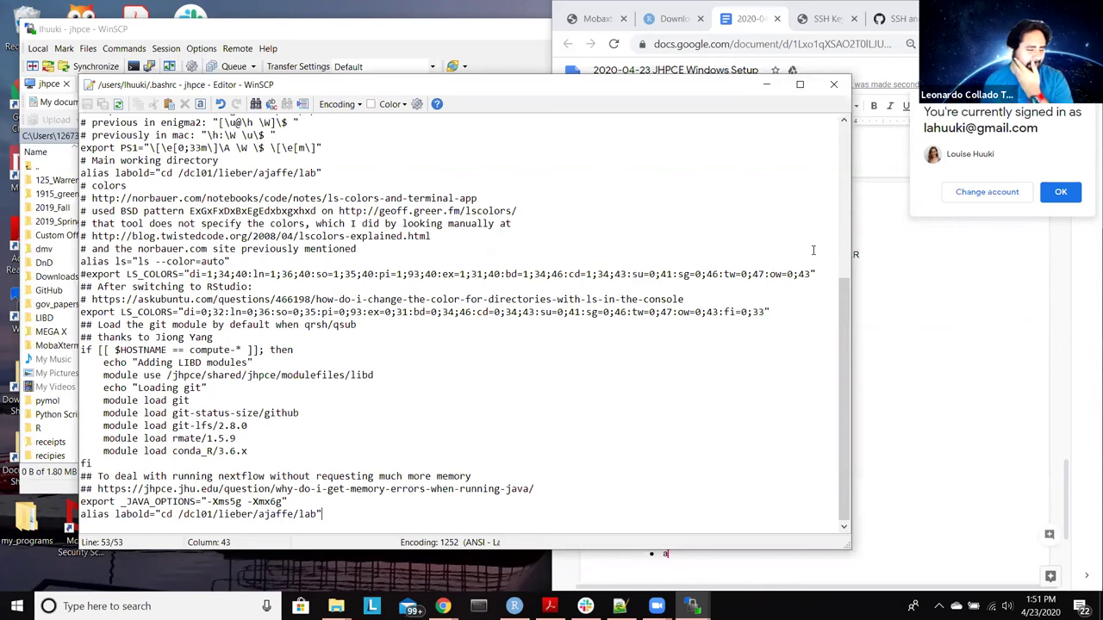
Step: Close the .bashrc editor and return to RStudio
left_click(833, 84)
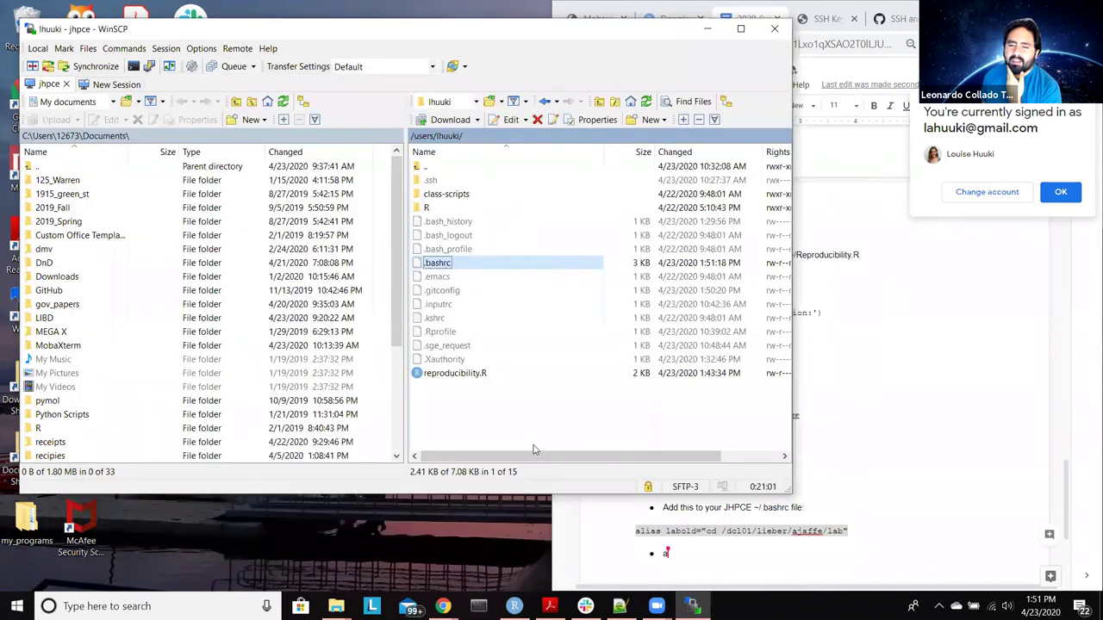
left_click(533, 421)
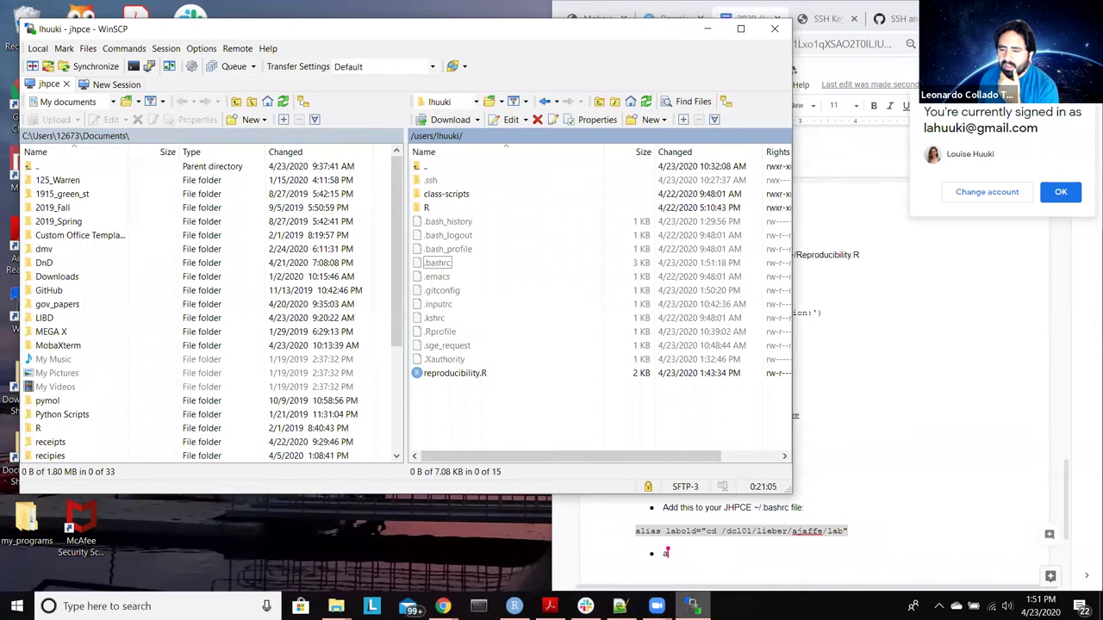
left_click(514, 605)
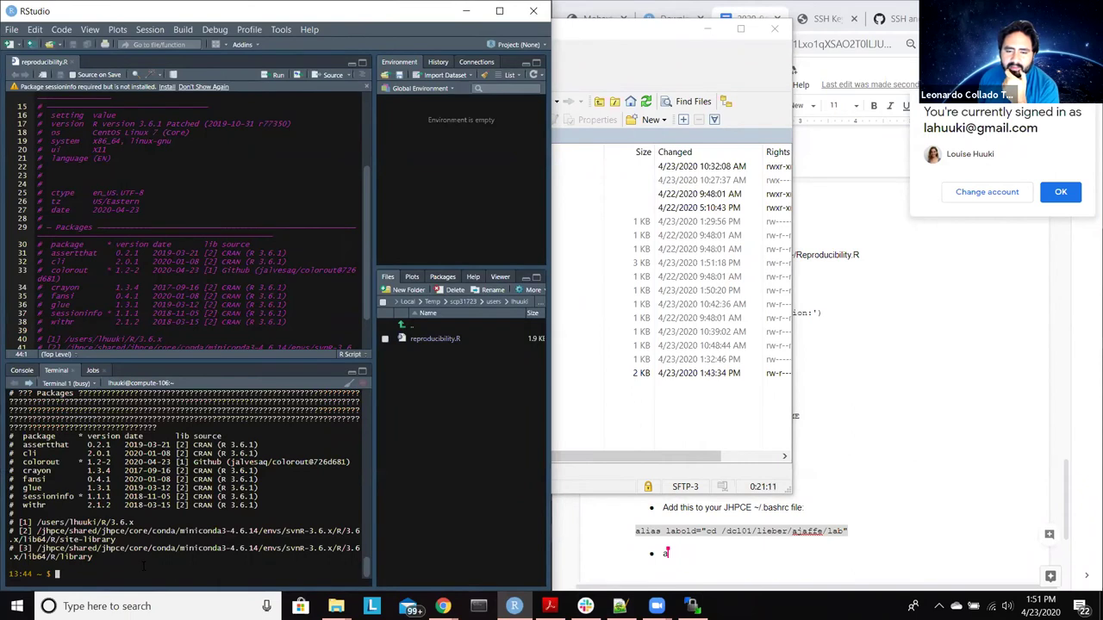
Step: Run exit twice to leave the compute node and login node, then close RStudio
type("e")
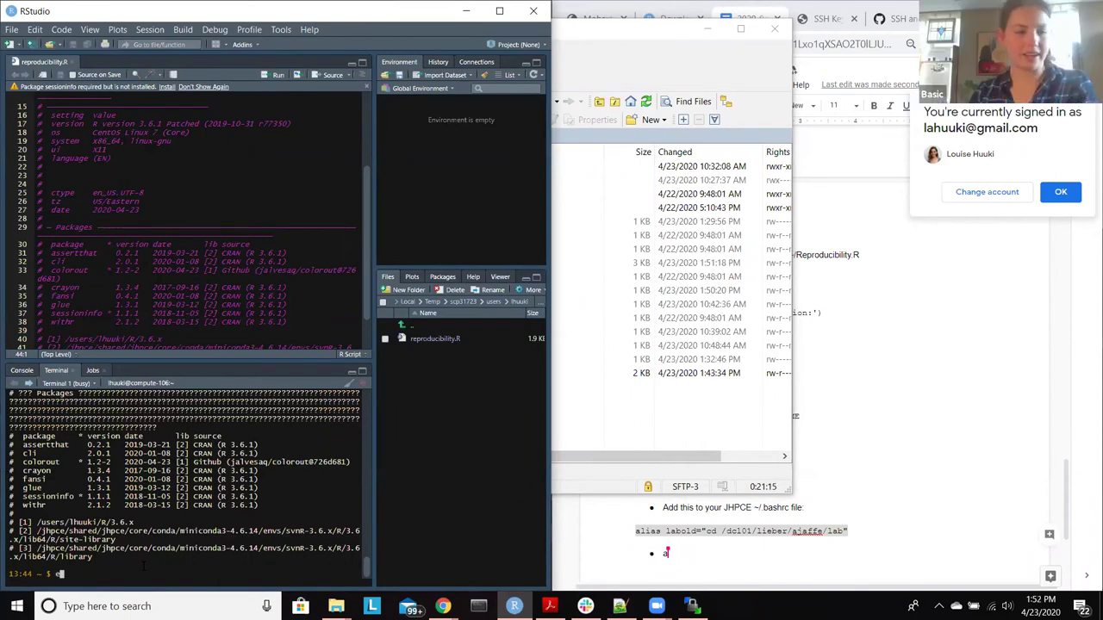
type("xit")
key("Return")
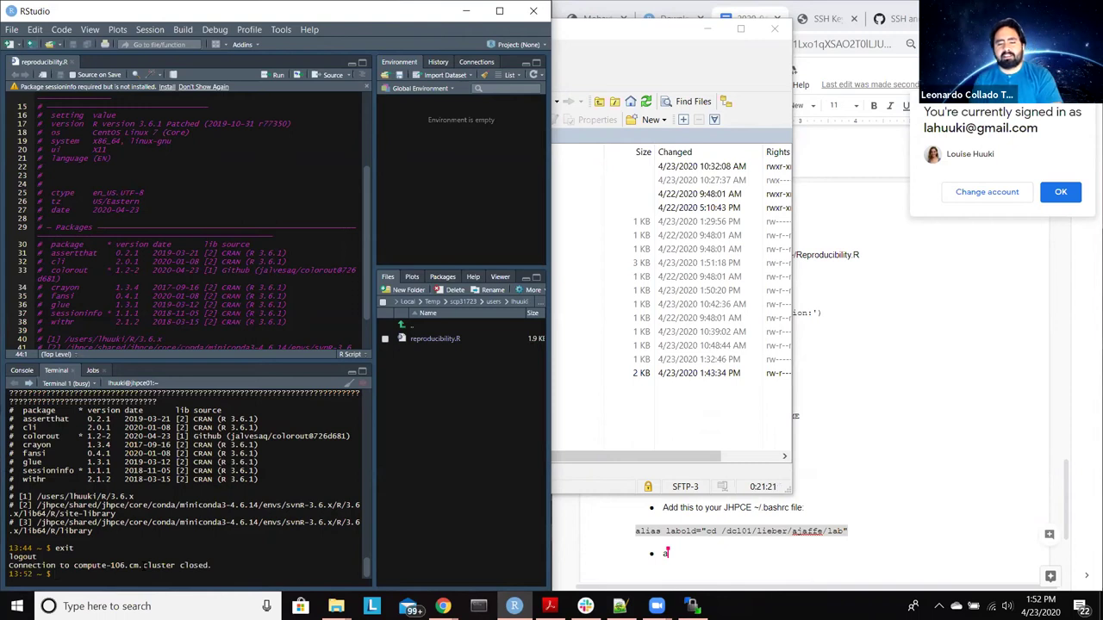
type("exit")
key("Return")
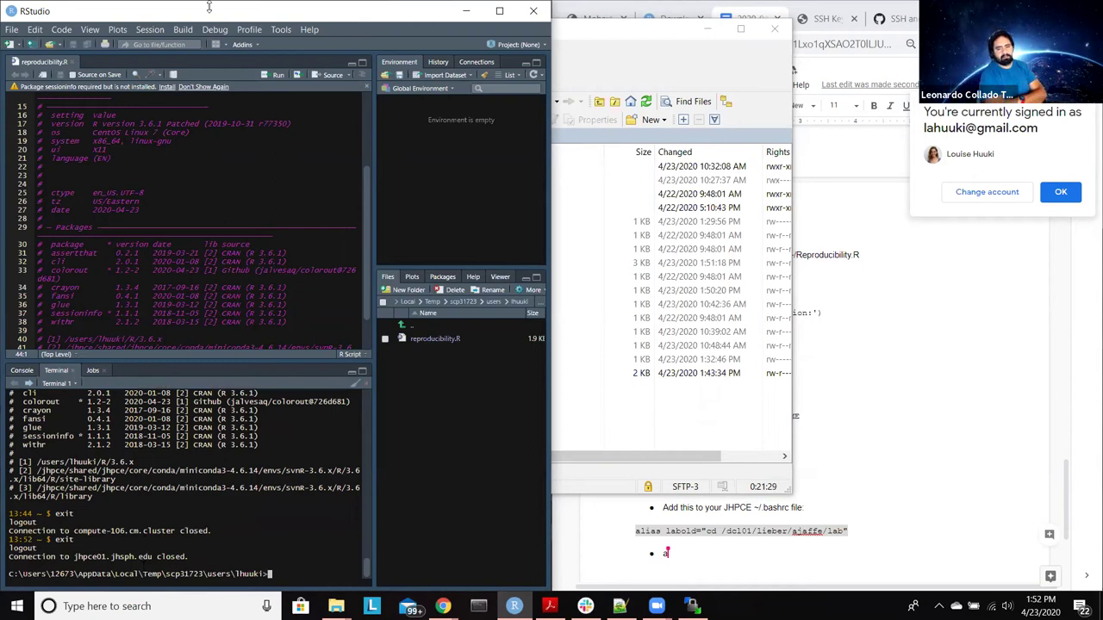
key("super+Down")
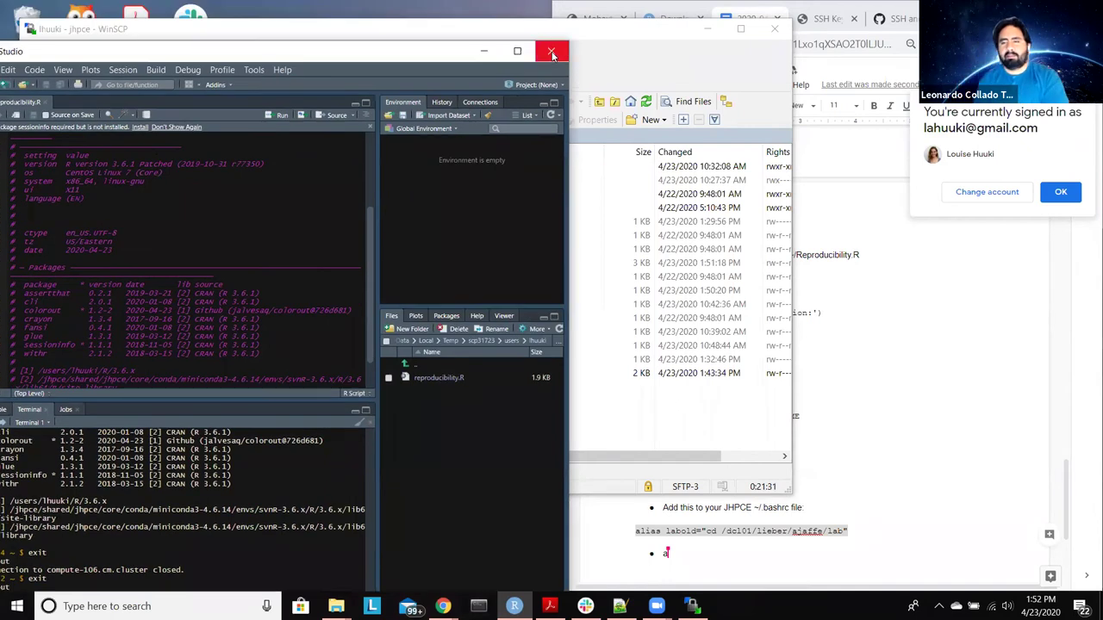
left_click(553, 53)
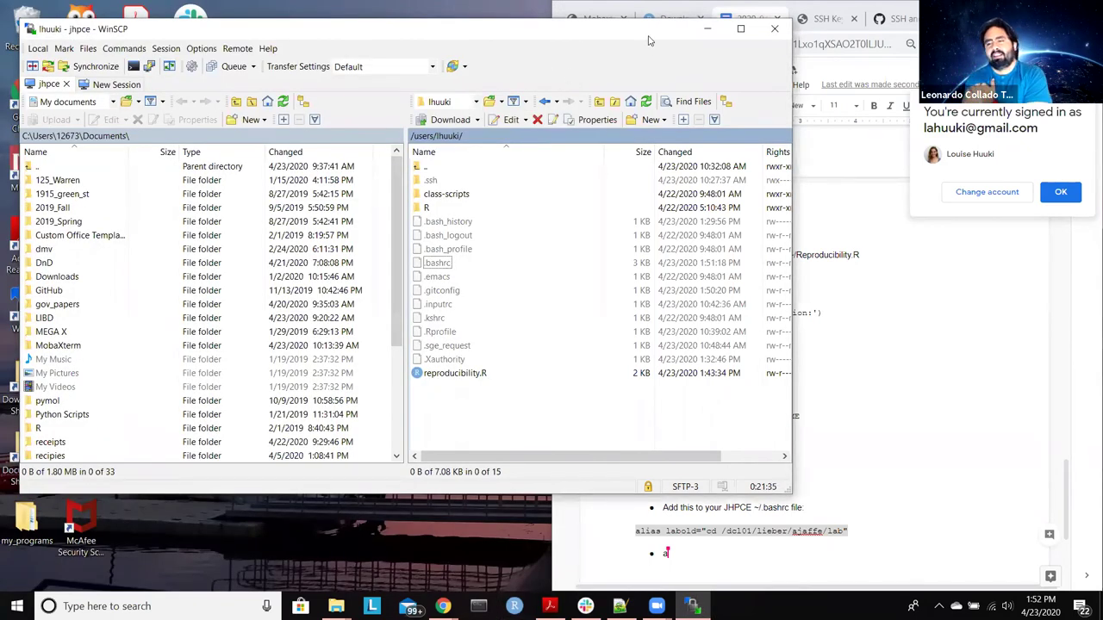
Step: Close WinSCP, confirming termination of the jhpce session
left_click(775, 30)
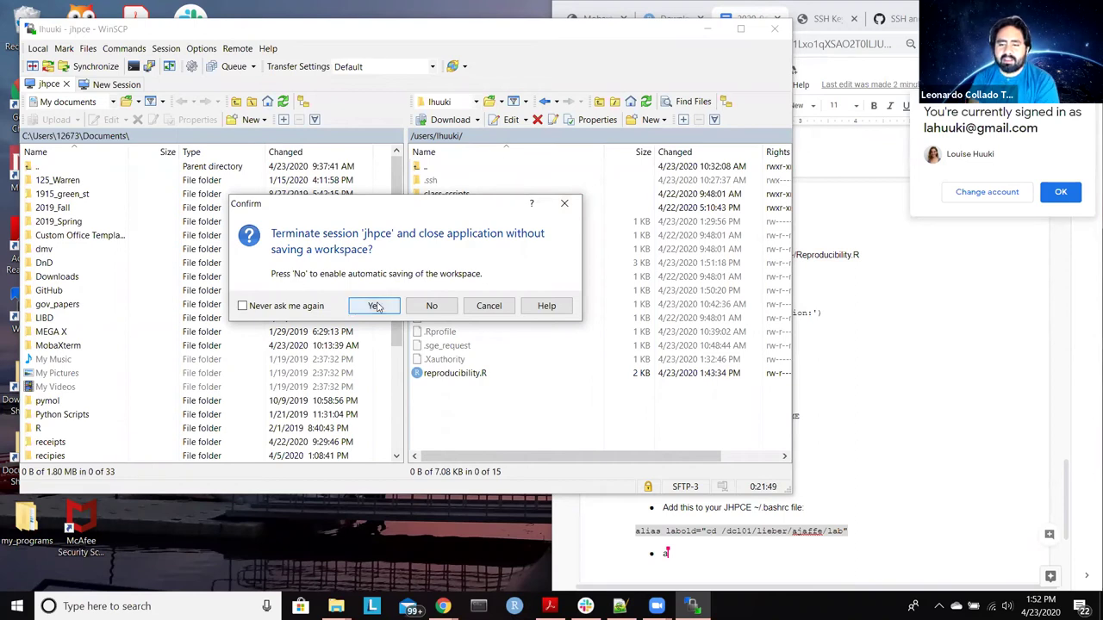
left_click(376, 306)
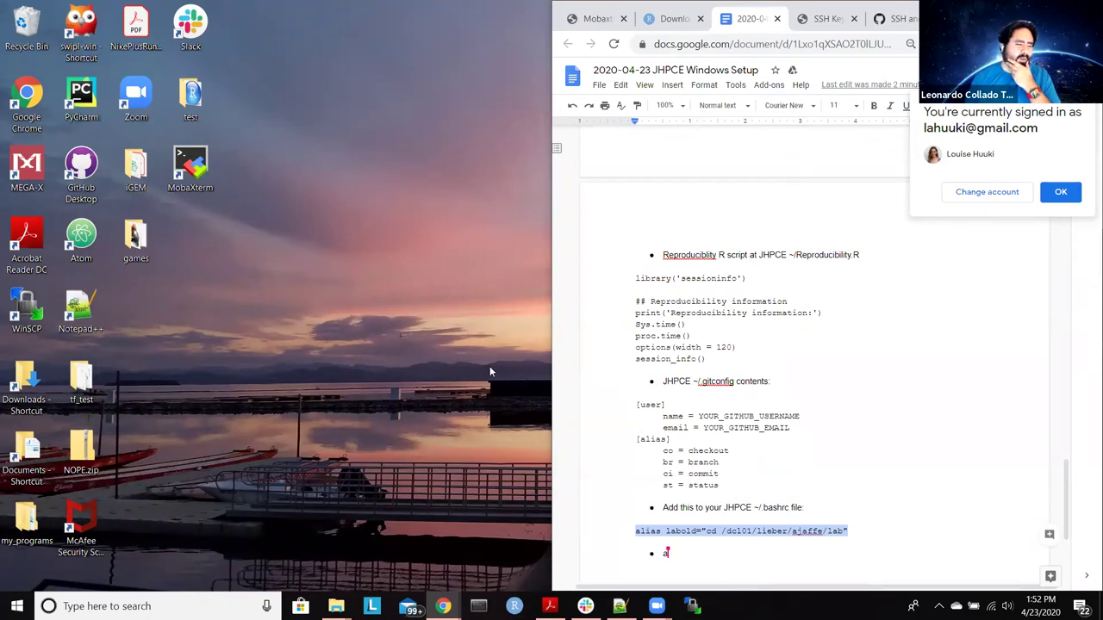
Step: Search the Start menu for 'winsc' and launch WinSCP
scroll(606, 320, "down", 1)
scroll(606, 320, "down", 1)
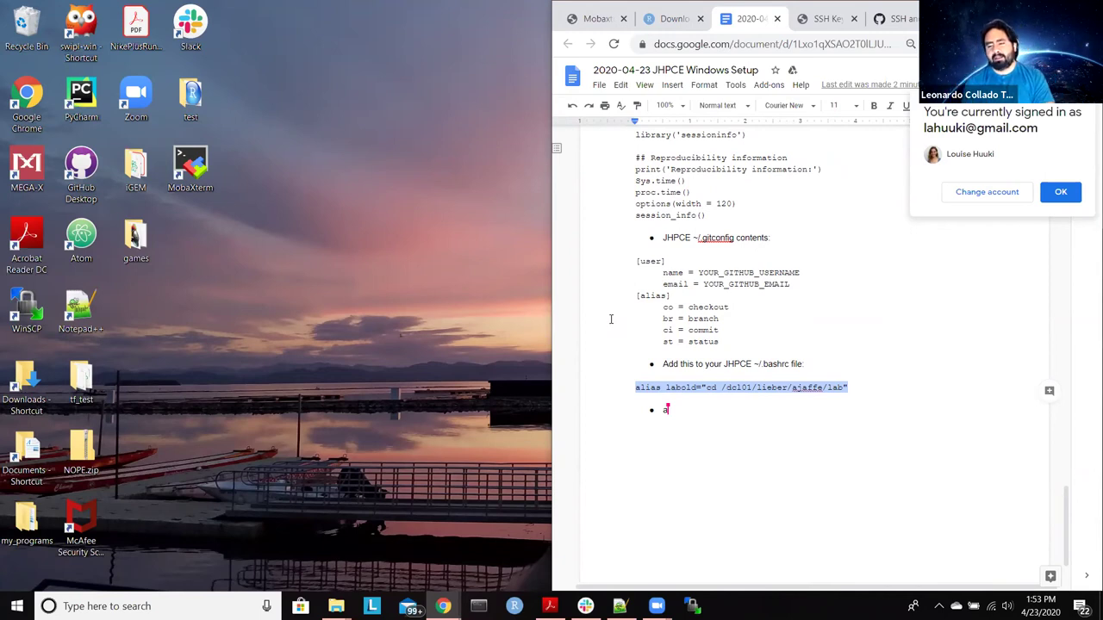
left_click(17, 606)
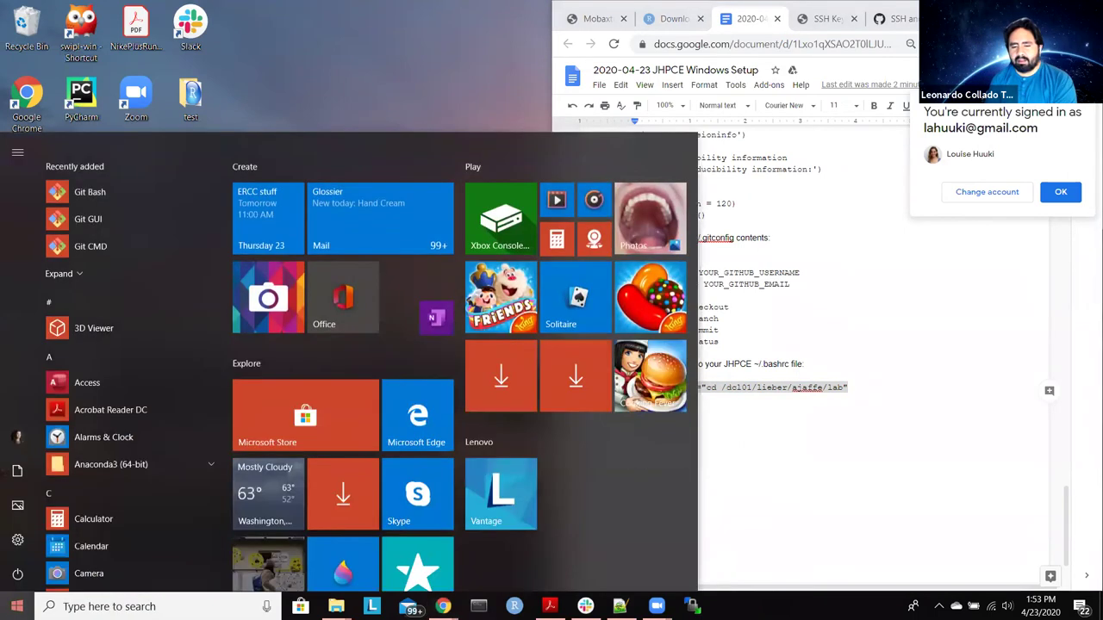
type("wins")
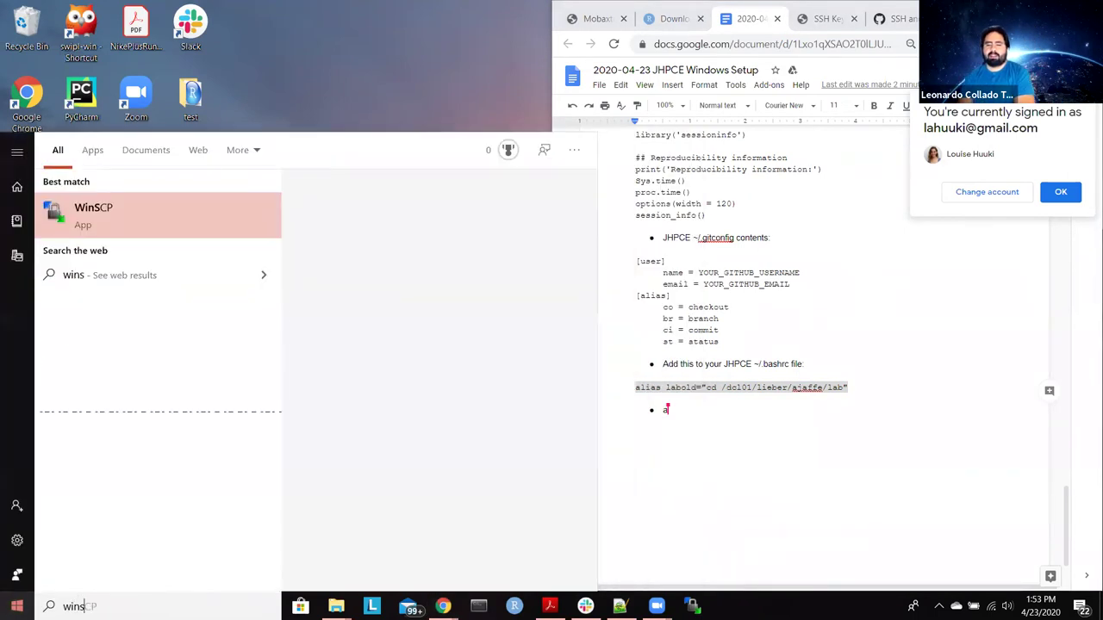
type("c")
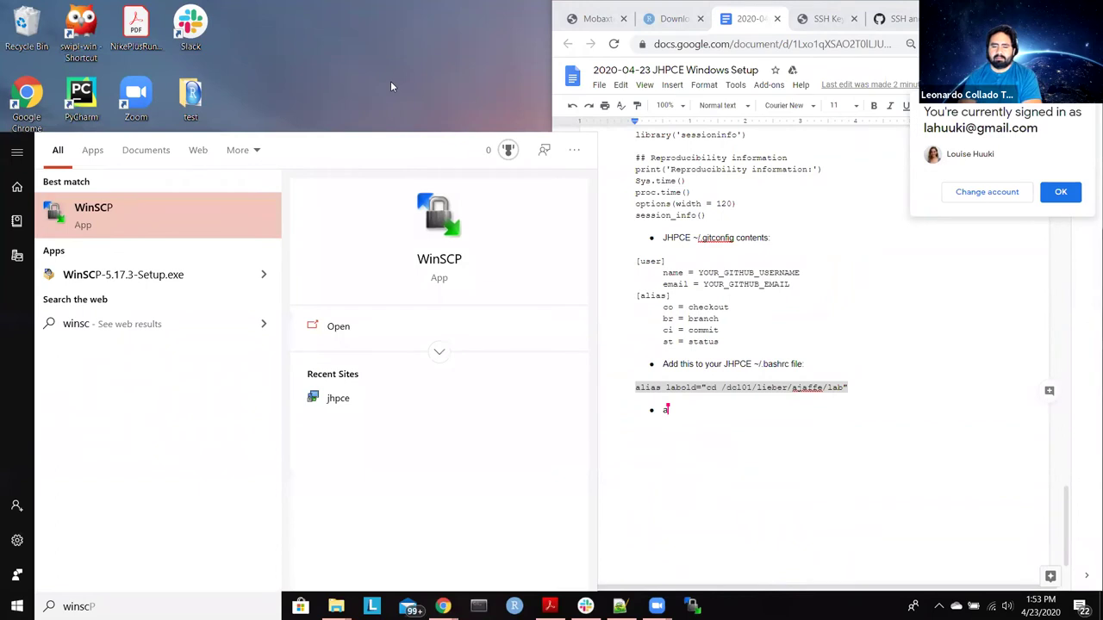
key("Return")
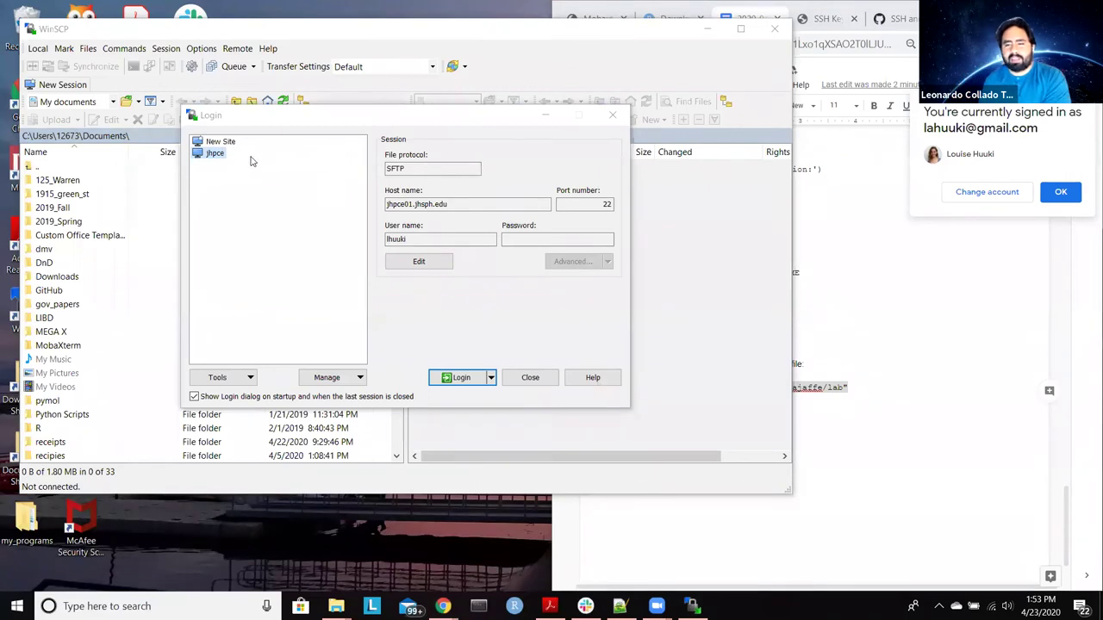
Step: Log in to the saved jhpce site
left_click(433, 380)
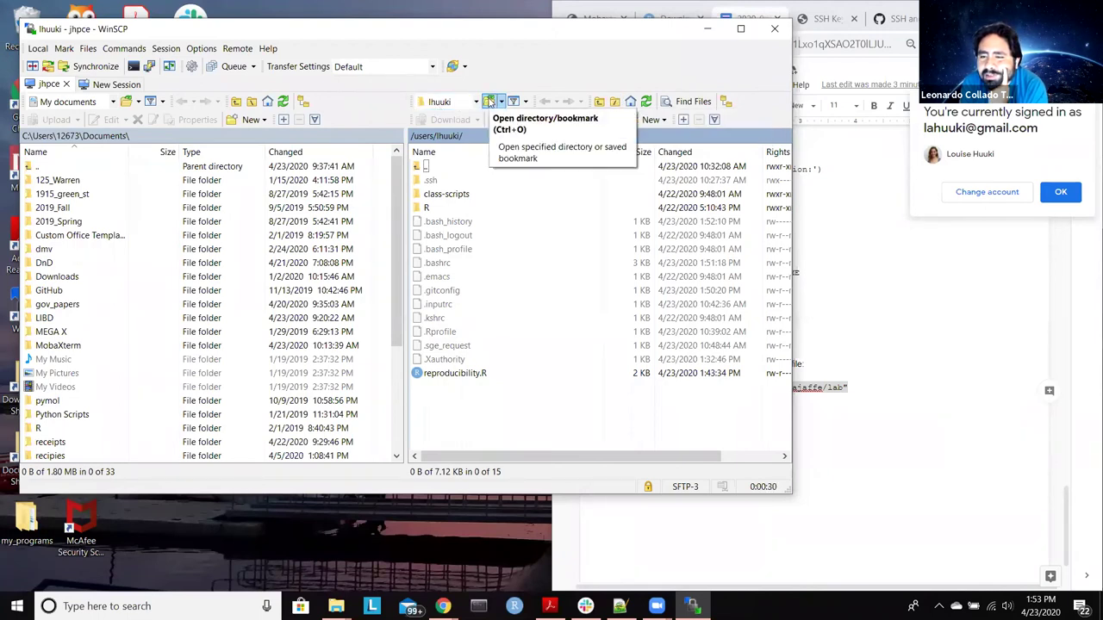
left_click(493, 103)
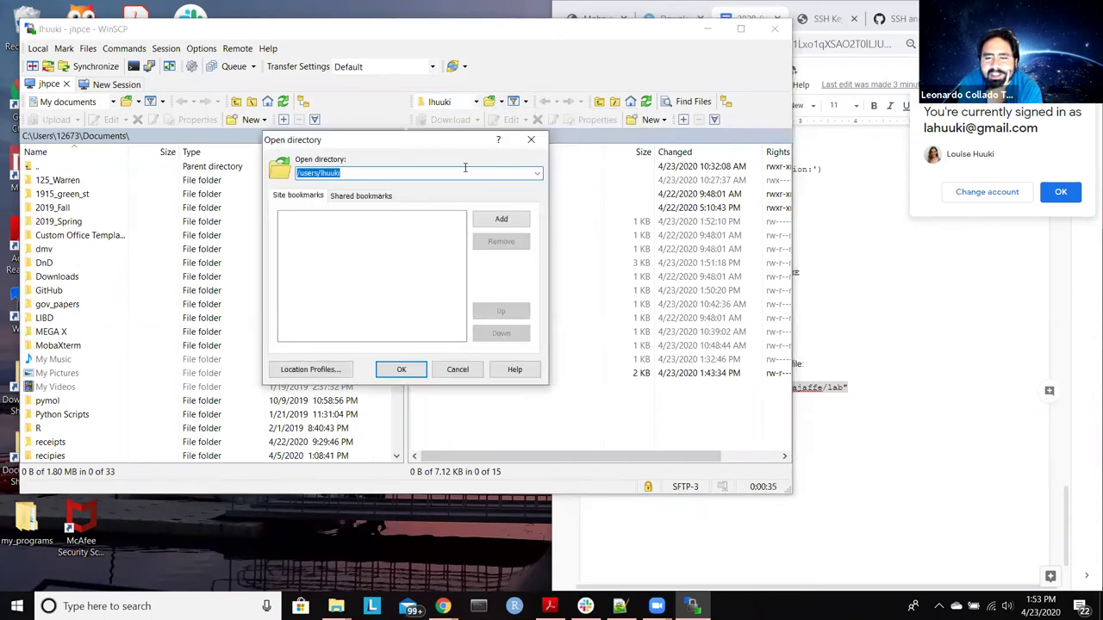
left_click(400, 172)
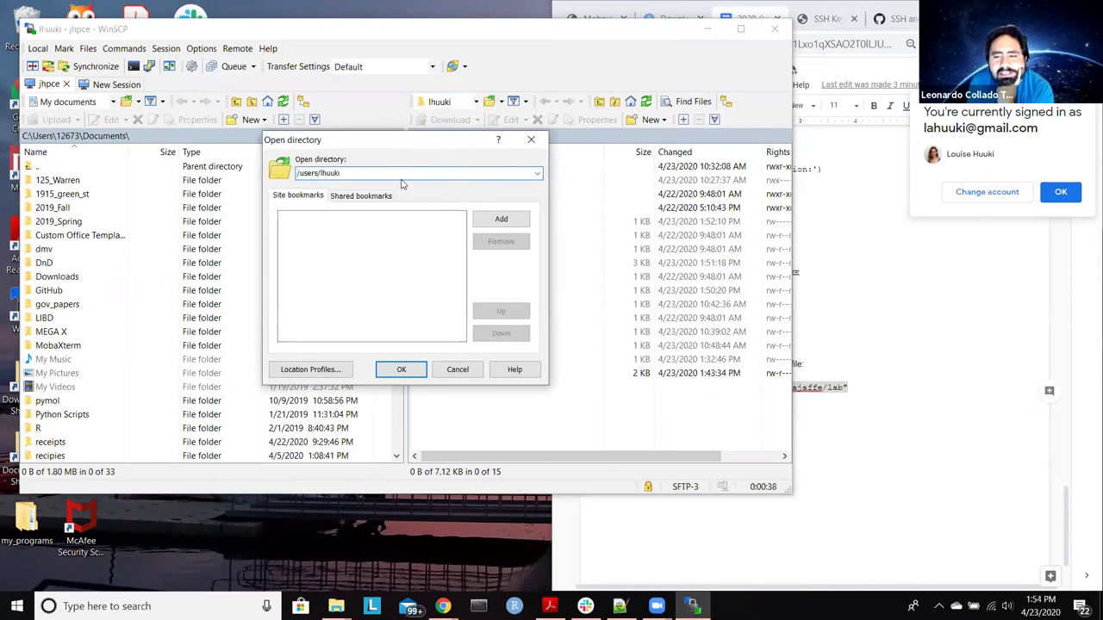
type("/")
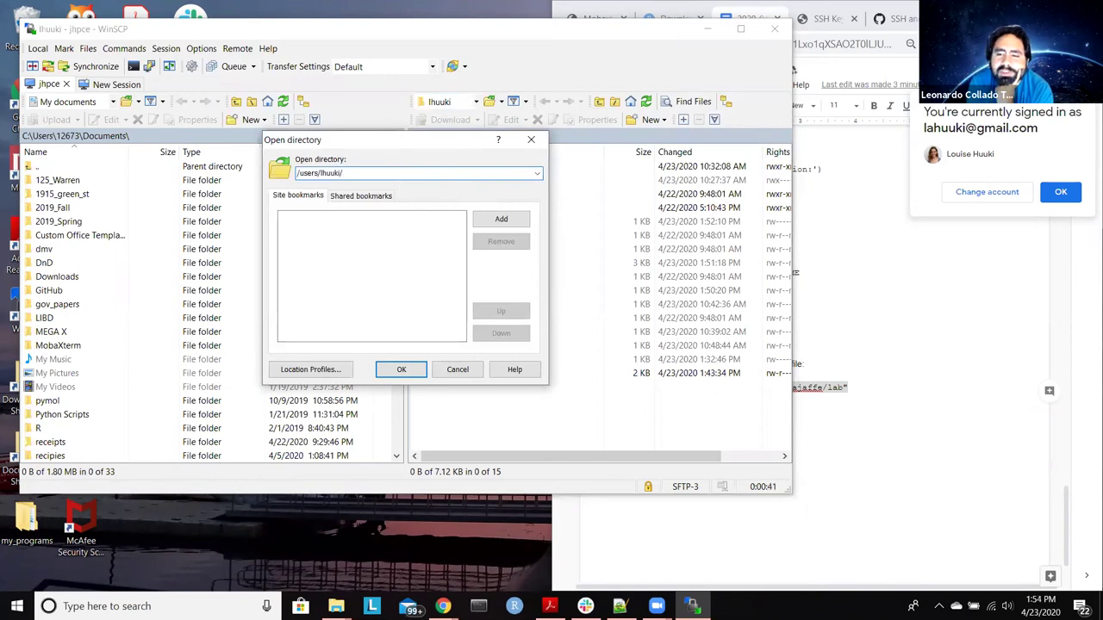
key("BackSpace")
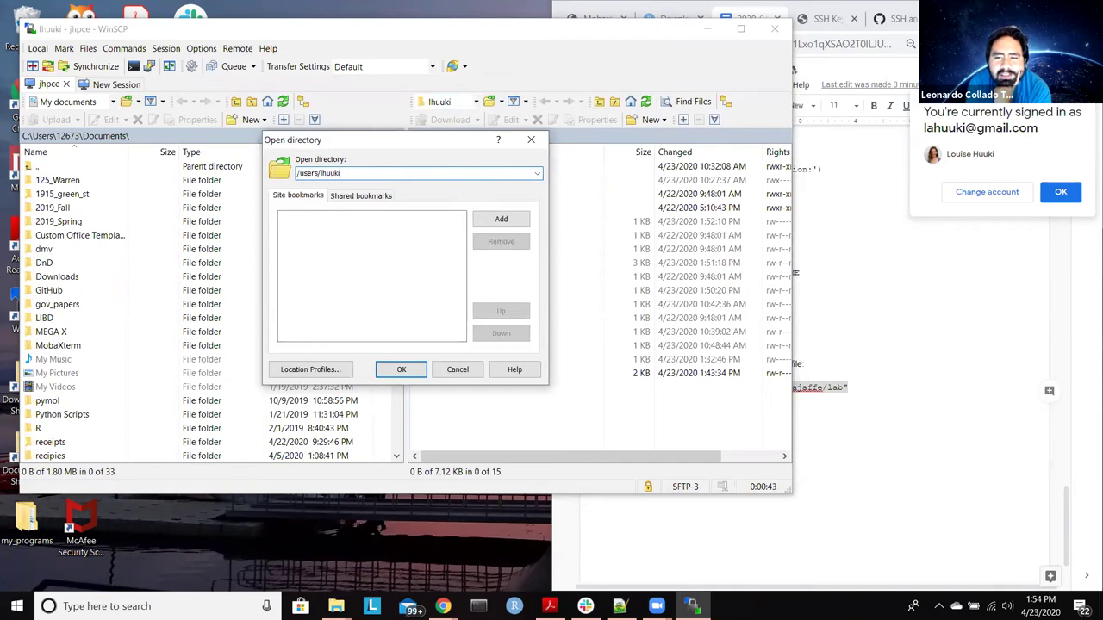
key("BackSpace")
key("BackSpace")
key("BackSpace")
key("BackSpace")
key("BackSpace")
key("BackSpace")
key("BackSpace")
key("BackSpace")
key("BackSpace")
key("BackSpace")
key("BackSpace")
key("BackSpace")
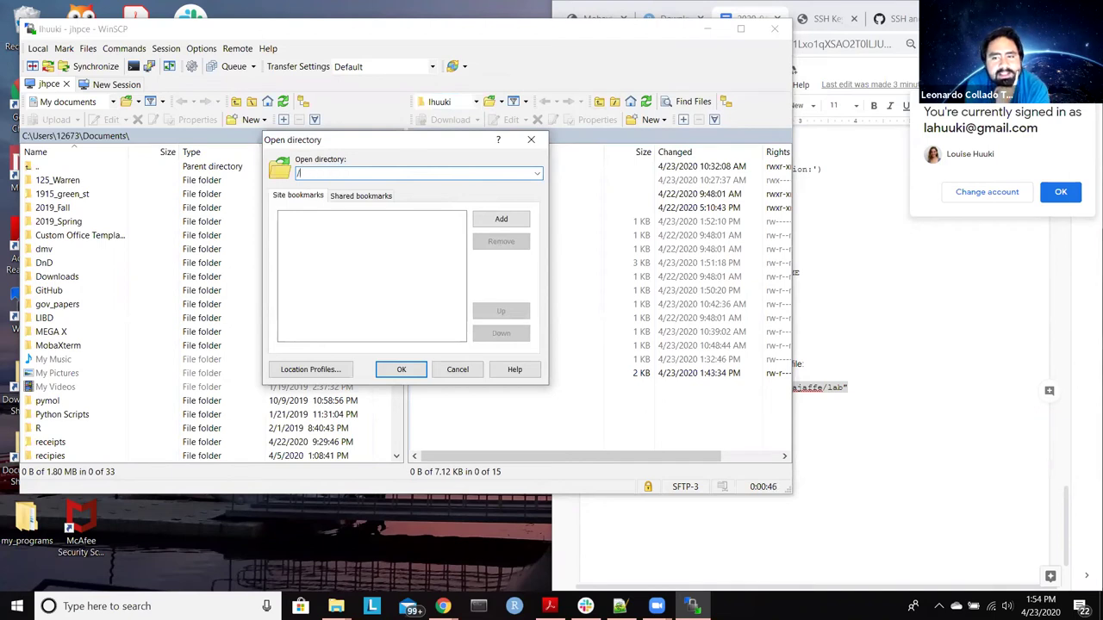
type("dc")
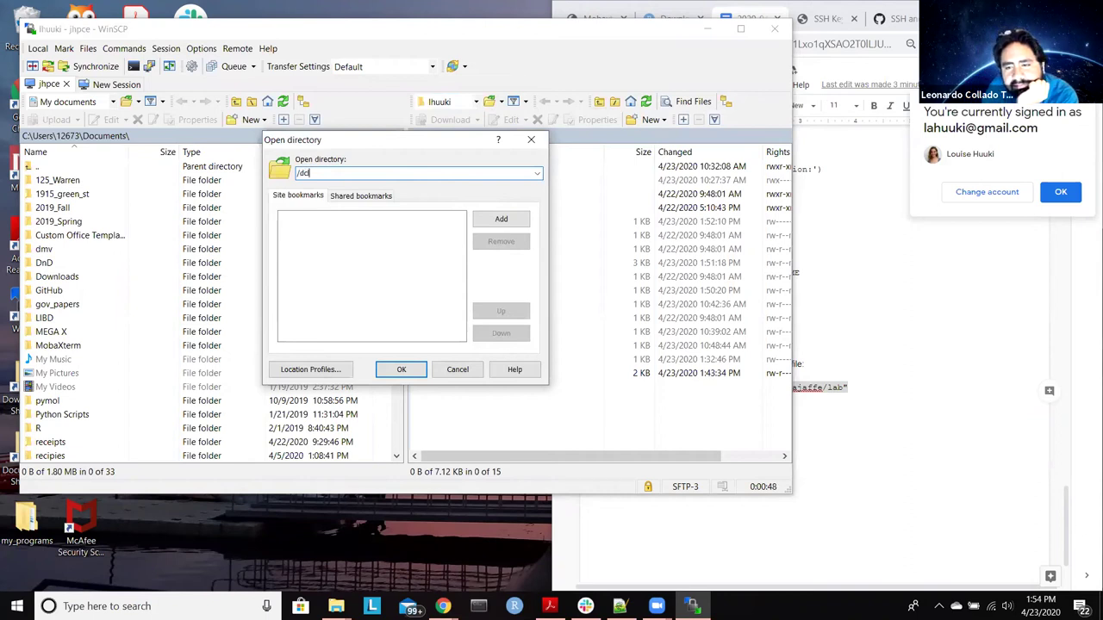
type("l01")
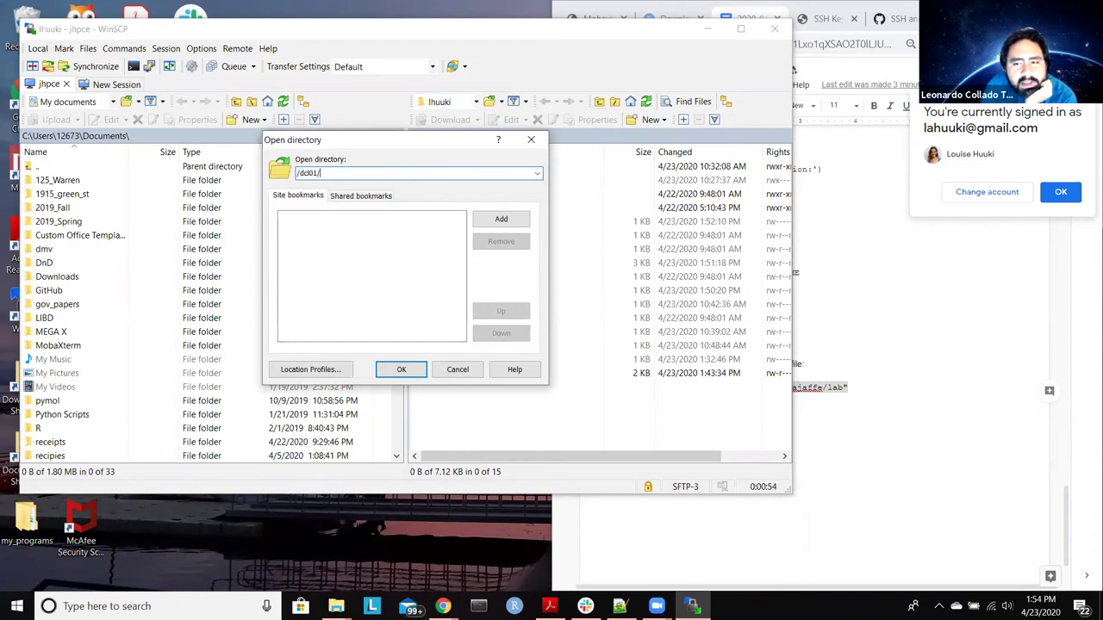
type("/lib")
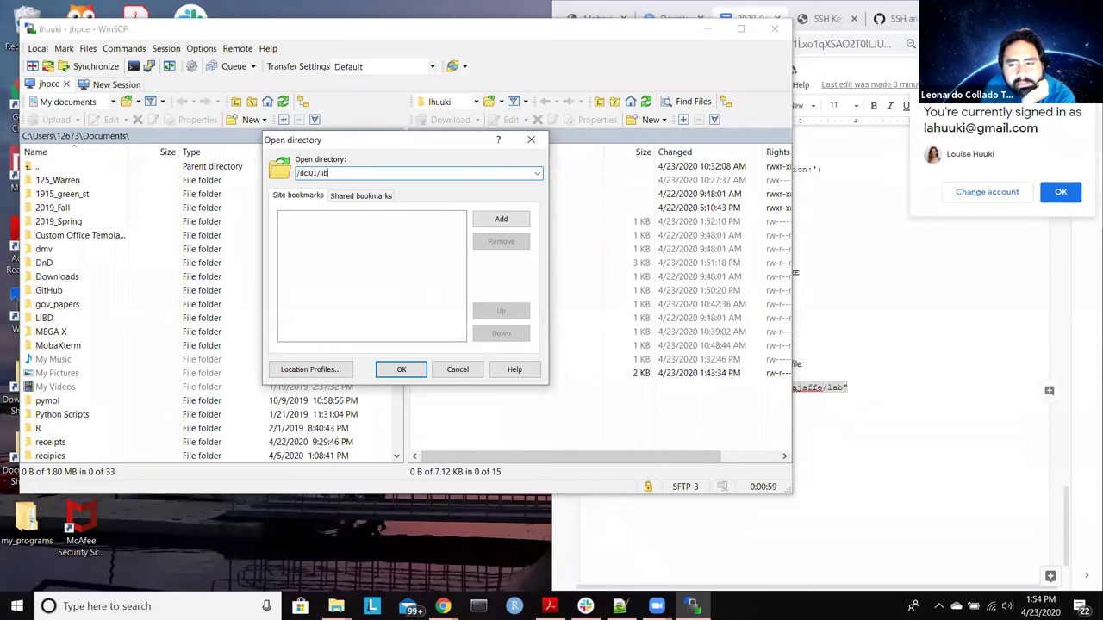
type("64")
key("BackSpace")
key("BackSpace")
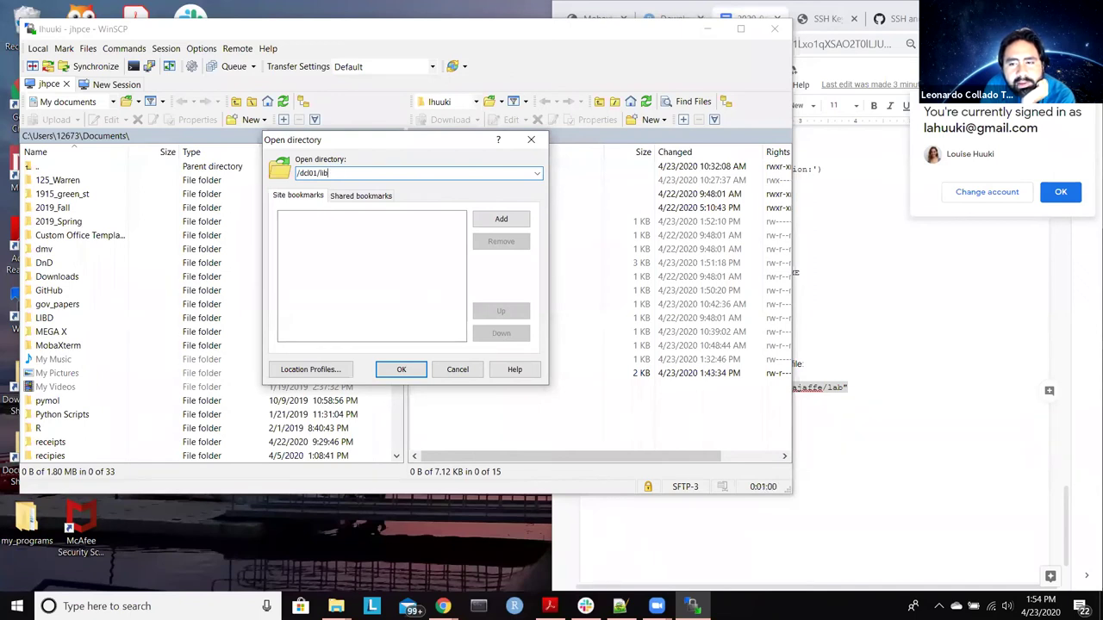
type("er")
key("BackSpace")
key("BackSpace")
key("BackSpace")
type("eber")
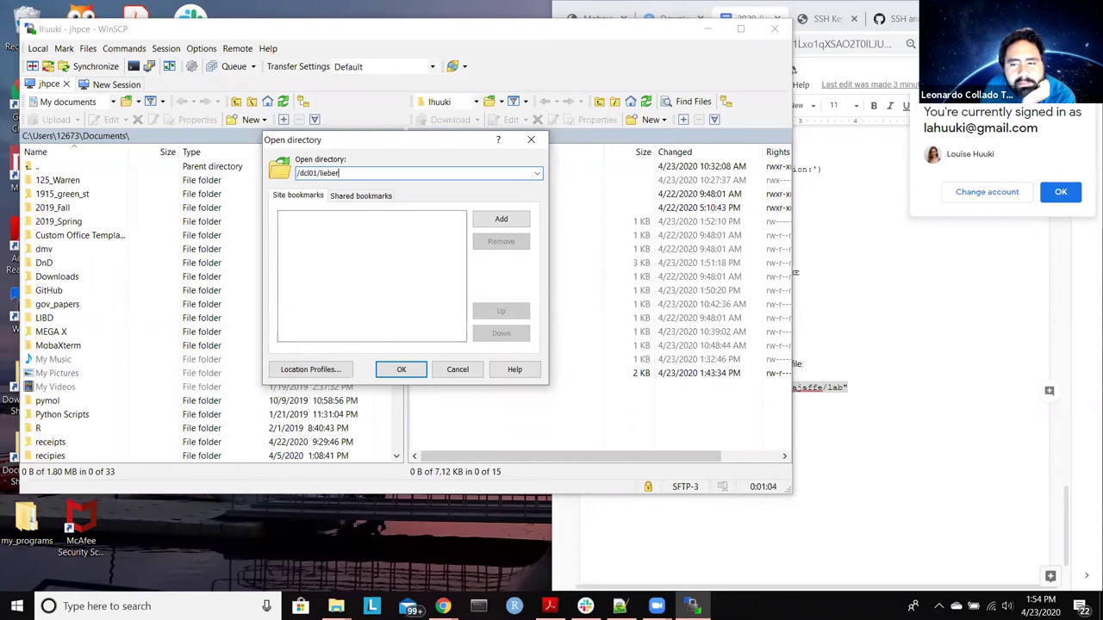
type("/")
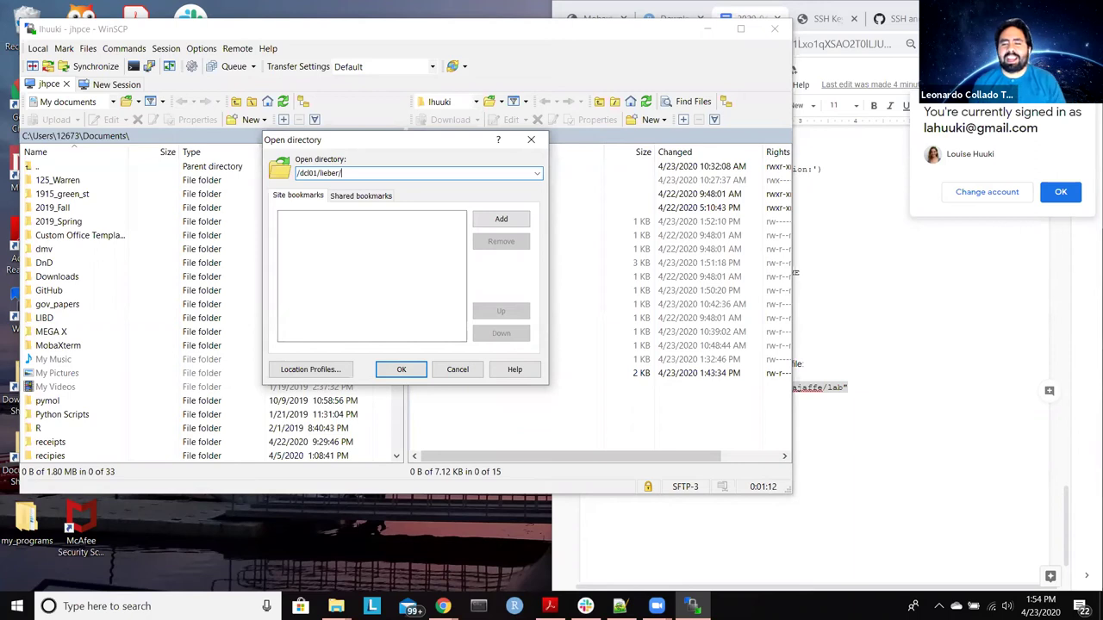
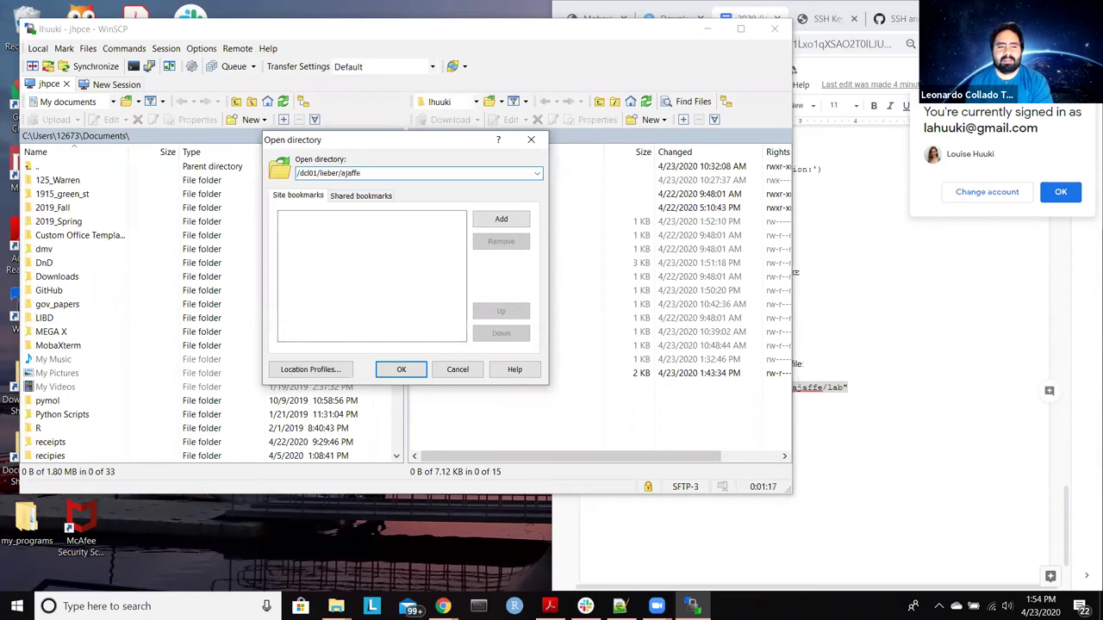
type("/")
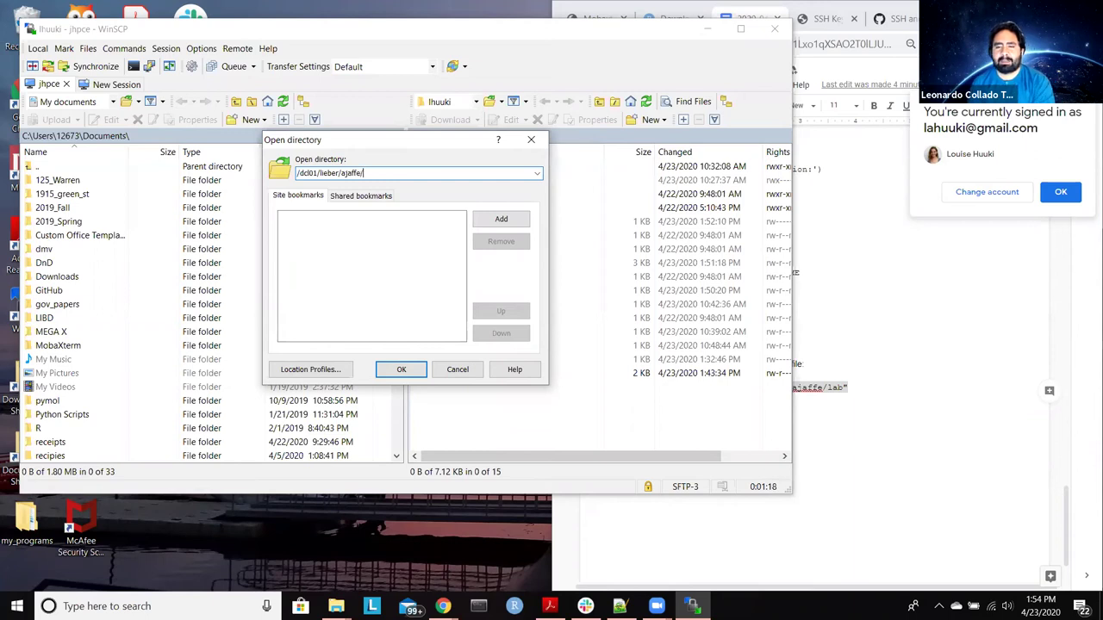
type("lab")
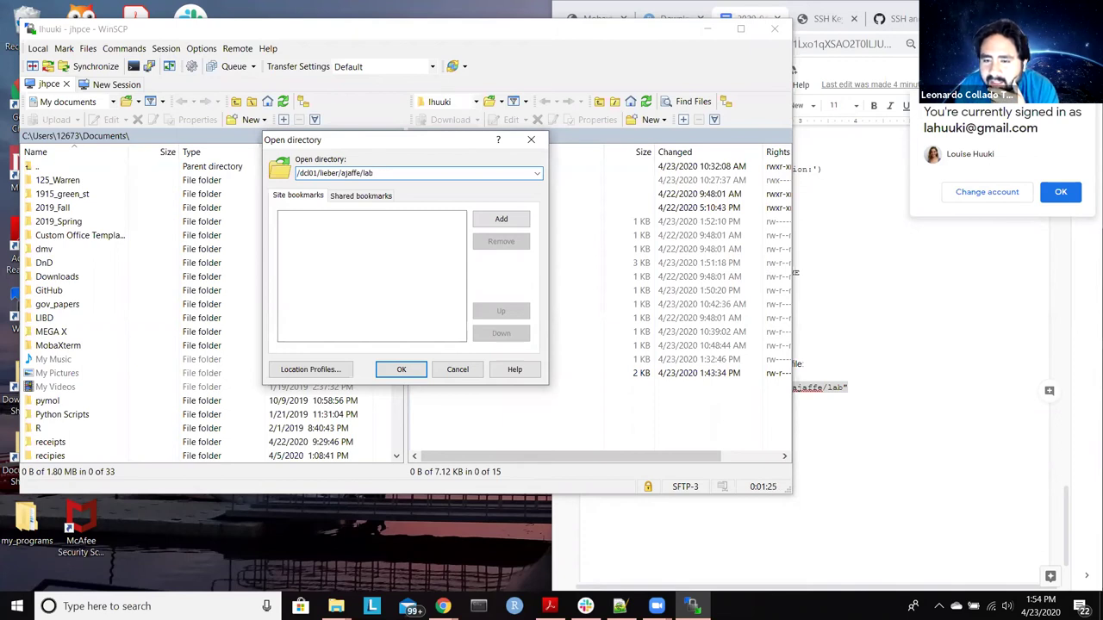
left_click(501, 220)
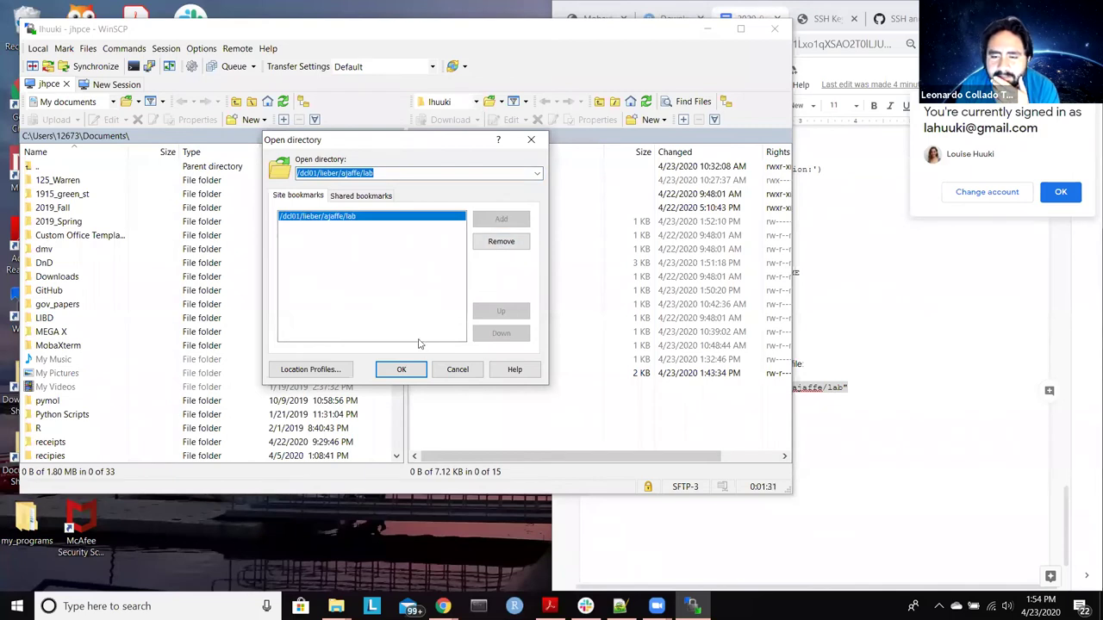
left_click(398, 372)
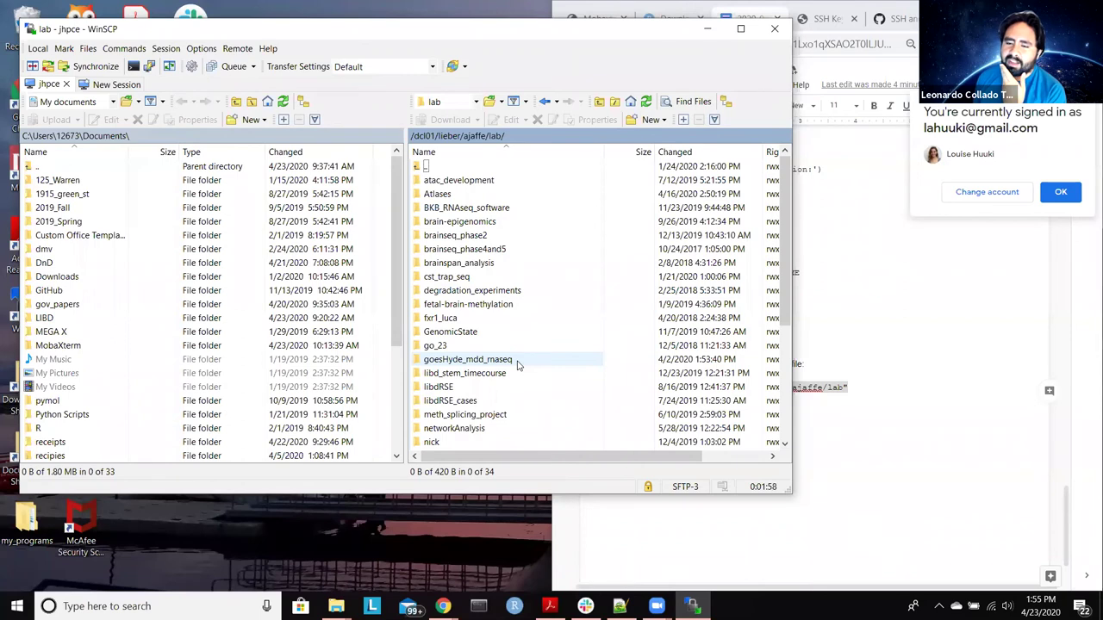
Step: Open the goesHyde_mdd_rnaseq folder and then its data folder on the remote side
scroll(526, 388, "down", 1)
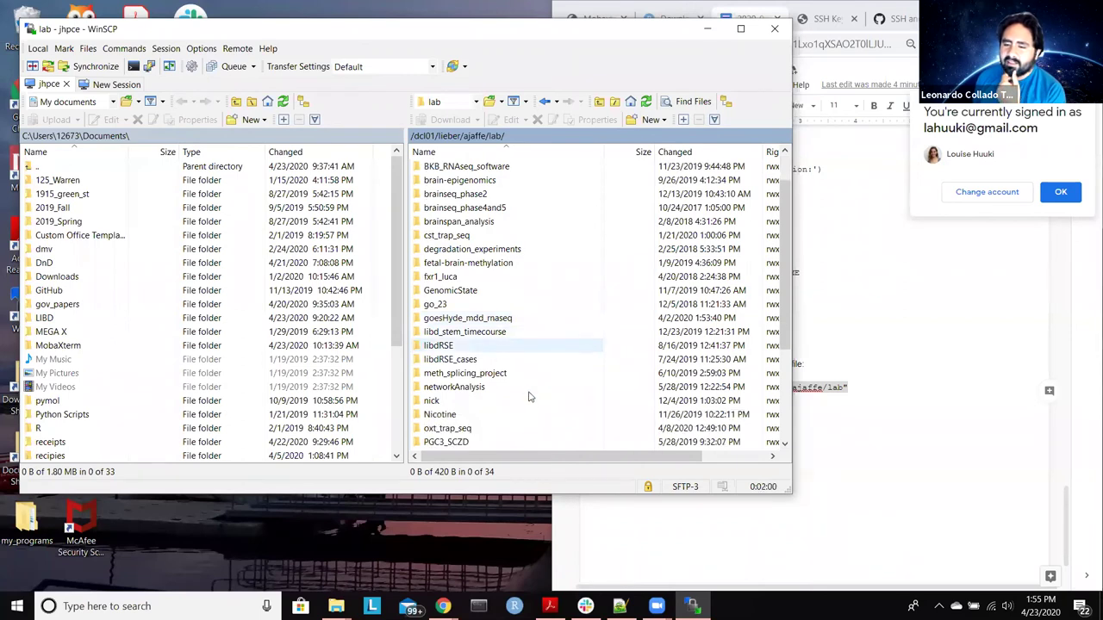
scroll(530, 396, "down", 1)
scroll(530, 396, "down", 2)
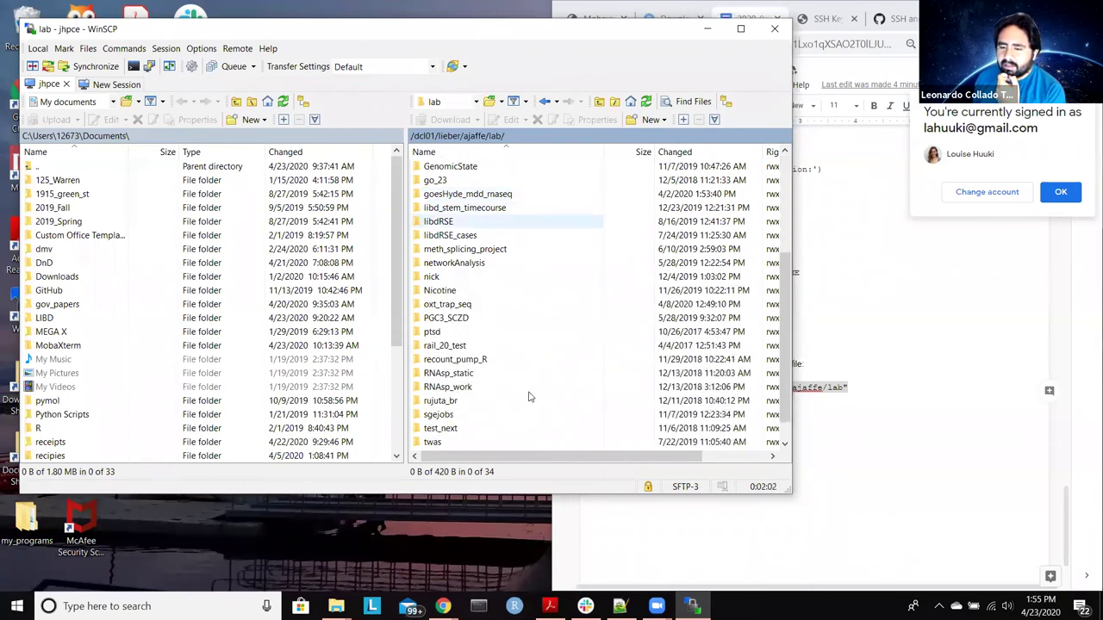
scroll(530, 397, "down", 1)
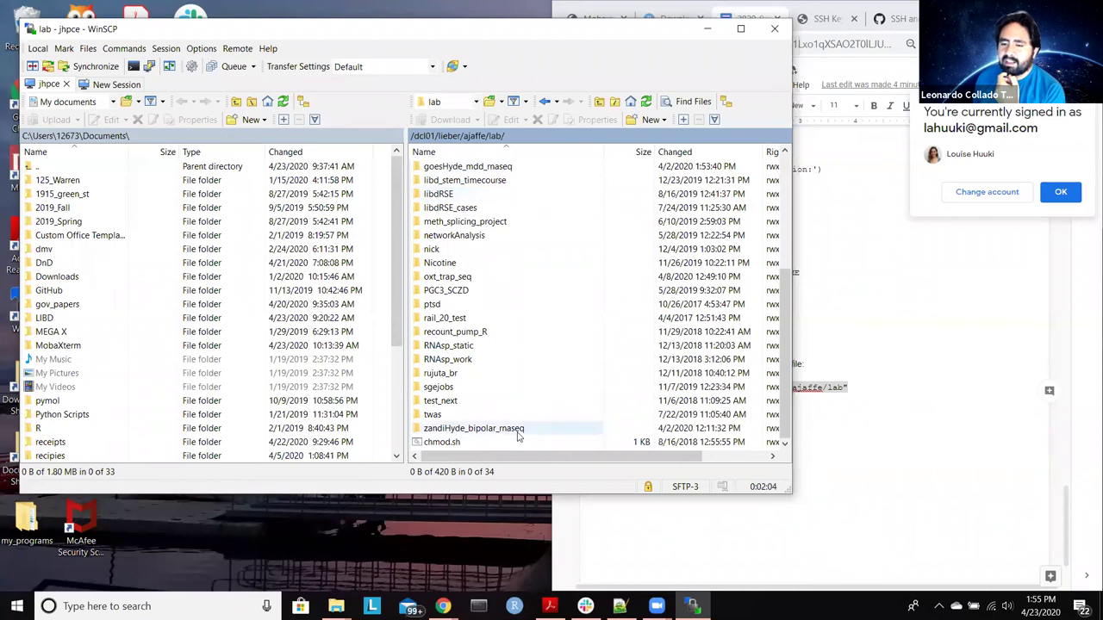
scroll(518, 437, "up", 1)
scroll(518, 437, "up", 1)
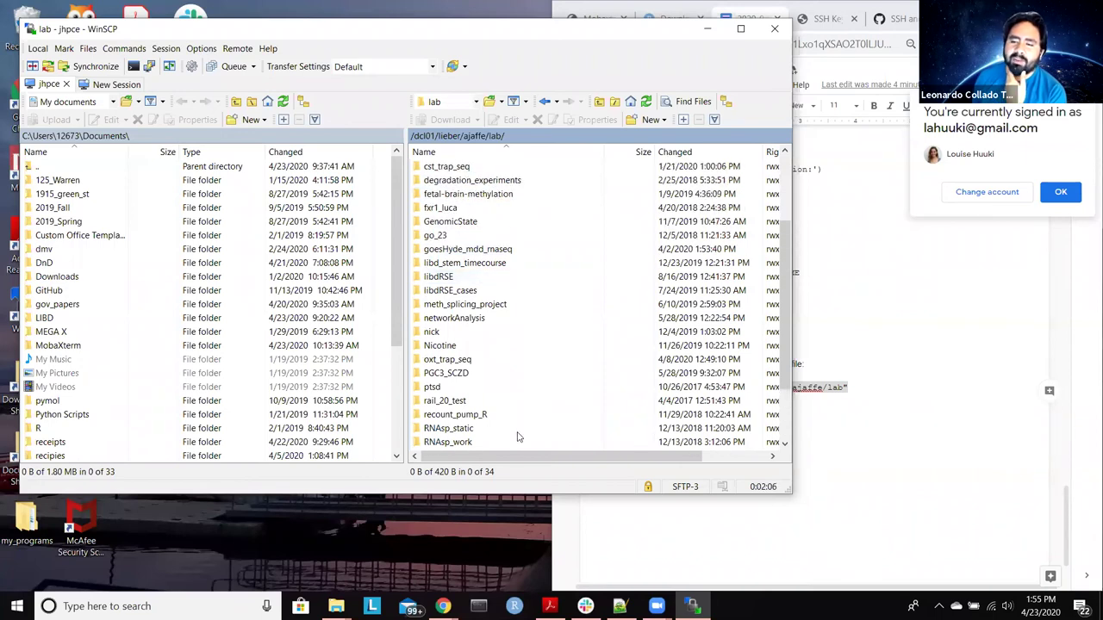
scroll(518, 437, "down", 1)
scroll(519, 415, "up", 1)
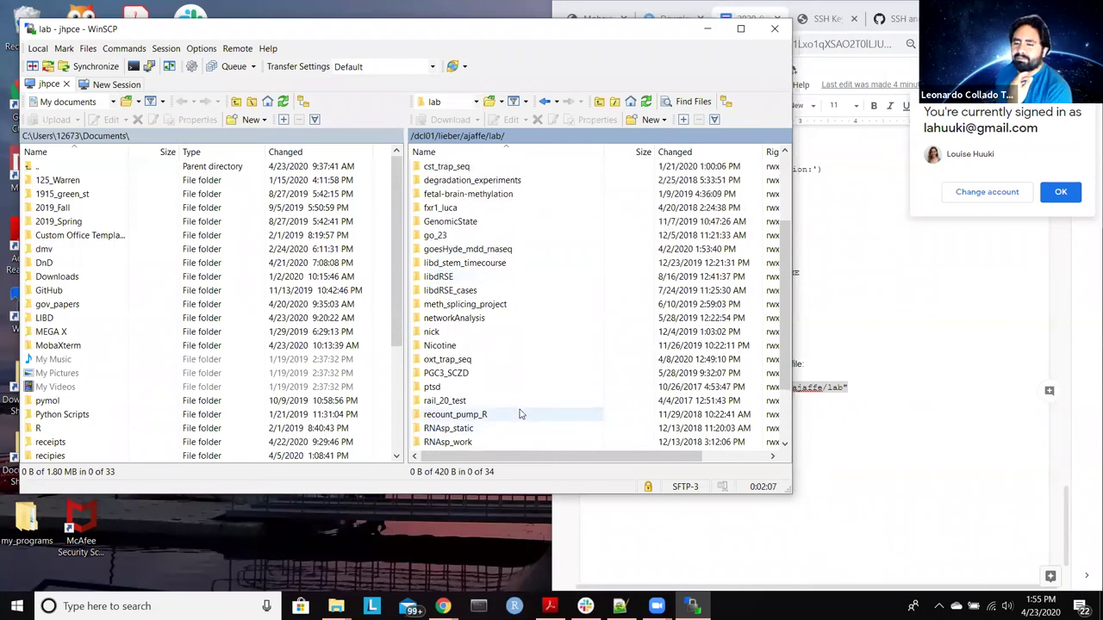
double_click(524, 253)
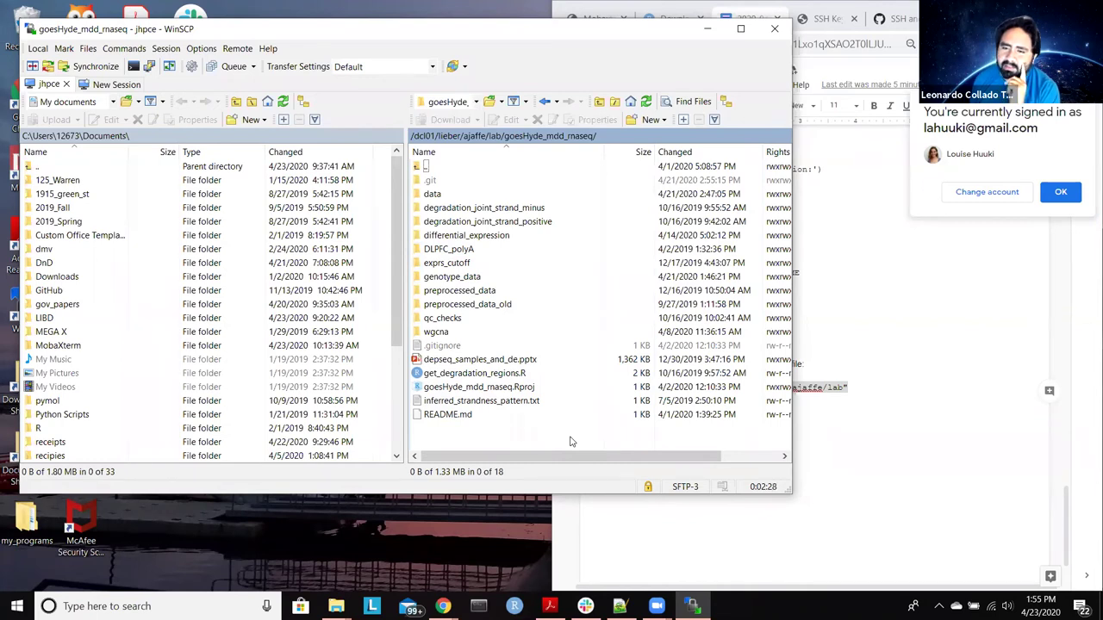
double_click(480, 197)
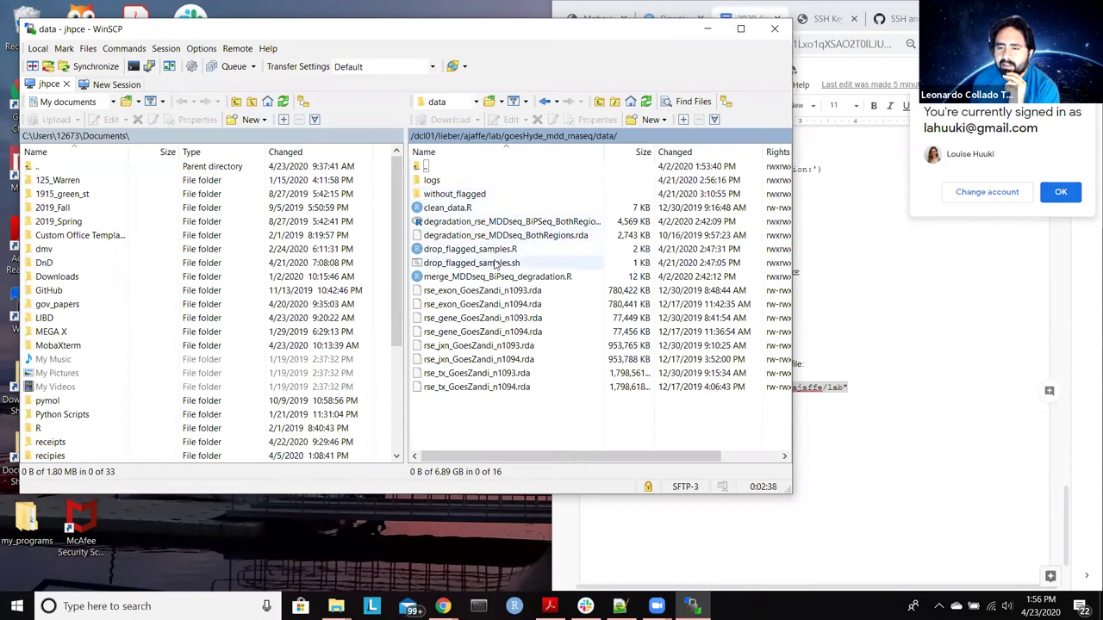
Step: Edit drop_flagged_samples.R in RStudio, dismiss the deleted-file prompt, maximize, and open a terminal
left_click(470, 251)
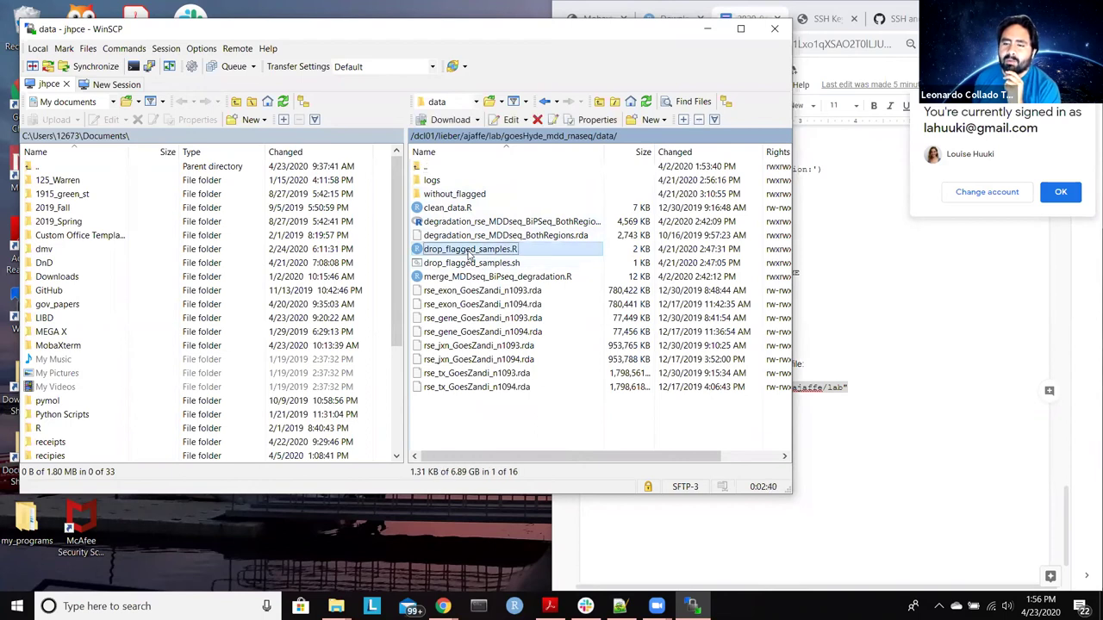
right_click(470, 253)
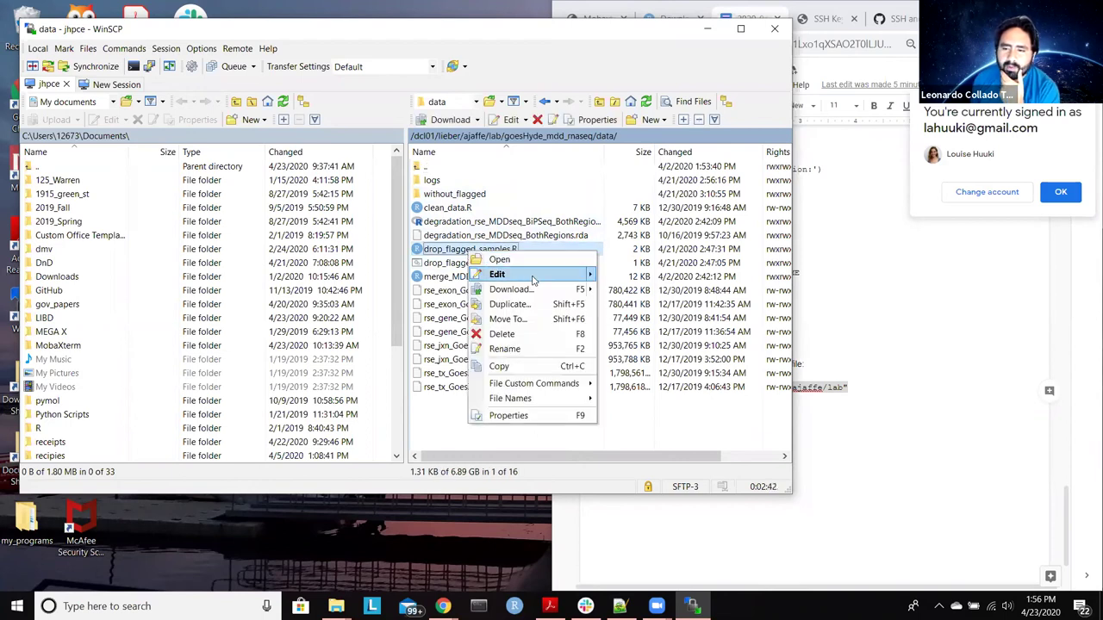
mouse_move(536, 277)
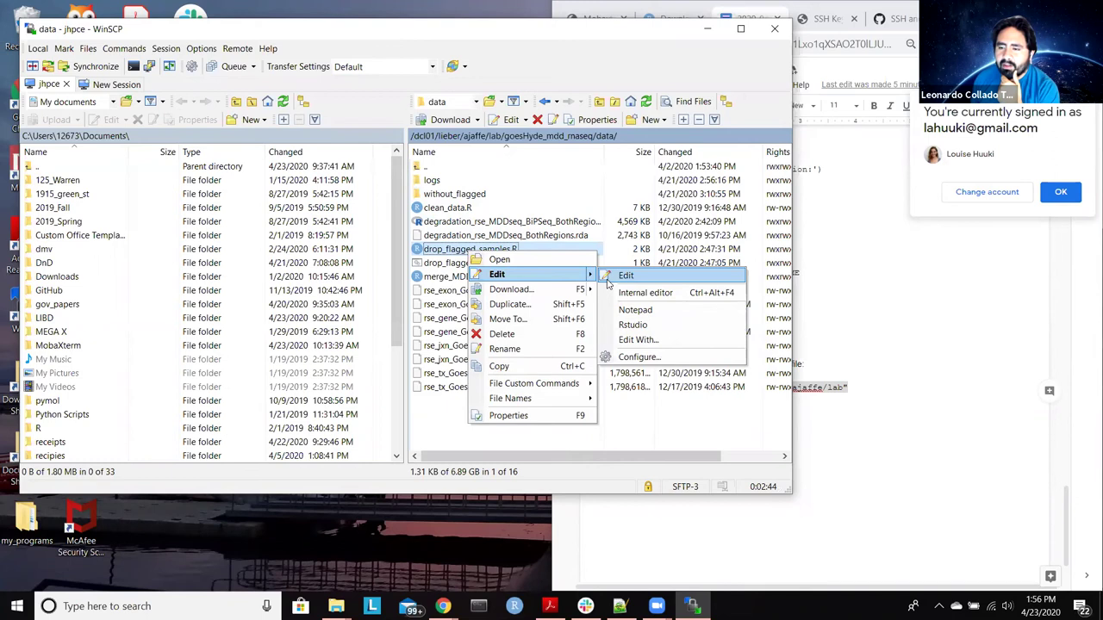
left_click(634, 325)
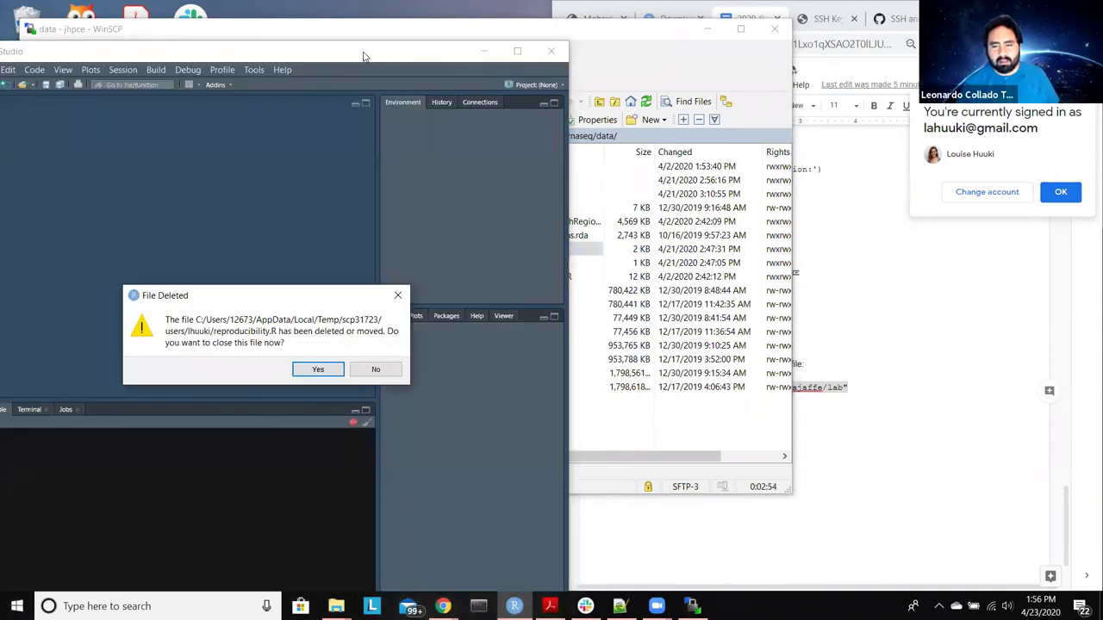
left_click(330, 372)
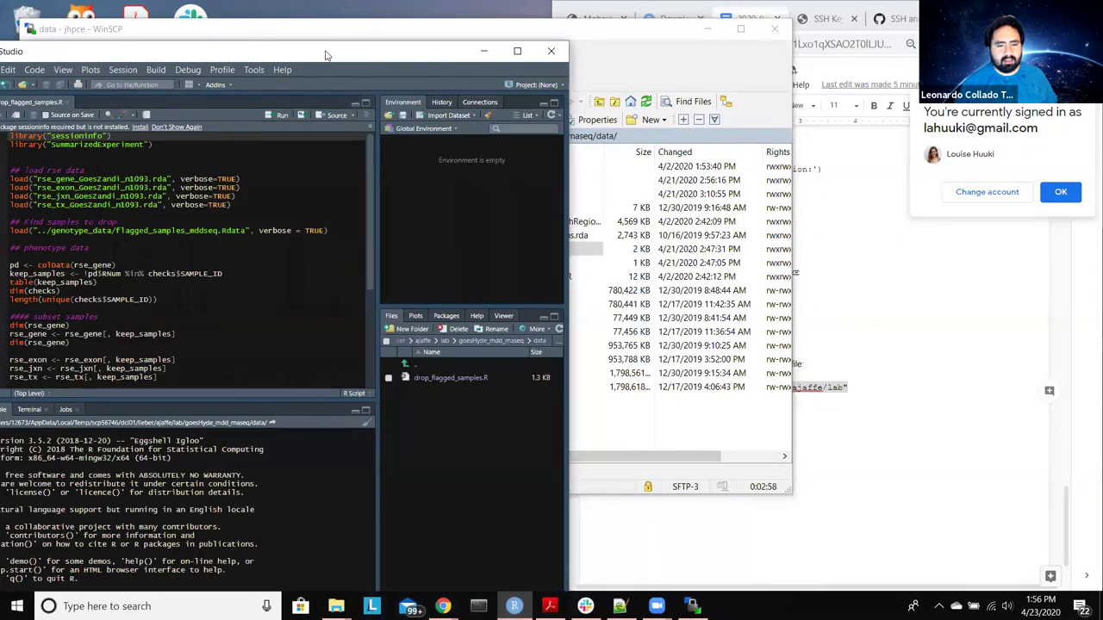
double_click(326, 53)
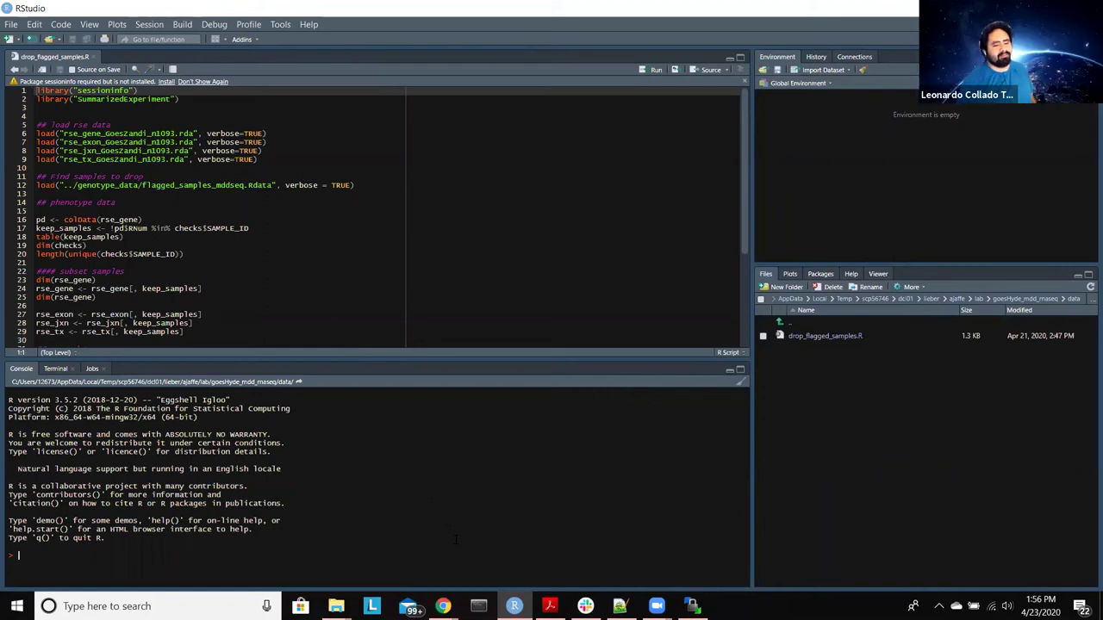
left_click(55, 368)
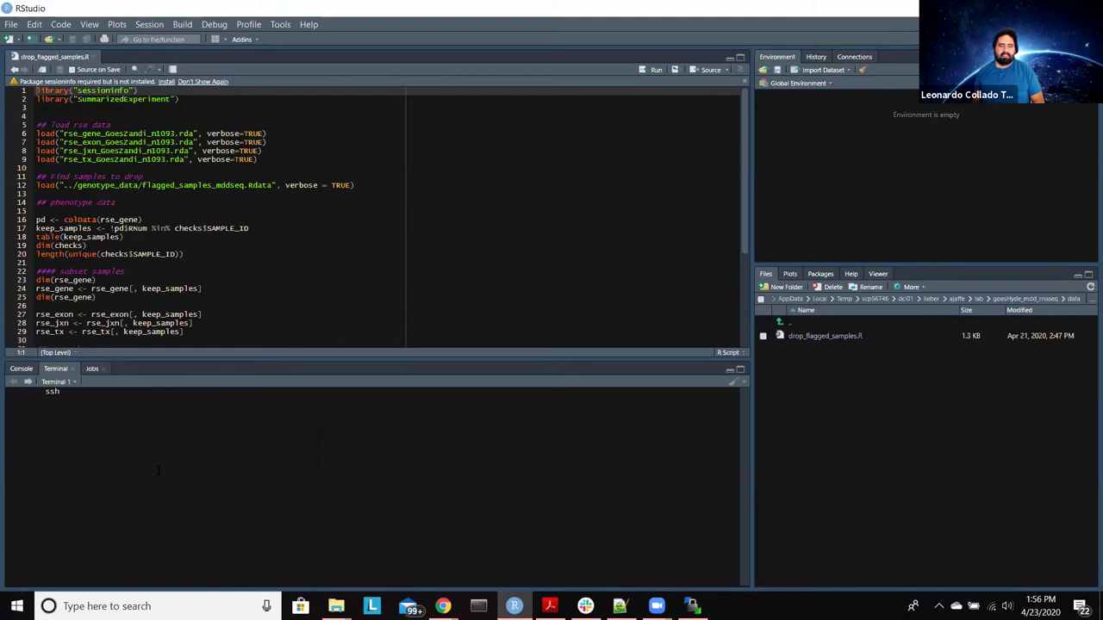
Step: Run ssh j to reach the cluster, then type qrsh -l mem_free=30G,h_vmem=30G
type("j")
key("Return")
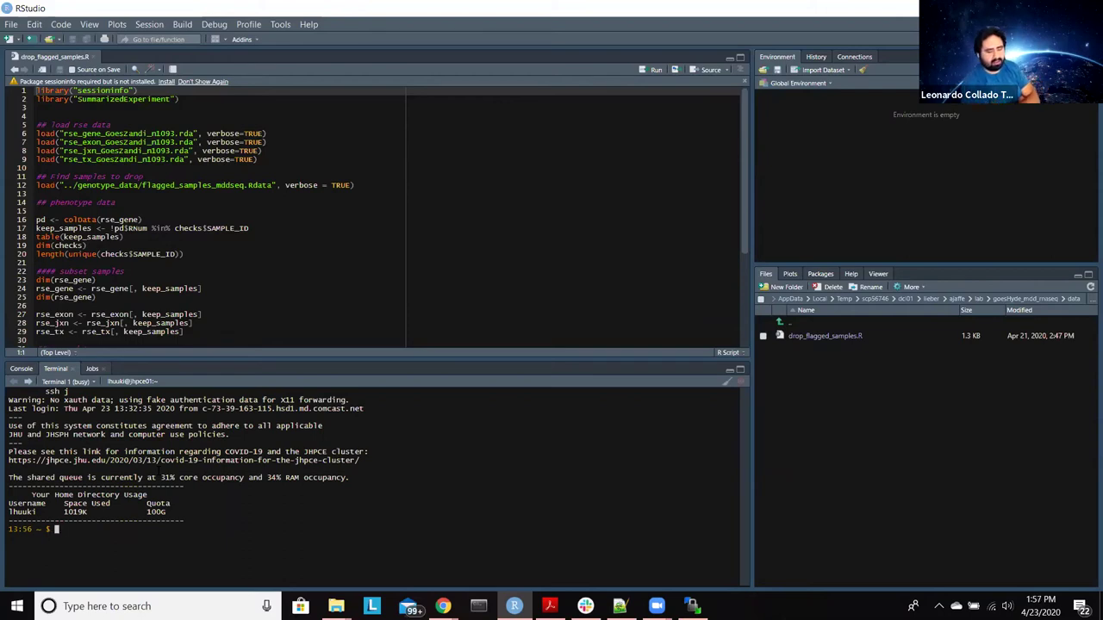
type("qrsh")
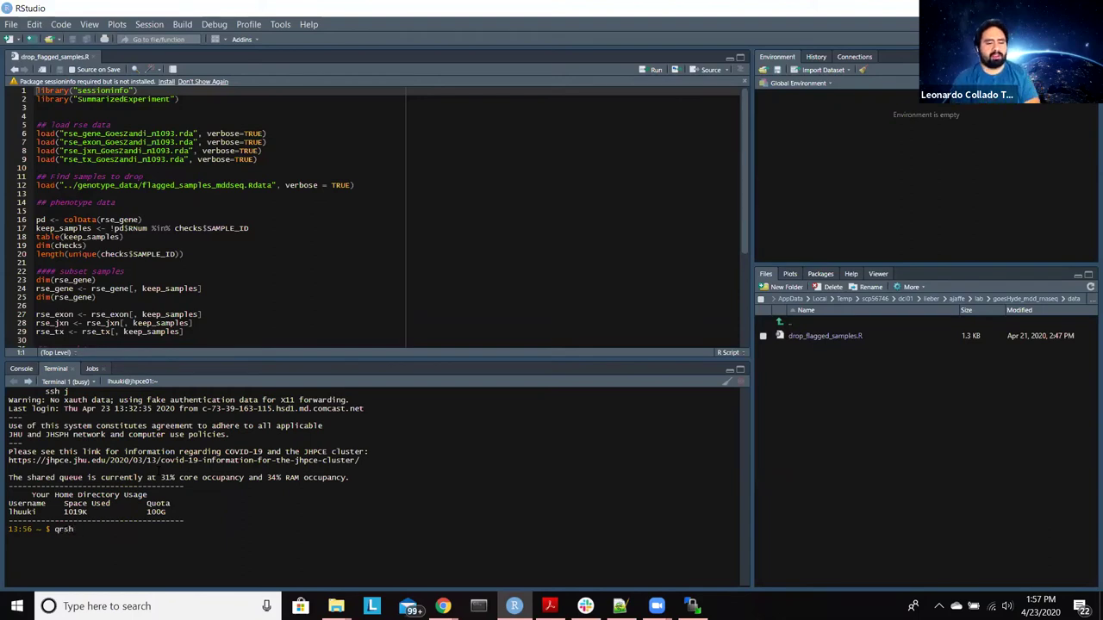
type(" -")
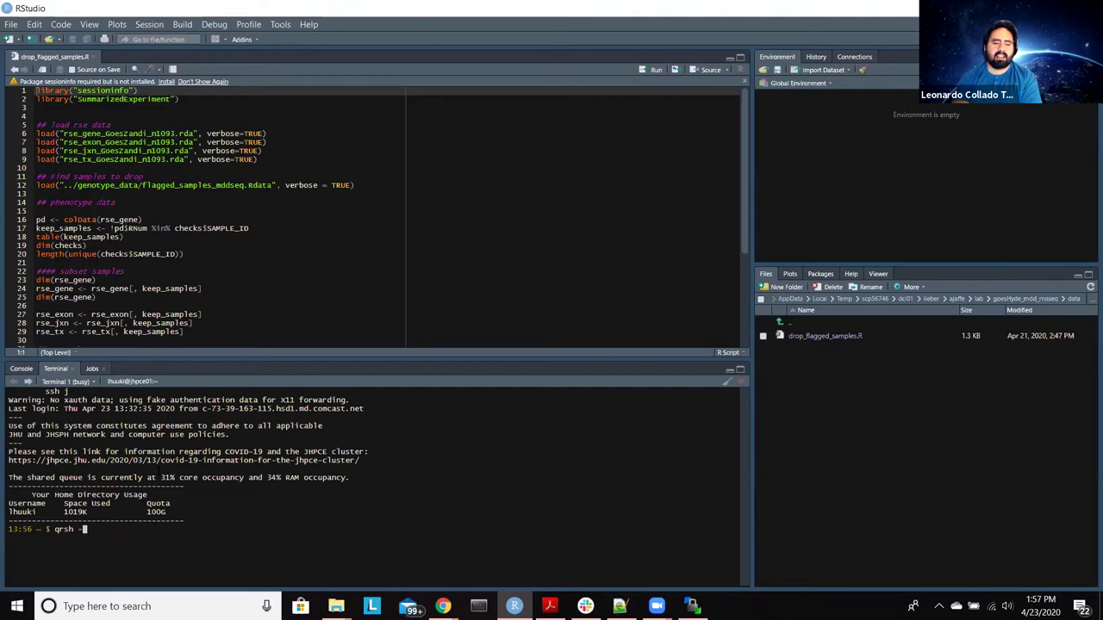
type("l ")
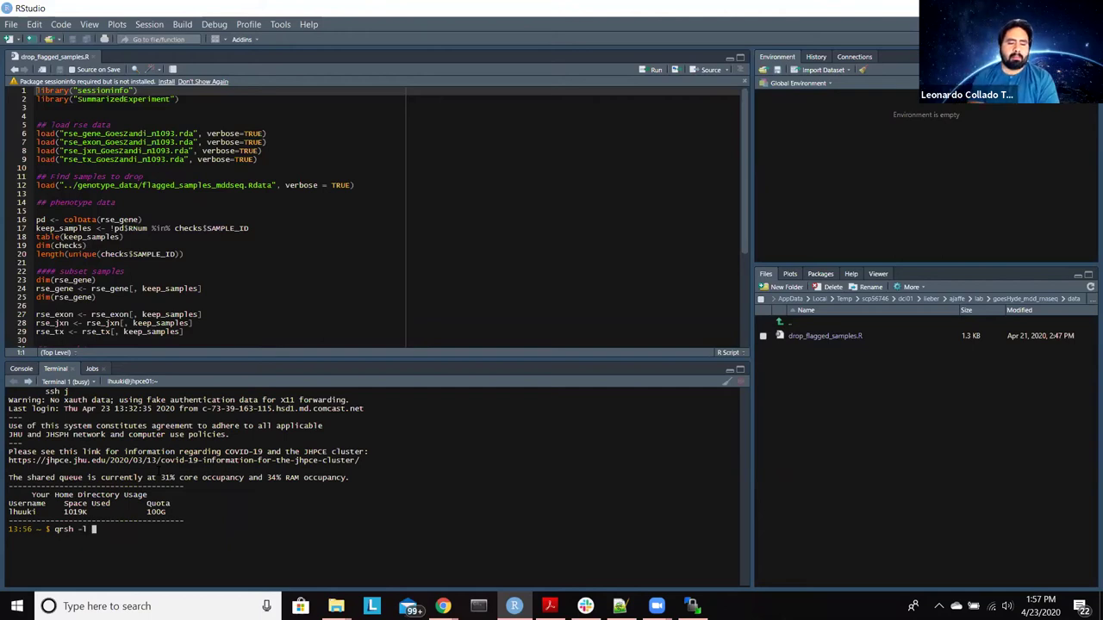
type("mem")
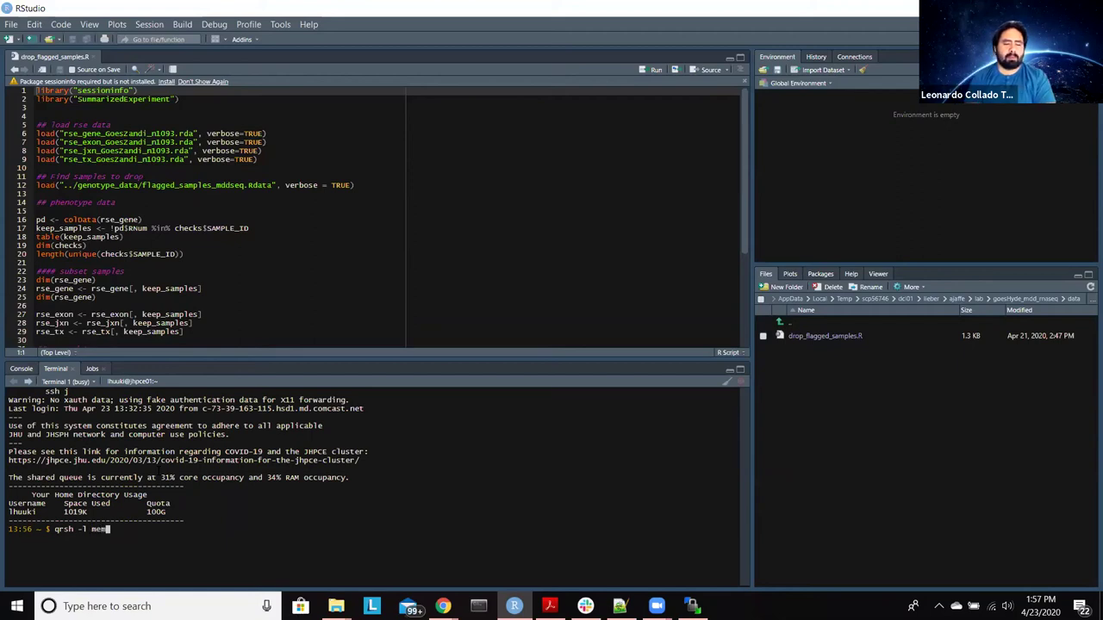
type("_free")
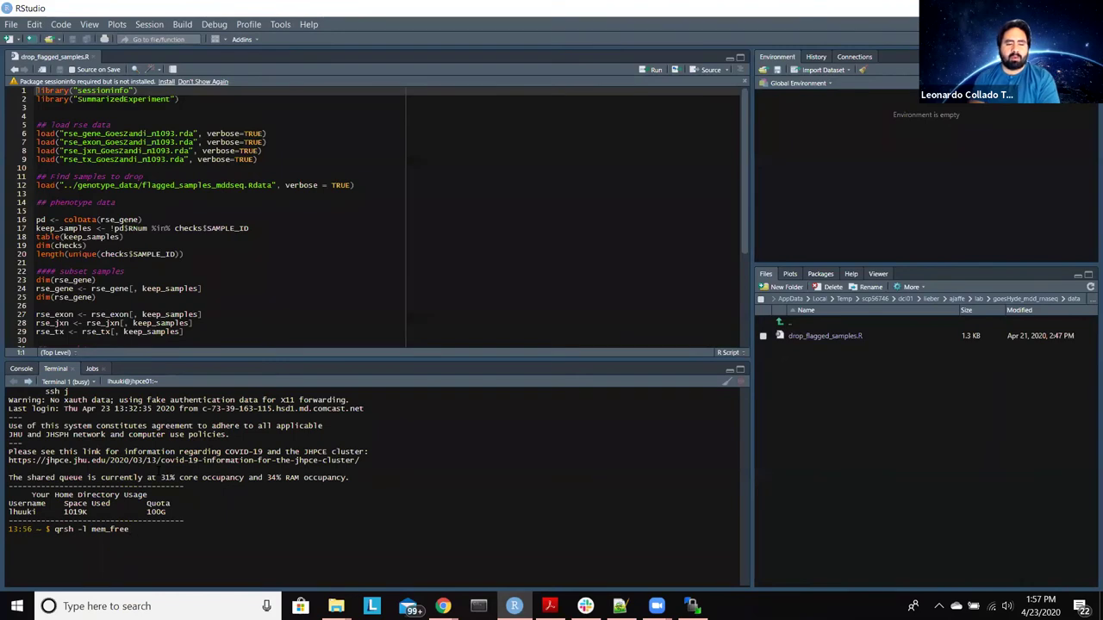
type("=")
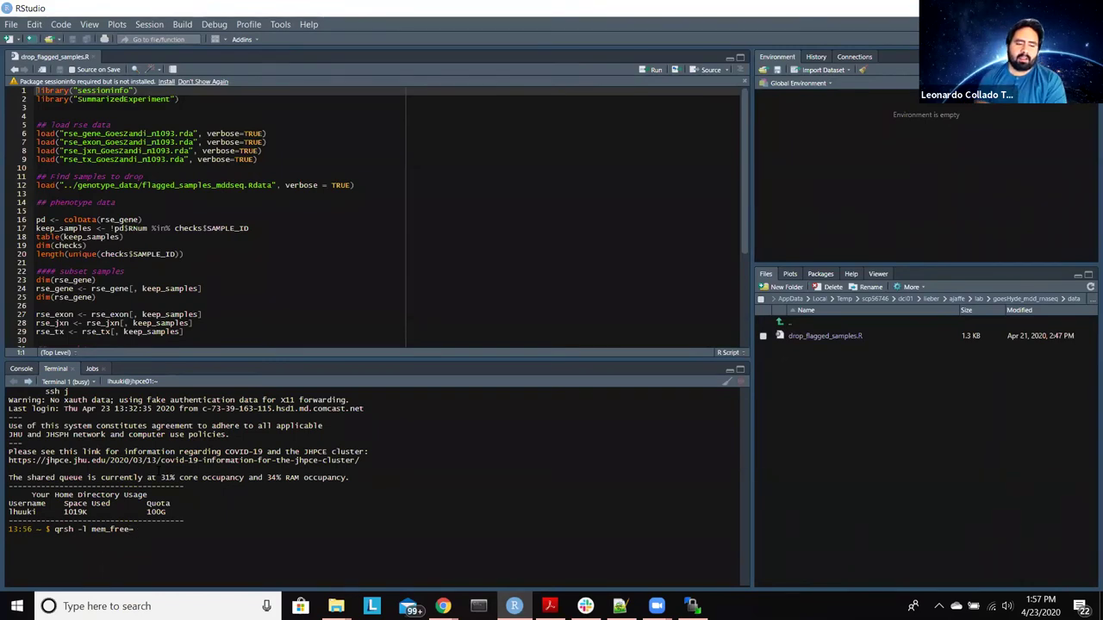
type("30G")
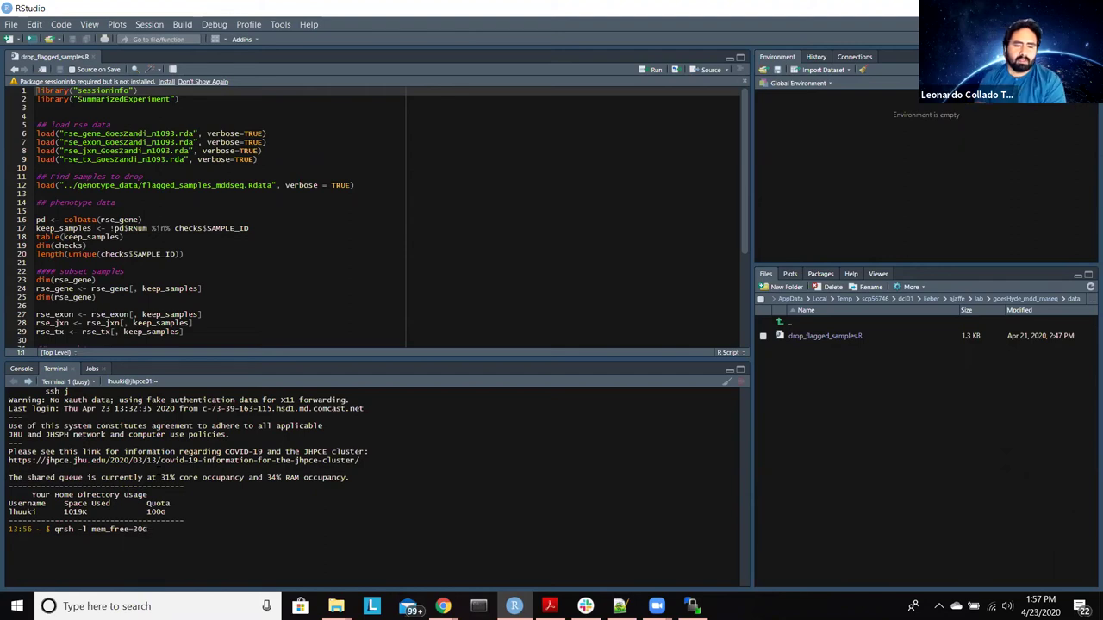
type(",")
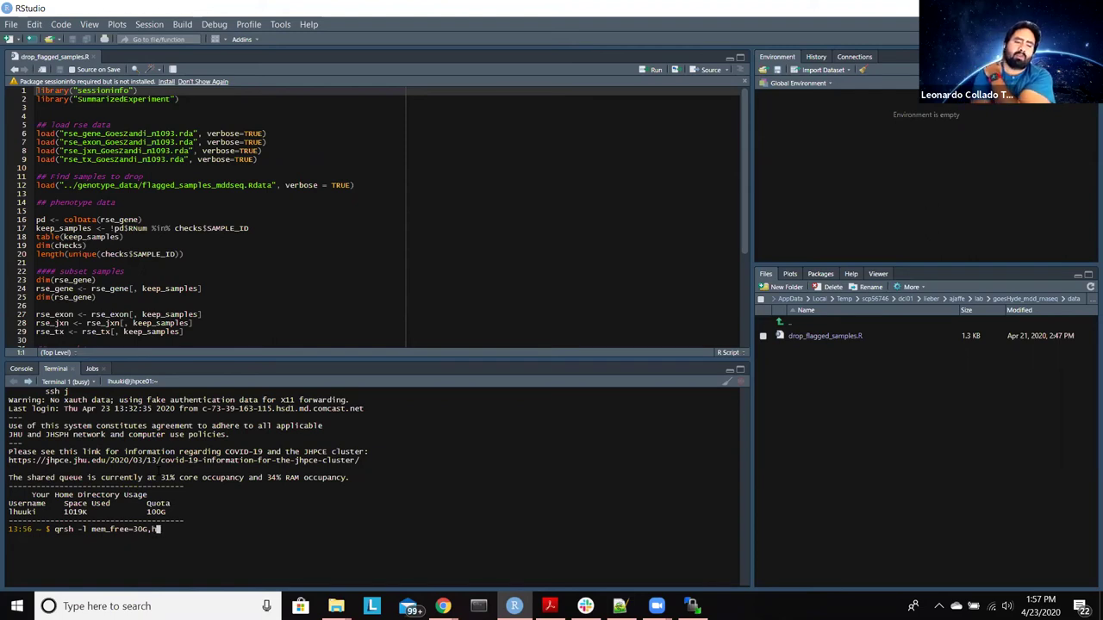
type("h_")
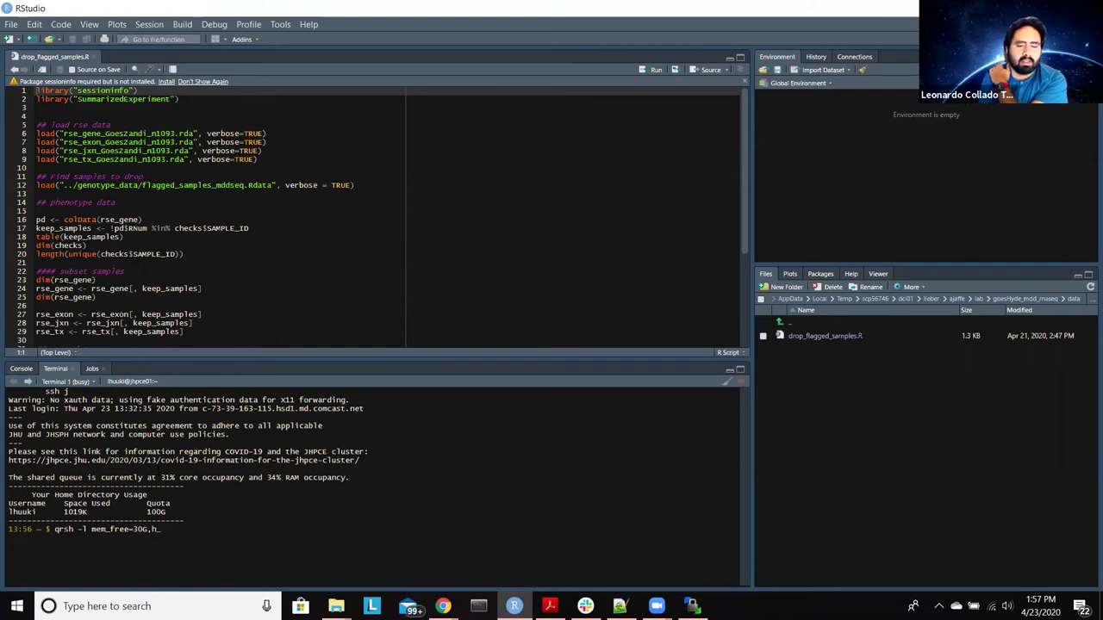
type("vmem")
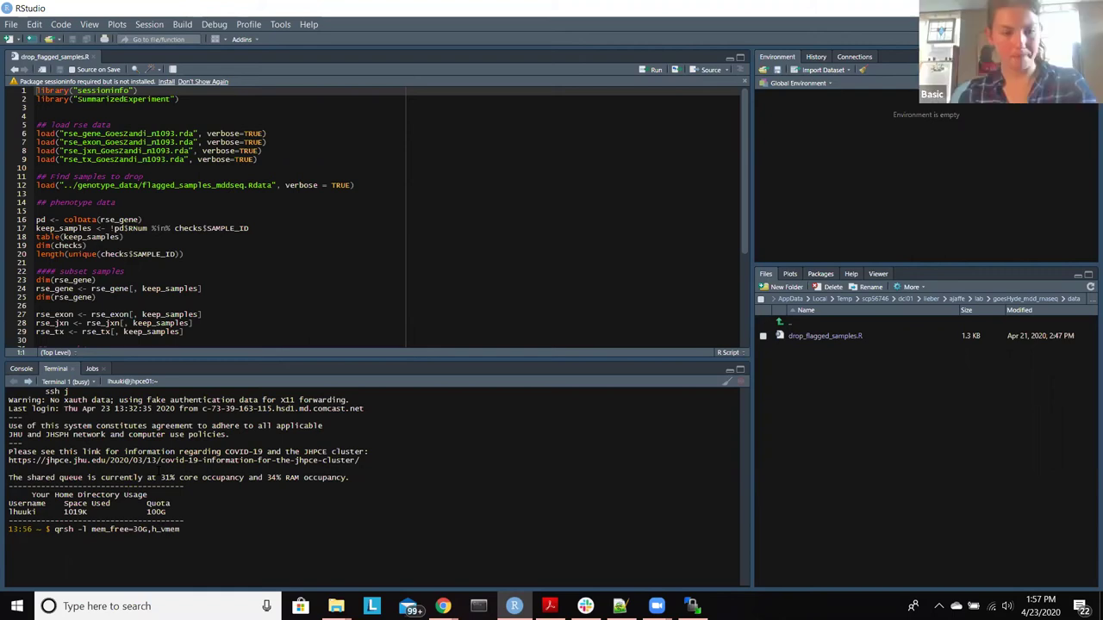
type("=")
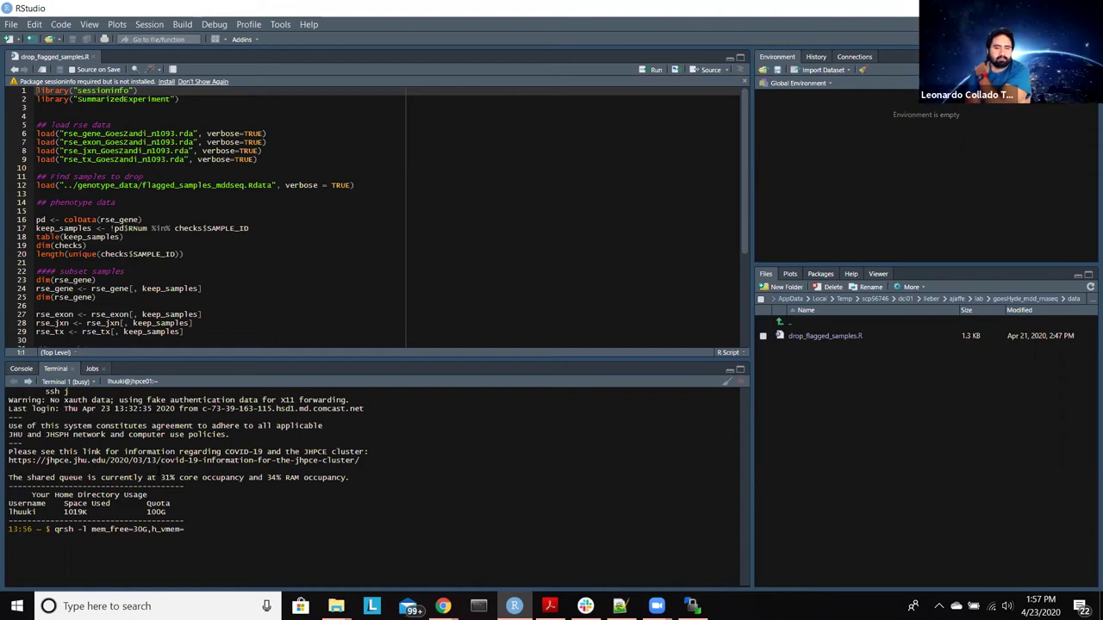
type("30G")
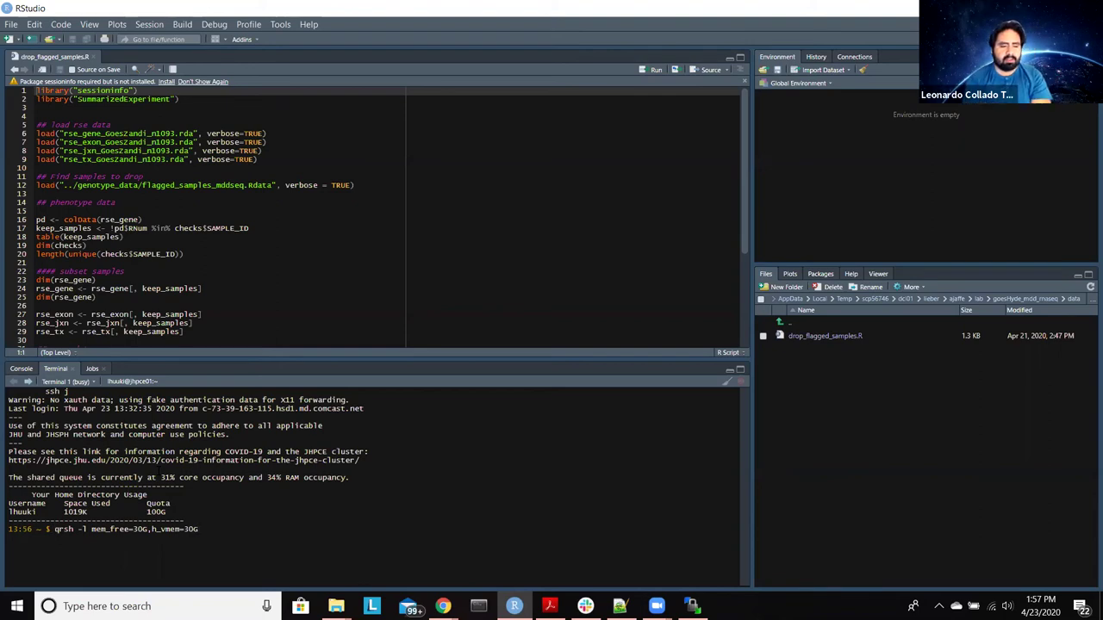
Step: Add bluejay to the qrsh resource list and submit the 30G node request
key("Right")
key("Right")
key("Right")
key("Right")
key("Right")
key("Right")
key("Right")
key("Right")
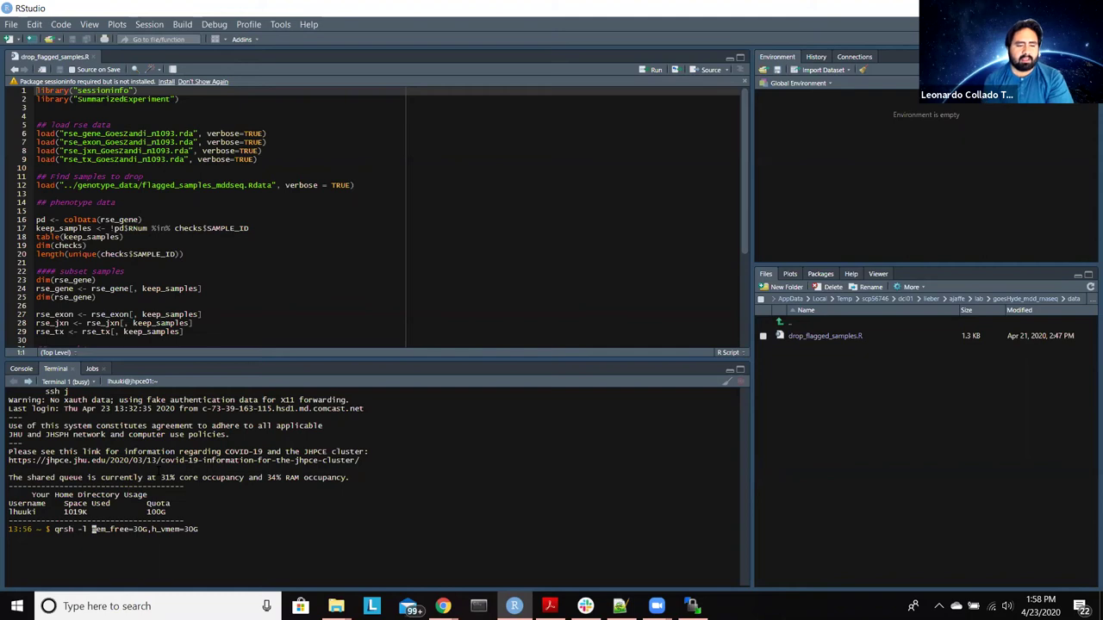
type("blue")
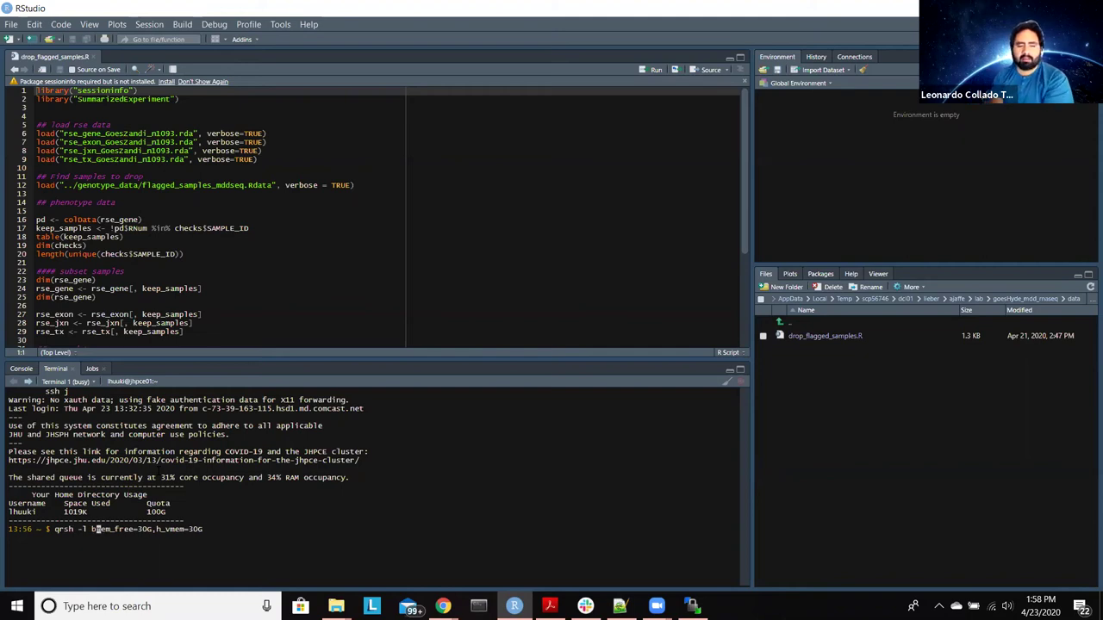
type("jay,")
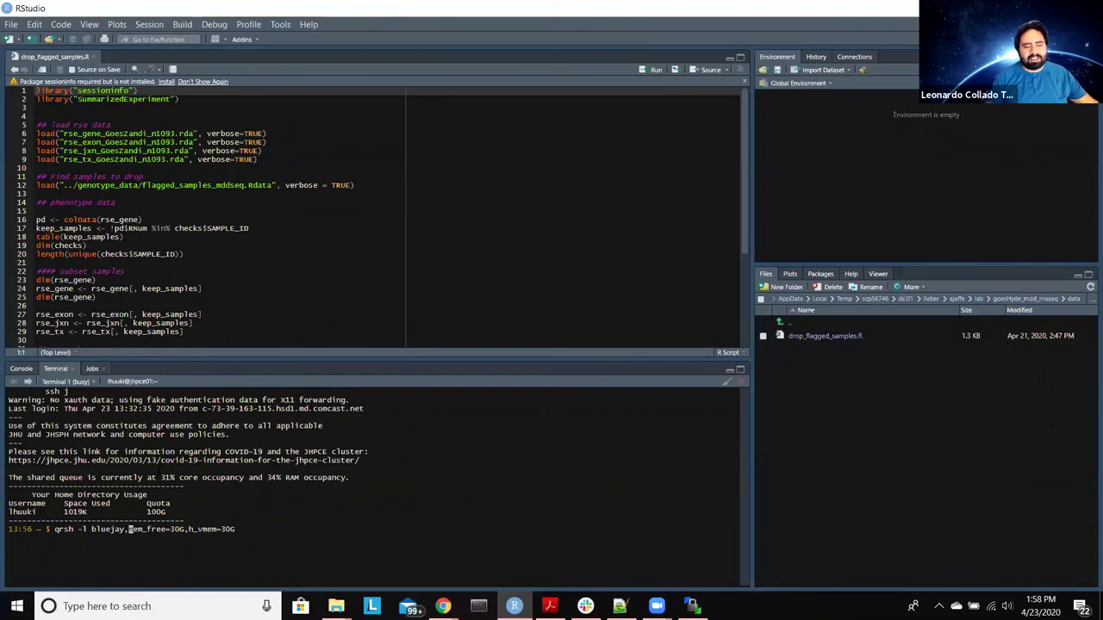
key("Return")
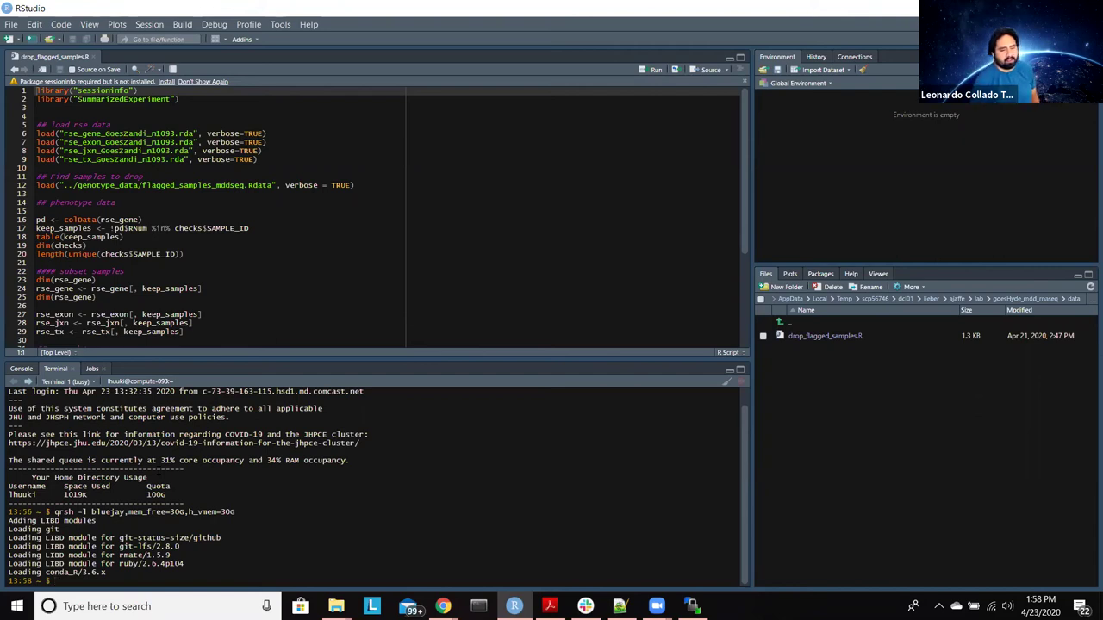
Step: Run qpic for overall node usage, stop it, then run qpic -l bluejay
type("qpic")
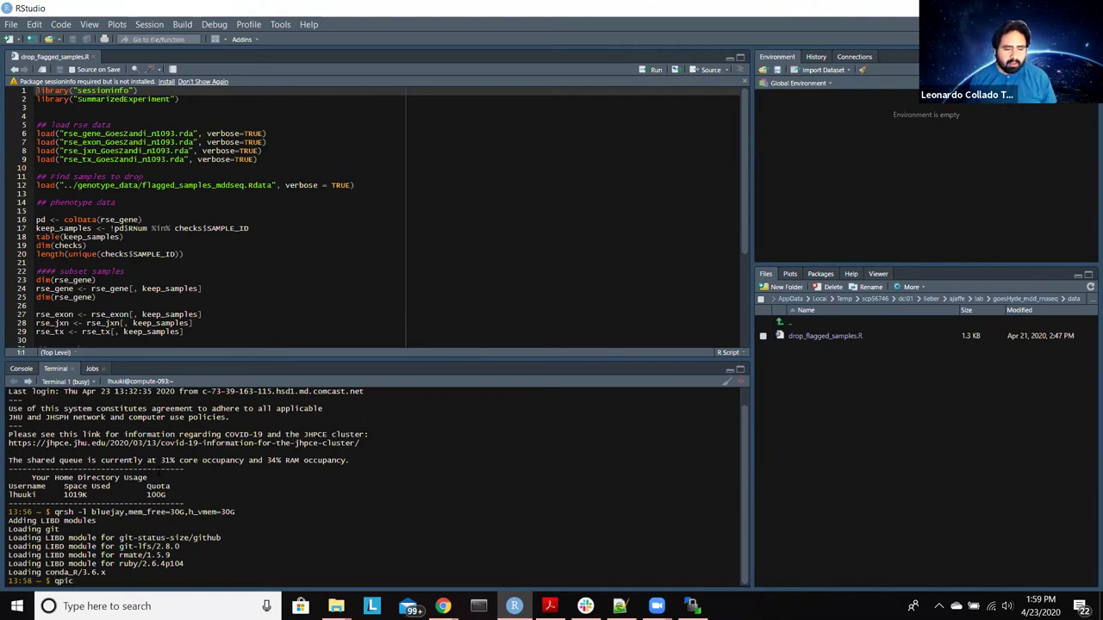
key("Return")
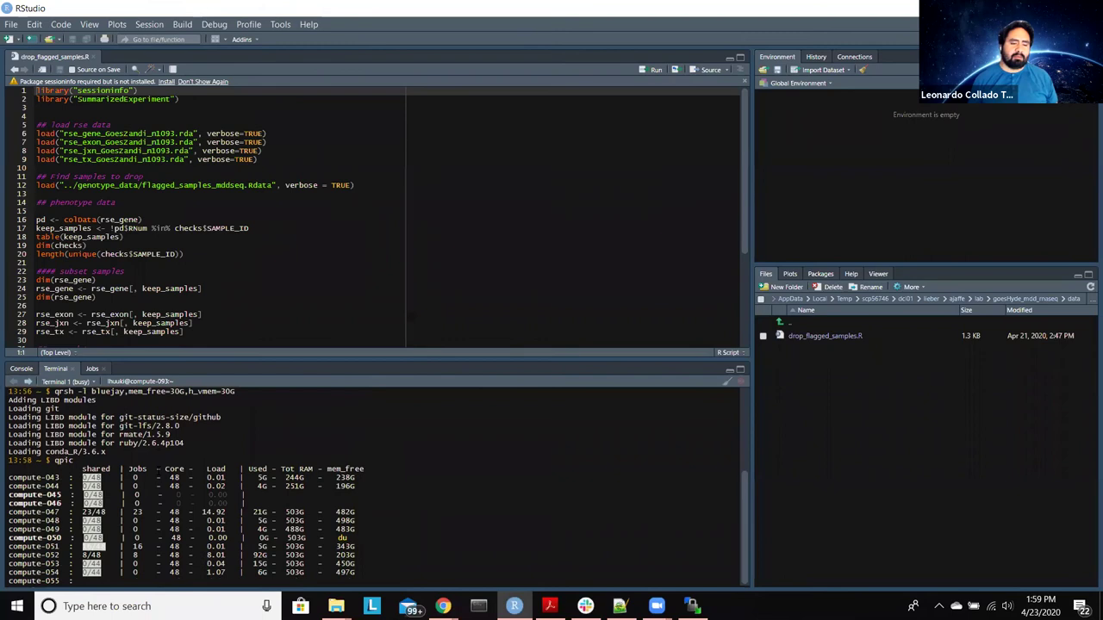
key("ctrl+c")
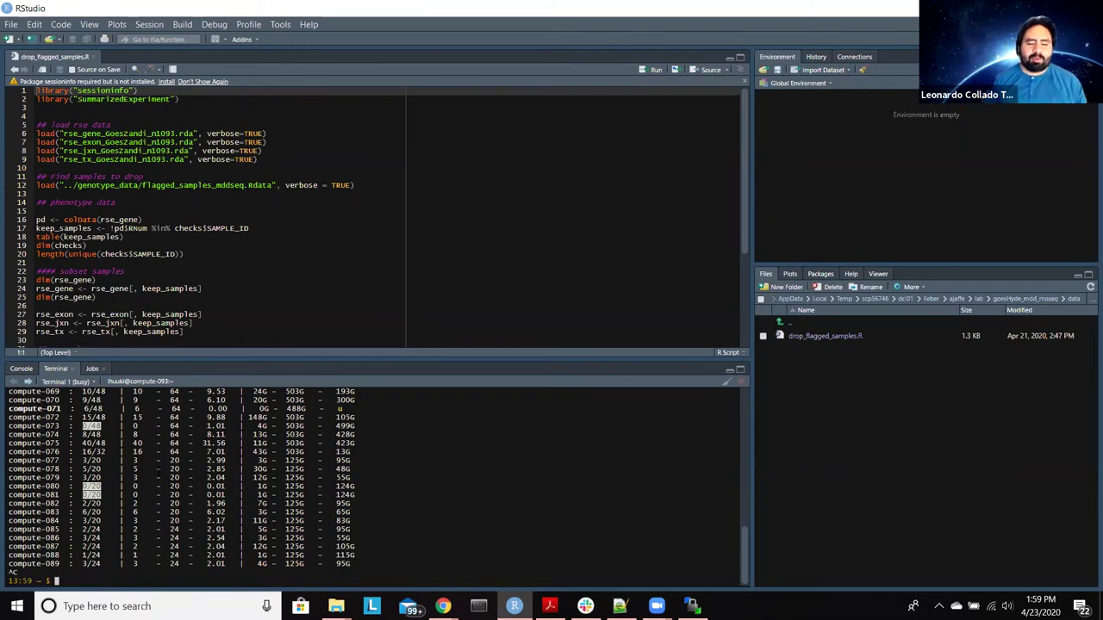
type("qpic")
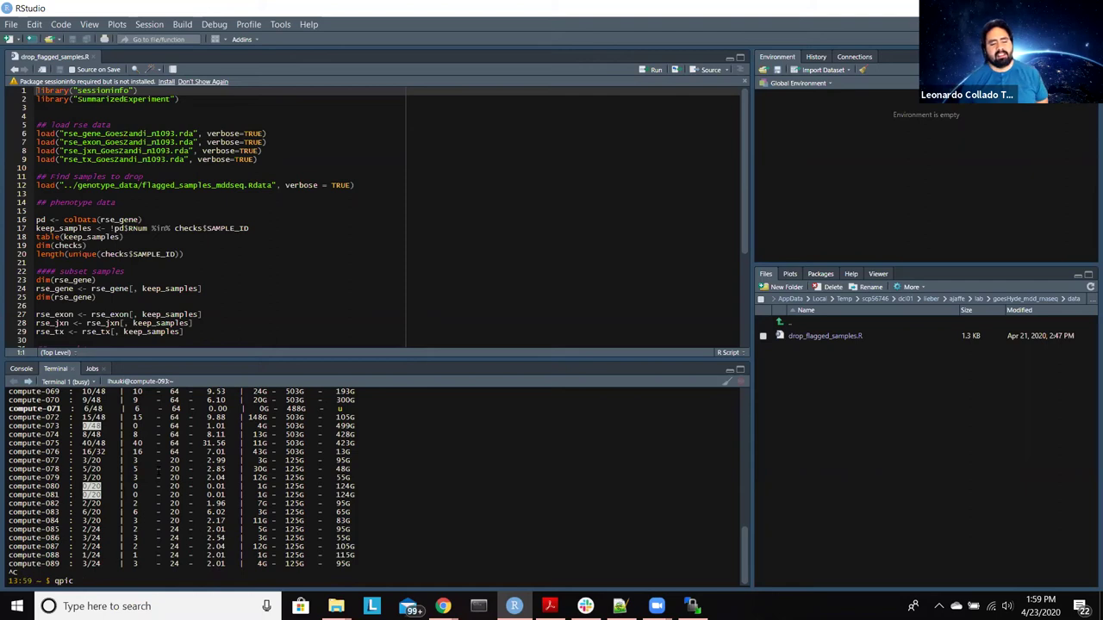
type("-l ")
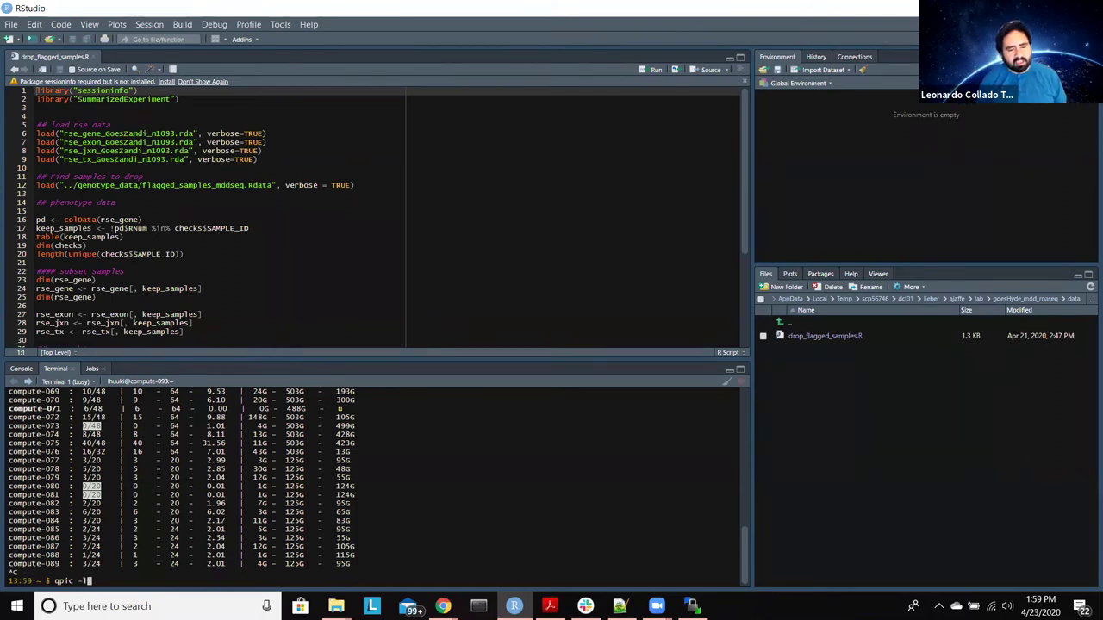
type("bl")
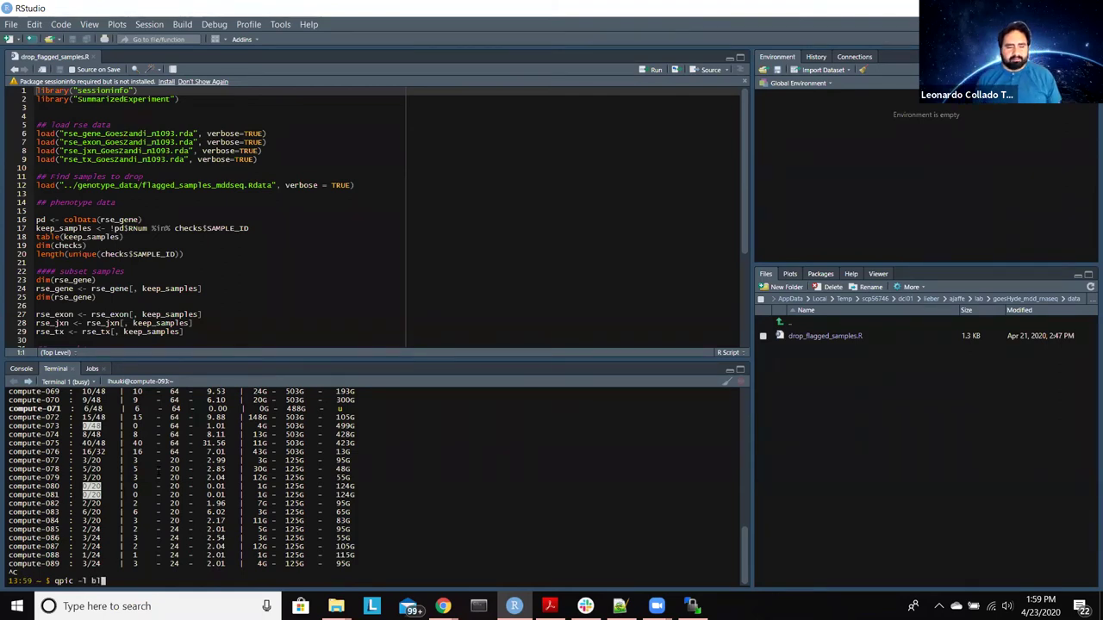
type("uejay")
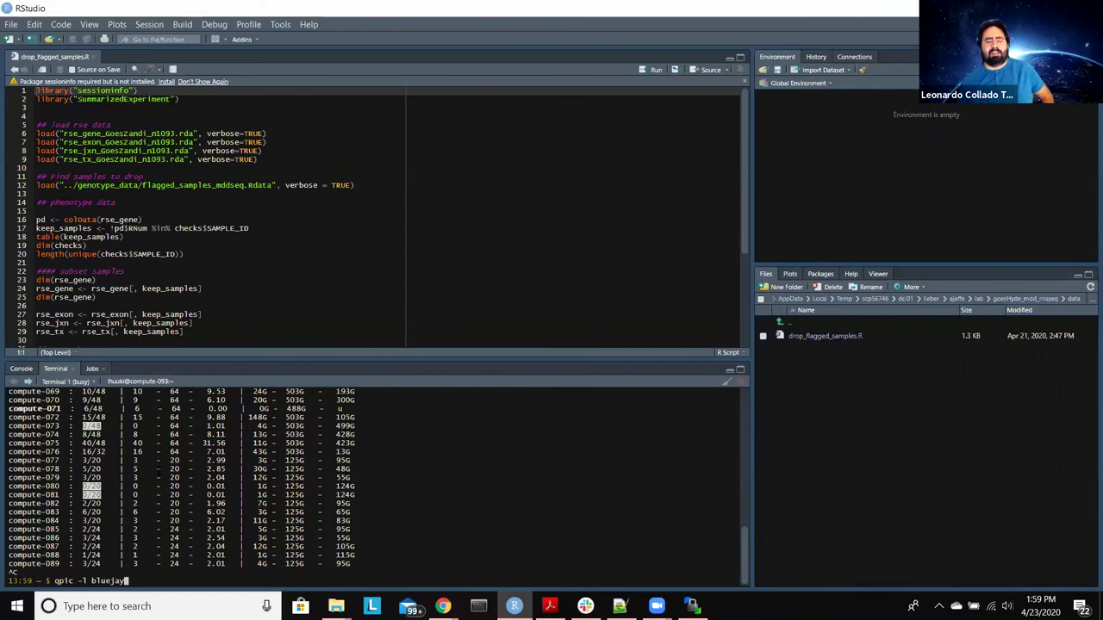
key("Return")
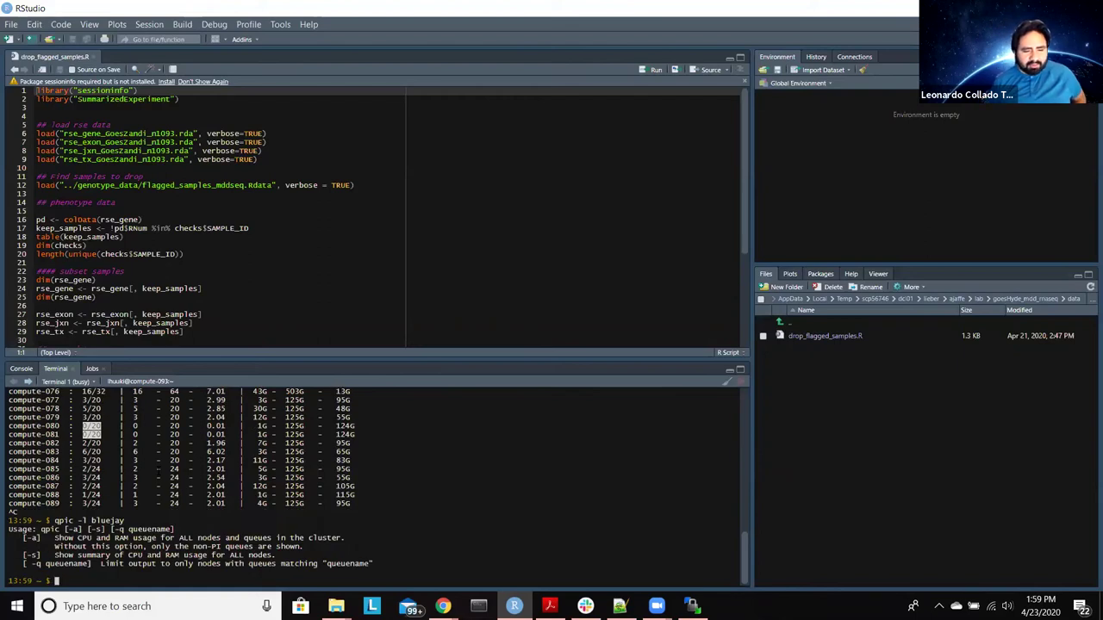
Step: Rerun the query as qpic bluejay, without the -l option
key("Up")
key("Left")
key("Left")
key("Left")
key("Left")
key("Left")
key("Left")
key("Left")
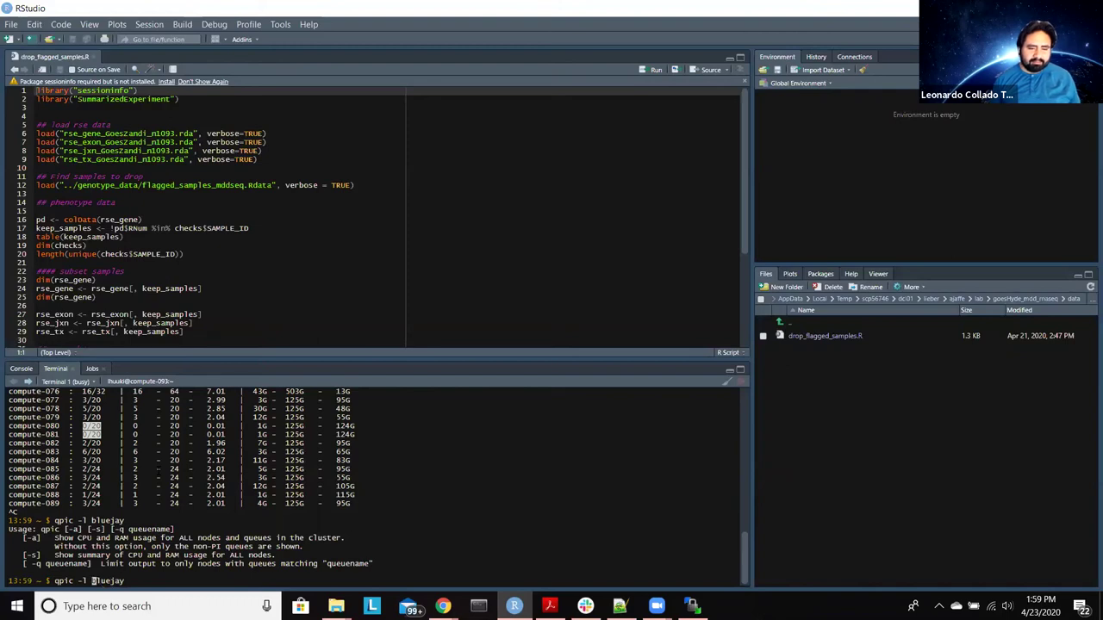
type("--")
key("BackSpace")
key("BackSpace")
key("BackSpace")
key("BackSpace")
key("BackSpace")
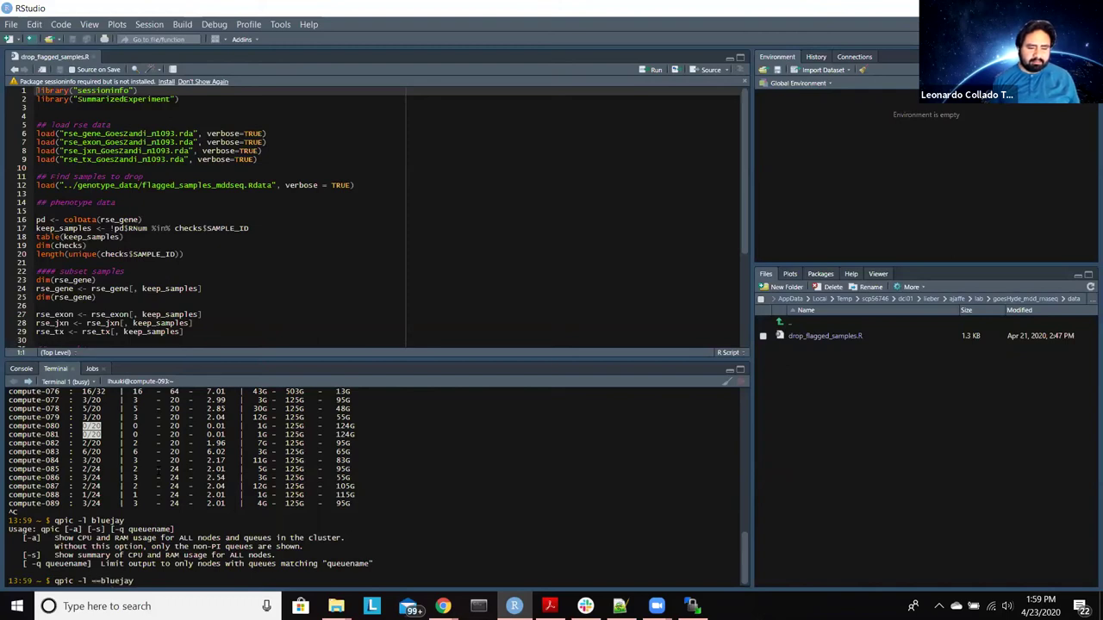
key("Return")
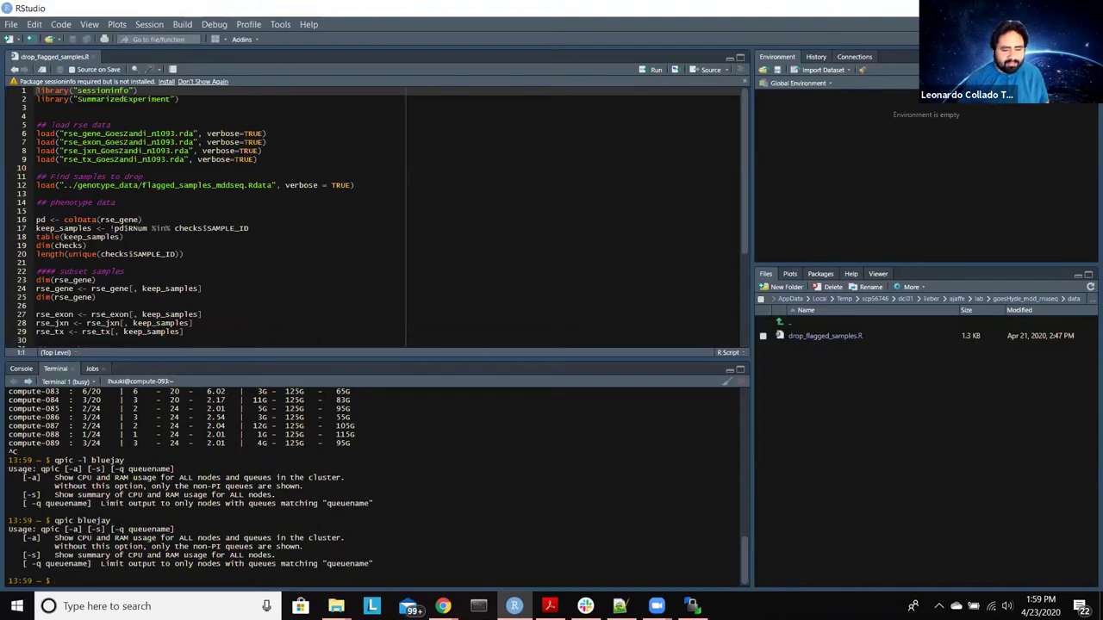
Step: Rerun it as qpic -q bluejay to list usage for compute-093 to compute-100
key("Up")
key("Left")
key("Left")
key("Left")
key("Left")
key("Left")
key("Left")
key("Left")
key("Left")
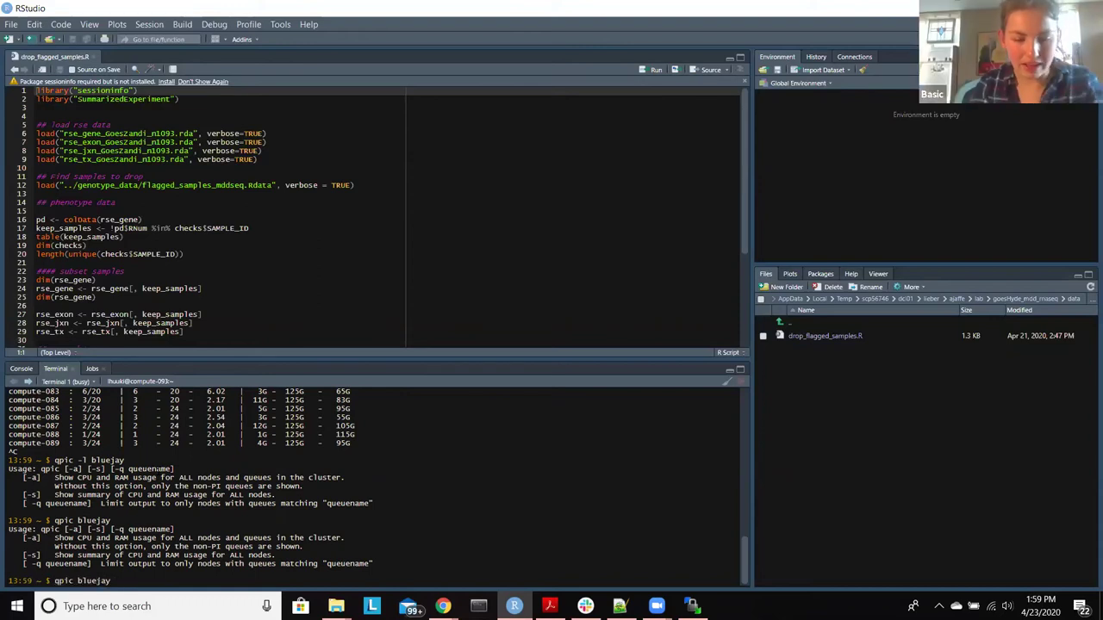
type("-q")
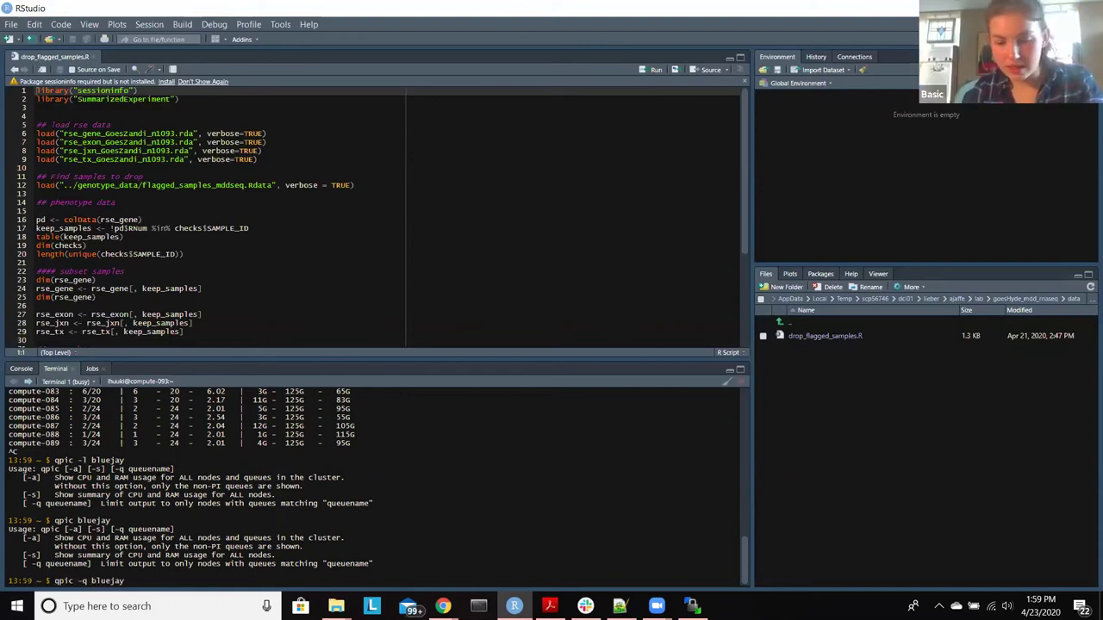
key("End")
key("Return")
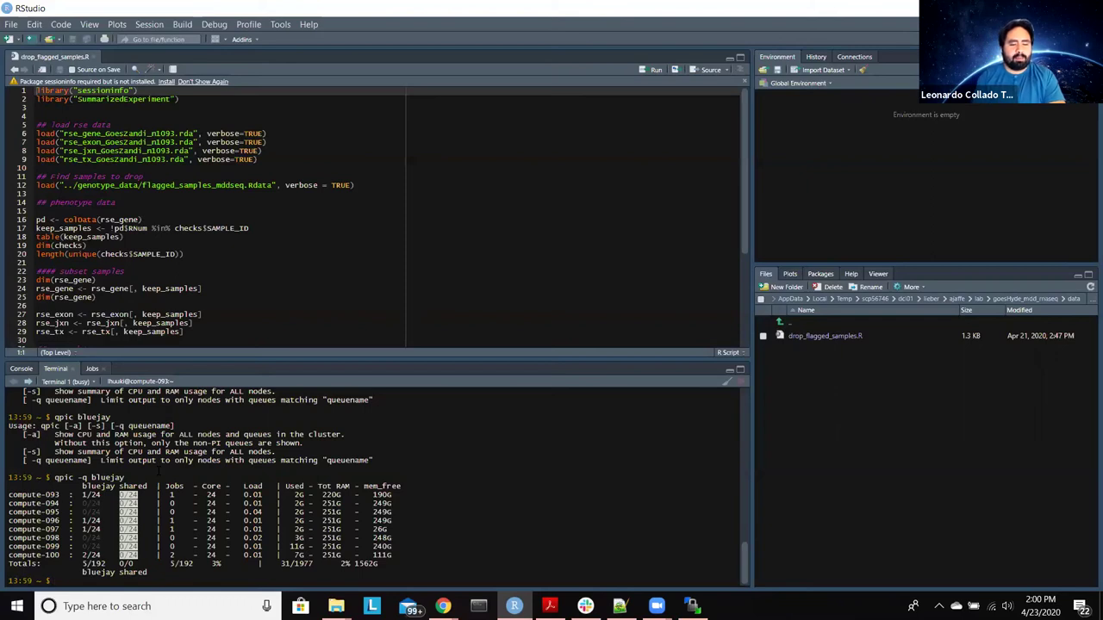
Step: Check the working directory, switch to the lab folder with labold, and confirm its path
type("pwd")
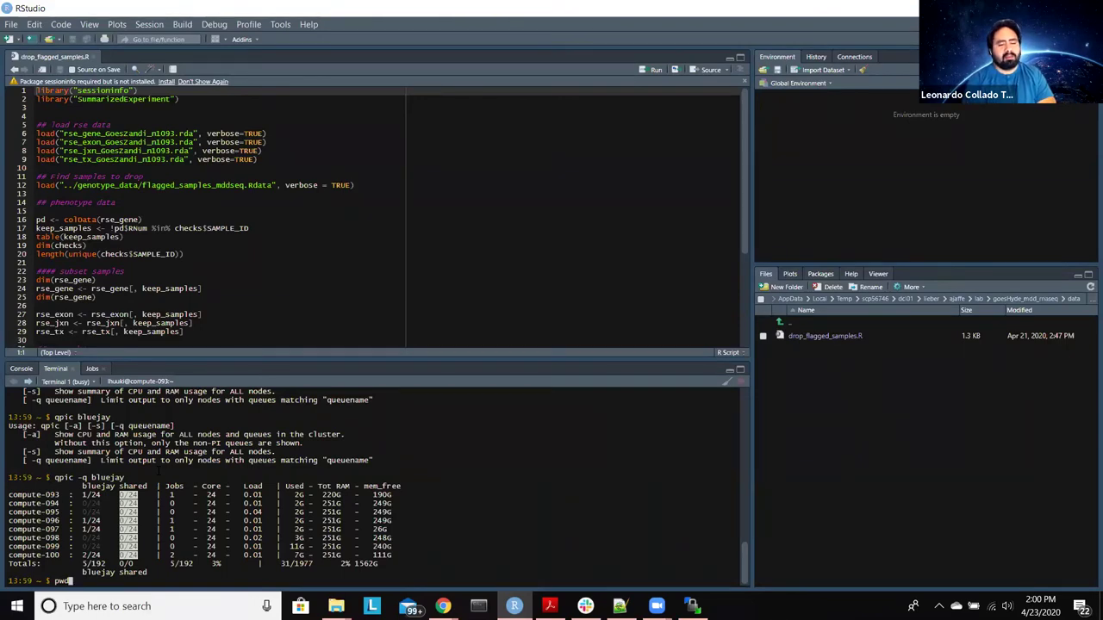
key("Return")
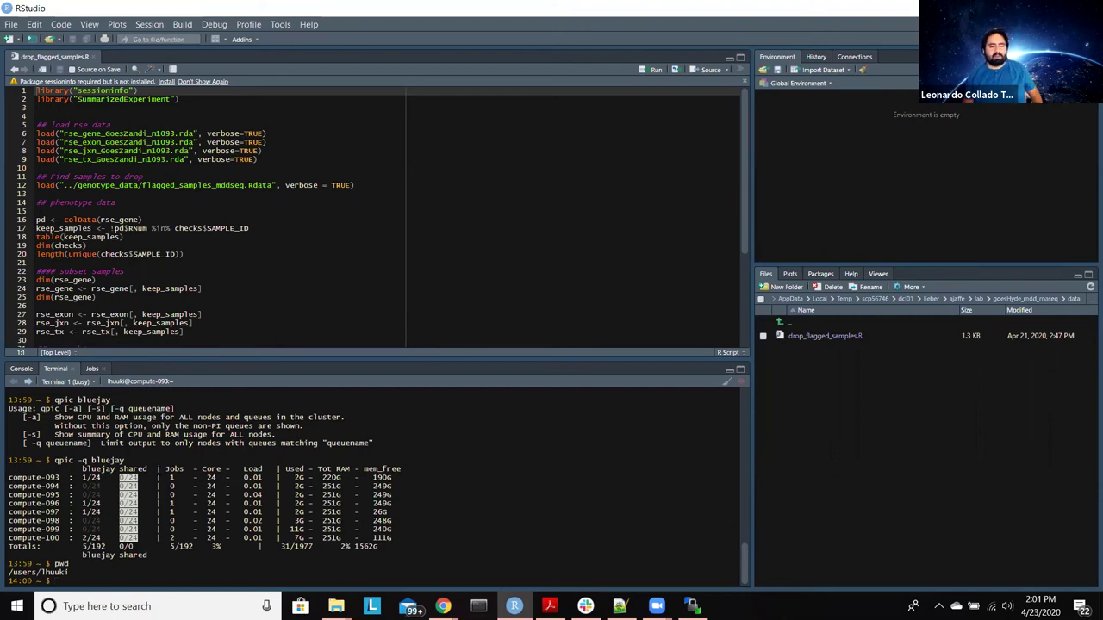
type("la")
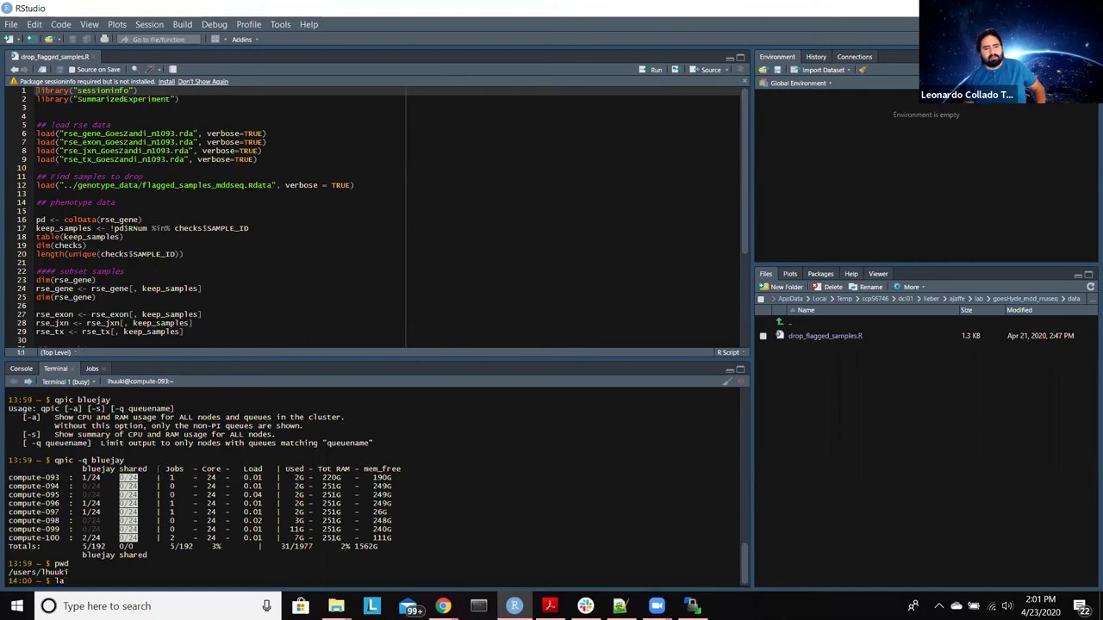
type("bold")
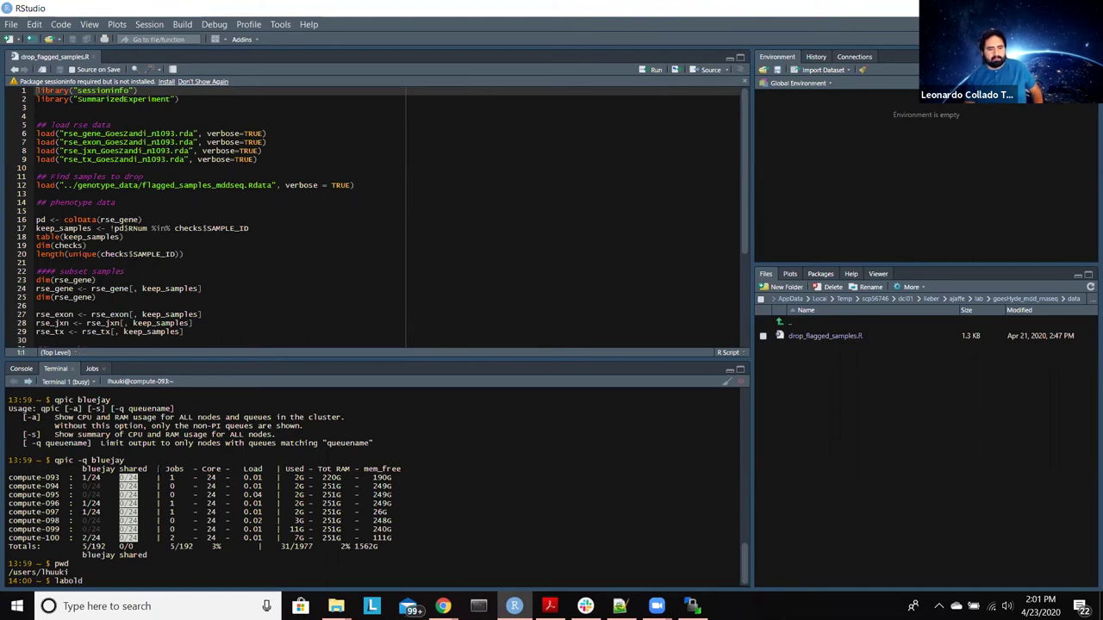
key("Return")
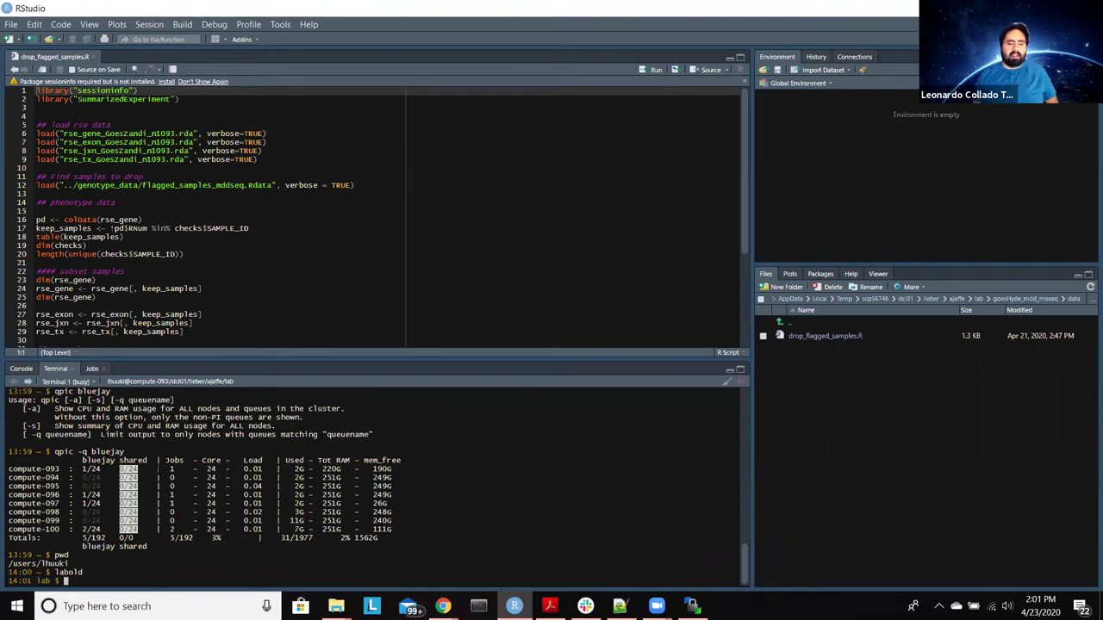
type("pwd")
key("Return")
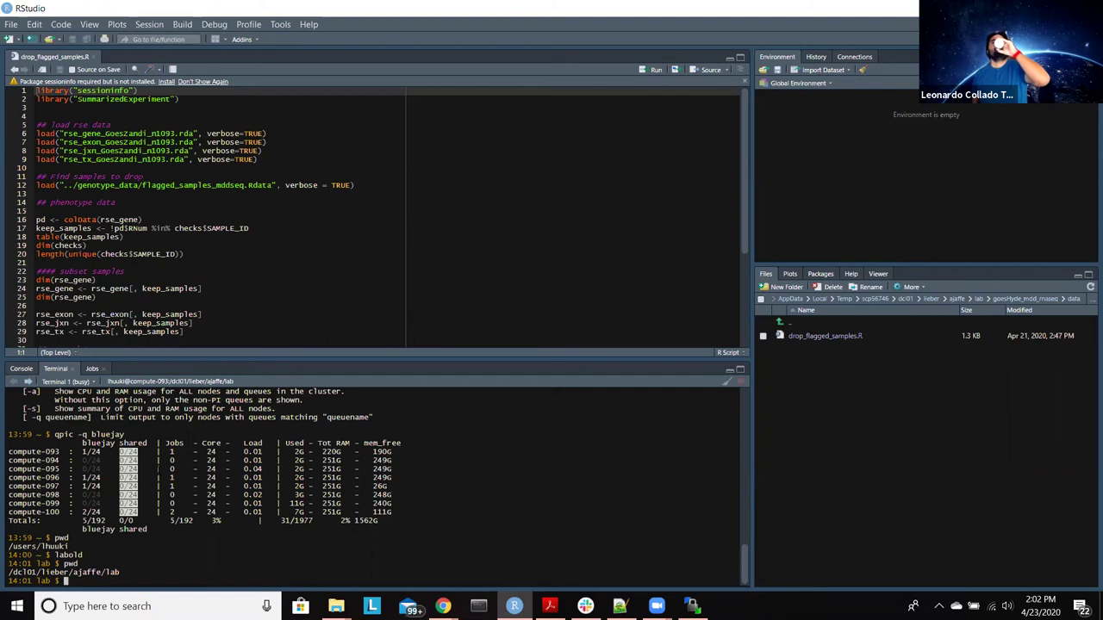
Step: Move into goesHyde_mdd_rnaseq/data, confirm the path with pwd, and start R there
type("cd ")
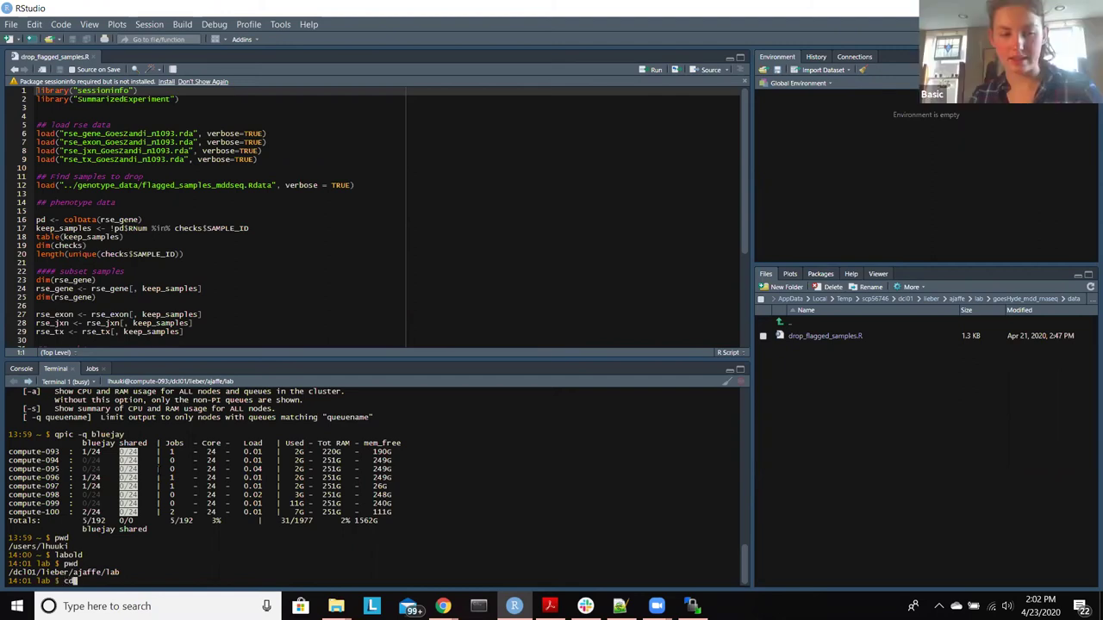
type("goes")
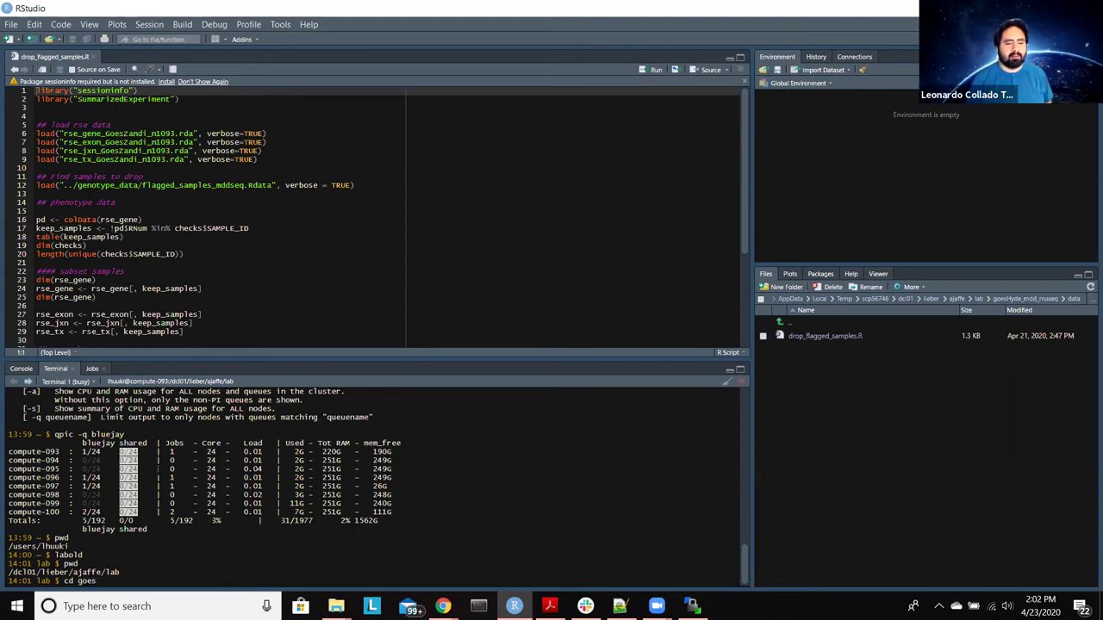
key("Tab")
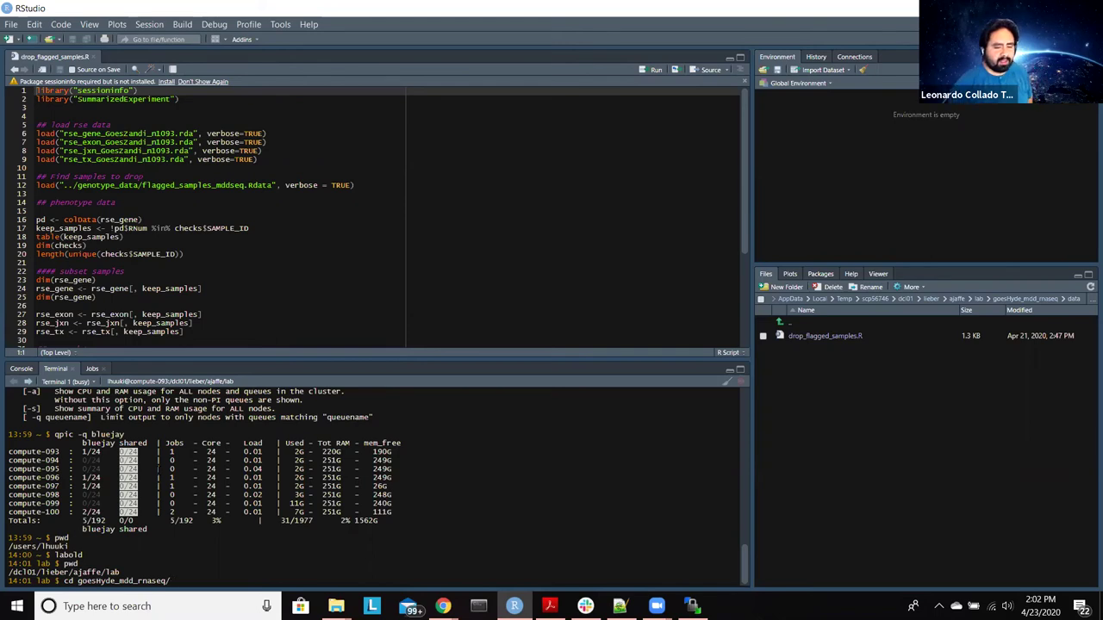
type("d")
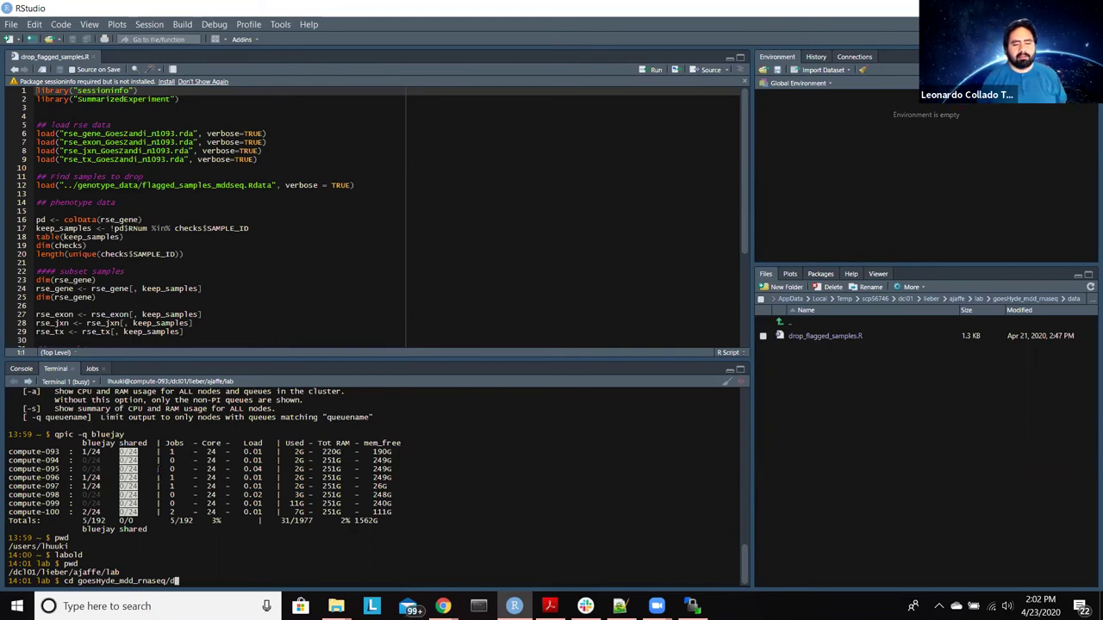
type("ata/")
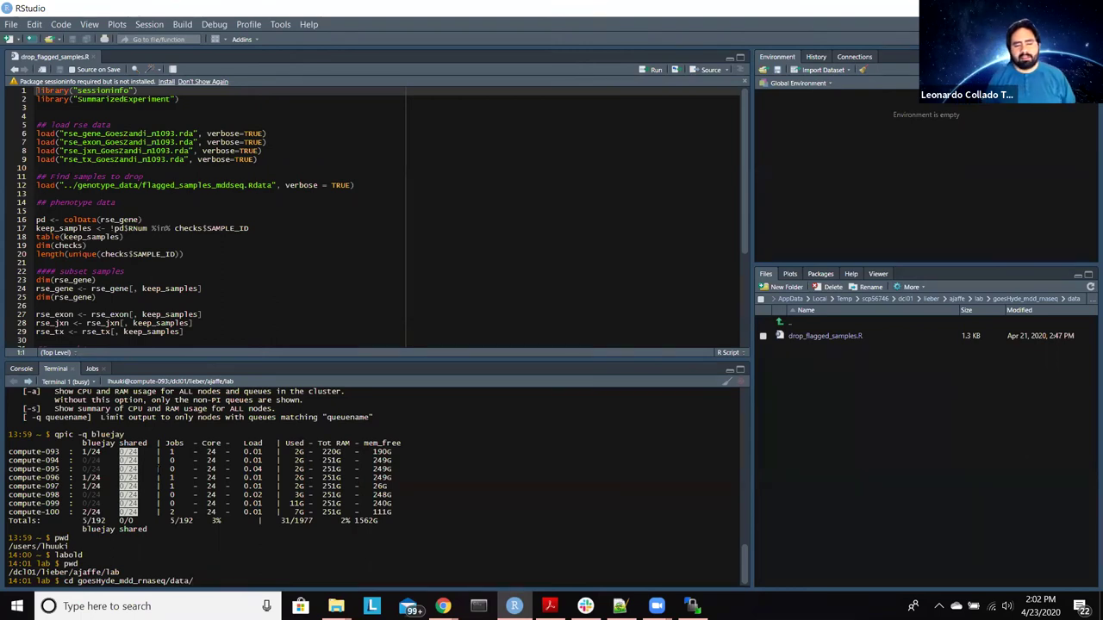
key("Return")
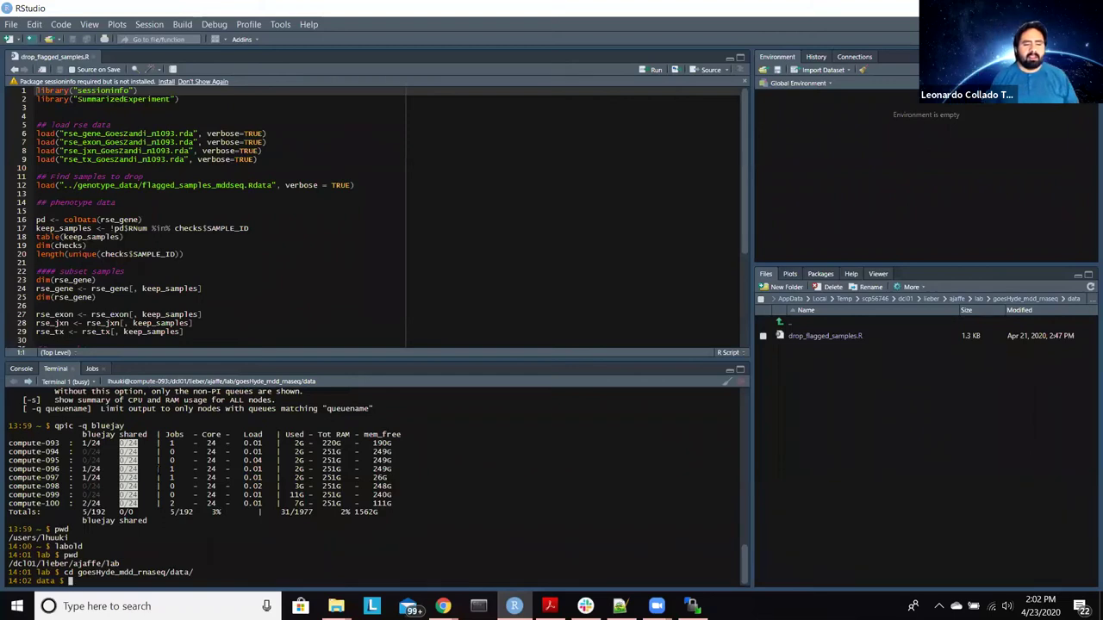
type("pwd")
key("Return")
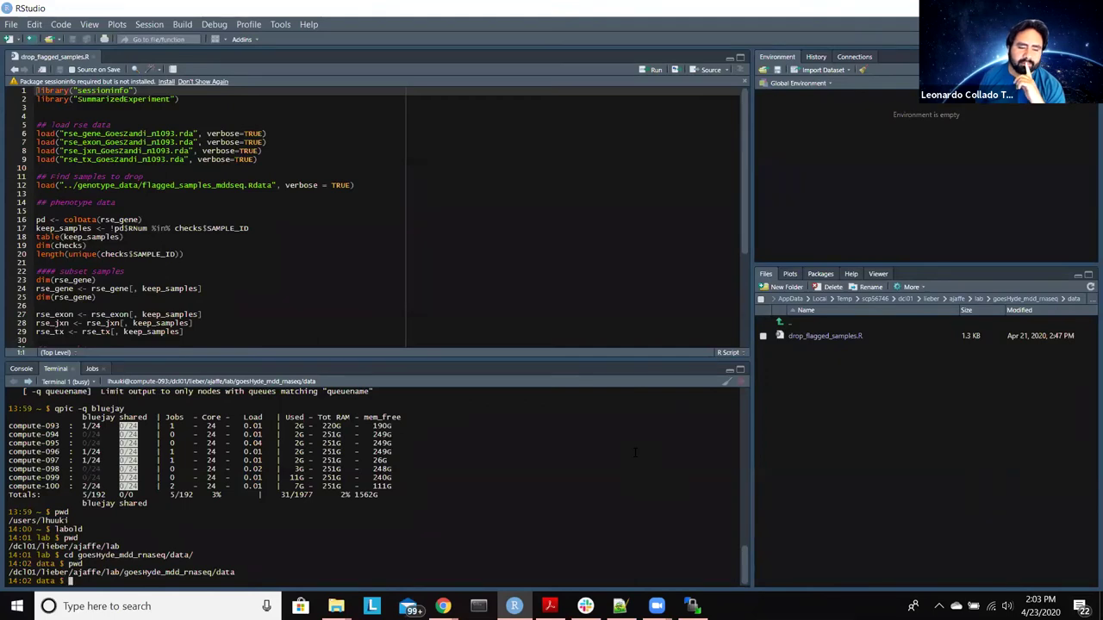
type("R")
key("Return")
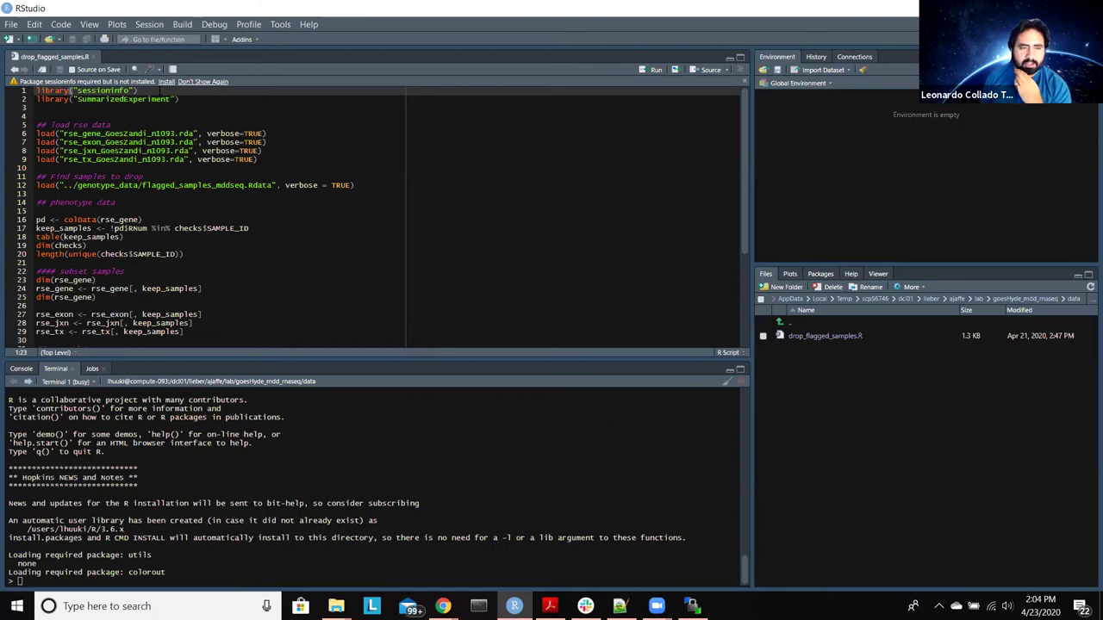
Step: Run the sessioninfo library line in R, then add a '## styles' line after the library calls
key("ctrl+Return")
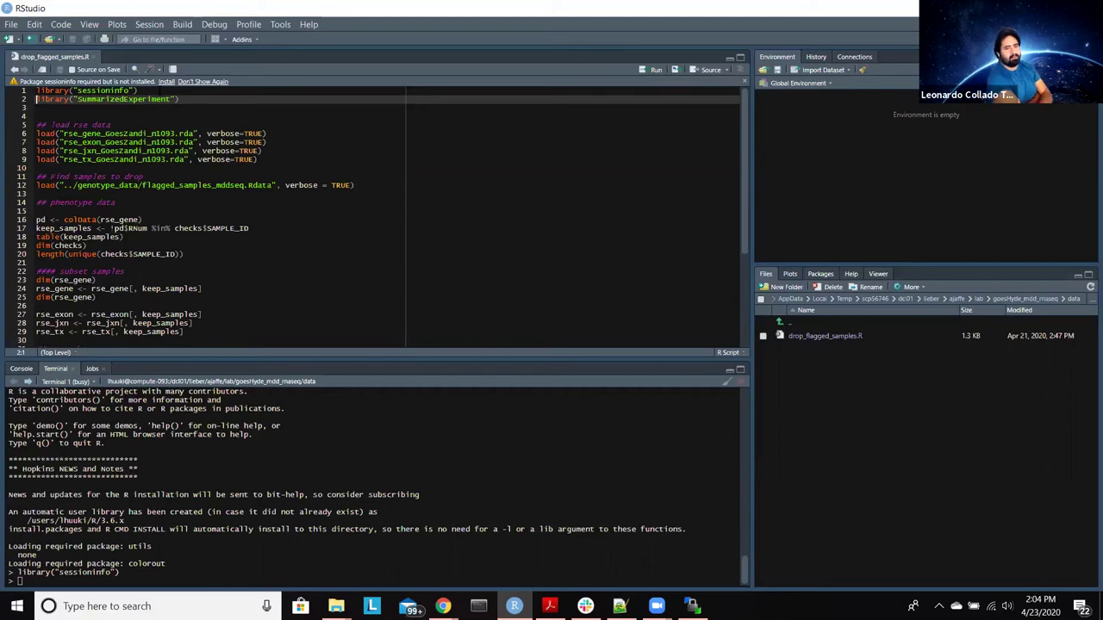
left_click(37, 107)
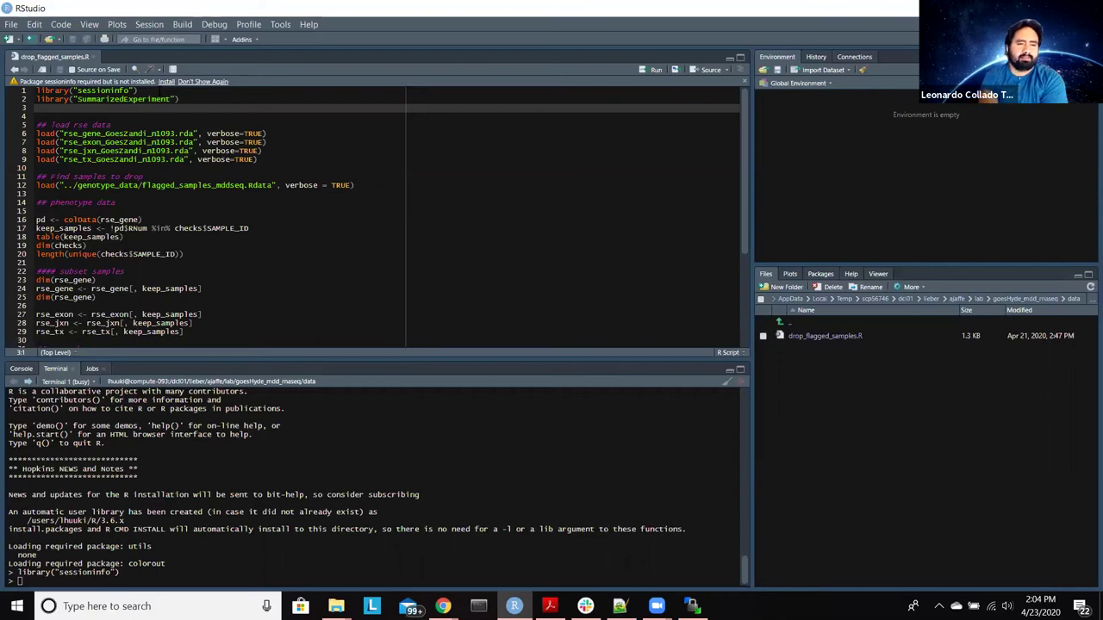
key("Return")
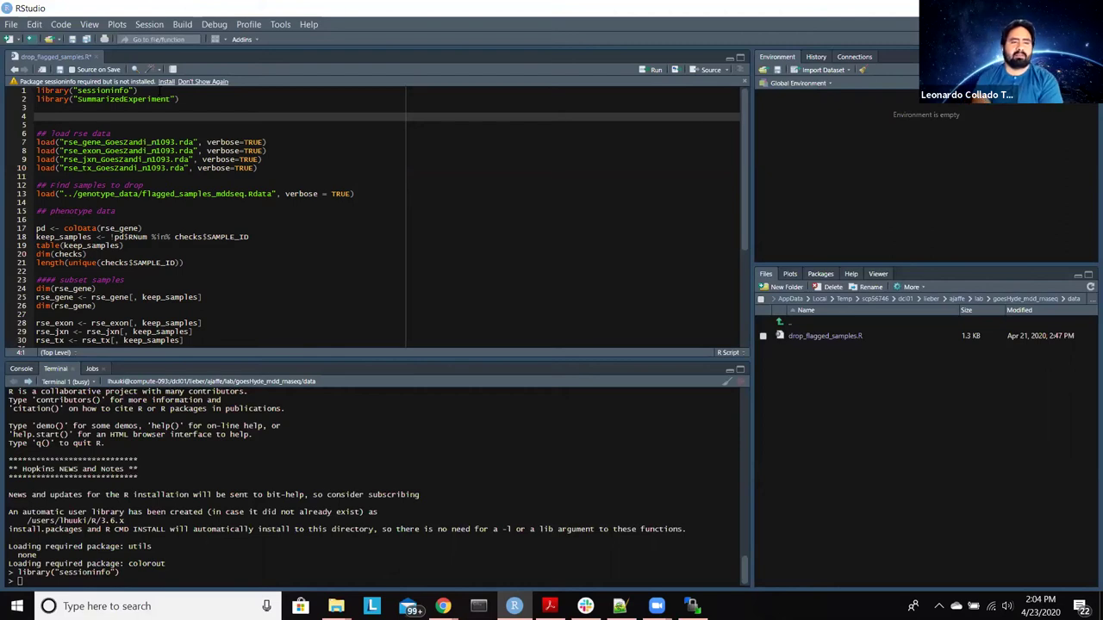
type("#")
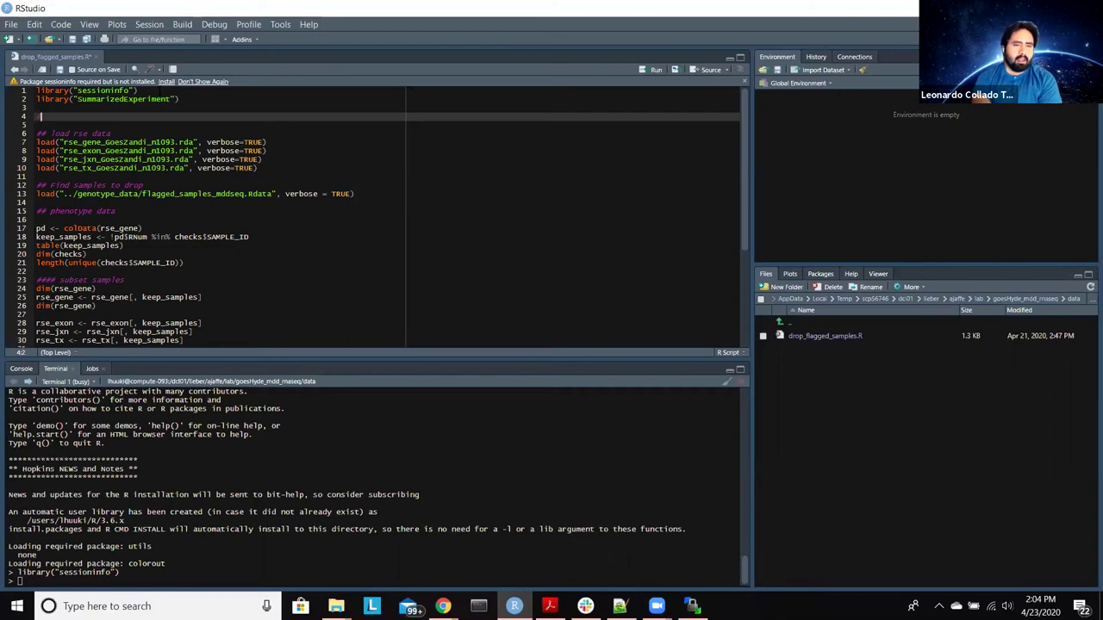
type("# styles")
key("BackSpace")
type("this ")
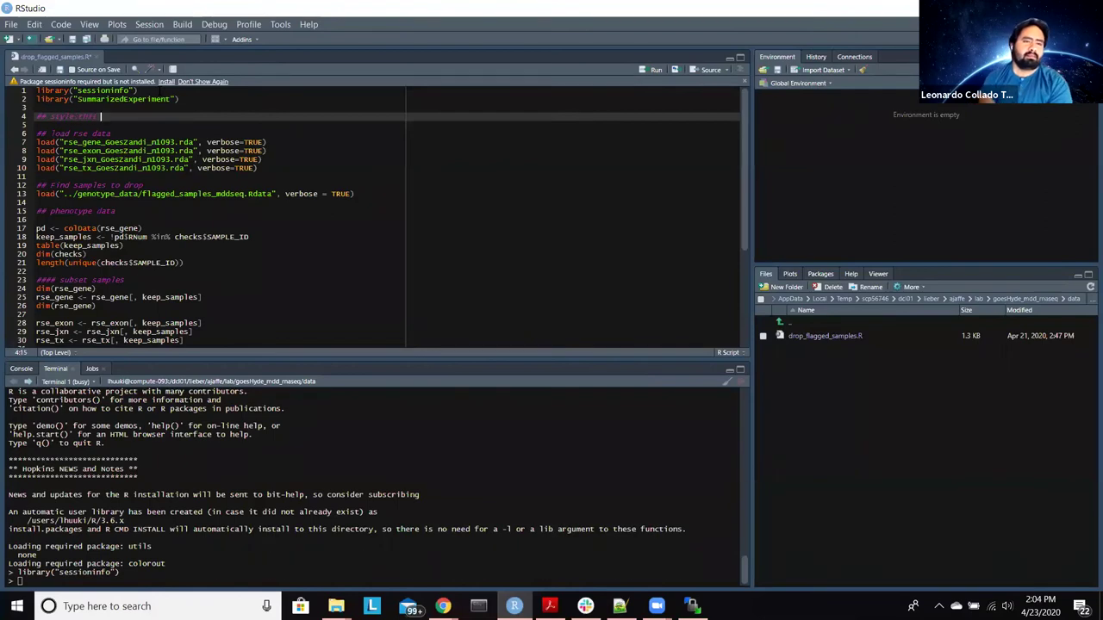
type("script")
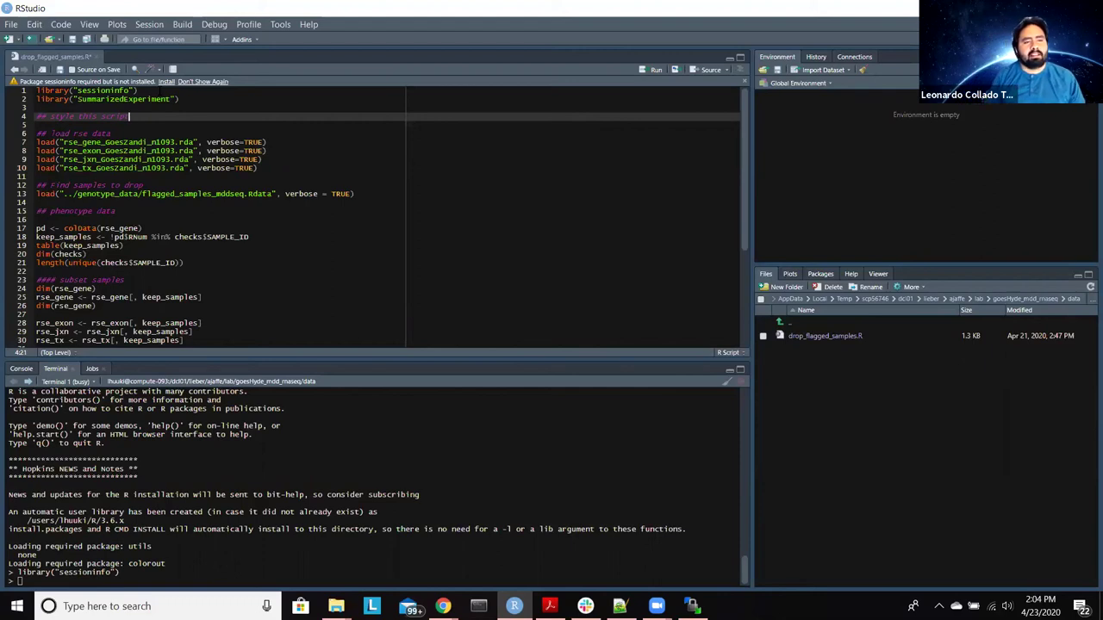
key("Return")
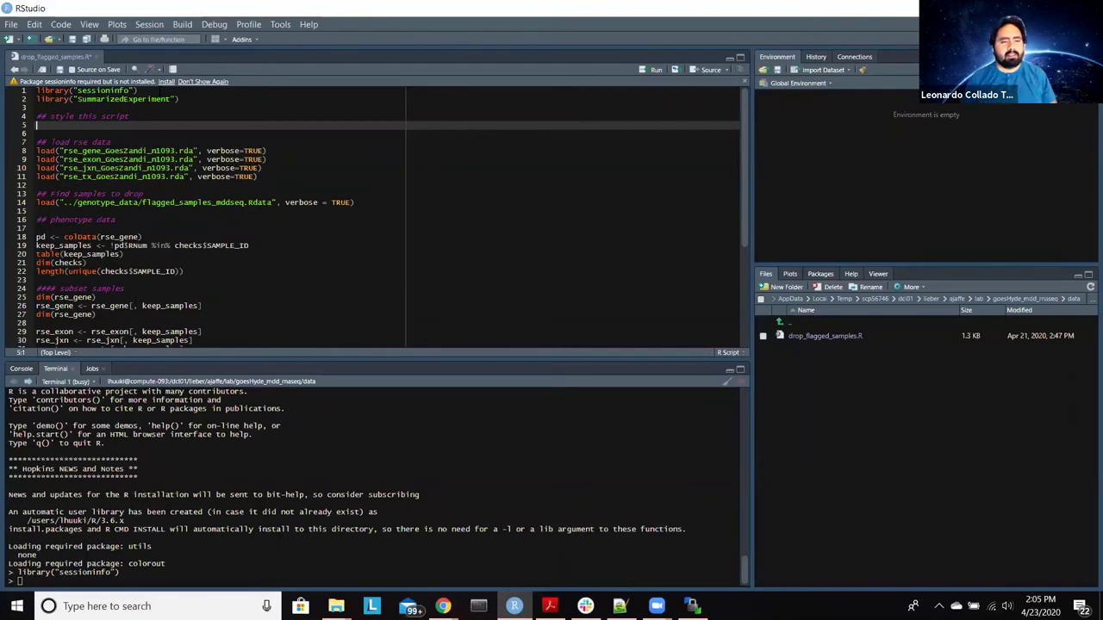
type("styler")
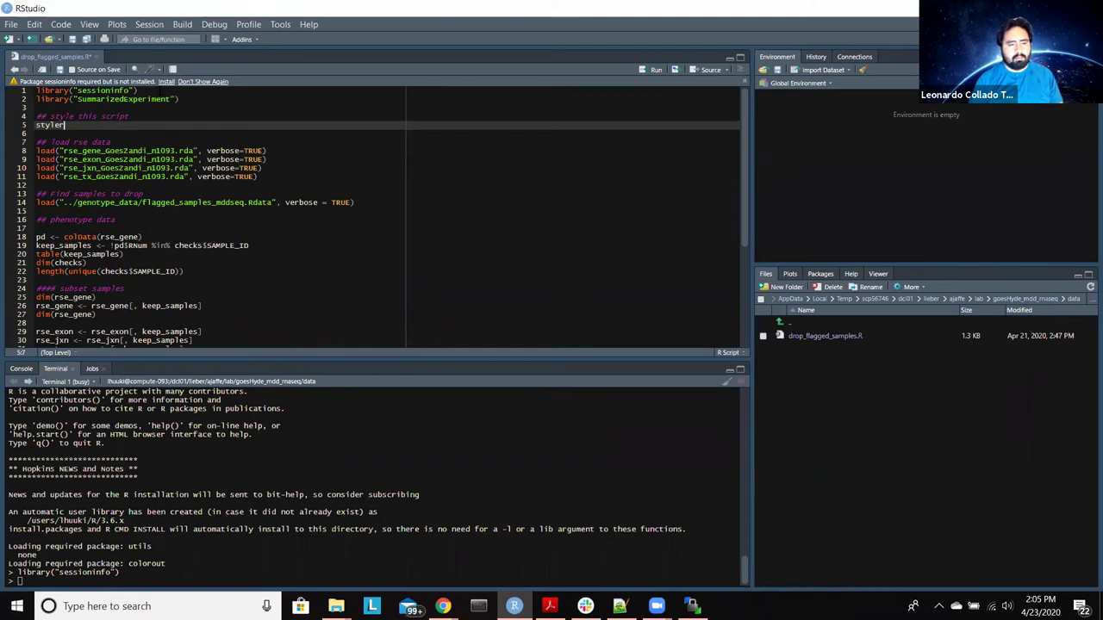
scroll(388, 215, "down", 2)
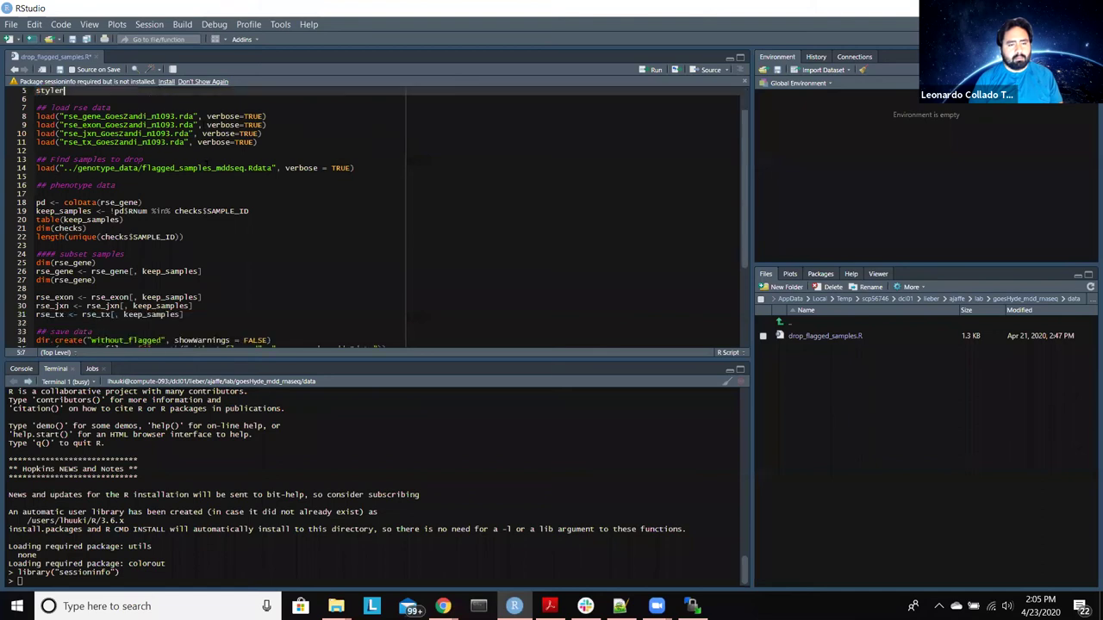
scroll(388, 216, "up", 2)
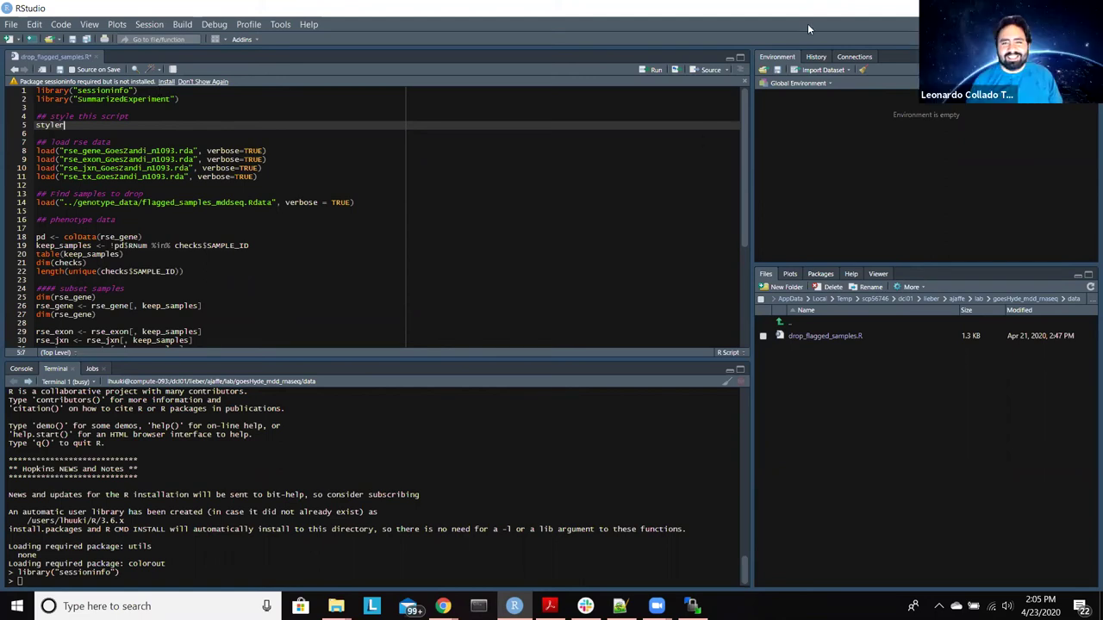
Step: Copy the styler::style_file snippet from the setup notes doc over line 5
key("super+Left")
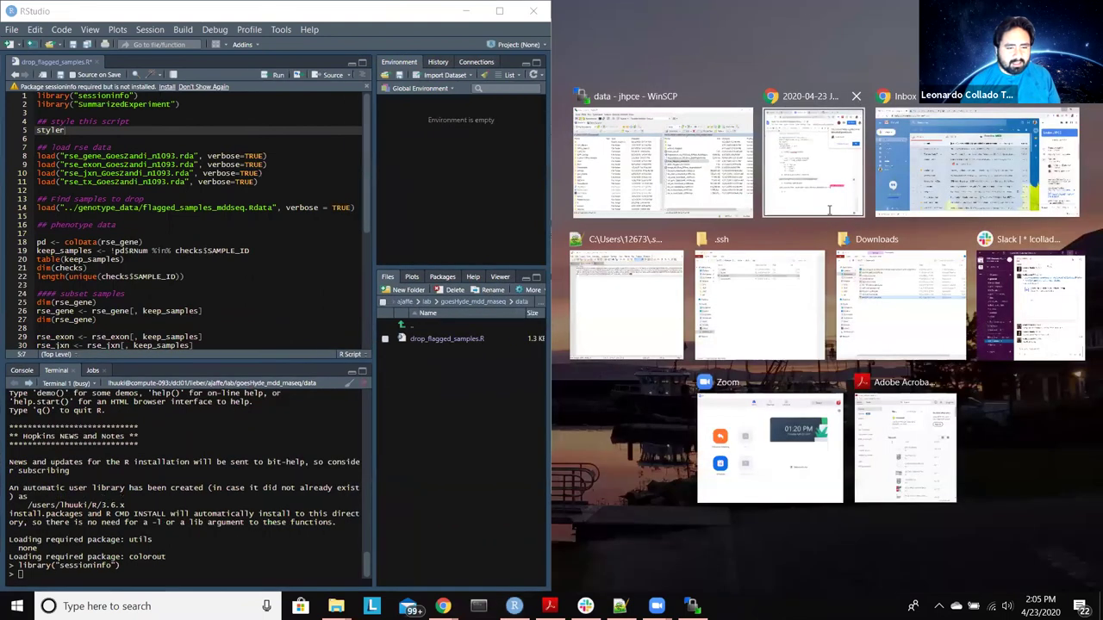
left_click(776, 146)
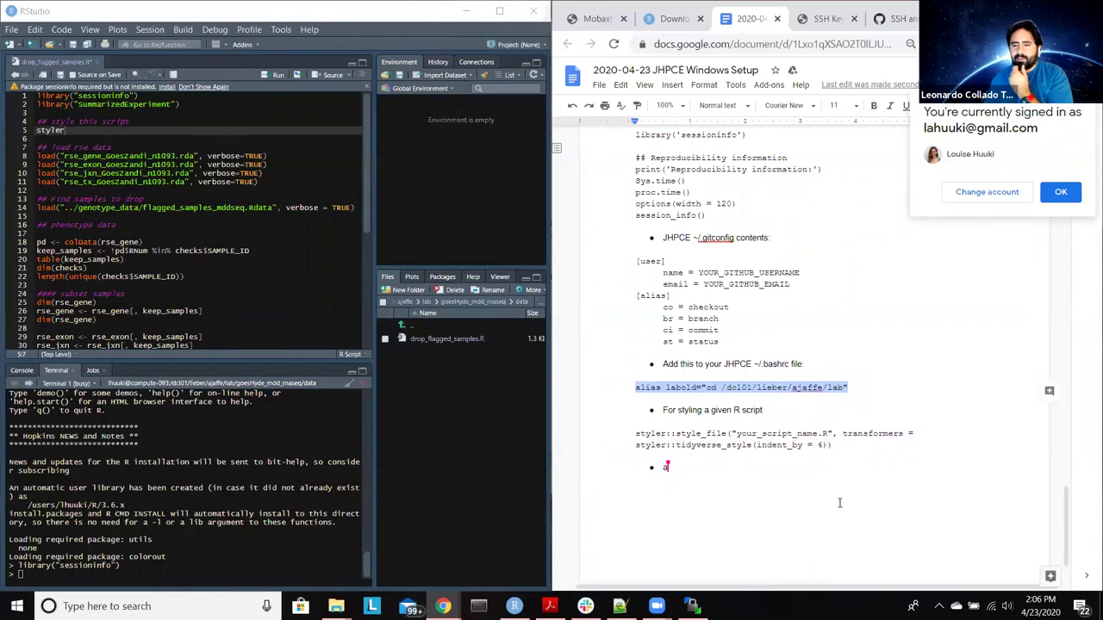
left_click_drag(847, 448, 630, 431)
key("ctrl+c")
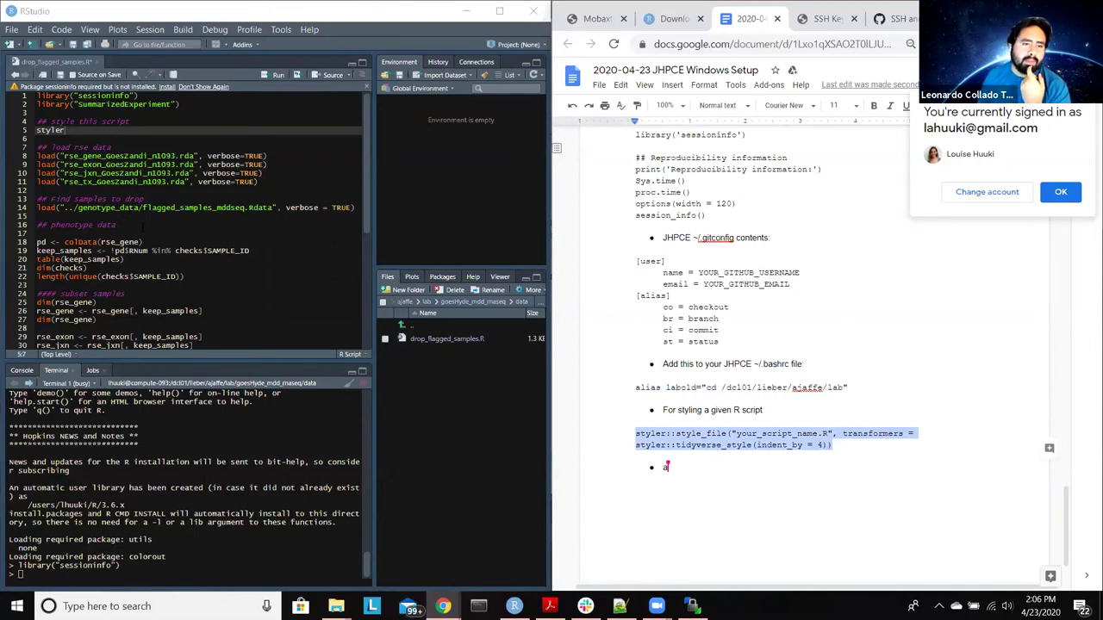
key("alt+Tab")
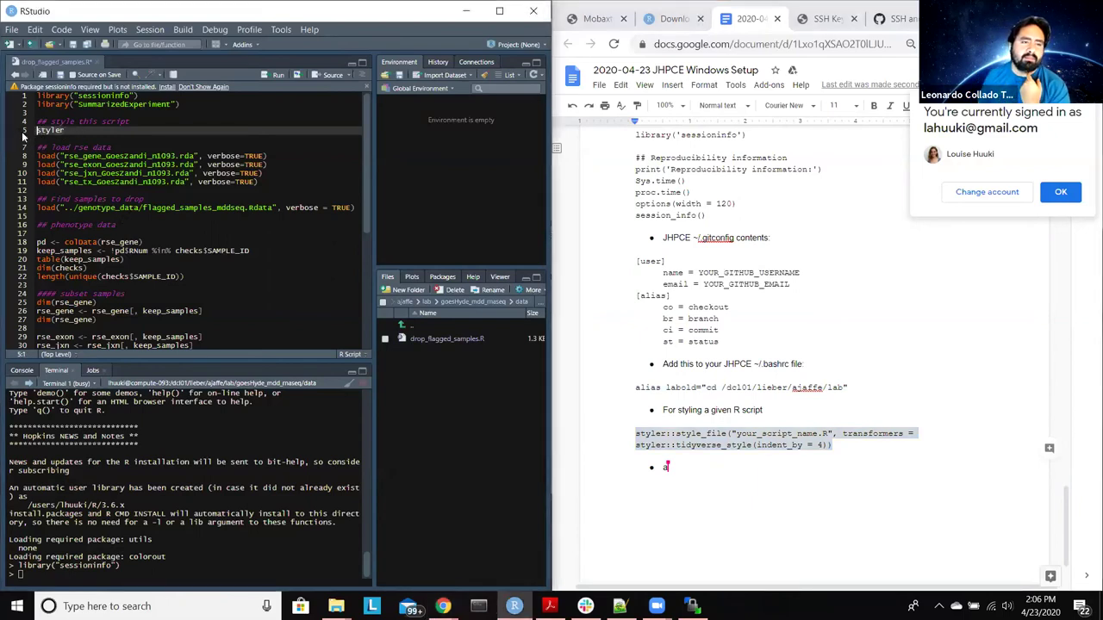
key("shift+End")
key("Delete")
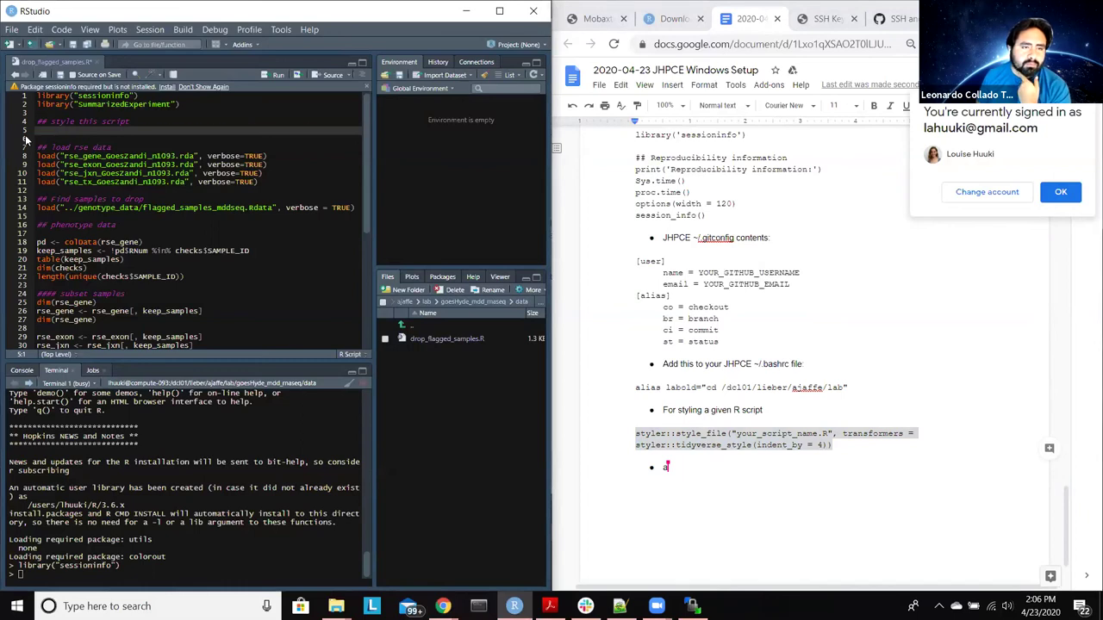
key("ctrl+v")
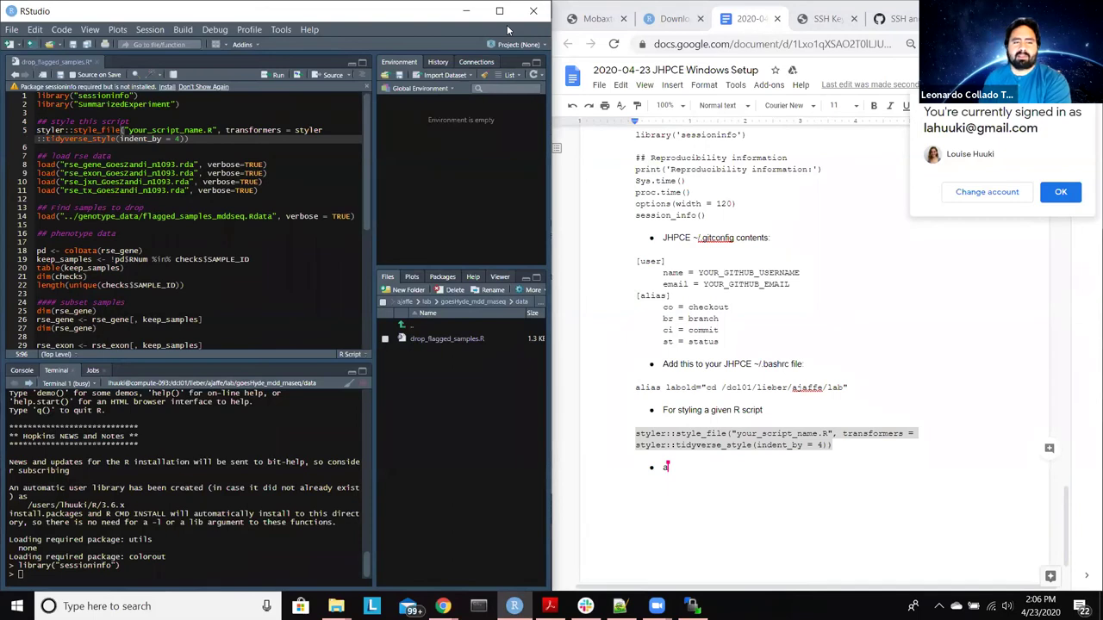
Step: Replace your_script_name with drop_flagged_samples in the file argument and maximize RStudio
left_click(509, 30)
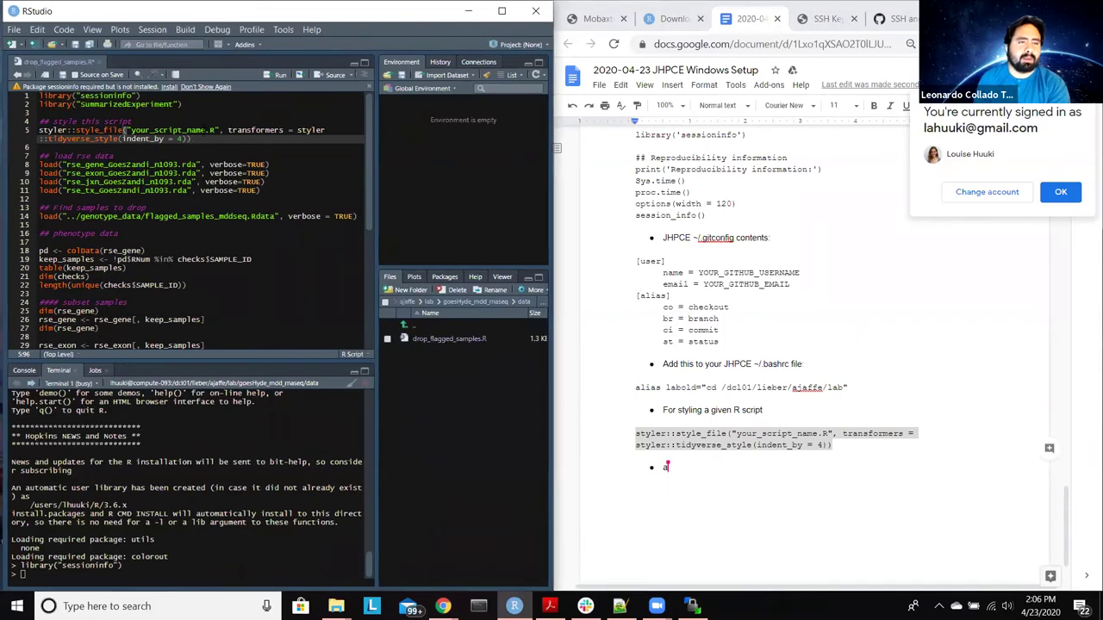
left_click(203, 129)
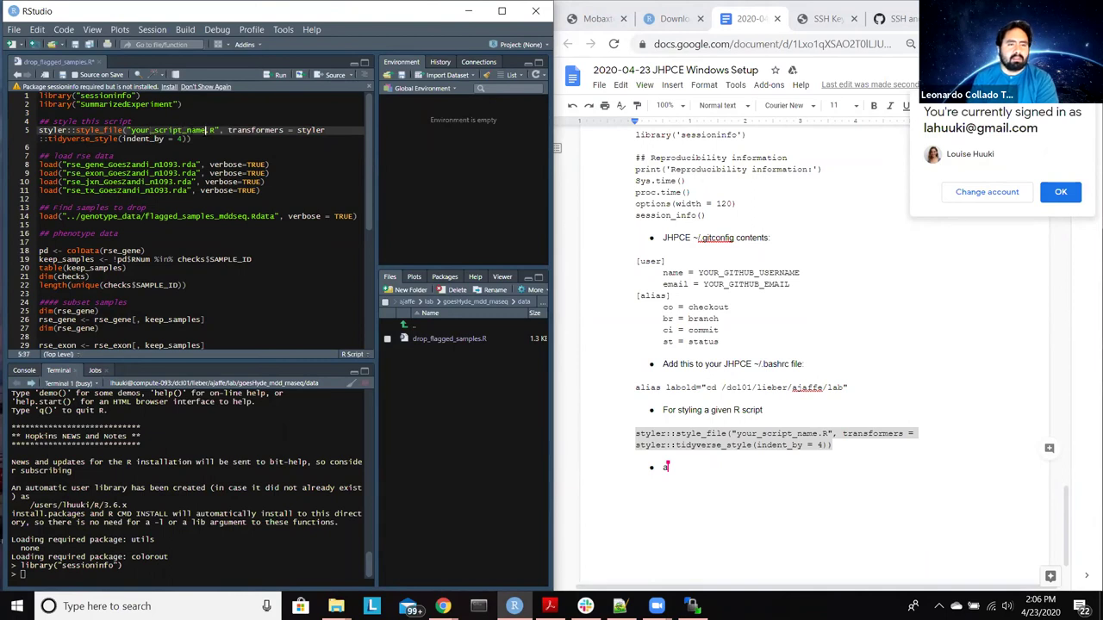
left_click(132, 130)
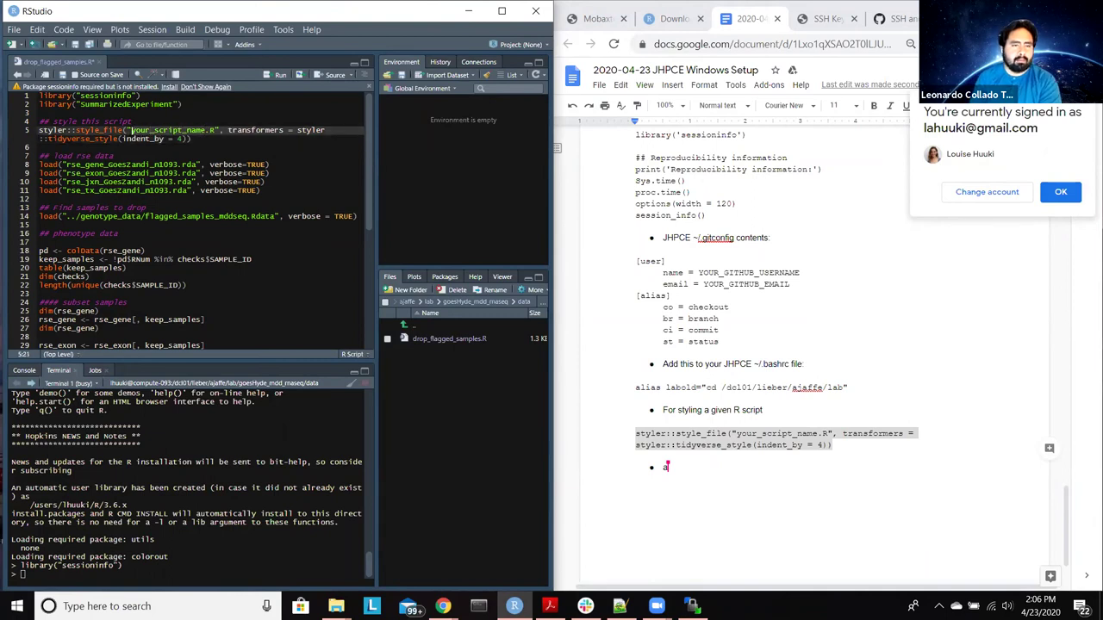
key("Delete")
key("Delete")
key("Delete")
key("Delete")
key("Delete")
key("Delete")
key("Delete")
key("Delete")
key("Delete")
key("Delete")
key("Delete")
key("Delete")
key("Delete")
key("Delete")
key("Delete")
key("Delete")
type("drop_flagged_samples")
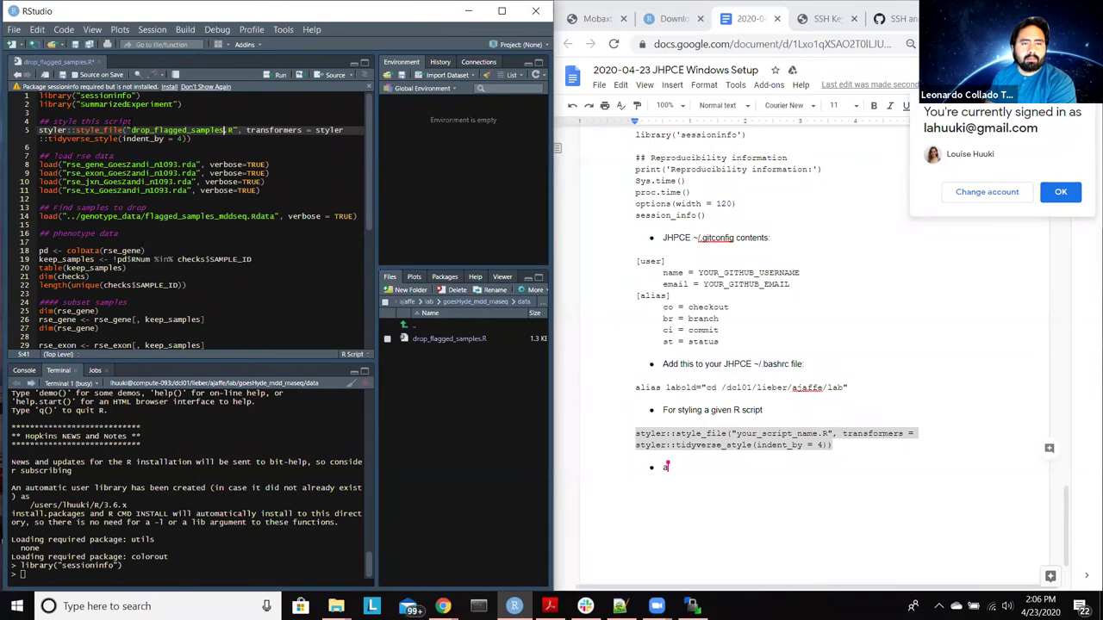
left_click_drag(238, 16, 256, 24)
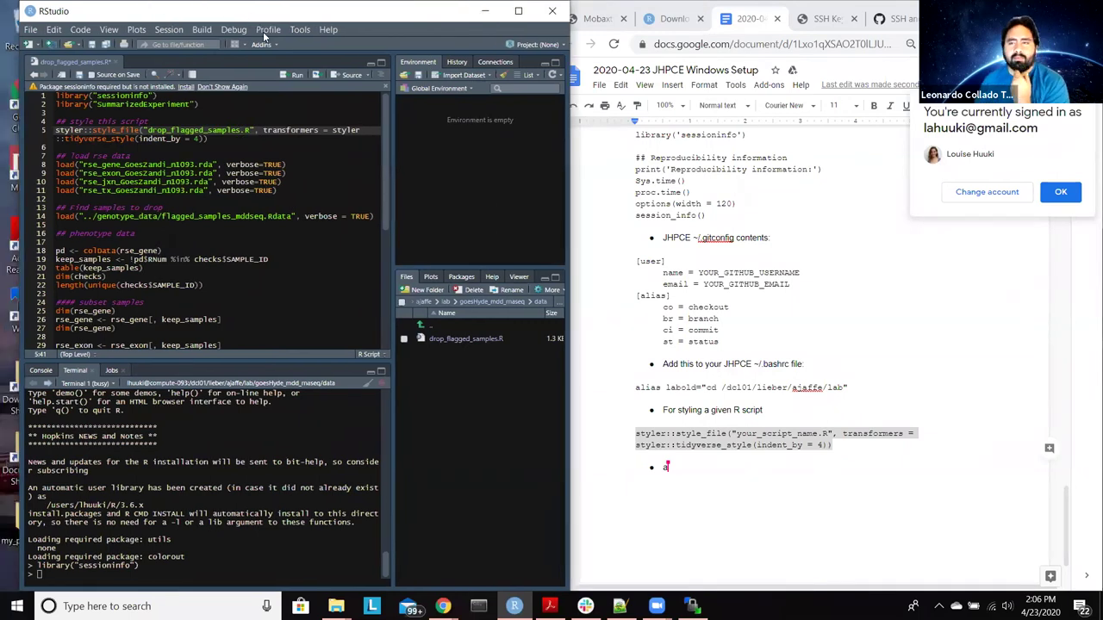
double_click(276, 10)
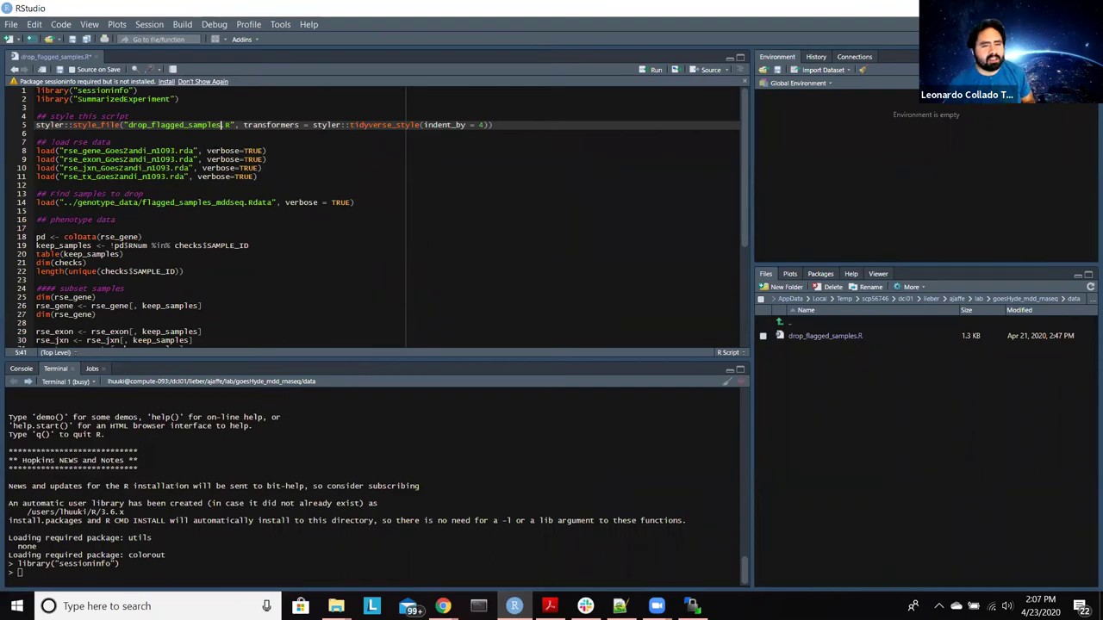
Step: Save drop_flagged_samples.R and run line 5, which fails with no package called 'styler'
left_click(494, 125)
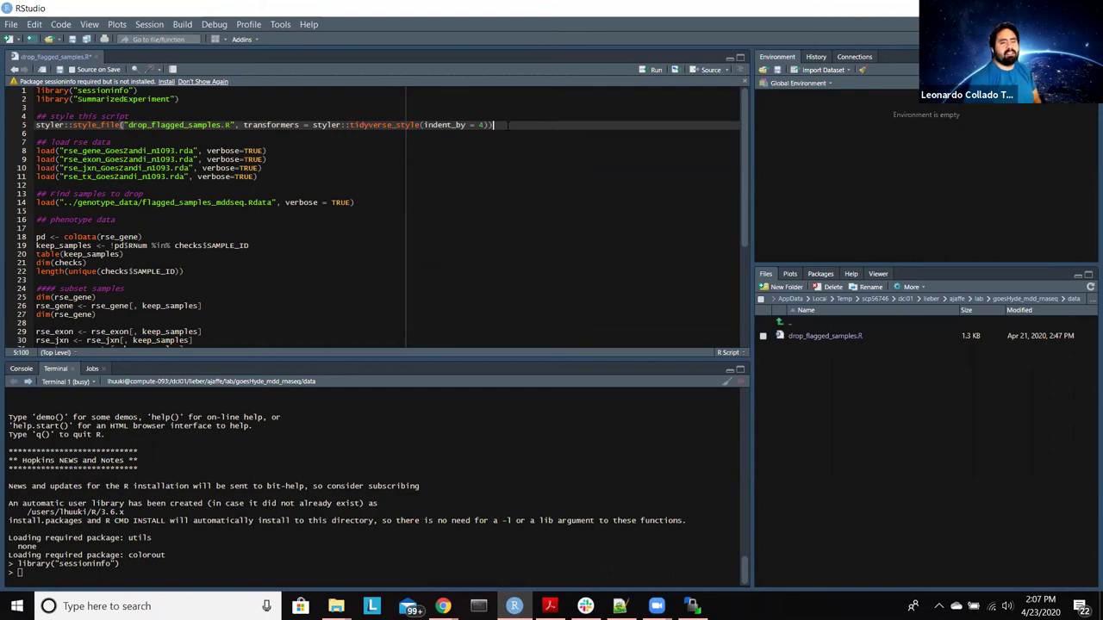
key("ctrl+s")
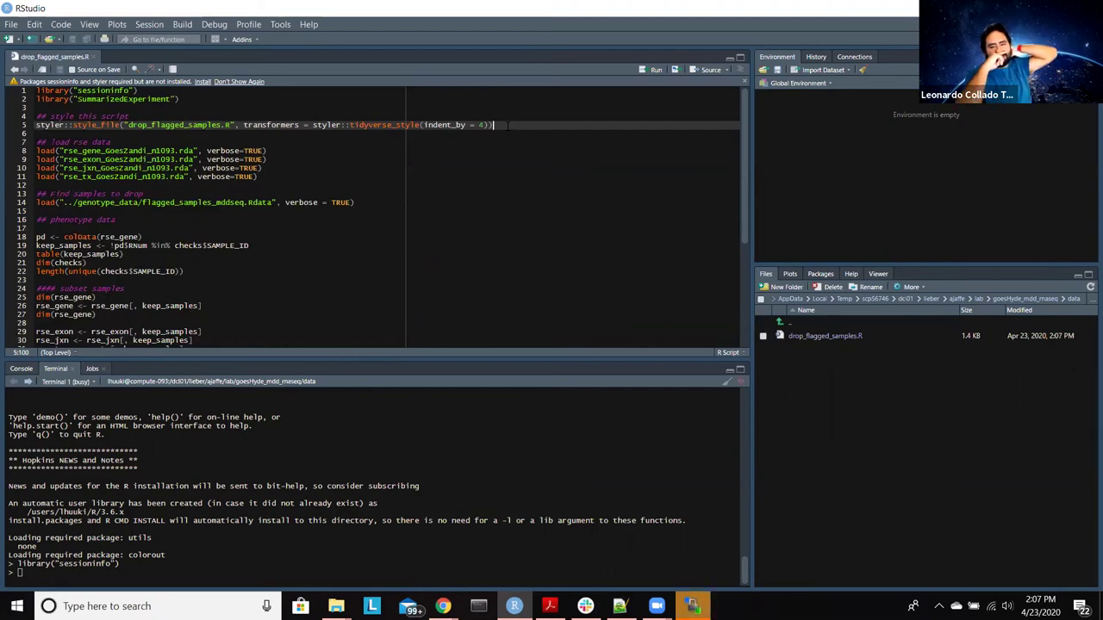
key("ctrl+Return")
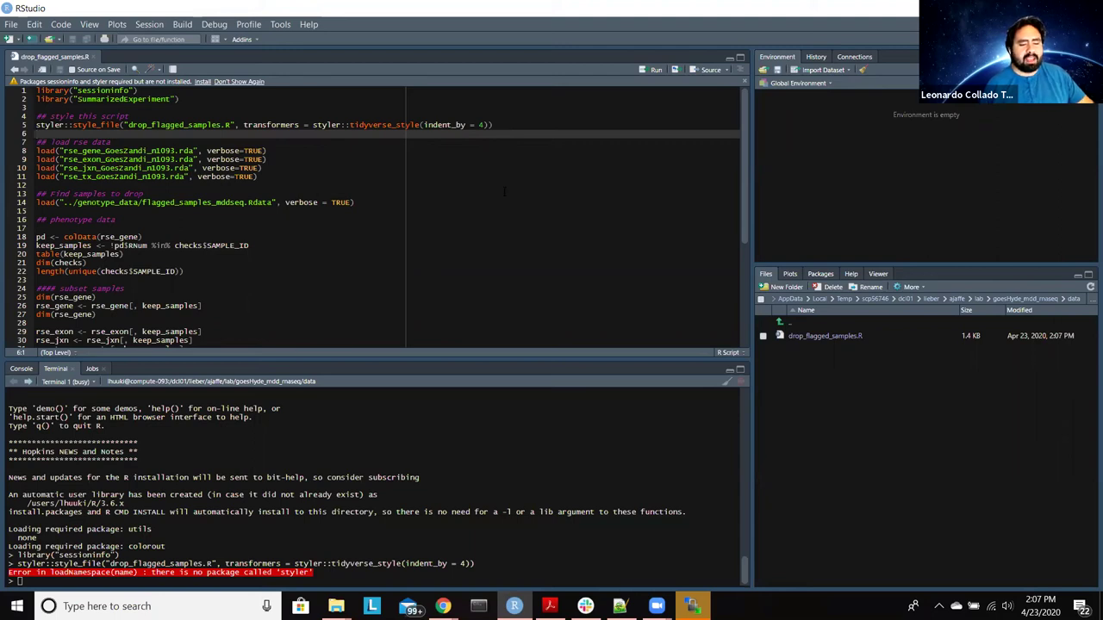
Step: Run install.packages("styler") in the cluster R session, choosing CRAN mirror 1
type("install.packages(")
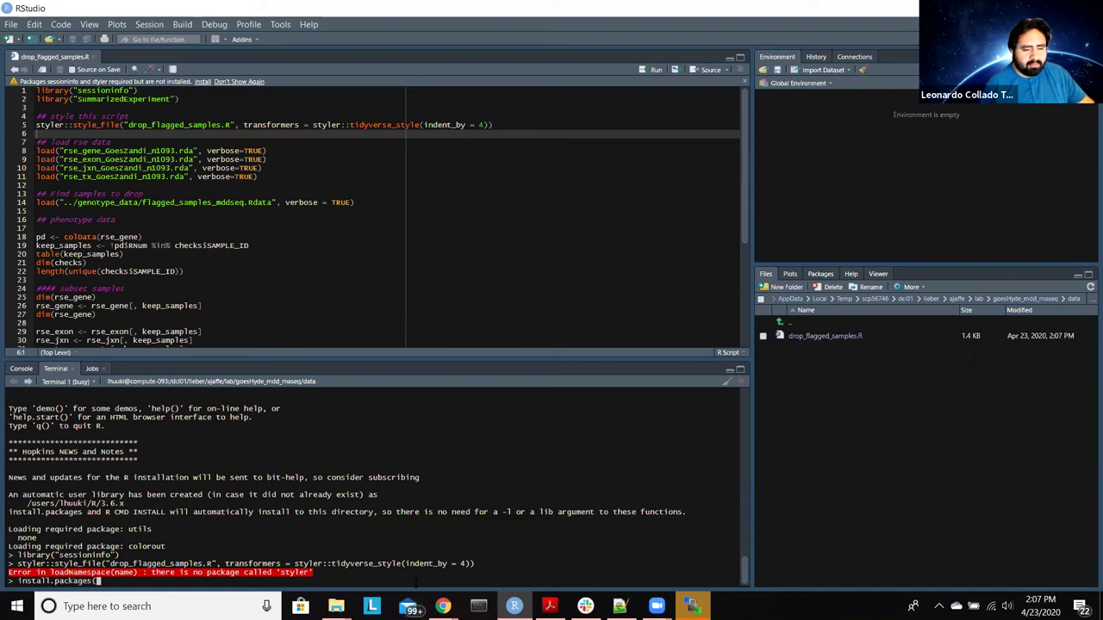
type("\"styler")
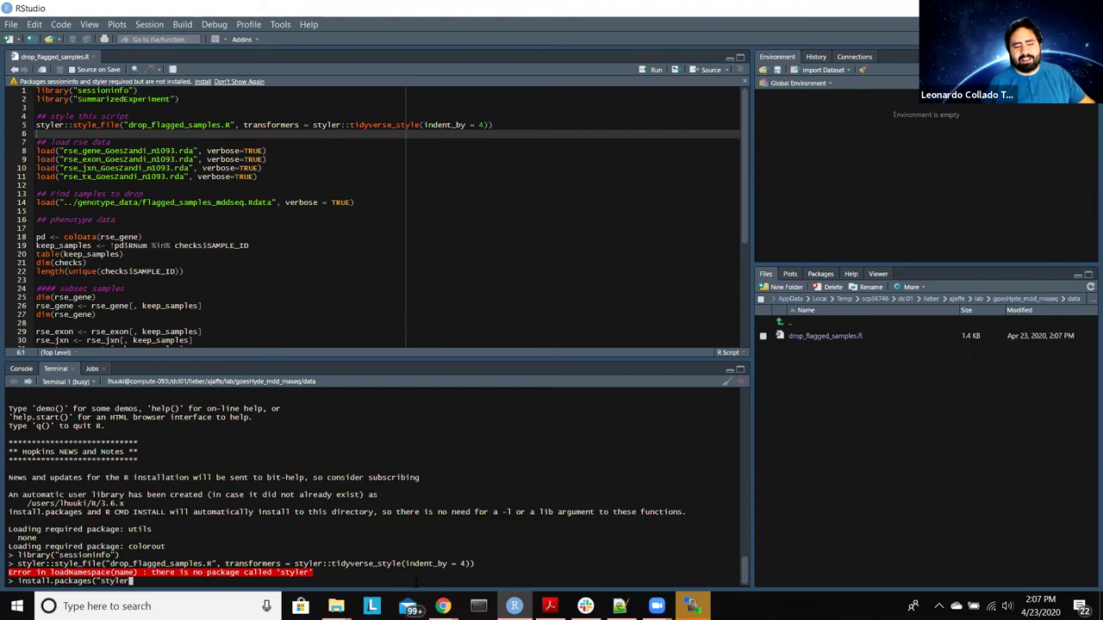
type("\"")
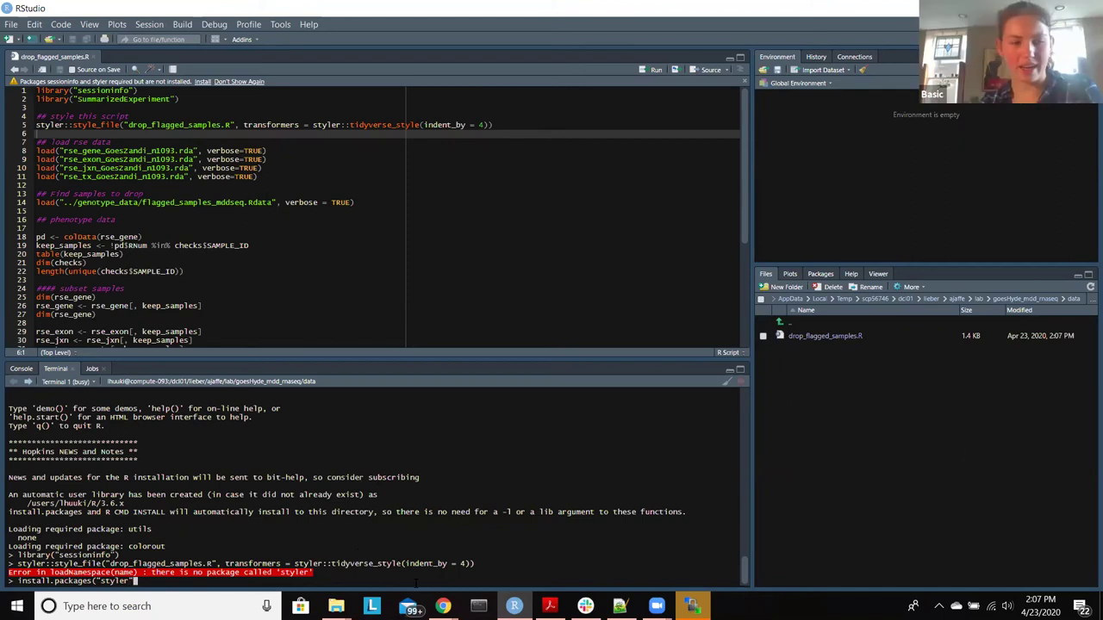
type(")")
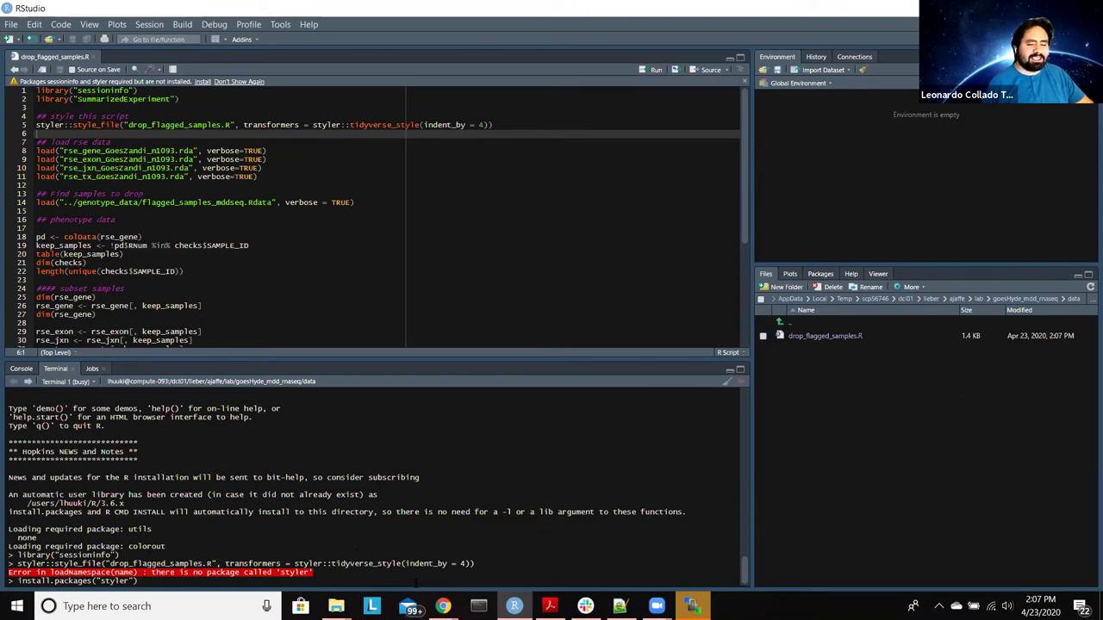
key("Return")
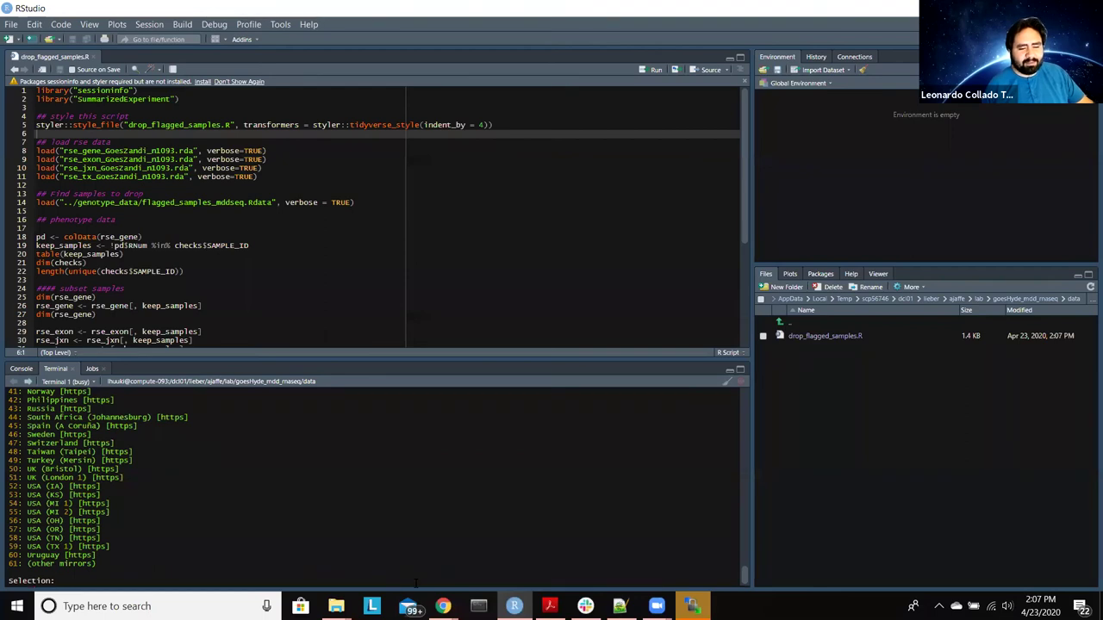
type("1")
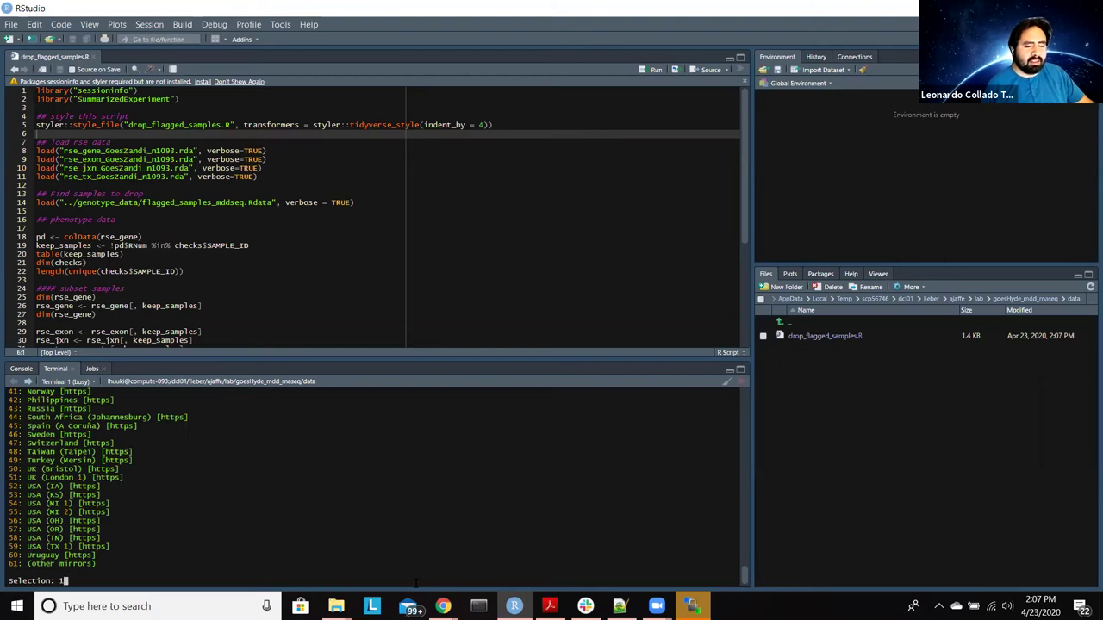
key("Return")
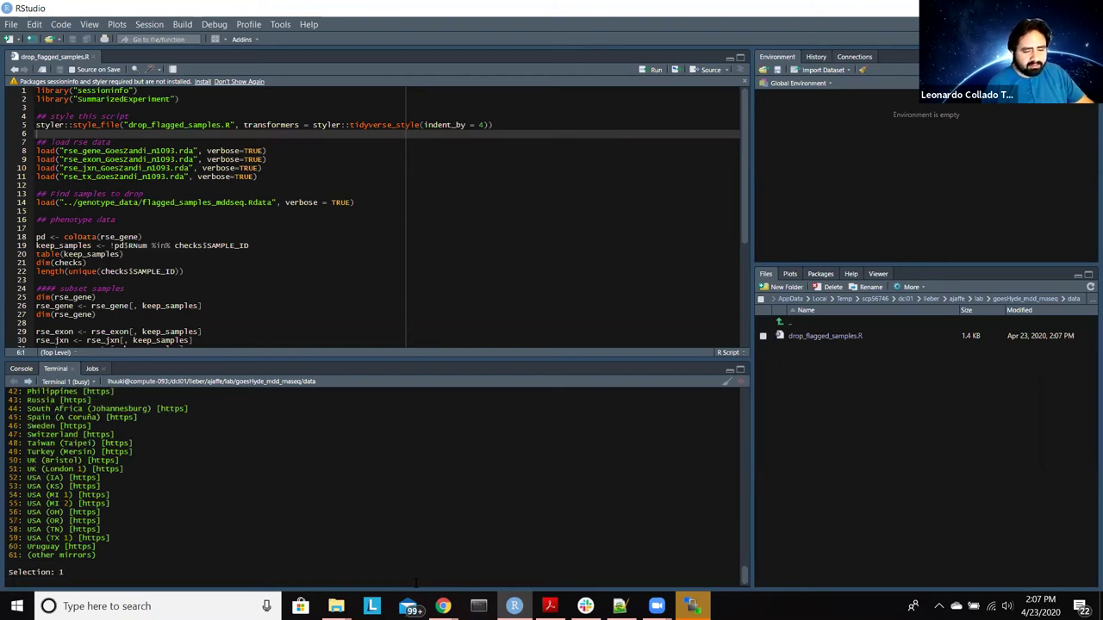
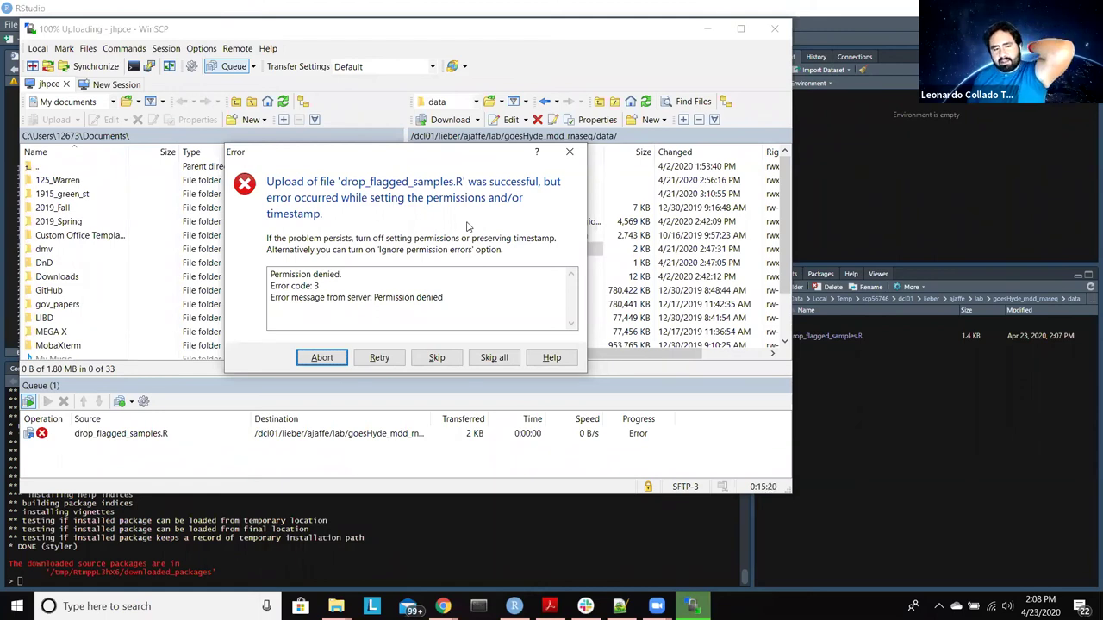
Step: Skip the permission error so the drop_flagged_samples.R upload into the data folder finishes
left_click(437, 358)
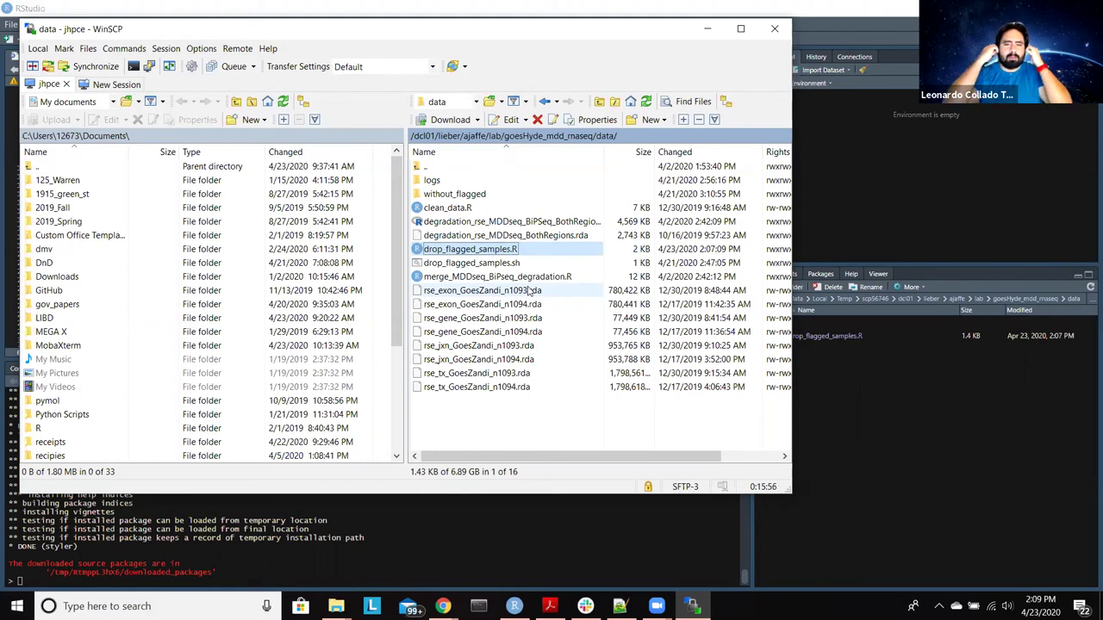
Step: Go to the user's home folder on the server through the Open Directory dialog
left_click(475, 102)
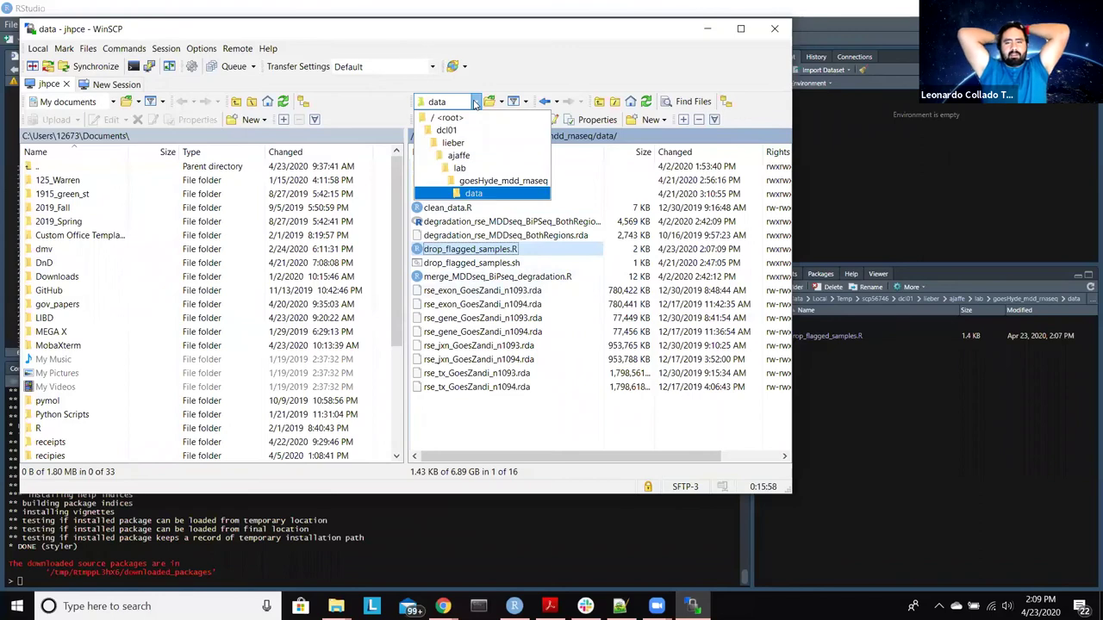
left_click(488, 102)
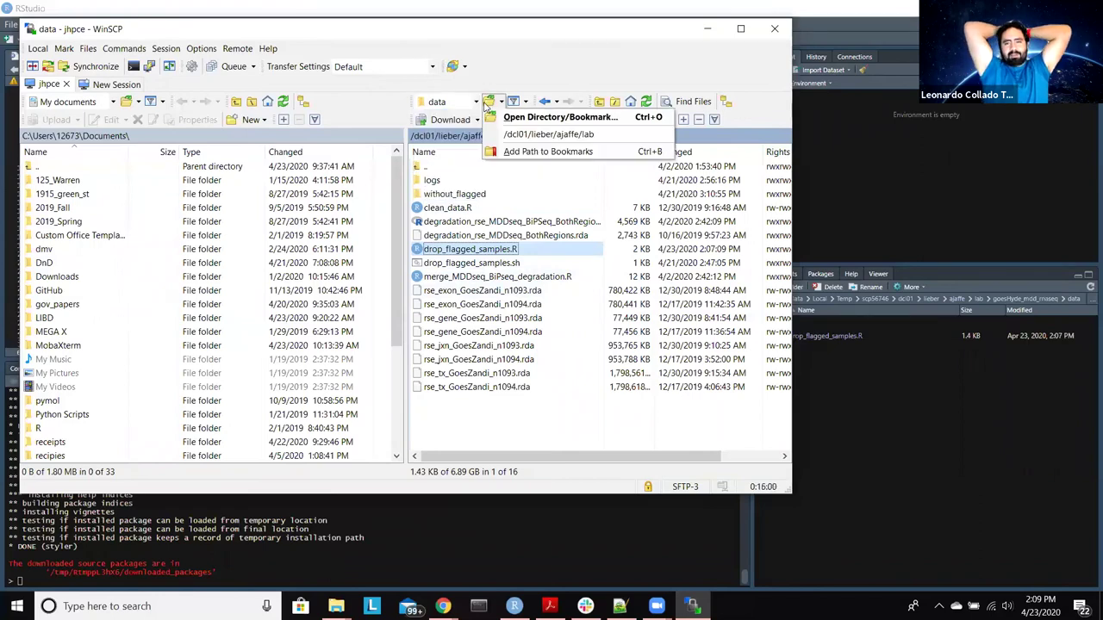
left_click(534, 111)
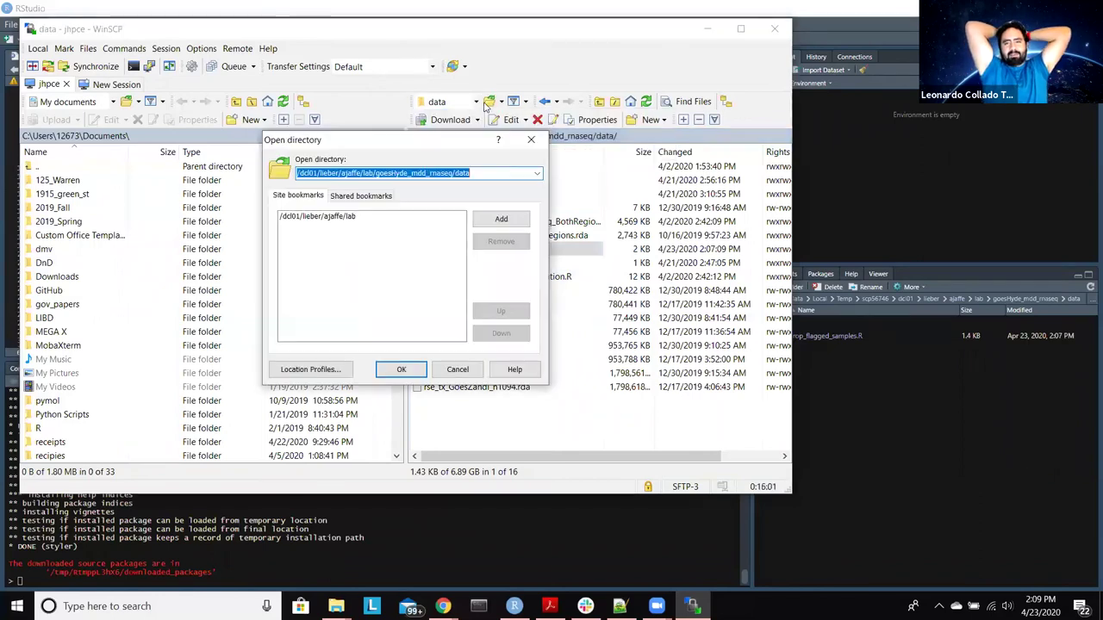
left_click(537, 174)
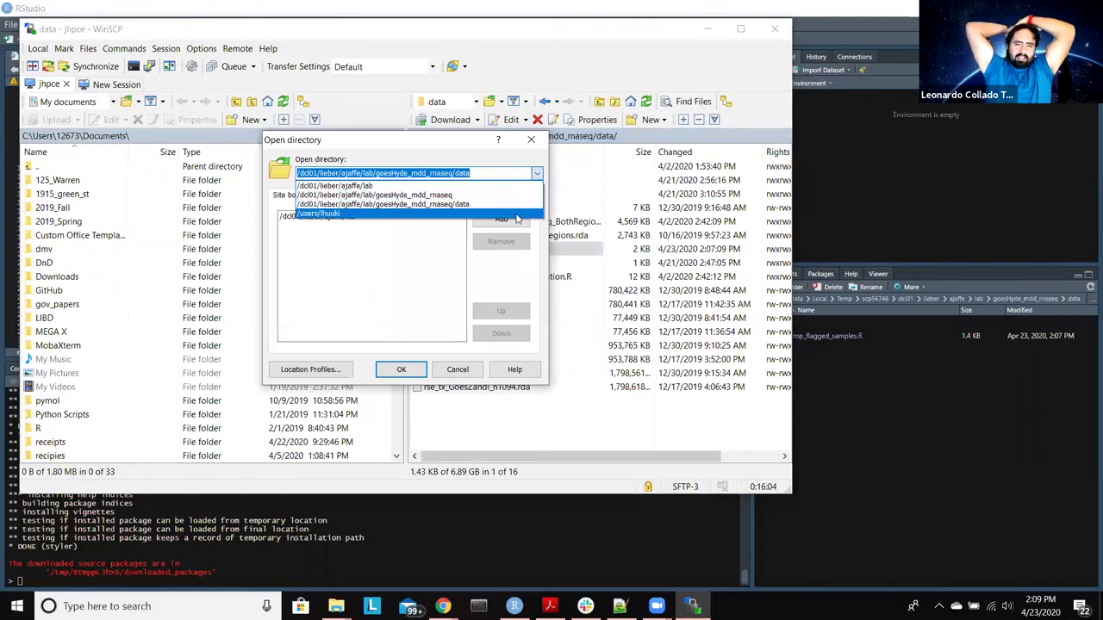
left_click(517, 213)
left_click(401, 369)
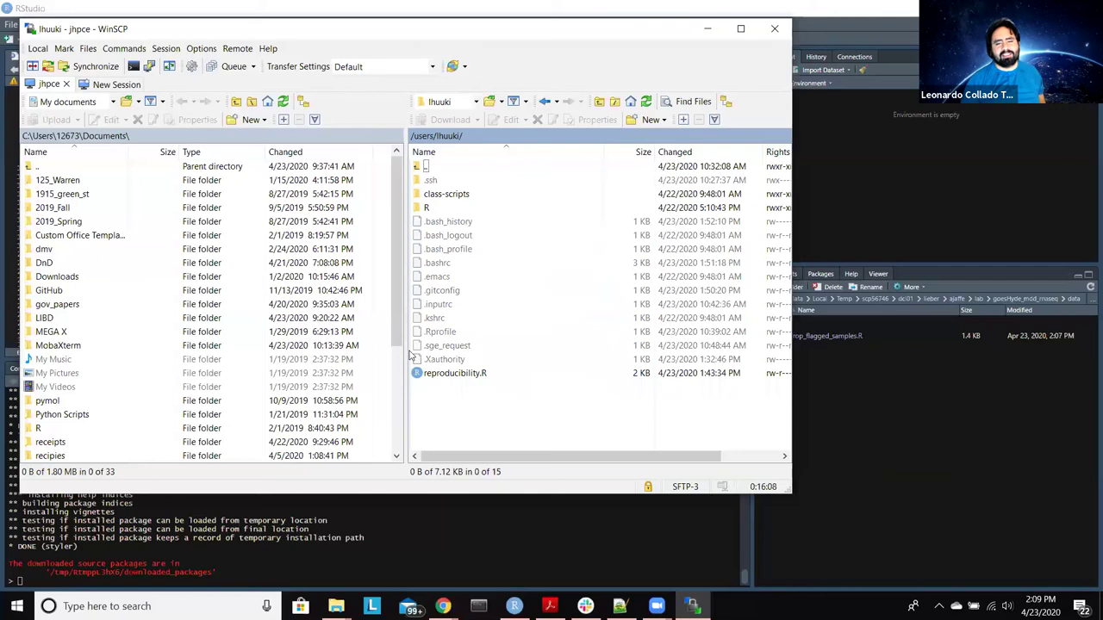
Step: Add the home folder as a site bookmark and confirm
left_click(501, 102)
left_click(507, 116)
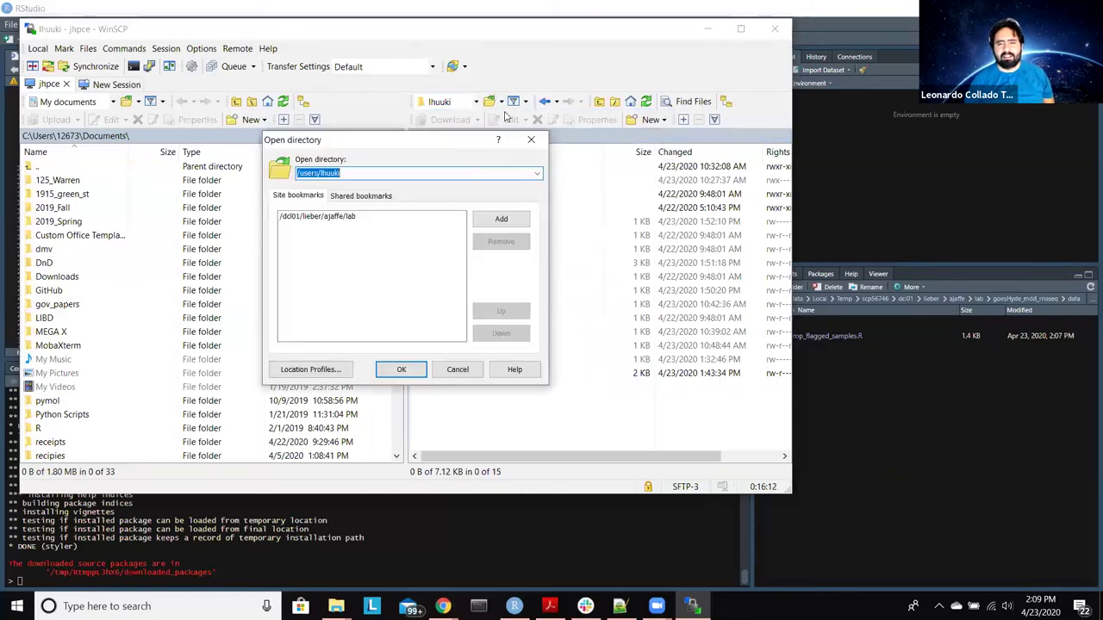
left_click(501, 220)
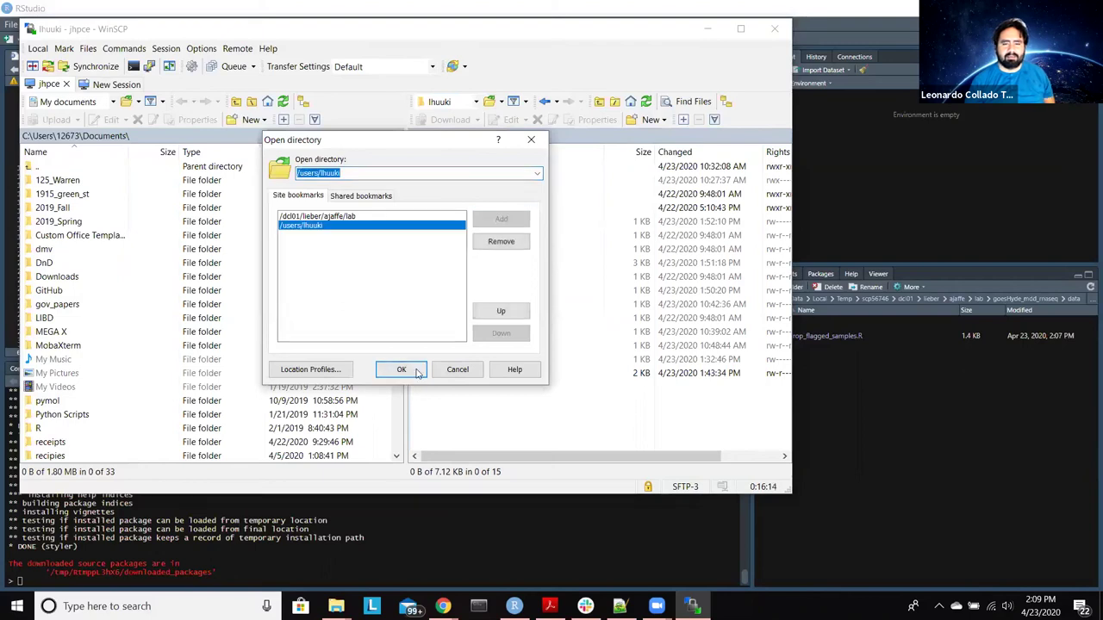
left_click(412, 374)
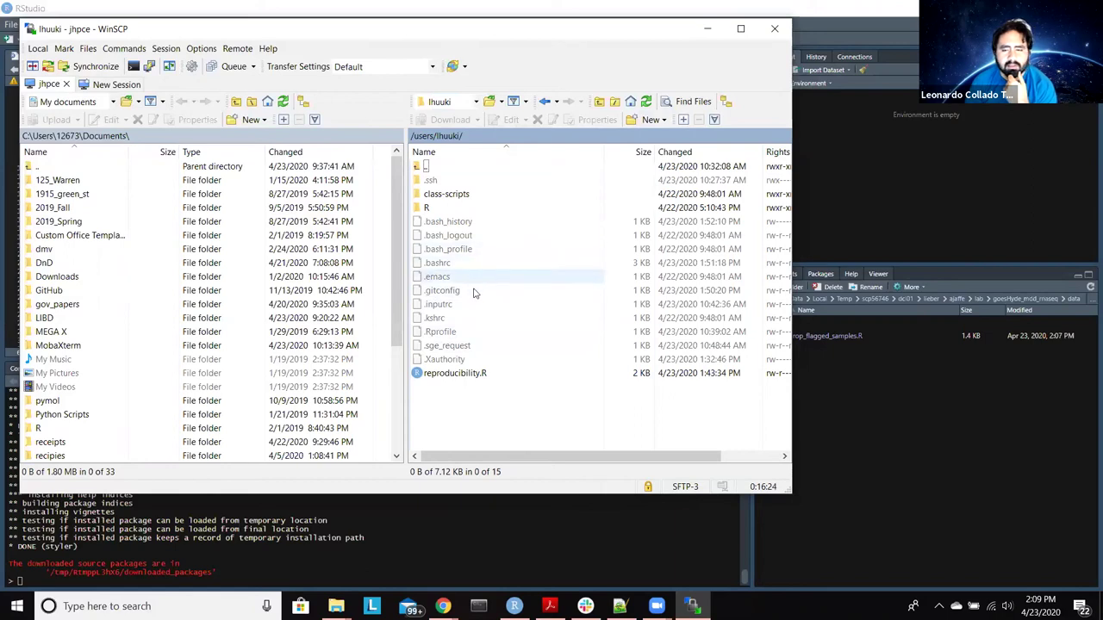
Step: Open the server's .Rprofile in WinSCP's editor and switch to the JHPCE Windows Setup document
left_click(471, 332)
double_click(471, 332)
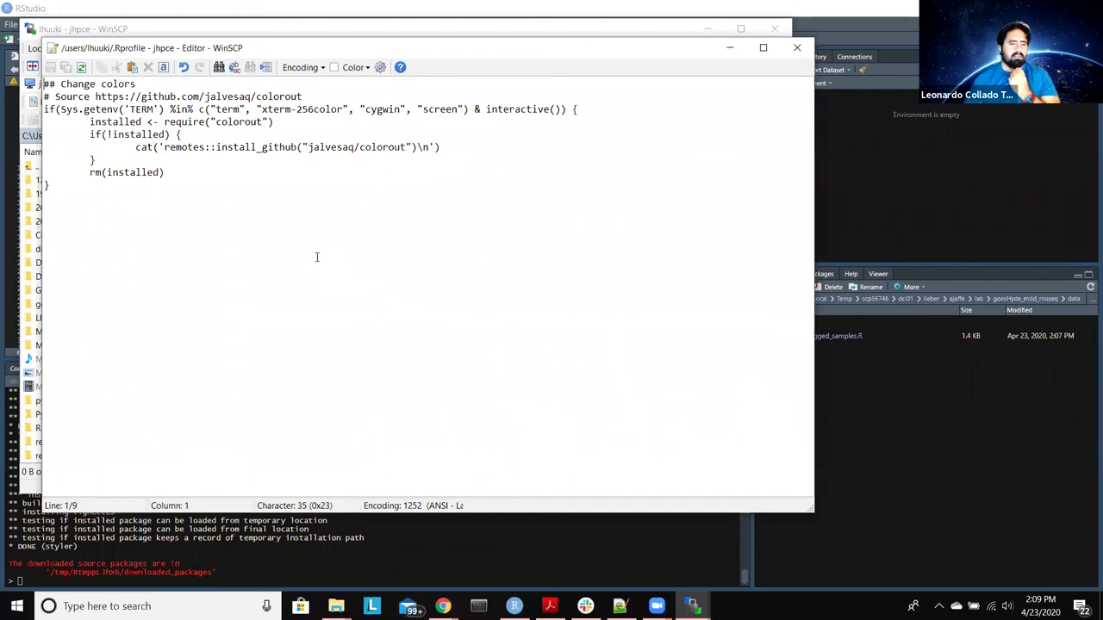
left_click(443, 606)
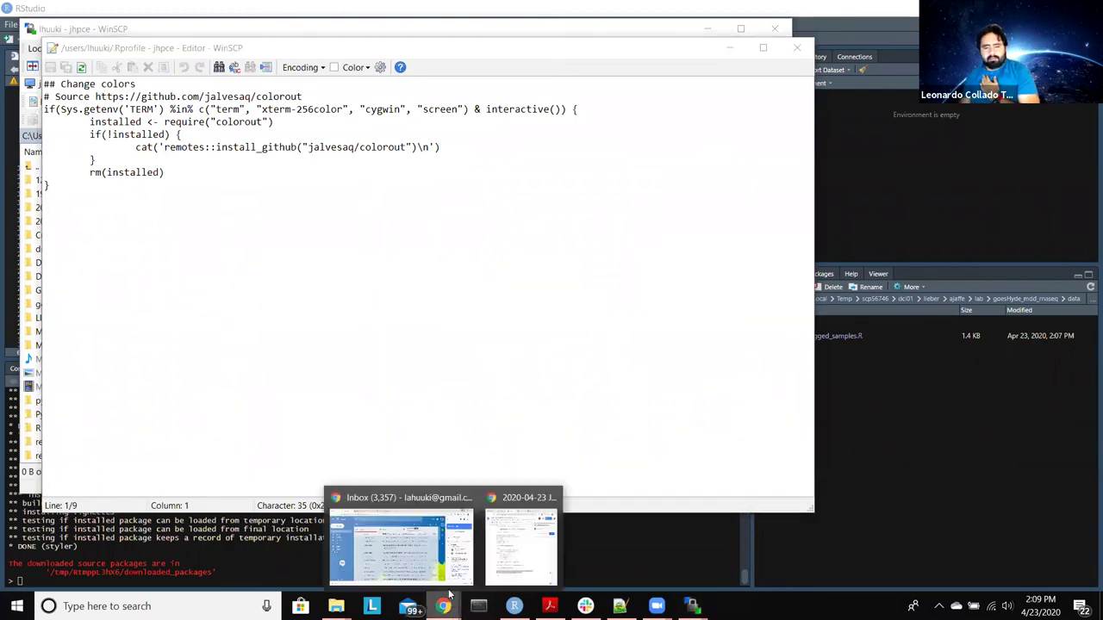
left_click(496, 556)
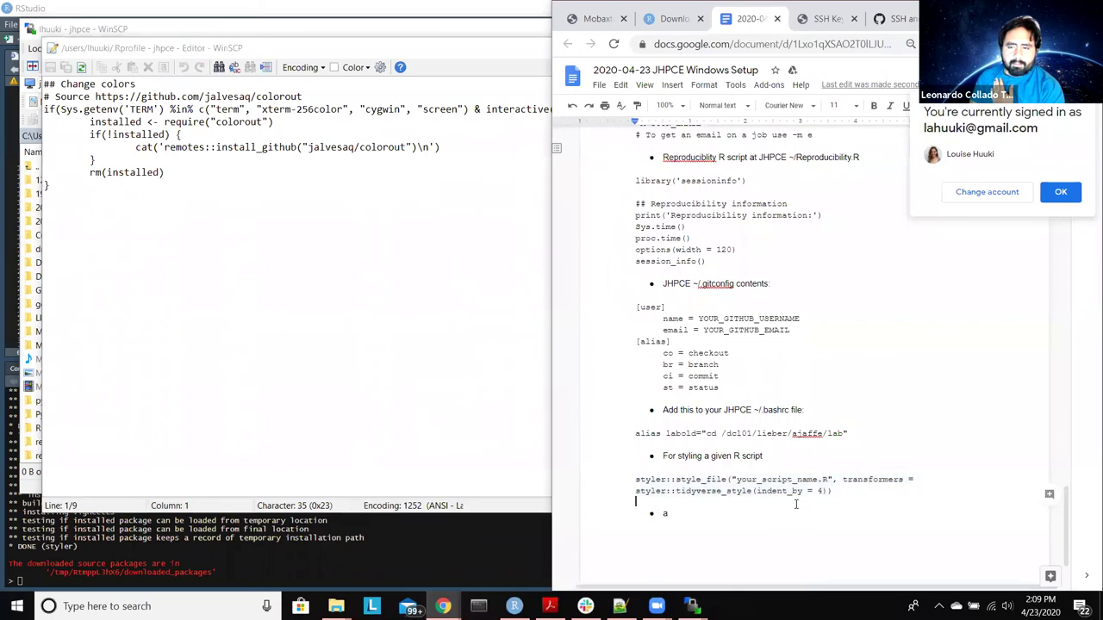
Step: Find the guide's .Rprofile section and select its code, including the CRAN mirror line
scroll(796, 504, "down", 1)
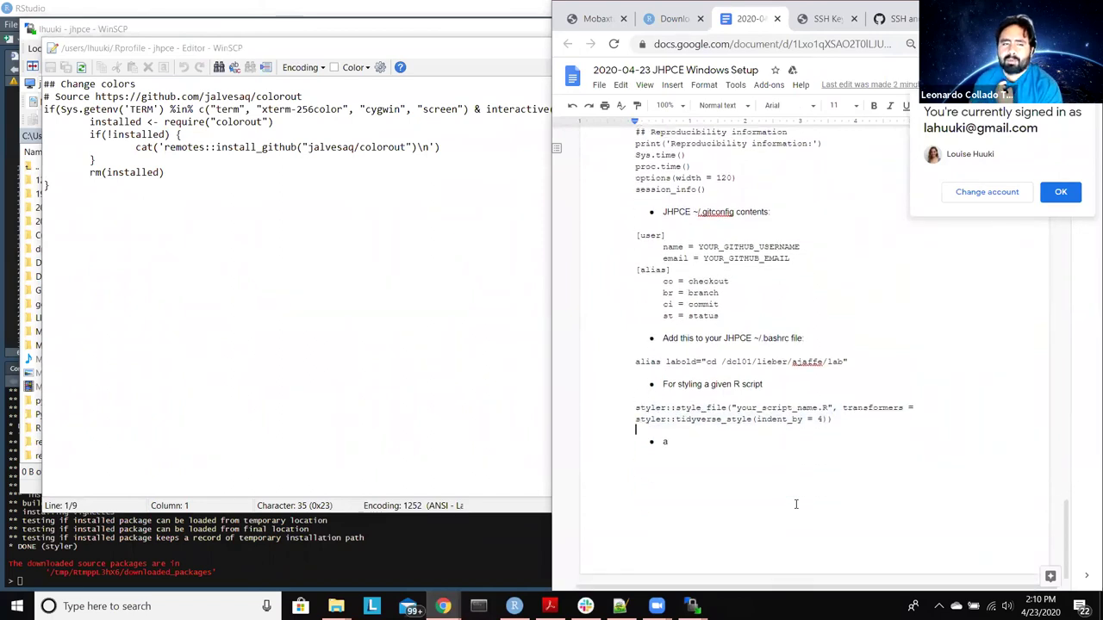
scroll(796, 505, "up", 4)
scroll(797, 504, "up", 5)
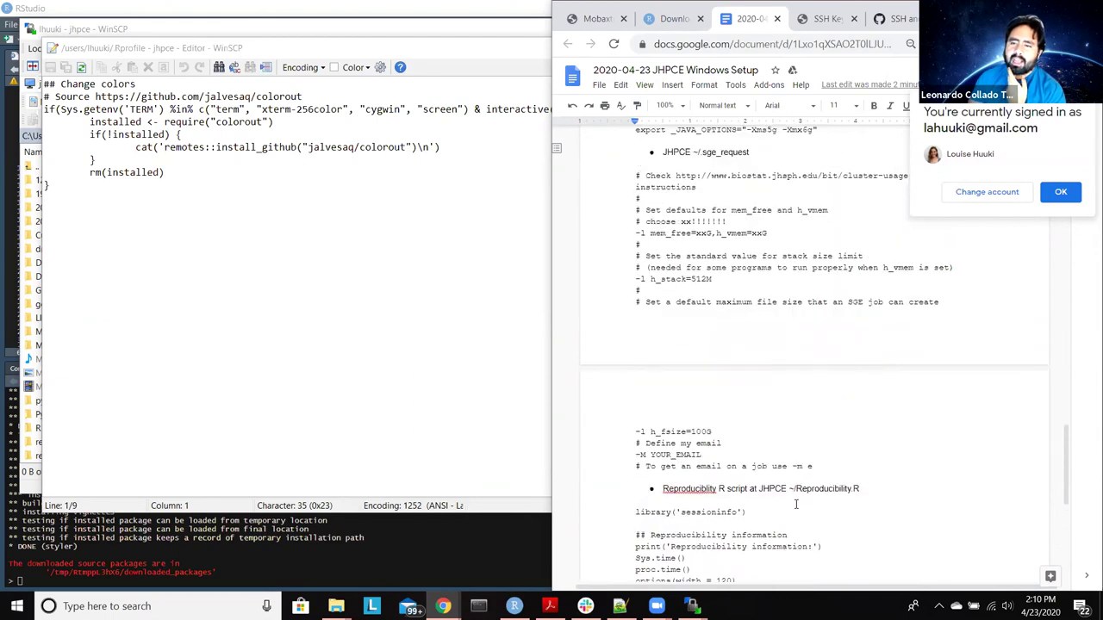
scroll(796, 504, "up", 8)
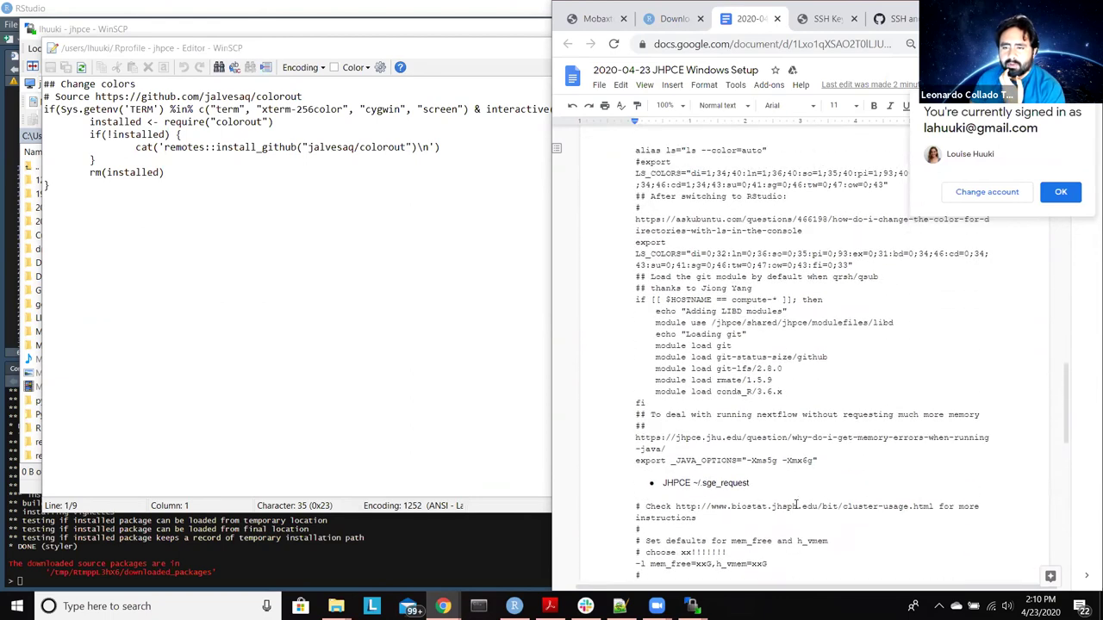
scroll(797, 504, "up", 3)
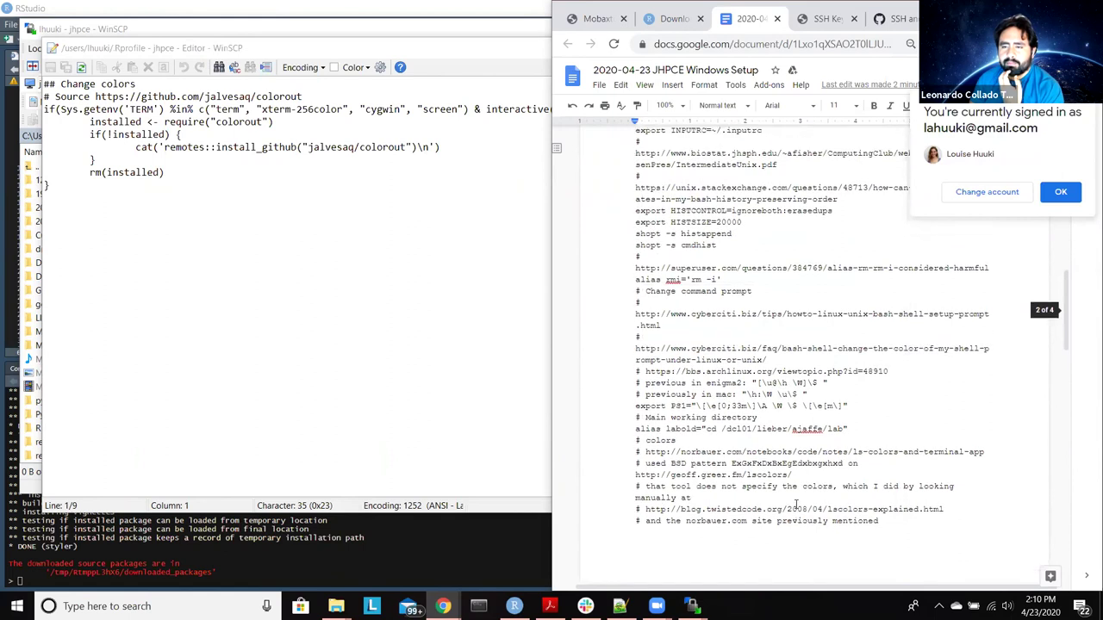
scroll(794, 468, "up", 1)
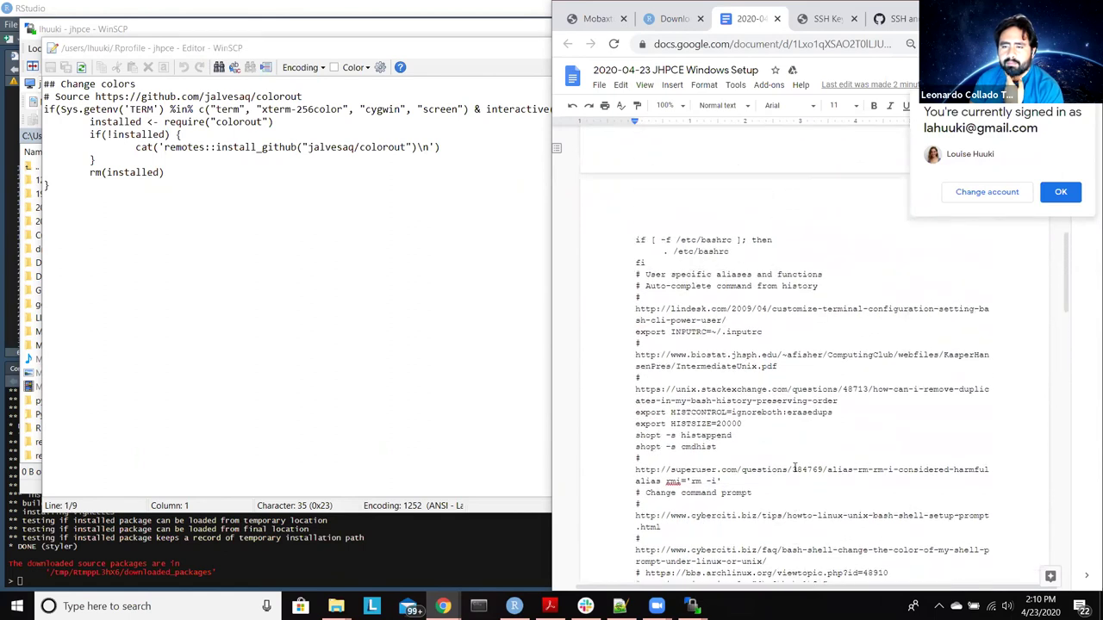
scroll(794, 467, "up", 5)
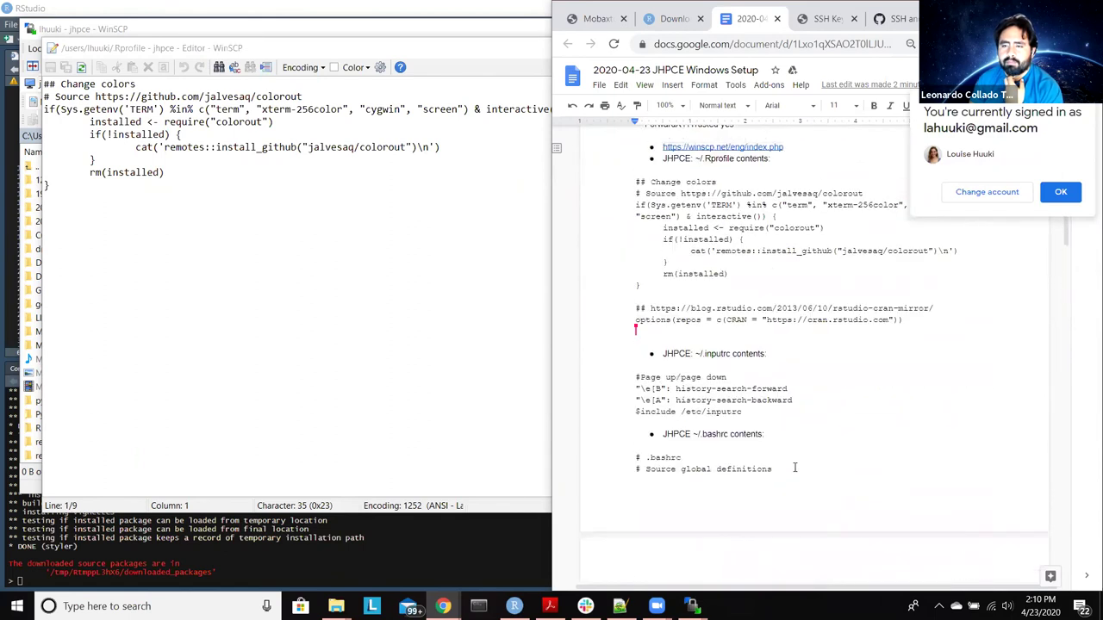
scroll(794, 468, "up", 2)
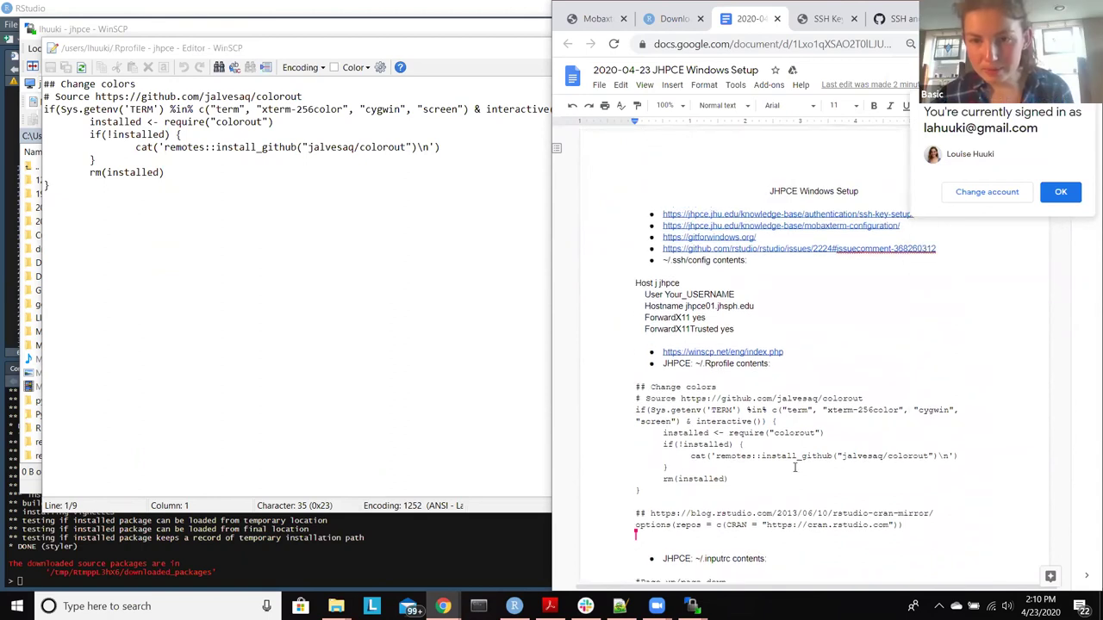
scroll(795, 468, "down", 5)
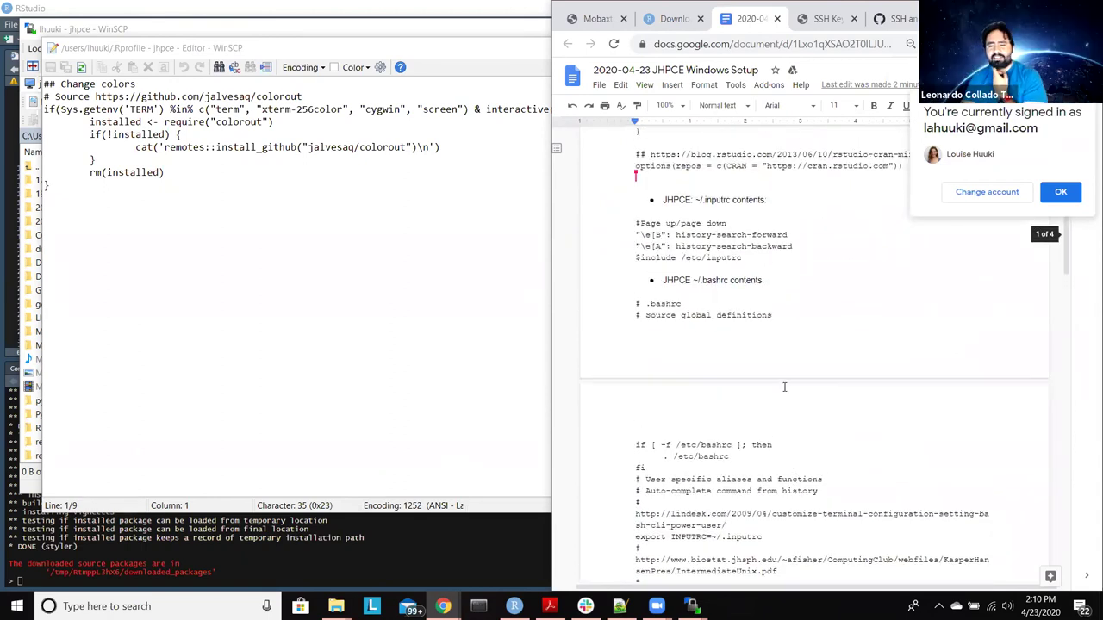
scroll(794, 468, "up", 2)
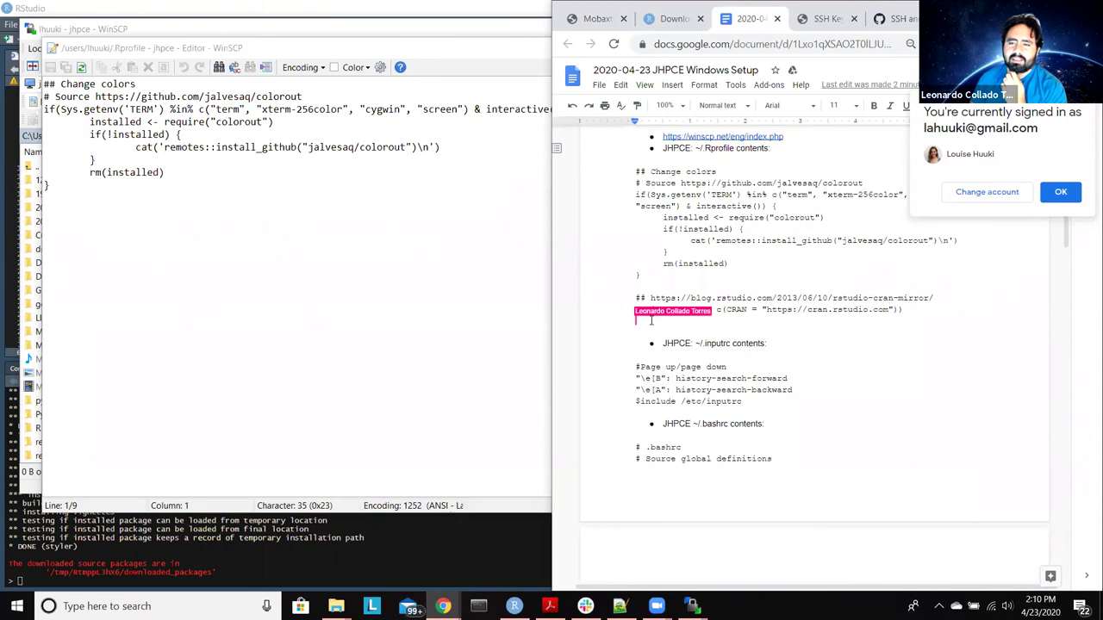
left_click_drag(918, 311, 634, 173)
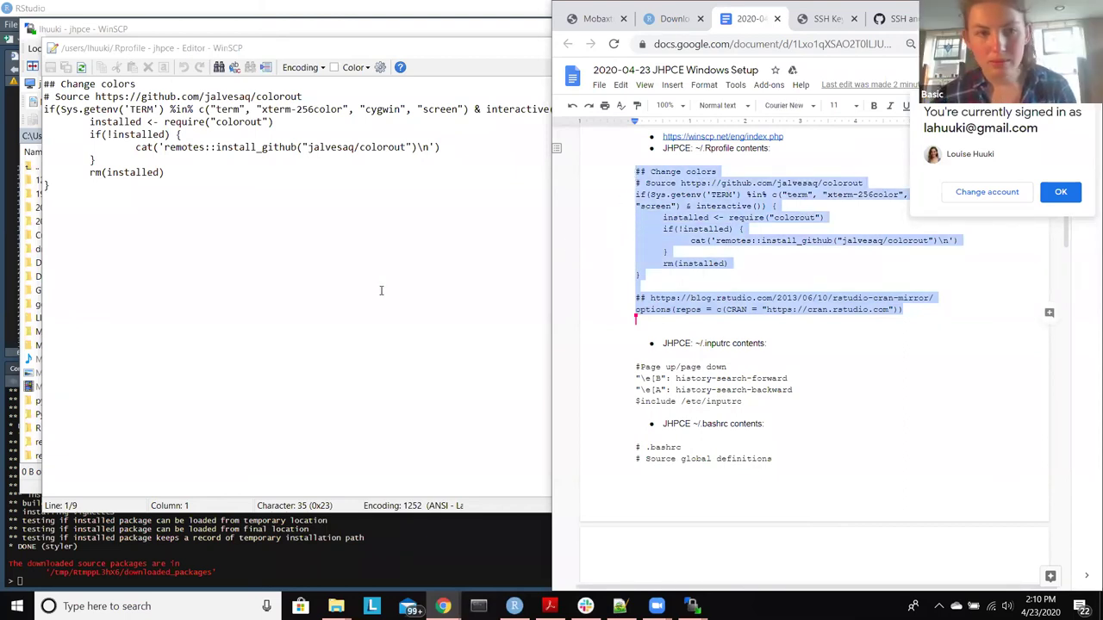
Step: Paste the guide's code into .Rprofile, save it to the server, and close the editor
left_click(320, 303)
key("ctrl+a")
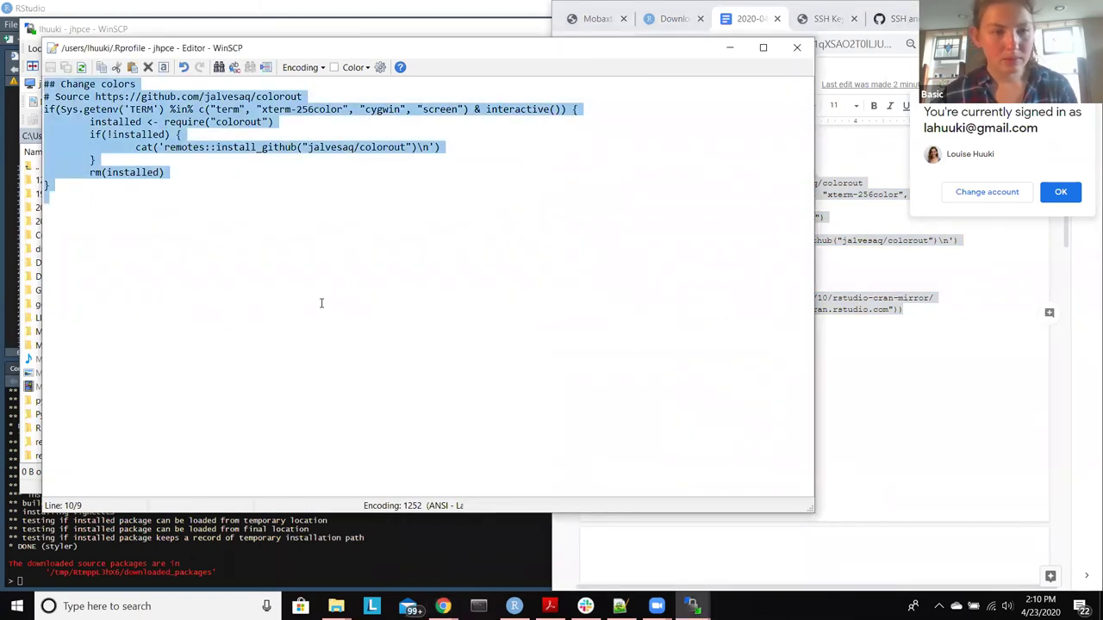
key("ctrl+End")
type("## https://blog.rstudio.com/2013/06/10/rstudio-cran-mirror/ options(repos = c(CRAN = \"https://cran.rstudio.com\"))")
key("shift+End")
key("ctrl+s")
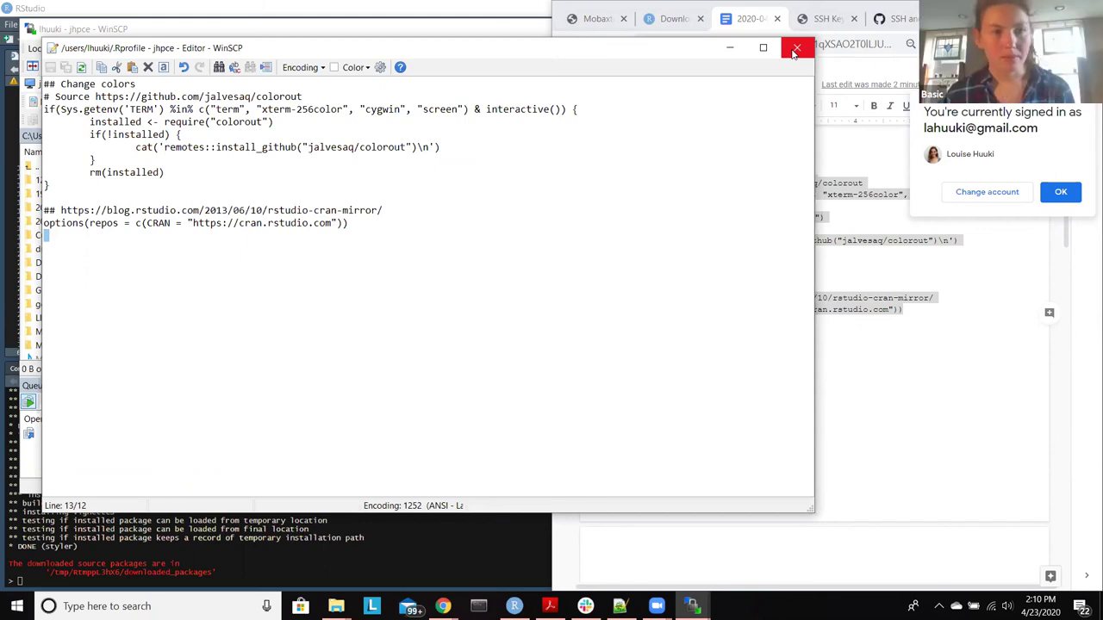
left_click(795, 50)
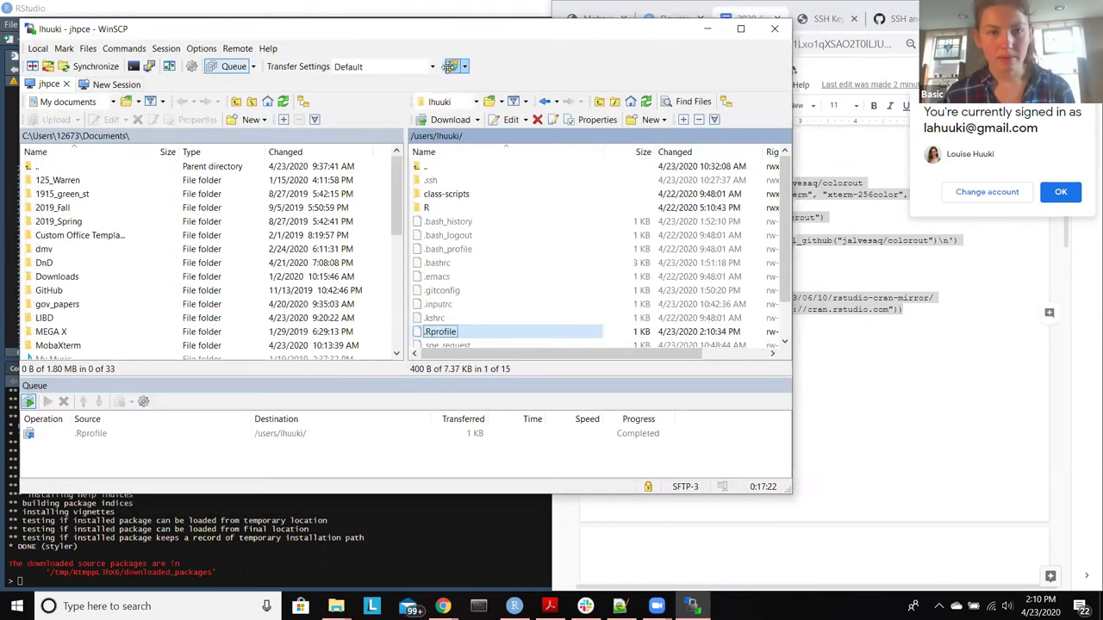
Step: Use the lab bookmark to reach goesHyde_mdd_rnaseq/data in WinSCP, then bring RStudio forward
left_click(474, 103)
left_click(496, 102)
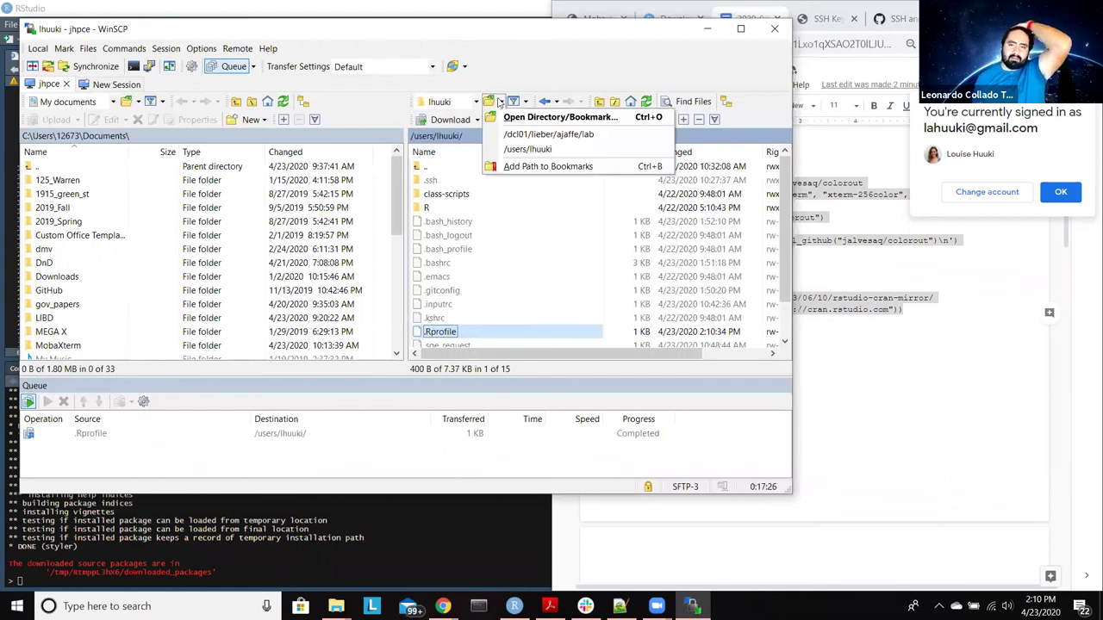
left_click(549, 135)
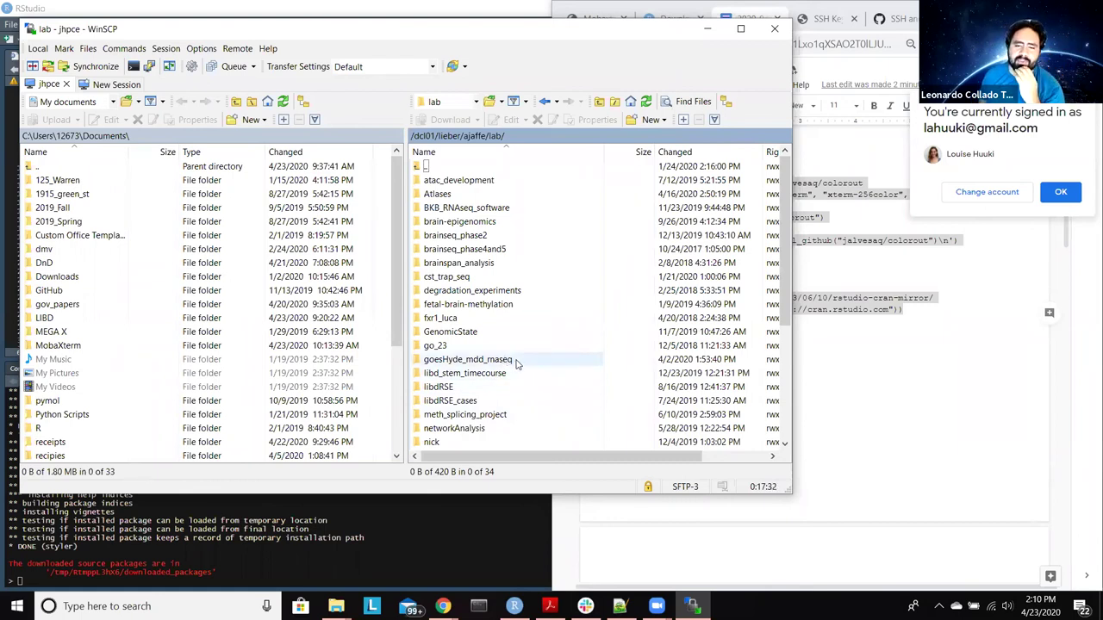
double_click(515, 363)
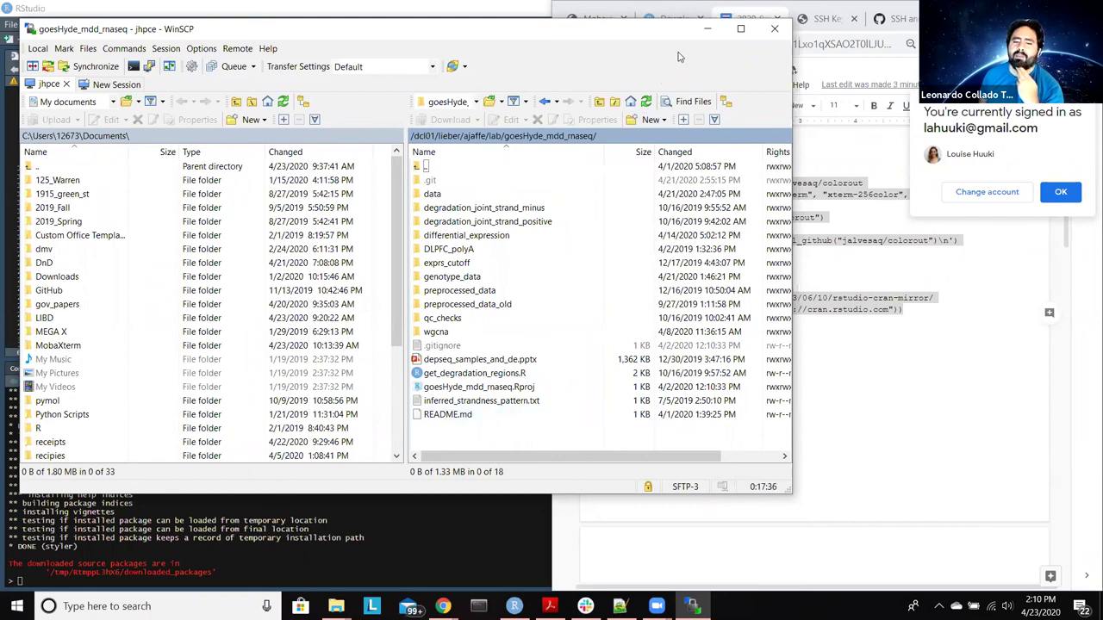
double_click(432, 193)
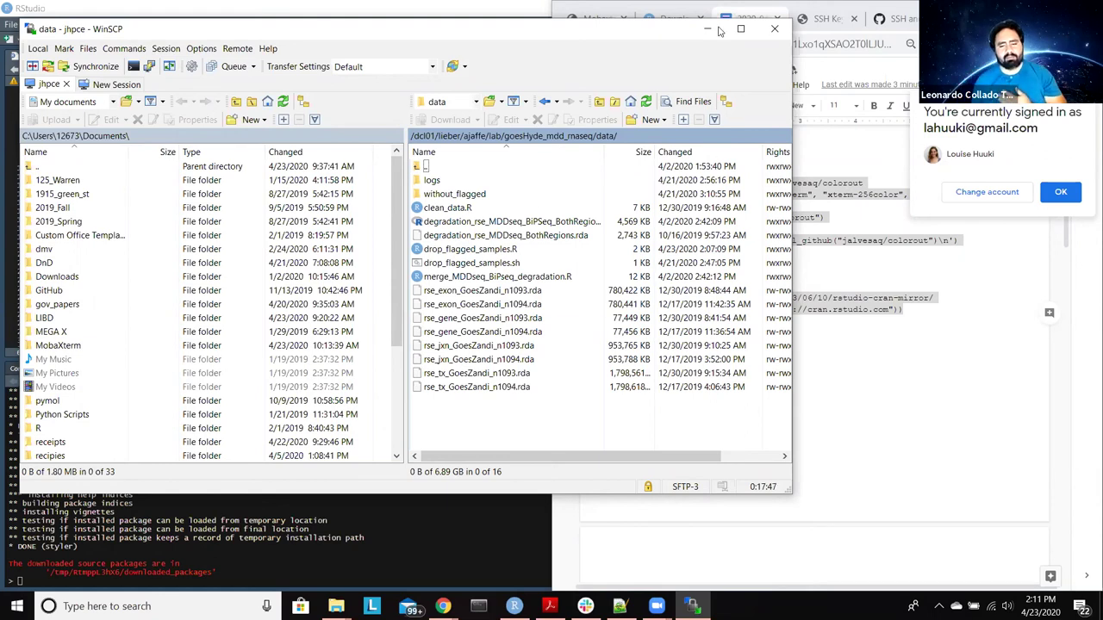
left_click(317, 15)
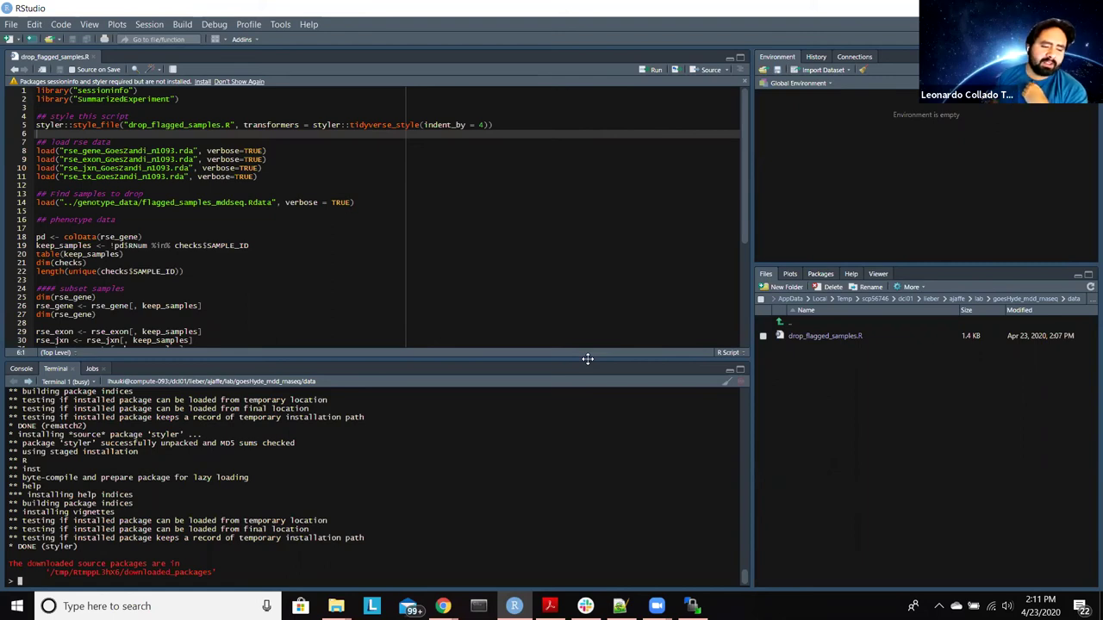
Step: Clear the recalled install command and partial entries from the terminal prompt
key("Up")
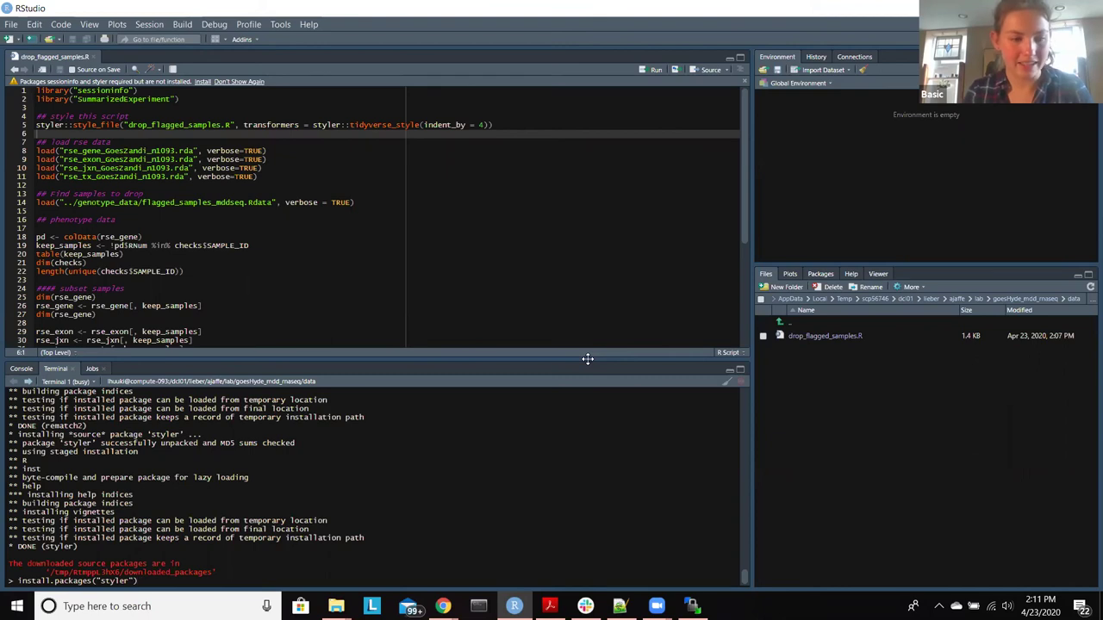
key("BackSpace")
key("BackSpace")
key("BackSpace")
key("BackSpace")
key("BackSpace")
key("BackSpace")
key("BackSpace")
key("BackSpace")
key("BackSpace")
key("BackSpace")
key("BackSpace")
key("BackSpace")
key("BackSpace")
key("BackSpace")
key("BackSpace")
key("BackSpace")
key("BackSpace")
key("BackSpace")
key("BackSpace")
key("BackSpace")
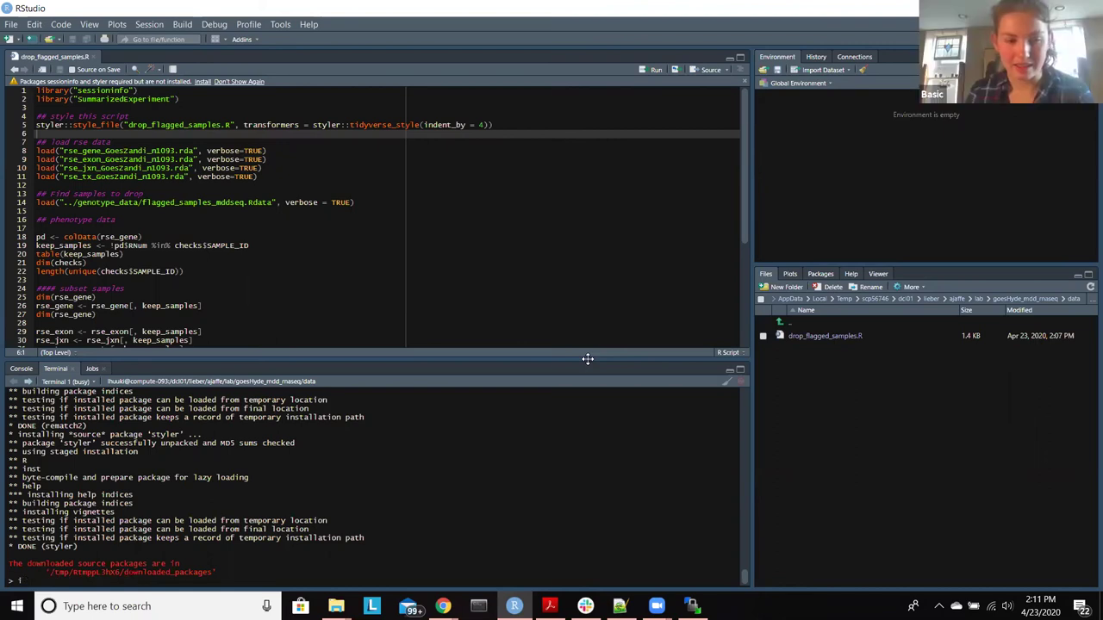
key("BackSpace")
type("i")
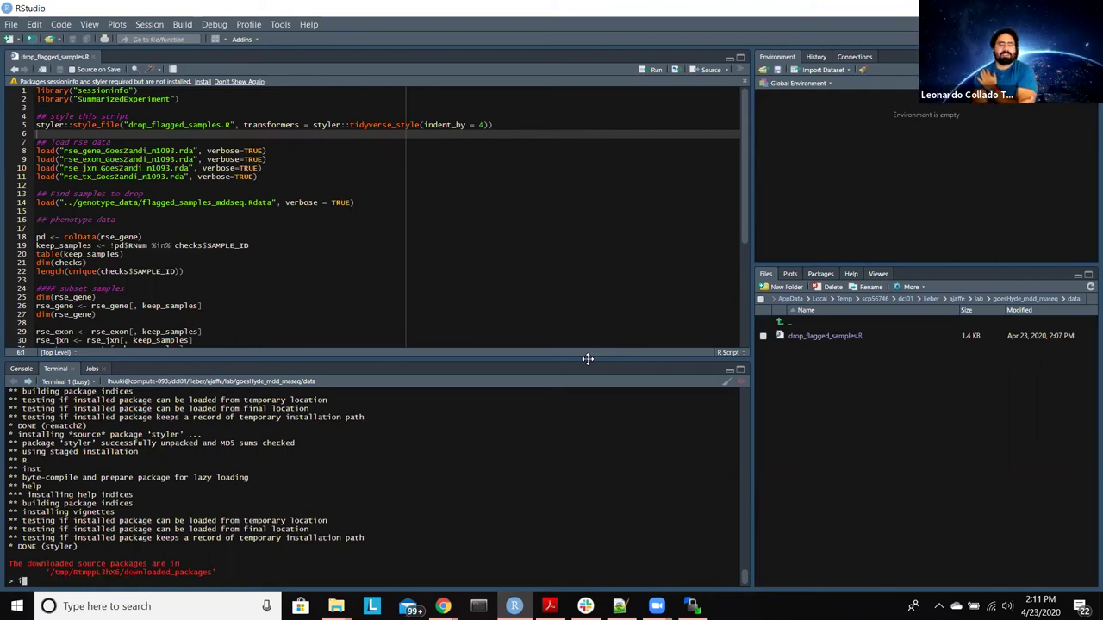
type("n")
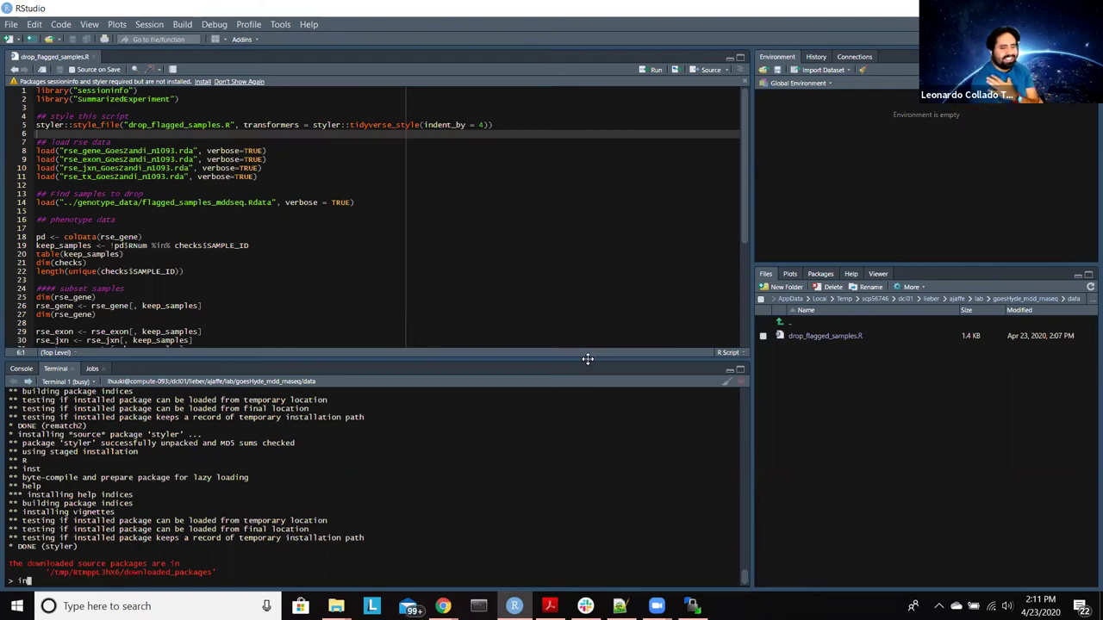
key("BackSpace")
key("BackSpace")
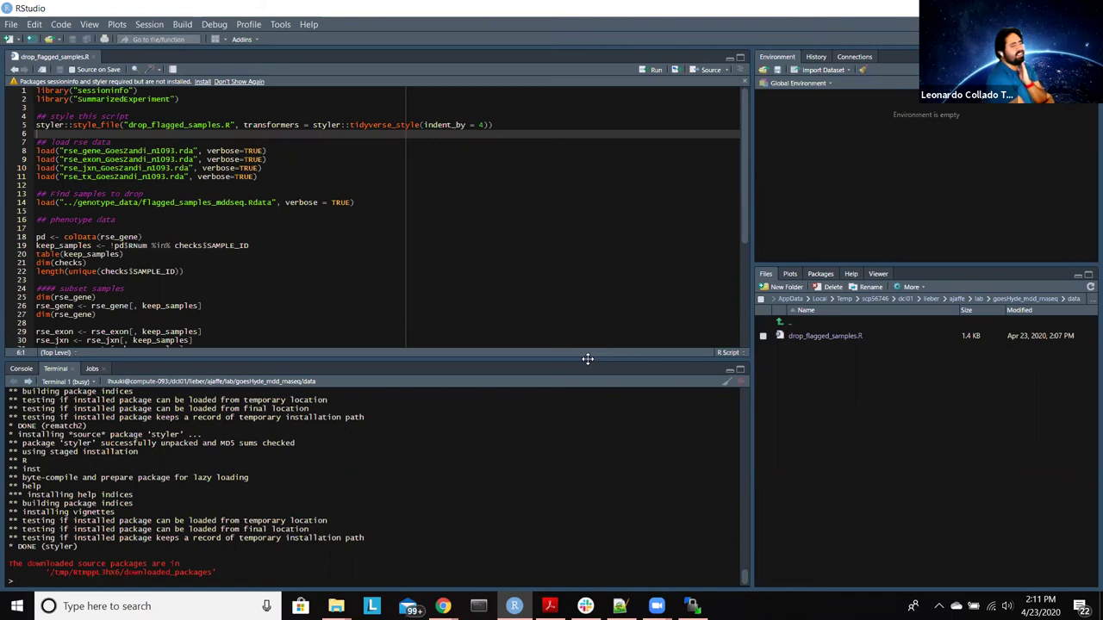
type("in")
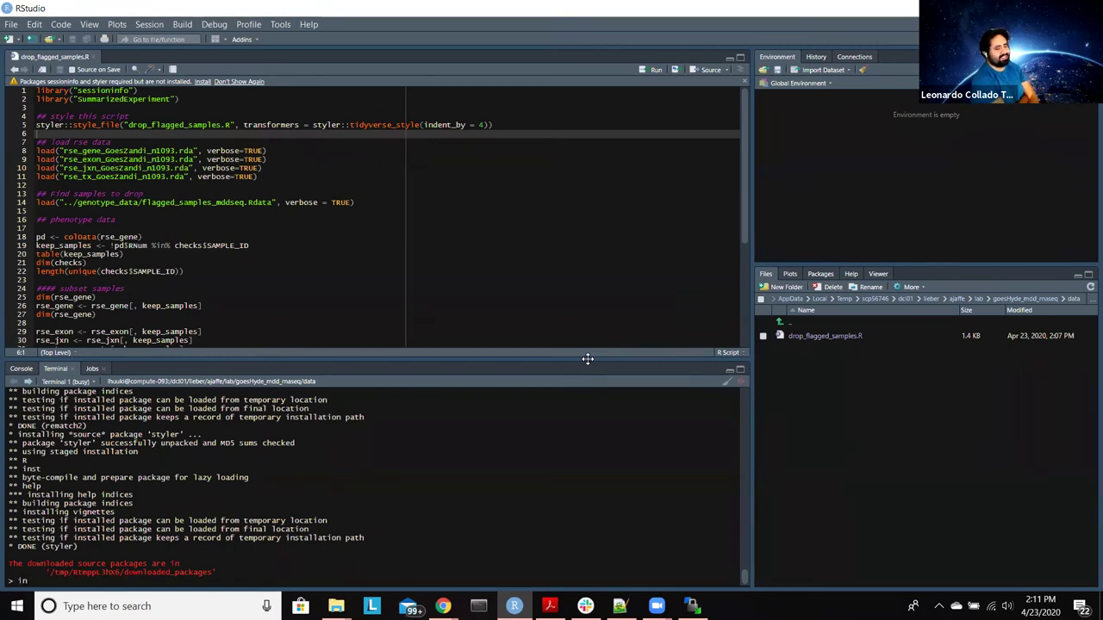
key("BackSpace")
key("BackSpace")
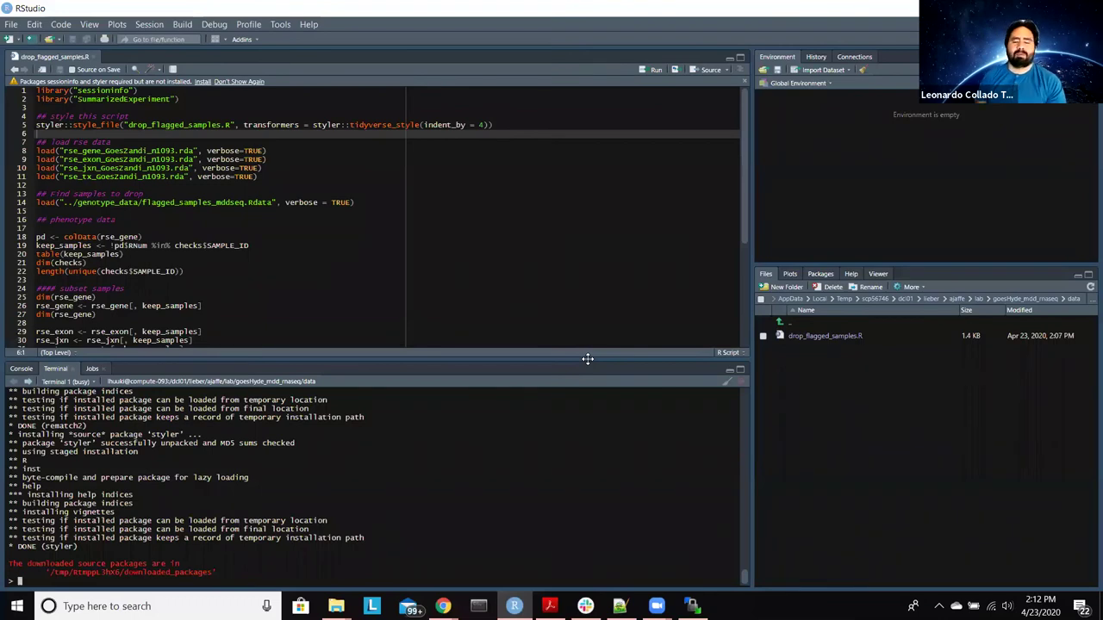
Step: Run line 5's styler call, answer Y to create R.cache, and close the script
left_click(510, 124)
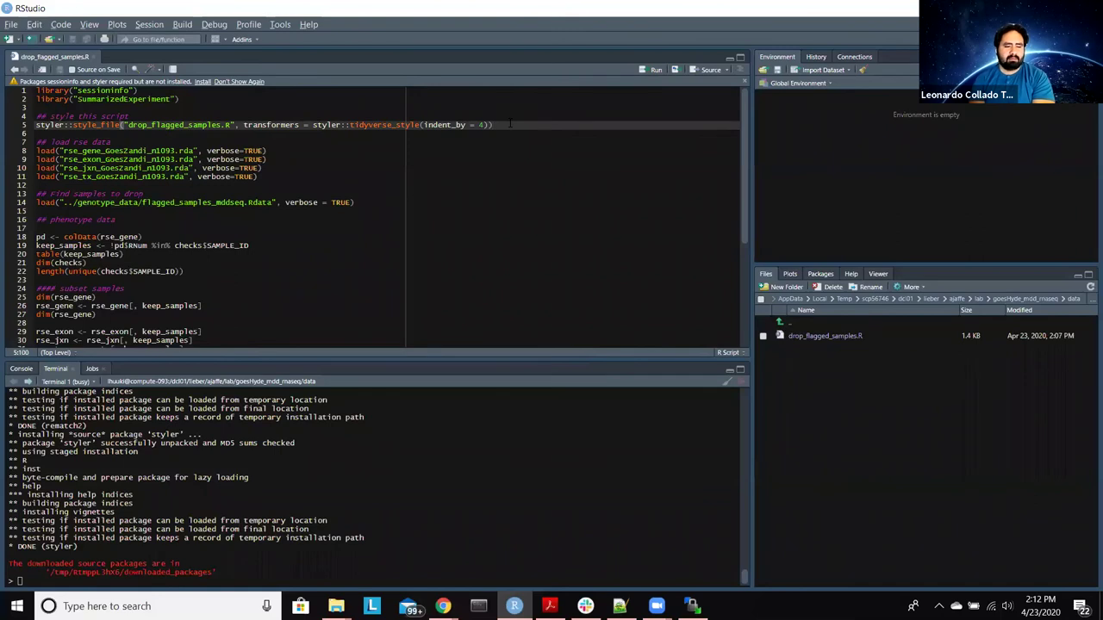
key("ctrl+Return")
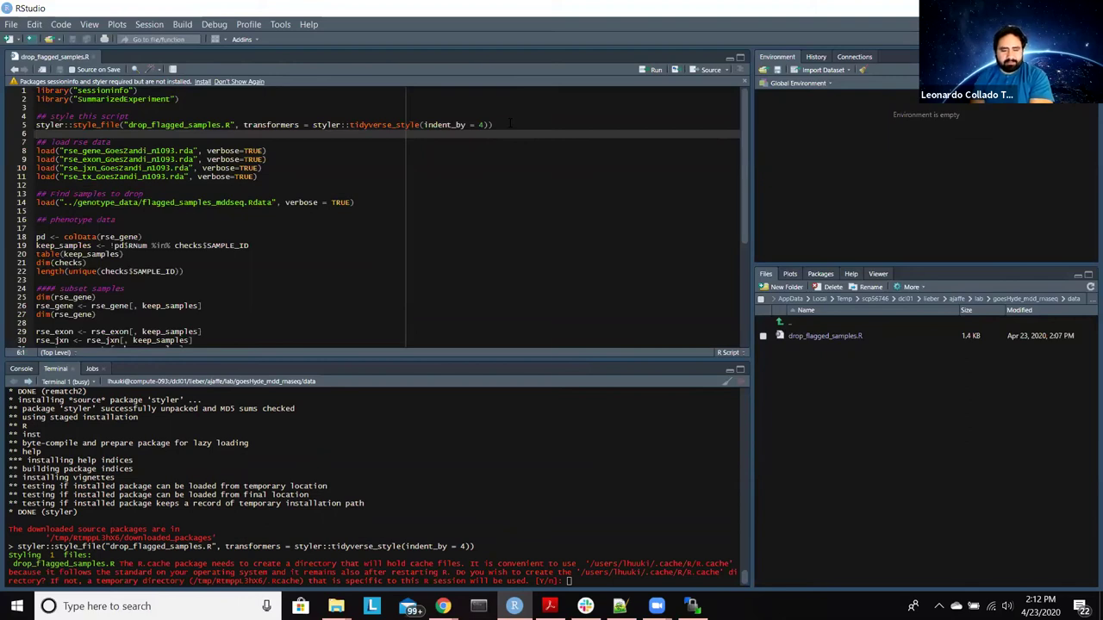
type("Y")
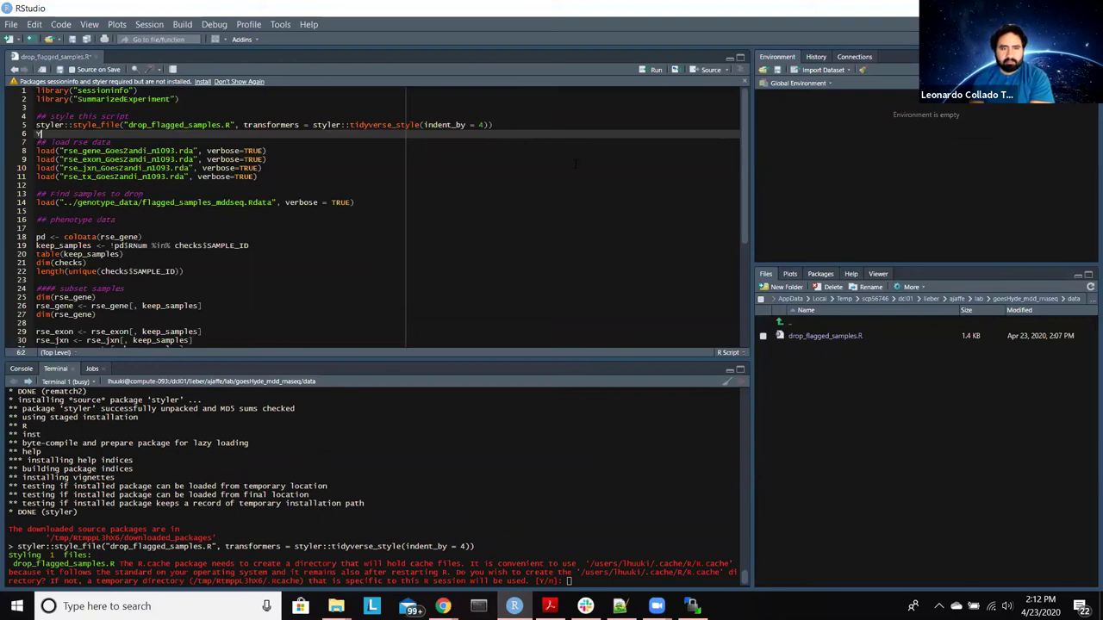
key("ctrl+z")
left_click(633, 584)
type("Y")
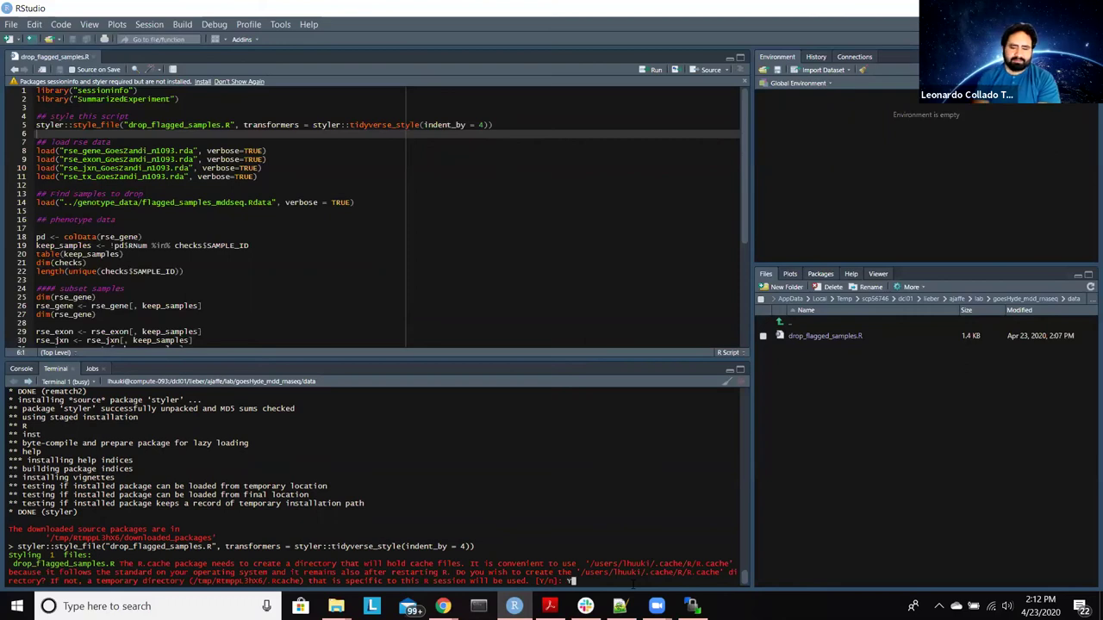
key("Return")
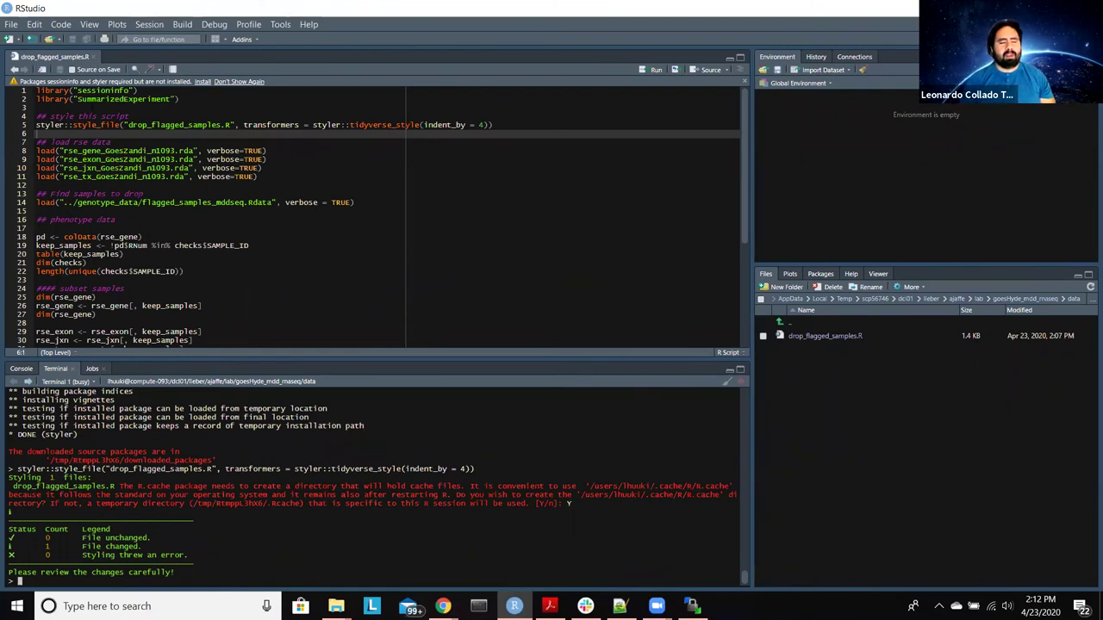
left_click(93, 57)
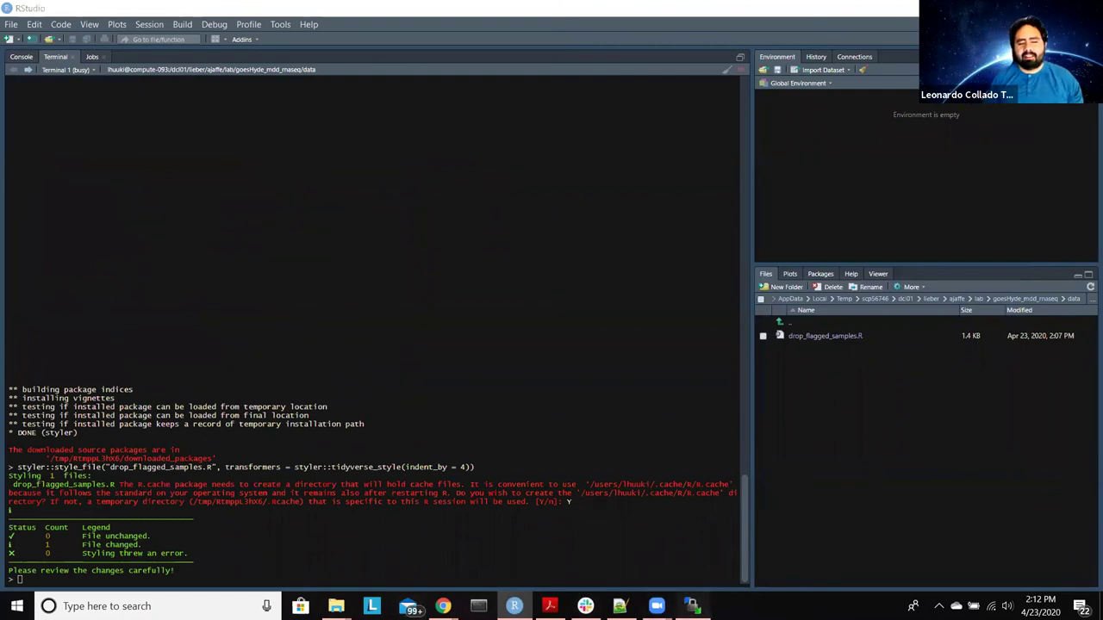
Step: Reopen drop_flagged_samples.R from WinSCP's remote data folder in RStudio via Edit
left_click(692, 606)
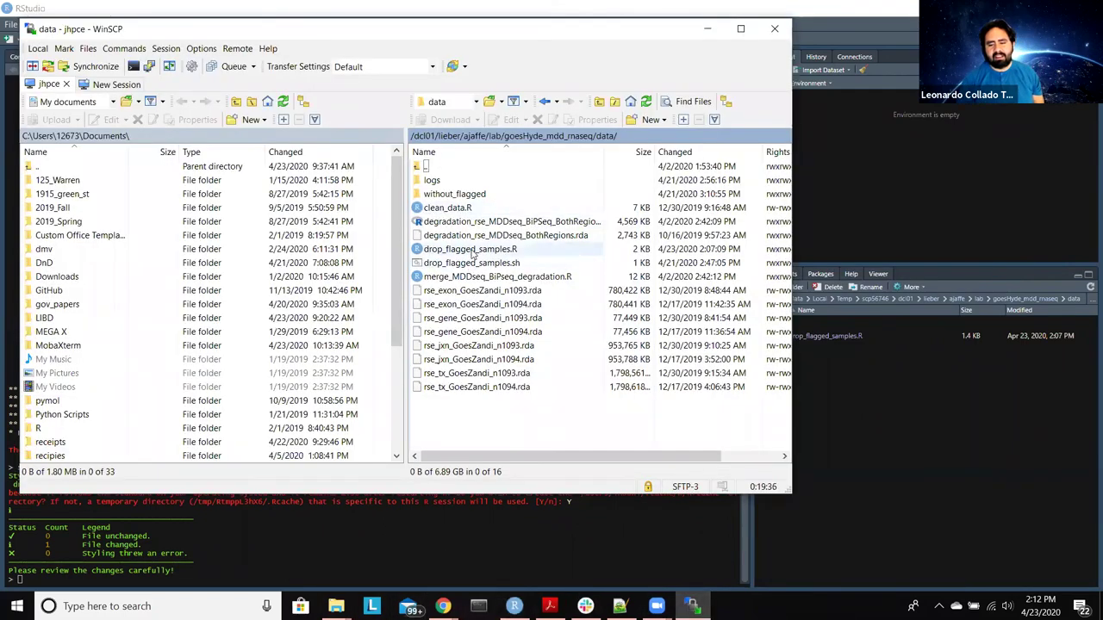
right_click(473, 251)
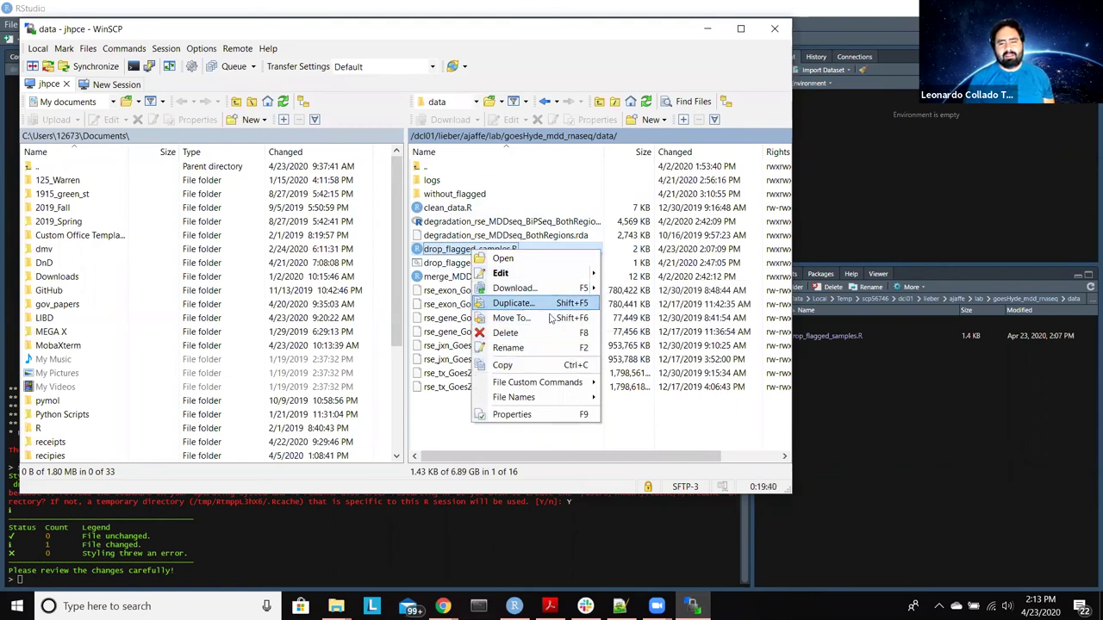
mouse_move(590, 274)
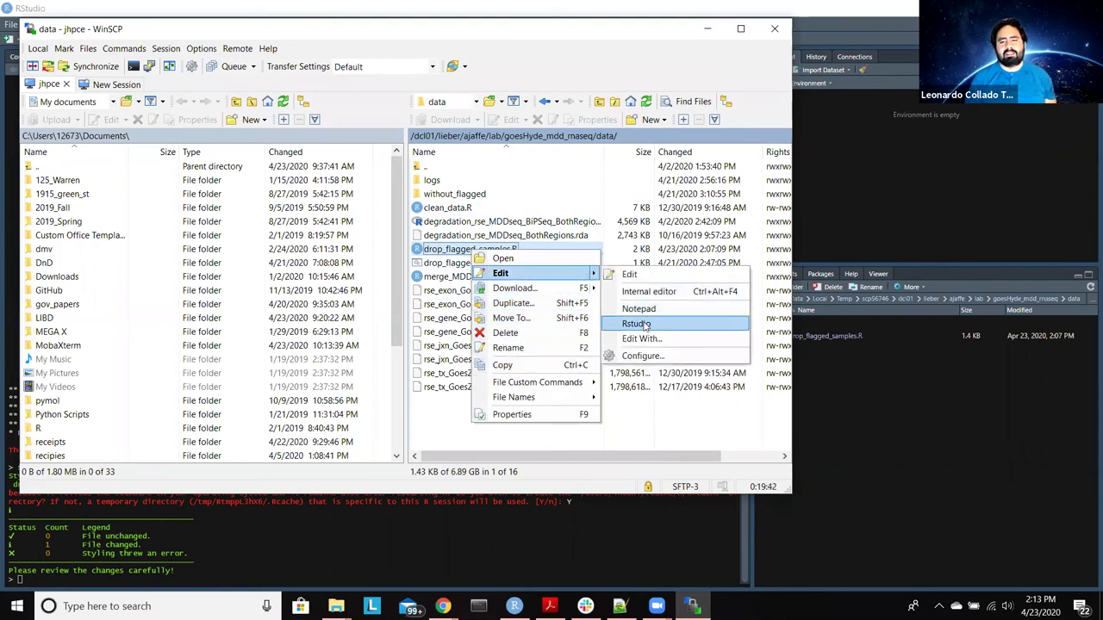
left_click(647, 322)
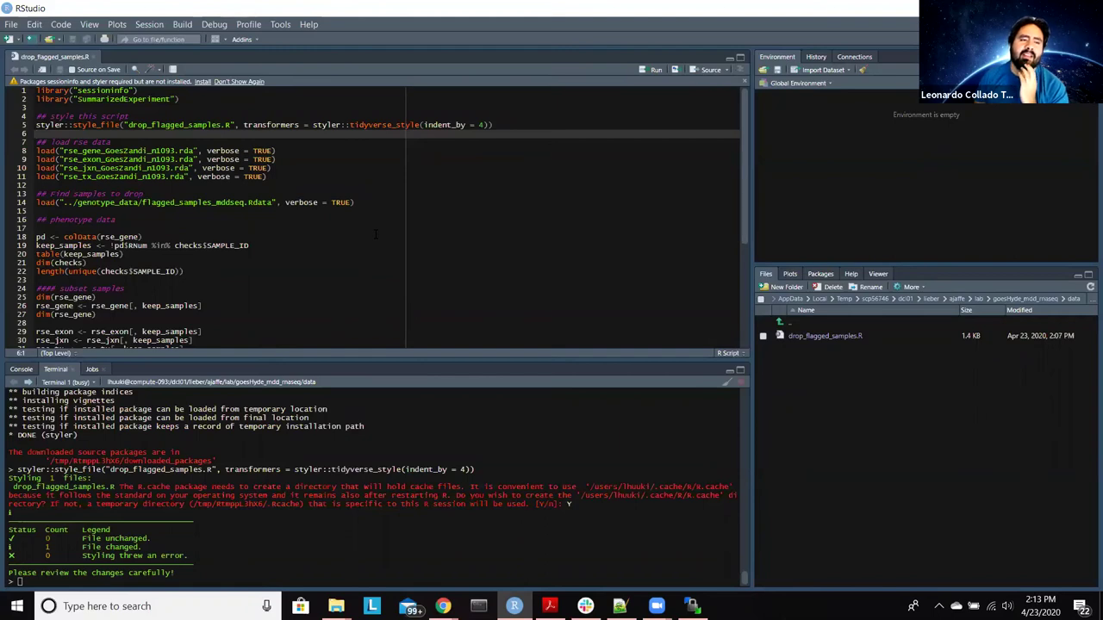
Step: Comment out line 5's styler call with a single # and save drop_flagged_samples.R
left_click(36, 124)
key("ctrl+shift+c")
type("#")
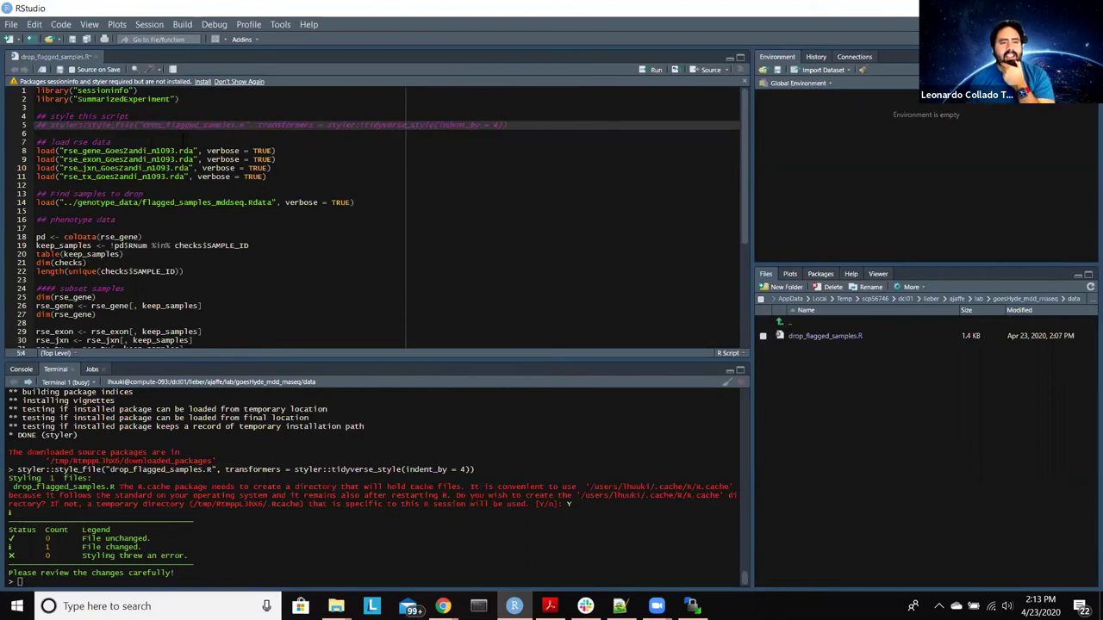
left_click(418, 245)
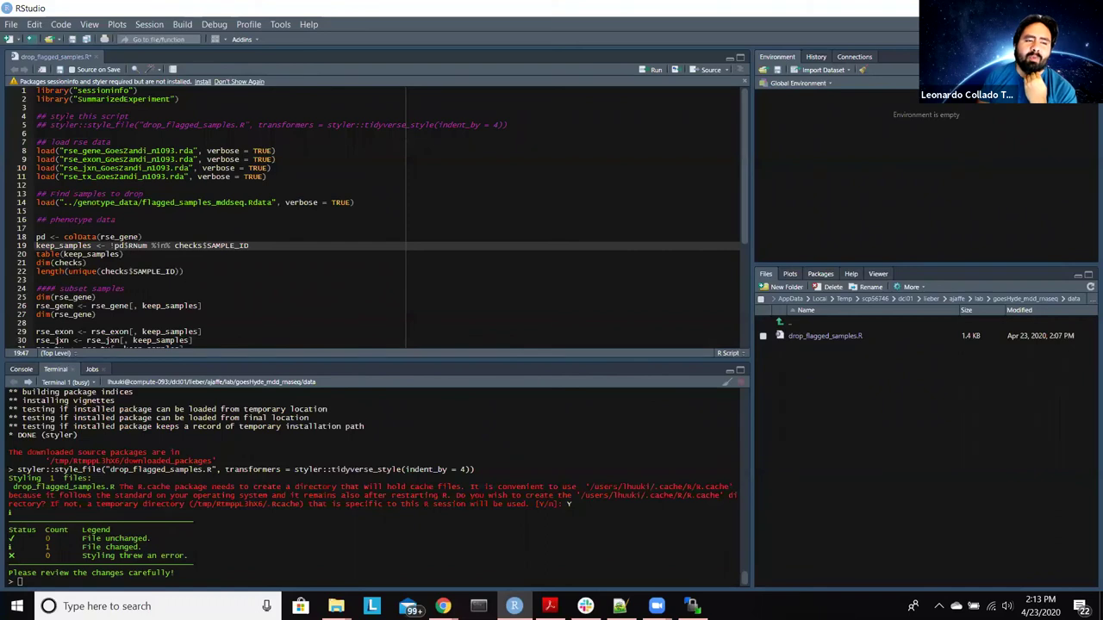
left_click(54, 125)
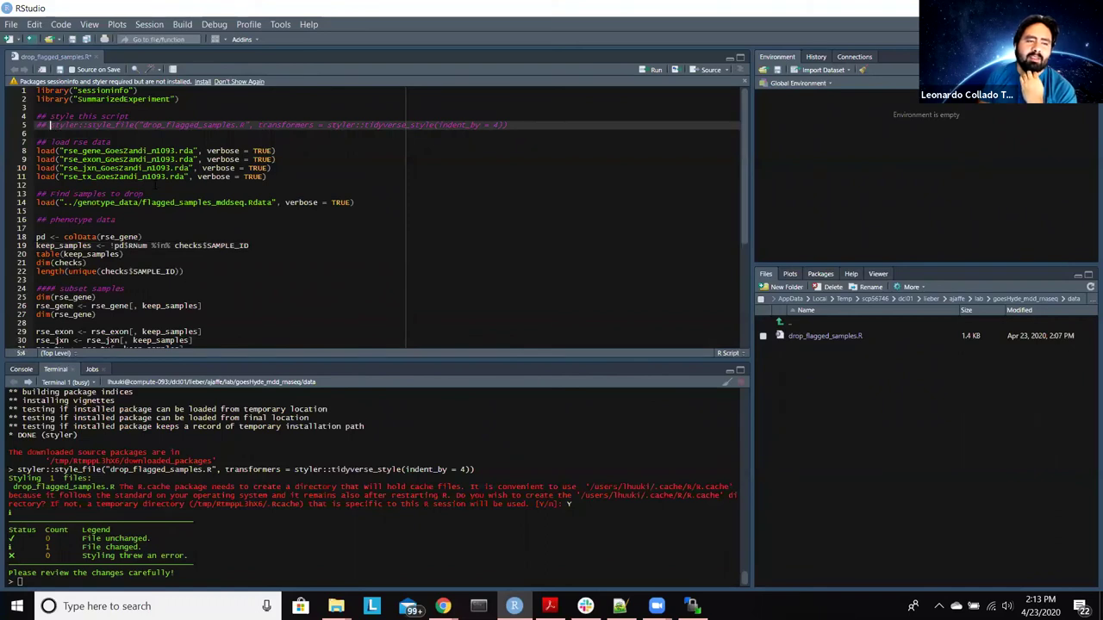
key("BackSpace")
key("BackSpace")
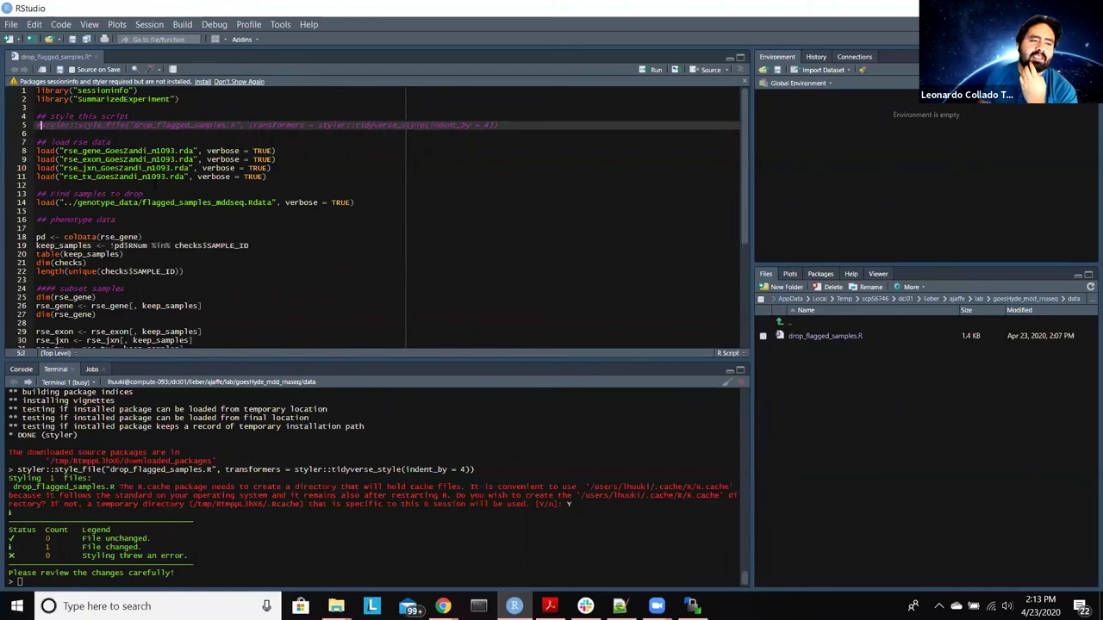
left_click(462, 143)
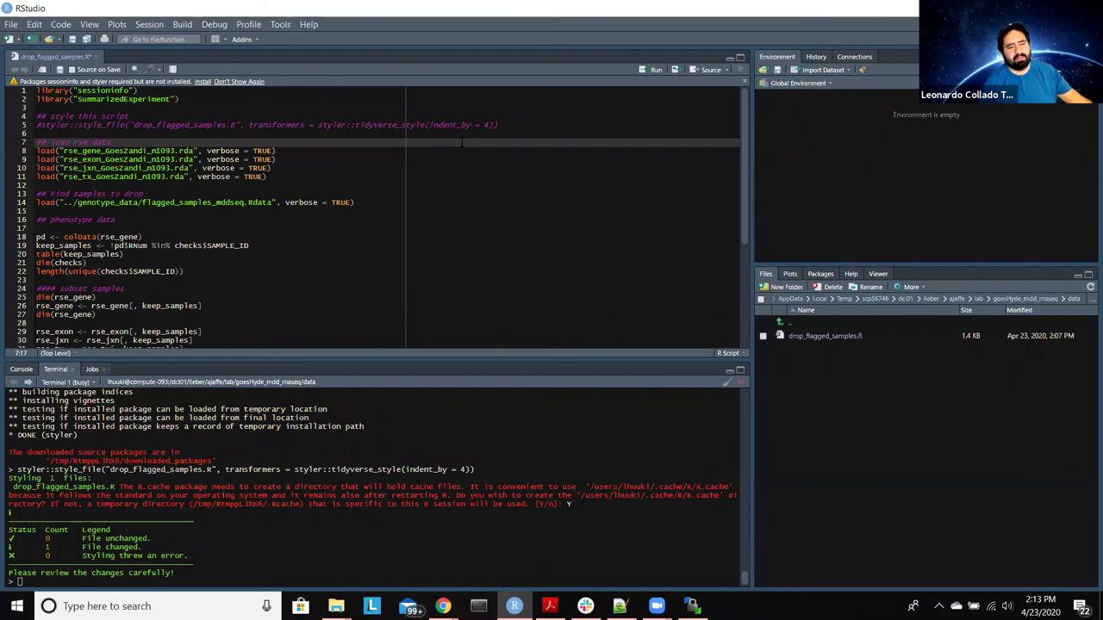
key("ctrl+s")
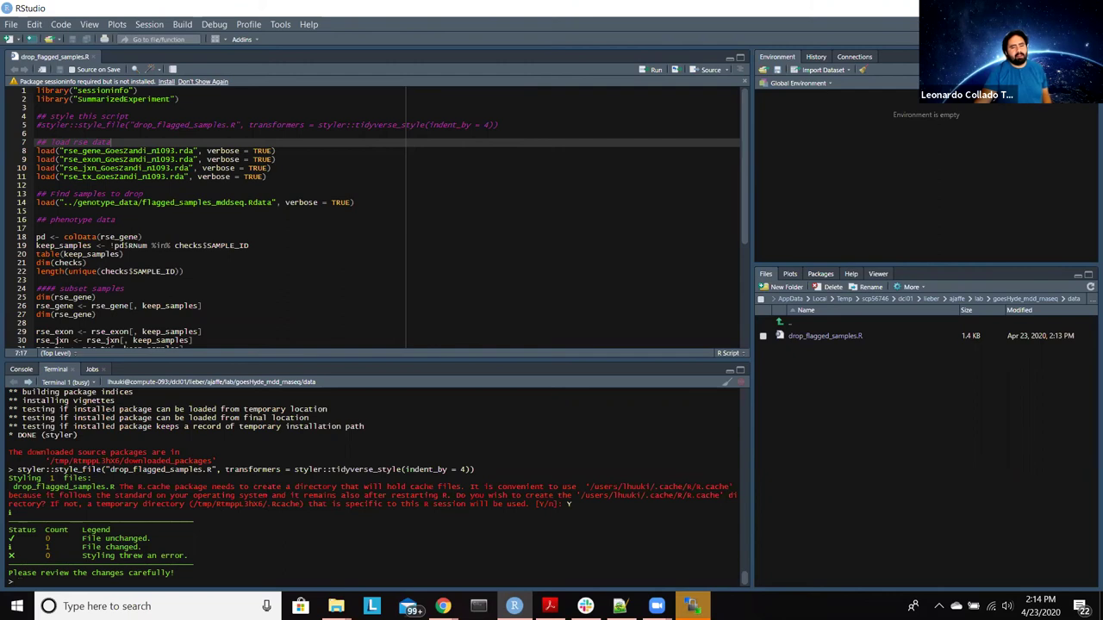
Step: Start a new terminal, ssh into the JHPCE cluster, and request a qrsh compute-node session
left_click(74, 383)
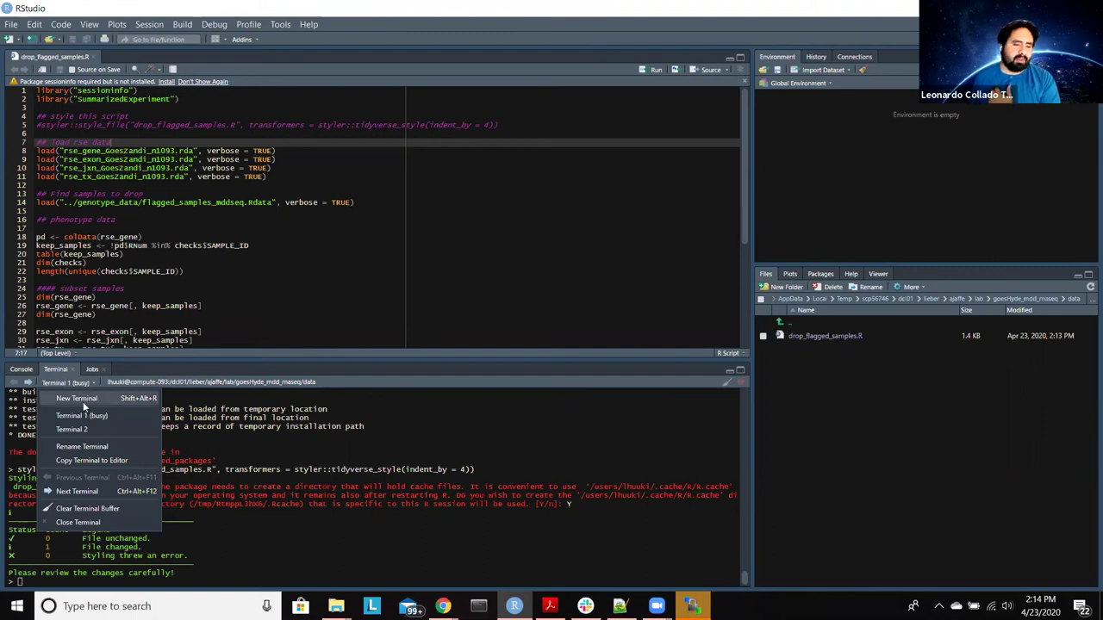
left_click(83, 399)
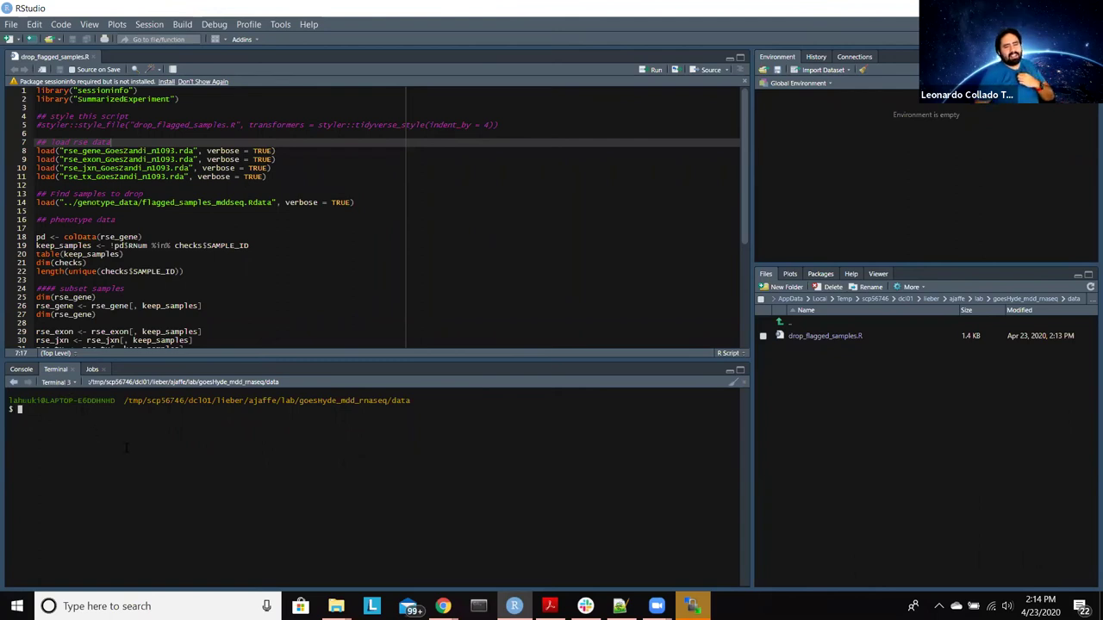
type("ssh")
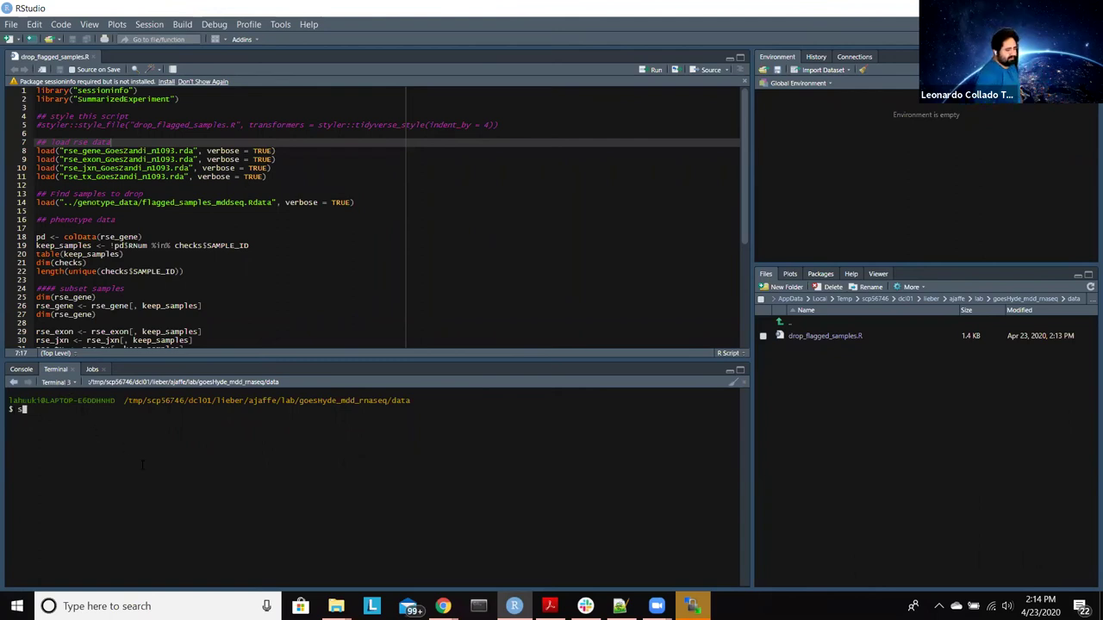
type(" j")
key("Return")
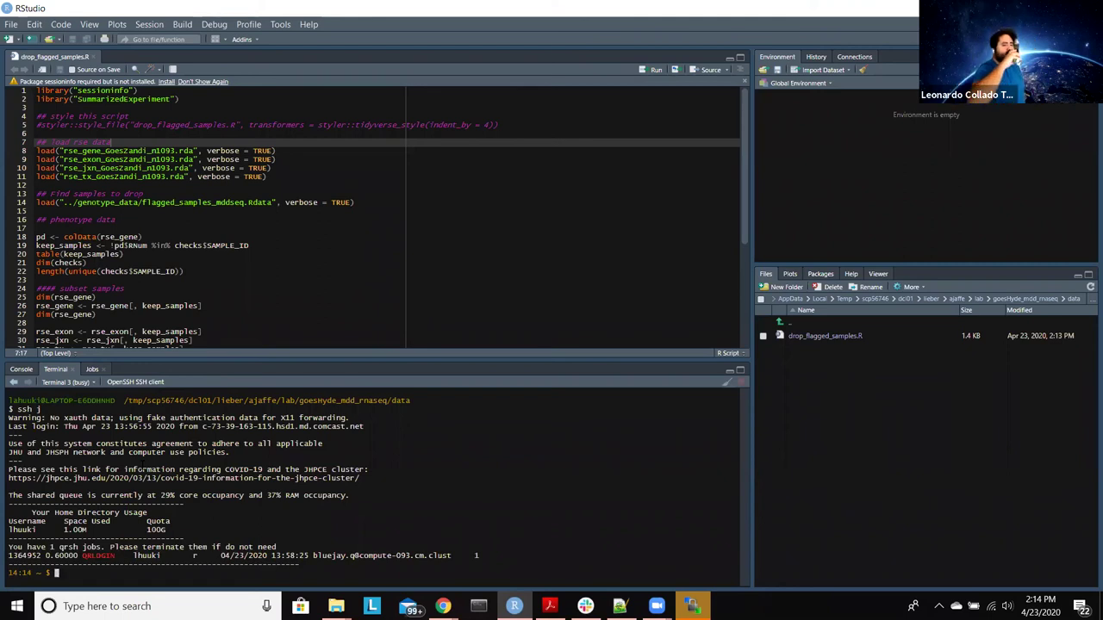
type("qrsh")
key("Return")
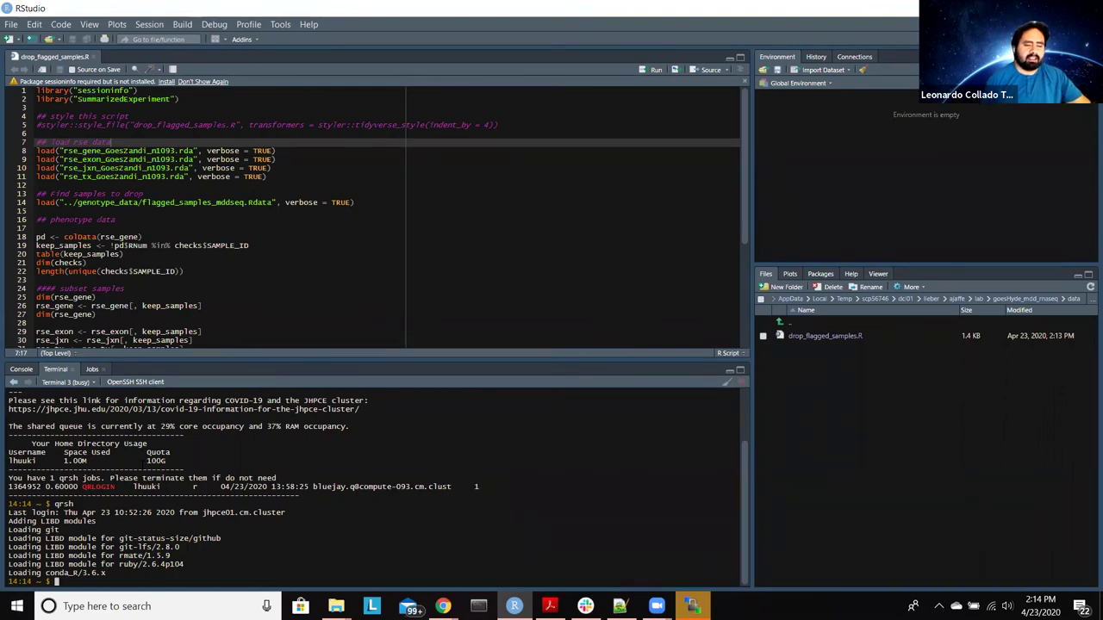
Step: Jump to the lab directory and cd into goesHyde_mdd_rnaseq/data
type("ls")
type("bold")
key("Return")
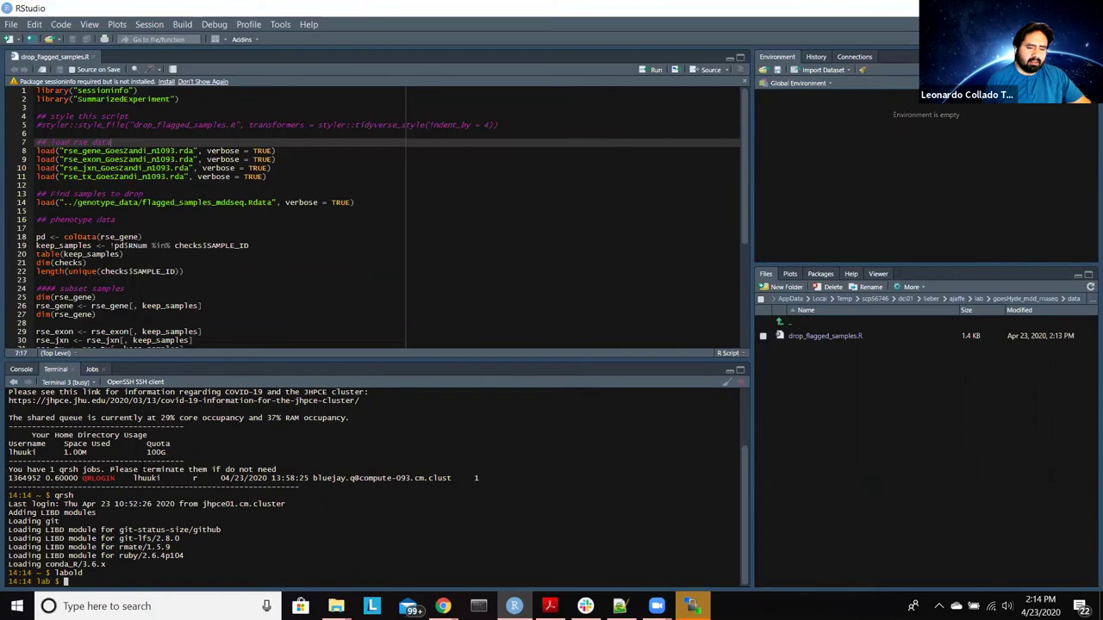
type("cd goe")
key("Tab")
type("da")
key("Tab")
key("Return")
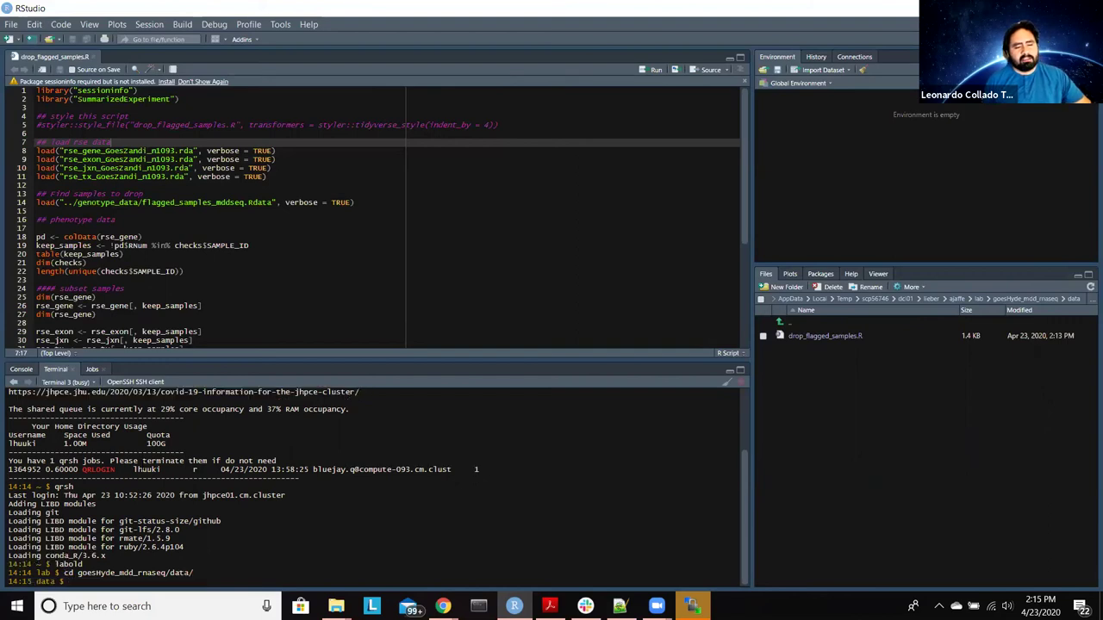
Step: Run git status, then type git diff drop_flagged_samples.R at the prompt
type("git ")
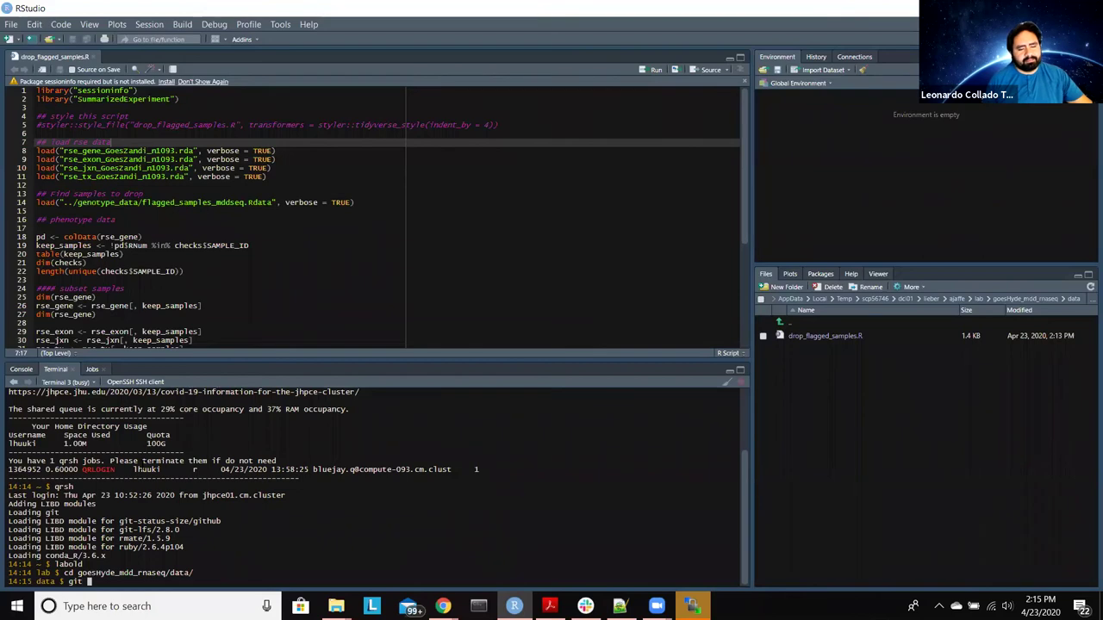
type("status")
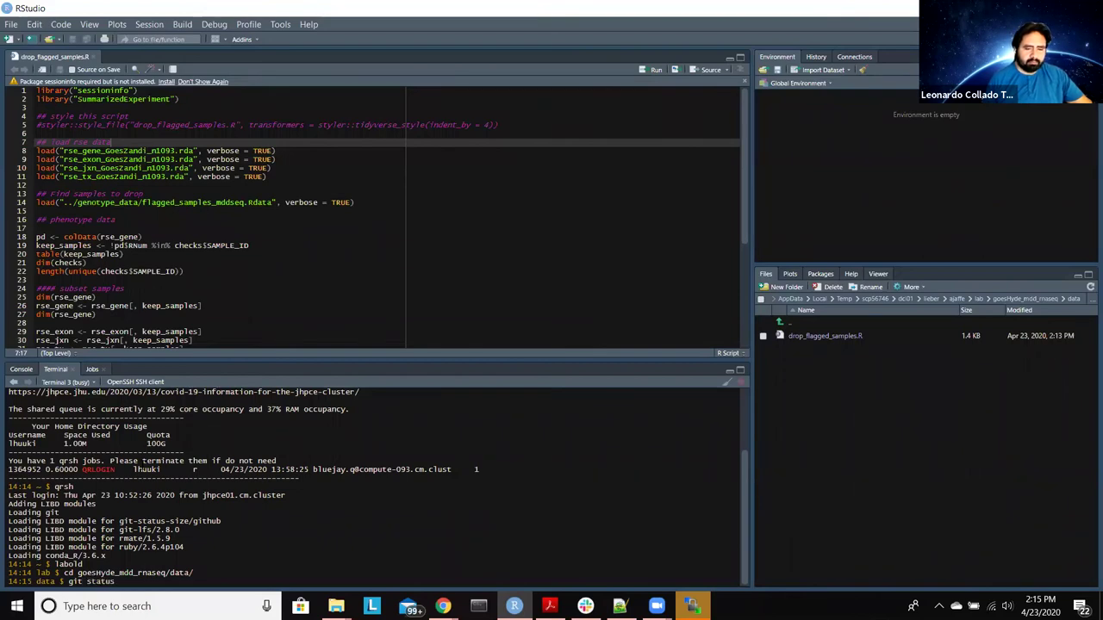
key("Return")
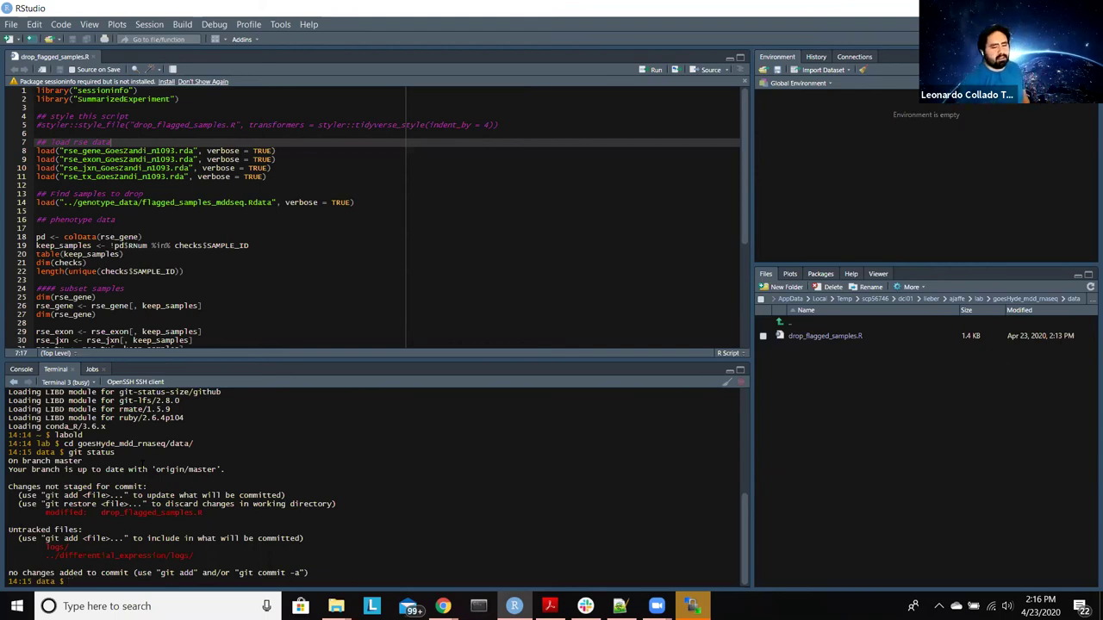
type("git diff")
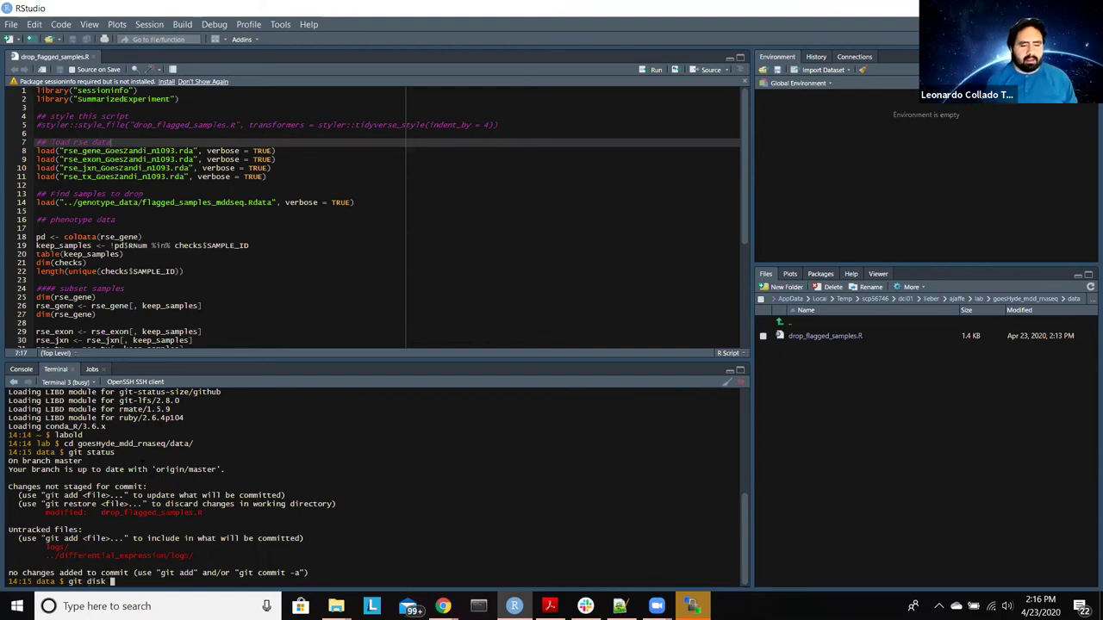
key("BackSpace")
key("BackSpace")
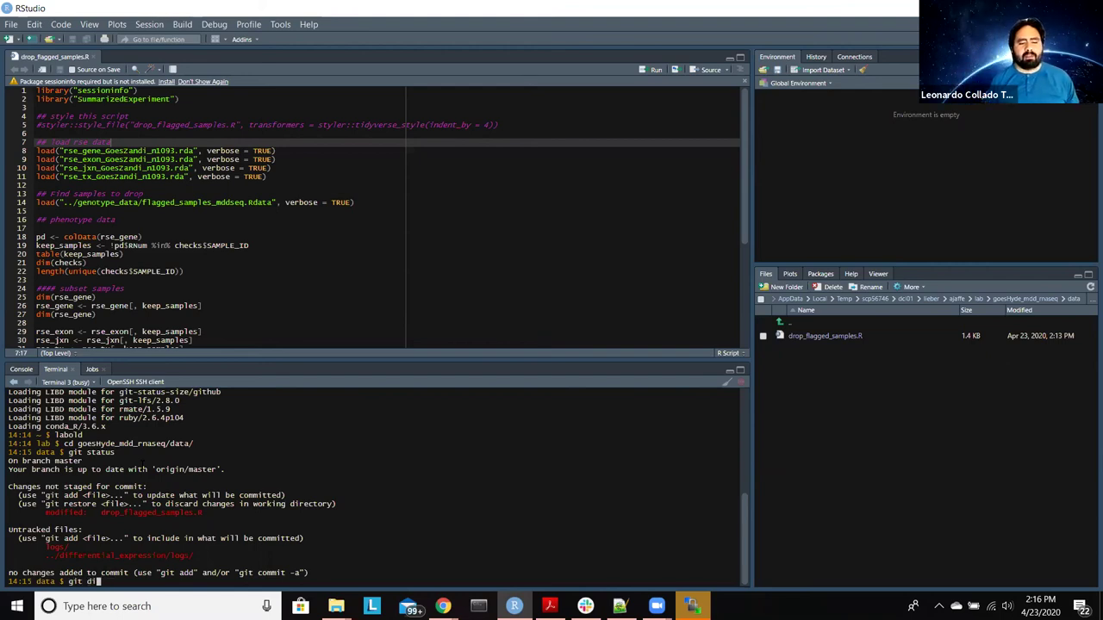
type("ff")
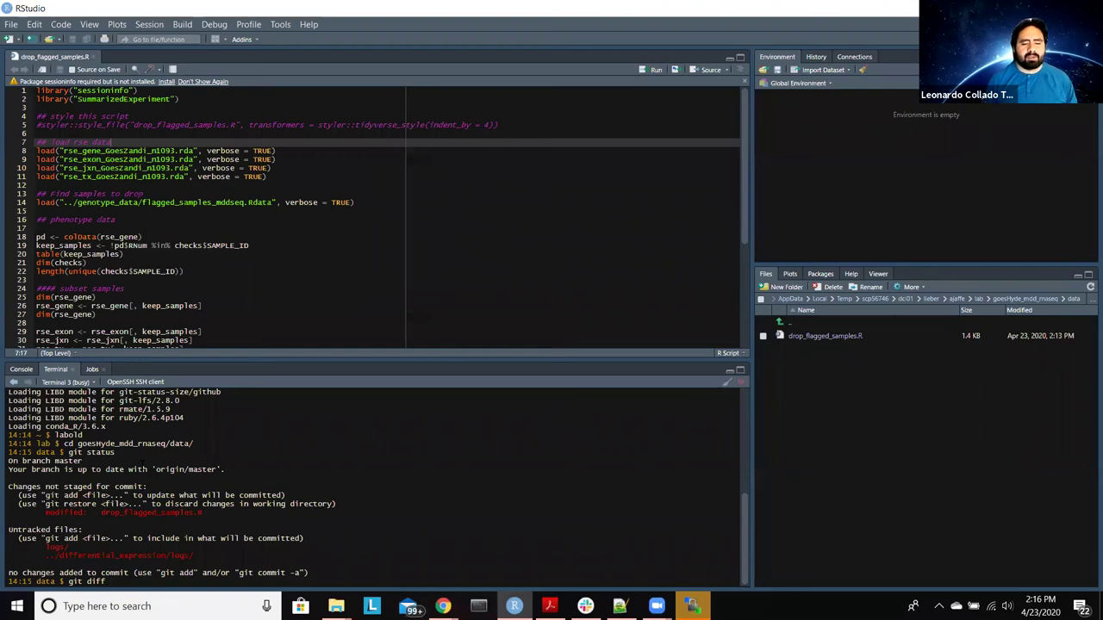
type(" drop_un")
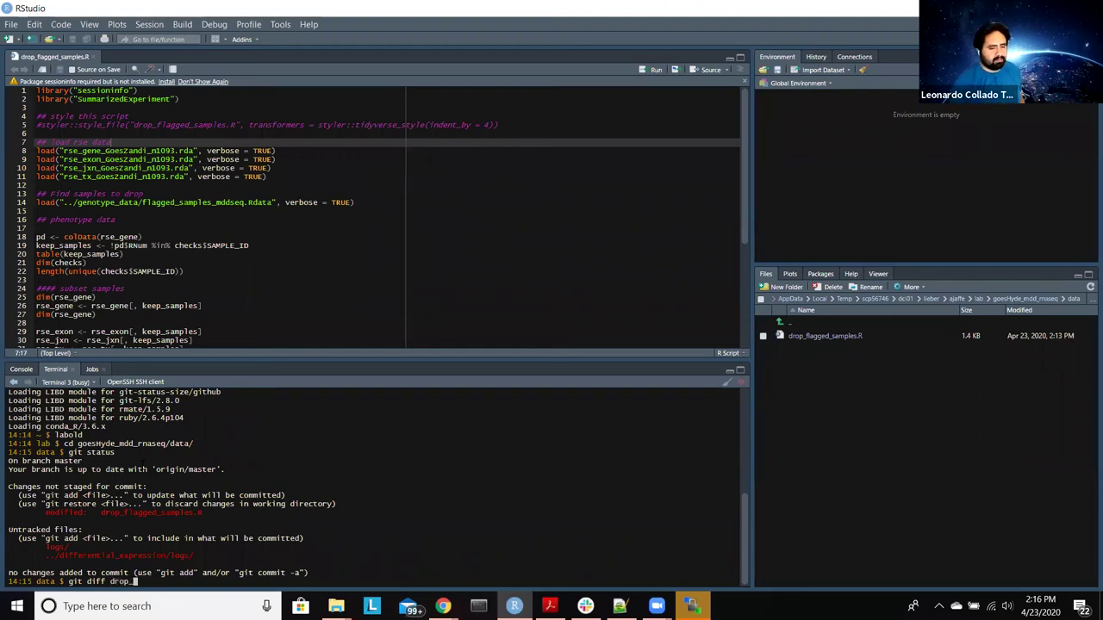
key("BackSpace")
key("BackSpace")
type("flagged_")
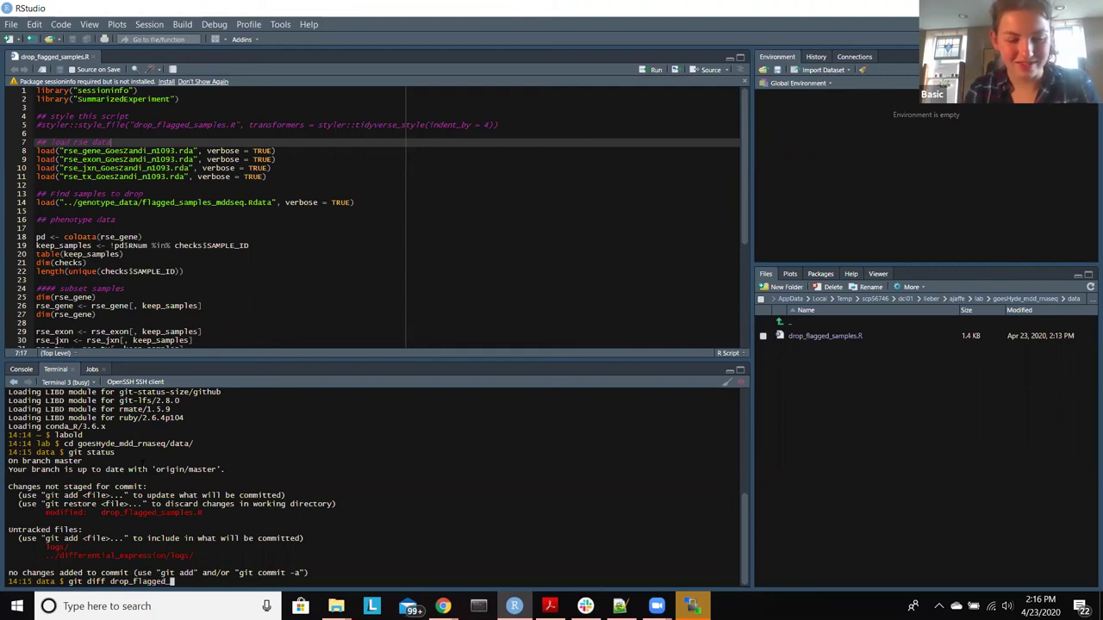
type("samples.R")
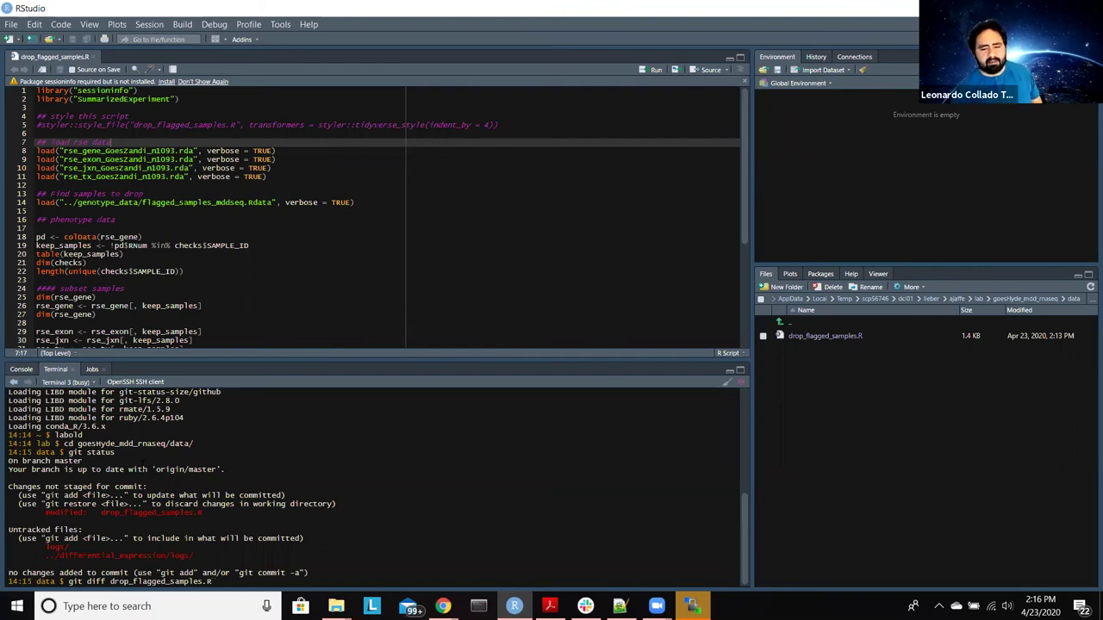
Step: Page through the git diff of drop_flagged_samples.R showing styler's reformatting, then return to the shell
key("Return")
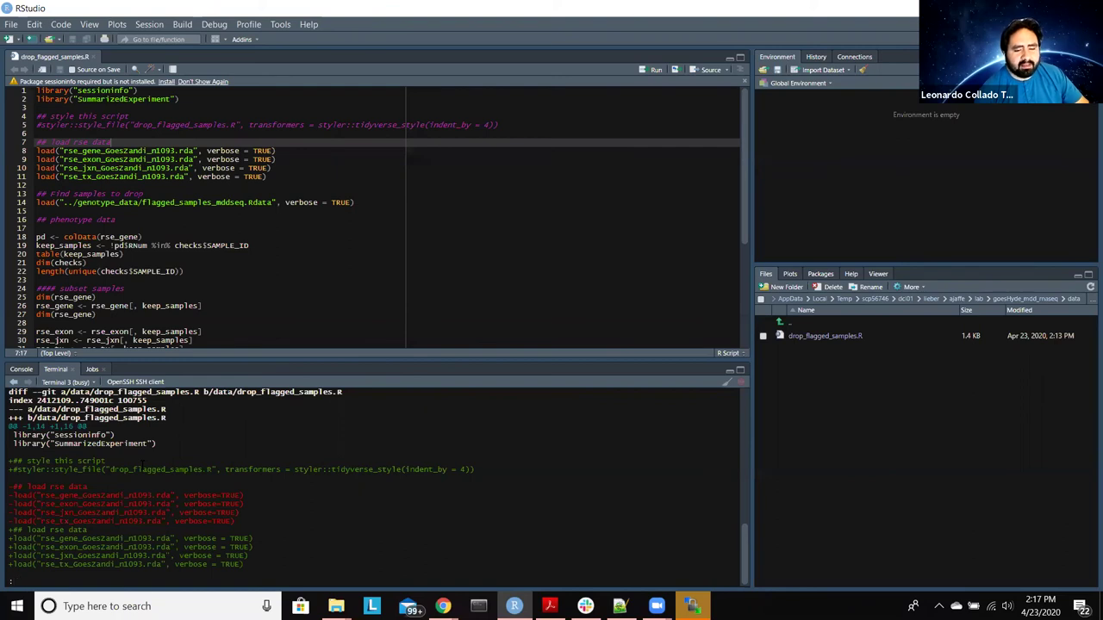
key("space")
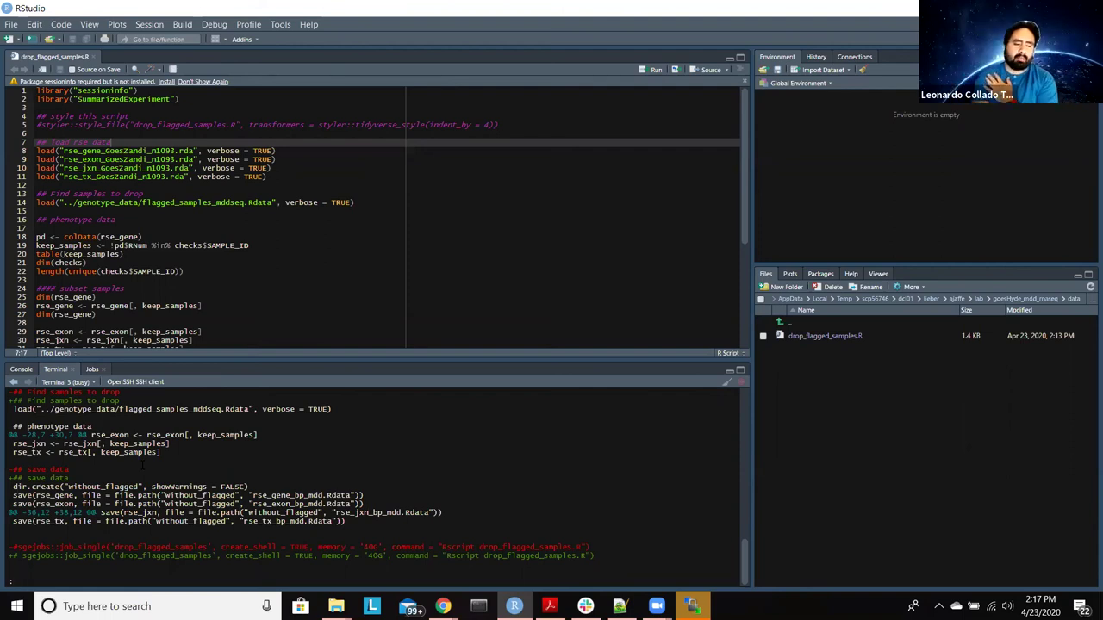
key("q")
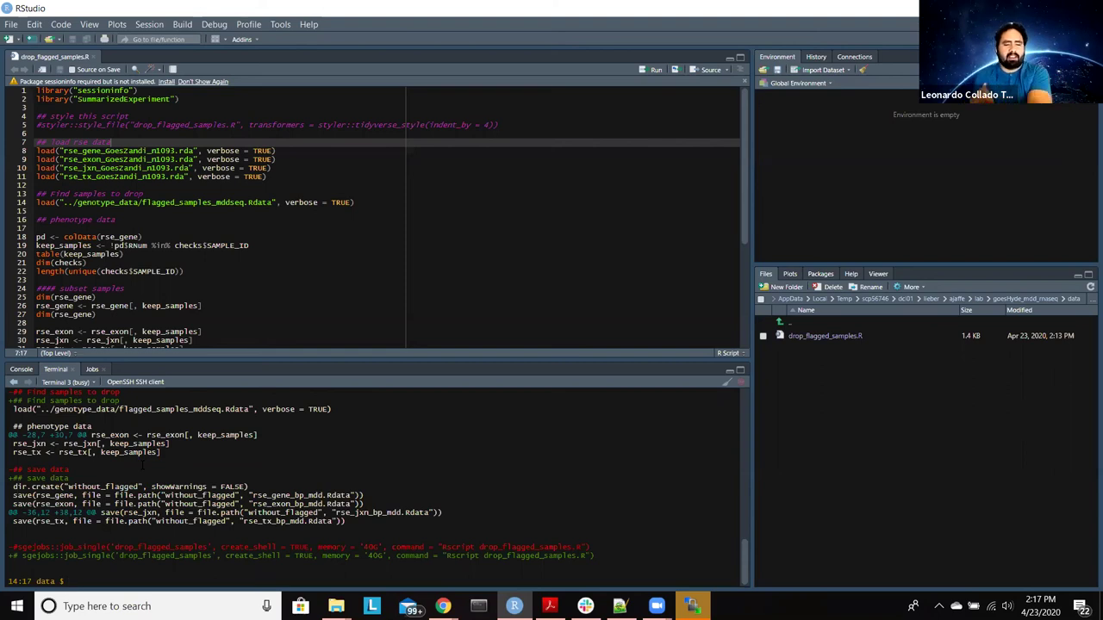
Step: Check git status, then stage drop_flagged_samples.R with git add
type("git ")
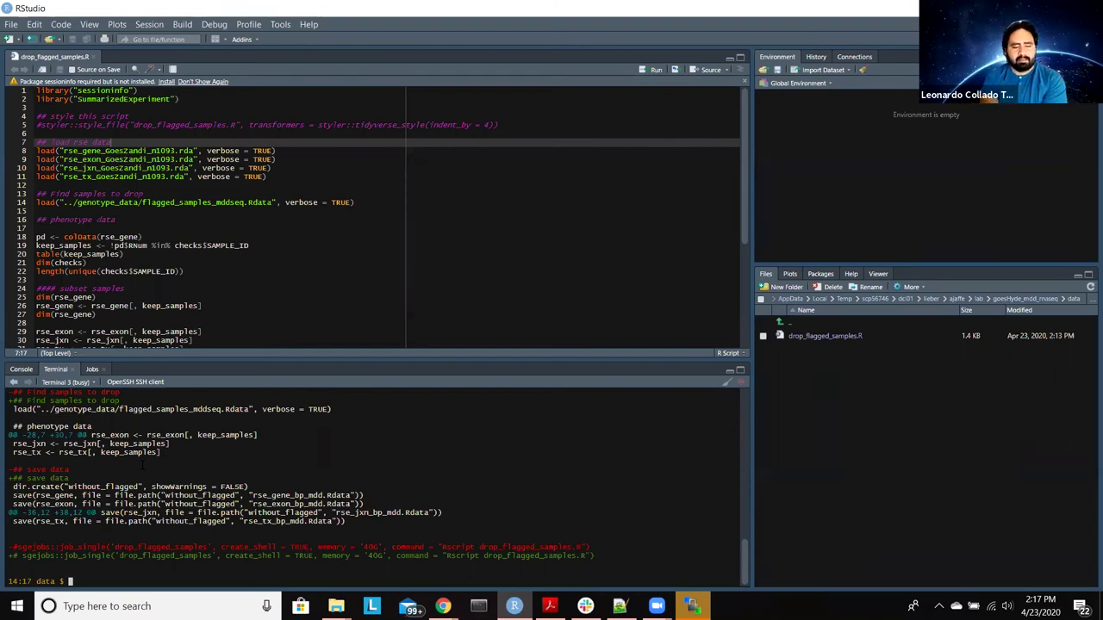
type("st")
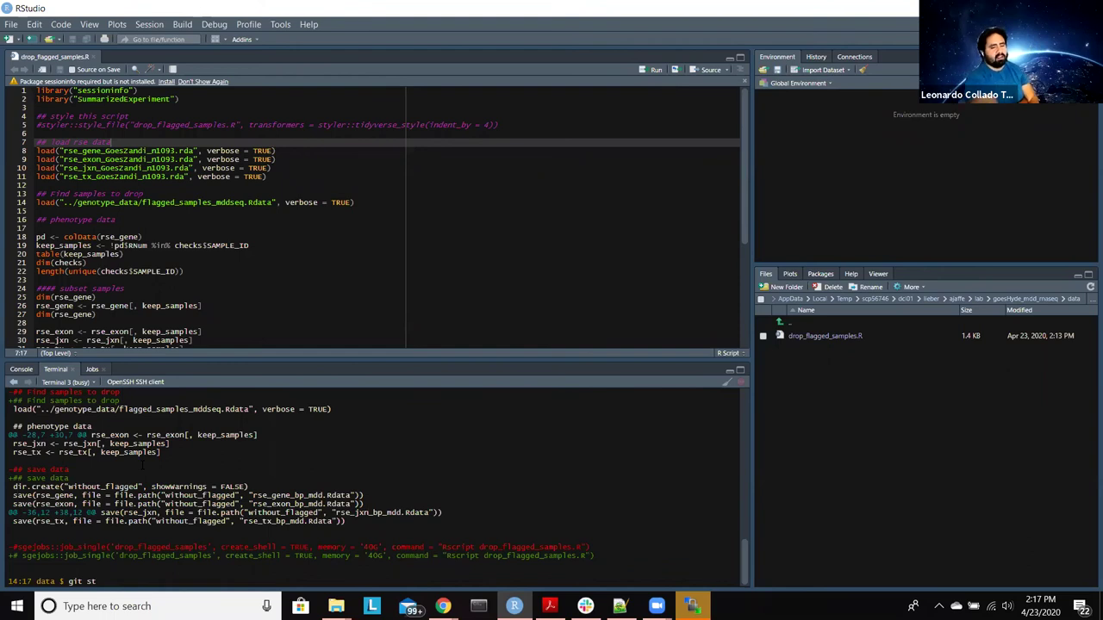
type("atus")
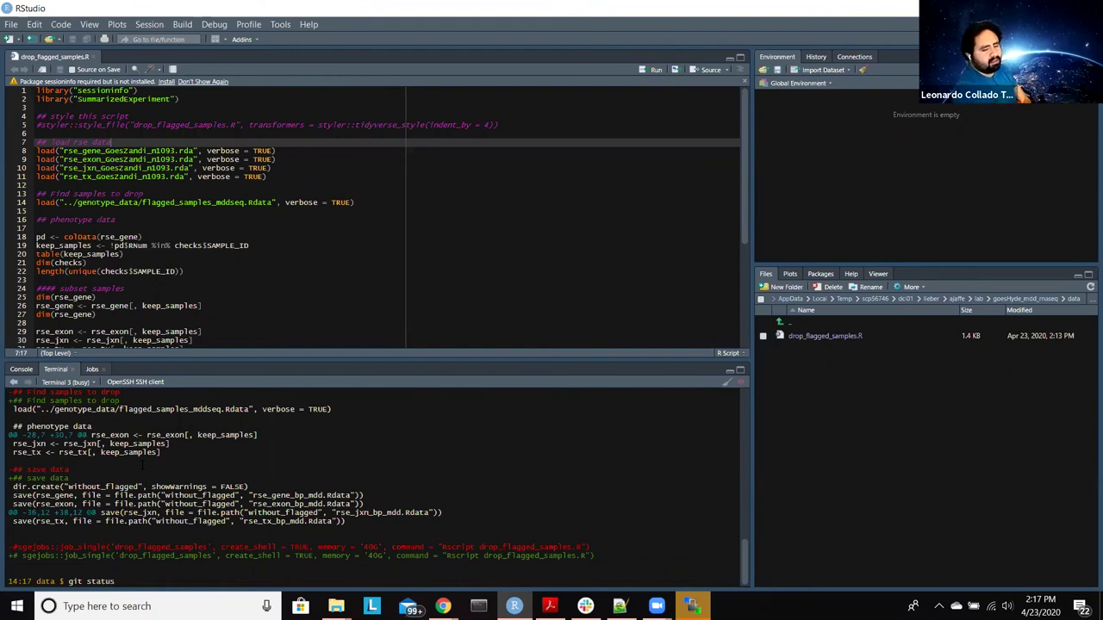
key("Return")
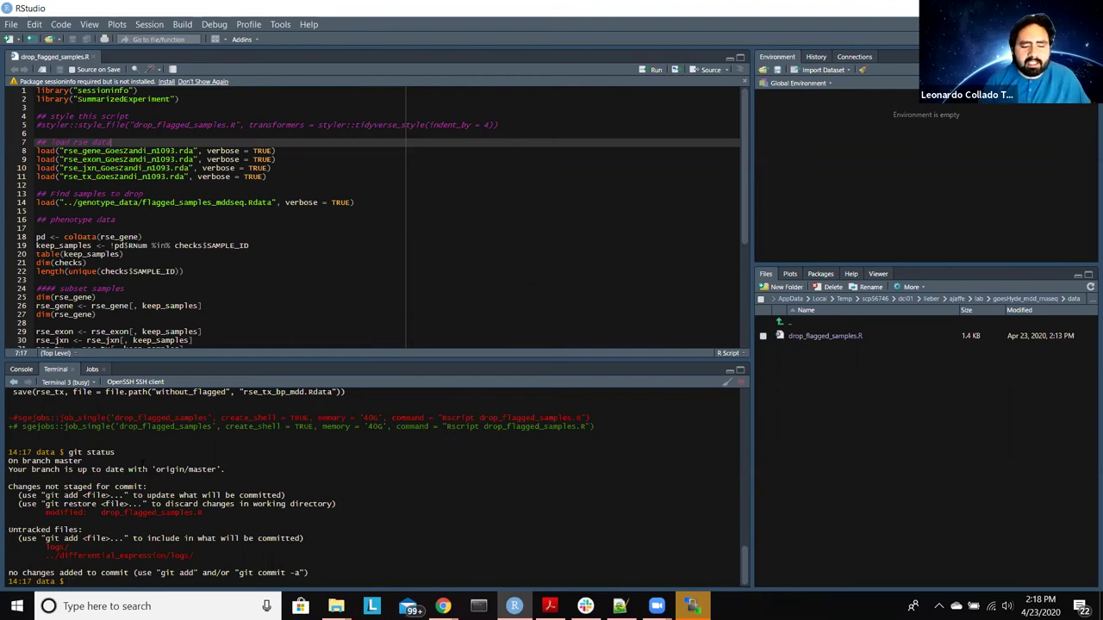
type("git add drop")
key("Tab")
type("R")
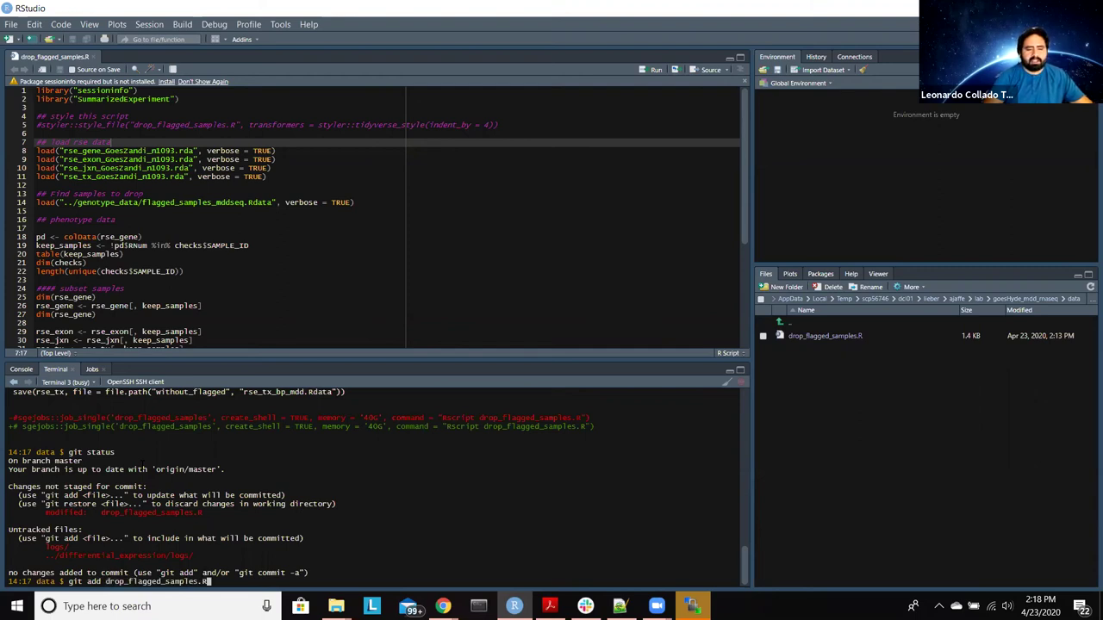
key("Return")
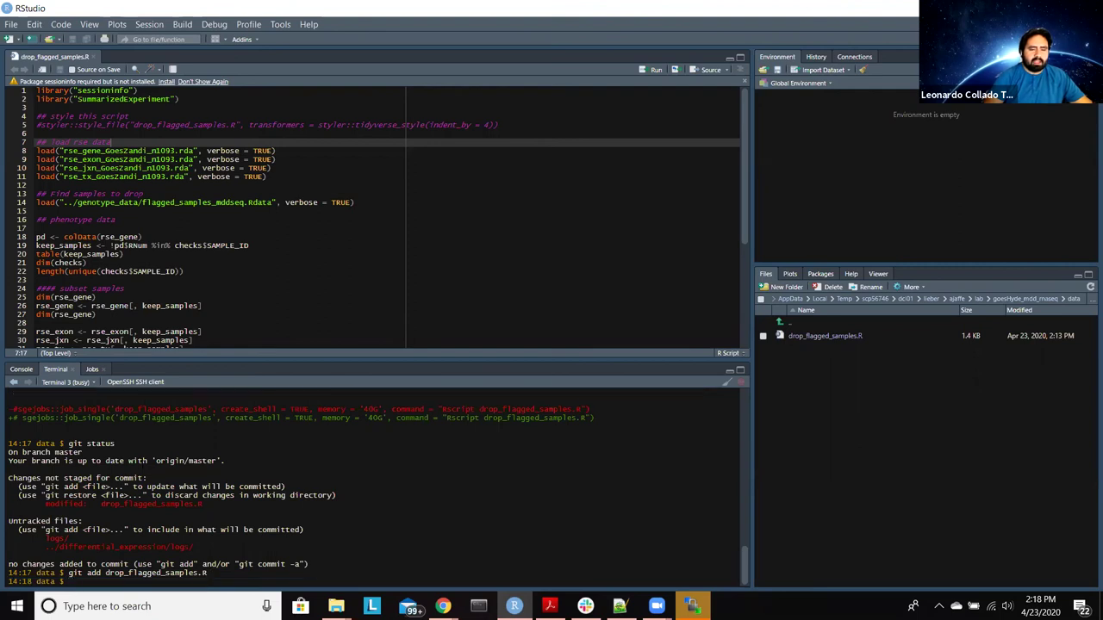
Step: Run git status again to confirm drop_flagged_samples.R is staged
type("git status")
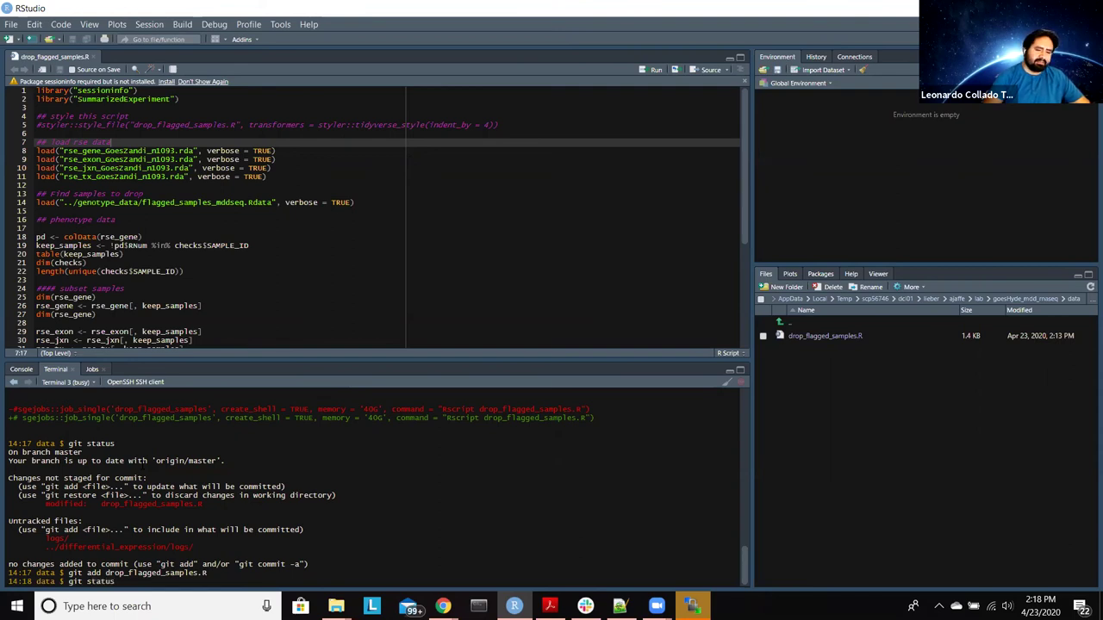
key("Return")
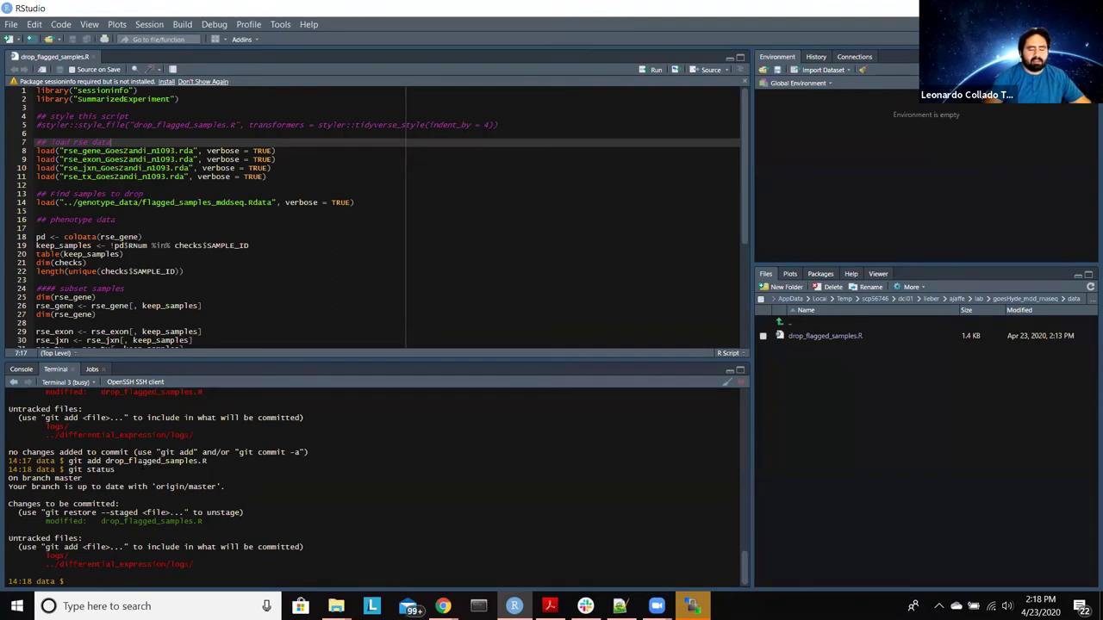
Step: Commit with message 'style drop flagged samples script', which fails with a .git/objects permission error
type("git commit")
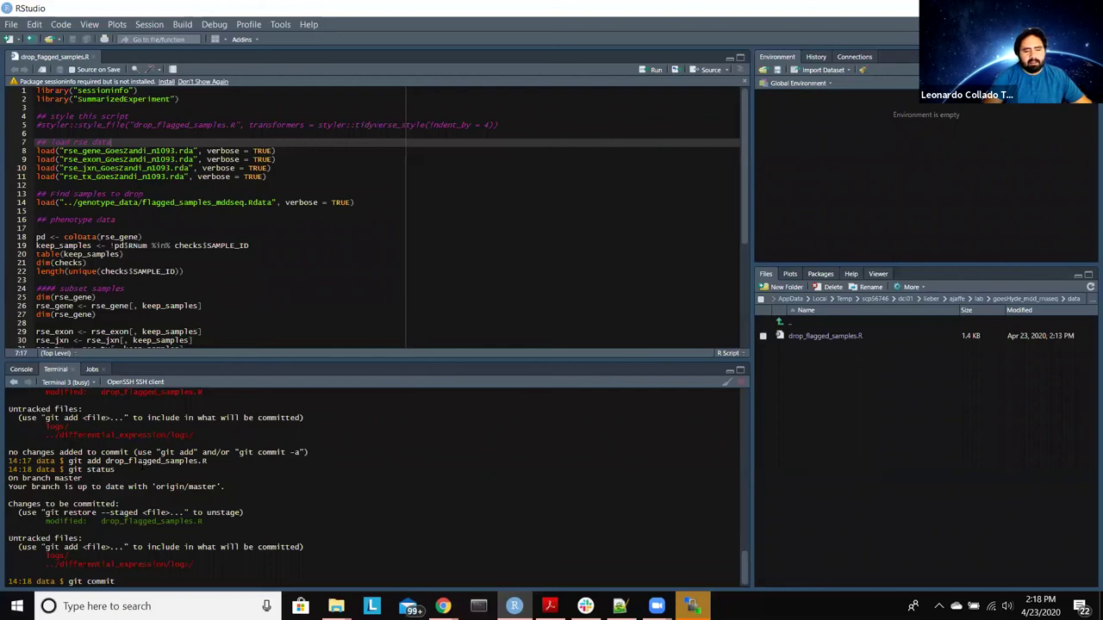
type(" -m")
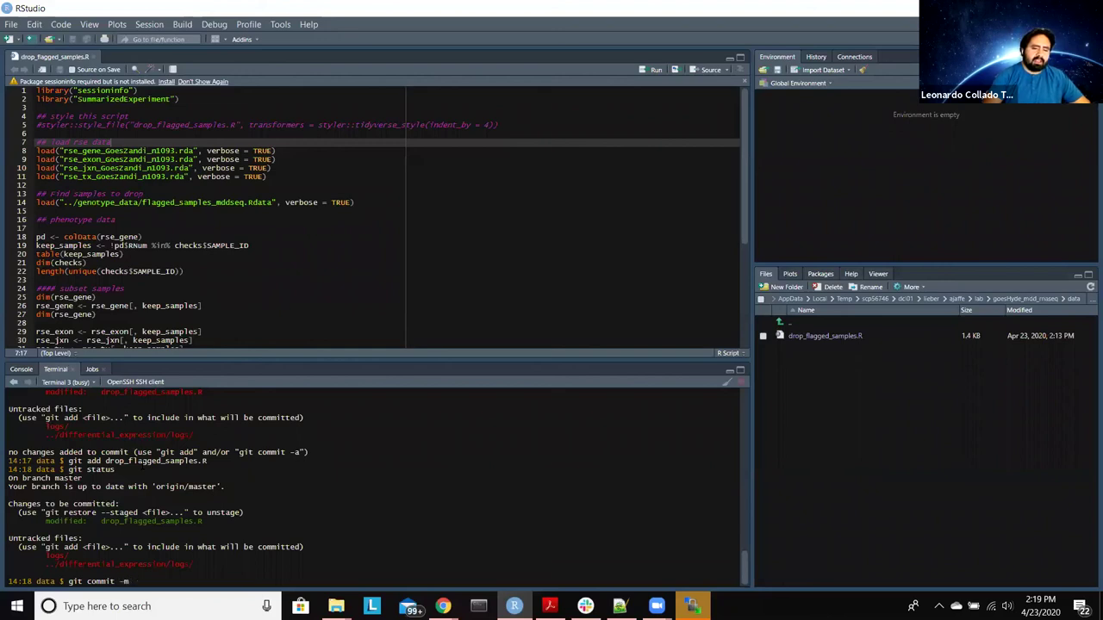
type(" \"")
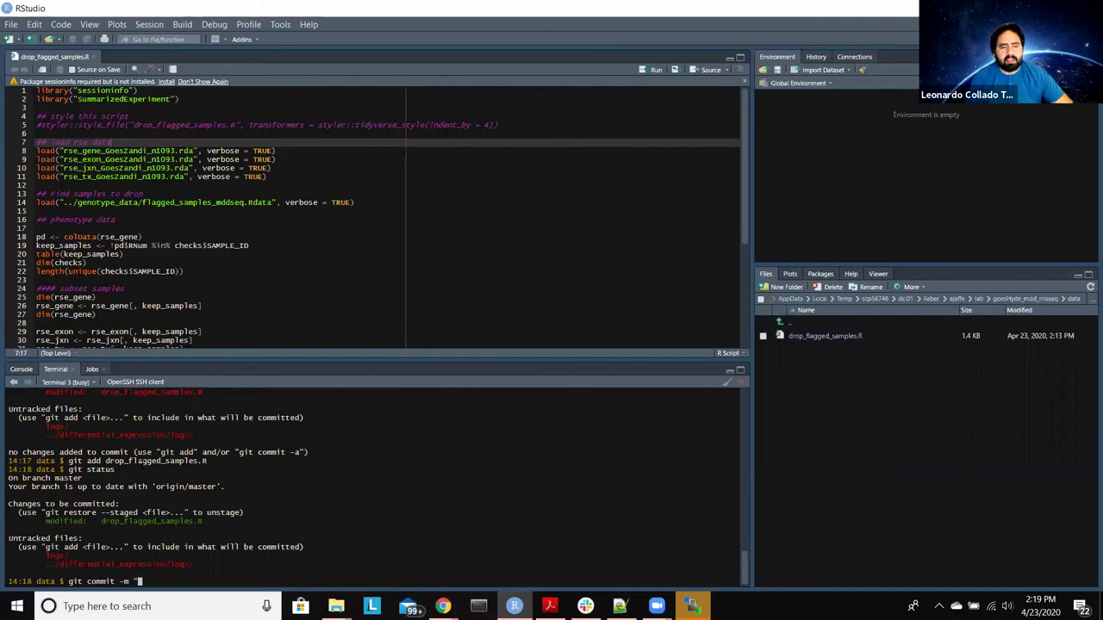
type("sty")
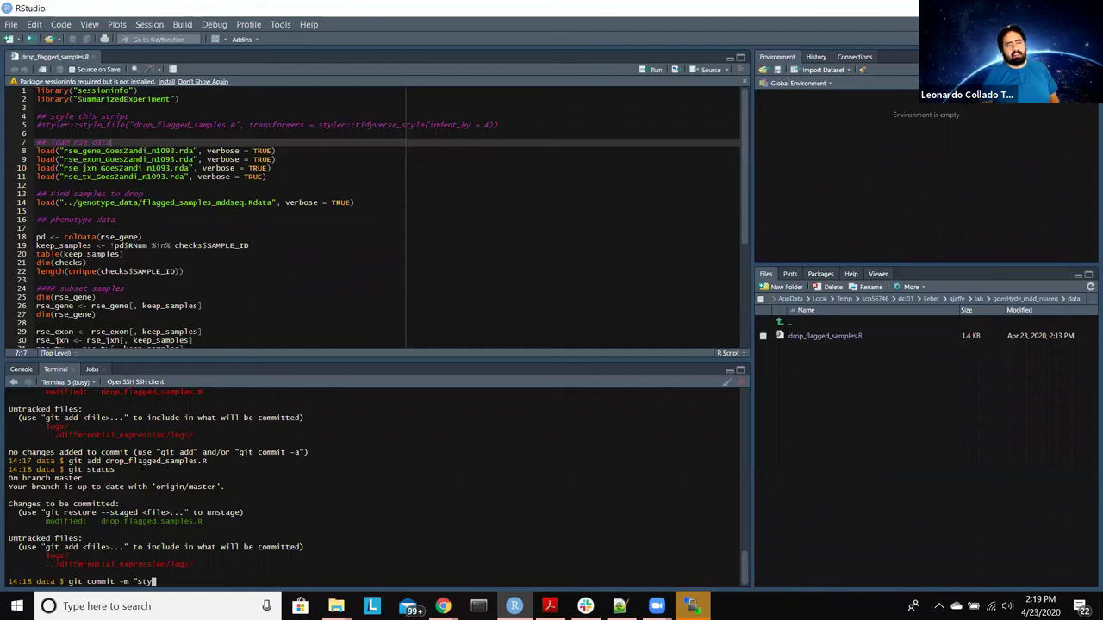
type("le ")
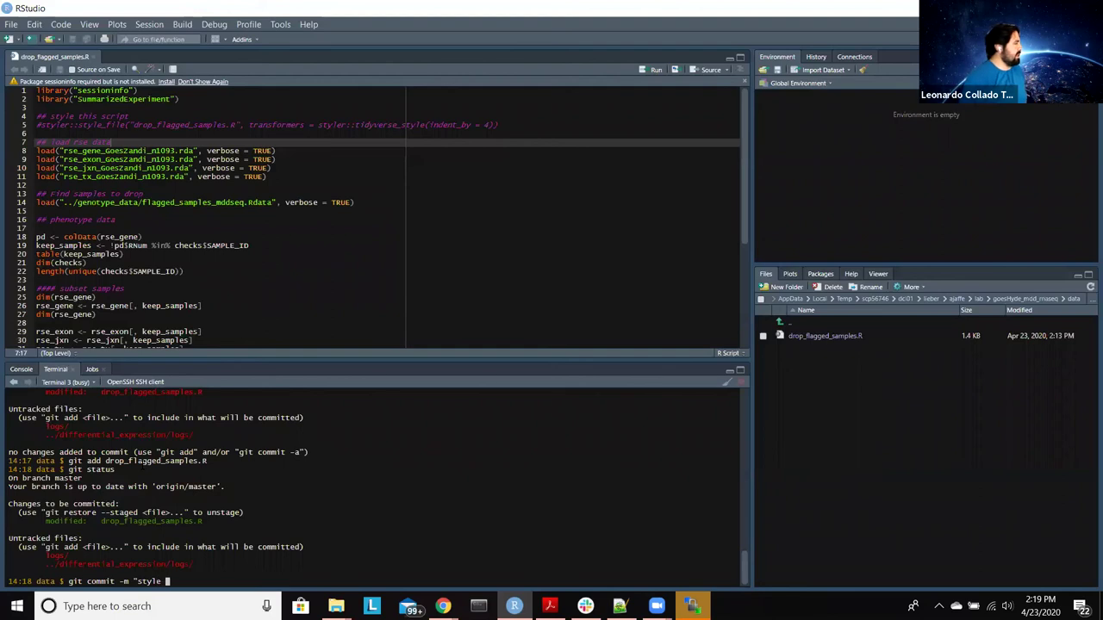
type("drop fla")
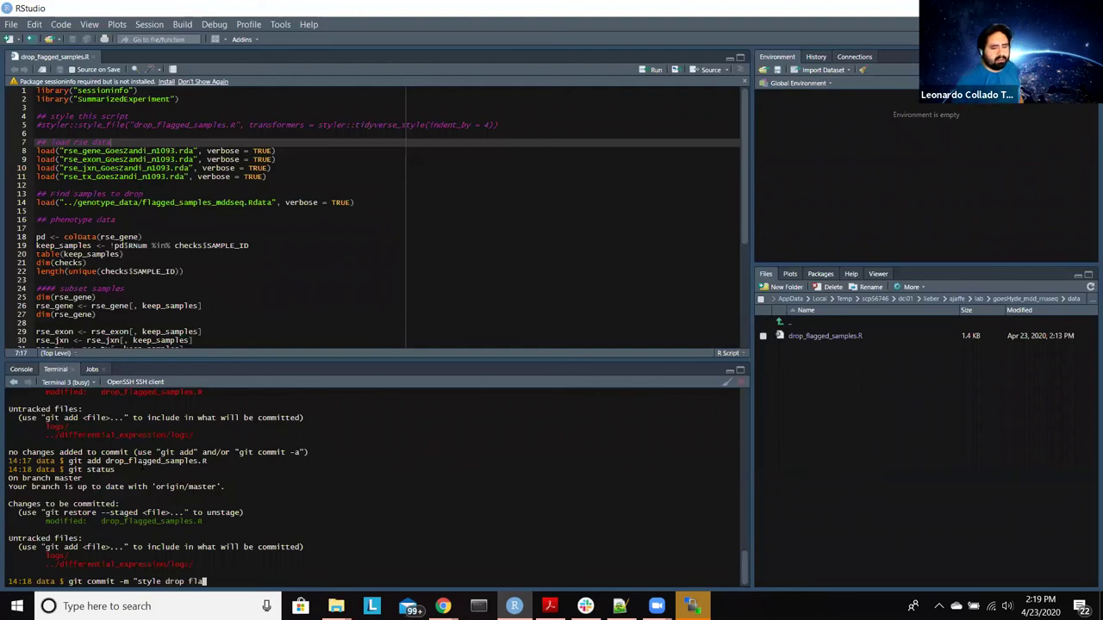
type("gged samp")
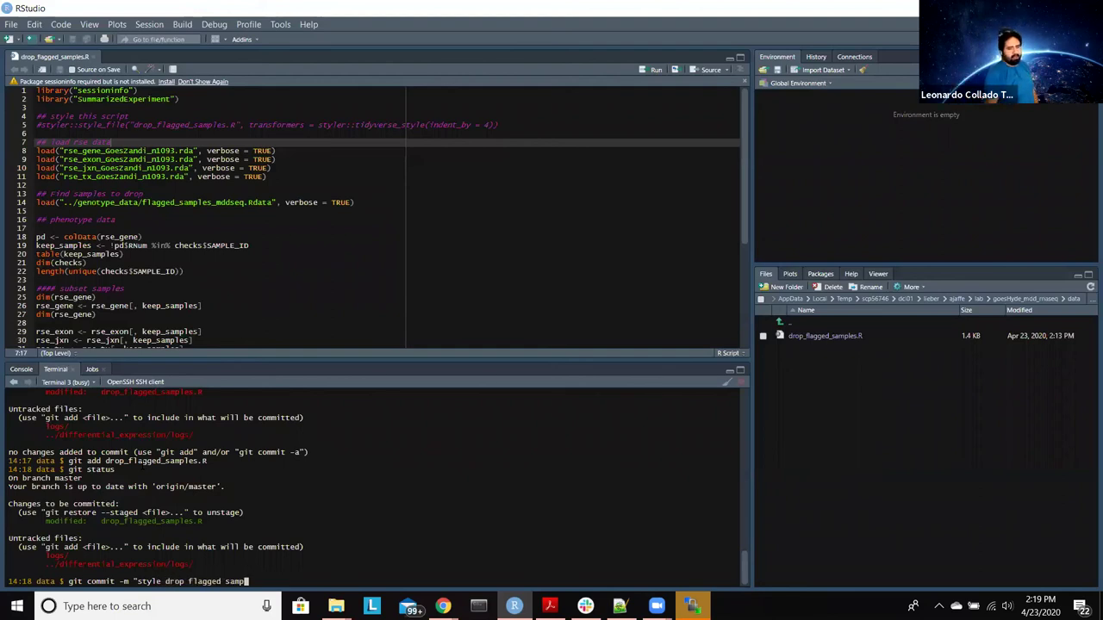
type("les script\"")
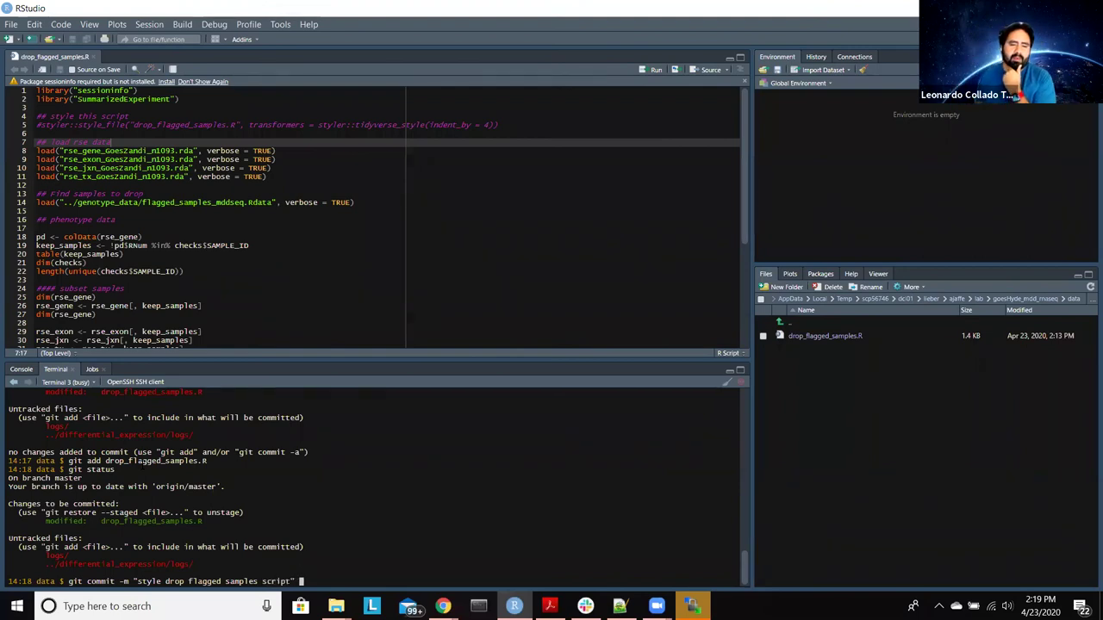
key("Return")
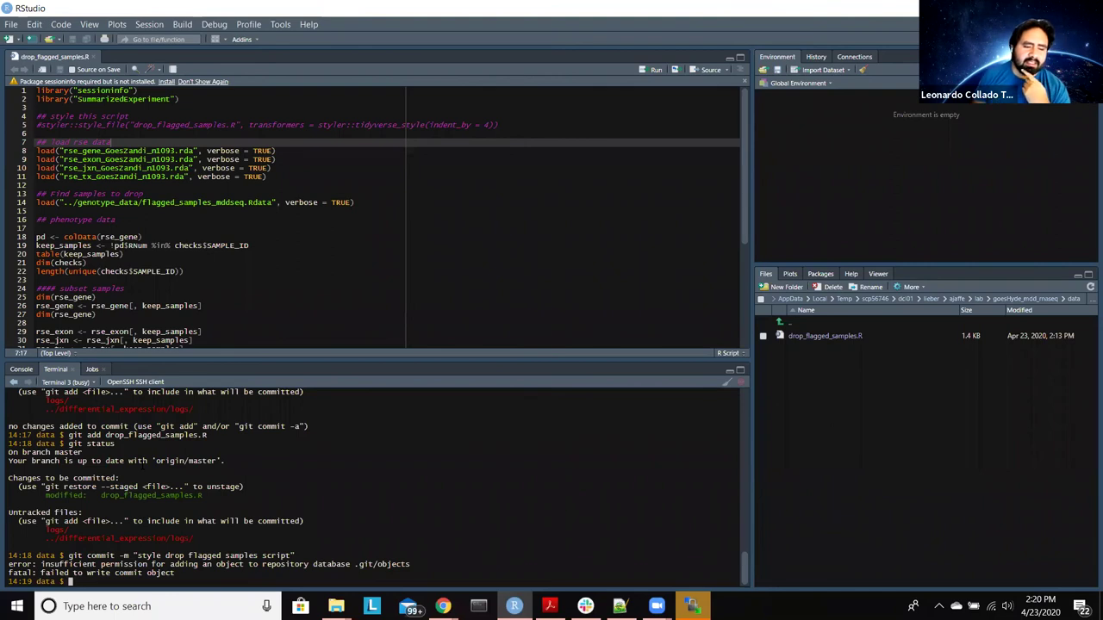
type("ls -lha")
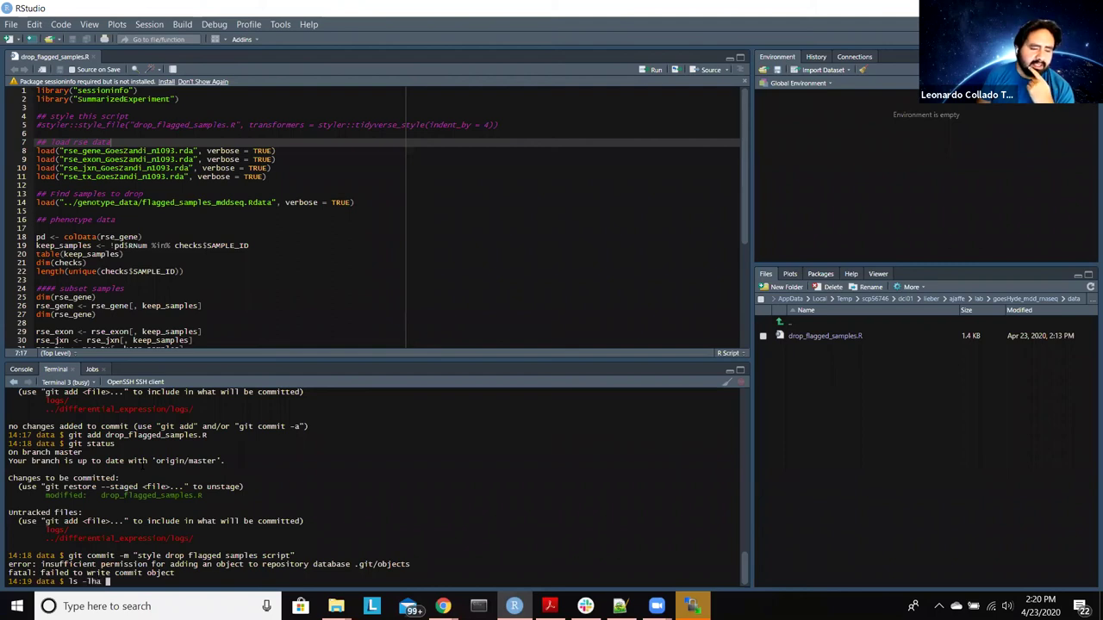
type(" ~")
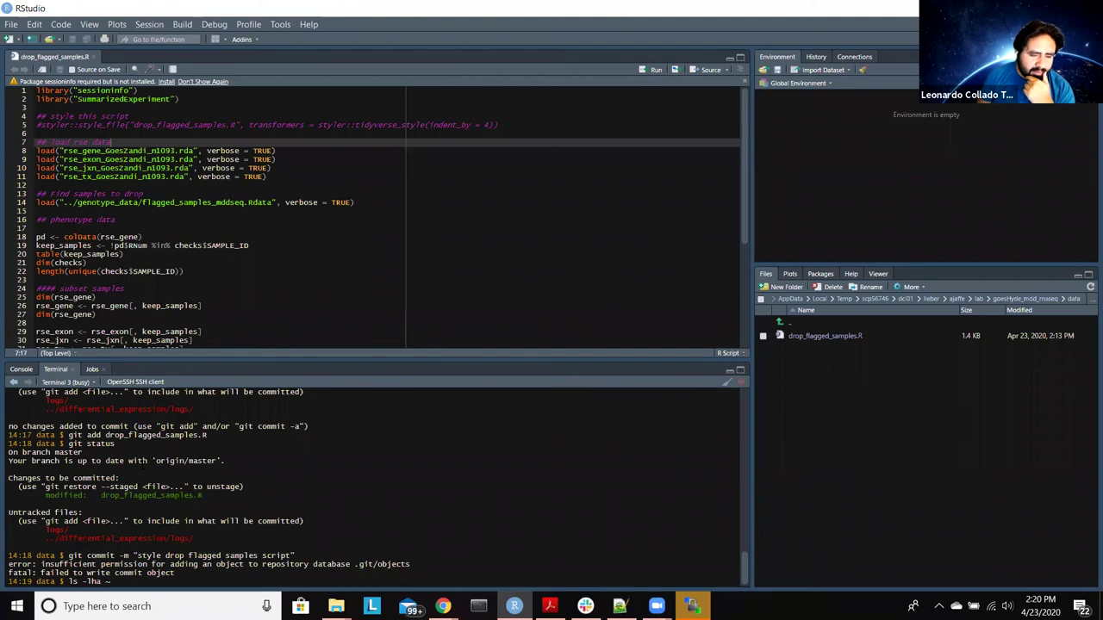
Step: List home directory files with ls -lha ~, select the styler lines, then bring up WinSCP
key("Return")
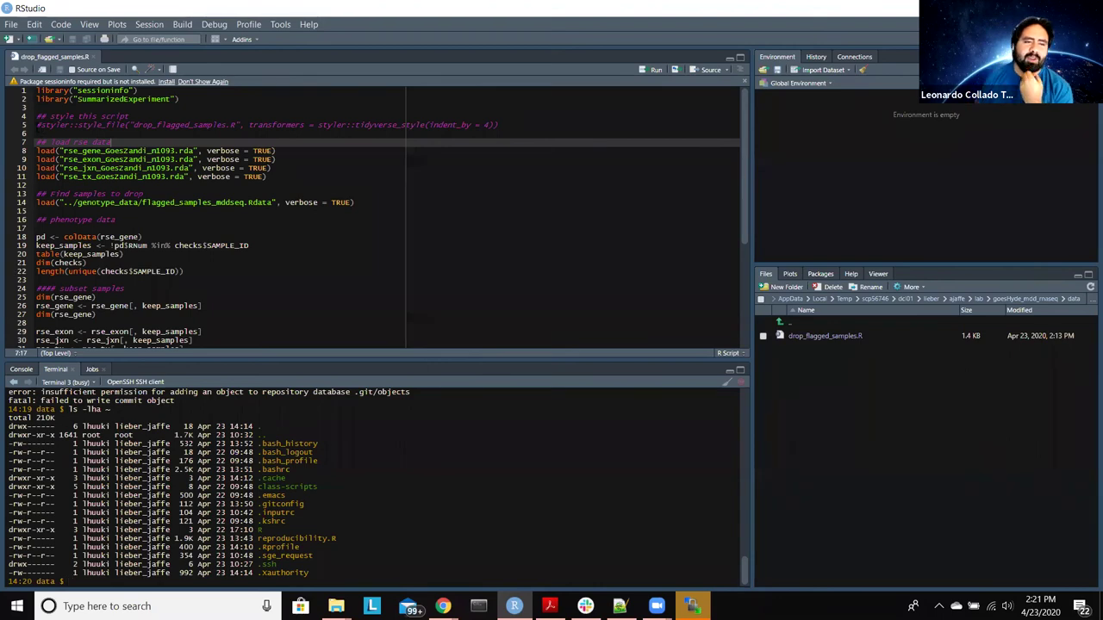
left_click(36, 125)
key("Up")
key("shift+Down")
key("shift+Down")
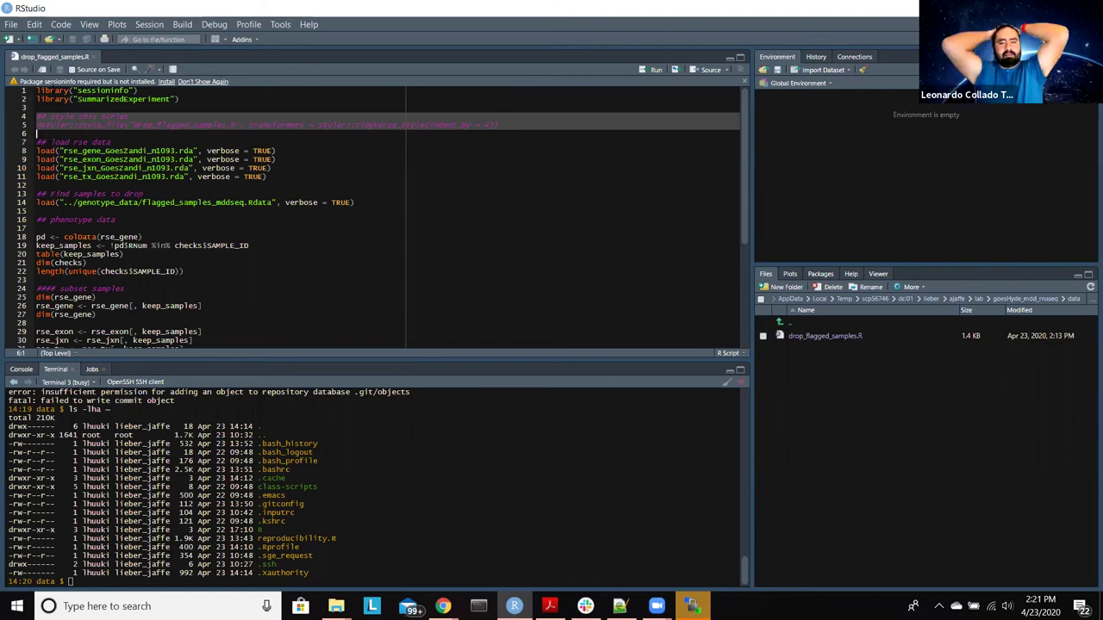
left_click(93, 56)
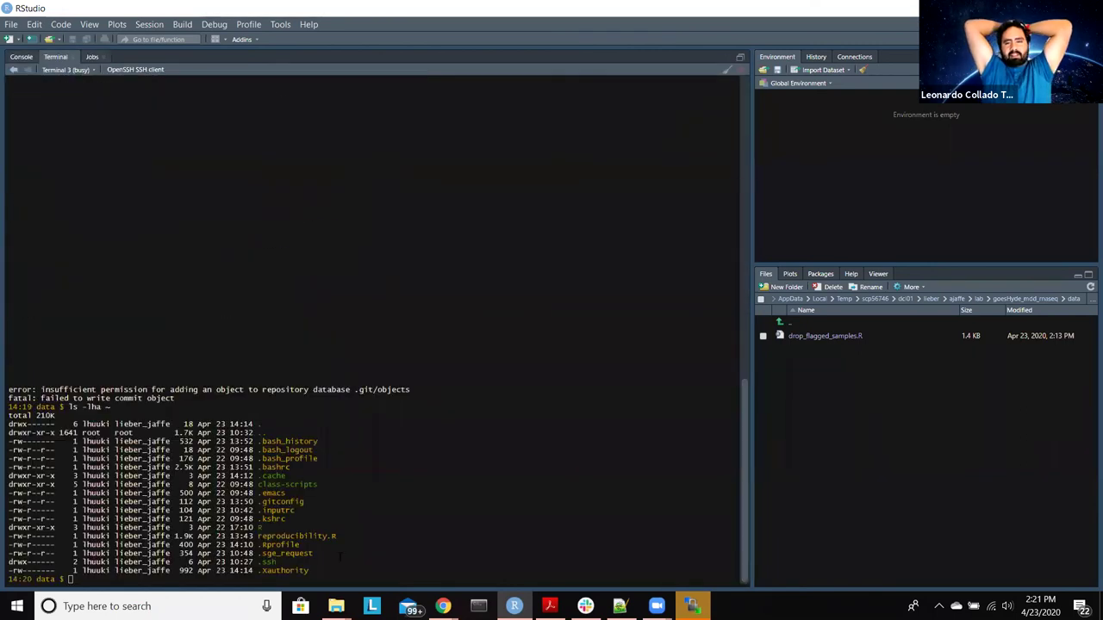
left_click(692, 606)
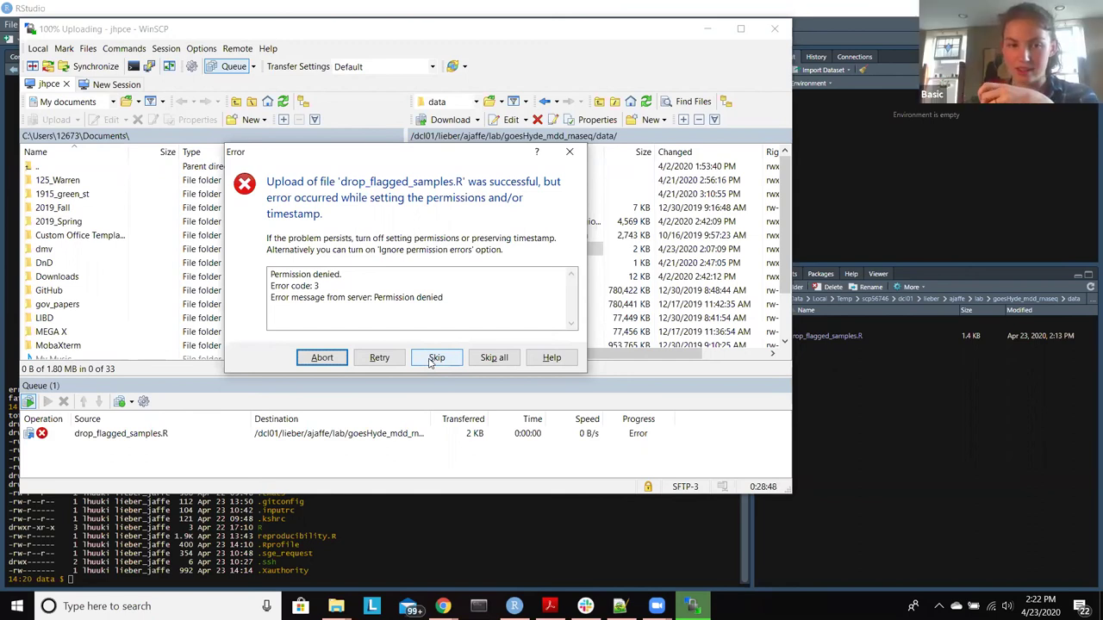
Step: Skip the upload permission error and go up two levels to the lab folder
left_click(435, 358)
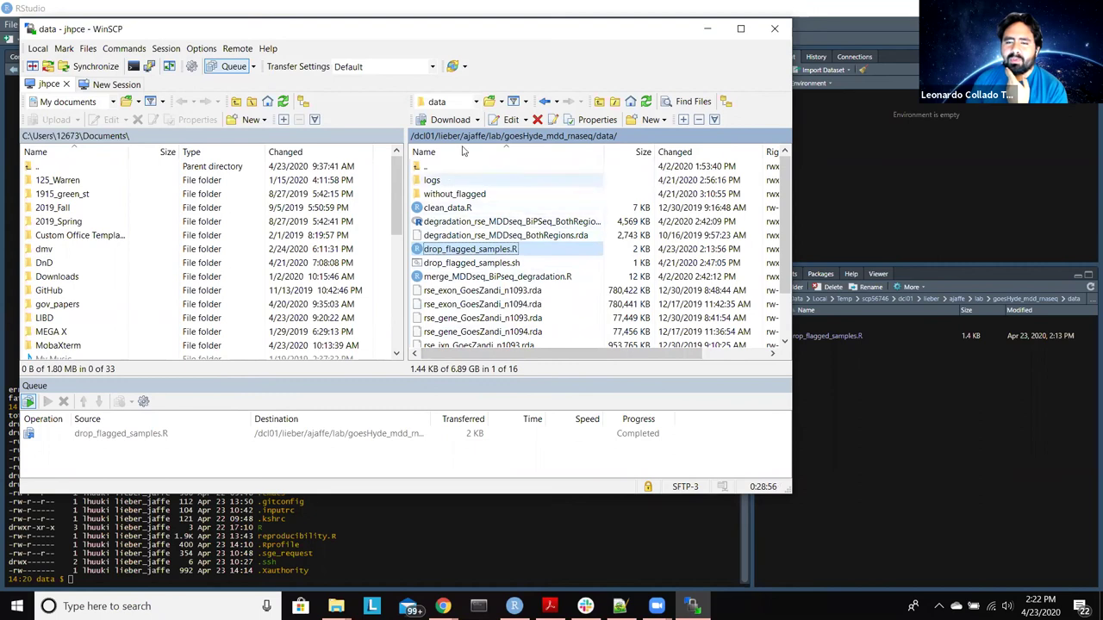
left_click(424, 169)
double_click(418, 169)
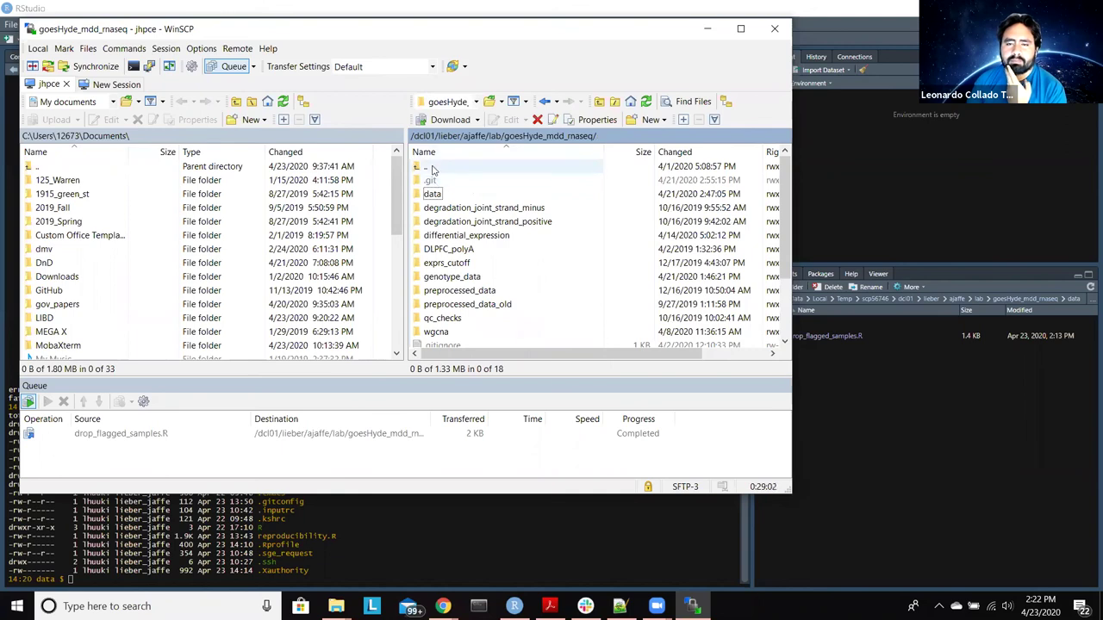
double_click(435, 169)
Step: Open the twas/bsp2 folder and scroll down to build_bims.R
scroll(515, 214, "down", 1)
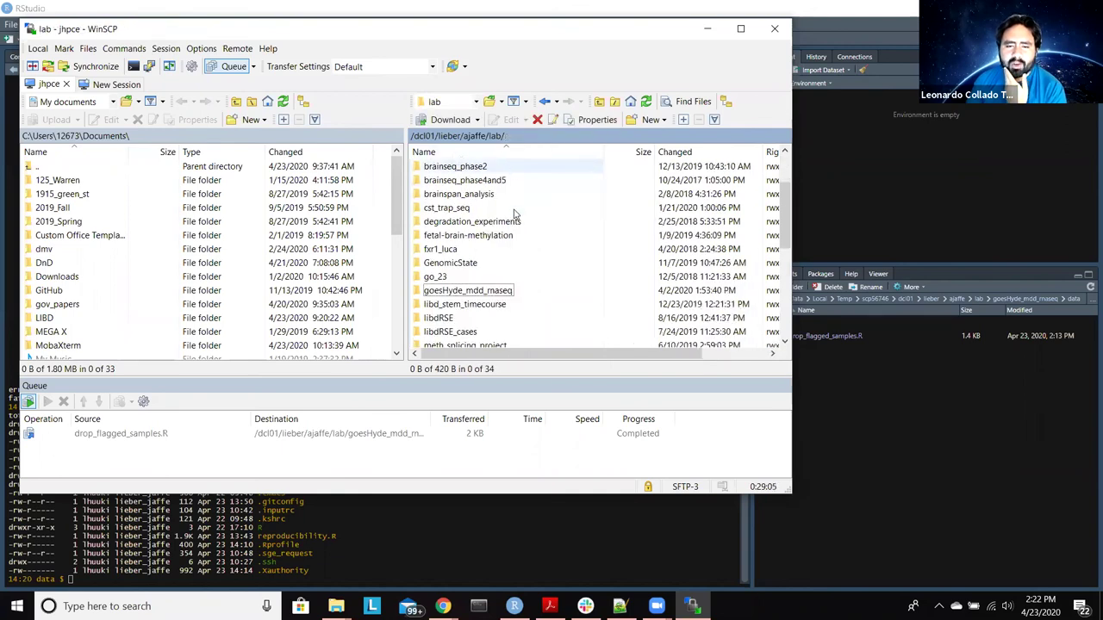
scroll(514, 213, "down", 3)
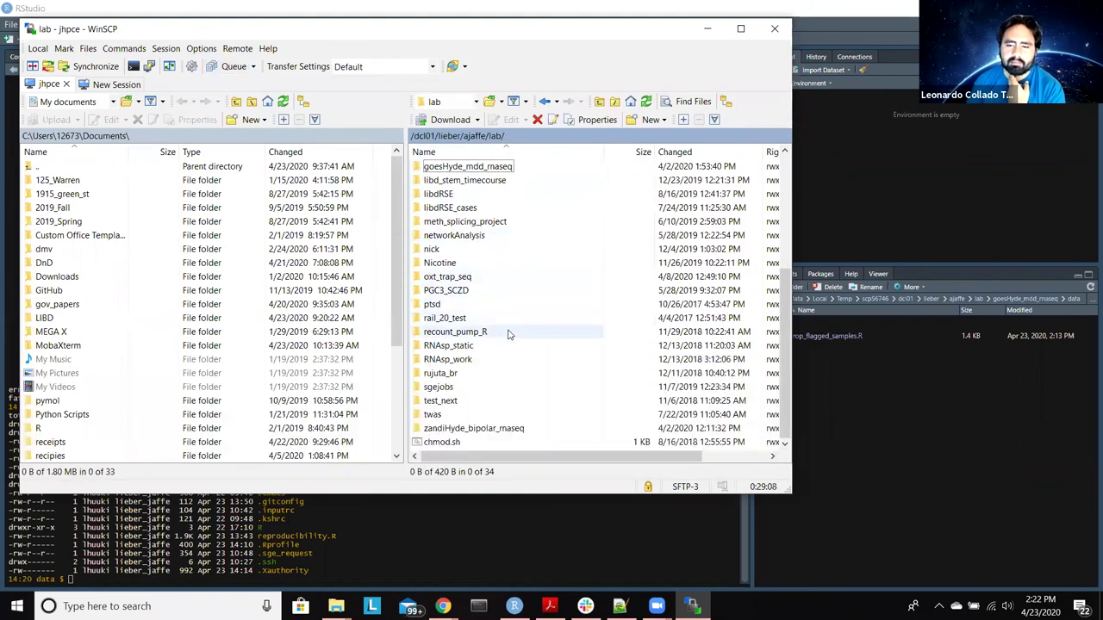
double_click(495, 414)
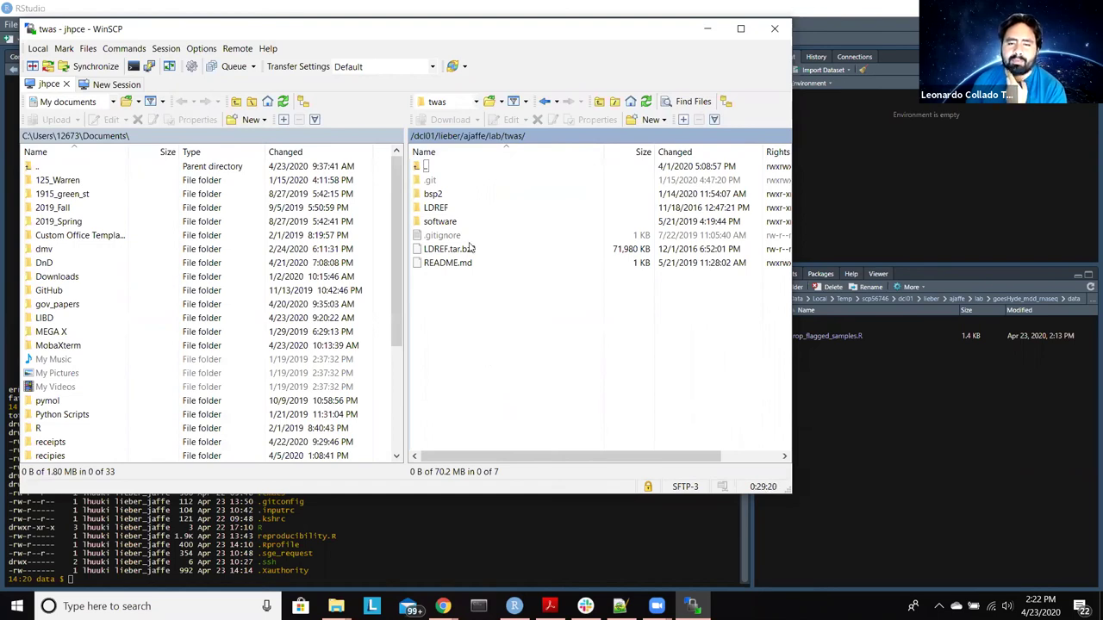
double_click(448, 194)
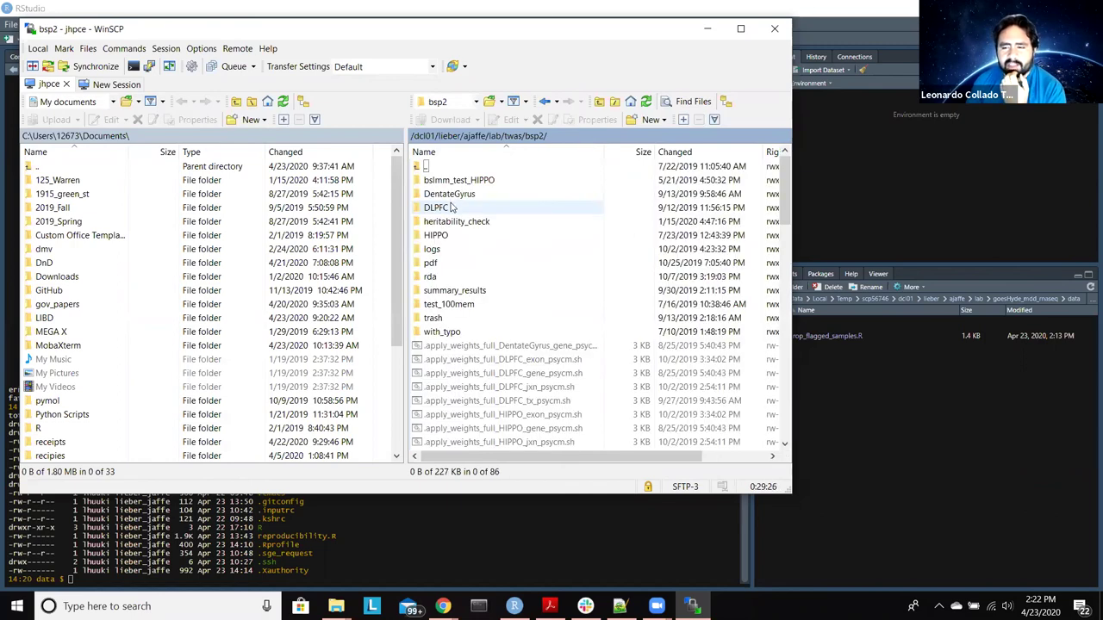
scroll(451, 209, "down", 7)
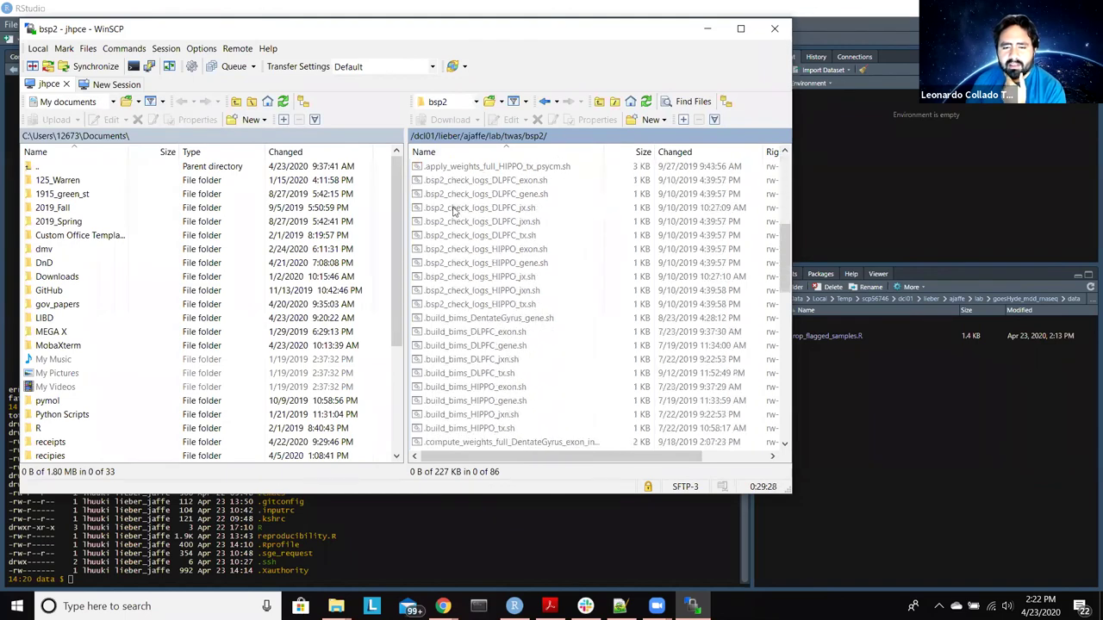
scroll(454, 212, "down", 1)
scroll(454, 211, "down", 12)
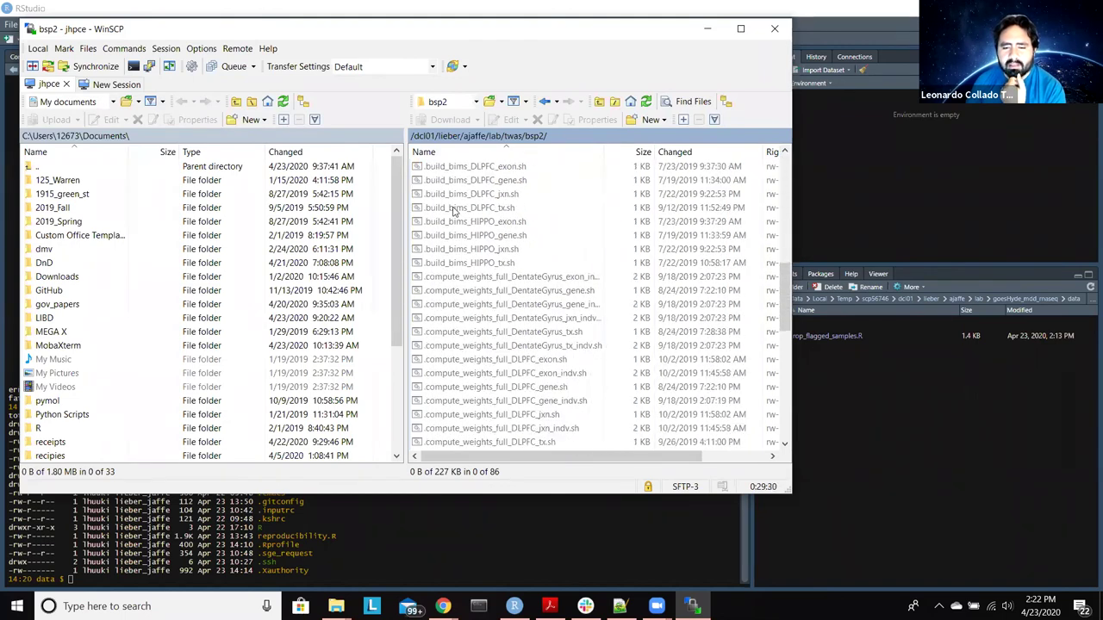
scroll(454, 211, "down", 2)
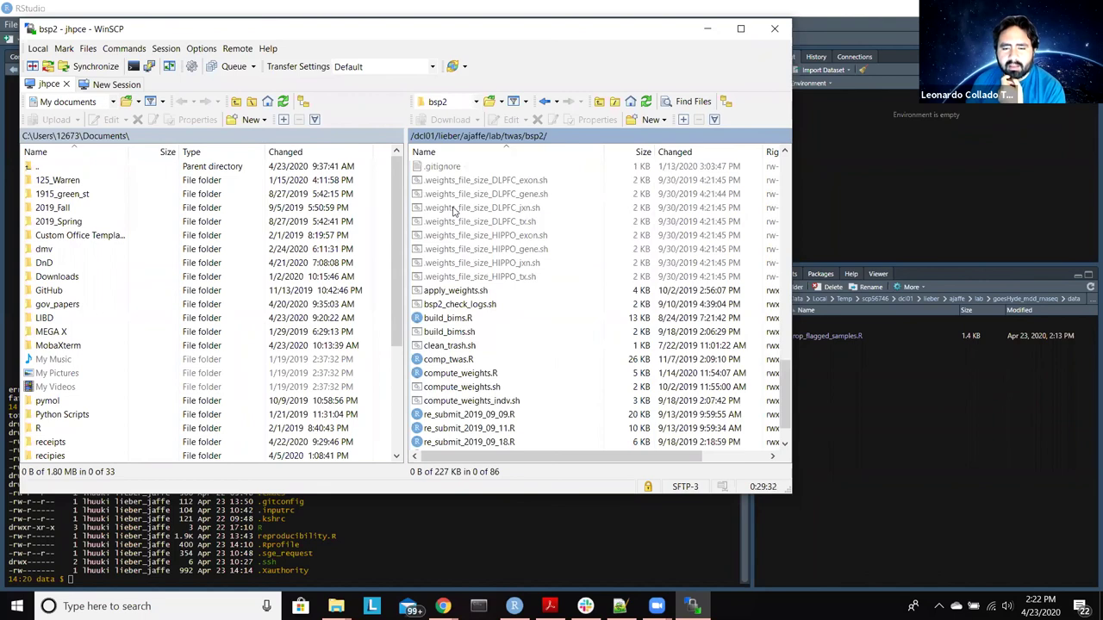
scroll(455, 211, "down", 1)
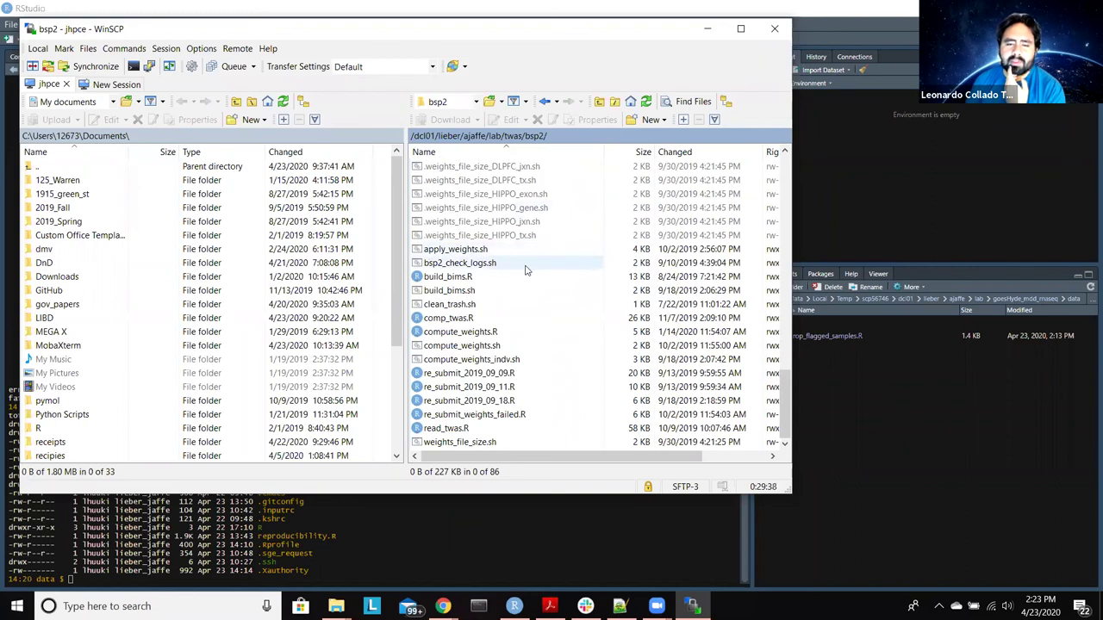
Step: Open build_bims.R from WinSCP for editing in RStudio
right_click(464, 278)
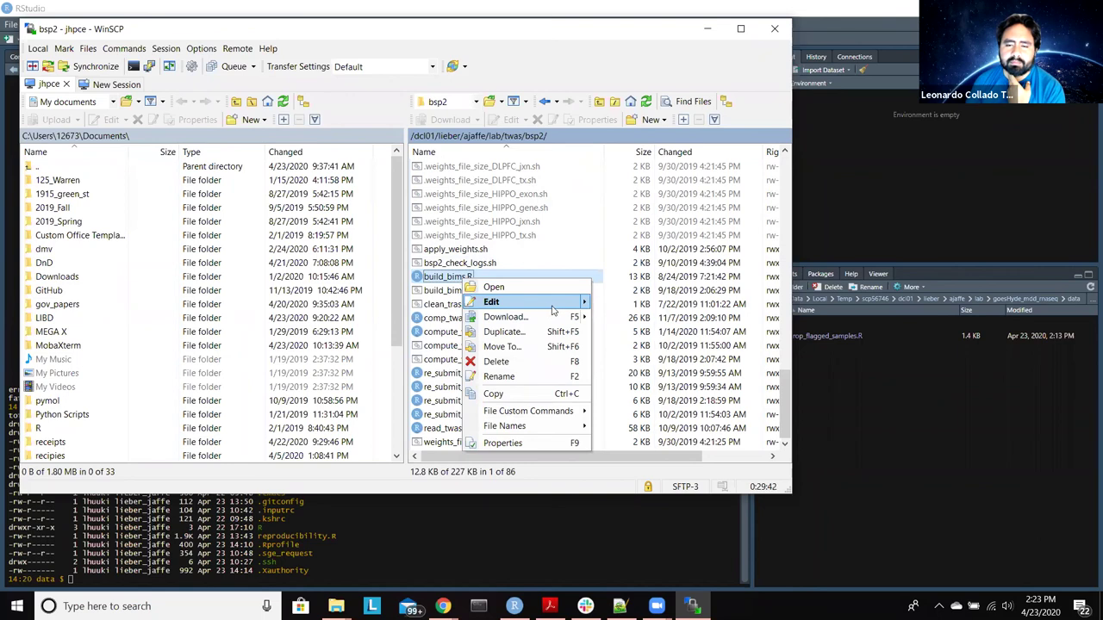
mouse_move(551, 307)
left_click(638, 355)
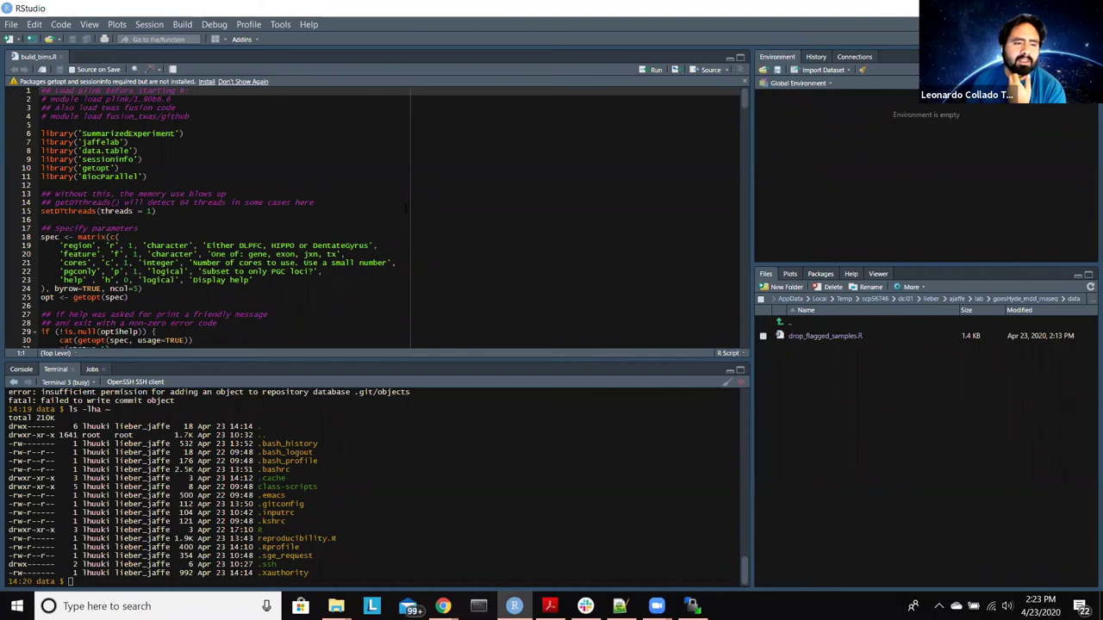
Step: Paste the styler lines after the libraries, point them at build_bims.R, and uncomment the call
left_click(198, 184)
key("Return")
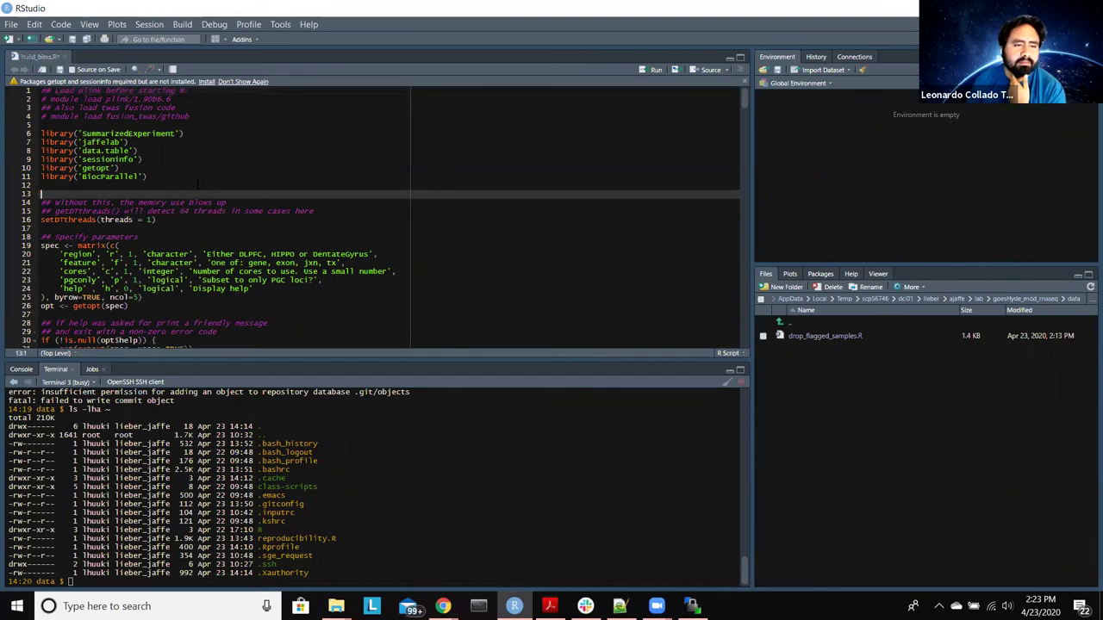
type("## style this script #styler::style_file(\"drop_flagged_samples.R\", transformers = styler::tidyverse_style(indent_by = 4))")
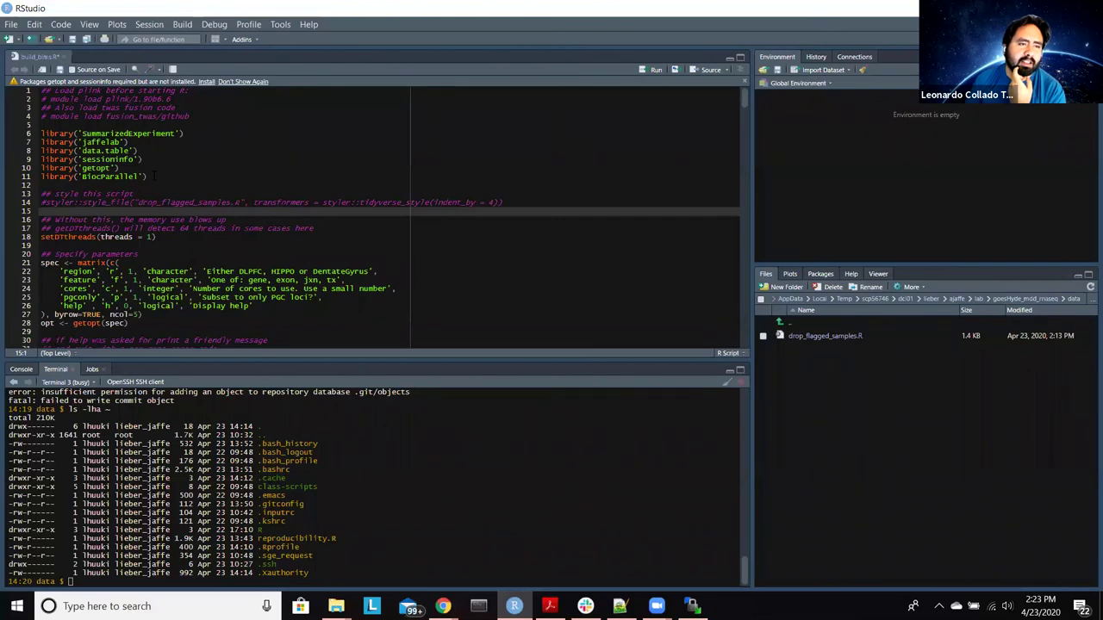
left_click_drag(502, 202, 137, 202)
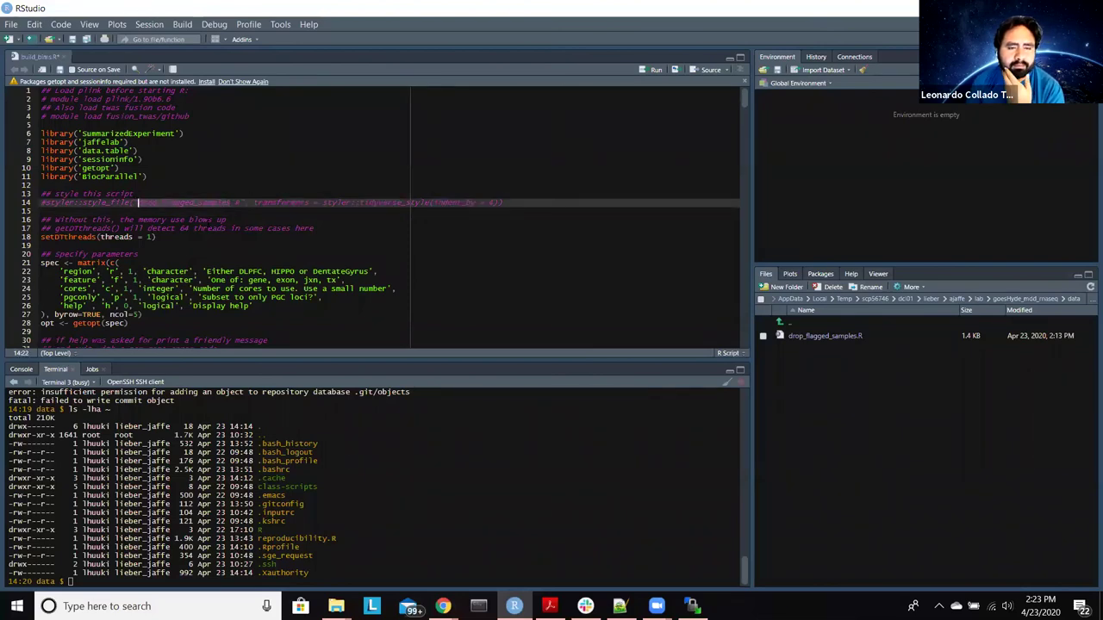
type("build_")
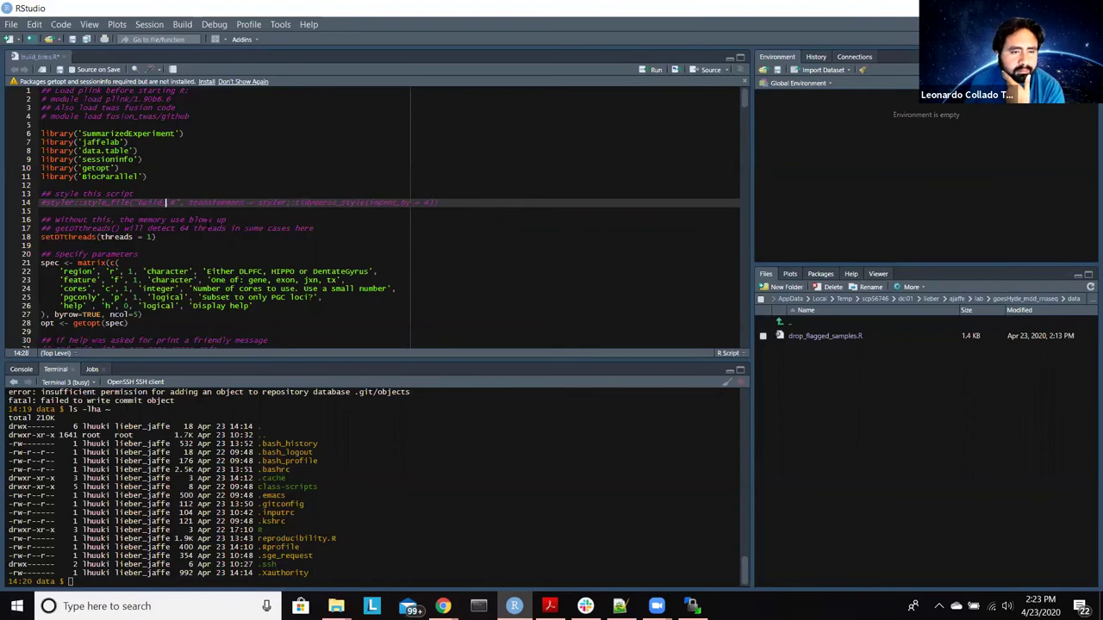
type("bins")
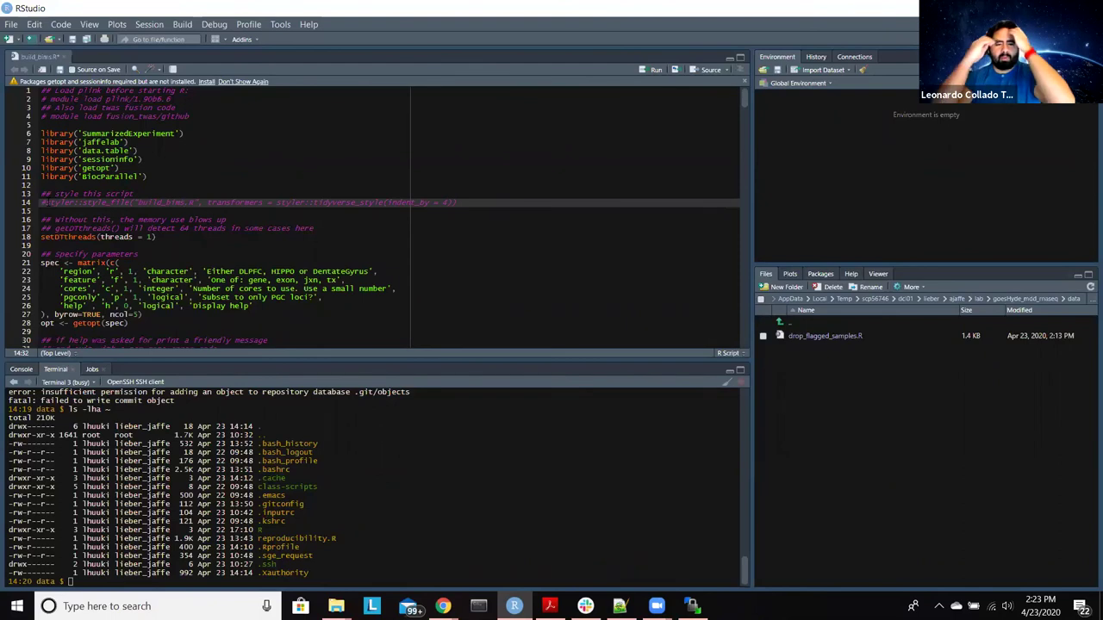
key("Home")
key("Delete")
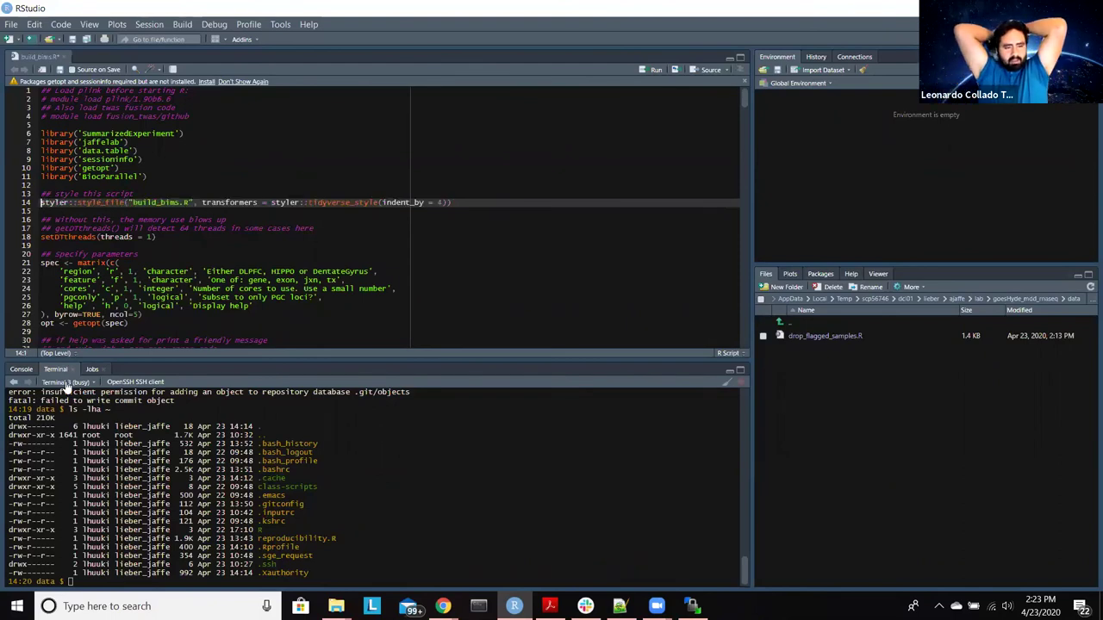
Step: In Terminal 1's R session, run setwd("../../twas/bsp2")
left_click(67, 383)
left_click(74, 410)
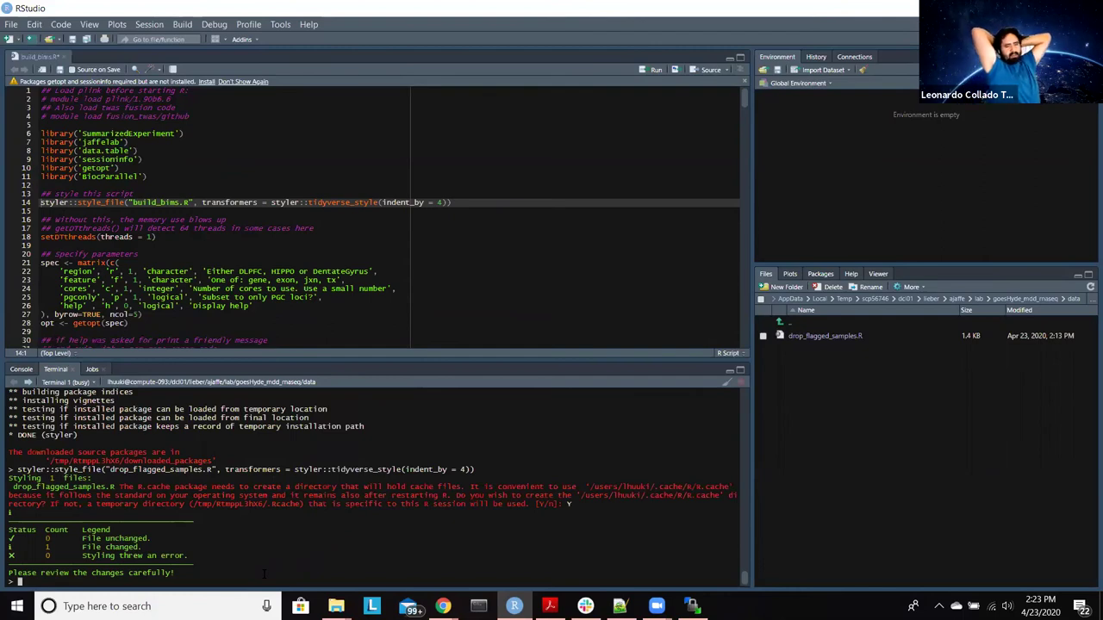
type("setwd")
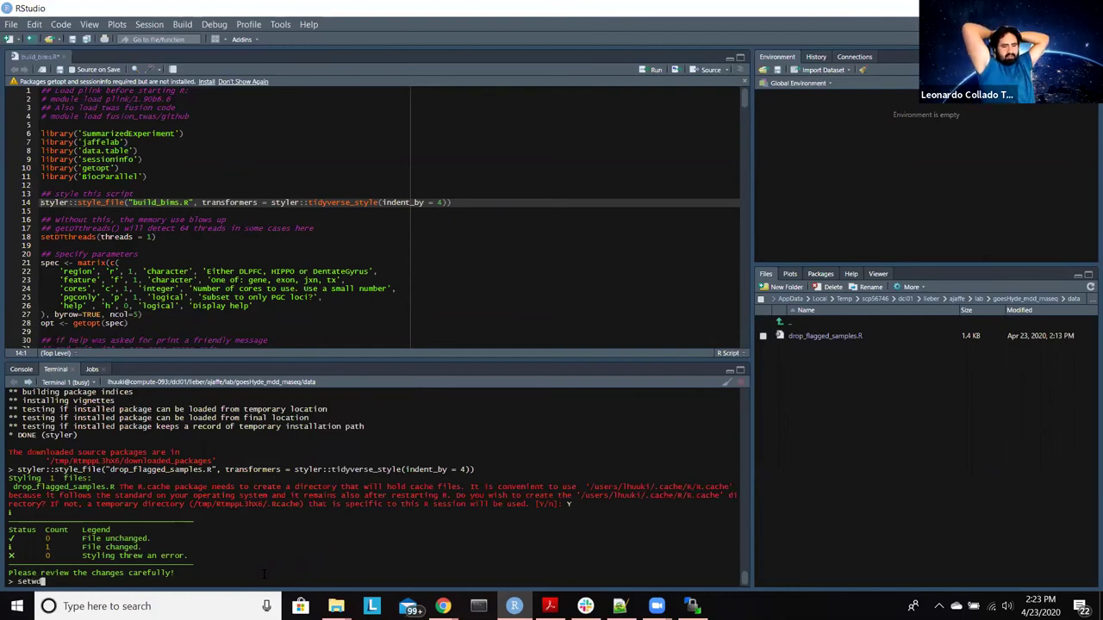
type("(\"../../")
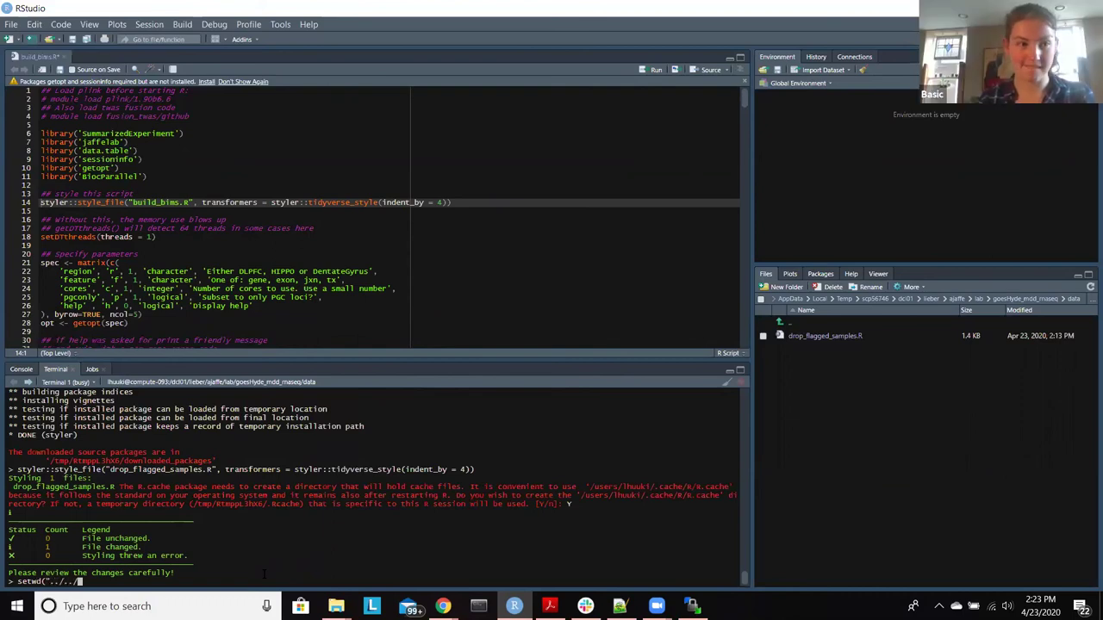
type("twas/")
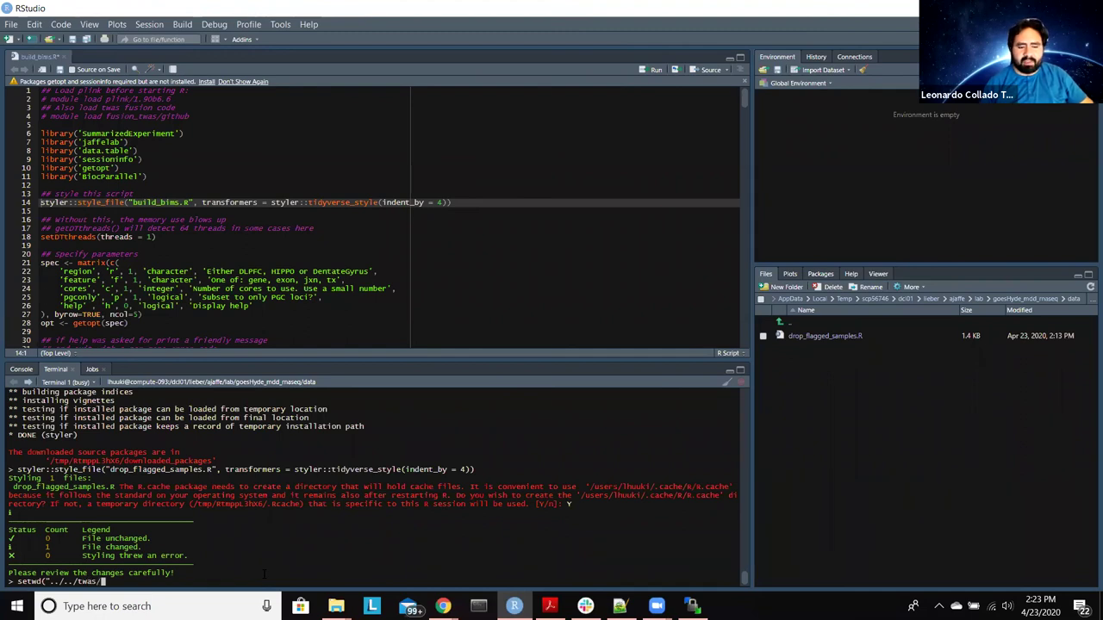
type("bsp2/")
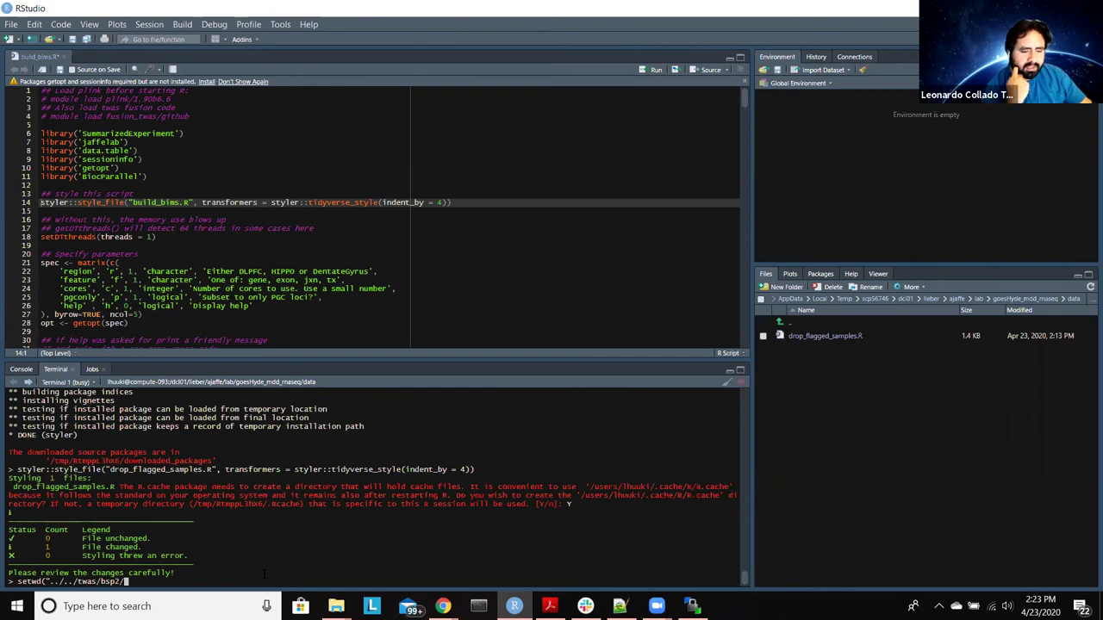
key("BackSpace")
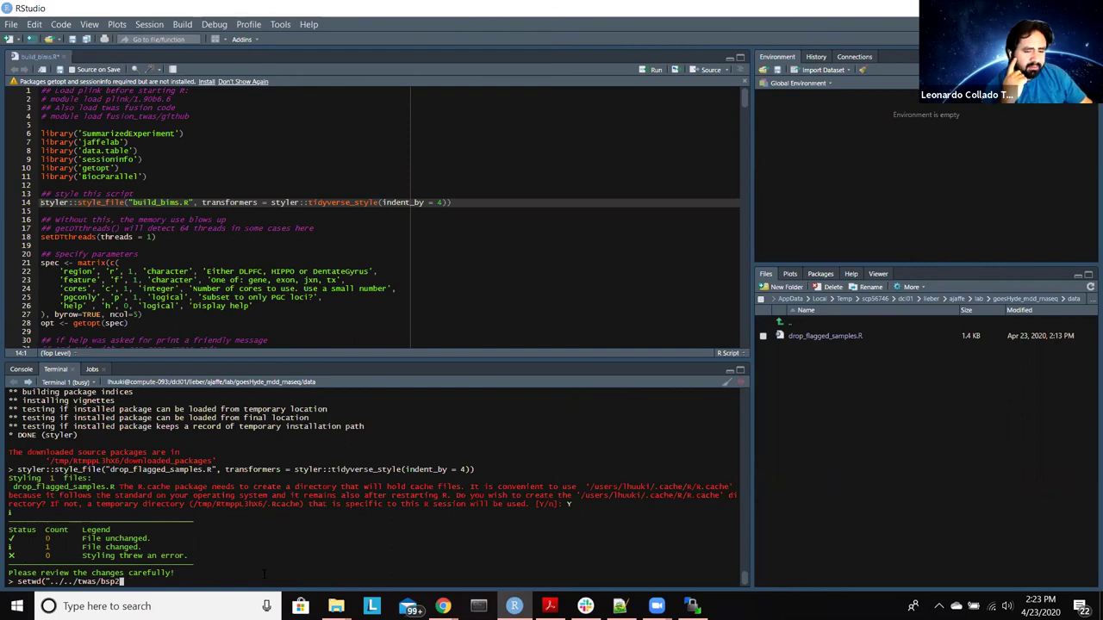
type("\")")
key("Return")
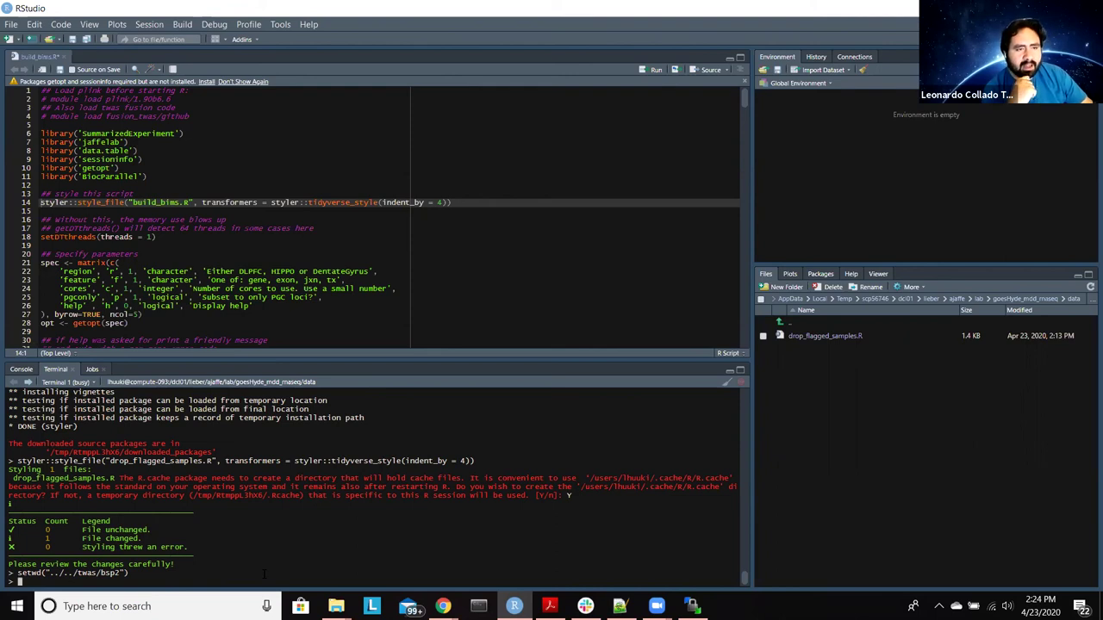
Step: Comment out line 14's styler call, then run it to restyle build_bims.R with indent_by = 4
key("ctrl+1")
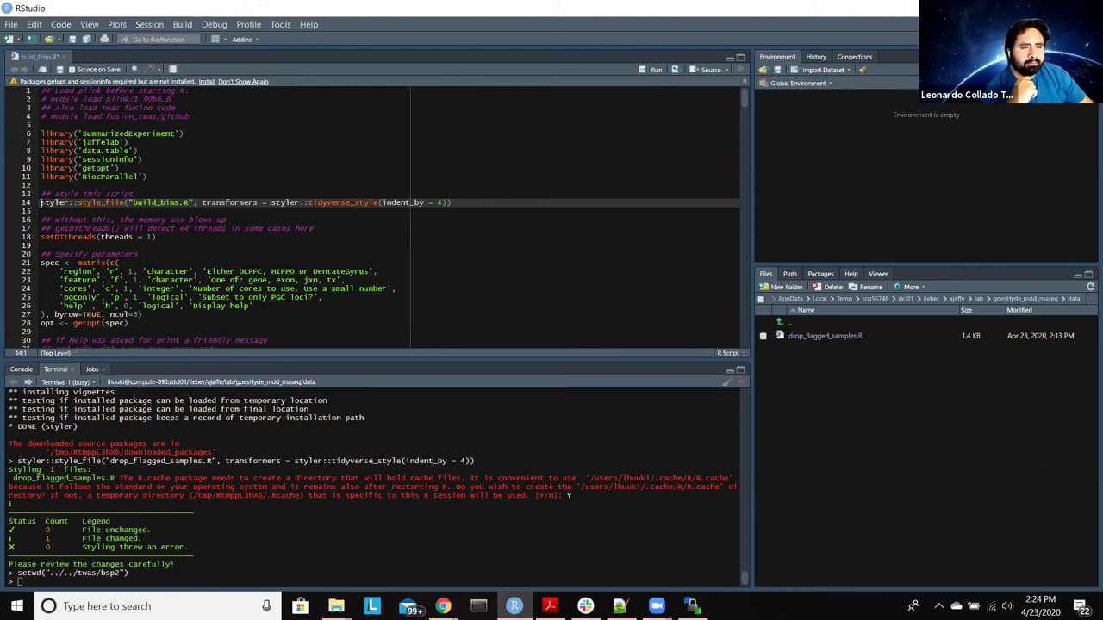
key("ctrl+shift+c")
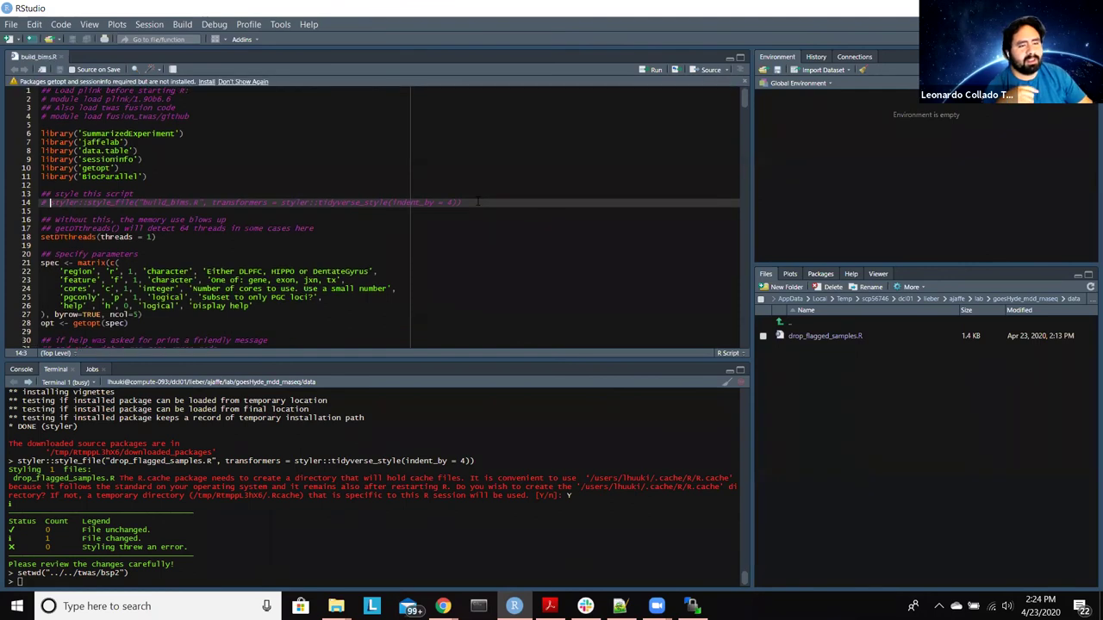
left_click(479, 202)
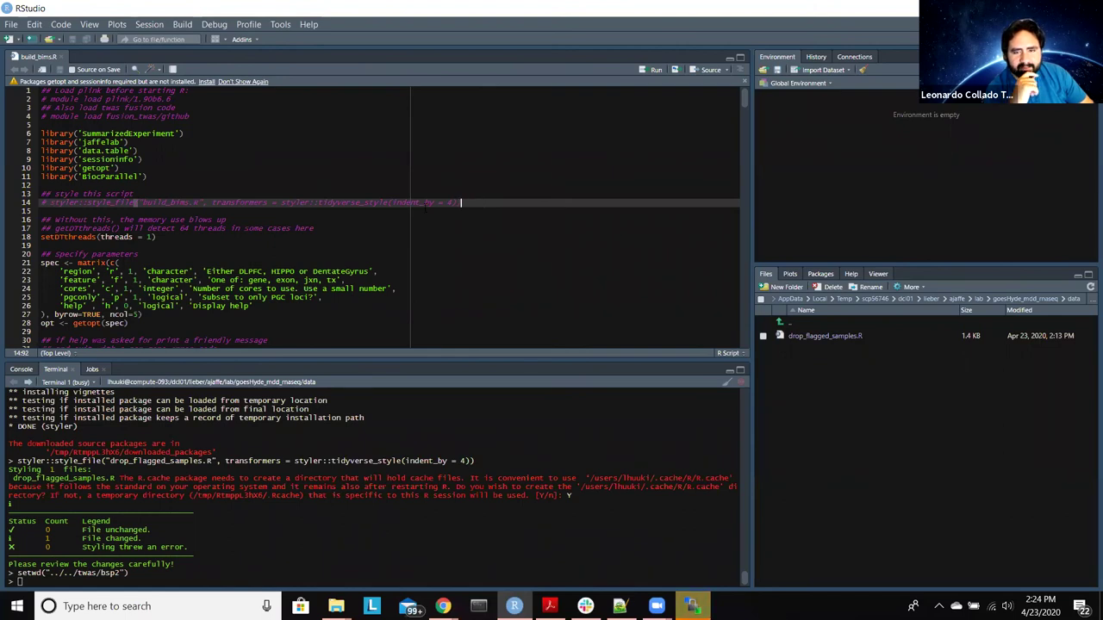
left_click(50, 202, "shift")
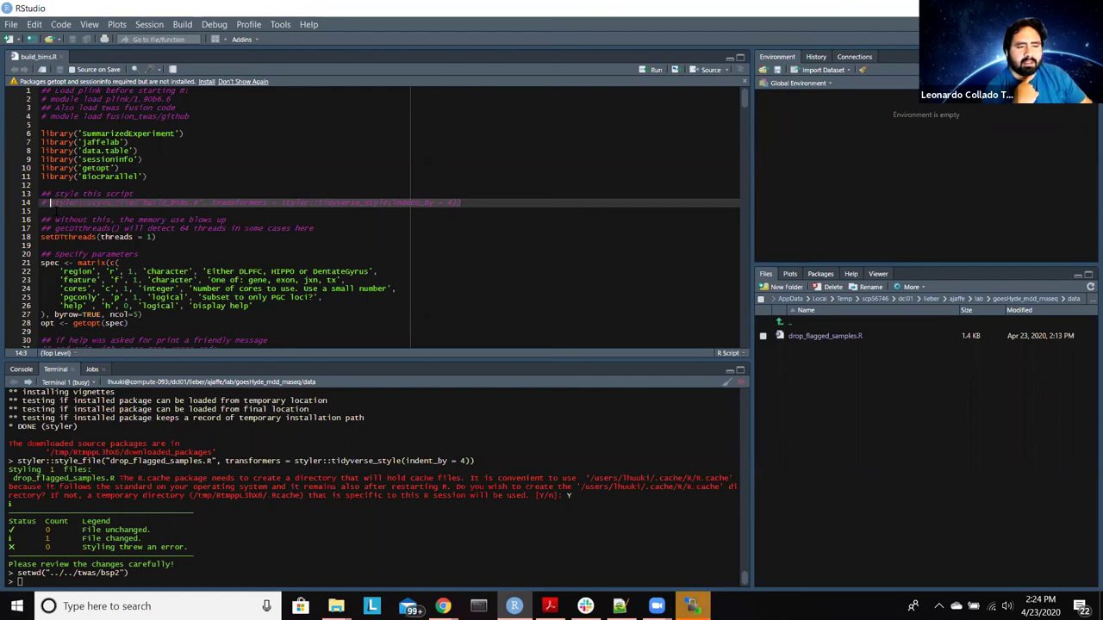
key("ctrl+alt+Return")
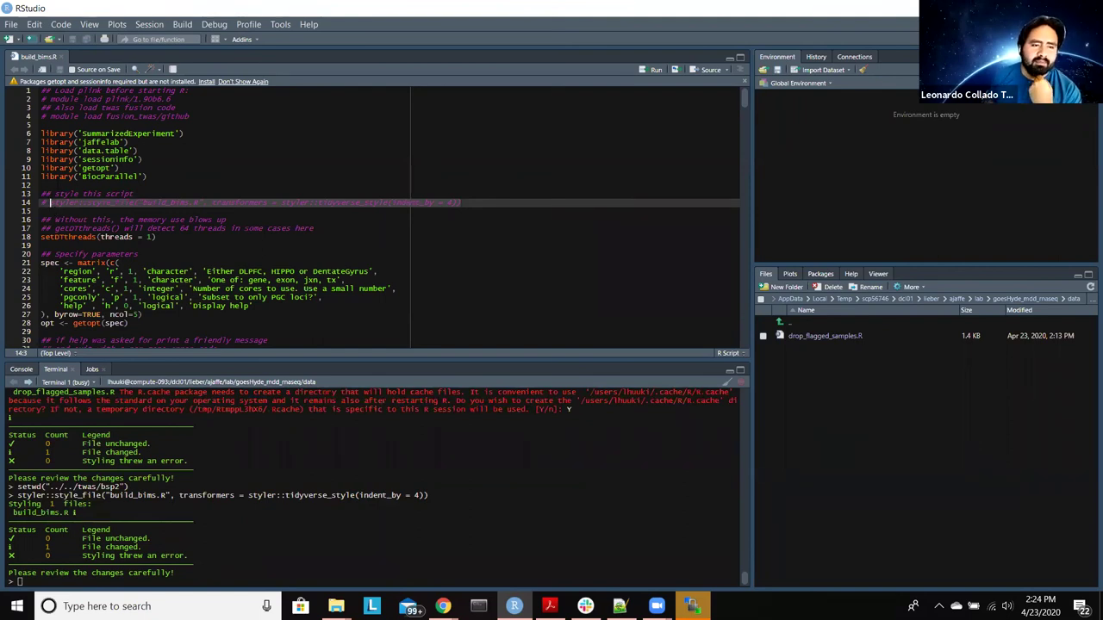
Step: Close build_bims.R, switch to the Terminal 3 SSH session, and cd into twas/bsp2
left_click(60, 56)
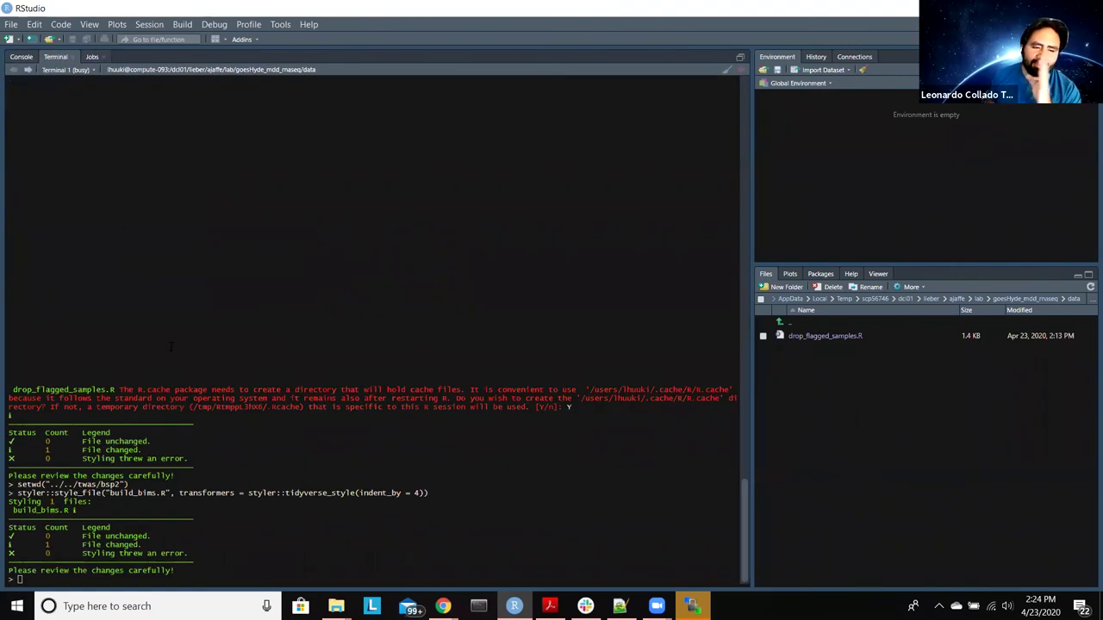
mouse_move(692, 606)
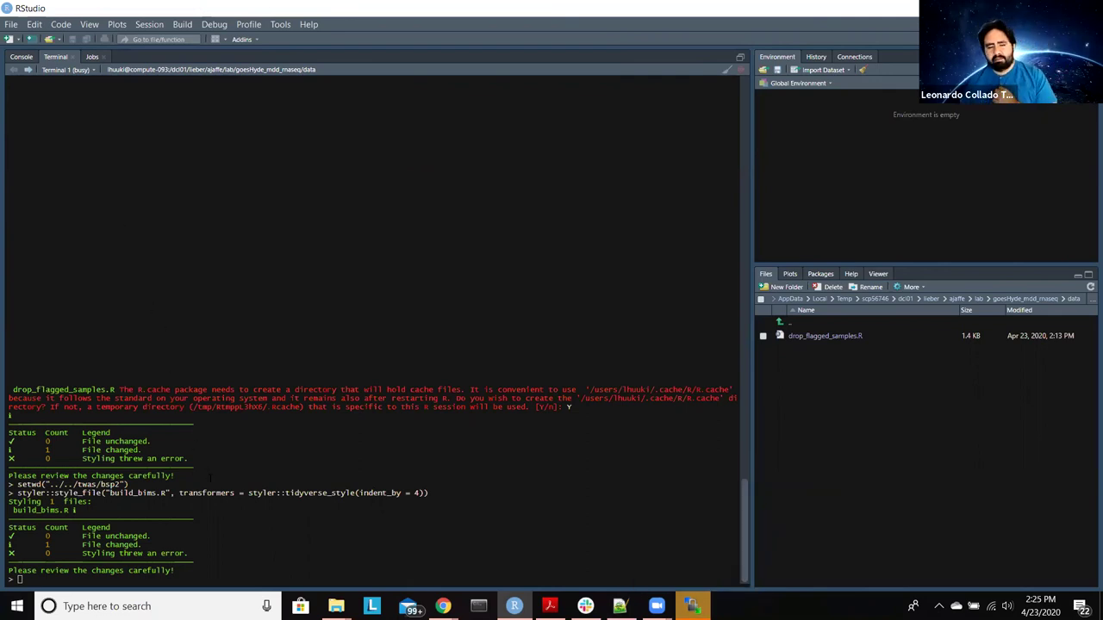
left_click(84, 69)
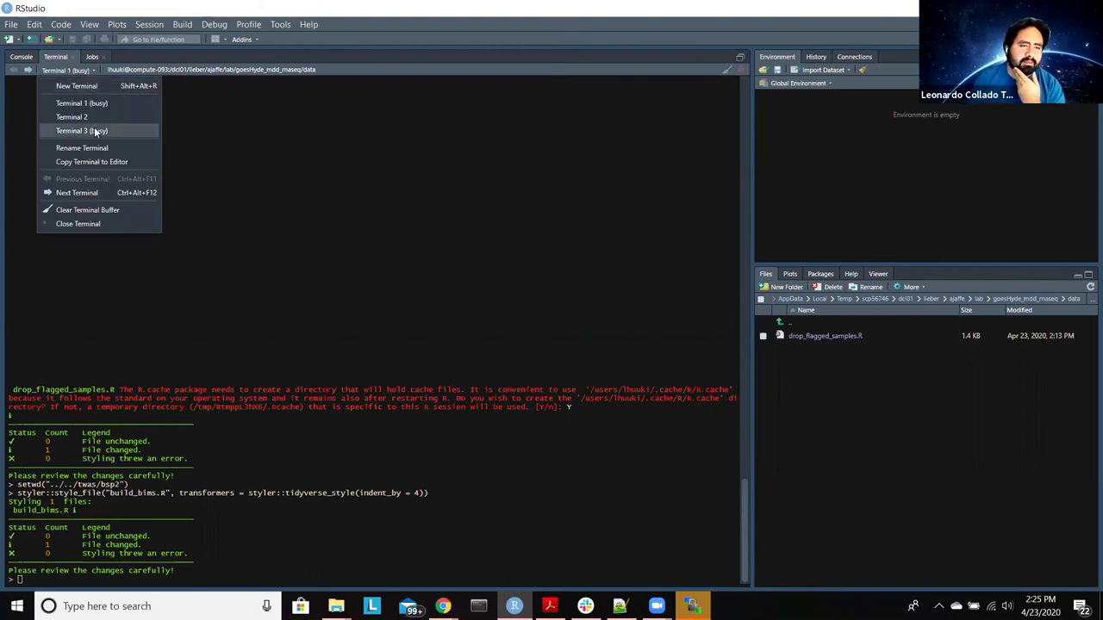
left_click(94, 129)
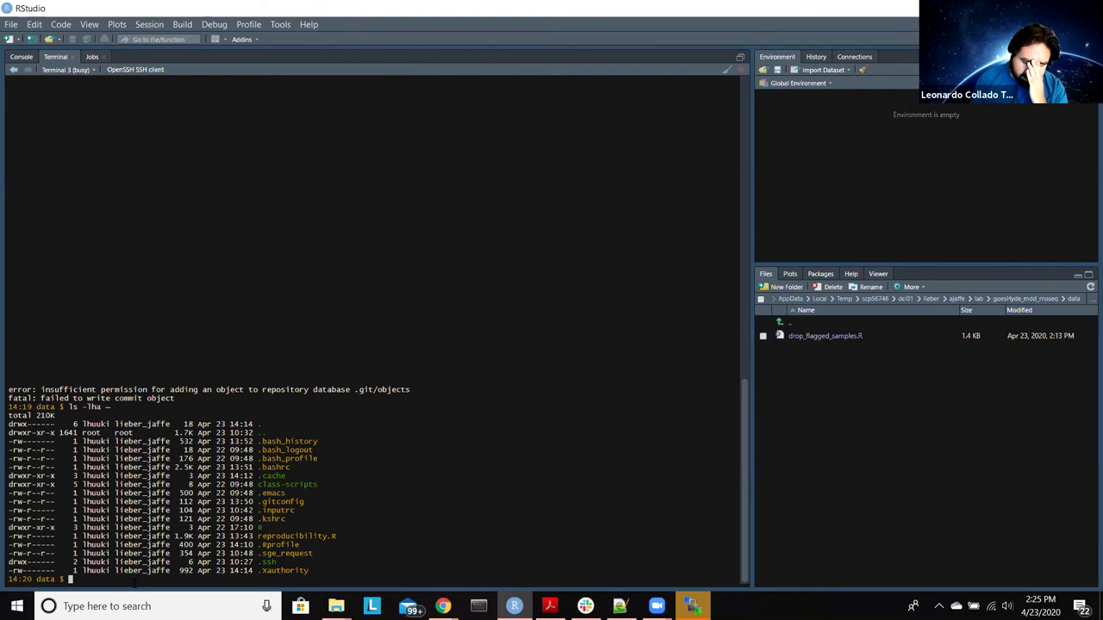
type("cd ../../")
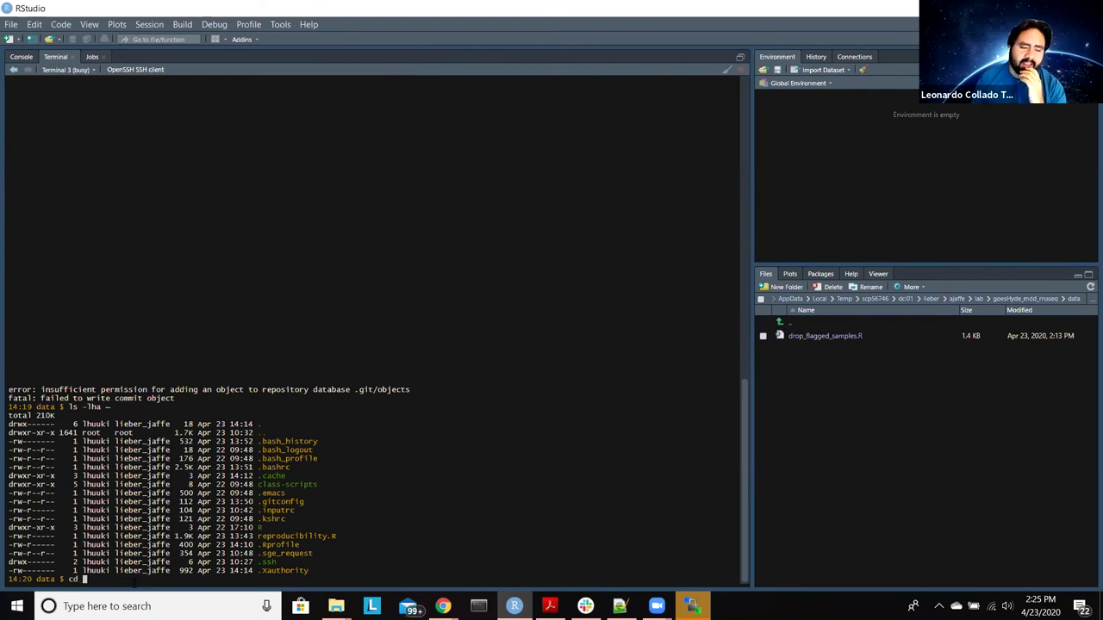
type("twas/")
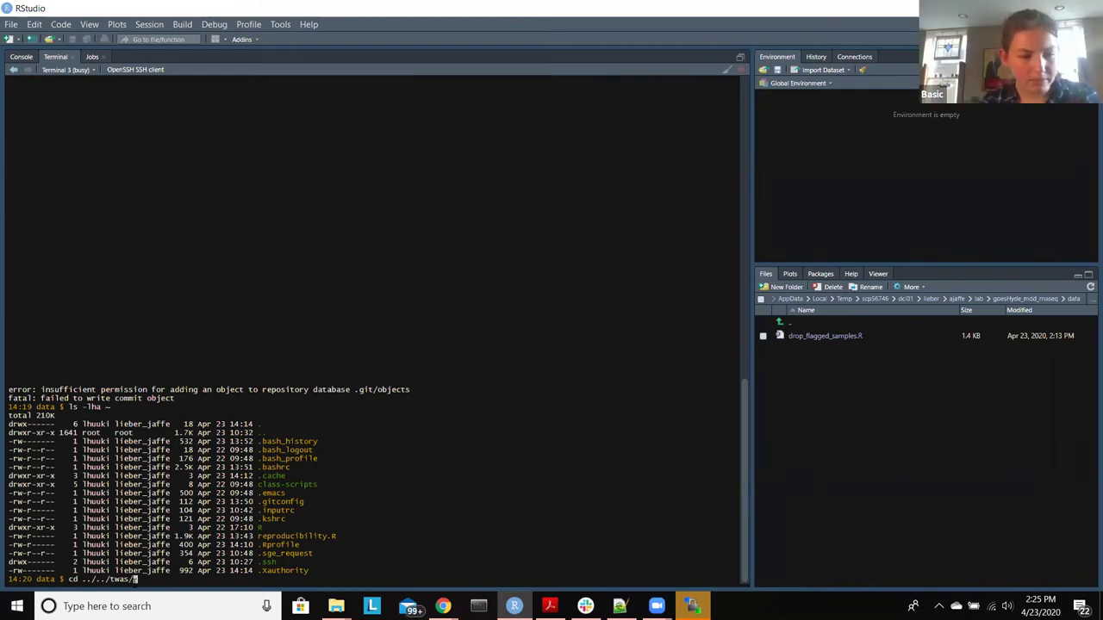
type("hsp2/")
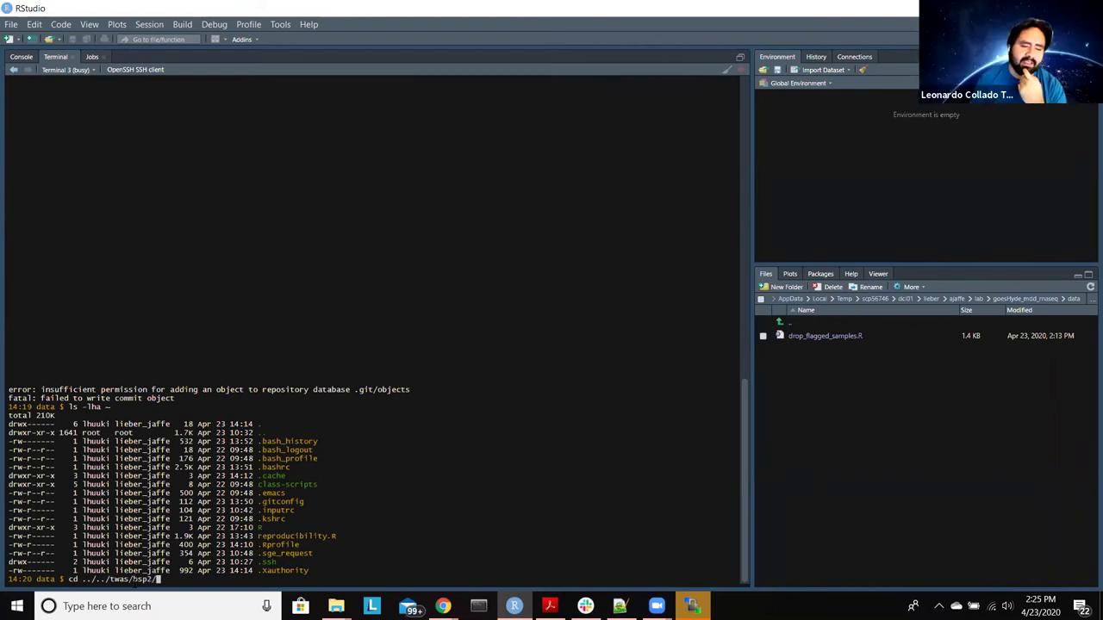
key("Return")
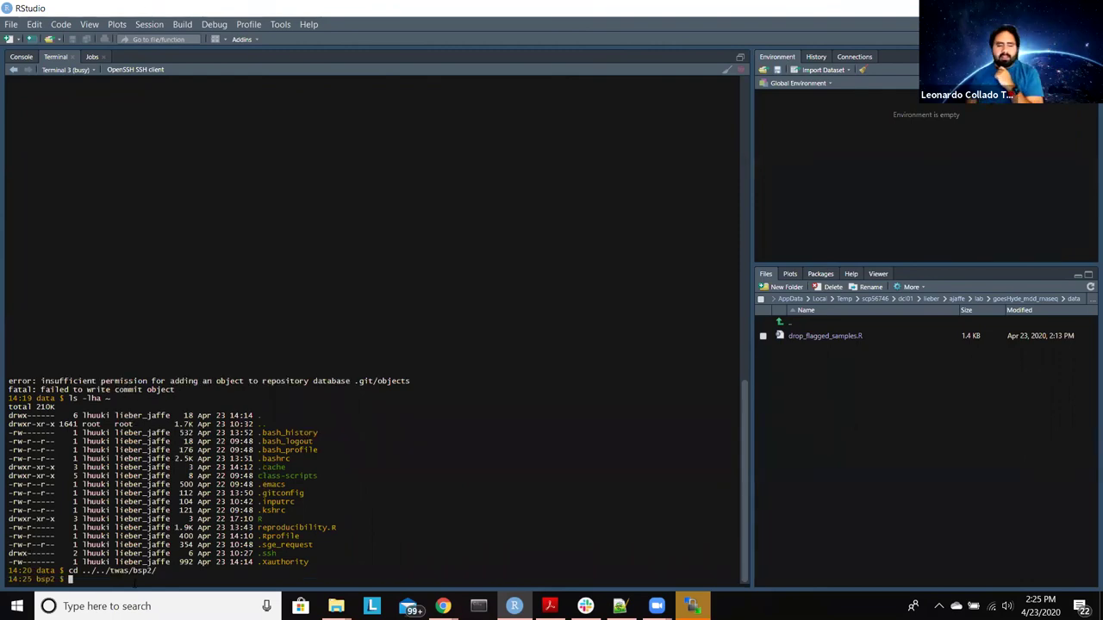
Step: Check git status and stage build_bims.R with git add
type("git status")
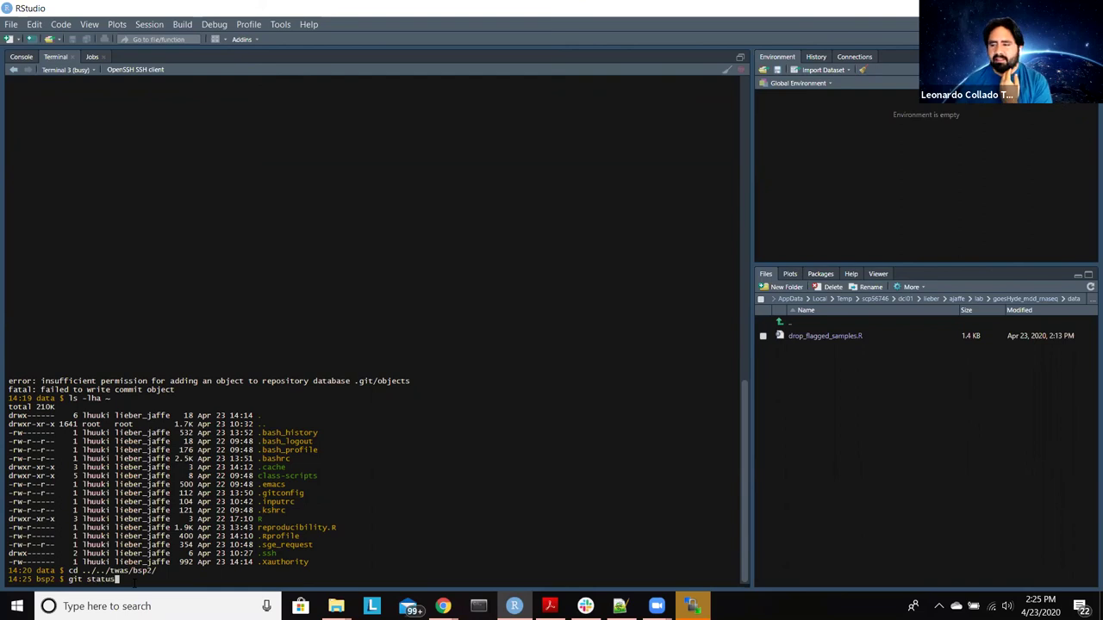
key("Return")
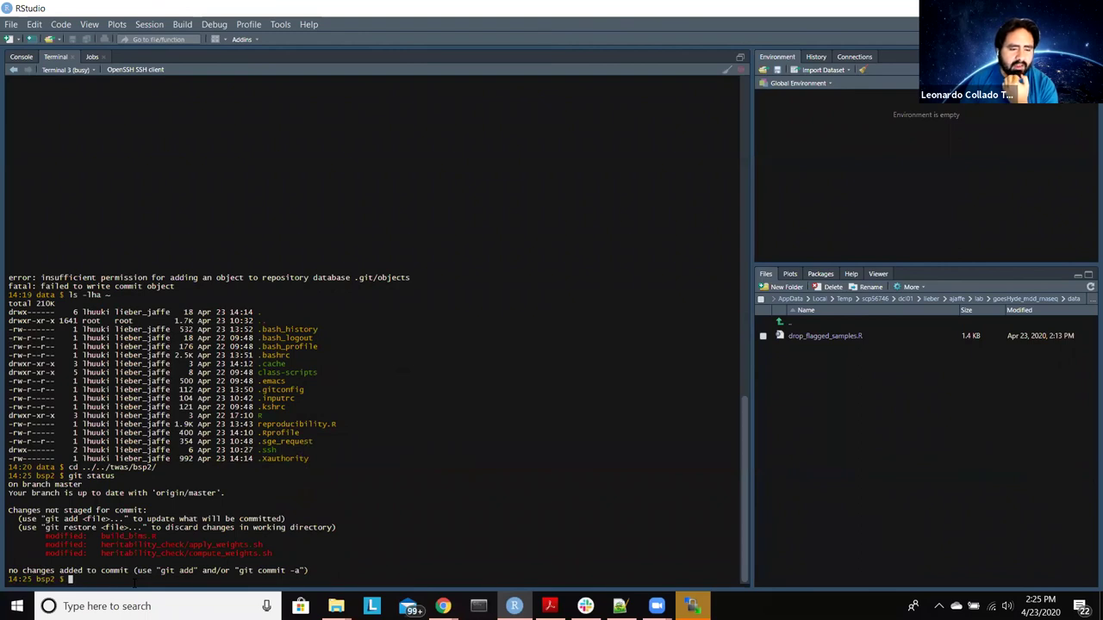
type("git add ")
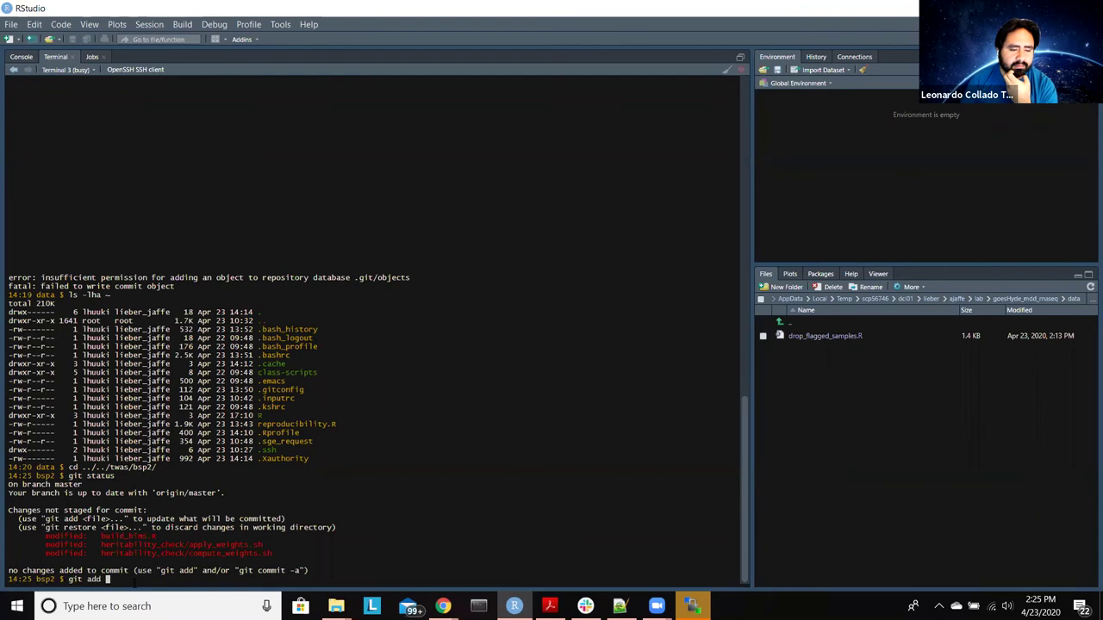
type("build_")
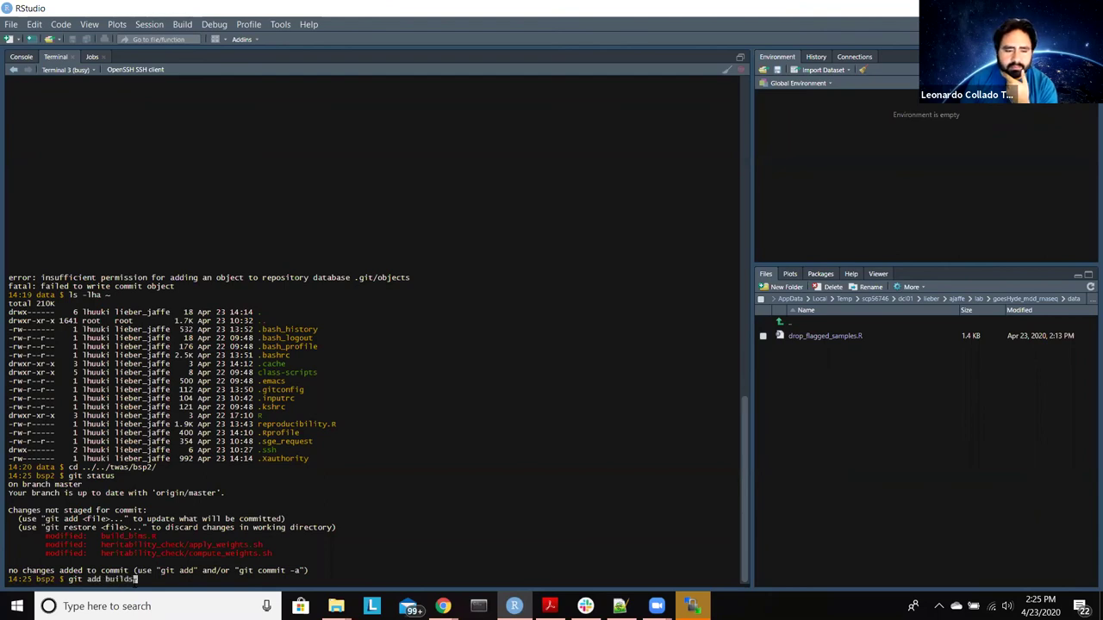
type("bi")
key("Tab")
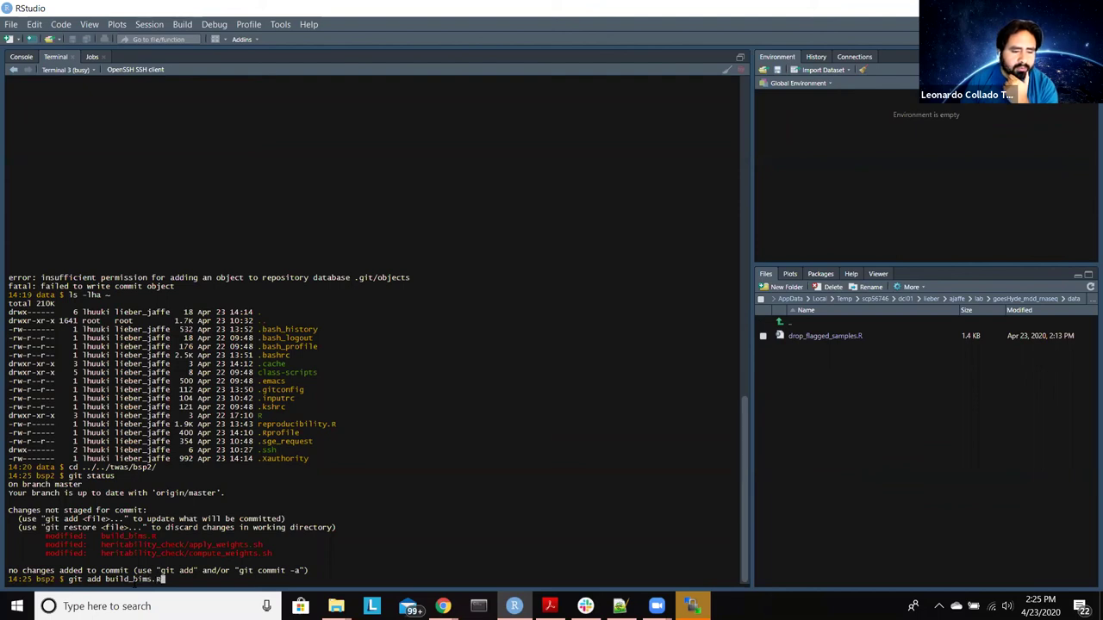
key("Return")
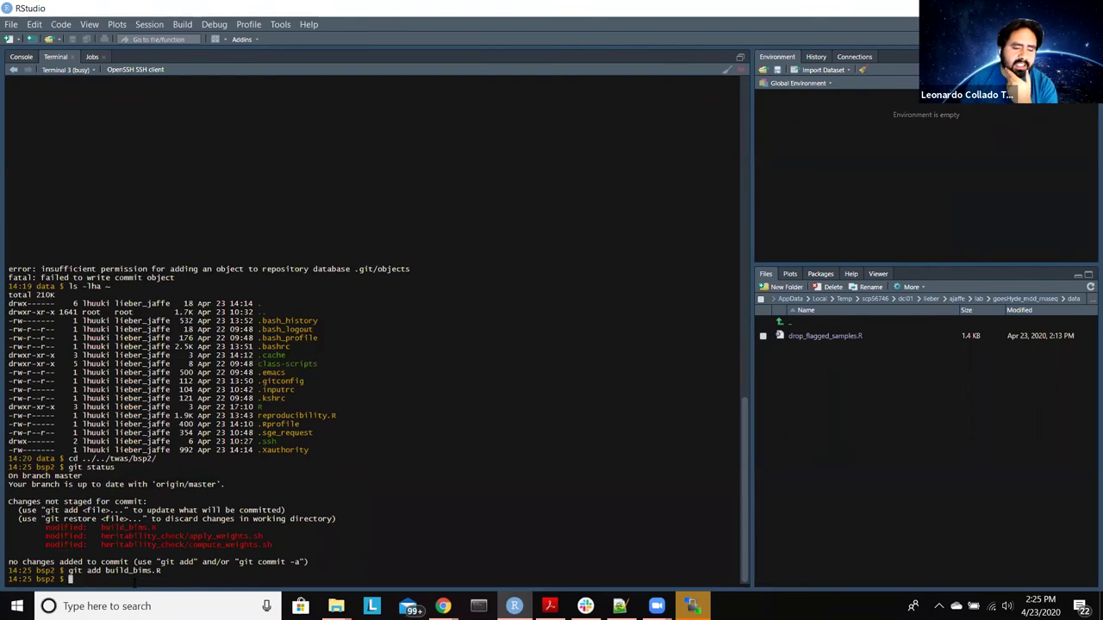
Step: Type a git commit command, editing its message to 'style build bims script'
type("git")
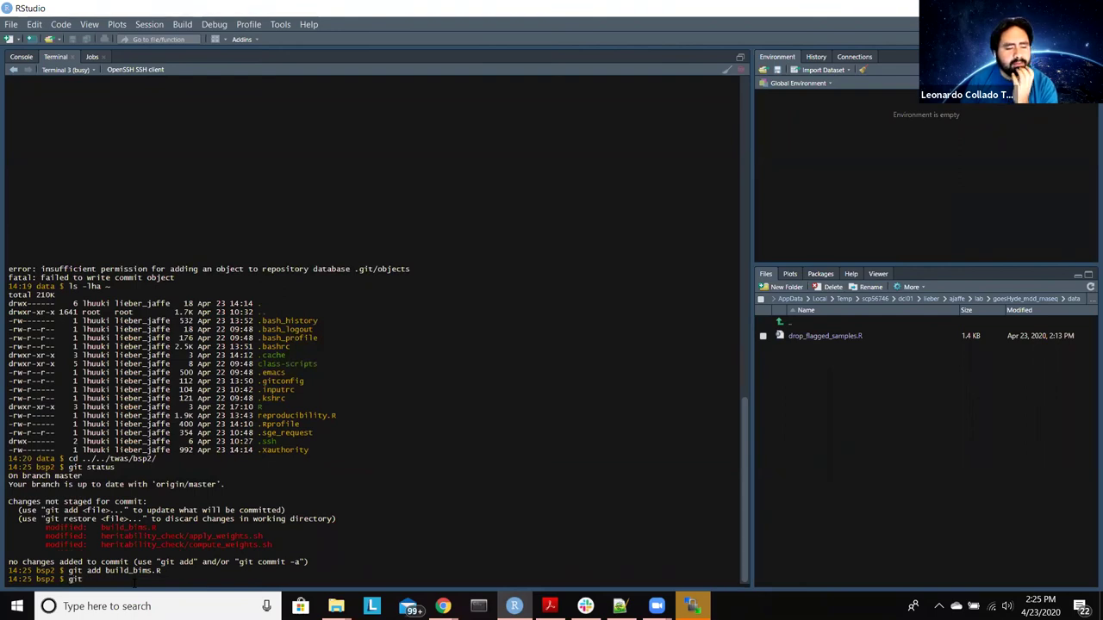
type(" commit -m \"style drop flagged samples script\"")
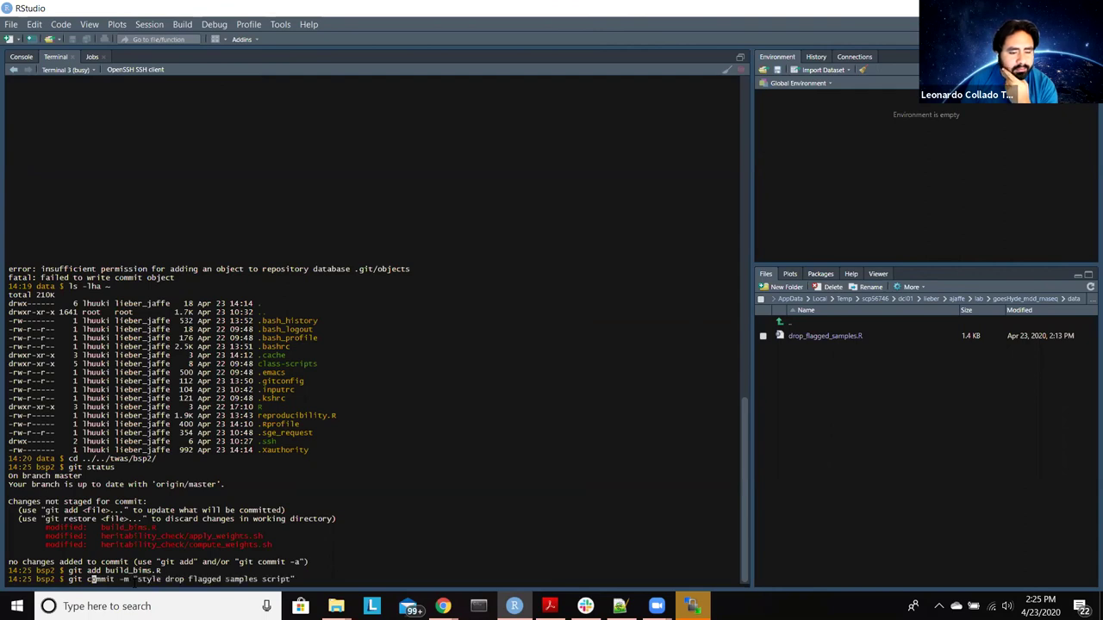
key("Home")
key("ctrl+Right")
key("ctrl+Right")
key("ctrl+Right")
key("ctrl+Right")
key("ctrl+Right")
key("Right")
key("Right")
key("Right")
key("Right")
key("Right")
key("Right")
key("Right")
key("Right")
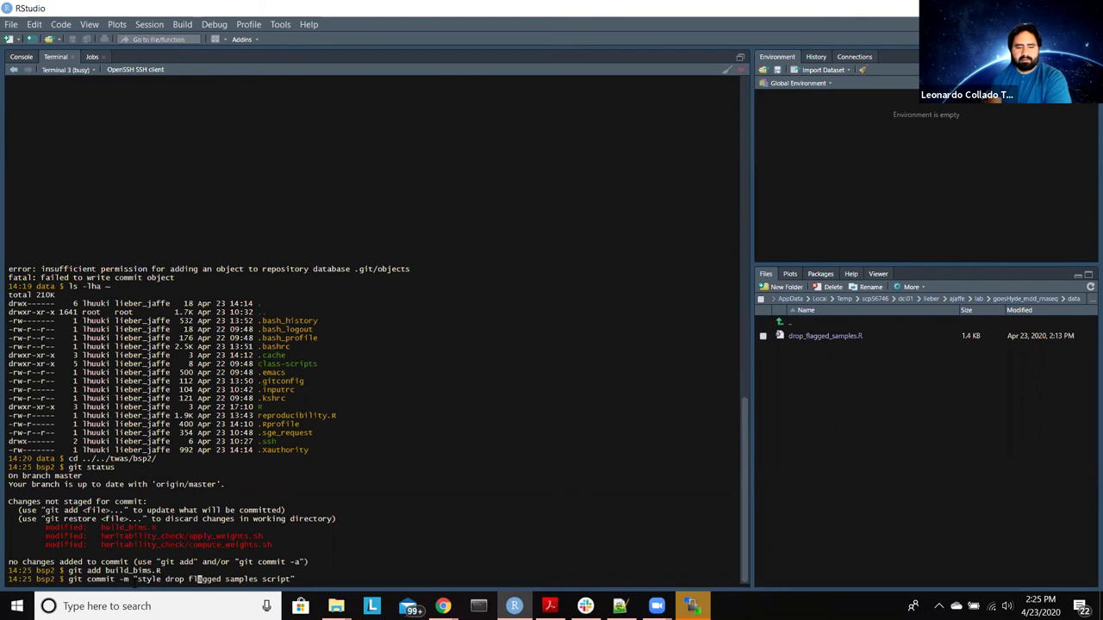
key("BackSpace")
key("BackSpace")
key("BackSpace")
key("BackSpace")
key("BackSpace")
key("BackSpace")
key("BackSpace")
key("BackSpace")
key("BackSpace")
key("BackSpace")
key("BackSpace")
key("BackSpace")
key("BackSpace")
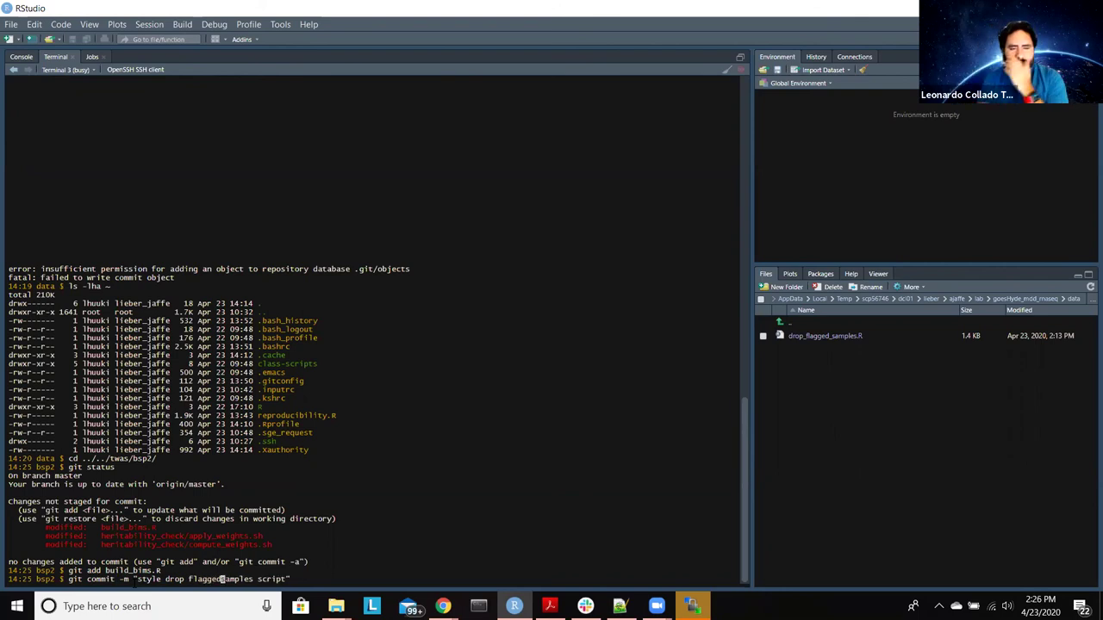
key("Delete")
key("Delete")
key("Delete")
key("Delete")
key("Delete")
key("Delete")
key("Delete")
key("Delete")
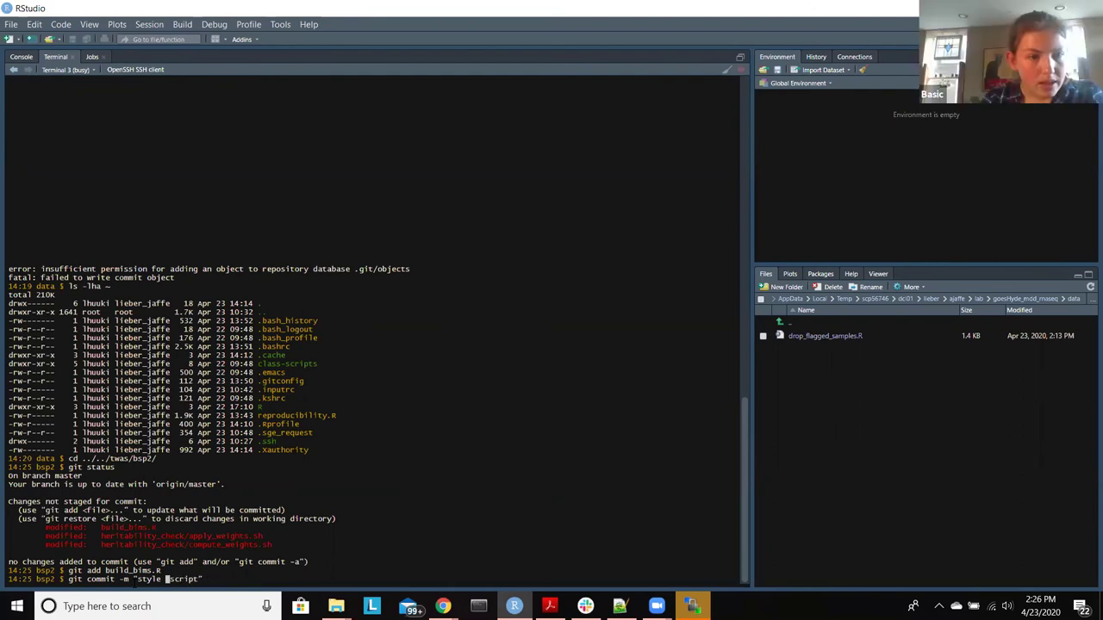
type("build ")
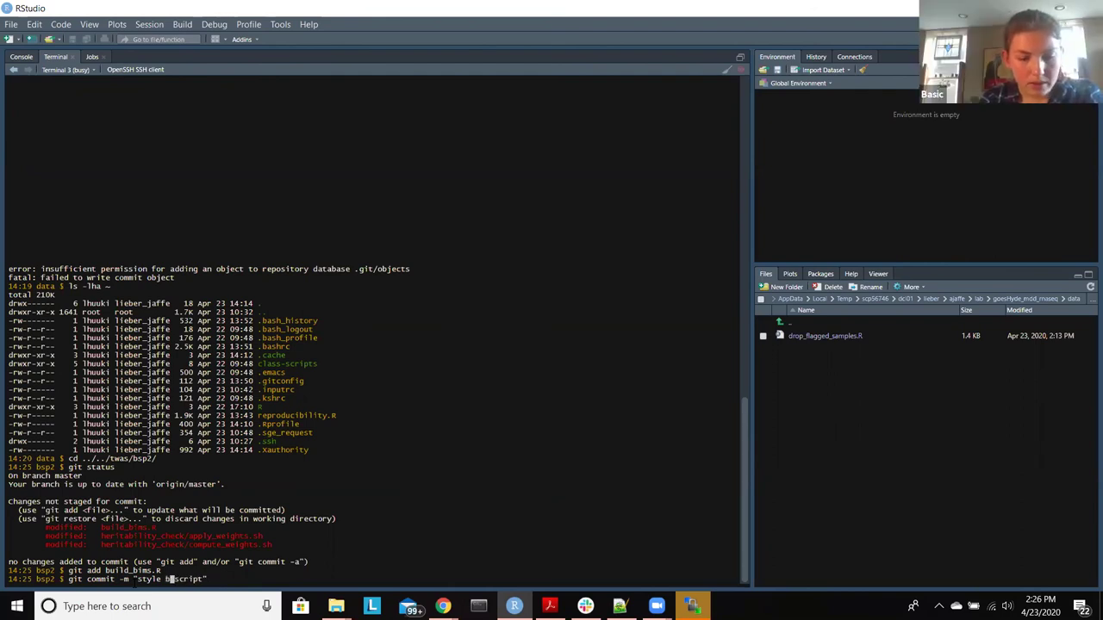
type("dims")
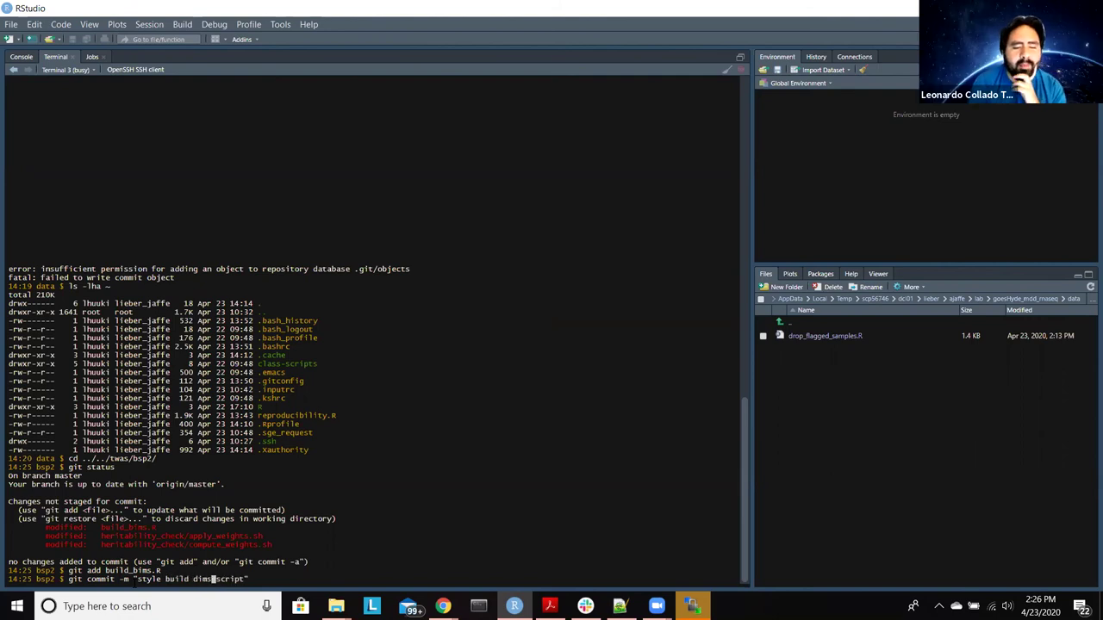
key("BackSpace")
key("BackSpace")
key("BackSpace")
key("BackSpace")
key("BackSpace")
type("bims")
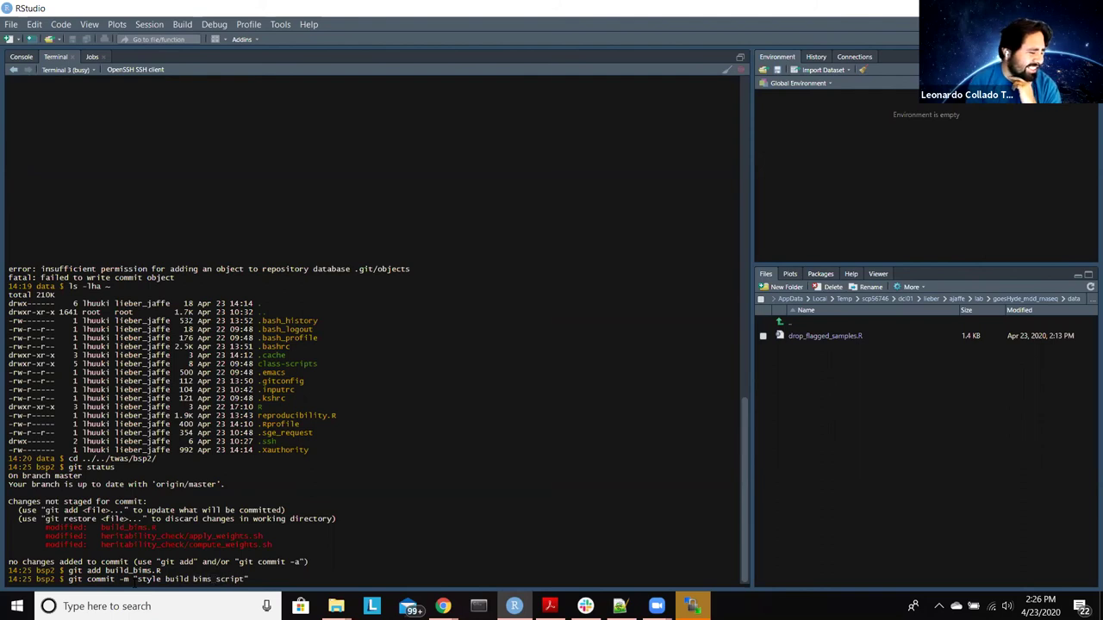
key("End")
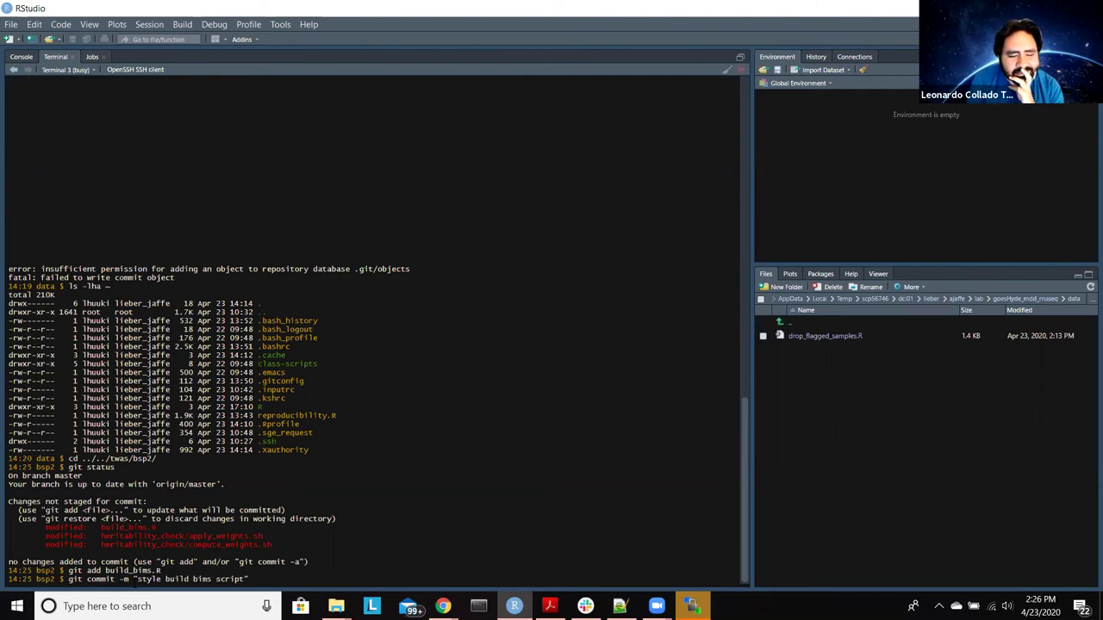
Step: Commit build_bims.R as 'style build bims script', rerunning it after the permission-denied error
key("Return")
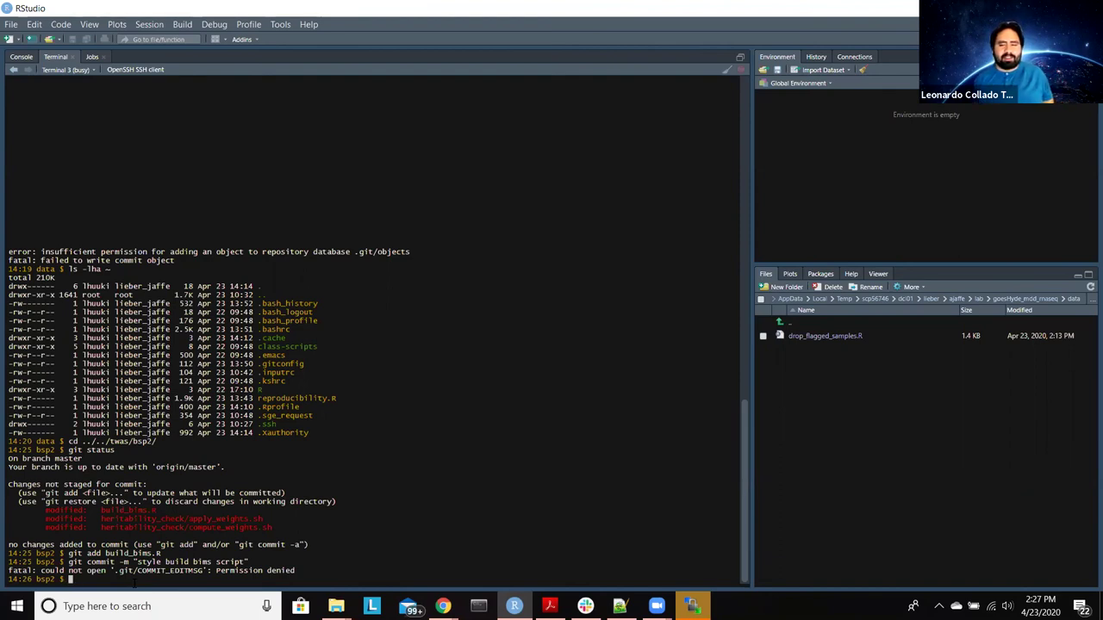
key("Up")
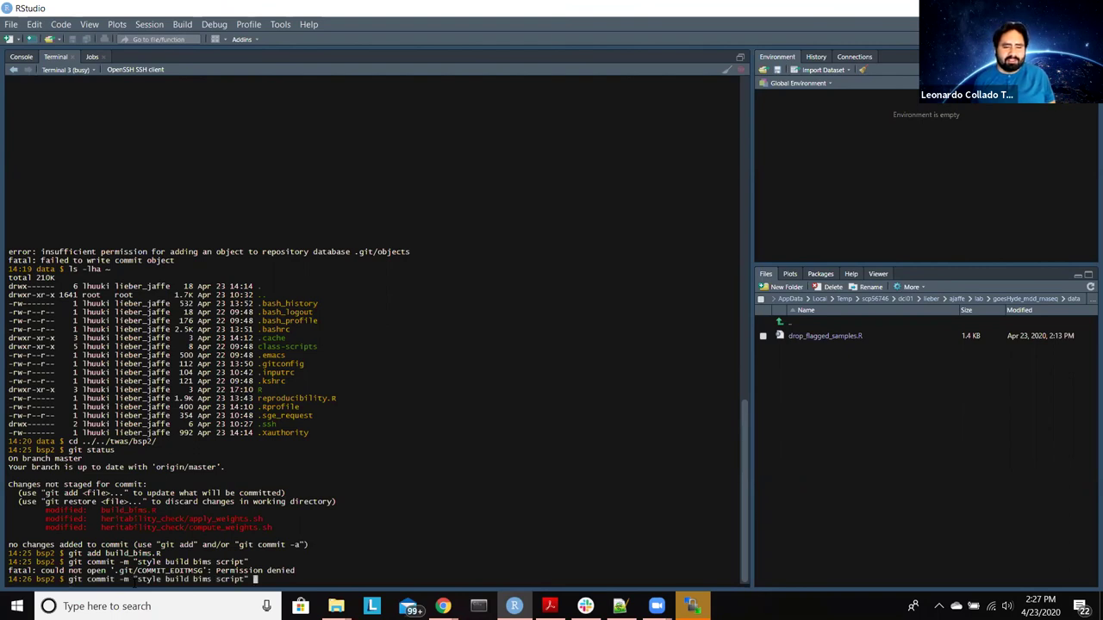
key("Return")
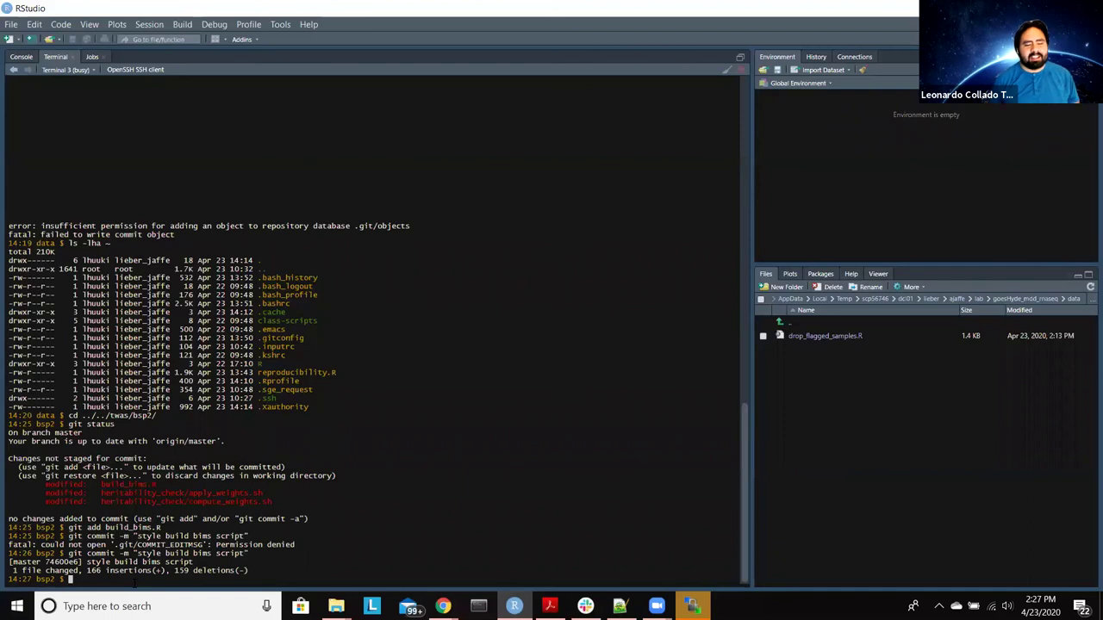
Step: Check git status, then git push to GitHub, answering yes to trust github.com's host key
type("git status")
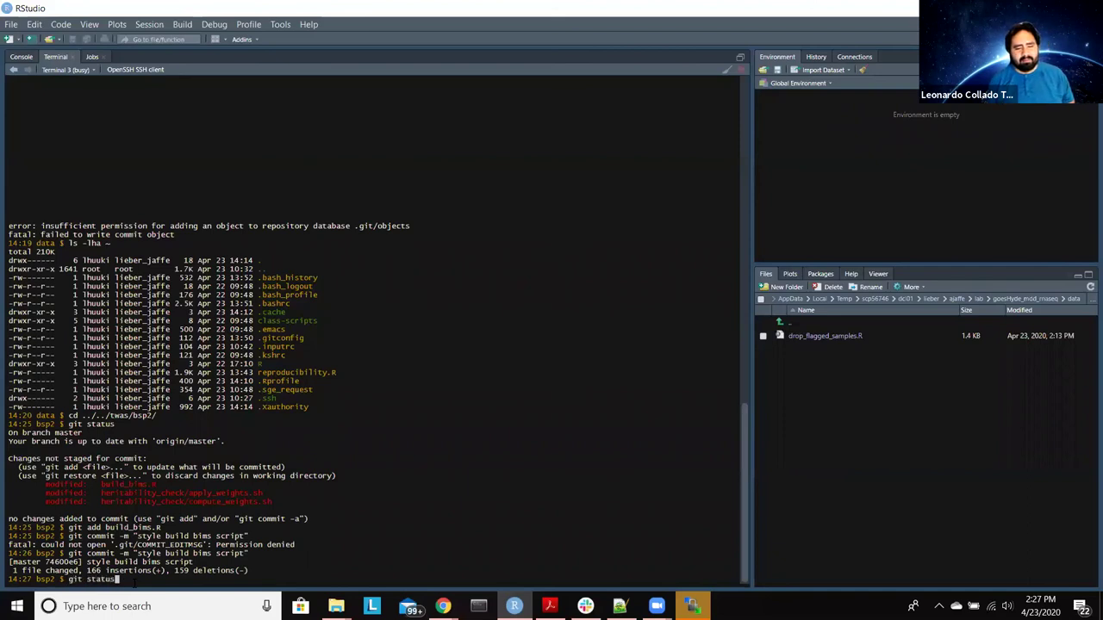
key("Return")
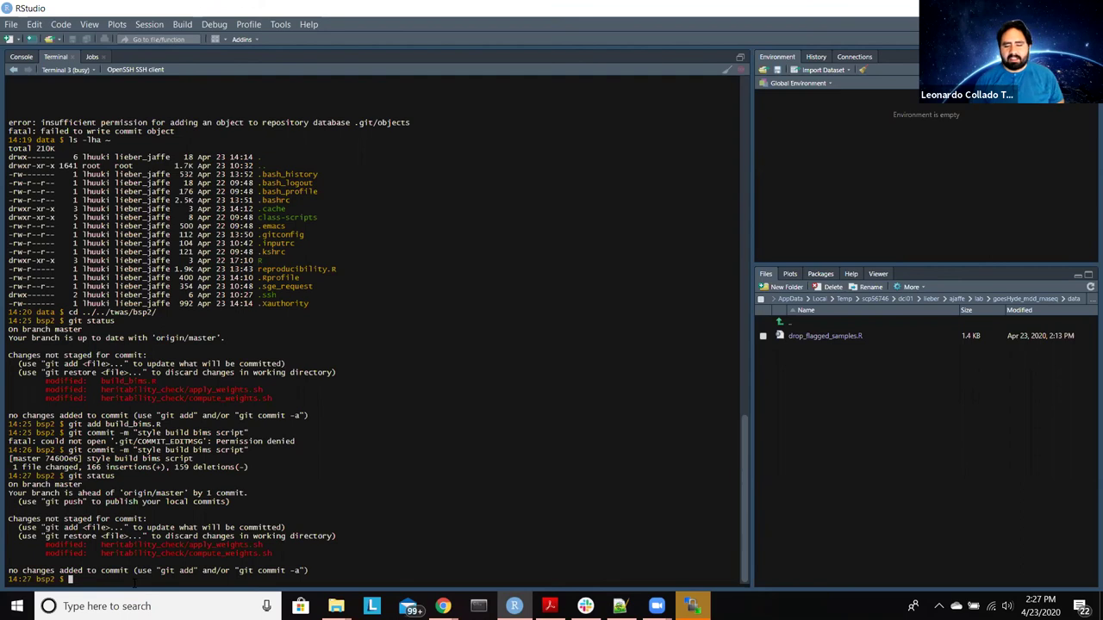
type("git push")
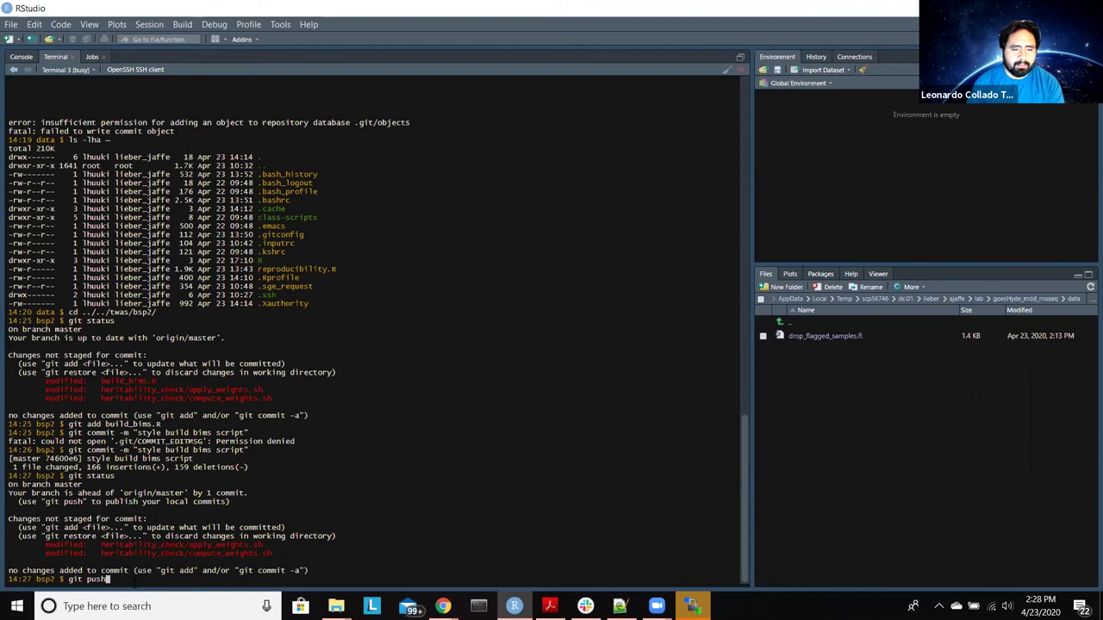
key("Return")
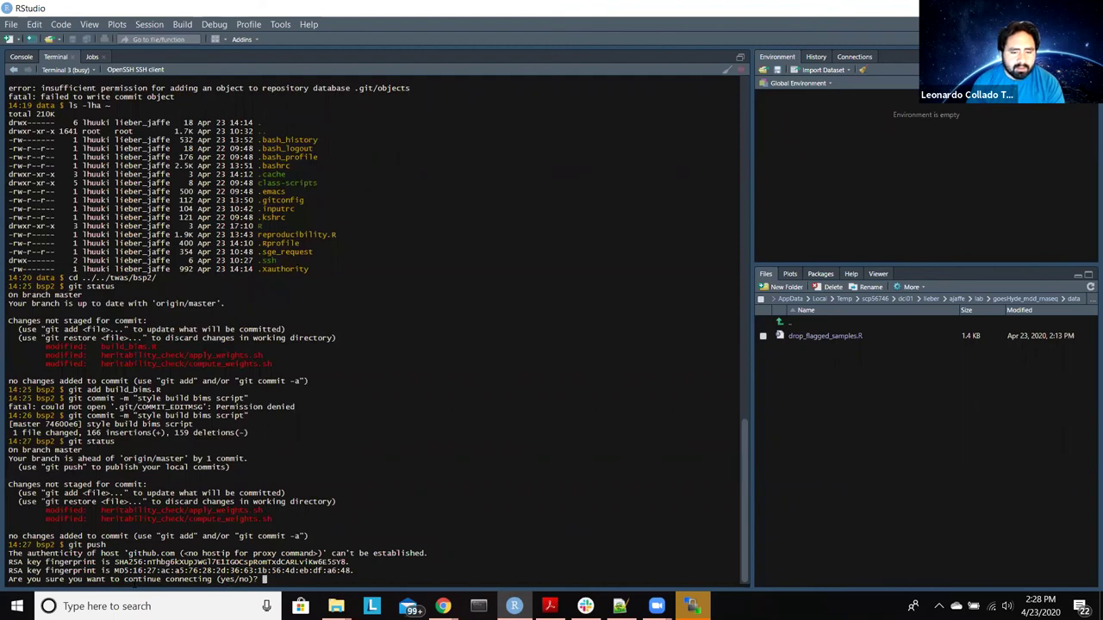
type("yes")
key("Return")
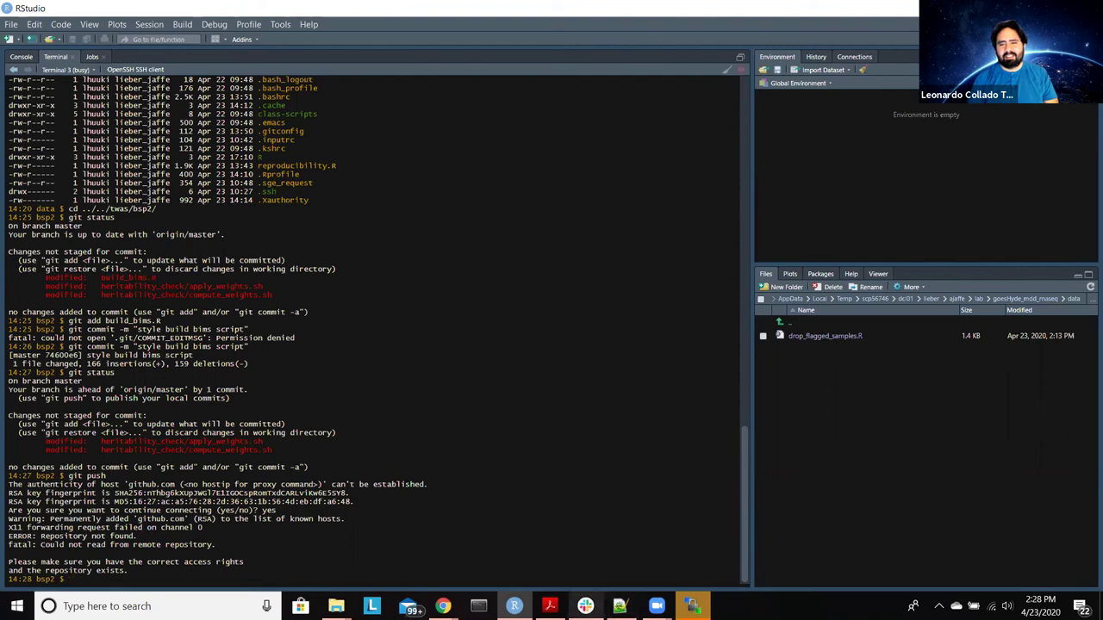
left_click(586, 605)
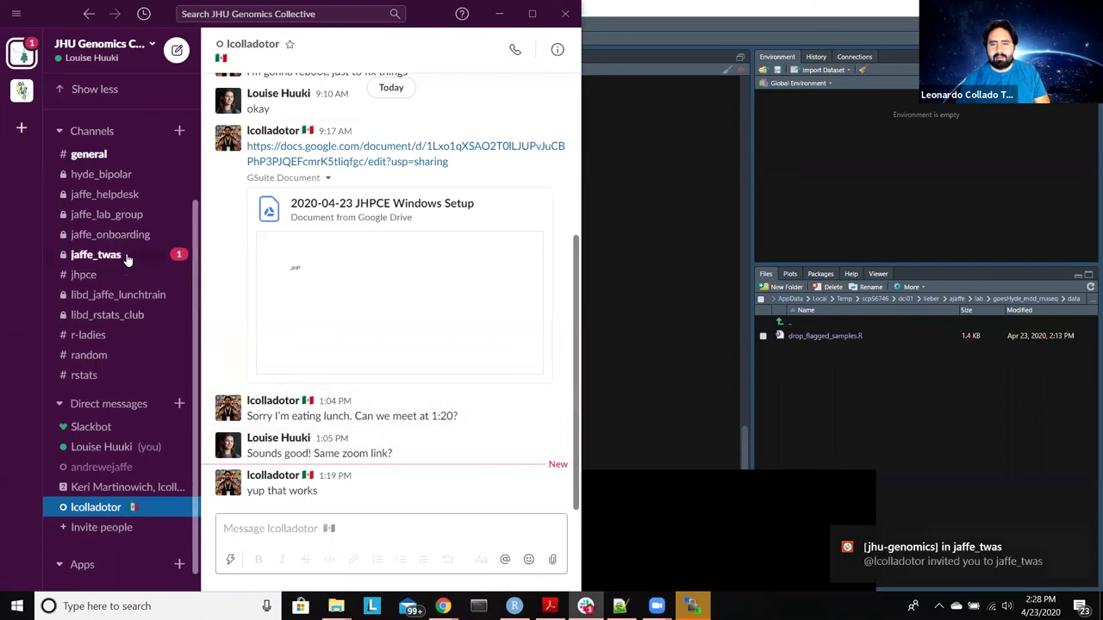
Step: View Slack's jaffe_twas channel for GitHub commit notices, then return to RStudio
left_click(128, 259)
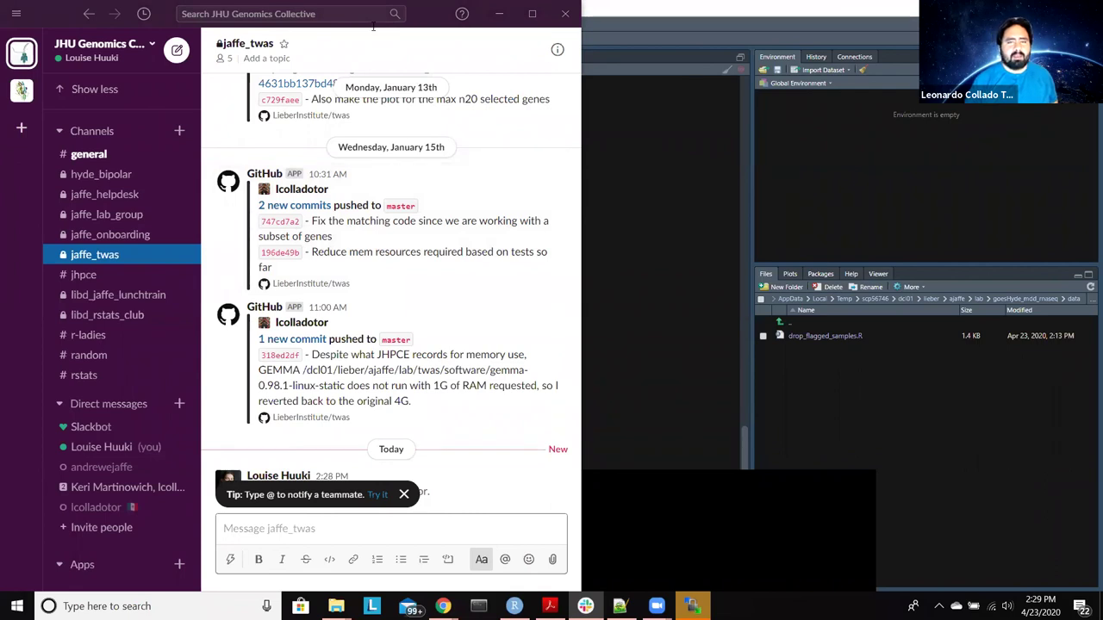
key("alt+Tab")
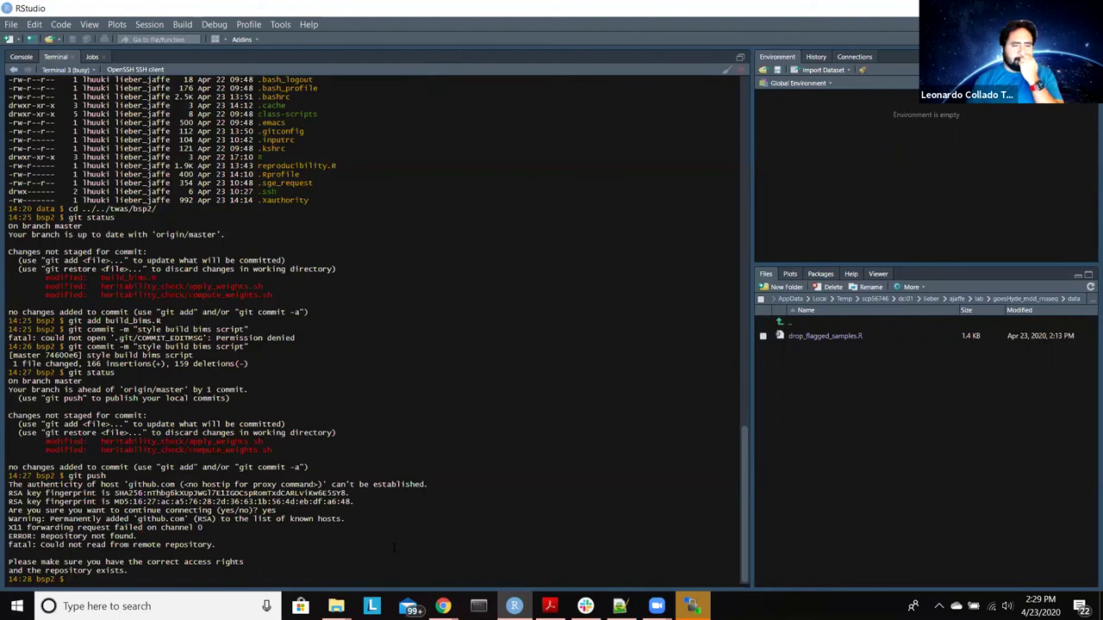
Step: Bring the Gmail inbox forward, reload it, and shrink the browser window over RStudio
mouse_move(442, 605)
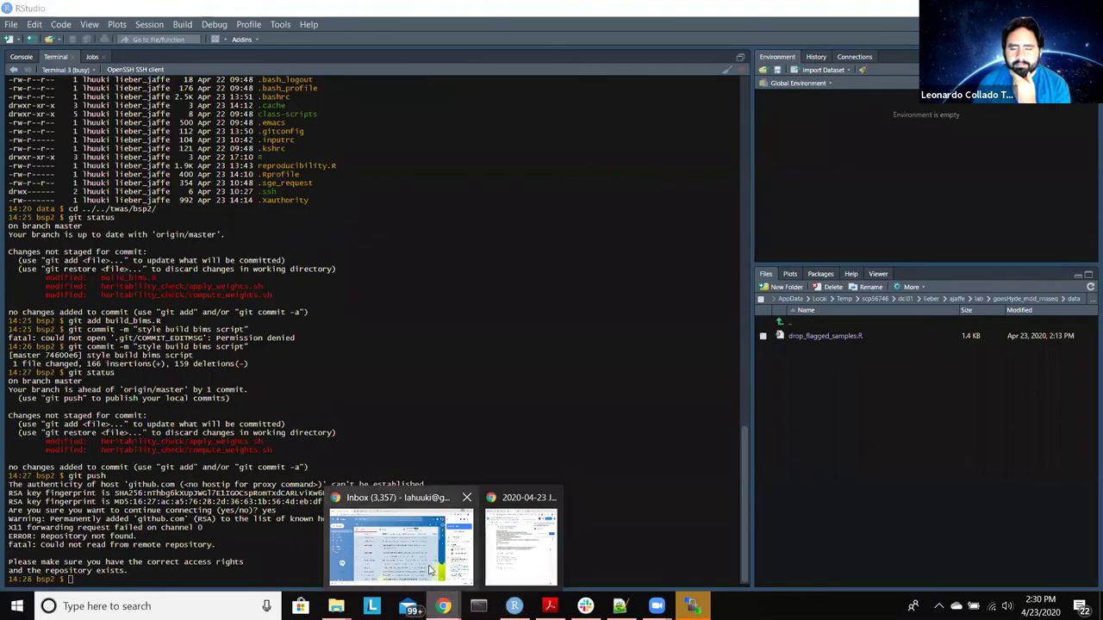
left_click(431, 571)
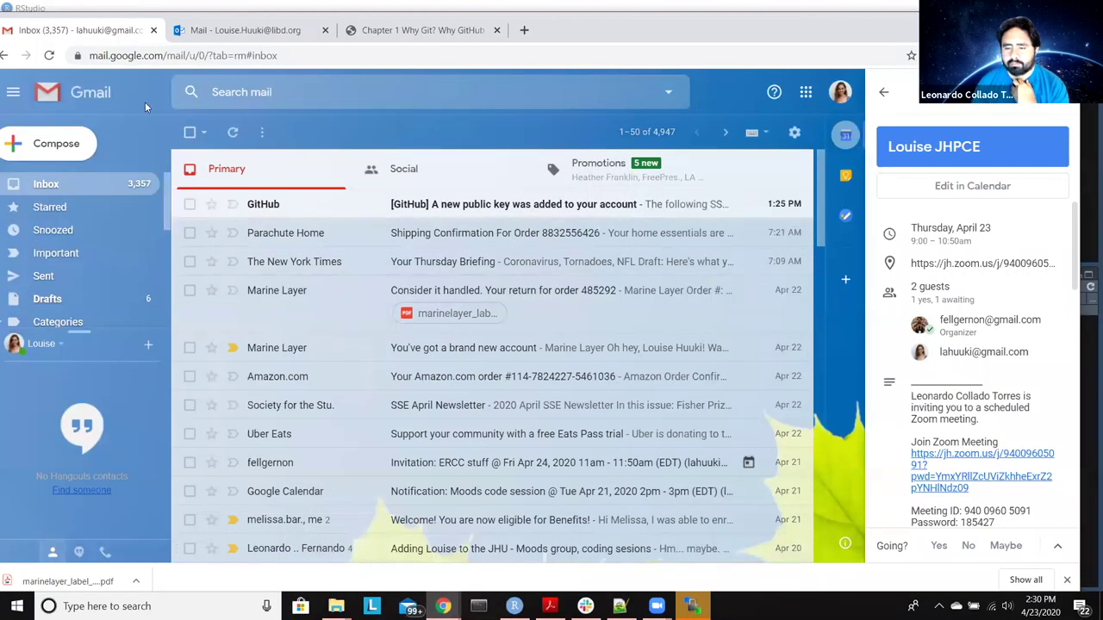
left_click(50, 56)
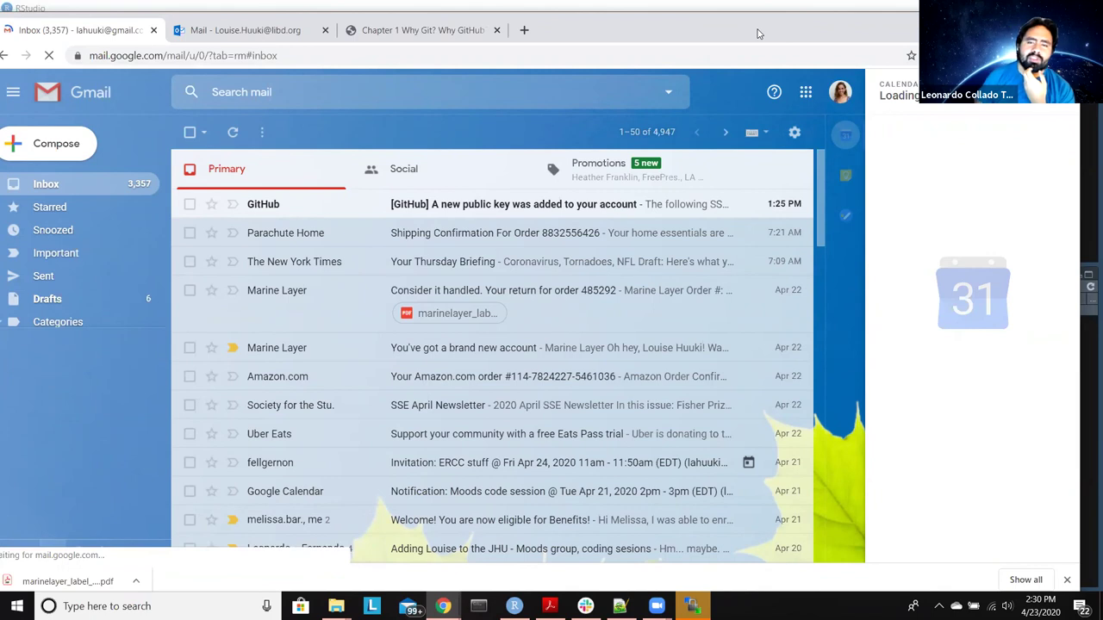
left_click_drag(758, 34, 398, 87)
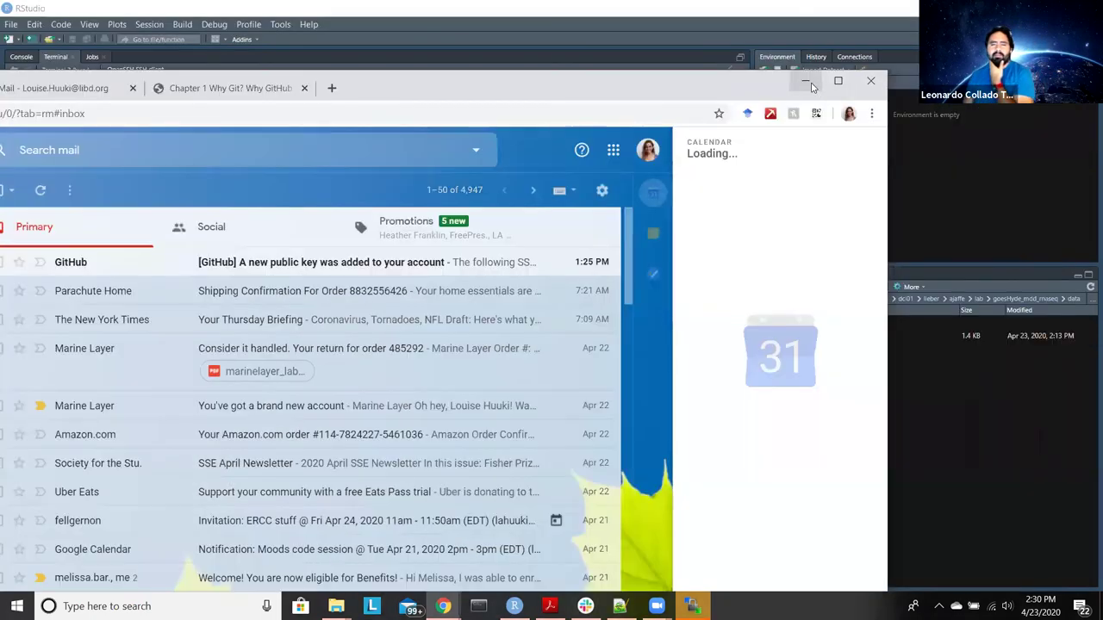
Step: In a new browser tab, go to the LieberInstitute GitHub organization page
left_click(331, 88)
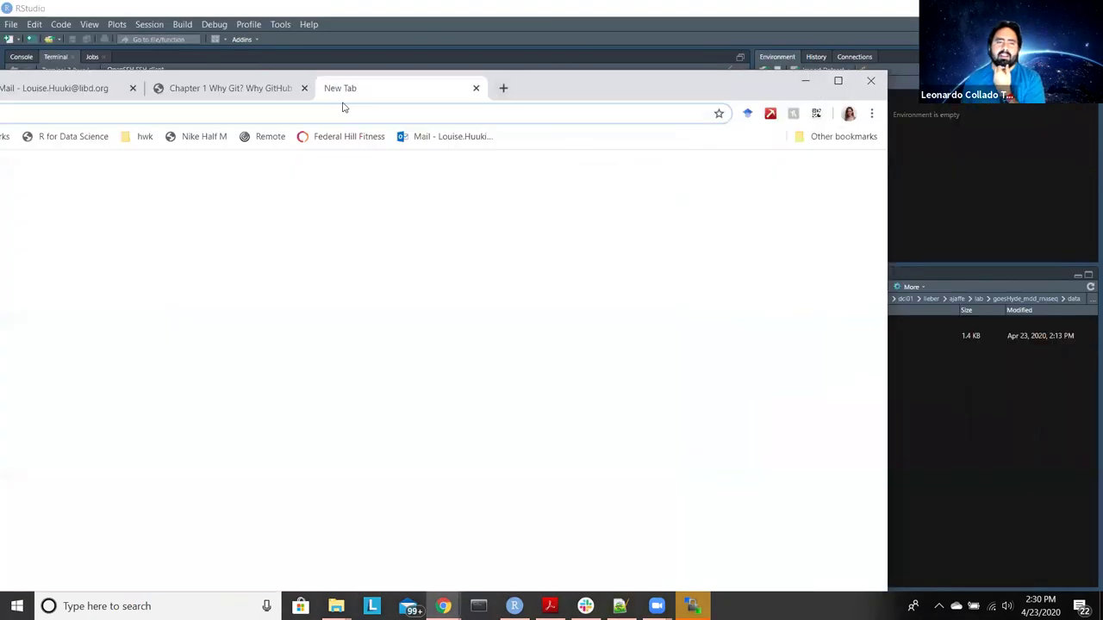
type("git")
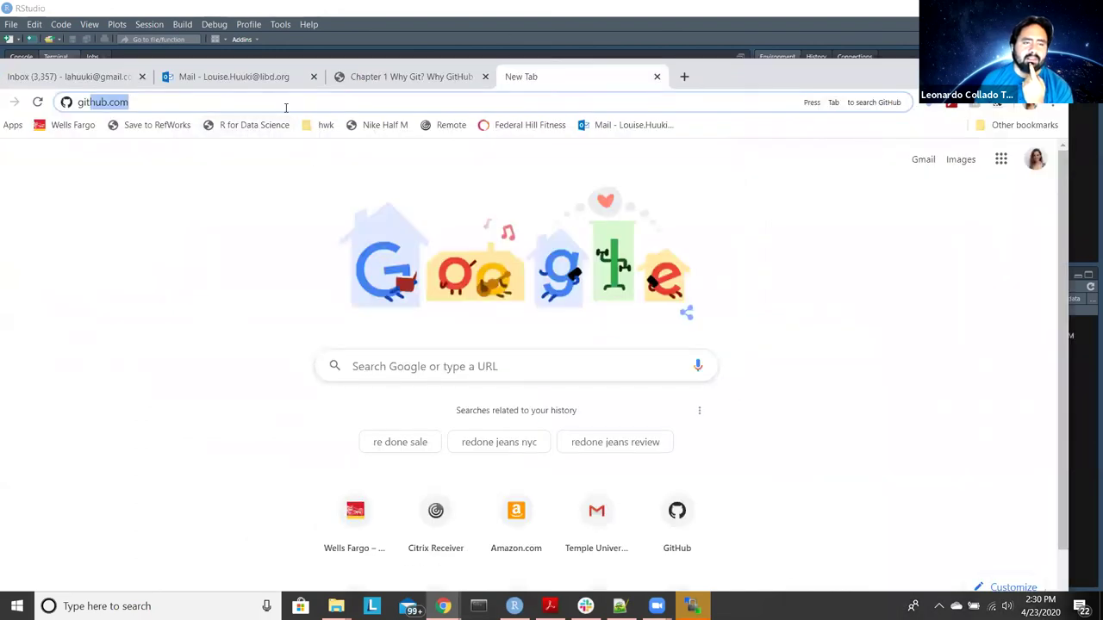
left_click(312, 108)
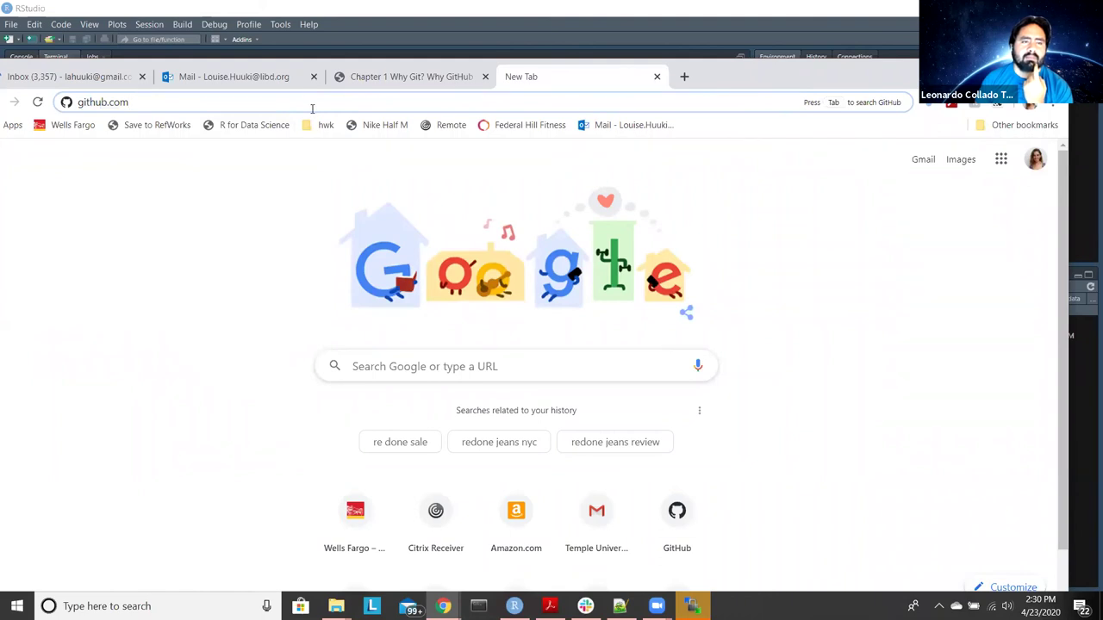
type("/")
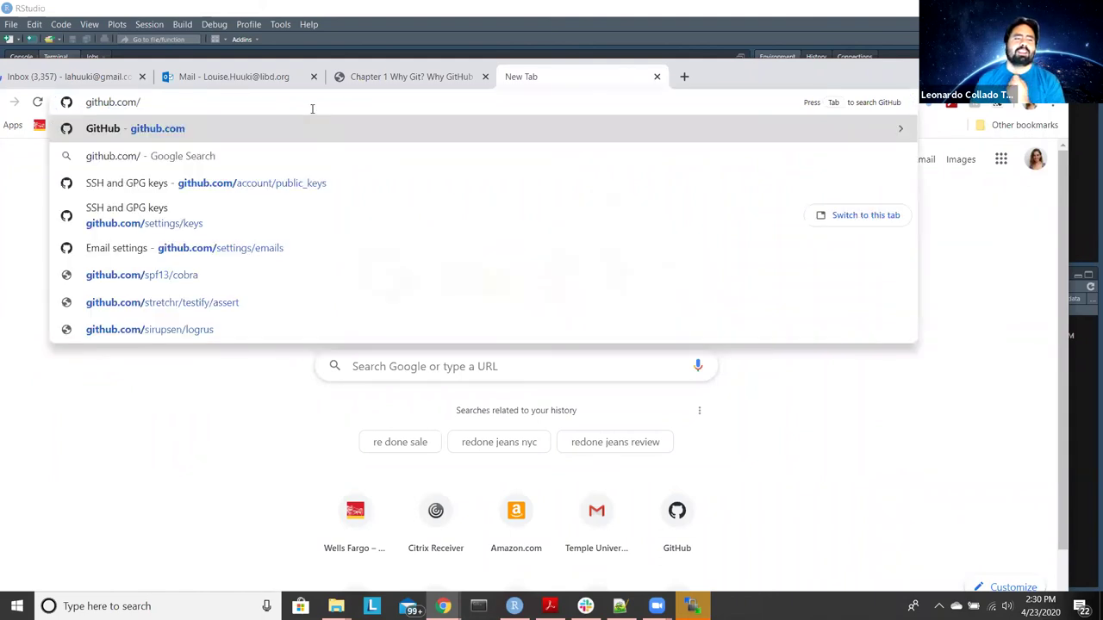
type("liber")
key("BackSpace")
key("BackSpace")
key("BackSpace")
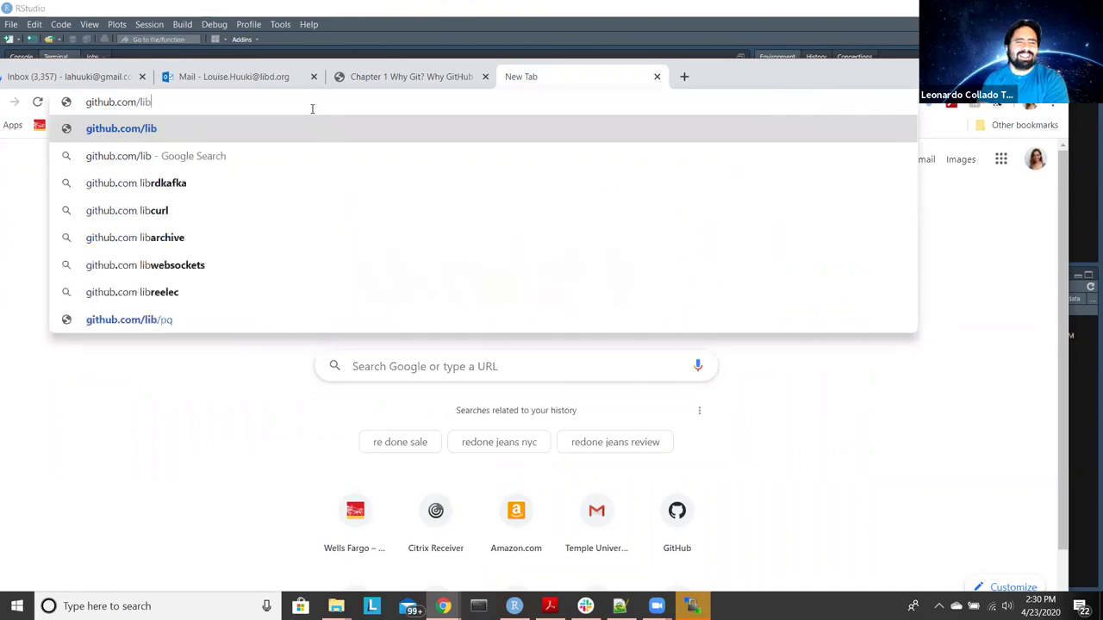
type("eberi")
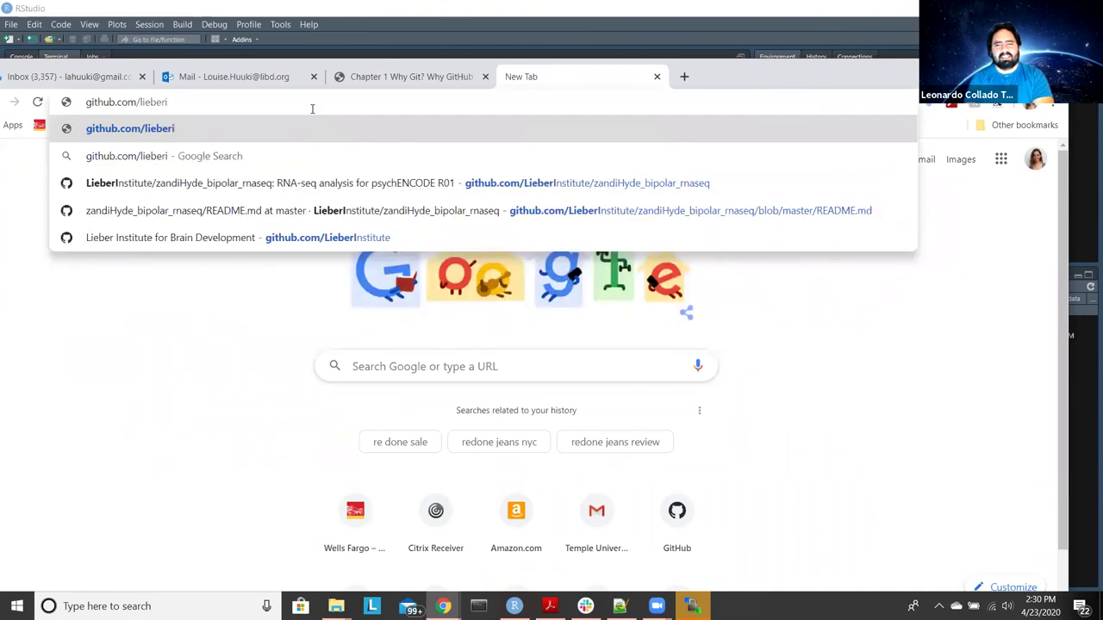
key("Down")
key("Down")
key("Down")
key("Down")
key("Return")
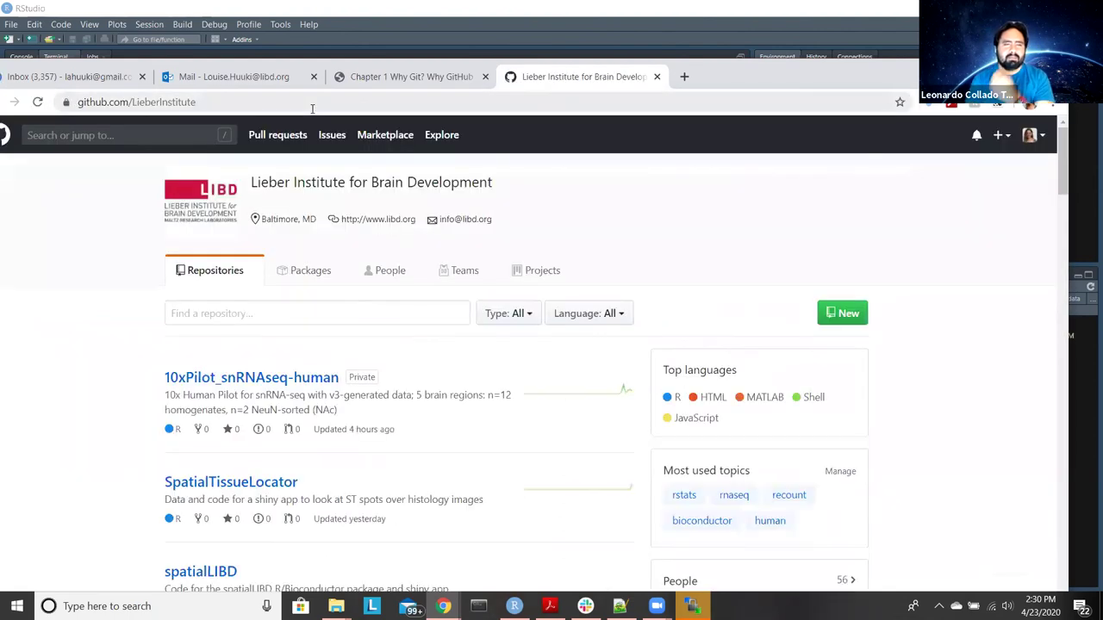
Step: Open the LieberInstitute/twas repository, skim its README, then minimize the browser
left_click(312, 108)
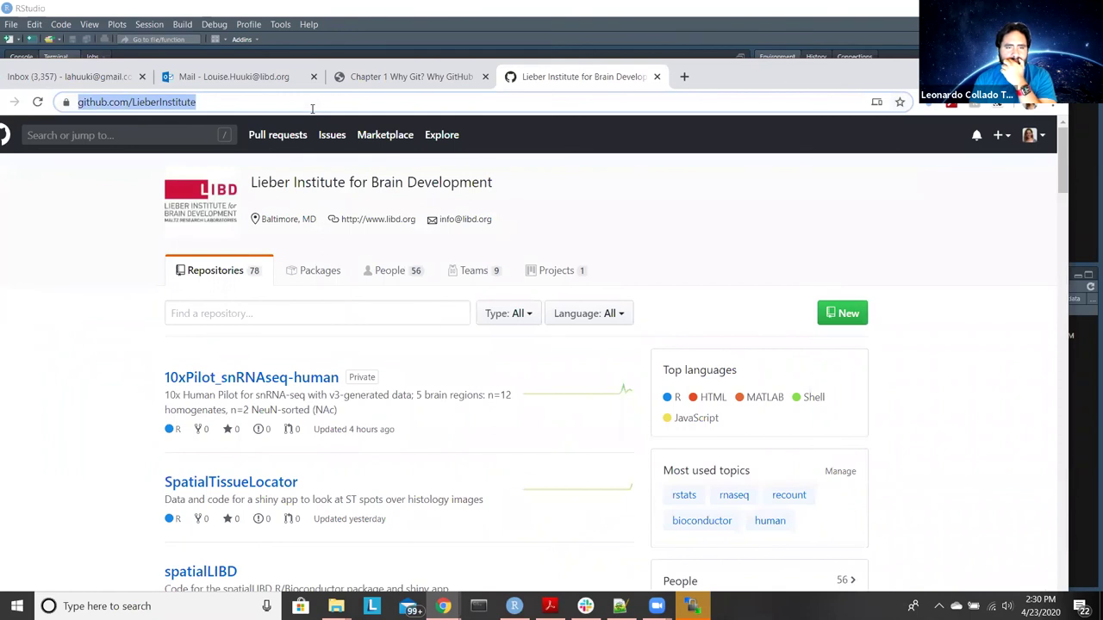
left_click(312, 108)
type("//")
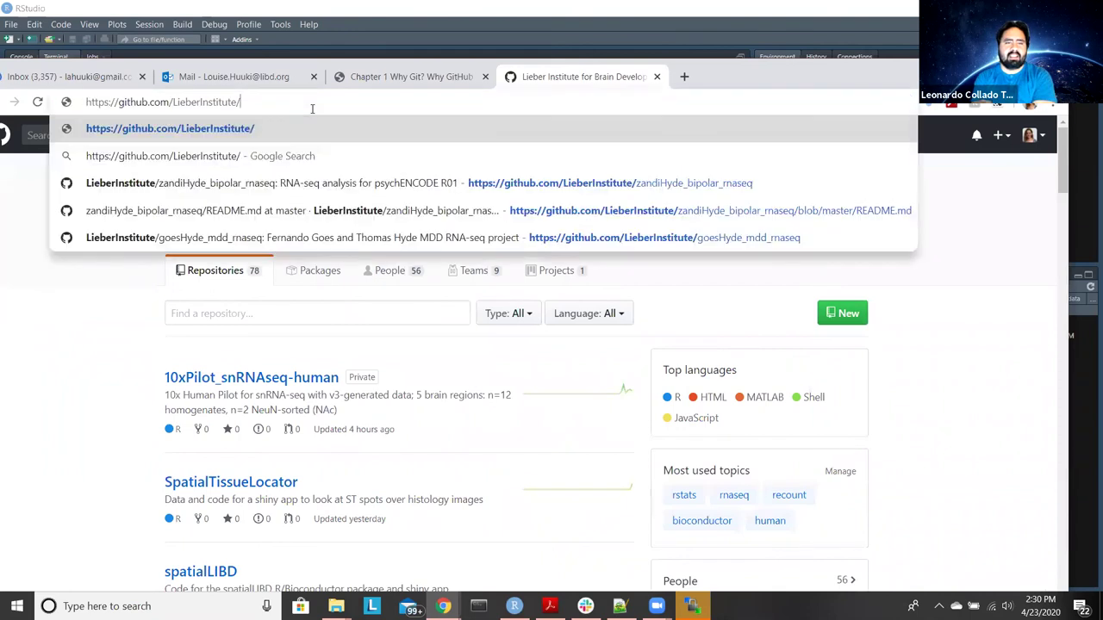
type("twas")
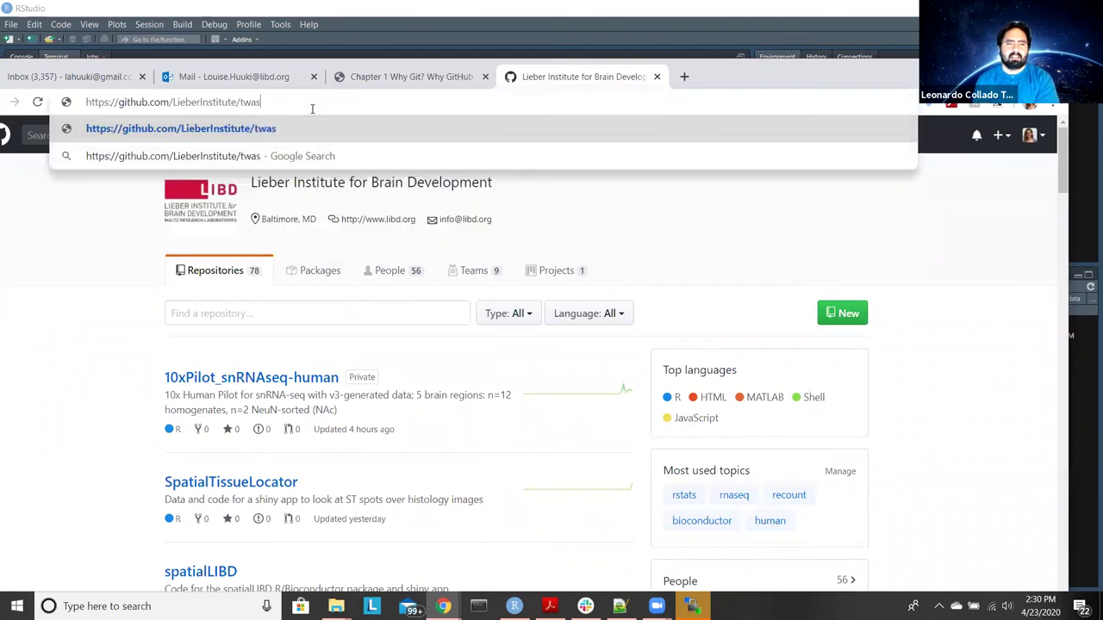
key("Return")
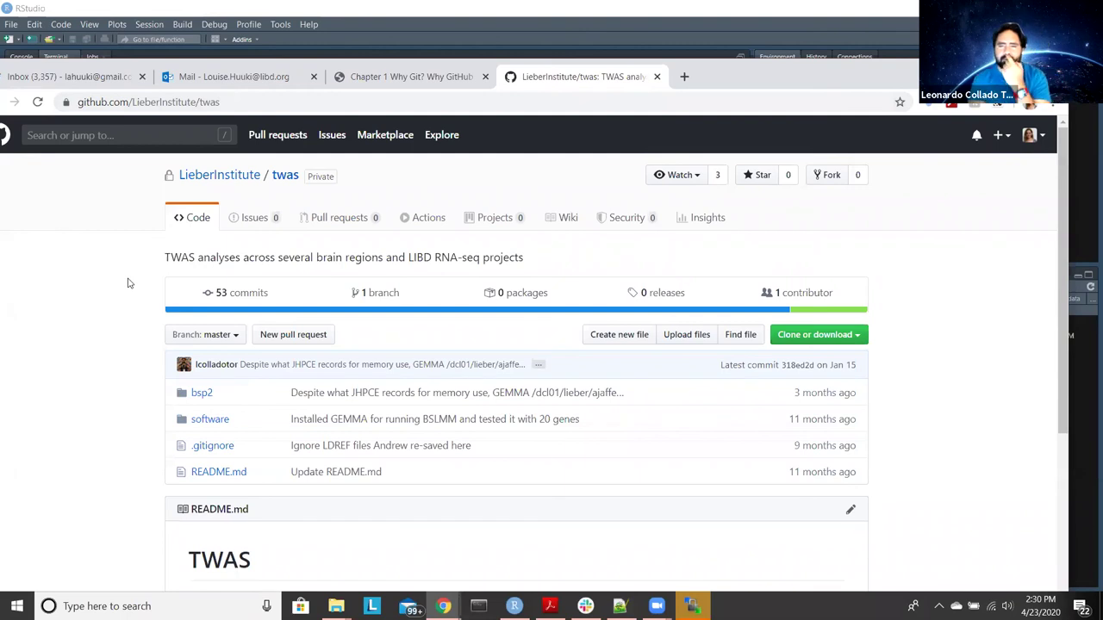
scroll(127, 283, "down", 5)
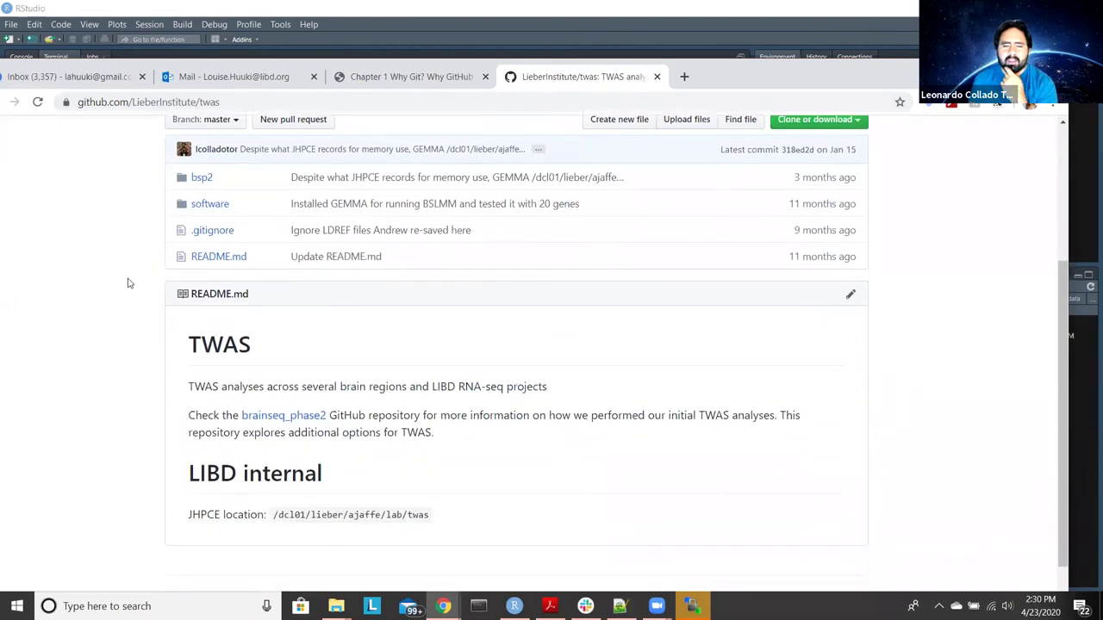
scroll(128, 282, "up", 5)
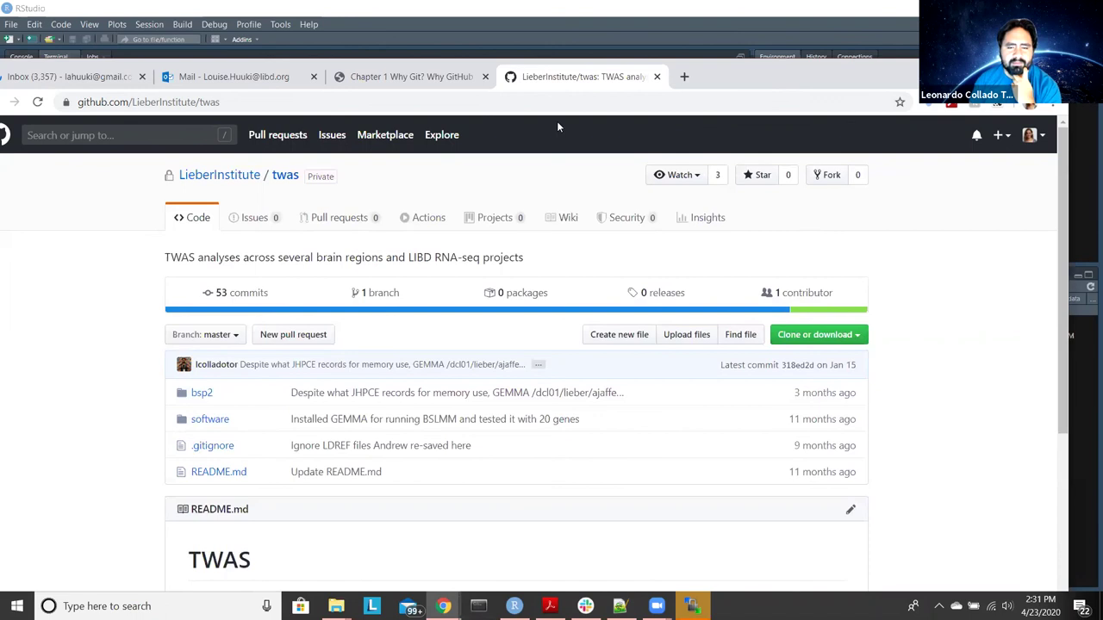
key("super+Down")
key("super+Down")
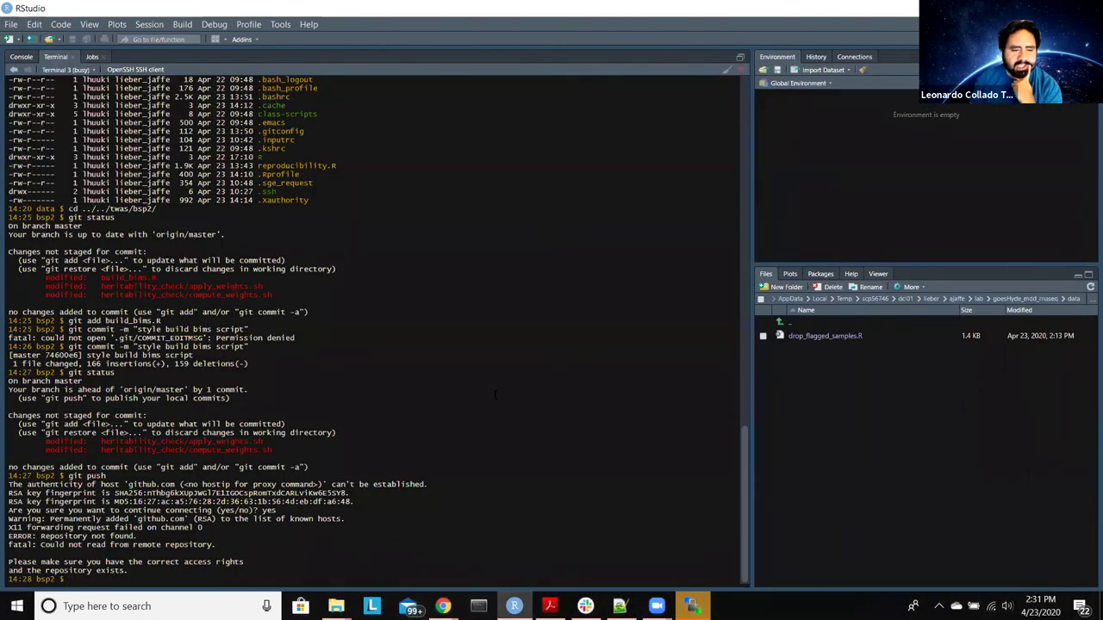
Step: Rerun git push, sending the build_bims.R commit to LieberInstitute/twas master (74600e6)
key("Up")
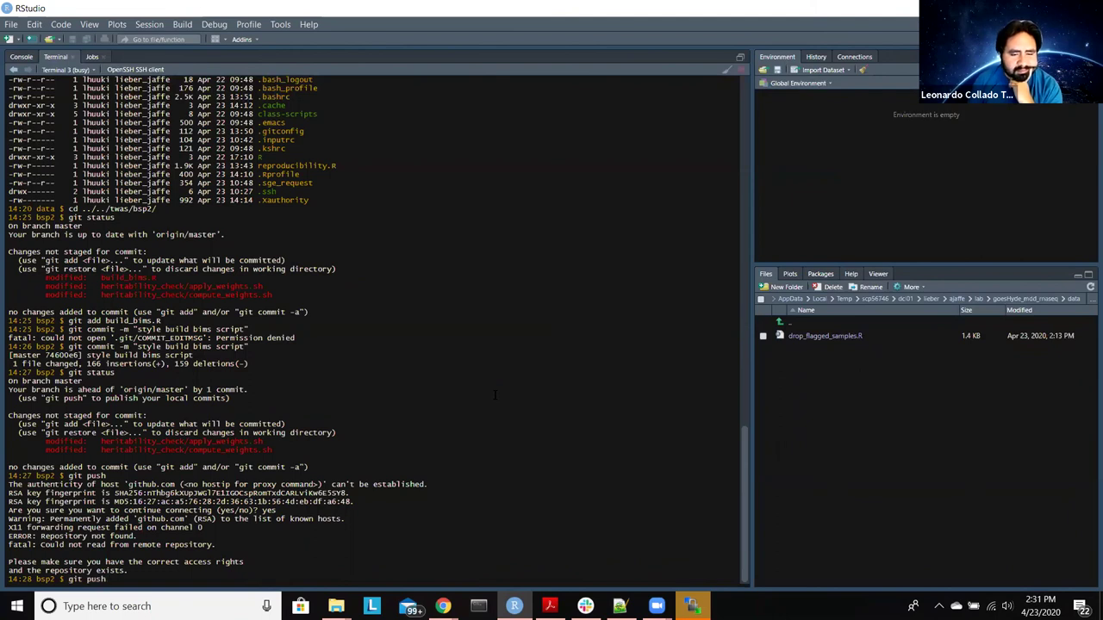
key("Return")
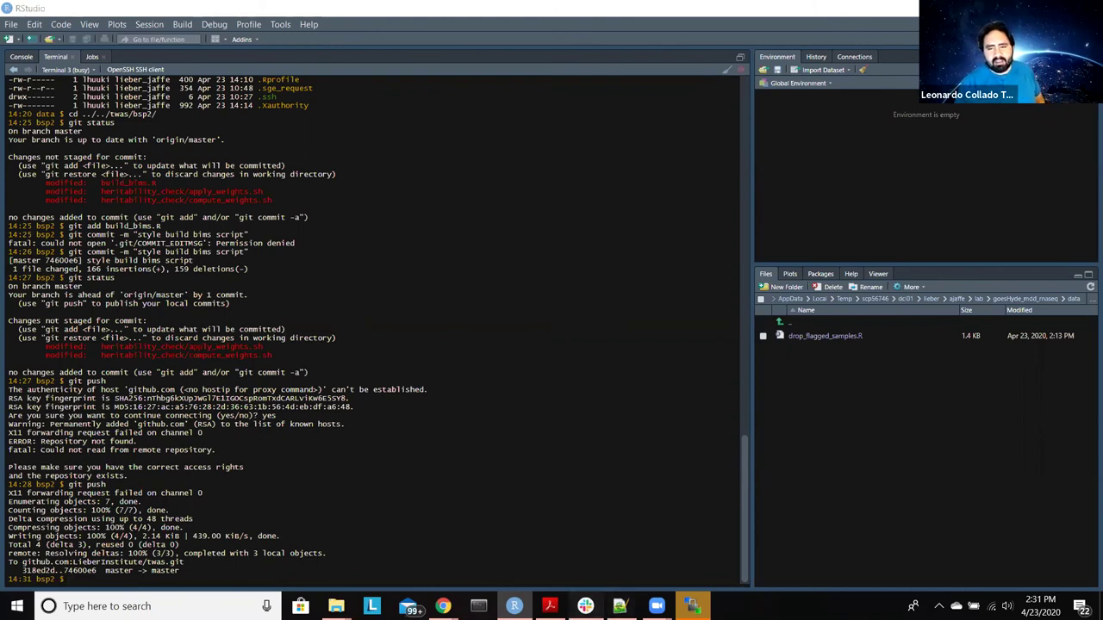
left_click(585, 606)
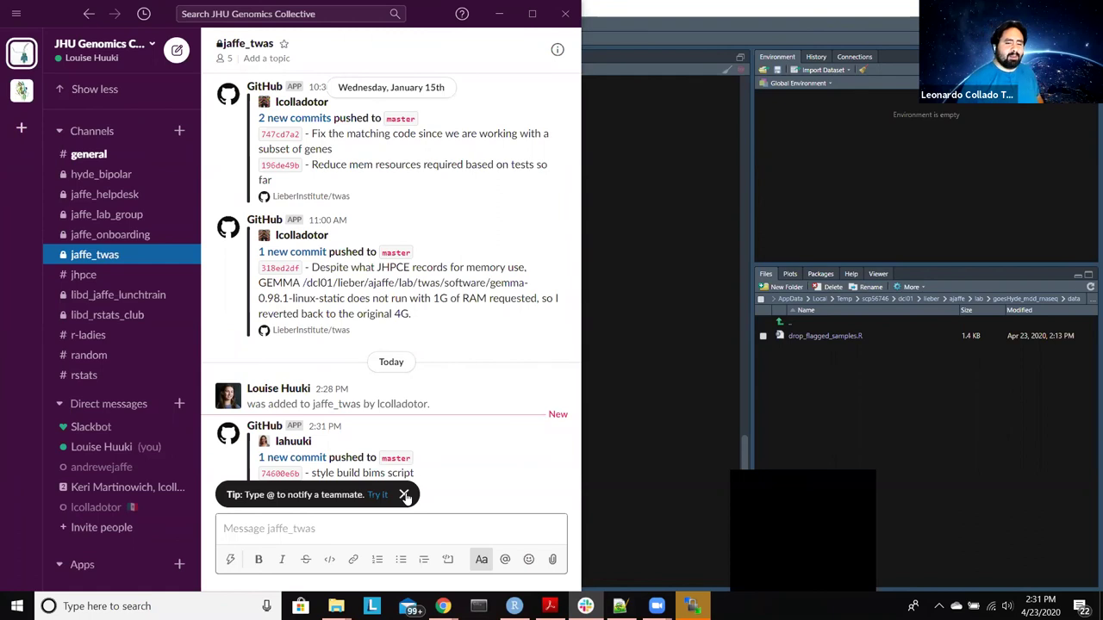
Step: Dismiss Slack's teammate tip, check the jaffe_twas commit message, and return to RStudio
left_click(404, 496)
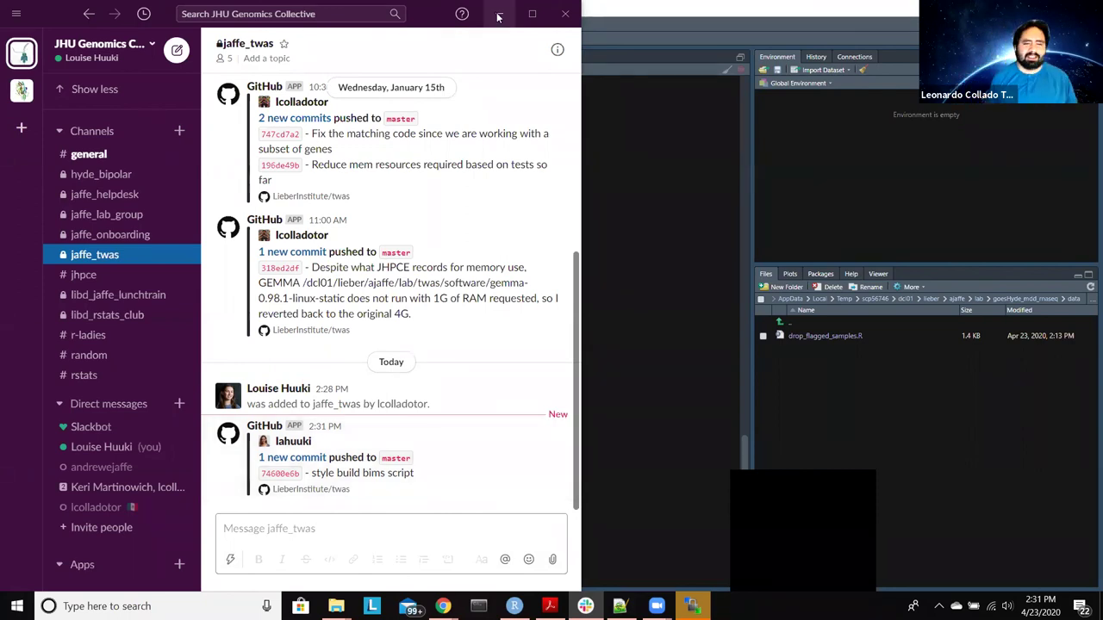
key("alt+Tab")
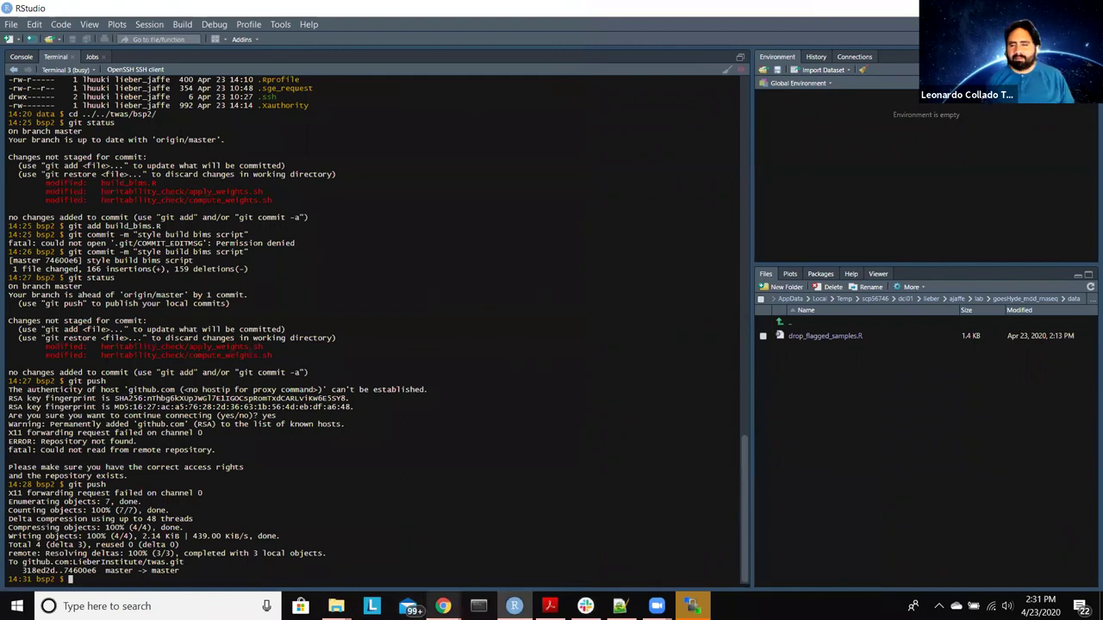
mouse_move(442, 606)
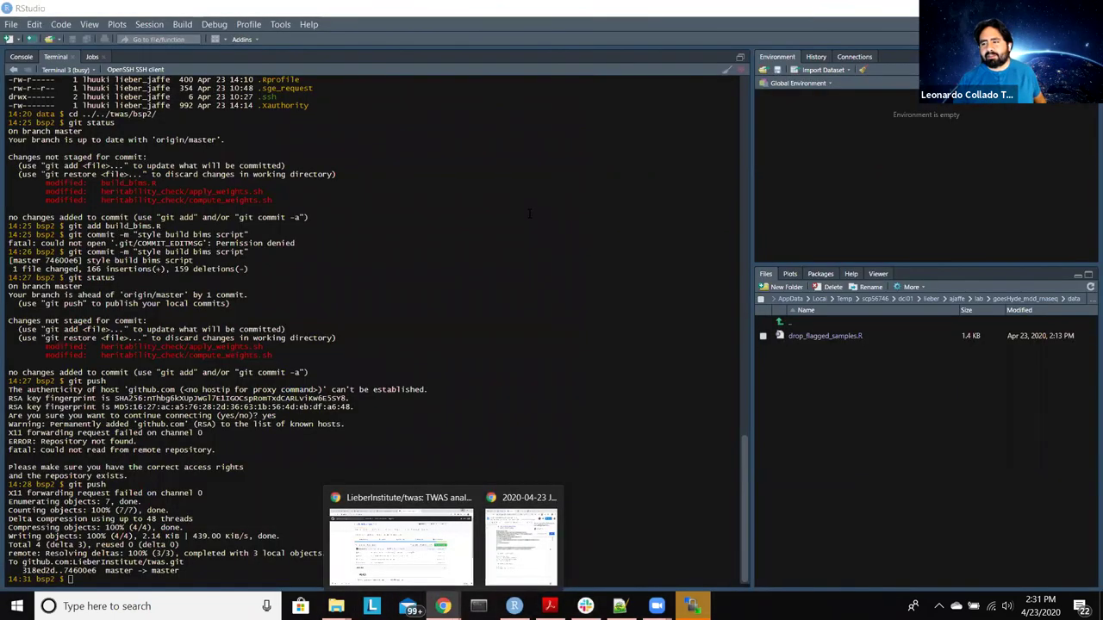
left_click(529, 214)
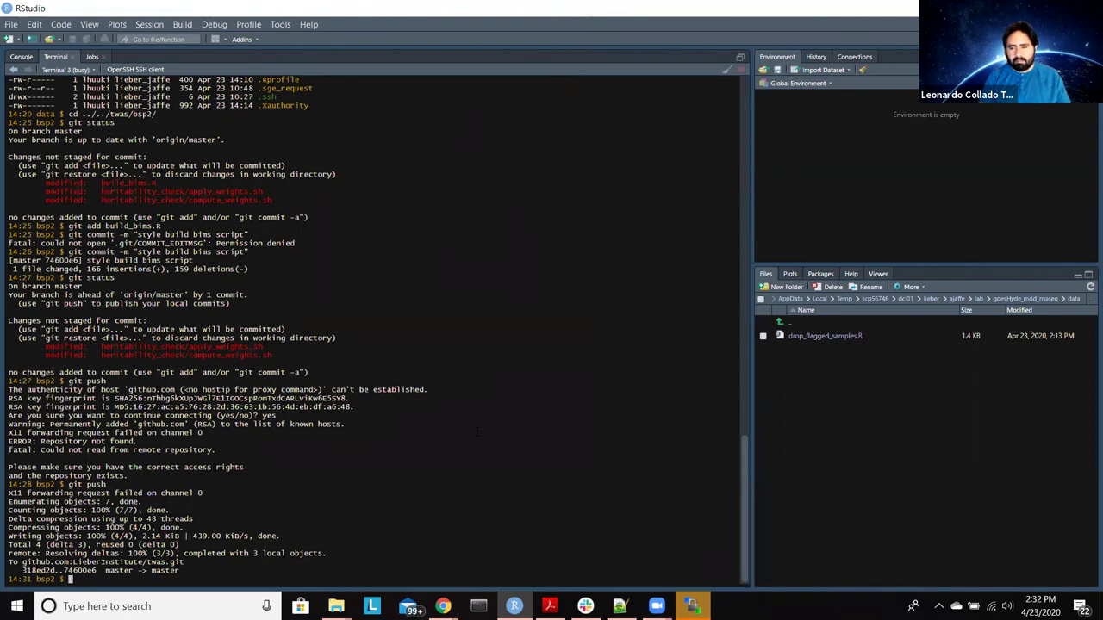
mouse_move(443, 606)
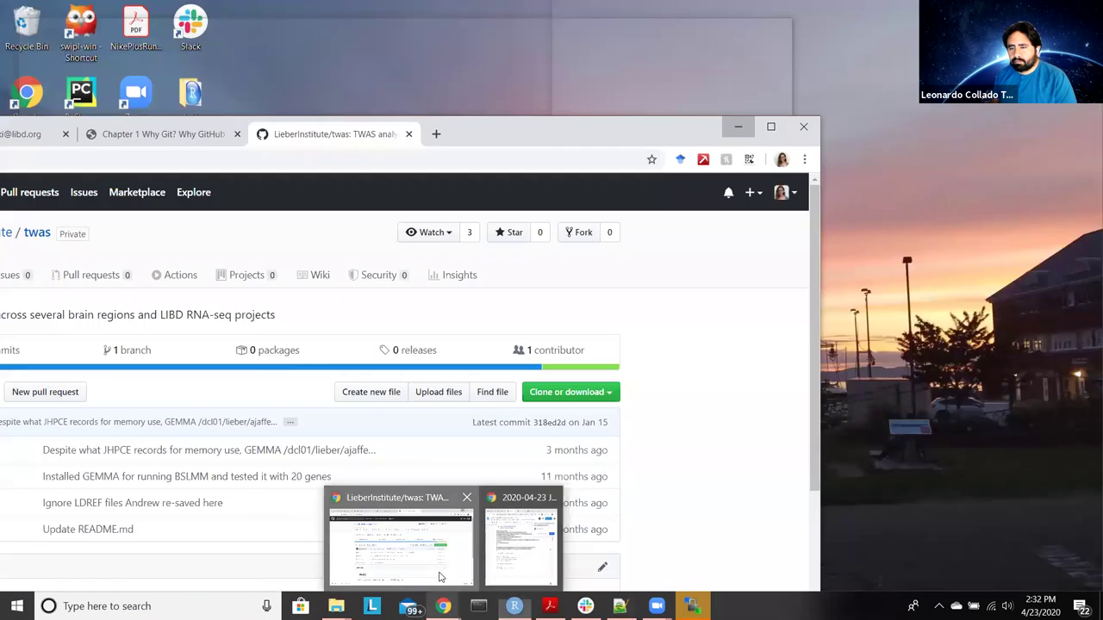
left_click(440, 578)
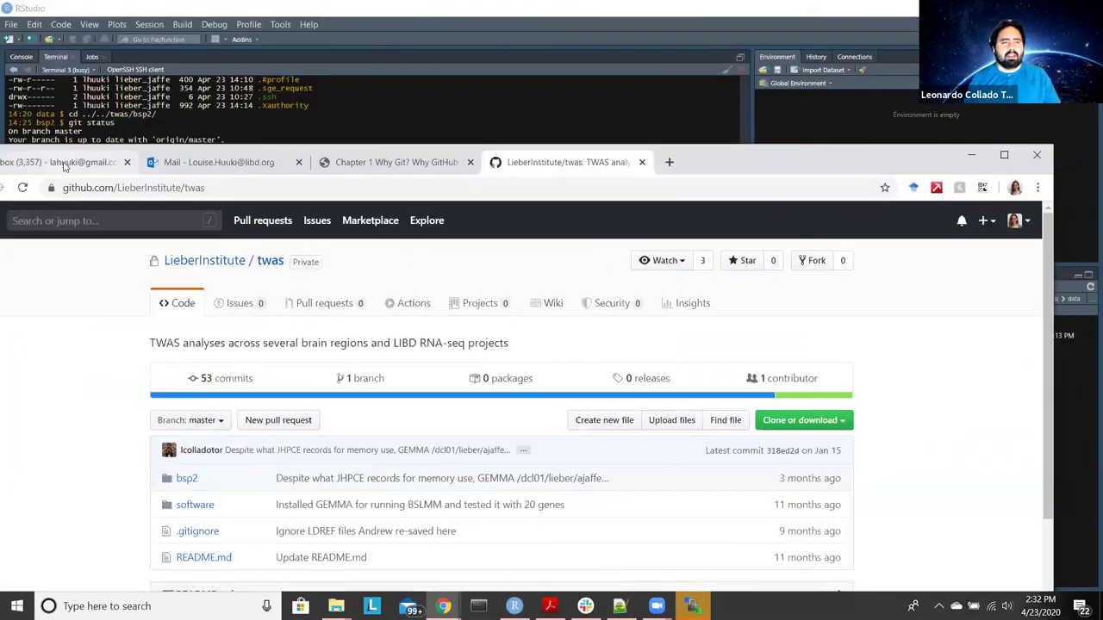
left_click(63, 164)
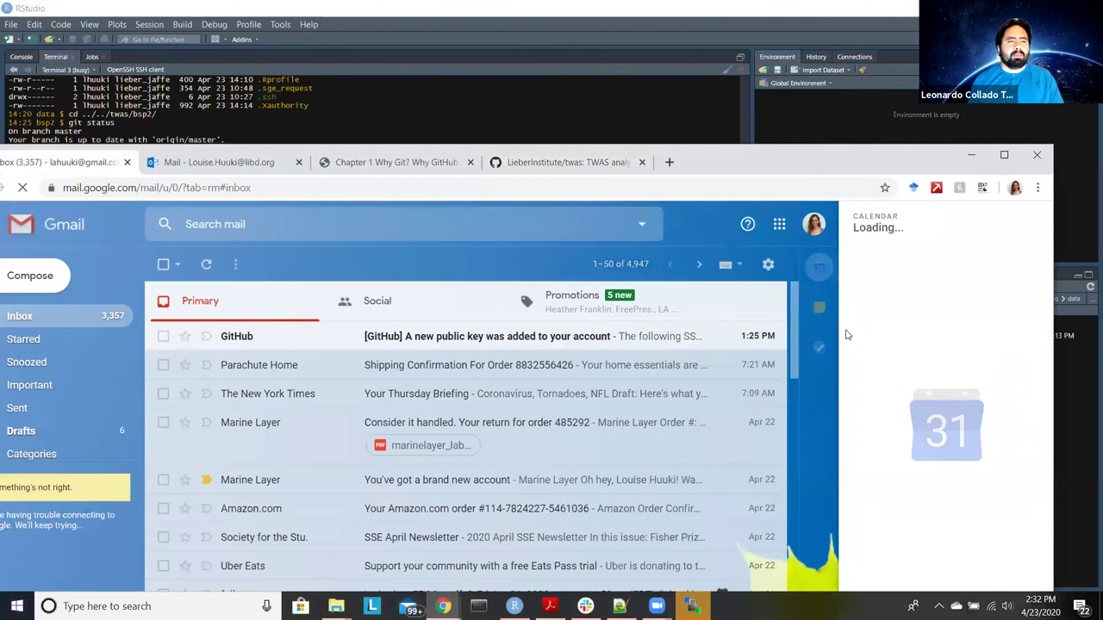
left_click_drag(844, 170, 491, 213)
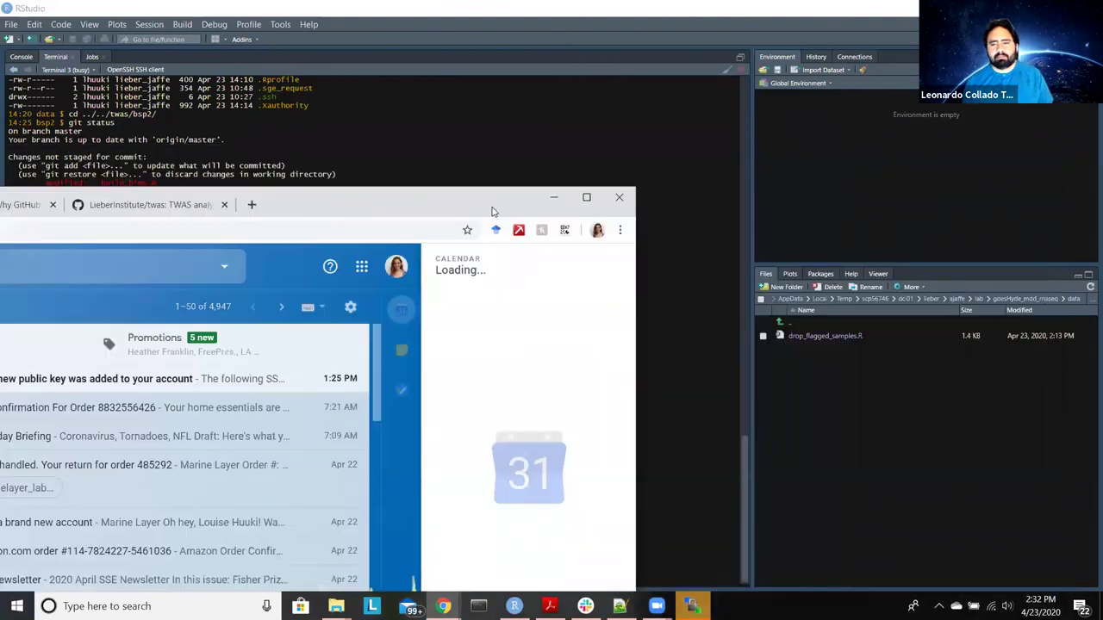
key("super+Down")
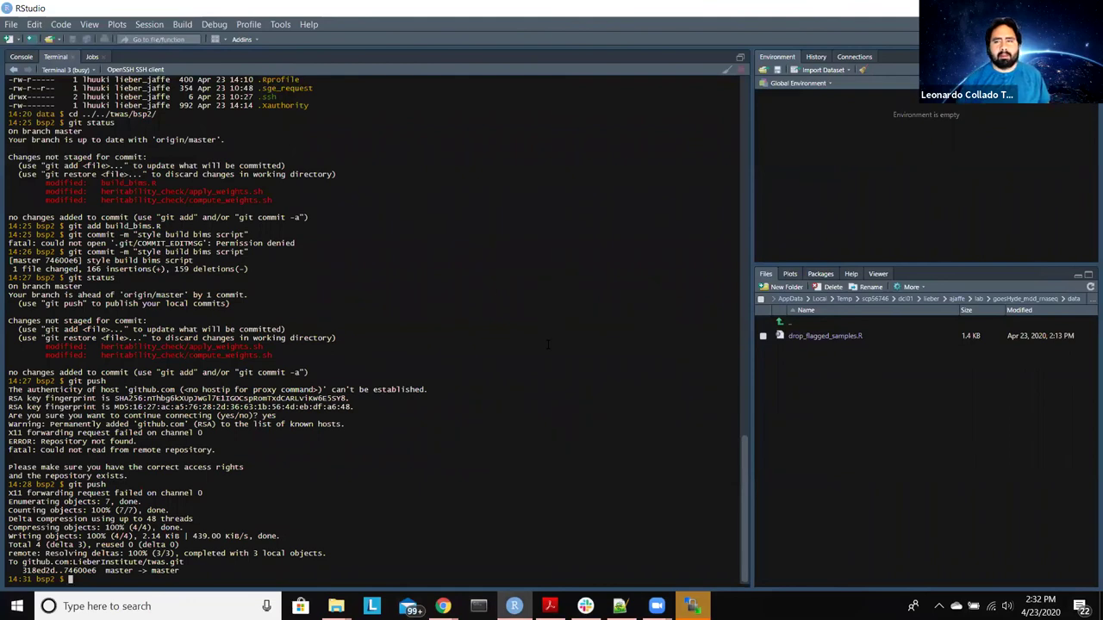
Step: Back in goesHyde_mdd_rnaseq, commit 'style drop flagged samples script' and push it to master
type("cd ")
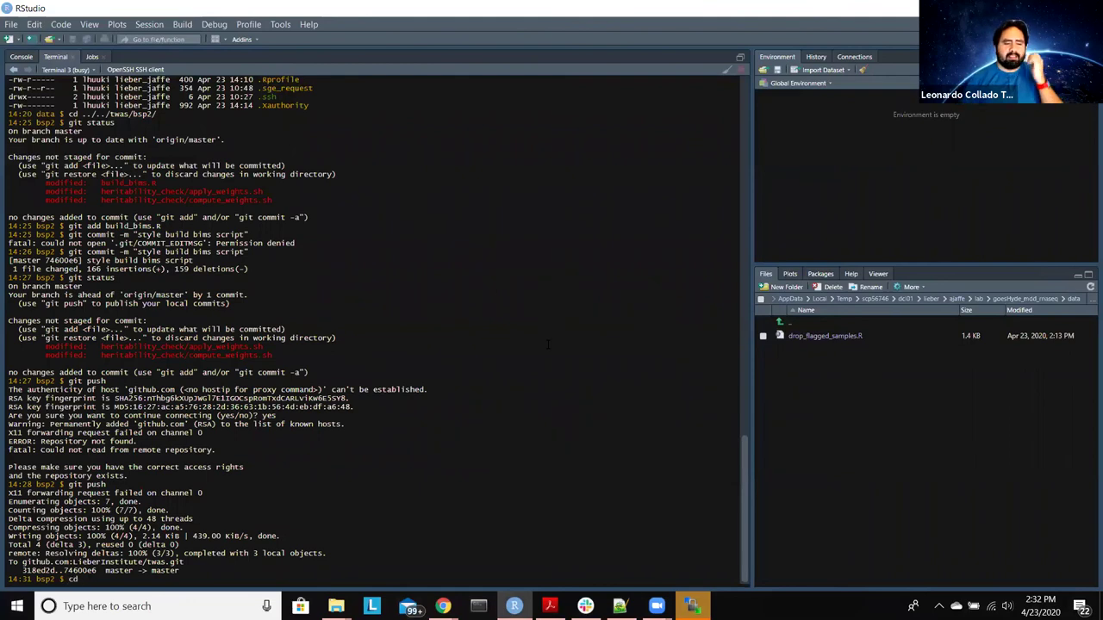
type("-")
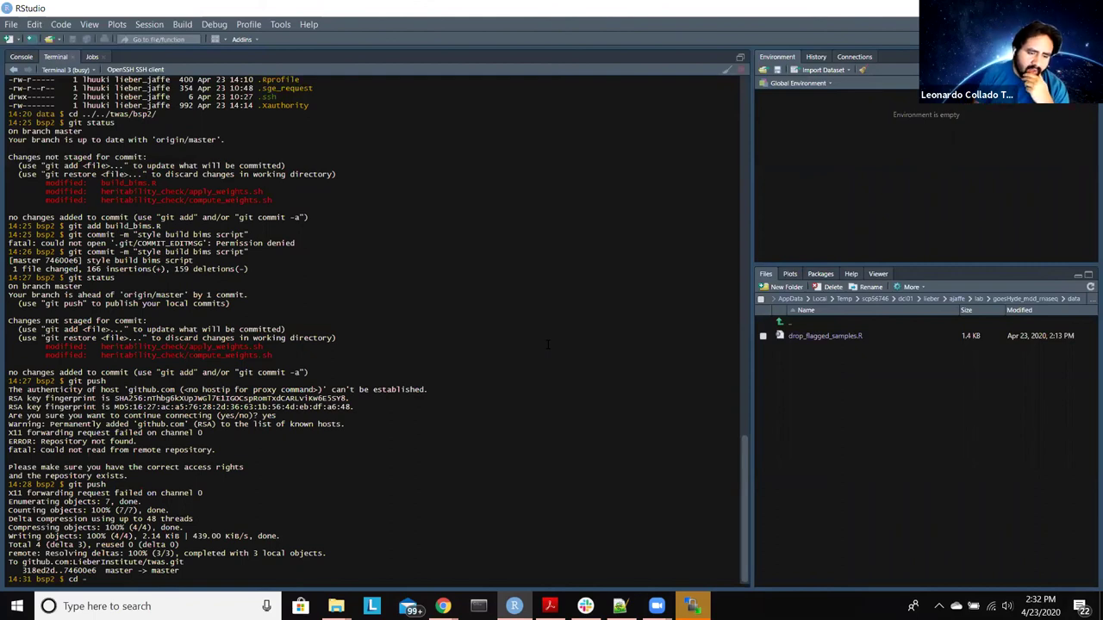
key("Return")
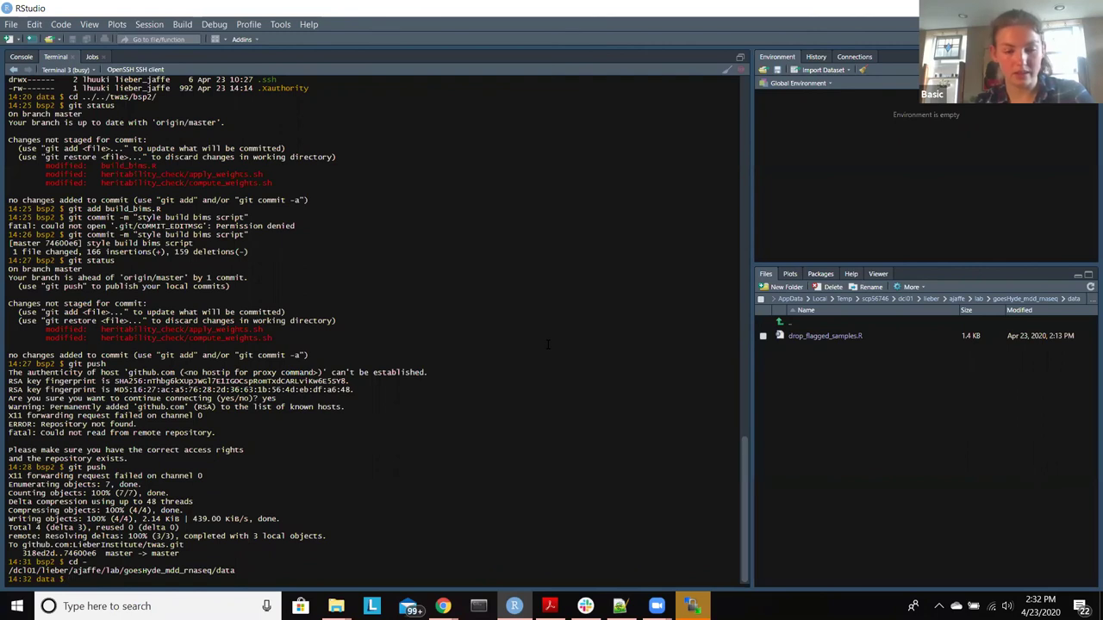
type("git c")
key("Up")
key("Up")
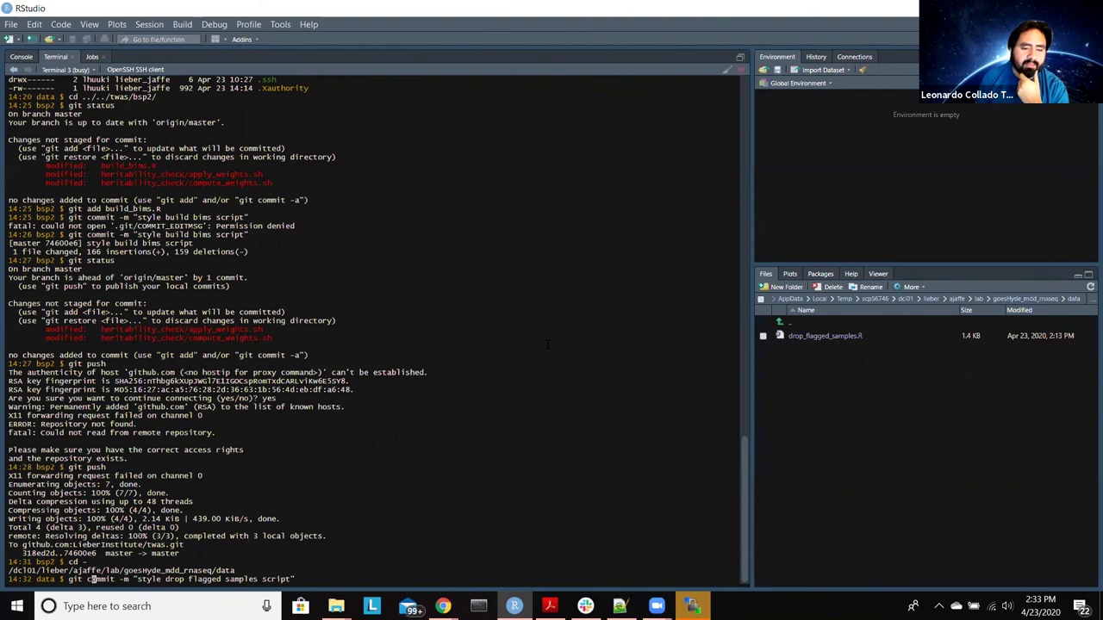
key("Right")
key("Right")
key("Right")
key("Right")
key("Right")
key("Right")
key("Right")
key("Right")
key("Right")
key("Right")
key("Right")
key("Right")
key("Right")
key("Right")
key("Right")
key("Right")
key("Right")
key("Right")
key("Right")
key("Right")
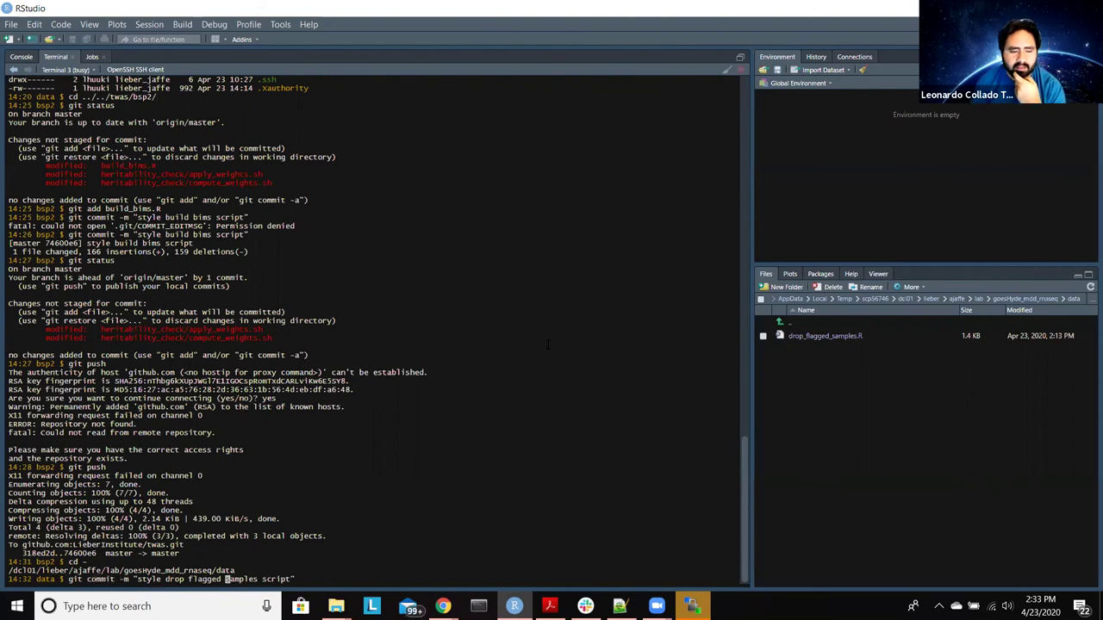
key("Return")
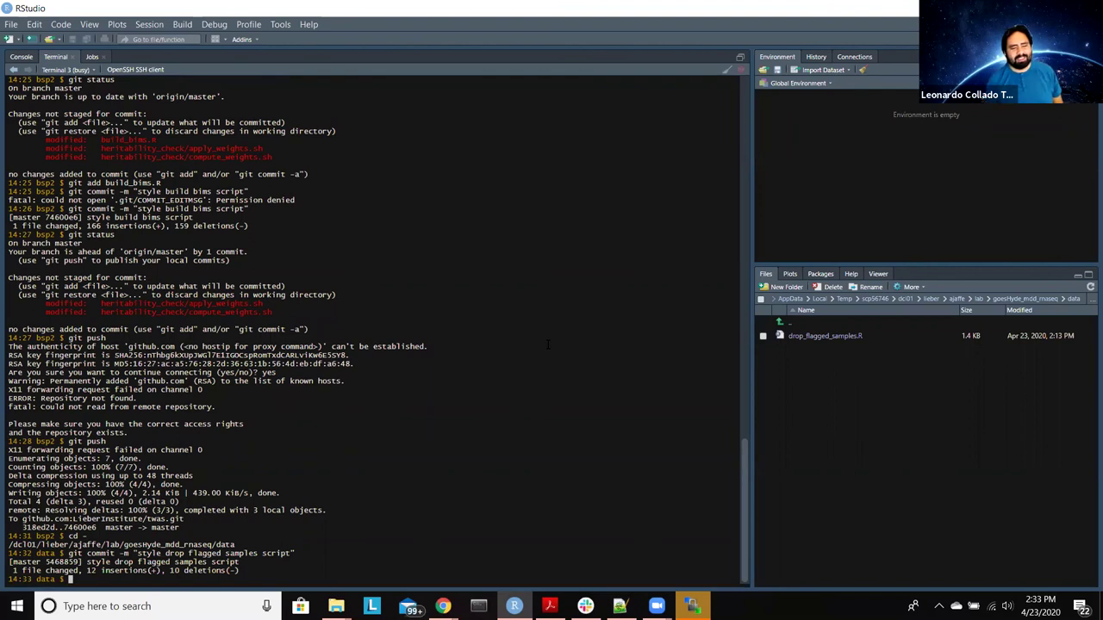
key("Up")
key("Up")
key("Up")
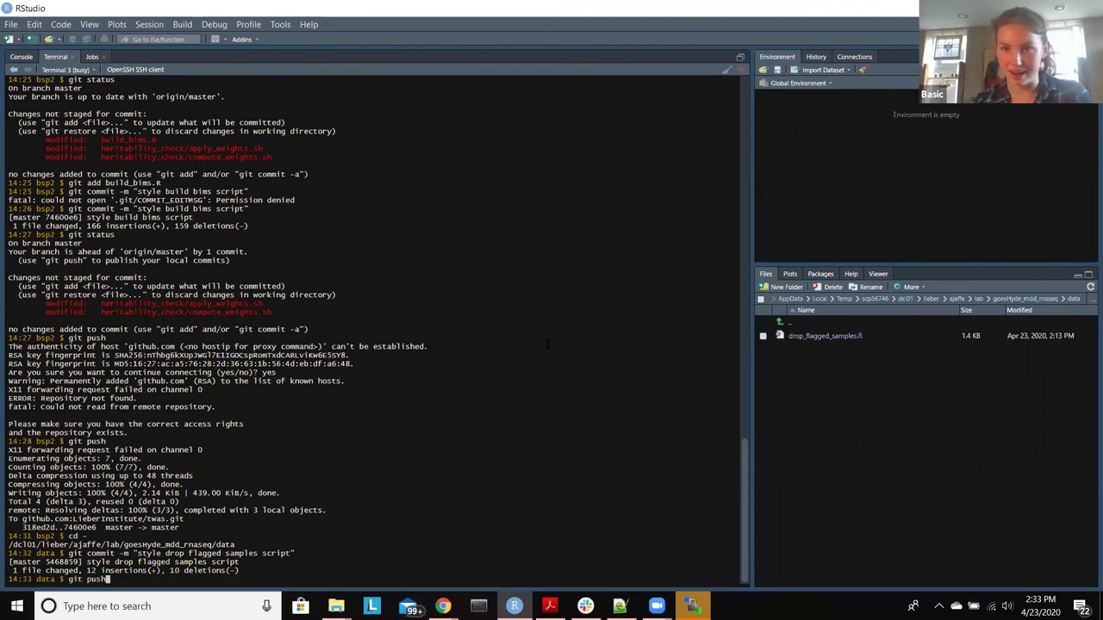
key("Return")
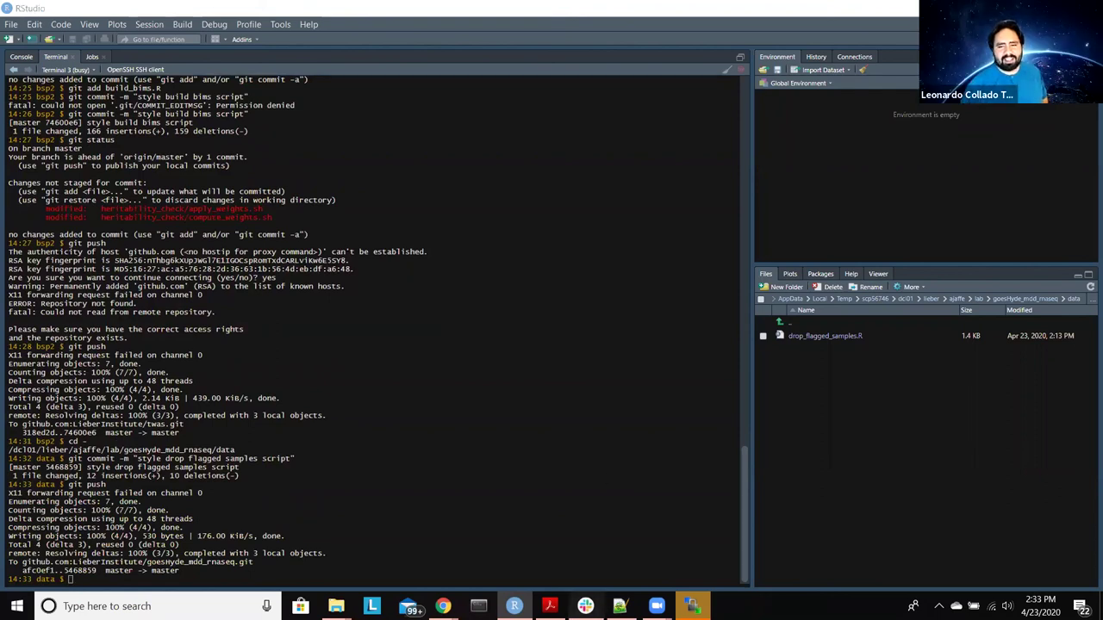
Step: Open Slack's hyde_bipolar channel showing the 5468859c commit notice
left_click(586, 606)
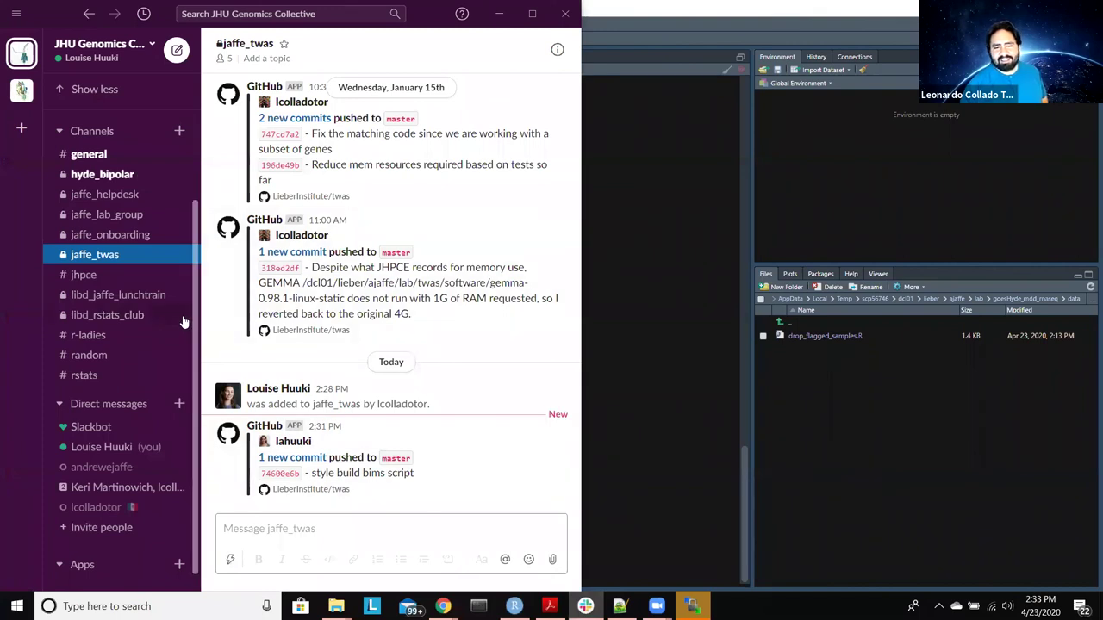
left_click(146, 178)
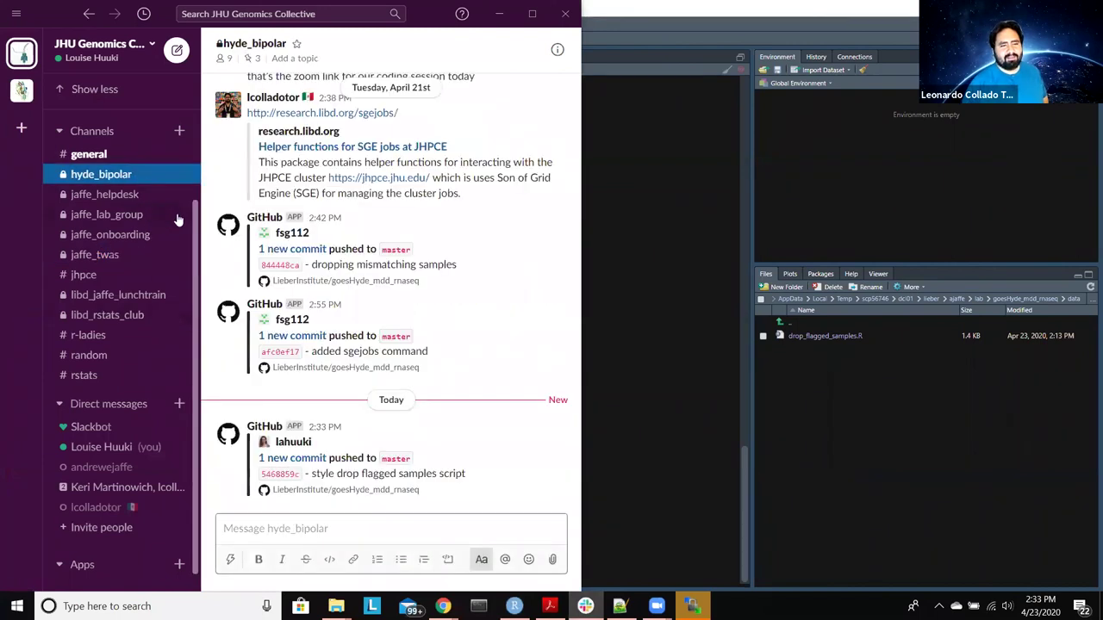
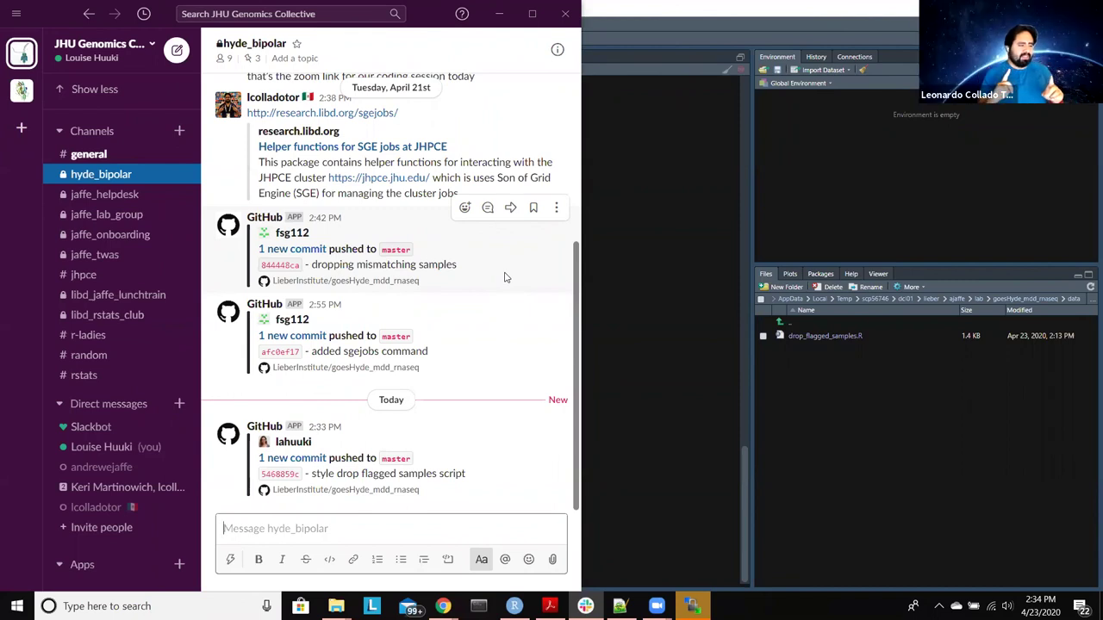
Step: Minimize the Slack window to bring the RStudio terminal back into view
left_click(499, 14)
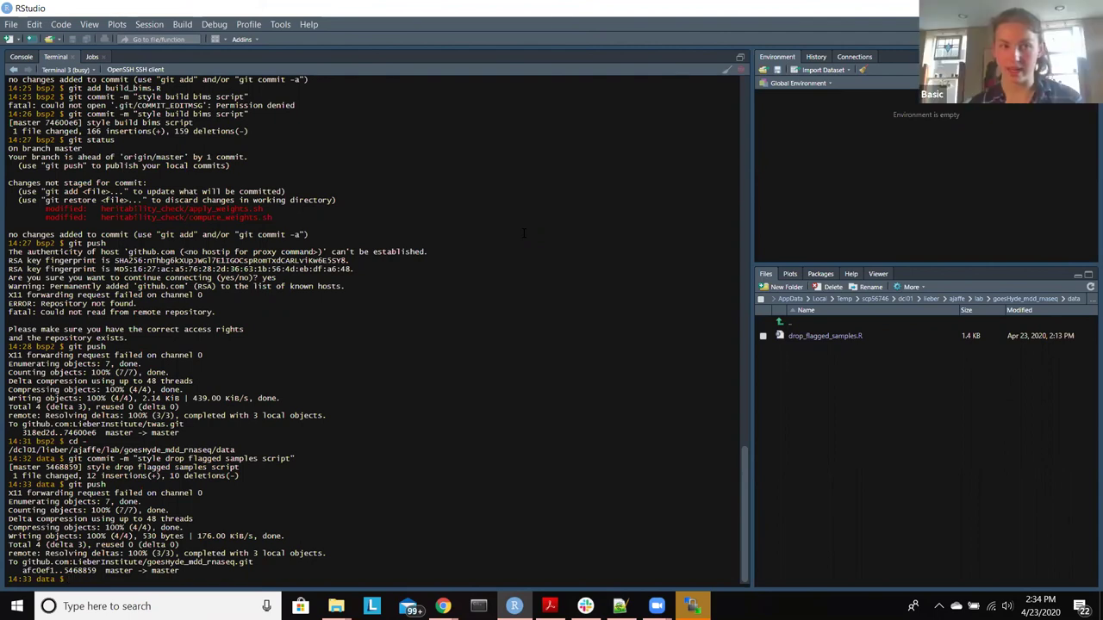
Step: Switch to the terminal running R and quit R with q() without saving the workspace
left_click(54, 69)
left_click(72, 103)
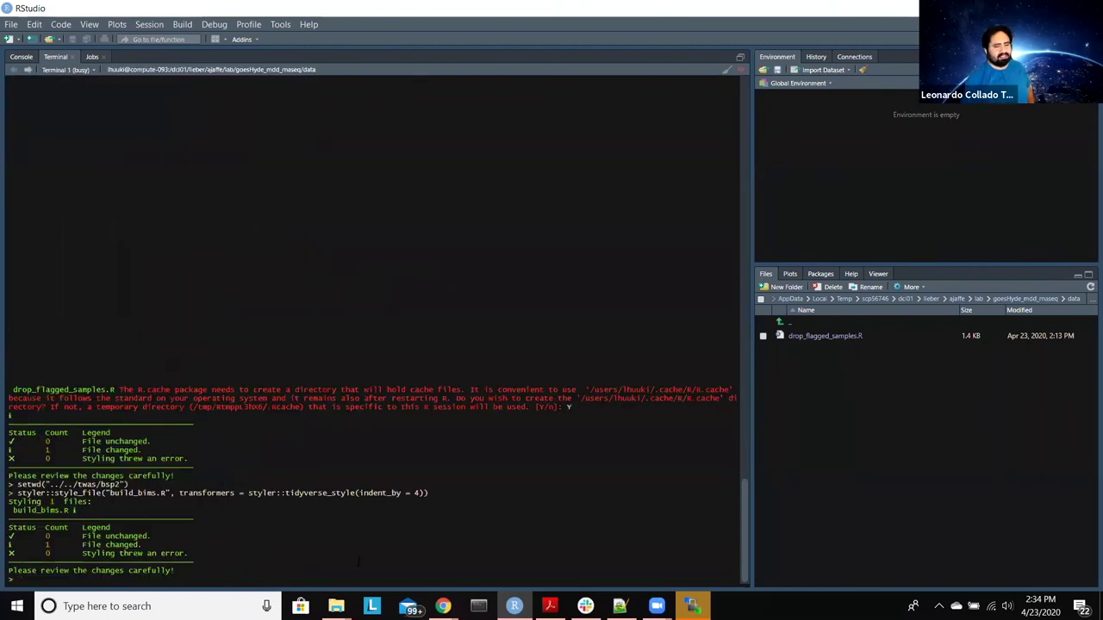
type("q()")
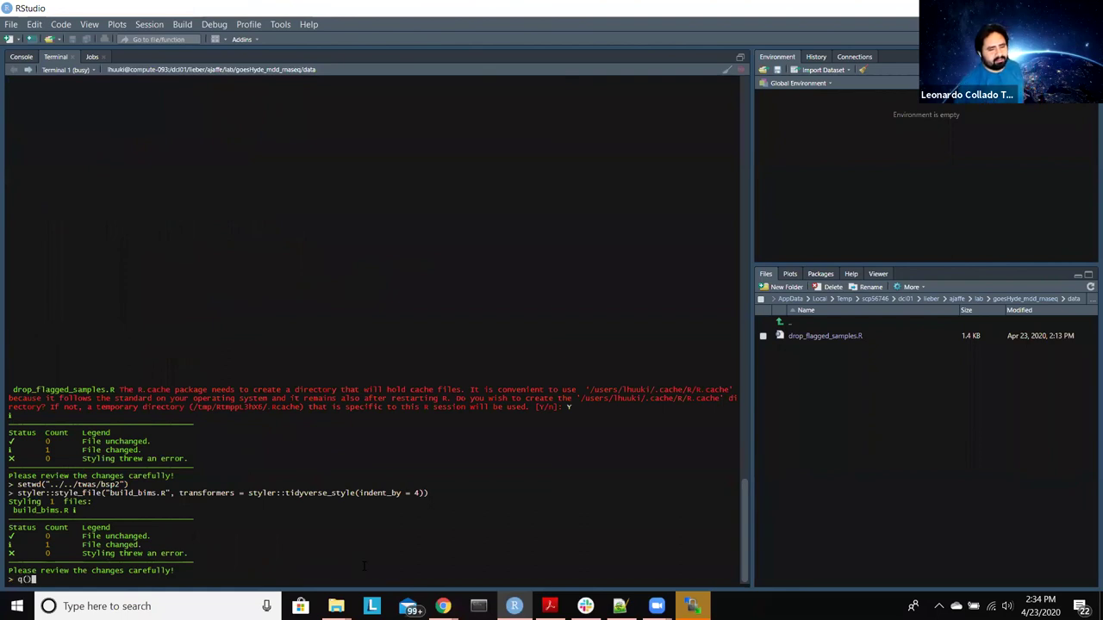
key("Return")
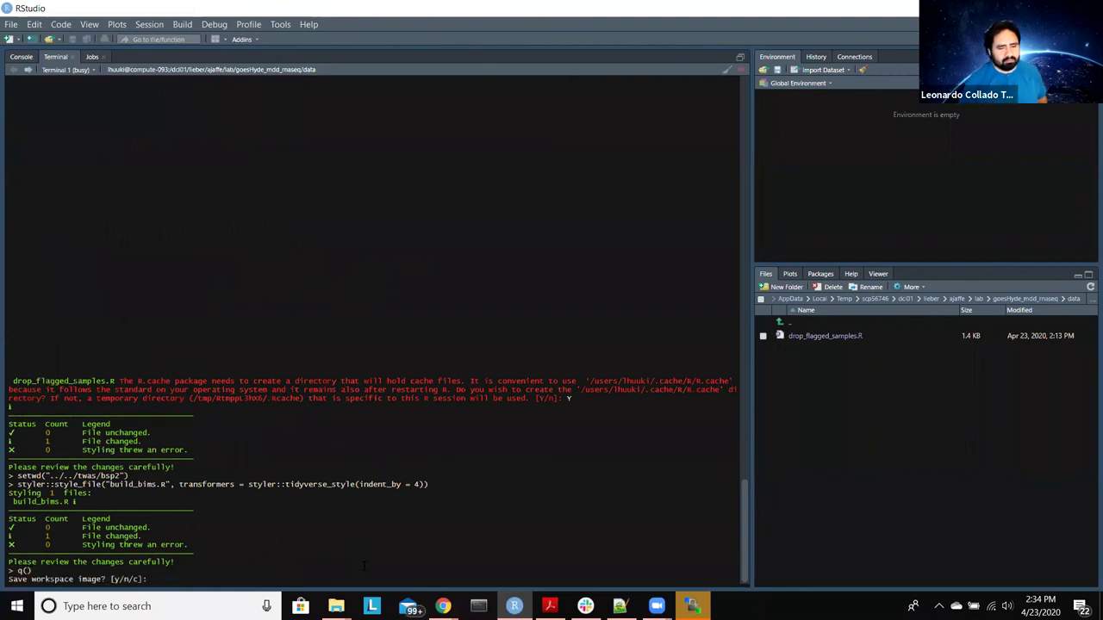
type("n")
key("Return")
Step: Start typing a git command at the shell prompt, then erase it
type("R")
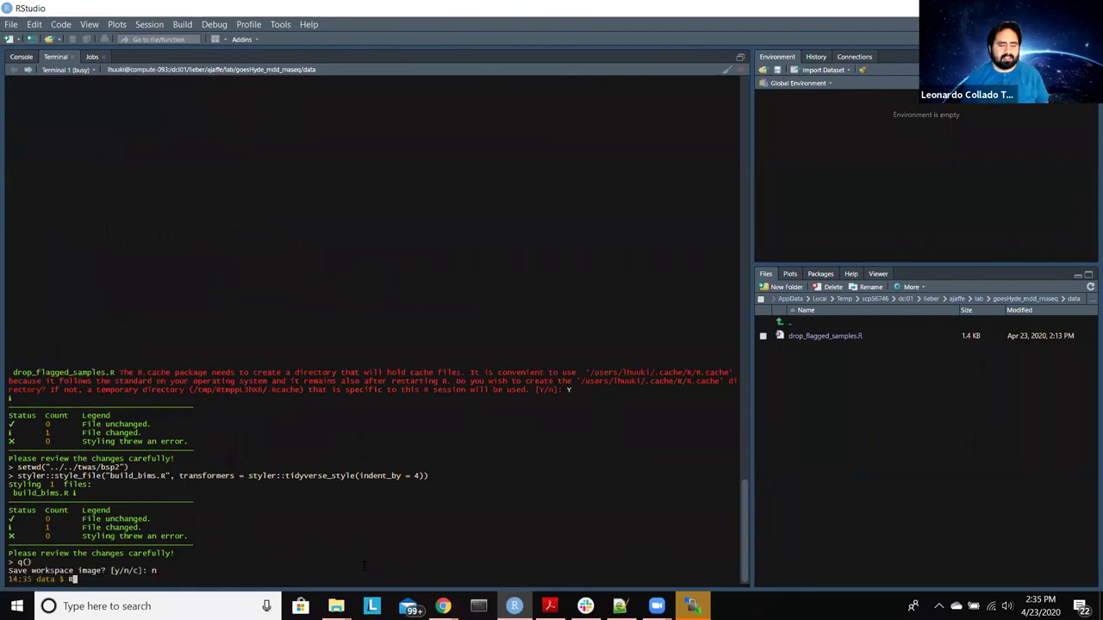
type("wd")
key("BackSpace")
key("BackSpace")
key("BackSpace")
type("git ")
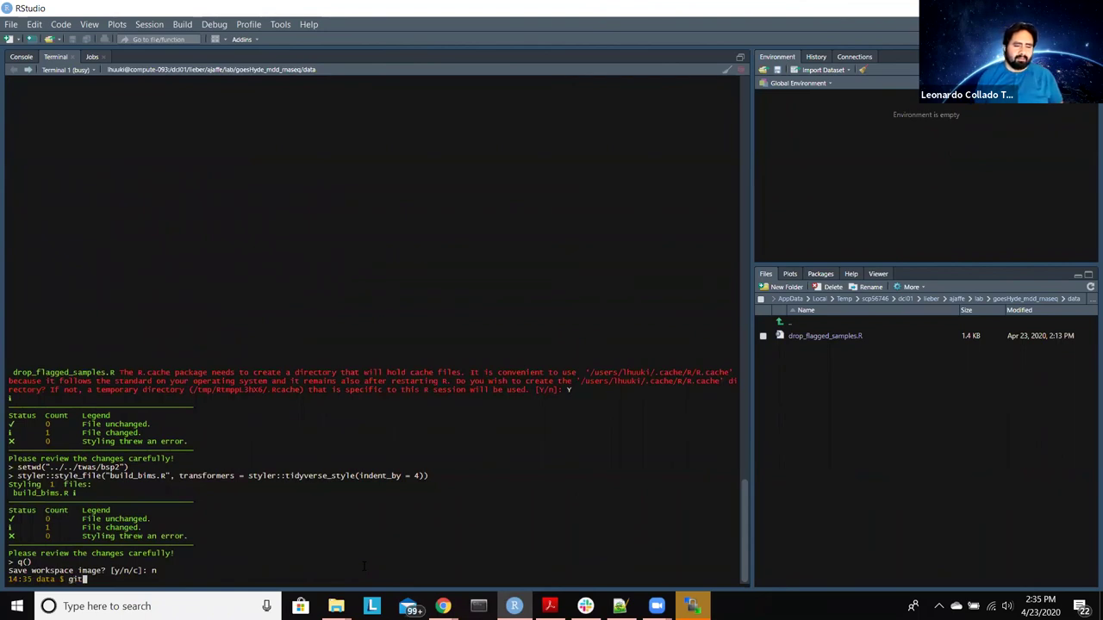
type("c")
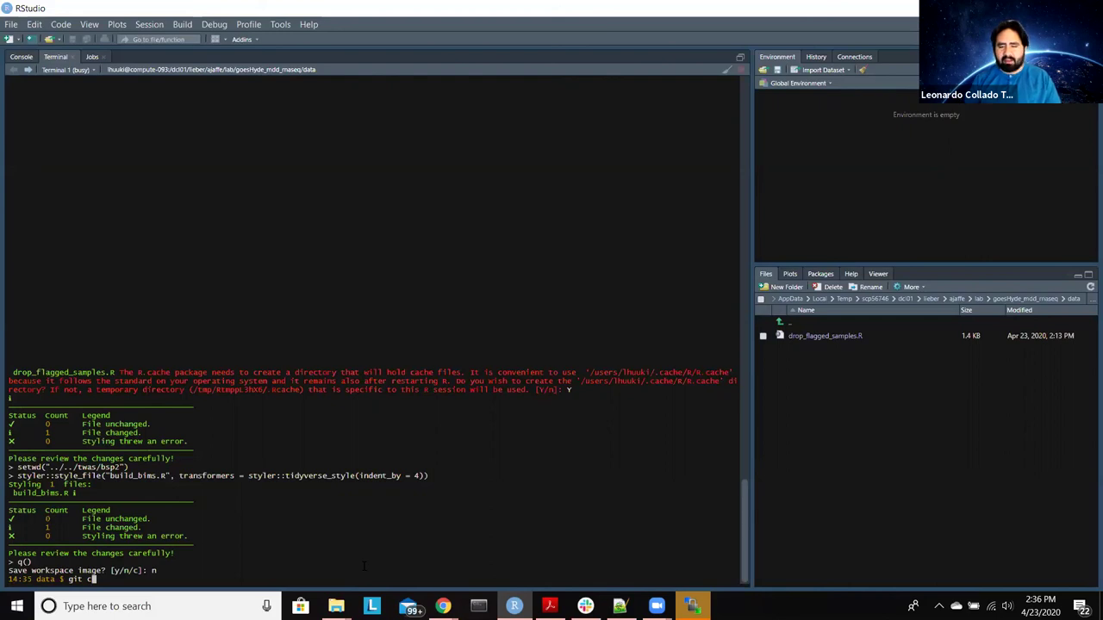
key("BackSpace")
key("BackSpace")
key("BackSpace")
key("BackSpace")
key("BackSpace")
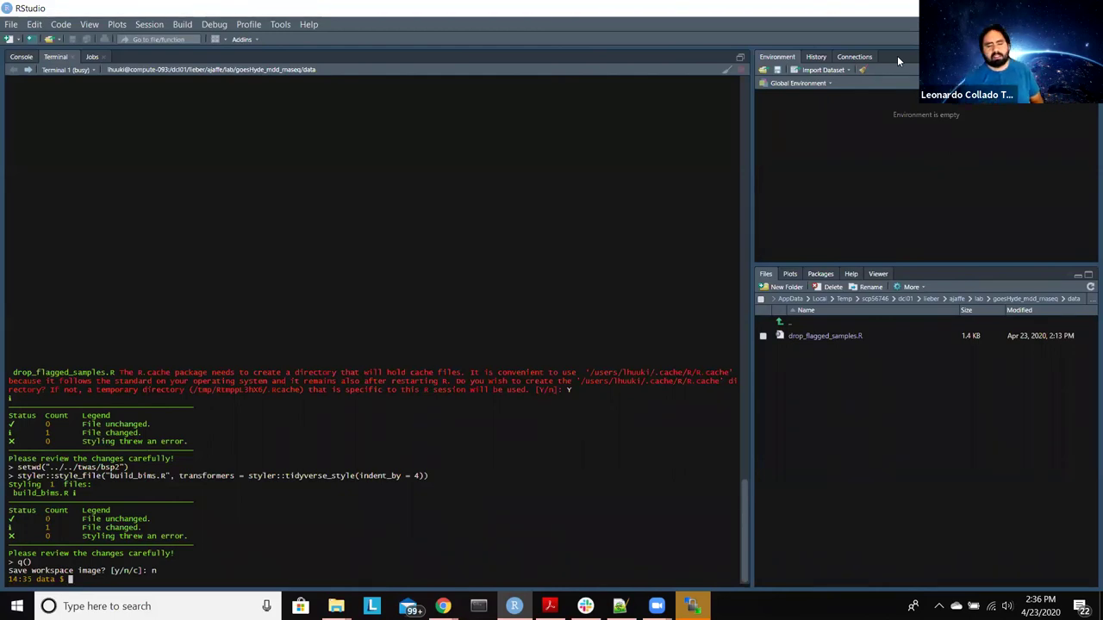
Step: Bring up the .ssh Explorer window, move it left, and go up to the user home folder
mouse_move(337, 606)
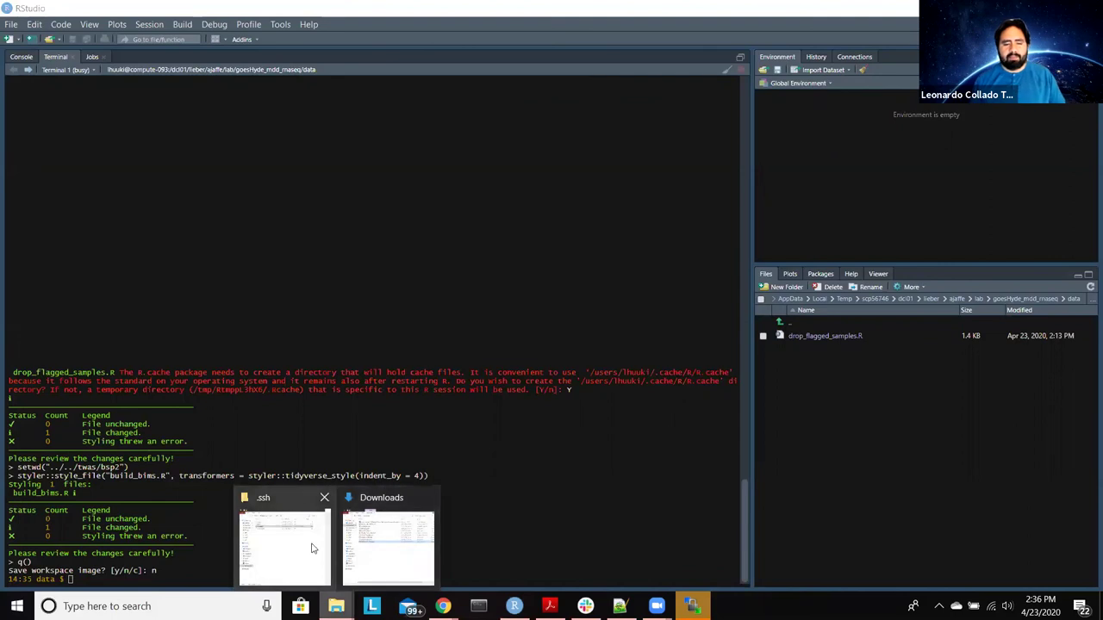
left_click(285, 542)
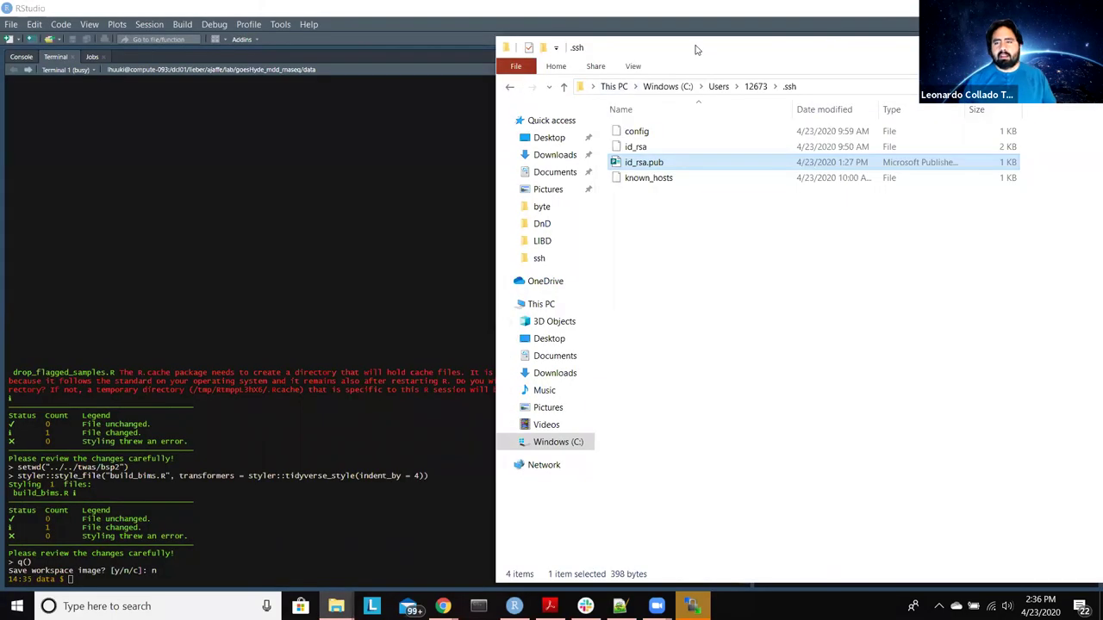
left_click_drag(696, 49, 435, 36)
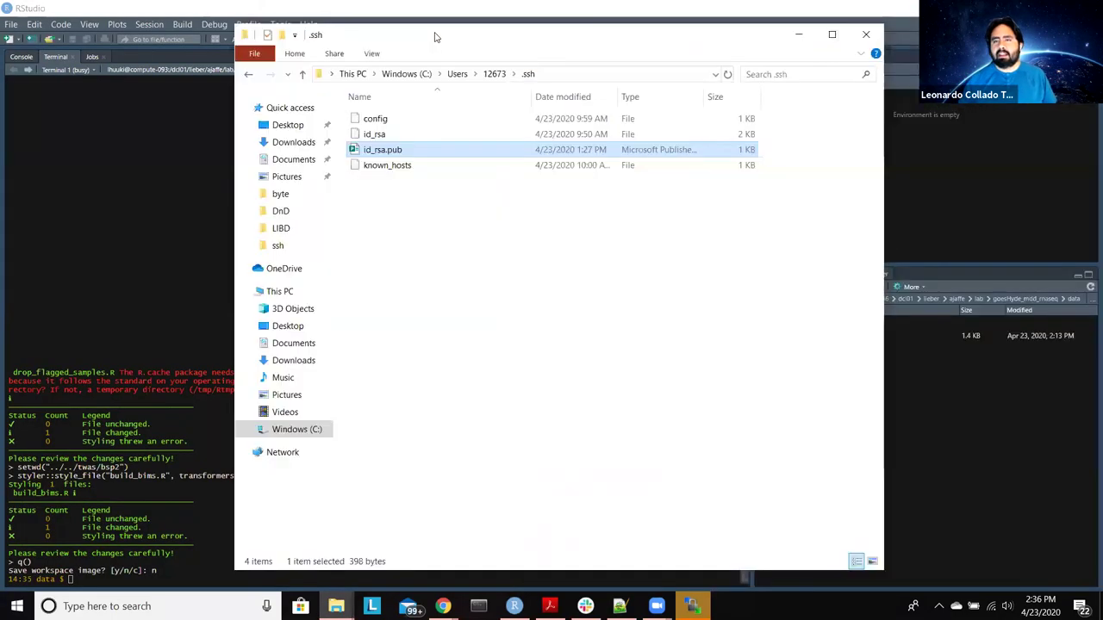
left_click(491, 75)
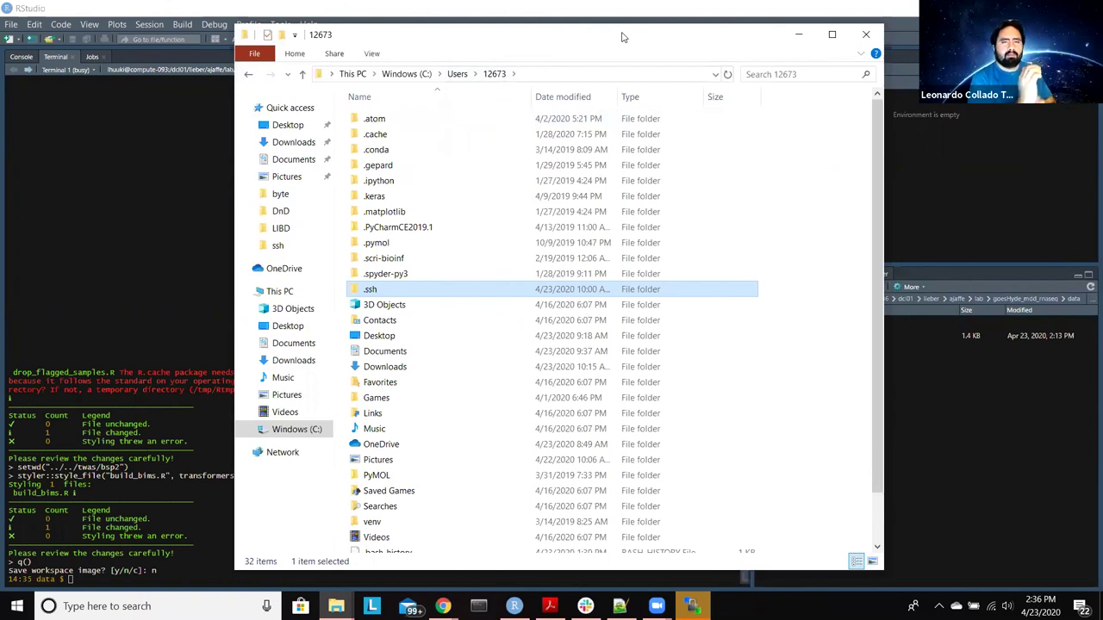
left_click_drag(623, 37, 415, 42)
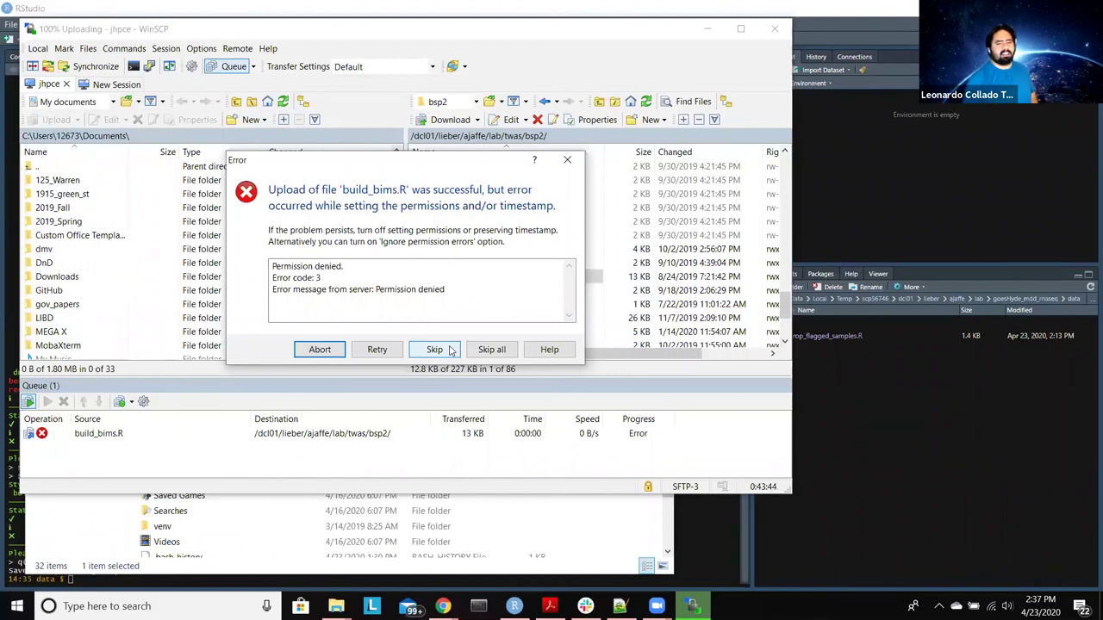
Step: Launch Snipping Tool and snip the WinSCP upload error dialog
left_click(16, 606)
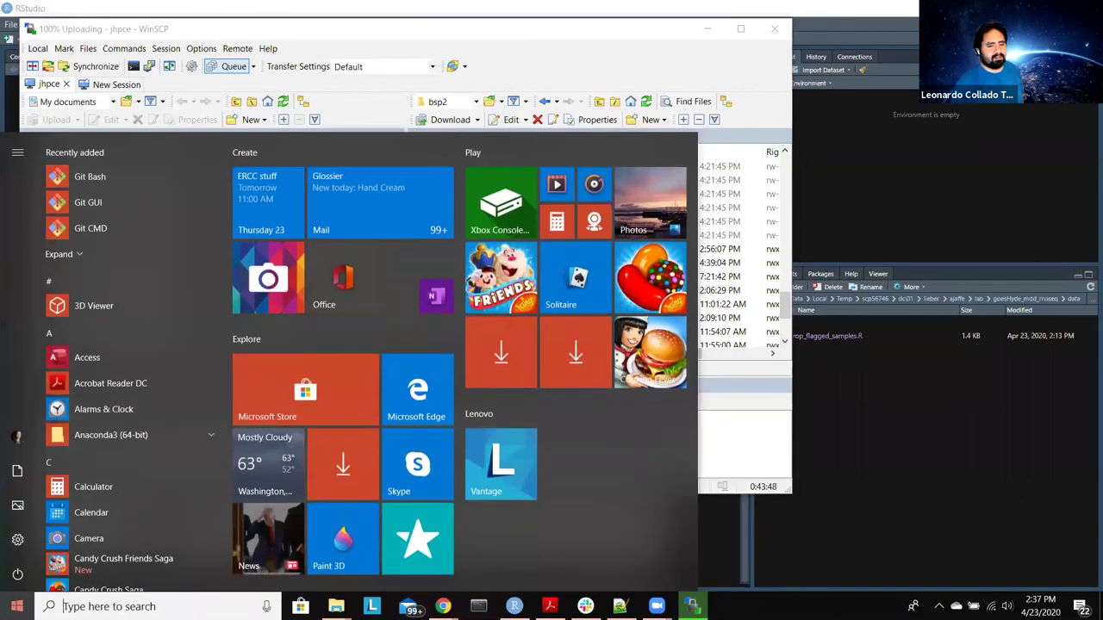
type("snp")
key("Return")
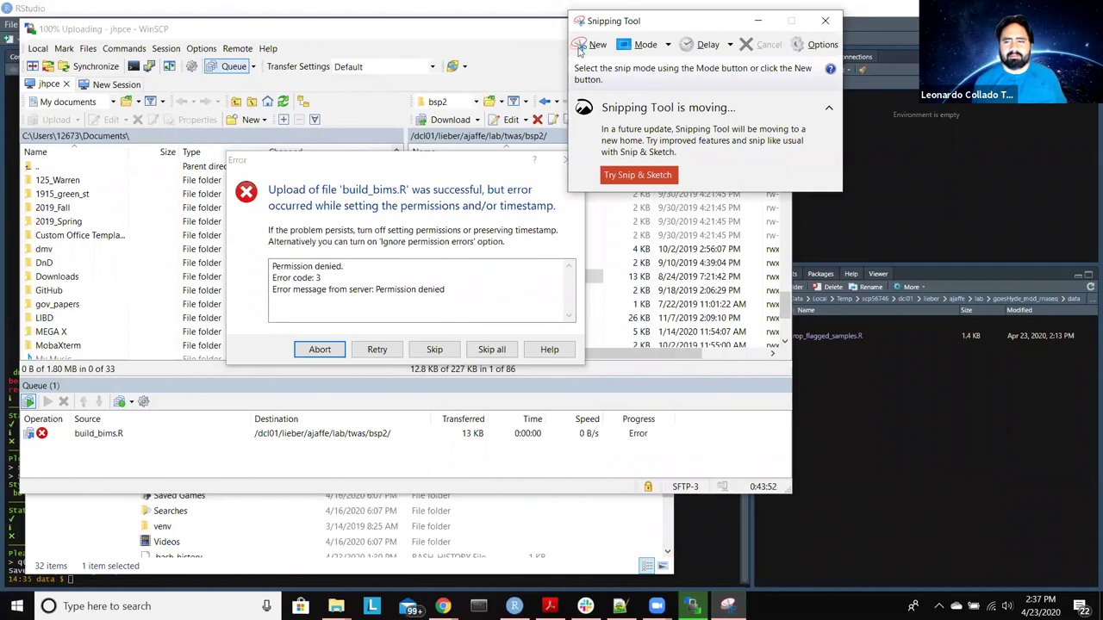
left_click(582, 46)
left_click_drag(218, 148, 595, 385)
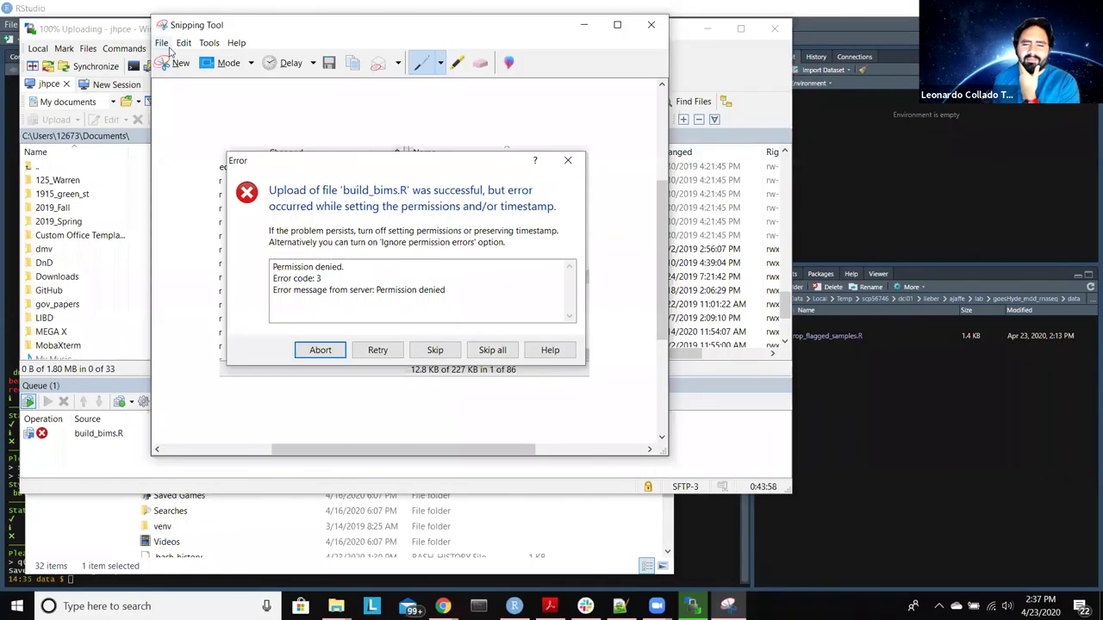
Step: Save the snip to the Desktop as 'error' and close Snipping Tool
left_click(161, 42)
left_click(188, 76)
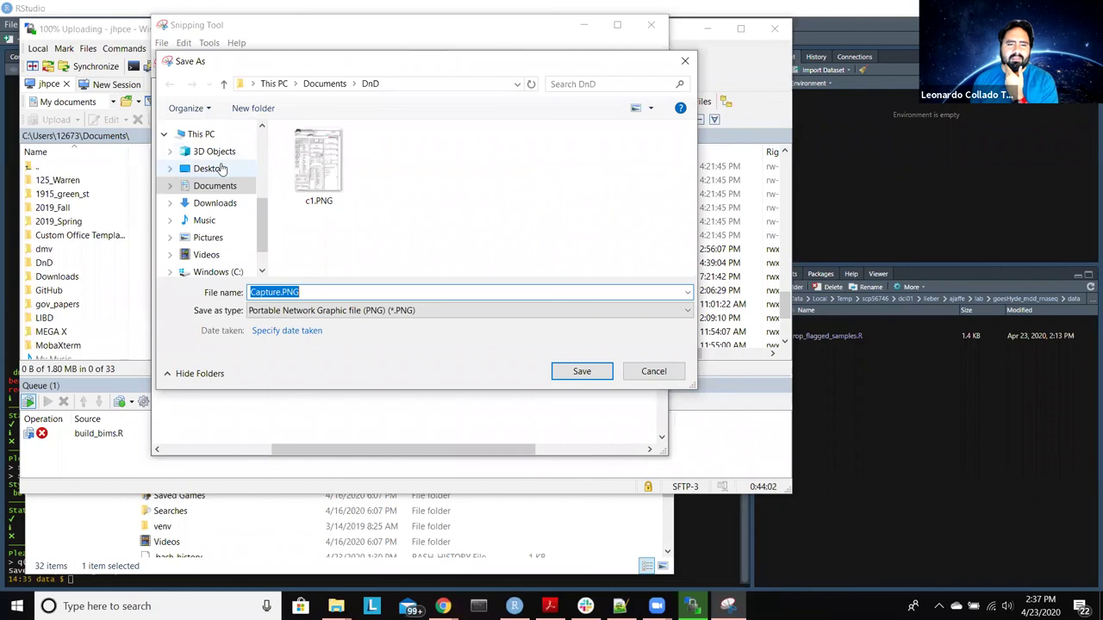
left_click(211, 169)
double_click(335, 293)
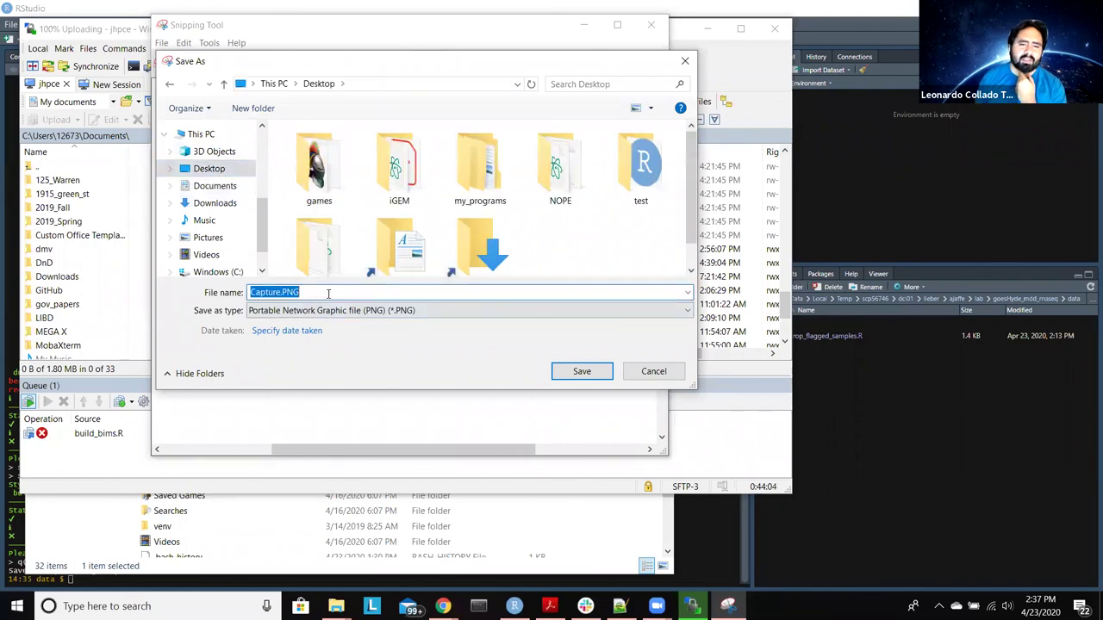
type("error")
key("Return")
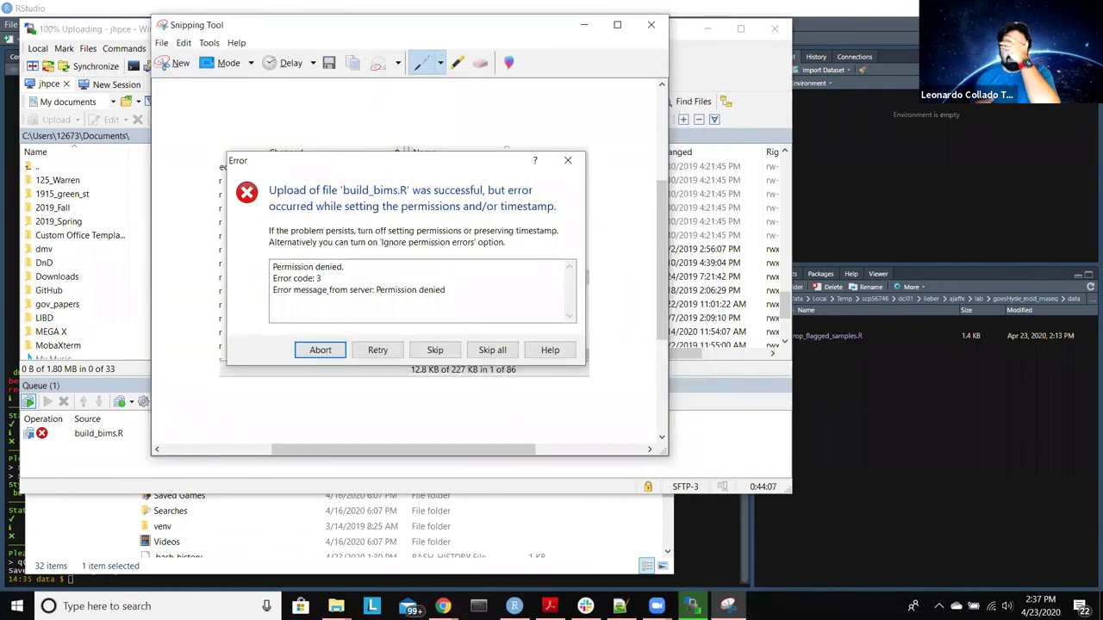
left_click(652, 24)
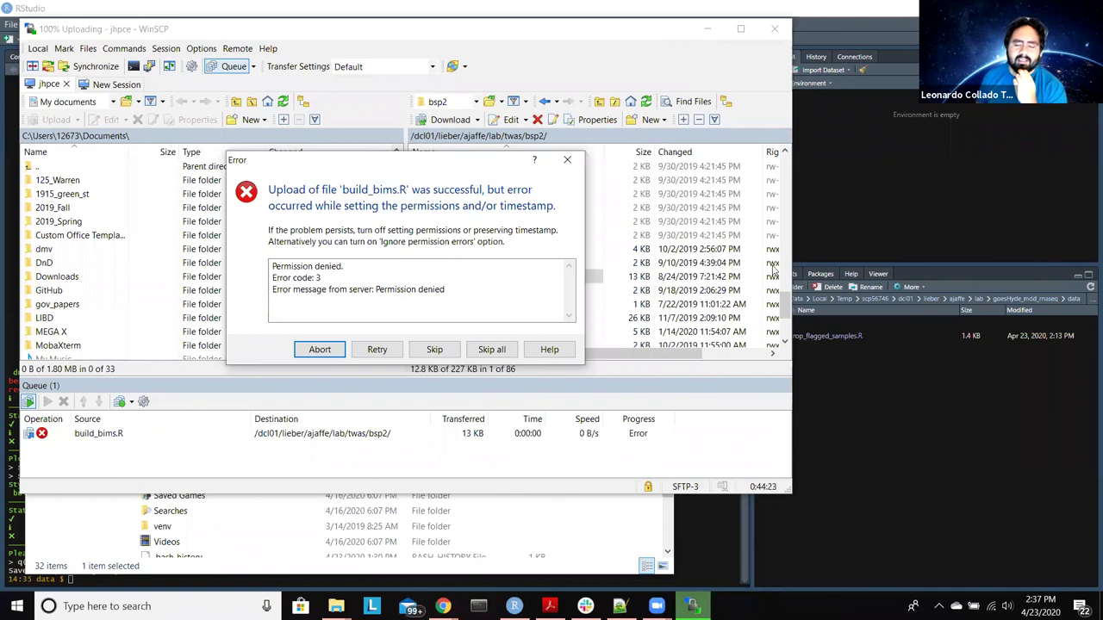
Step: Skip the permission error, show the cluster home directory, and snap WinSCP beside the local home folder
left_click(419, 351)
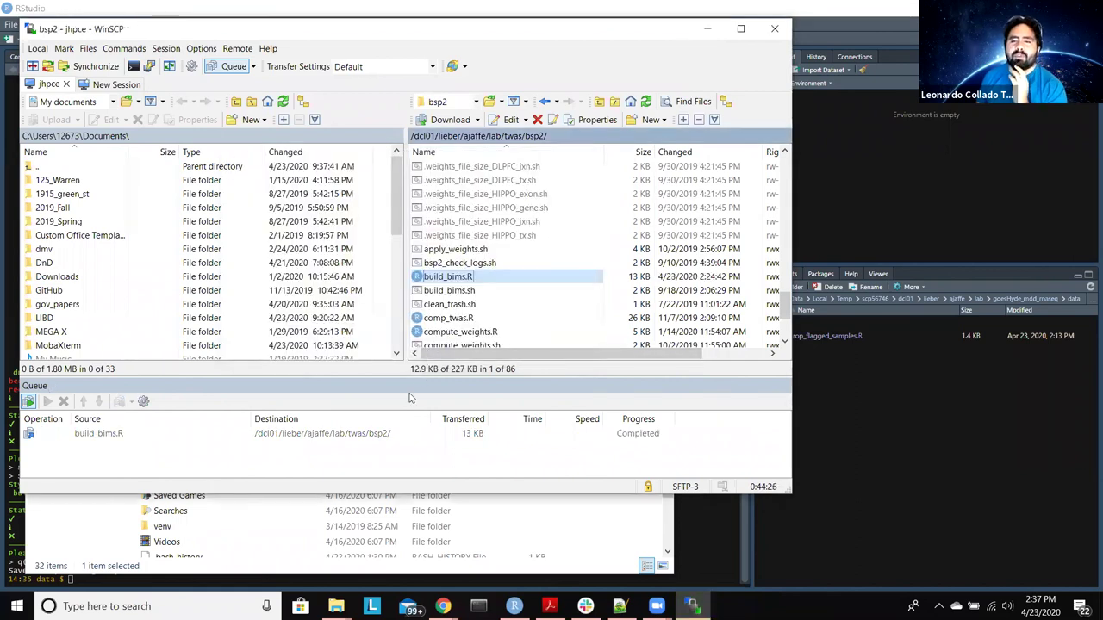
left_click(503, 102)
left_click(523, 146)
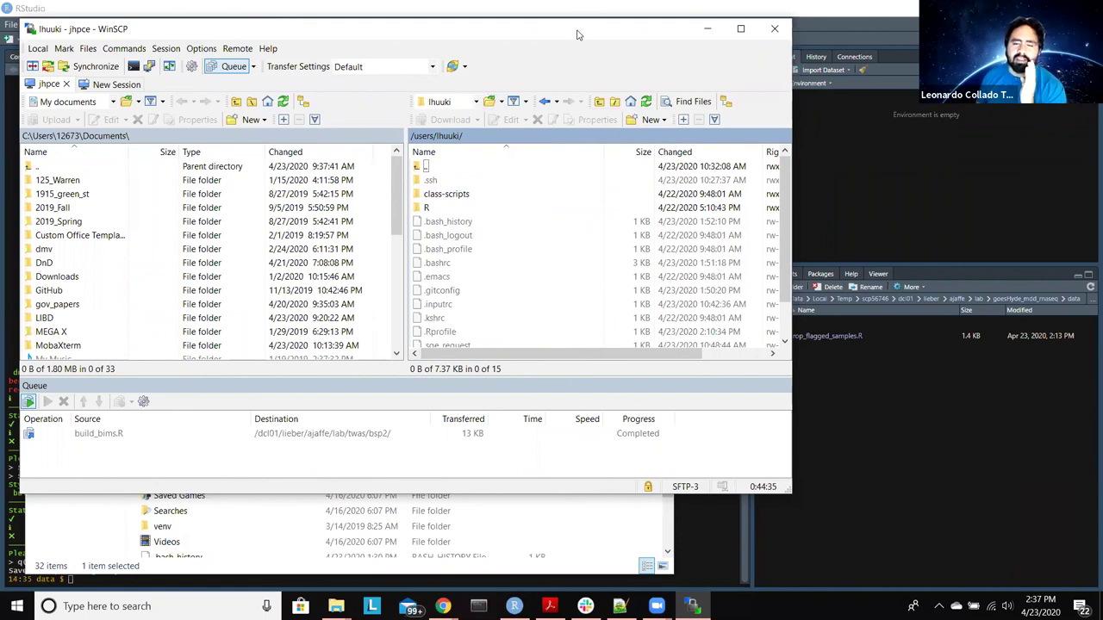
key("super+Right")
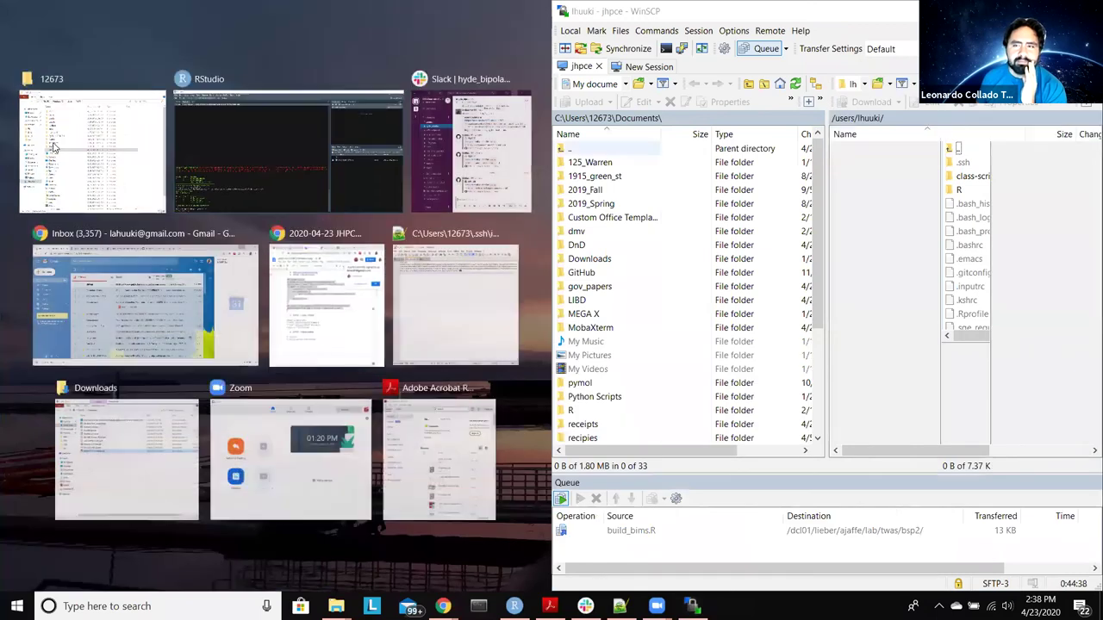
left_click(55, 153)
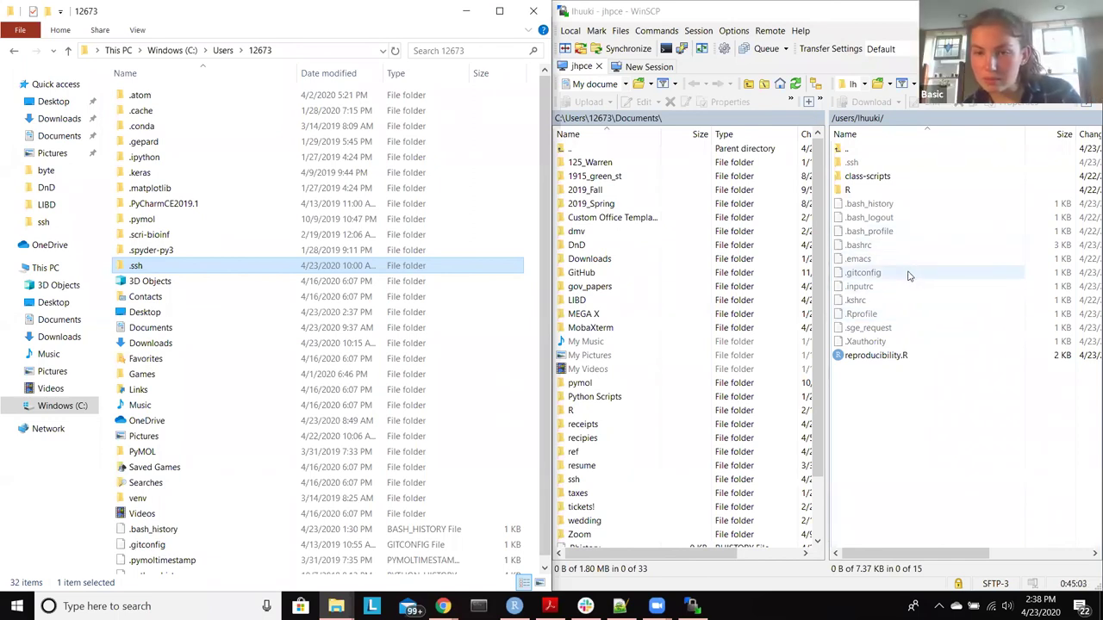
Step: Select the remote .bash_profile and drag it toward the local side
right_click(869, 275)
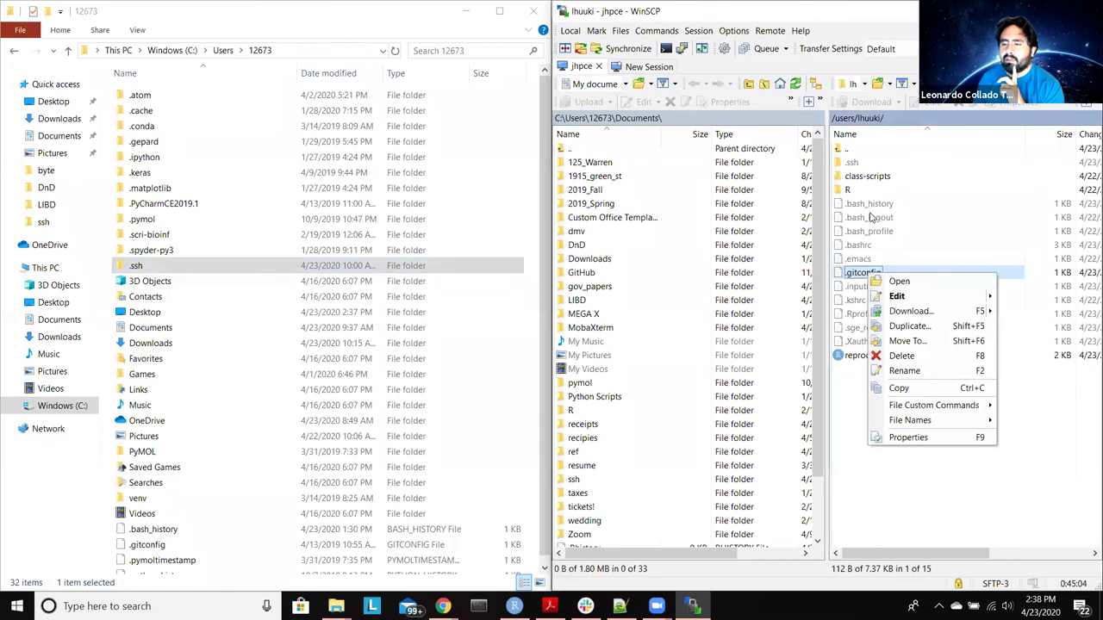
left_click(871, 207)
right_click(874, 233)
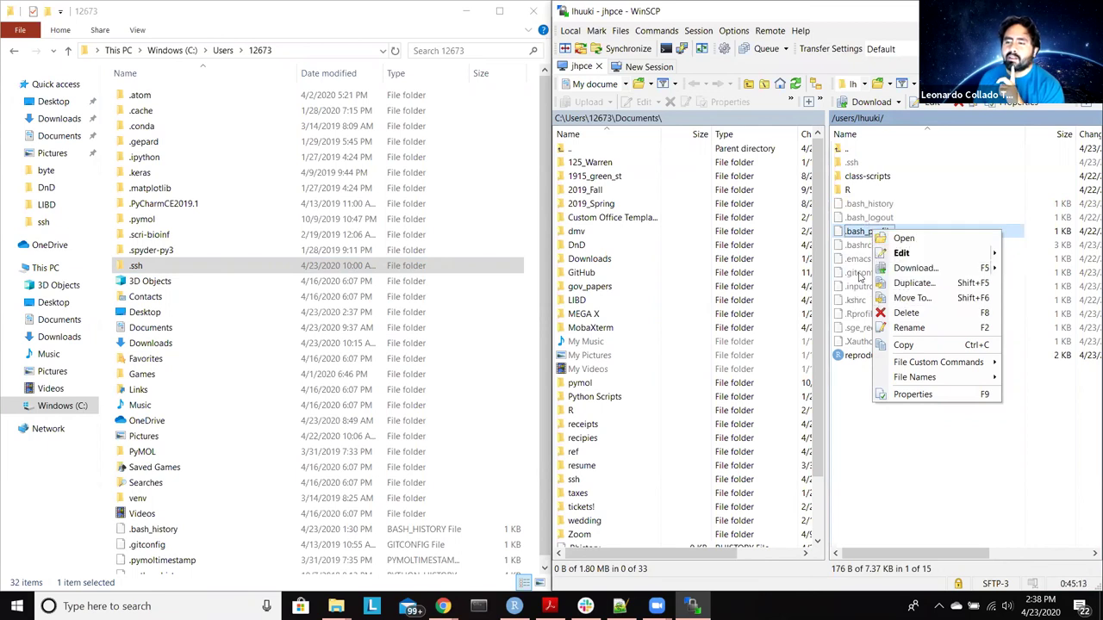
left_click(869, 383)
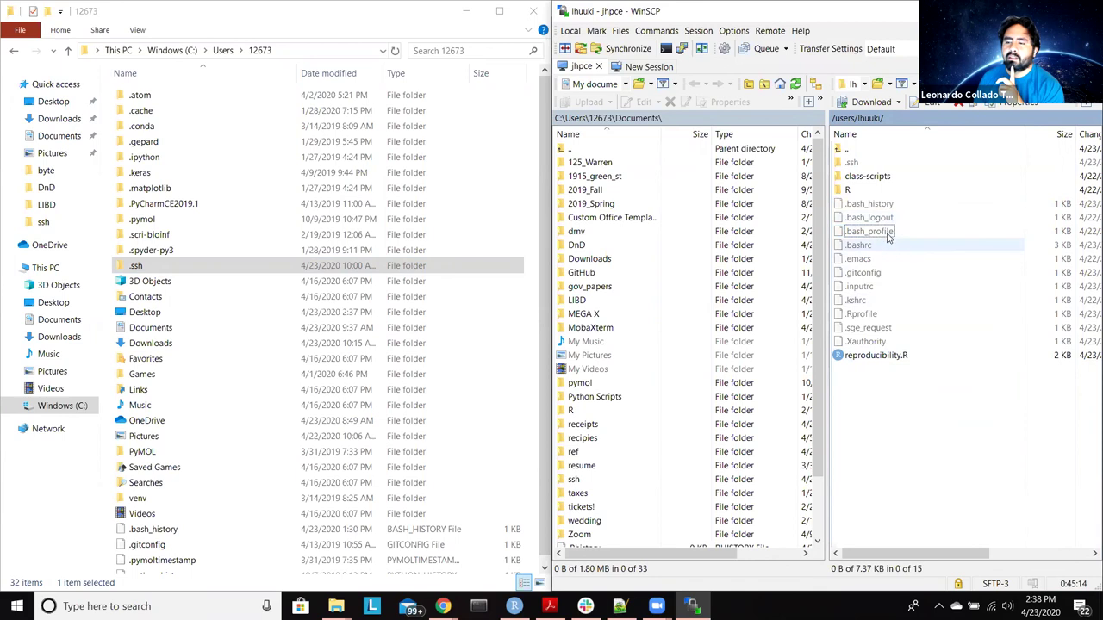
left_click(887, 232)
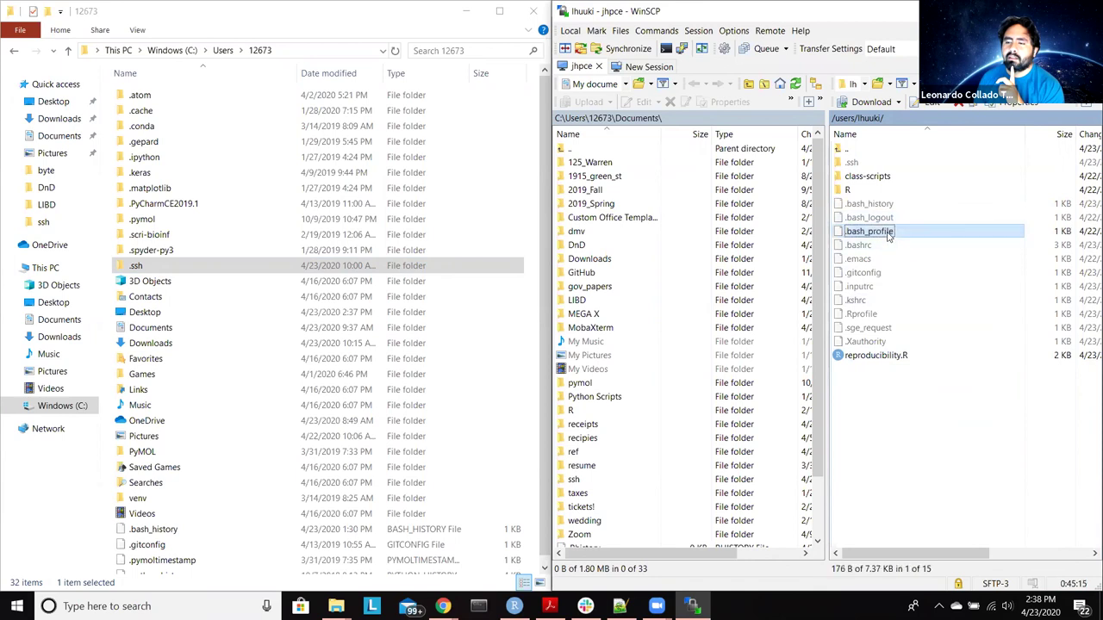
left_click(894, 286, "shift")
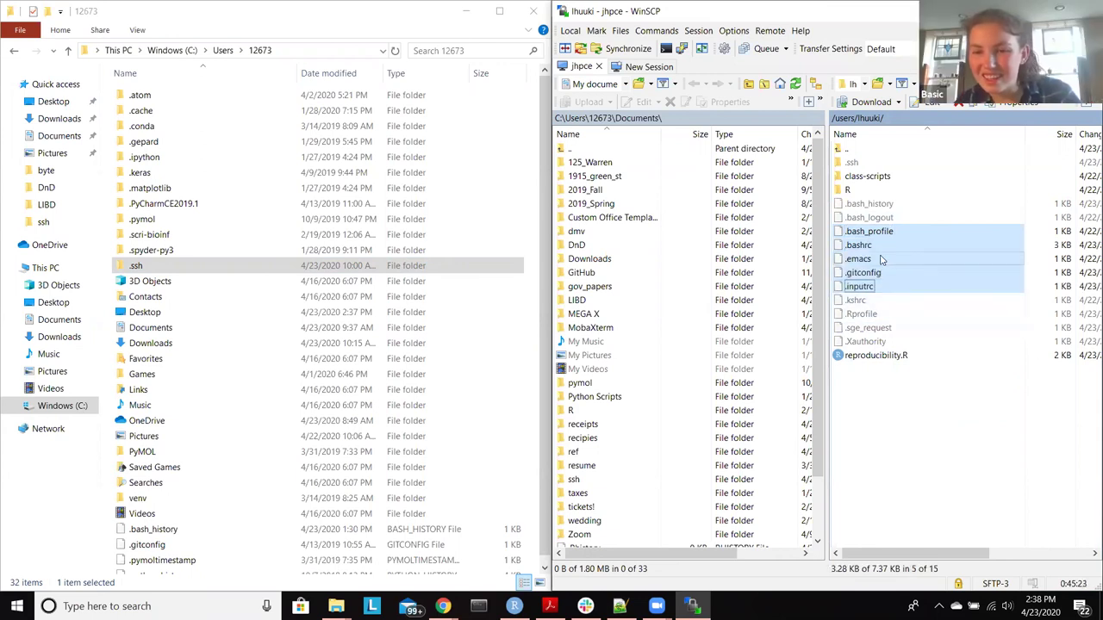
left_click(898, 234)
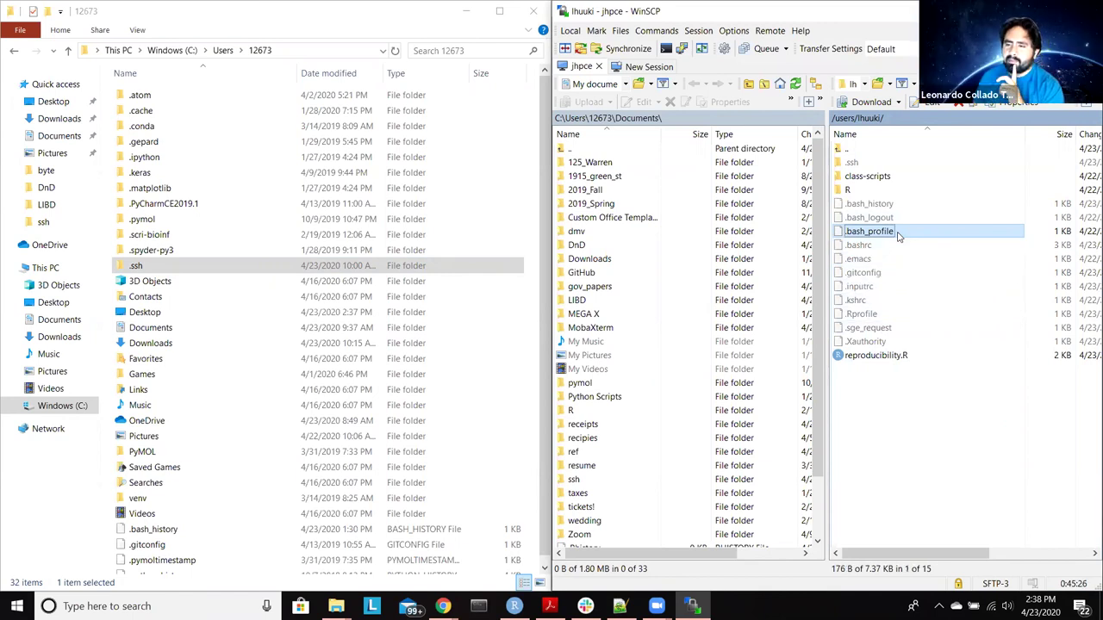
left_click_drag(898, 233, 925, 281)
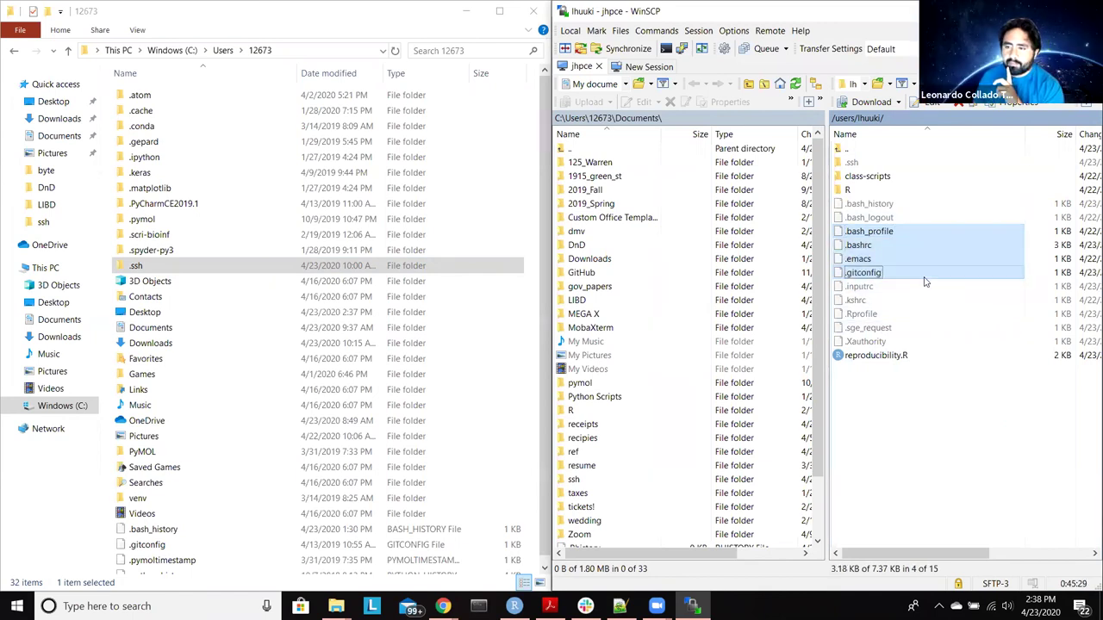
left_click(897, 236)
left_click_drag(896, 237, 906, 238)
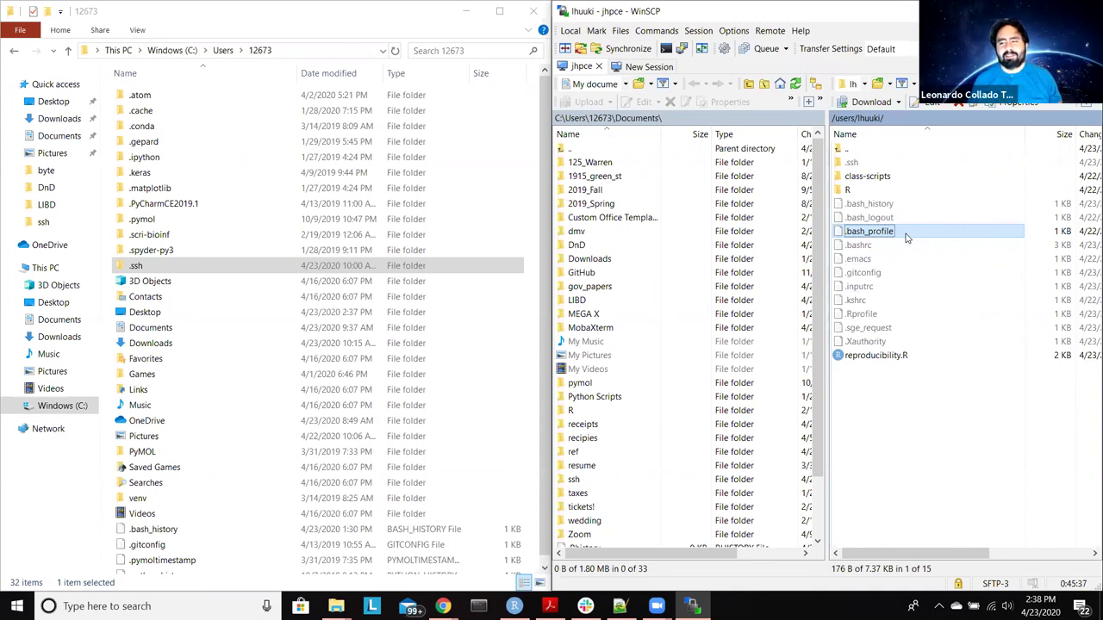
left_click(504, 268)
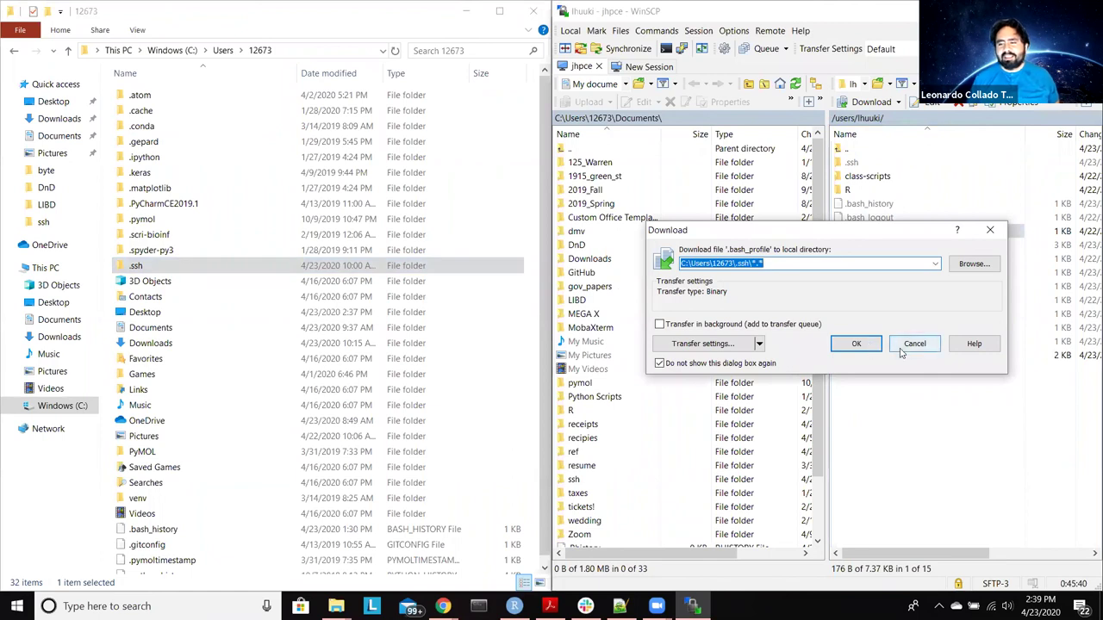
Step: Cancel the .ssh download and copy .bash_profile into the local home folder
left_click(917, 345)
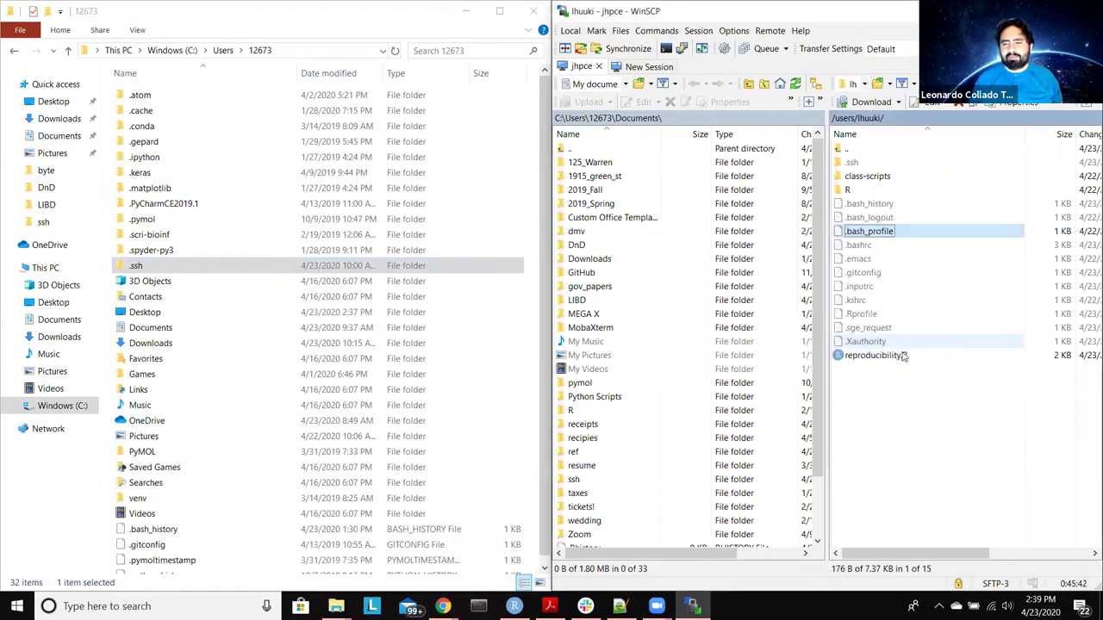
left_click(527, 326)
scroll(527, 326, "down", 1)
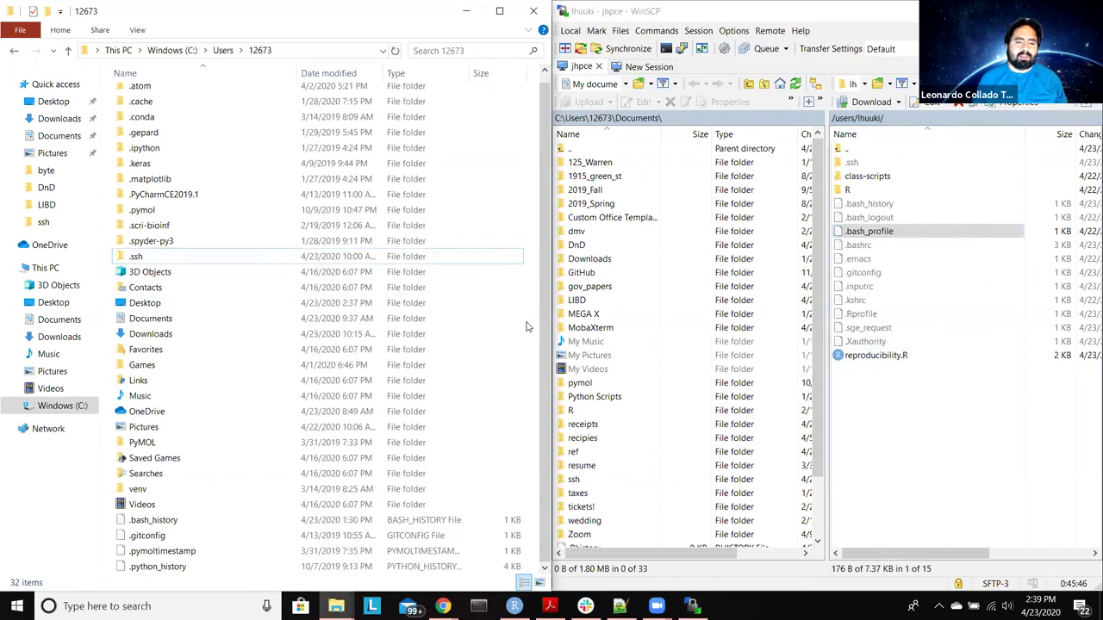
left_click_drag(899, 232, 414, 582)
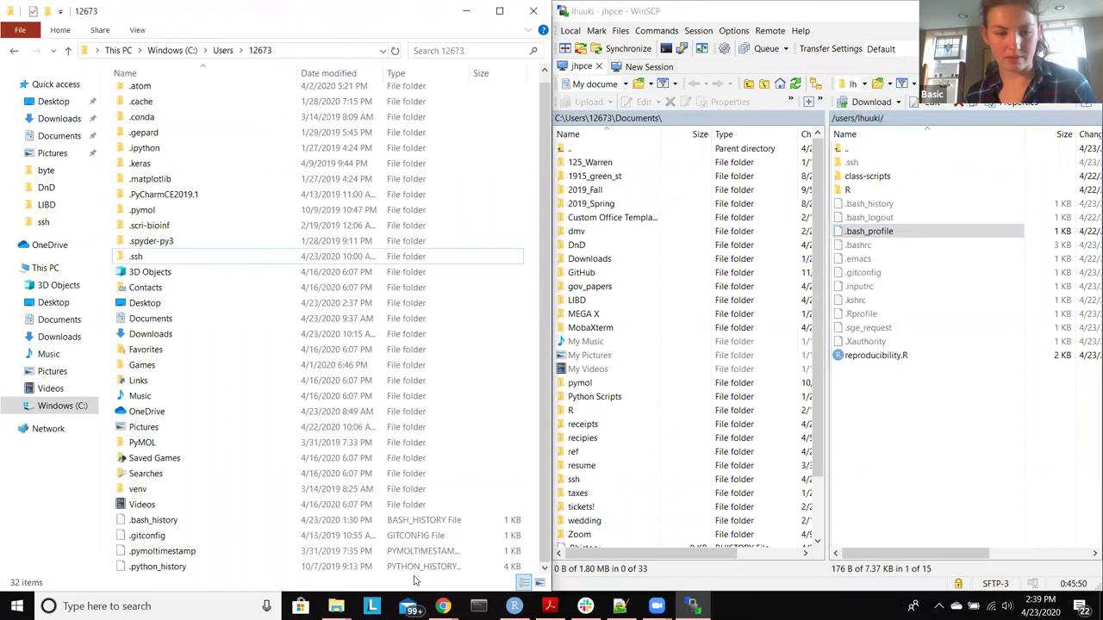
left_click(867, 345)
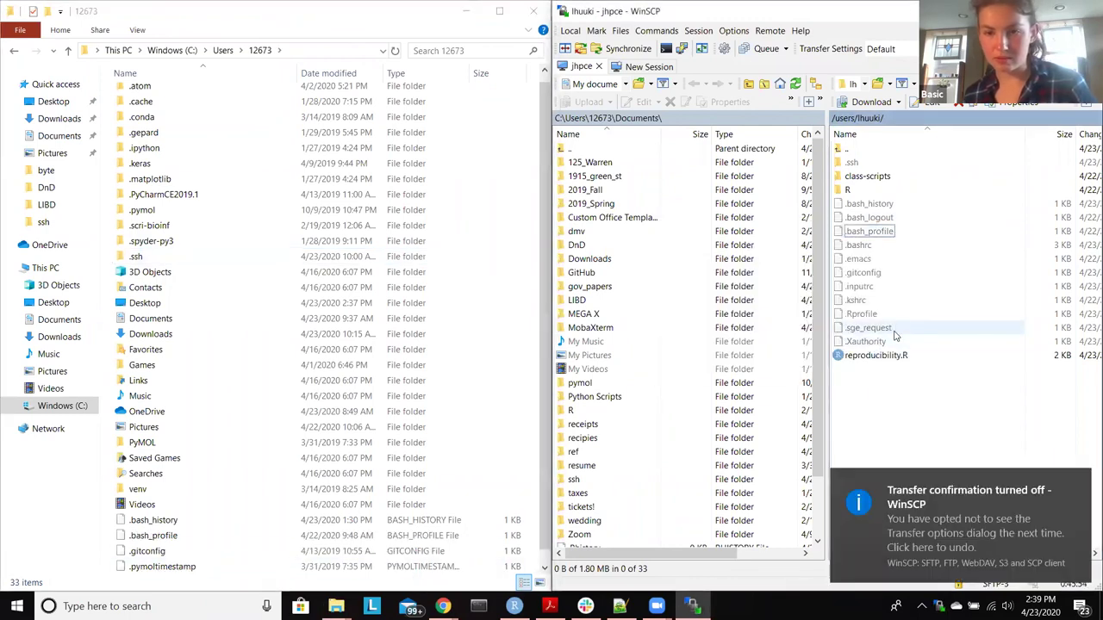
Step: Copy .inputrc and .Rprofile into the local home folder and select the local .gitconfig
left_click(896, 288)
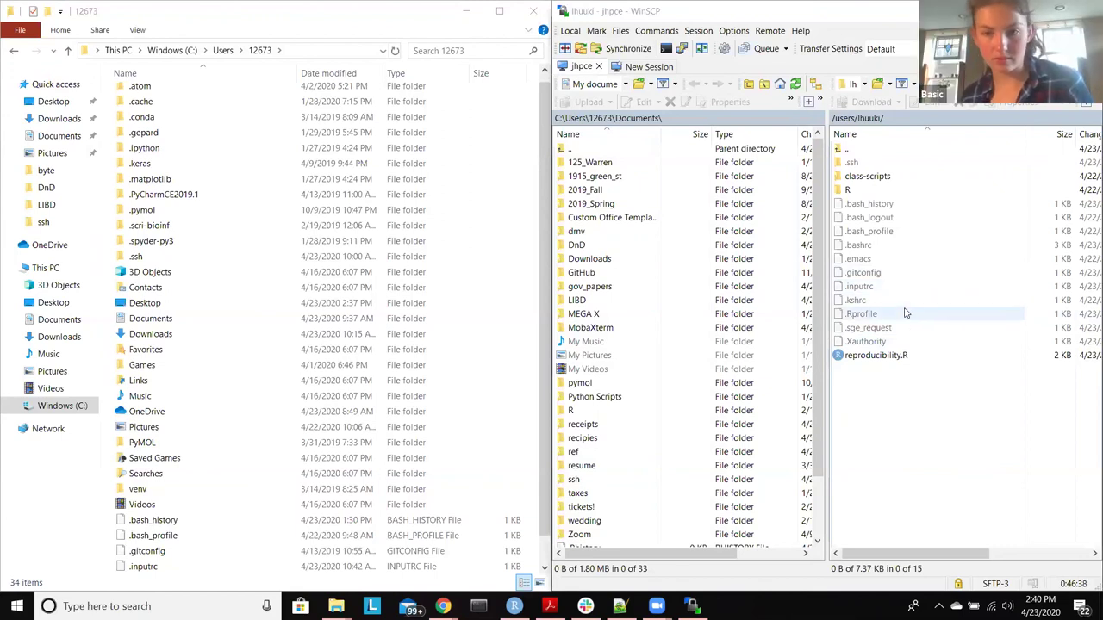
left_click_drag(905, 314, 455, 573)
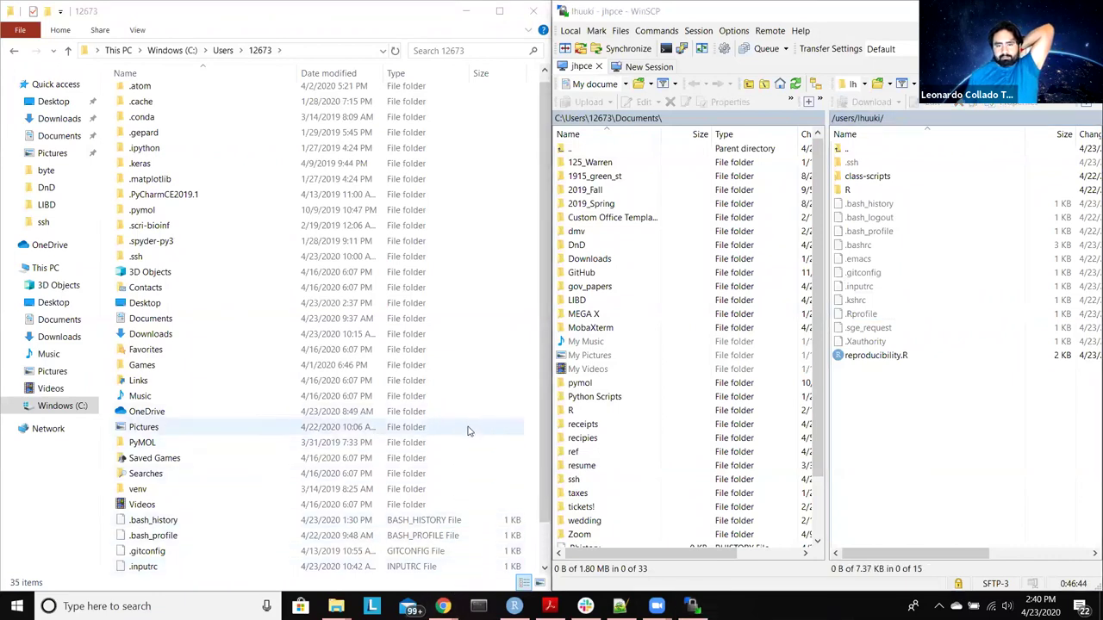
scroll(468, 431, "down", 1)
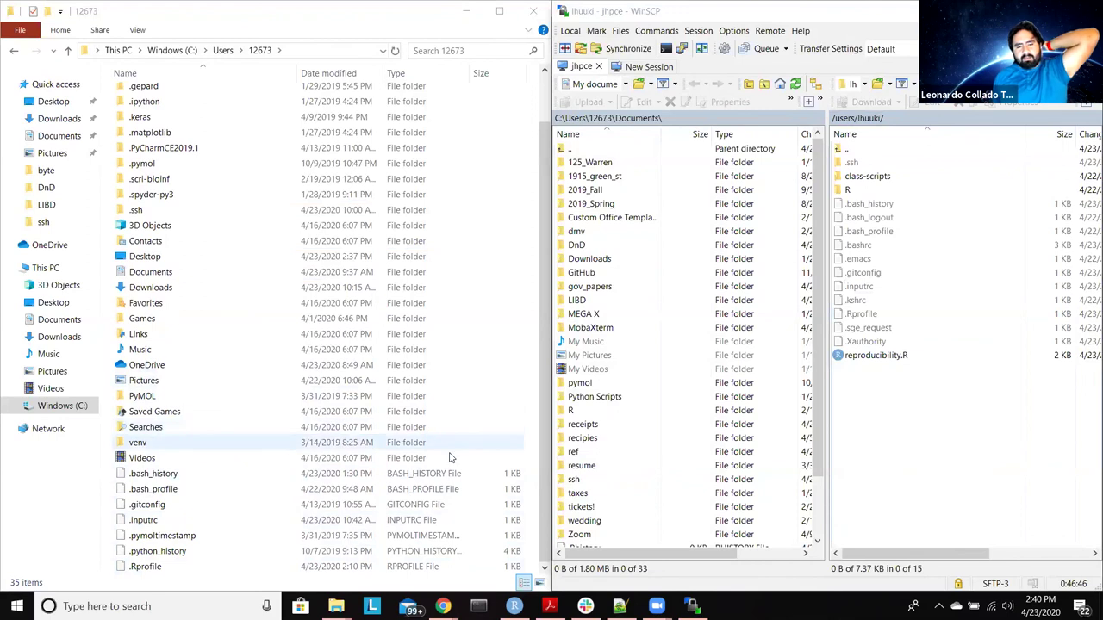
left_click(415, 506)
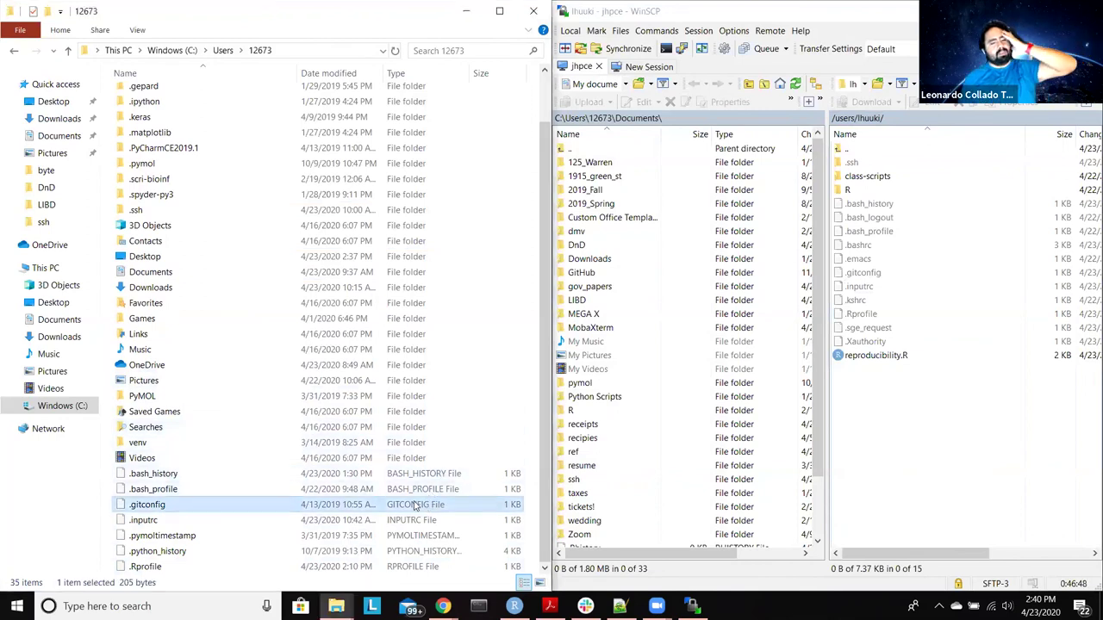
Step: Open the local .gitconfig in Notepad++ and the cluster .gitconfig in WinSCP's editor side by side
right_click(169, 506)
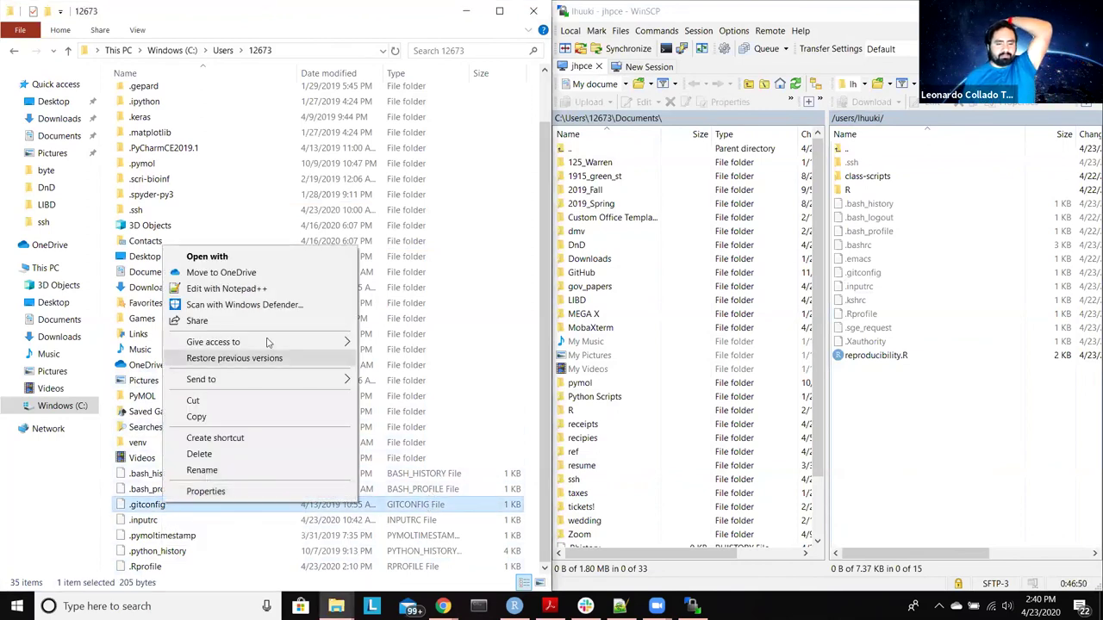
left_click(284, 289)
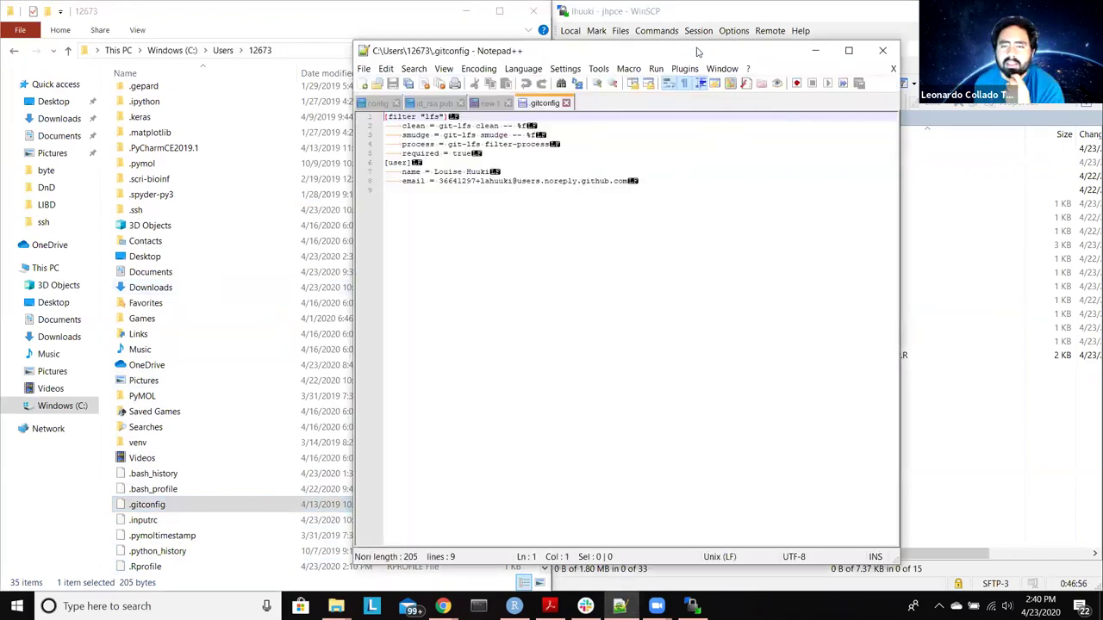
left_click_drag(698, 52, 410, 57)
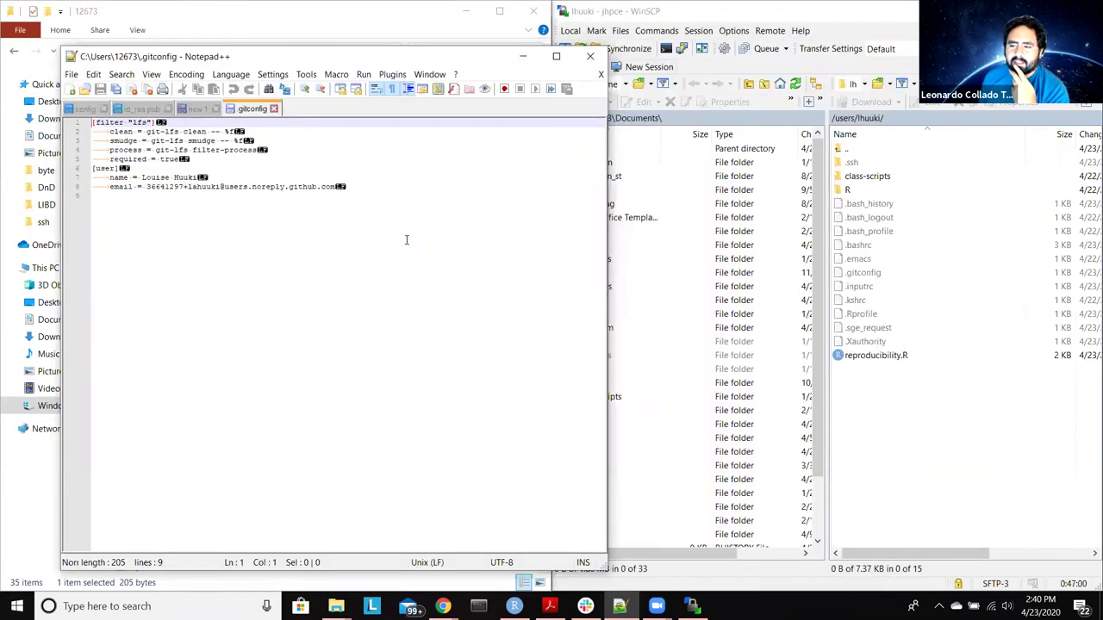
left_click(886, 275)
double_click(886, 276)
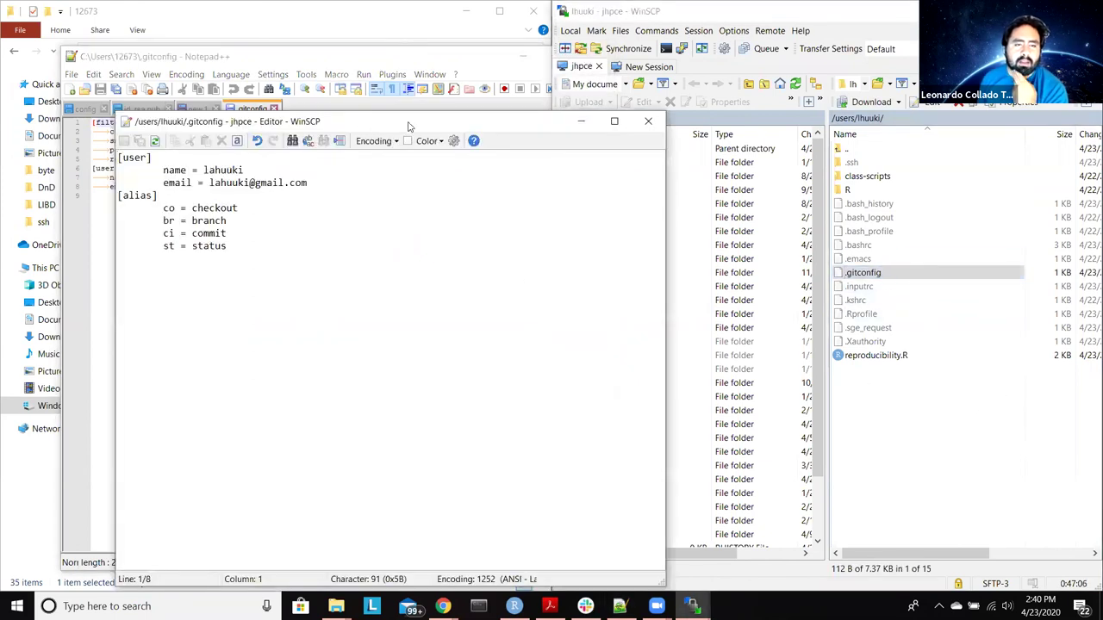
left_click_drag(410, 127, 776, 95)
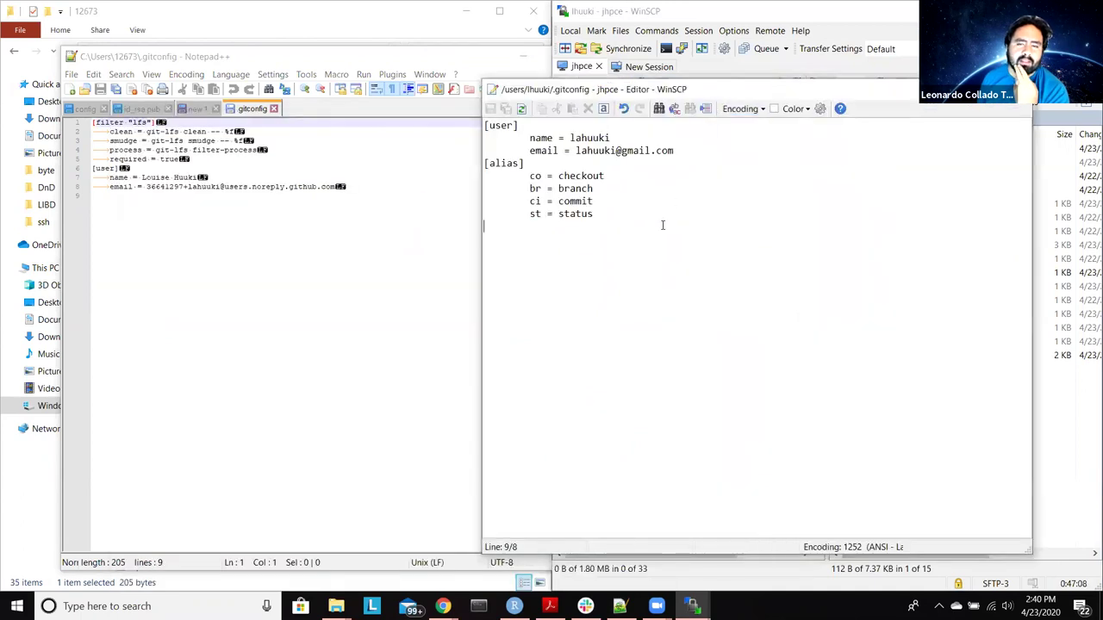
Step: Replace the local [user] block with the cluster's user and alias settings, hide whitespace markers, and save
key("ctrl+a")
key("ctrl+c")
left_click(270, 273)
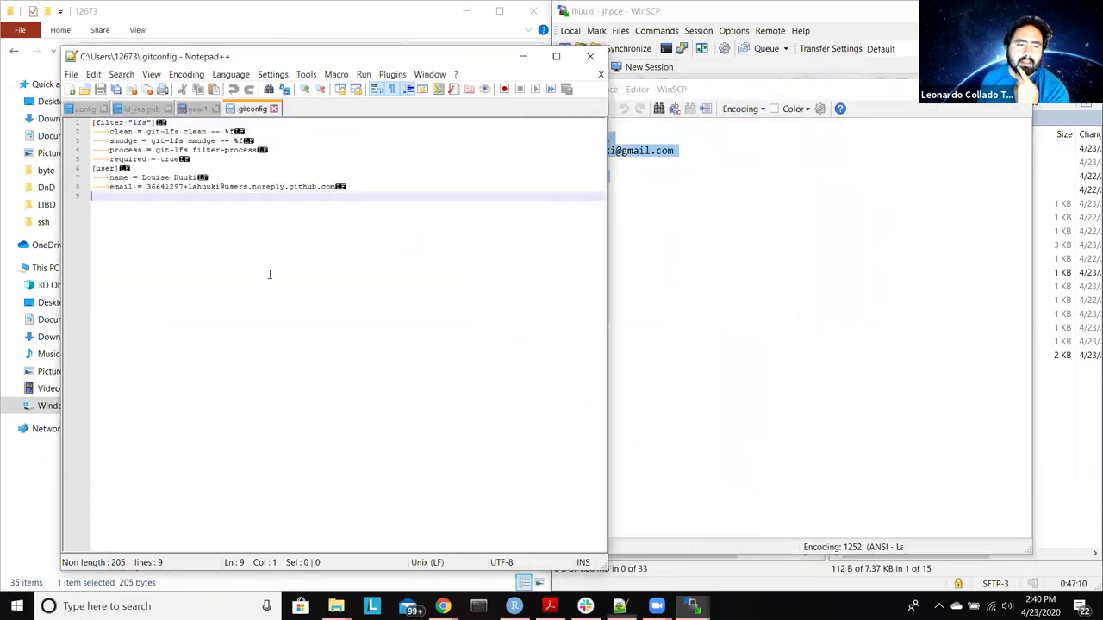
key("ctrl+a")
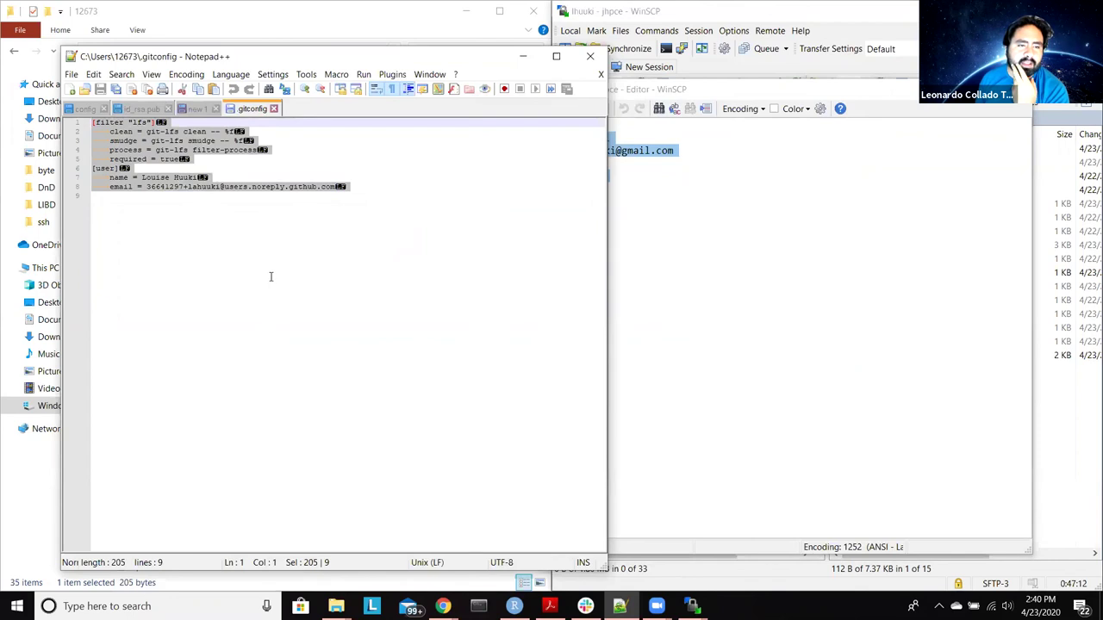
left_click(271, 239)
left_click_drag(362, 188, 85, 169)
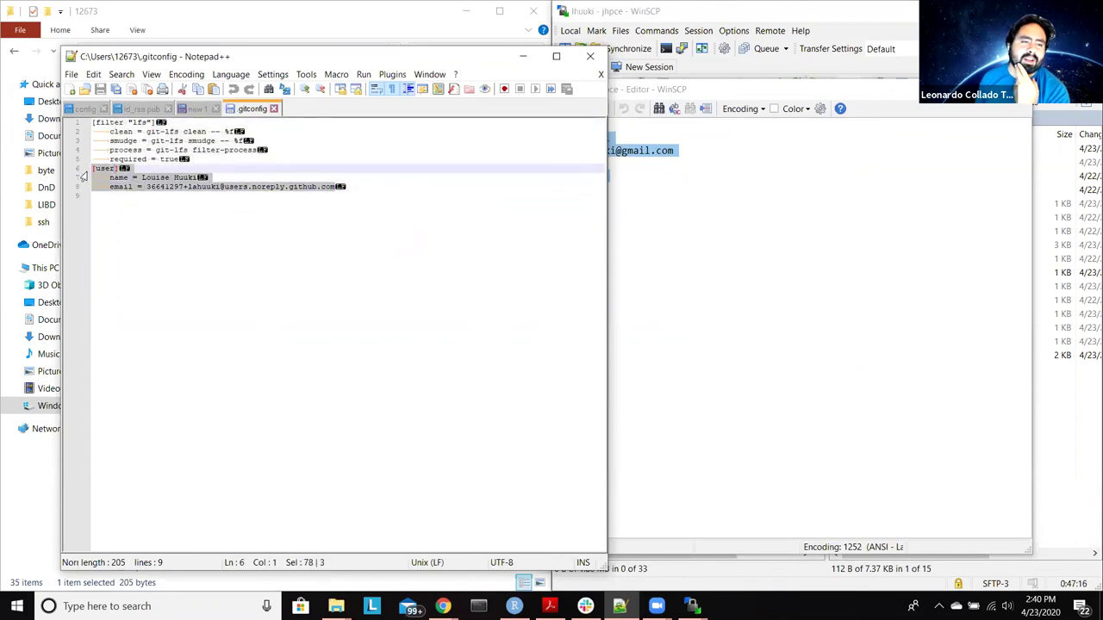
key("ctrl+v")
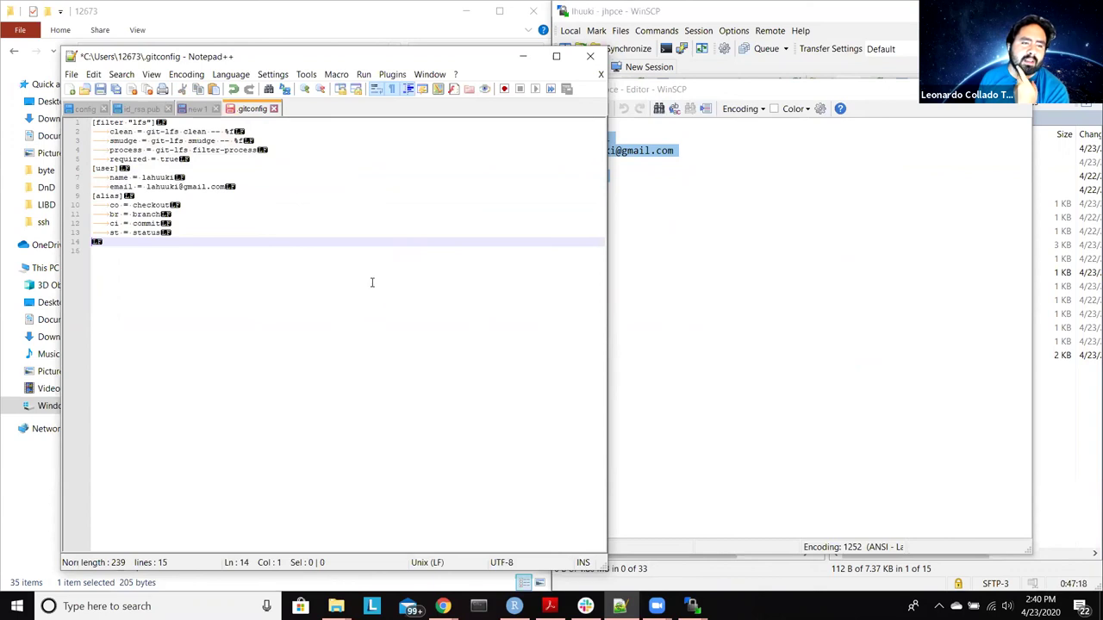
left_click(392, 89)
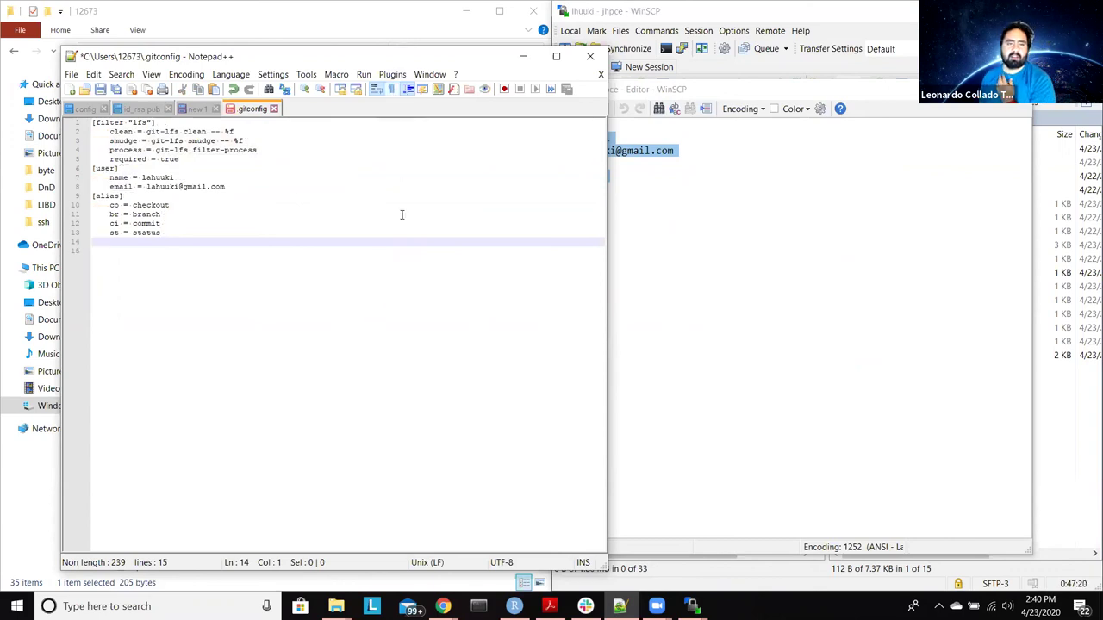
key("ctrl+s")
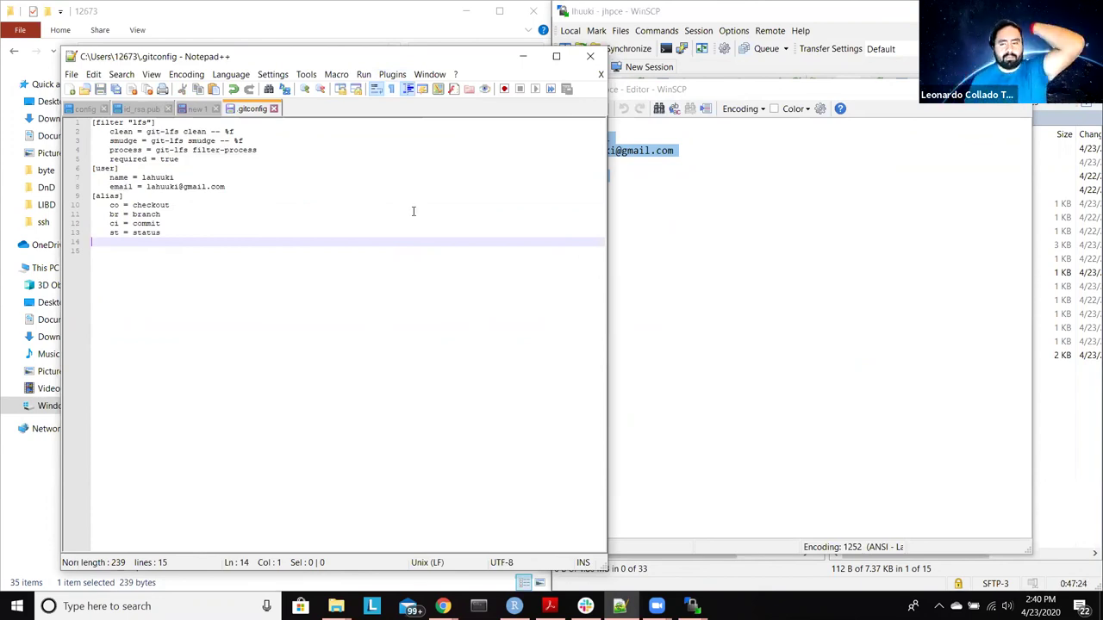
Step: Compare the merged file against the cluster .gitconfig, then close WinSCP's editor
left_click(588, 58)
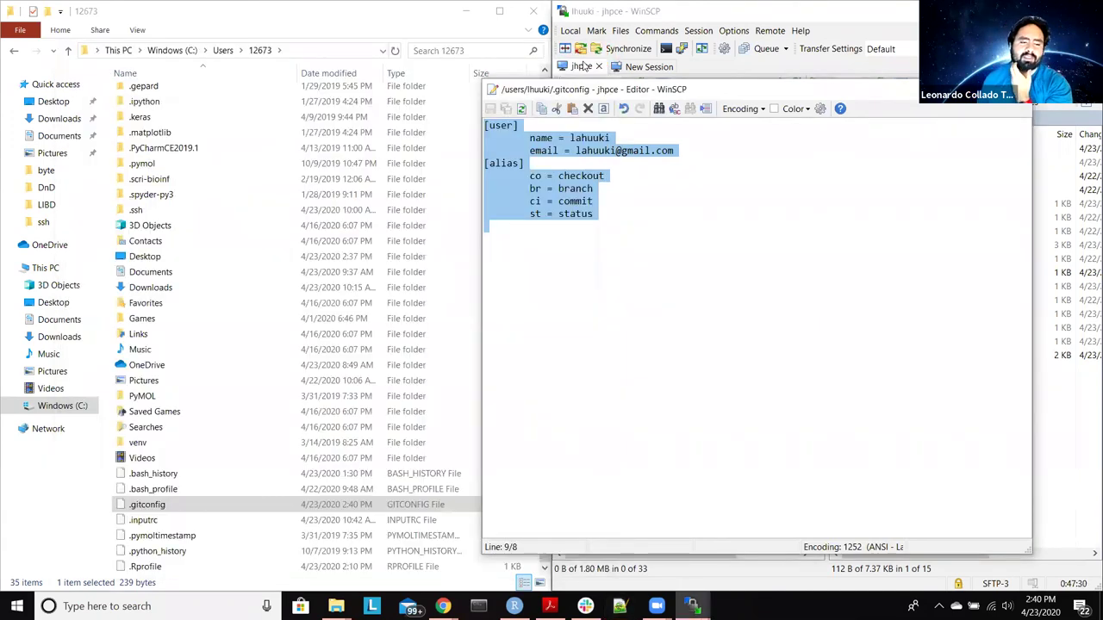
left_click(619, 606)
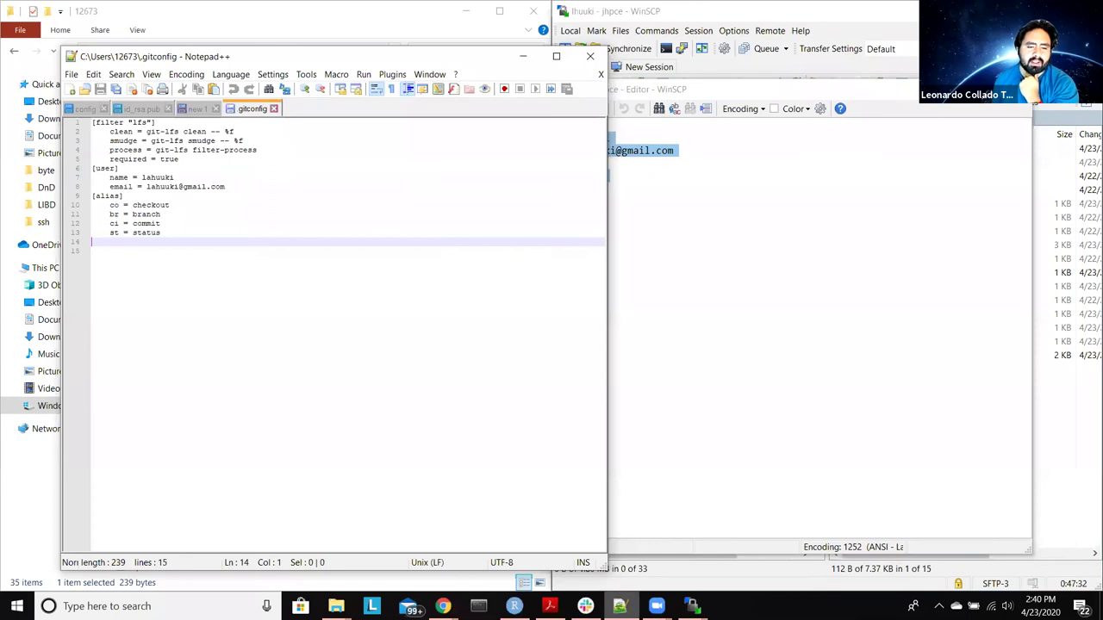
left_click(522, 58)
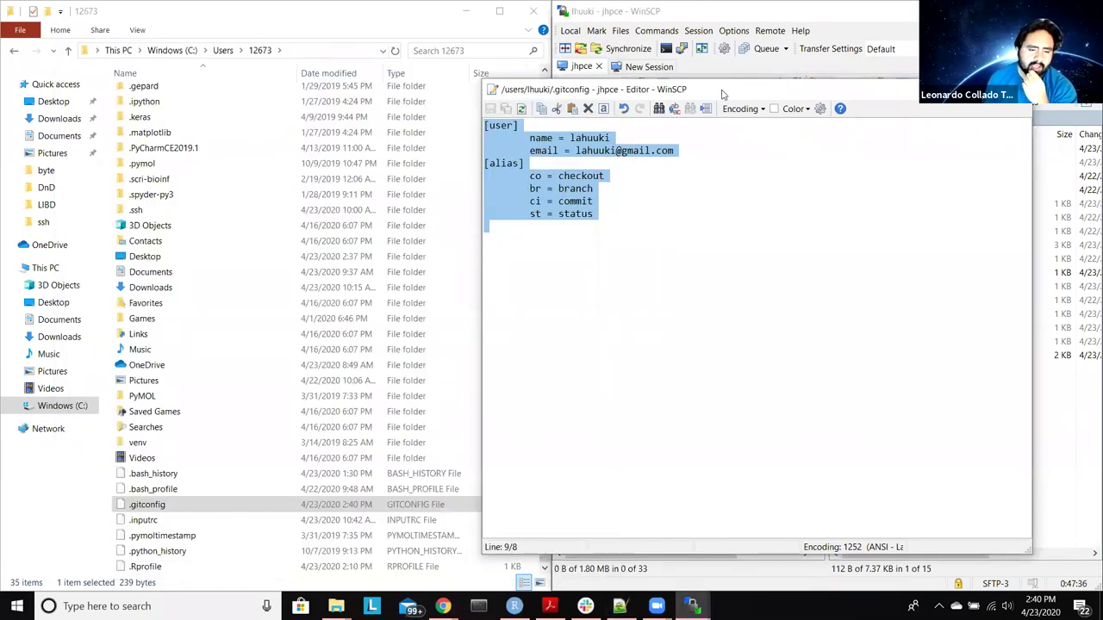
left_click_drag(722, 93, 571, 98)
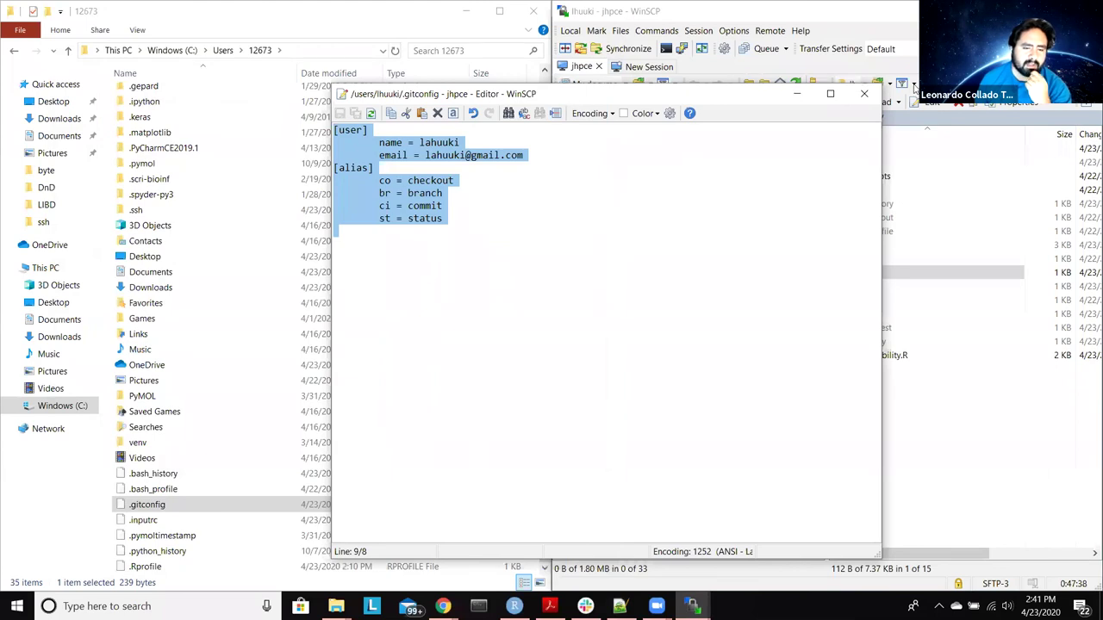
left_click(863, 95)
left_click(620, 606)
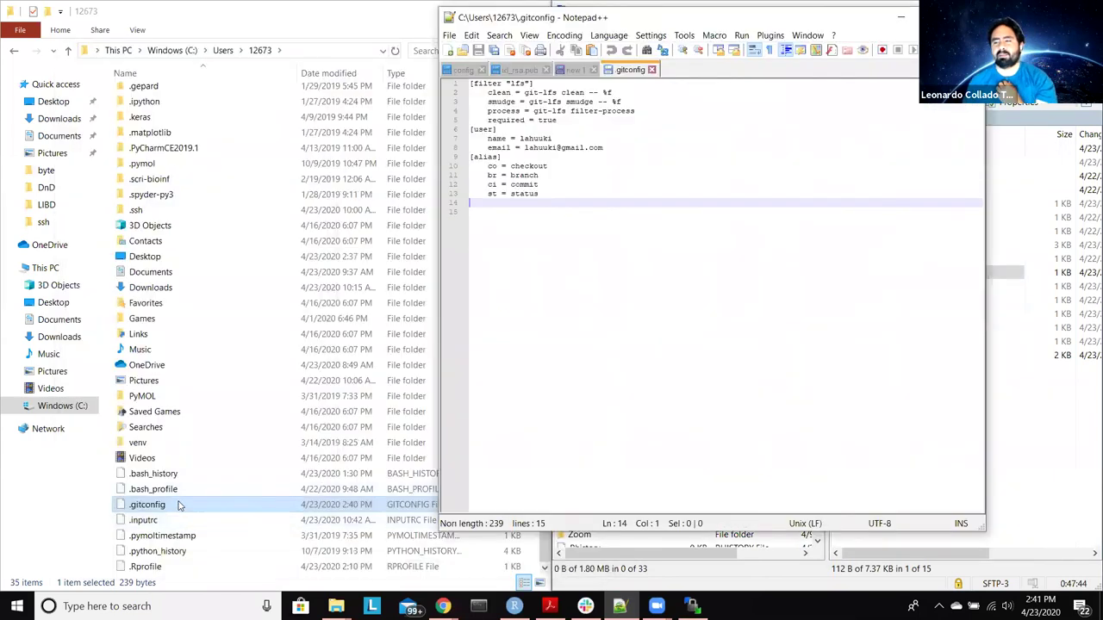
Step: Dock Notepad++ on the right half and open the local .bash_profile in it
left_click(1067, 490)
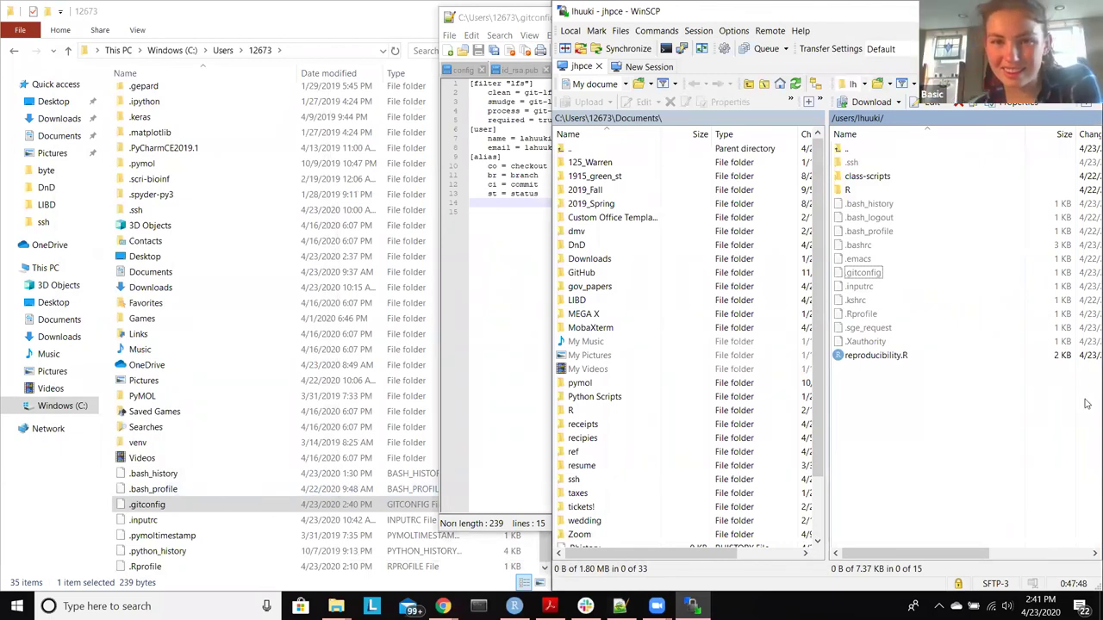
key("super+Down")
key("super+Right")
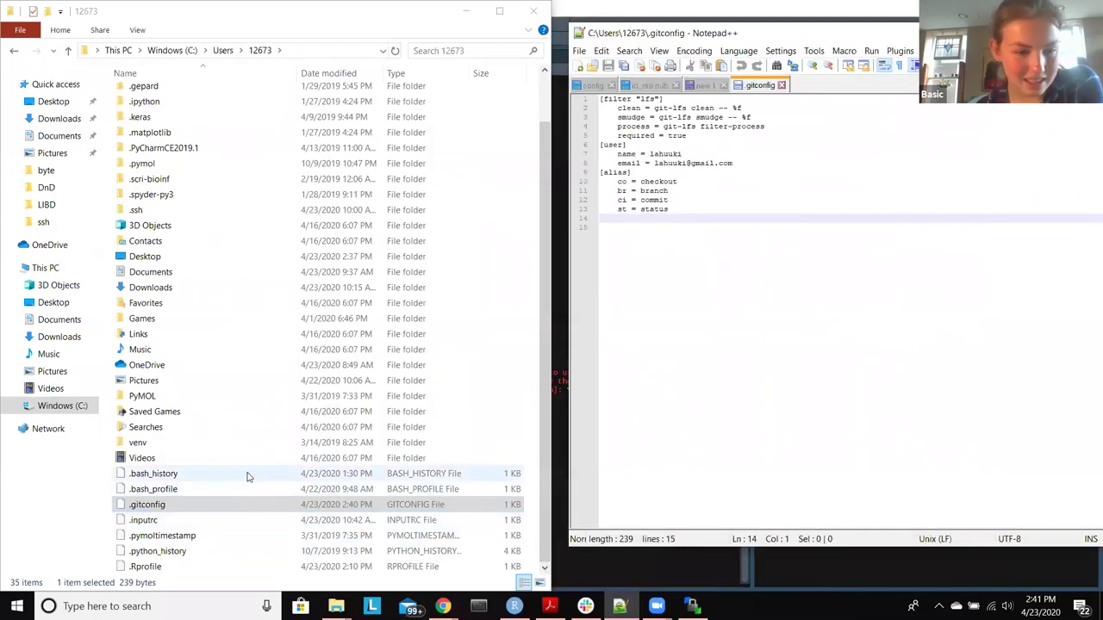
left_click(181, 490)
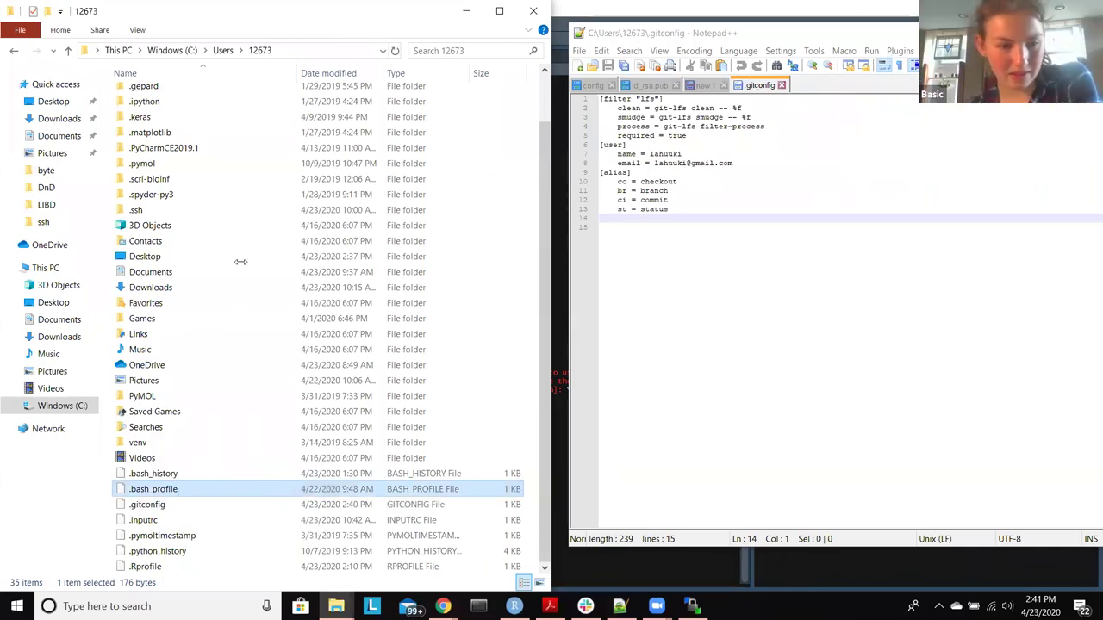
left_click_drag(181, 490, 786, 388)
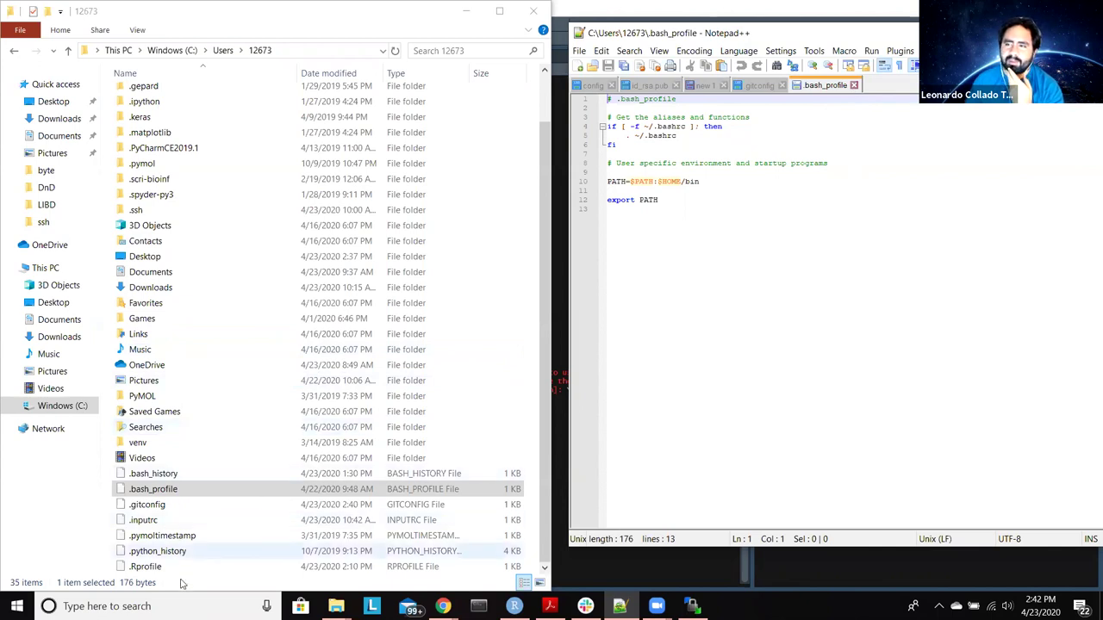
Step: Download the cluster's .bashrc into the local home folder and open it in Notepad++
left_click(692, 605)
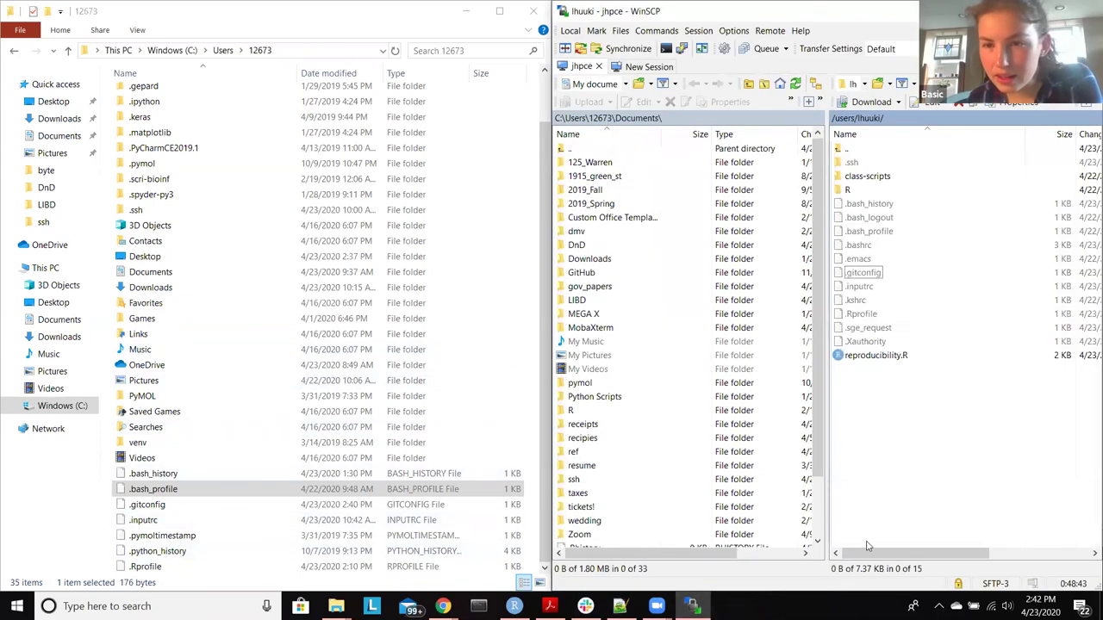
left_click(874, 246)
left_click_drag(436, 584, 431, 573)
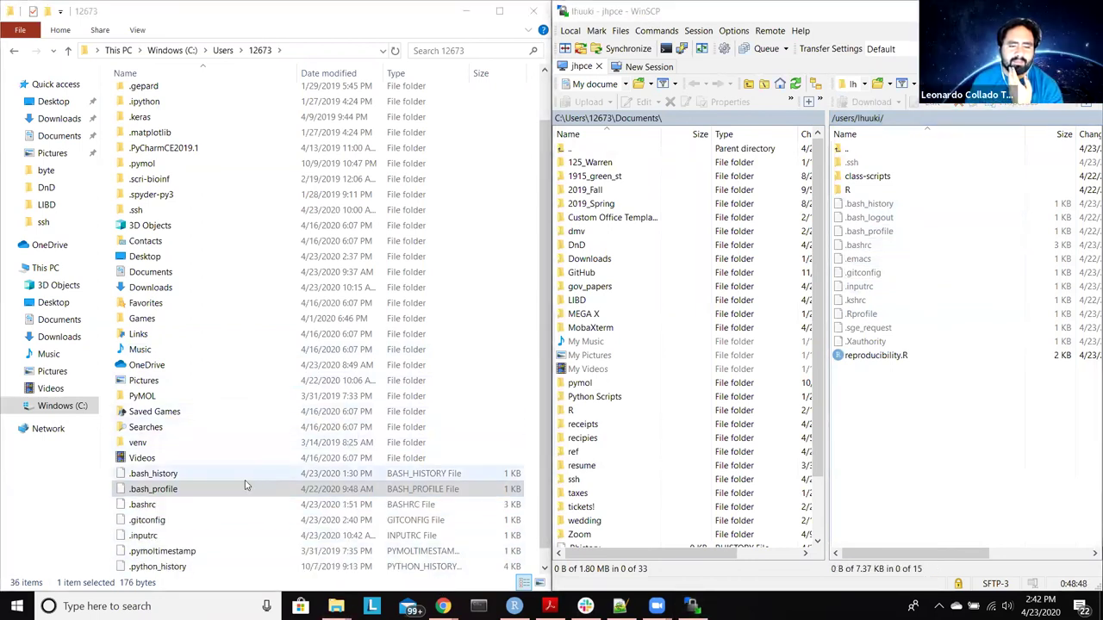
left_click(147, 506)
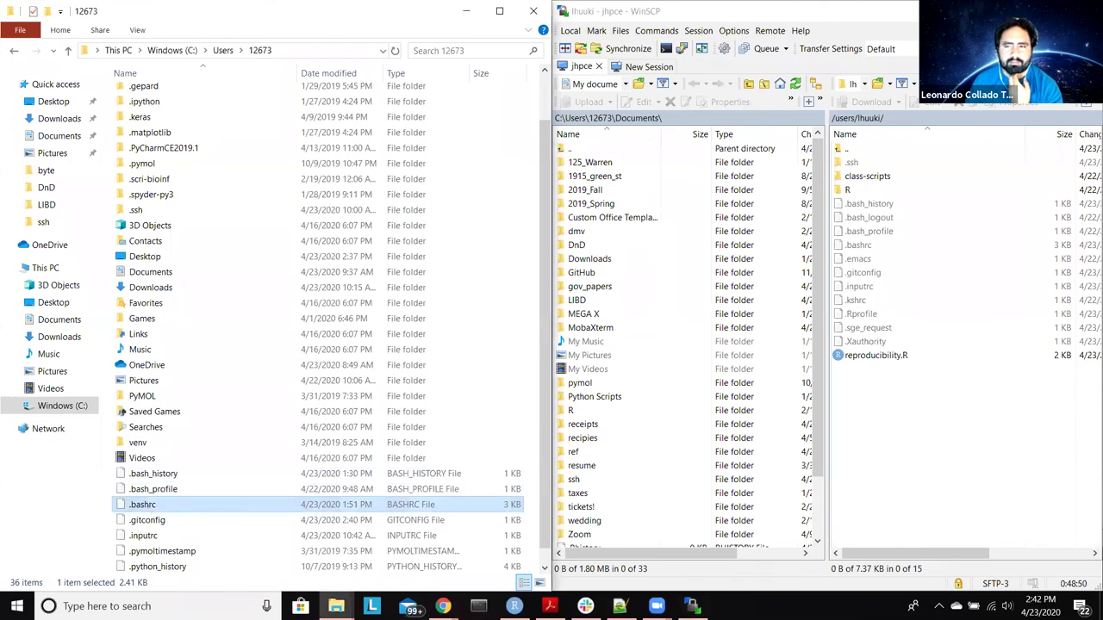
left_click(619, 606)
left_click_drag(234, 505, 720, 436)
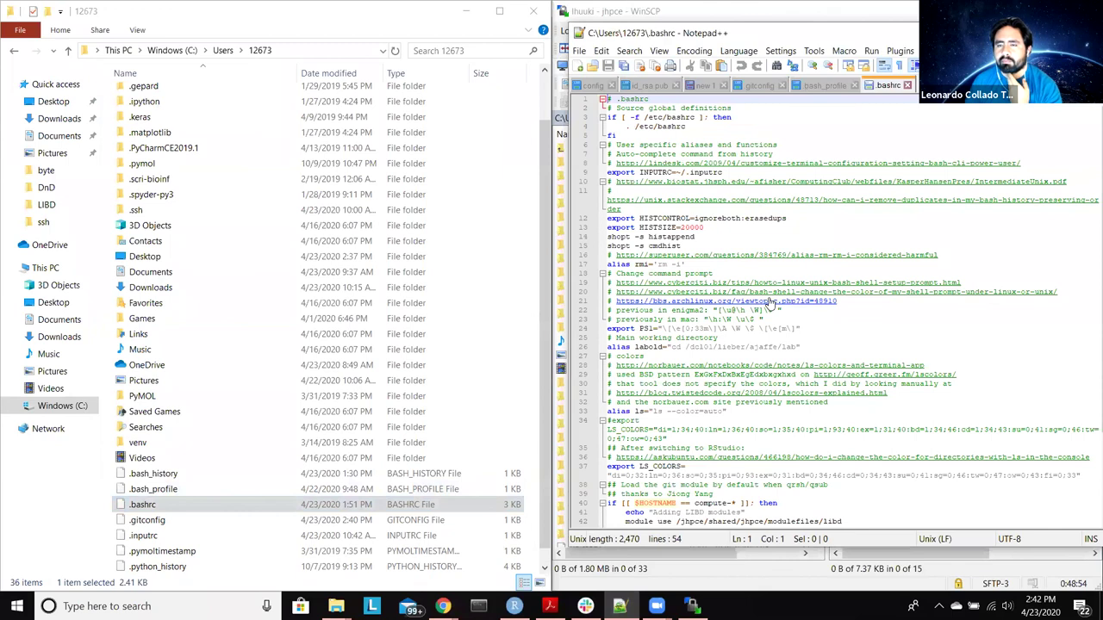